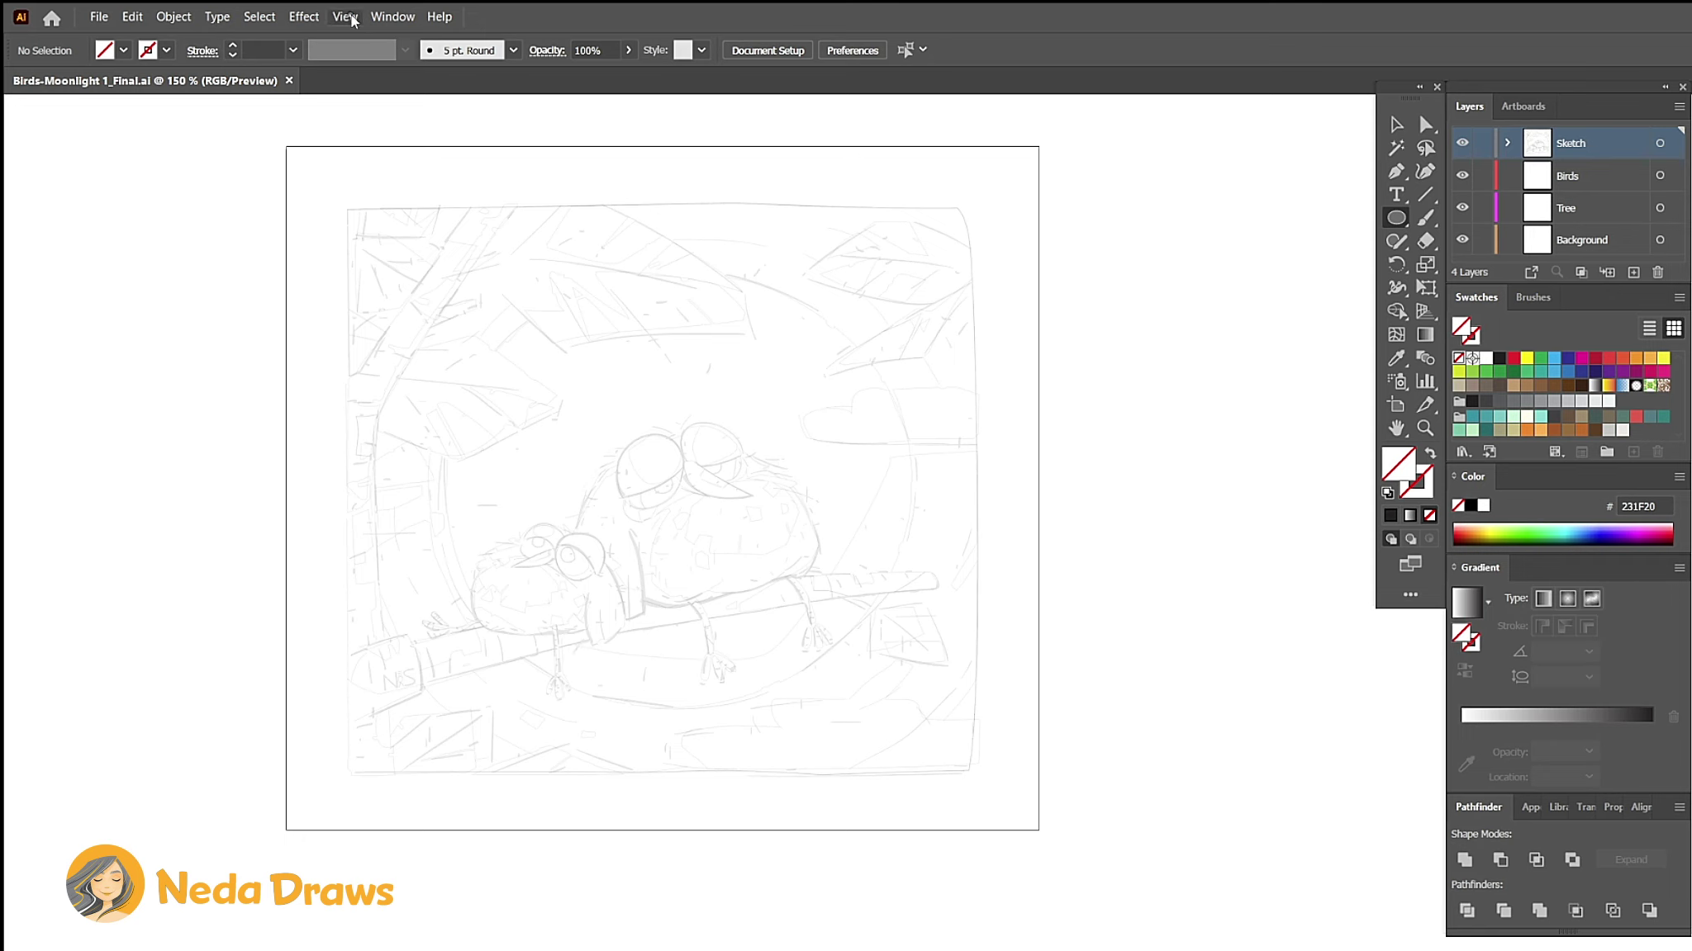
# Step: Hide the artboards, lock the Sketch layer, and select Background as the active layer
pyautogui.click(353, 20)
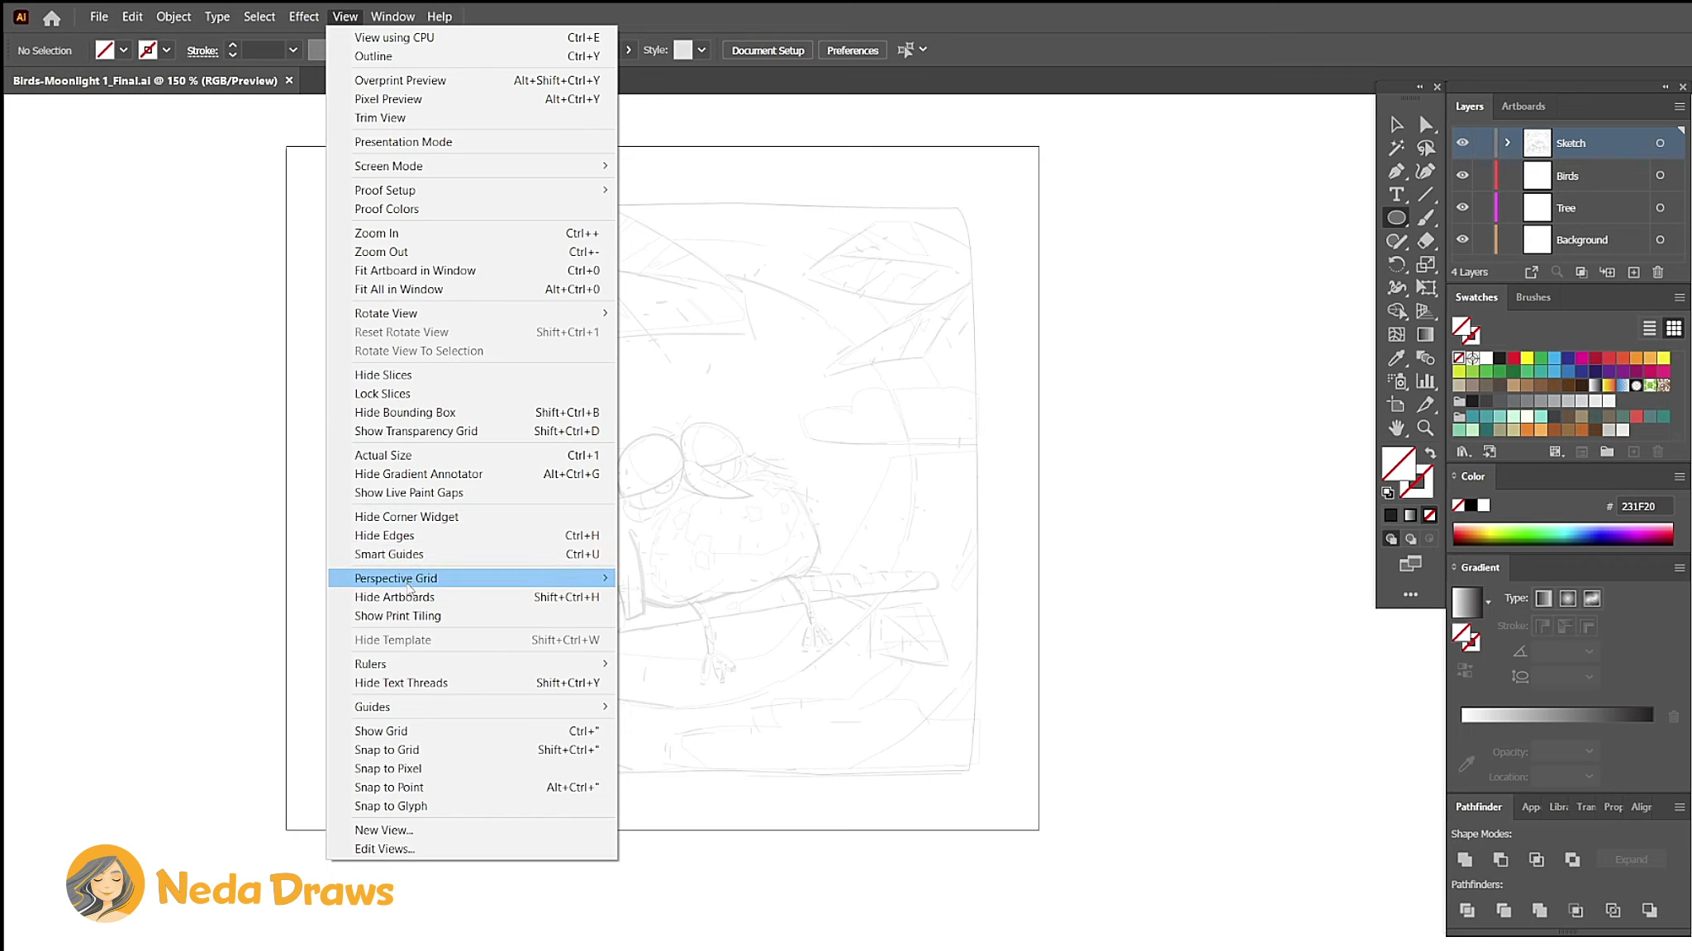
pyautogui.click(407, 597)
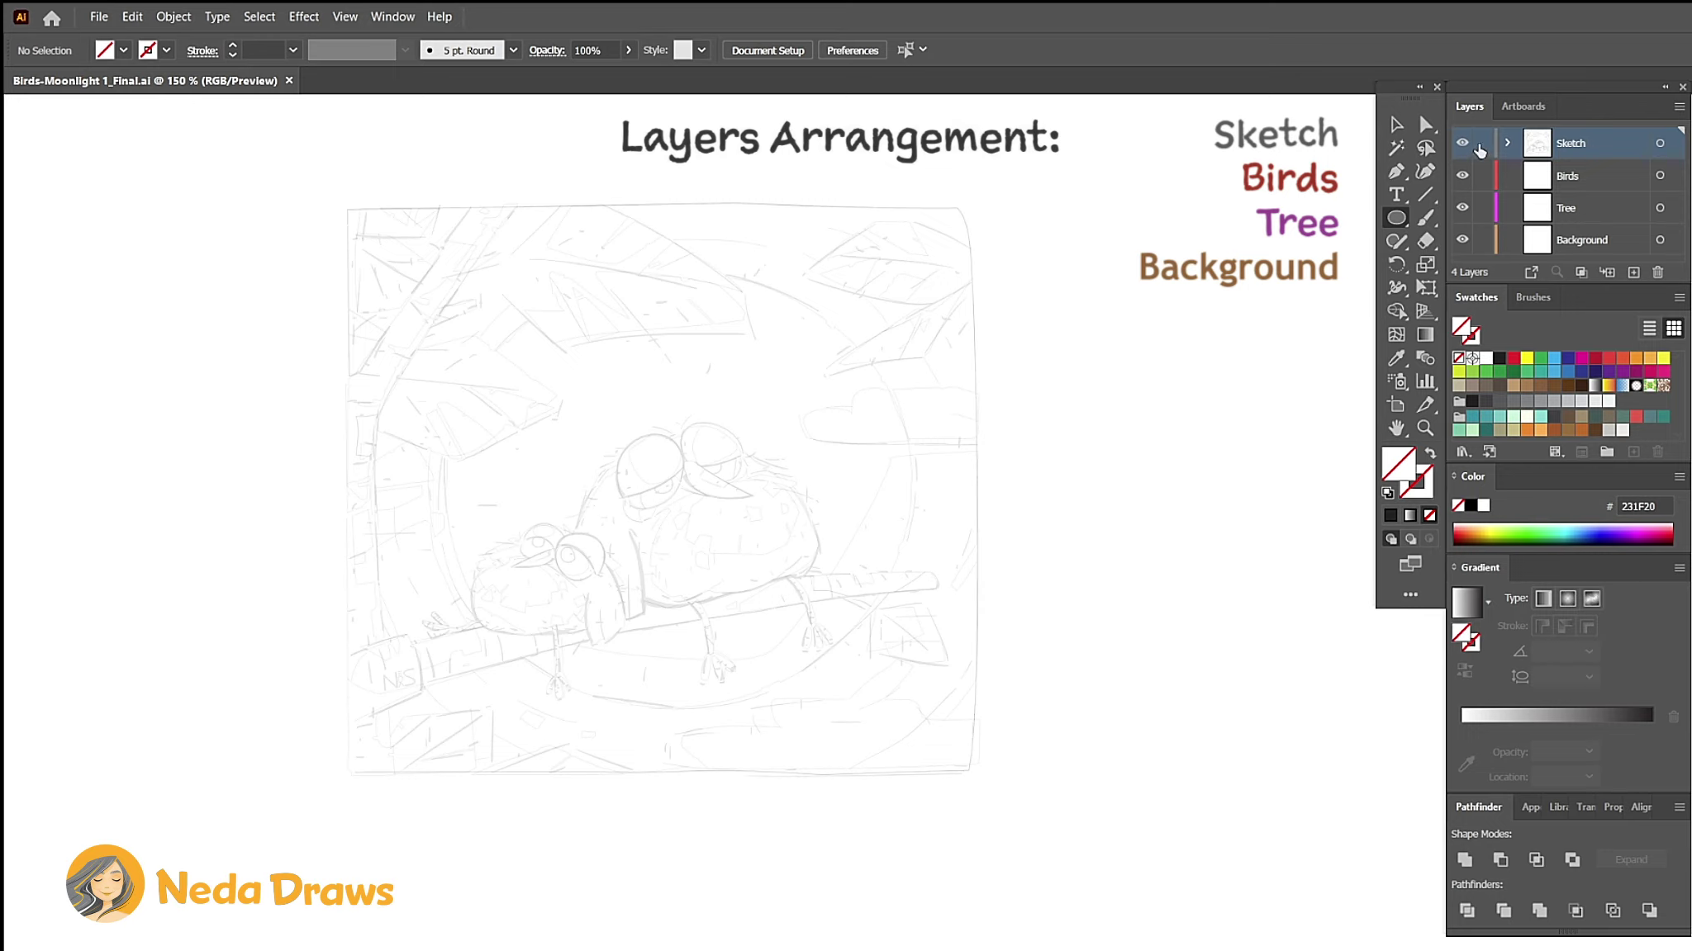
pyautogui.click(1483, 145)
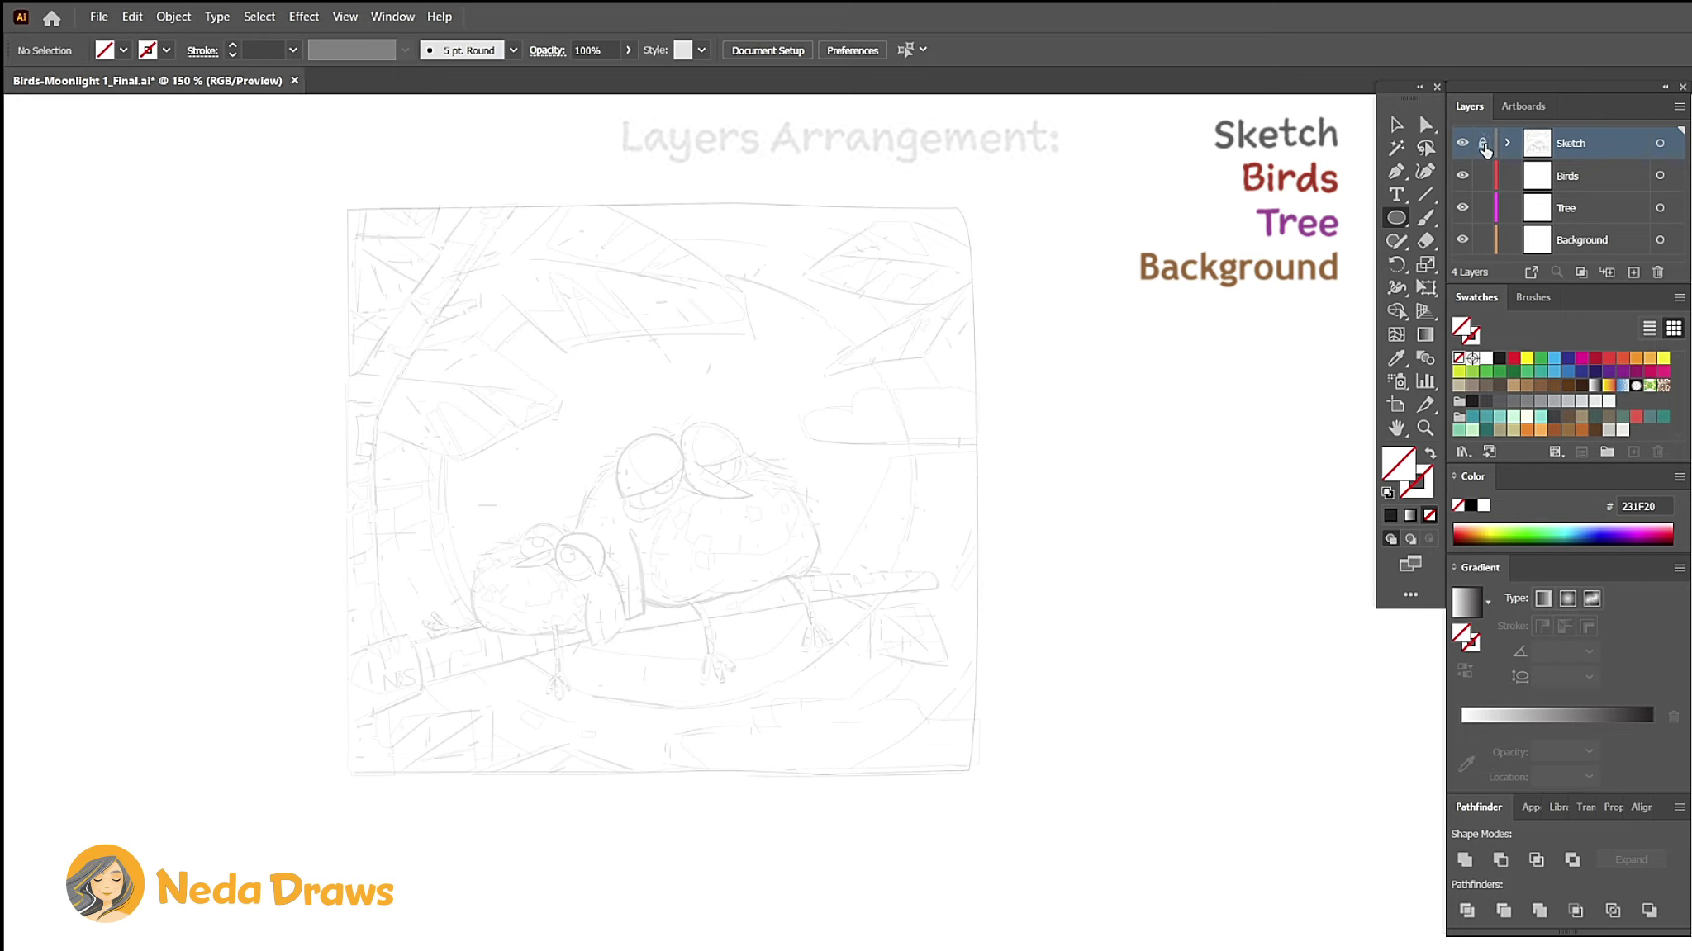
pyautogui.click(1577, 241)
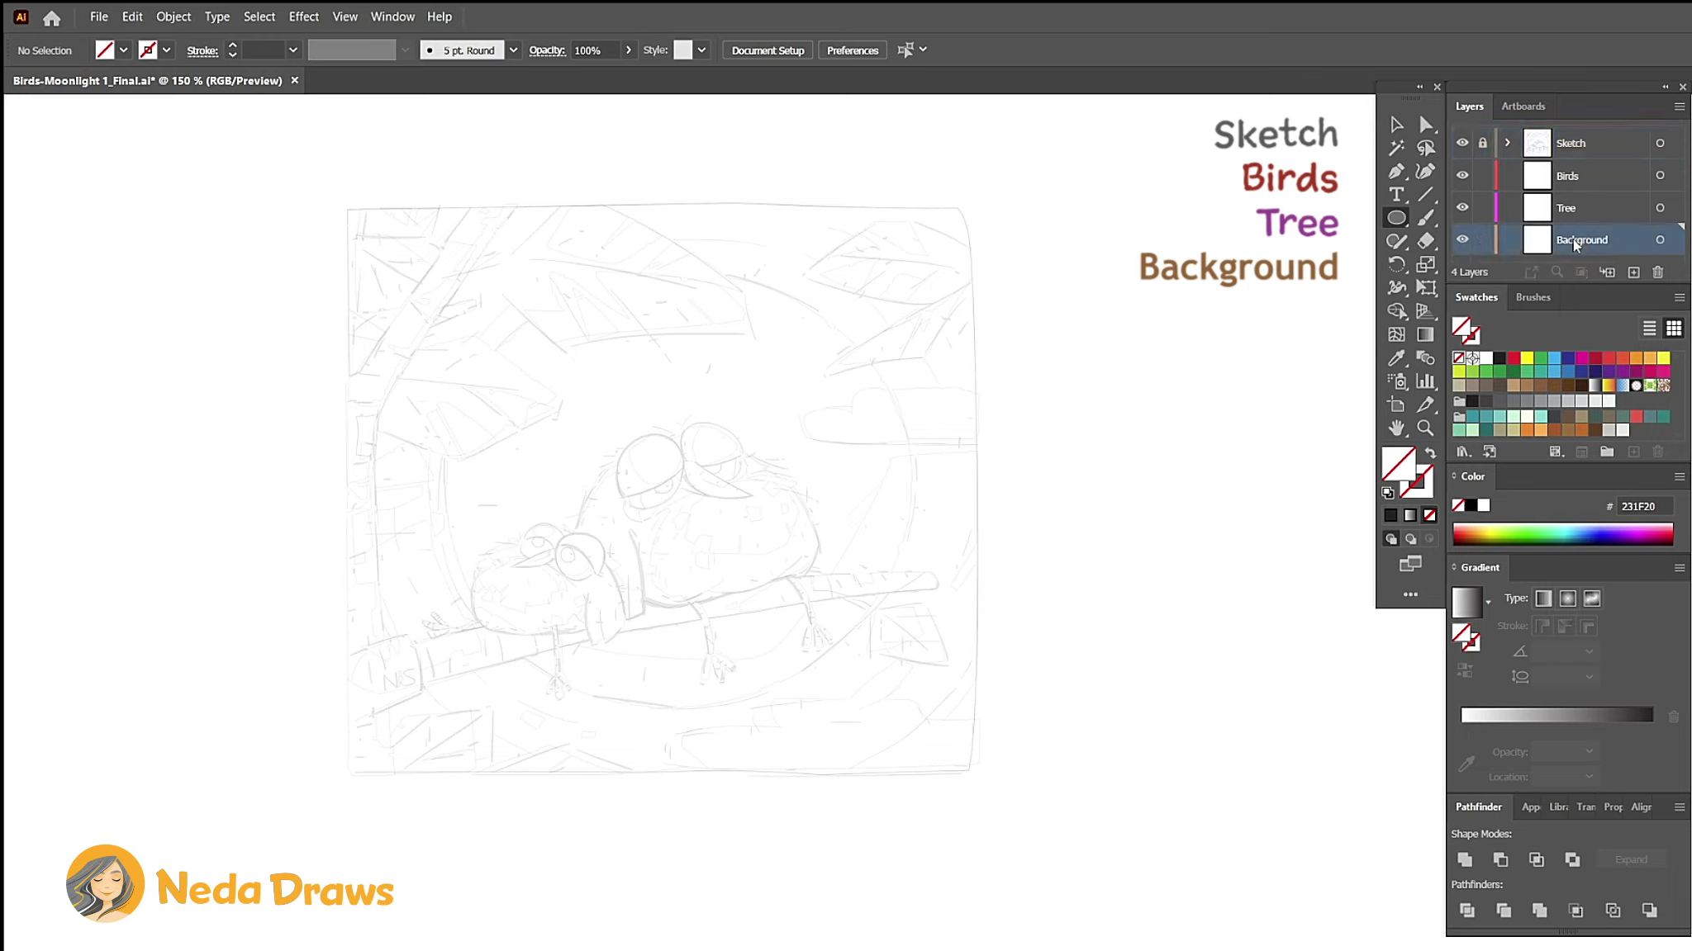
# Step: Draw a teal 349CA7 rectangle covering the whole artboard
pyautogui.click(1486, 417)
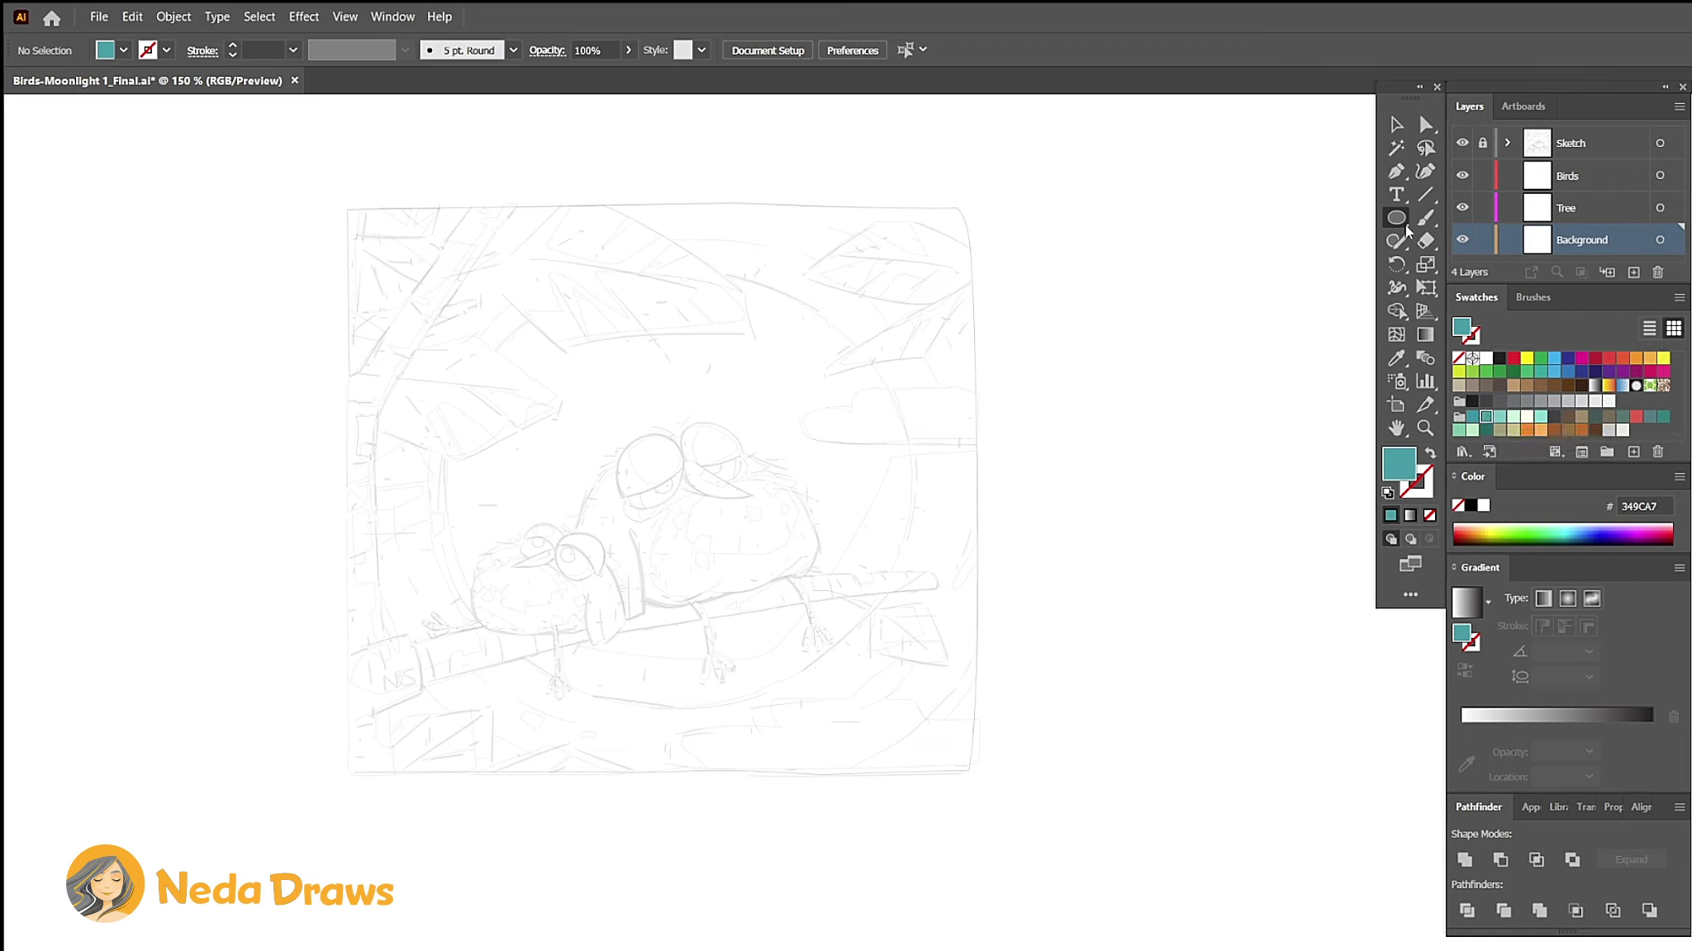
pyautogui.moveTo(1404, 223); pyautogui.dragTo(1462, 212)
pyautogui.moveTo(350, 212); pyautogui.dragTo(981, 778)
pyautogui.moveTo(664, 208); pyautogui.dragTo(665, 200)
# Step: Roughen the rectangle's top, left and bottom edges with the Eraser
pyautogui.click(1427, 241)
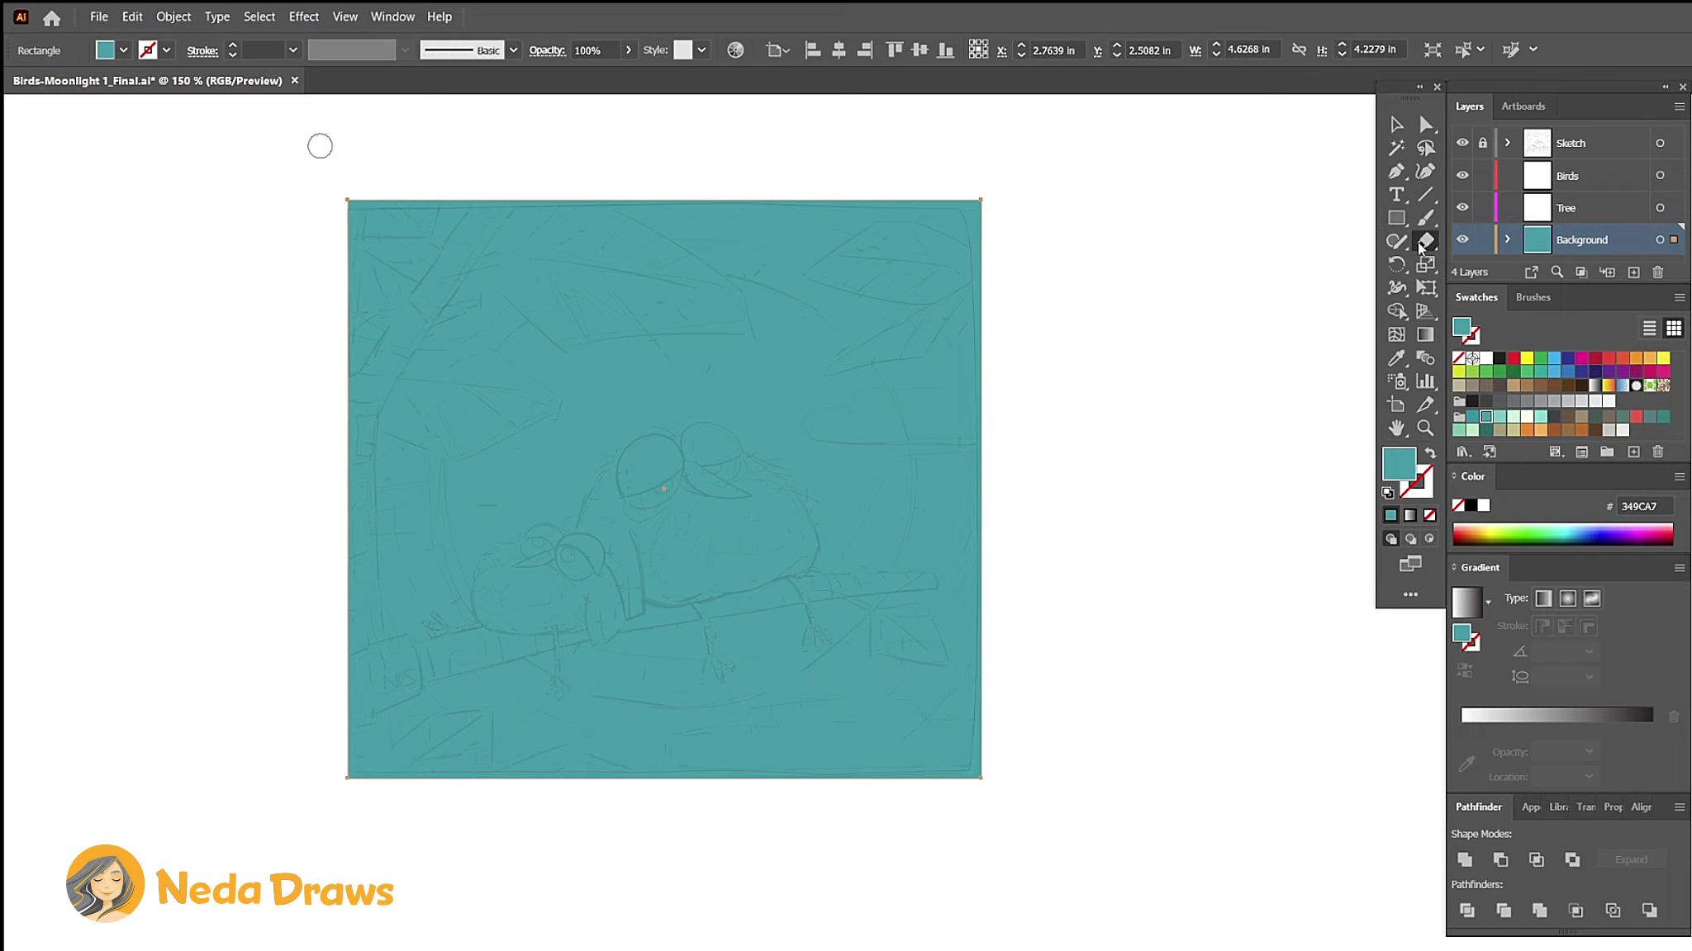
pyautogui.moveTo(329, 188); pyautogui.dragTo(603, 169)
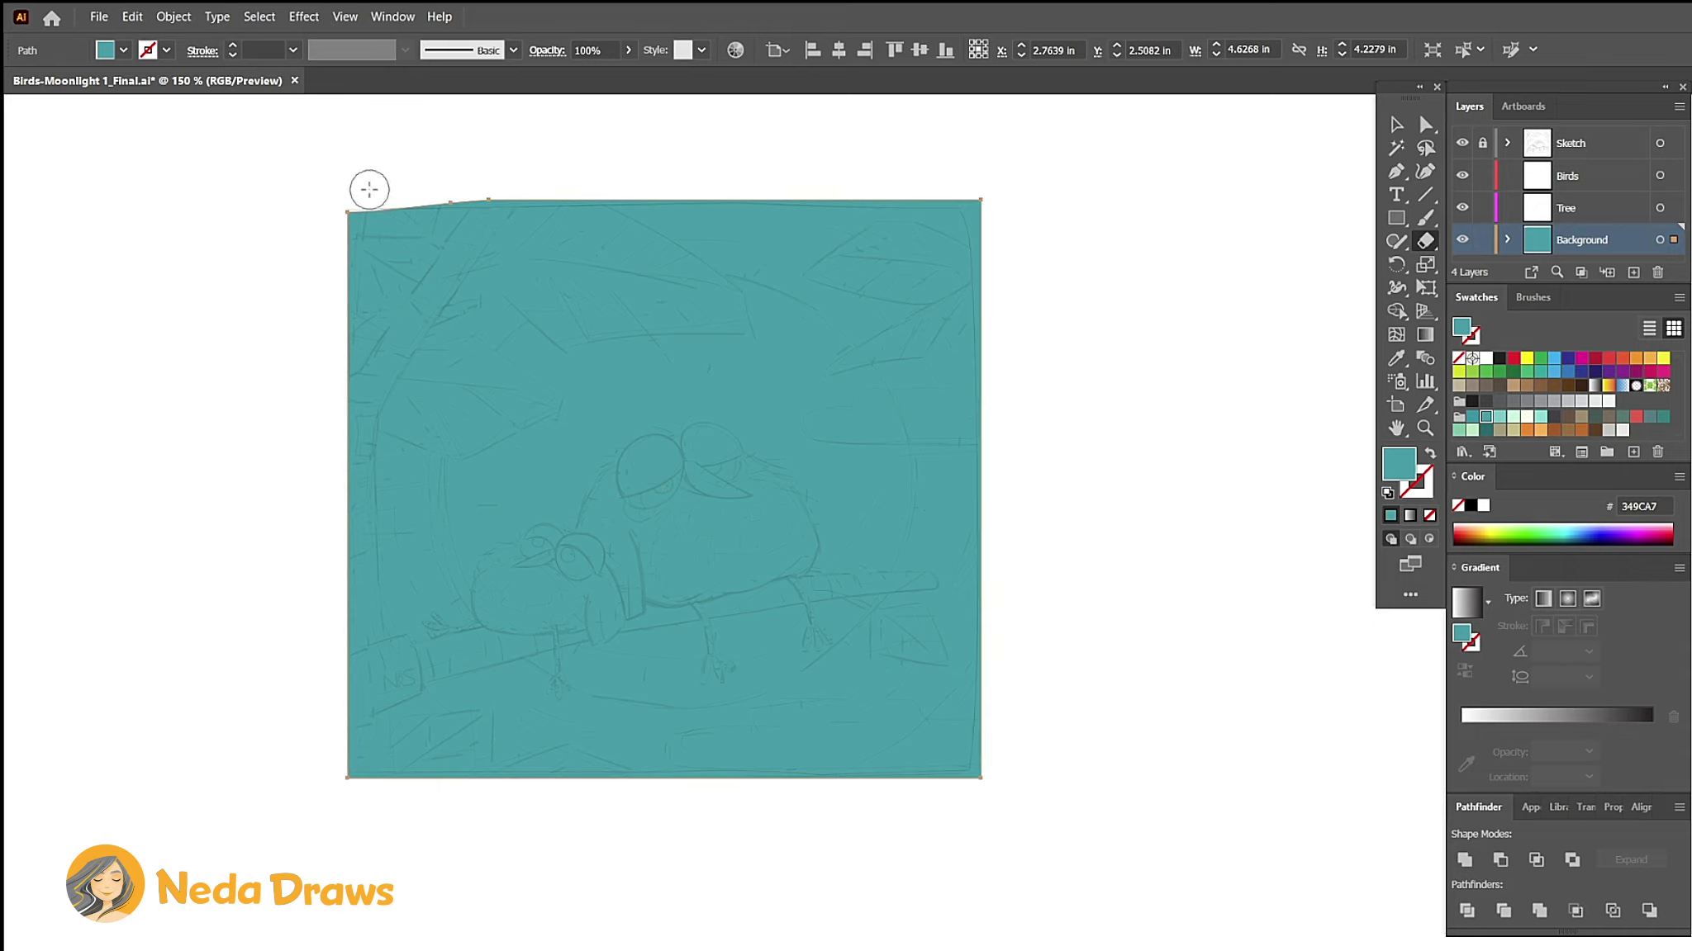
pyautogui.moveTo(366, 188)
pyautogui.mouseDown()
pyautogui.moveTo(1031, 223)
pyautogui.moveTo(989, 255)
pyautogui.moveTo(964, 786)
pyautogui.moveTo(332, 789)
pyautogui.mouseUp()
pyautogui.moveTo(332, 207); pyautogui.dragTo(330, 759)
# Step: Adjust anchors along the right and bottom edges, then select the whole background shape
pyautogui.press('a')
pyautogui.click(349, 211)
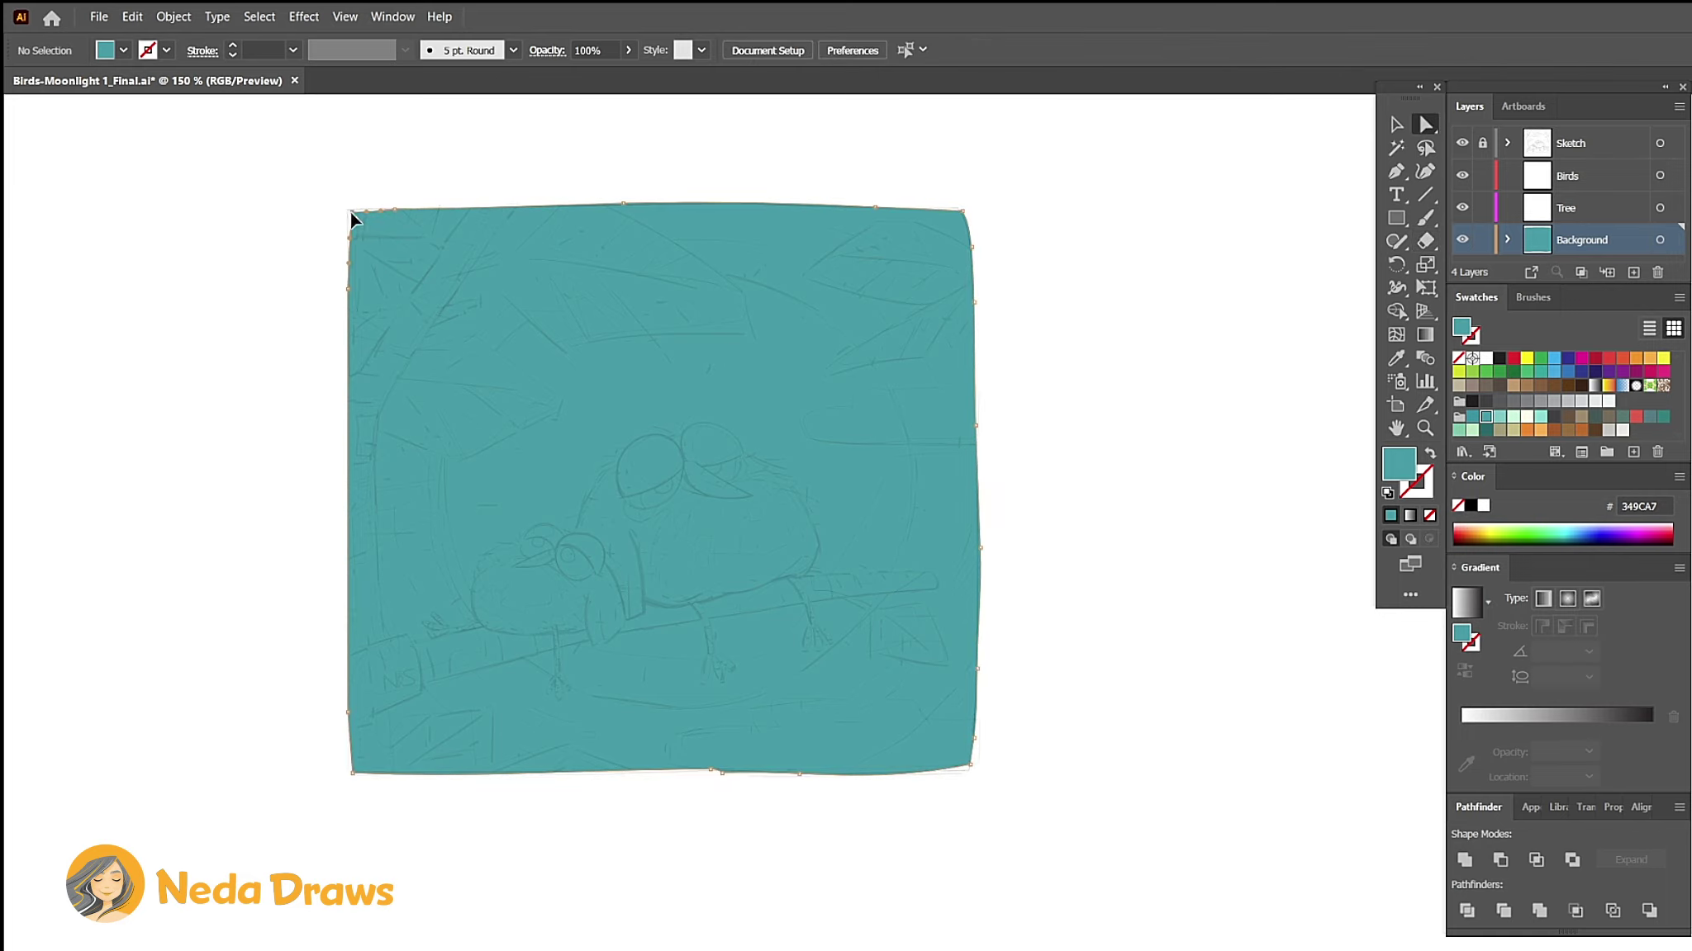
pyautogui.click(980, 544)
pyautogui.click(970, 771)
pyautogui.click(761, 775)
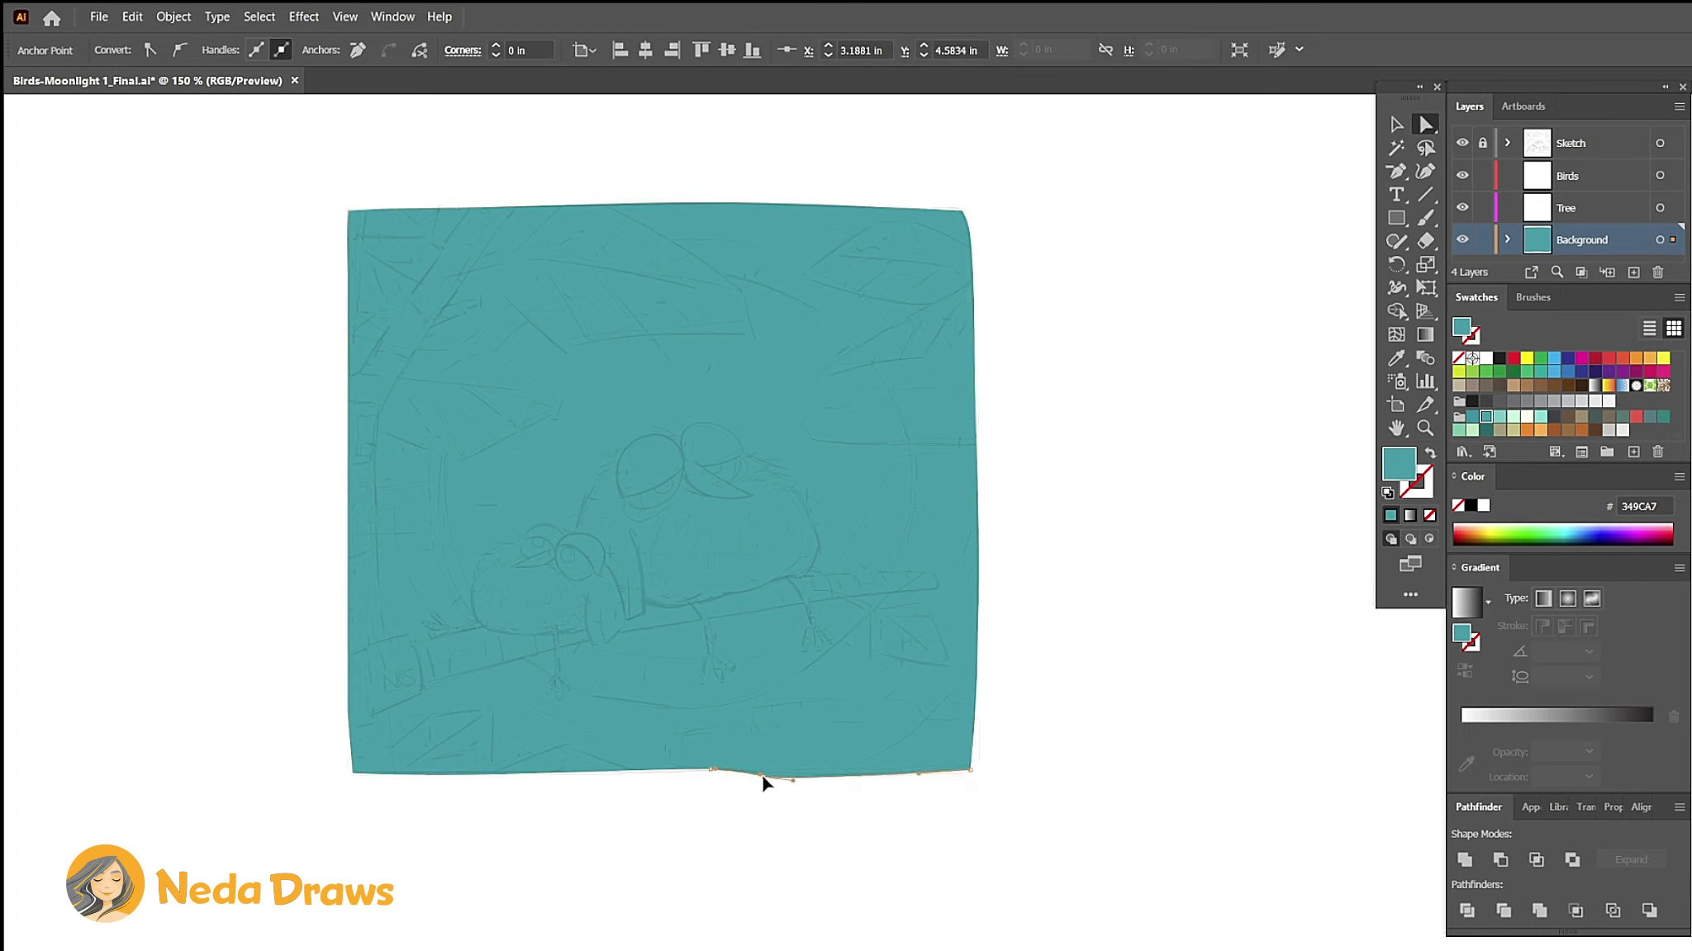
pyautogui.click(845, 529)
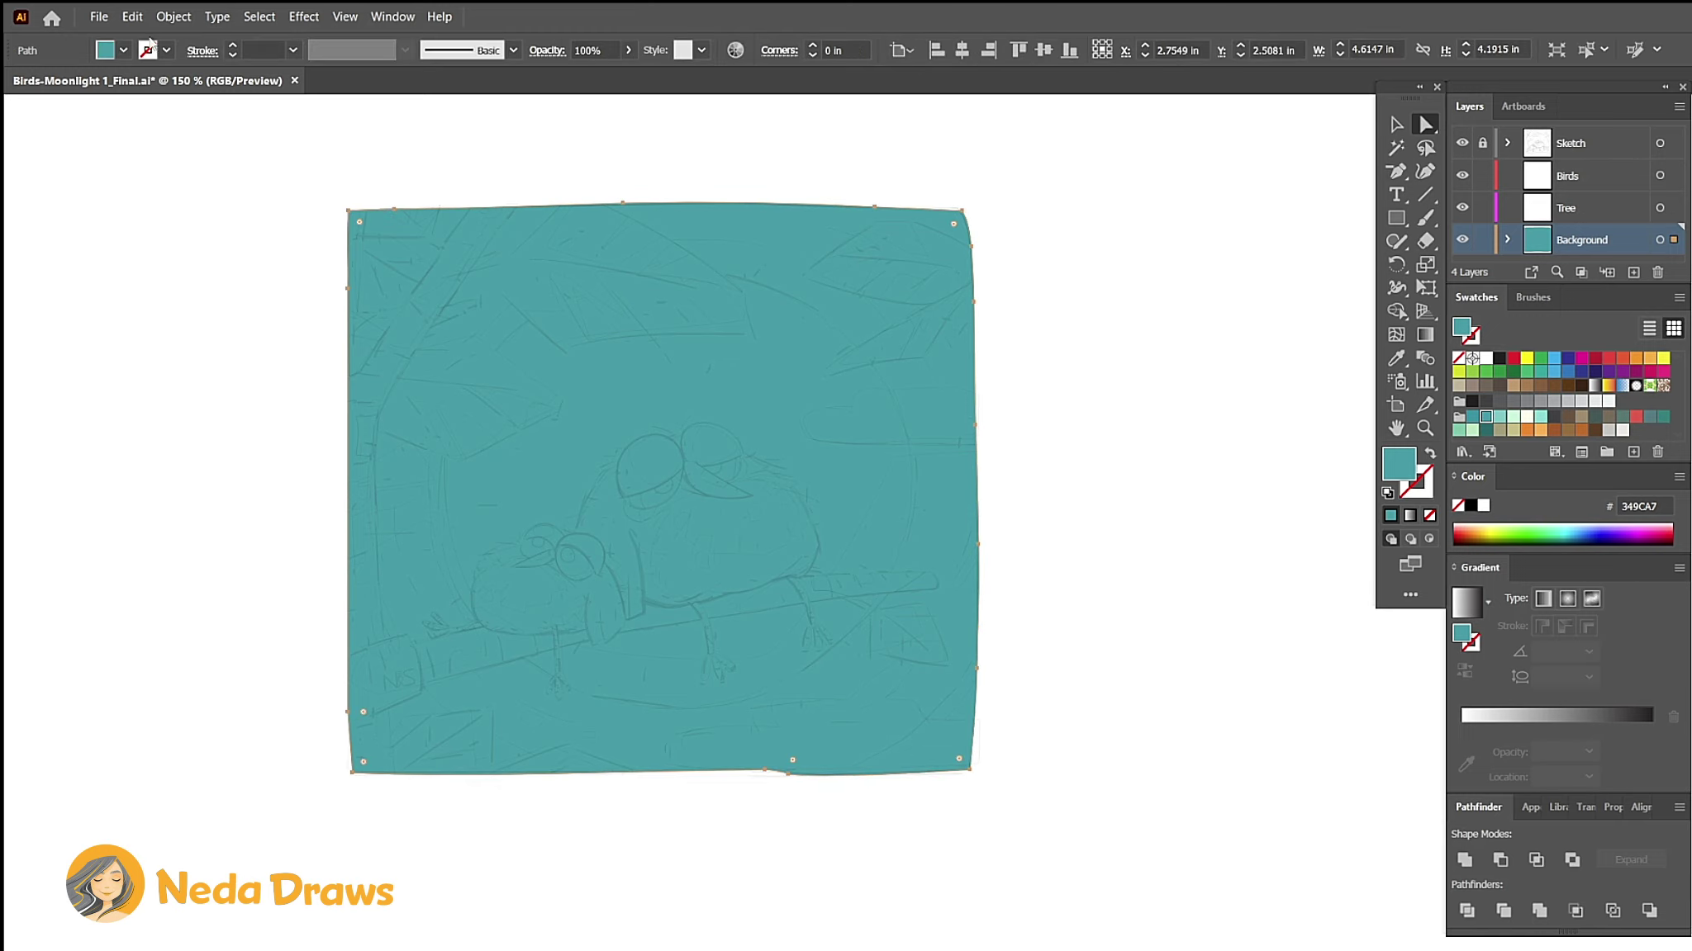
pyautogui.click(132, 16)
# Step: Copy the background, paste it in front, and recolor the copy darker teal 1992A2
pyautogui.click(157, 91)
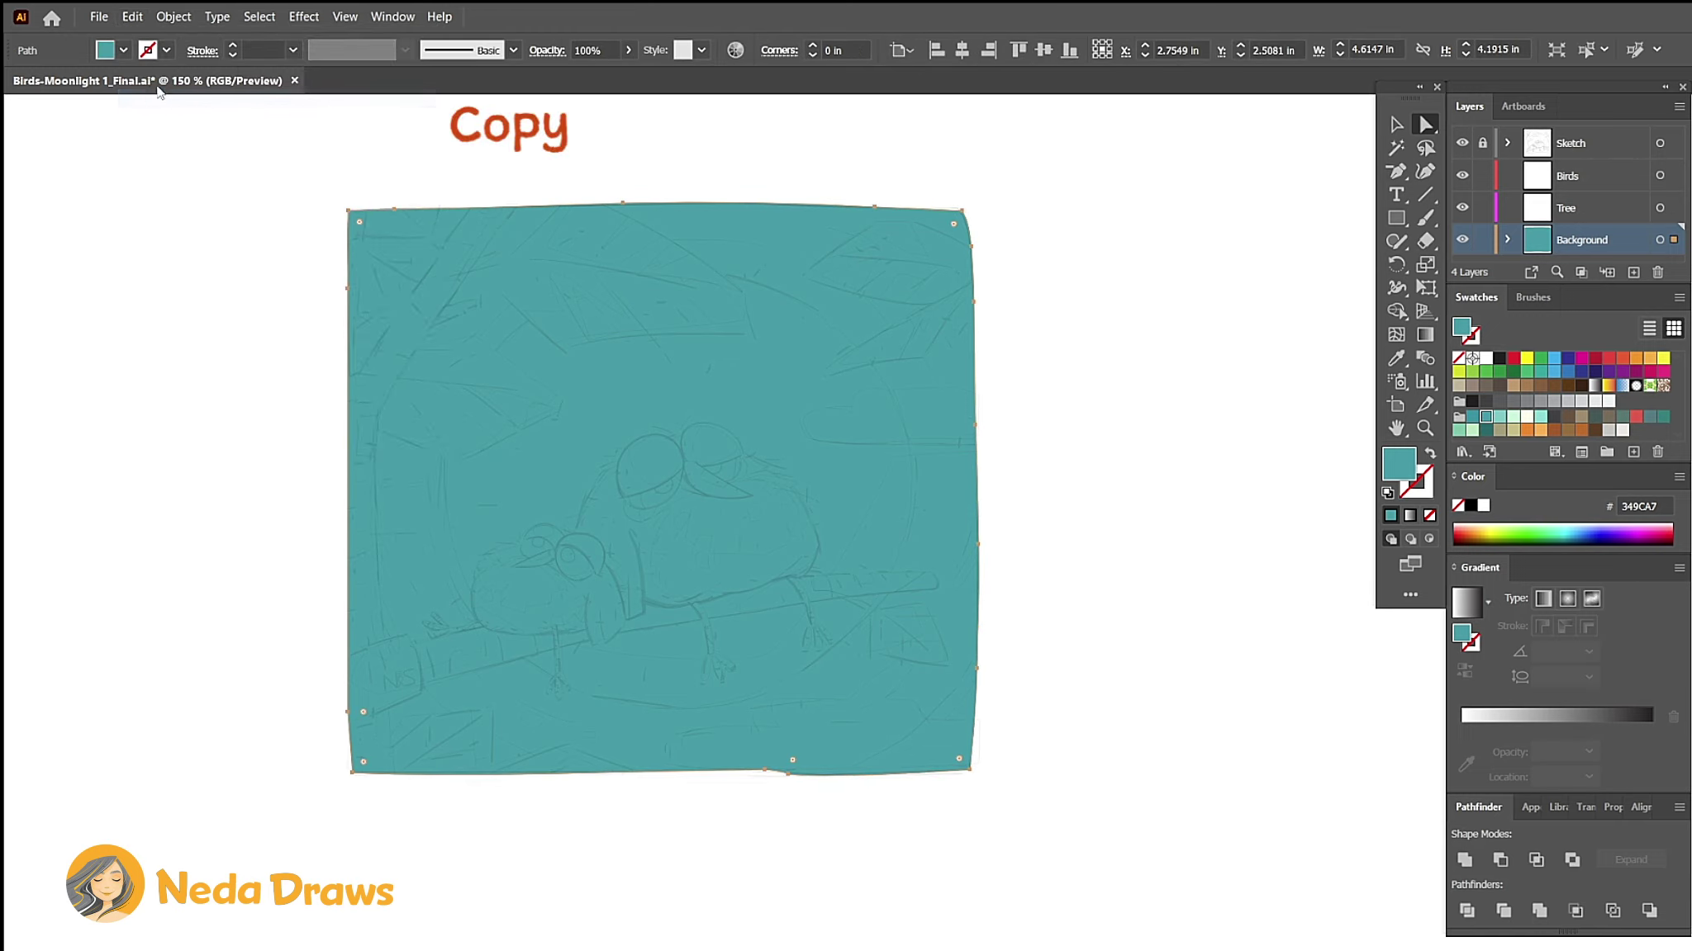
pyautogui.click(132, 17)
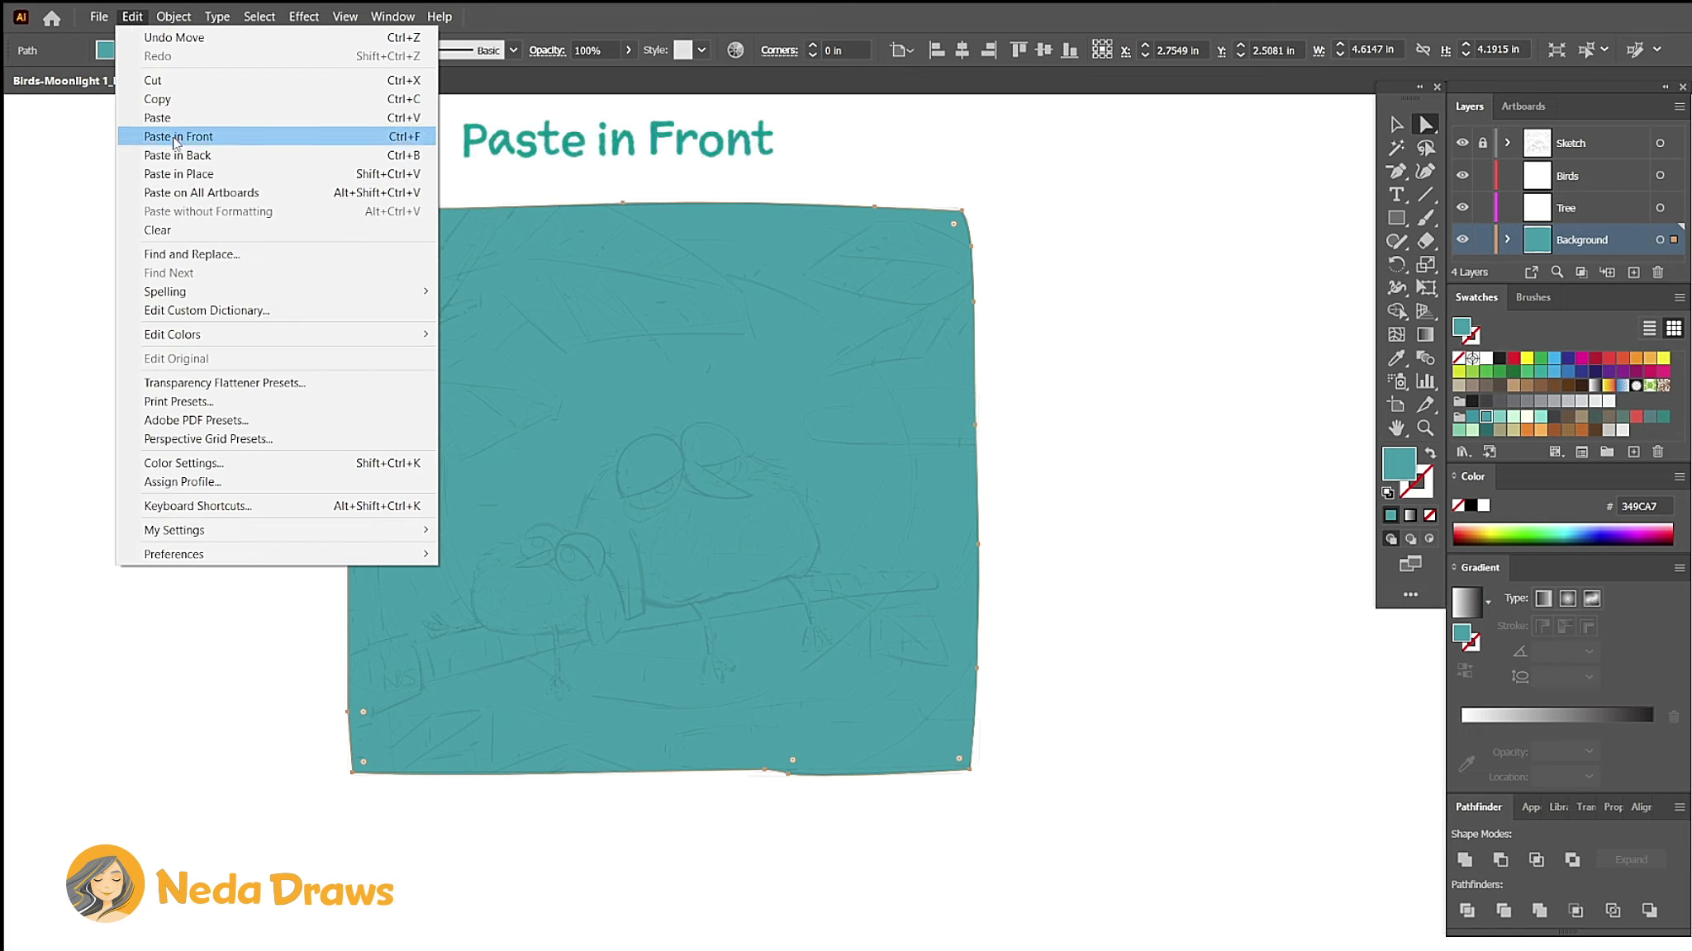
pyautogui.click(172, 139)
pyautogui.click(1472, 418)
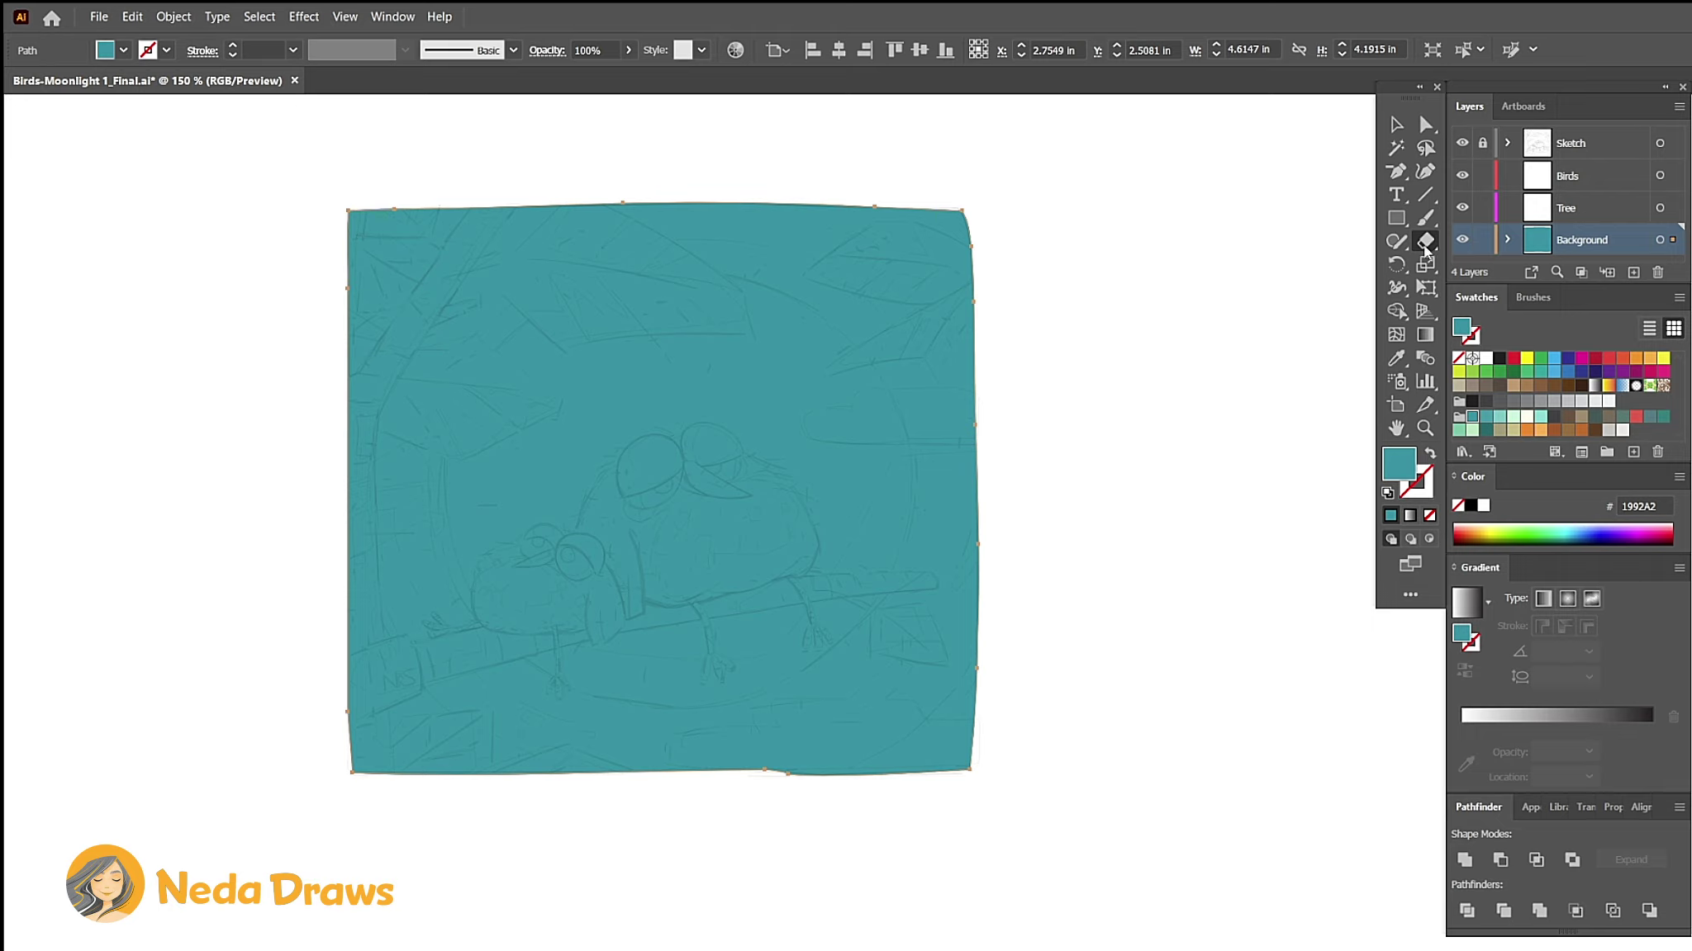
# Step: Erase a curved band across the dark copy and delete the inner piece, leaving sky corners
pyautogui.moveTo(963, 403); pyautogui.dragTo(763, 267)
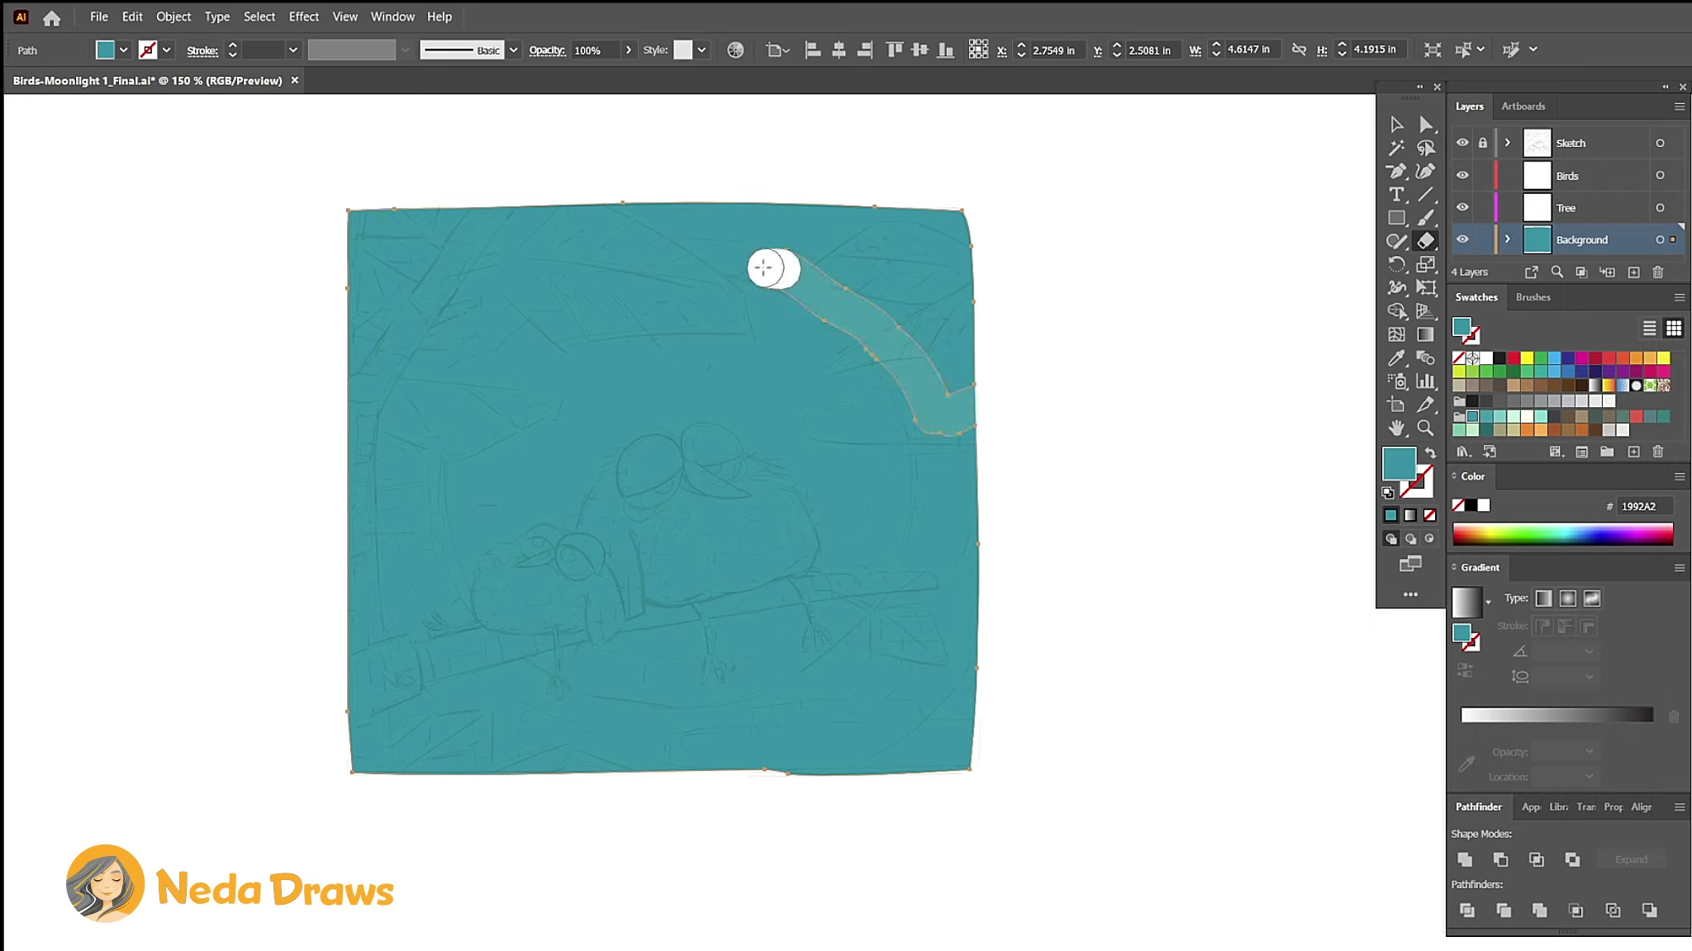
pyautogui.moveTo(763, 267); pyautogui.dragTo(363, 591)
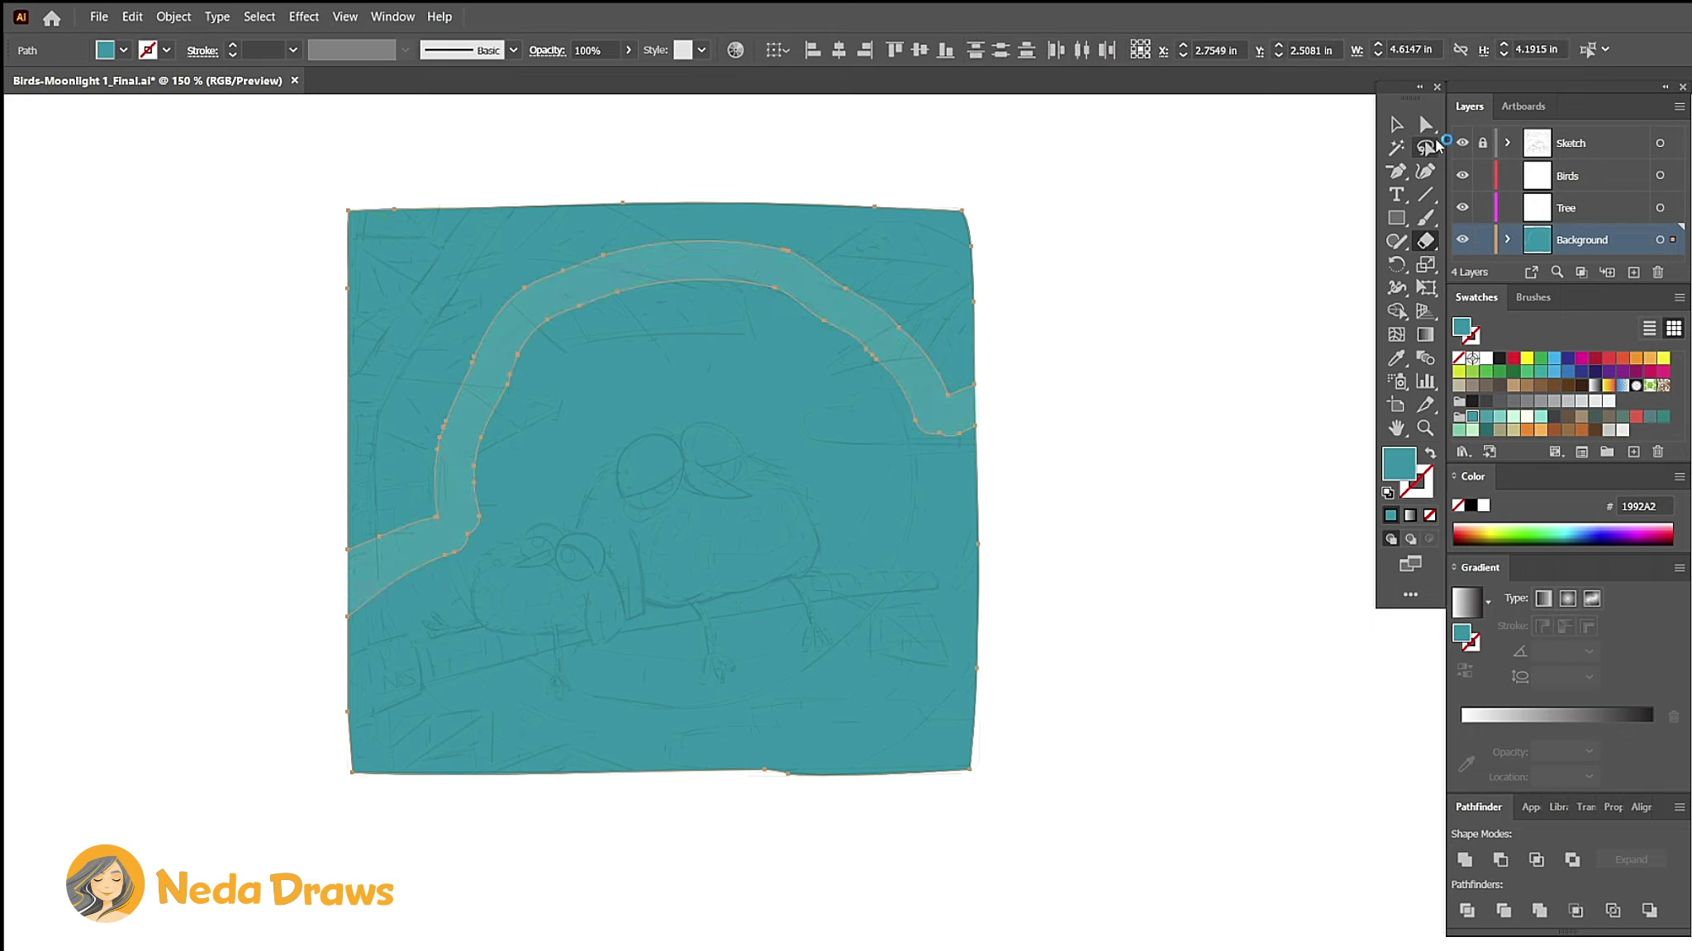
pyautogui.click(1425, 124)
pyautogui.click(876, 430)
pyautogui.press('Delete')
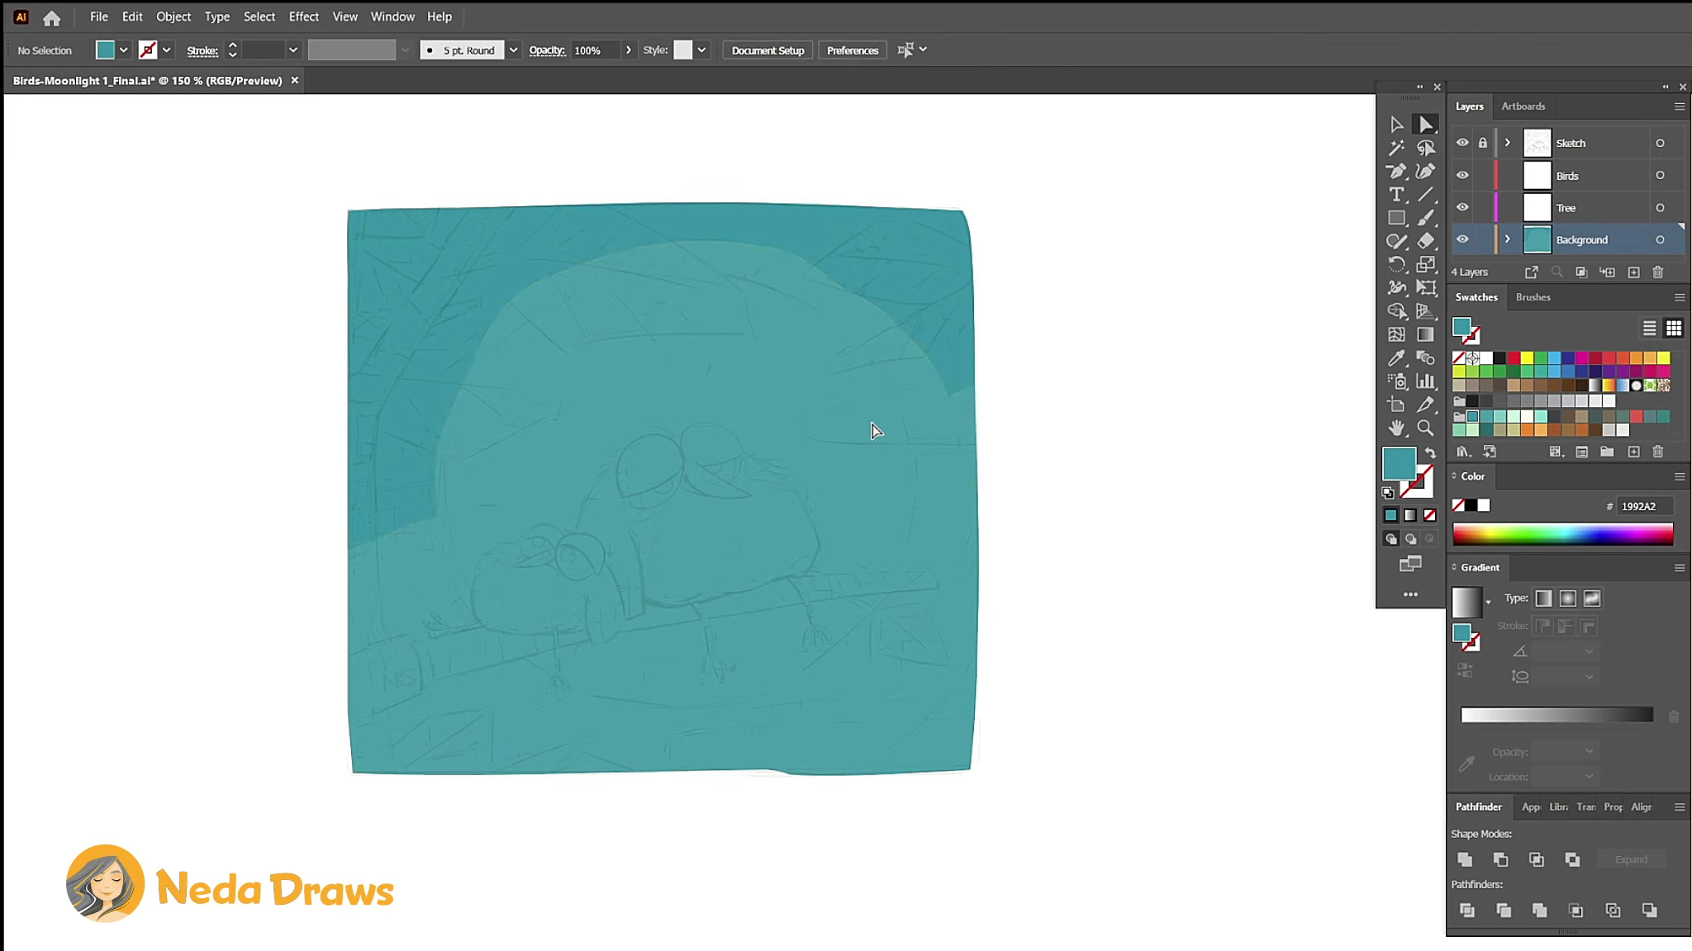
# Step: Paste another copy of the background in front, filled light teal 73C8C6
pyautogui.click(962, 503)
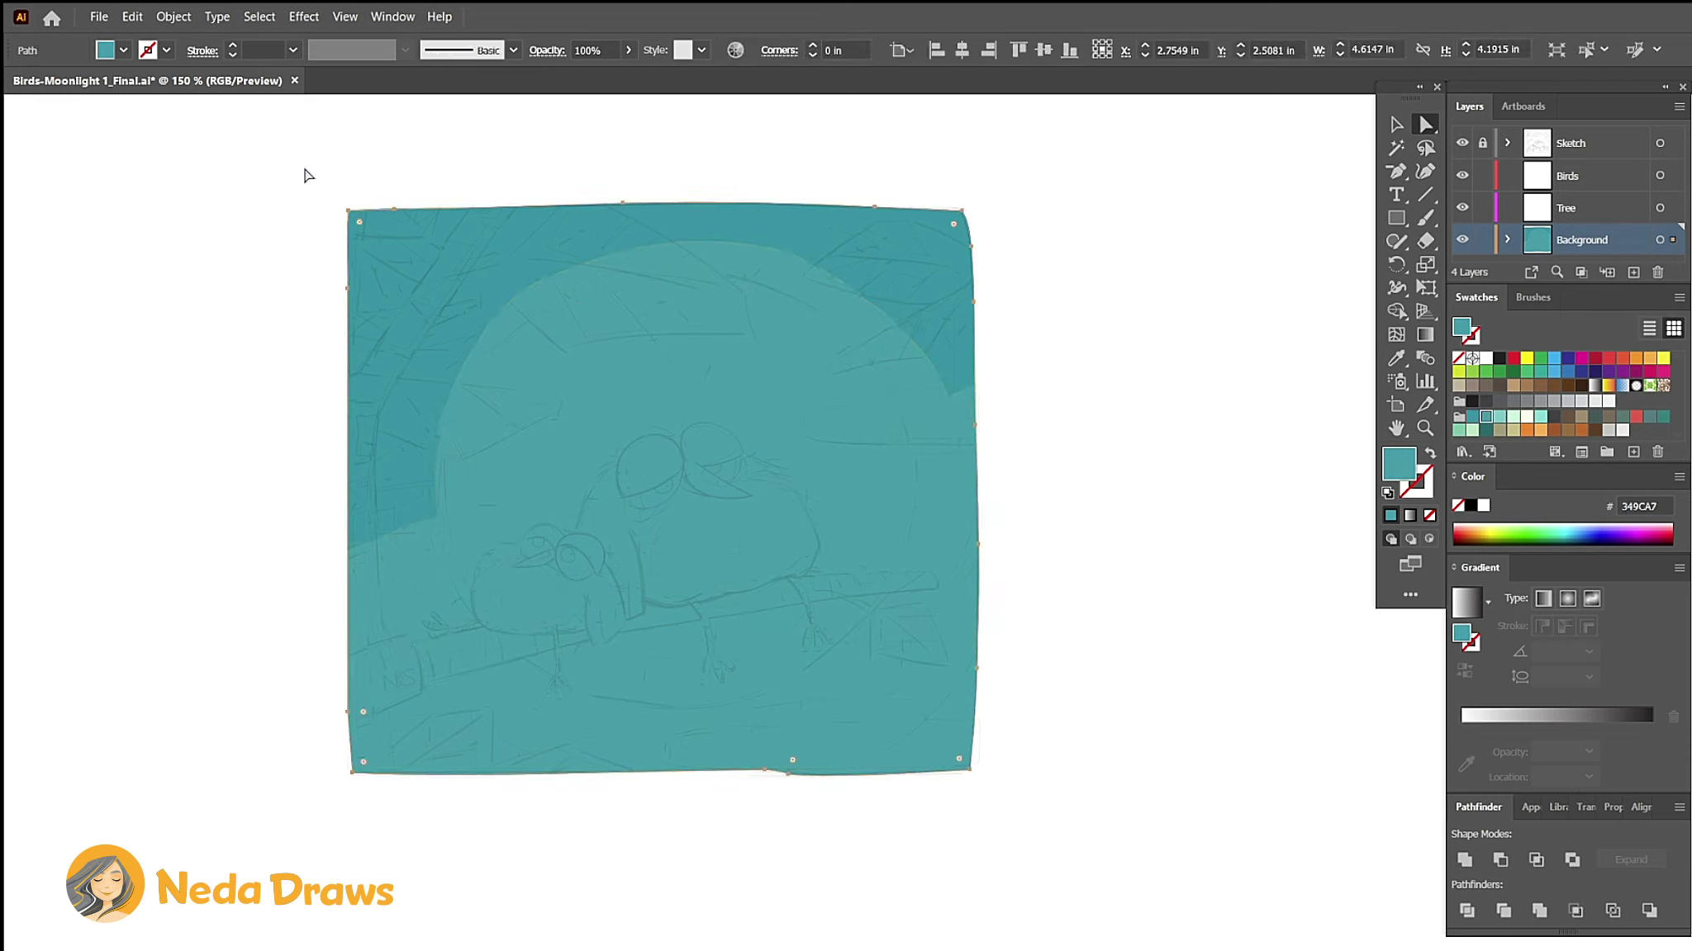
pyautogui.click(134, 17)
pyautogui.click(159, 99)
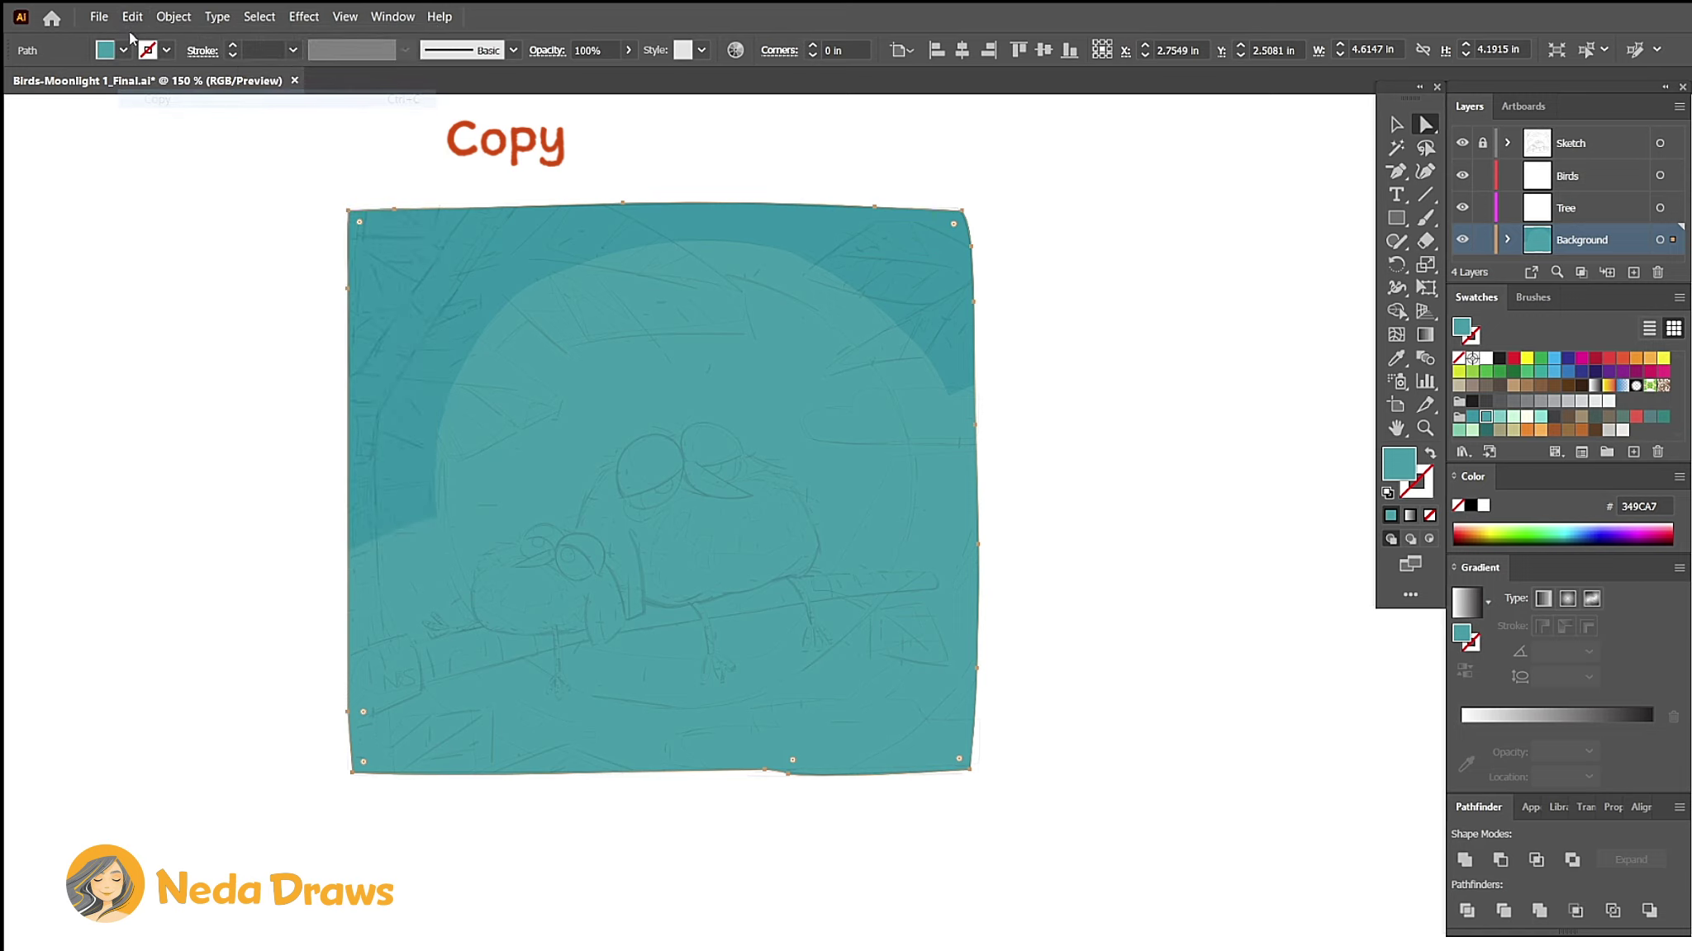
pyautogui.click(132, 17)
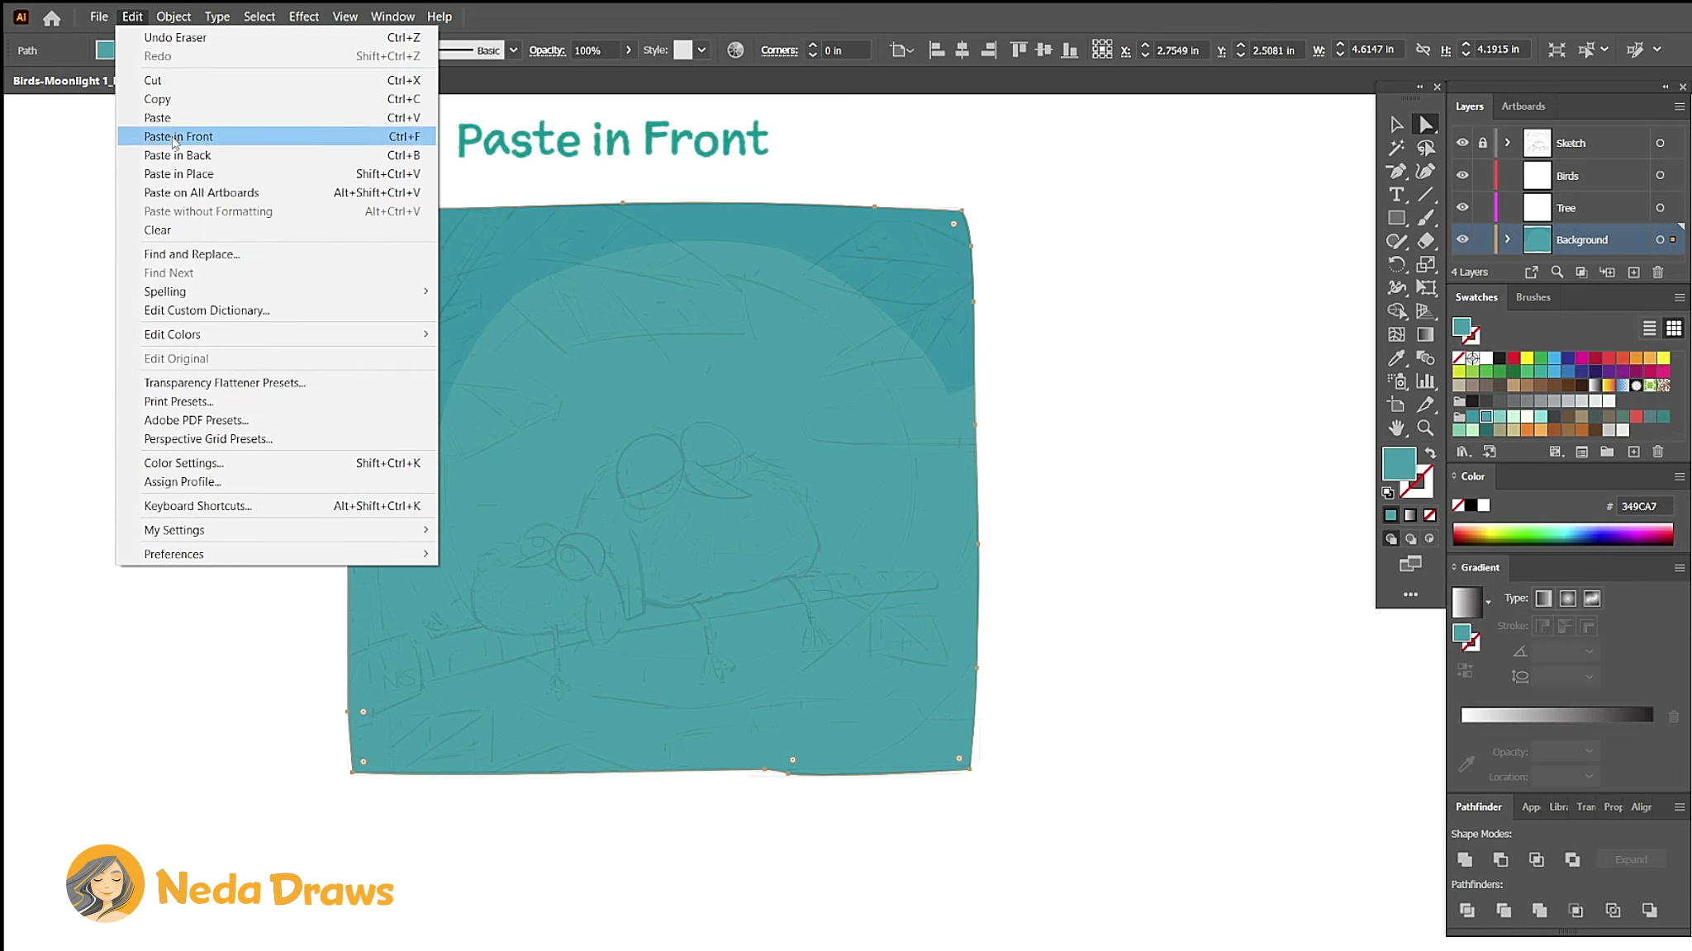
pyautogui.click(171, 138)
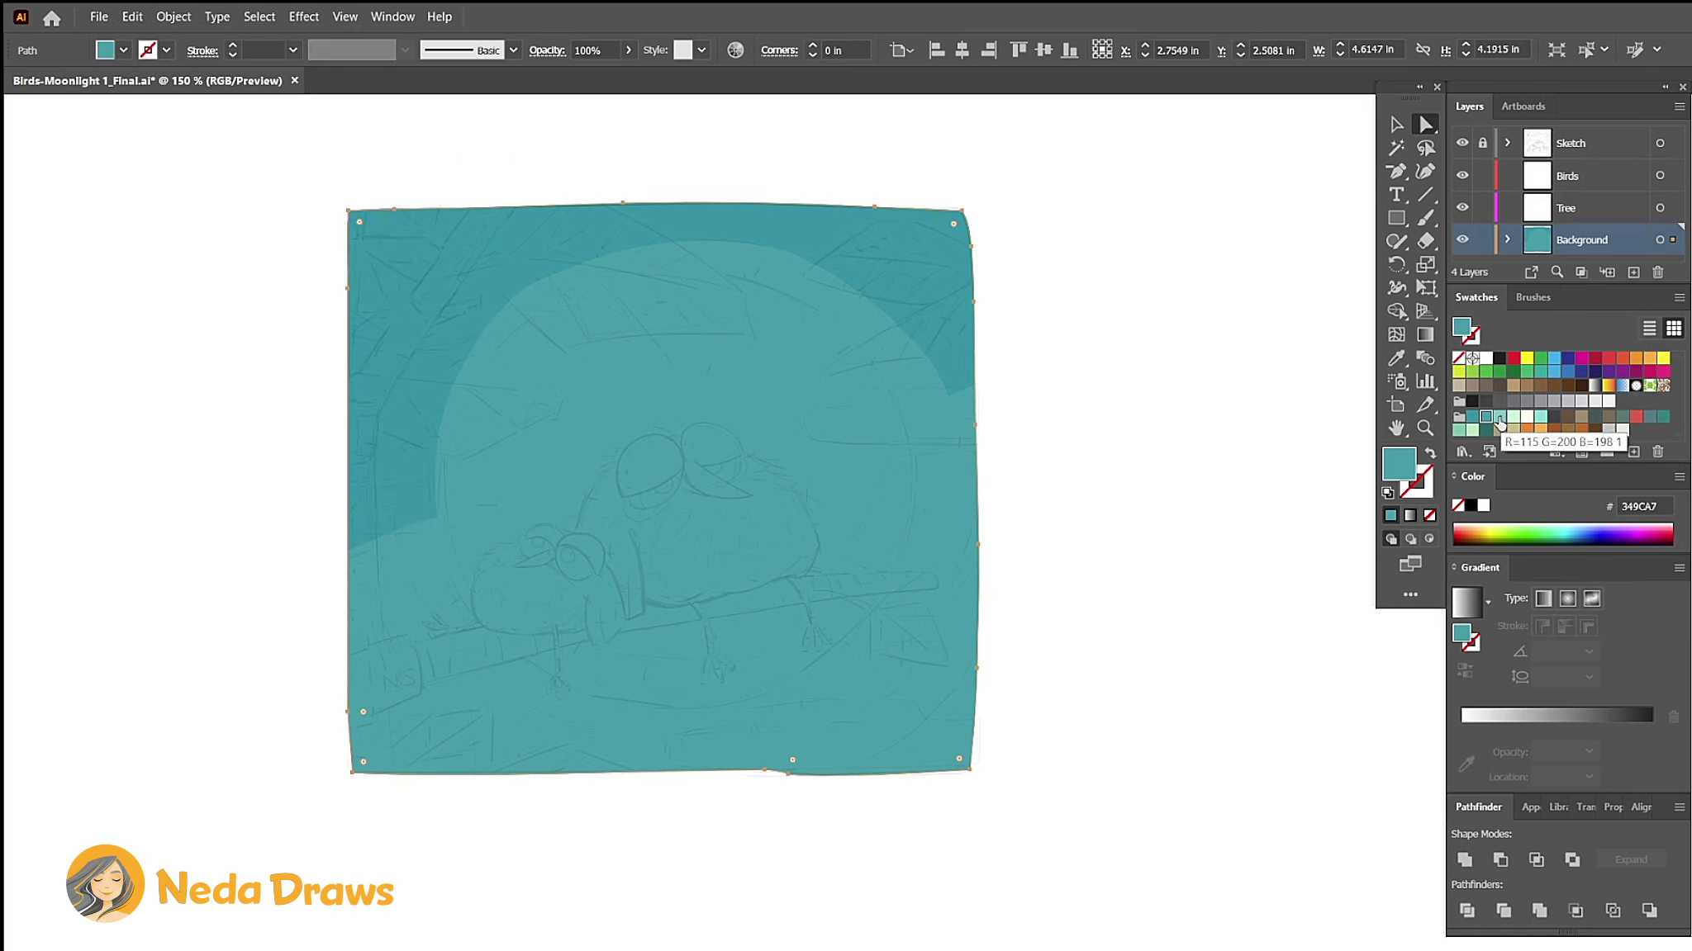
pyautogui.click(1499, 419)
# Step: Erase a curve around the moon area and delete the light circle piece
pyautogui.moveTo(974, 429)
pyautogui.mouseDown()
pyautogui.moveTo(678, 675)
pyautogui.moveTo(453, 529)
pyautogui.moveTo(343, 545)
pyautogui.mouseUp()
pyautogui.click(1426, 124)
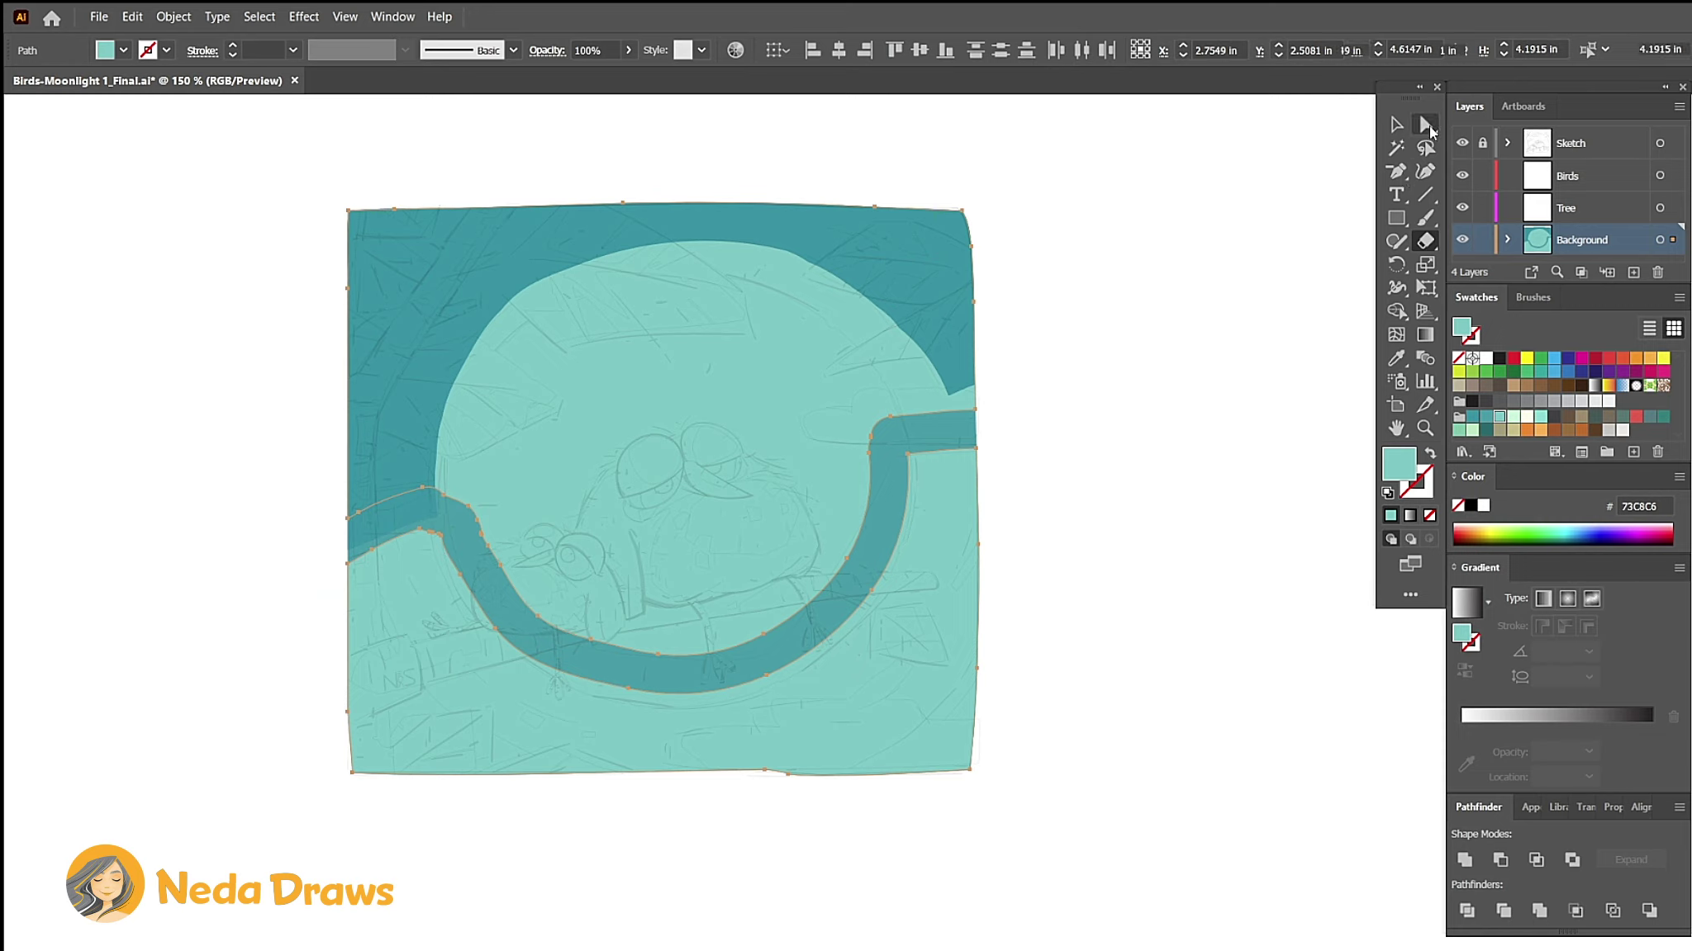
pyautogui.press('Delete')
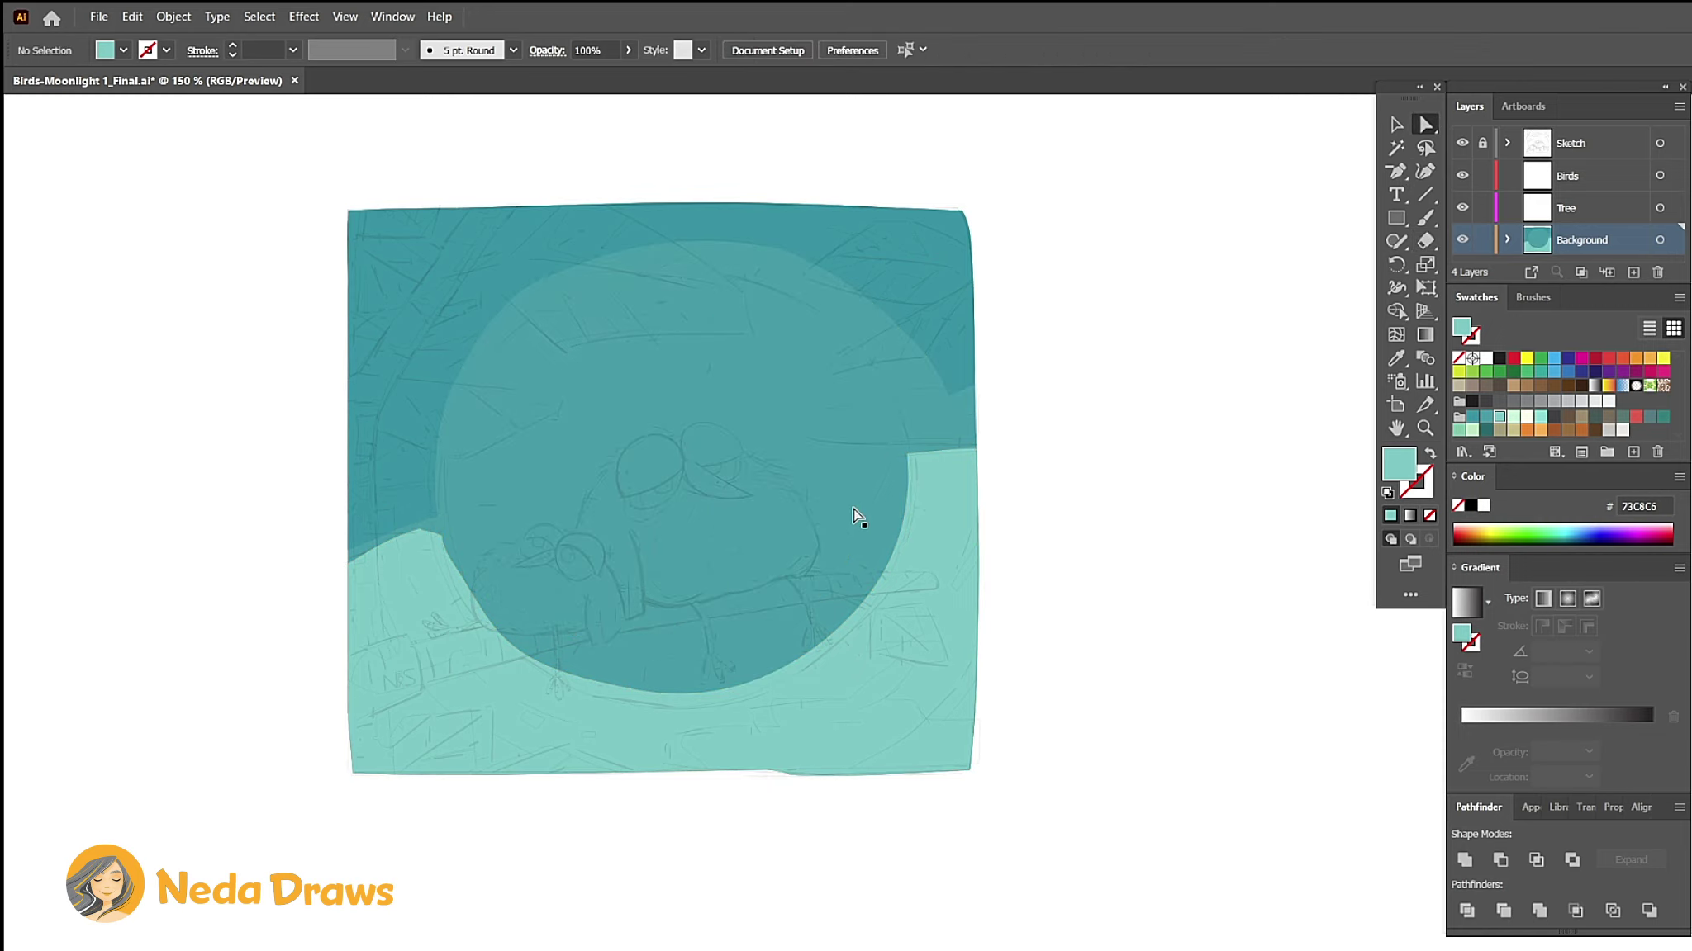
pyautogui.hotkey('shift', 'e')
# Step: Erase the ground's bottom-right corner and cut a right-edge sliver and bottom band
pyautogui.moveTo(1008, 714); pyautogui.dragTo(854, 793)
pyautogui.hotkey('ctrl', '+')
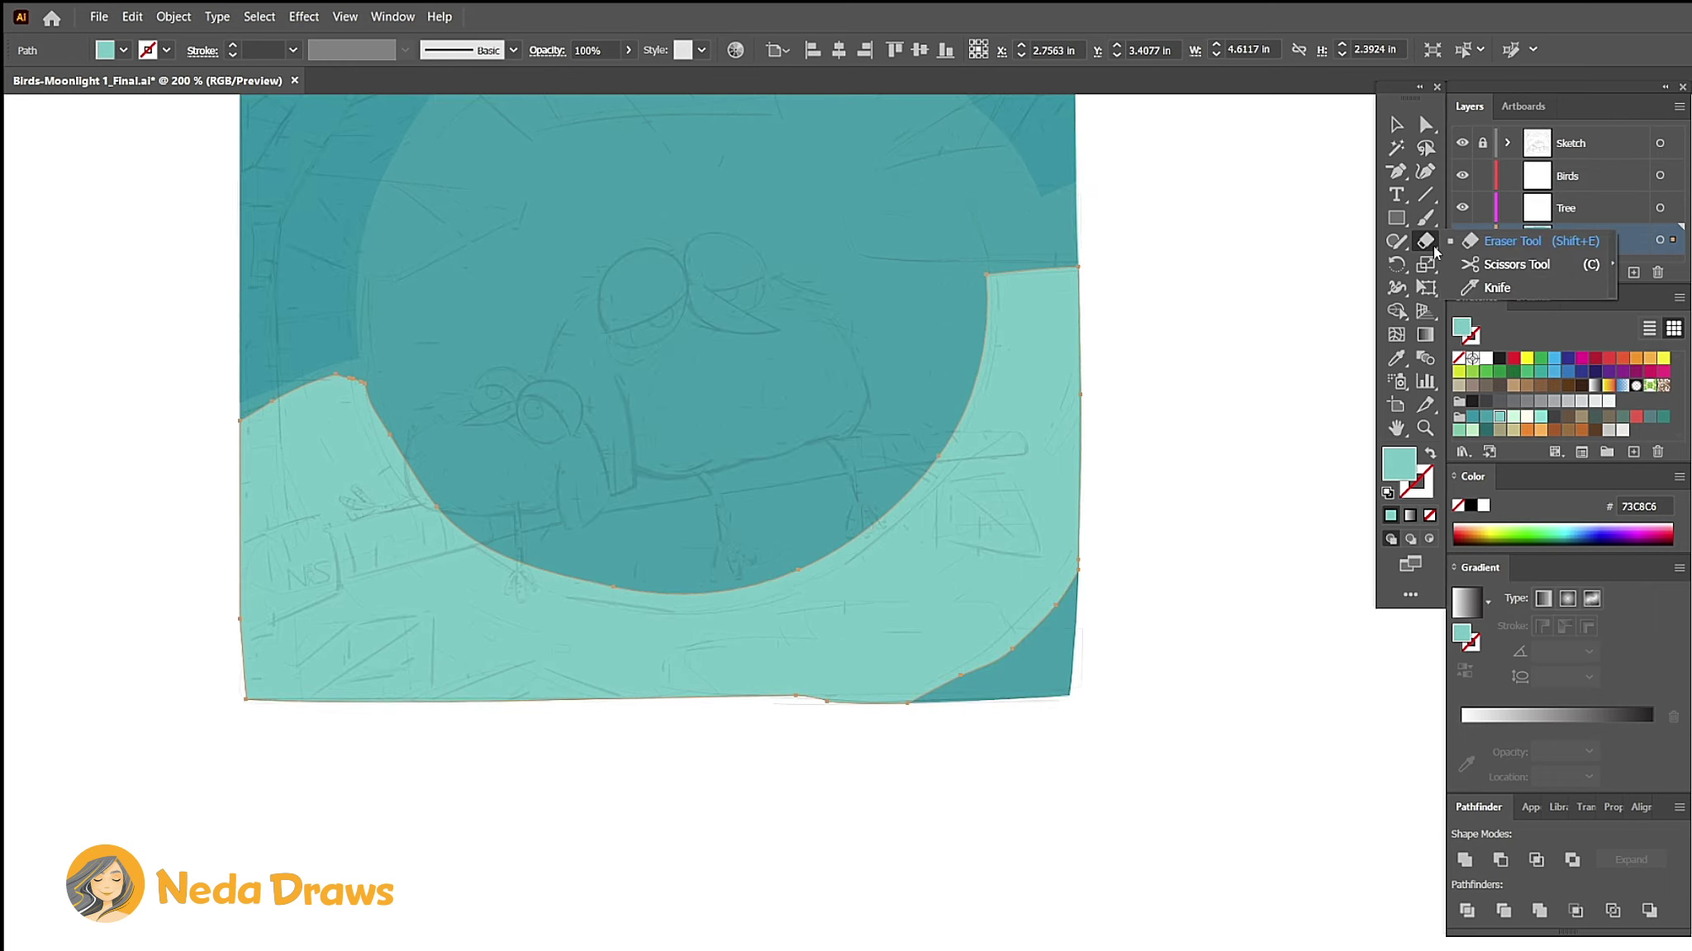
pyautogui.moveTo(1435, 250); pyautogui.dragTo(1453, 279)
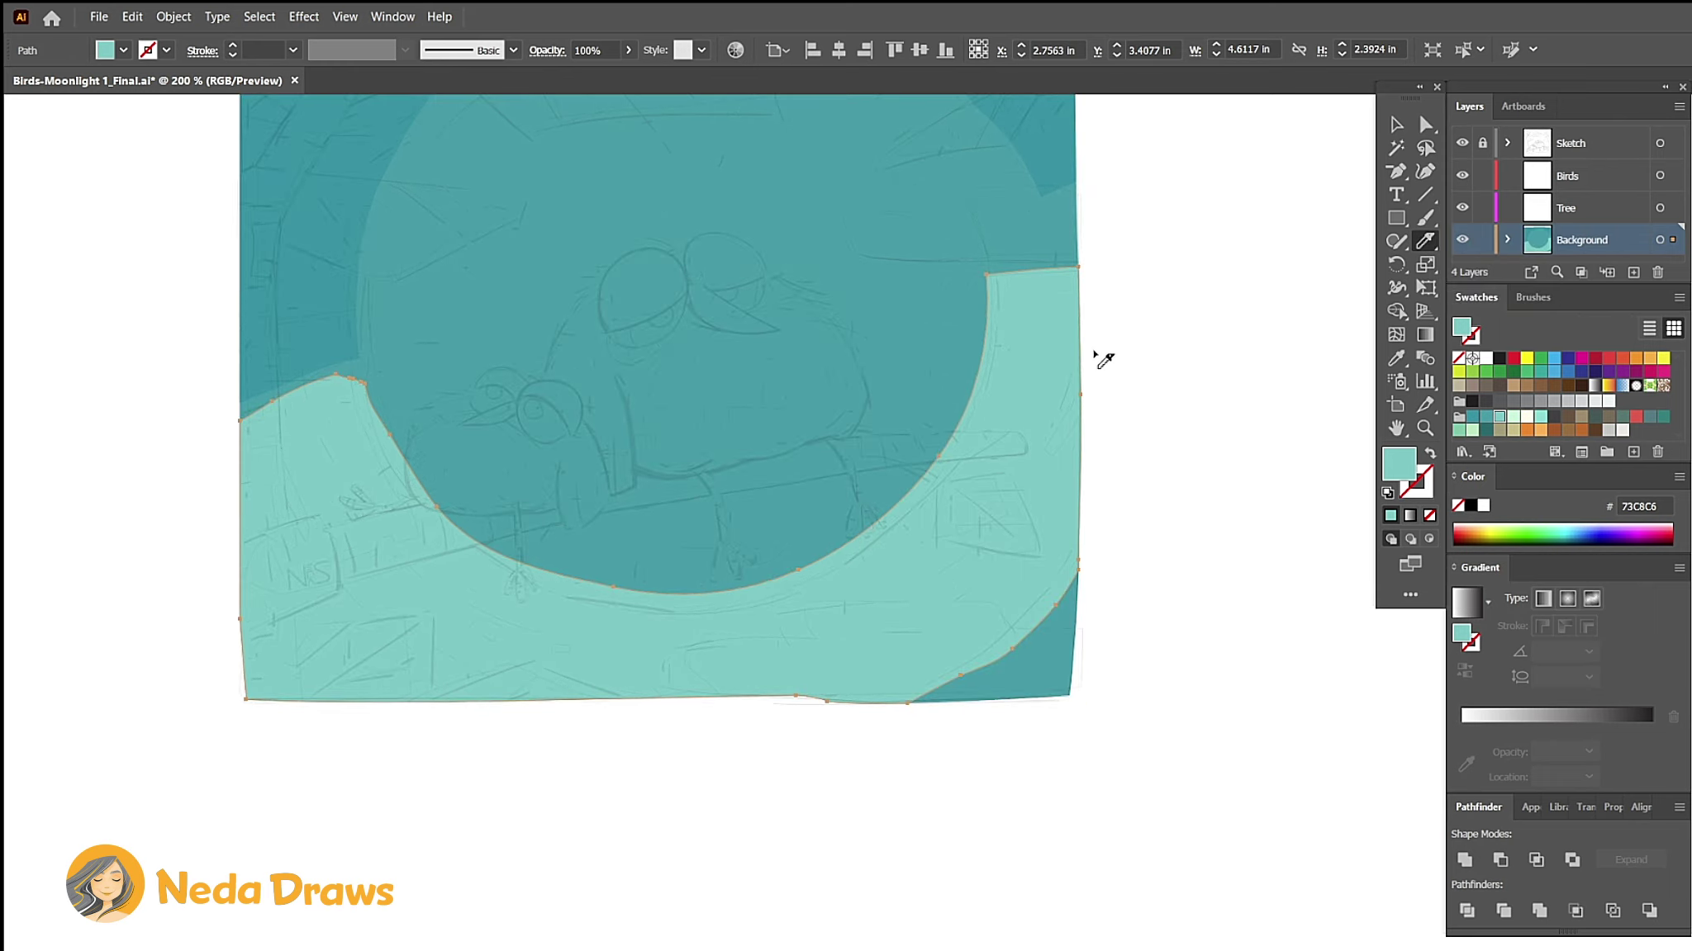
pyautogui.moveTo(1052, 468); pyautogui.dragTo(1090, 436)
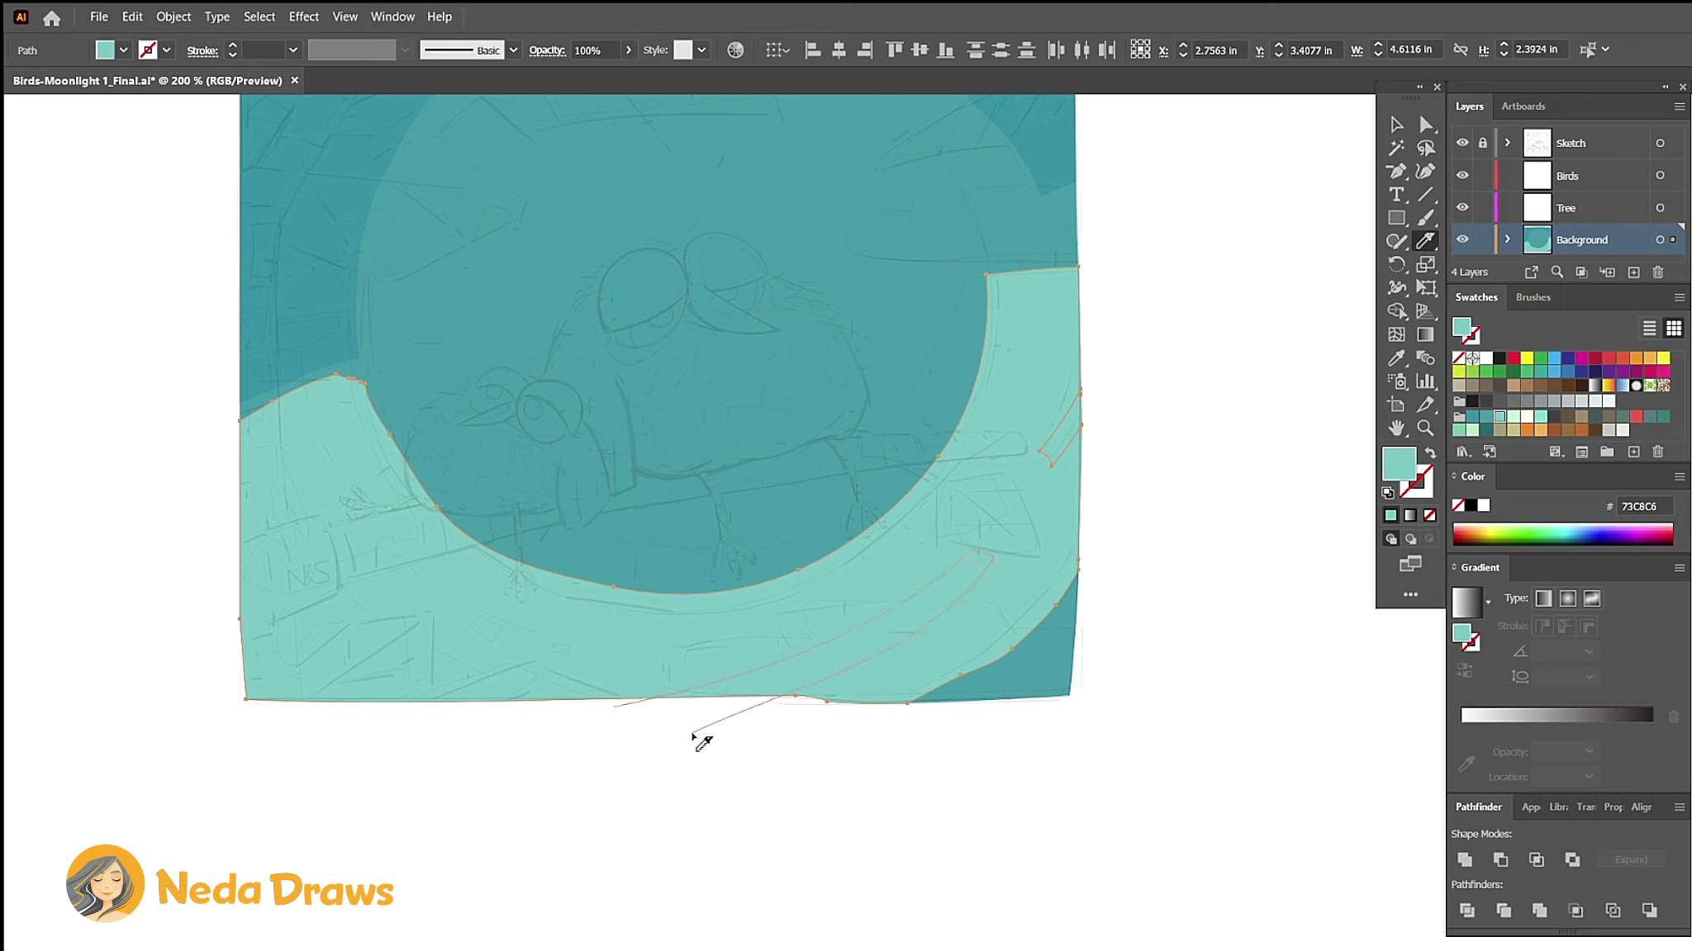
pyautogui.moveTo(692, 734); pyautogui.dragTo(721, 745)
# Step: Delete the cut right-edge sliver and the bottom curved band
pyautogui.click(1425, 124)
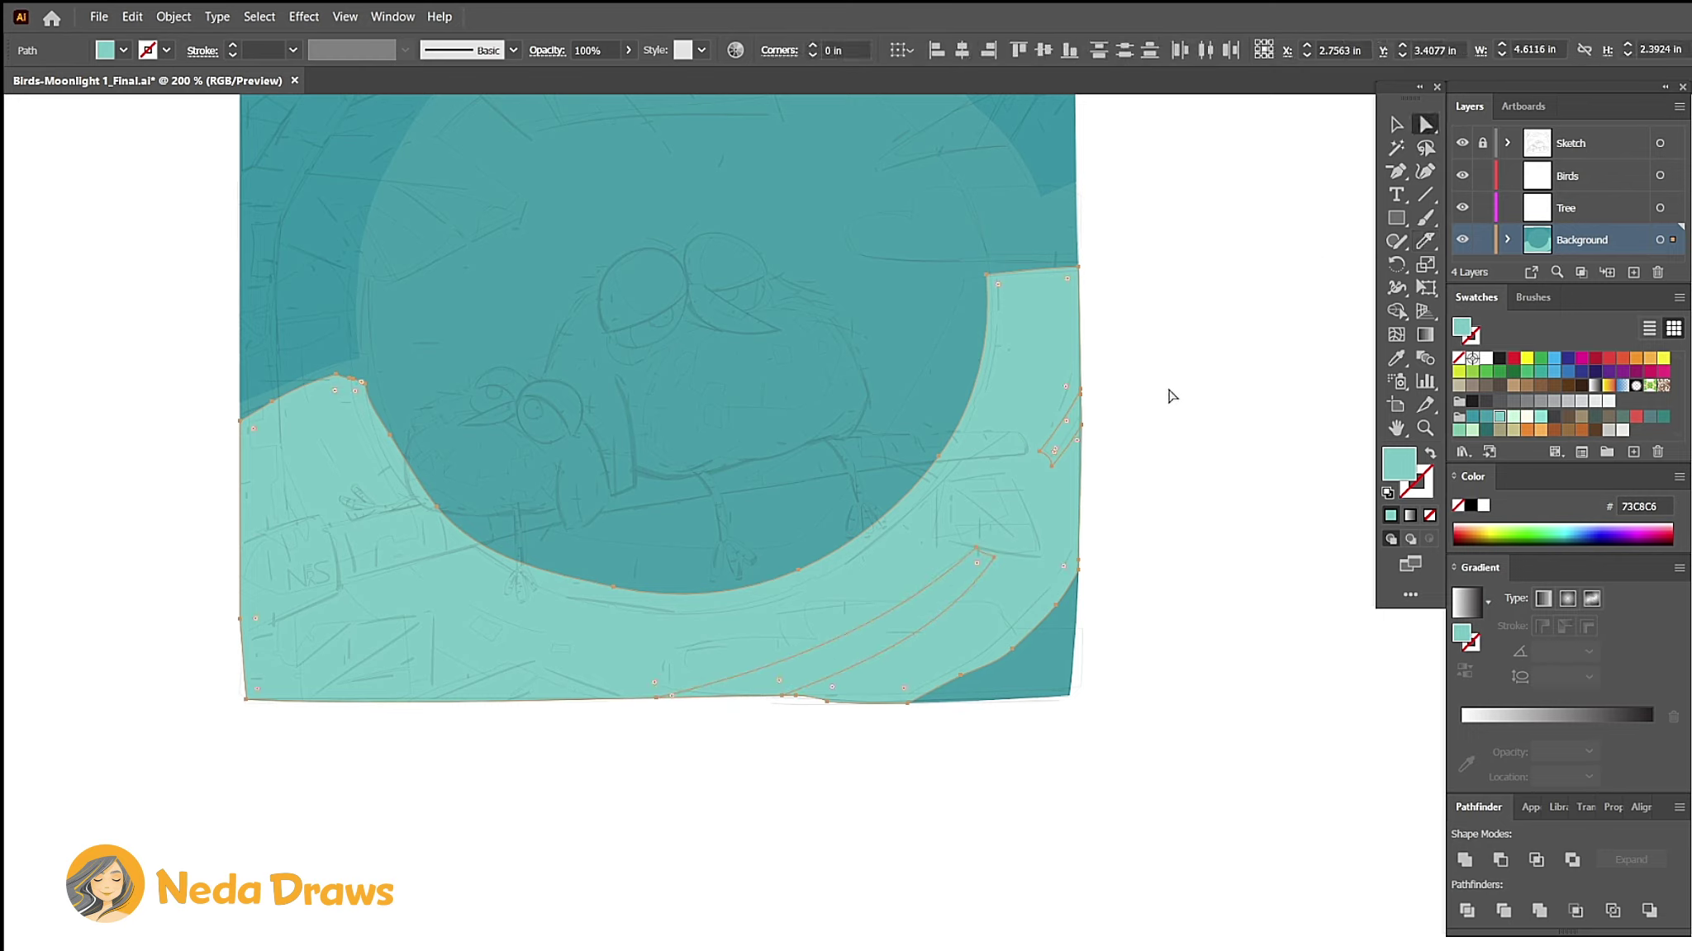
pyautogui.click(1128, 447)
pyautogui.click(1069, 434)
pyautogui.press('Delete')
pyautogui.click(973, 570)
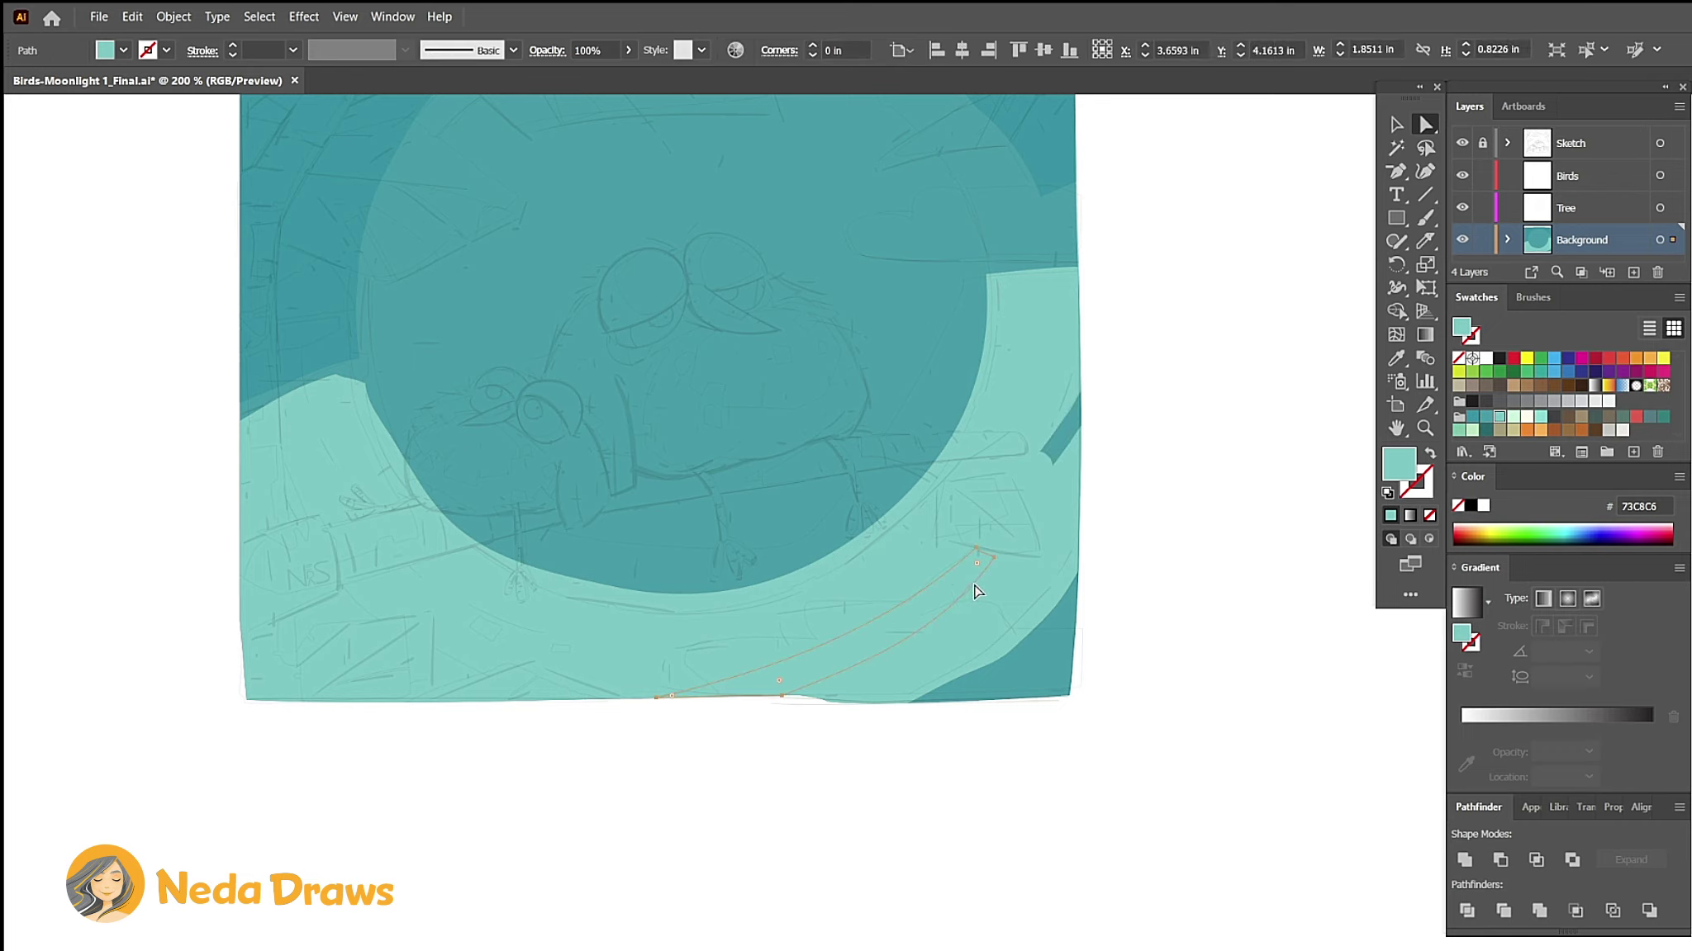
pyautogui.press('Delete')
# Step: Copy the light-teal ground shape and paste a duplicate
pyautogui.click(958, 578)
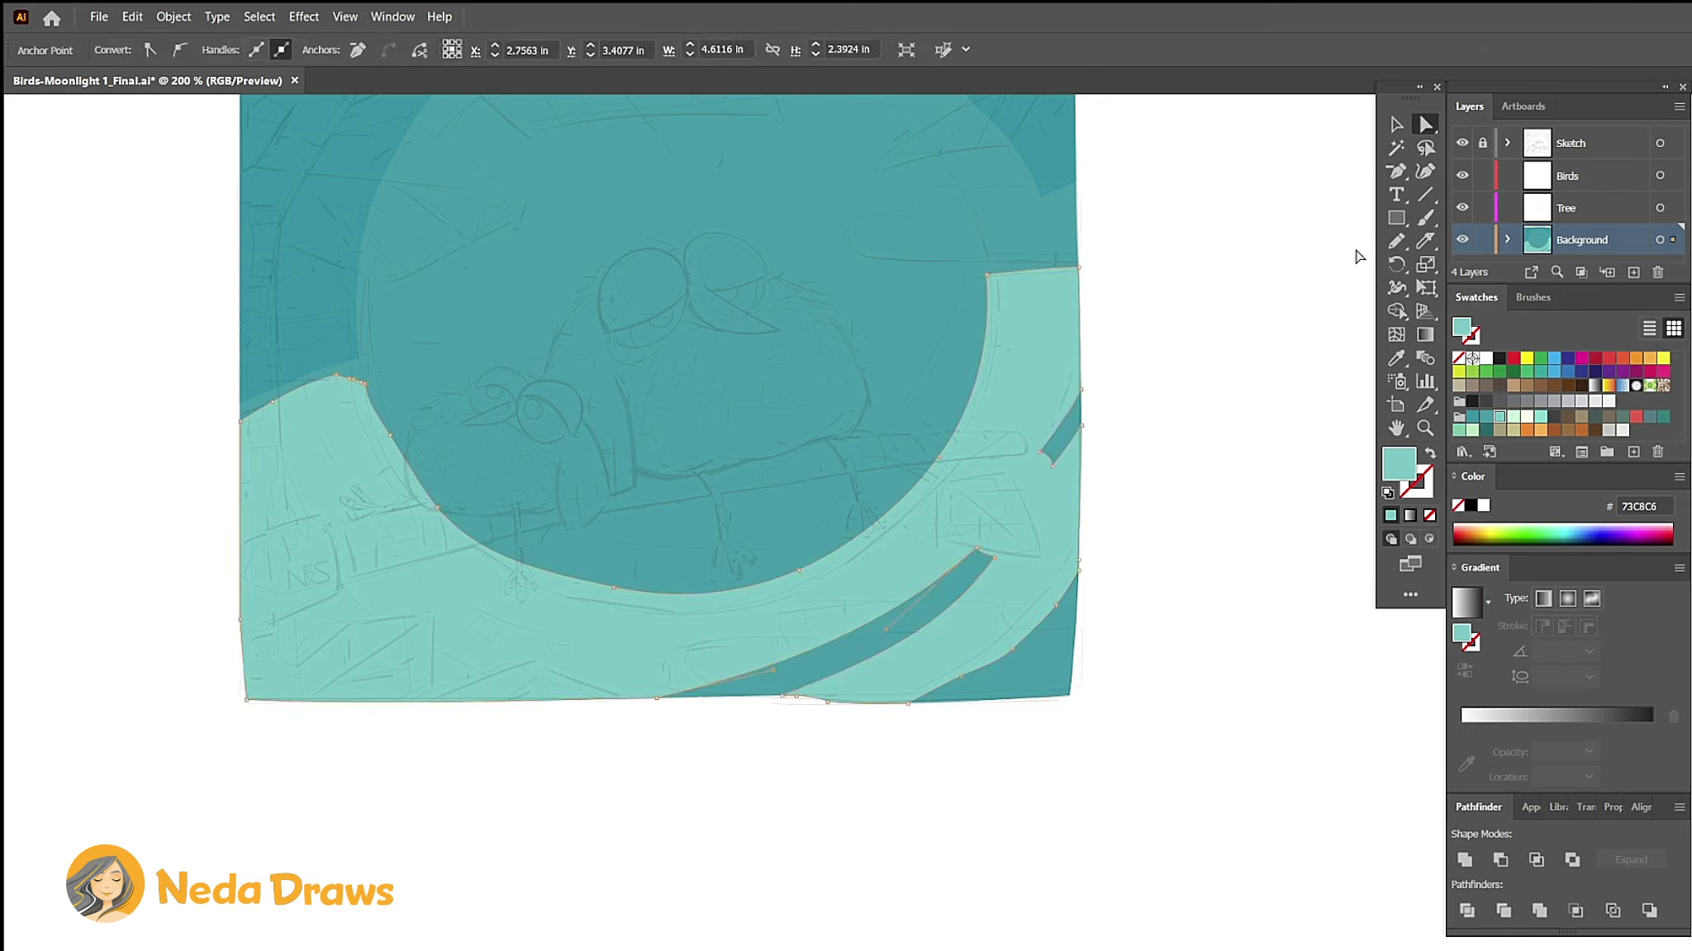
pyautogui.click(1396, 241)
pyautogui.press('a')
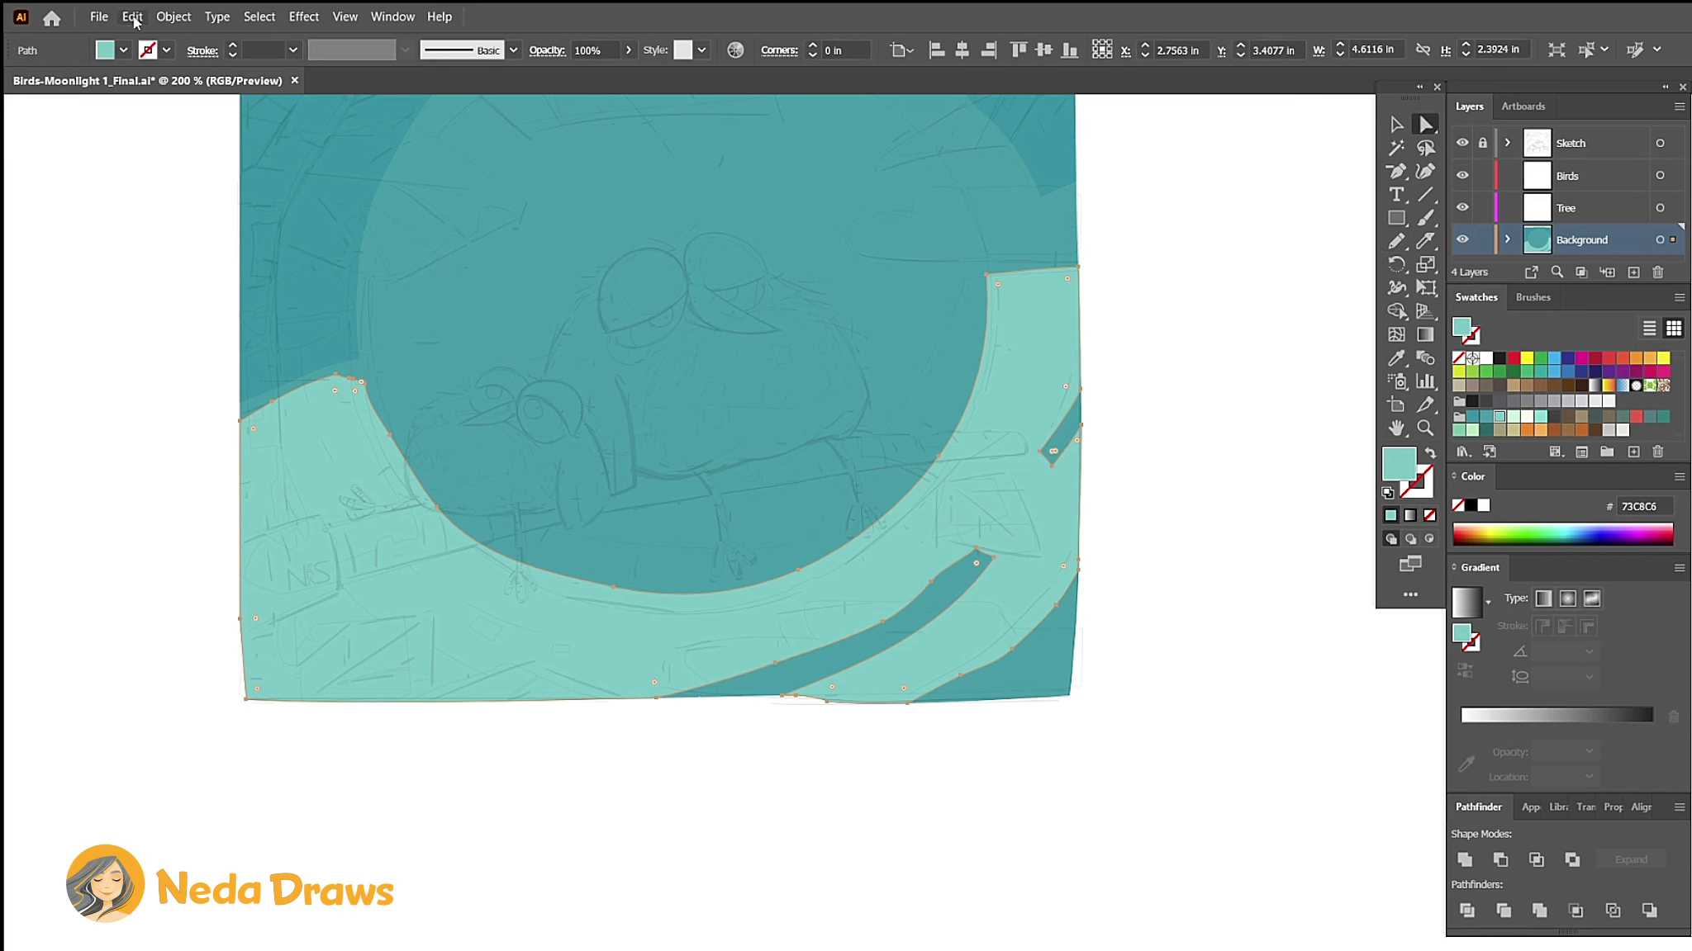
pyautogui.click(133, 17)
pyautogui.click(158, 98)
pyautogui.click(132, 16)
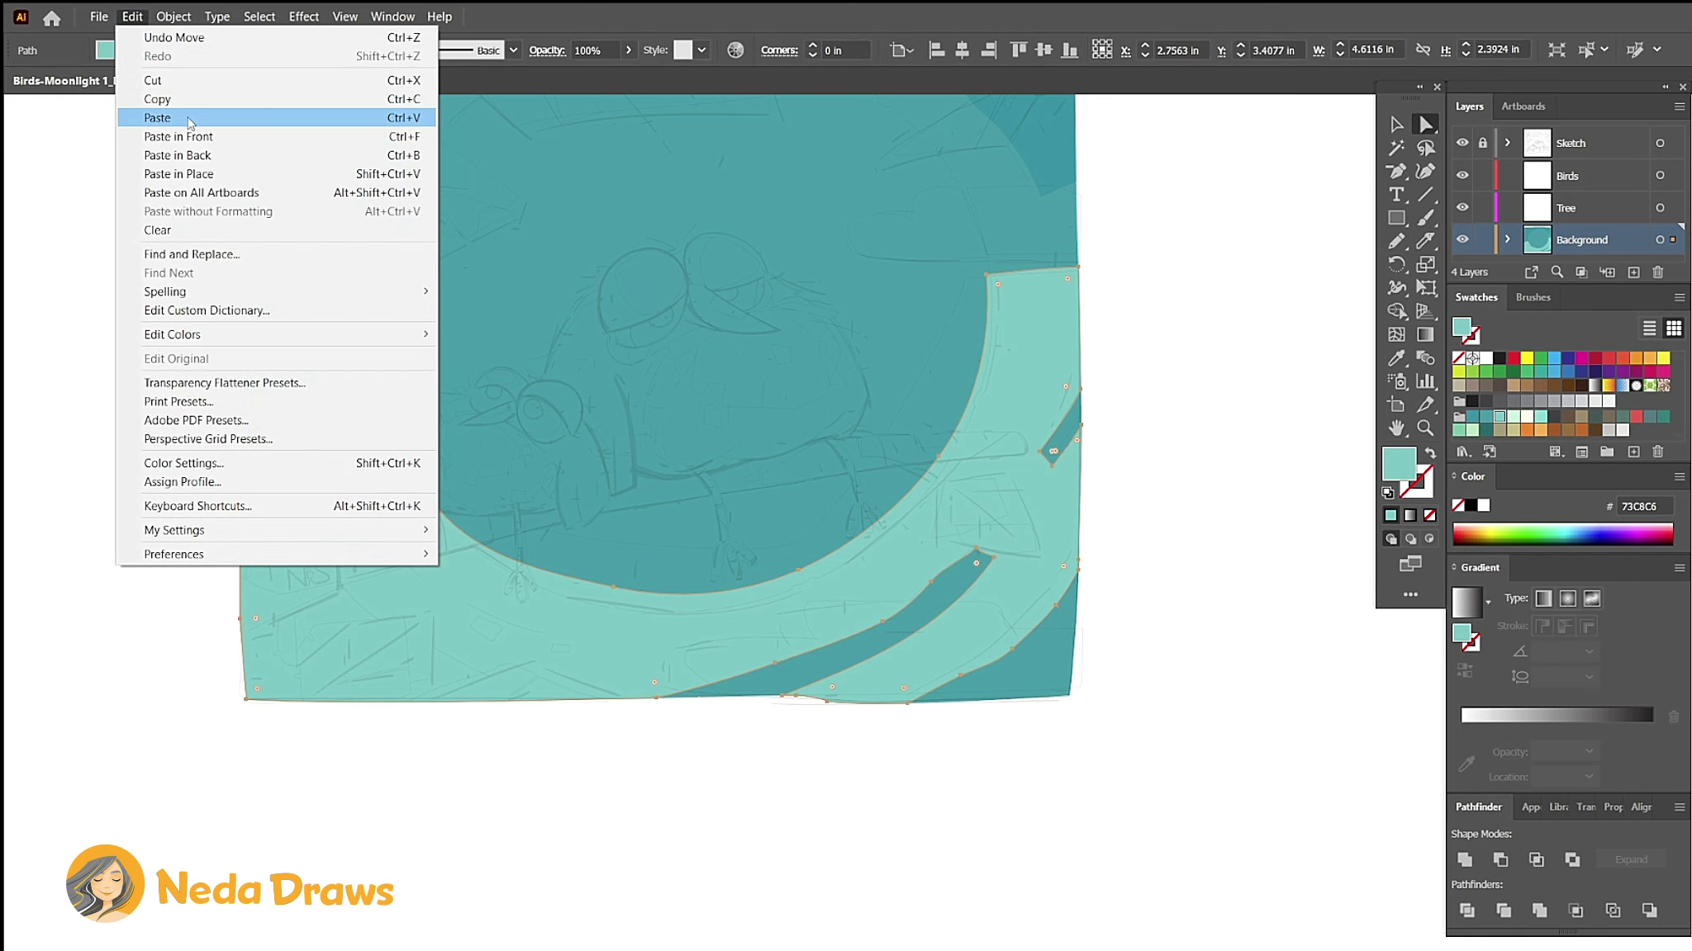
pyautogui.click(189, 121)
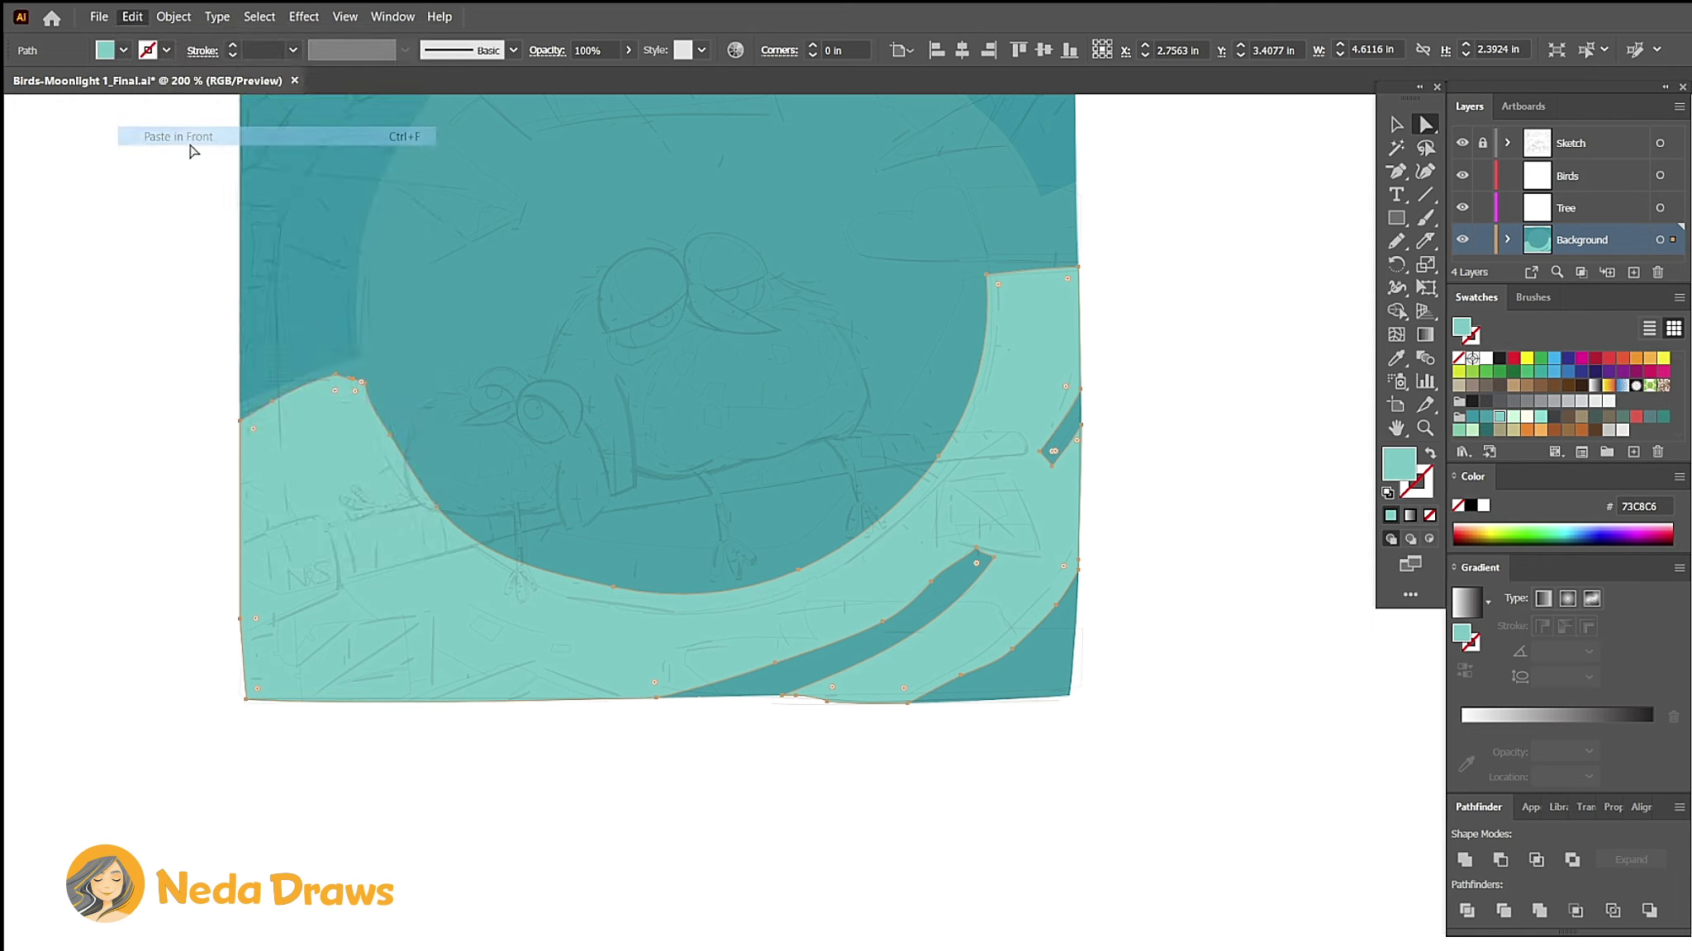
# Step: Erase two loop-shaped stone outlines into the copy and fill the stones with 349CA7
pyautogui.click(1427, 244)
pyautogui.click(1472, 241)
pyautogui.scroll(3, 401, 700)
pyautogui.moveTo(876, 470); pyautogui.dragTo(822, 487)
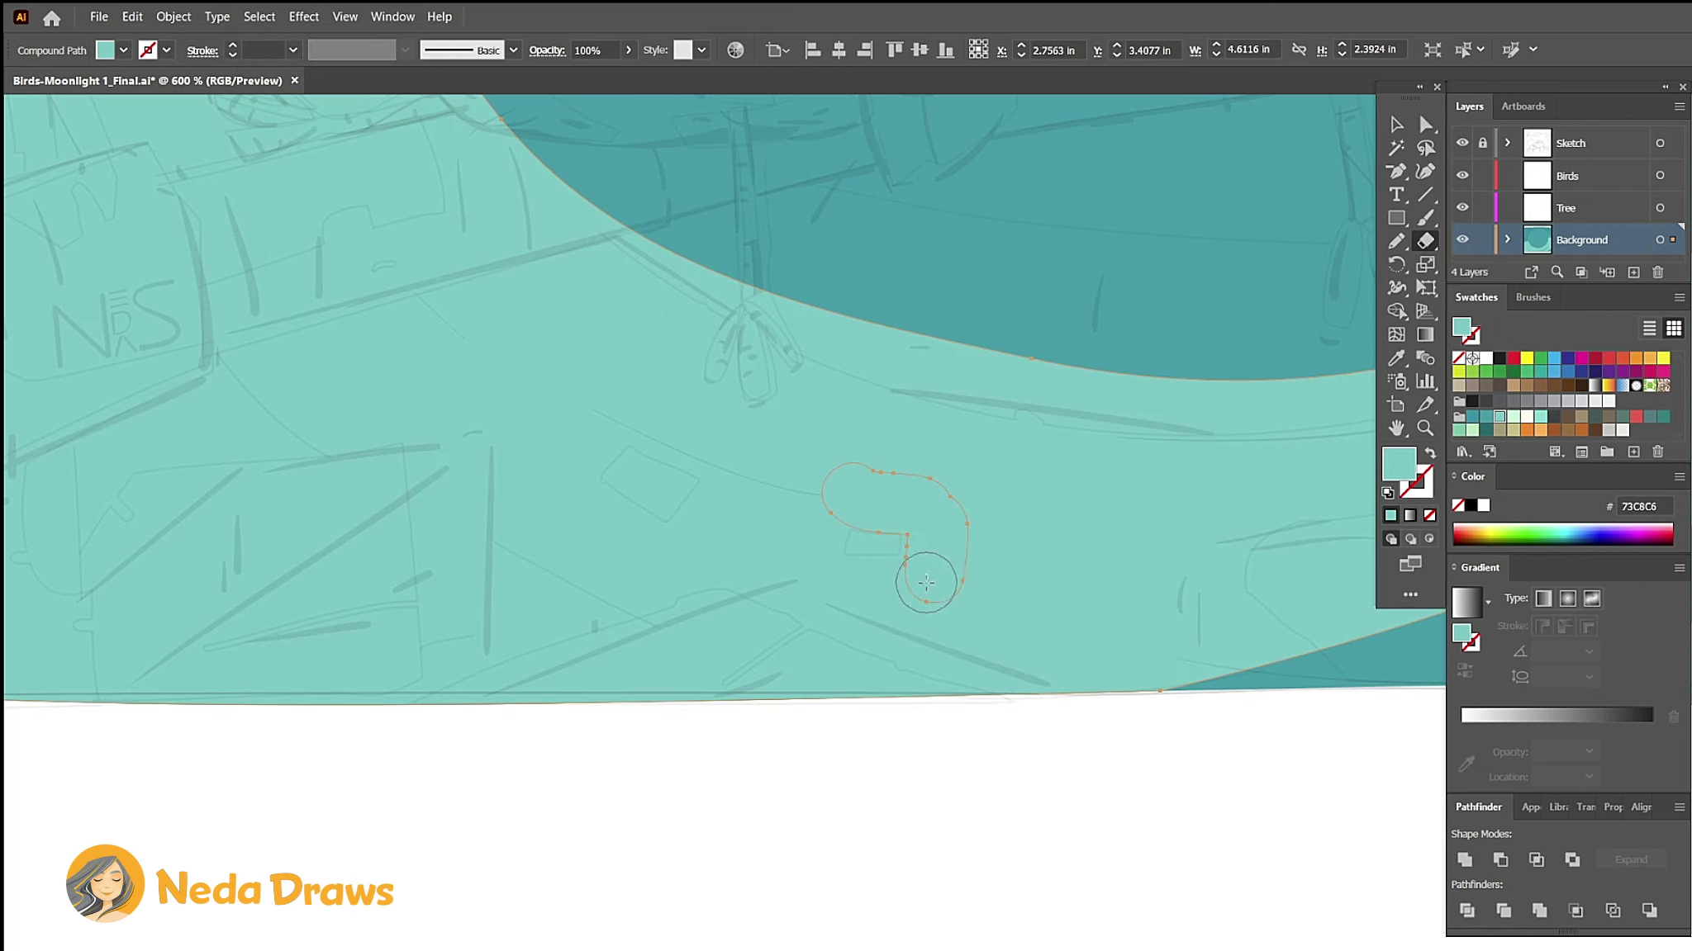
pyautogui.moveTo(669, 431); pyautogui.dragTo(591, 508)
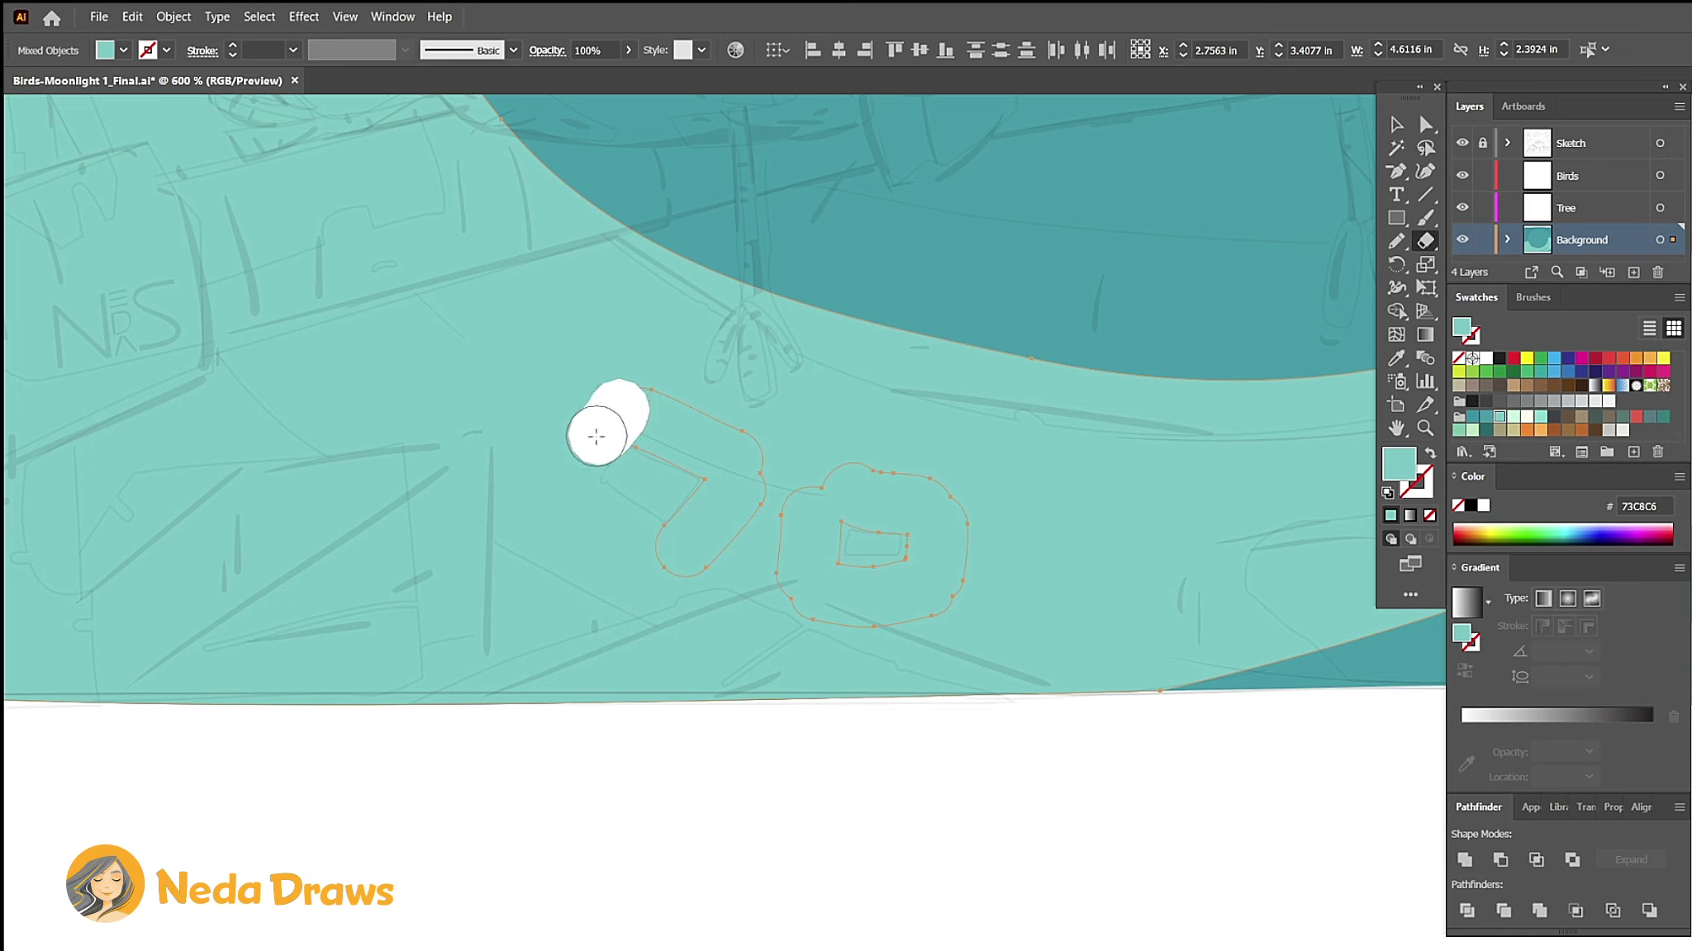
pyautogui.click(1426, 130)
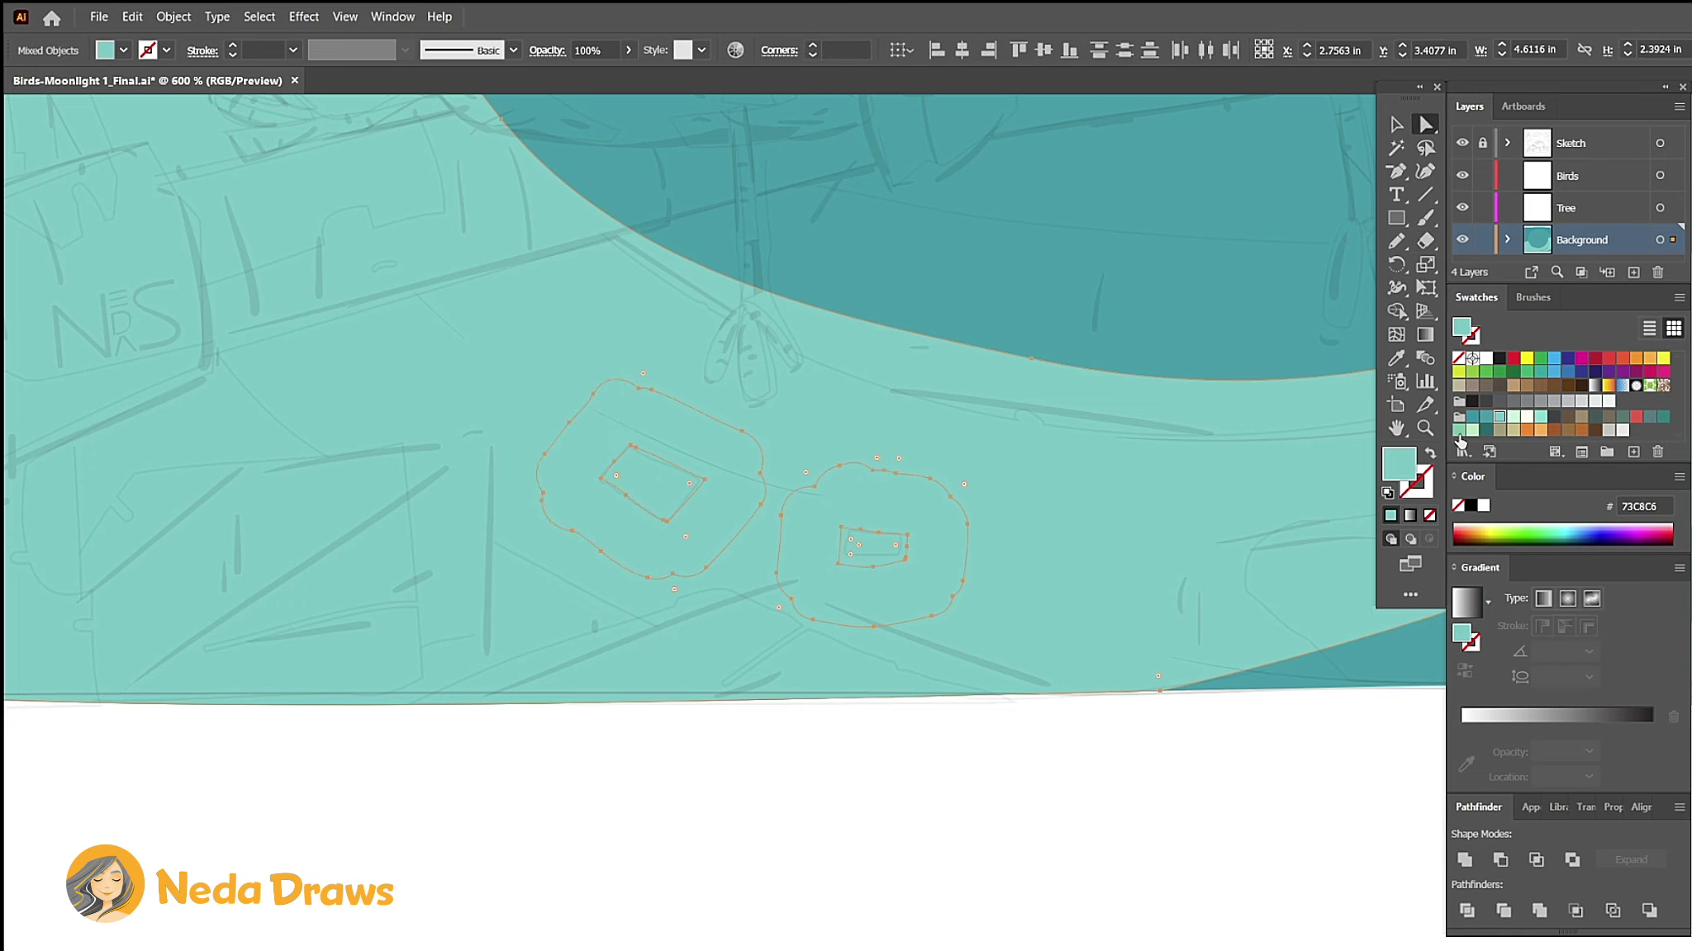
pyautogui.click(1484, 415)
pyautogui.hotkey('ctrl', 'shift', 'a')
# Step: Draw a large light-mint C7F5DB circle for the moon
pyautogui.hotkey('ctrl', '0')
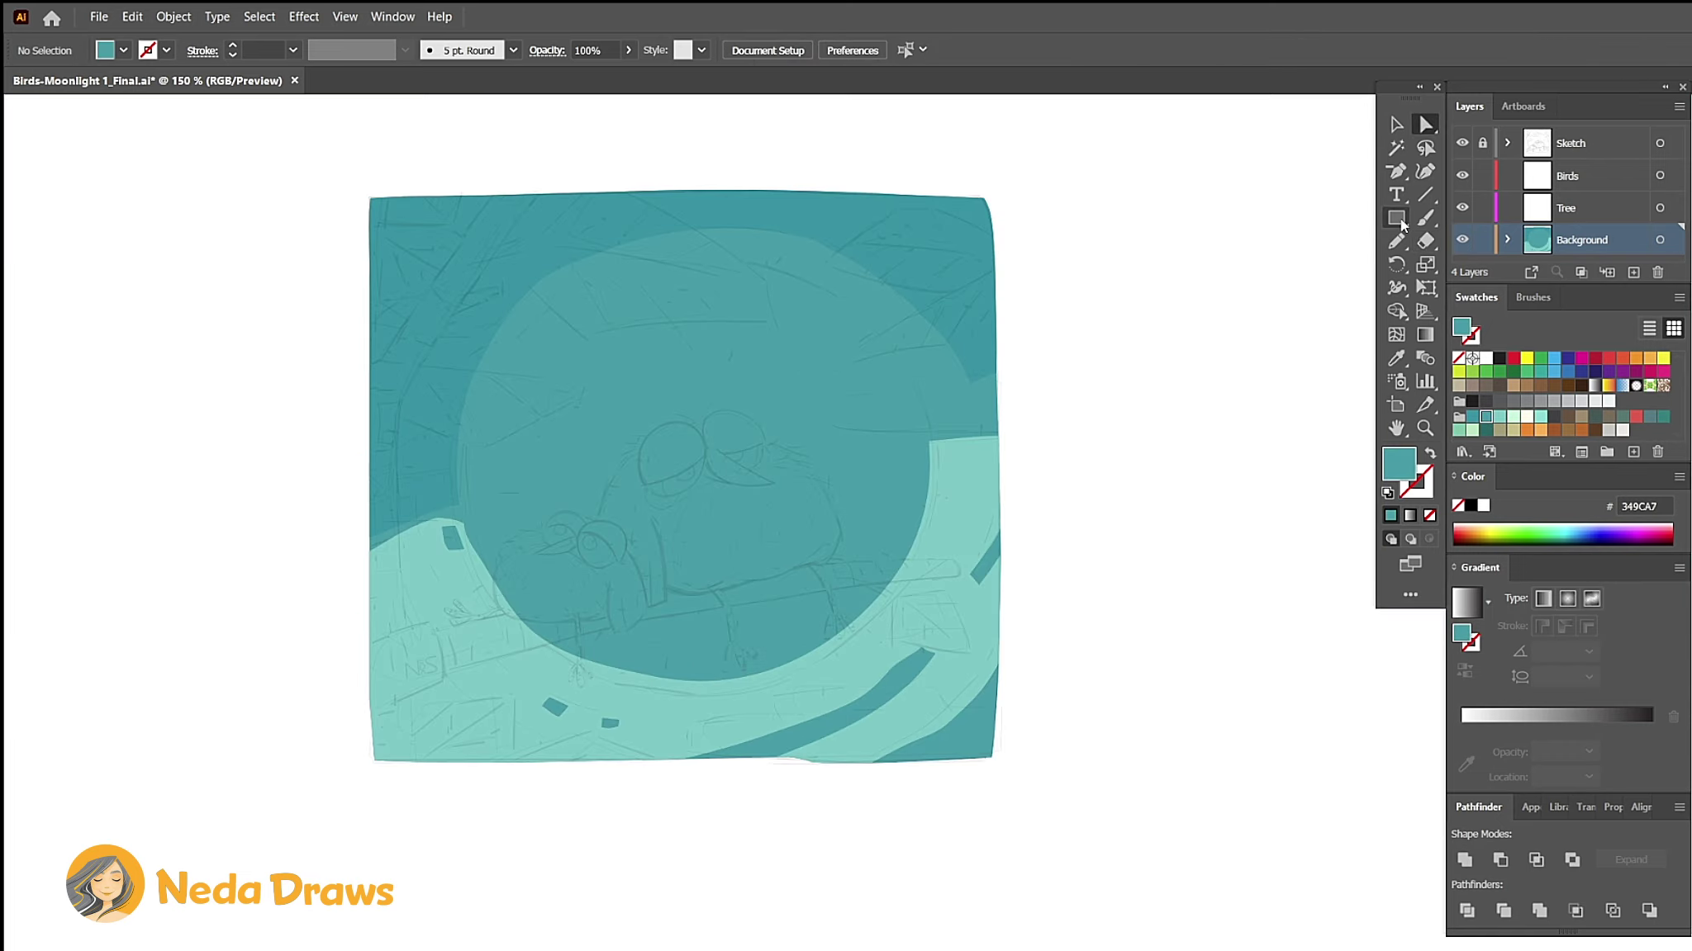
pyautogui.moveTo(1396, 218); pyautogui.dragTo(1444, 262)
pyautogui.click(1451, 265)
pyautogui.click(1513, 417)
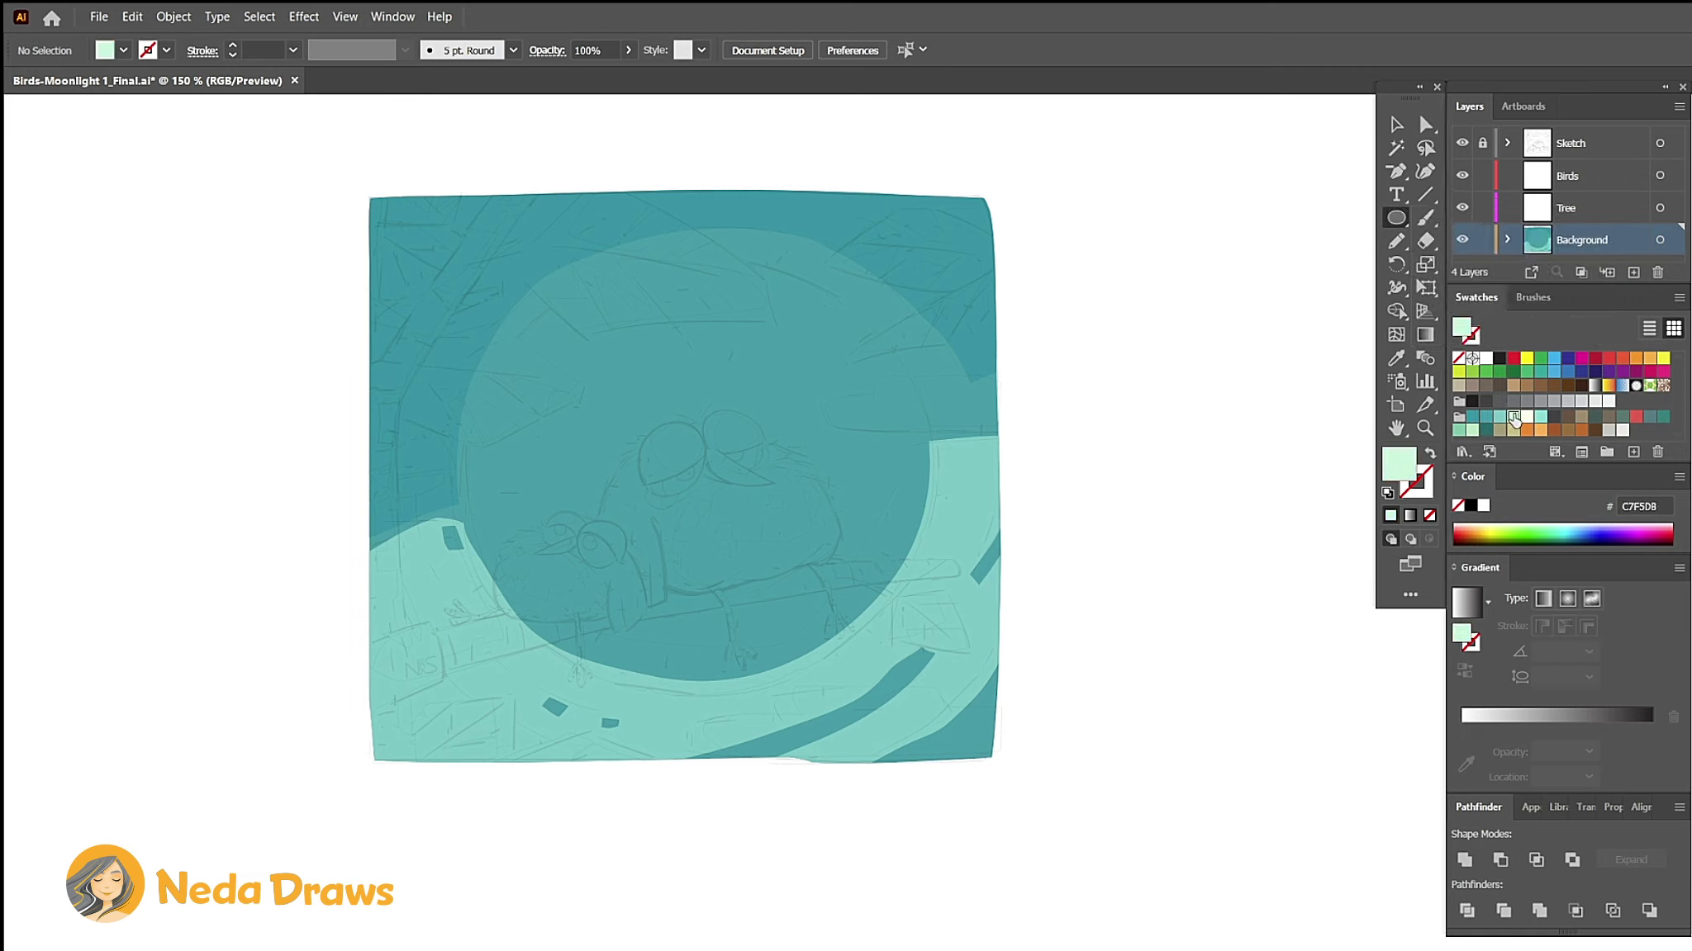
pyautogui.moveTo(489, 252); pyautogui.dragTo(925, 679)
# Step: Nick the moon's right edge with the Eraser and nudge its right anchor outward
pyautogui.hotkey('ctrl', '=')
pyautogui.hotkey('ctrl', '=')
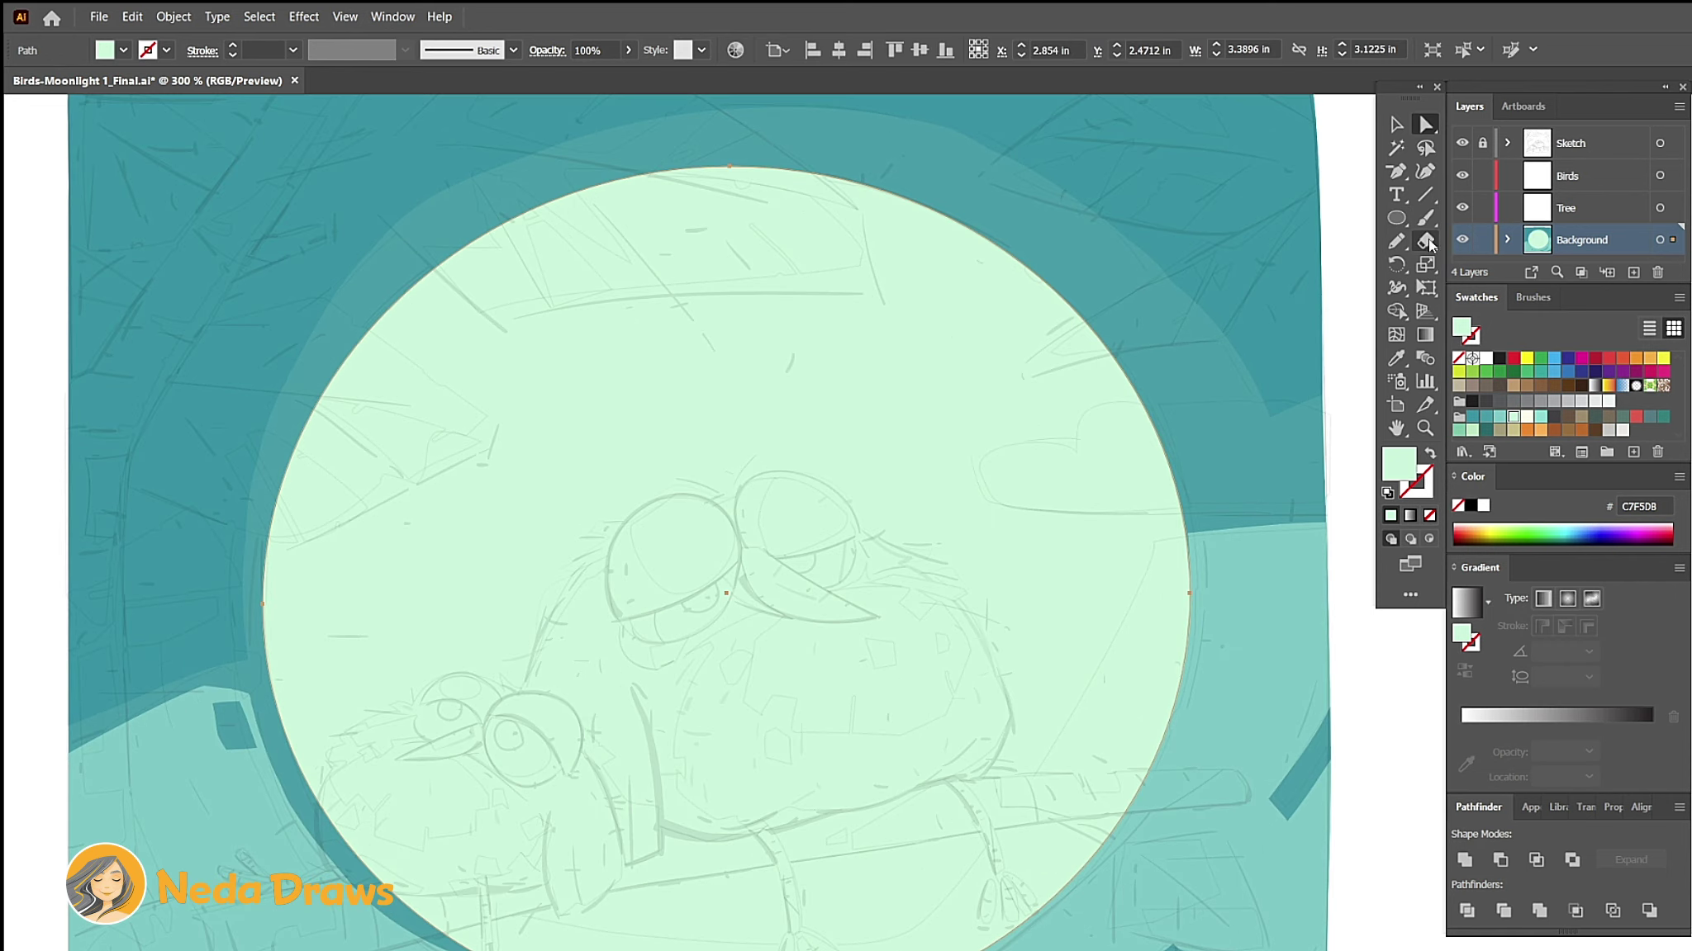
pyautogui.click(1427, 241)
pyautogui.click(1038, 267)
pyautogui.press('a')
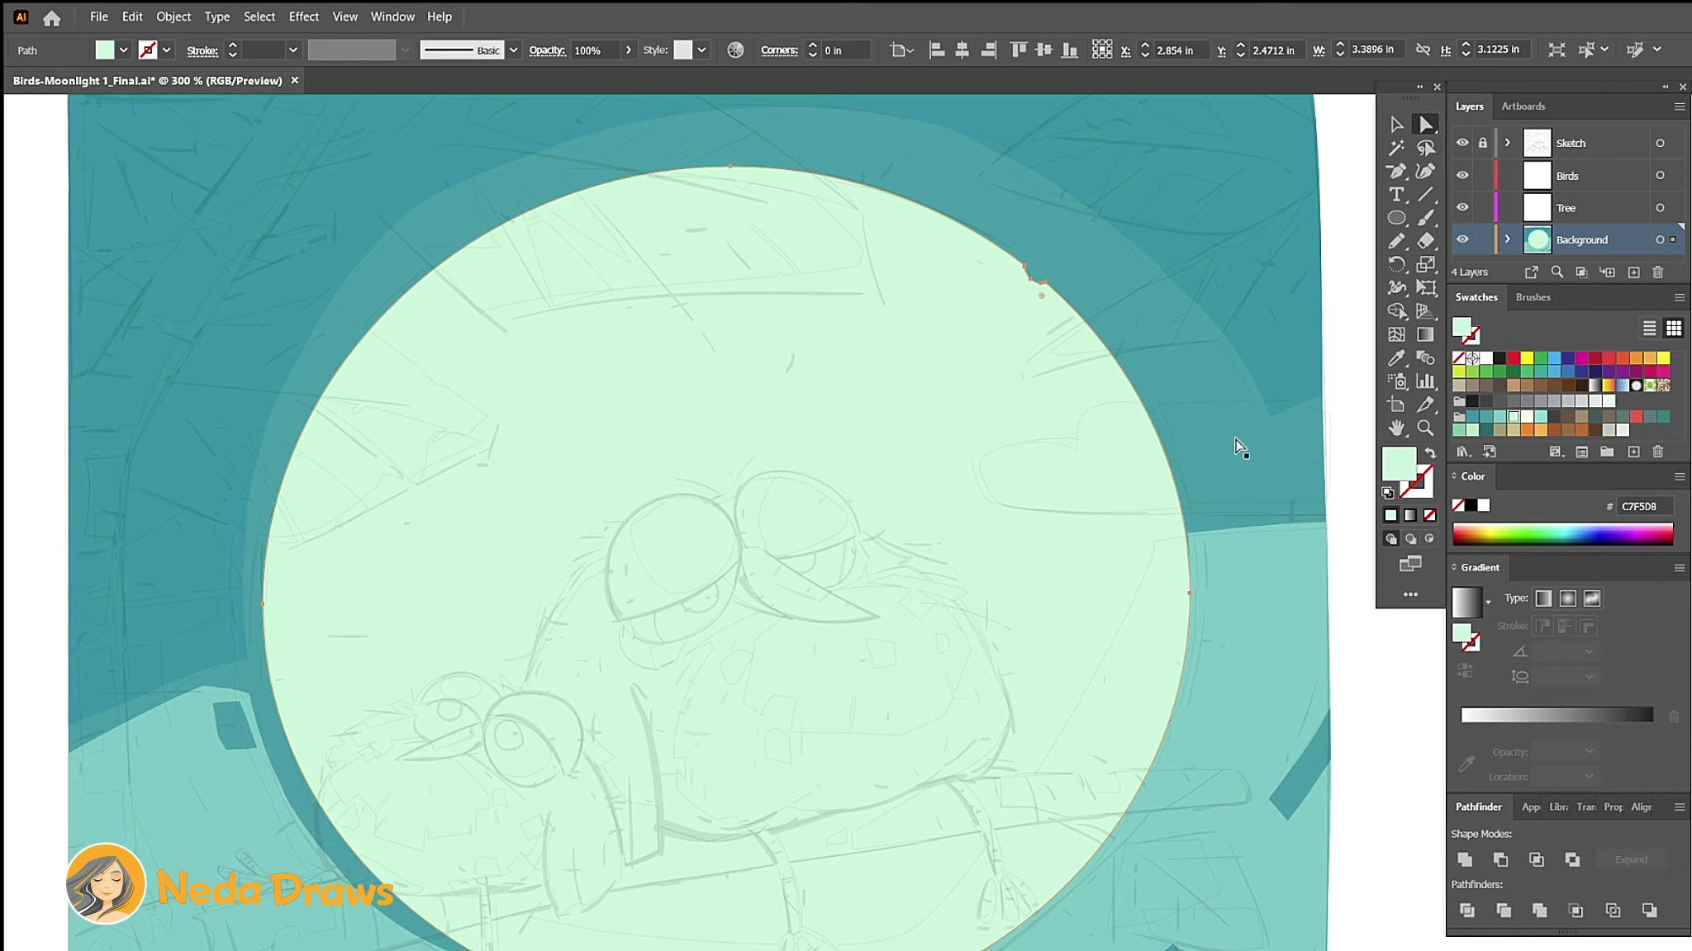
pyautogui.moveTo(1189, 594); pyautogui.dragTo(1194, 578)
pyautogui.hotkey('shift', 'e')
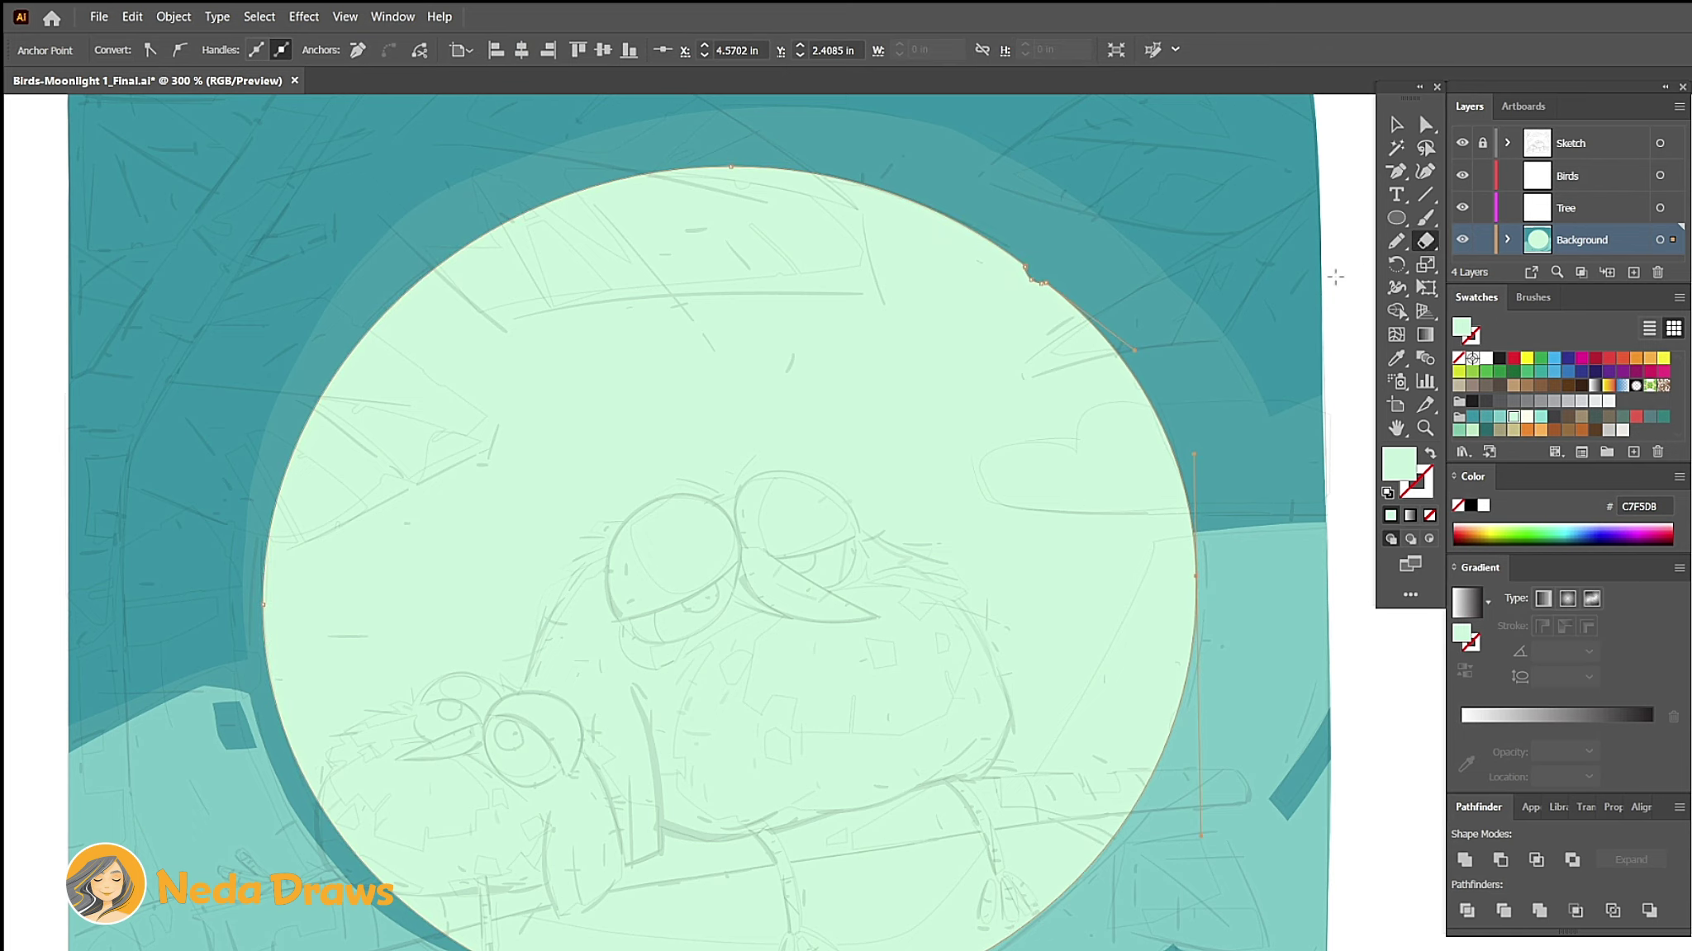
pyautogui.moveTo(1146, 376); pyautogui.dragTo(1172, 708)
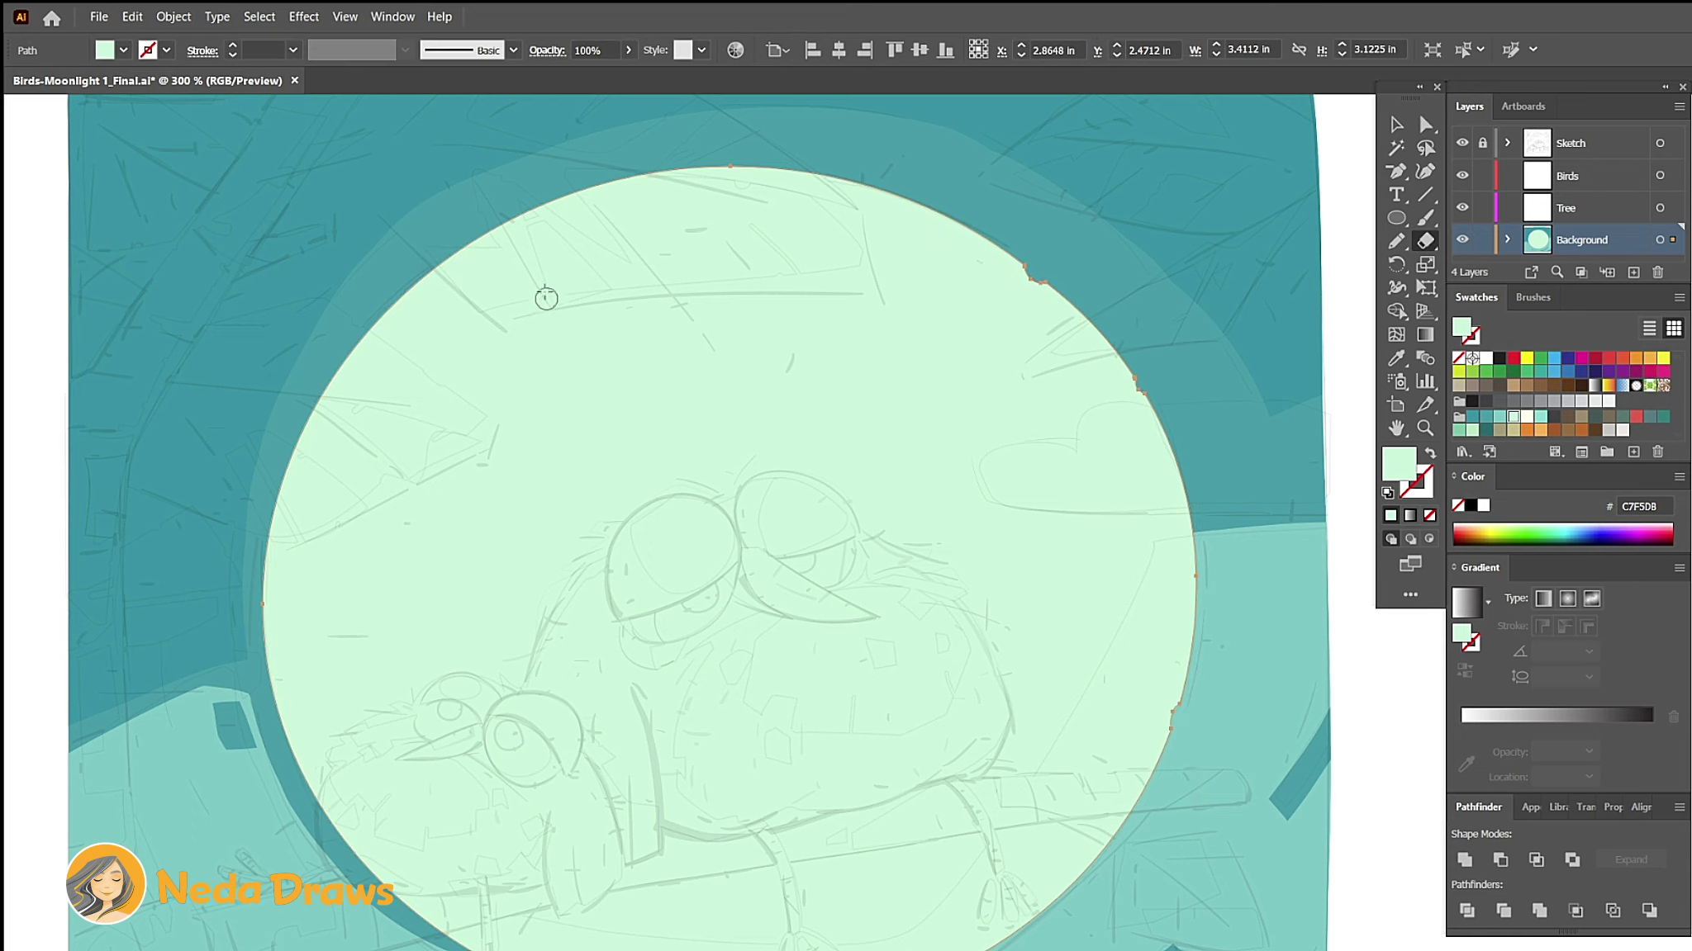
# Step: Reshape the edge of the lower-left teal band
pyautogui.scroll(-5, 397, 307)
pyautogui.moveTo(925, 599); pyautogui.dragTo(624, 641)
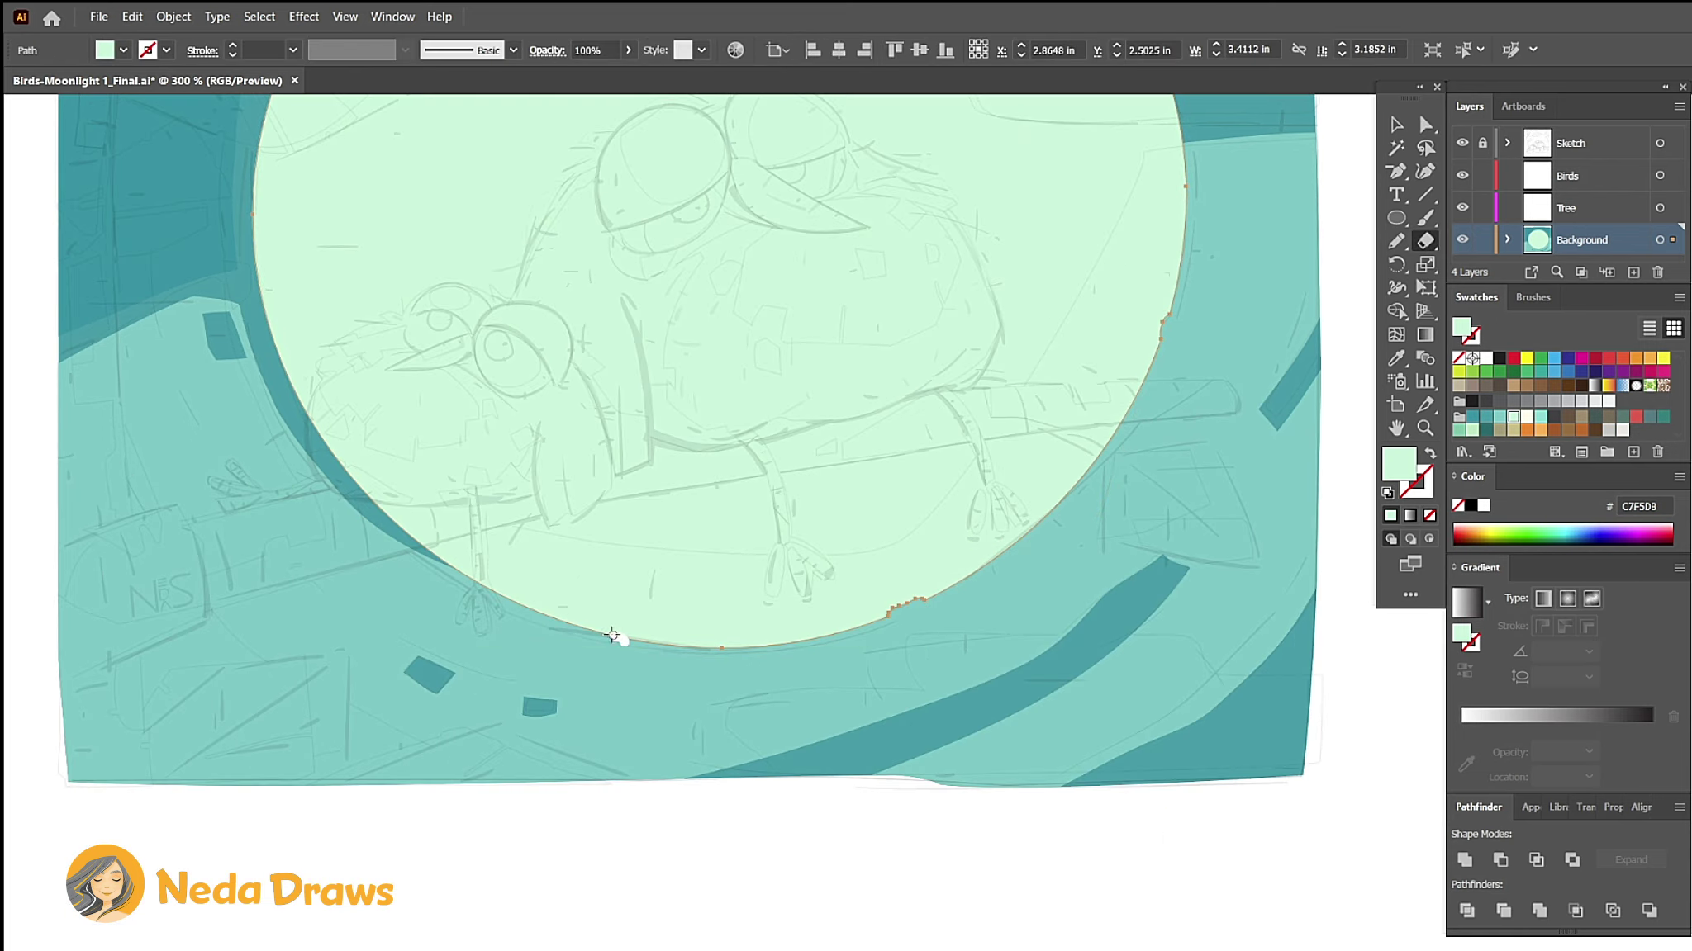
pyautogui.hotkey('ctrl', '-')
pyautogui.hotkey('ctrl', '-')
pyautogui.moveTo(380, 528); pyautogui.dragTo(578, 748)
# Step: Delete the lower-left corner piece and notch the light band's edge with the Pencil
pyautogui.press('a')
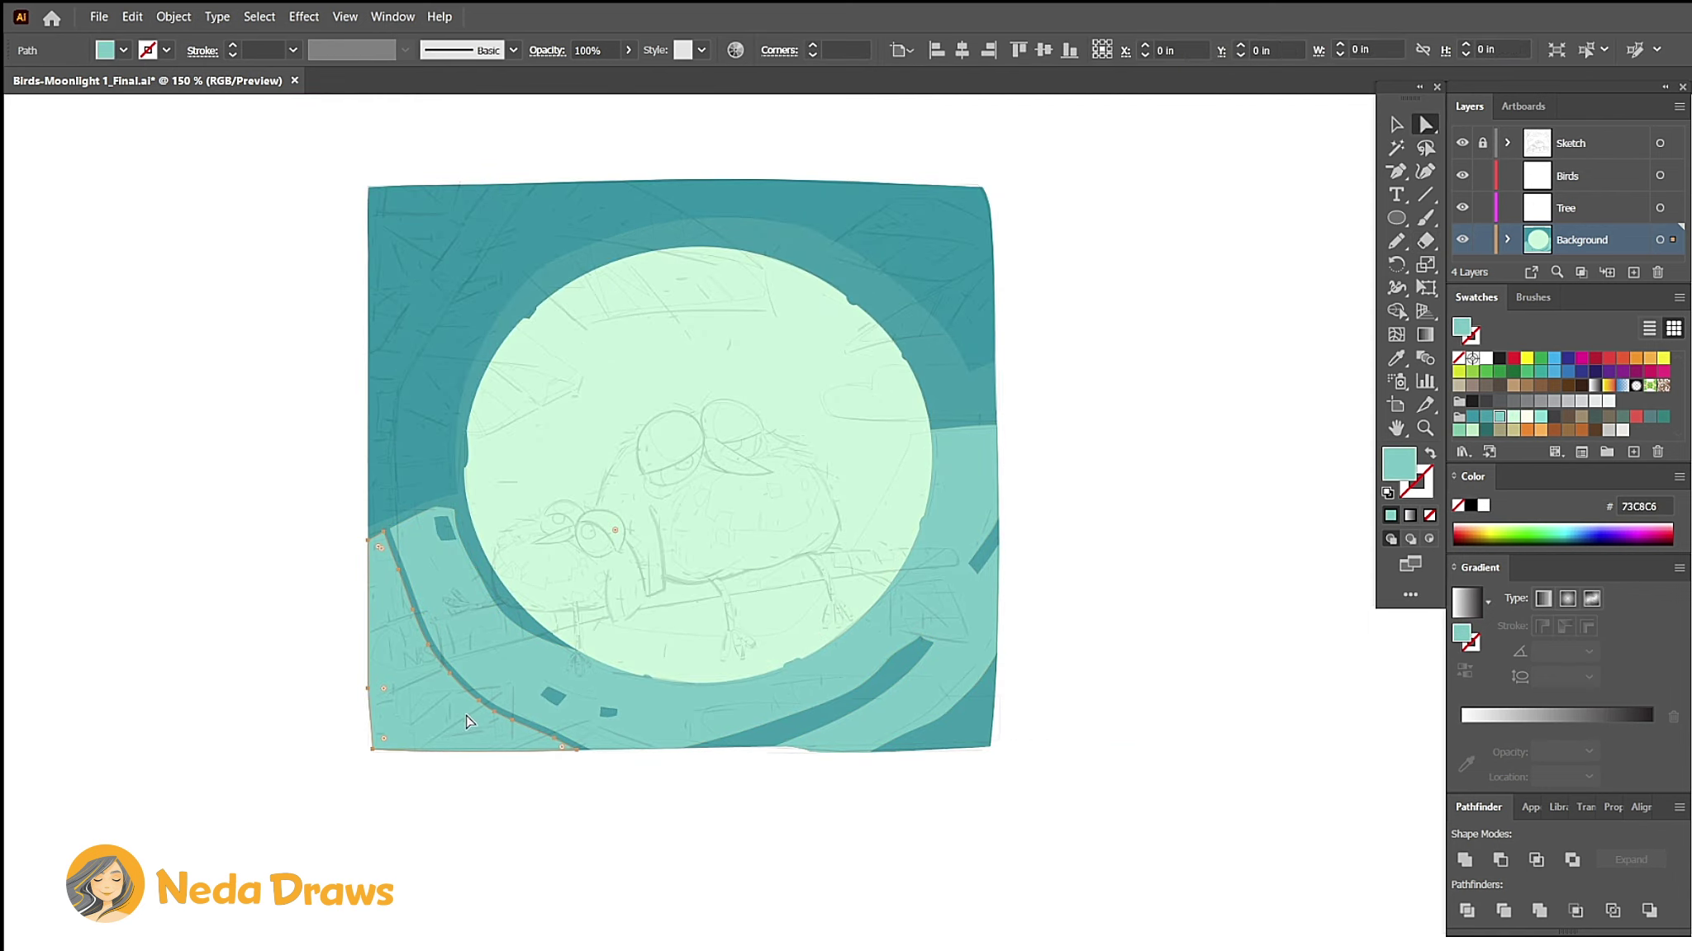
pyautogui.press('Delete')
pyautogui.click(615, 695)
pyautogui.click(1396, 244)
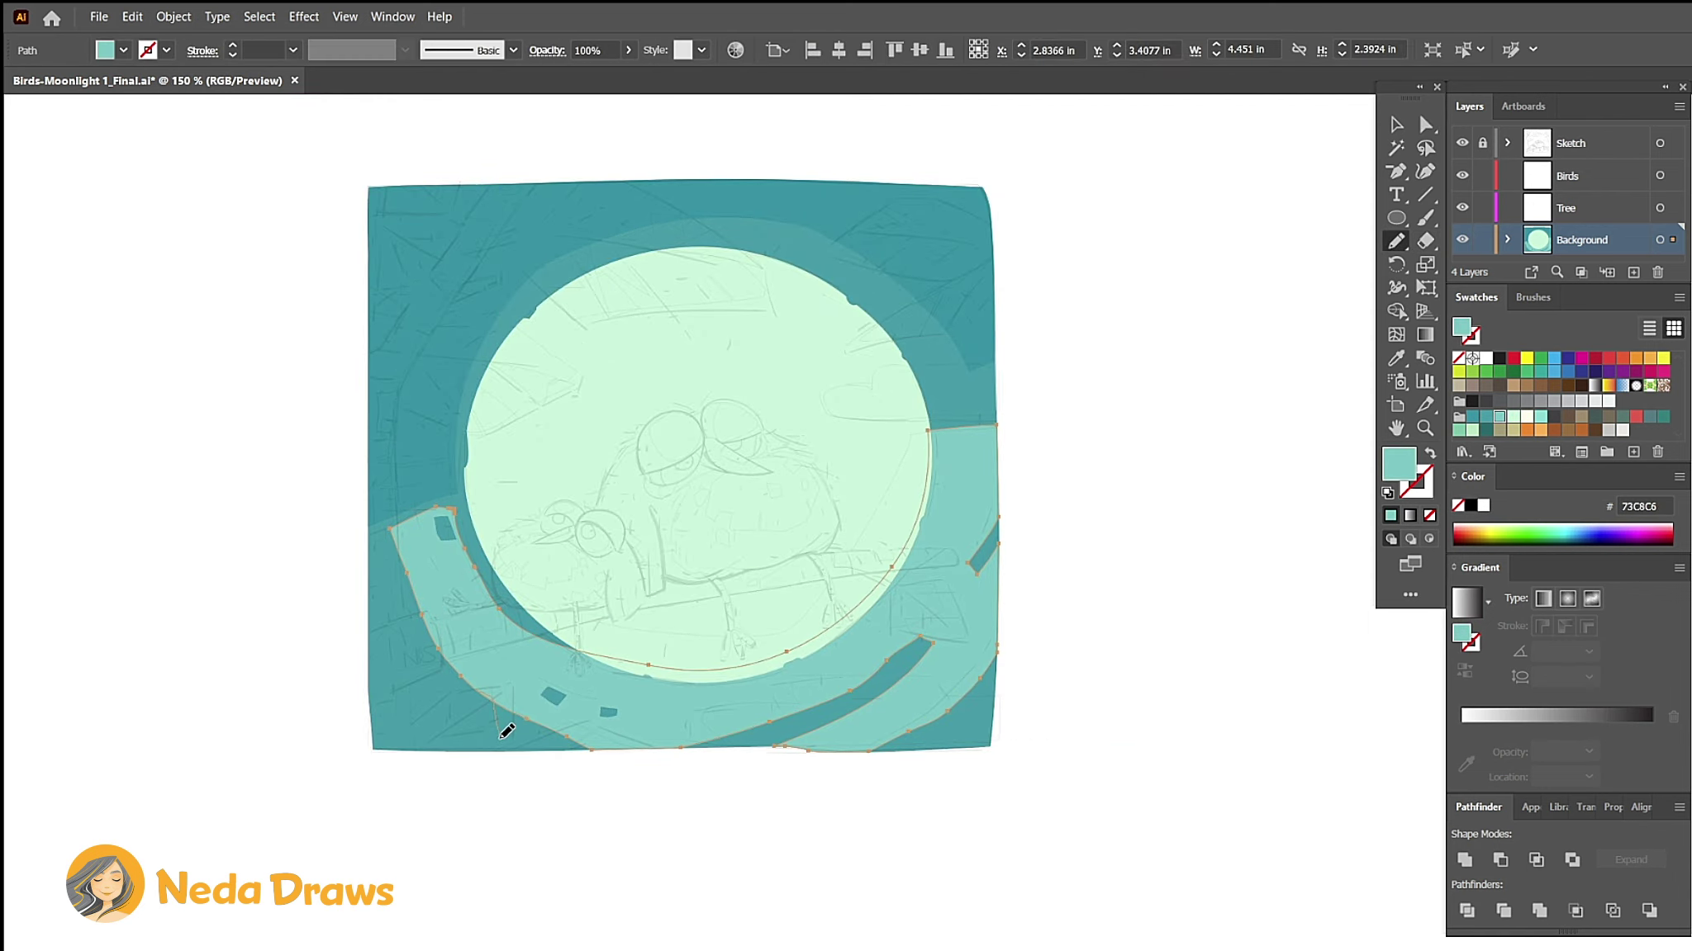
pyautogui.moveTo(500, 736); pyautogui.dragTo(527, 718)
# Step: Give the teal background a linear gradient ending in light teal 73C8C6
pyautogui.click(1425, 124)
pyautogui.click(939, 358)
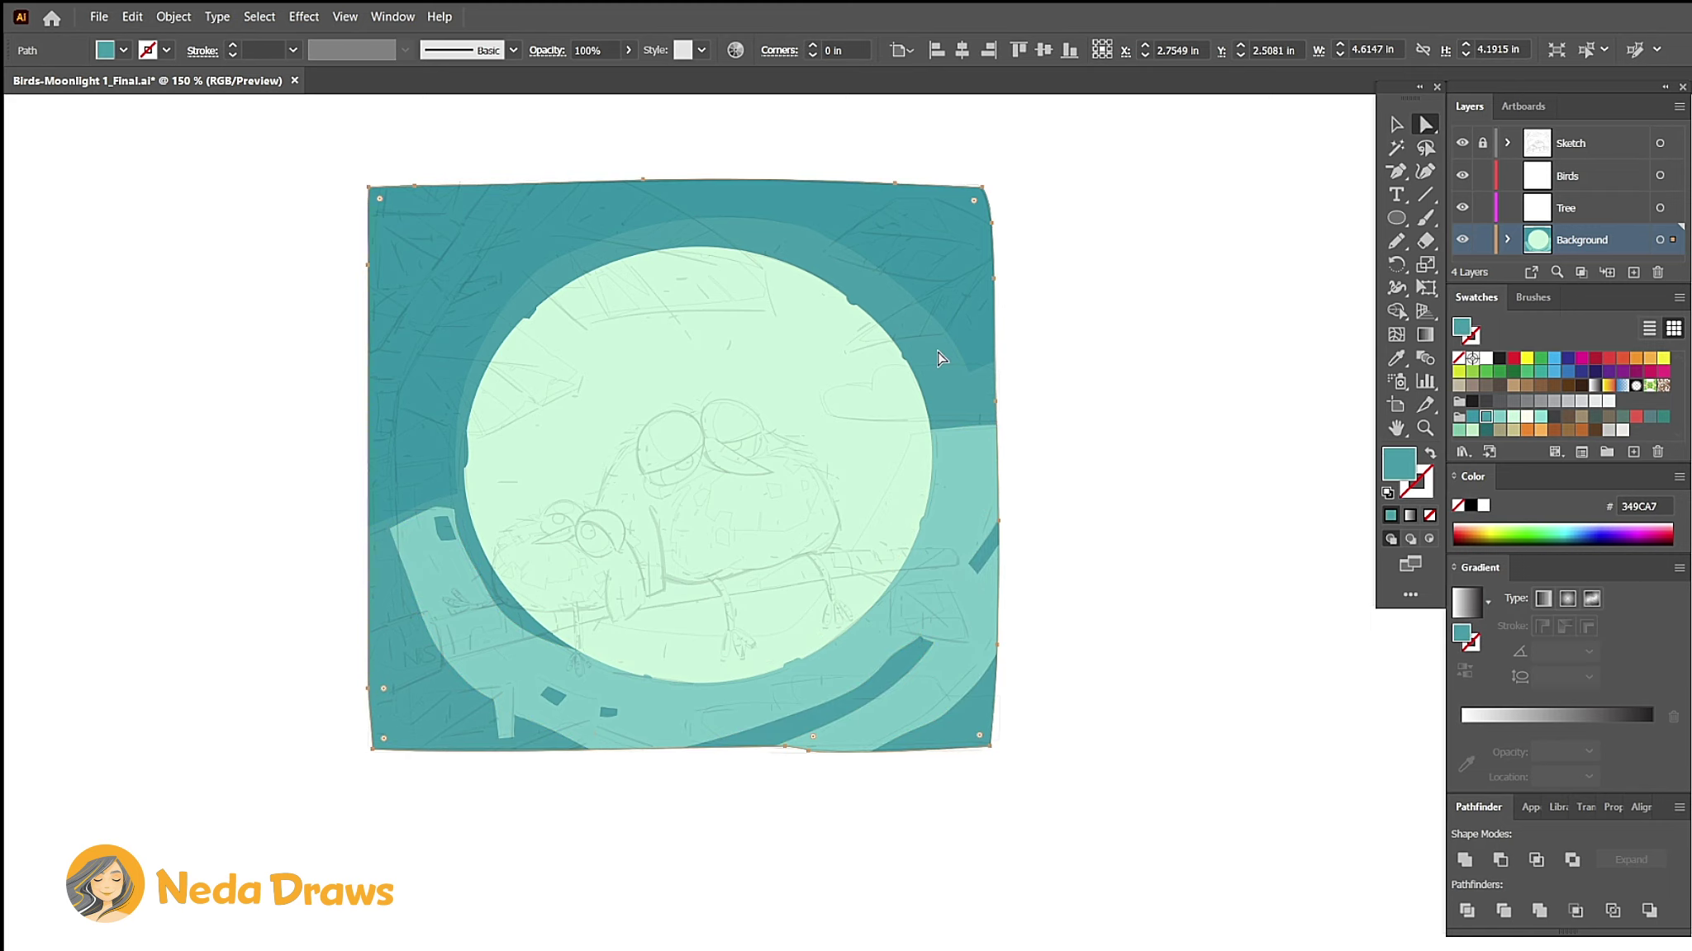
pyautogui.moveTo(1490, 423); pyautogui.dragTo(1491, 647)
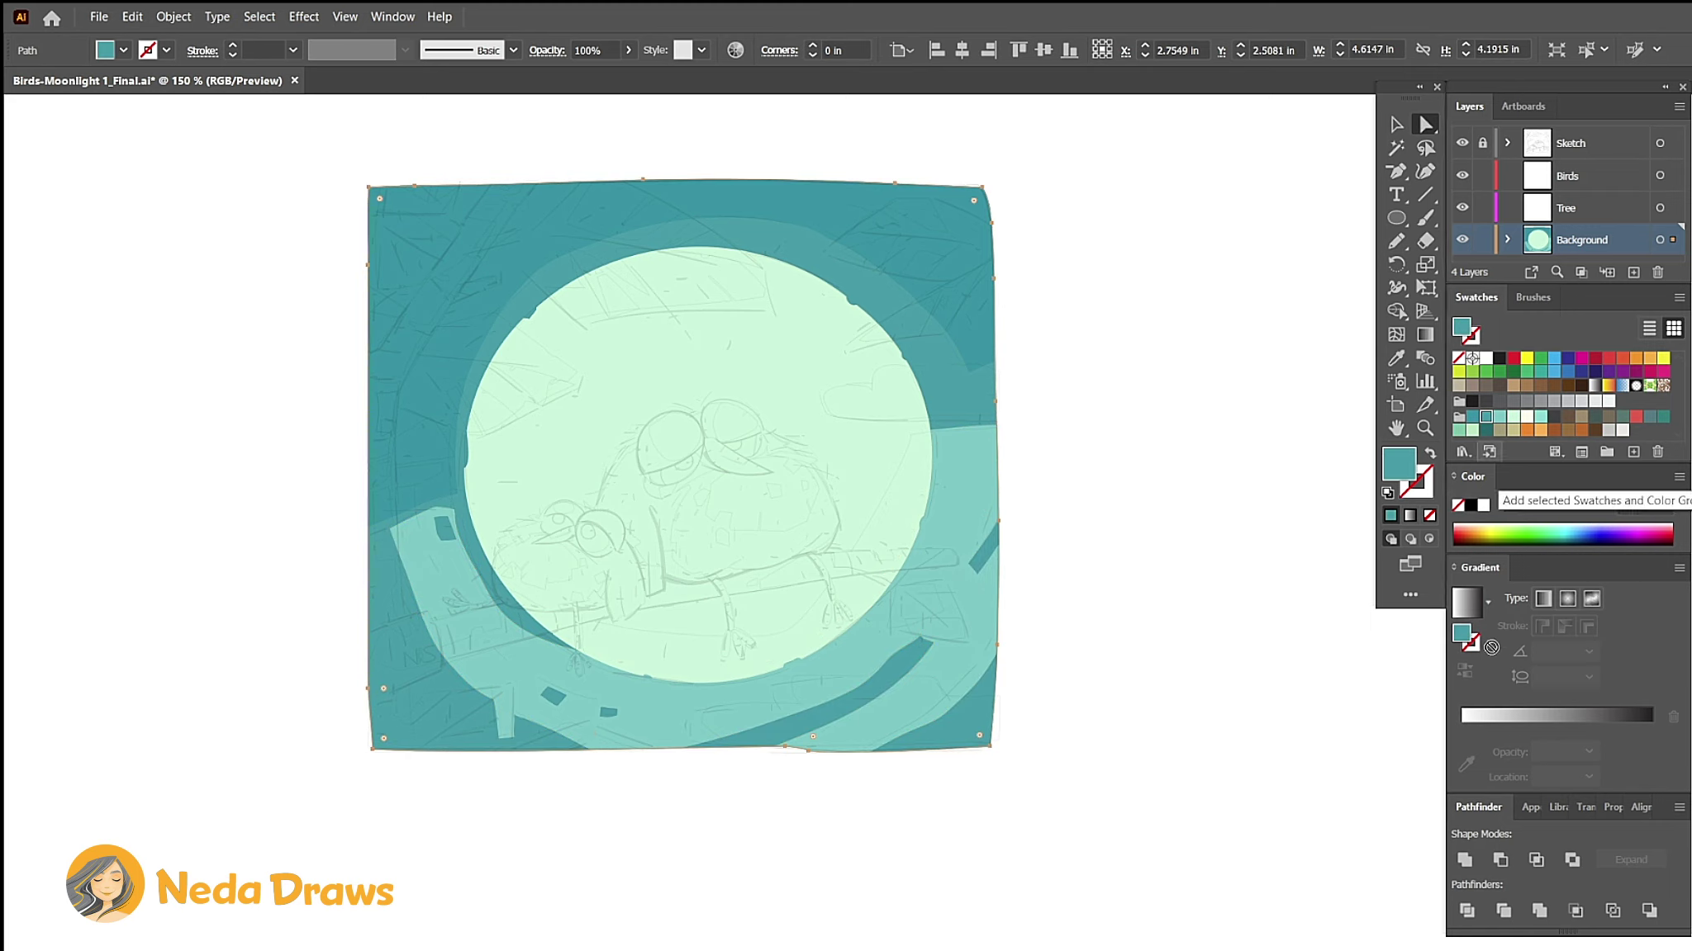
pyautogui.moveTo(1491, 726); pyautogui.dragTo(1490, 726)
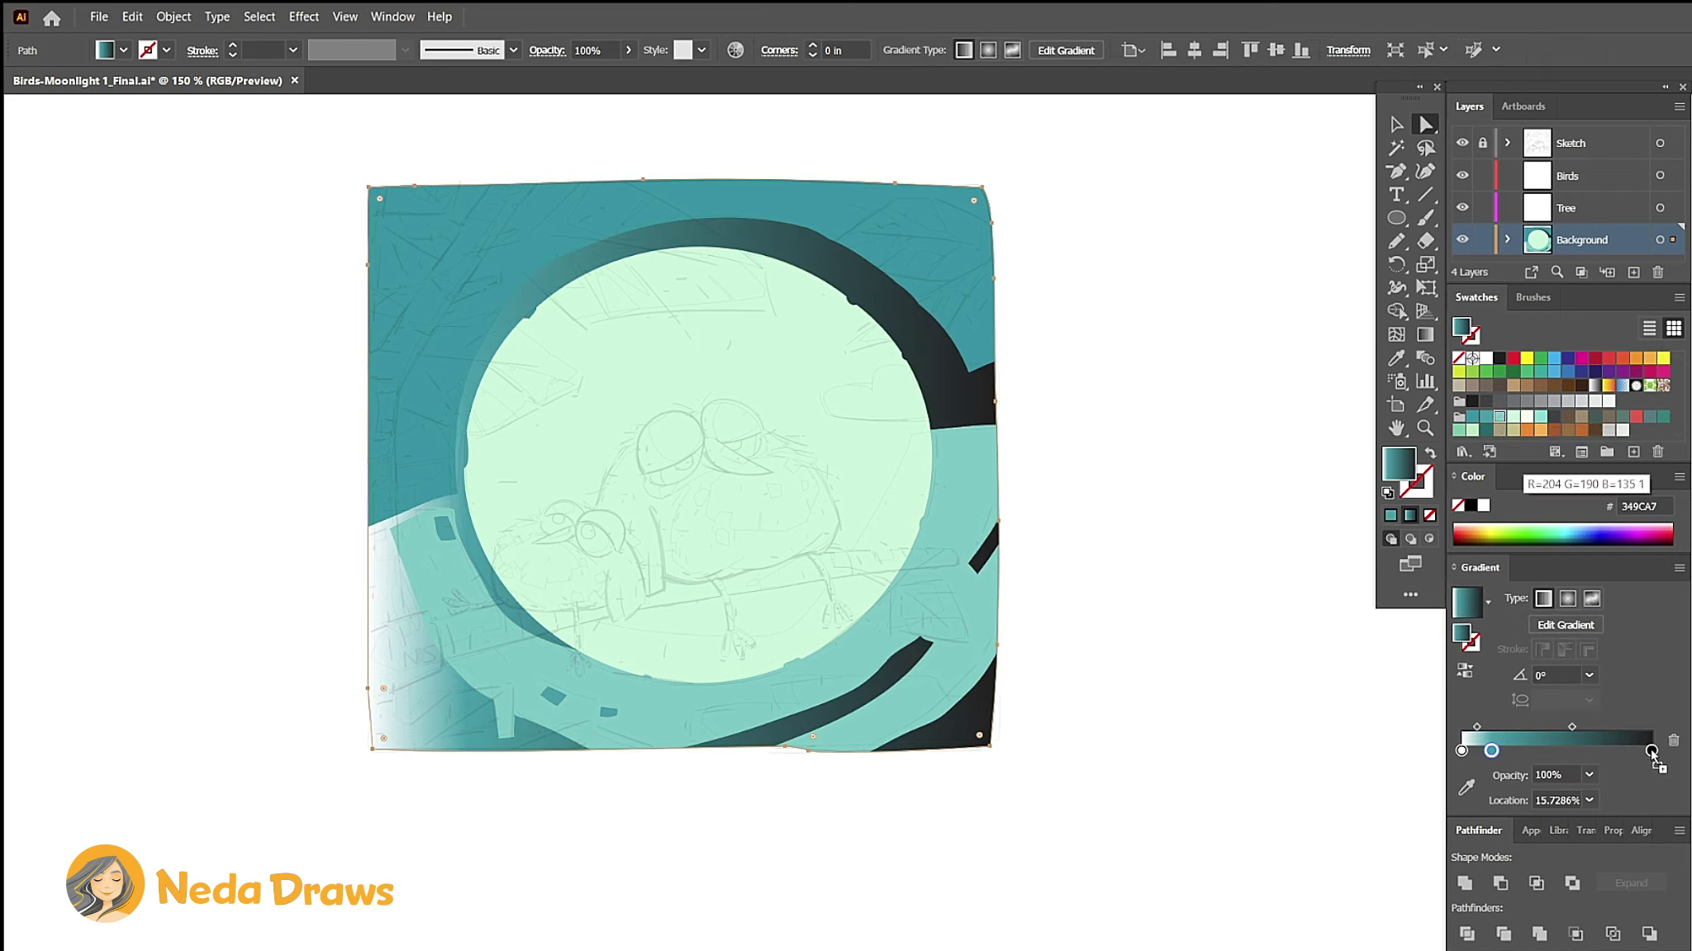
pyautogui.moveTo(1651, 753); pyautogui.dragTo(1651, 751)
pyautogui.moveTo(1462, 751); pyautogui.dragTo(1467, 789)
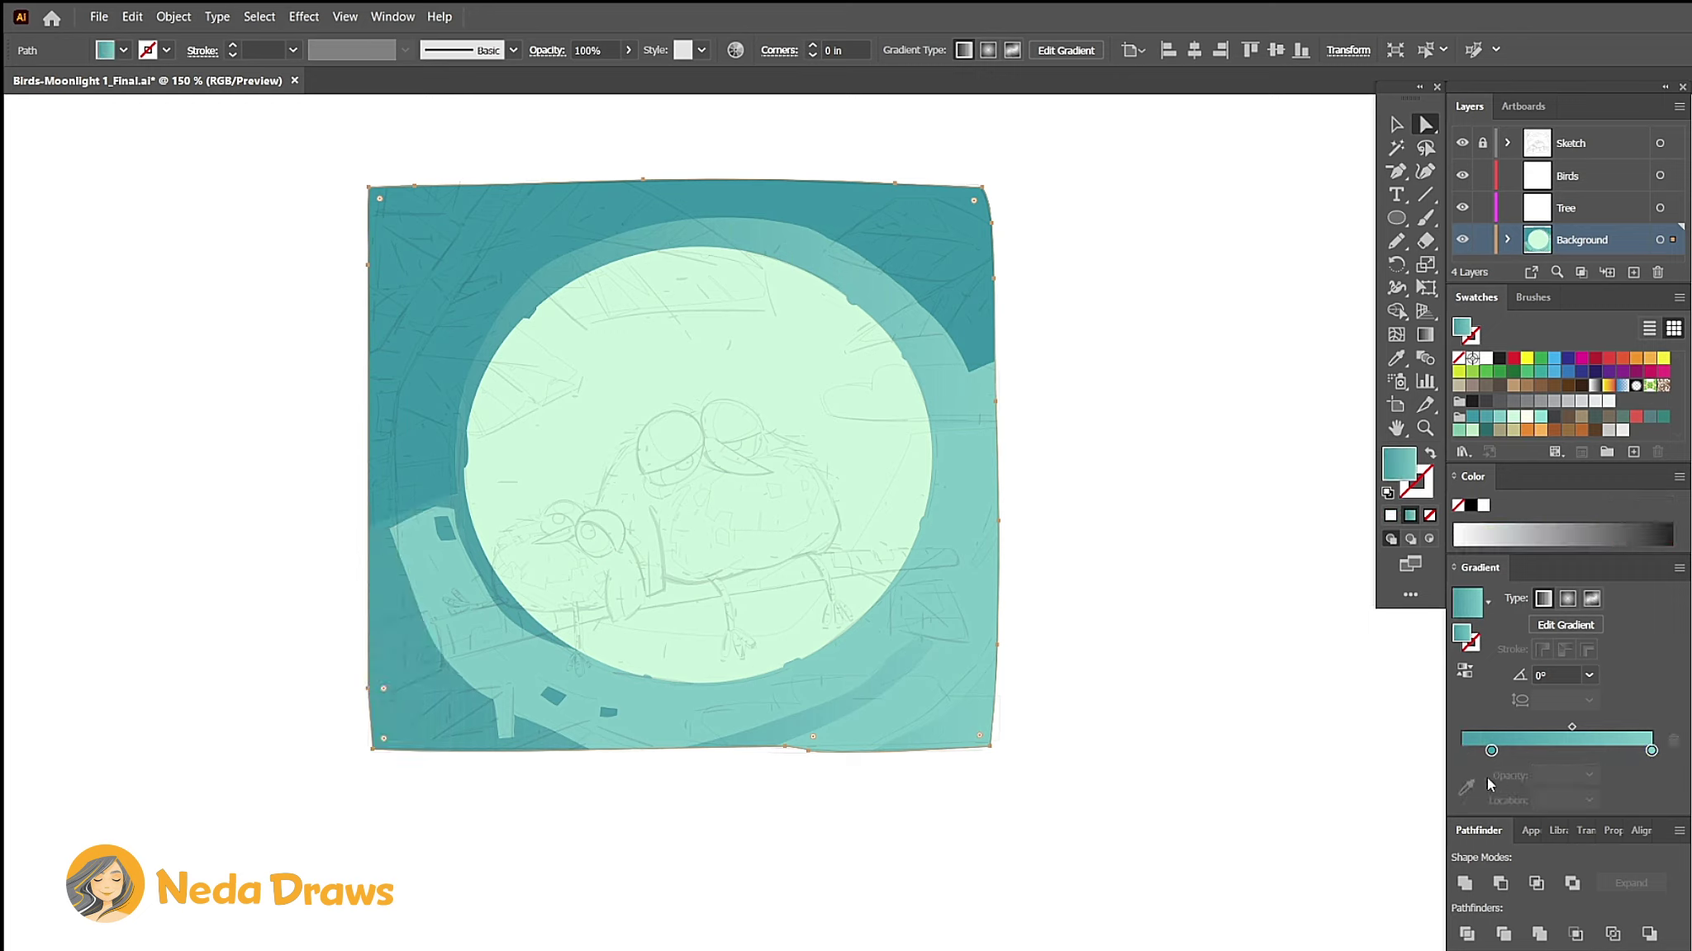
pyautogui.moveTo(1571, 727); pyautogui.dragTo(1610, 727)
# Step: Angle the background gradient diagonally and stretch it to the edge
pyautogui.press('g')
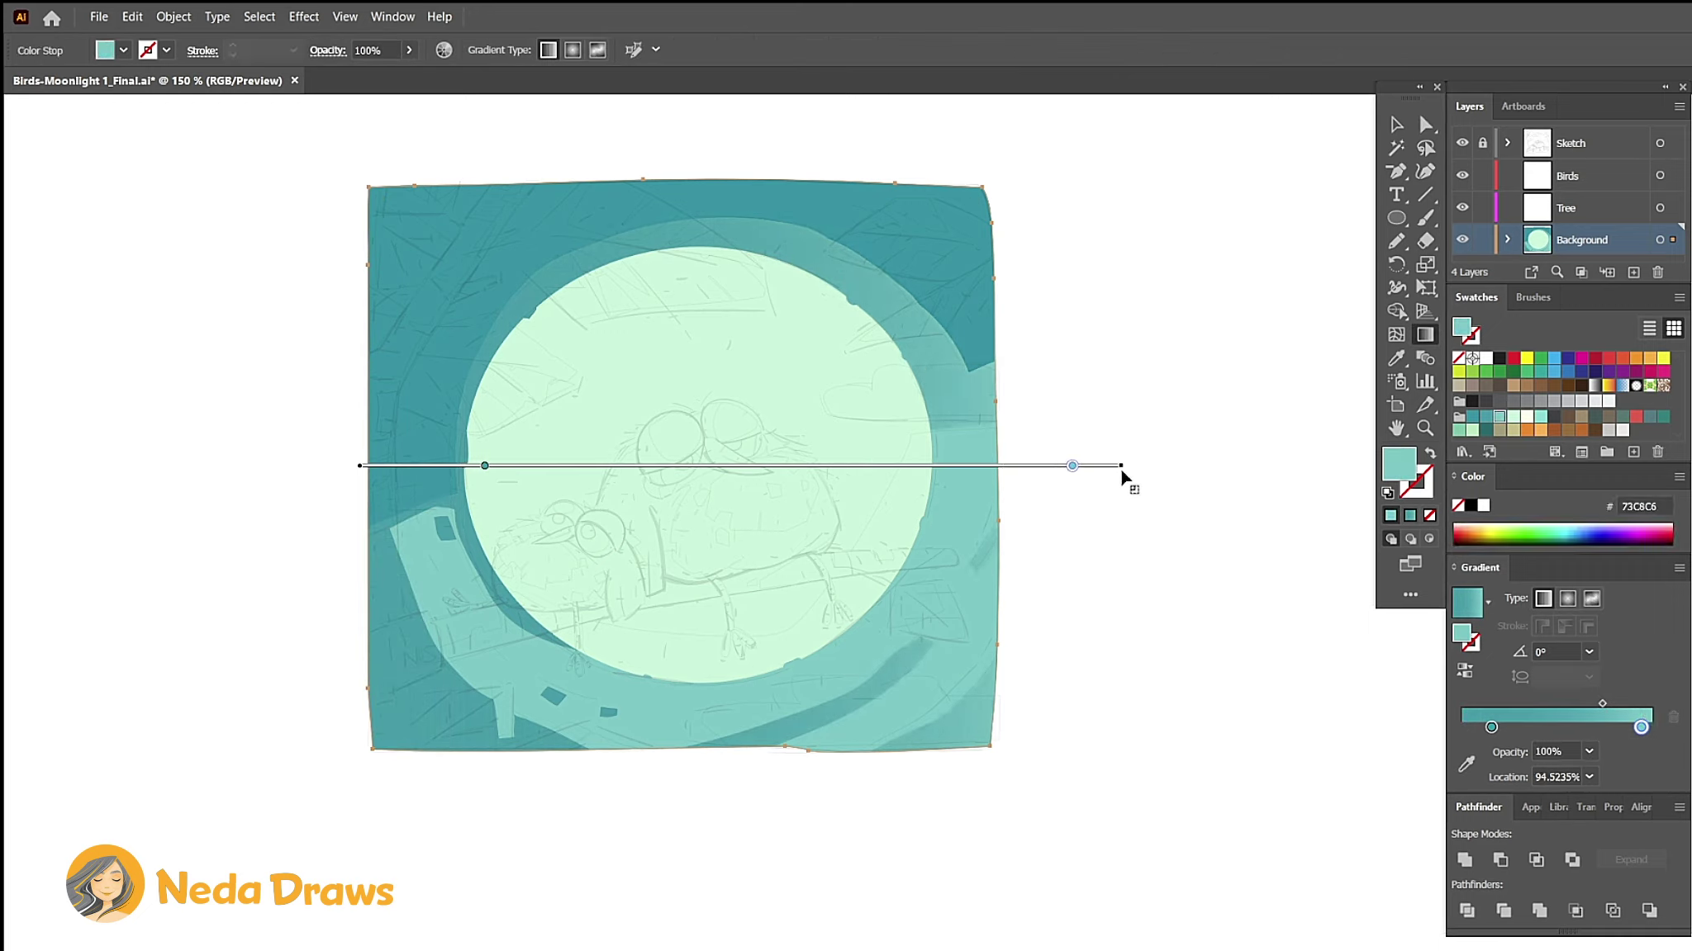
pyautogui.moveTo(1133, 479); pyautogui.dragTo(1155, 762)
pyautogui.moveTo(941, 698); pyautogui.dragTo(983, 601)
pyautogui.moveTo(1110, 647); pyautogui.dragTo(1156, 665)
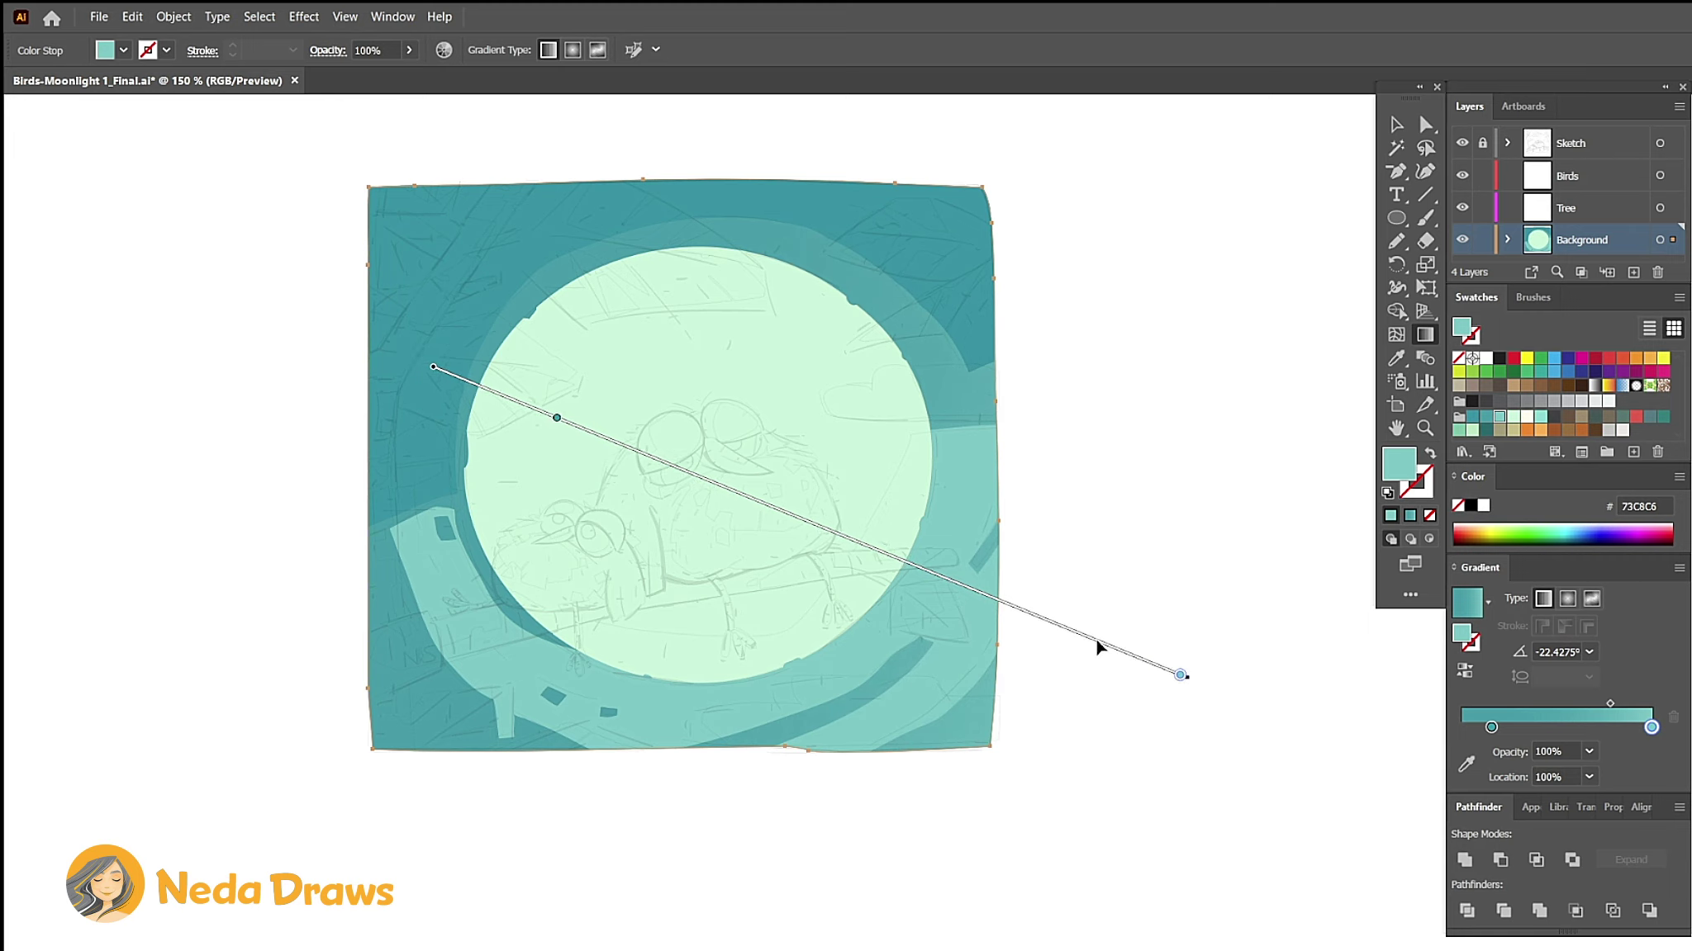
pyautogui.press('v')
pyautogui.click(1148, 529)
# Step: Apply linear gradients to the dark-teal sky corners and the light-teal lower band
pyautogui.click(983, 353)
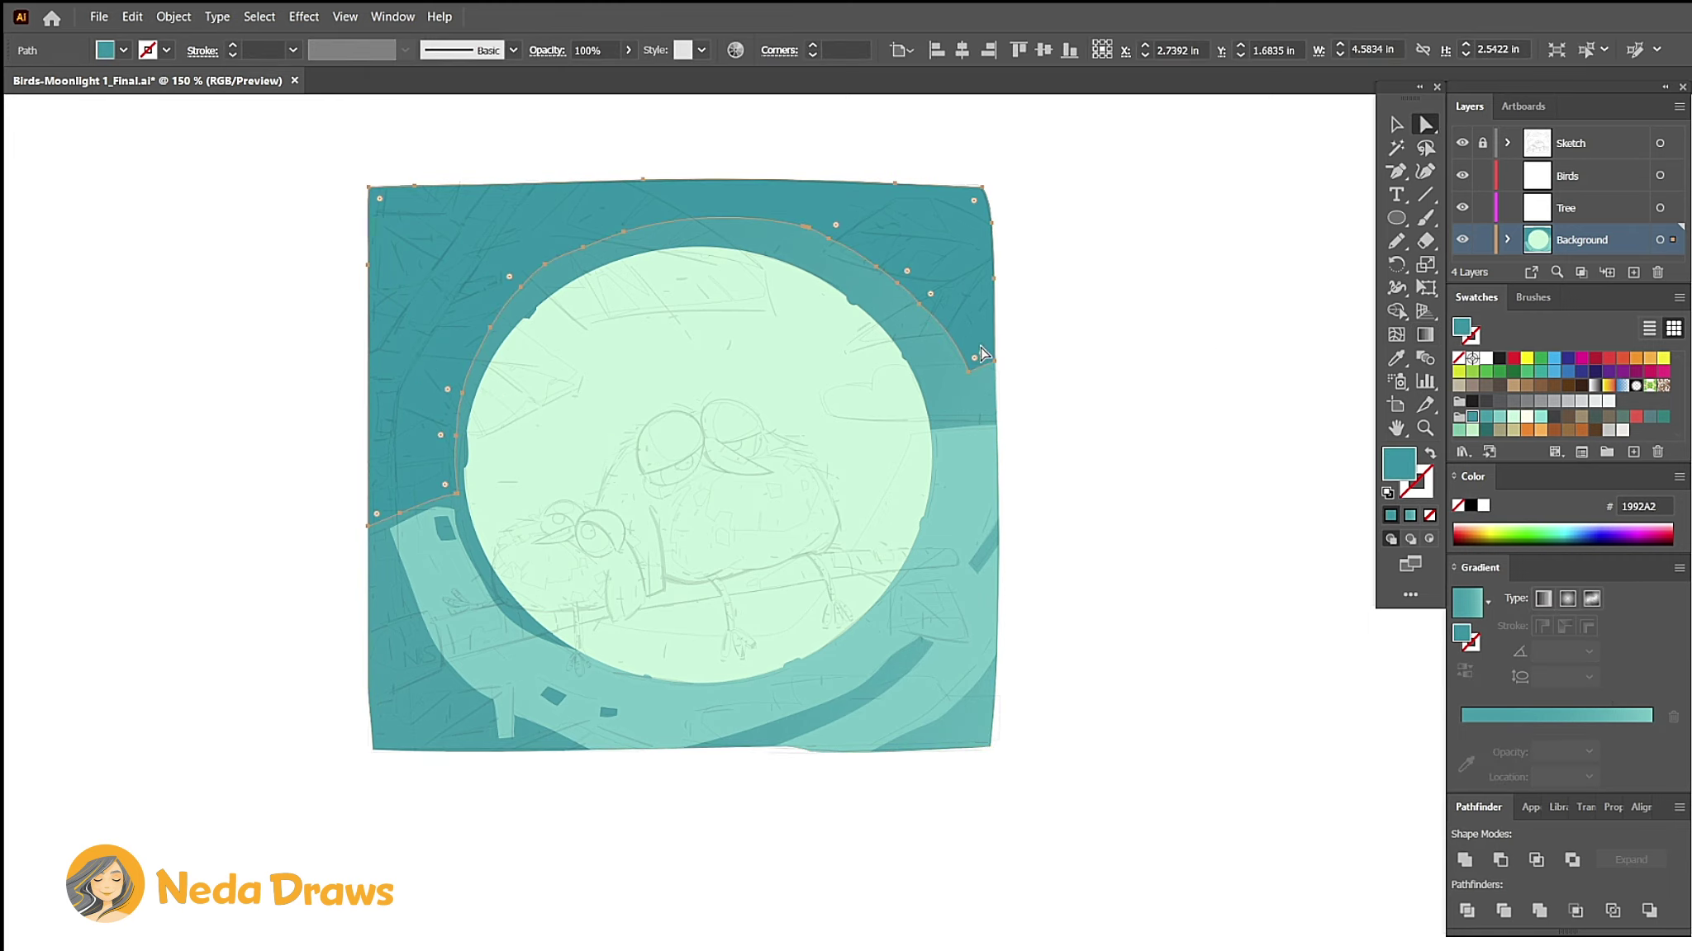
pyautogui.click(1568, 721)
pyautogui.moveTo(1462, 750); pyautogui.dragTo(1472, 750)
pyautogui.moveTo(1651, 750)
pyautogui.mouseDown()
pyautogui.moveTo(1591, 750)
pyautogui.moveTo(1641, 750)
pyautogui.mouseUp()
pyautogui.press('g')
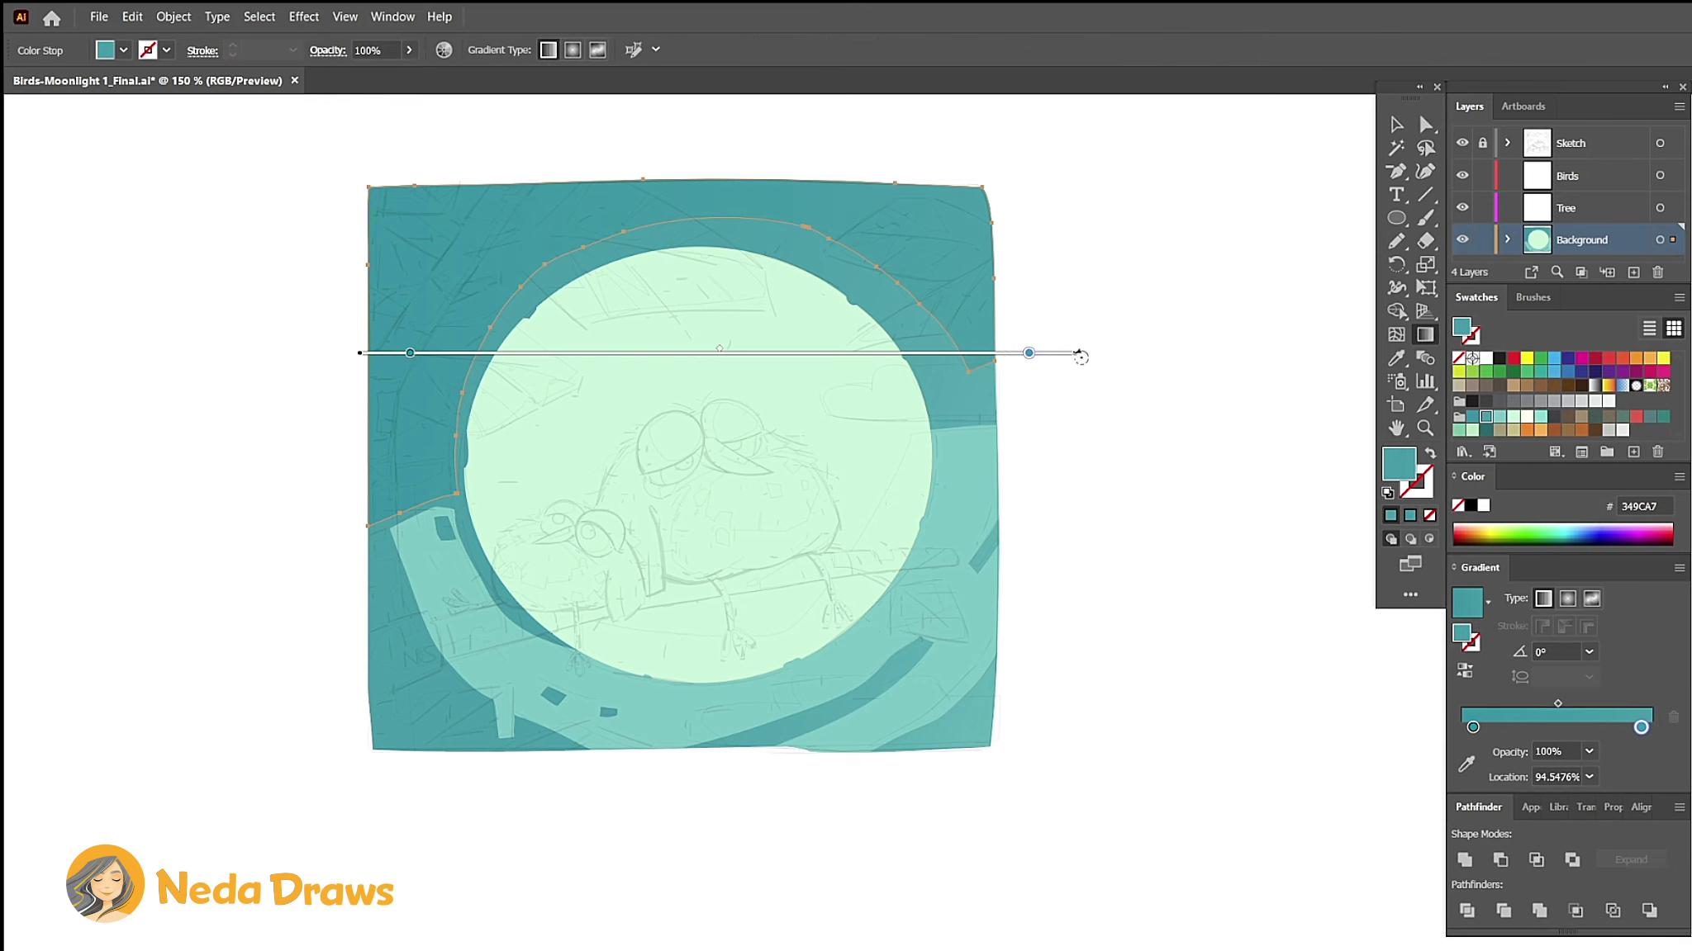
pyautogui.moveTo(1080, 357); pyautogui.dragTo(1077, 494)
pyautogui.press('v')
pyautogui.click(991, 464)
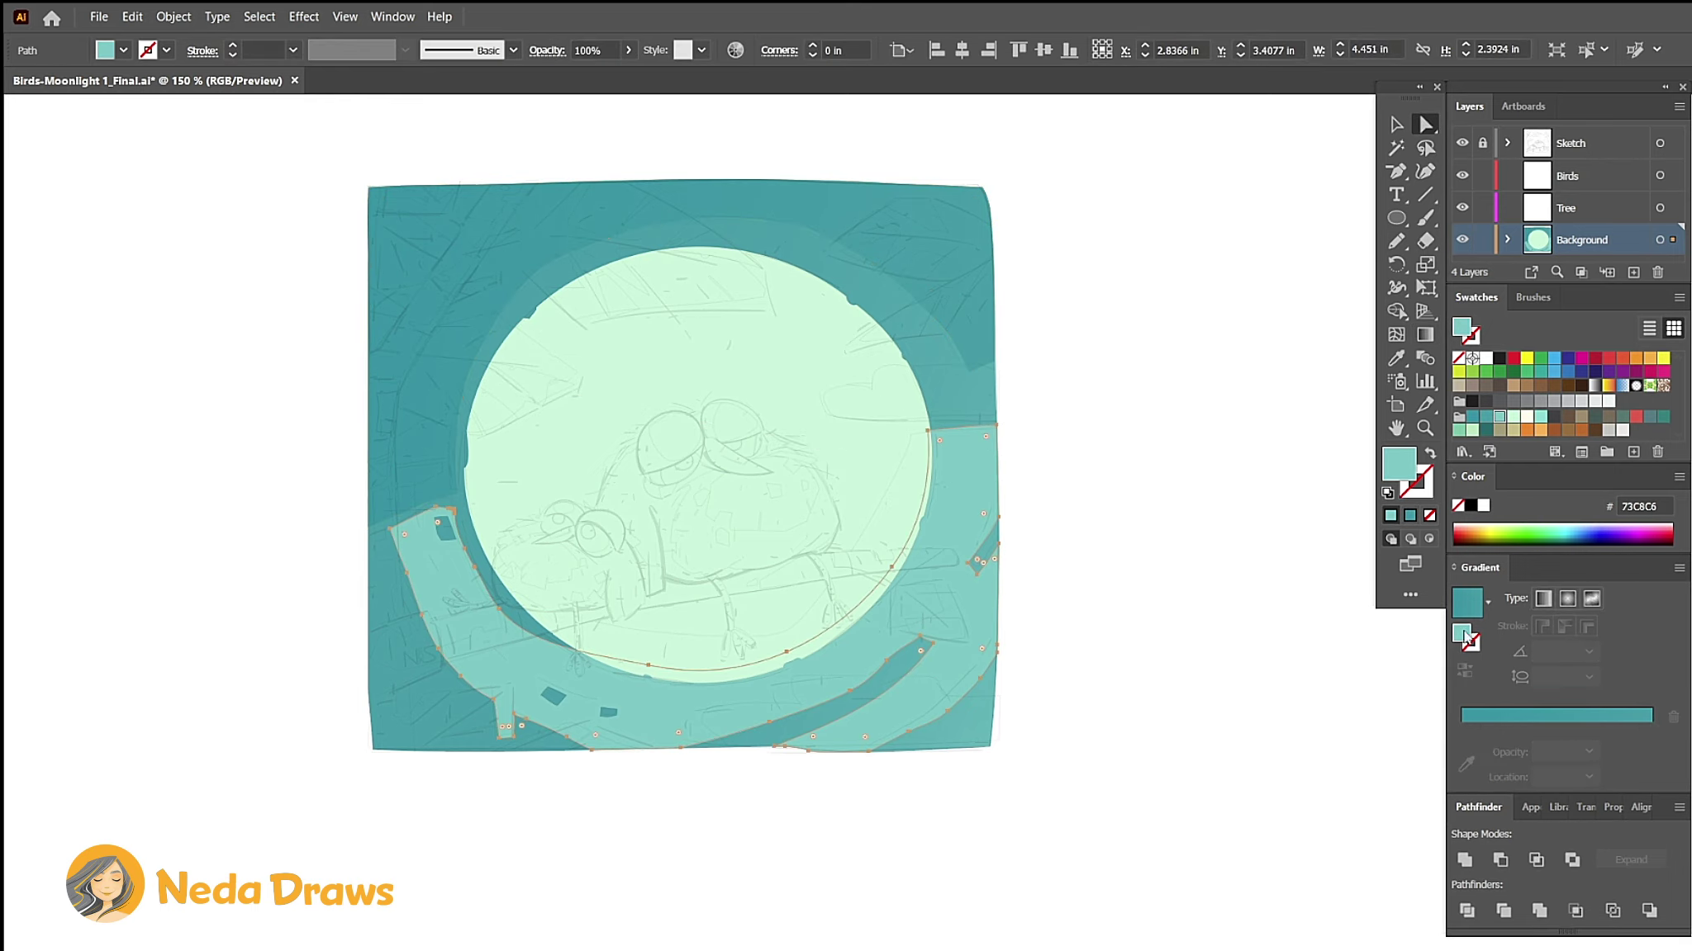
pyautogui.click(1568, 722)
# Step: Fill the moon with a mint-to-cream linear gradient running lower-left to upper-right
pyautogui.hotkey('ctrl', 'shift', 'a')
pyautogui.hotkey('ctrl', '+')
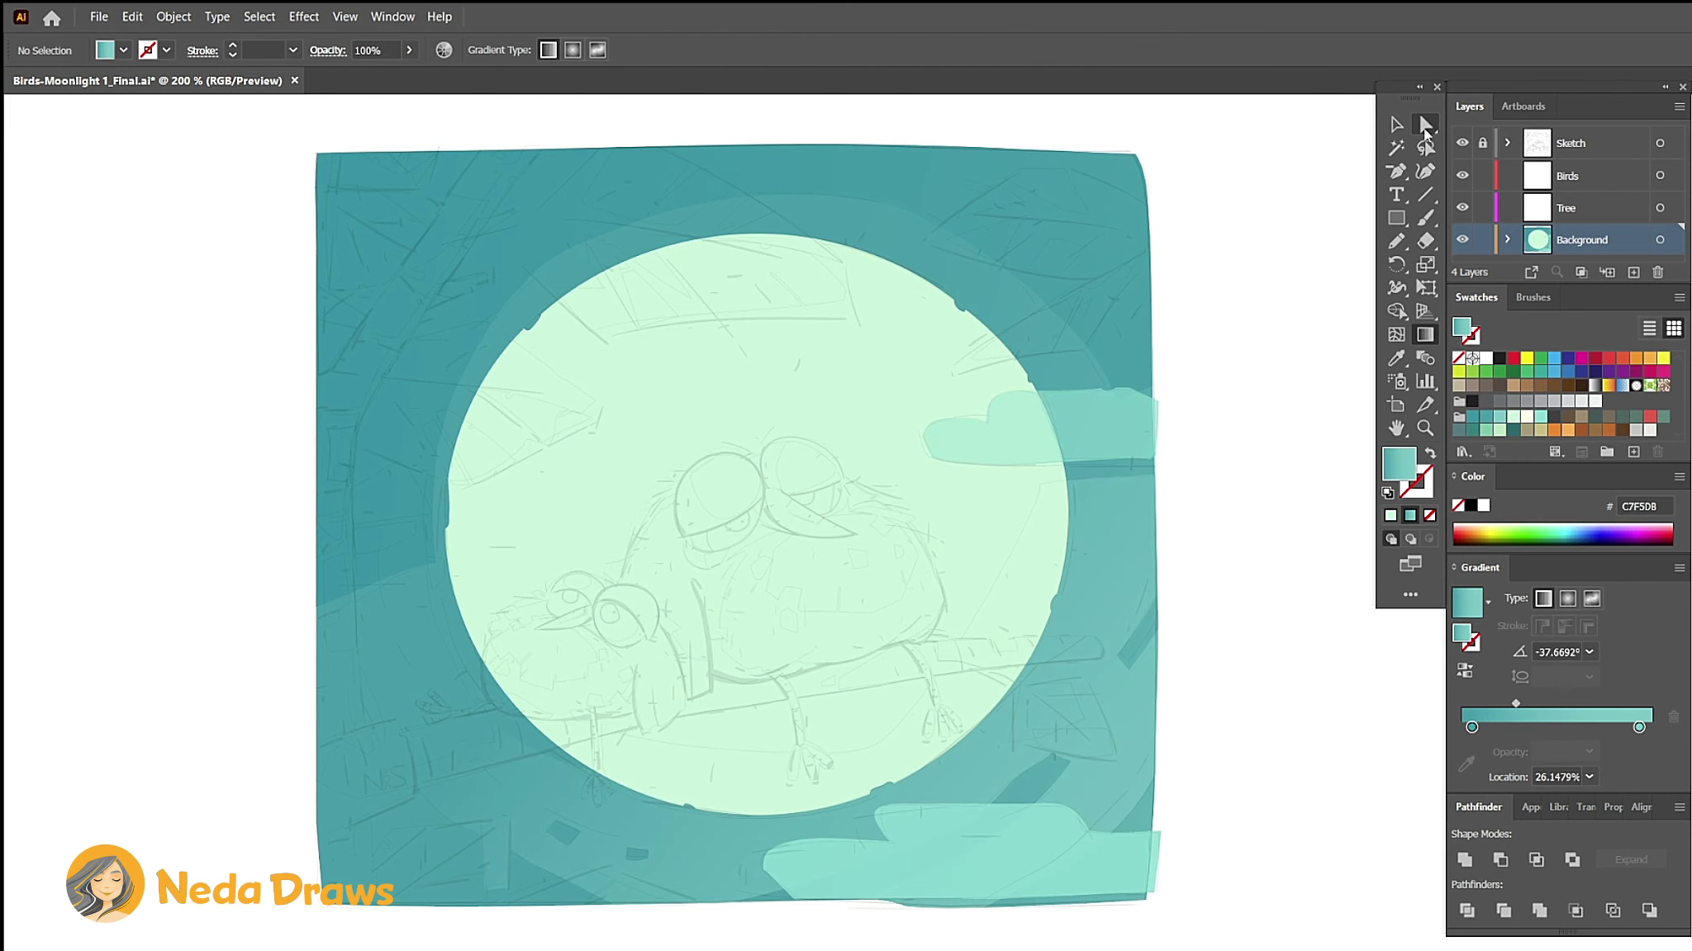
pyautogui.click(1424, 128)
pyautogui.click(1045, 529)
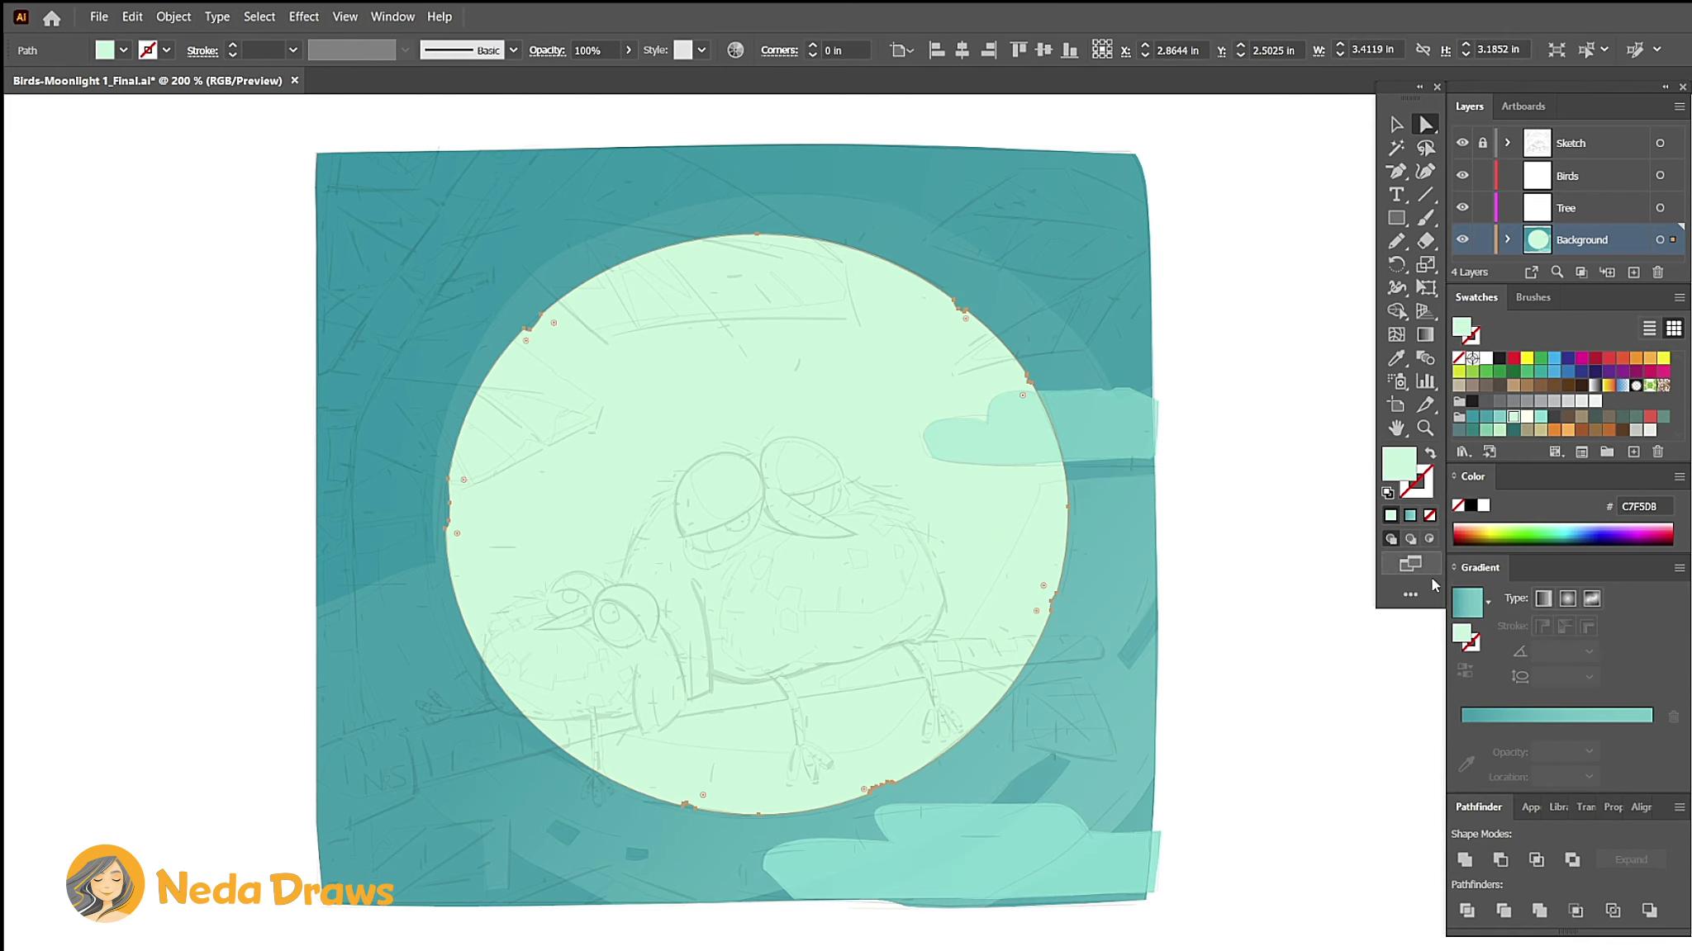
pyautogui.click(1500, 720)
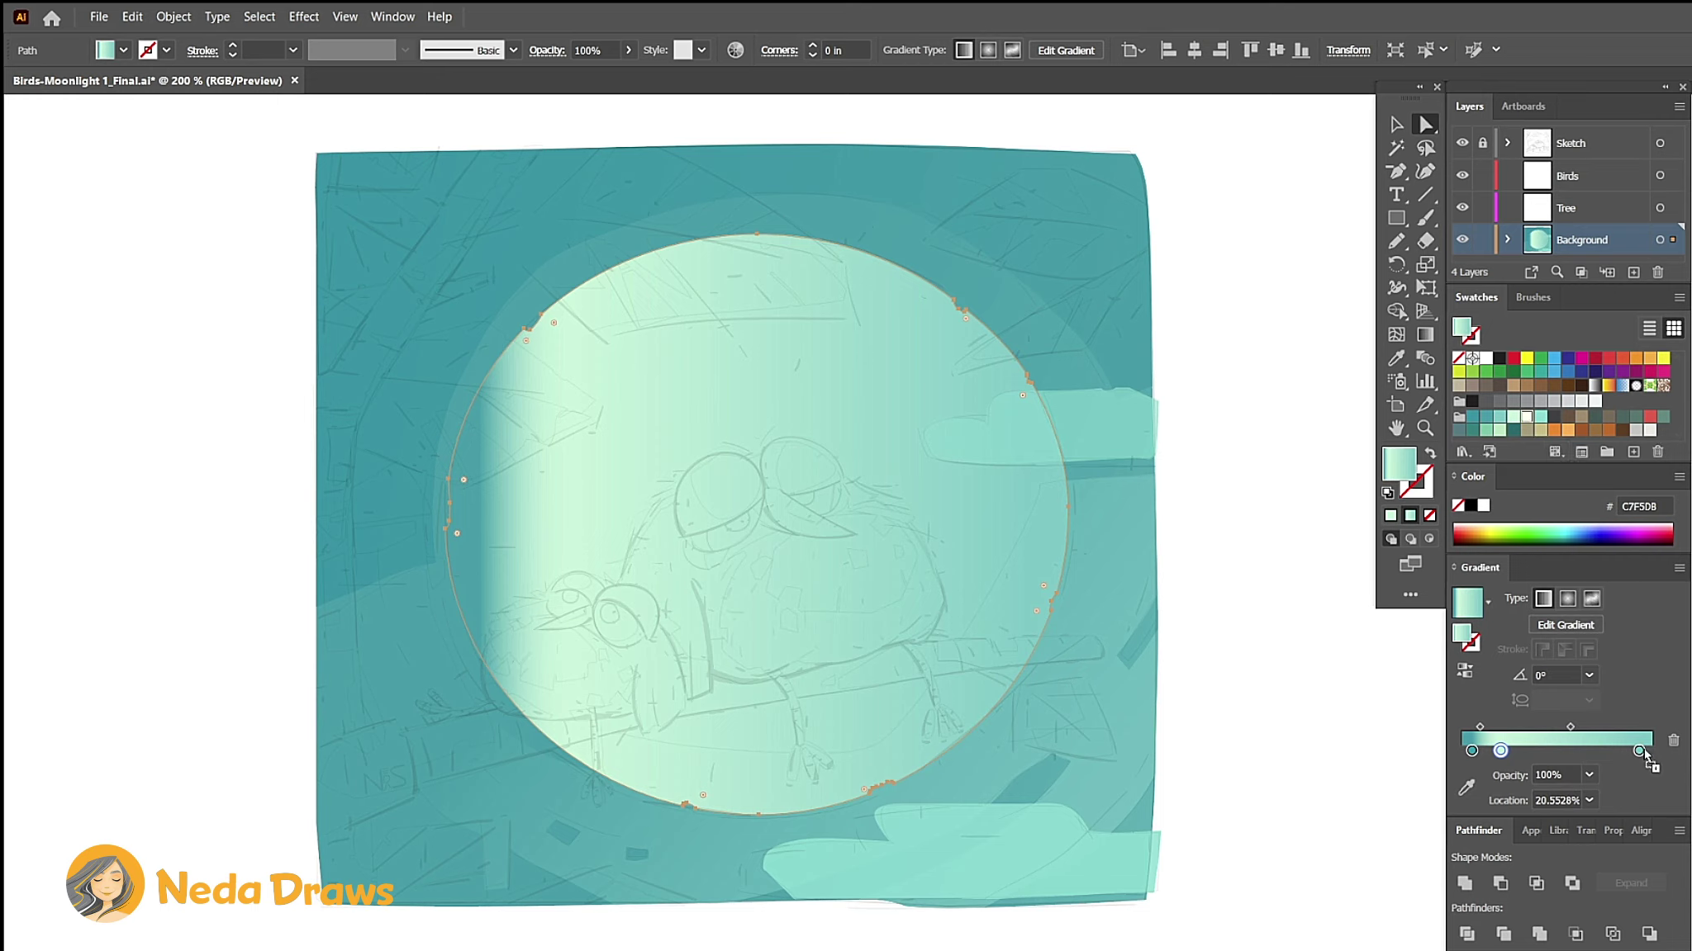
pyautogui.click(1639, 751)
pyautogui.moveTo(1472, 751); pyautogui.dragTo(1472, 792)
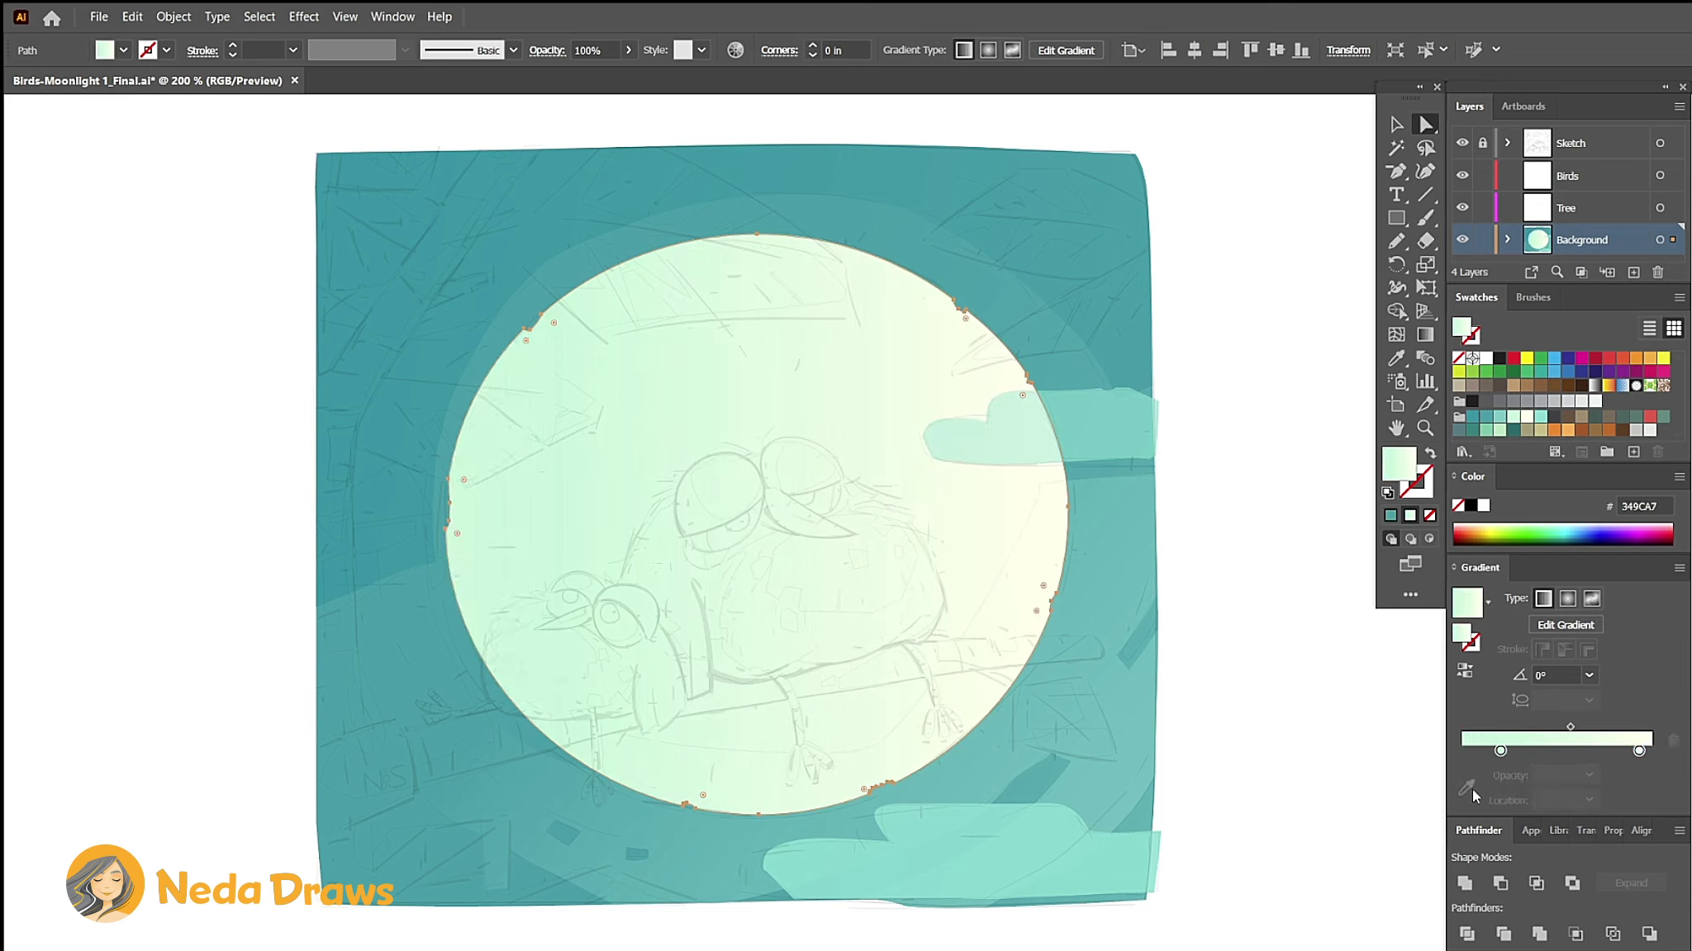
pyautogui.press('g')
pyautogui.moveTo(434, 692); pyautogui.dragTo(1173, 283)
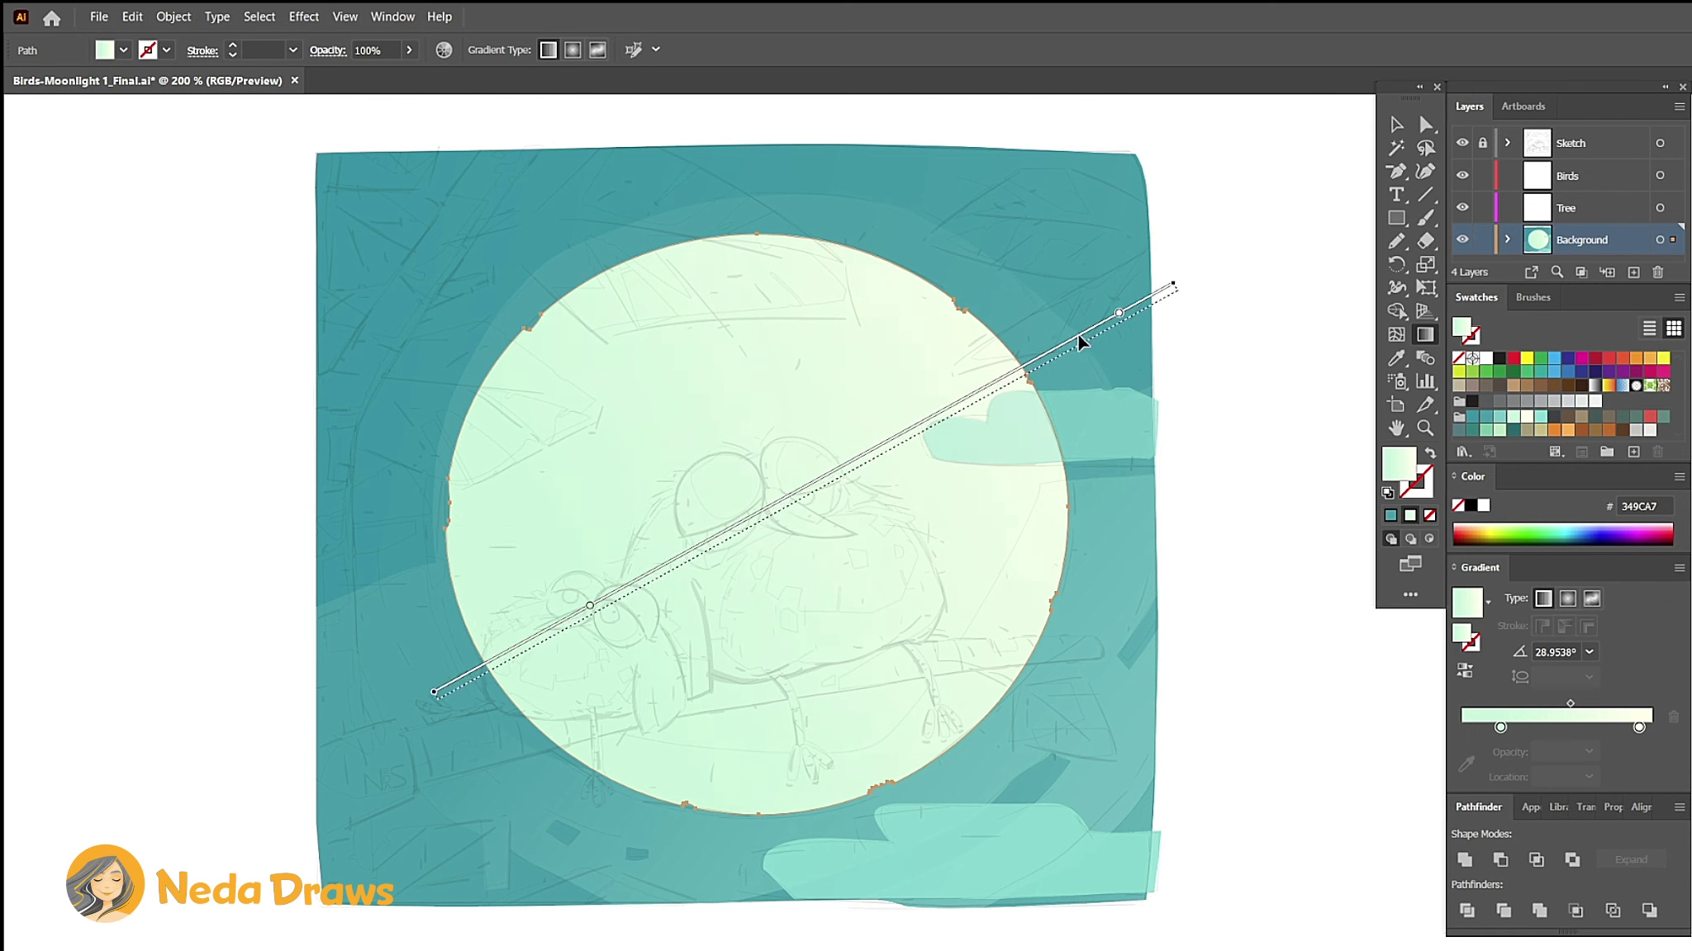
pyautogui.press('v')
pyautogui.click(1264, 248)
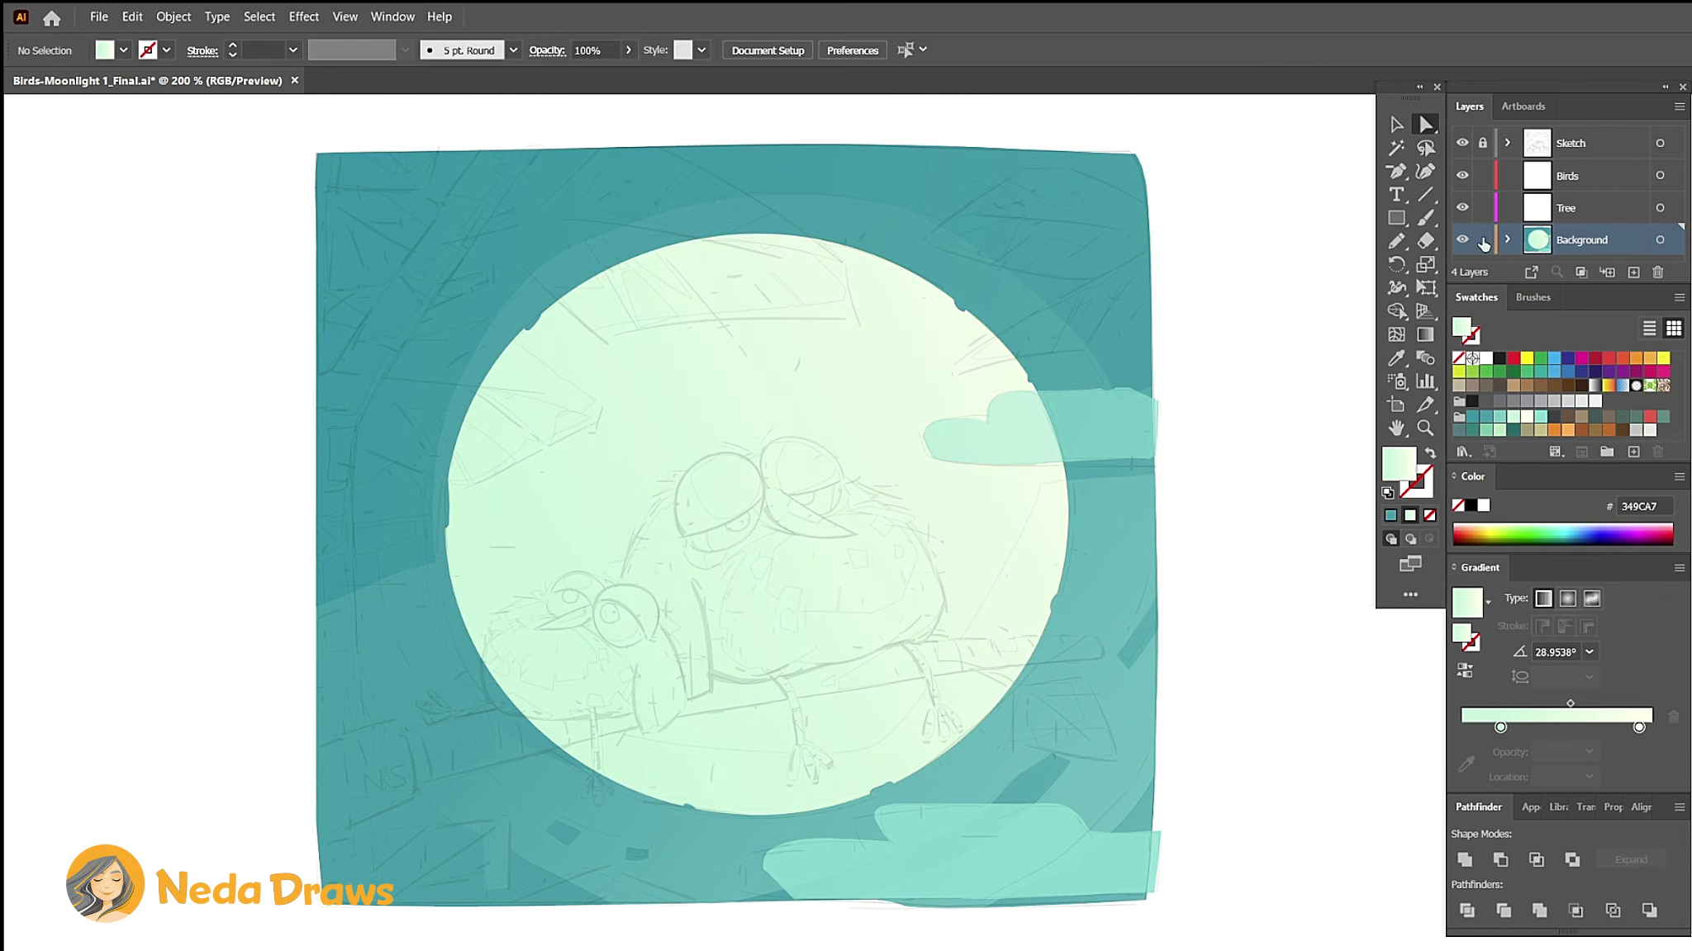
# Step: On the Tree layer, draw a dark grey rectangle over the artboard at 39% opacity
pyautogui.click(1563, 213)
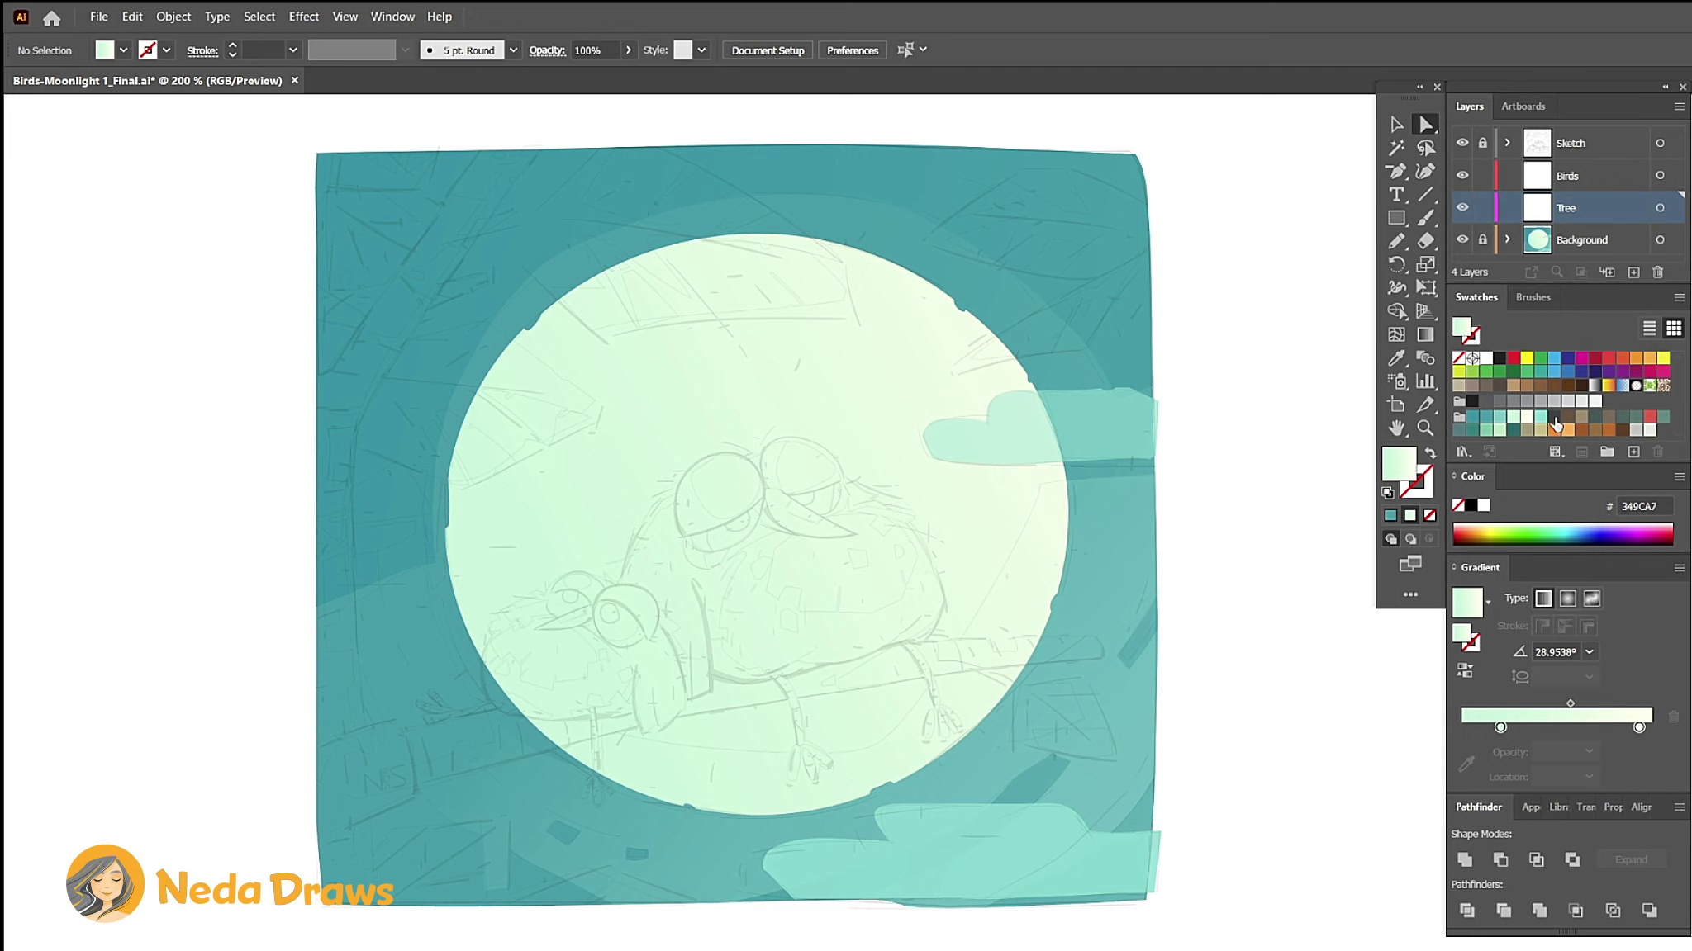
pyautogui.click(1554, 418)
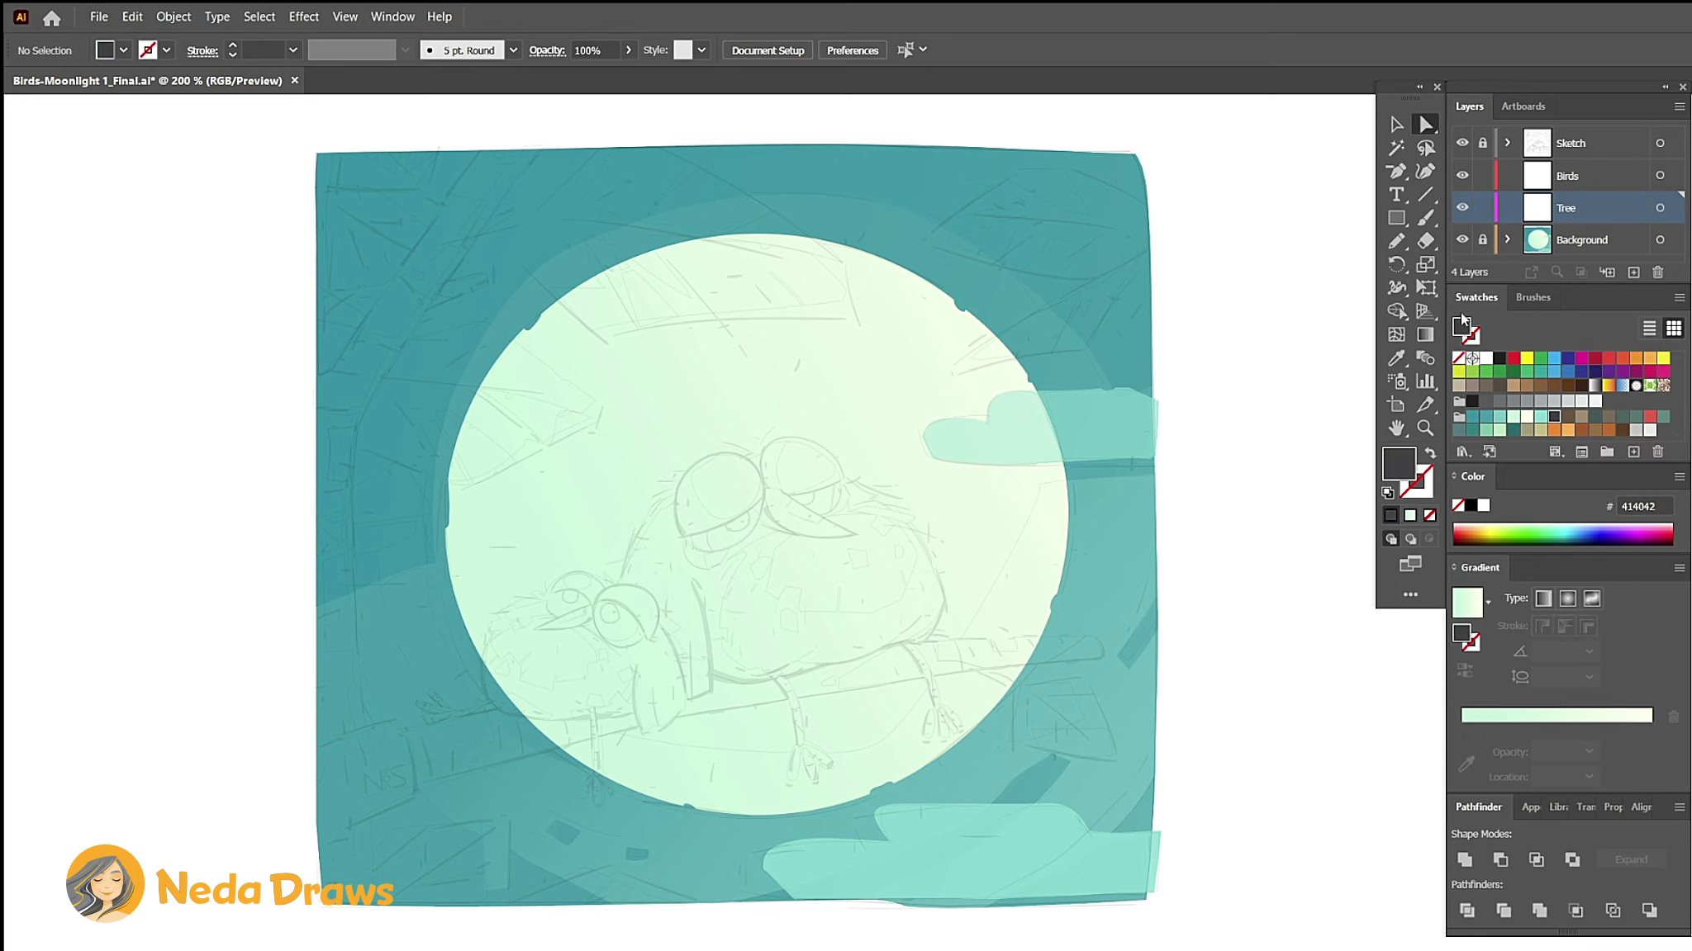
pyautogui.hotkey('ctrl', '-')
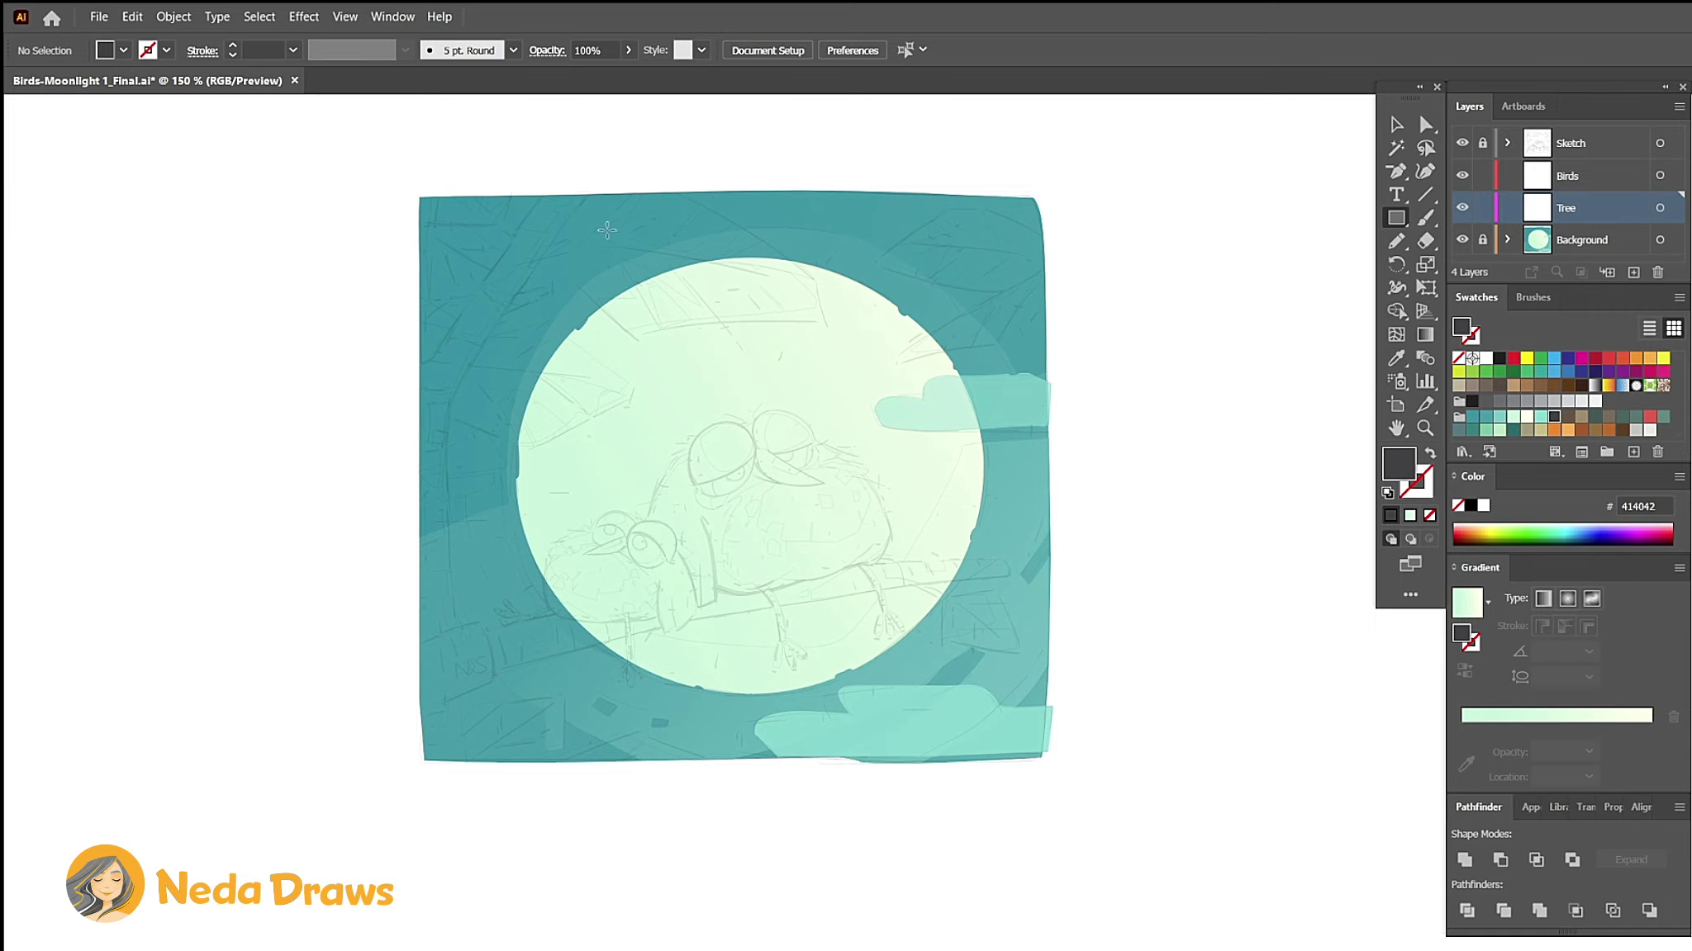
pyautogui.moveTo(414, 190); pyautogui.dragTo(1055, 764)
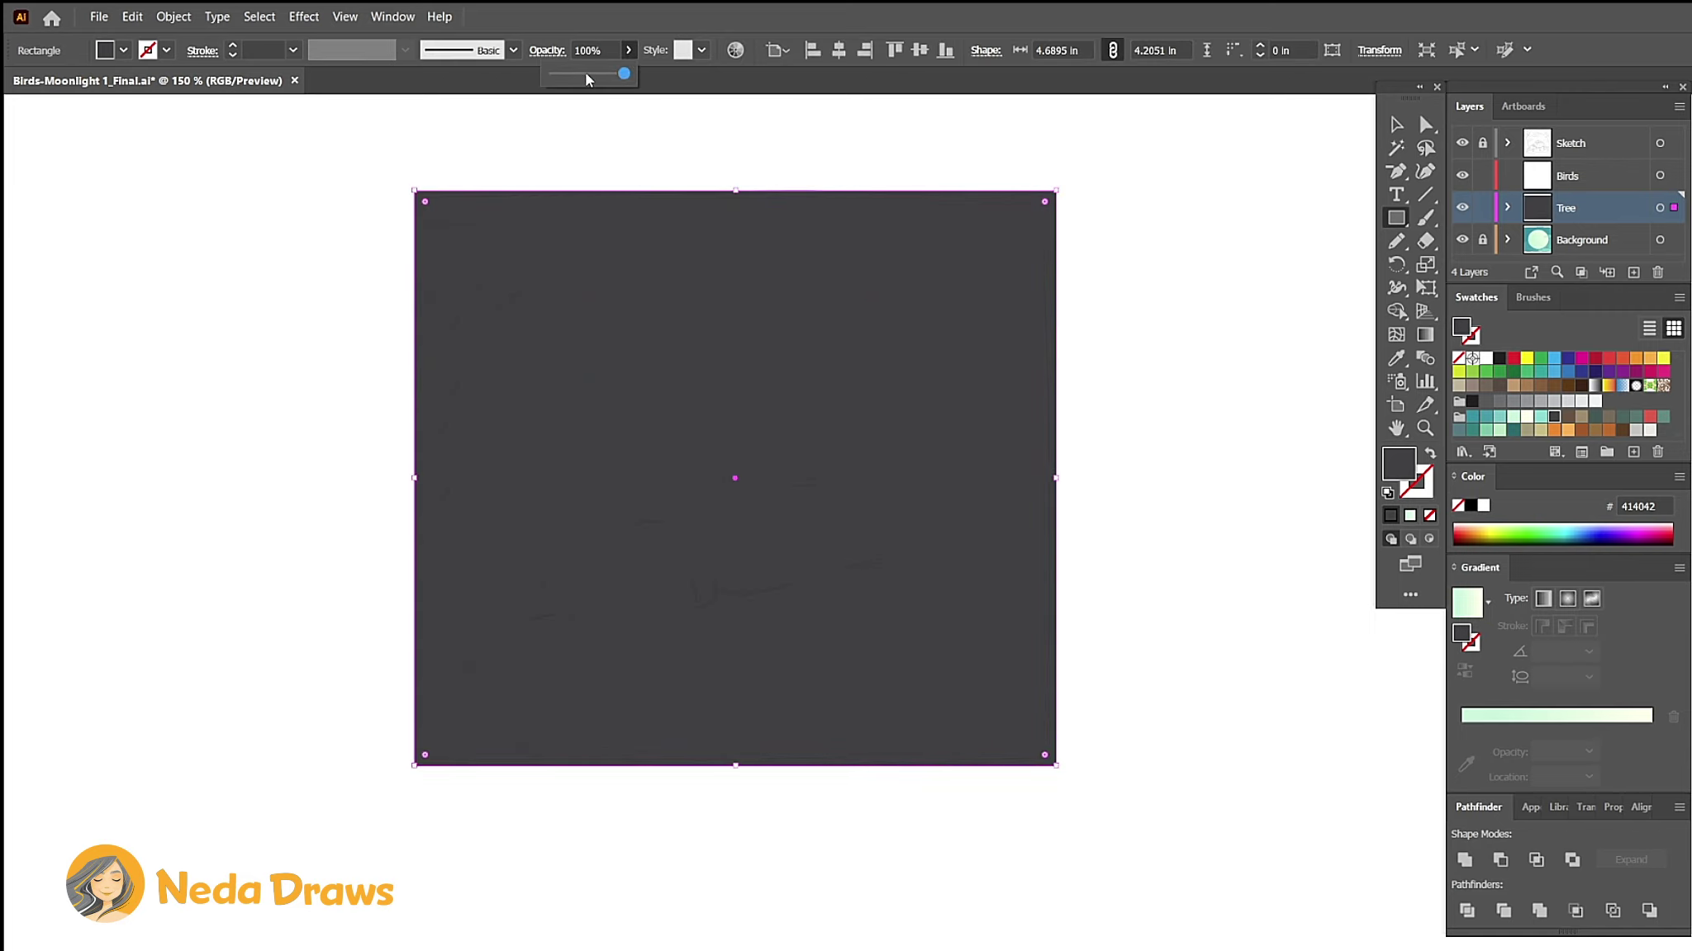
pyautogui.click(586, 74)
pyautogui.moveTo(575, 80); pyautogui.dragTo(570, 78)
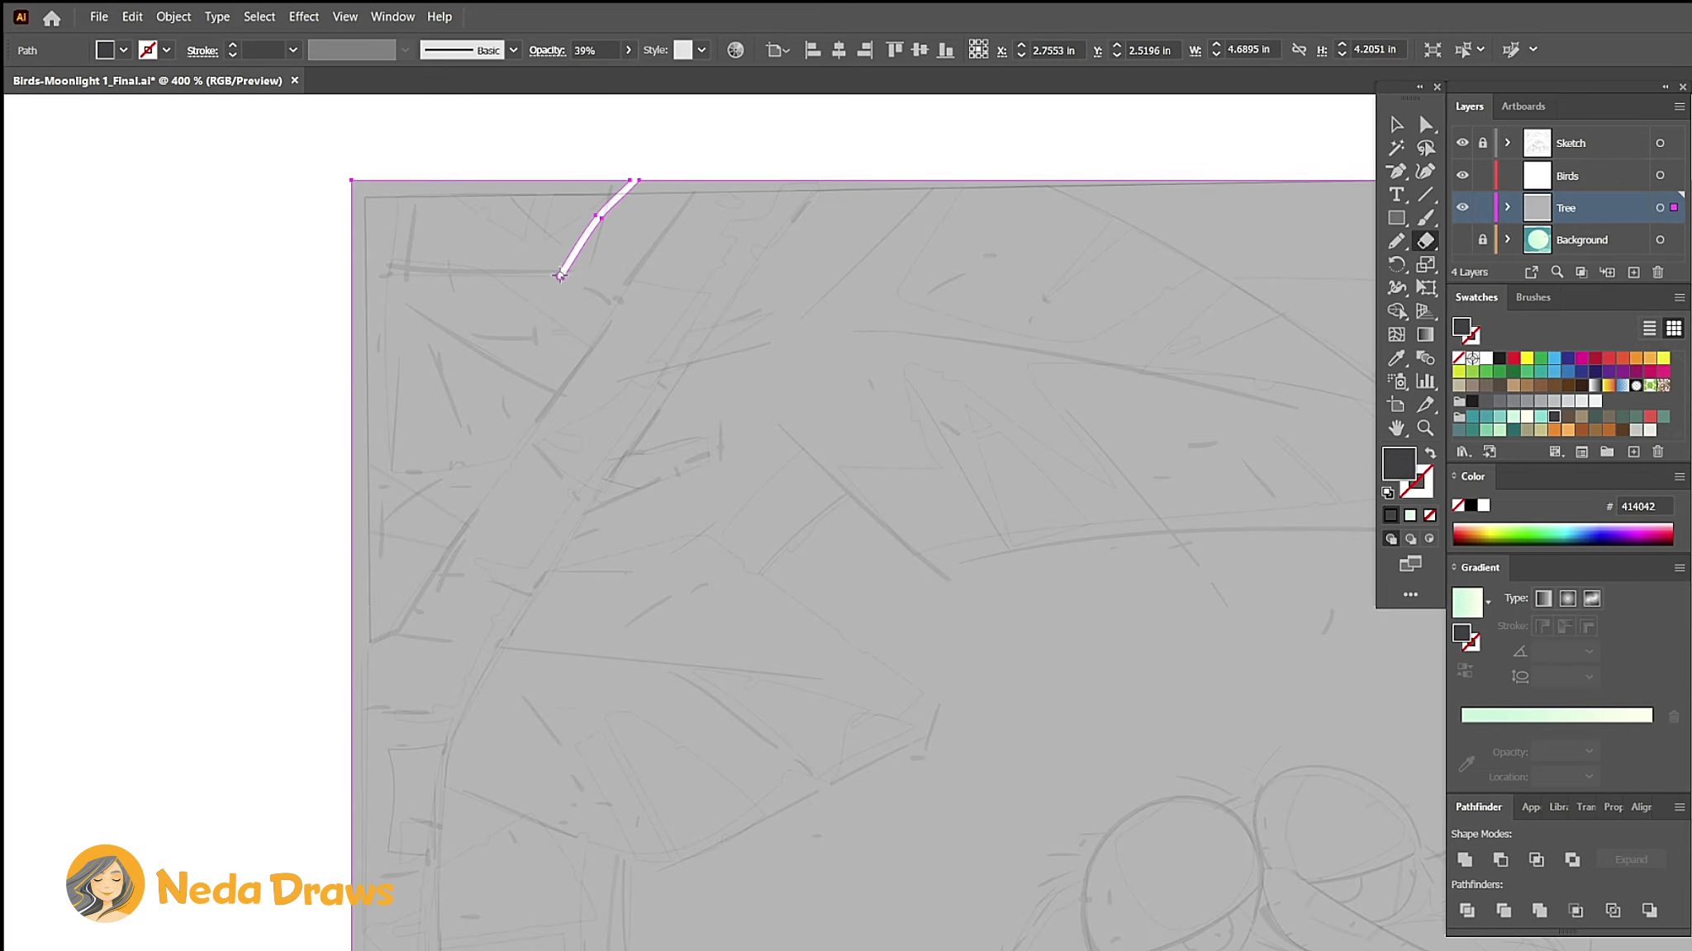
# Step: Erase the grey overlay around the top-left leaves, cutting their outlines to the artboard edge
pyautogui.moveTo(560, 275); pyautogui.dragTo(351, 266)
pyautogui.moveTo(504, 279)
pyautogui.mouseDown()
pyautogui.moveTo(630, 364)
pyautogui.moveTo(351, 468)
pyautogui.mouseUp()
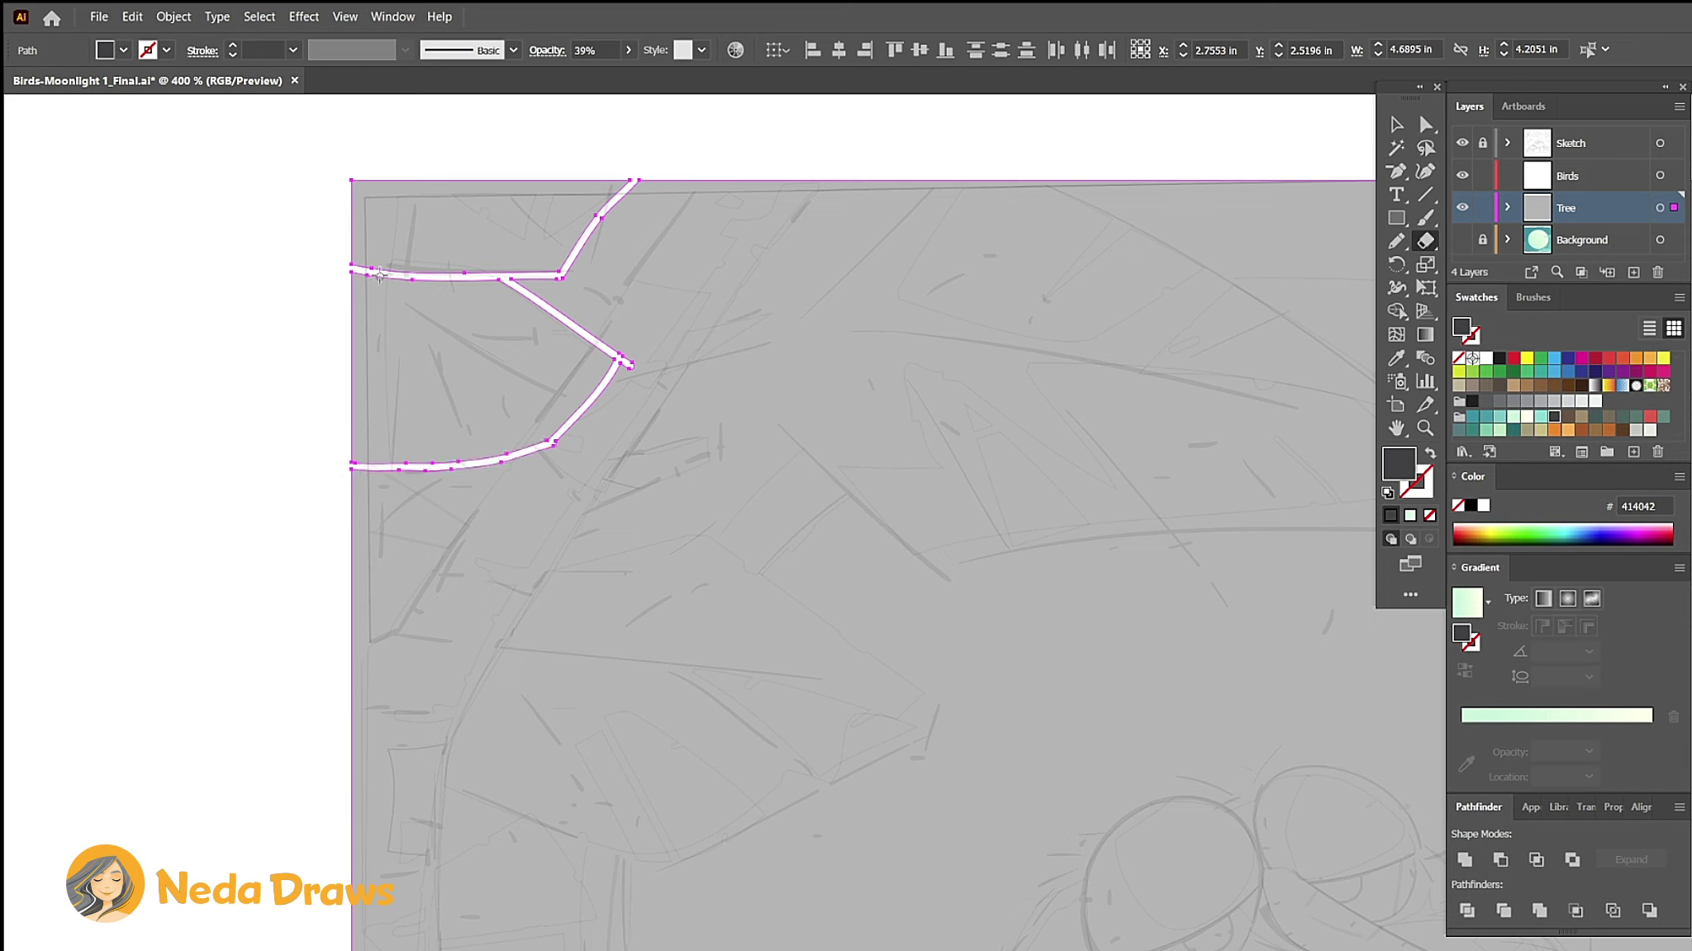
pyautogui.moveTo(380, 274); pyautogui.dragTo(383, 471)
pyautogui.scroll(-3, 550, 331)
pyautogui.moveTo(364, 335); pyautogui.dragTo(455, 404)
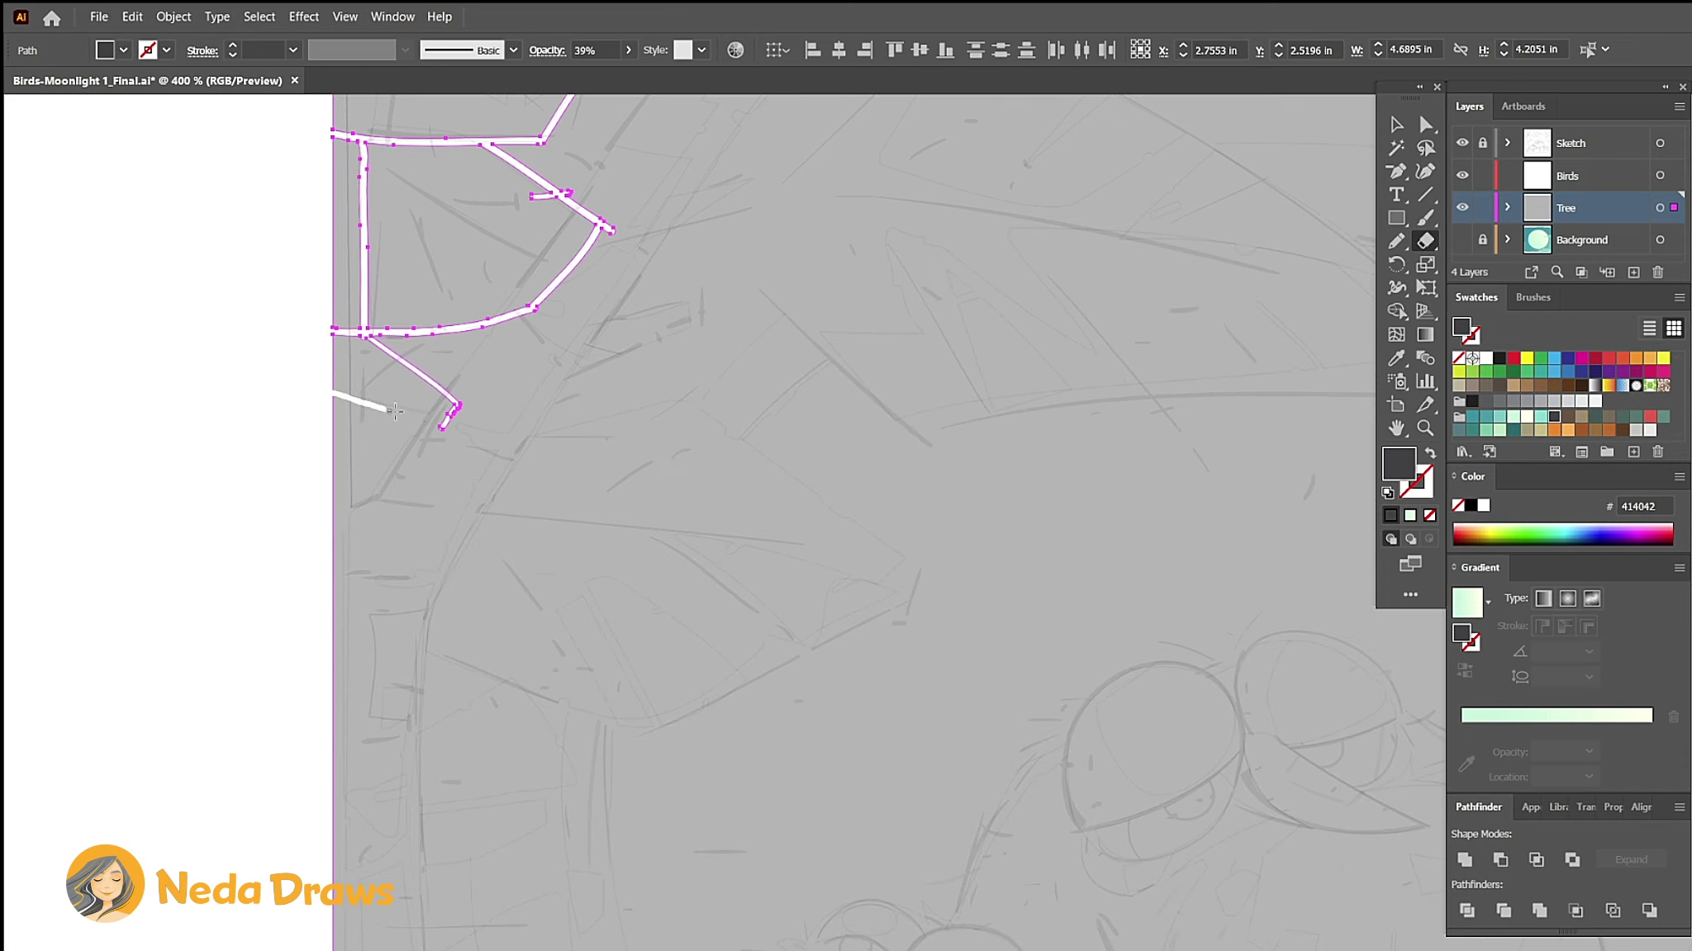
pyautogui.scroll(2, 394, 411)
pyautogui.hscroll(5, 395, 410)
pyautogui.moveTo(483, 268); pyautogui.dragTo(624, 135)
pyautogui.moveTo(483, 268)
pyautogui.mouseDown()
pyautogui.moveTo(393, 295)
pyautogui.moveTo(628, 570)
pyautogui.mouseUp()
# Step: Trace the large top leaf and the left leaf's lower edges with the Eraser
pyautogui.moveTo(706, 134)
pyautogui.mouseDown()
pyautogui.moveTo(1107, 423)
pyautogui.moveTo(564, 515)
pyautogui.mouseUp()
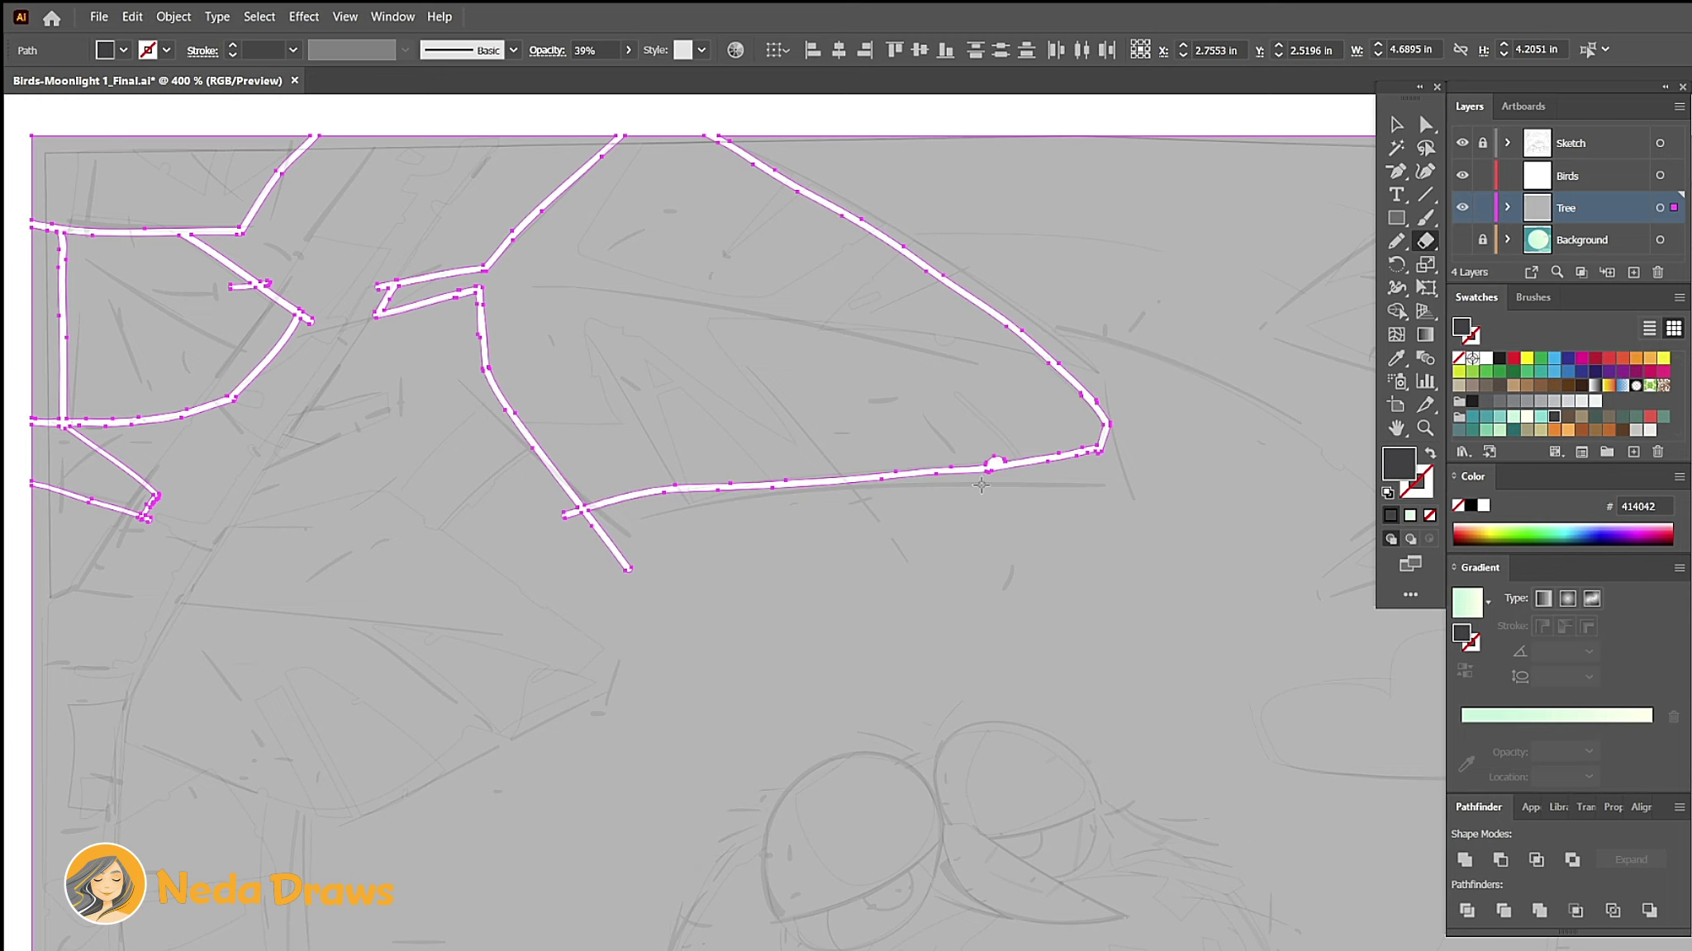
pyautogui.moveTo(552, 233); pyautogui.dragTo(264, 465)
pyautogui.moveTo(552, 233); pyautogui.dragTo(783, 413)
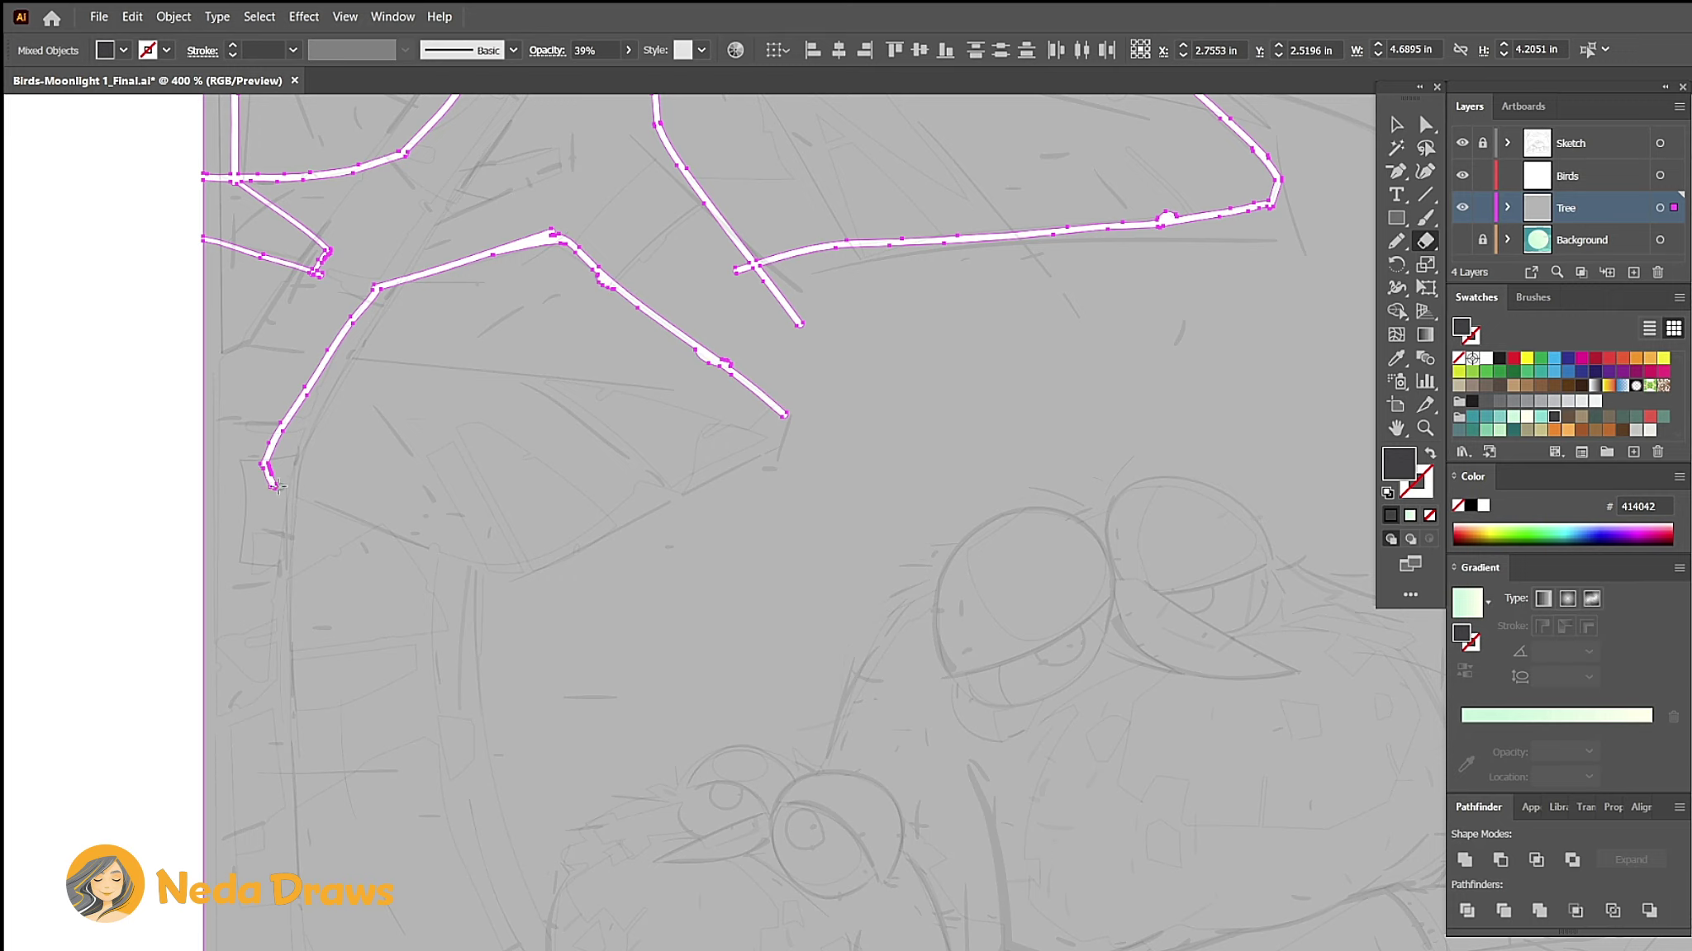
pyautogui.moveTo(275, 488); pyautogui.dragTo(539, 588)
pyautogui.moveTo(495, 566); pyautogui.dragTo(642, 487)
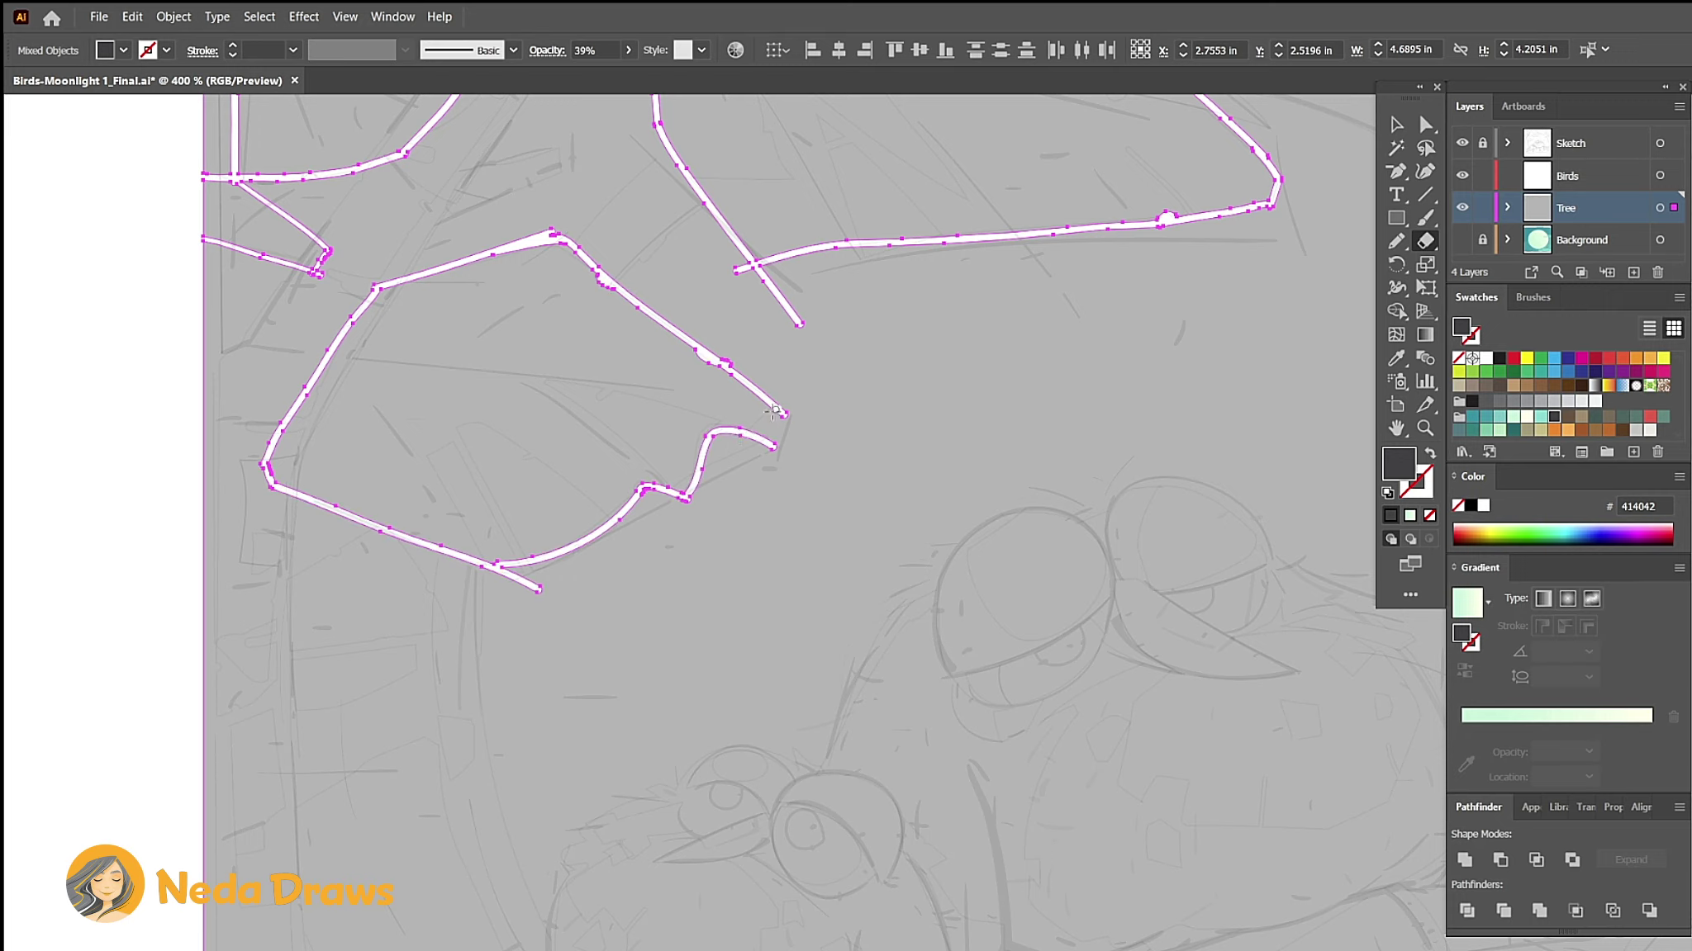
pyautogui.scroll(-3, 776, 410)
pyautogui.moveTo(413, 318)
pyautogui.mouseDown()
pyautogui.moveTo(293, 376)
pyautogui.moveTo(303, 436)
pyautogui.mouseUp()
pyautogui.moveTo(432, 322)
pyautogui.mouseDown()
pyautogui.moveTo(492, 434)
pyautogui.moveTo(305, 446)
pyautogui.mouseUp()
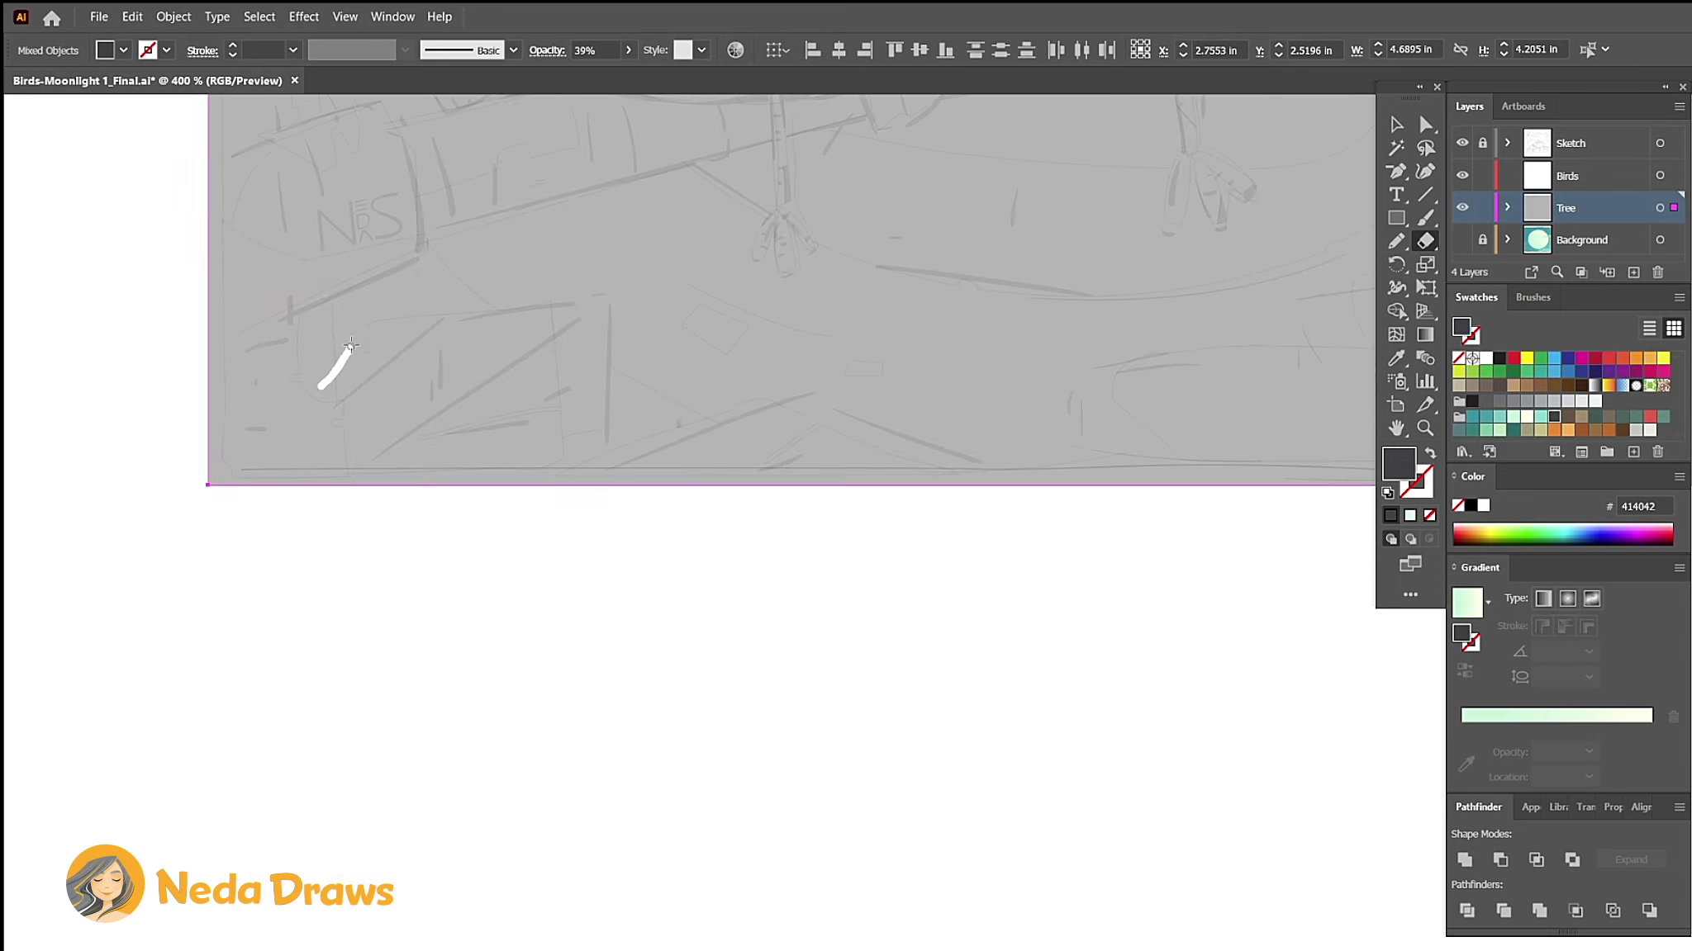
# Step: Erase around the leaf outlines along the artboard's bottom edge
pyautogui.moveTo(320, 387)
pyautogui.mouseDown()
pyautogui.moveTo(453, 303)
pyautogui.moveTo(585, 293)
pyautogui.mouseUp()
pyautogui.moveTo(553, 297); pyautogui.dragTo(564, 483)
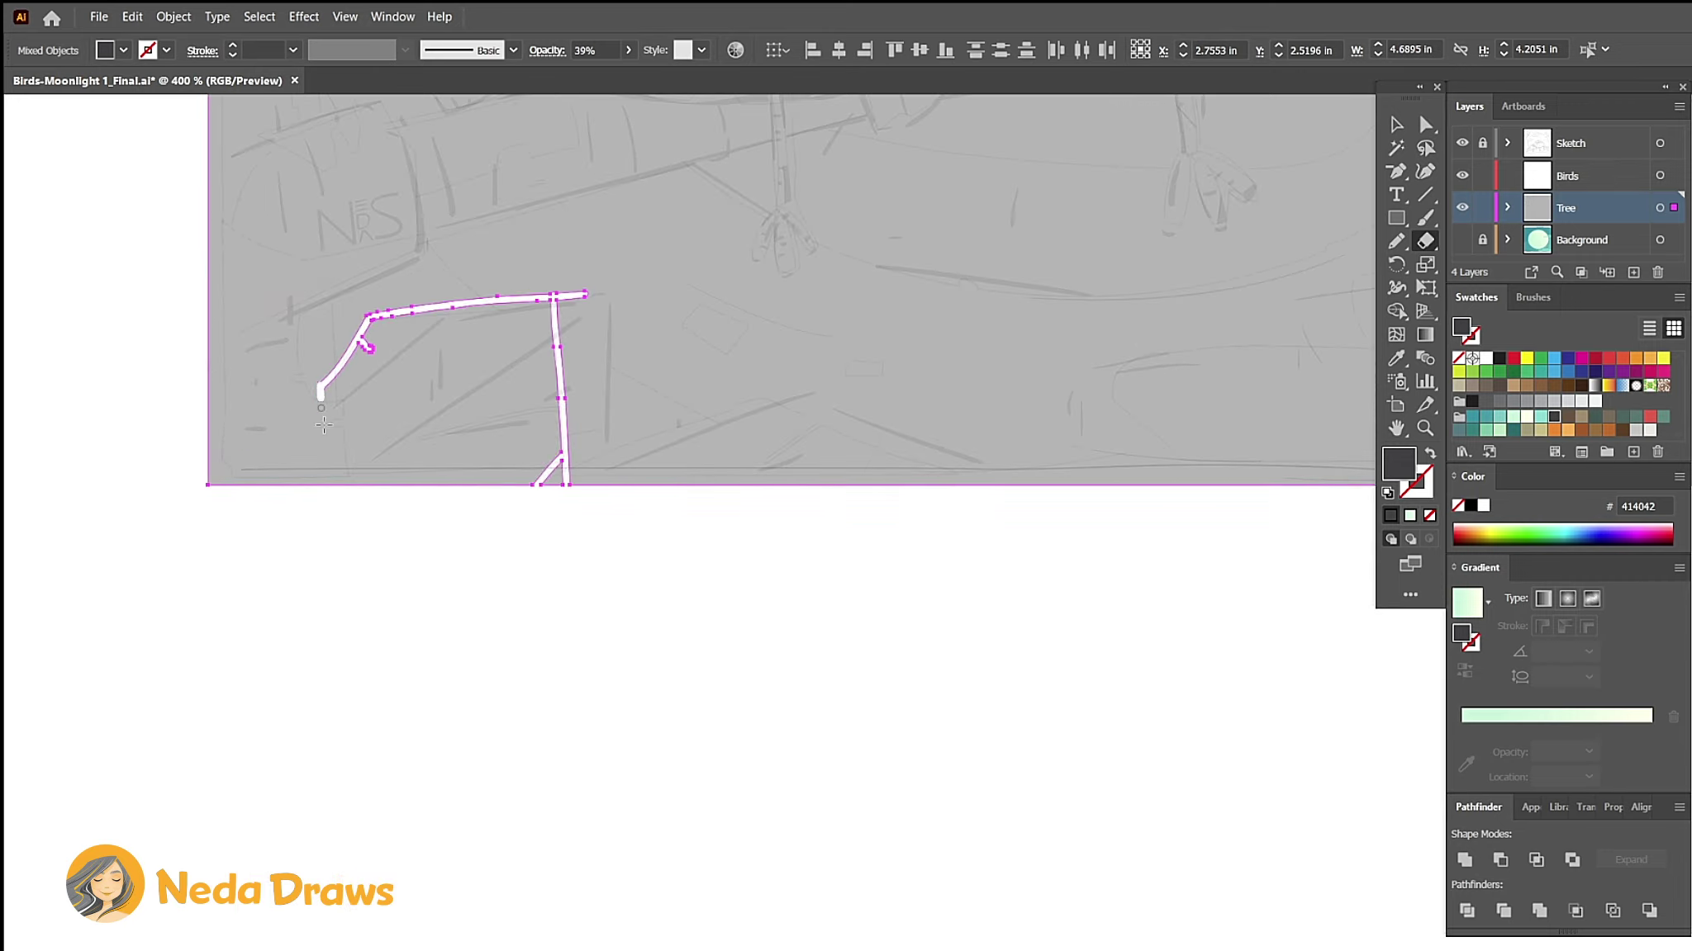
pyautogui.moveTo(319, 388); pyautogui.dragTo(329, 484)
pyautogui.moveTo(567, 475)
pyautogui.mouseDown()
pyautogui.moveTo(711, 415)
pyautogui.moveTo(979, 486)
pyautogui.mouseUp()
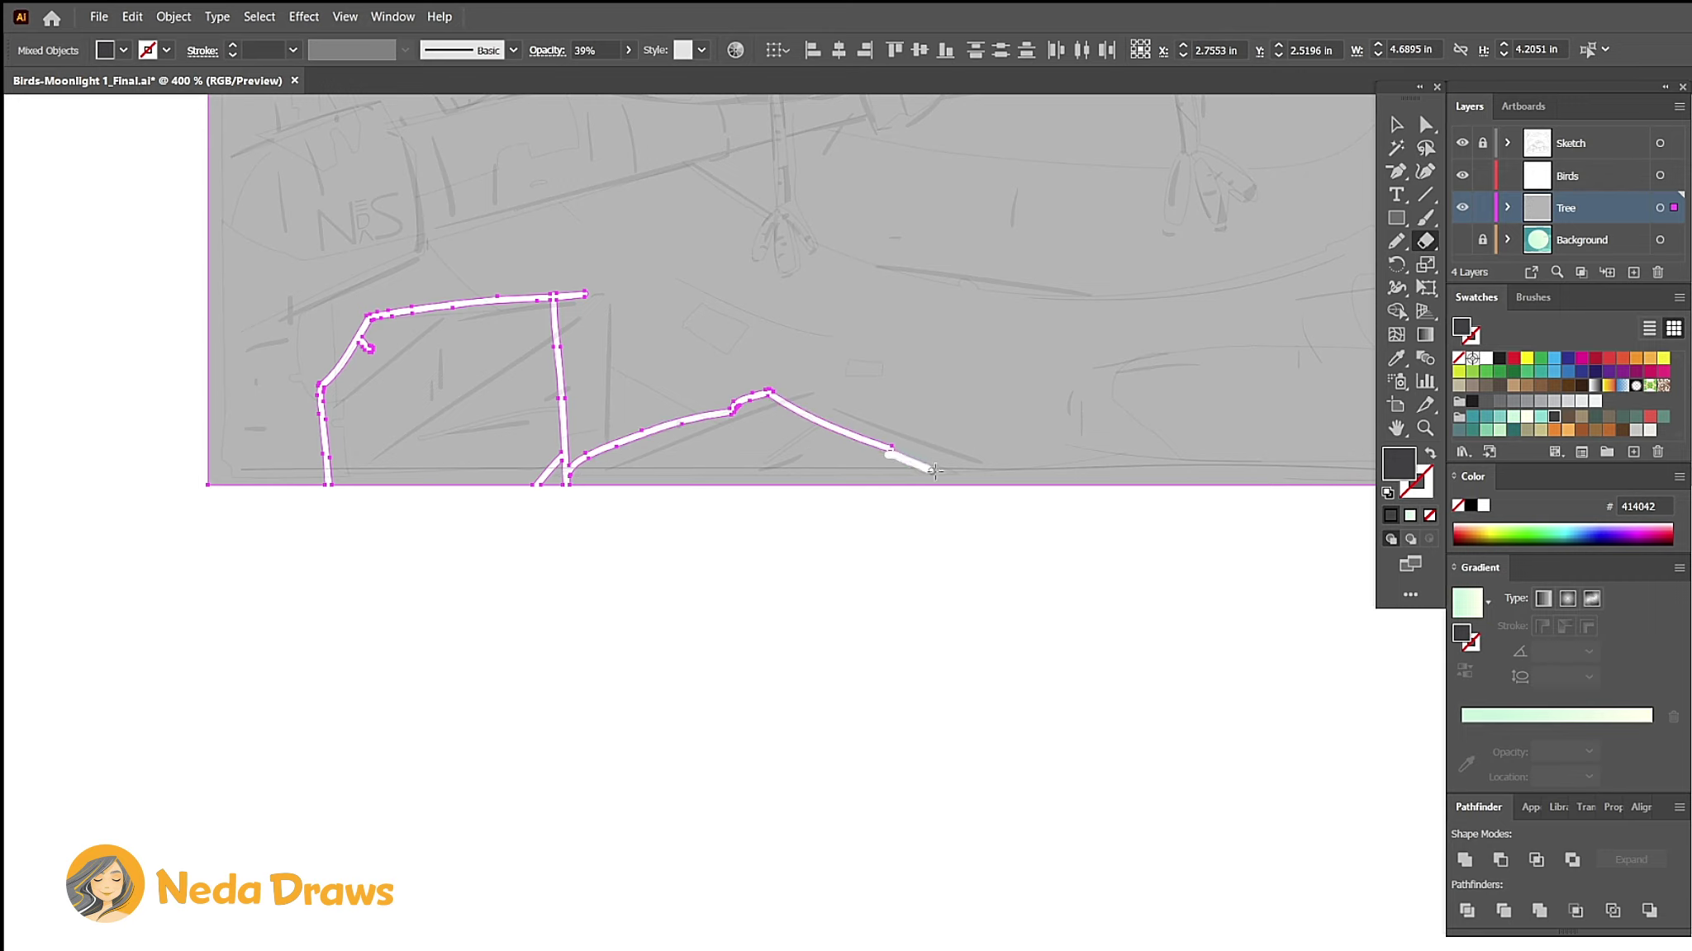
pyautogui.moveTo(436, 435); pyautogui.dragTo(563, 406)
pyautogui.moveTo(769, 460); pyautogui.dragTo(844, 415)
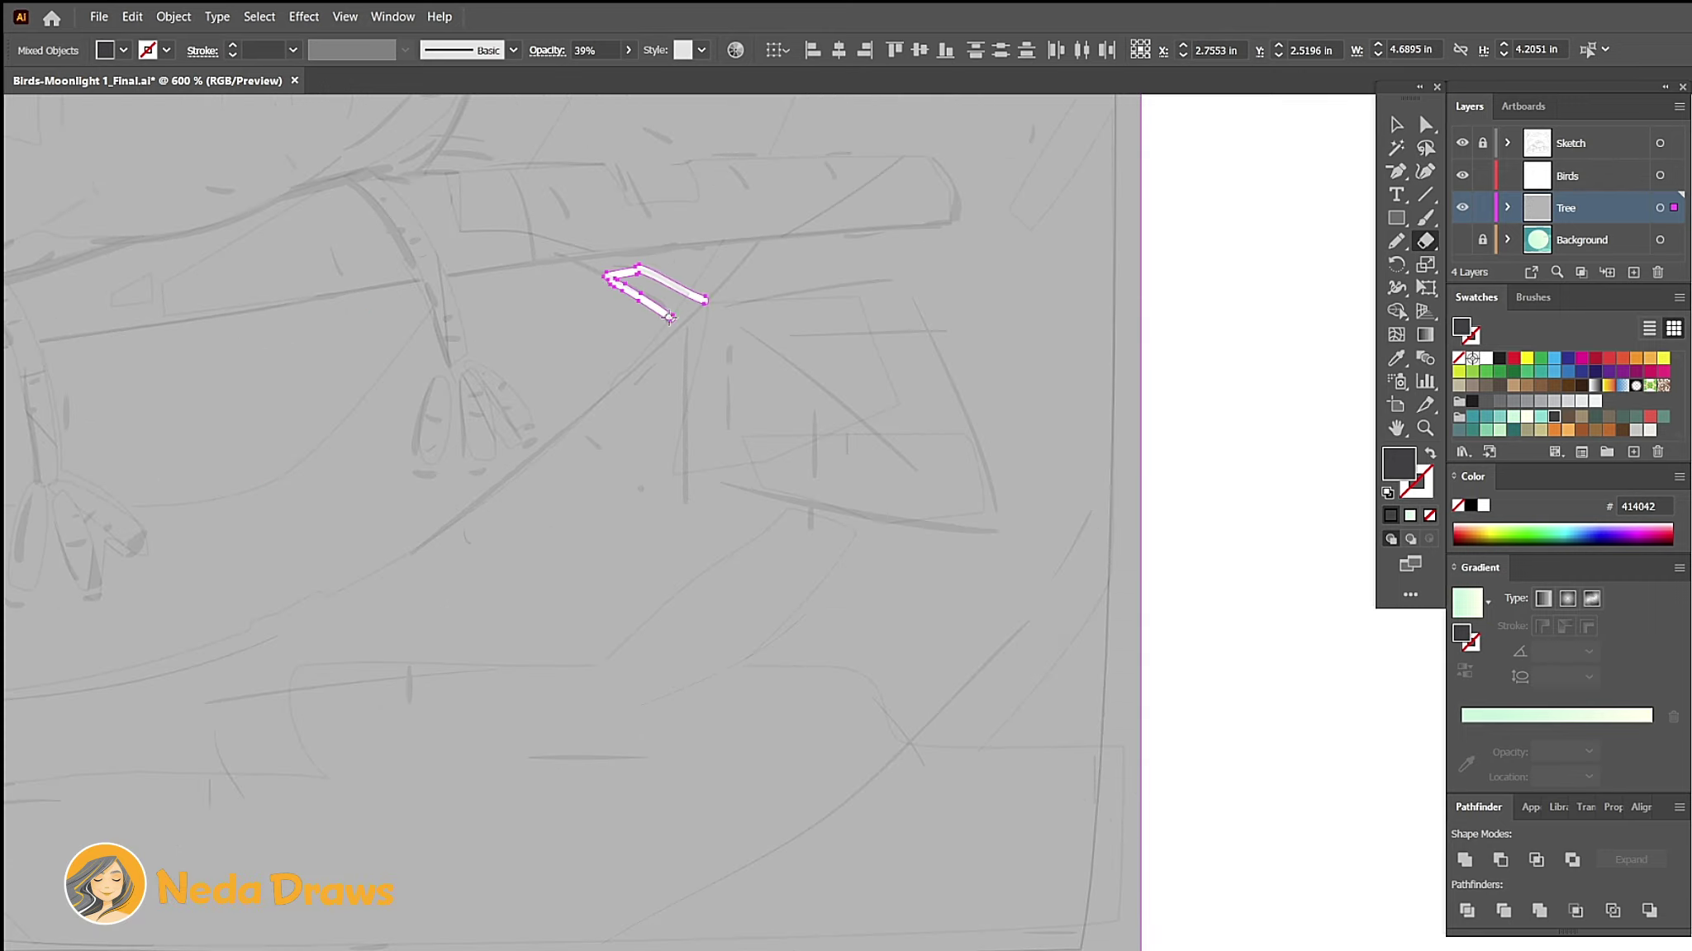
pyautogui.moveTo(706, 302)
pyautogui.mouseDown()
pyautogui.moveTo(661, 473)
pyautogui.moveTo(868, 288)
pyautogui.mouseUp()
pyautogui.moveTo(868, 289)
pyautogui.mouseDown()
pyautogui.moveTo(895, 408)
pyautogui.moveTo(665, 479)
pyautogui.mouseUp()
# Step: Cut out the small right leaf and the top-right leaf outlines
pyautogui.moveTo(964, 314)
pyautogui.mouseDown()
pyautogui.moveTo(983, 362)
pyautogui.moveTo(906, 511)
pyautogui.mouseUp()
pyautogui.moveTo(930, 327)
pyautogui.mouseDown()
pyautogui.moveTo(677, 512)
pyautogui.moveTo(909, 488)
pyautogui.mouseUp()
pyautogui.moveTo(909, 487); pyautogui.dragTo(887, 778)
pyautogui.moveTo(830, 221)
pyautogui.mouseDown()
pyautogui.moveTo(555, 421)
pyautogui.moveTo(1232, 411)
pyautogui.moveTo(1006, 541)
pyautogui.mouseUp()
pyautogui.moveTo(593, 390); pyautogui.dragTo(971, 538)
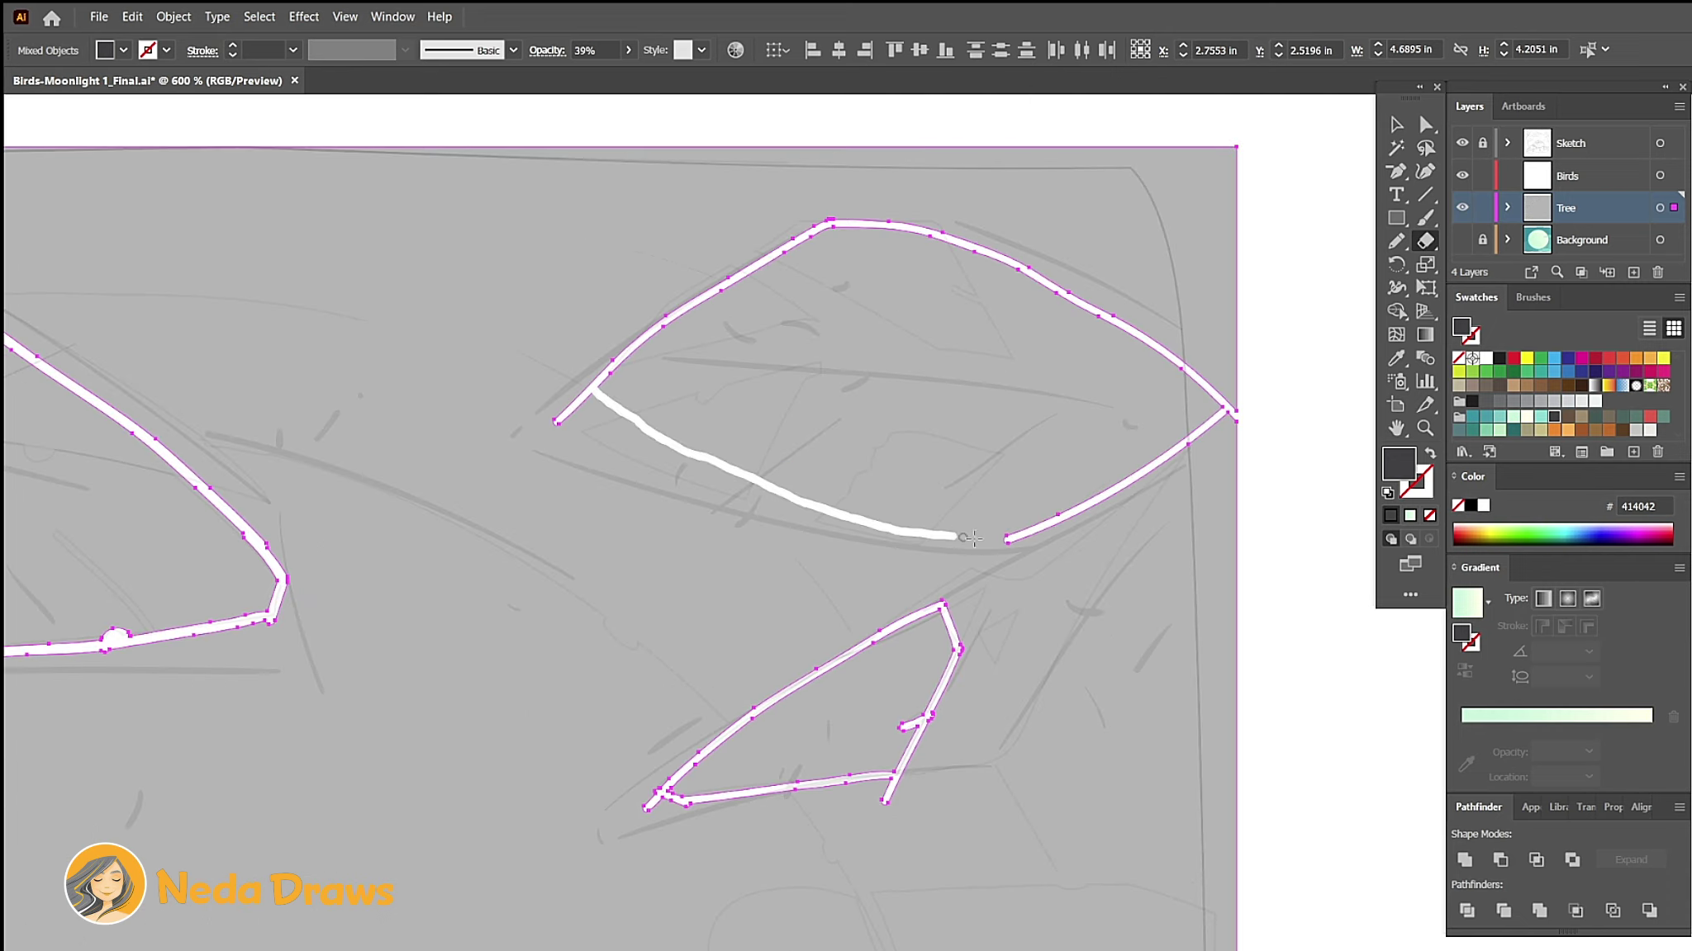
# Step: Fit the artboard, select all then deselect, and show the Background layer to check the leaves
pyautogui.hotkey('ctrl', '0')
pyautogui.press('a')
pyautogui.click(1069, 472)
pyautogui.hotkey('ctrl', 'a')
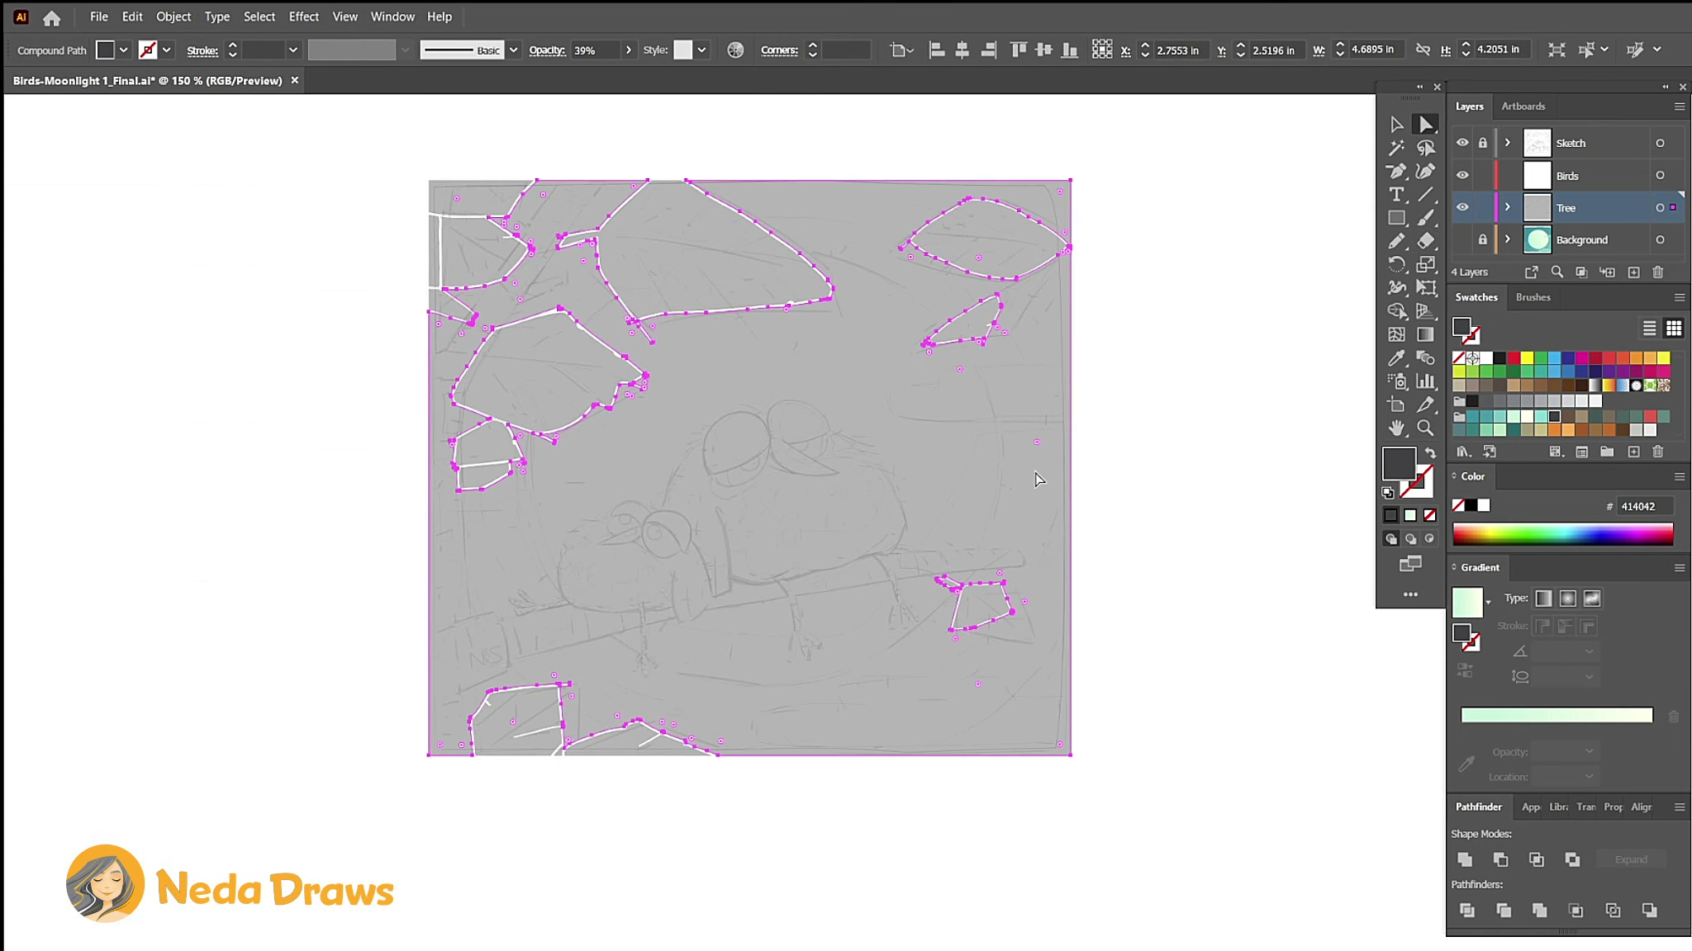
pyautogui.click(1039, 479)
pyautogui.click(1462, 240)
# Step: Hide the background and draw a brown rectangle over the artboard at 45% opacity
pyautogui.click(1462, 240)
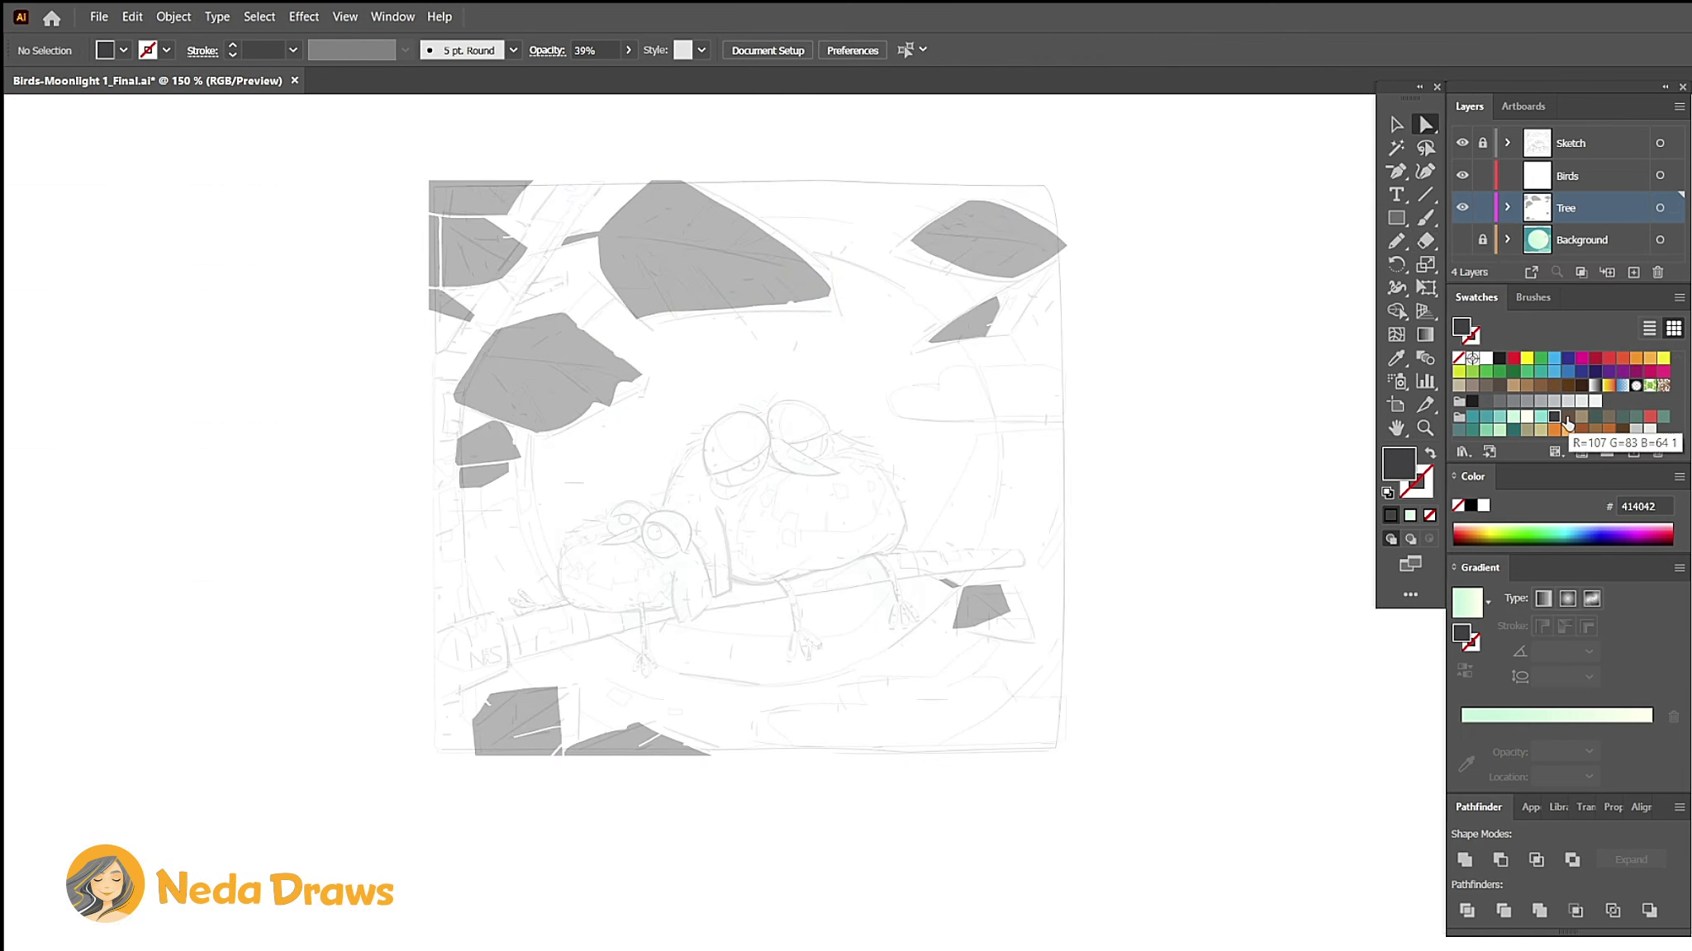
pyautogui.click(1567, 418)
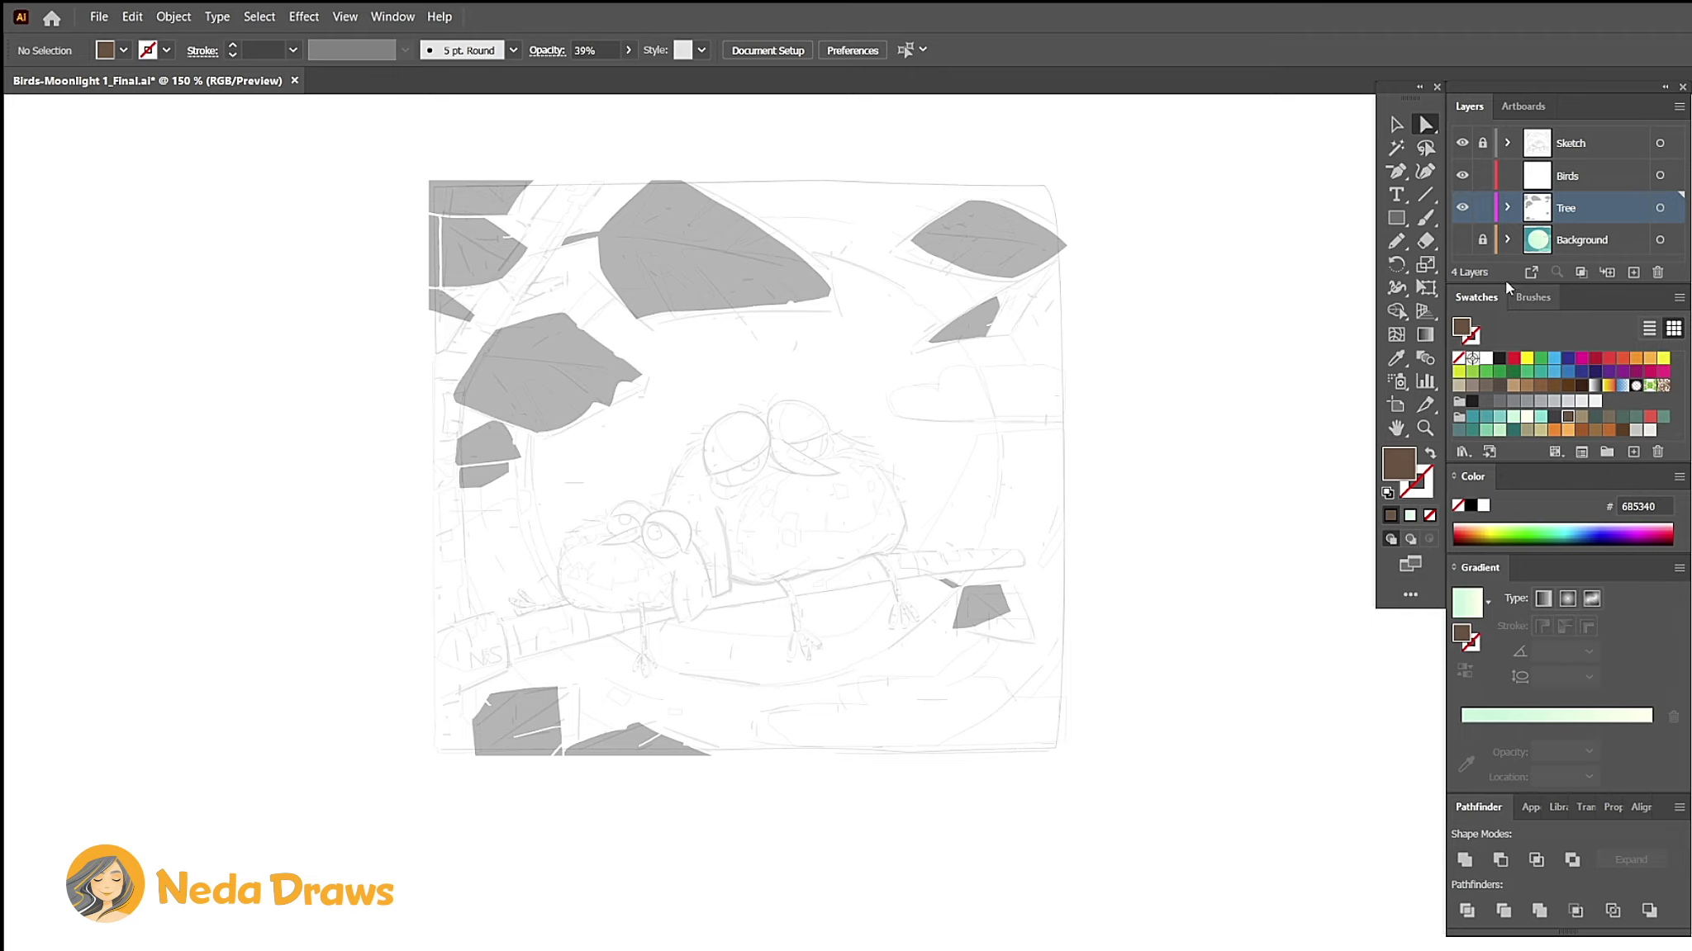
pyautogui.click(1396, 220)
pyautogui.moveTo(431, 180); pyautogui.dragTo(1033, 754)
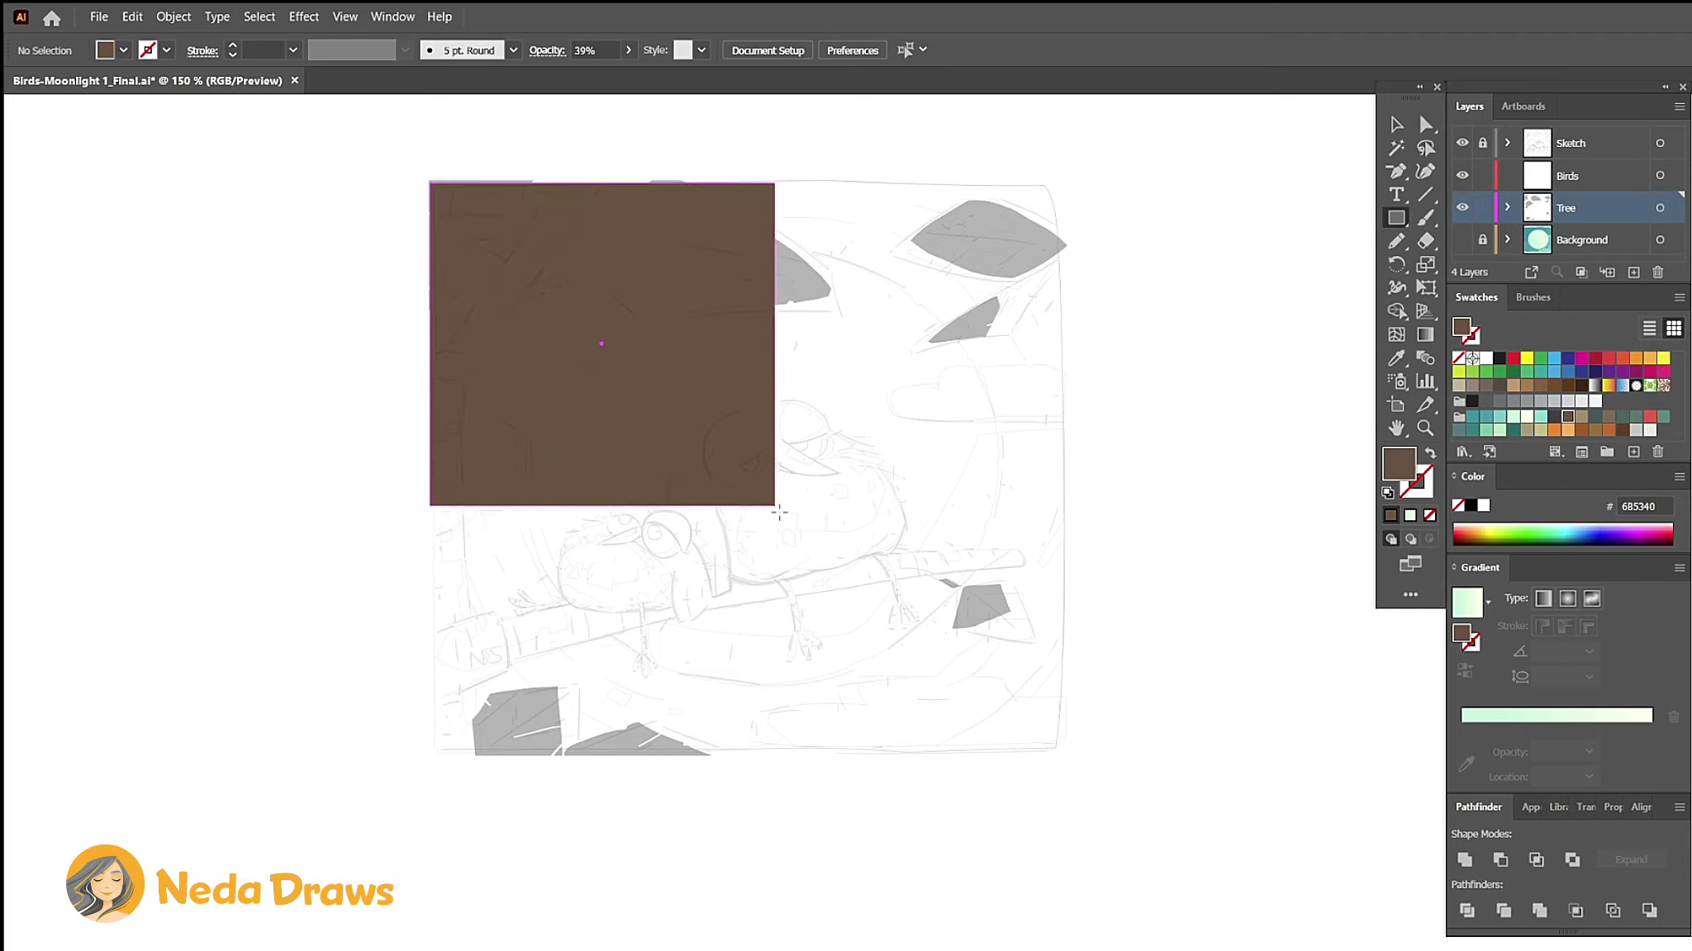
pyautogui.click(629, 50)
pyautogui.click(587, 74)
# Step: Erase the brown rectangle along the trunk's left edge and a diagonal strip beside it
pyautogui.hotkey('ctrl', '+')
pyautogui.hotkey('ctrl', '+')
pyautogui.hotkey('ctrl', '+')
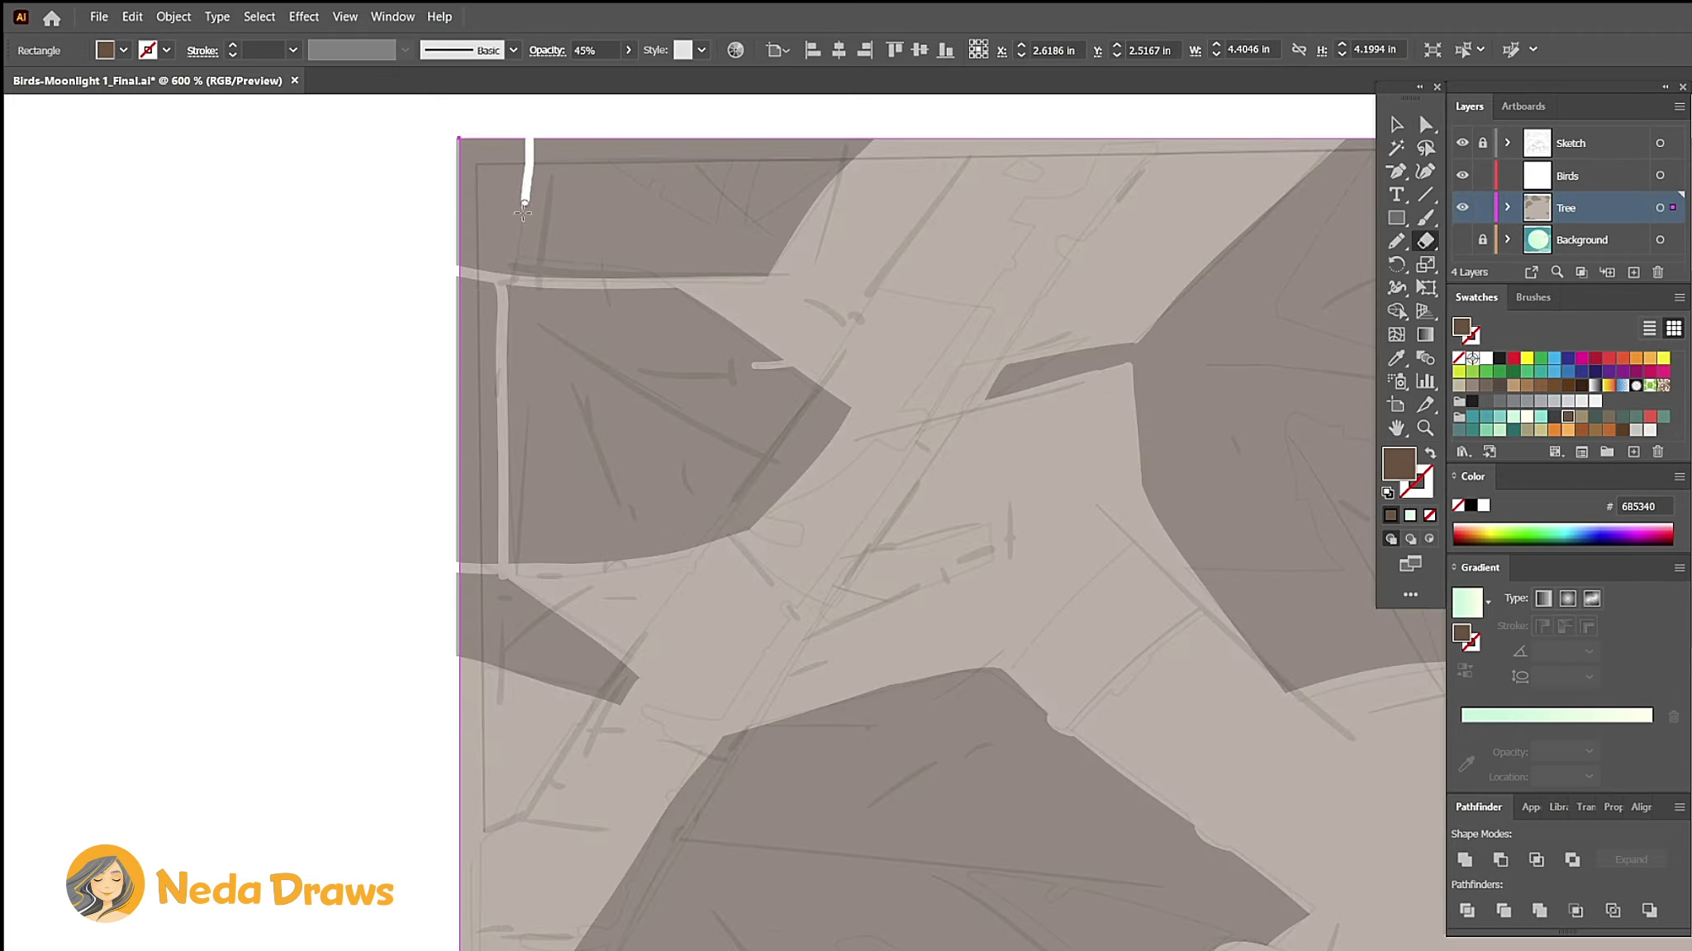
pyautogui.hotkey('shift', 'e')
pyautogui.moveTo(521, 136); pyautogui.dragTo(462, 661)
pyautogui.moveTo(764, 123); pyautogui.dragTo(413, 588)
pyautogui.moveTo(891, 124)
pyautogui.mouseDown()
pyautogui.moveTo(772, 272)
pyautogui.moveTo(768, 369)
pyautogui.mouseUp()
pyautogui.moveTo(768, 369); pyautogui.dragTo(768, 407)
pyautogui.moveTo(667, 442)
pyautogui.mouseDown()
pyautogui.moveTo(648, 451)
pyautogui.moveTo(495, 801)
pyautogui.mouseUp()
# Step: Cut the trunk outline downward and along the top edge of the branch
pyautogui.scroll(-10, 496, 801)
pyautogui.moveTo(558, 98)
pyautogui.mouseDown()
pyautogui.moveTo(564, 541)
pyautogui.moveTo(582, 632)
pyautogui.mouseUp()
pyautogui.moveTo(582, 632); pyautogui.dragTo(887, 579)
pyautogui.scroll(-5, 886, 579)
pyautogui.moveTo(609, 341)
pyautogui.mouseDown()
pyautogui.moveTo(516, 409)
pyautogui.moveTo(529, 593)
pyautogui.mouseUp()
pyautogui.moveTo(609, 341); pyautogui.dragTo(1158, 201)
pyautogui.hotkey('ctrl', '-')
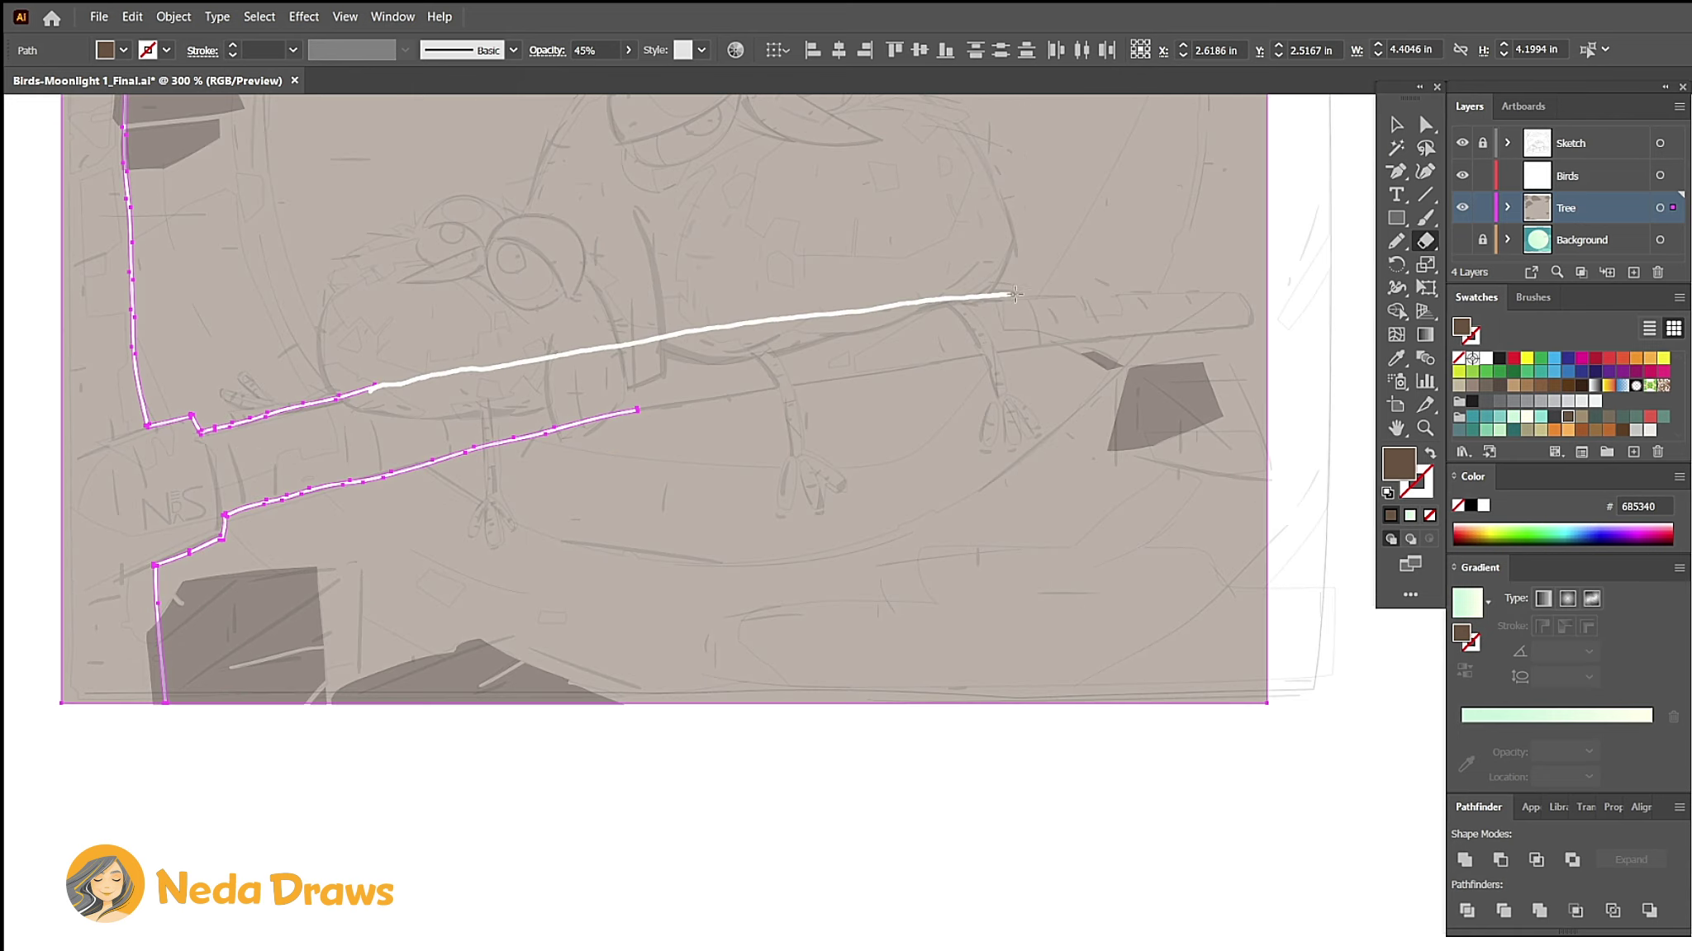
pyautogui.moveTo(376, 386)
pyautogui.mouseDown()
pyautogui.moveTo(1099, 293)
pyautogui.moveTo(1248, 293)
pyautogui.moveTo(642, 408)
pyautogui.moveTo(223, 516)
pyautogui.mouseUp()
pyautogui.hotkey('ctrl', '-')
# Step: Cut notches and a twig shape across the top-right leaf and the big leaf's top
pyautogui.scroll(3, 1059, 148)
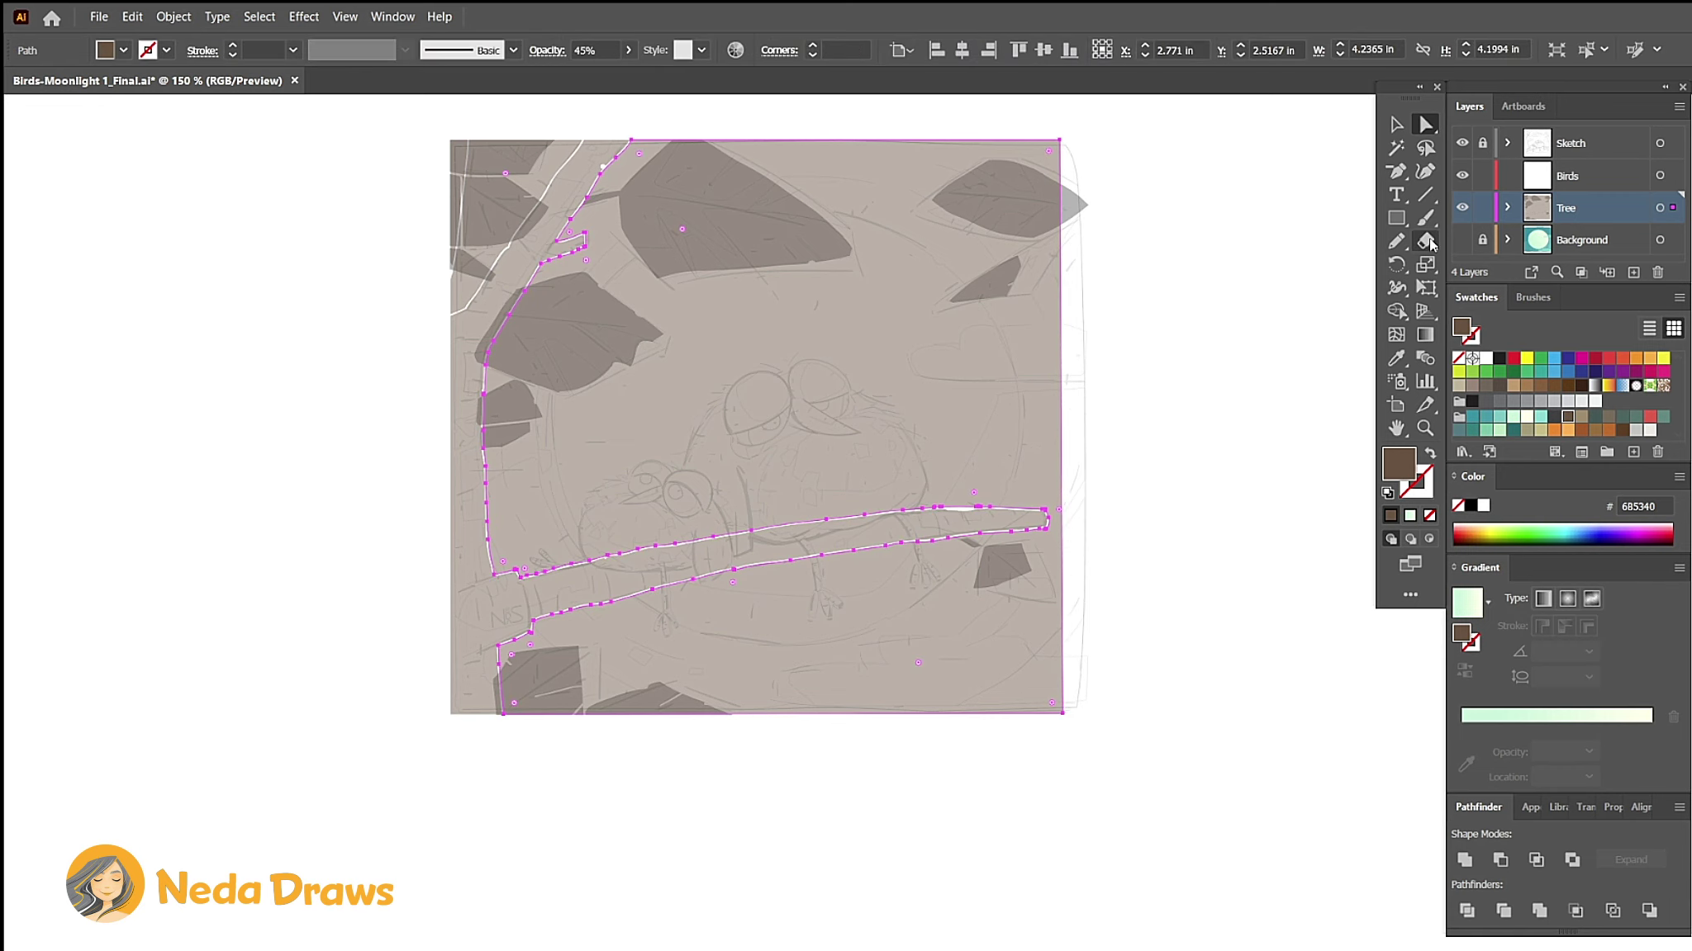
pyautogui.moveTo(677, 371); pyautogui.dragTo(837, 327)
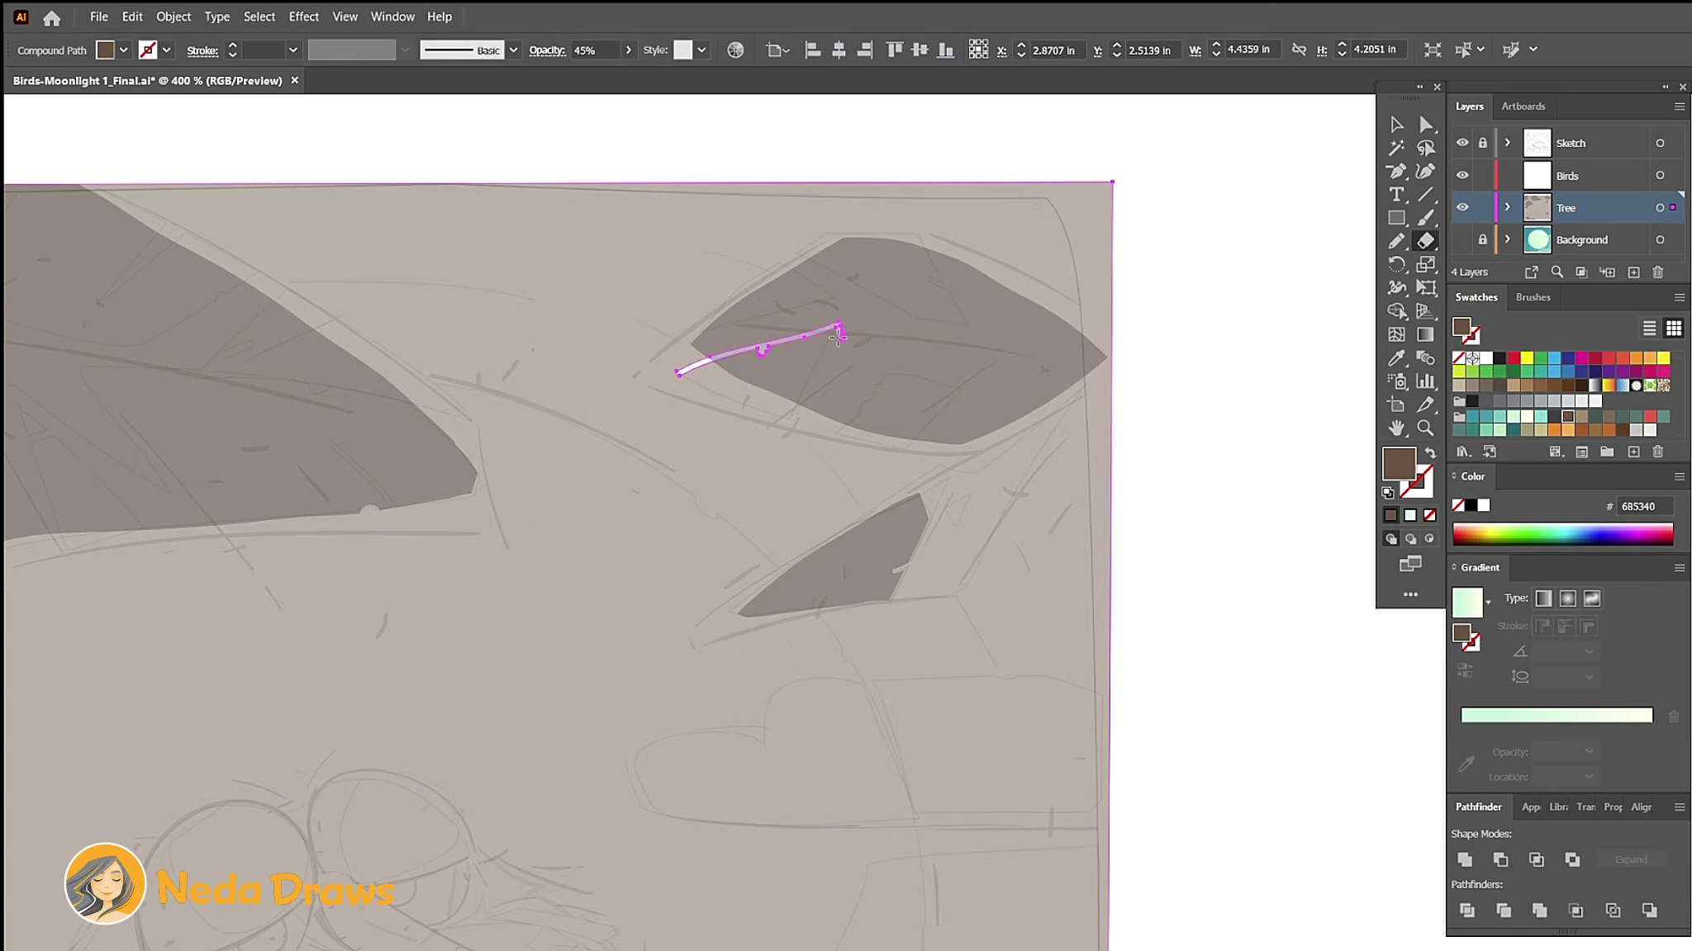
pyautogui.moveTo(764, 415); pyautogui.dragTo(791, 419)
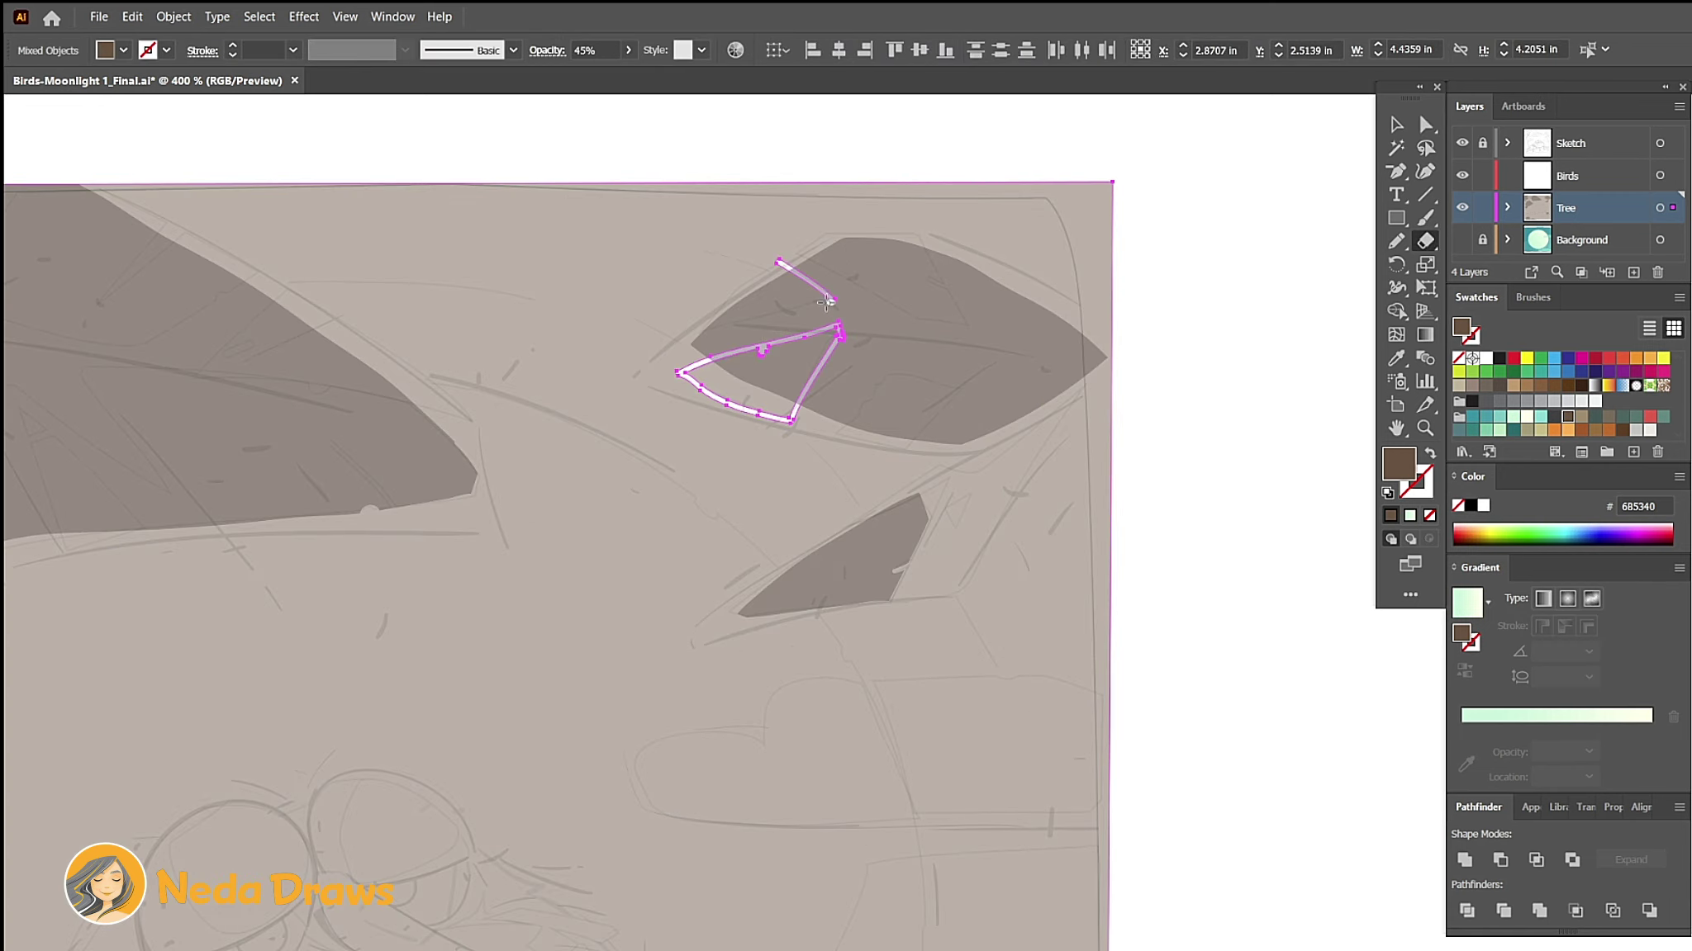
pyautogui.moveTo(826, 303); pyautogui.dragTo(698, 335)
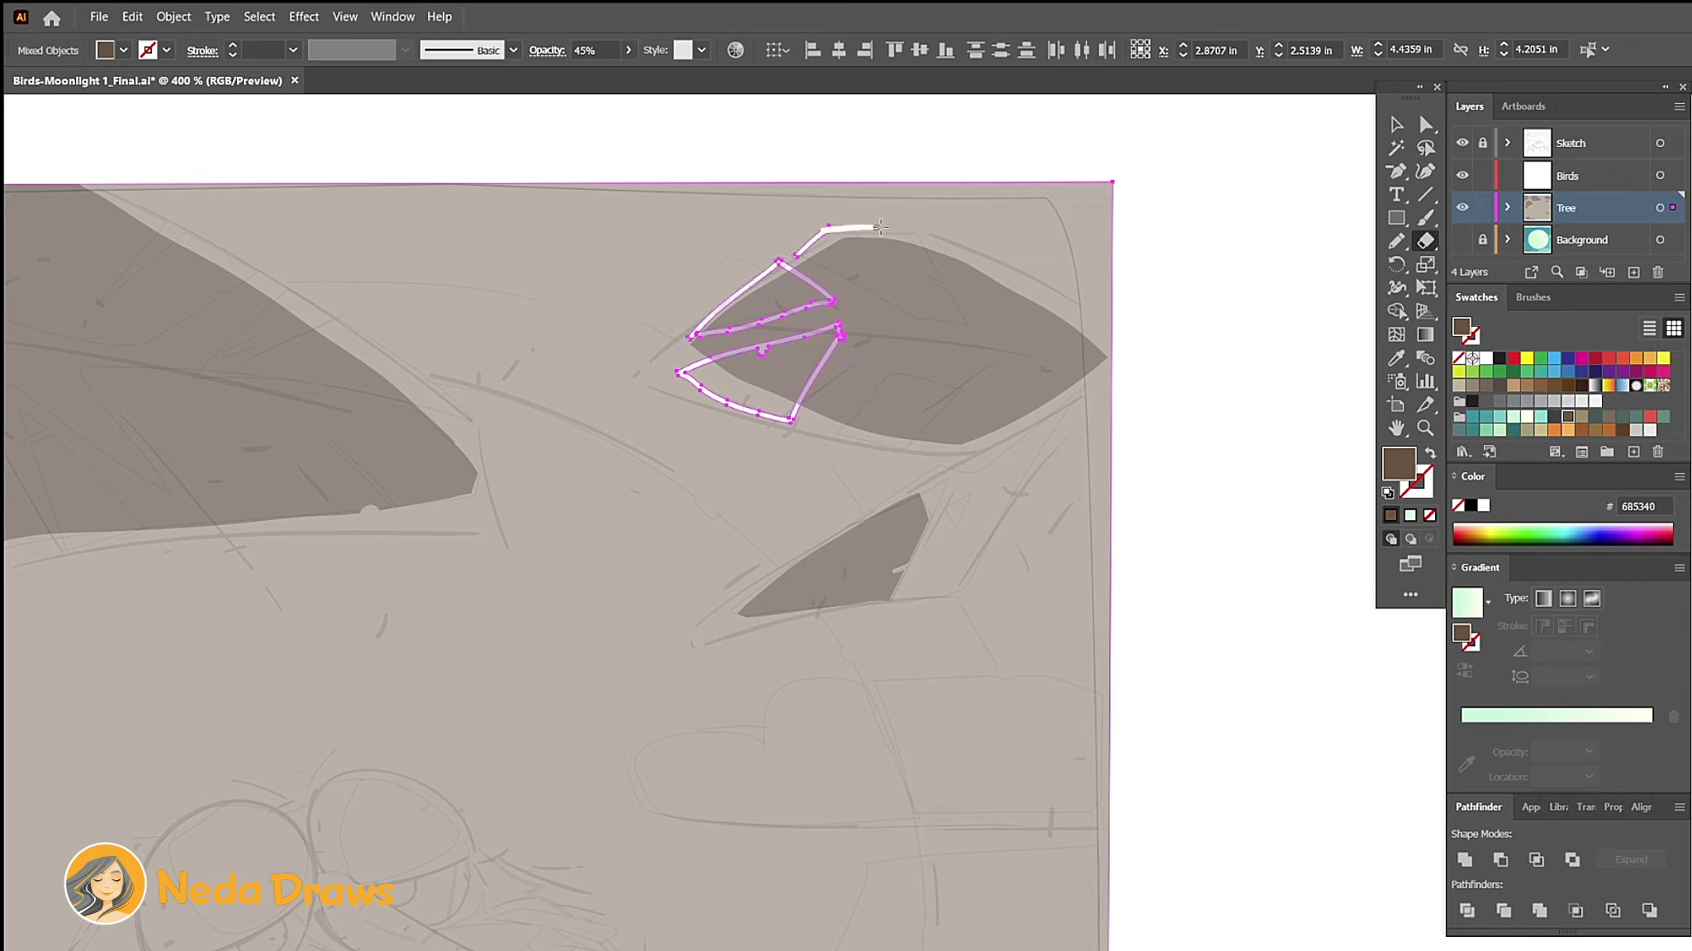
pyautogui.moveTo(921, 231); pyautogui.dragTo(977, 325)
pyautogui.moveTo(797, 255); pyautogui.dragTo(914, 327)
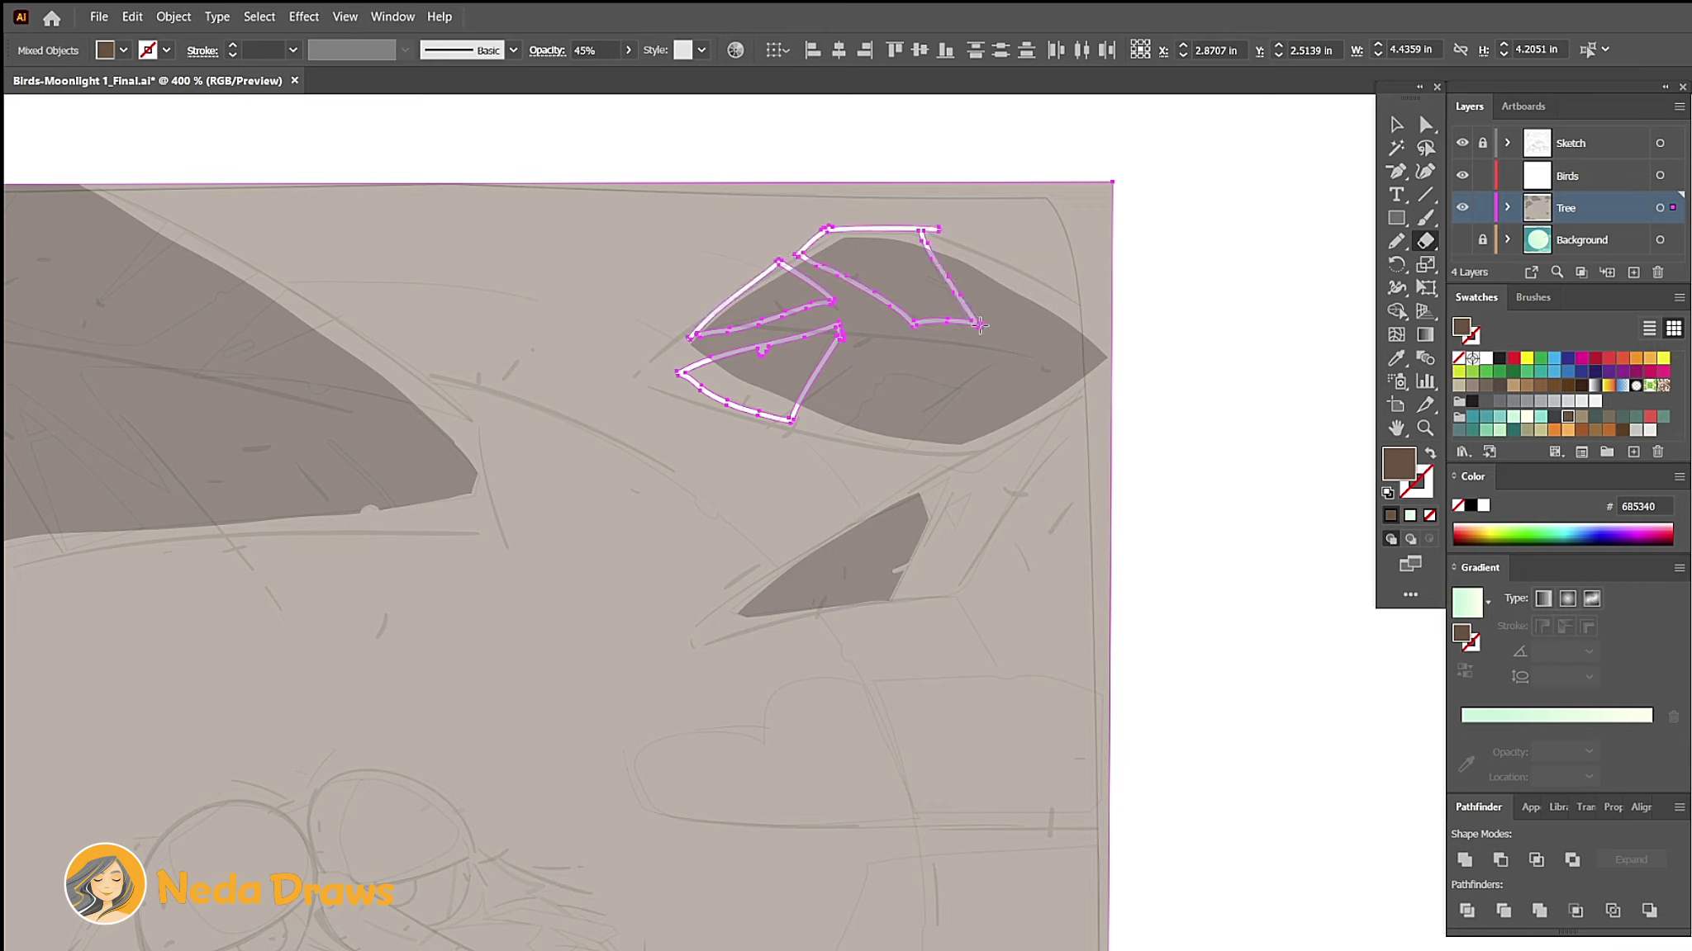
pyautogui.moveTo(1092, 382); pyautogui.dragTo(950, 596)
pyautogui.moveTo(1092, 381)
pyautogui.mouseDown()
pyautogui.moveTo(844, 531)
pyautogui.moveTo(891, 604)
pyautogui.mouseUp()
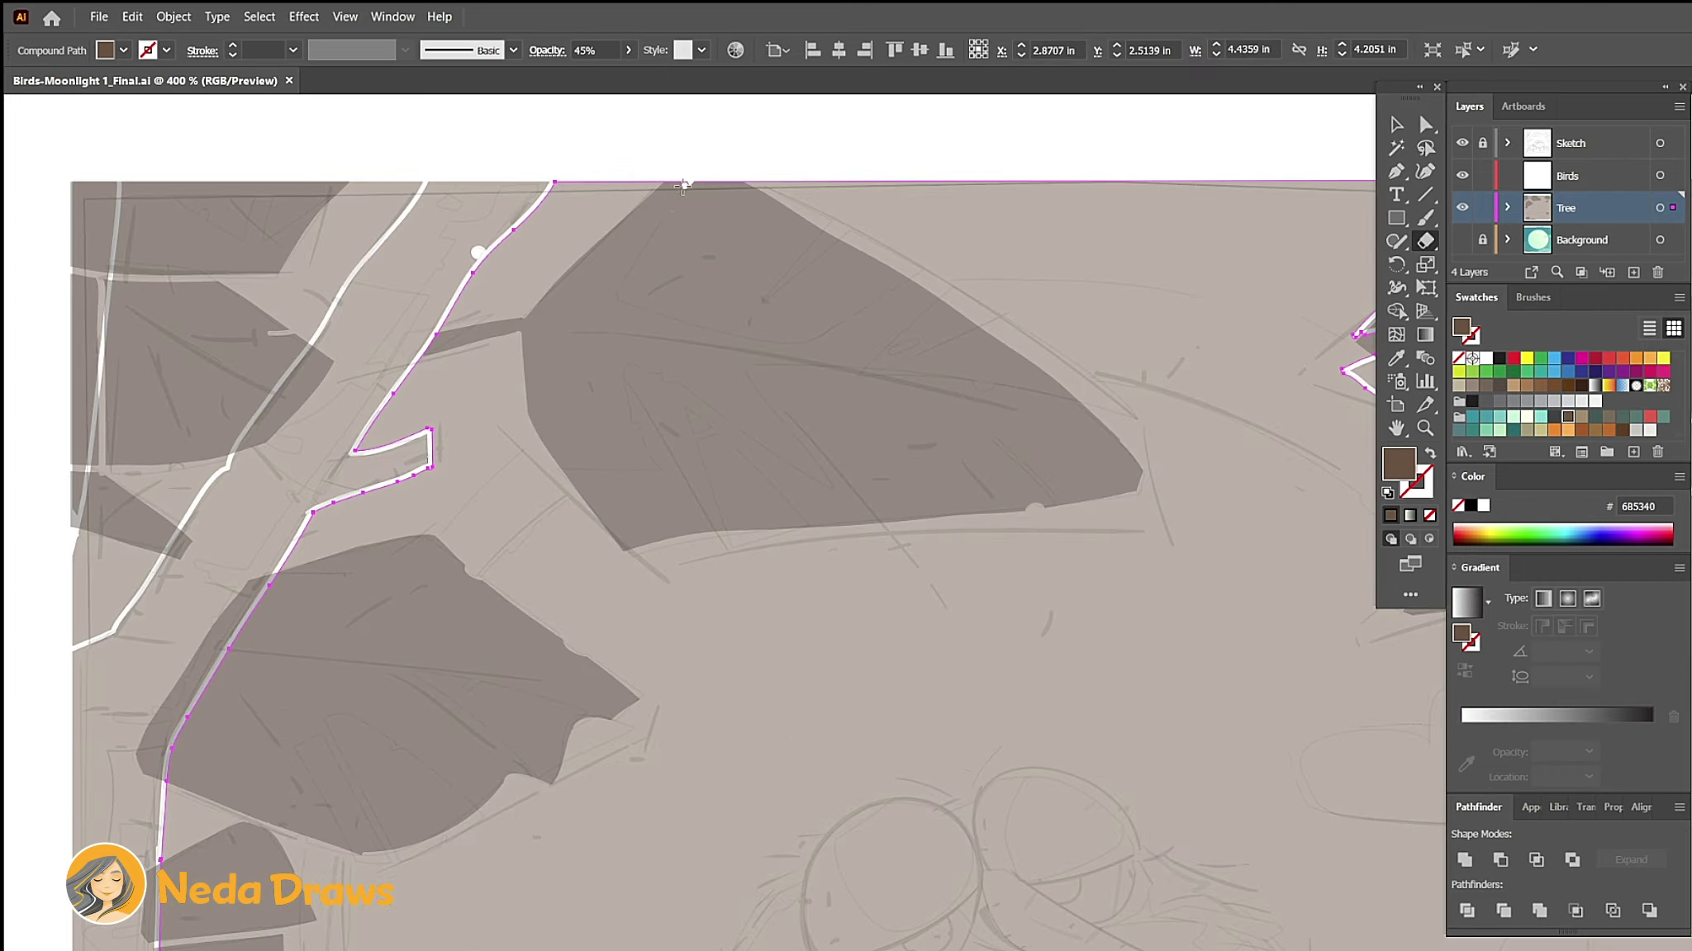
pyautogui.moveTo(619, 294)
pyautogui.mouseDown()
pyautogui.moveTo(958, 245)
pyautogui.moveTo(756, 180)
pyautogui.mouseUp()
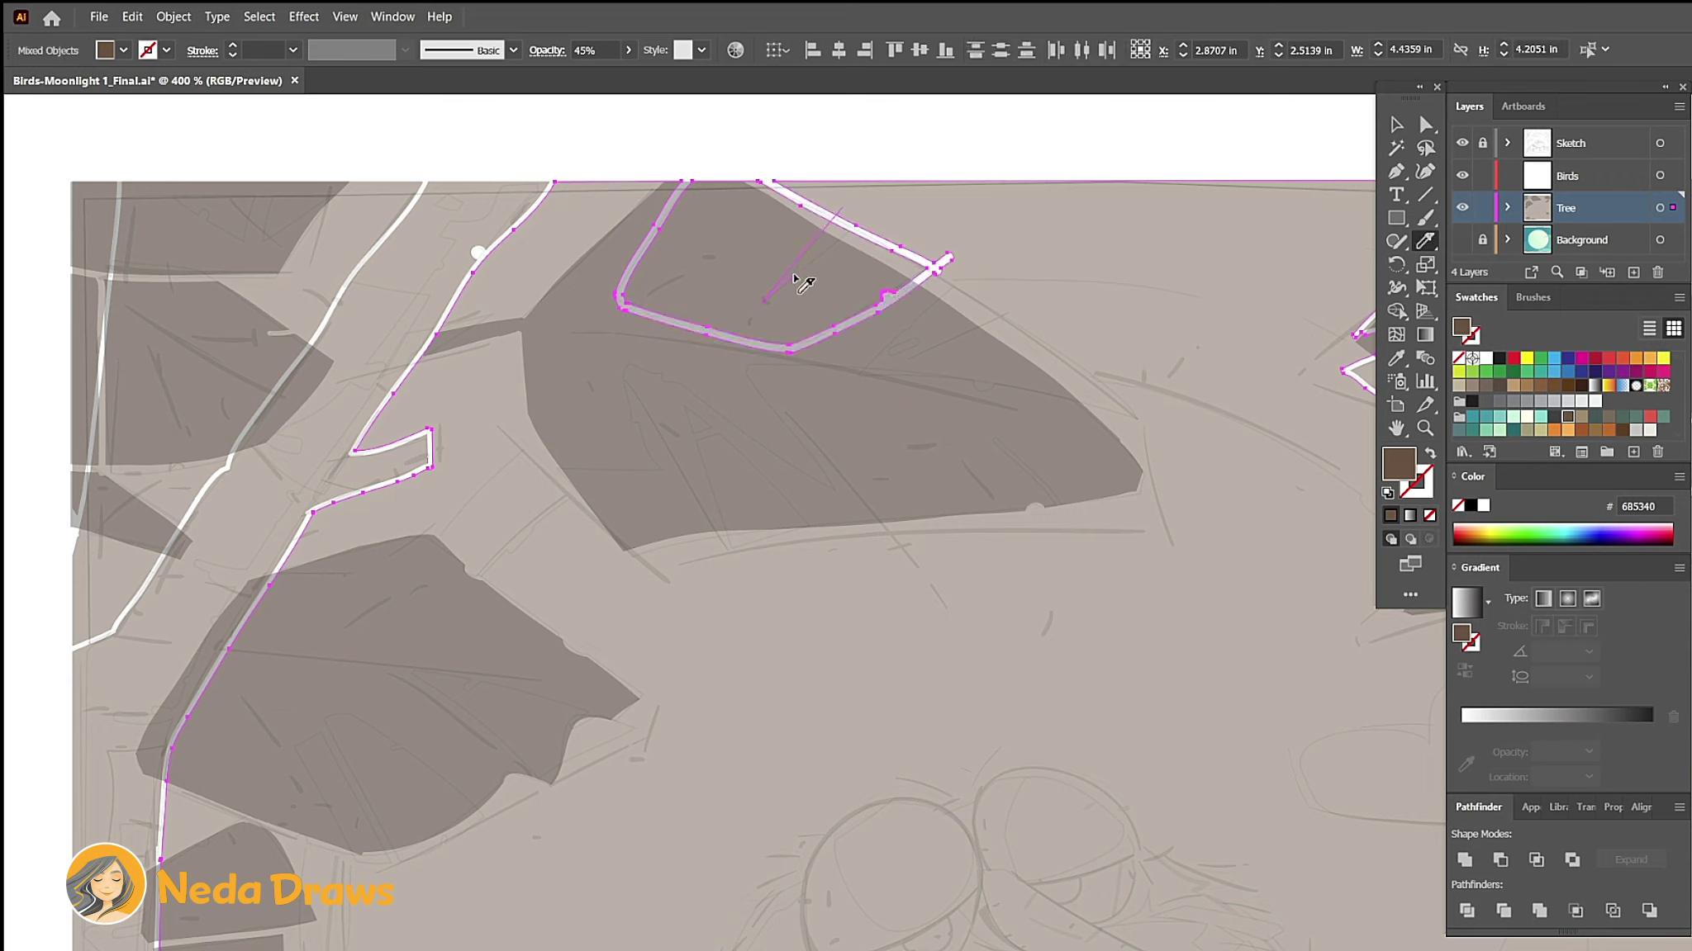
# Step: Undo the last cut and carve the leaf shading into narrow diagonal and triangular wedges
pyautogui.hotkey('ctrl', 'z')
pyautogui.hotkey('ctrl', 'z')
pyautogui.hotkey('ctrl', 'z')
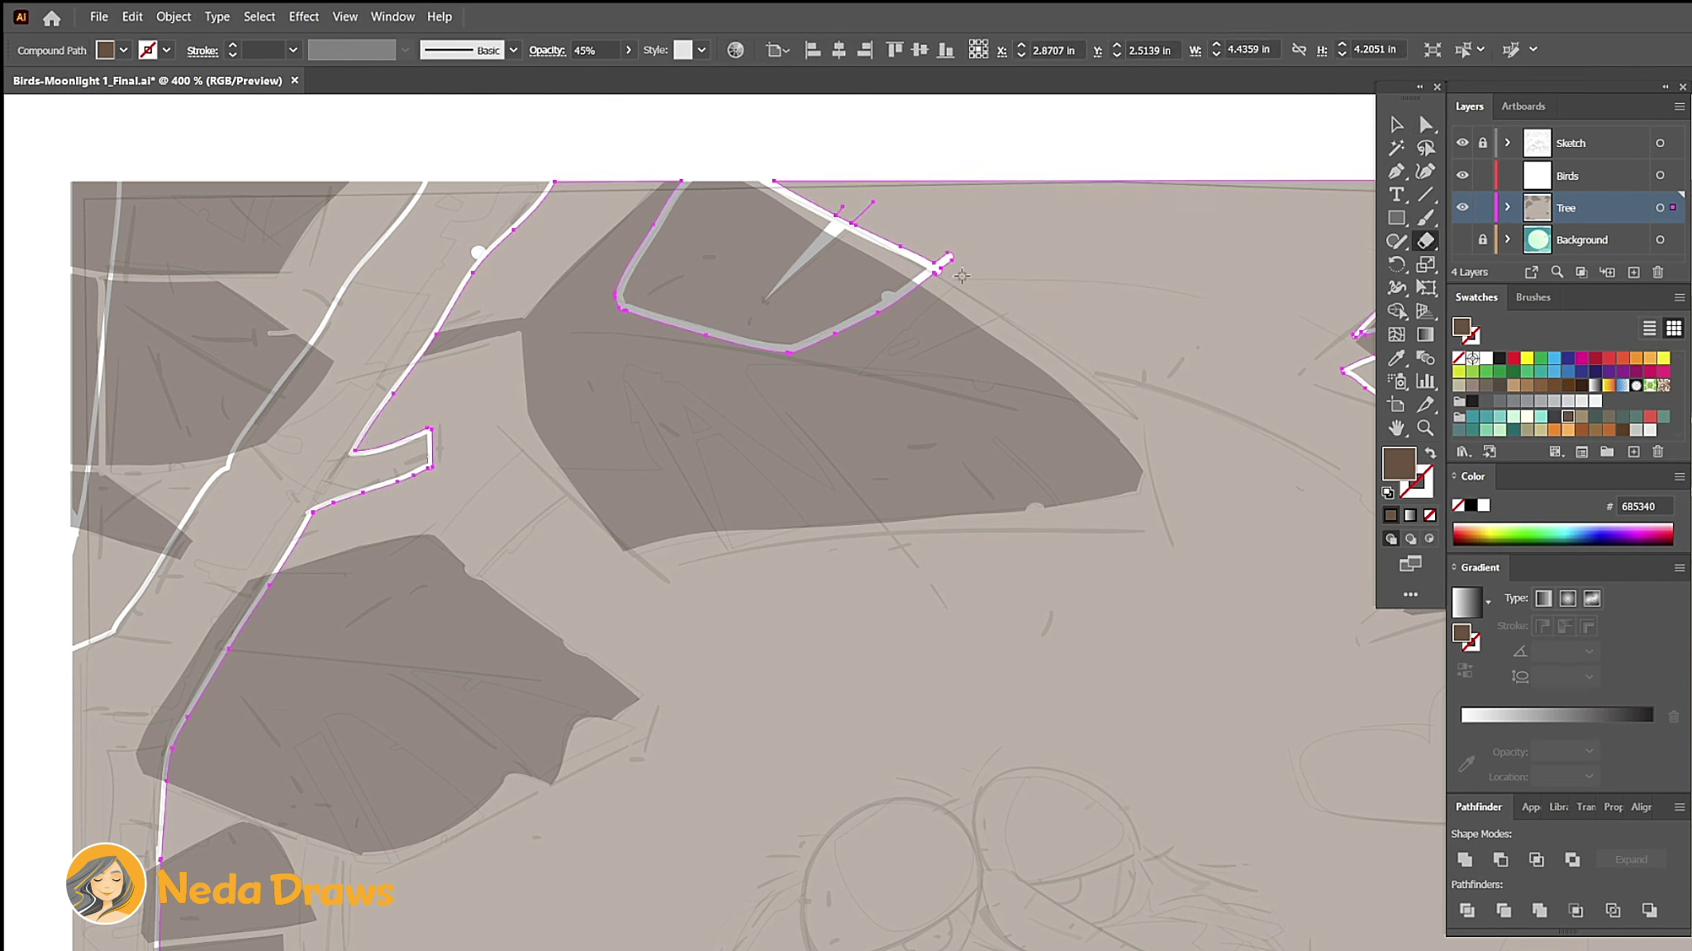
pyautogui.moveTo(865, 361); pyautogui.dragTo(863, 363)
pyautogui.moveTo(958, 280); pyautogui.dragTo(1156, 438)
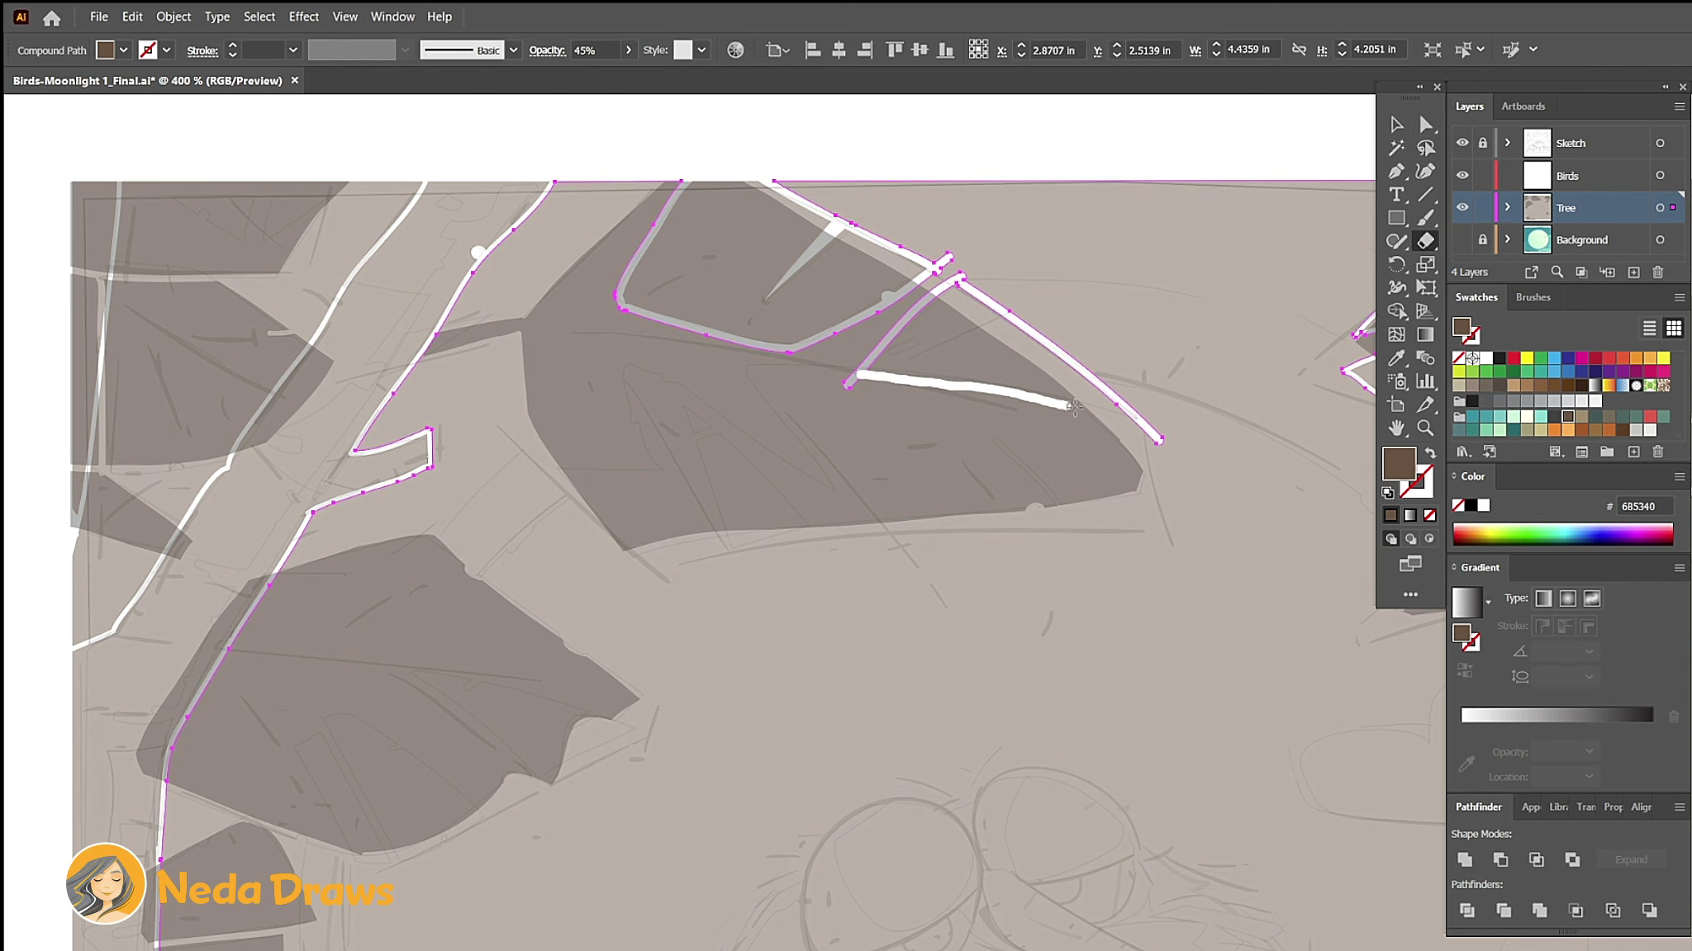
pyautogui.moveTo(859, 375); pyautogui.dragTo(1140, 425)
pyautogui.moveTo(676, 401)
pyautogui.mouseDown()
pyautogui.moveTo(805, 522)
pyautogui.moveTo(966, 215)
pyautogui.mouseUp()
pyautogui.moveTo(643, 347)
pyautogui.mouseDown()
pyautogui.moveTo(767, 467)
pyautogui.moveTo(822, 384)
pyautogui.moveTo(880, 408)
pyautogui.moveTo(764, 464)
pyautogui.mouseUp()
pyautogui.moveTo(560, 405)
pyautogui.mouseDown()
pyautogui.moveTo(634, 553)
pyautogui.moveTo(594, 551)
pyautogui.mouseUp()
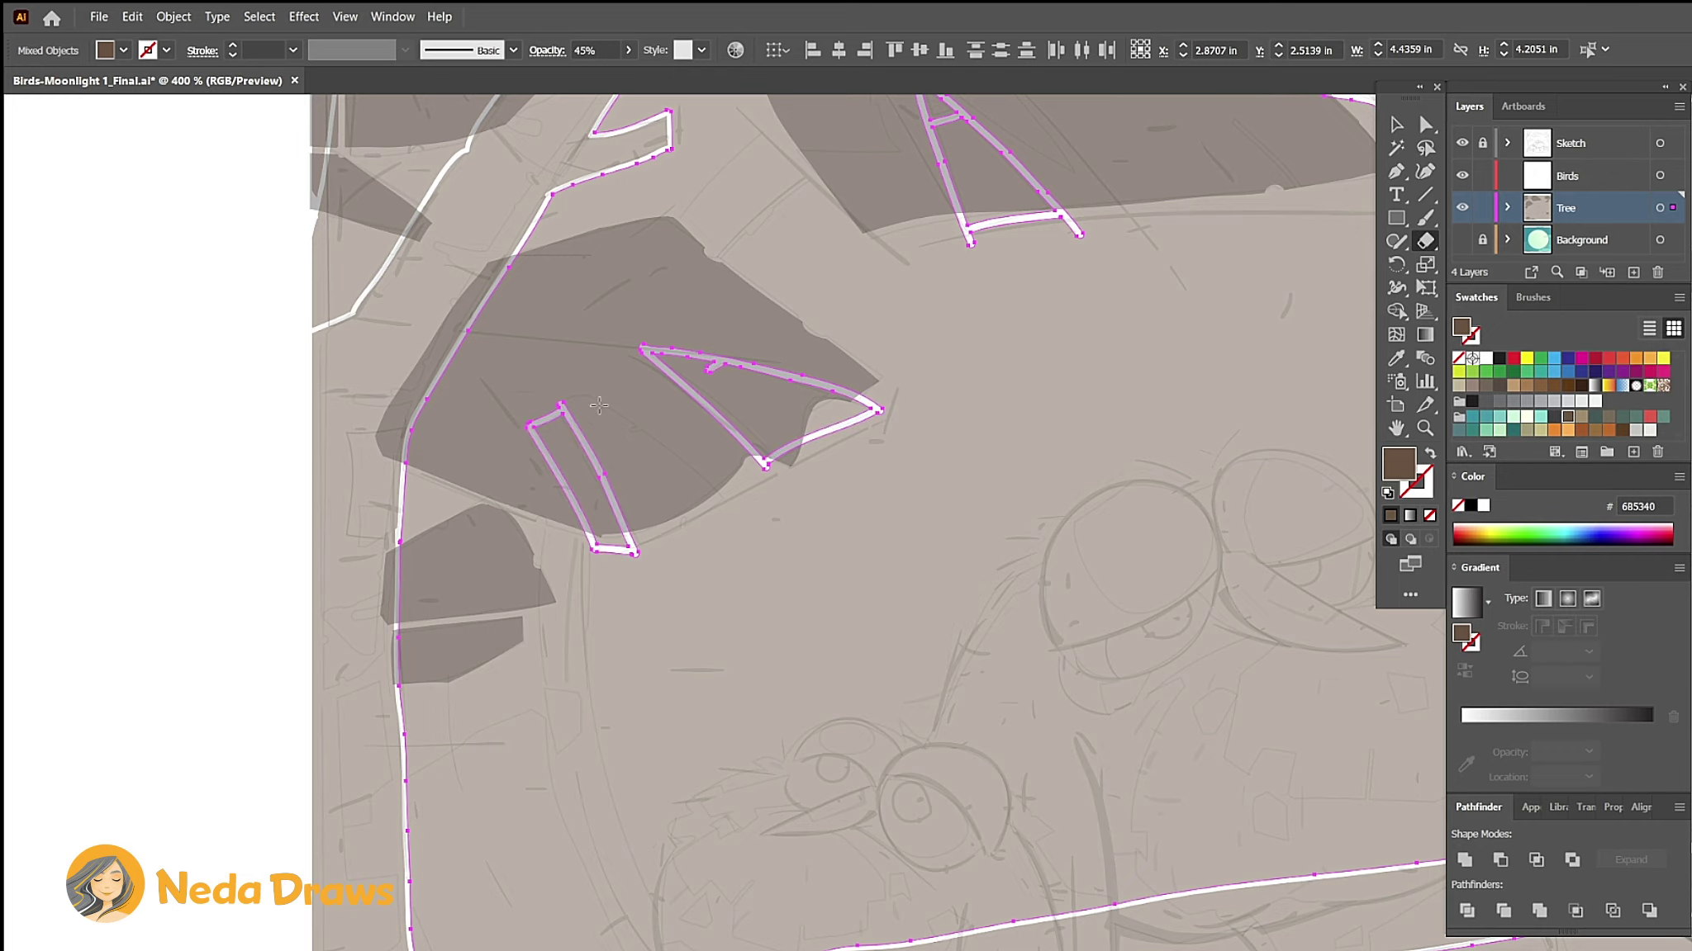
pyautogui.moveTo(590, 388); pyautogui.dragTo(644, 430)
# Step: Fit the artboard, select and deselect all, and toggle the Background layer to check
pyautogui.hotkey('ctrl', '0')
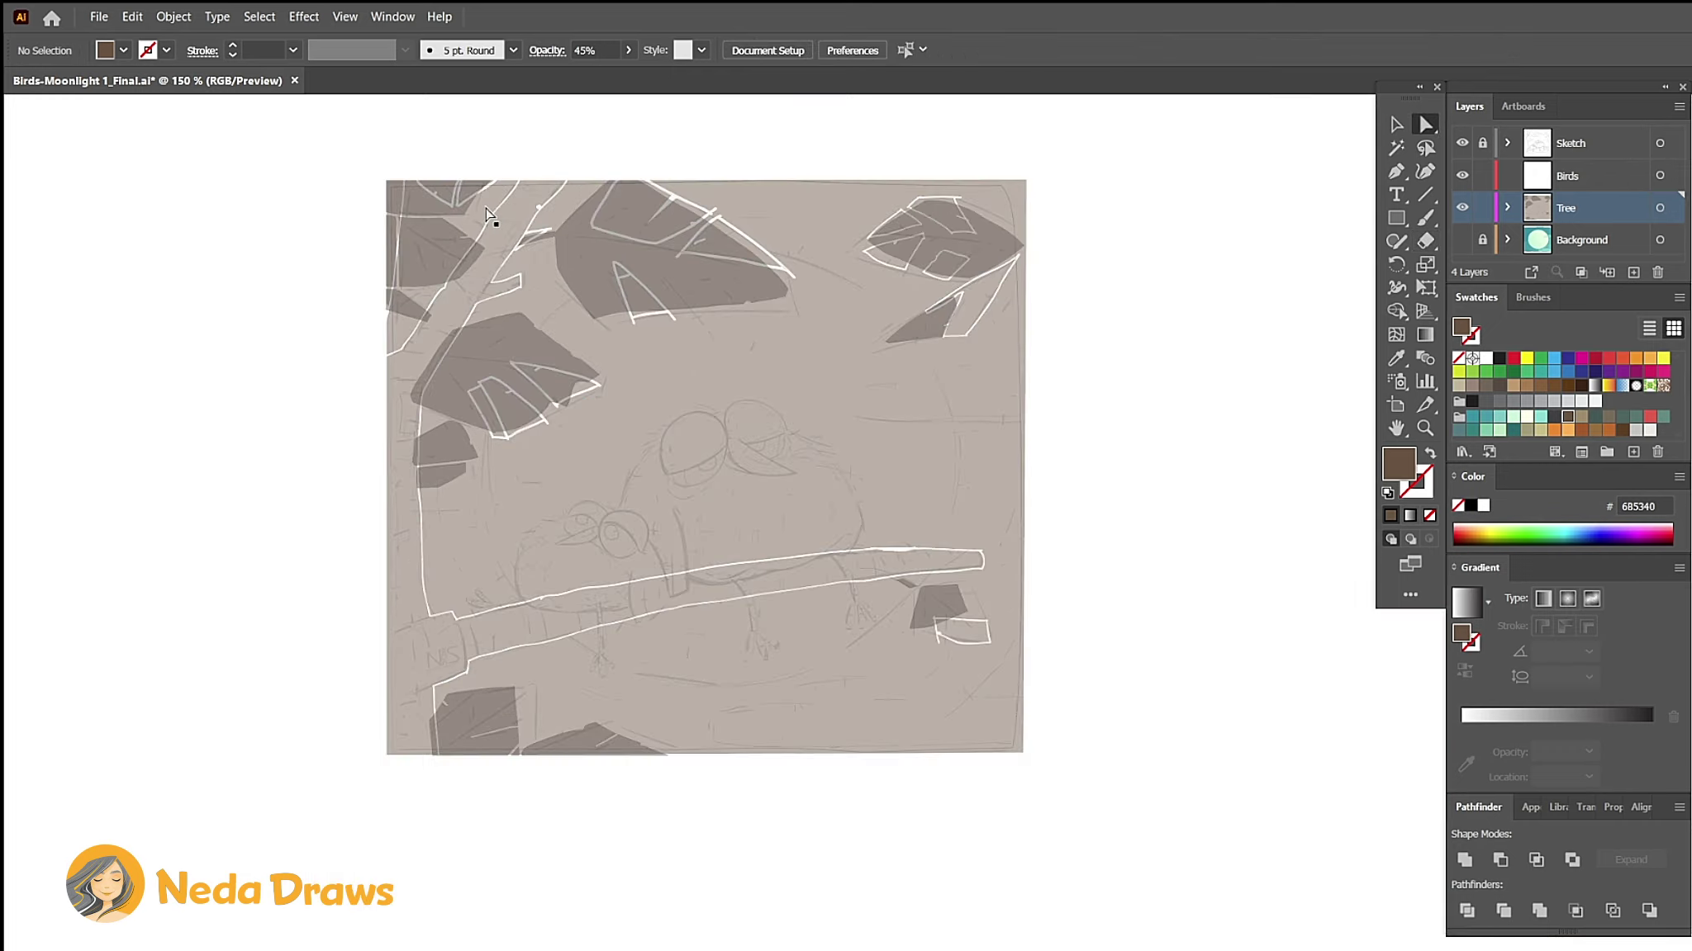
pyautogui.press('v')
pyautogui.hotkey('ctrl', 'a')
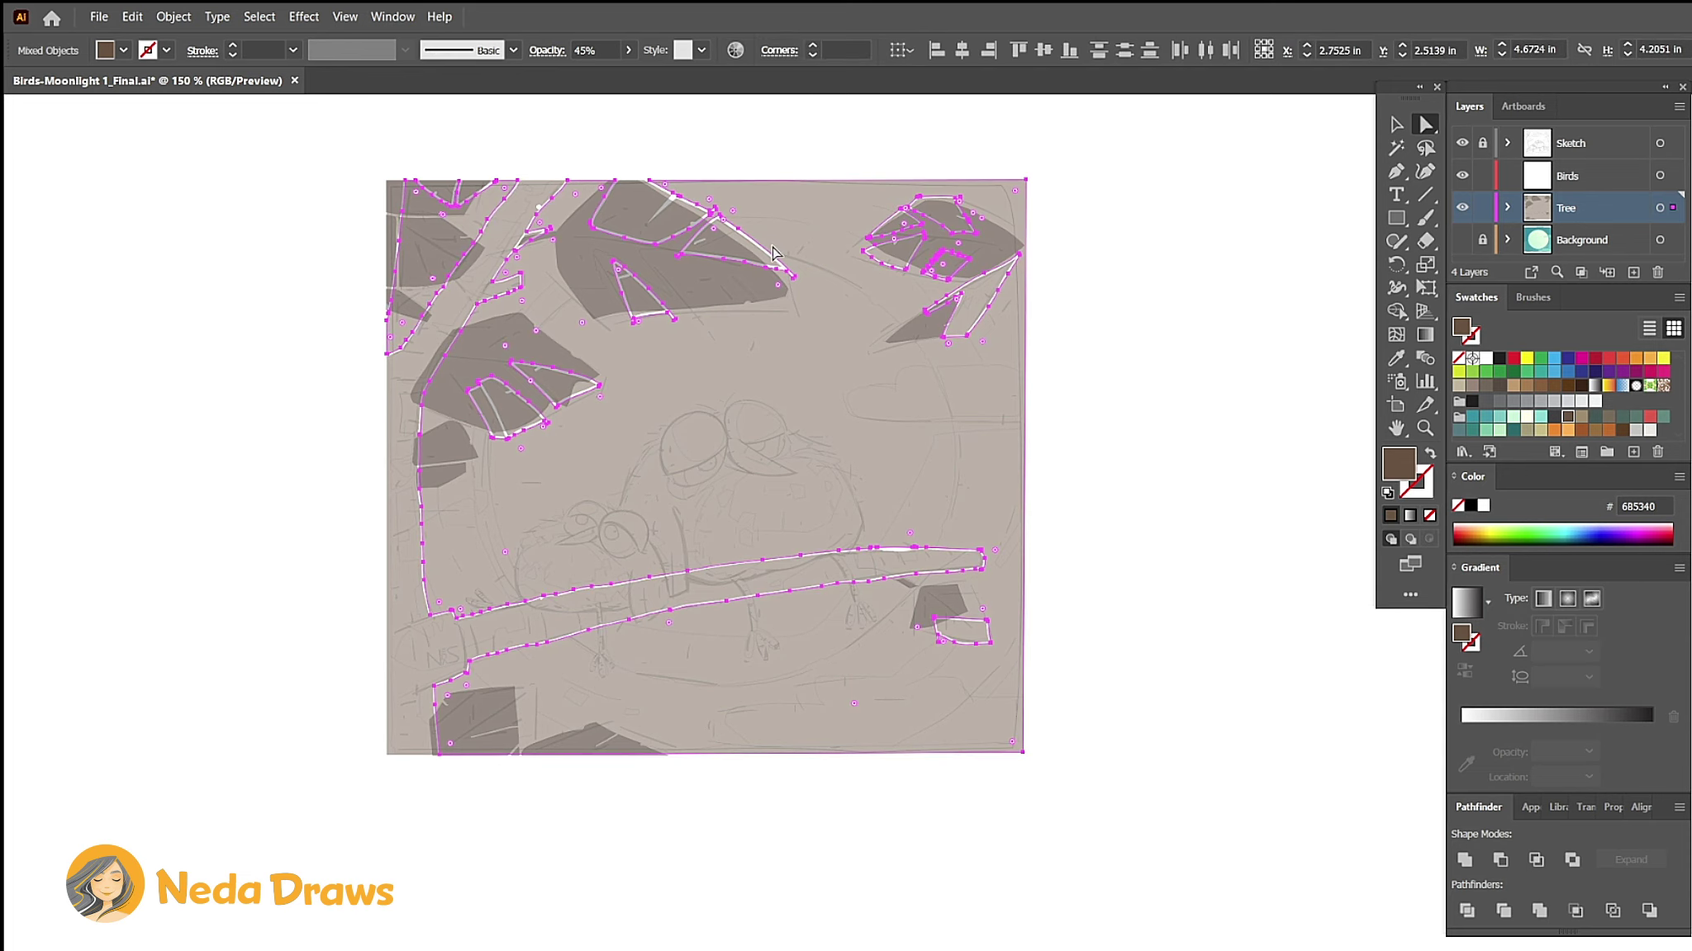
pyautogui.hotkey('ctrl', 'shift', 'a')
pyautogui.click(1462, 240)
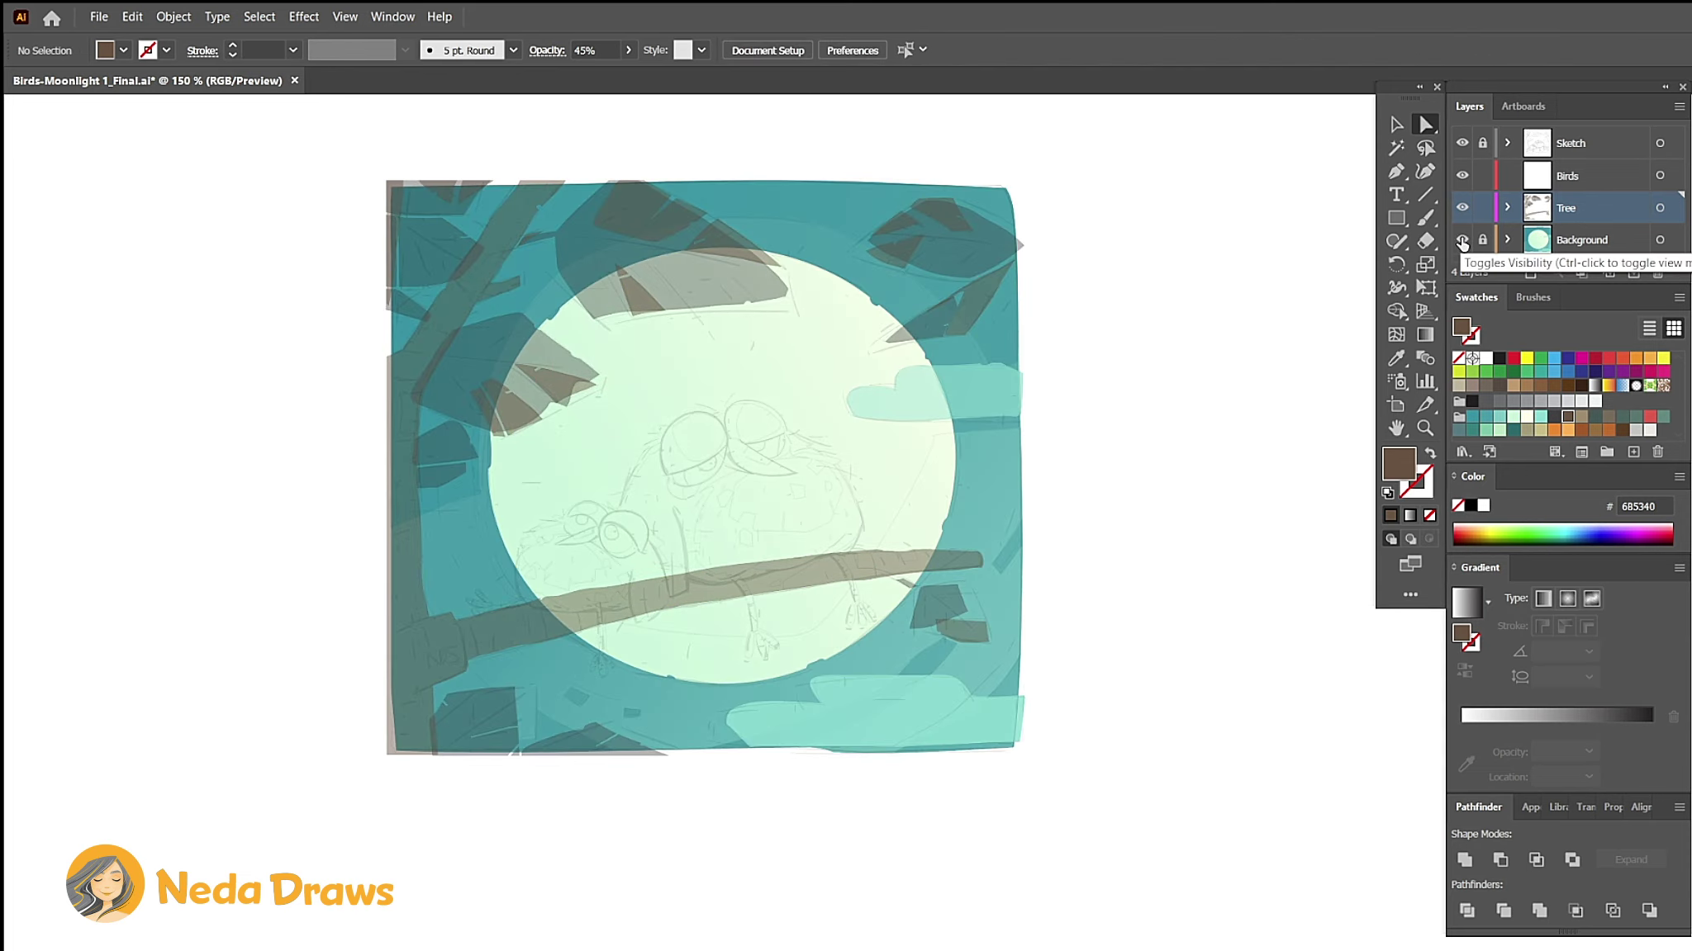
pyautogui.click(1462, 239)
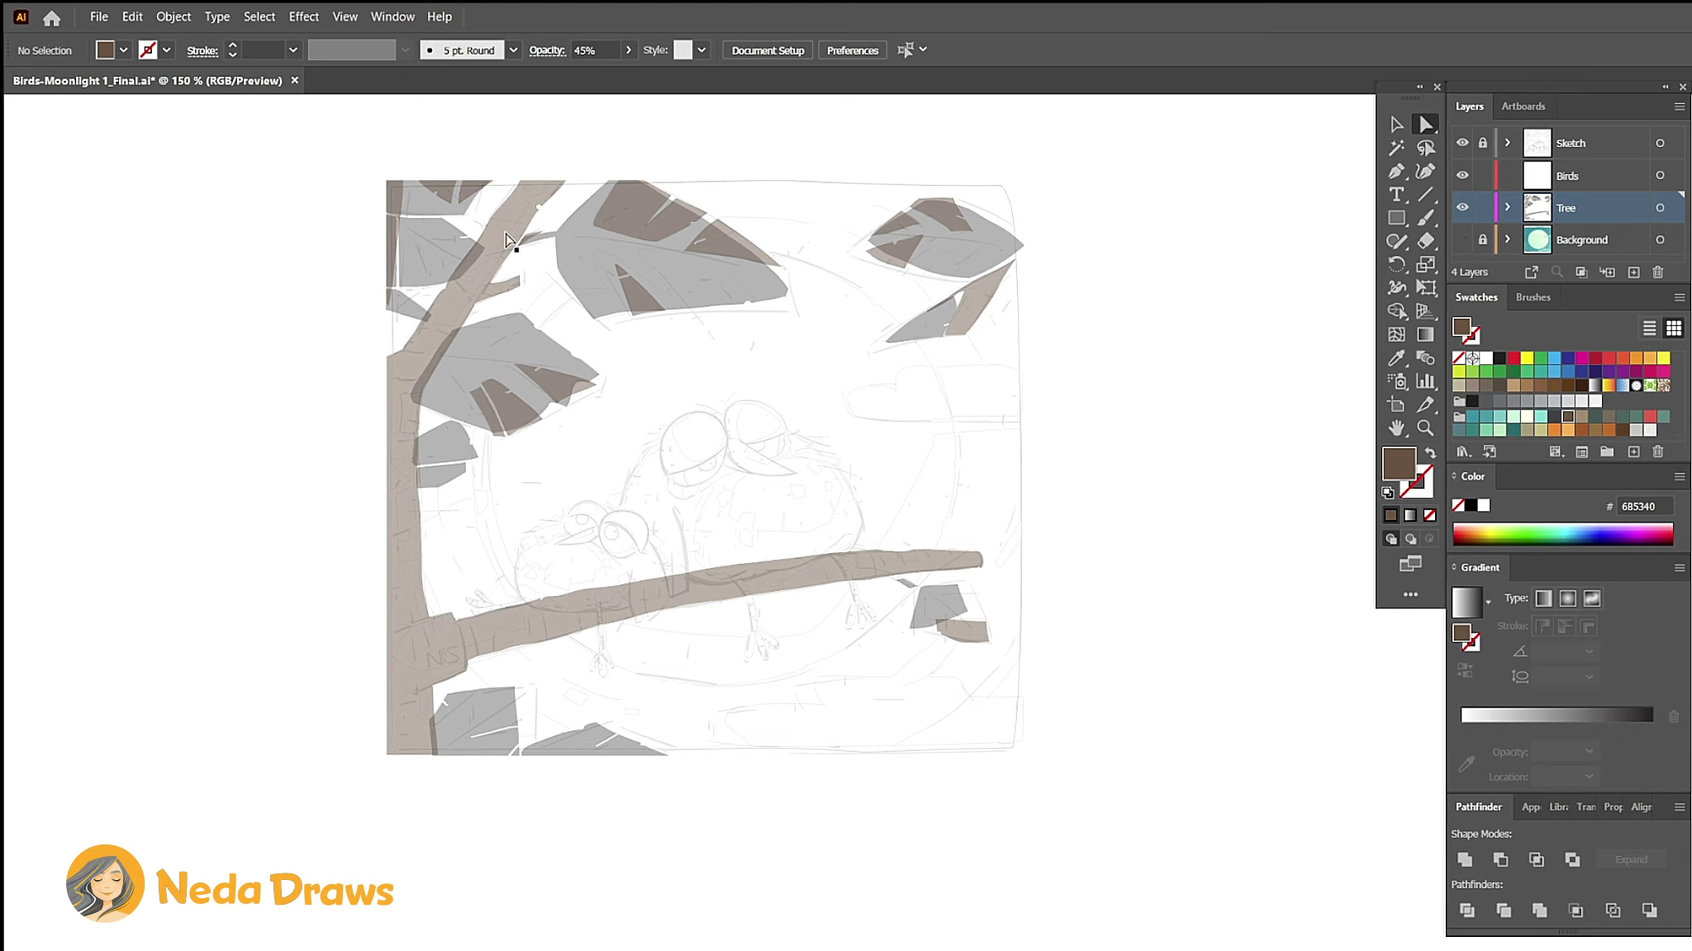
# Step: Copy the trunk and branch shape and Paste in Front to create a shading copy
pyautogui.click(508, 241)
pyautogui.click(135, 18)
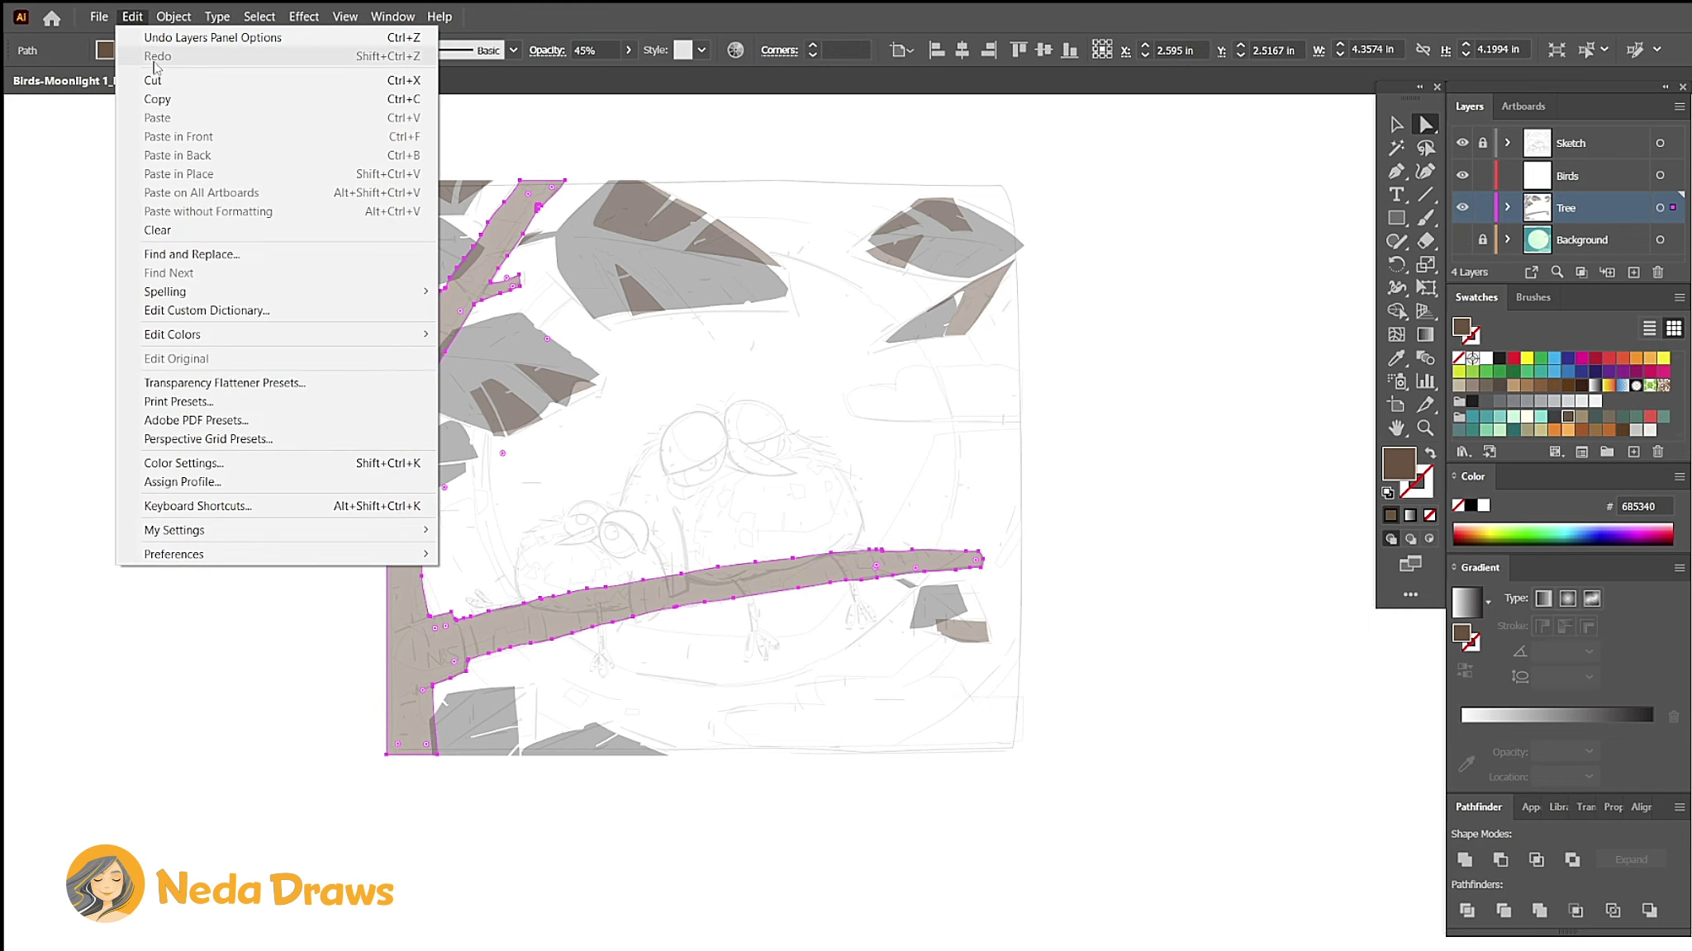
pyautogui.click(153, 101)
pyautogui.click(135, 19)
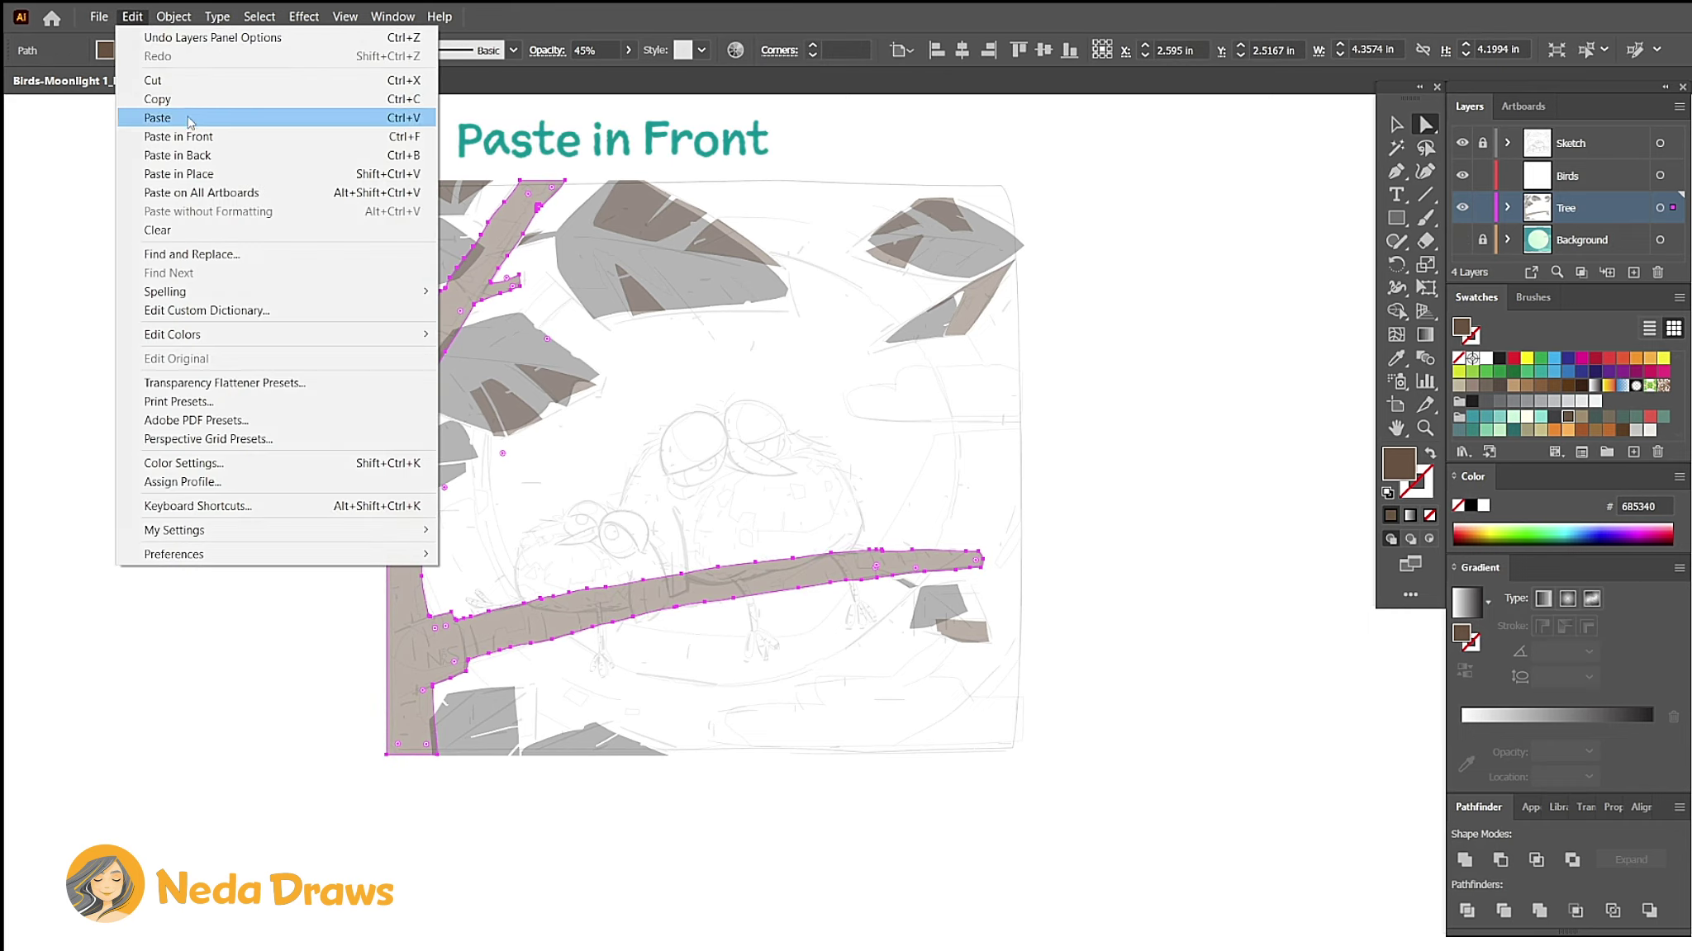
pyautogui.click(182, 138)
# Step: Erase strips down the trunk copy to leave darker shading
pyautogui.hotkey('shift', 'e')
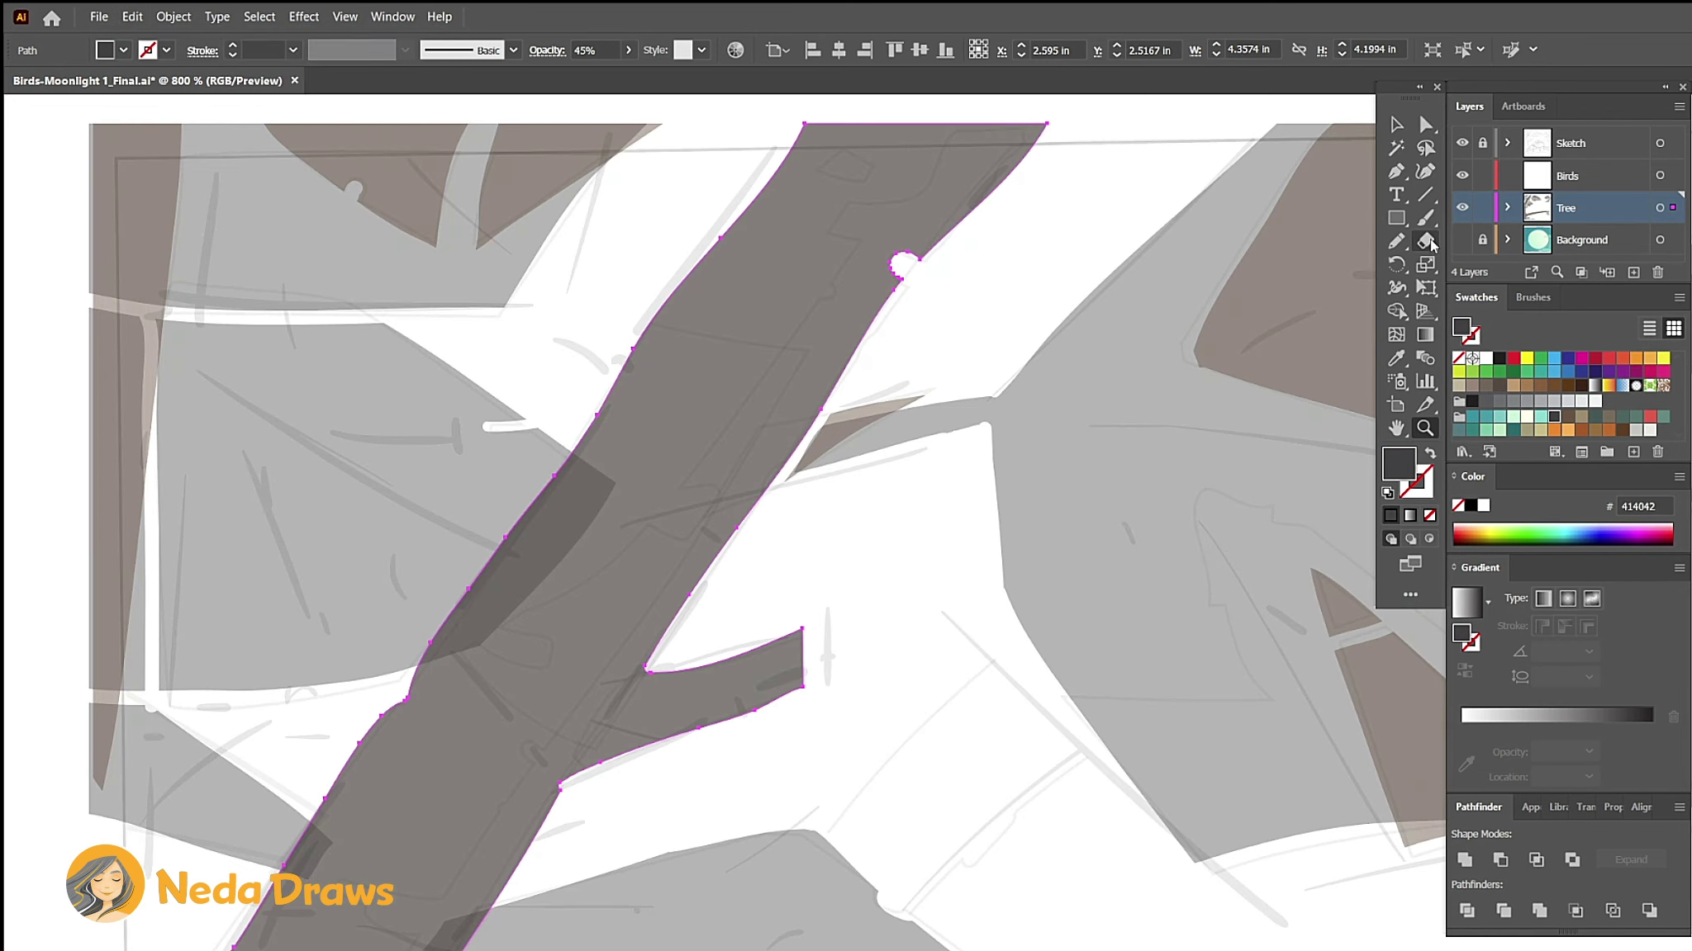
pyautogui.moveTo(958, 124)
pyautogui.mouseDown()
pyautogui.moveTo(541, 669)
pyautogui.moveTo(468, 659)
pyautogui.moveTo(668, 196)
pyautogui.moveTo(545, 423)
pyautogui.moveTo(492, 718)
pyautogui.moveTo(580, 190)
pyautogui.mouseUp()
pyautogui.moveTo(475, 198)
pyautogui.mouseDown()
pyautogui.moveTo(582, 213)
pyautogui.moveTo(529, 717)
pyautogui.moveTo(446, 766)
pyautogui.moveTo(430, 399)
pyautogui.moveTo(508, 467)
pyautogui.mouseUp()
pyautogui.moveTo(529, 454)
pyautogui.mouseDown()
pyautogui.moveTo(522, 405)
pyautogui.moveTo(567, 368)
pyautogui.mouseUp()
# Step: Select the darker copy and erase where the branch meets the trunk and across the branch
pyautogui.hotkey('ctrl', '0')
pyautogui.press('a')
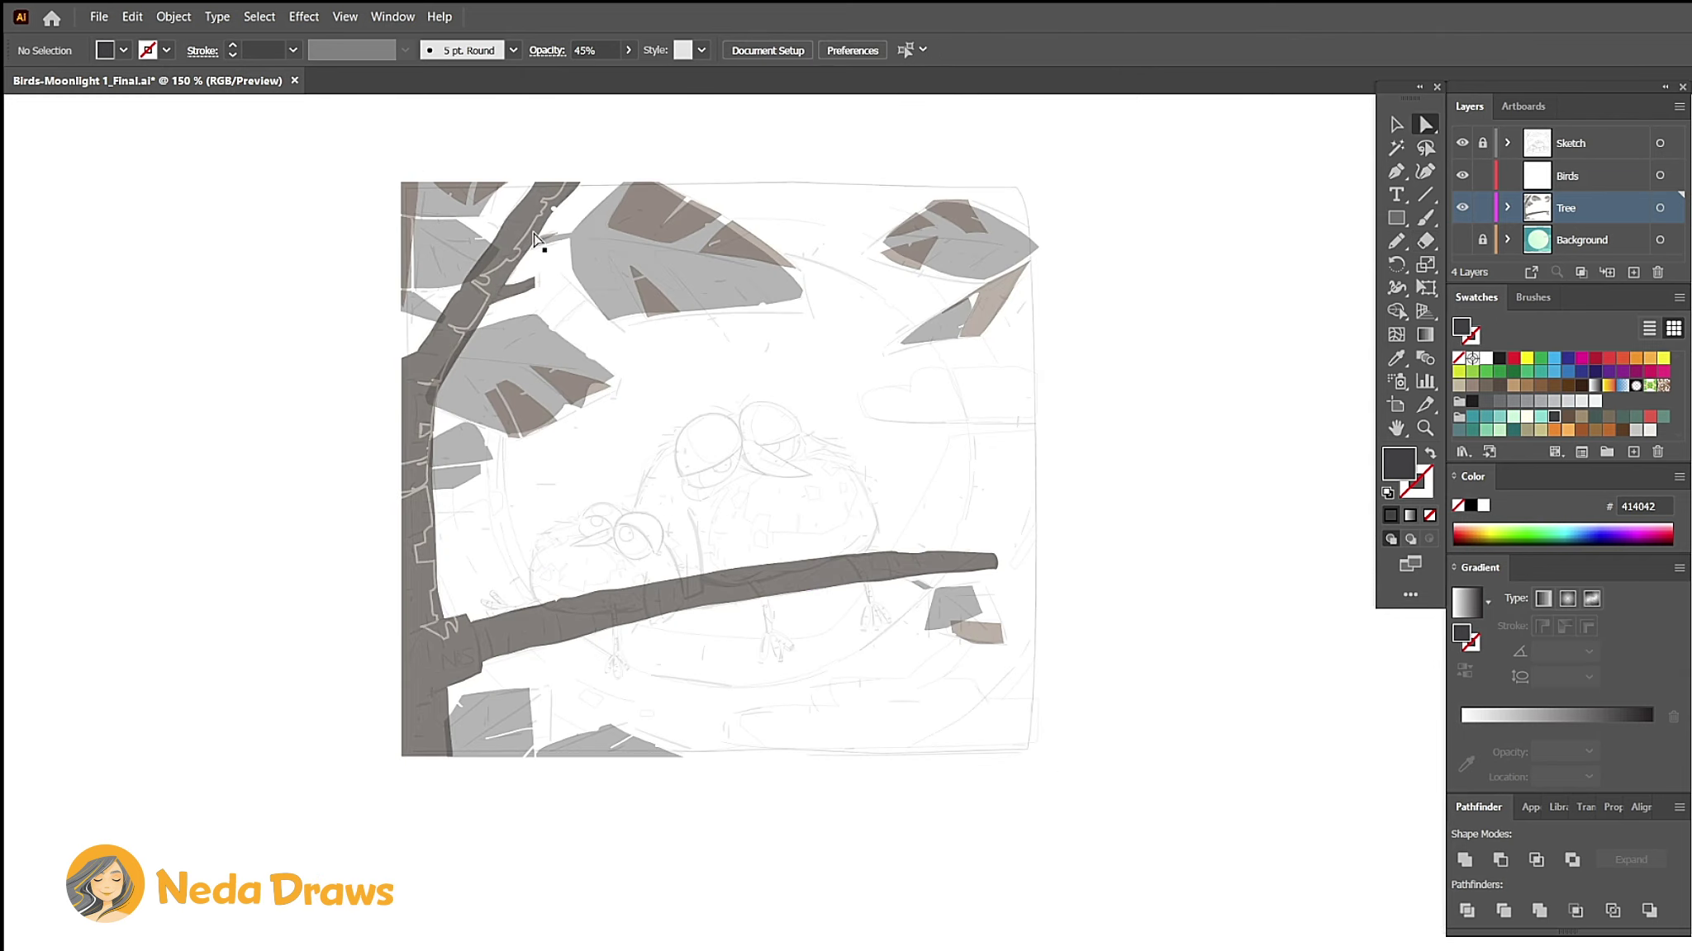
pyautogui.hotkey('ctrl', 'shift', 'a')
pyautogui.click(421, 481)
pyautogui.hotkey('ctrl', '=')
pyautogui.hotkey('shift', 'e')
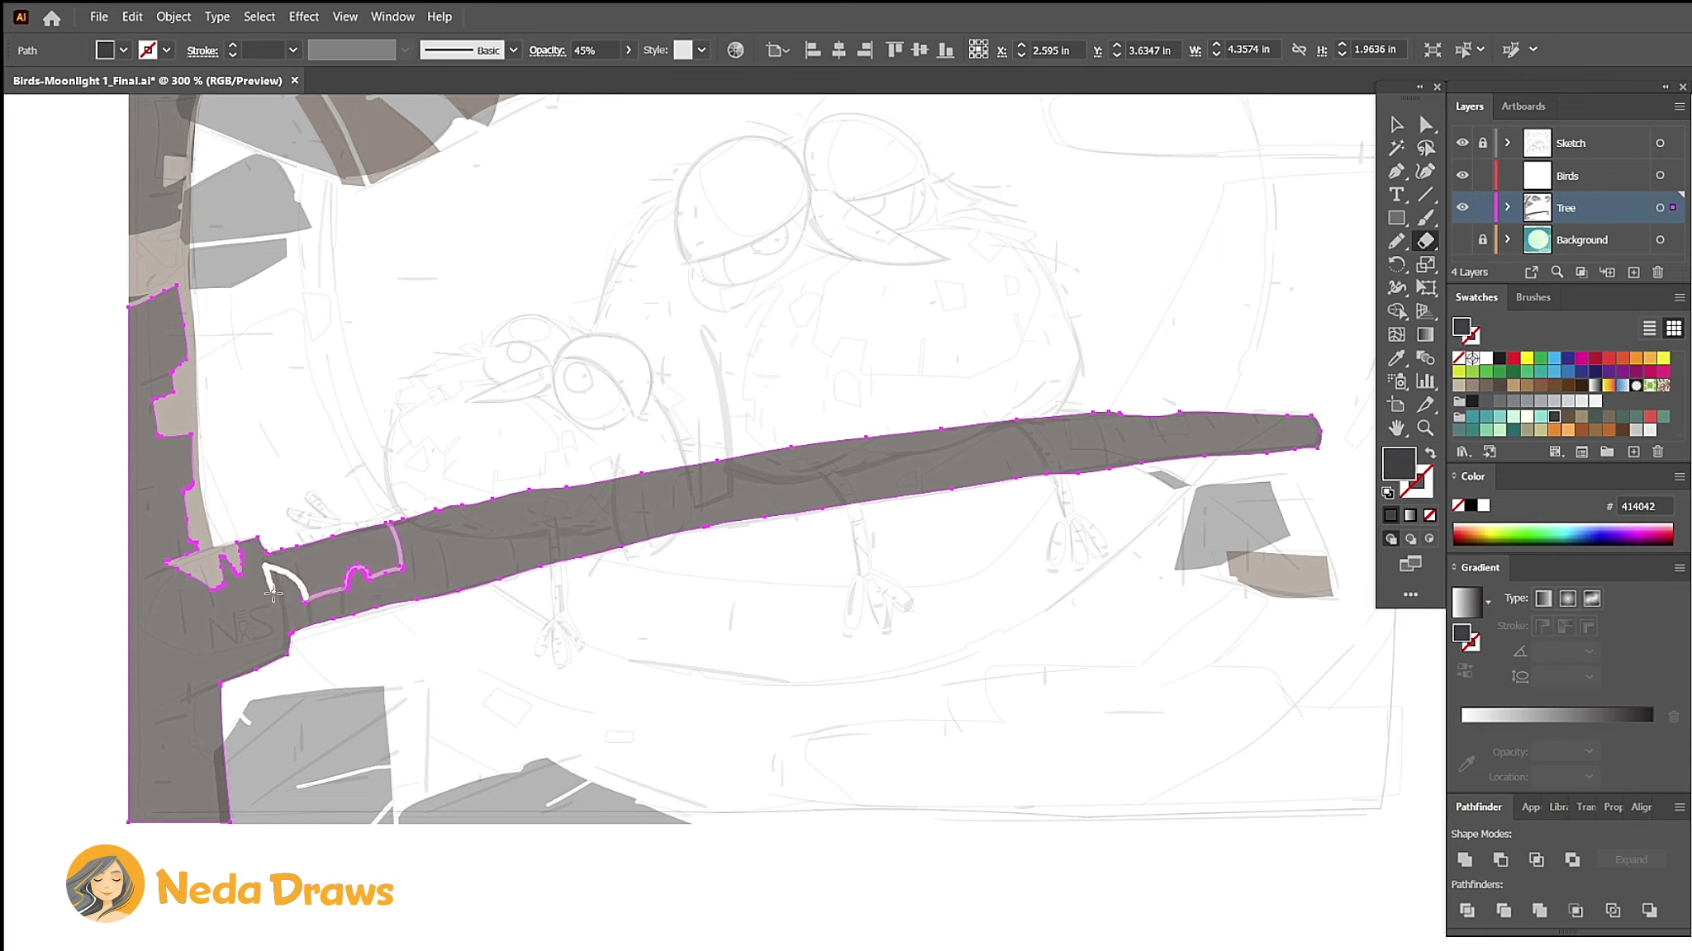
pyautogui.moveTo(256, 630); pyautogui.dragTo(165, 565)
pyautogui.moveTo(1041, 417); pyautogui.dragTo(927, 492)
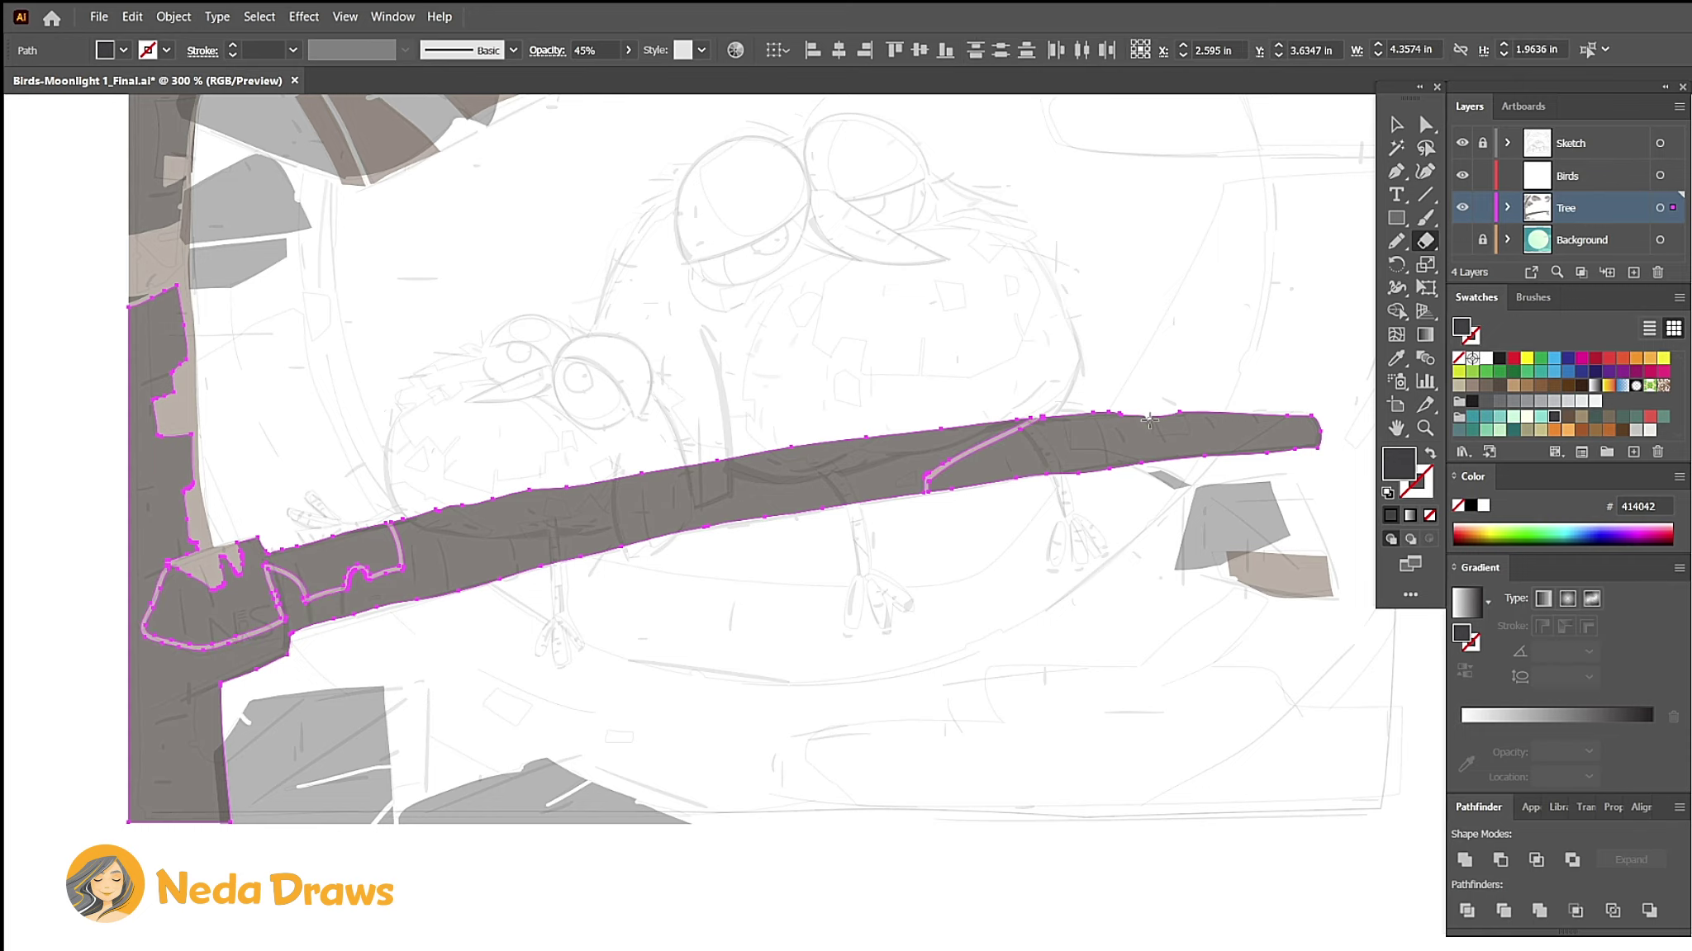
# Step: Select the lighter brown branch shape and adjust an anchor on the small side twig
pyautogui.press('a')
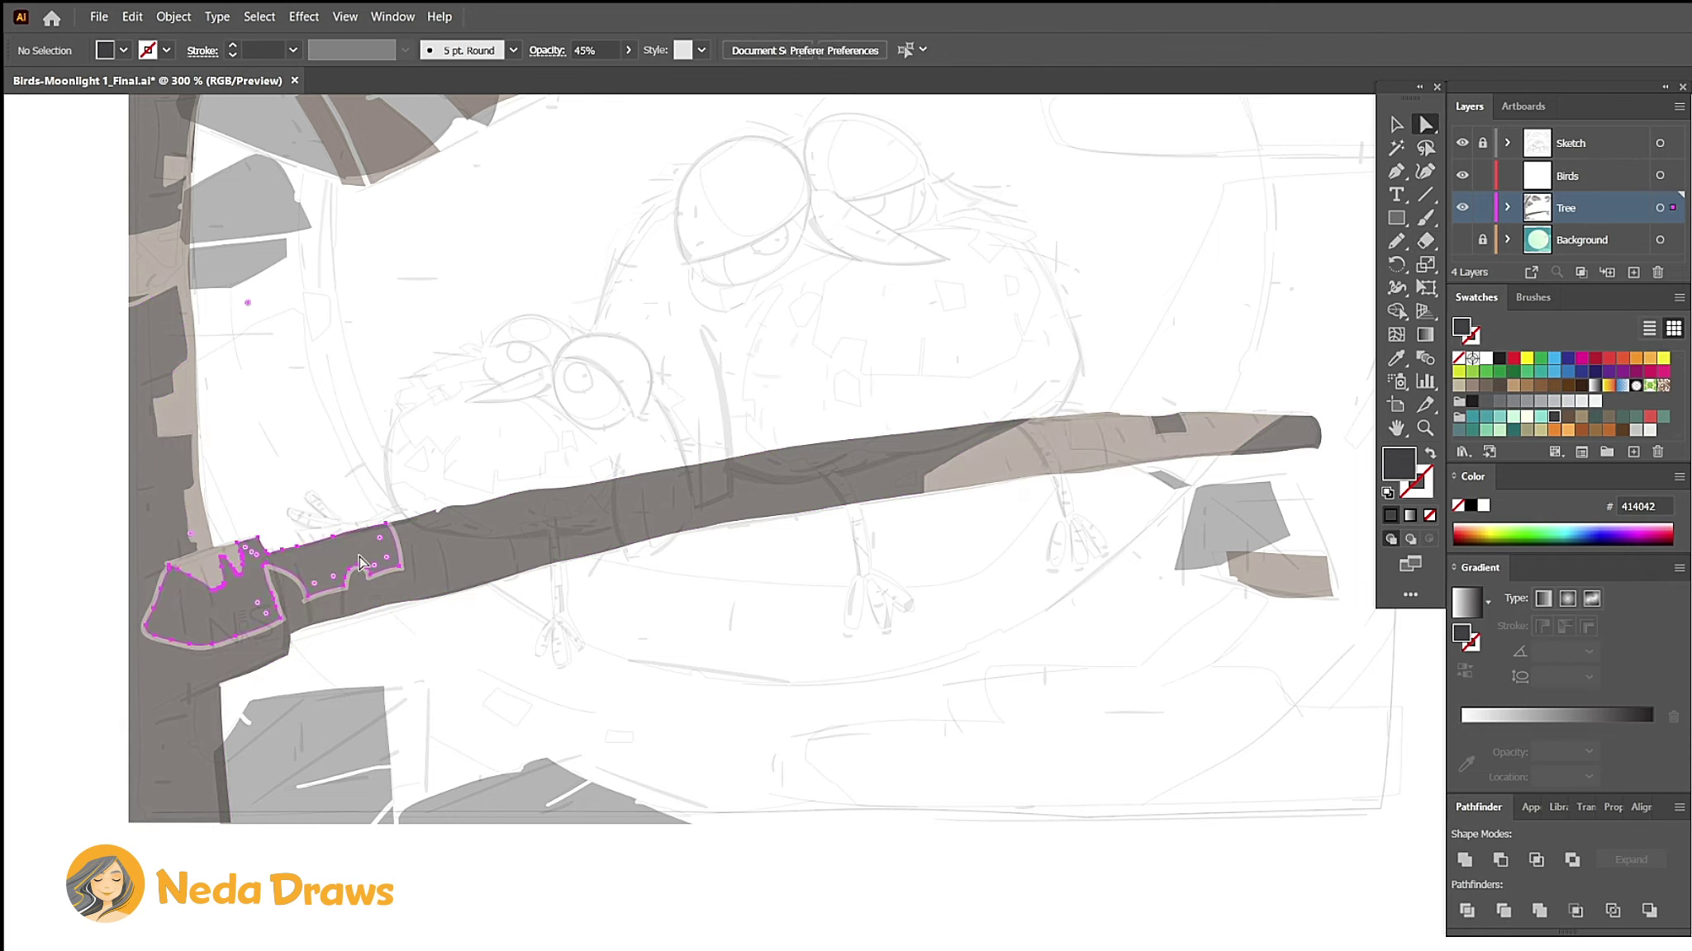
pyautogui.hotkey('ctrl', '=')
pyautogui.click(1389, 237)
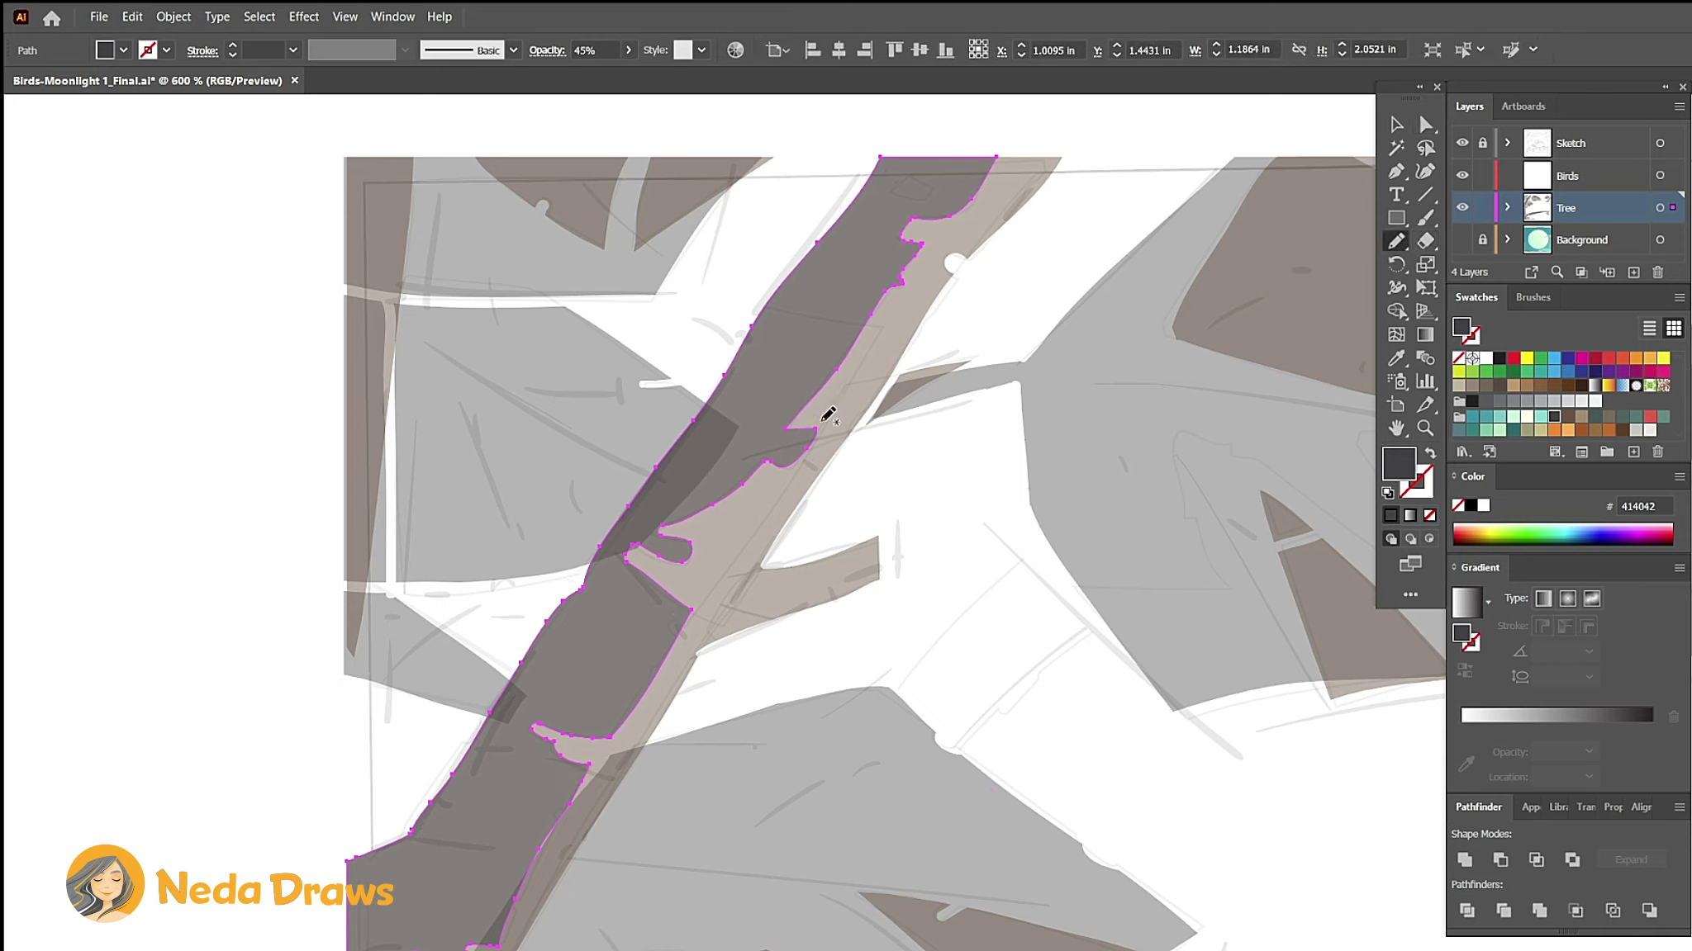
pyautogui.click(1432, 239)
pyautogui.click(1395, 171)
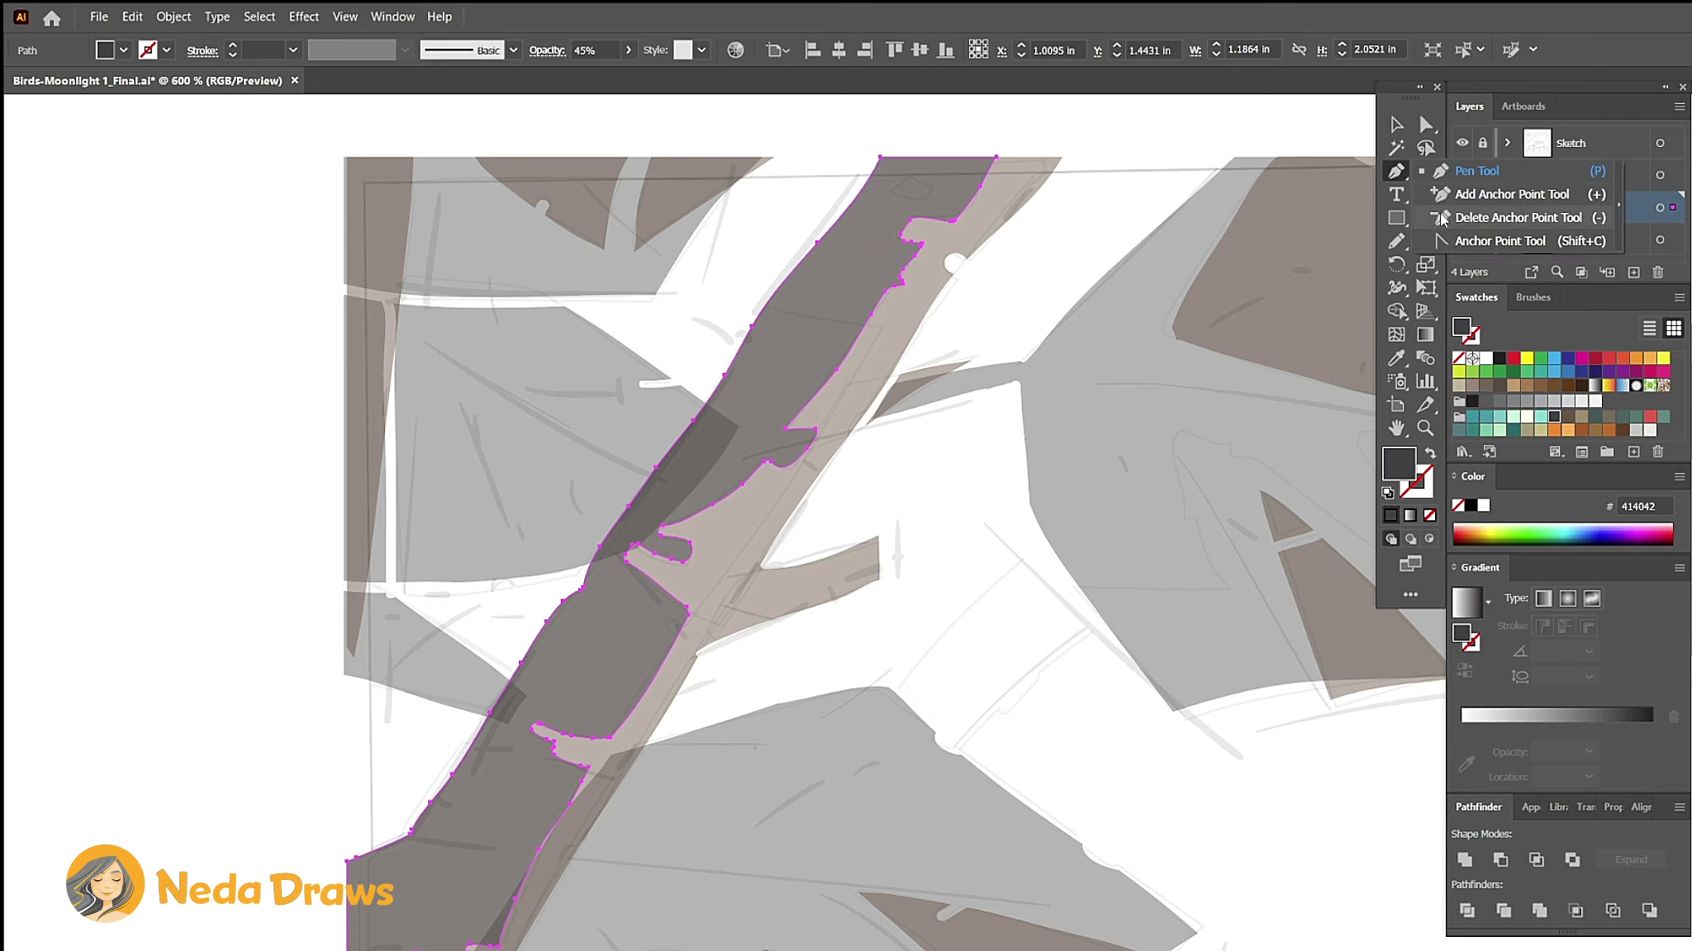
pyautogui.keyDown('ctrl'); pyautogui.click(820, 252); pyautogui.keyUp('ctrl')
pyautogui.press('a')
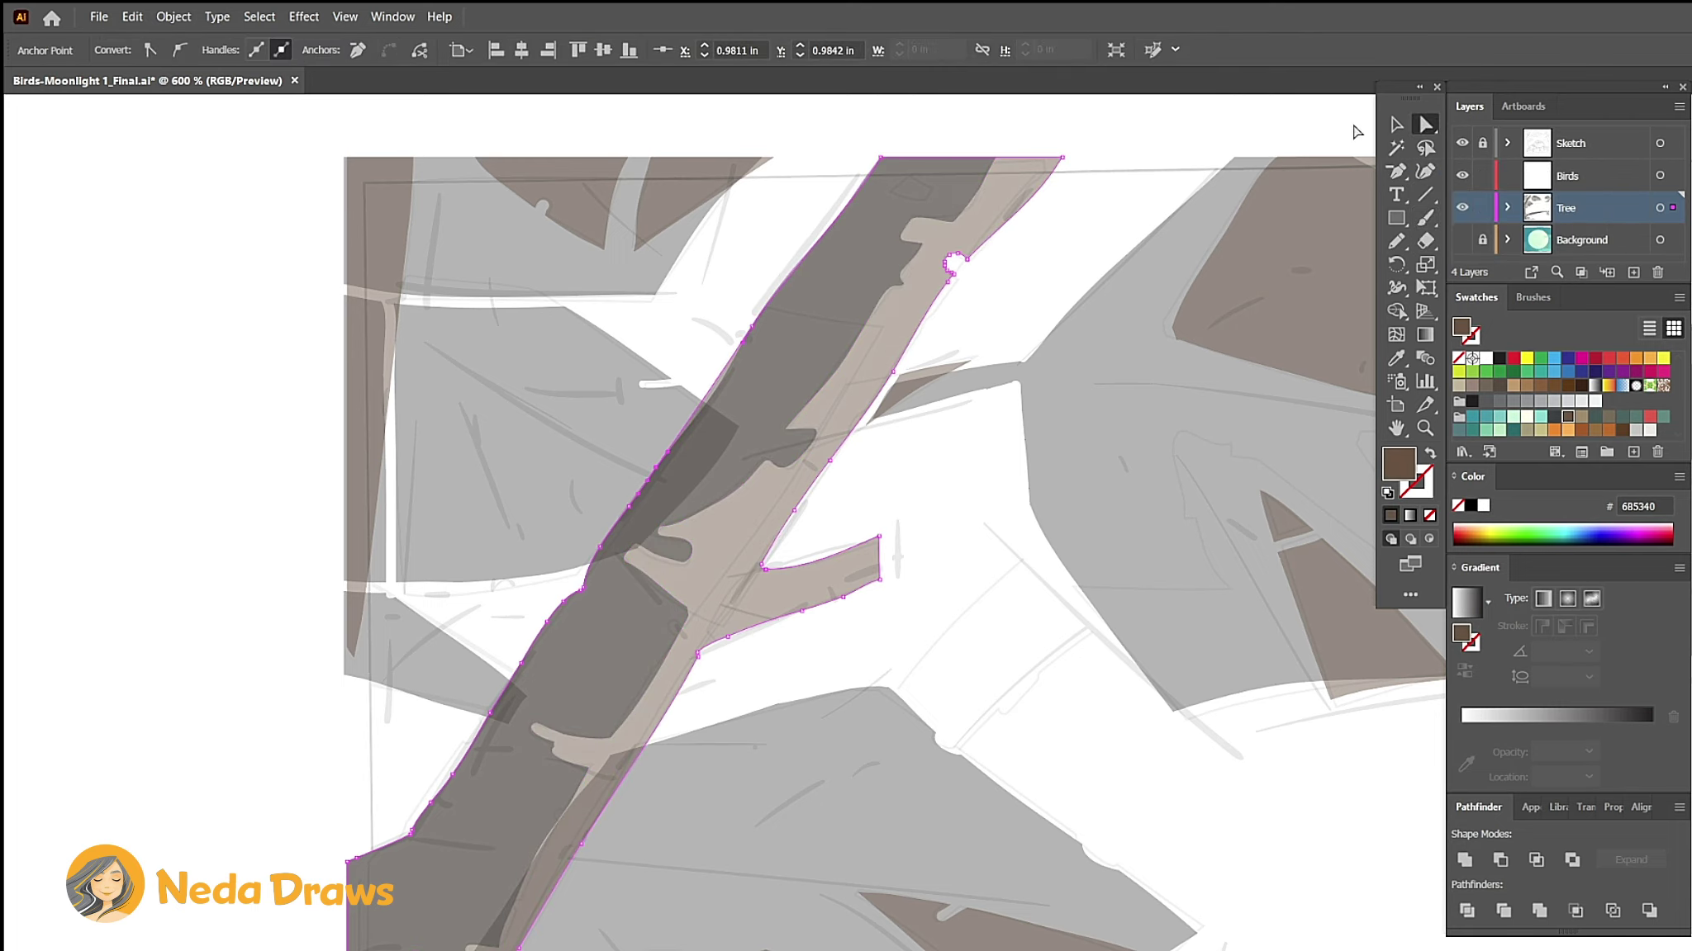
pyautogui.click(968, 259)
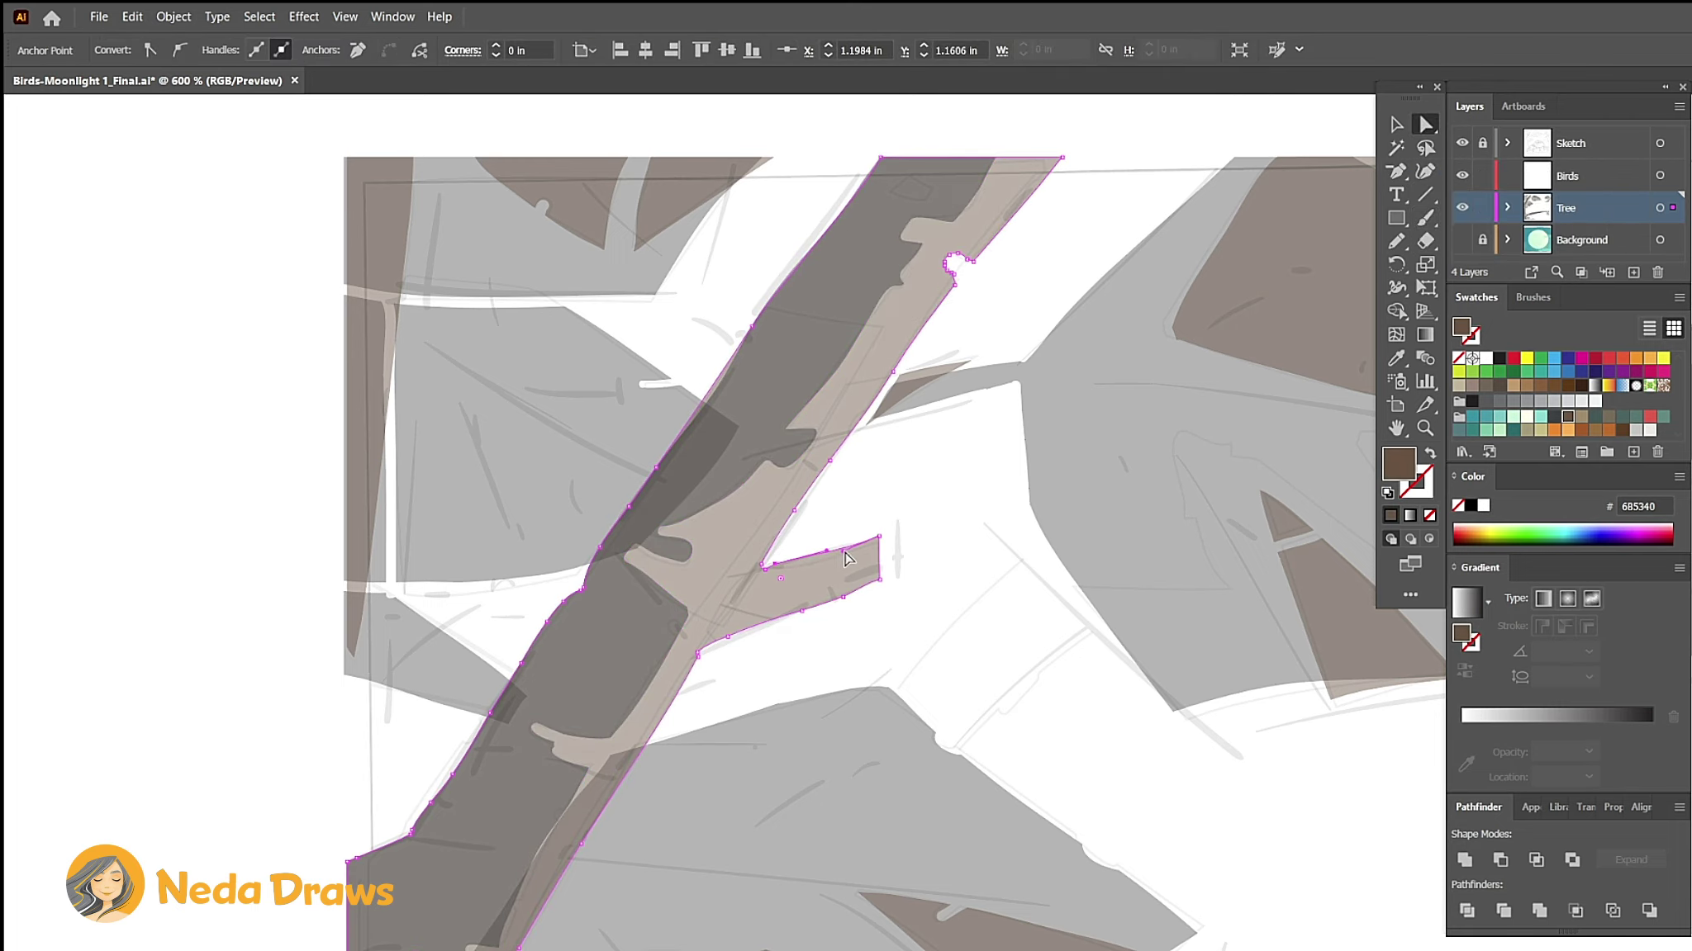
# Step: Select all tree shapes, blunt the upper-right leaf tip and trim shapes along the top edge
pyautogui.hotkey('ctrl', '0')
pyautogui.moveTo(369, 188); pyautogui.dragTo(1053, 824)
pyautogui.hotkey('shift', 'e')
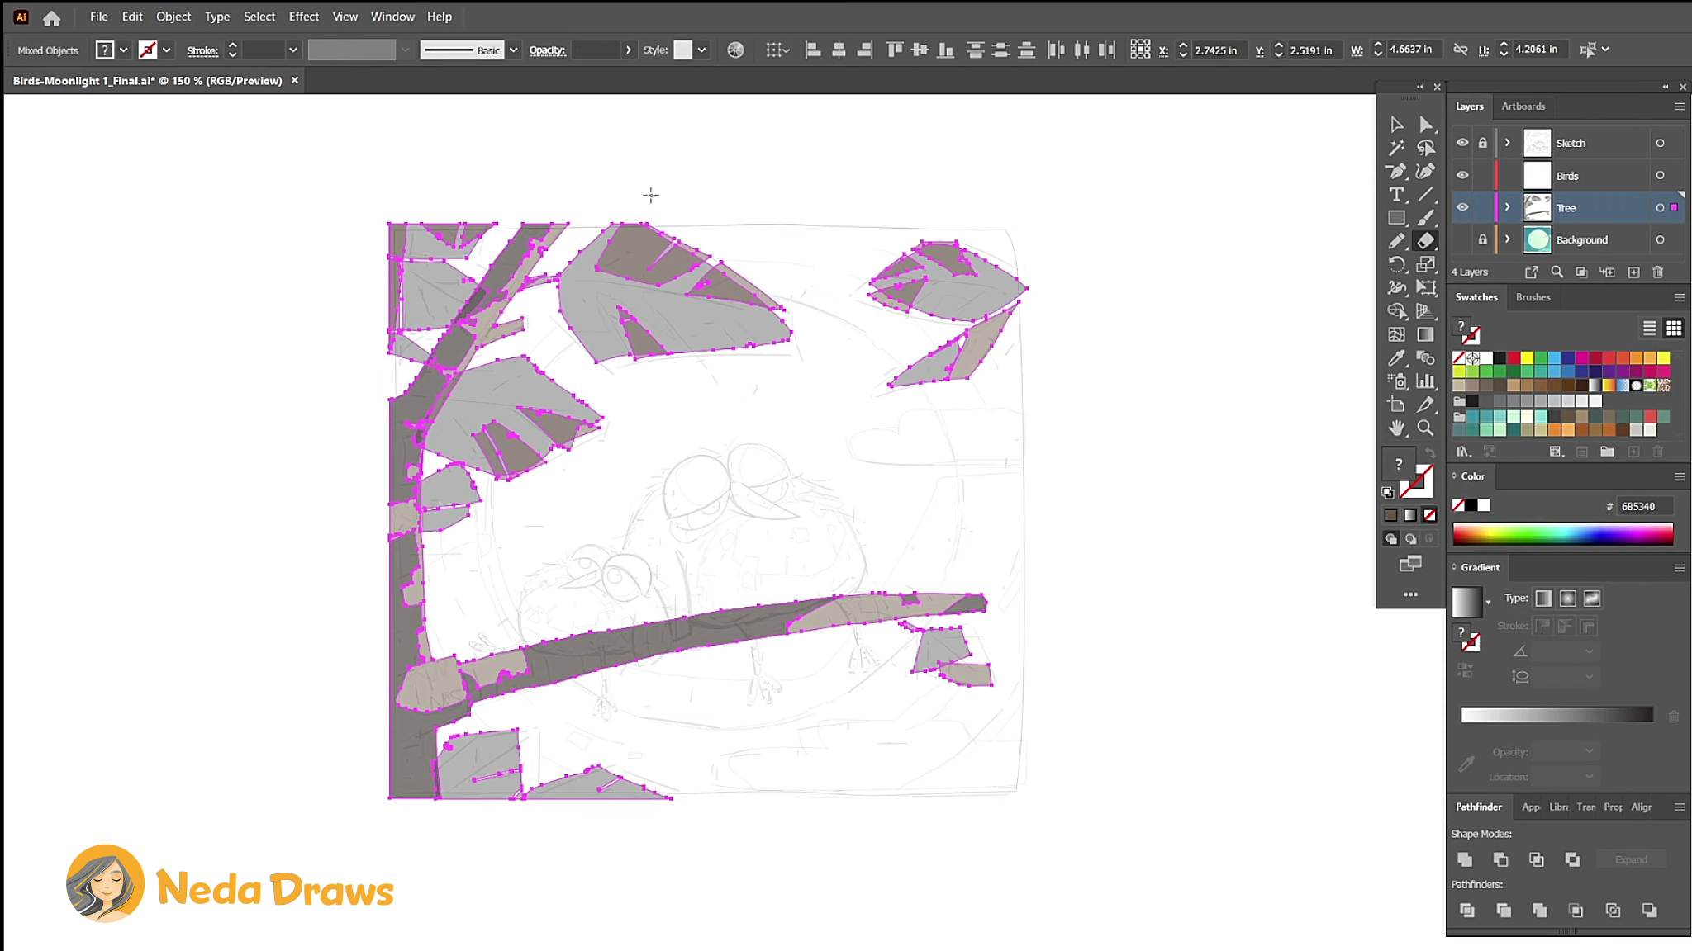
pyautogui.moveTo(1037, 277); pyautogui.dragTo(1038, 354)
pyautogui.moveTo(572, 209)
pyautogui.mouseDown()
pyautogui.moveTo(490, 203)
pyautogui.moveTo(392, 825)
pyautogui.mouseUp()
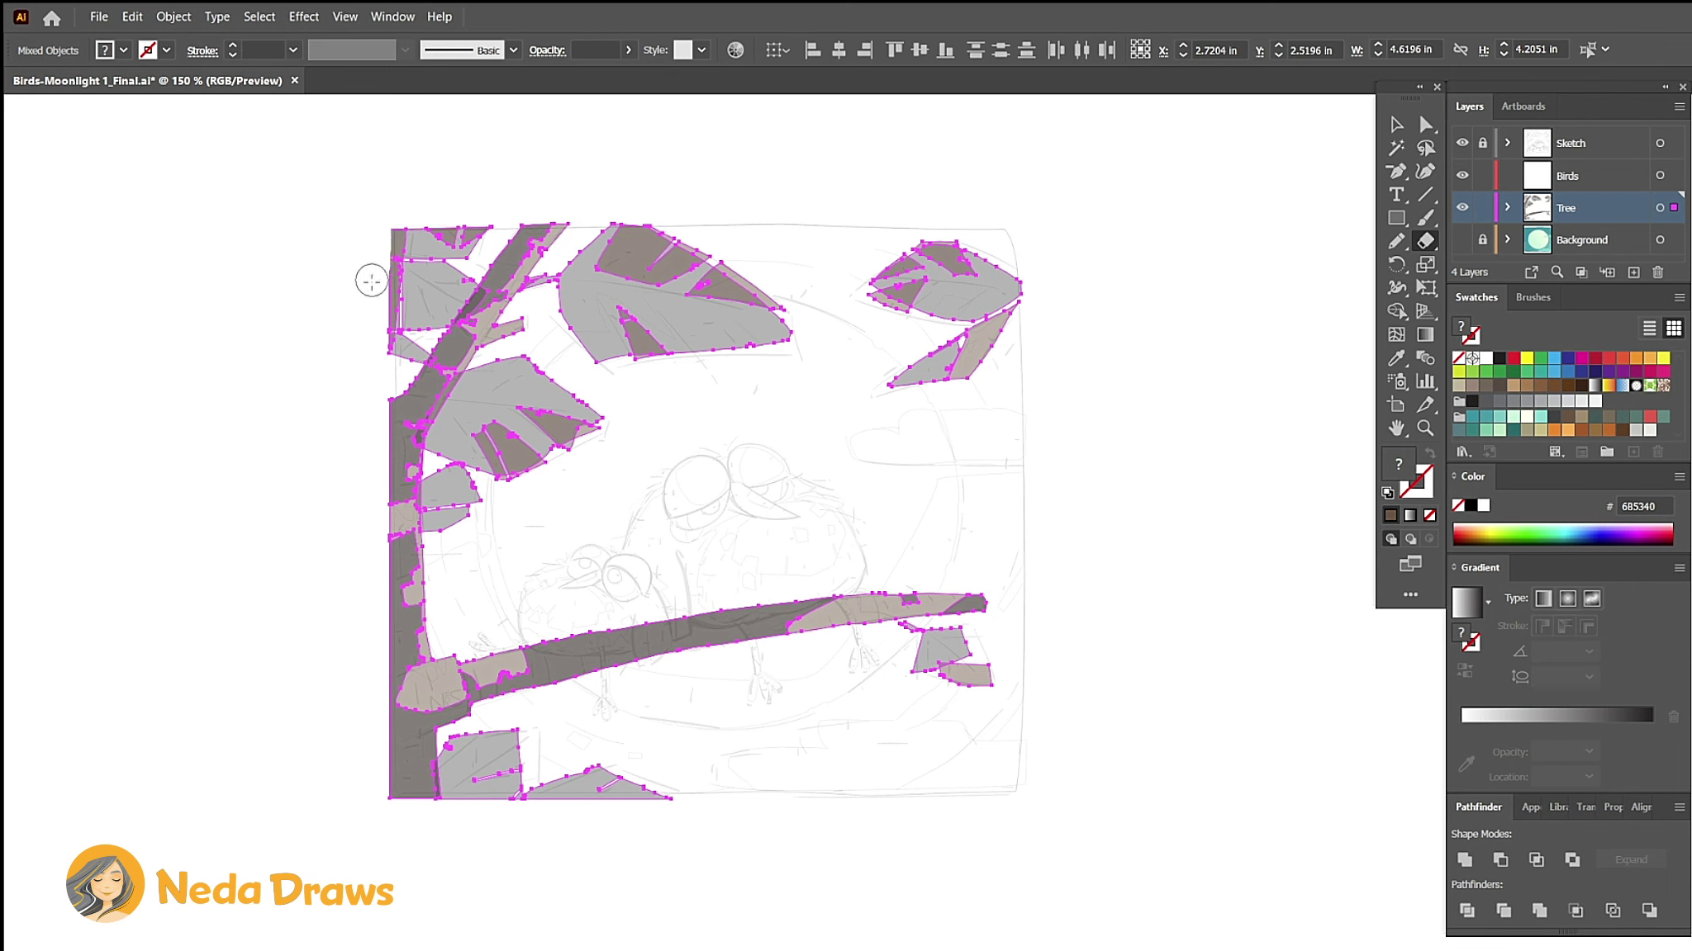
pyautogui.press('v')
pyautogui.click(393, 825)
# Step: Show the background and make the thin top-left slivers fully opaque
pyautogui.click(1462, 239)
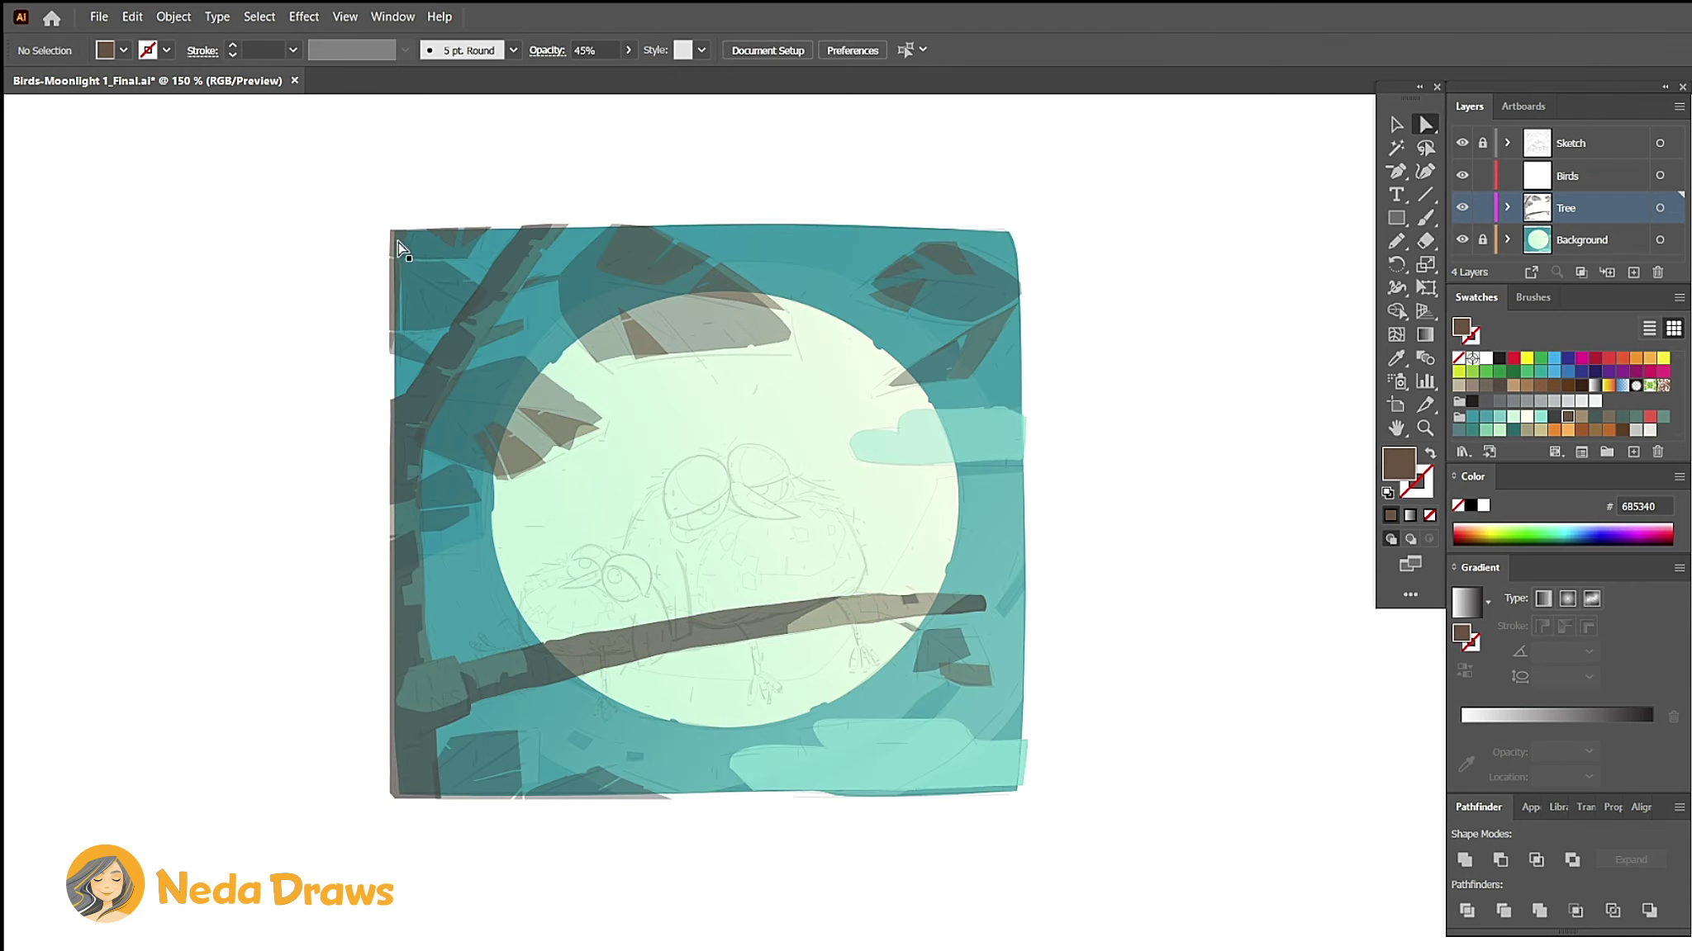
pyautogui.click(398, 247)
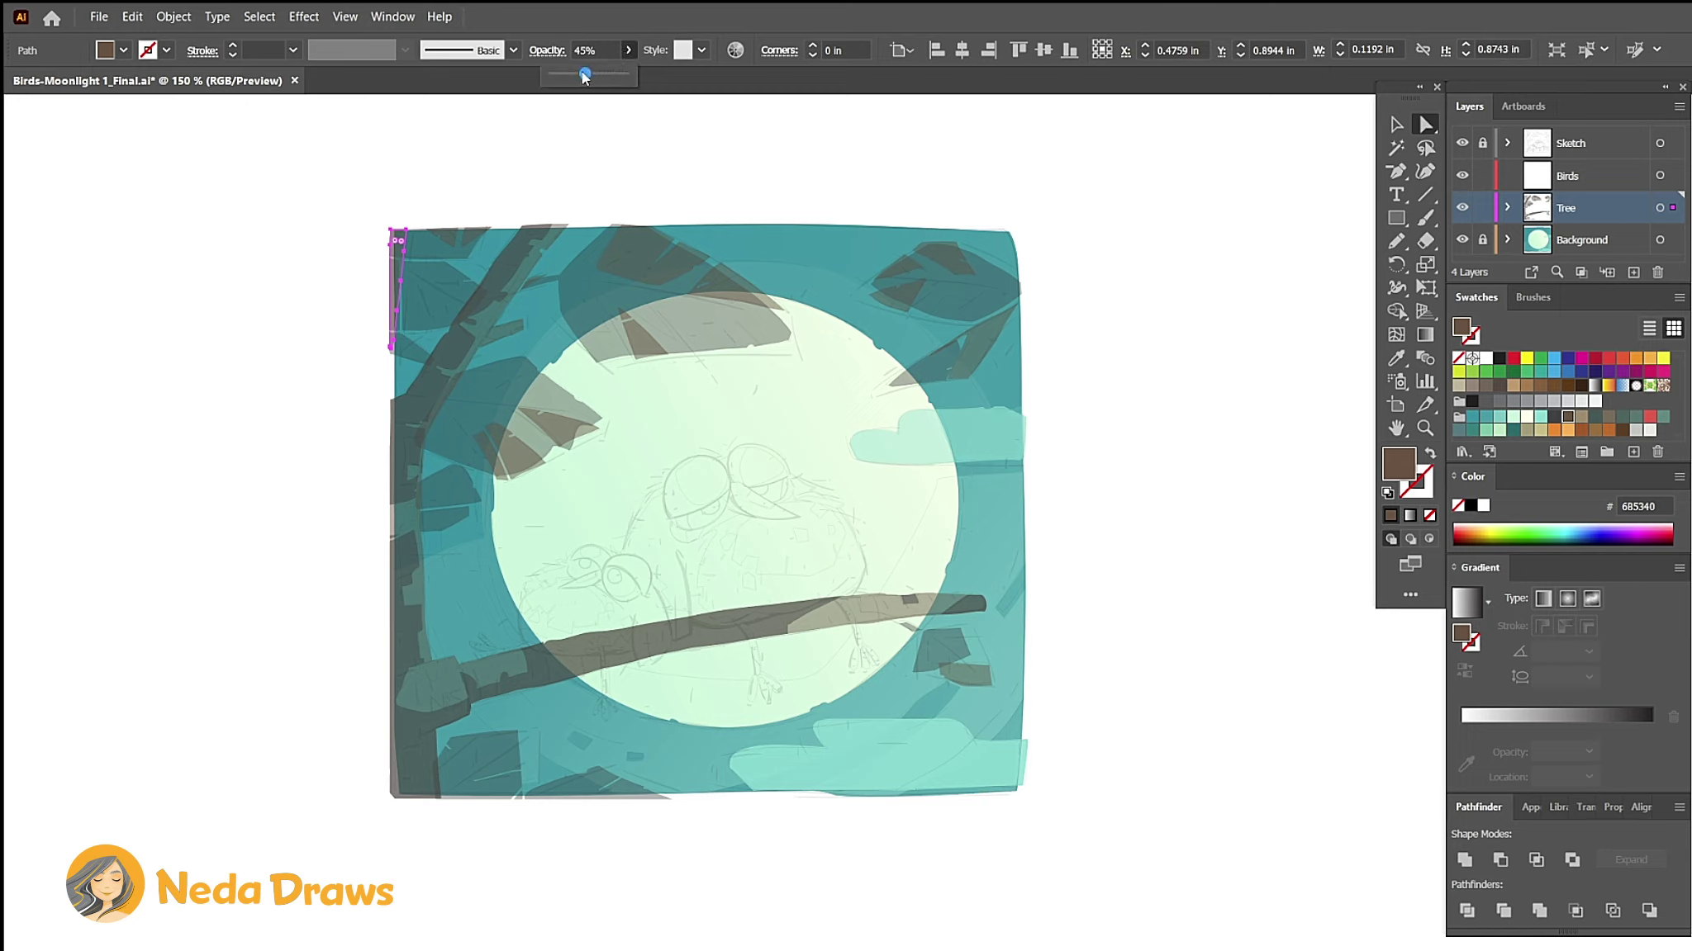
pyautogui.moveTo(584, 76); pyautogui.dragTo(620, 74)
pyautogui.click(506, 216)
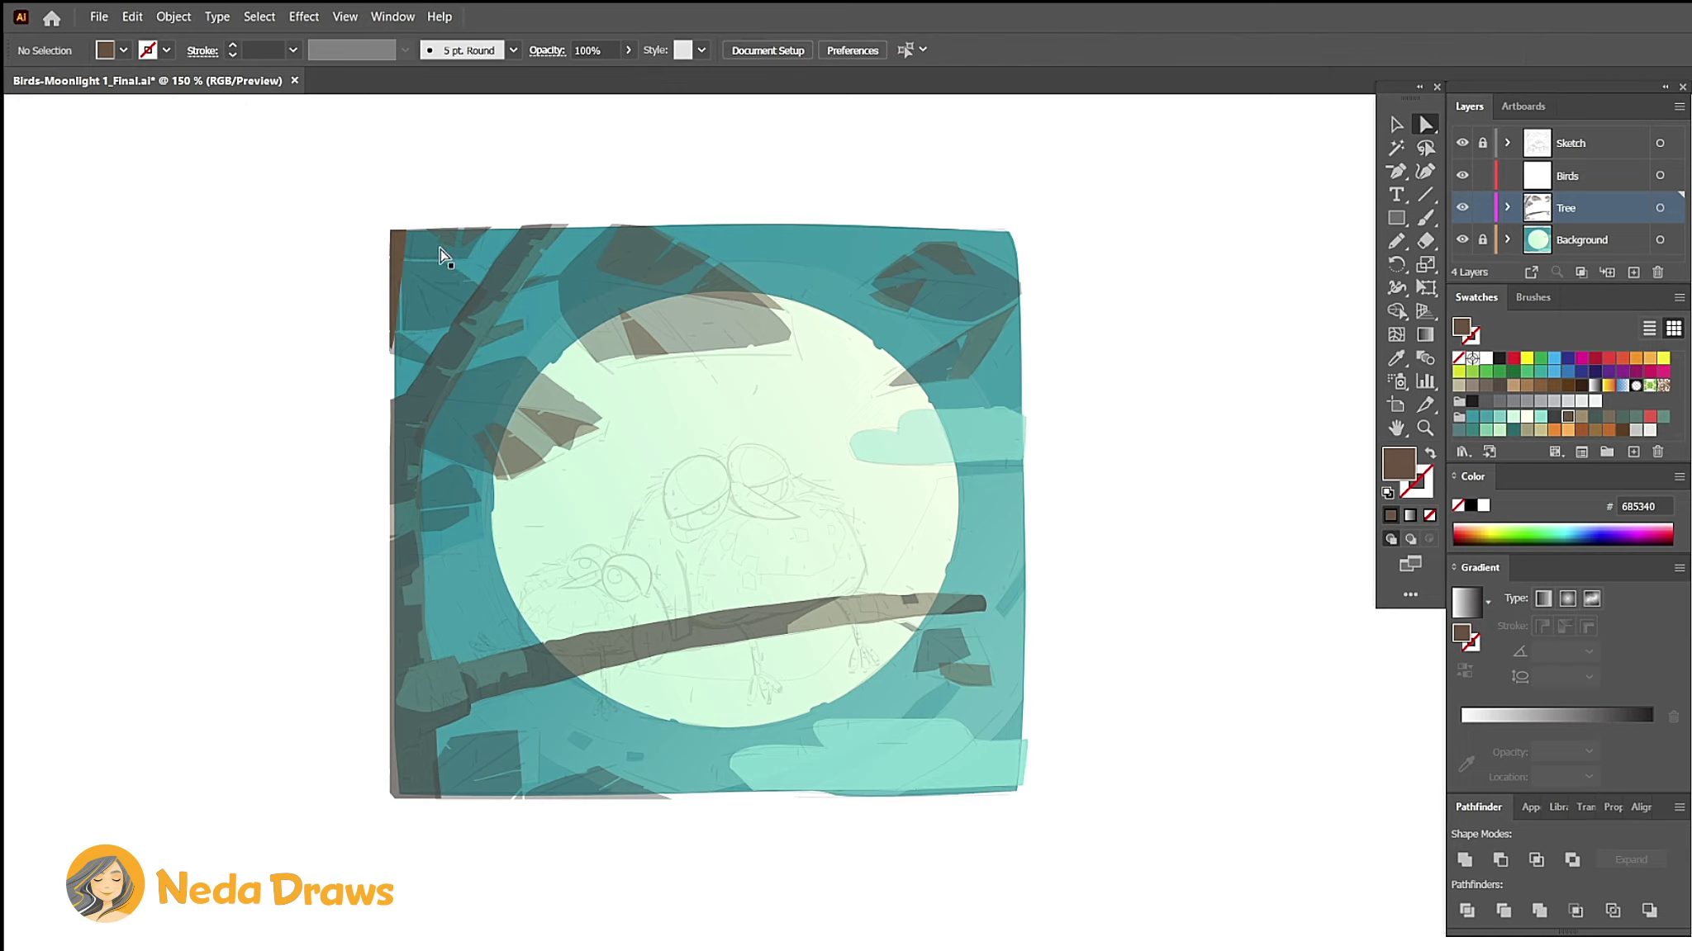
pyautogui.click(440, 254)
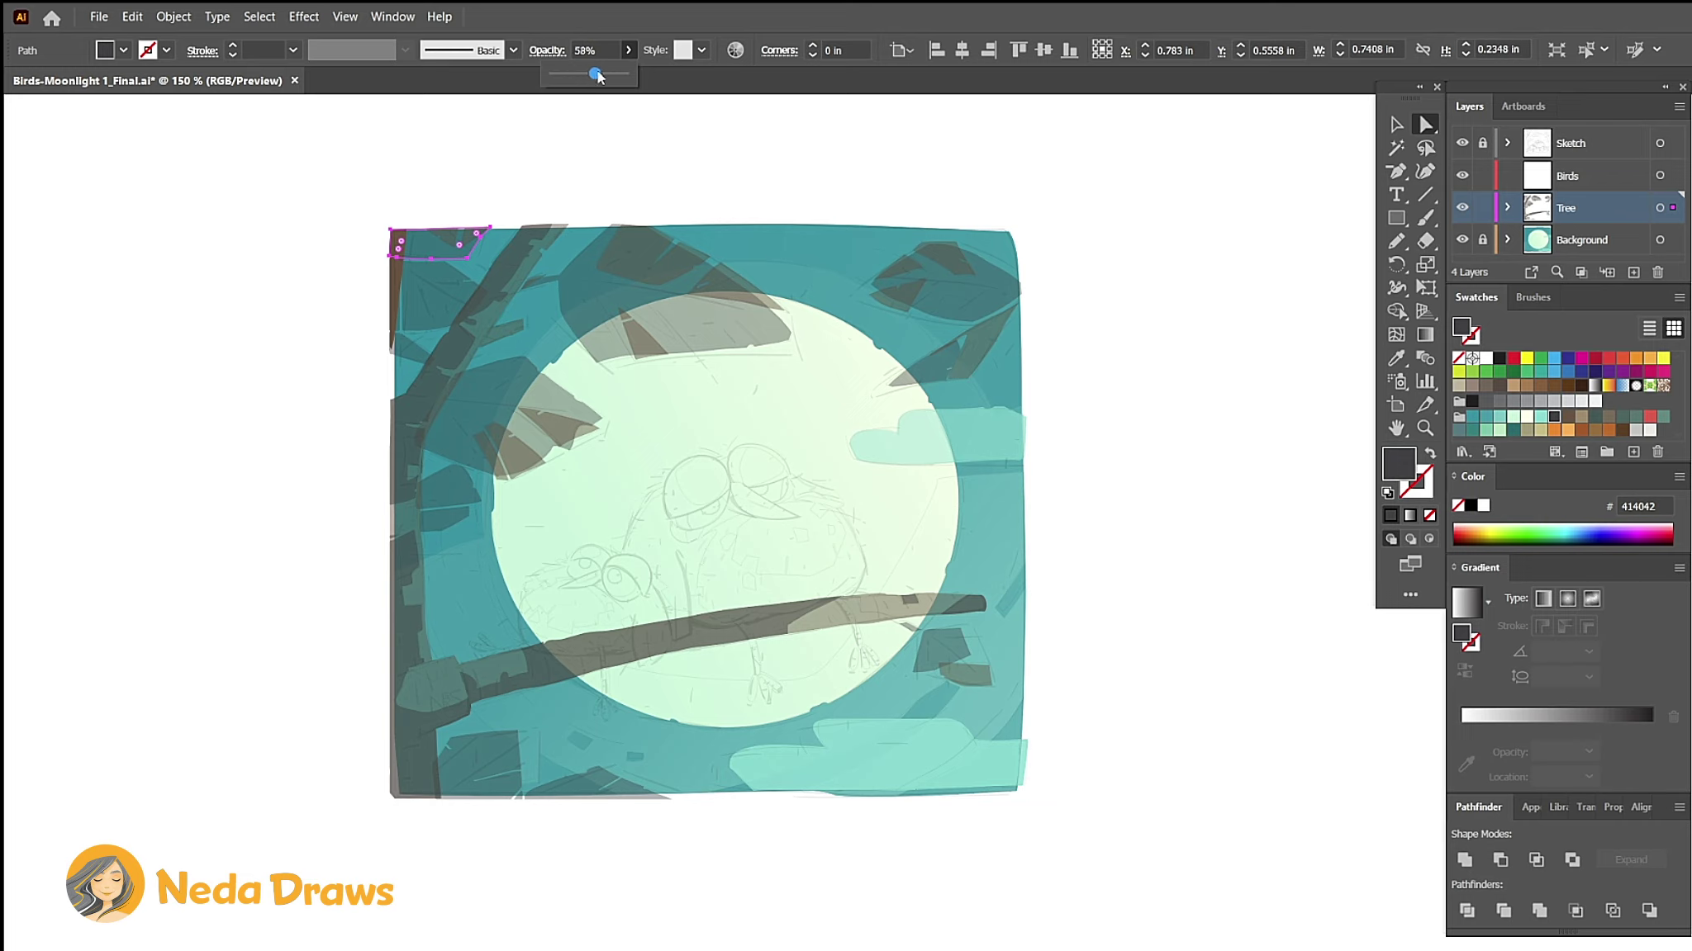
pyautogui.moveTo(596, 76); pyautogui.dragTo(628, 76)
pyautogui.click(494, 229)
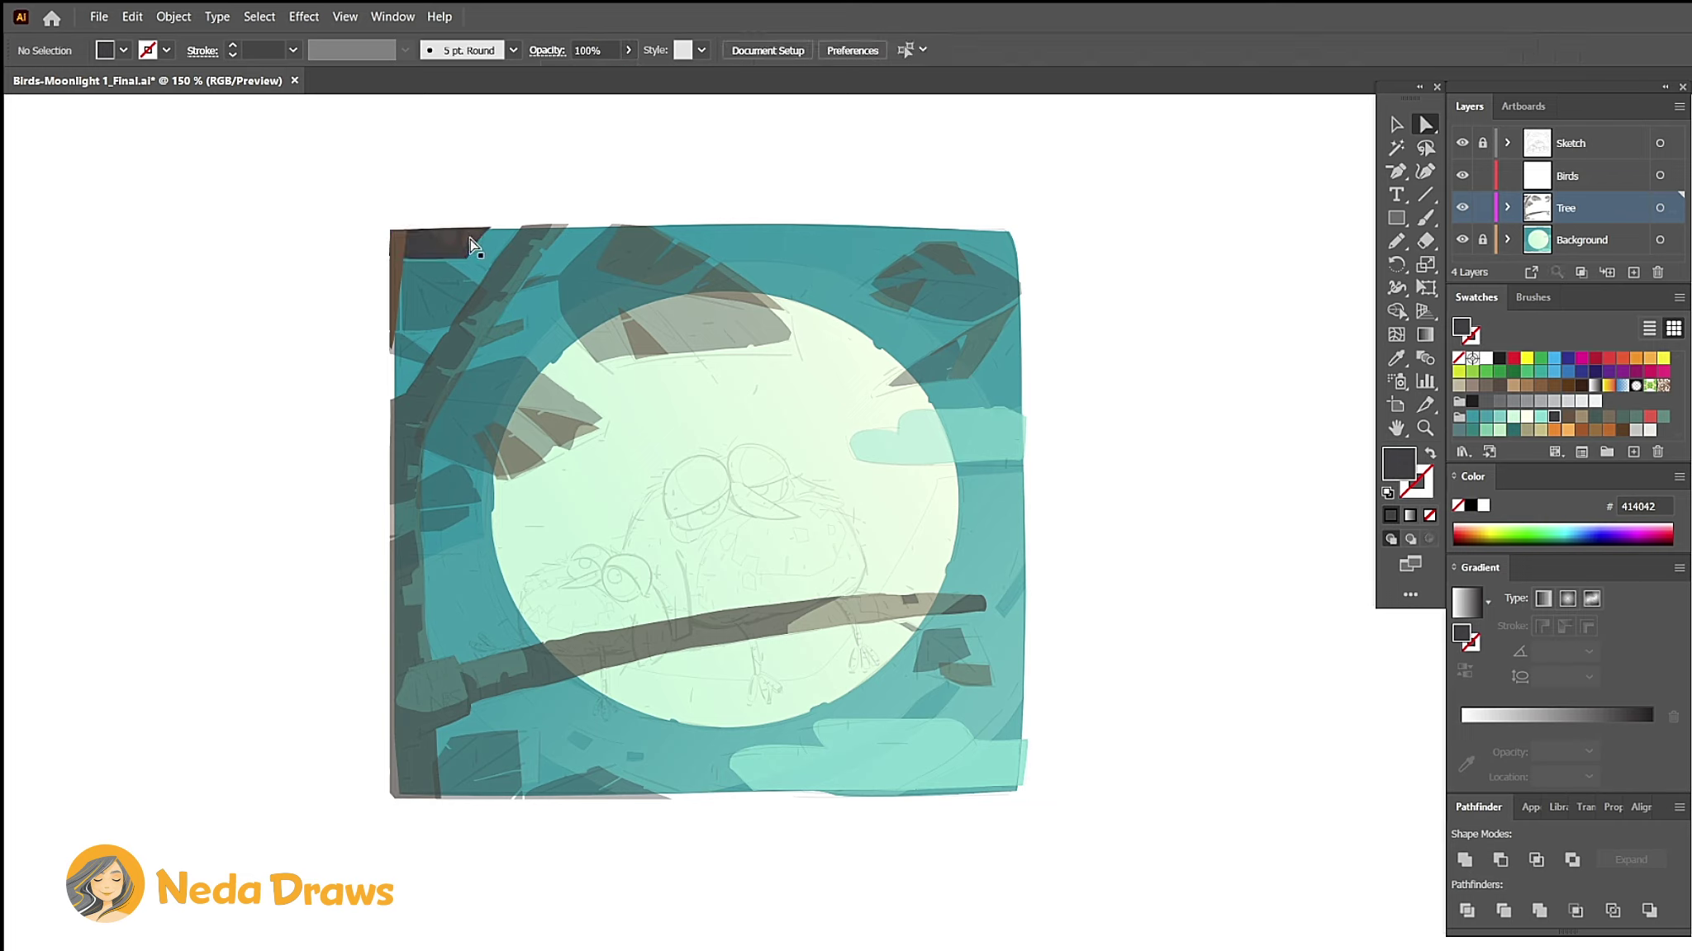
# Step: Recolour the two small top-left shapes tan
pyautogui.click(470, 241)
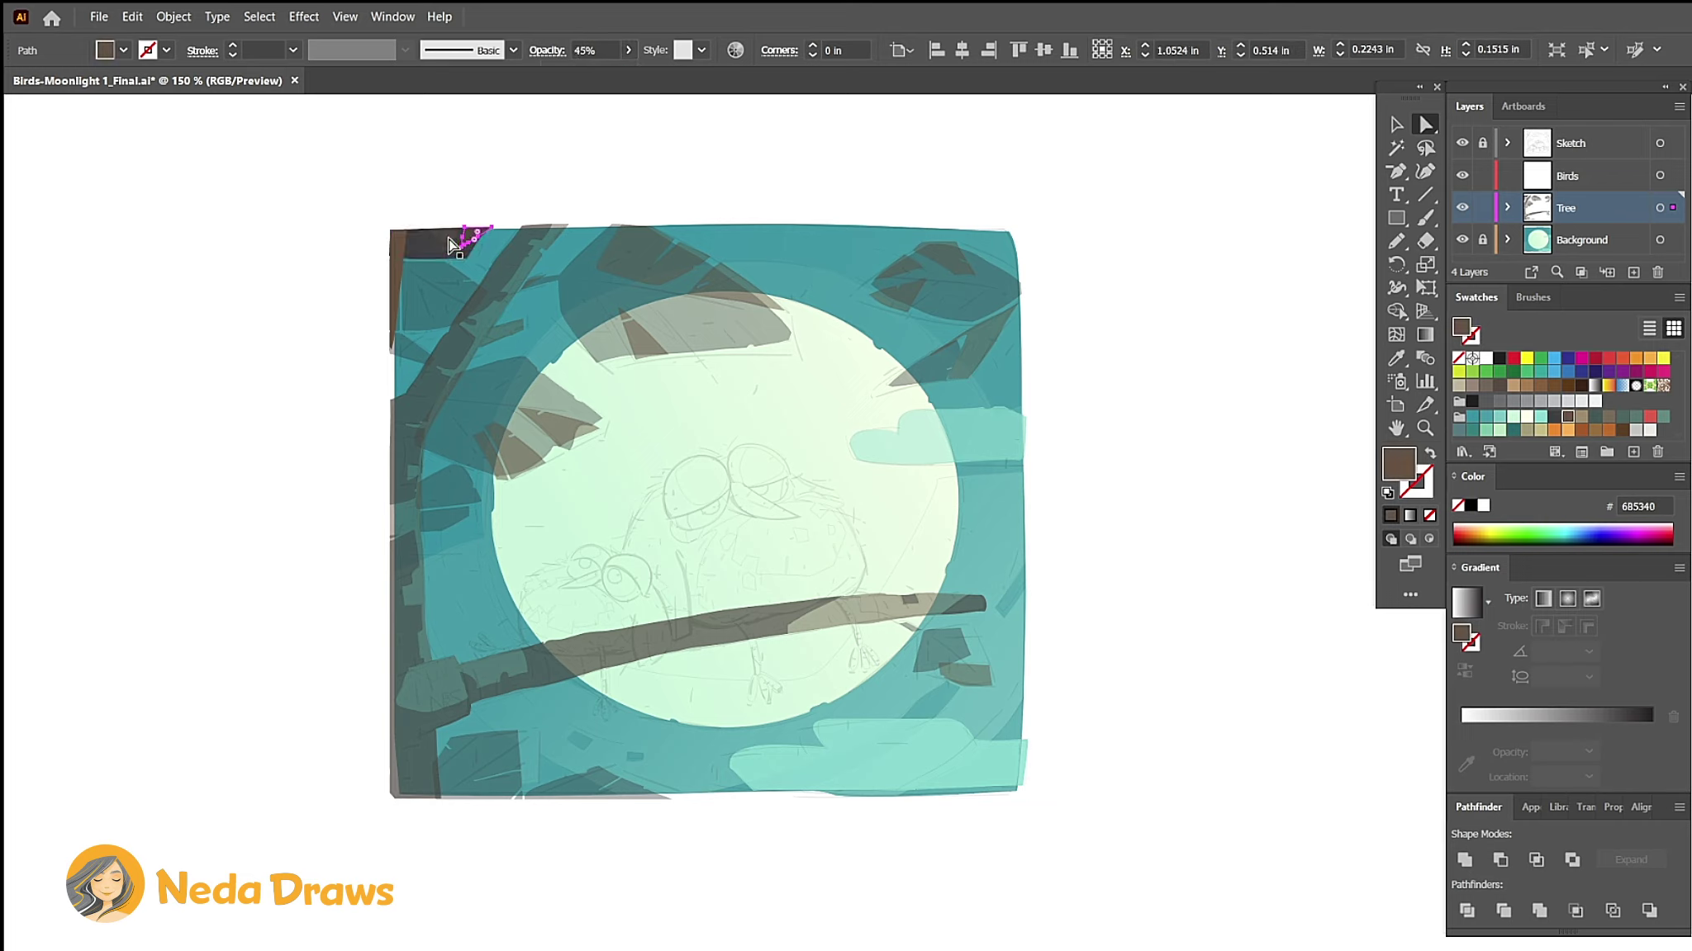
pyautogui.keyDown('shift'); pyautogui.click(450, 246); pyautogui.keyUp('shift')
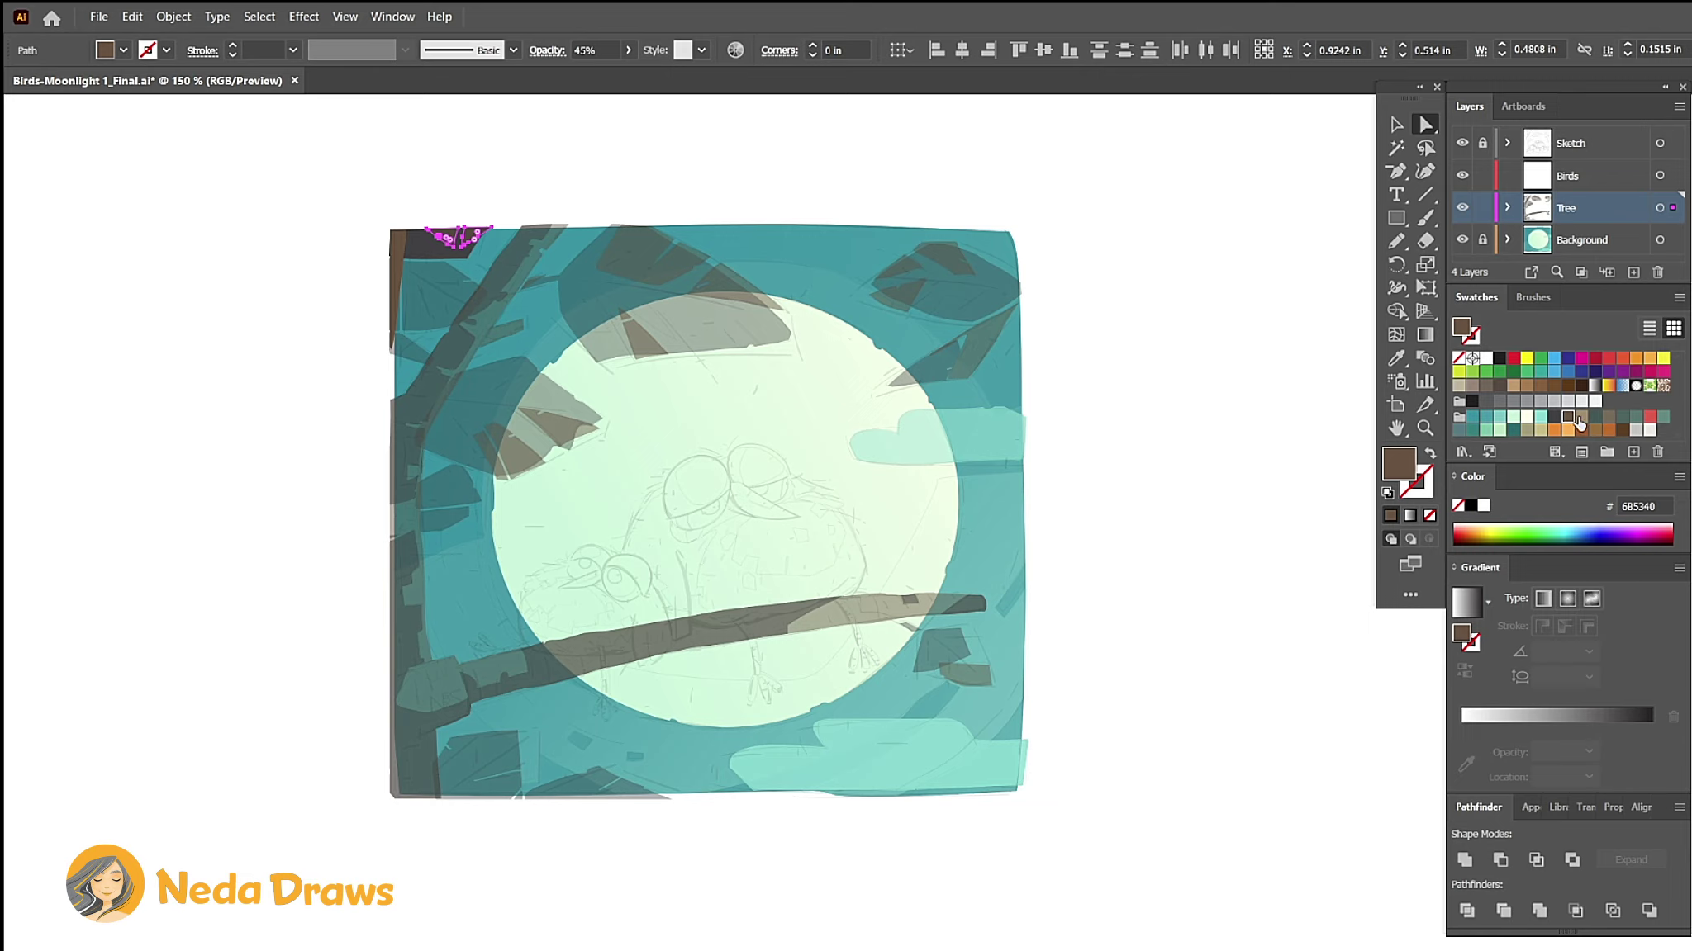
pyautogui.click(1579, 417)
pyautogui.click(629, 50)
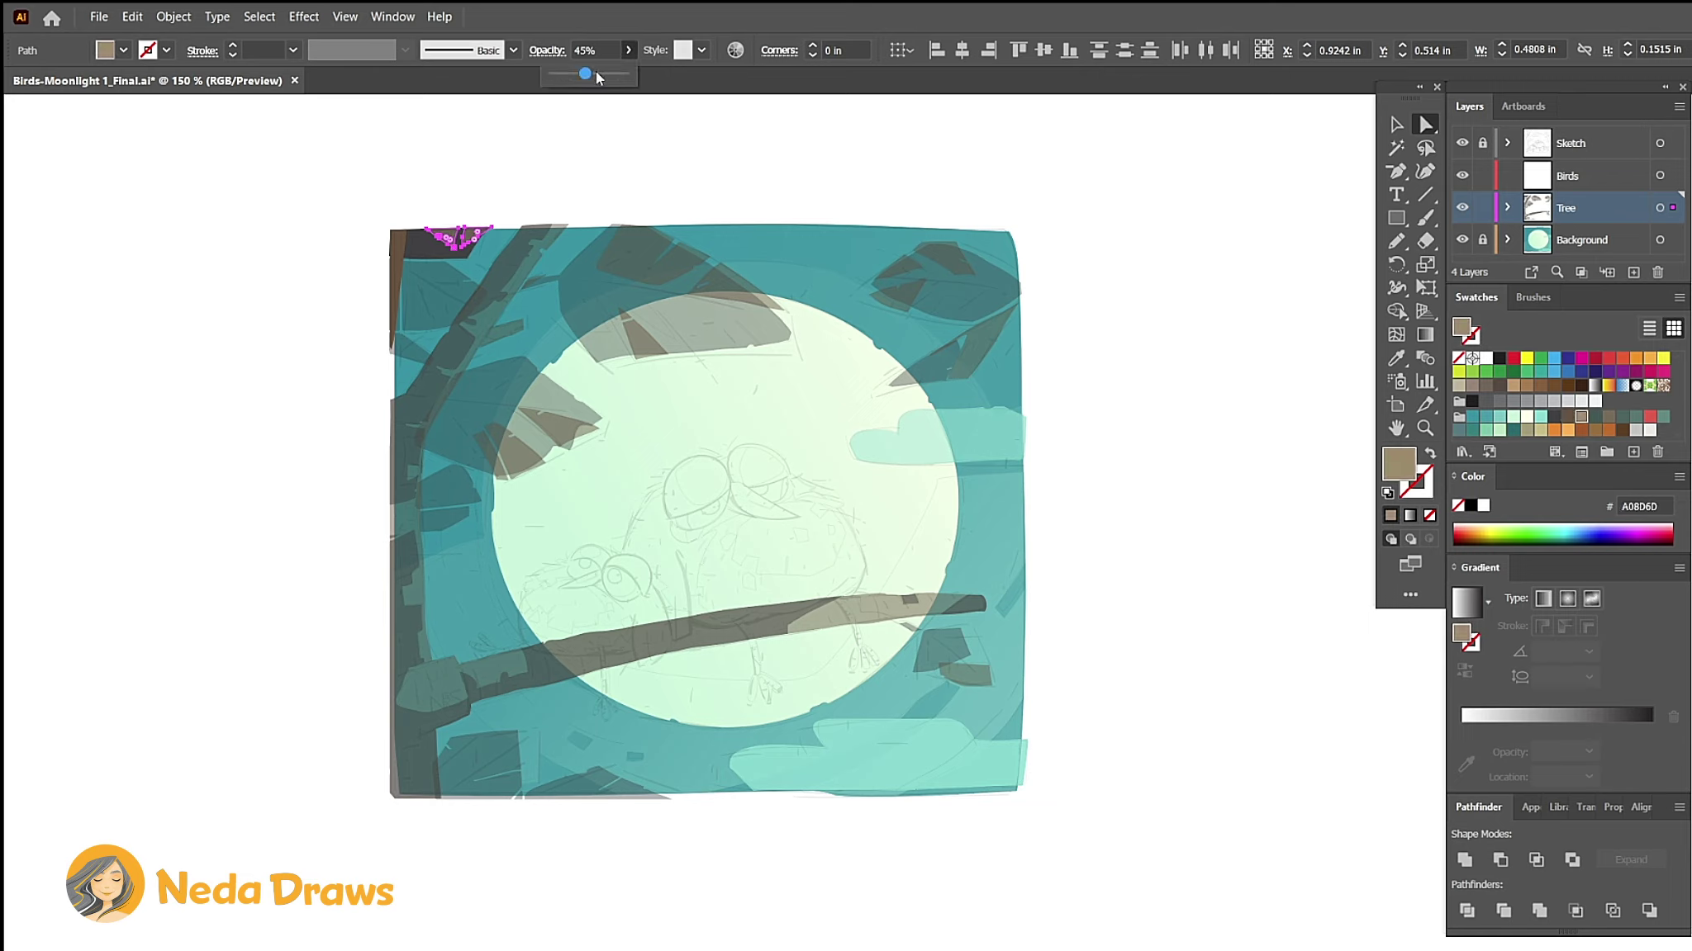
# Step: Set the brown branch and dark trunk shapes to 100% opacity
pyautogui.click(445, 272)
pyautogui.click(419, 369)
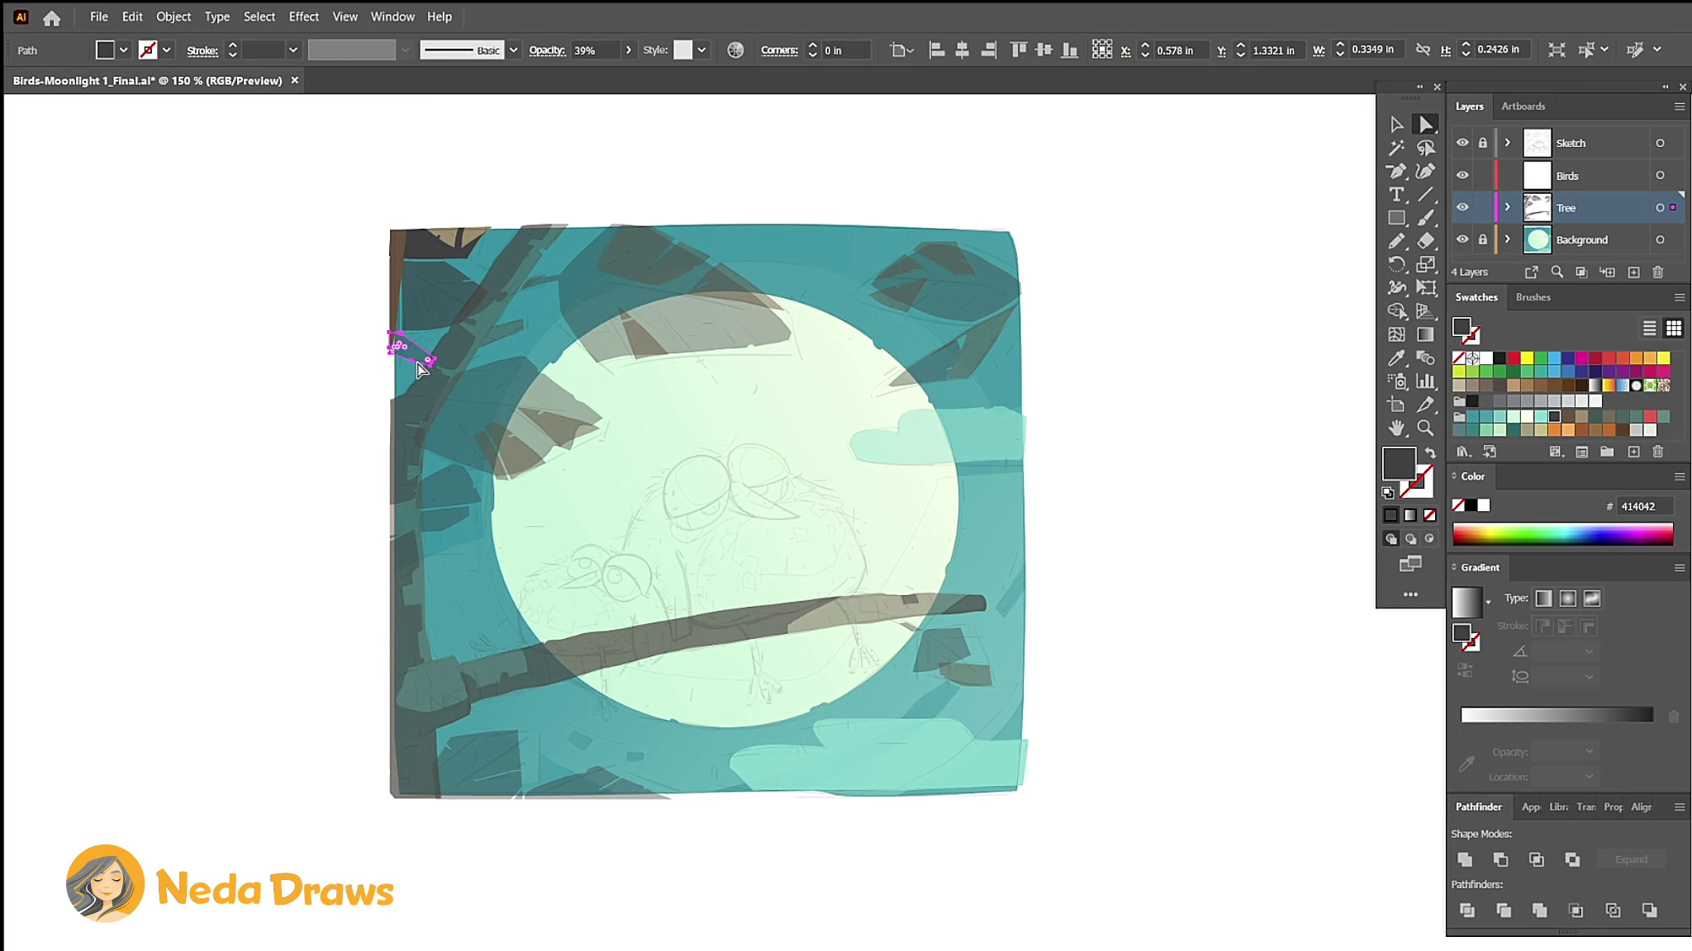
pyautogui.click(533, 264)
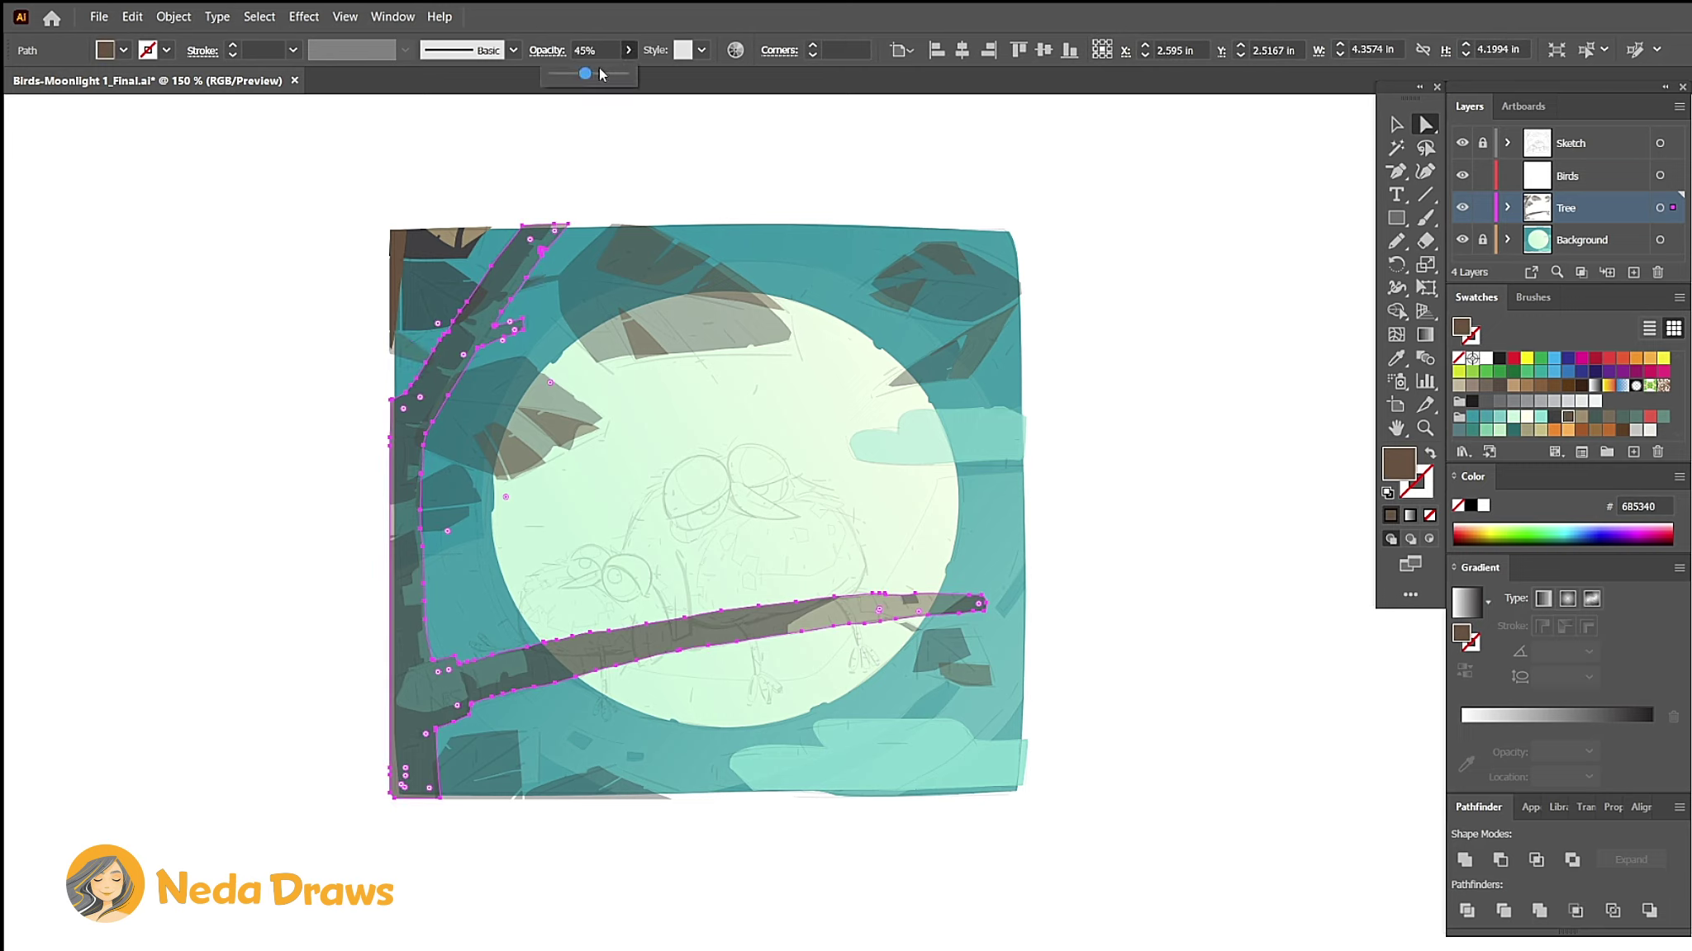
pyautogui.moveTo(602, 74); pyautogui.dragTo(626, 74)
pyautogui.click(621, 157)
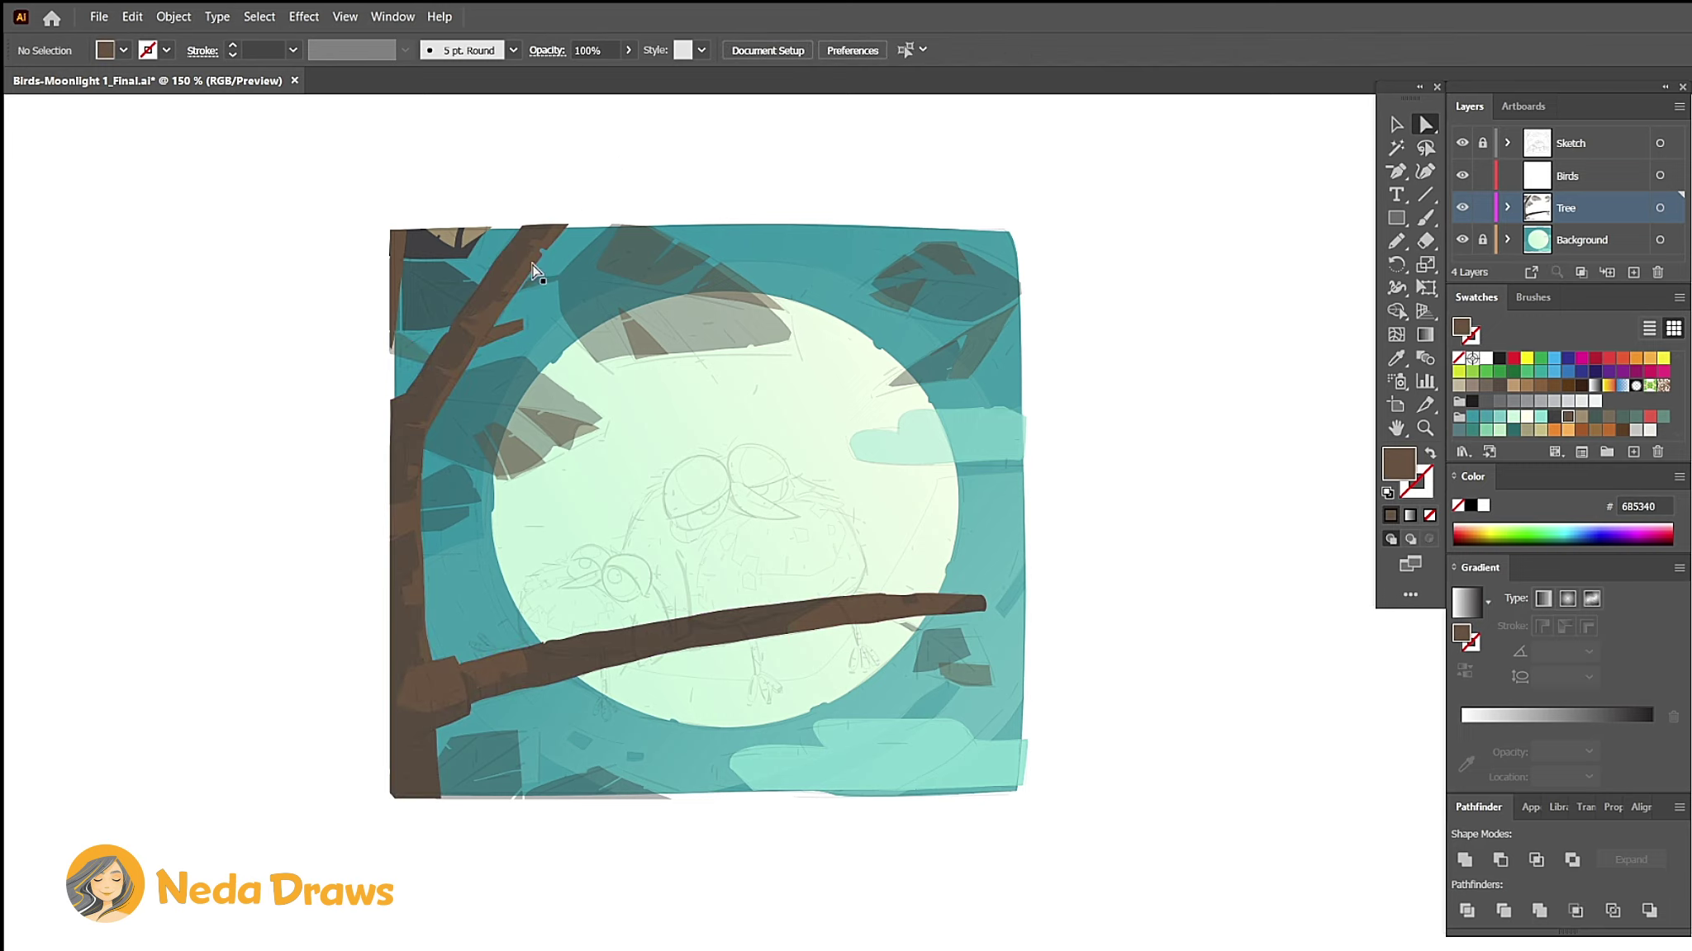
pyautogui.click(533, 268)
pyautogui.hotkey('ctrl', 'z')
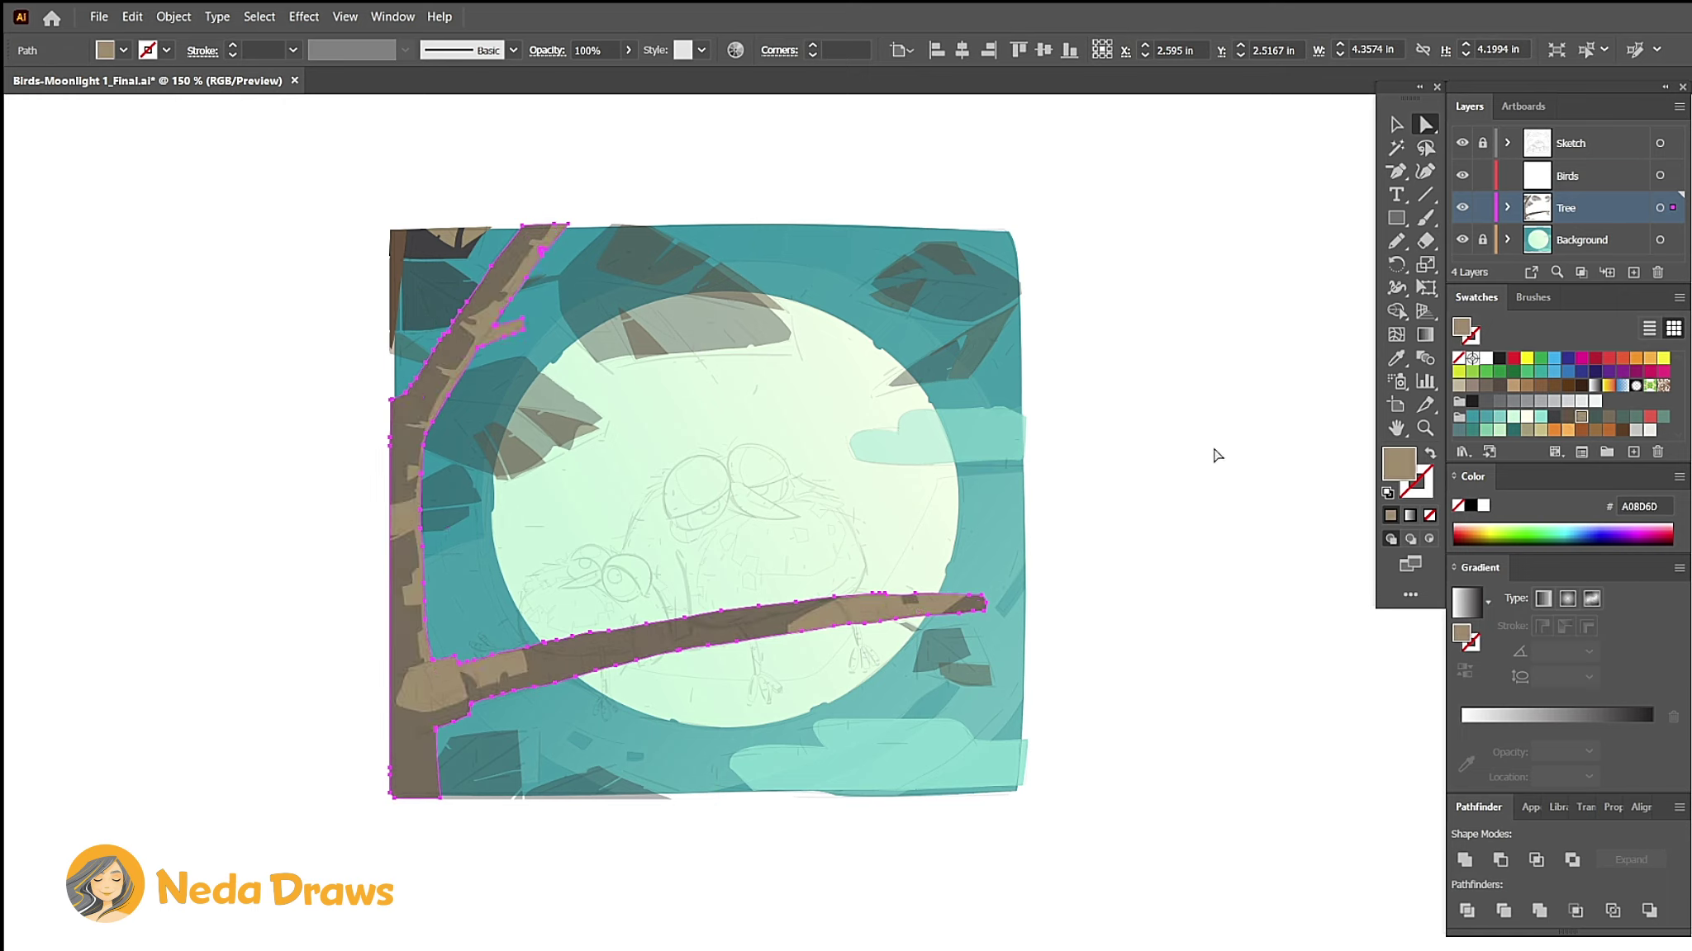
pyautogui.click(405, 572)
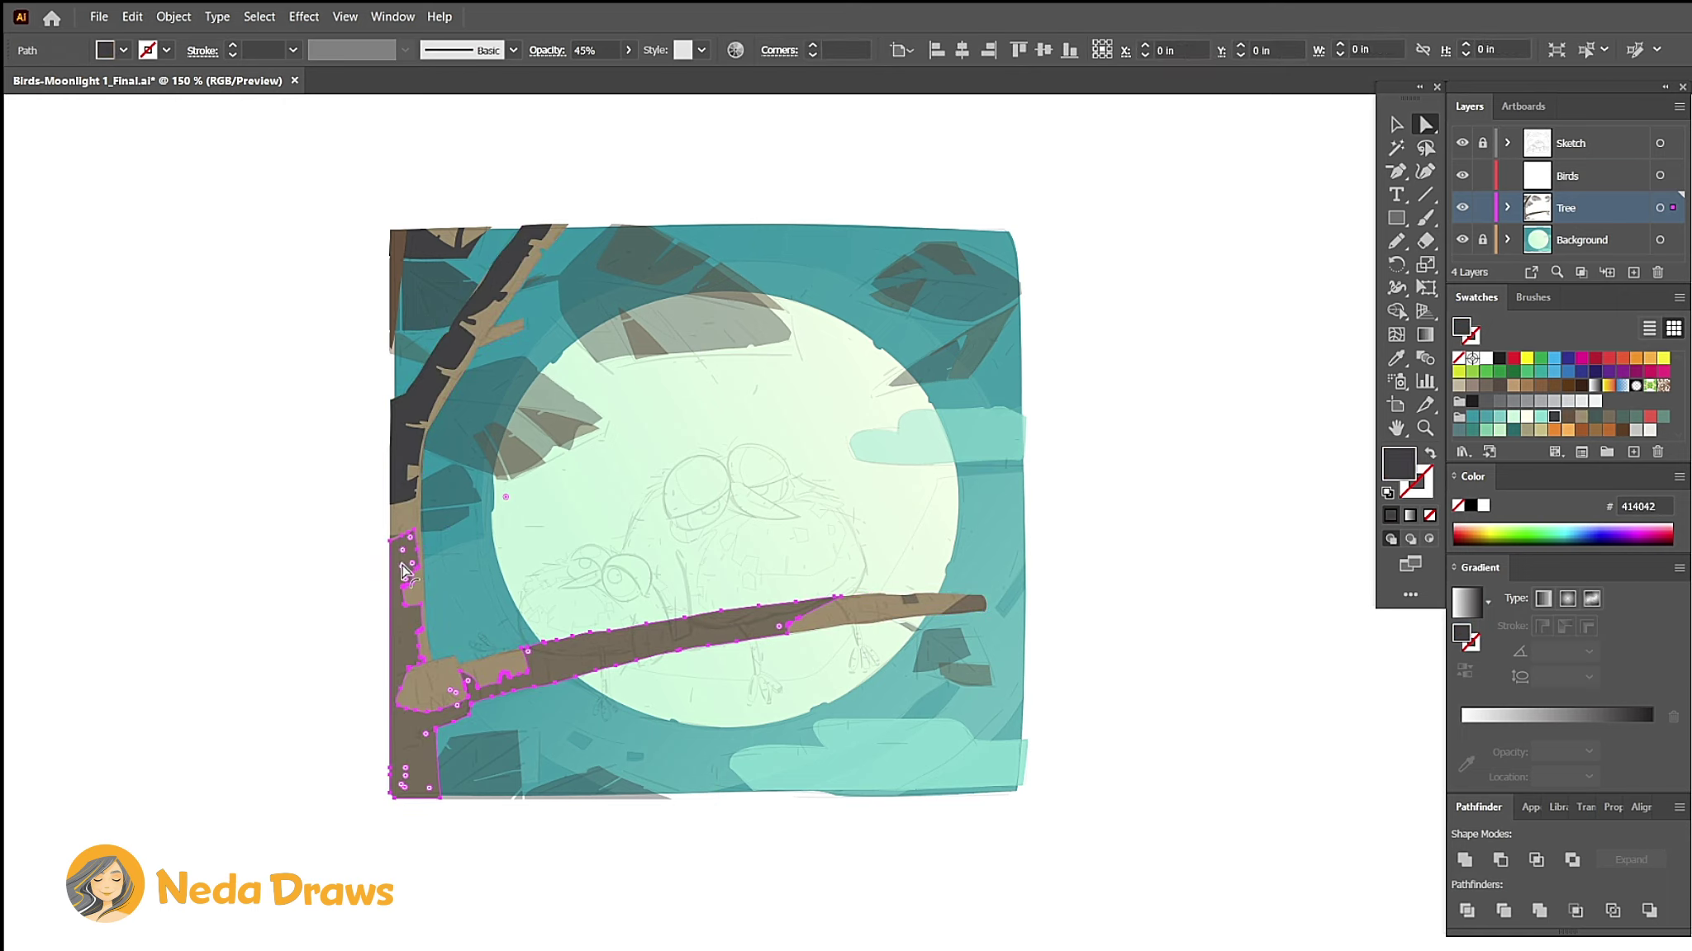
pyautogui.click(644, 281)
# Step: Make the top leaf translucent and the brown pieces inside it more opaque
pyautogui.click(627, 49)
pyautogui.moveTo(586, 73); pyautogui.dragTo(660, 70)
pyautogui.click(648, 252)
pyautogui.keyDown('shift'); pyautogui.click(718, 285); pyautogui.keyUp('shift')
pyautogui.keyDown('shift'); pyautogui.click(640, 339); pyautogui.keyUp('shift')
pyautogui.click(629, 50)
pyautogui.click(639, 147)
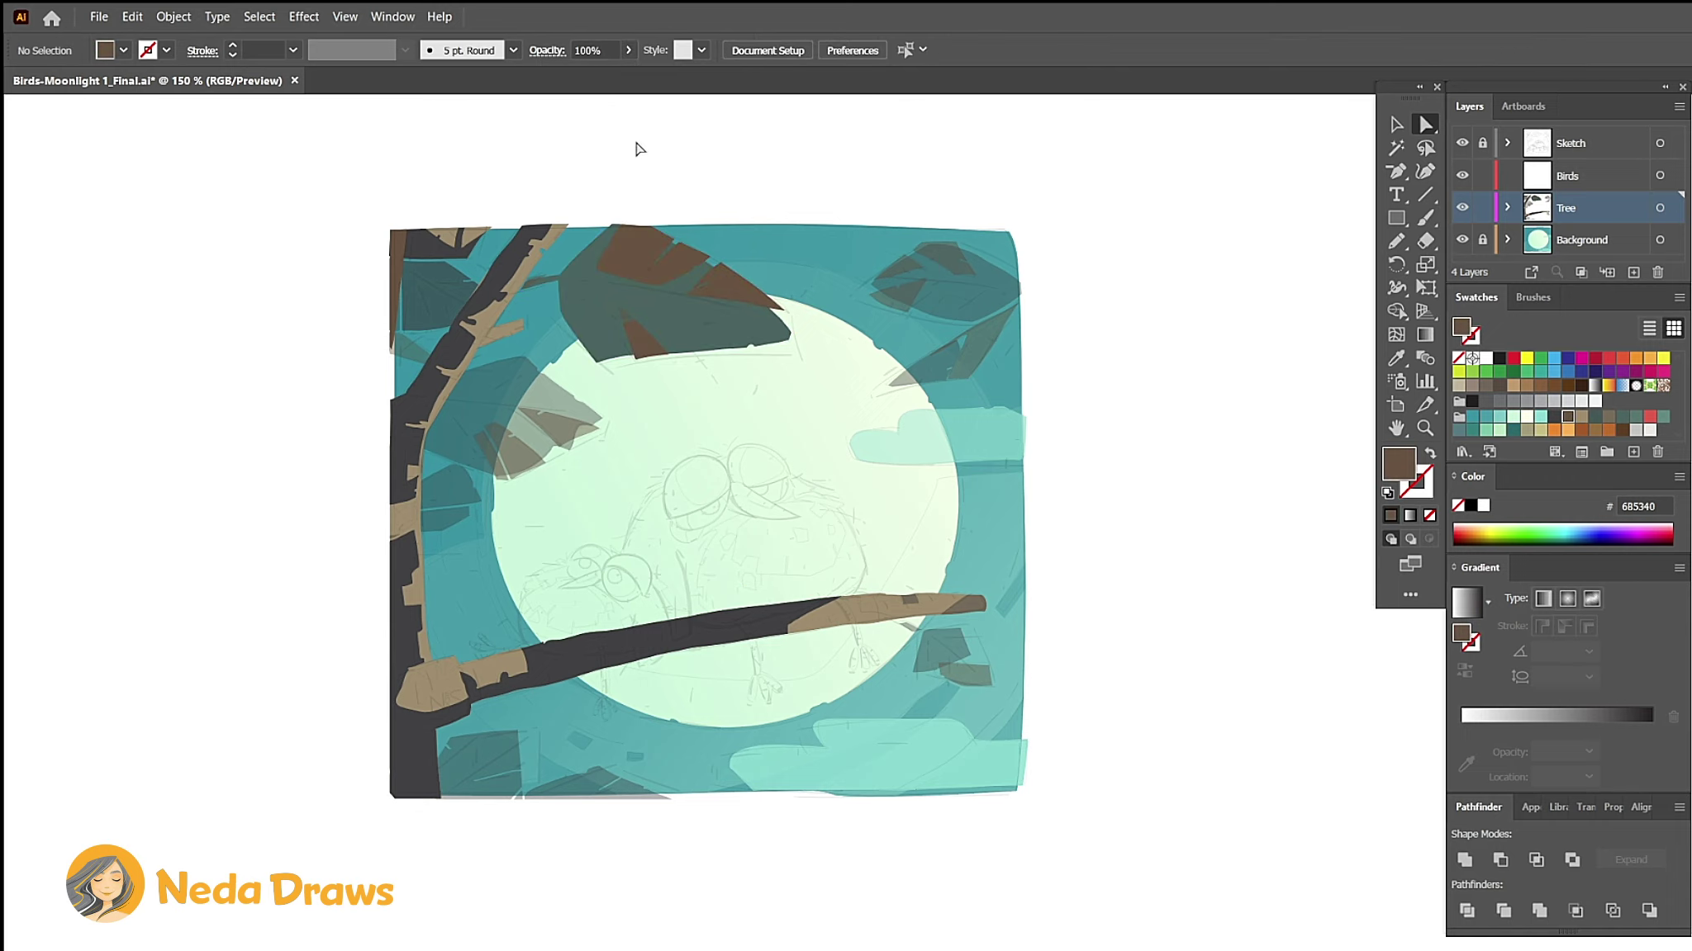
# Step: Recolour the top leaf's accent pieces with brown swatches
pyautogui.click(636, 256)
pyautogui.click(1604, 419)
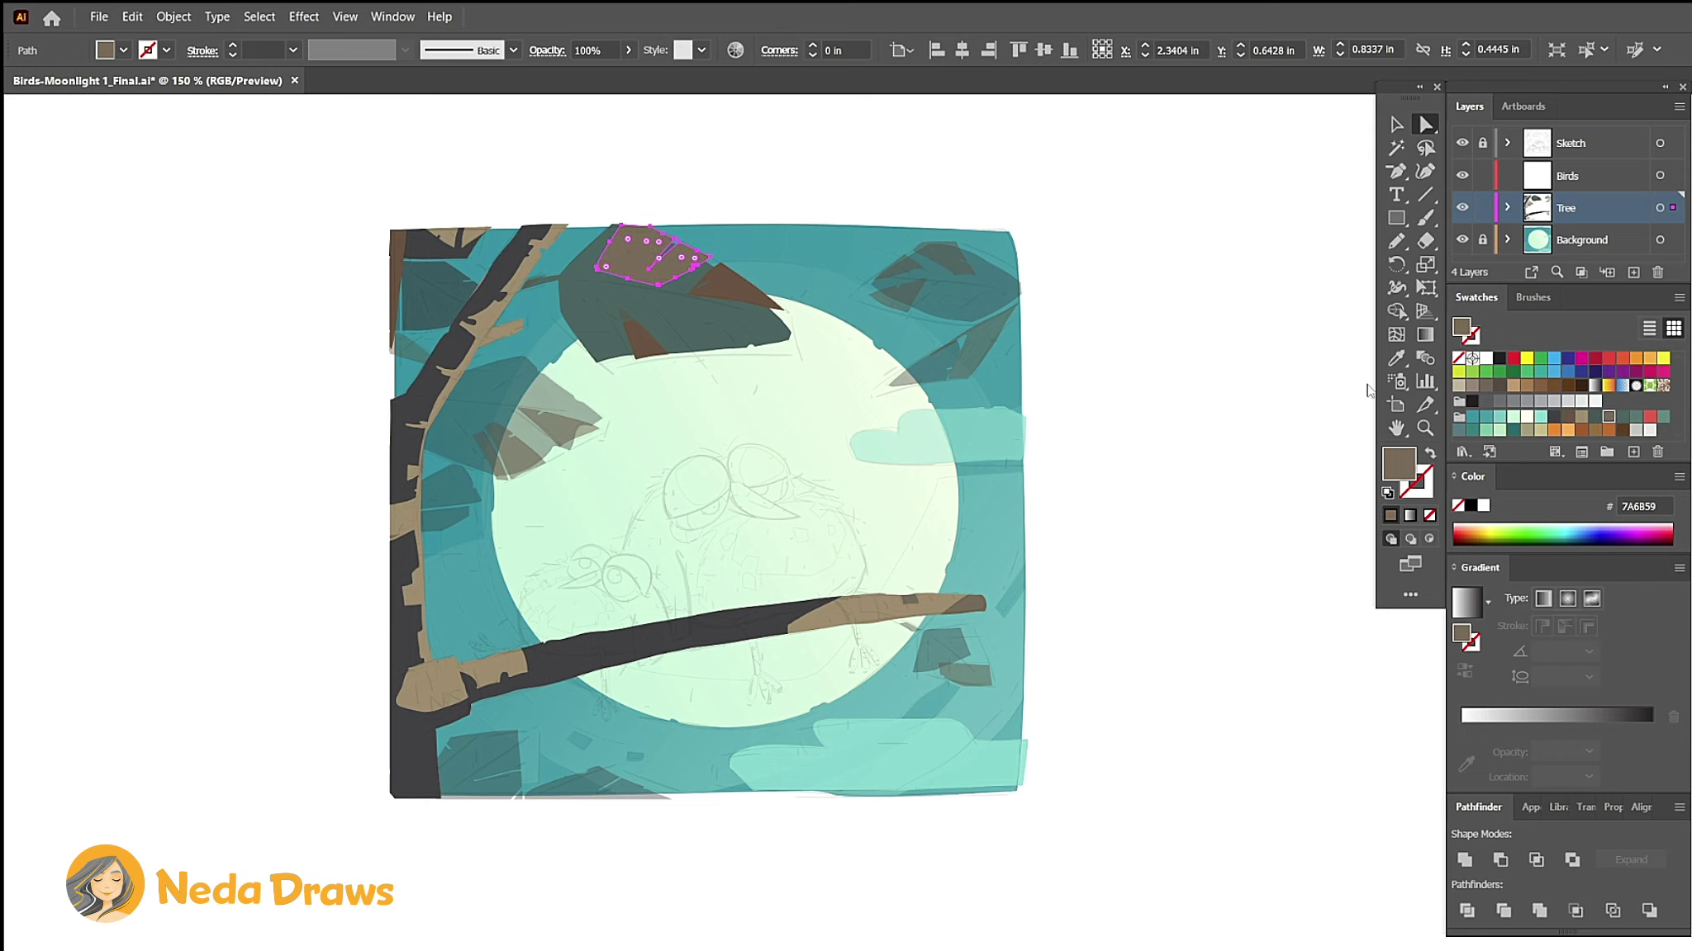
pyautogui.click(731, 291)
pyautogui.keyDown('shift'); pyautogui.click(644, 354); pyautogui.keyUp('shift')
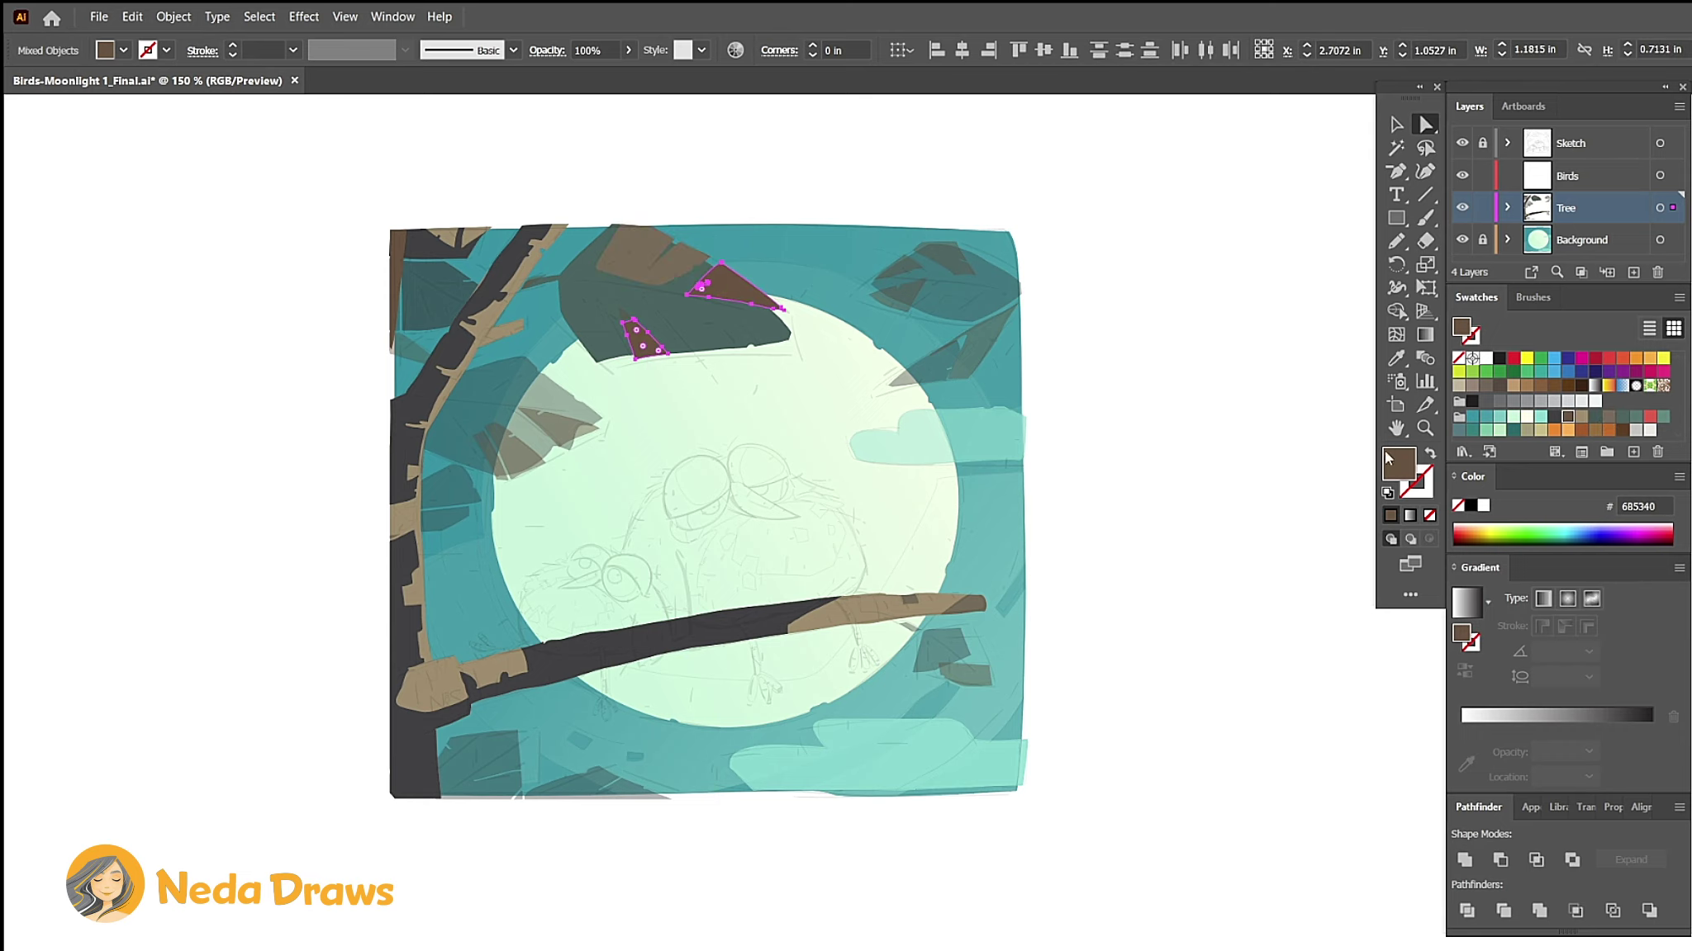
pyautogui.click(1584, 425)
# Step: Paste a brown copy of the trunk in front and erase it into highlight strips
pyautogui.scroll(2, 295, 270)
pyautogui.click(715, 273)
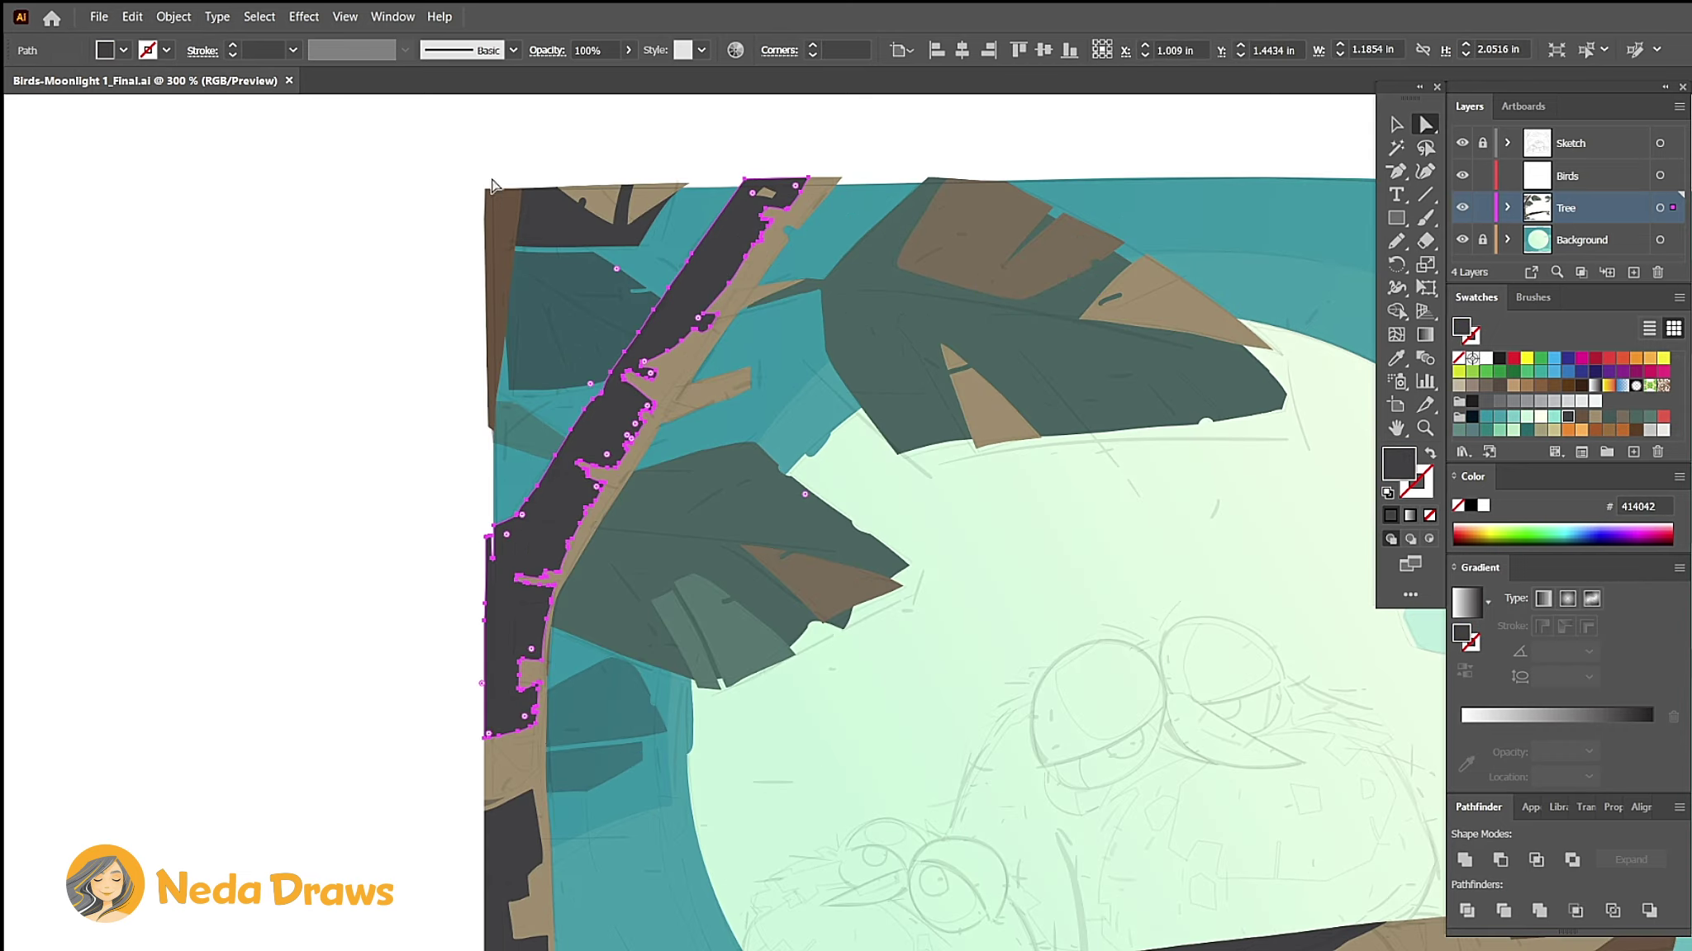
pyautogui.click(132, 16)
pyautogui.click(157, 99)
pyautogui.click(132, 17)
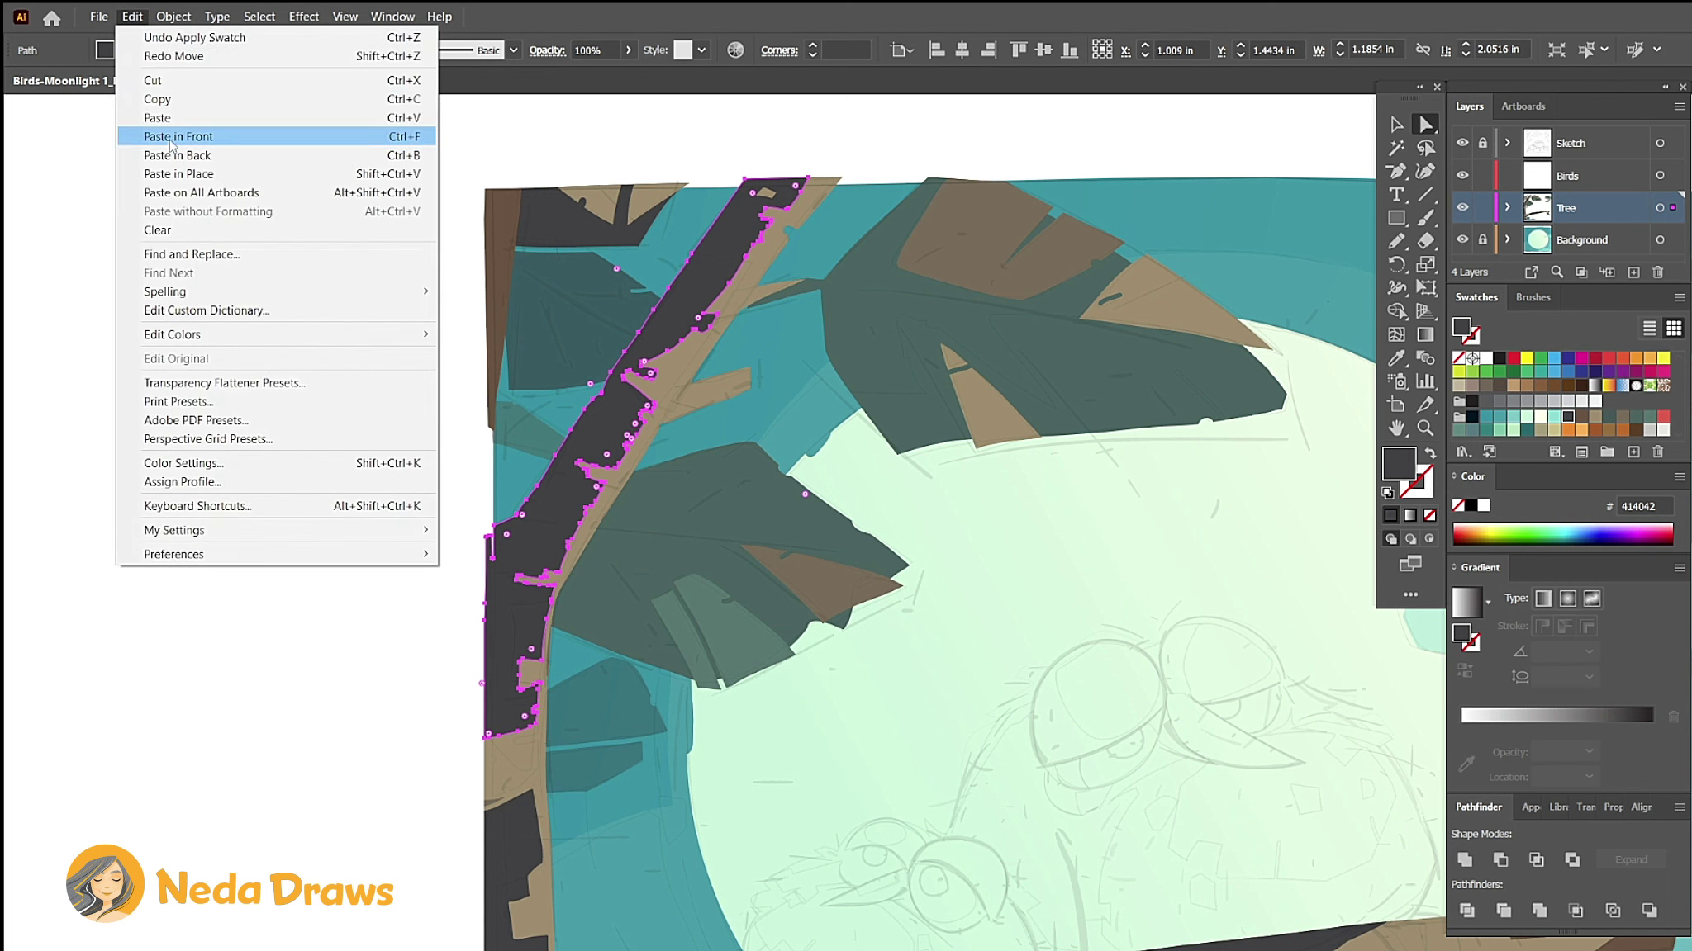
pyautogui.click(170, 139)
pyautogui.click(1576, 421)
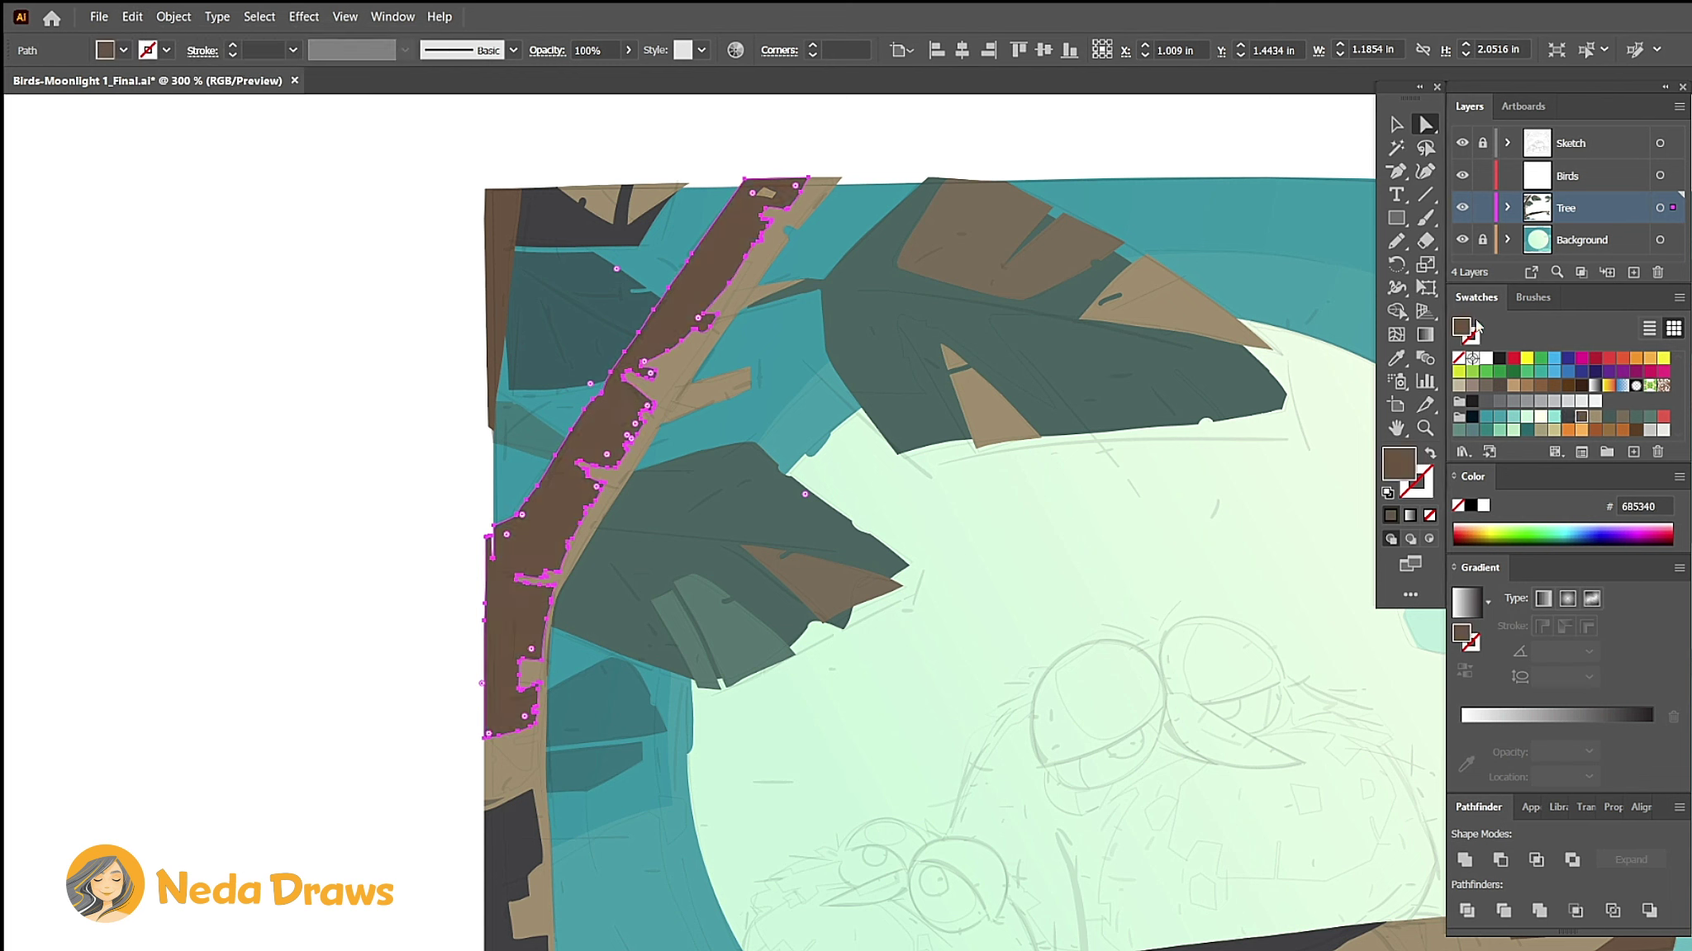
pyautogui.hotkey('shift', 'e')
pyautogui.moveTo(806, 272); pyautogui.dragTo(808, 274)
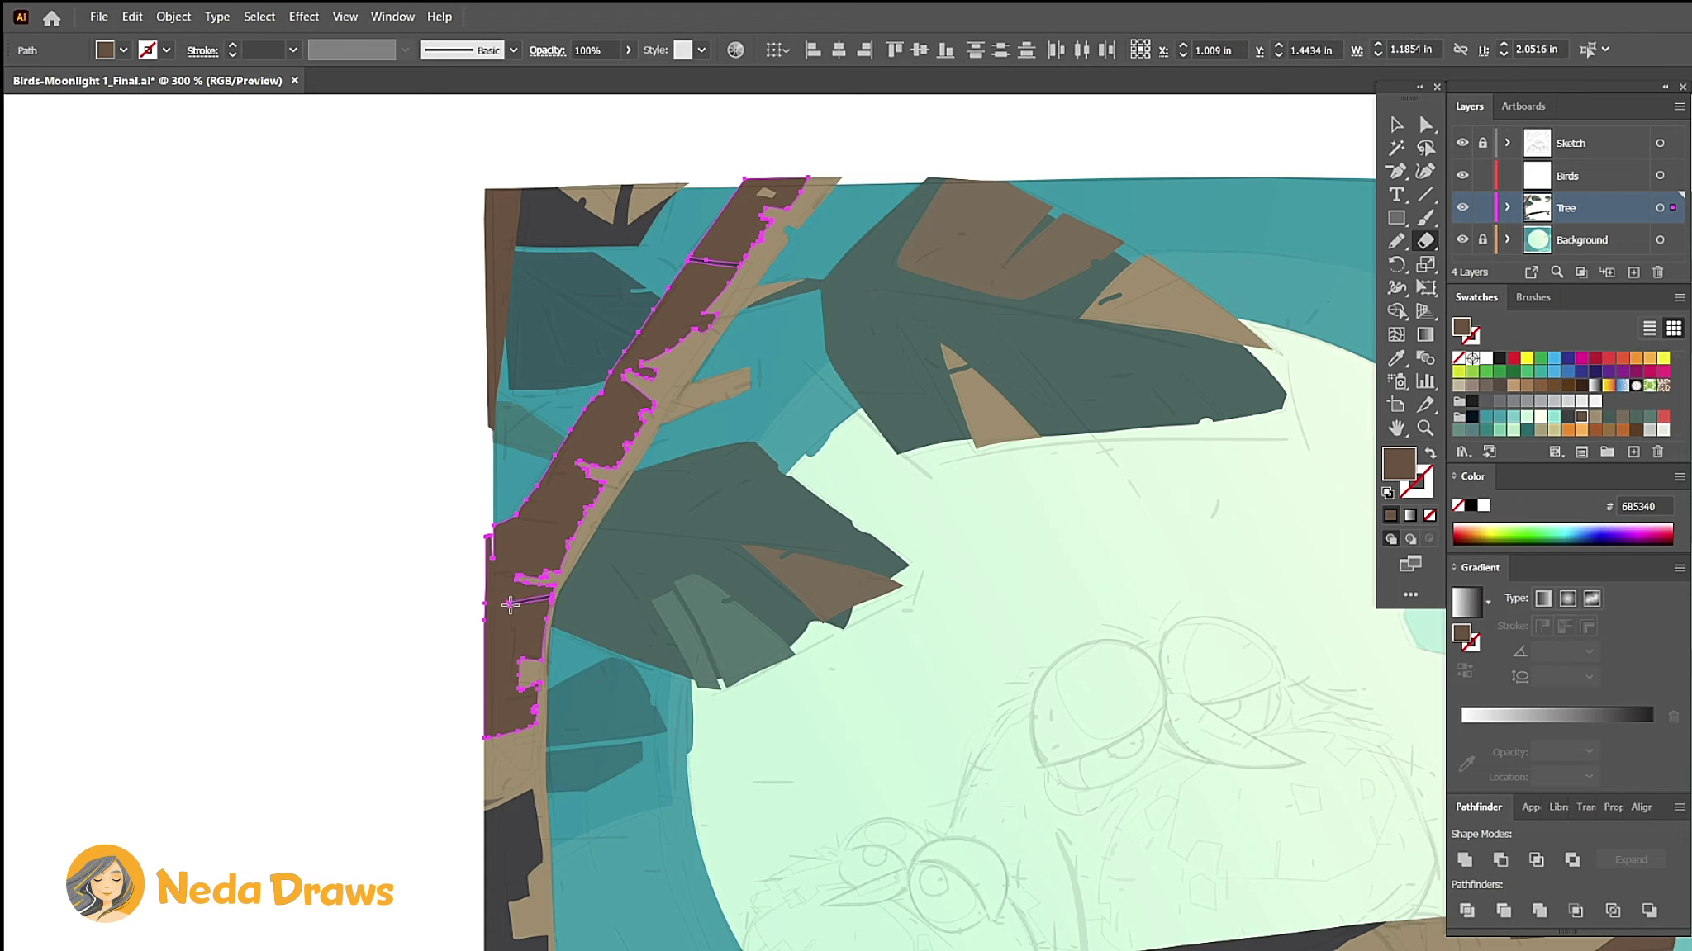
pyautogui.moveTo(518, 678); pyautogui.dragTo(518, 678)
pyautogui.press('a')
pyautogui.click(1245, 165)
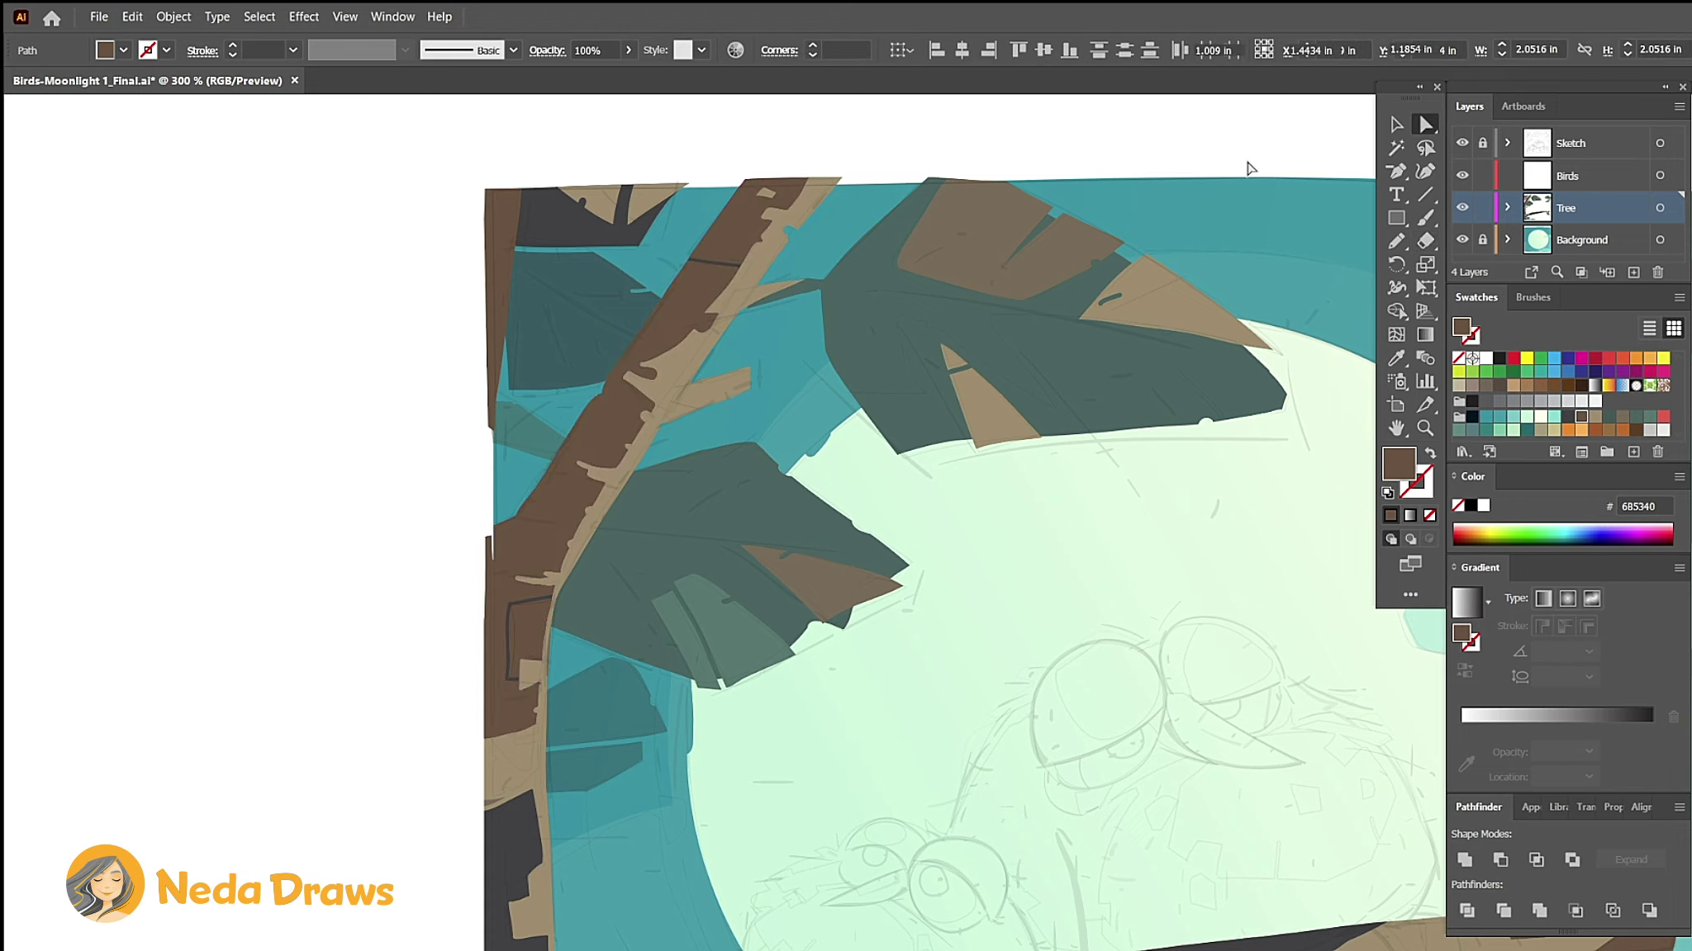
pyautogui.click(697, 318)
pyautogui.hotkey('ctrl', 'z')
pyautogui.hotkey('ctrl', 'z')
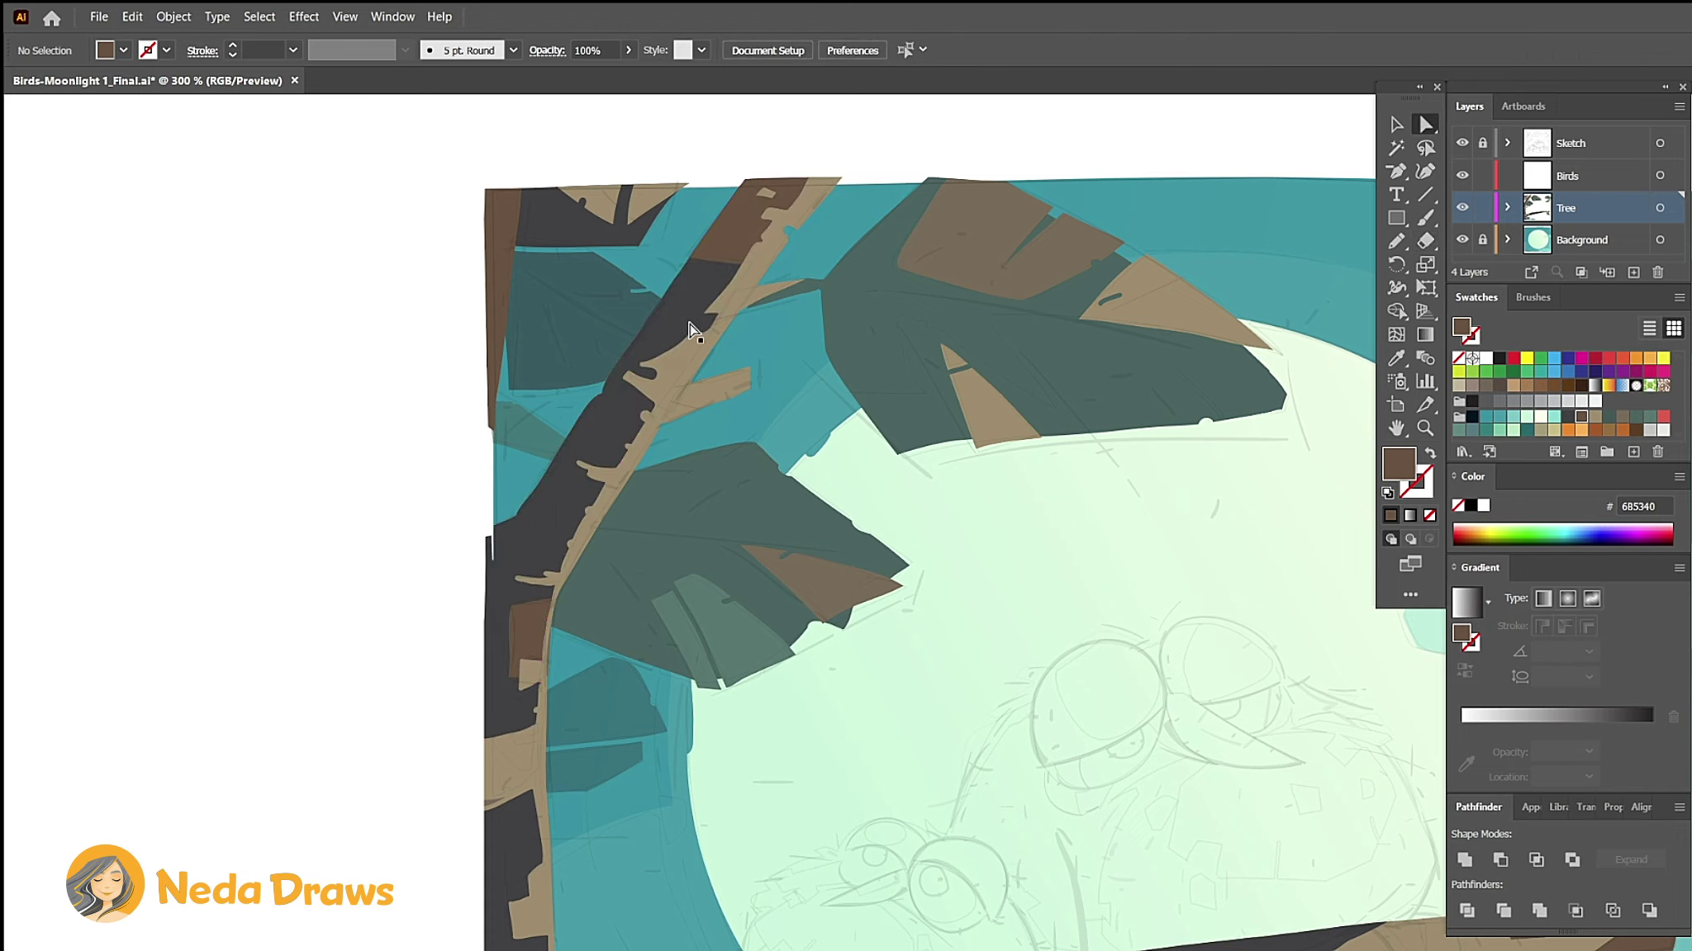
# Step: Fill a copy of the branch brown and erase strips through it
pyautogui.scroll(-5, 692, 325)
pyautogui.click(132, 17)
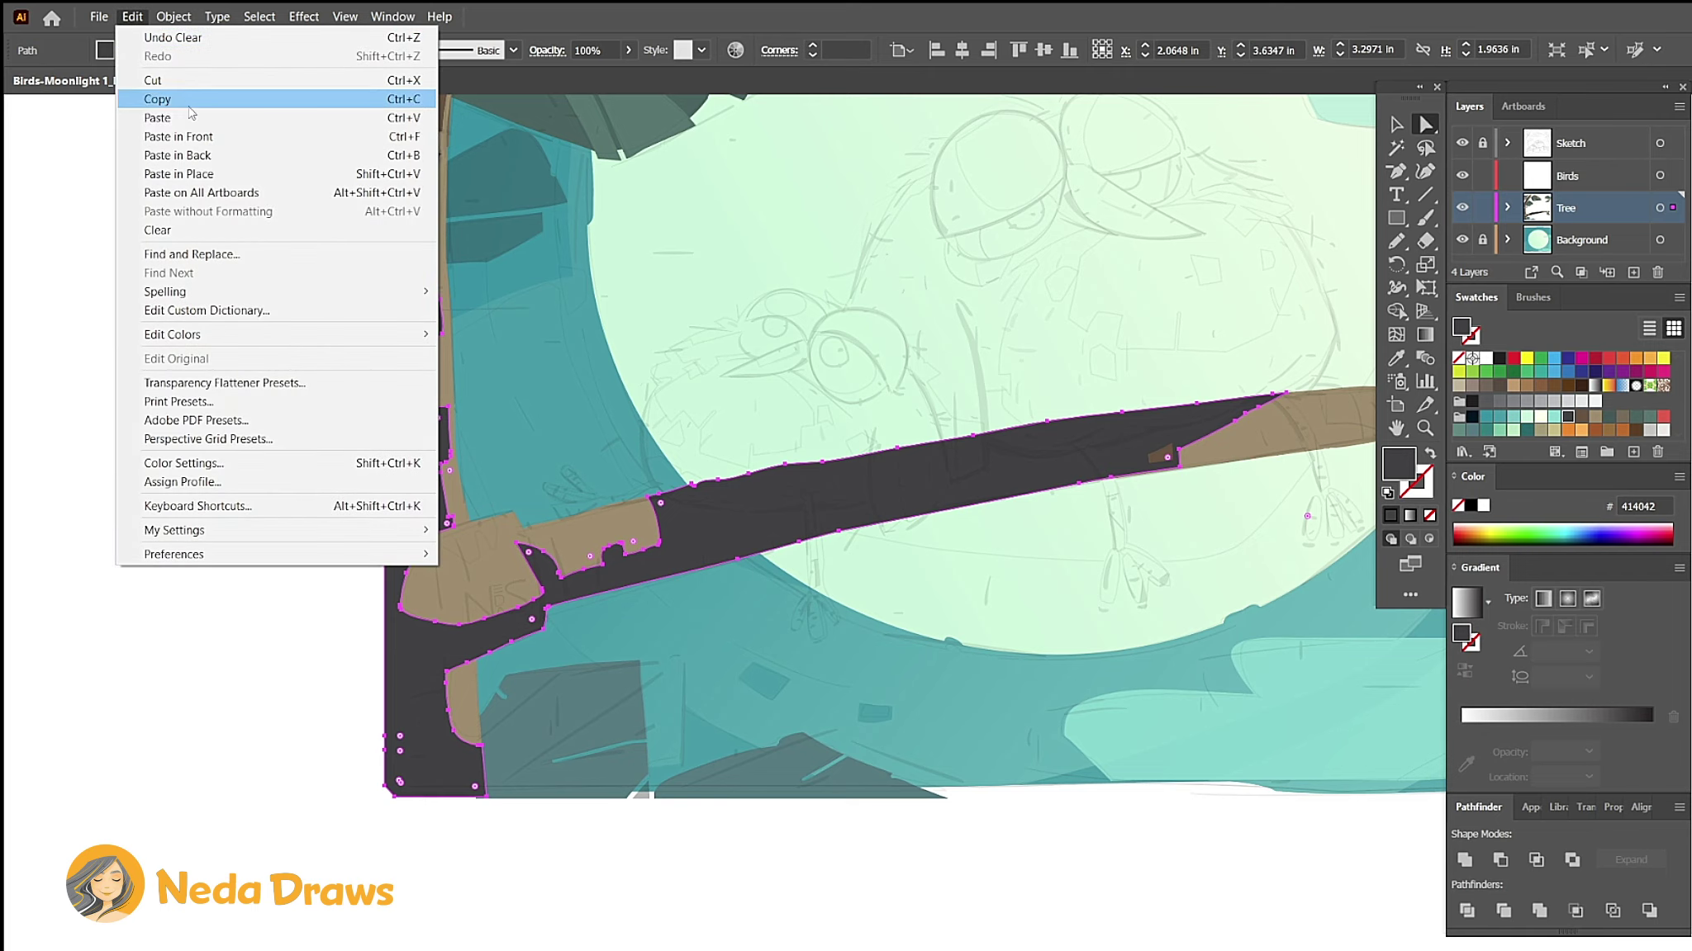
pyautogui.click(165, 101)
pyautogui.click(1580, 418)
pyautogui.click(1424, 240)
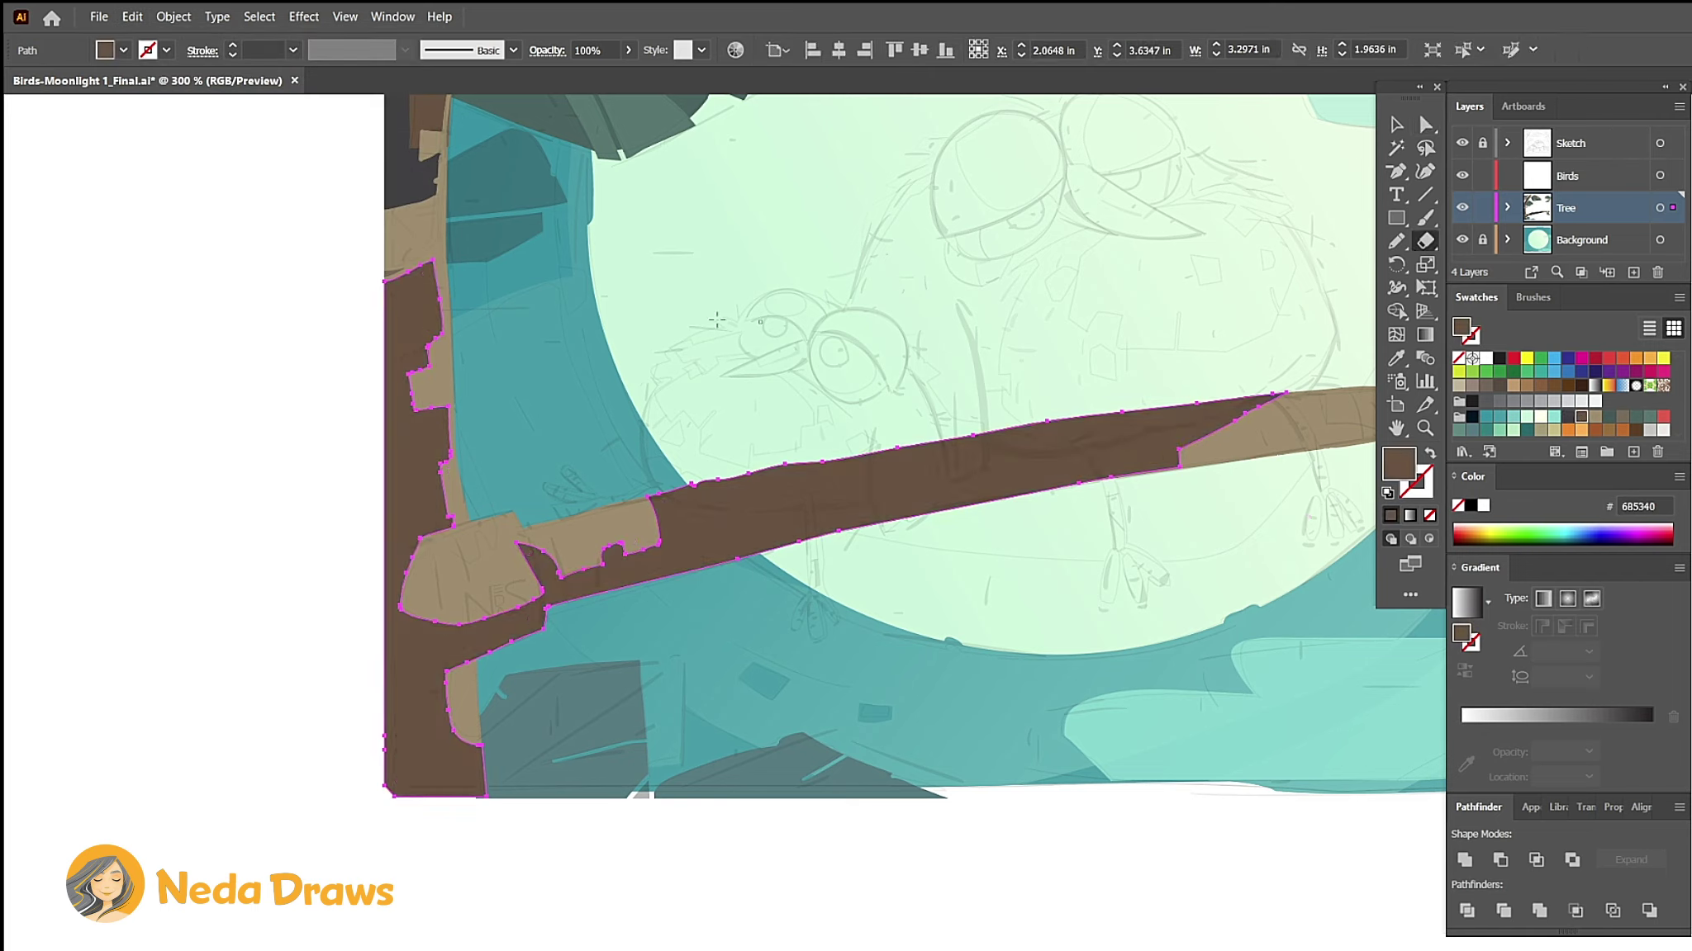
pyautogui.moveTo(399, 351); pyautogui.dragTo(409, 401)
pyautogui.press('a')
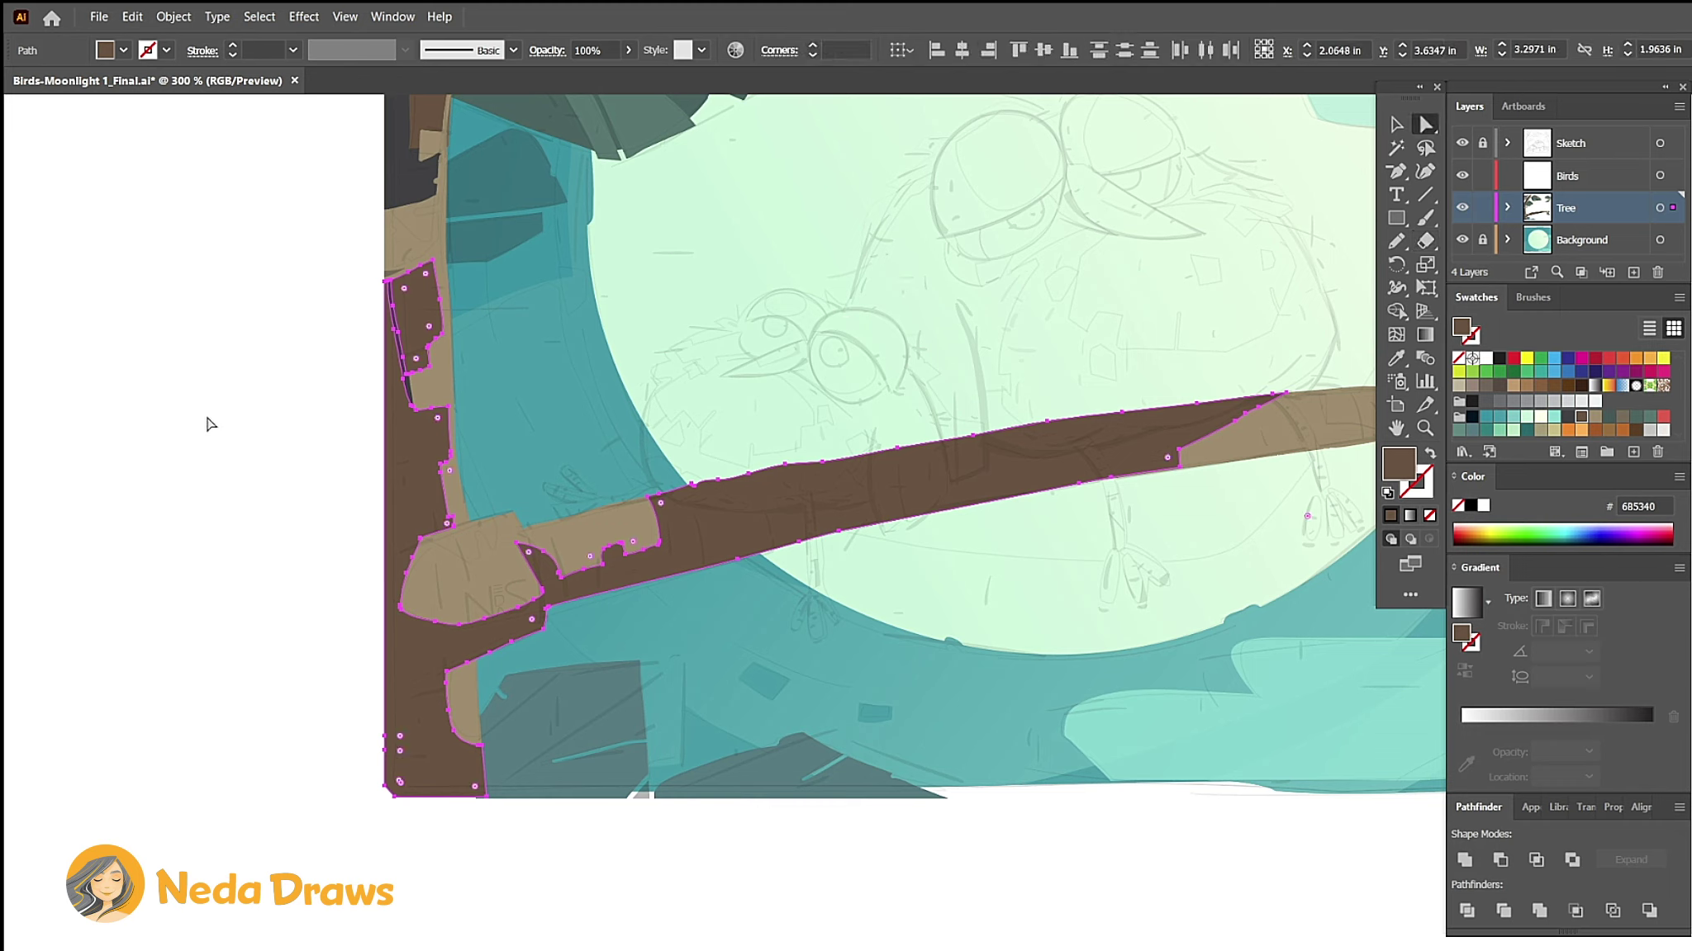
pyautogui.hotkey('ctrl', 'z')
pyautogui.hotkey('ctrl', 'z')
pyautogui.hotkey('shift', 'e')
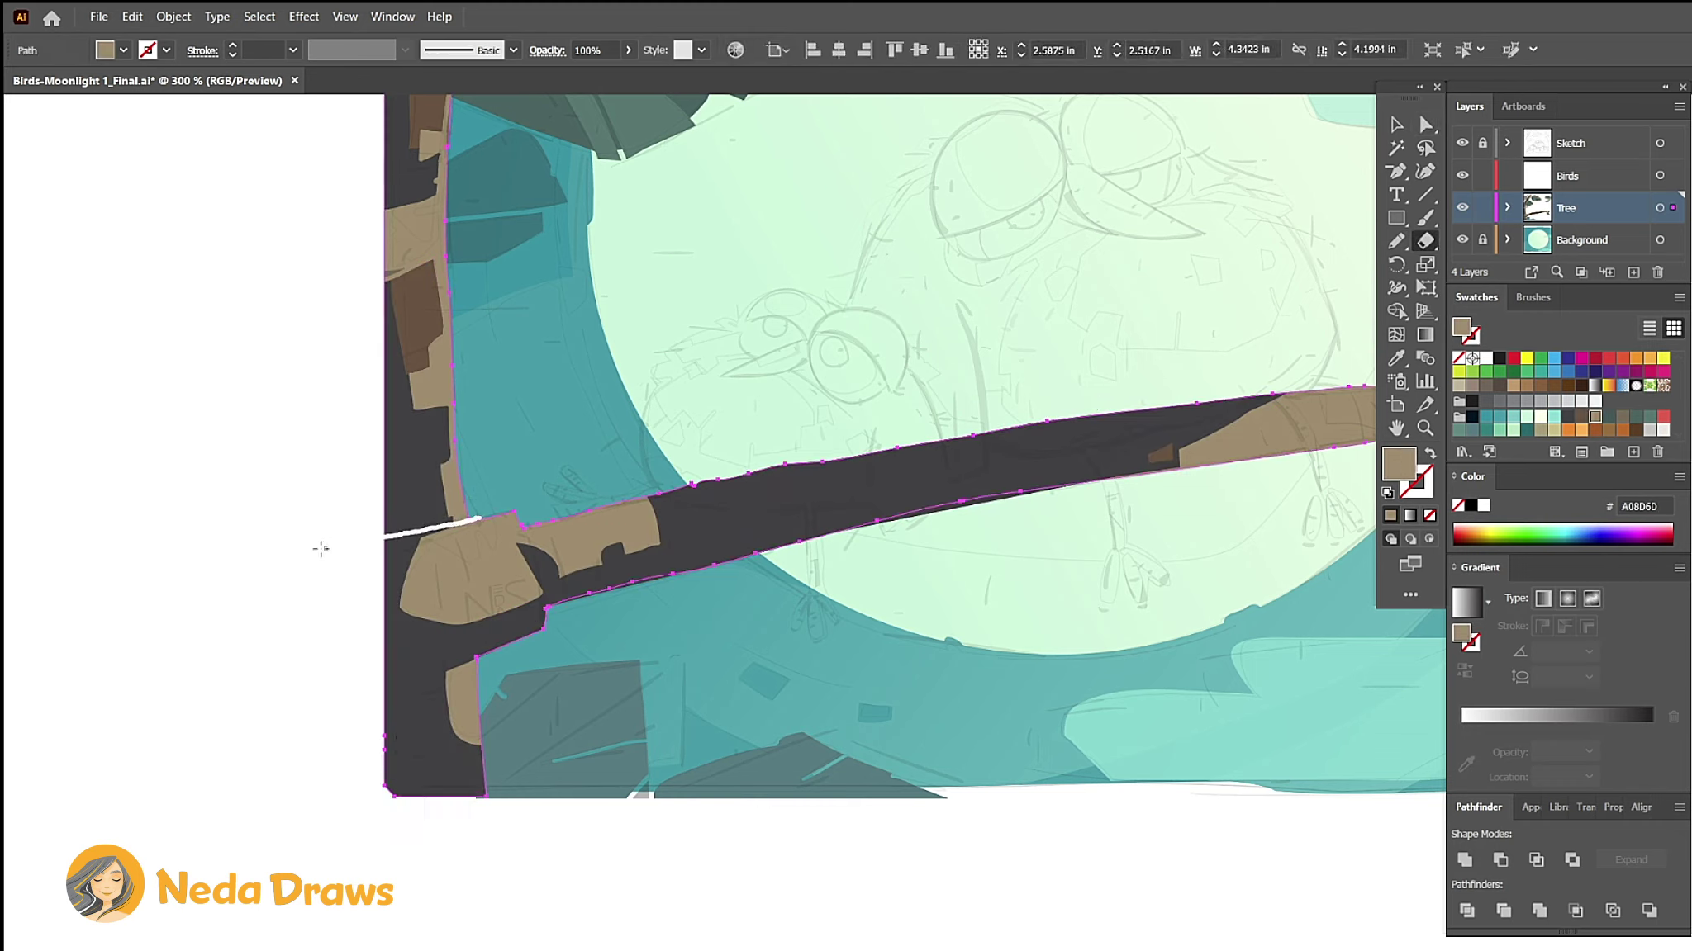
pyautogui.moveTo(320, 548); pyautogui.dragTo(322, 548)
pyautogui.moveTo(685, 593); pyautogui.dragTo(686, 595)
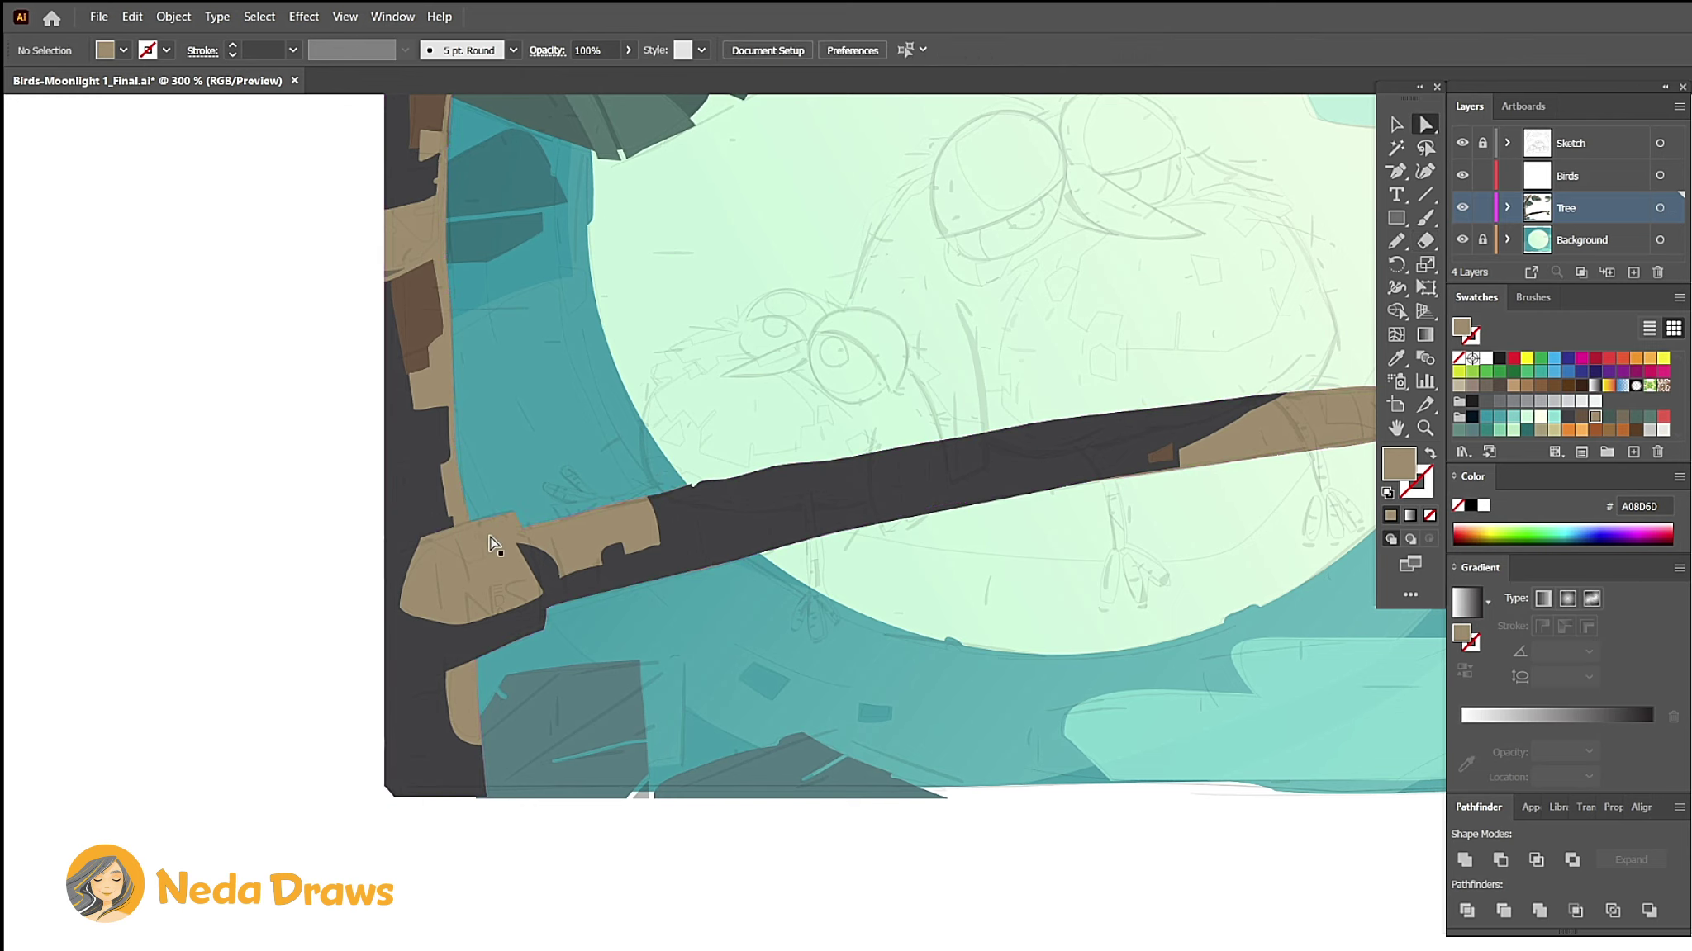
# Step: Cut the split branch piece, paste it back on top and fill it brown
pyautogui.hscroll(5, 1264, 502)
pyautogui.click(132, 16)
pyautogui.click(156, 80)
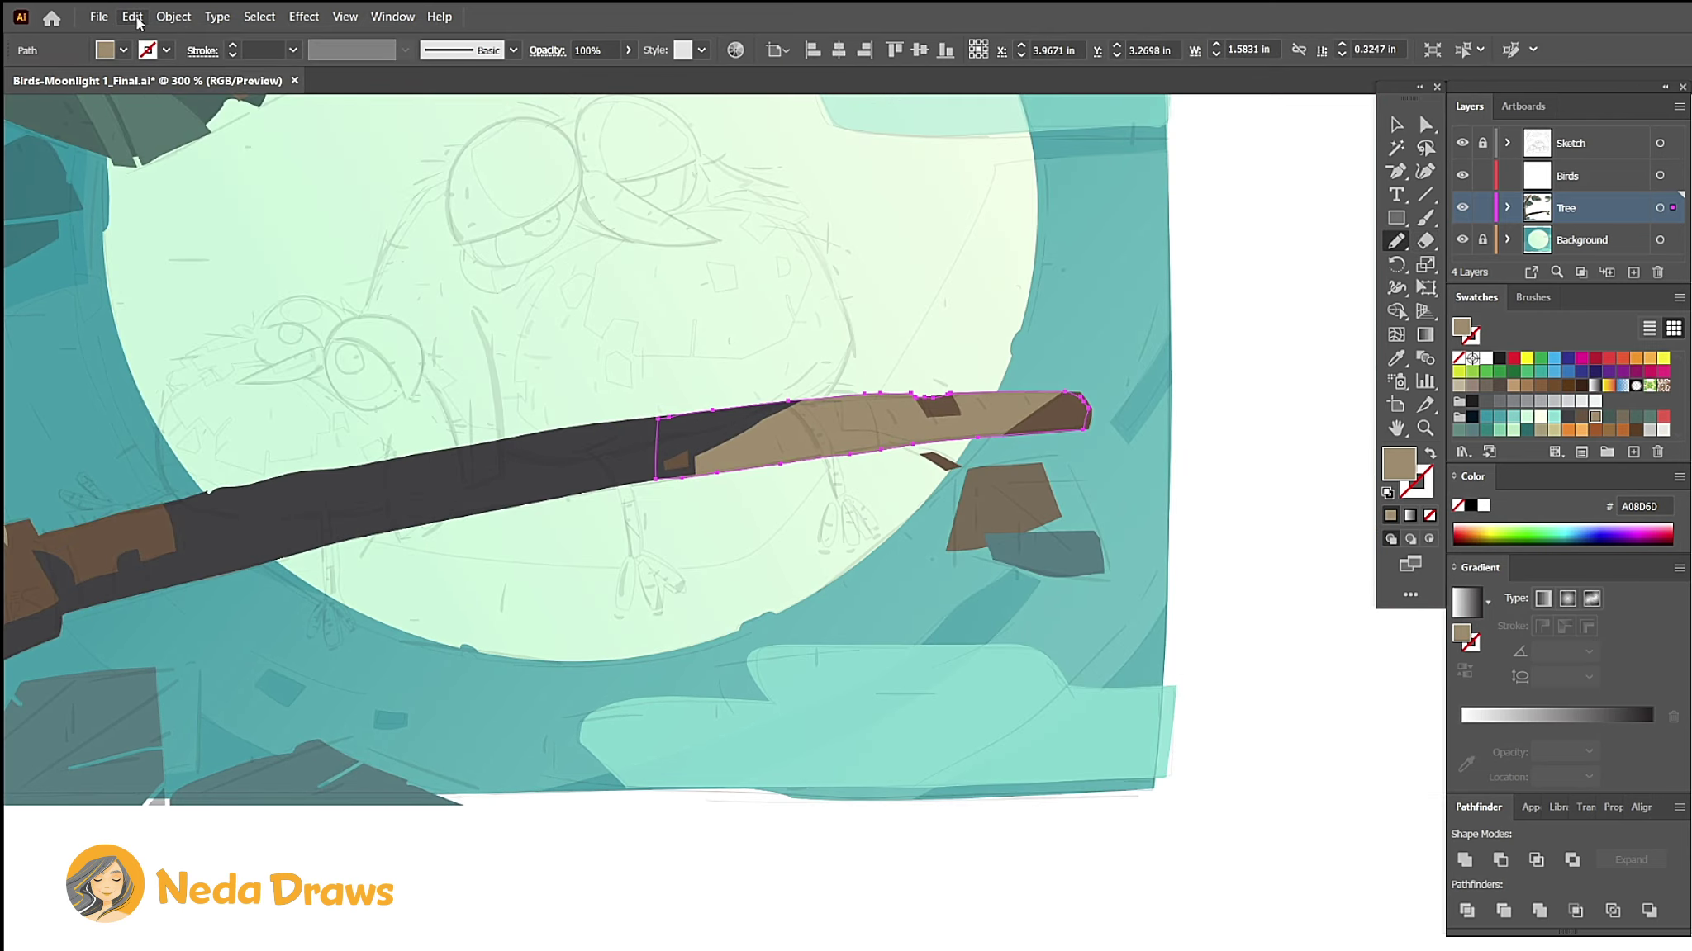
pyautogui.click(132, 16)
pyautogui.click(178, 136)
pyautogui.click(1590, 419)
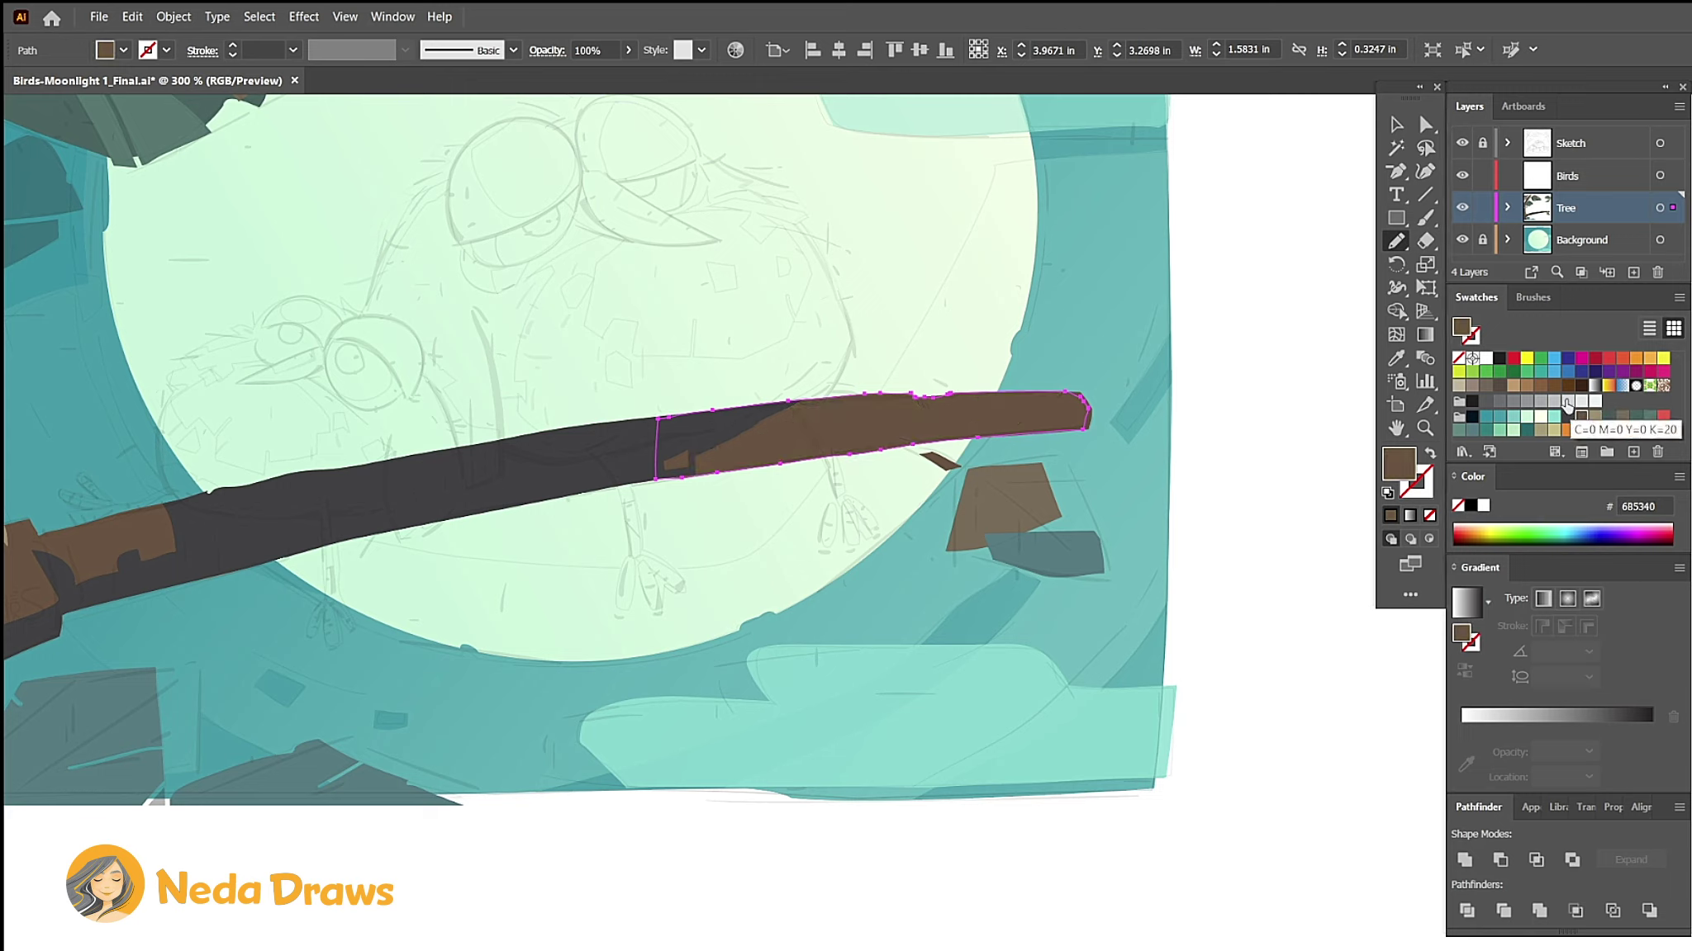
pyautogui.hotkey('shift', 'e')
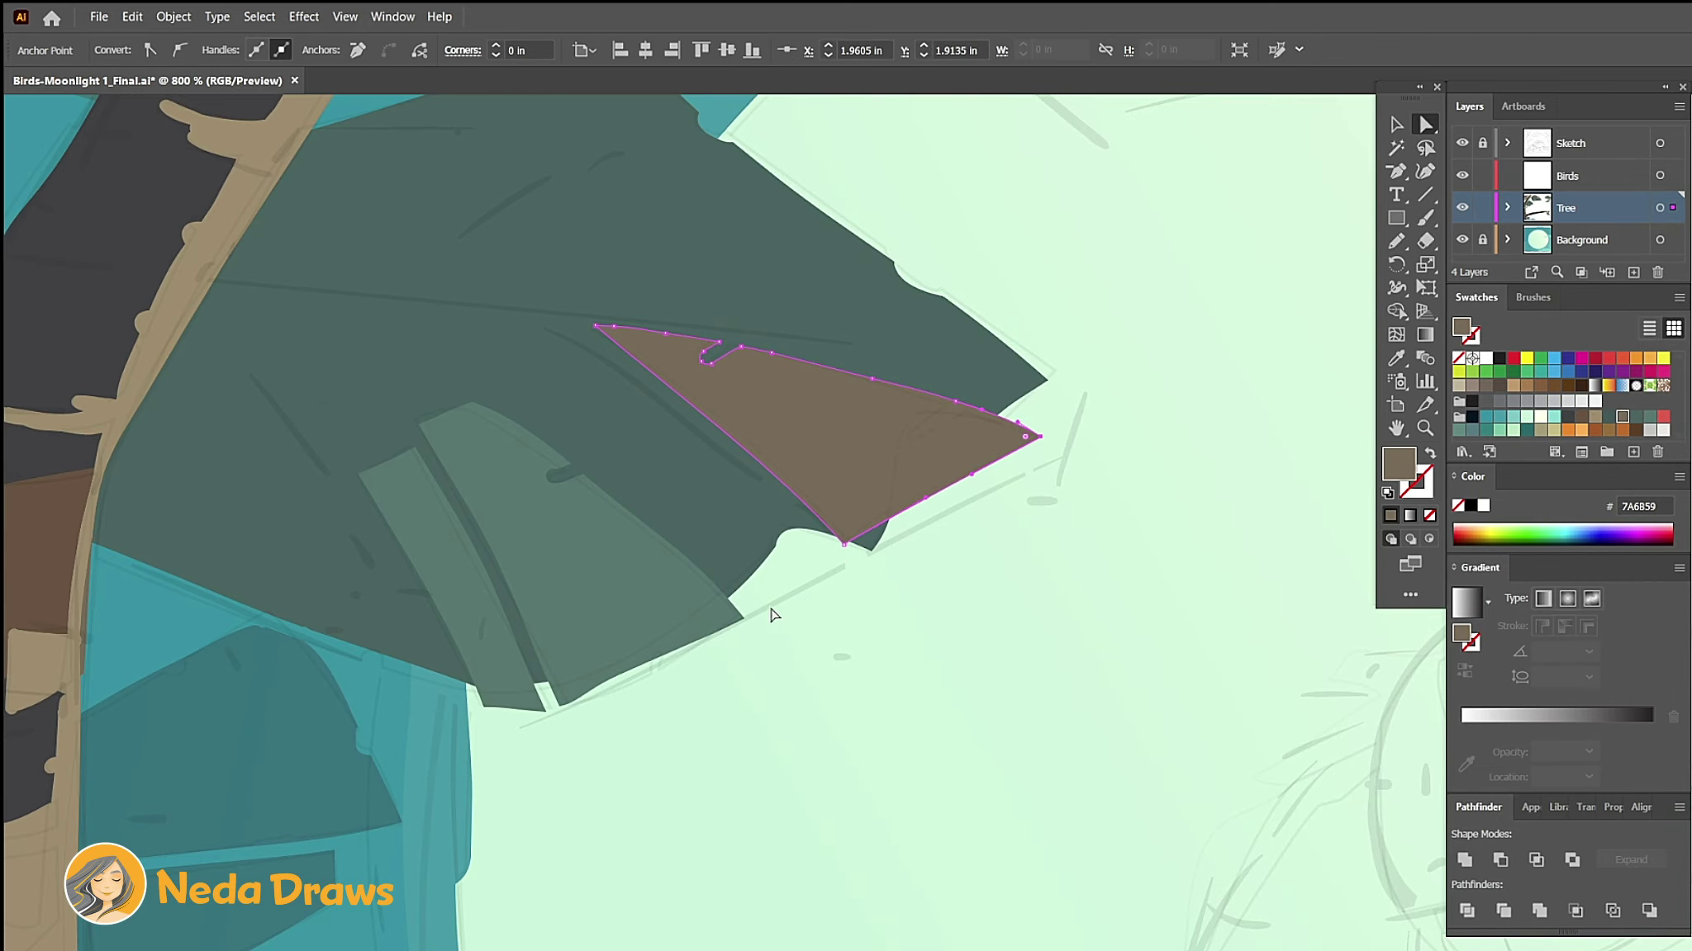
# Step: Lock and hide the Tree layer, hide Background, and make Birds active
pyautogui.click(774, 615)
pyautogui.click(698, 659)
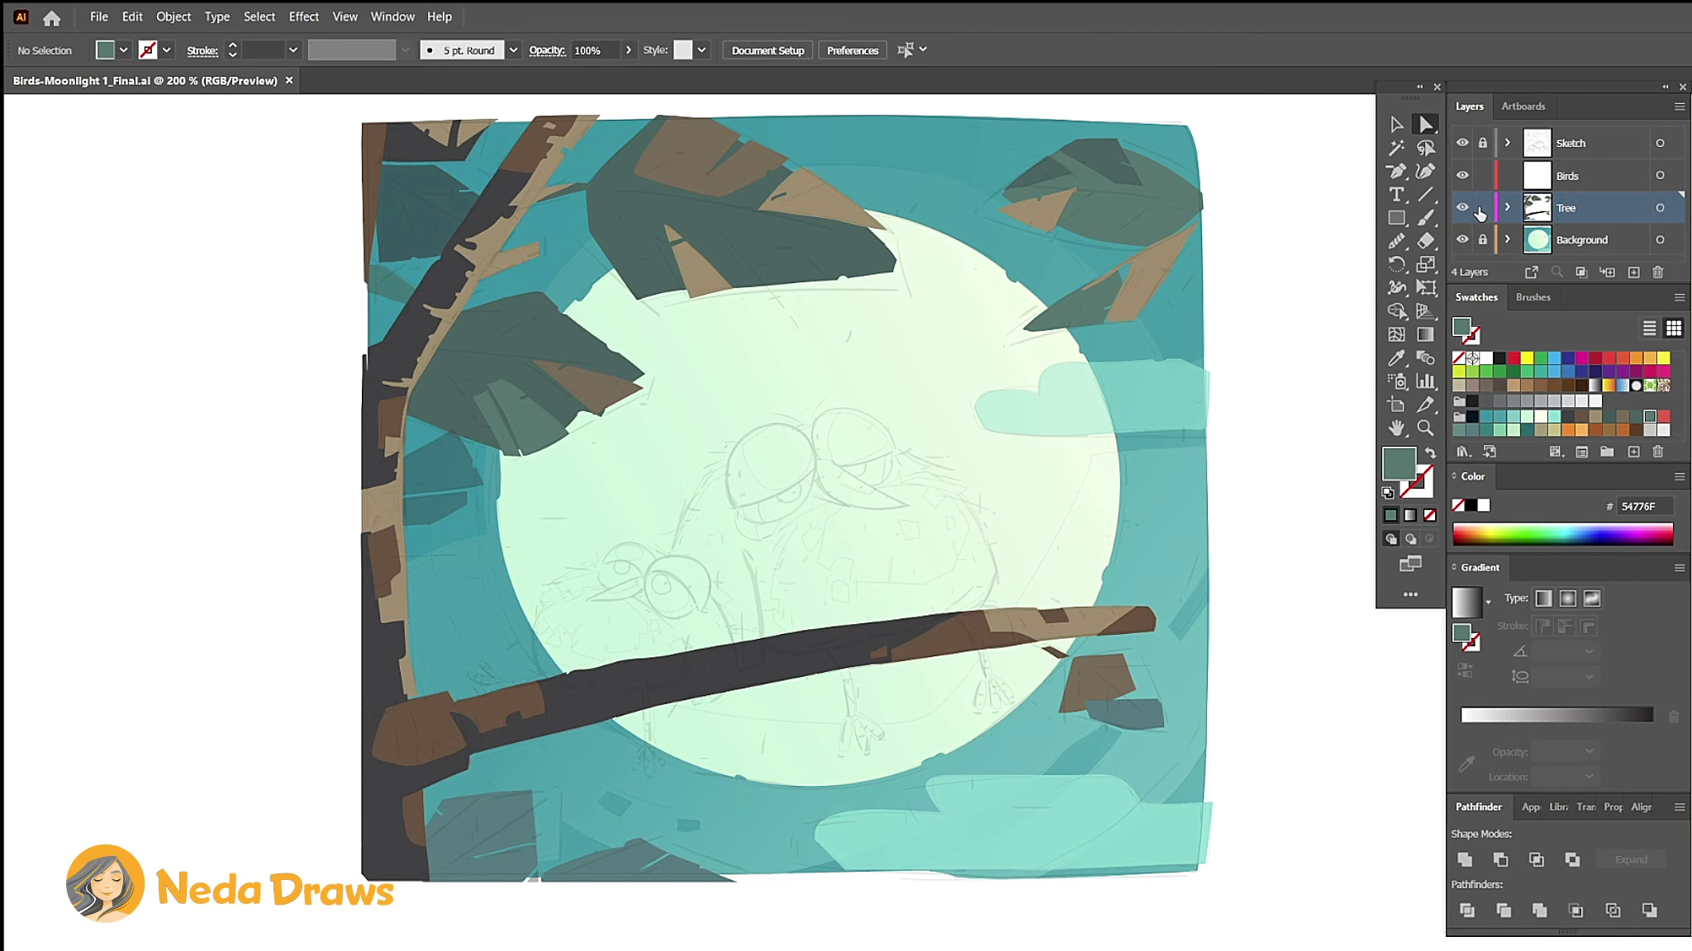
pyautogui.click(1481, 209)
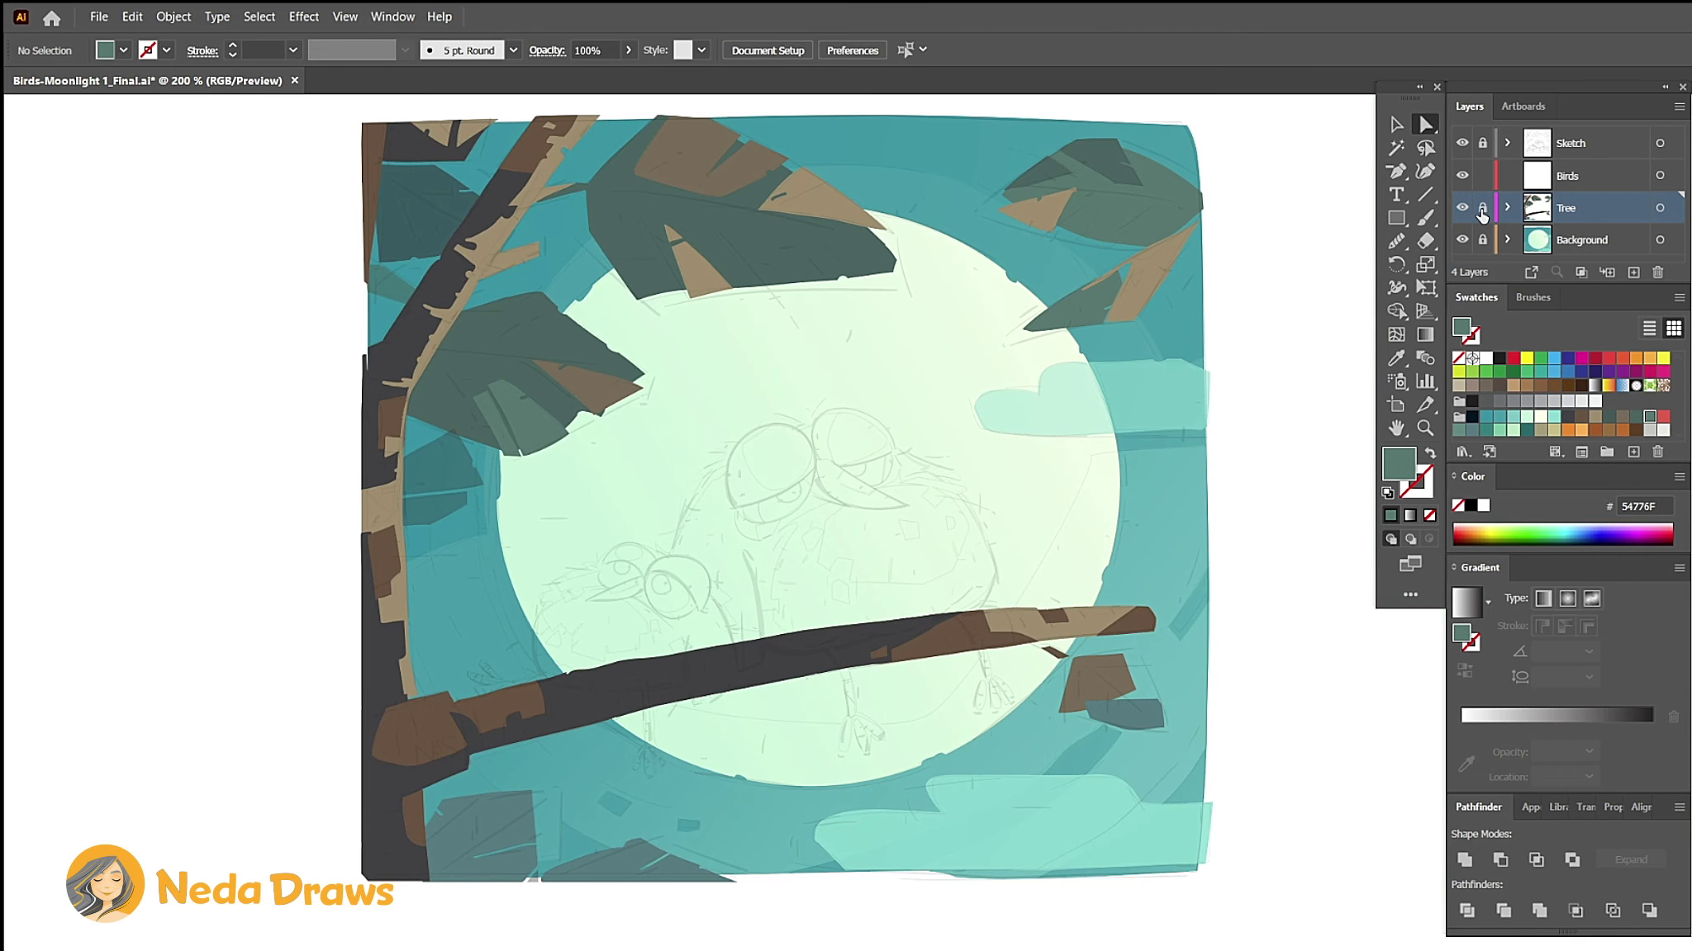
pyautogui.click(1563, 180)
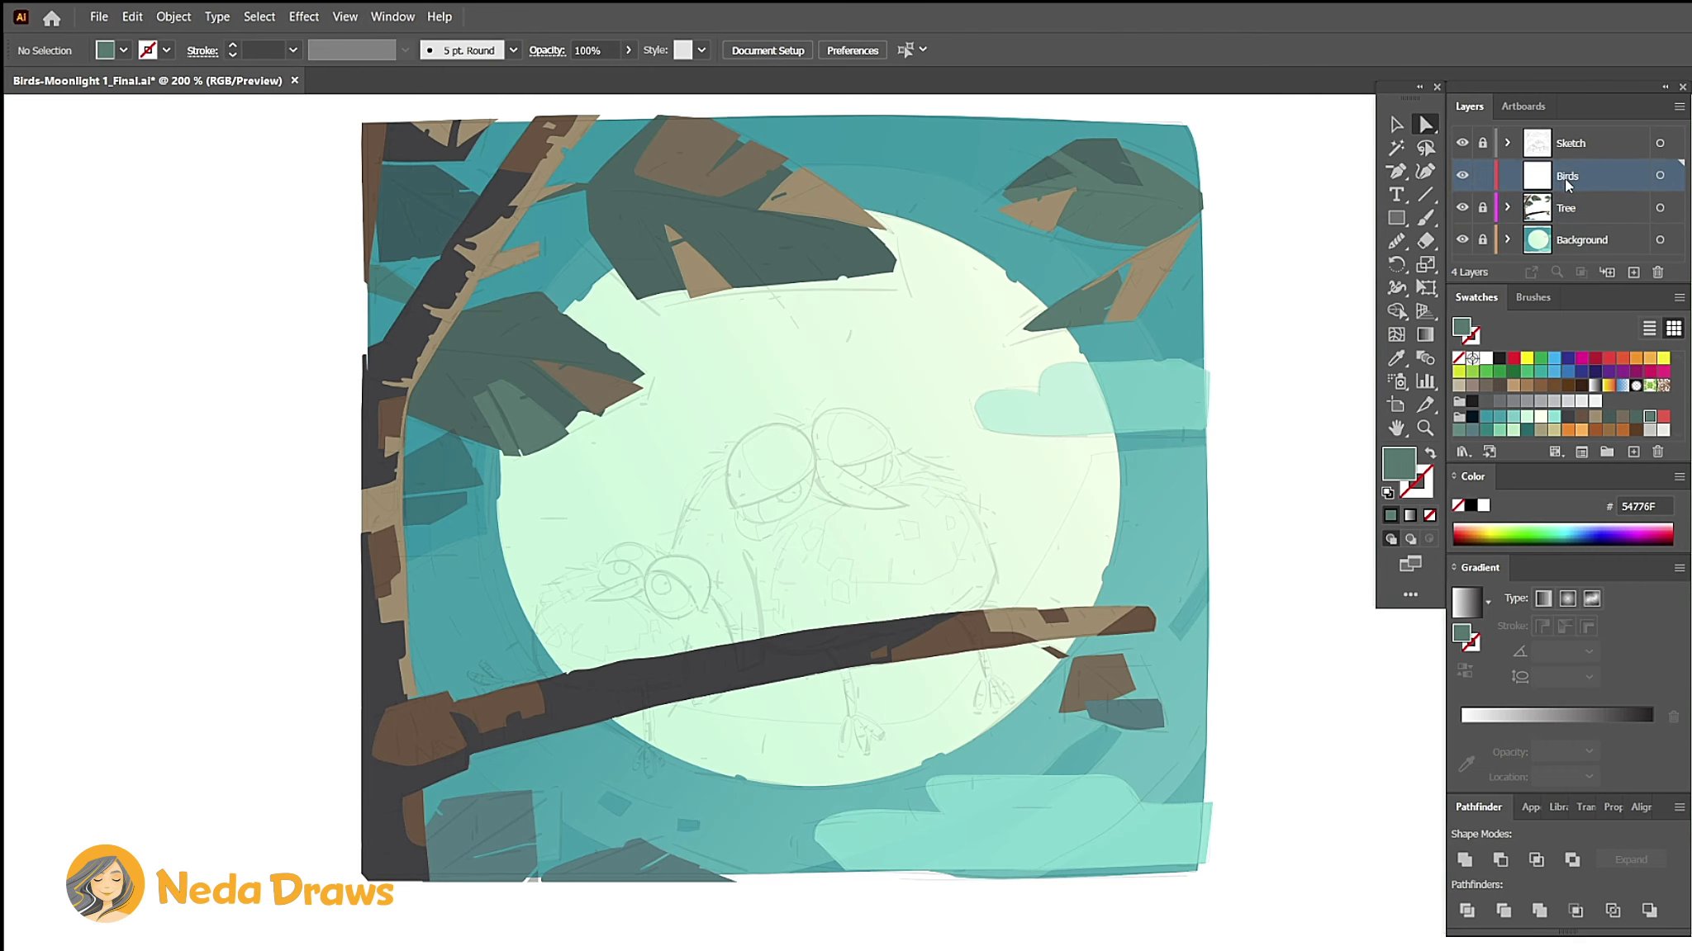
pyautogui.click(1462, 240)
pyautogui.click(1462, 208)
pyautogui.hotkey('ctrl', '=')
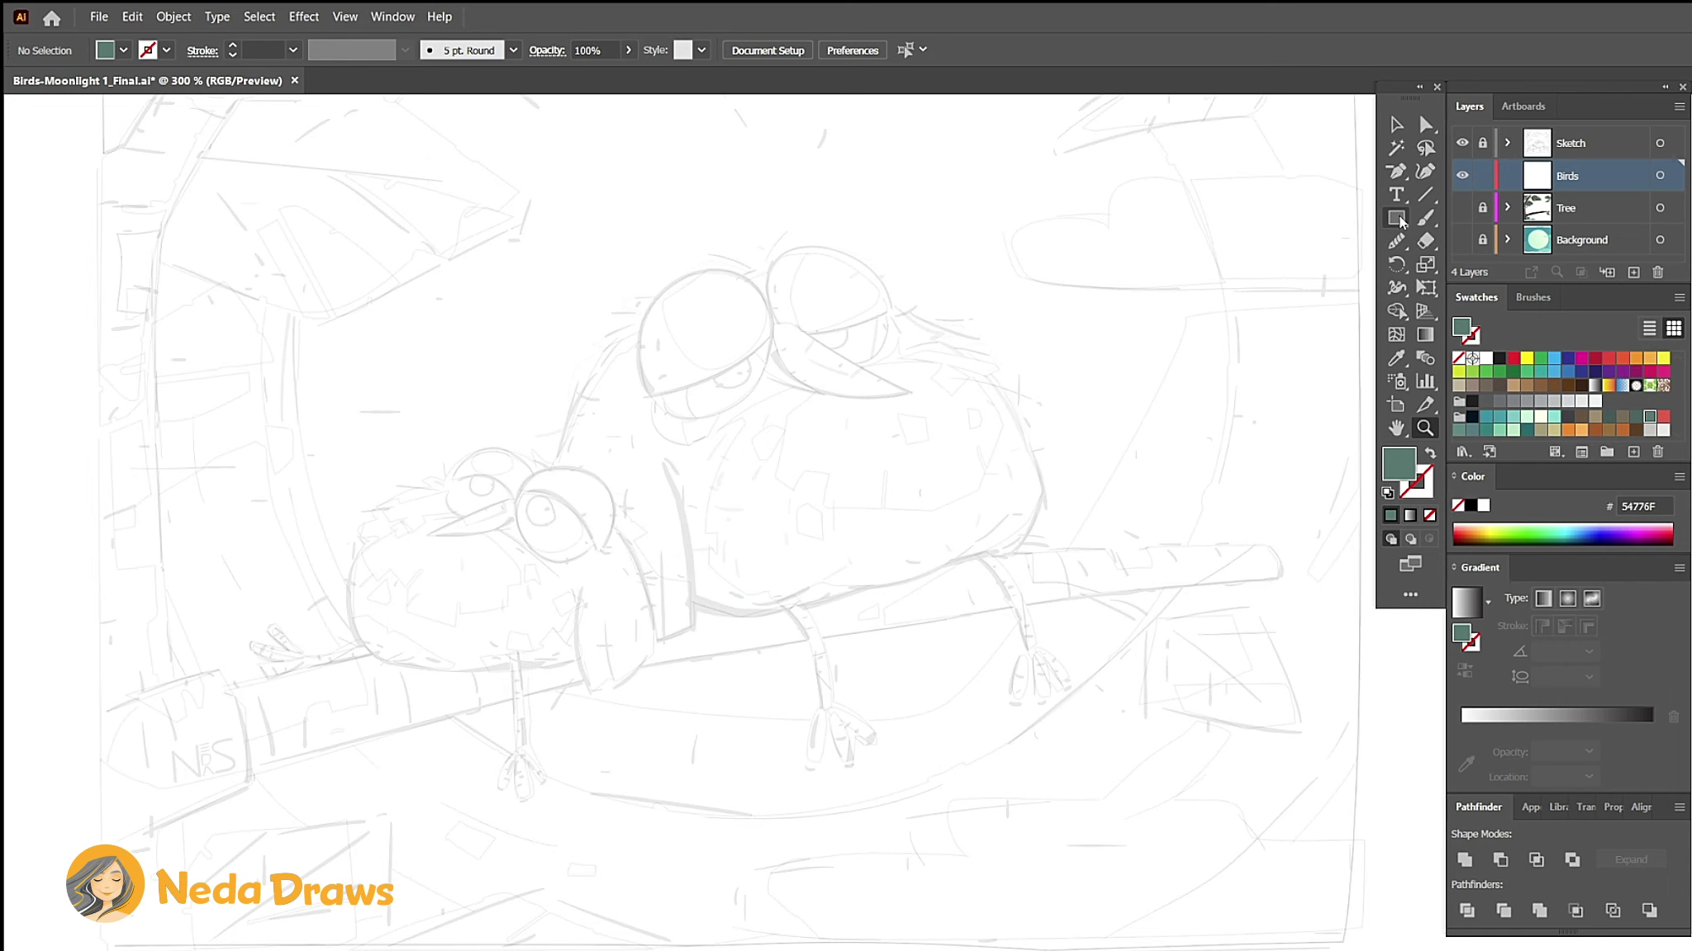
# Step: Draw a teal ellipse over the upper bird's body at about half opacity
pyautogui.click(1396, 217)
pyautogui.click(1447, 264)
pyautogui.moveTo(622, 343)
pyautogui.mouseDown()
pyautogui.moveTo(989, 581)
pyautogui.moveTo(945, 541)
pyautogui.mouseUp()
pyautogui.click(628, 50)
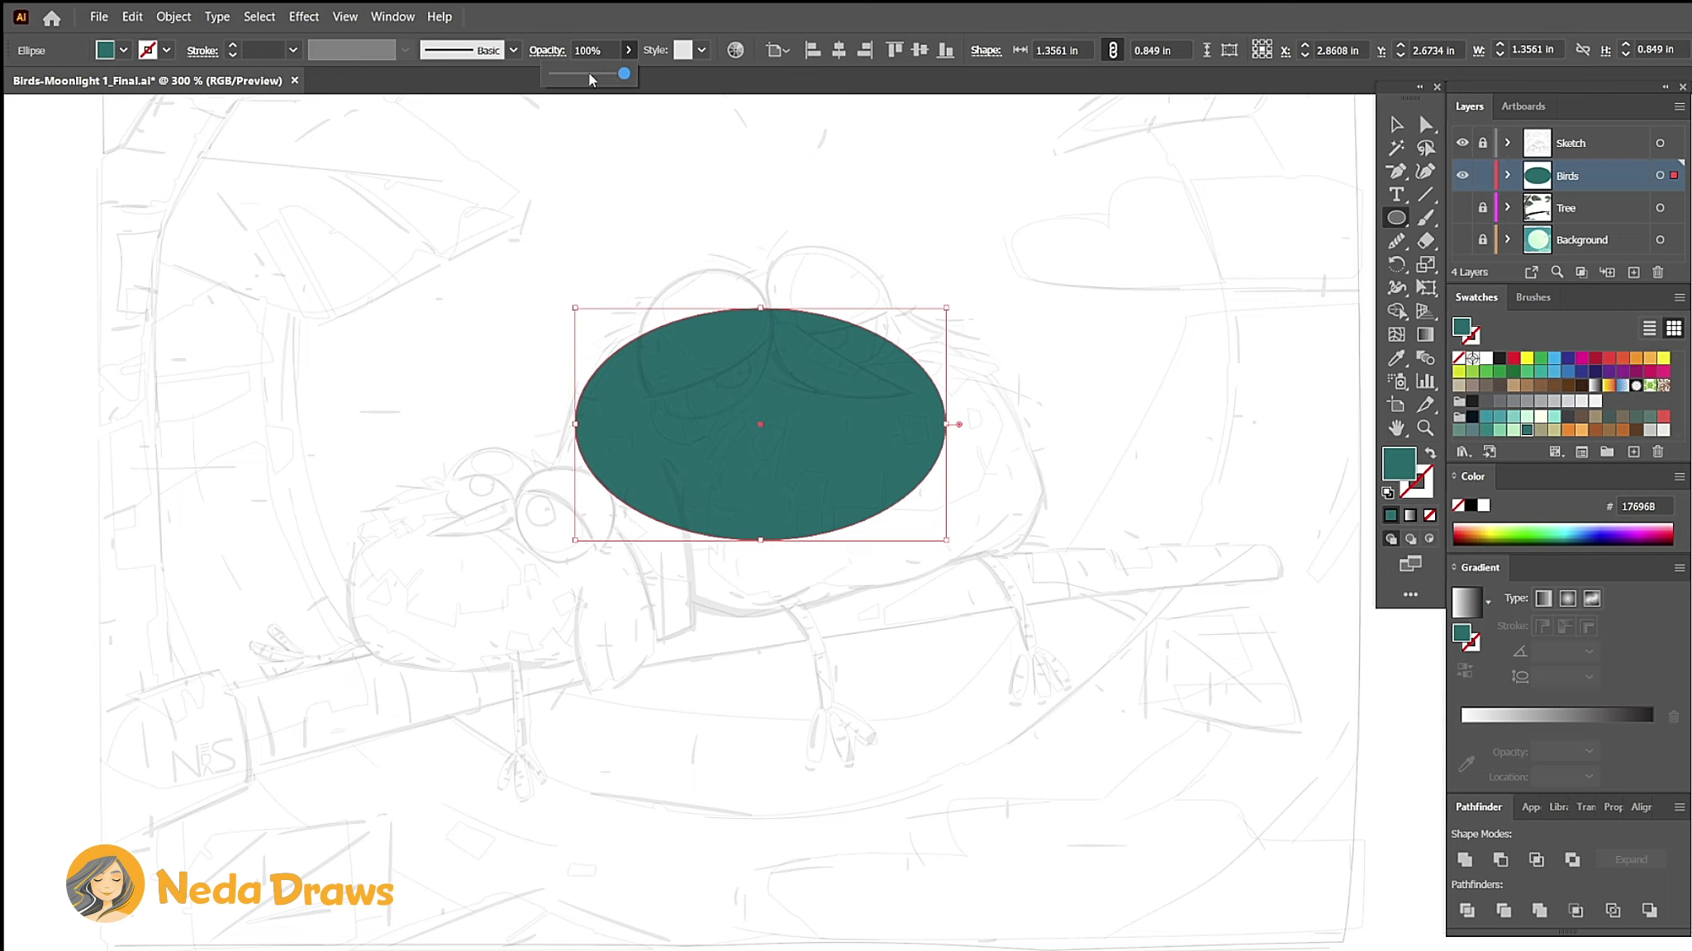
pyautogui.moveTo(626, 73); pyautogui.dragTo(588, 73)
# Step: Drag the ellipse's anchors outward and trim its upper-left edge to match the body
pyautogui.click(1425, 124)
pyautogui.moveTo(760, 308); pyautogui.dragTo(800, 268)
pyautogui.moveTo(574, 424)
pyautogui.mouseDown()
pyautogui.moveTo(544, 407)
pyautogui.moveTo(552, 418)
pyautogui.mouseUp()
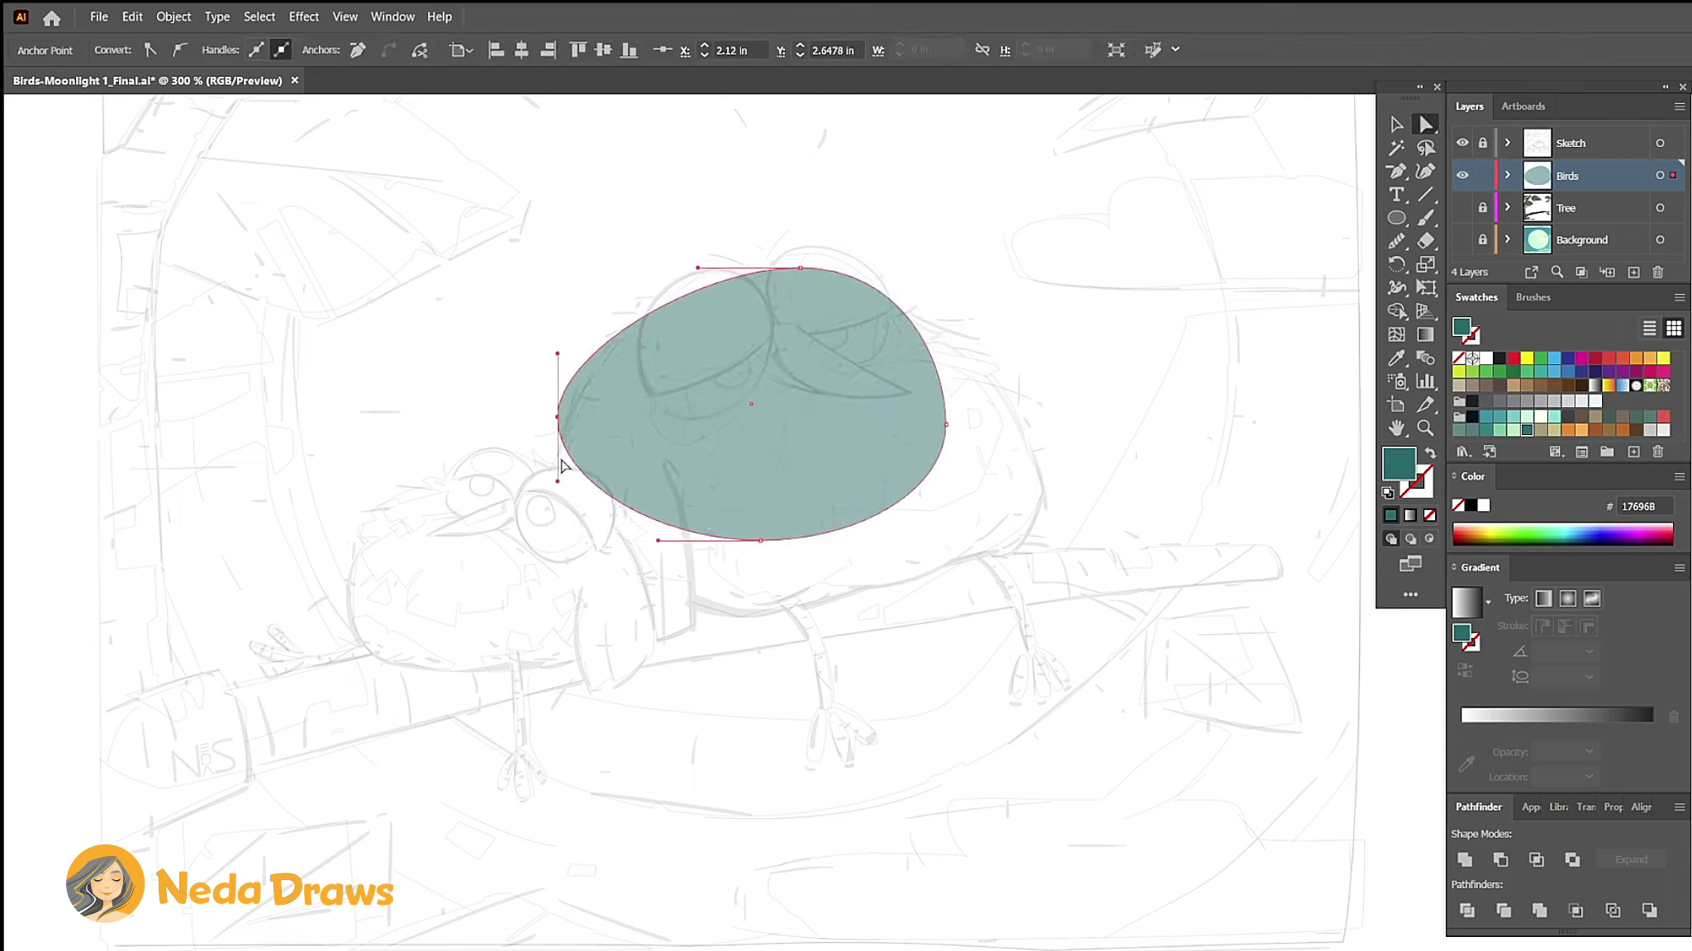
pyautogui.moveTo(557, 480); pyautogui.dragTo(519, 552)
pyautogui.click(1425, 240)
pyautogui.moveTo(618, 335); pyautogui.dragTo(549, 479)
pyautogui.moveTo(592, 365); pyautogui.dragTo(543, 442)
pyautogui.click(1425, 124)
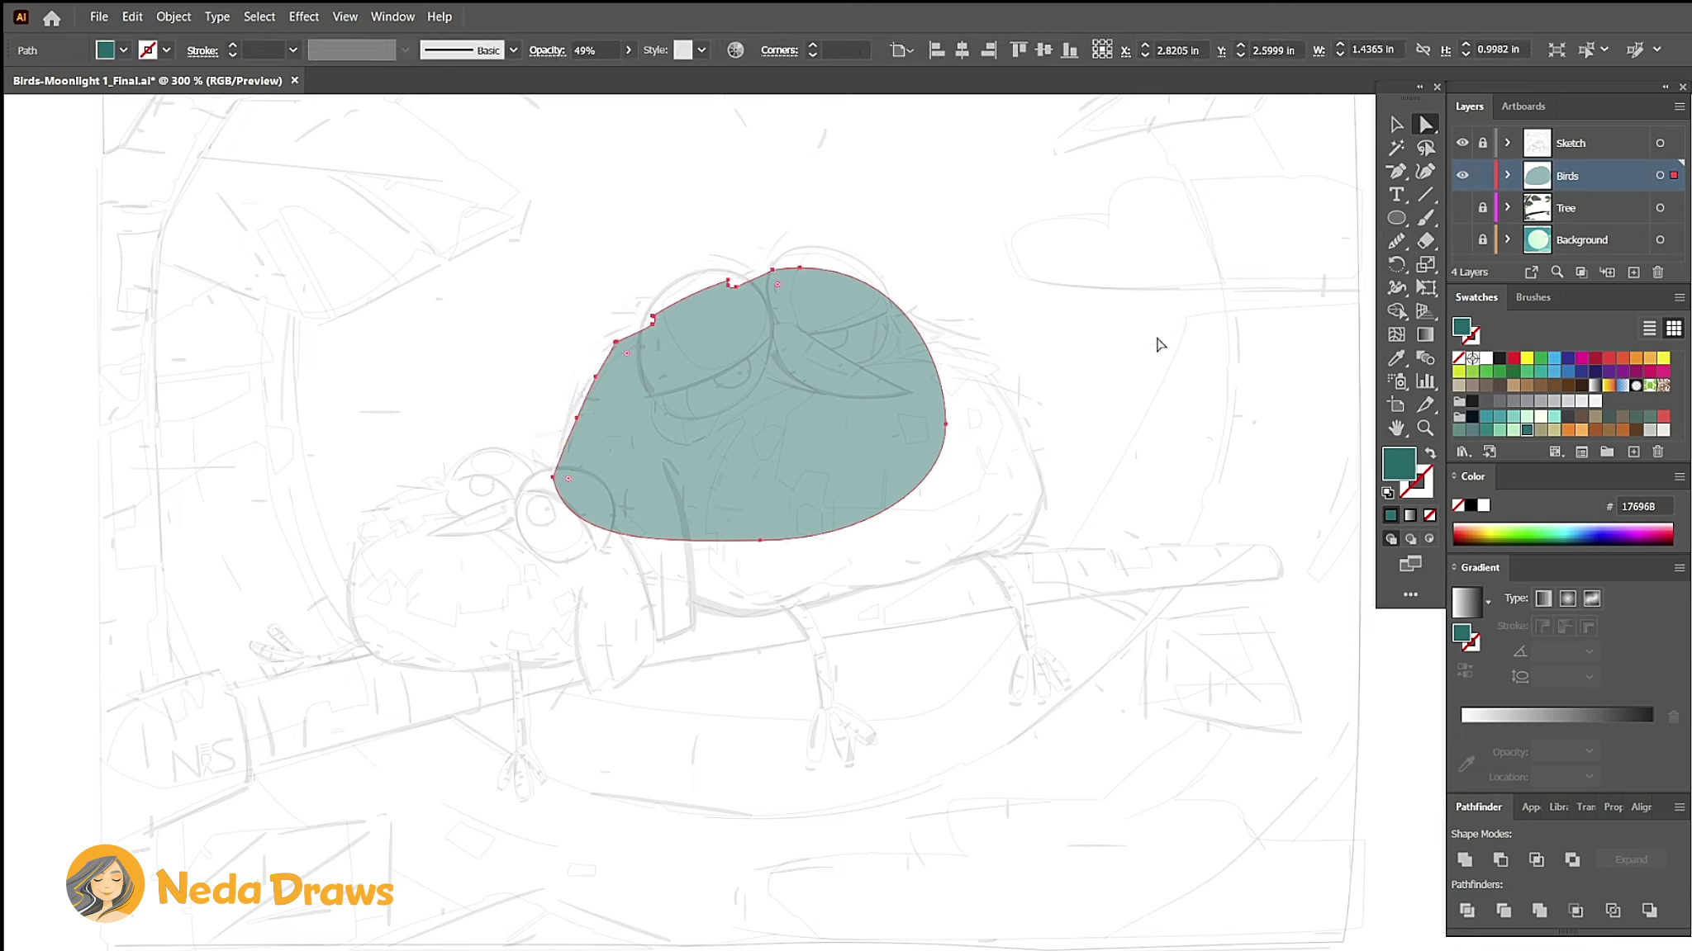
pyautogui.moveTo(945, 424); pyautogui.dragTo(1040, 490)
pyautogui.moveTo(759, 539); pyautogui.dragTo(745, 611)
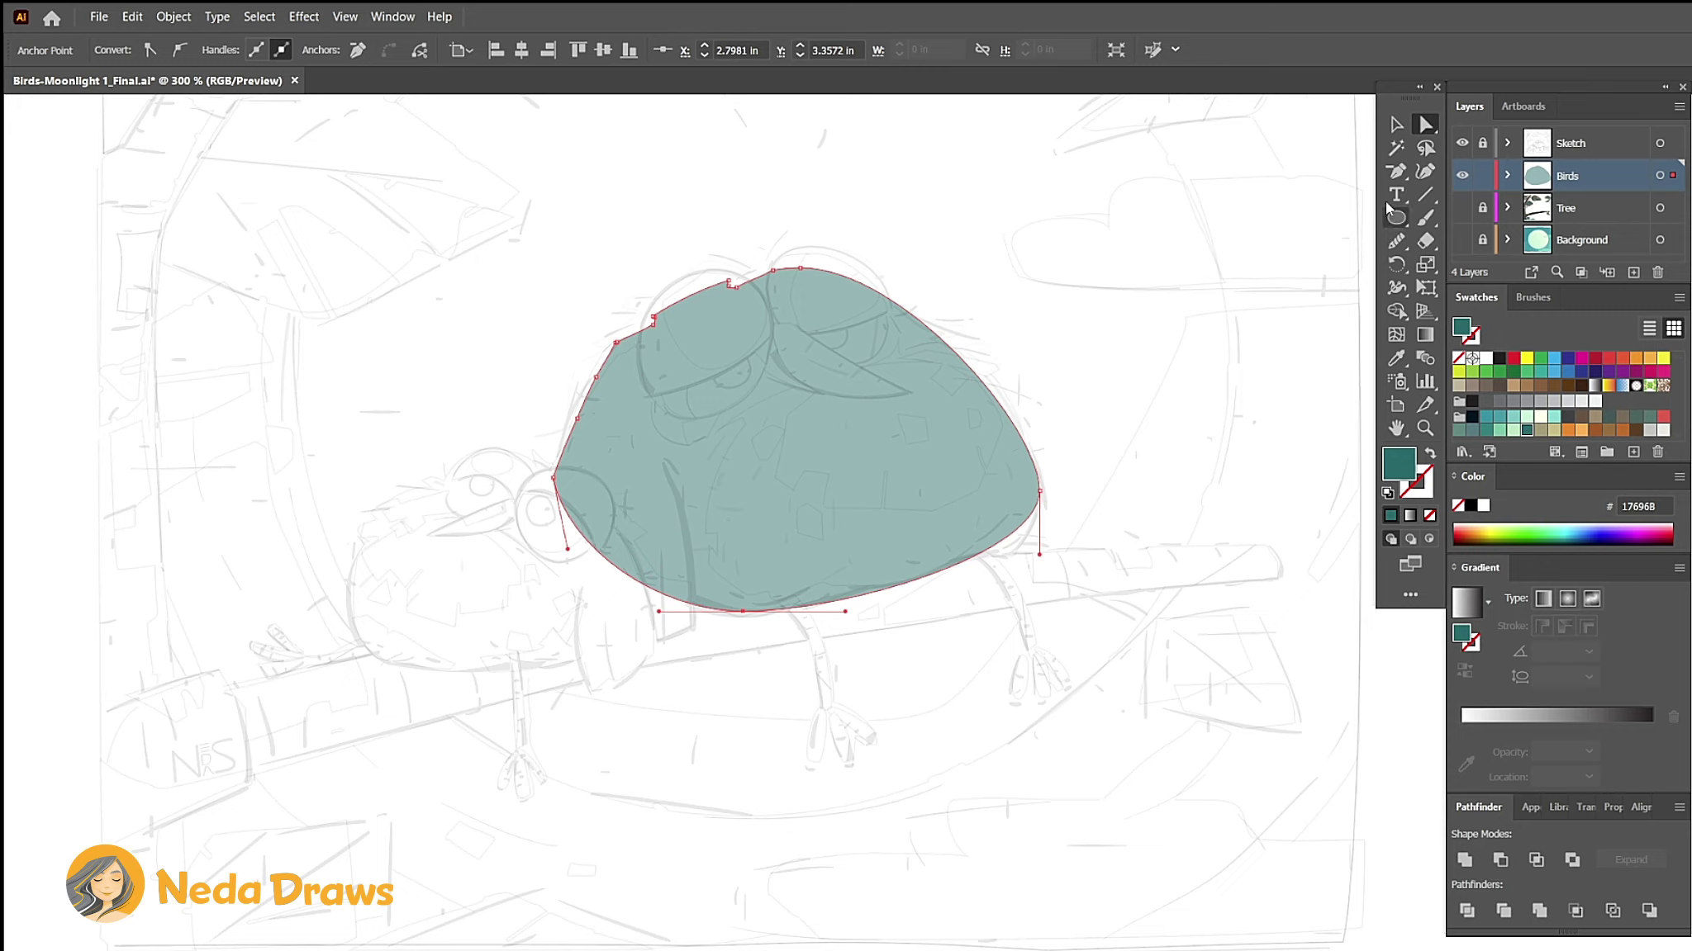
# Step: Add a bottom-edge anchor and pull it into a square lower-left corner
pyautogui.moveTo(1397, 176); pyautogui.dragTo(1479, 192)
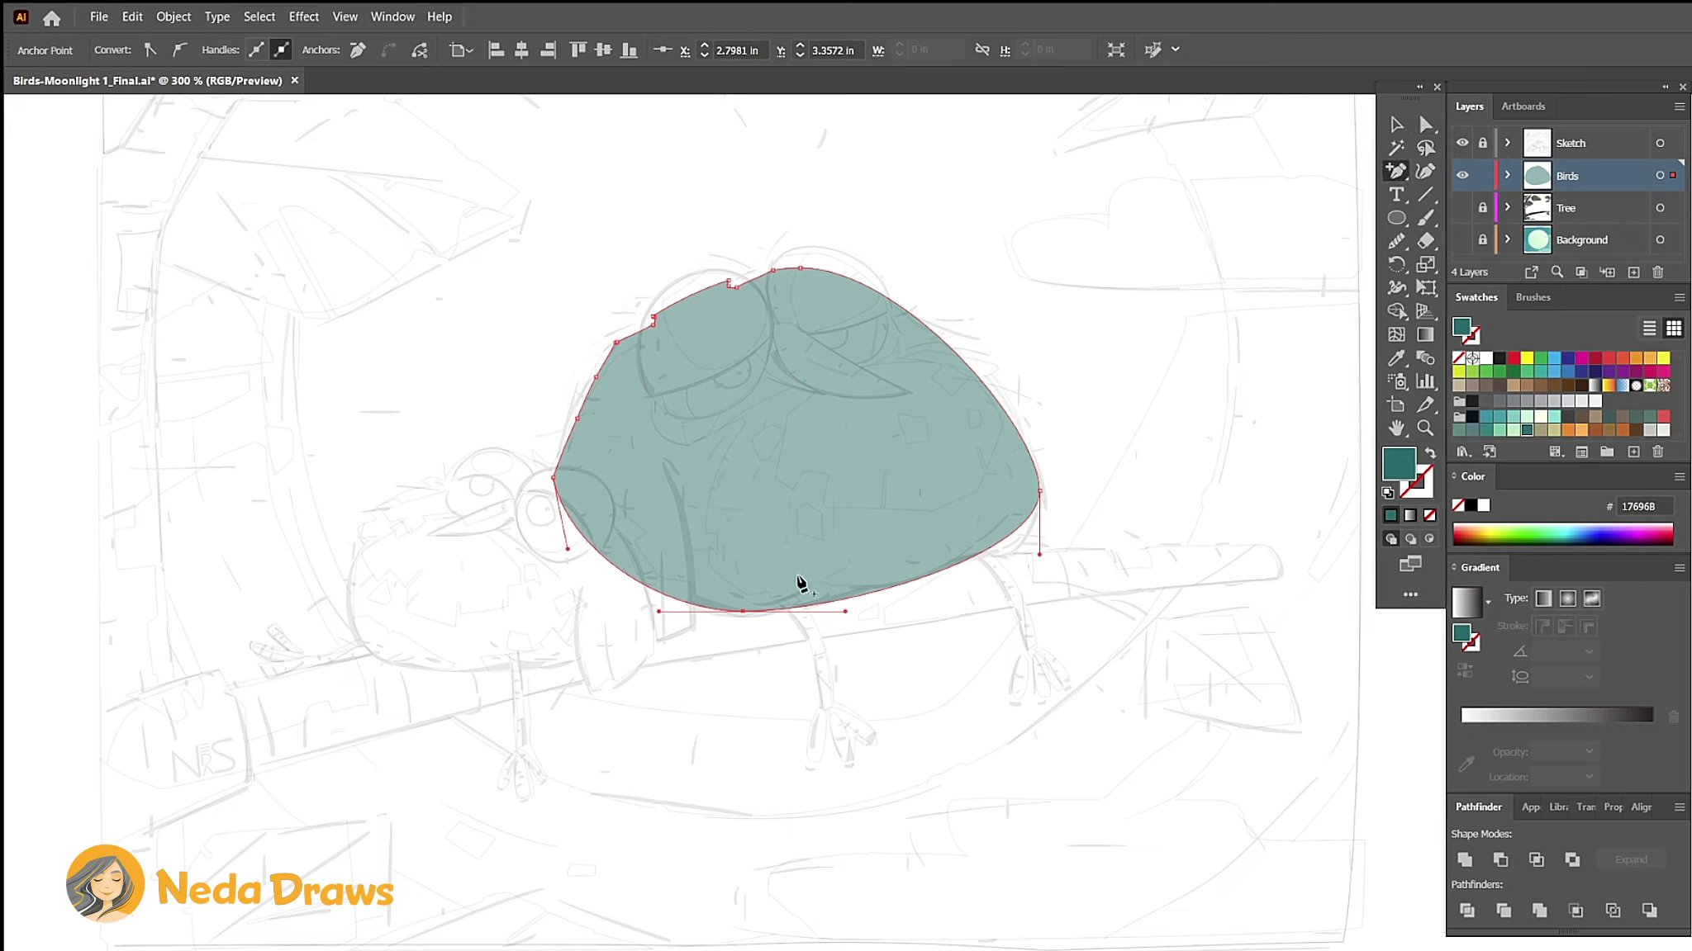
pyautogui.click(697, 610)
pyautogui.press('a')
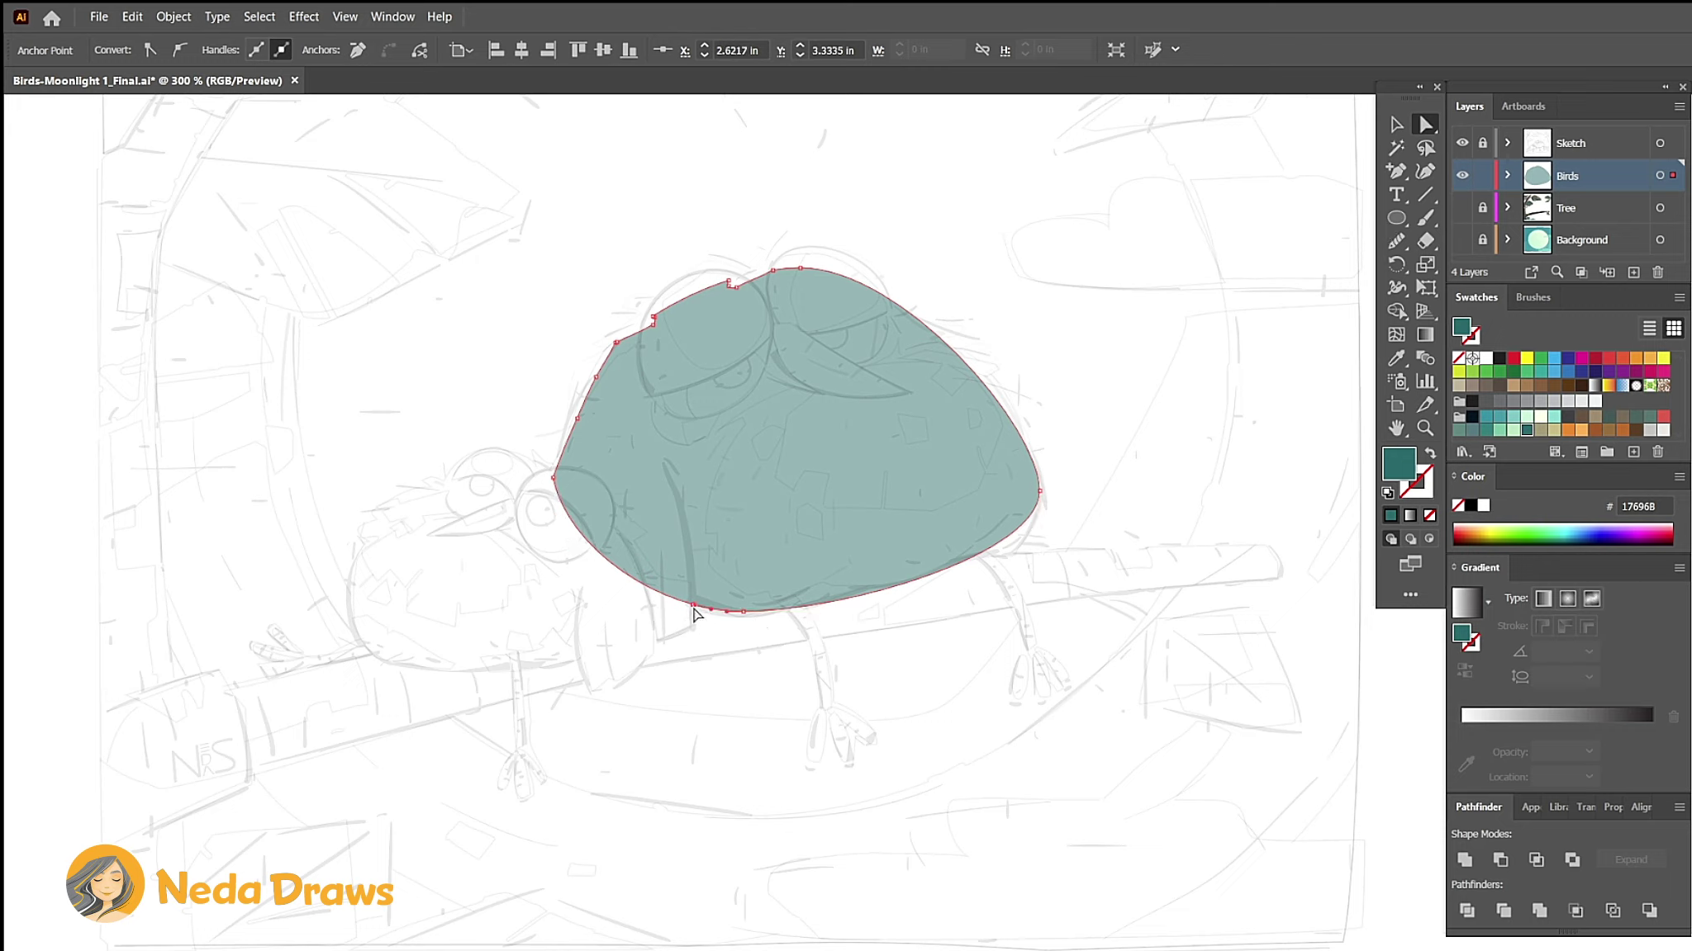
pyautogui.moveTo(692, 611); pyautogui.dragTo(539, 698)
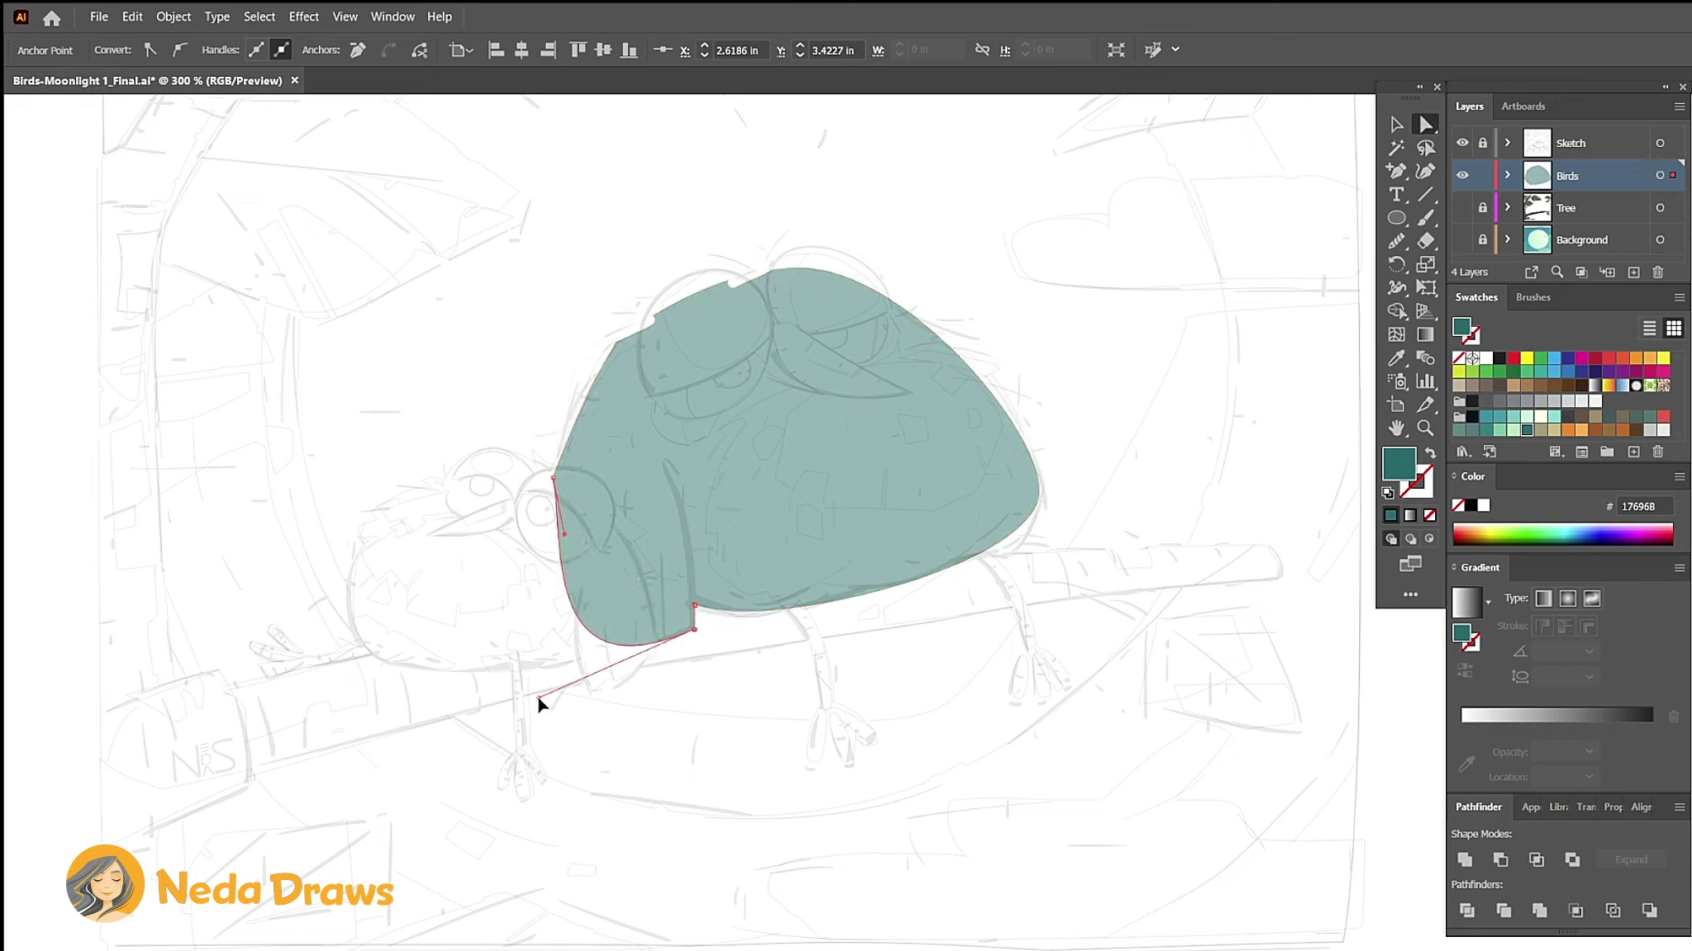
pyautogui.click(1426, 240)
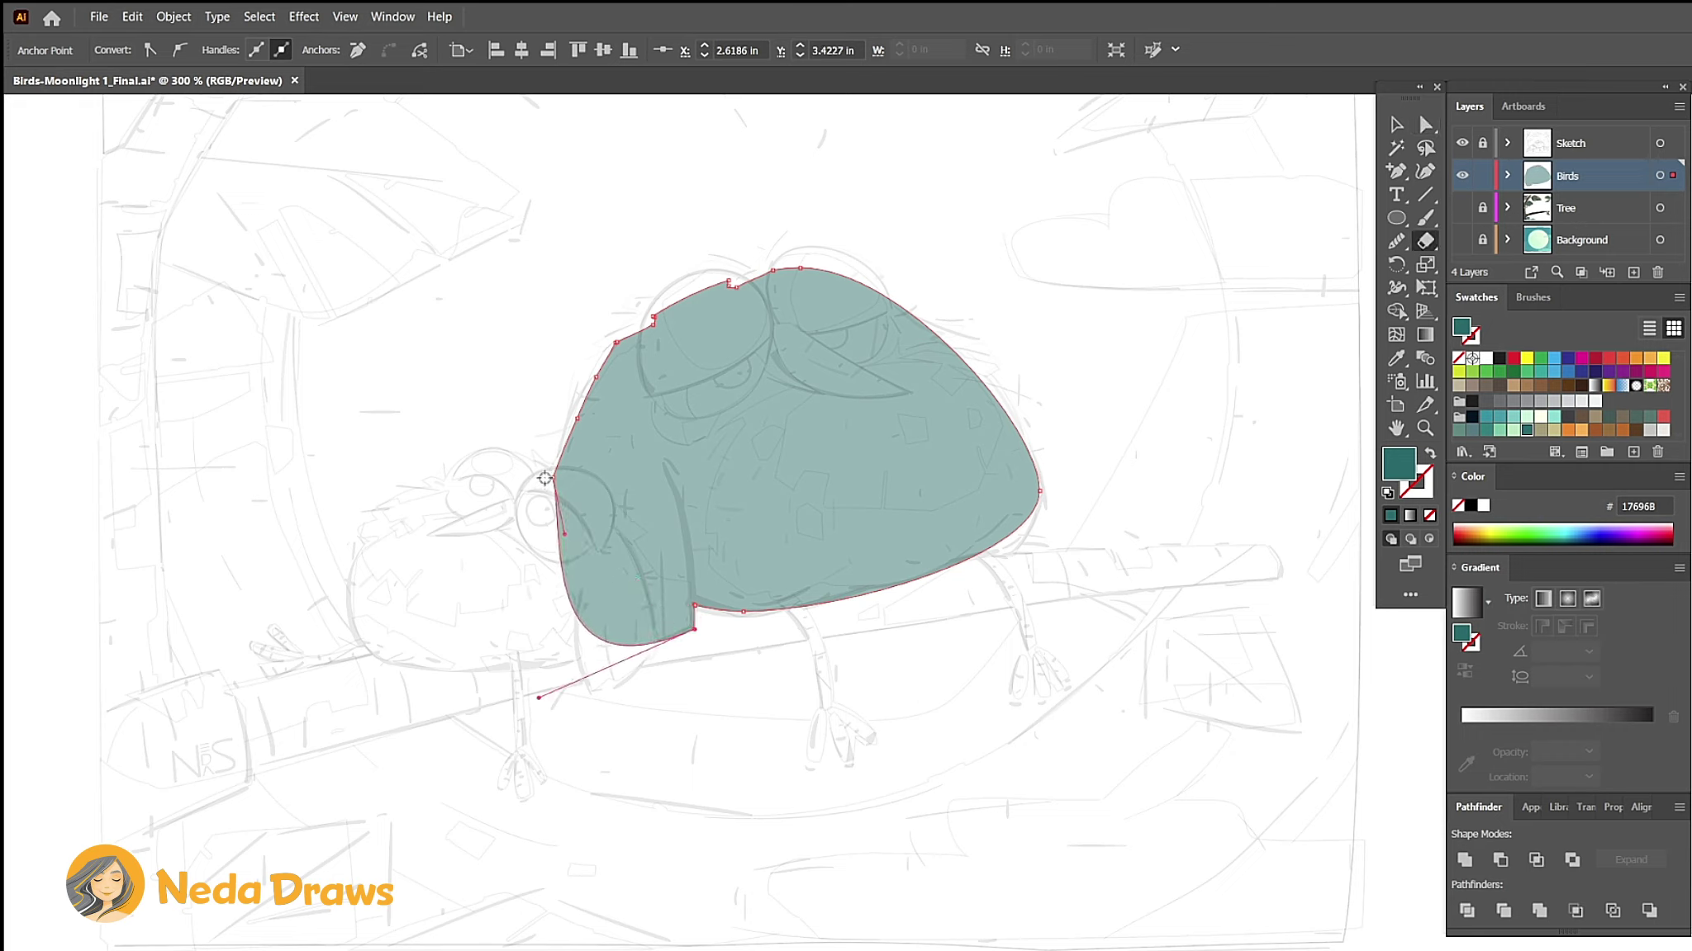
pyautogui.moveTo(545, 477); pyautogui.dragTo(623, 646)
pyautogui.press('a')
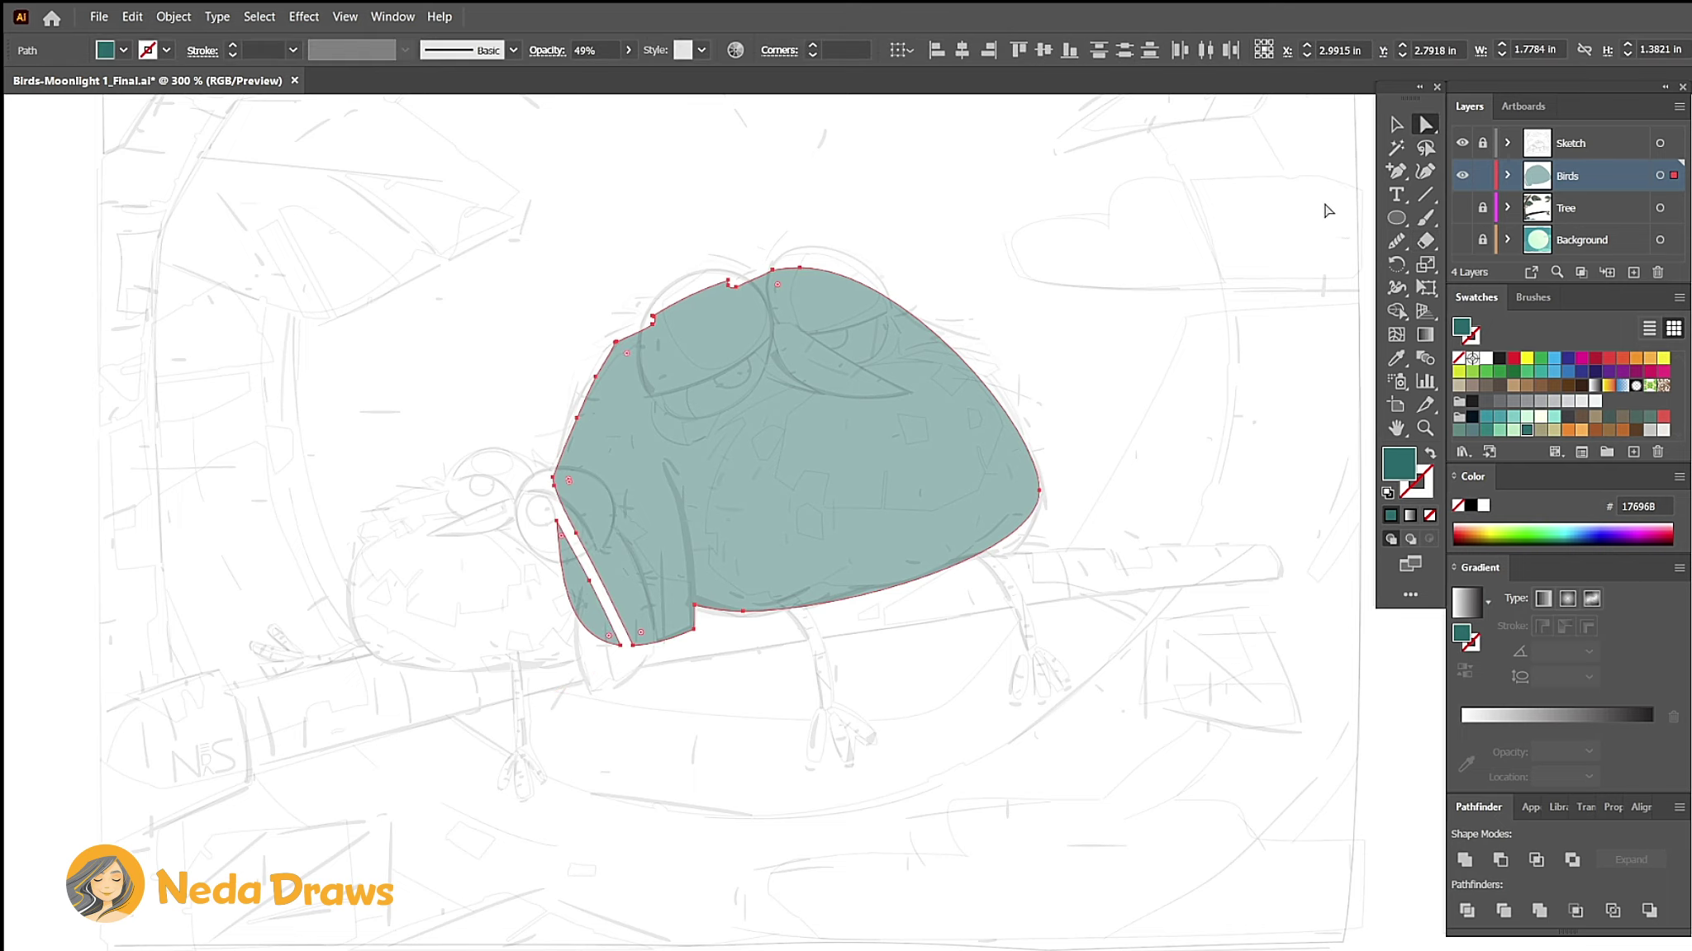
pyautogui.click(582, 620)
pyautogui.hotkey('ctrl', 'z')
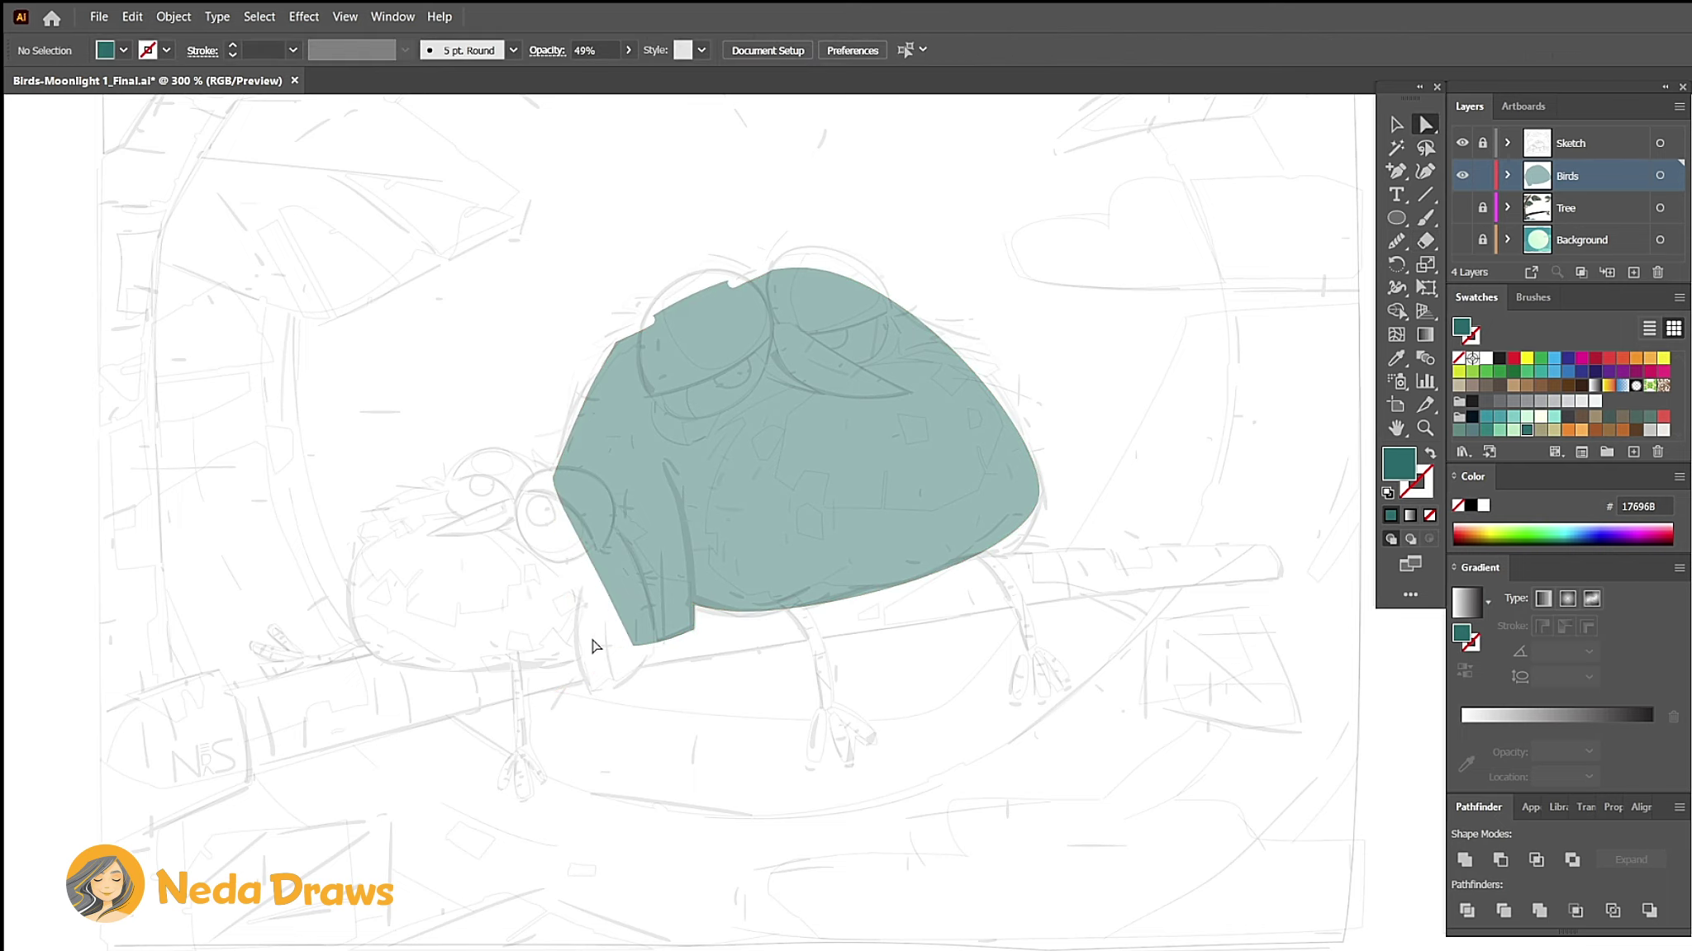
# Step: Shave the upper-right edge and rotate the right anchor's handle to reshape the curve
pyautogui.hotkey('ctrl', '=')
pyautogui.moveTo(914, 312); pyautogui.dragTo(1086, 314)
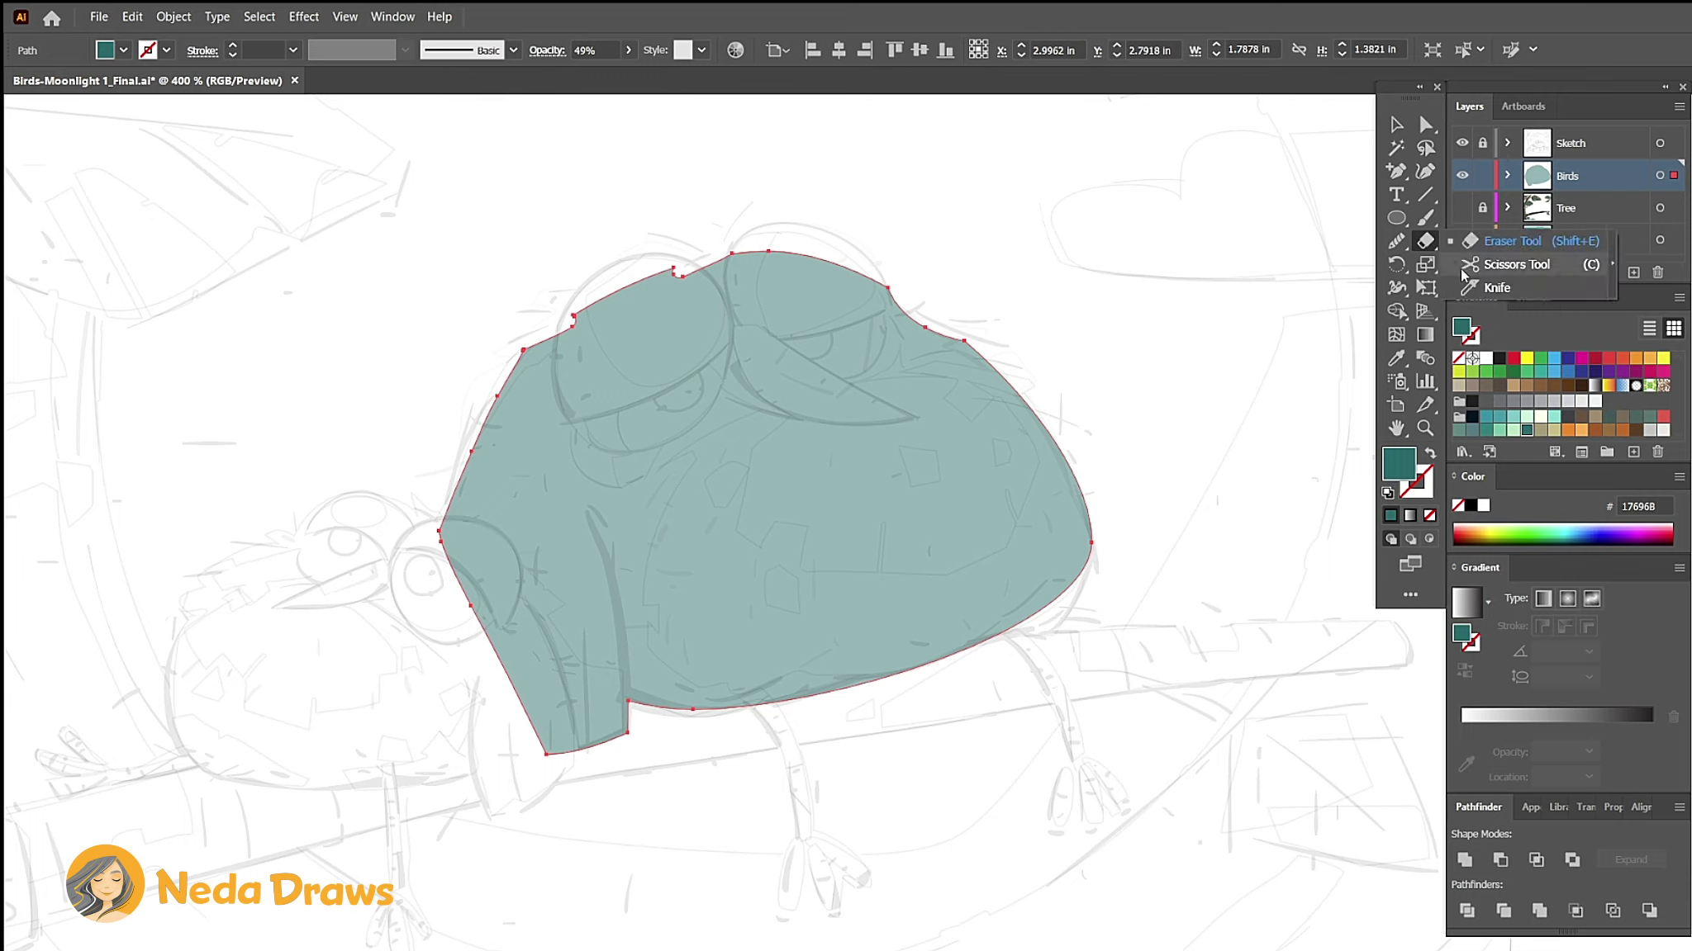
pyautogui.moveTo(1431, 244); pyautogui.dragTo(1487, 293)
pyautogui.press('a')
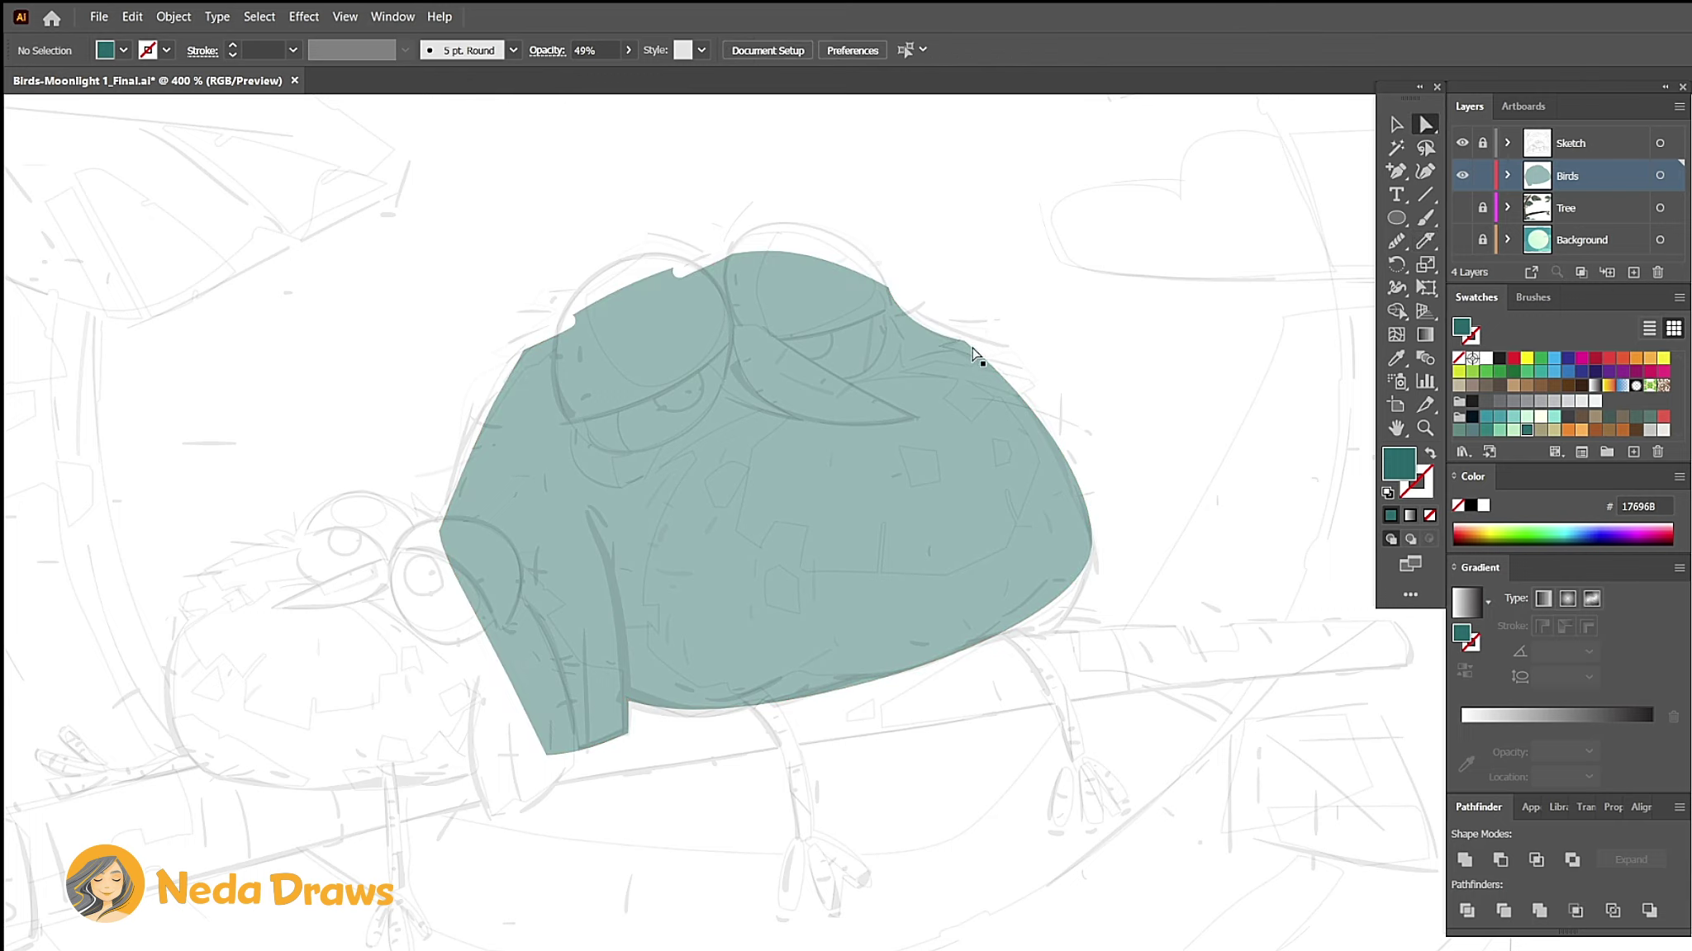
pyautogui.click(1089, 506)
pyautogui.moveTo(1090, 507); pyautogui.dragTo(1087, 520)
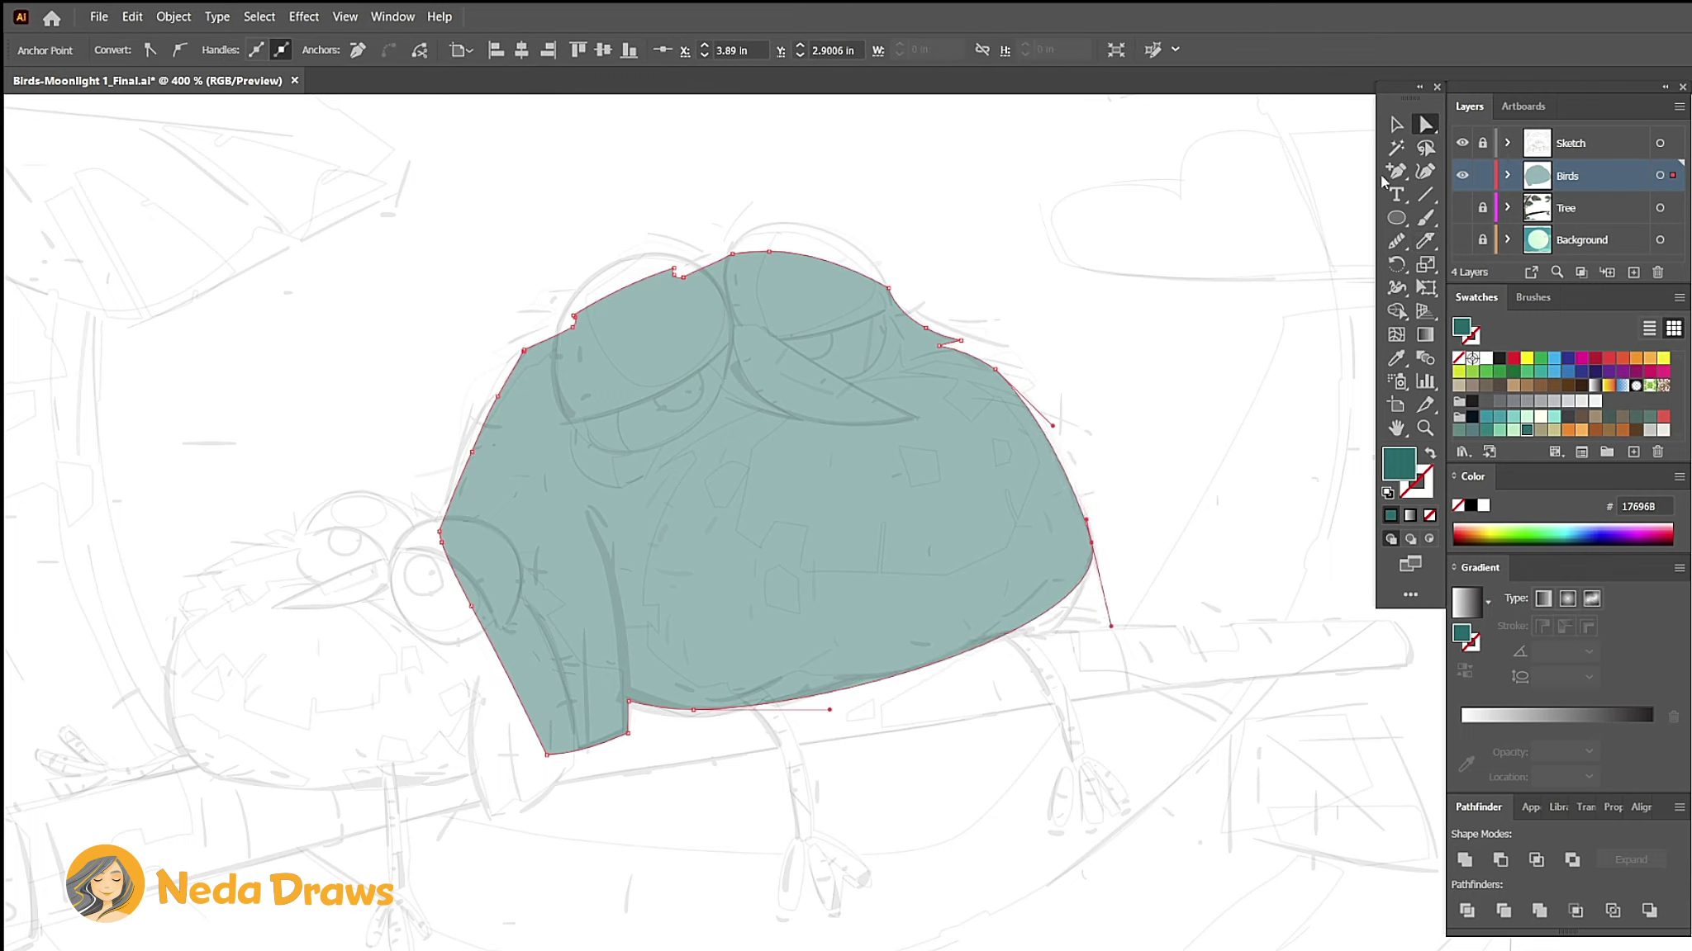
# Step: Add an anchor on the lower-right curve to smooth it, then select the whole body path
pyautogui.press('p')
pyautogui.click(1043, 614)
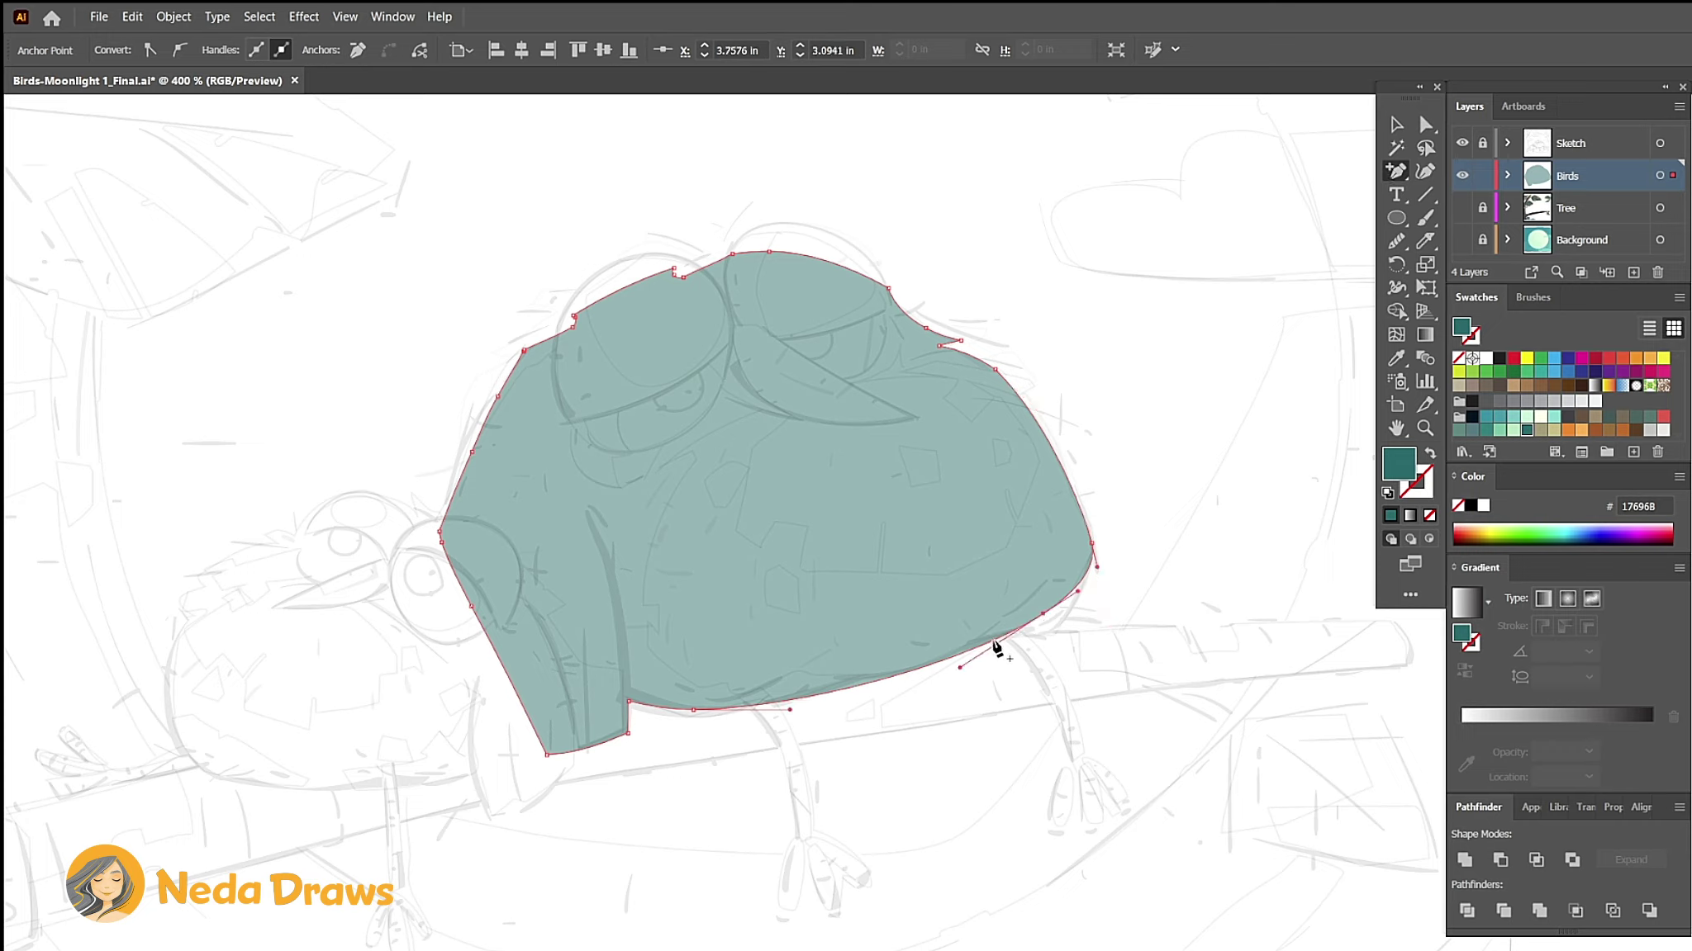
pyautogui.moveTo(994, 642)
pyautogui.mouseDown()
pyautogui.moveTo(1029, 624)
pyautogui.moveTo(995, 634)
pyautogui.mouseUp()
pyautogui.click(1429, 128)
pyautogui.click(668, 715)
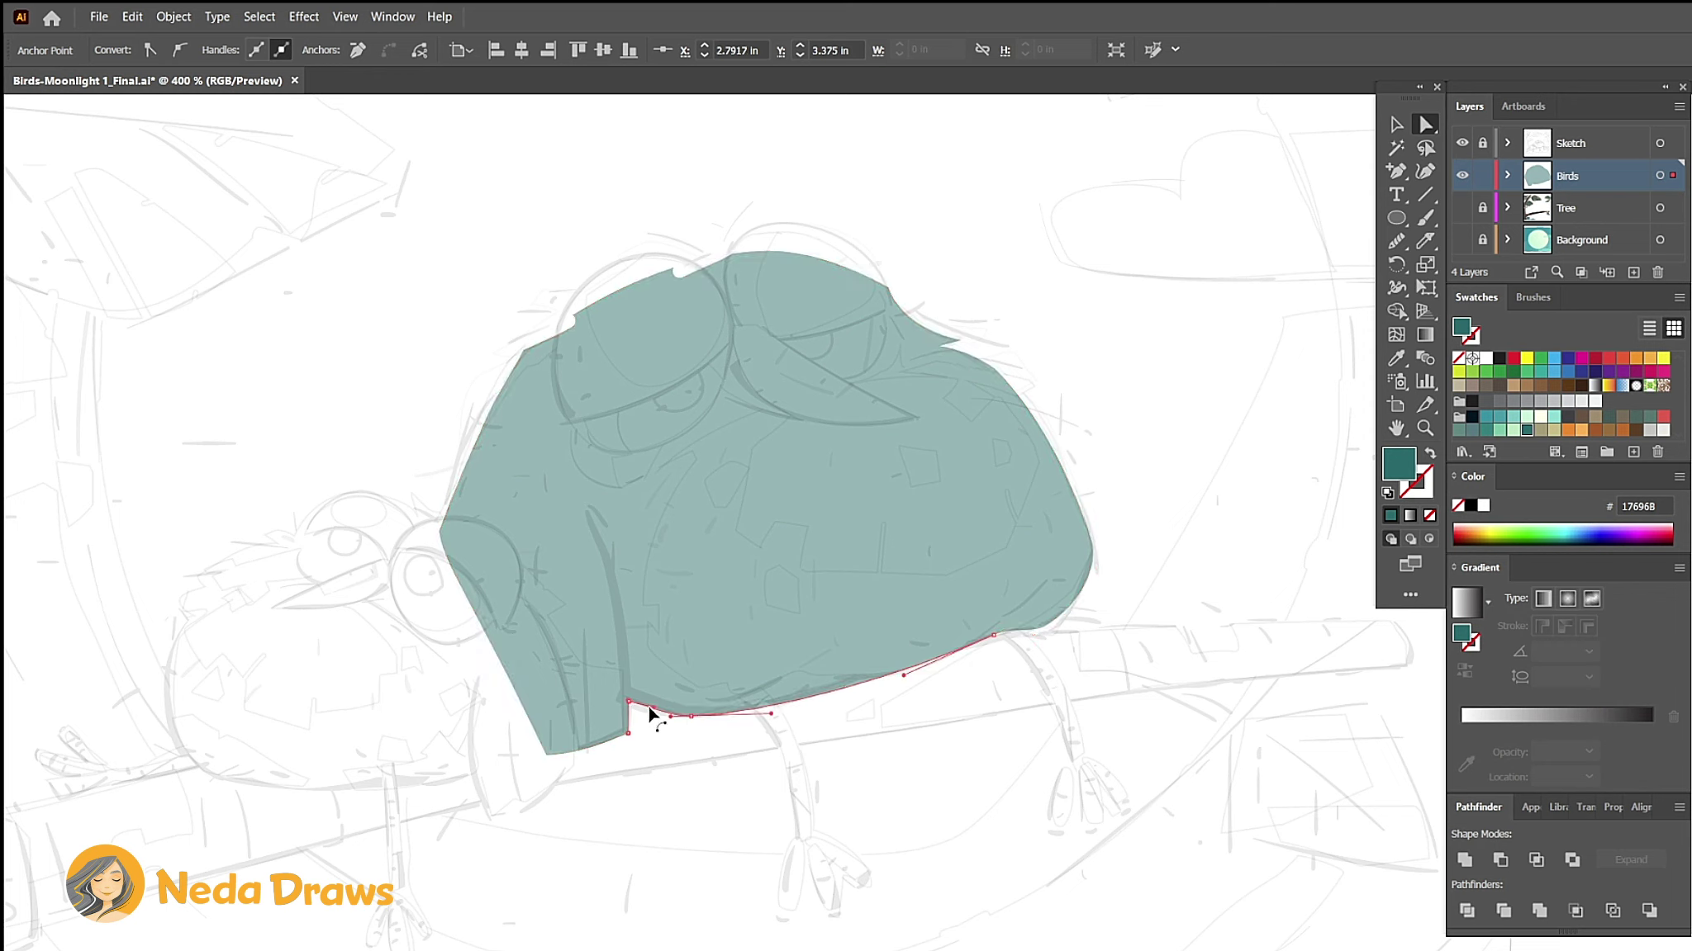
pyautogui.click(770, 713)
pyautogui.click(130, 16)
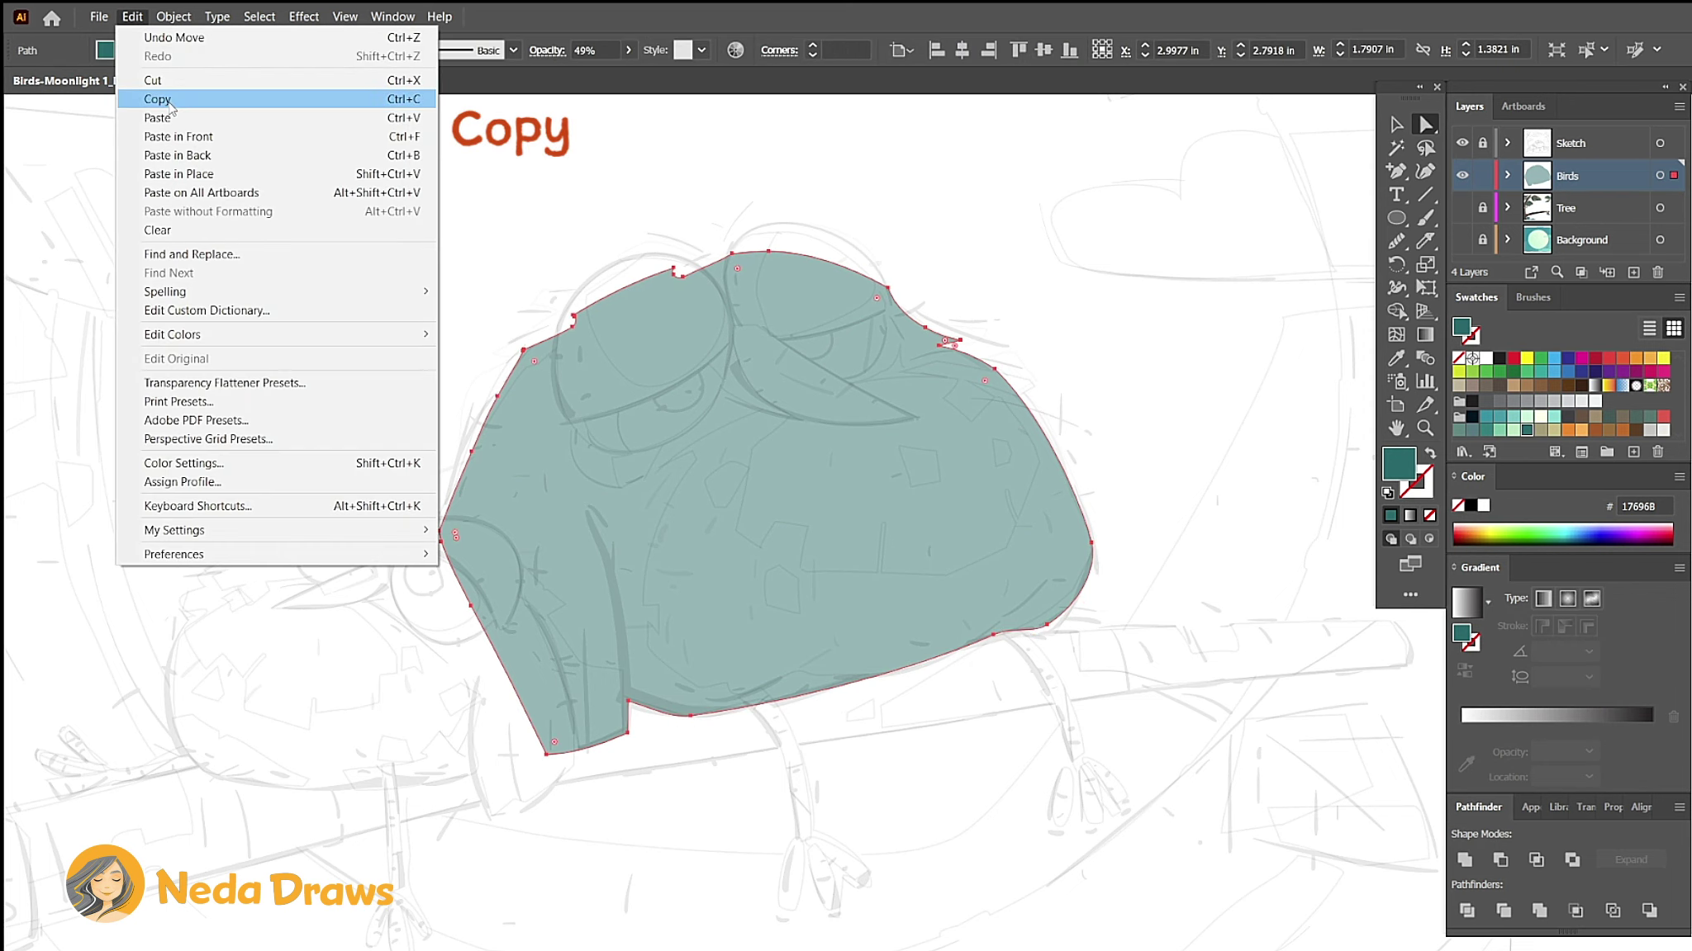
# Step: Paste a copy of the body in front and erase across it to split it in two
pyautogui.click(161, 99)
pyautogui.click(132, 16)
pyautogui.click(194, 140)
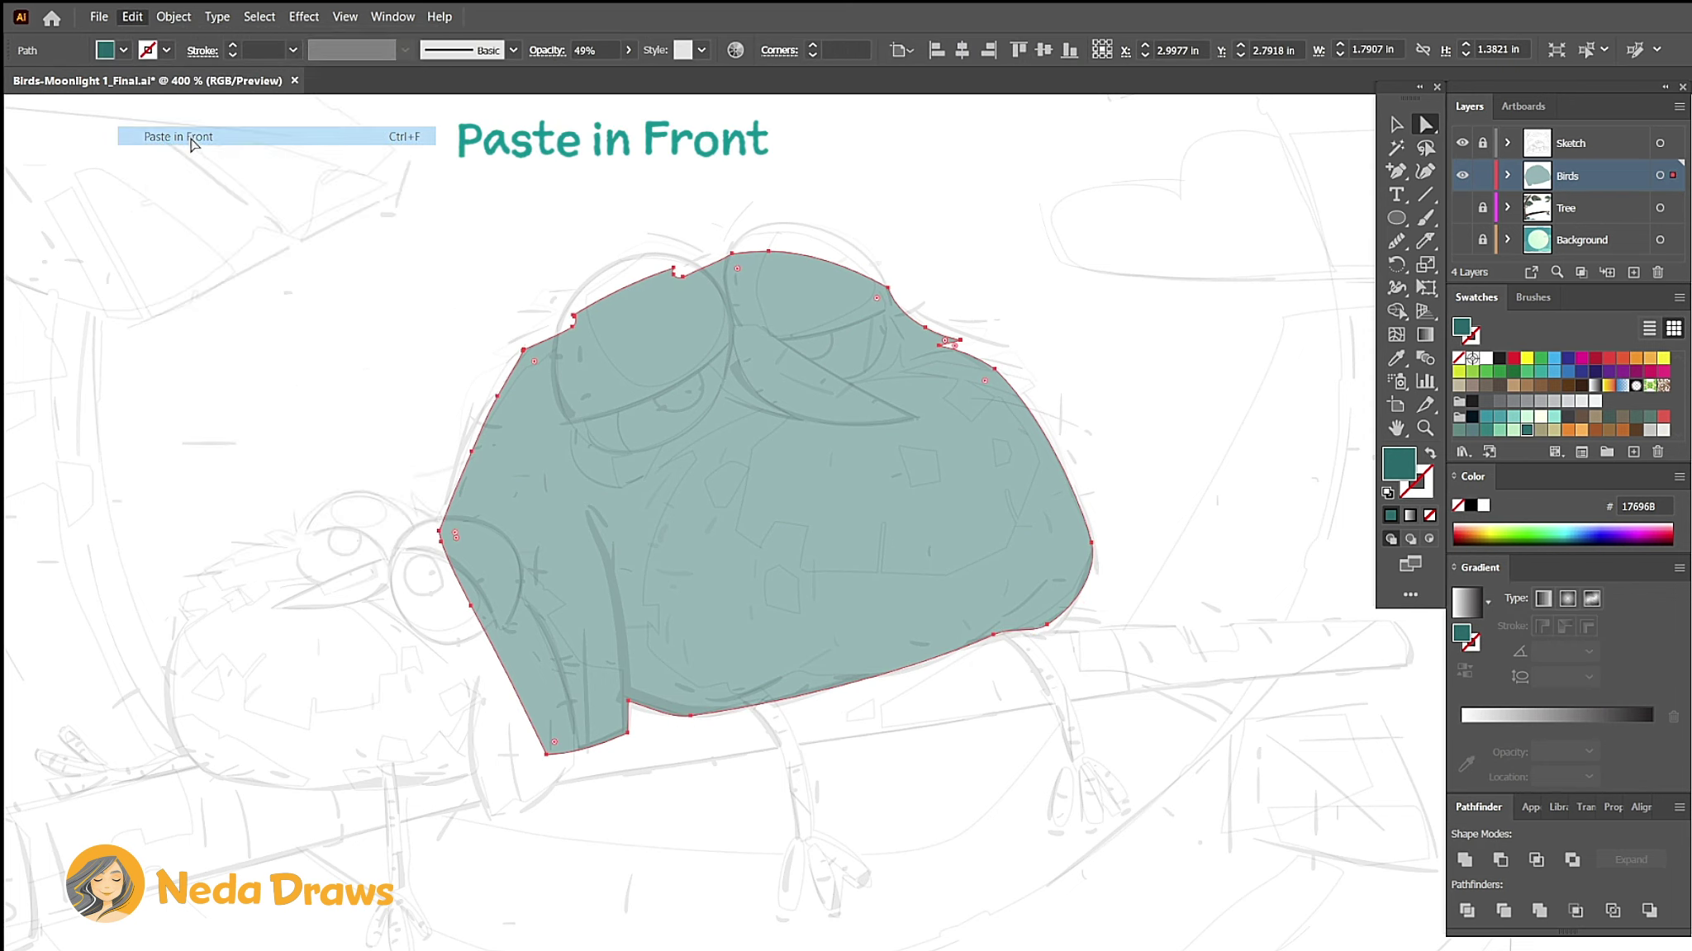
pyautogui.click(1425, 240)
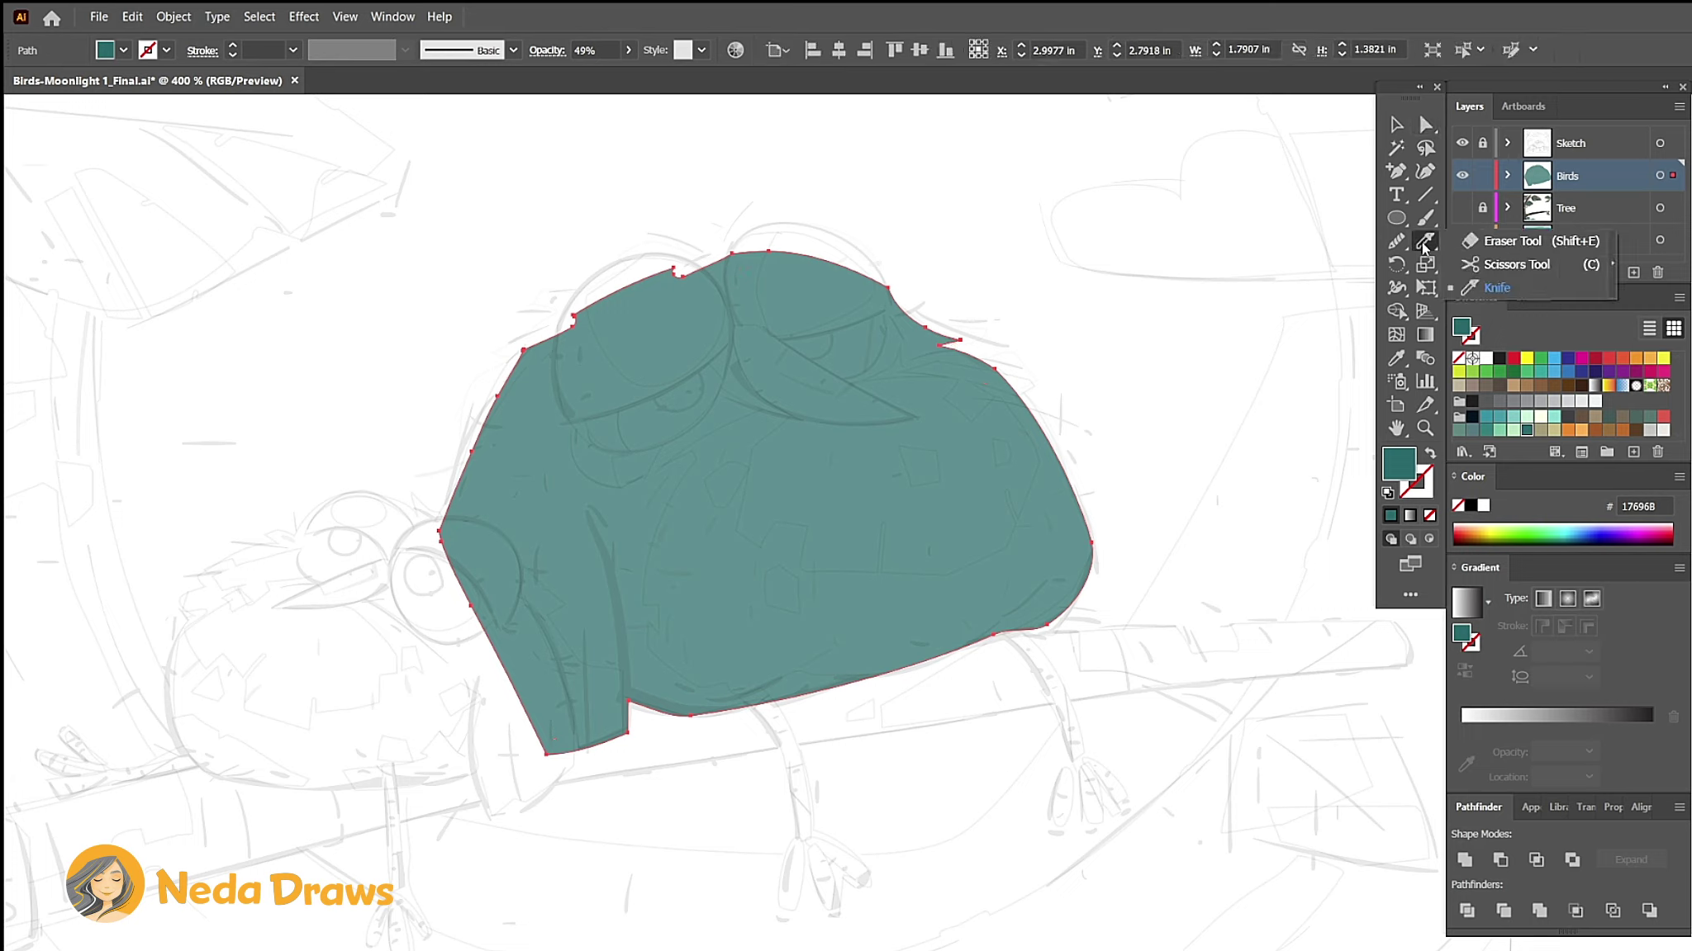
pyautogui.click(1511, 236)
pyautogui.moveTo(488, 413)
pyautogui.mouseDown()
pyautogui.moveTo(772, 389)
pyautogui.moveTo(793, 403)
pyautogui.moveTo(704, 454)
pyautogui.moveTo(917, 663)
pyautogui.mouseUp()
pyautogui.moveTo(1090, 537); pyautogui.dragTo(1014, 621)
pyautogui.moveTo(813, 404)
pyautogui.mouseDown()
pyautogui.moveTo(906, 340)
pyautogui.moveTo(963, 377)
pyautogui.moveTo(813, 405)
pyautogui.mouseUp()
# Step: Redraw the left piece's split edges with the Pencil, adding small notches
pyautogui.click(1427, 124)
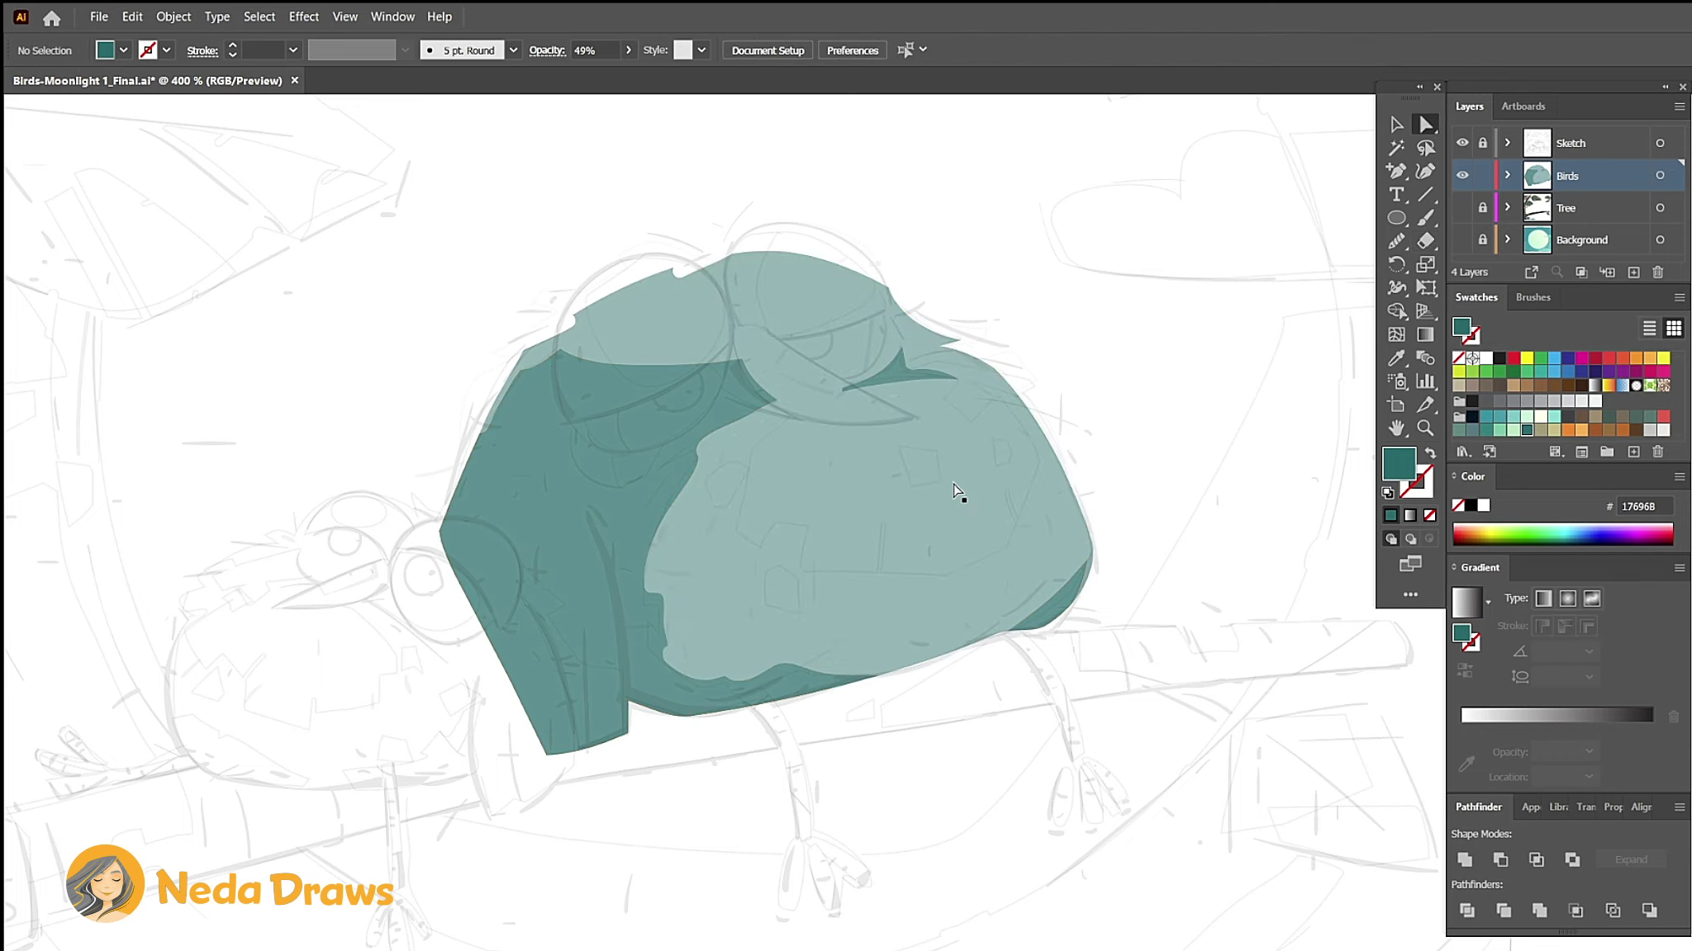
pyautogui.scroll(2, 963, 498)
pyautogui.press('n')
pyautogui.moveTo(653, 355); pyautogui.dragTo(647, 361)
pyautogui.moveTo(571, 541)
pyautogui.mouseDown()
pyautogui.moveTo(620, 651)
pyautogui.moveTo(670, 674)
pyautogui.mouseUp()
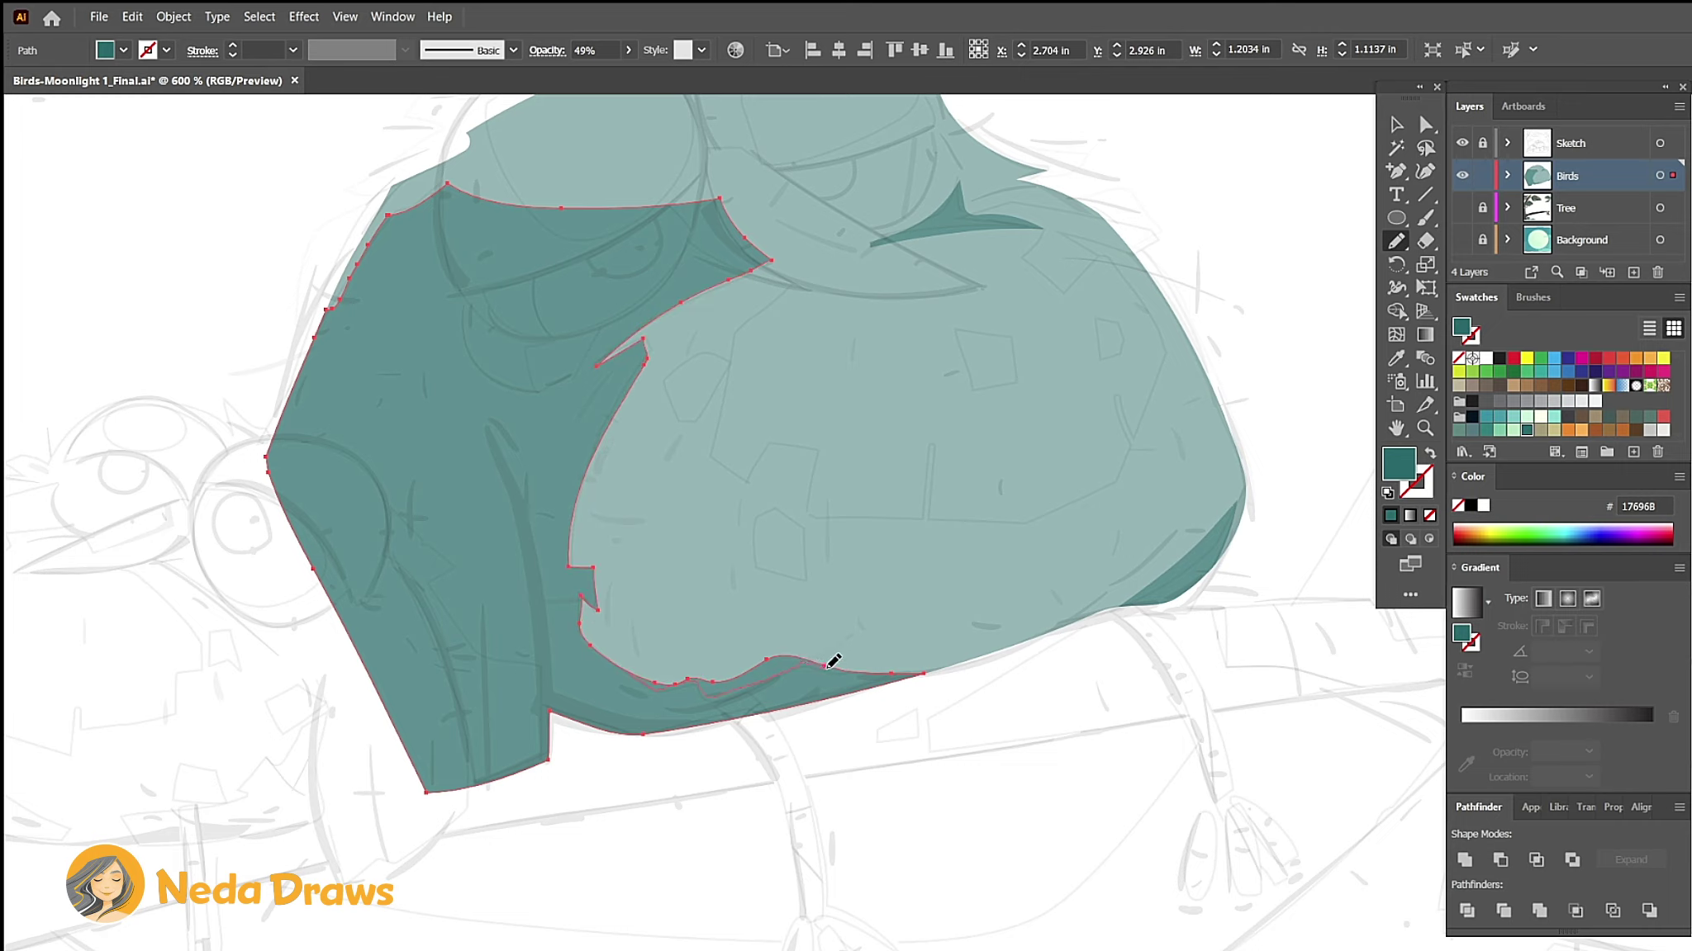
pyautogui.press('v')
# Step: Duplicate the light right body piece in front of itself
pyautogui.click(869, 400)
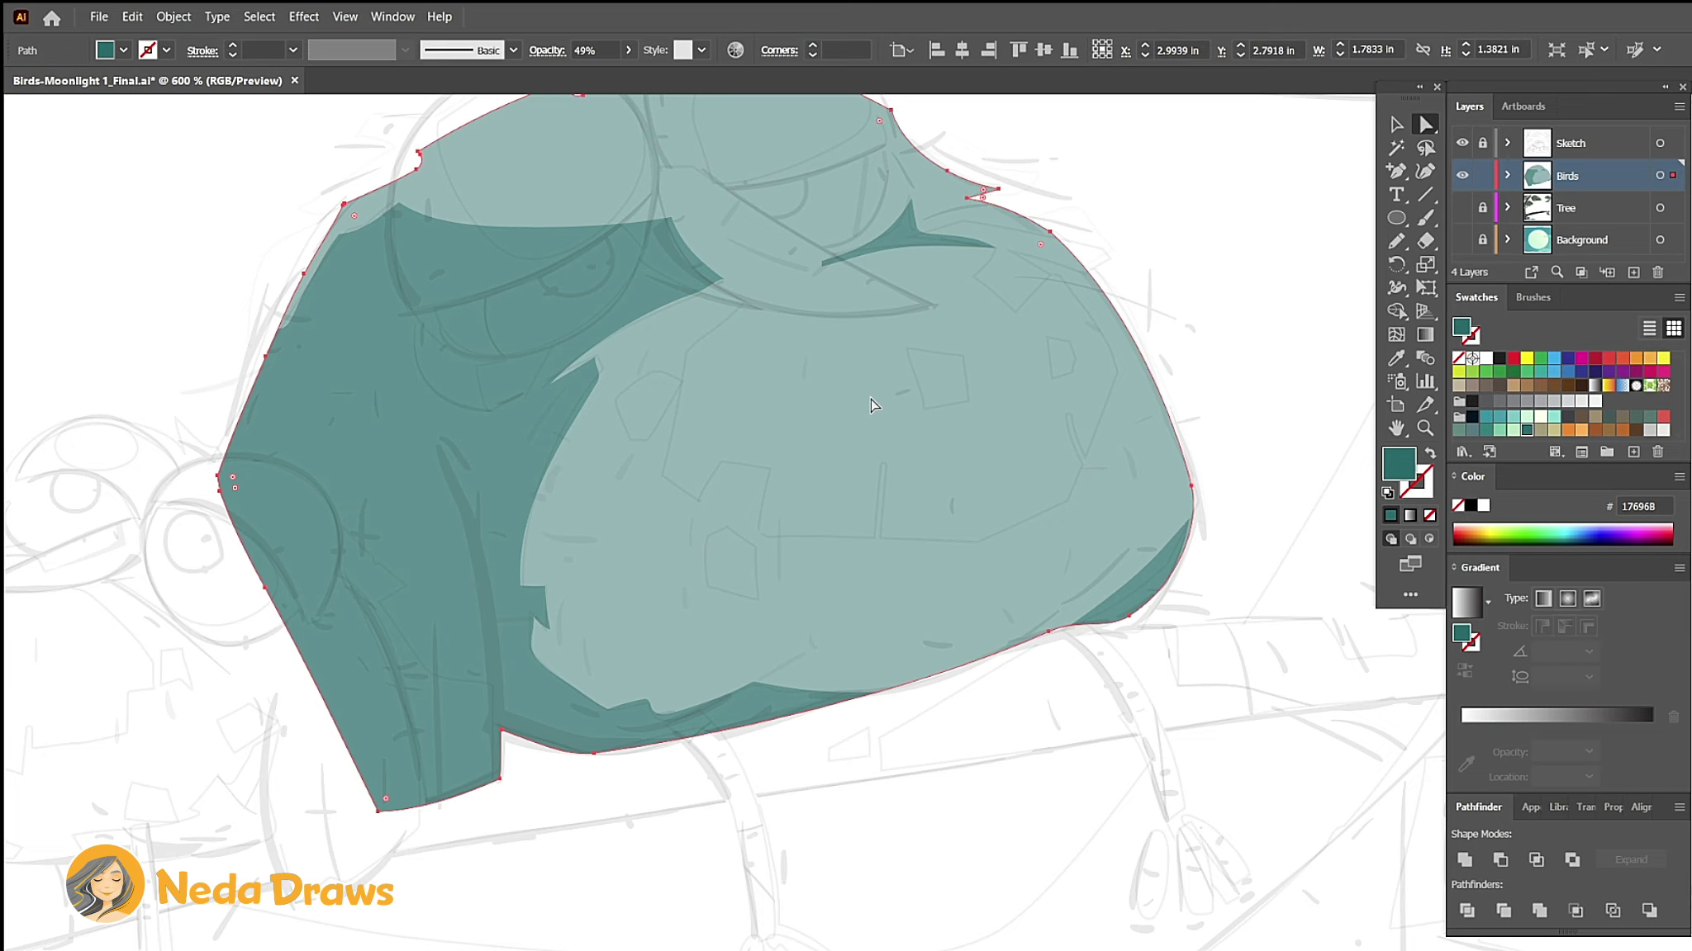
pyautogui.click(134, 18)
pyautogui.click(165, 99)
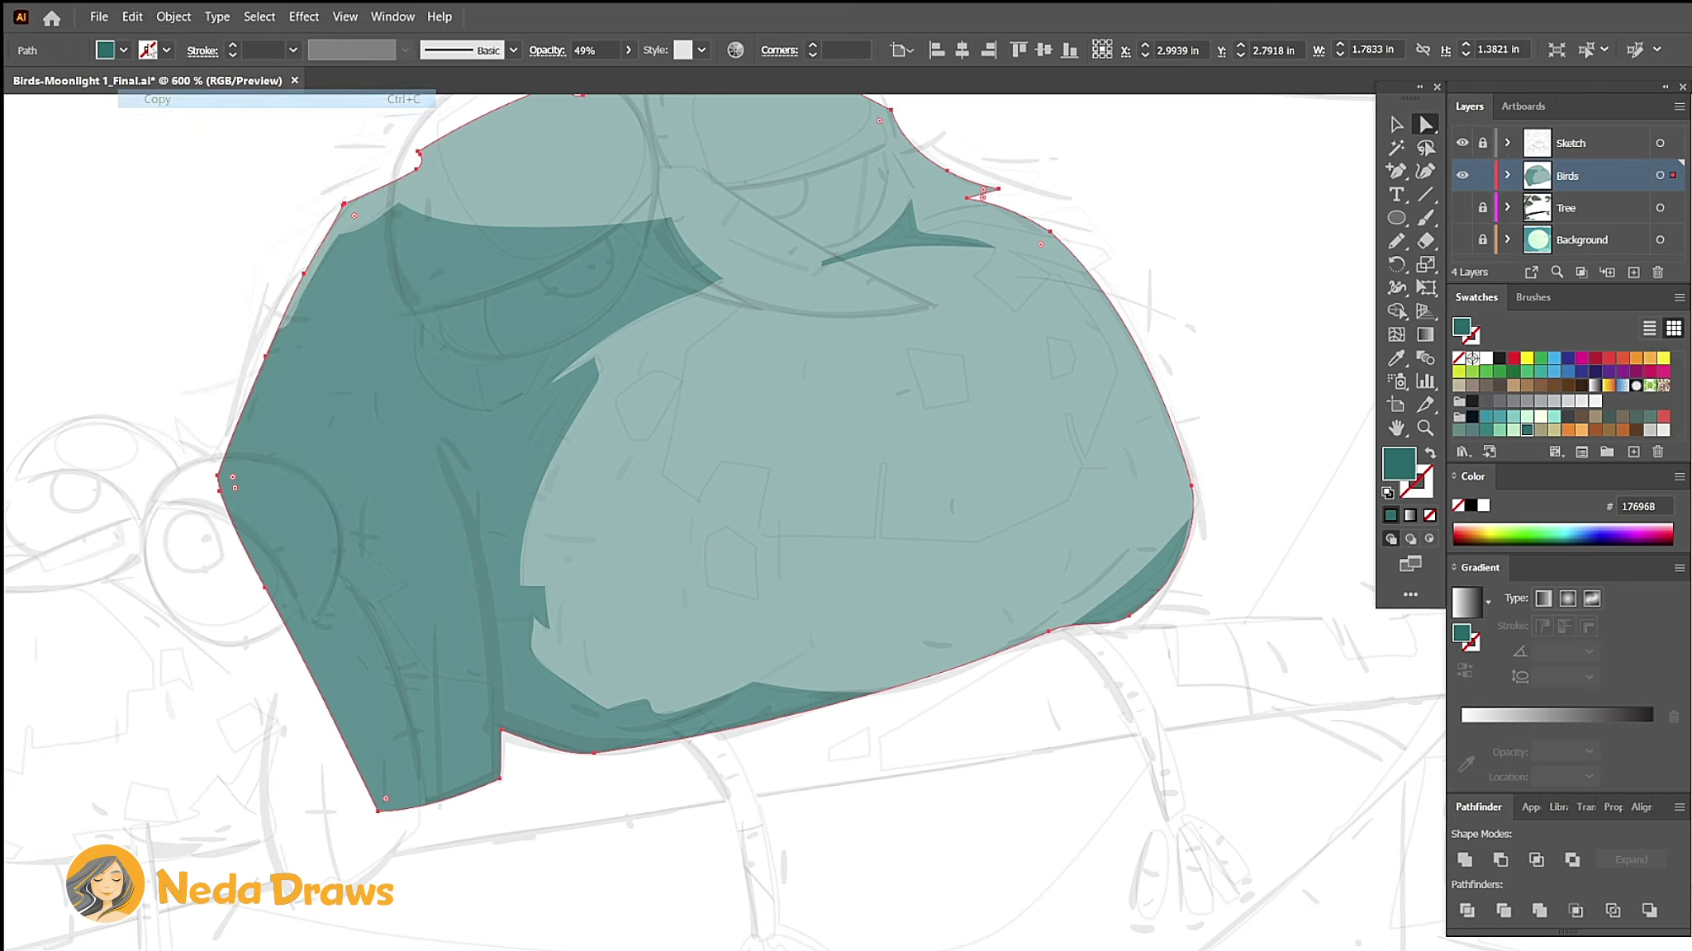
pyautogui.click(132, 18)
pyautogui.click(202, 136)
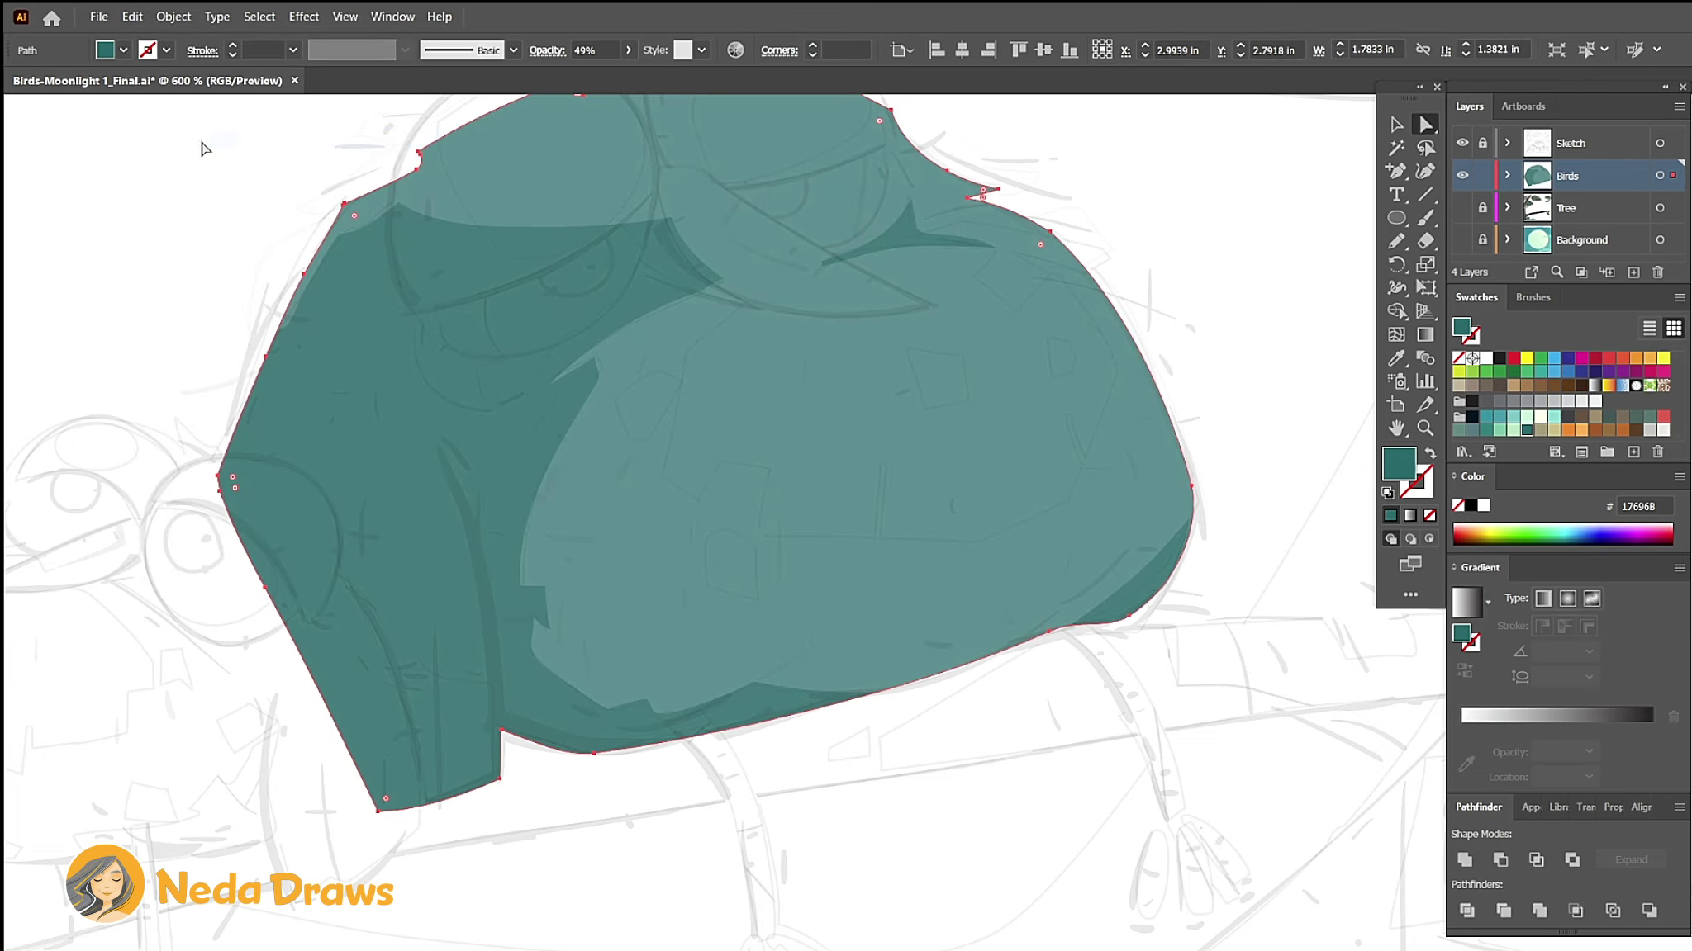
# Step: Erase curved bands through the duplicate and select the inner belly piece
pyautogui.click(1424, 244)
pyautogui.moveTo(673, 351)
pyautogui.mouseDown()
pyautogui.moveTo(1045, 235)
pyautogui.moveTo(1134, 374)
pyautogui.moveTo(1070, 528)
pyautogui.moveTo(760, 545)
pyautogui.mouseUp()
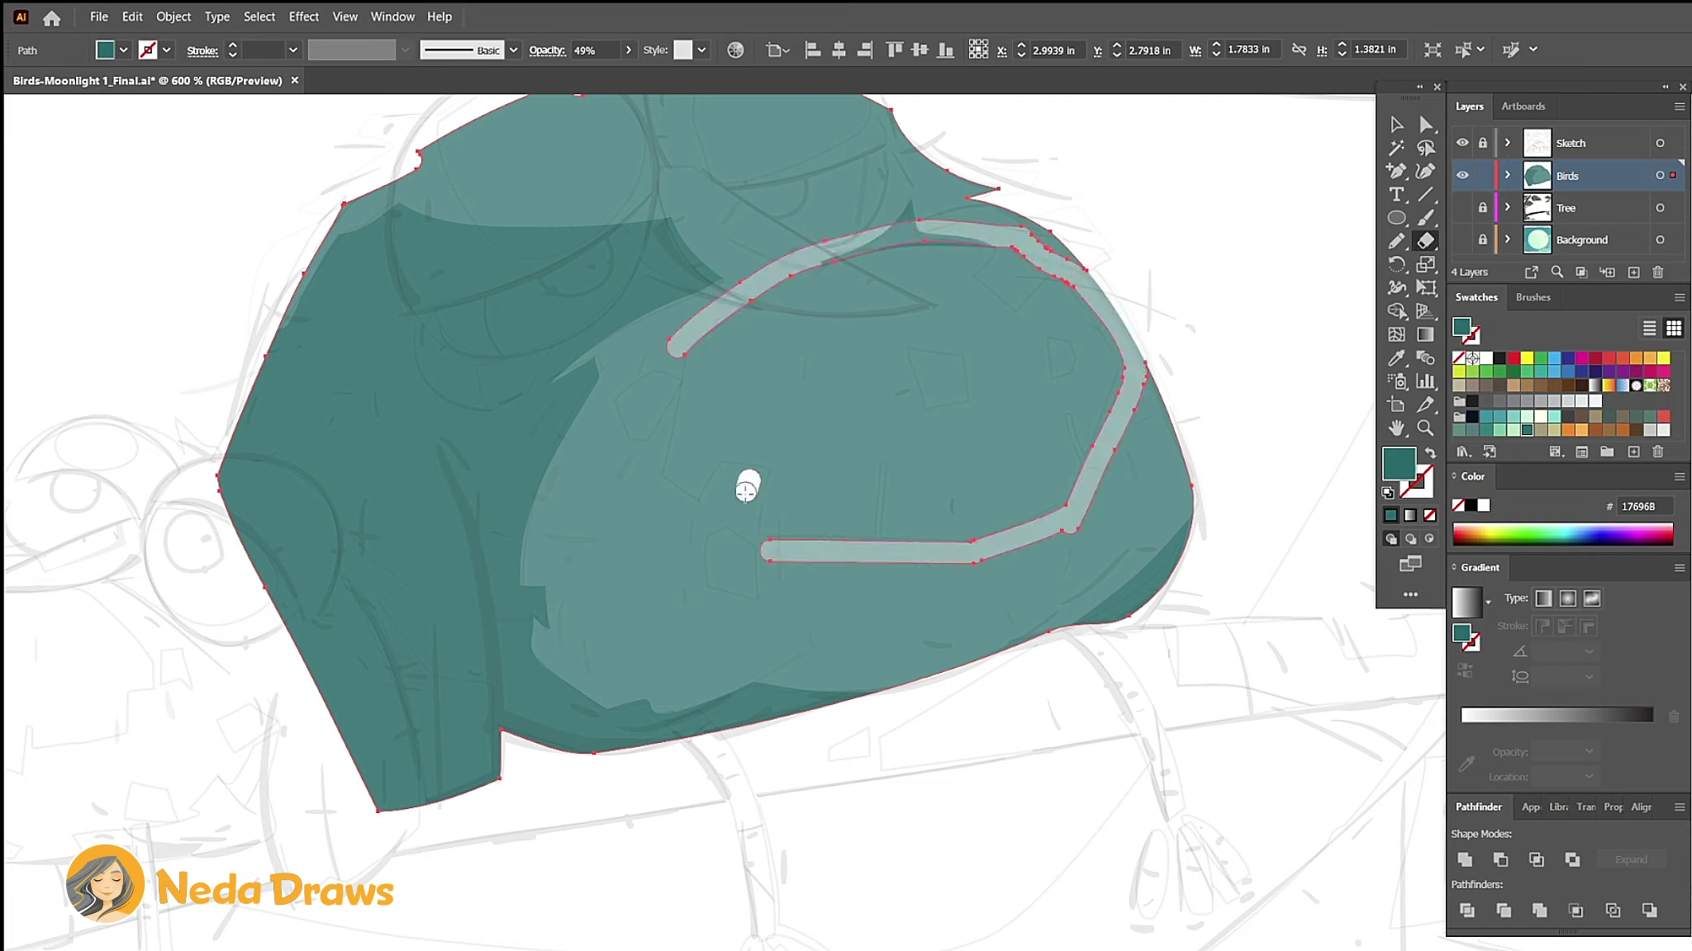
pyautogui.moveTo(747, 475); pyautogui.dragTo(764, 603)
pyautogui.moveTo(731, 525)
pyautogui.mouseDown()
pyautogui.moveTo(700, 539)
pyautogui.moveTo(733, 526)
pyautogui.moveTo(753, 467)
pyautogui.moveTo(690, 495)
pyautogui.moveTo(651, 442)
pyautogui.moveTo(652, 362)
pyautogui.mouseUp()
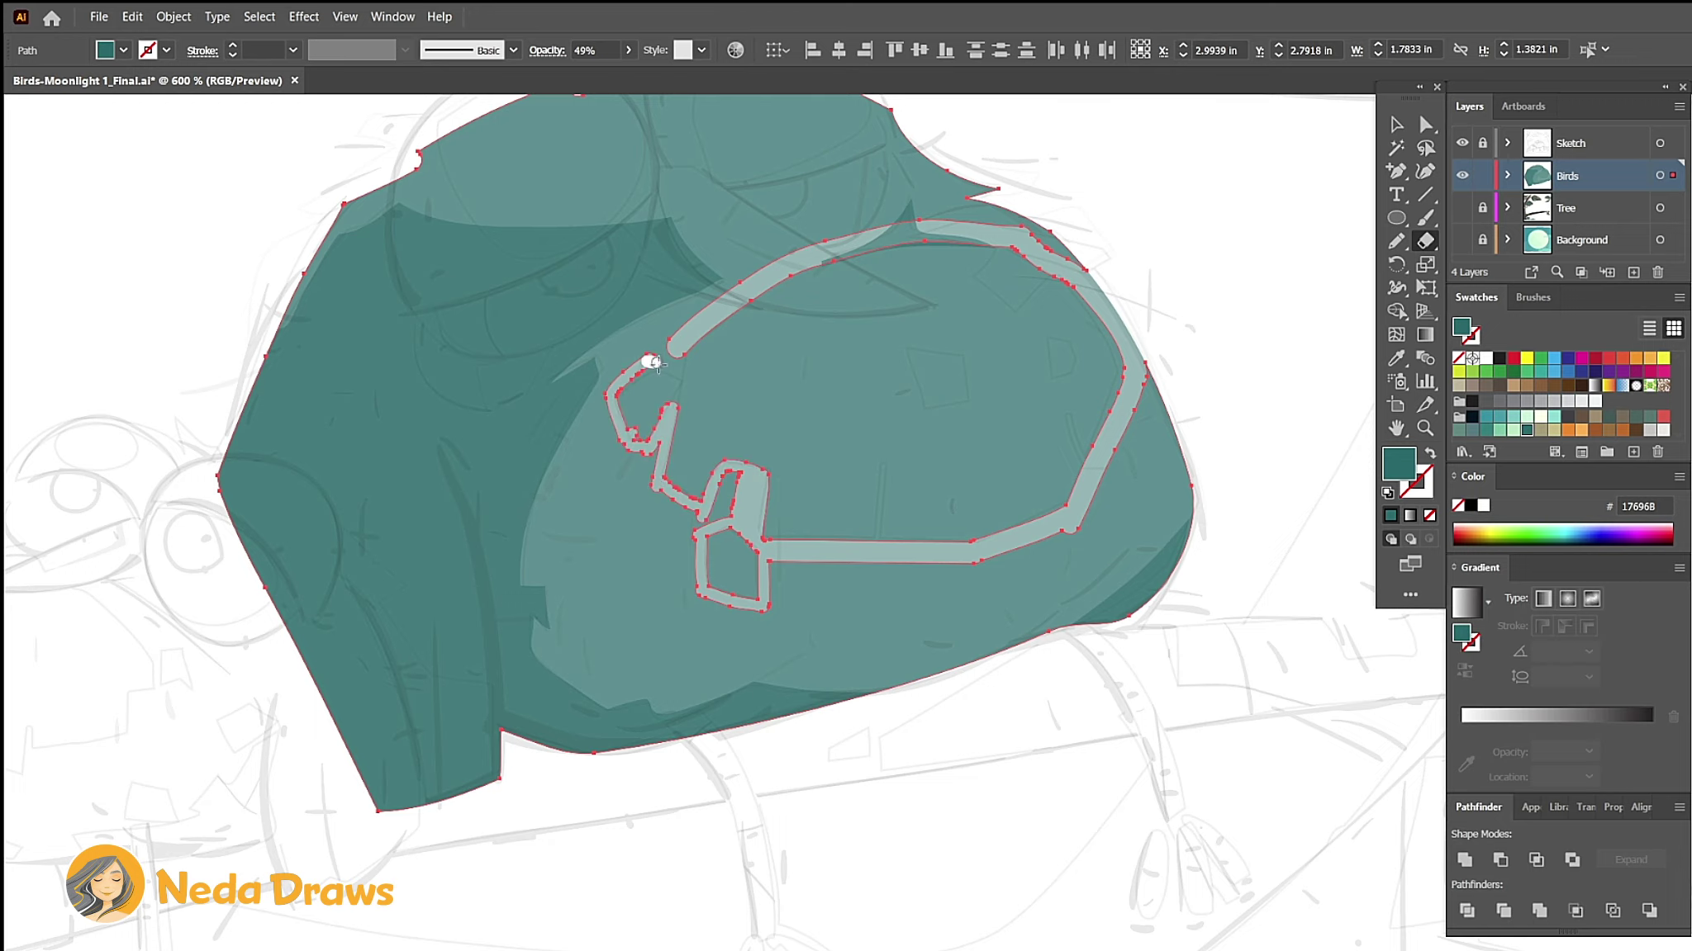
pyautogui.click(1425, 125)
pyautogui.click(1299, 177)
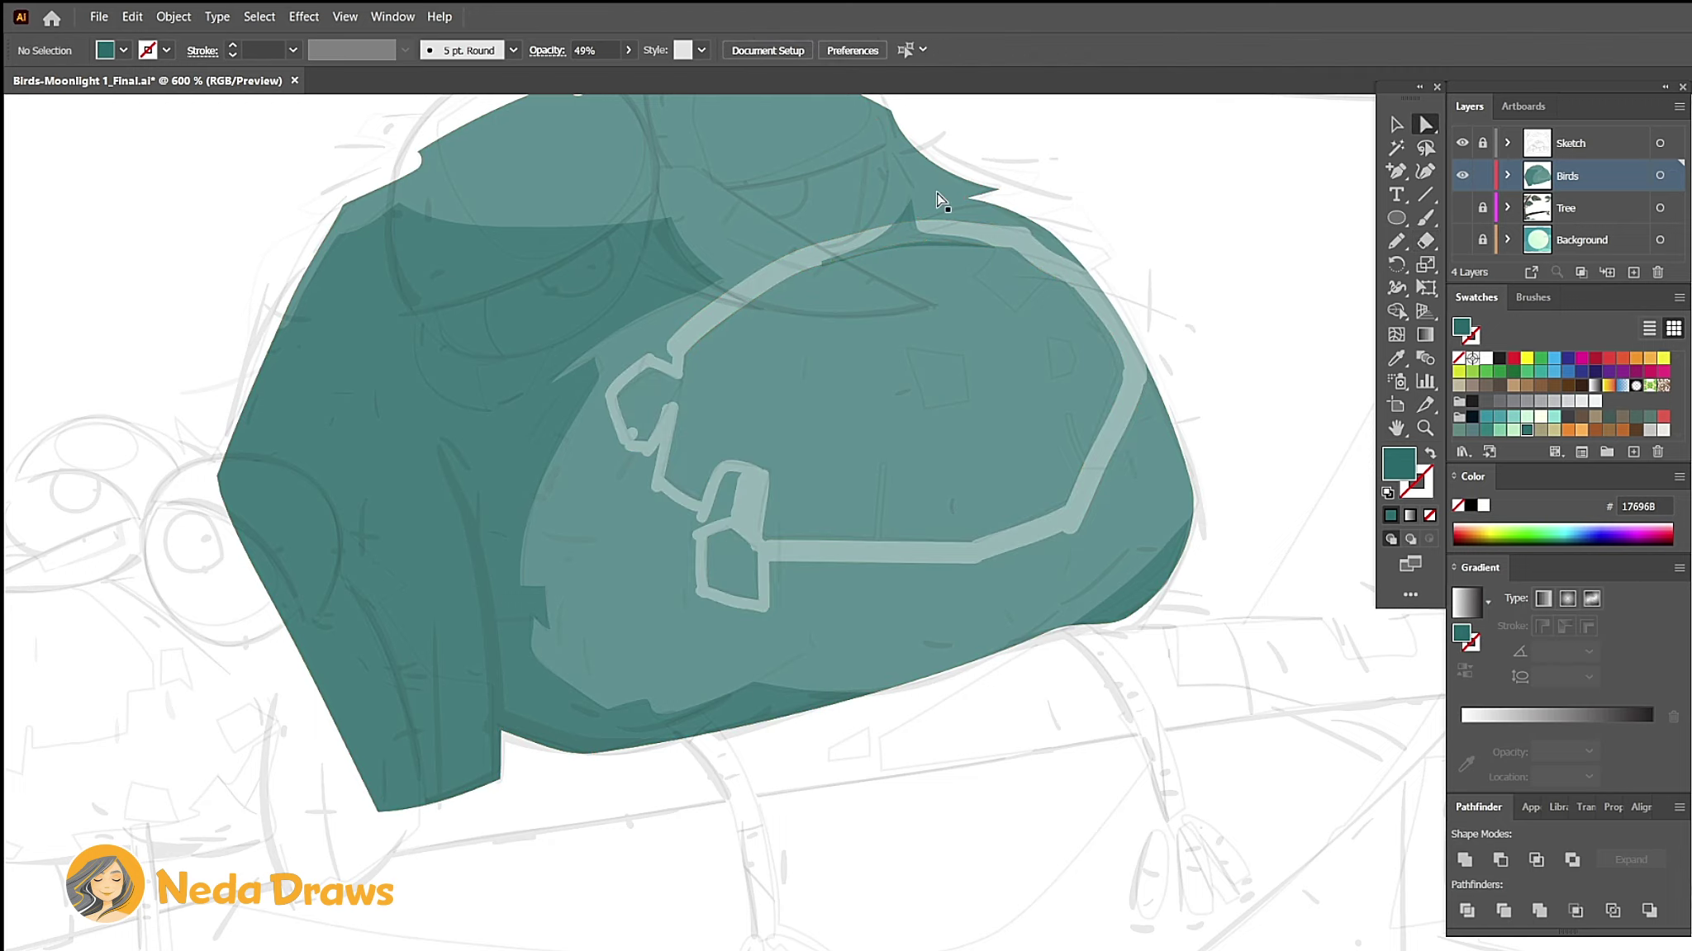
pyautogui.click(944, 291)
# Step: Fill the inner highlight piece light green 73C9AB and redraw its left, lower and right edges freehand
pyautogui.click(1499, 430)
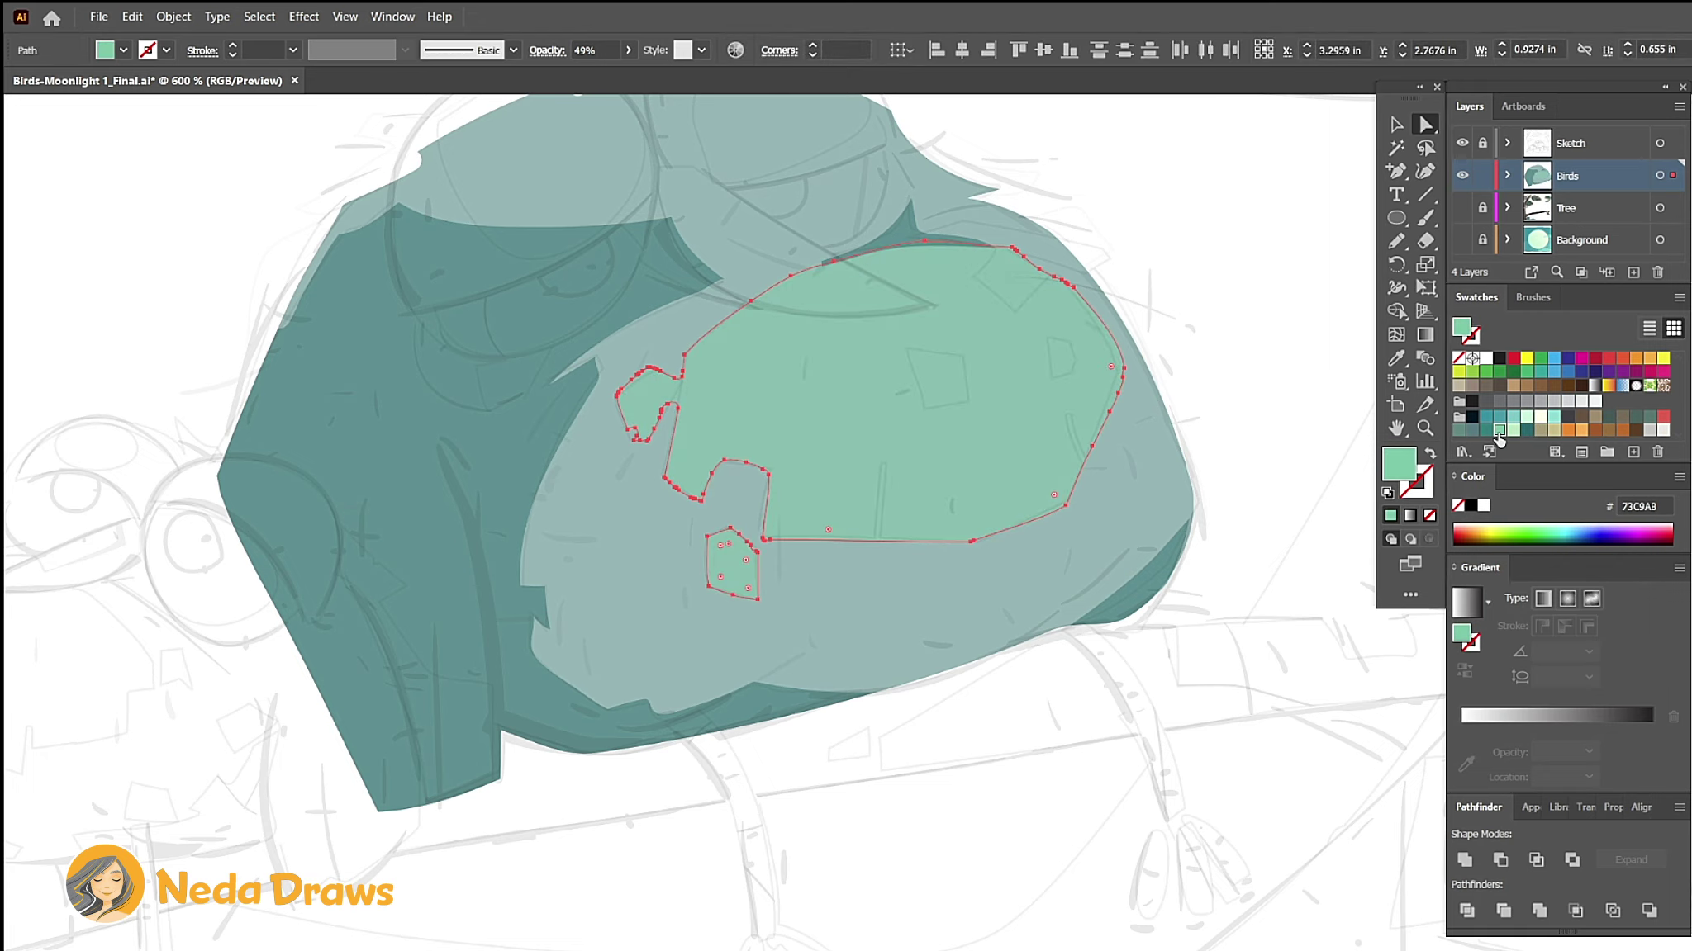
pyautogui.press('n')
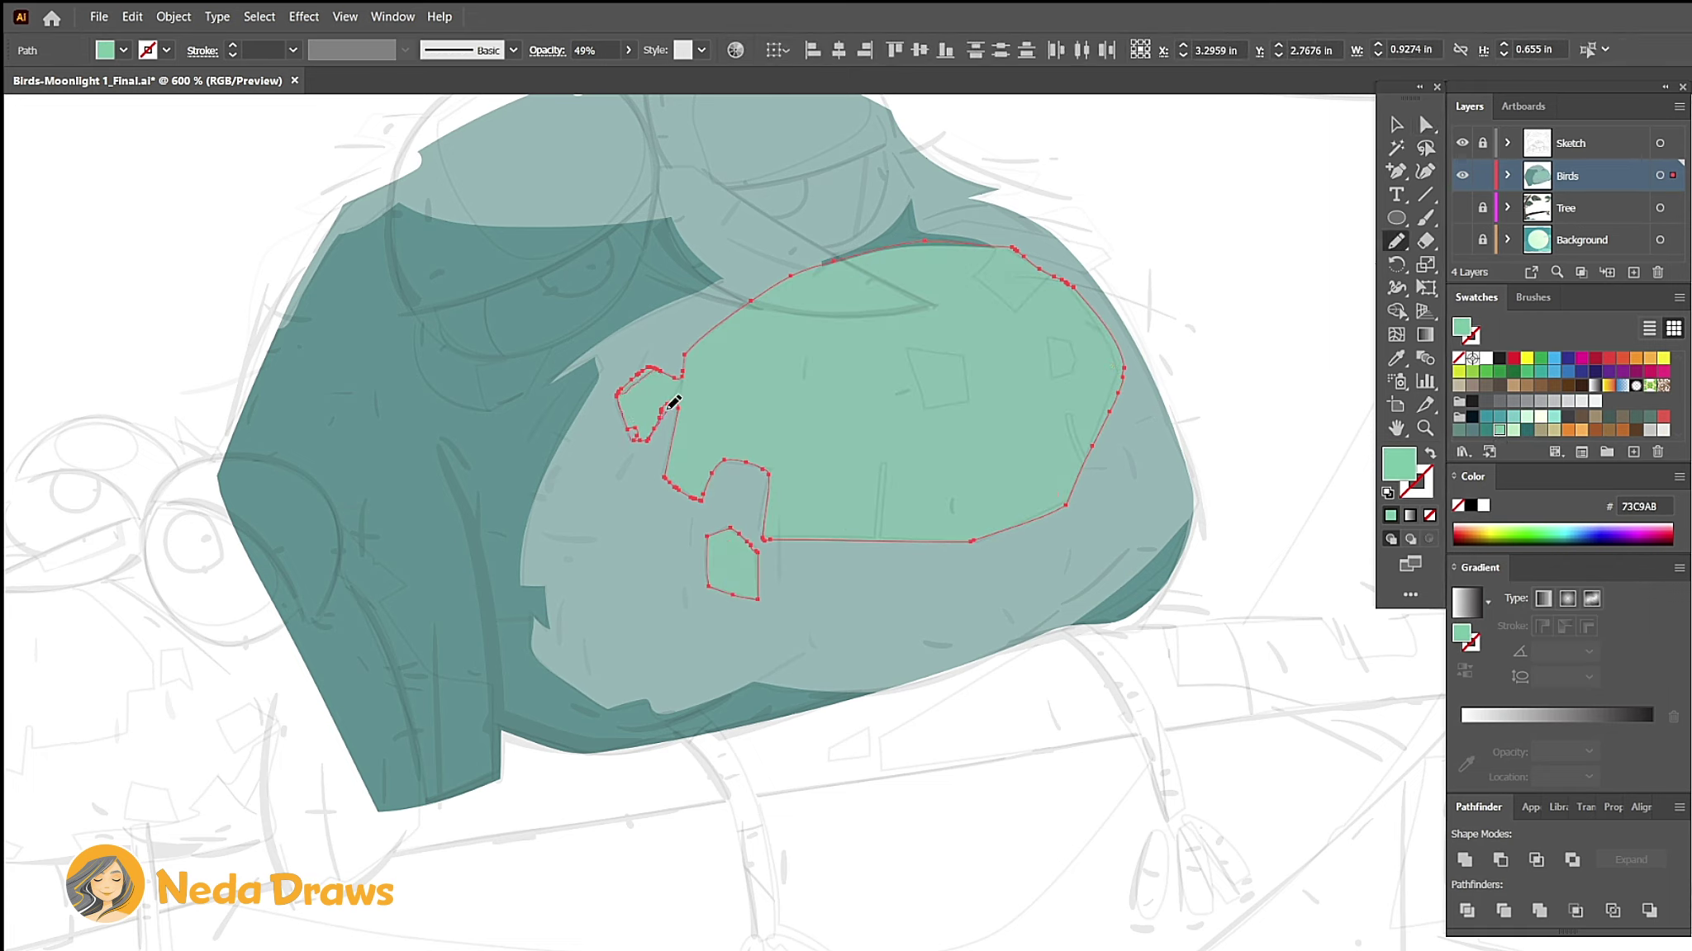
pyautogui.moveTo(673, 402); pyautogui.dragTo(671, 446)
pyautogui.moveTo(761, 529); pyautogui.dragTo(764, 538)
pyautogui.moveTo(1125, 366); pyautogui.dragTo(1067, 500)
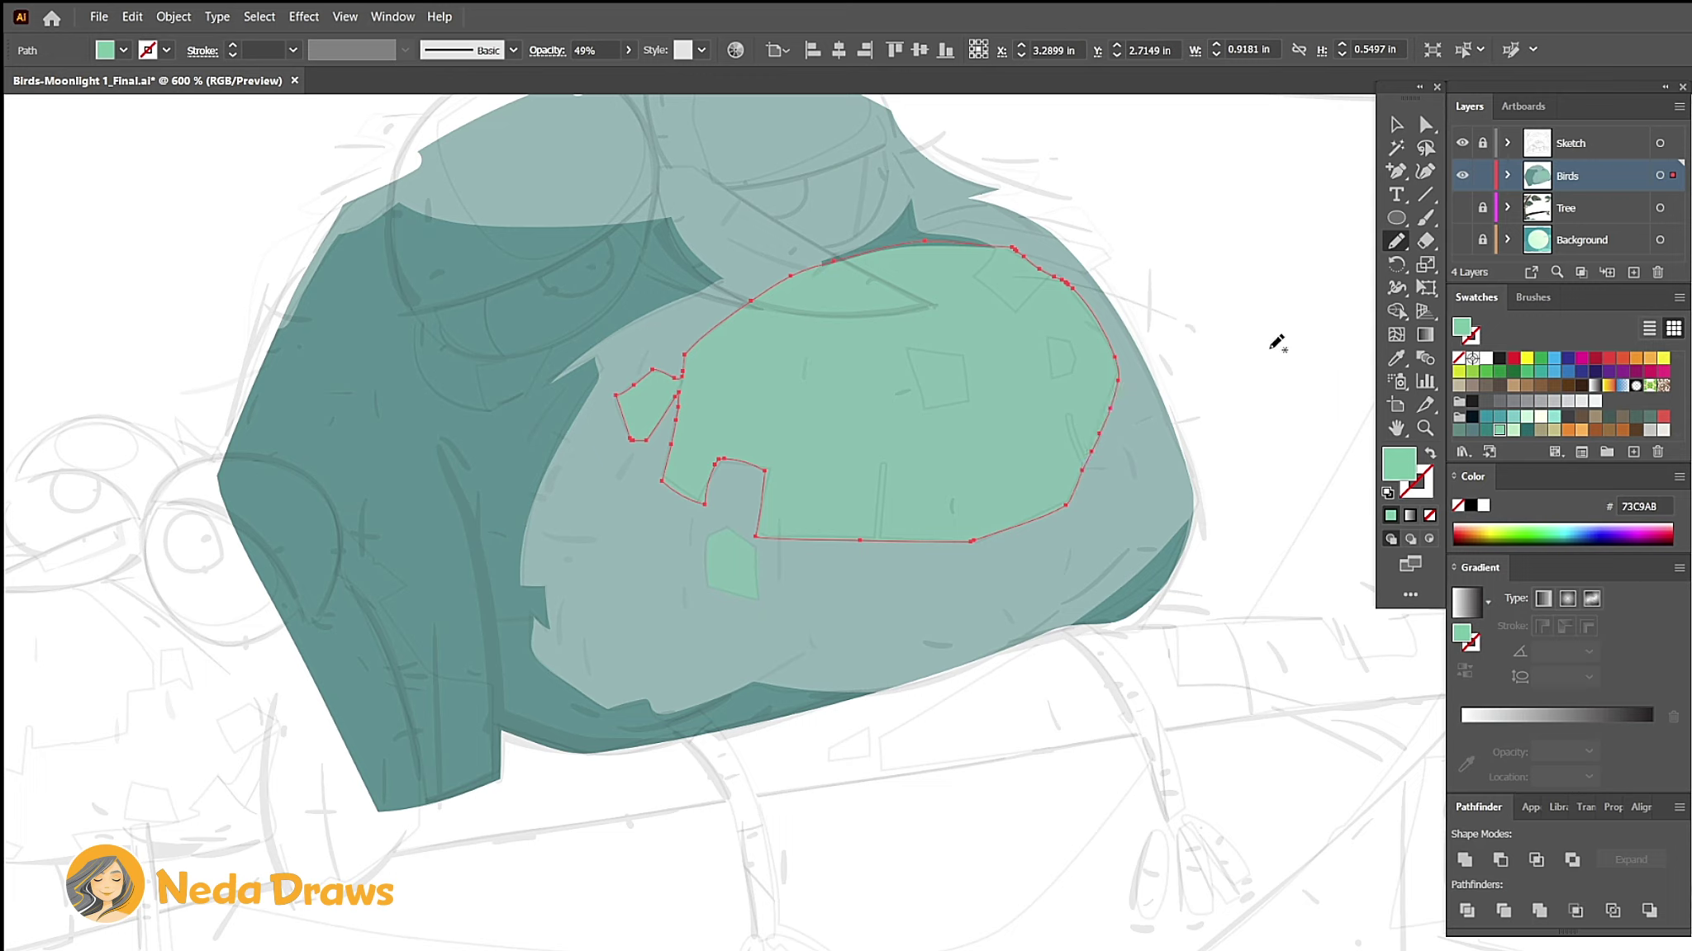
# Step: Erase a thin line splitting the light-green highlight, then deselect
pyautogui.click(1424, 242)
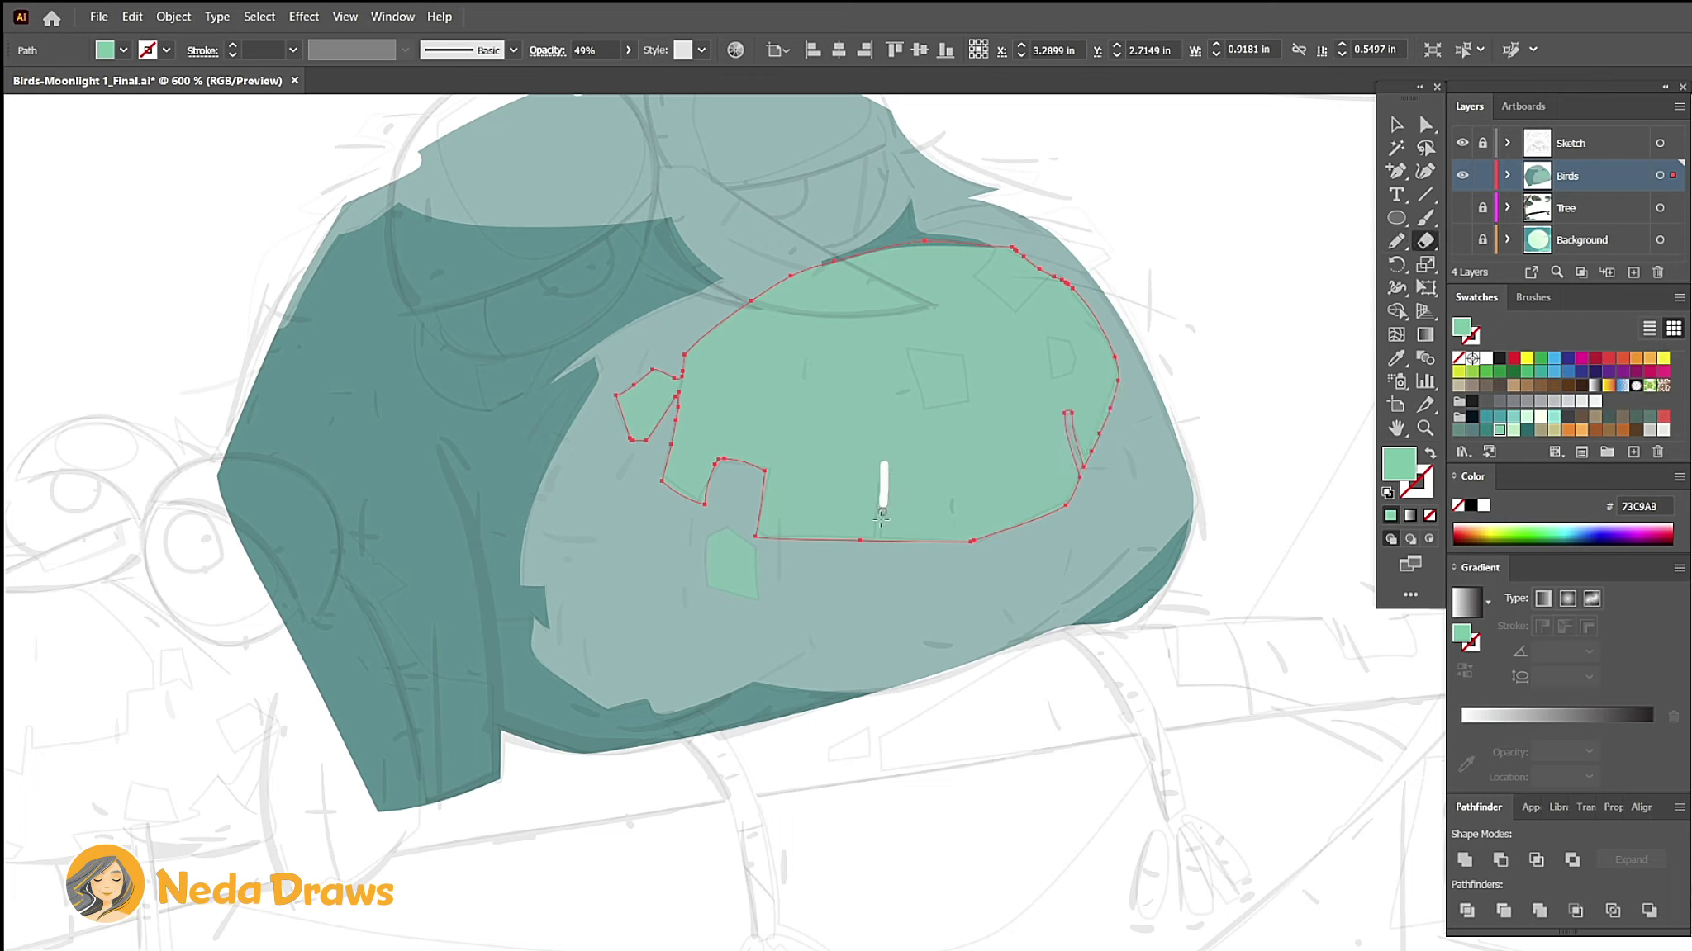
pyautogui.moveTo(882, 516); pyautogui.dragTo(882, 541)
pyautogui.press('a')
pyautogui.hotkey('ctrl', 'shift', 'a')
# Step: Copy the dark teal left side of the bird and paste it in front
pyautogui.click(446, 529)
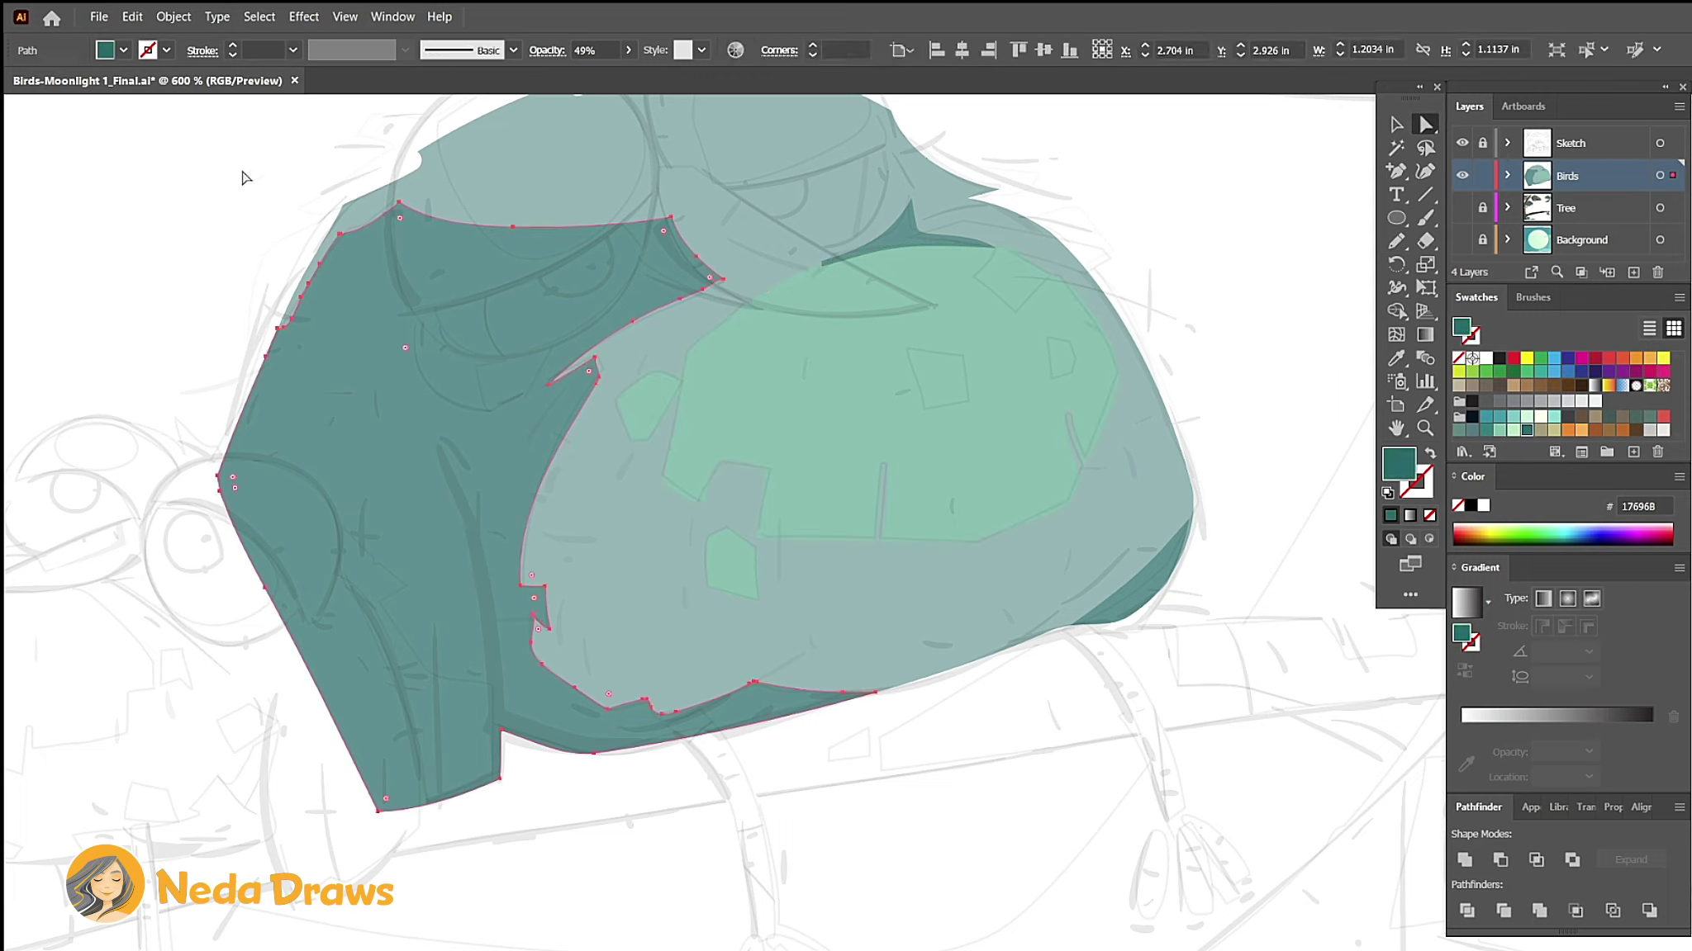
pyautogui.click(132, 17)
pyautogui.click(157, 99)
pyautogui.click(132, 16)
pyautogui.click(185, 122)
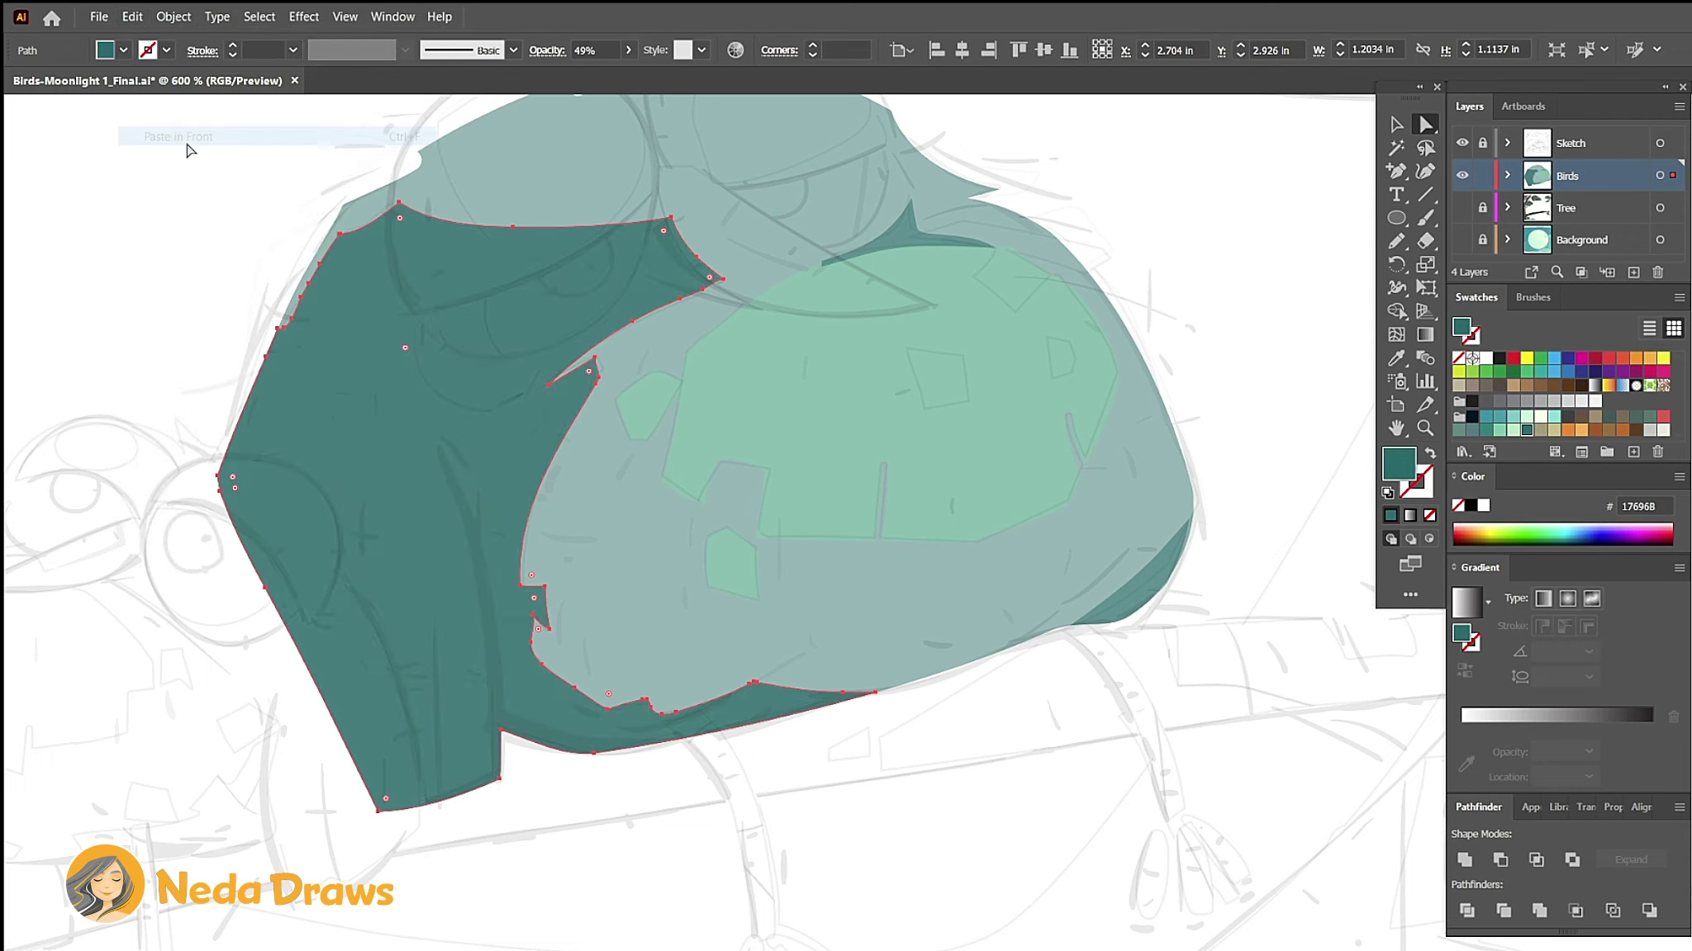
# Step: Erase a channel into the dark left side copy and deselect it
pyautogui.click(1427, 241)
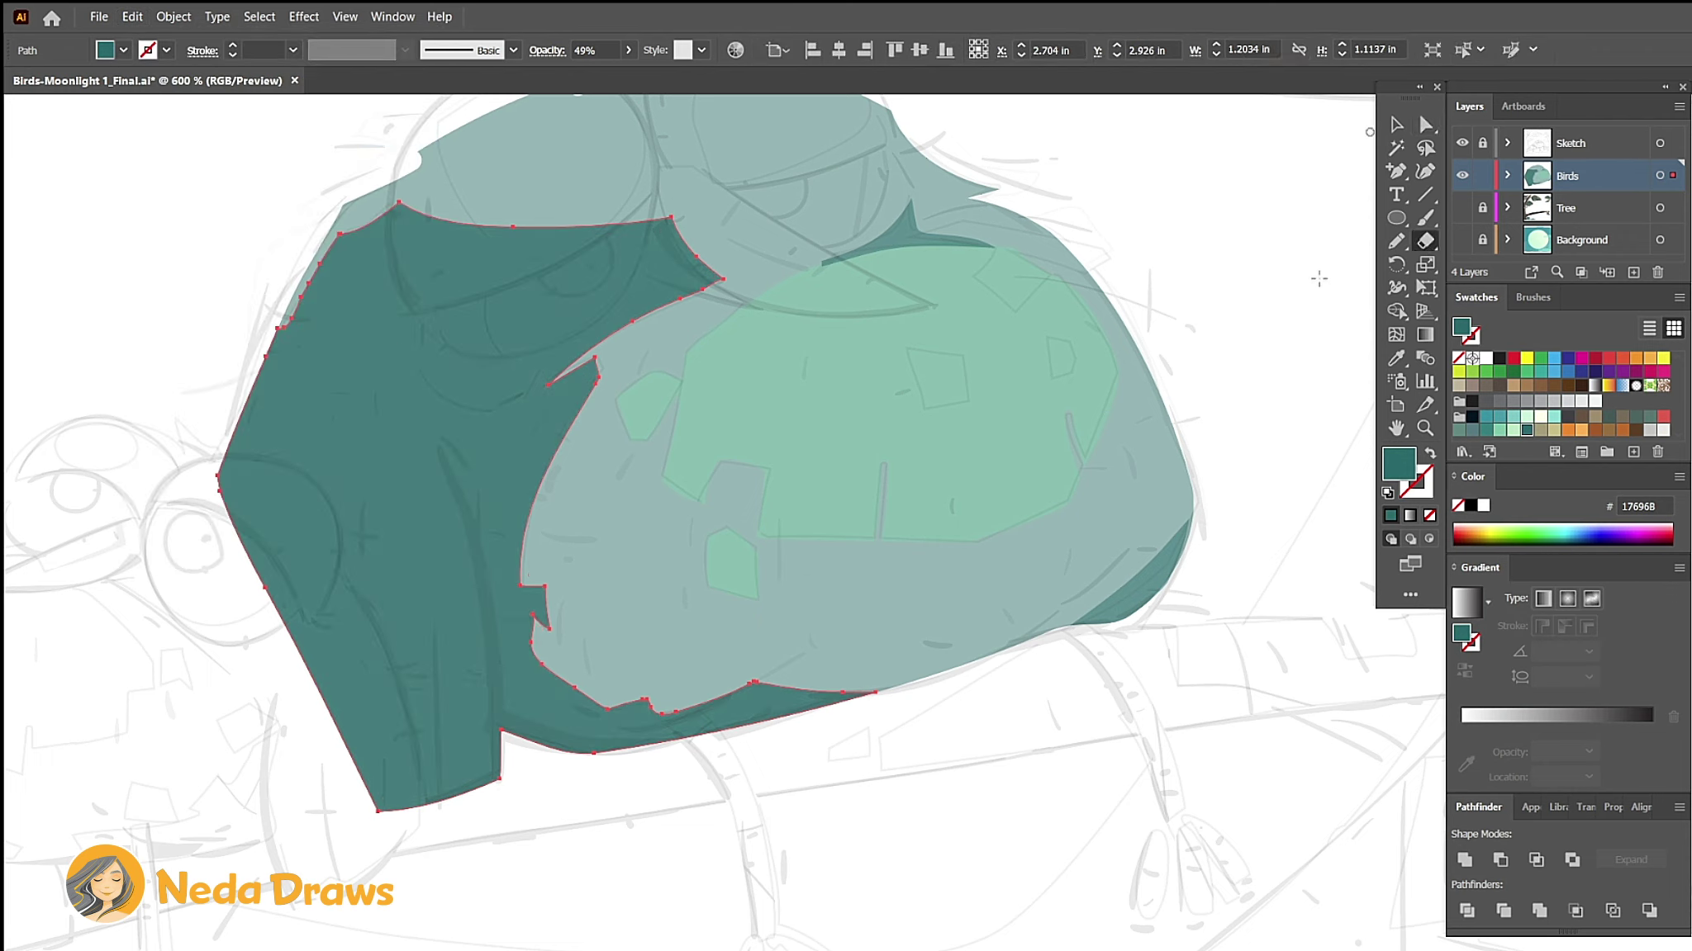
pyautogui.moveTo(238, 538); pyautogui.dragTo(489, 676)
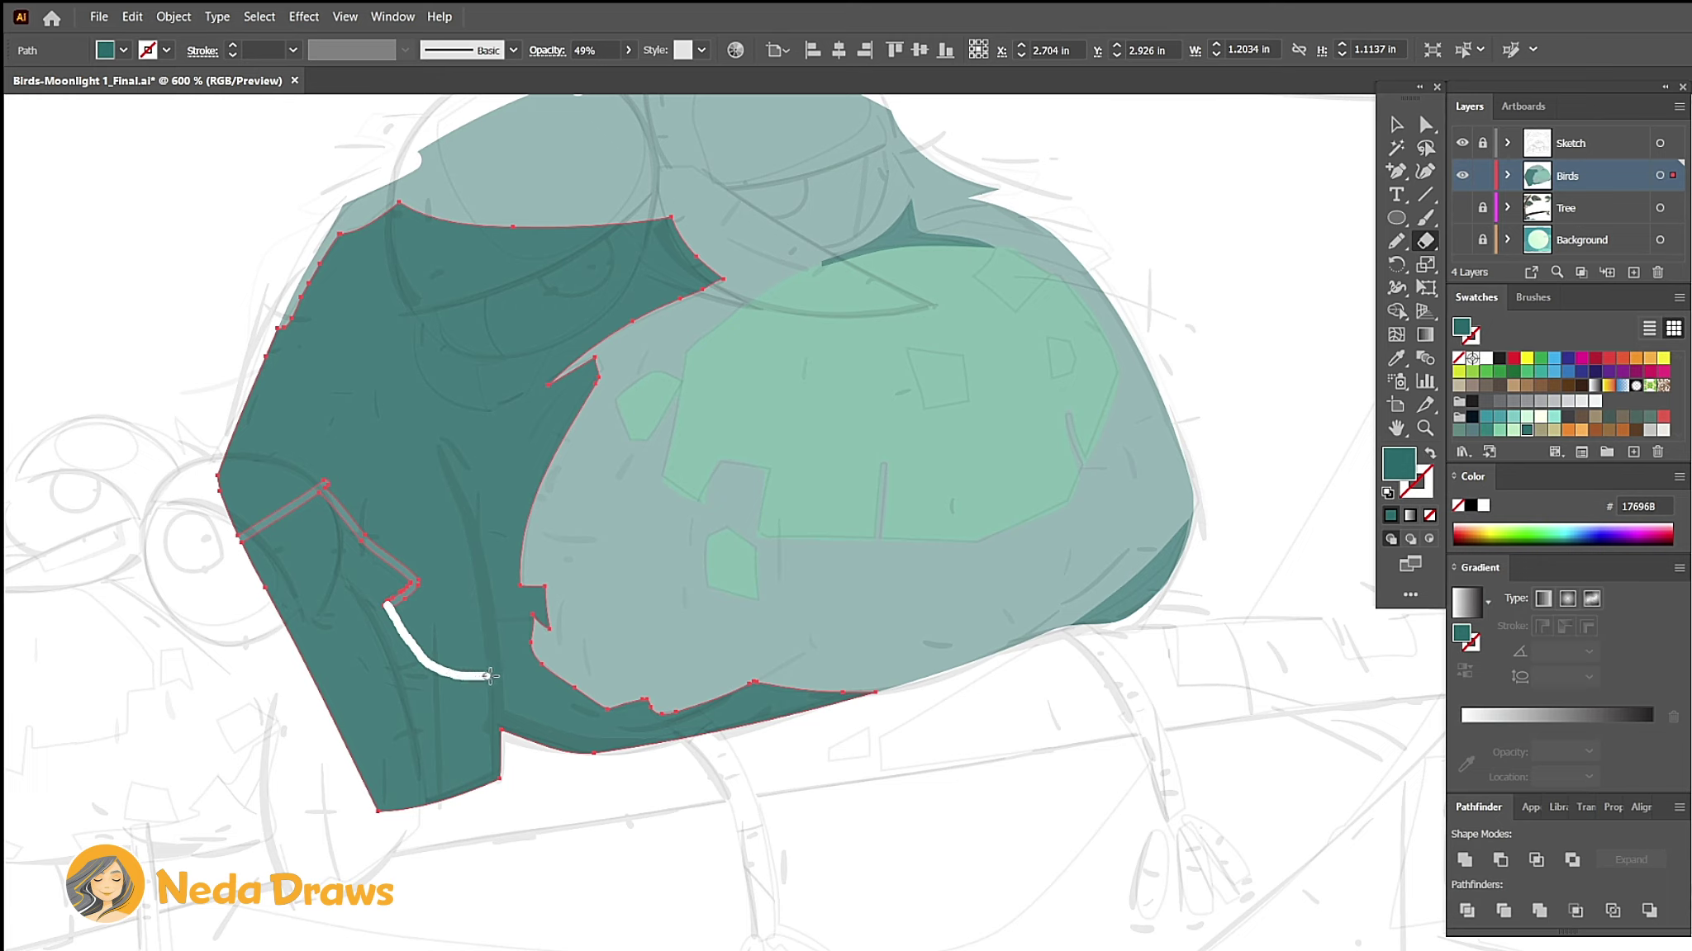
pyautogui.press('a')
pyautogui.hotkey('ctrl', 'shift', 'a')
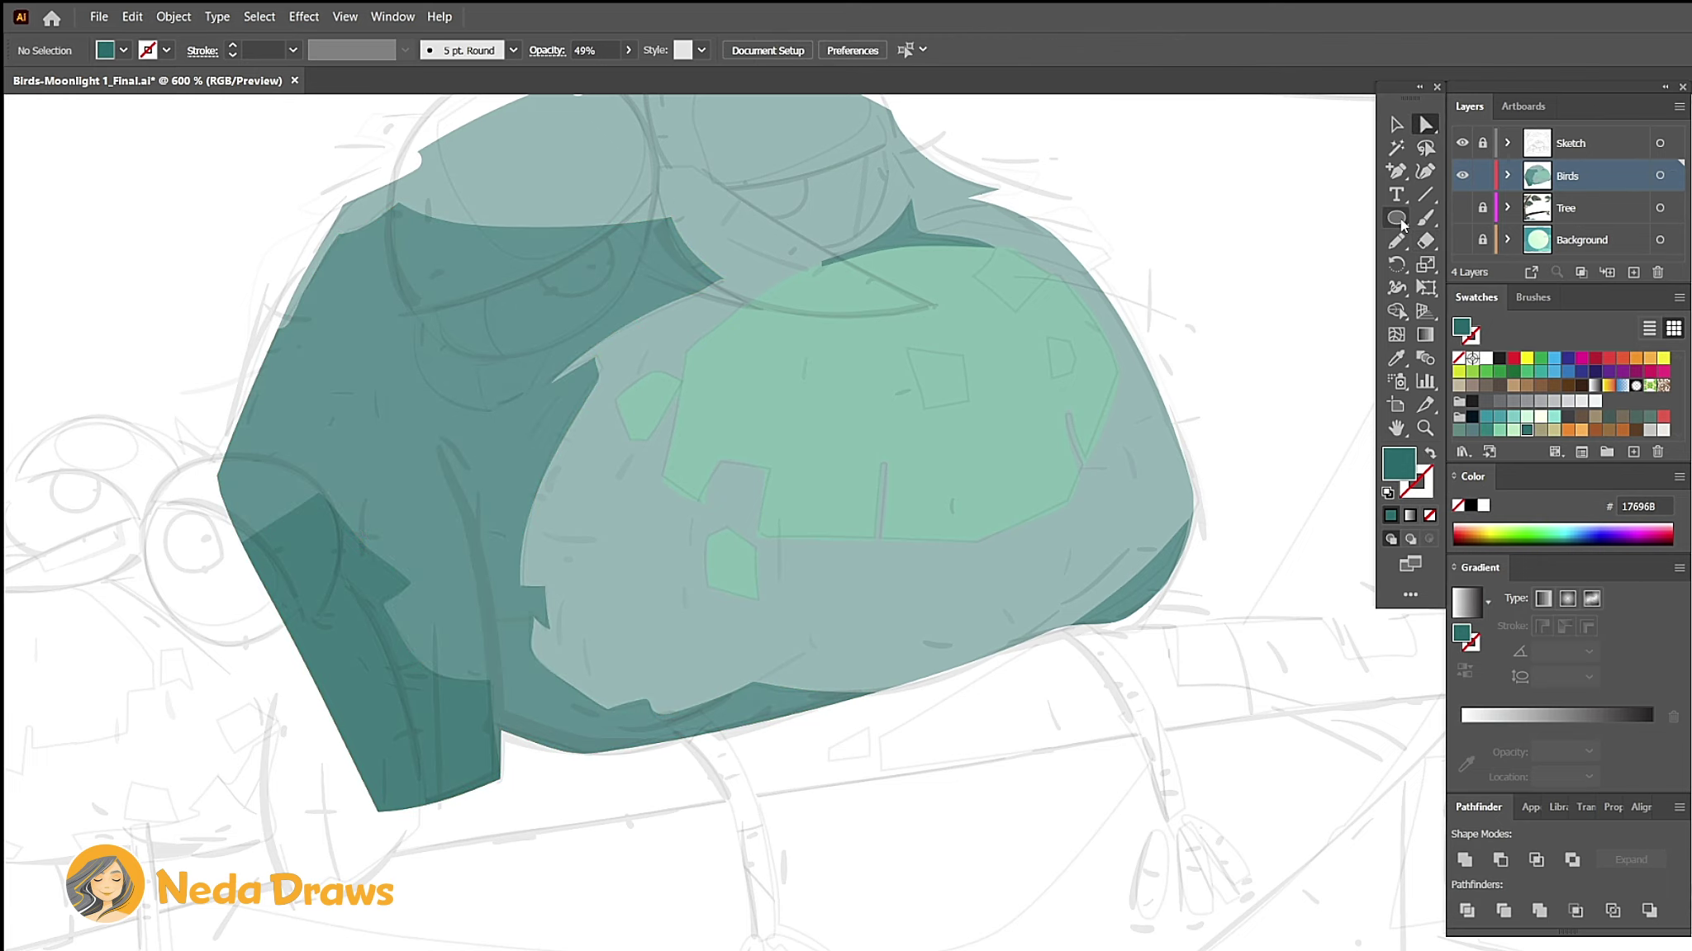
pyautogui.moveTo(1401, 225)
pyautogui.mouseDown()
pyautogui.moveTo(1432, 240)
pyautogui.moveTo(1491, 217)
pyautogui.mouseUp()
# Step: Draw a small light-green patch on the shoulder, skew it and trim one edge
pyautogui.click(1499, 429)
pyautogui.moveTo(478, 366)
pyautogui.mouseDown()
pyautogui.moveTo(547, 413)
pyautogui.moveTo(556, 346)
pyautogui.mouseUp()
pyautogui.click(1427, 125)
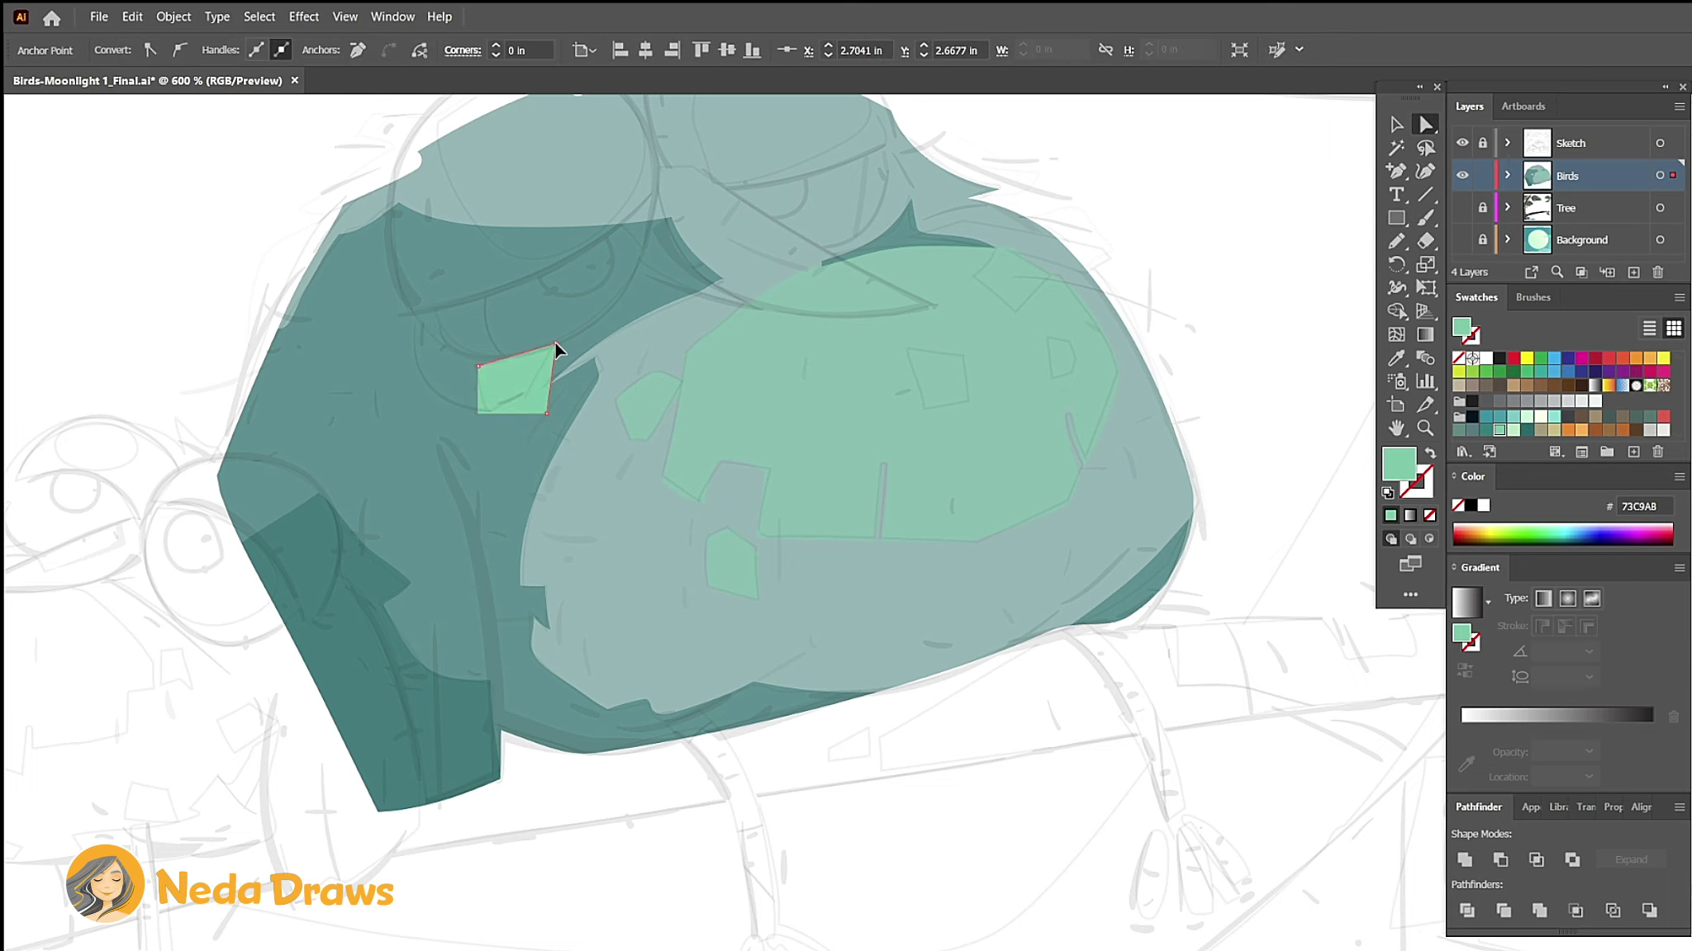
pyautogui.hotkey('shift', 'e')
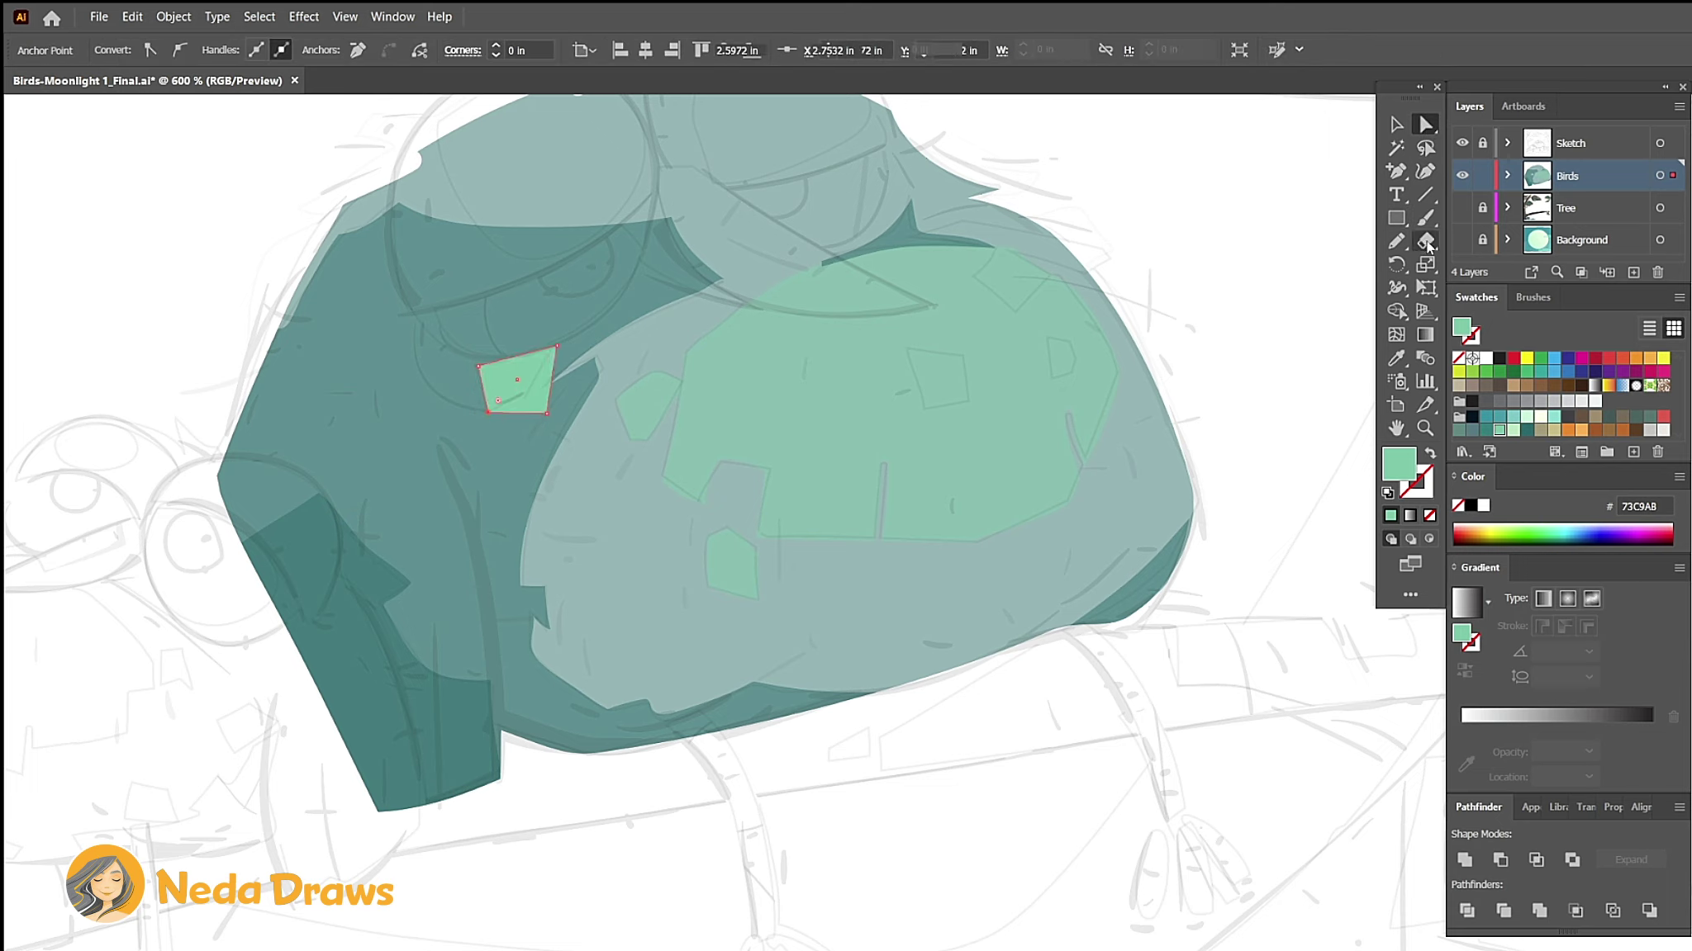
pyautogui.moveTo(552, 350); pyautogui.dragTo(541, 417)
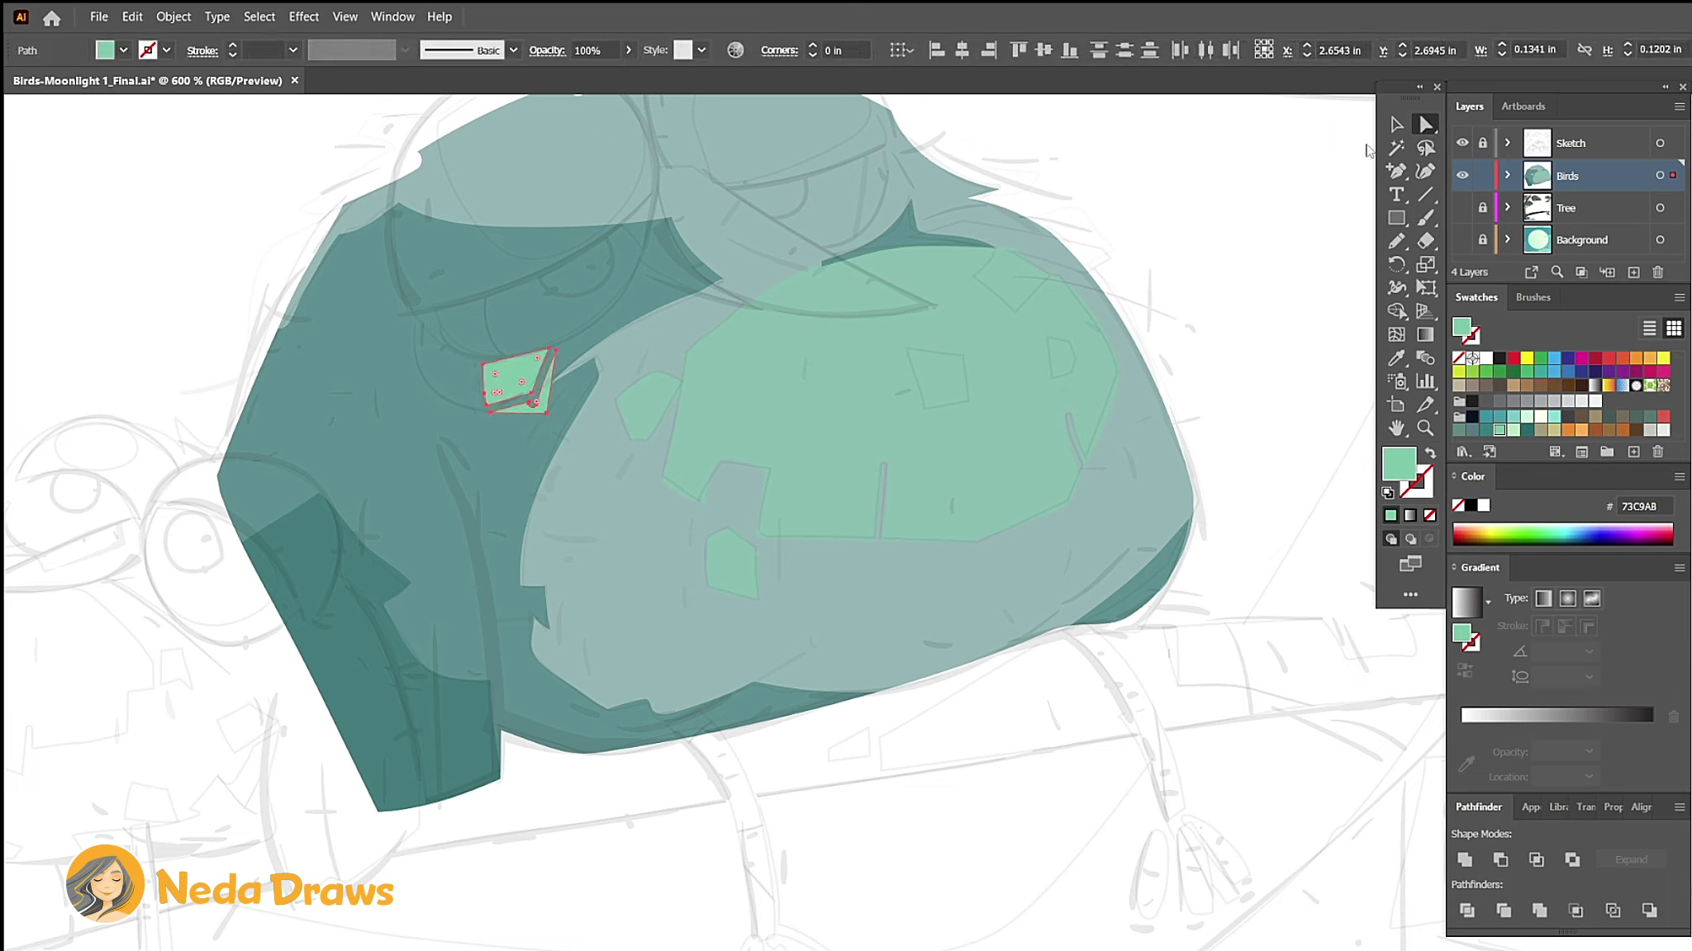
pyautogui.press('a')
pyautogui.click(1265, 299)
# Step: Draw a pale-green rectangle near the top of the back and drag its corners into a wedge
pyautogui.press('m')
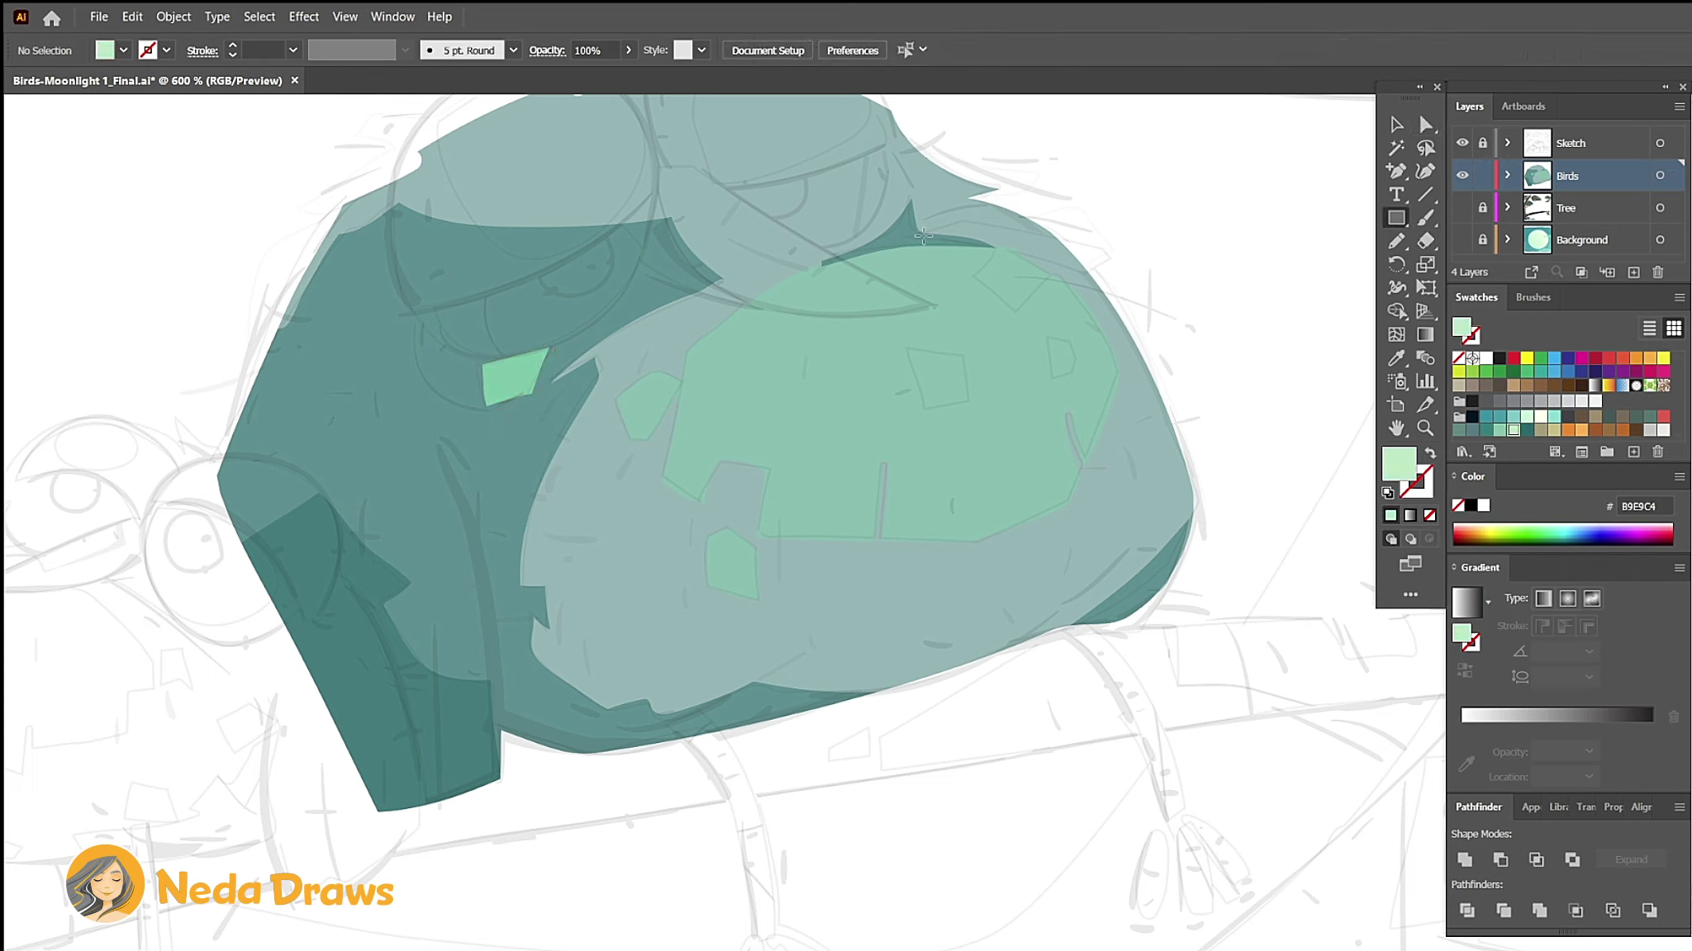
pyautogui.moveTo(919, 229); pyautogui.dragTo(1109, 321)
pyautogui.press('a')
pyautogui.moveTo(920, 228); pyautogui.dragTo(962, 219)
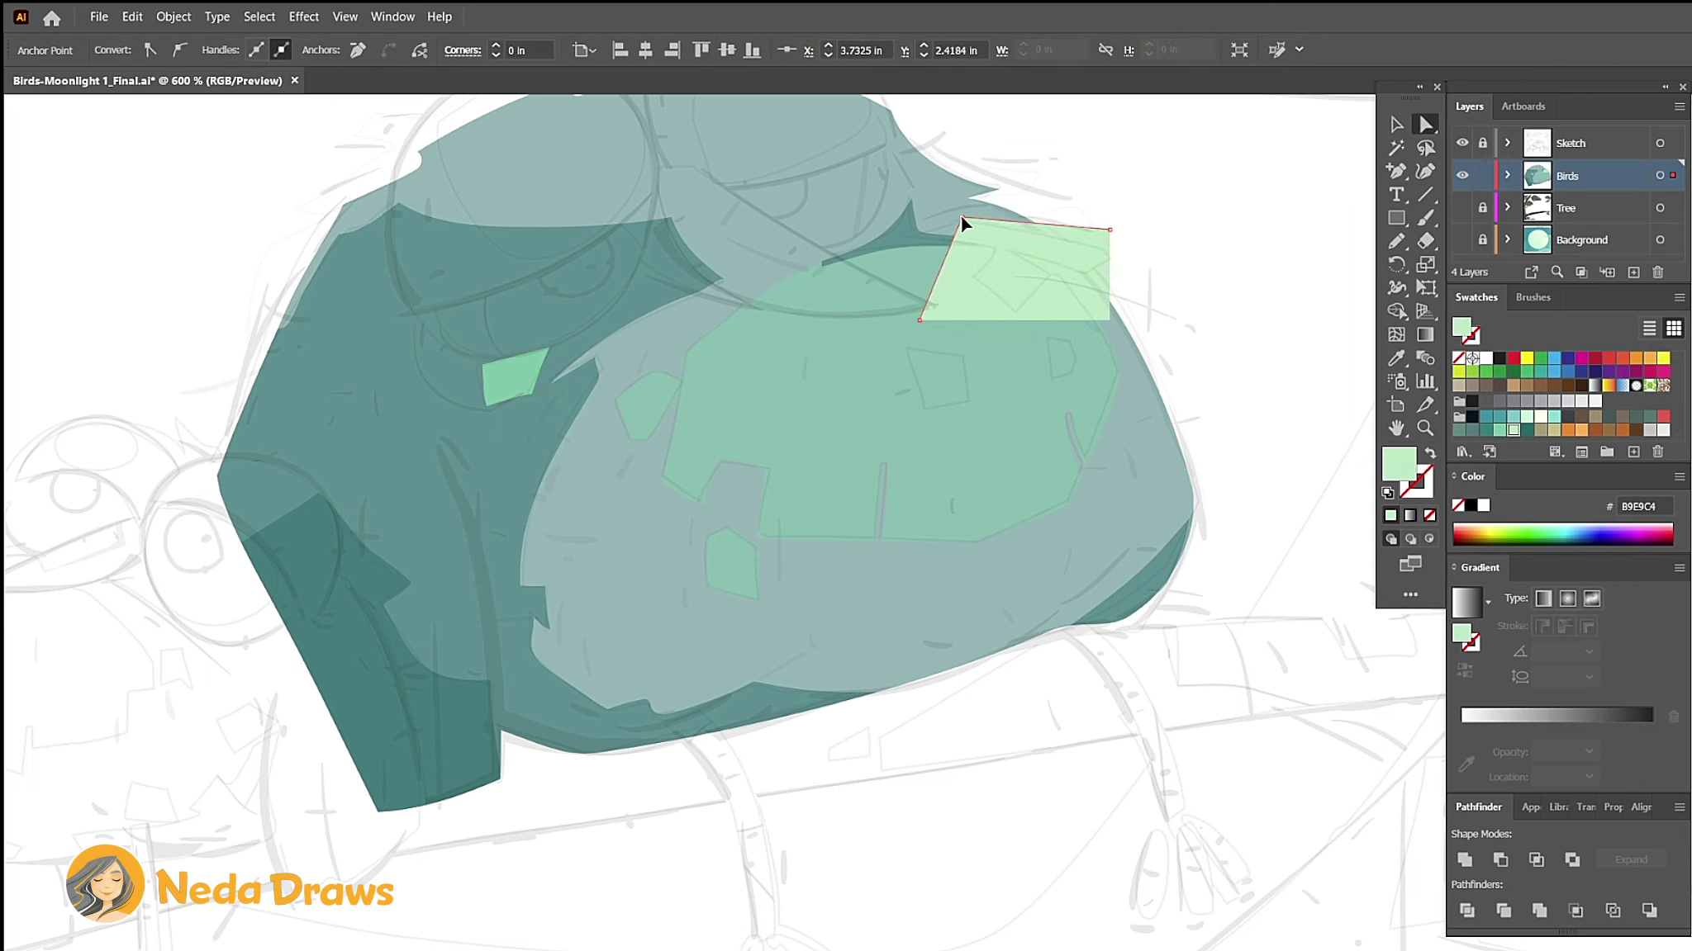
pyautogui.moveTo(919, 320); pyautogui.dragTo(907, 238)
pyautogui.moveTo(1109, 321); pyautogui.dragTo(1074, 356)
pyautogui.moveTo(1110, 229); pyautogui.dragTo(1124, 230)
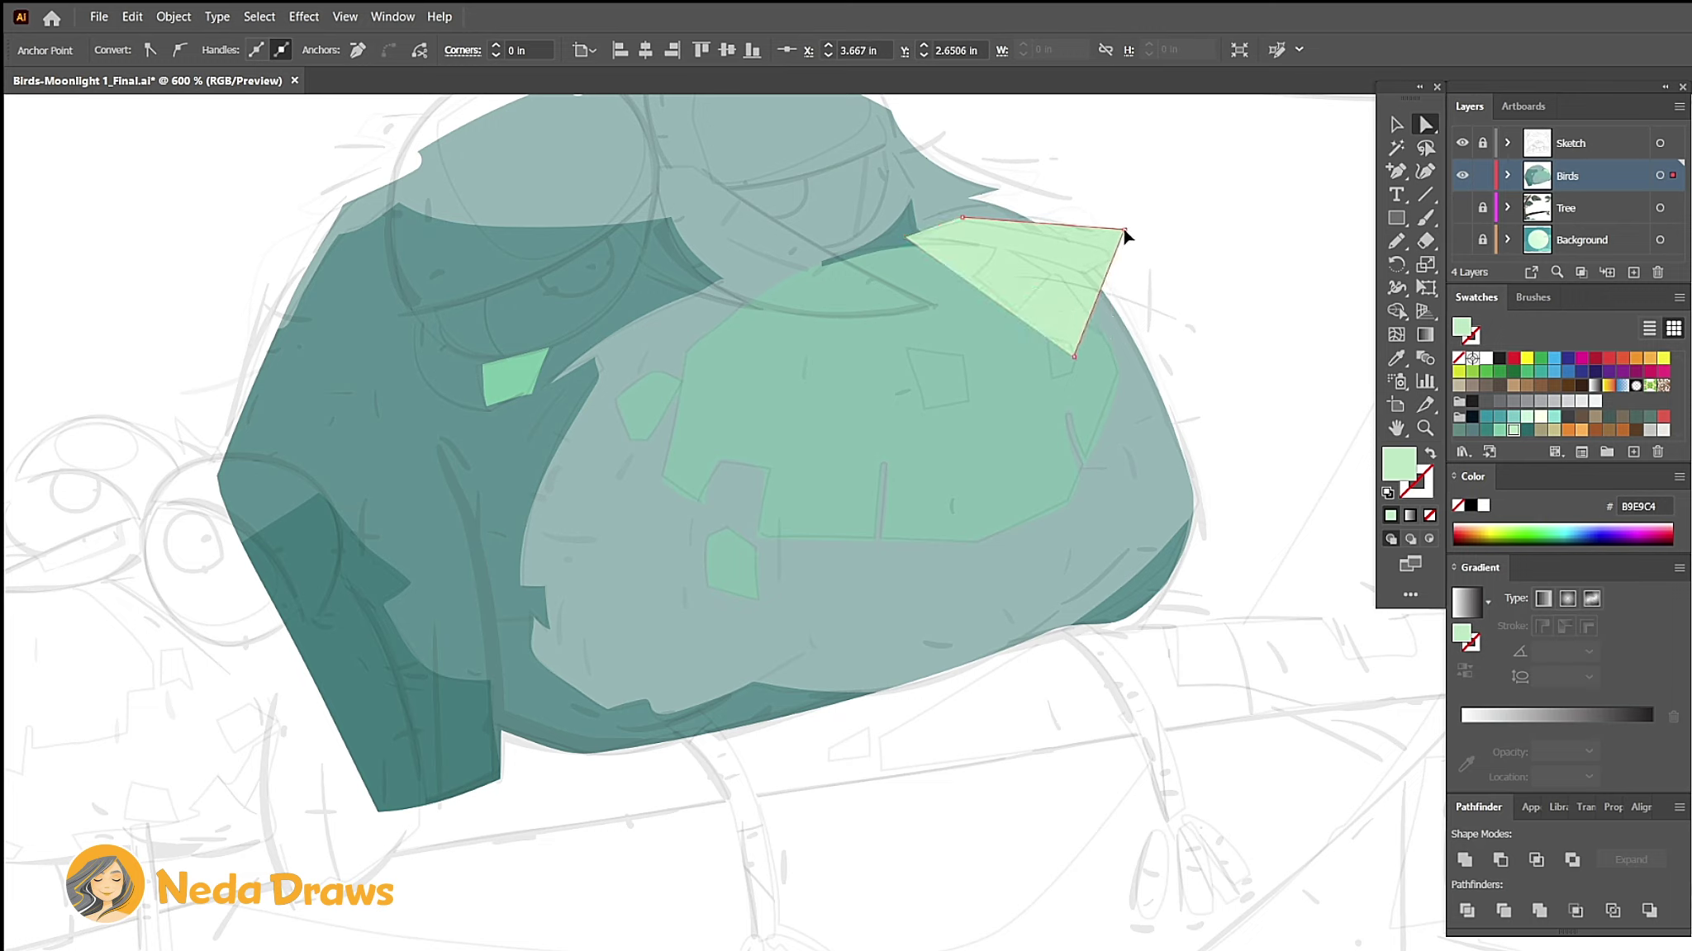
# Step: Cut a notch into the pale wedge's edge, then zoom in on the belly
pyautogui.hotkey('shift', 'e')
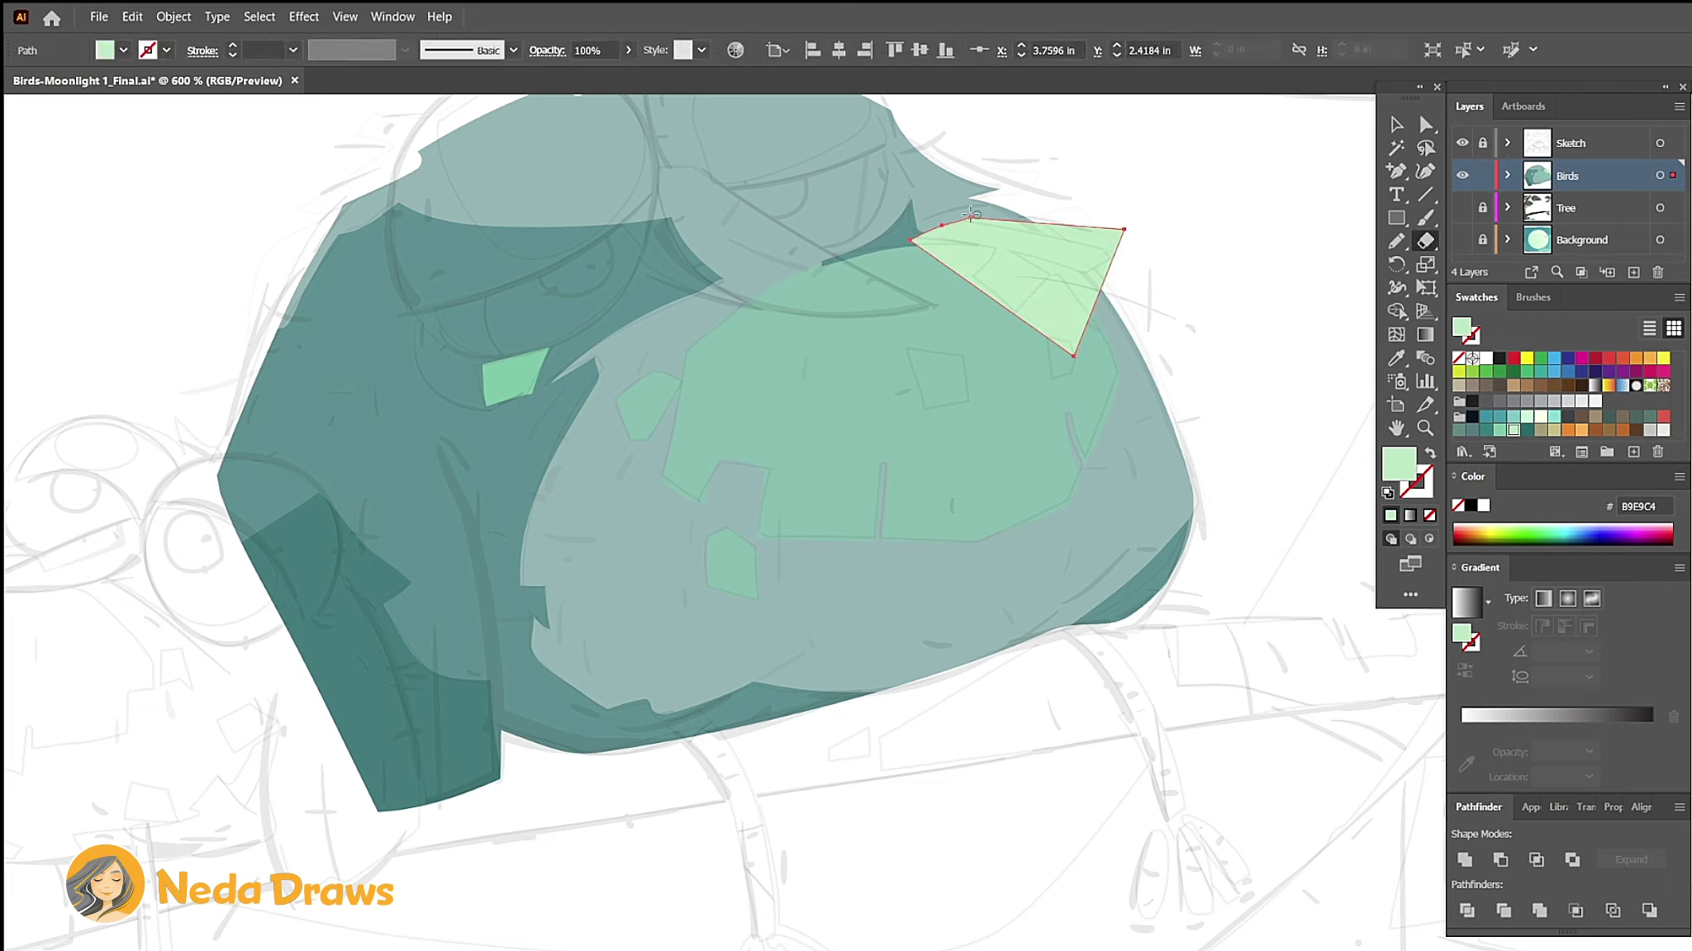
pyautogui.moveTo(962, 208)
pyautogui.mouseDown()
pyautogui.moveTo(1113, 271)
pyautogui.moveTo(1019, 317)
pyautogui.moveTo(991, 251)
pyautogui.mouseUp()
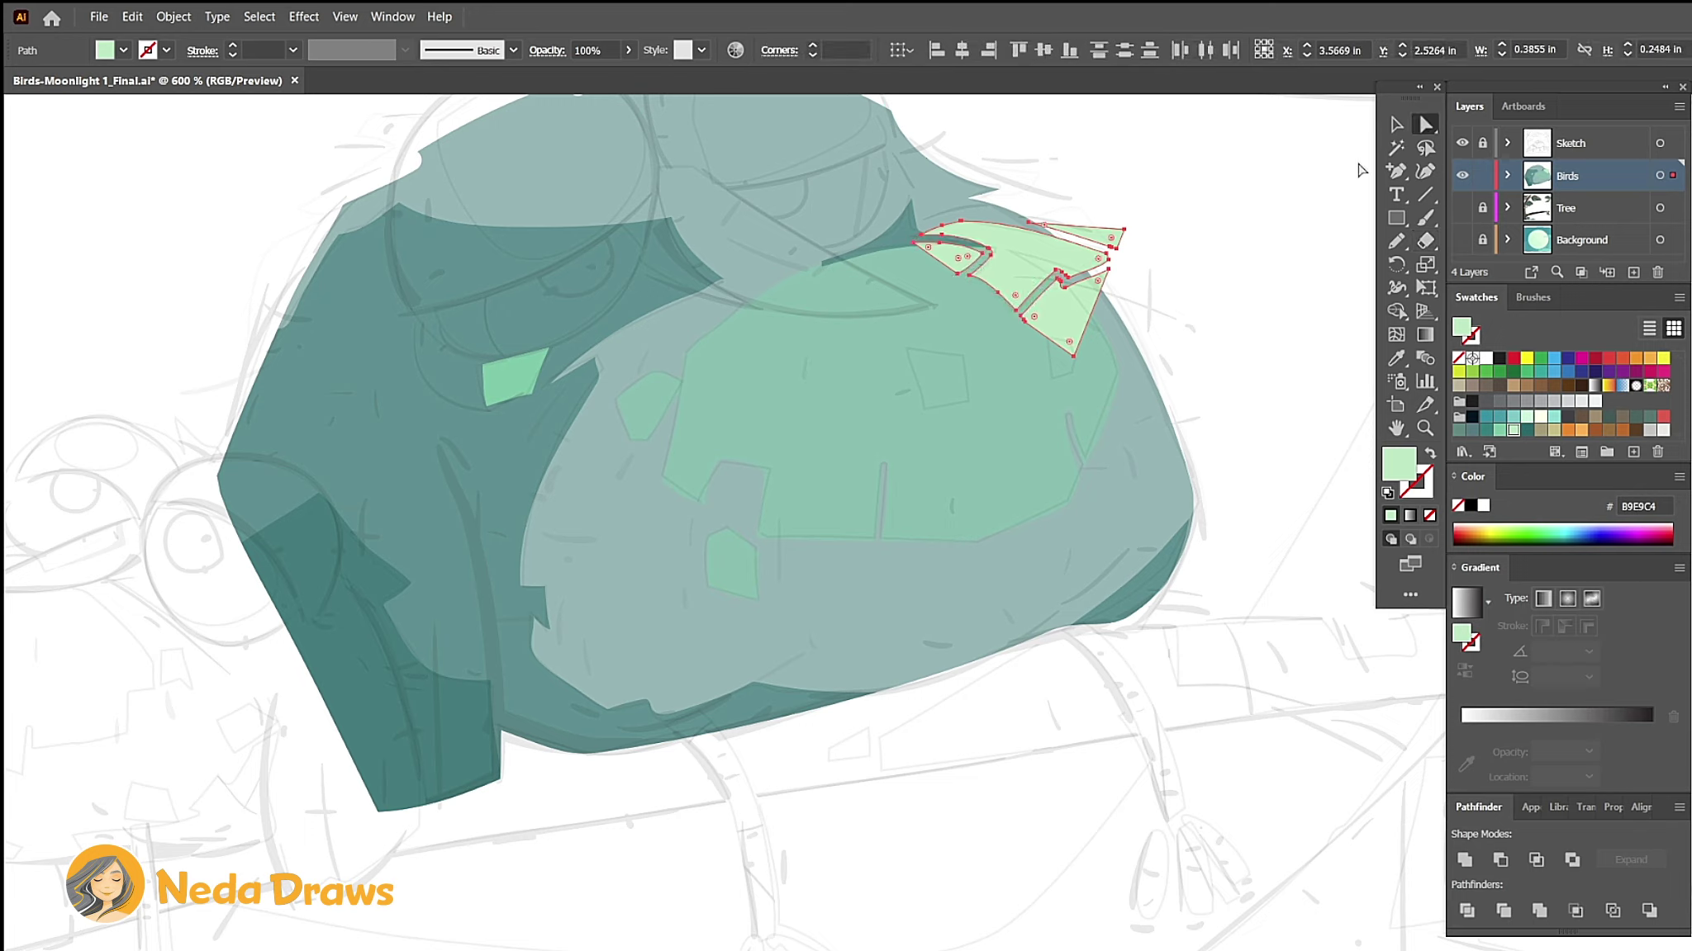
pyautogui.press('a')
pyautogui.hotkey('ctrl', 'shift', 'a')
pyautogui.click(1028, 291)
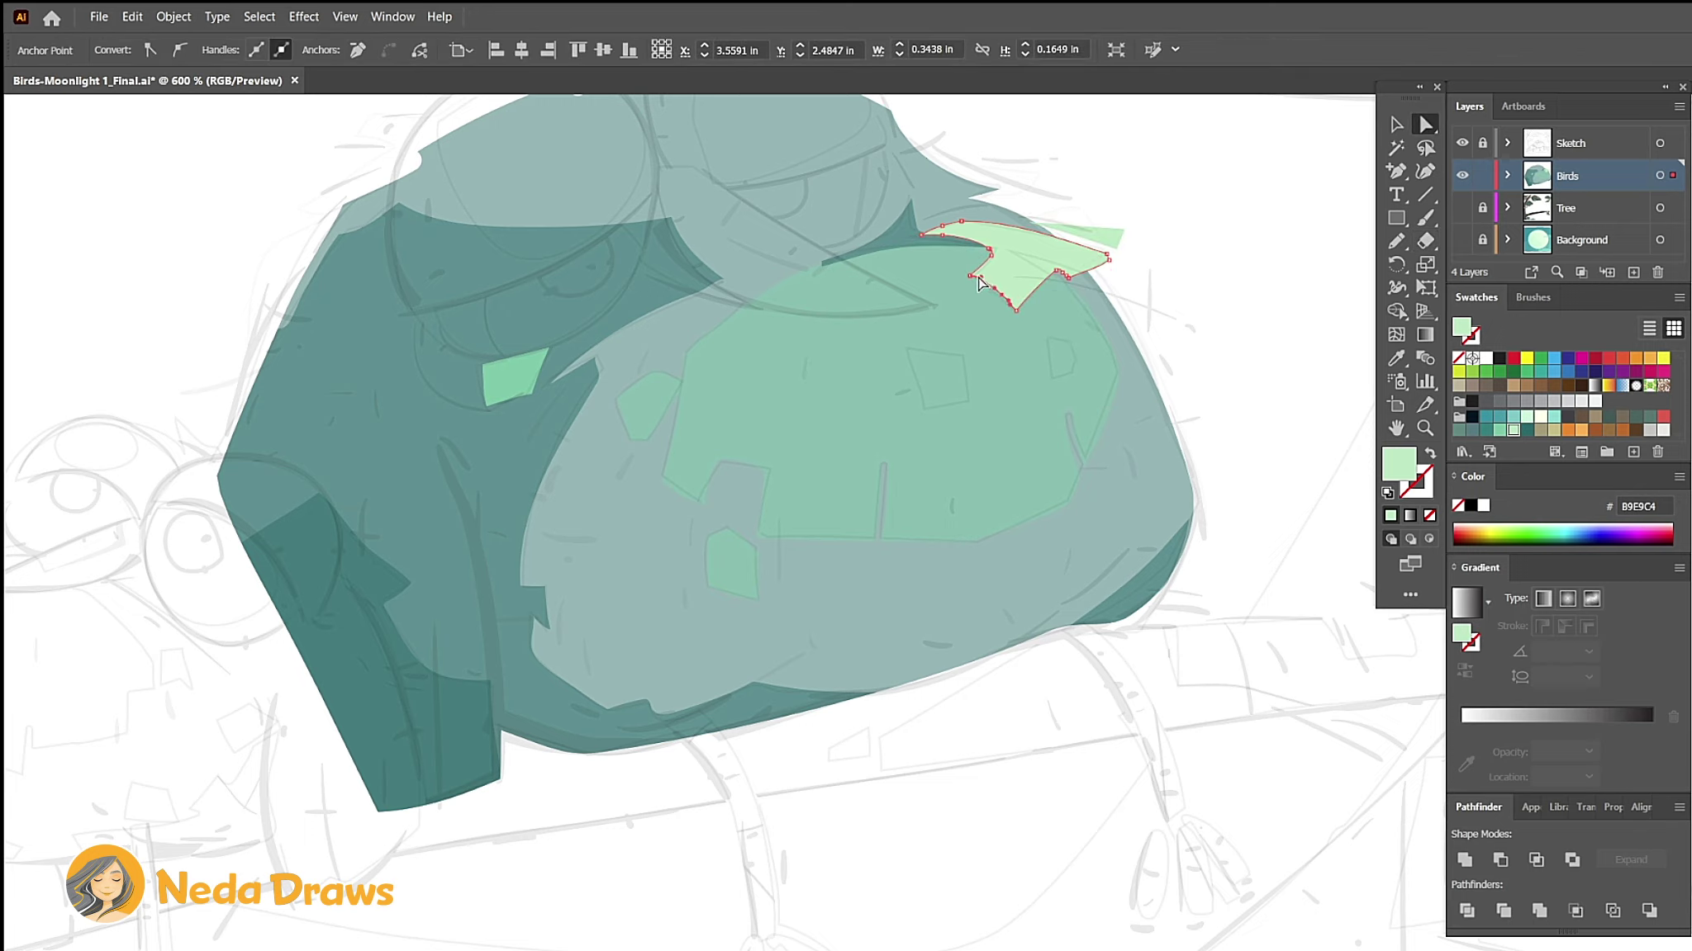
pyautogui.press('n')
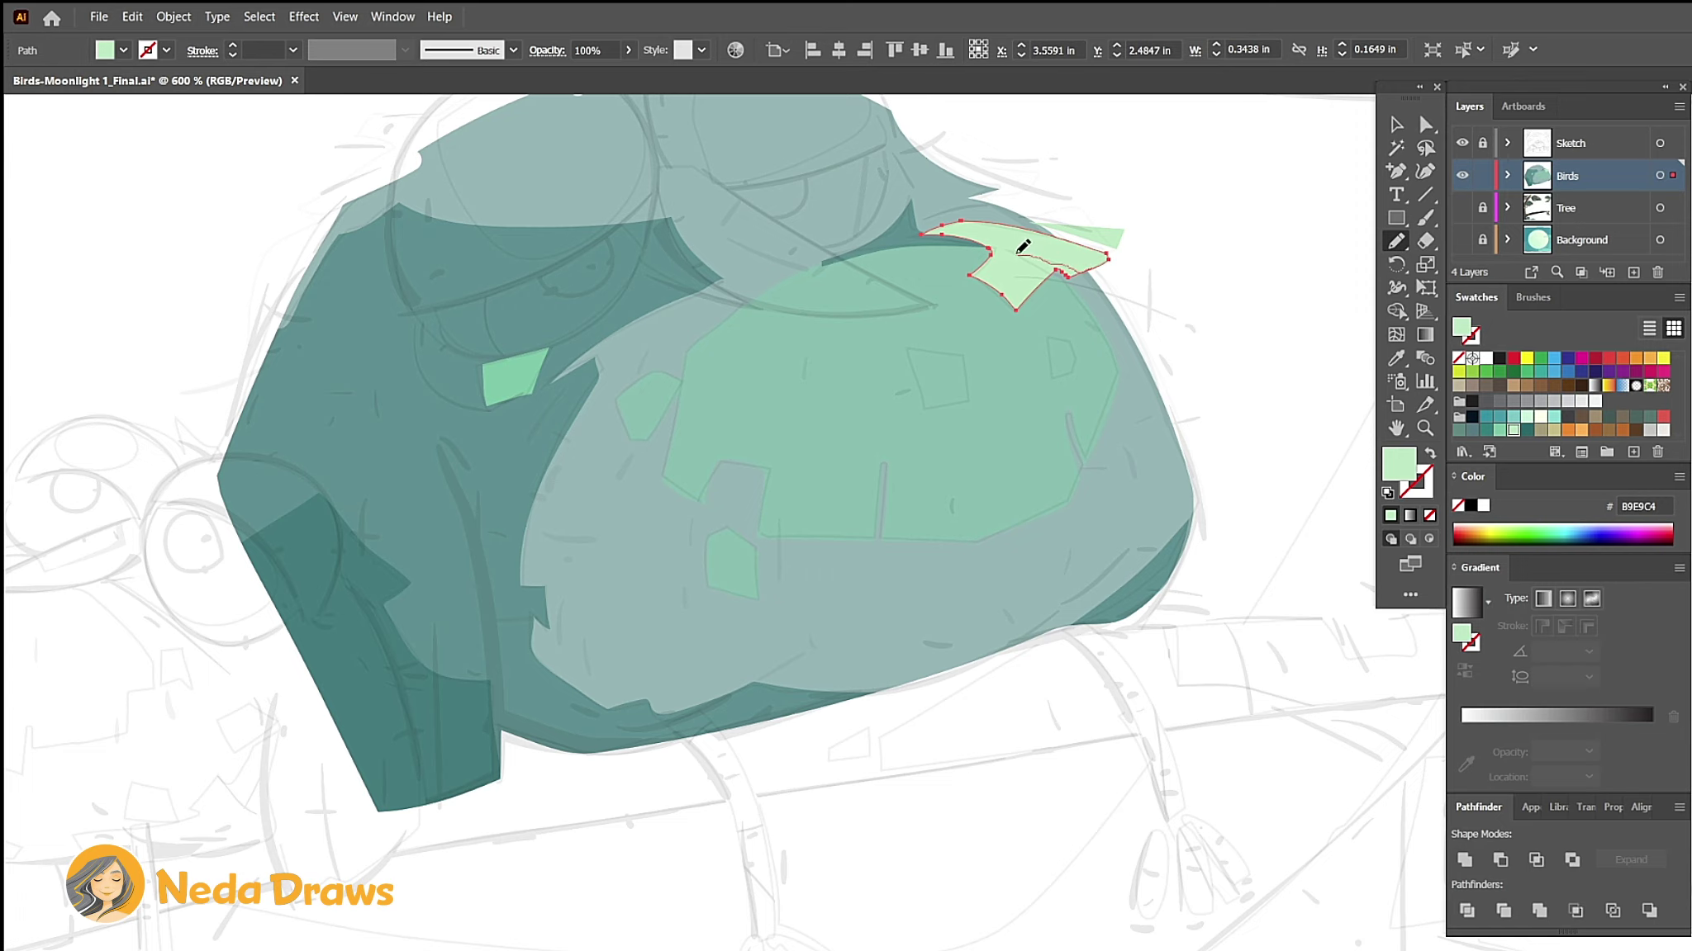
pyautogui.press('a')
pyautogui.hotkey('ctrl', 'shift', 'a')
pyautogui.hotkey('ctrl', '+')
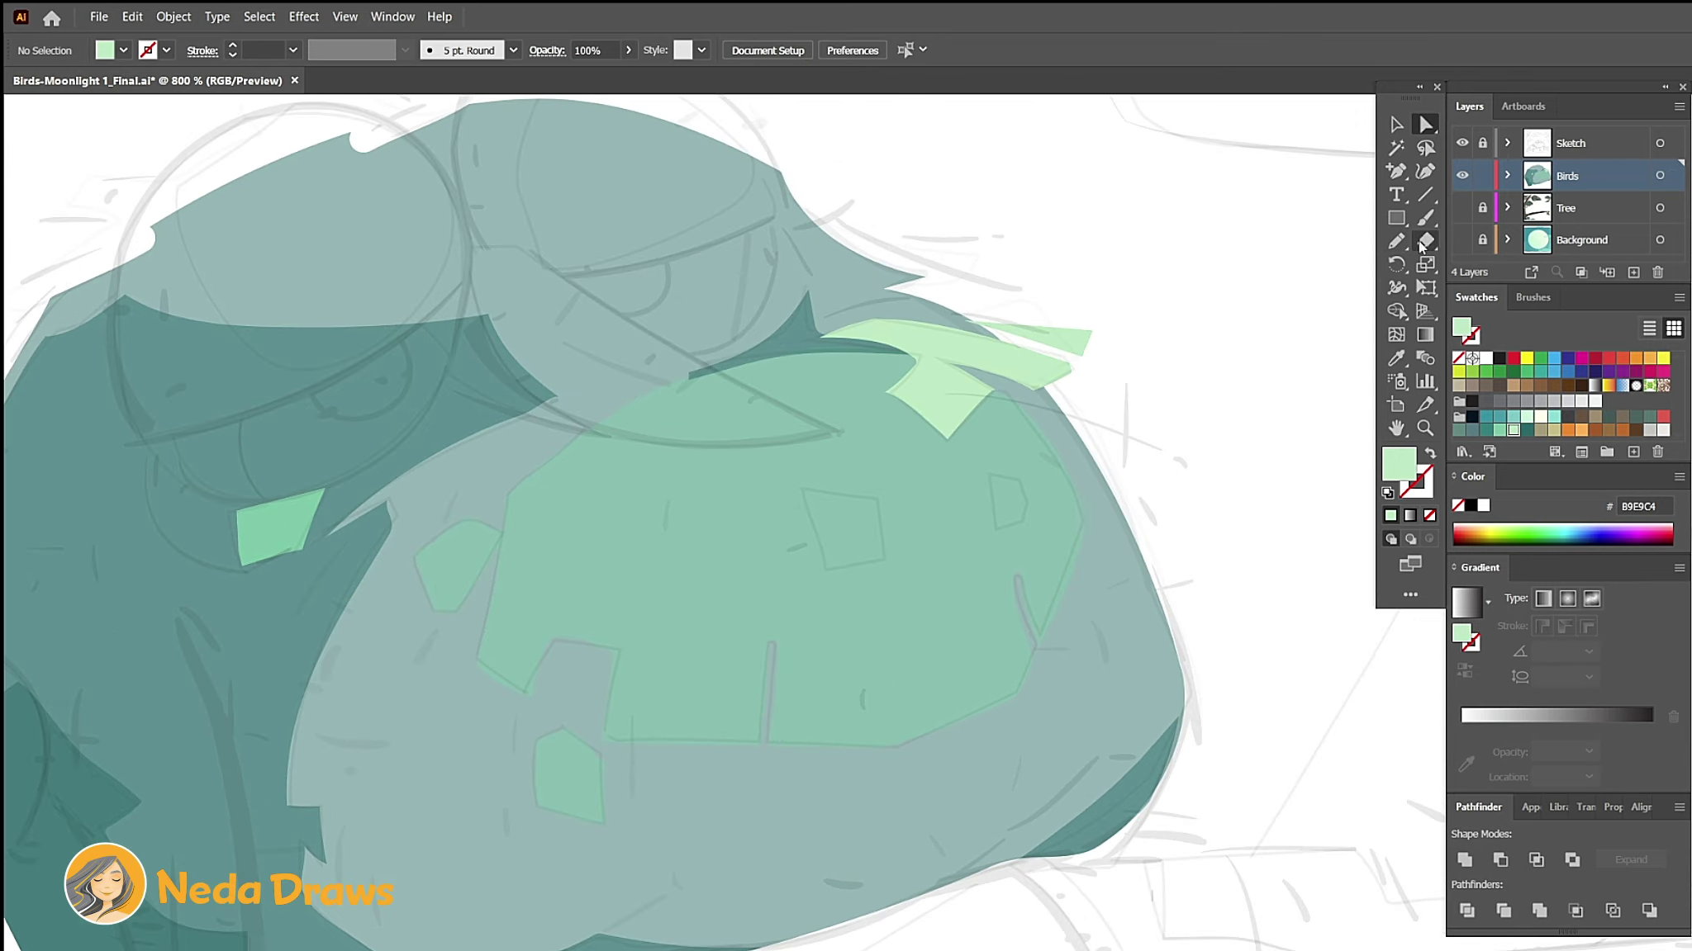
# Step: Add two pale patches on the belly highlight and clip their sides and corners
pyautogui.click(1398, 218)
pyautogui.moveTo(804, 493); pyautogui.dragTo(886, 574)
pyautogui.moveTo(991, 477); pyautogui.dragTo(1036, 536)
pyautogui.keyDown('ctrl'); pyautogui.keyDown('shift'); pyautogui.click(843, 529); pyautogui.keyUp('shift'); pyautogui.keyUp('ctrl')
pyautogui.hotkey('shift', 'e')
pyautogui.moveTo(805, 527); pyautogui.dragTo(826, 574)
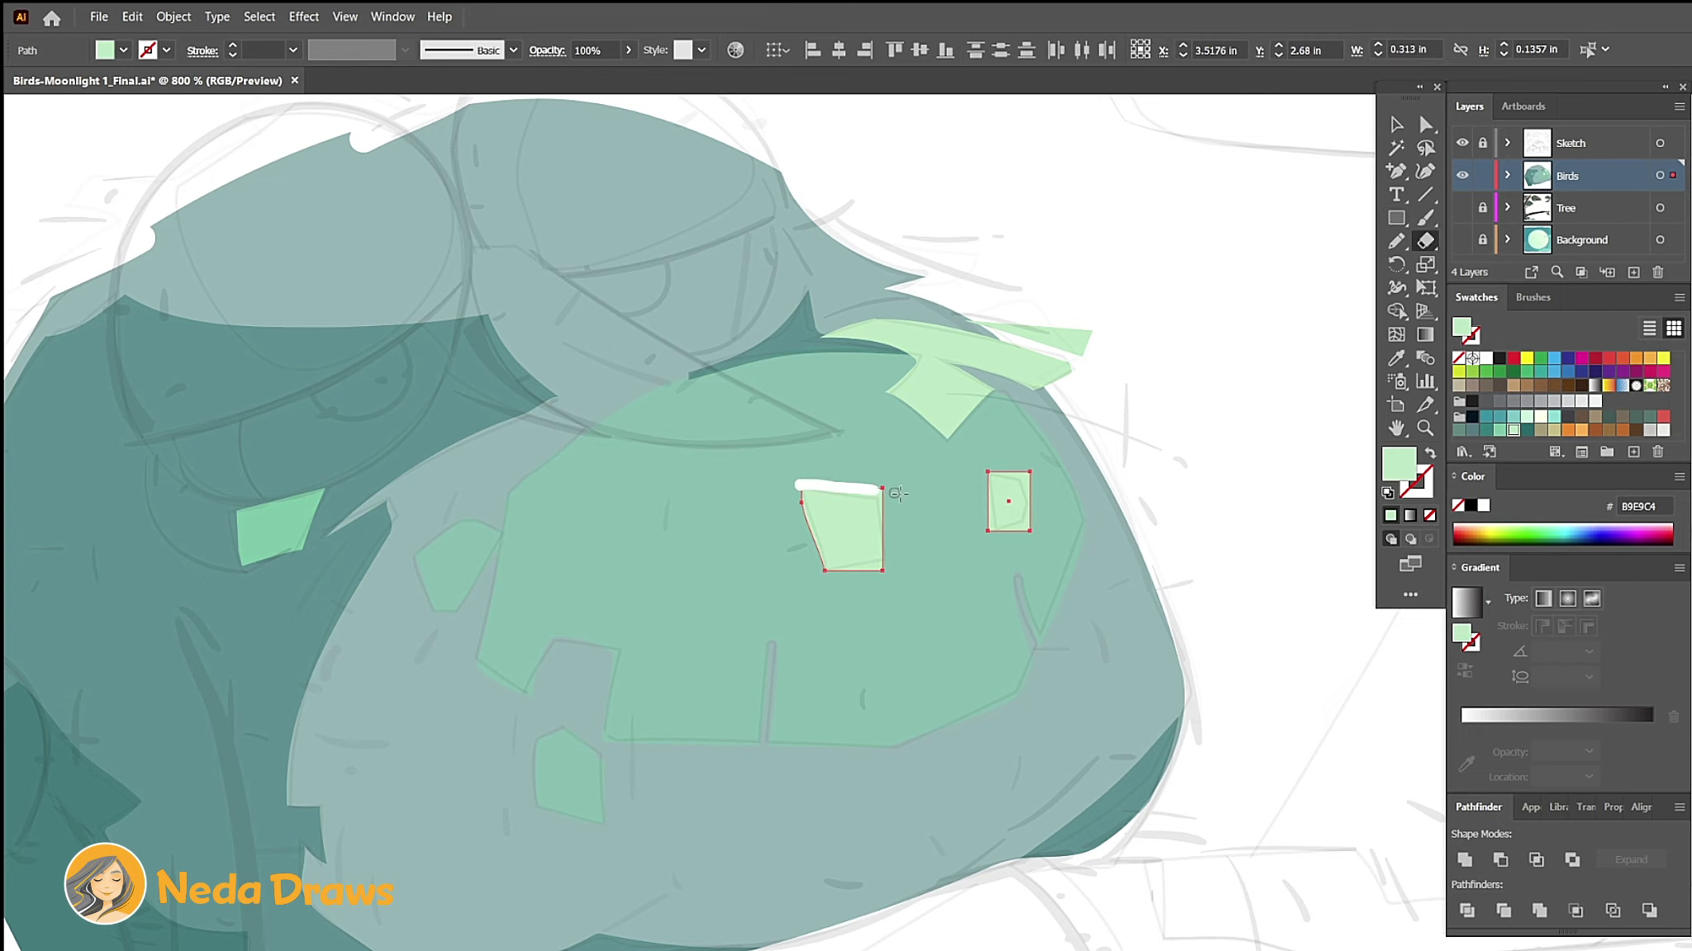
pyautogui.moveTo(795, 484); pyautogui.dragTo(884, 514)
pyautogui.moveTo(1020, 551); pyautogui.dragTo(1039, 500)
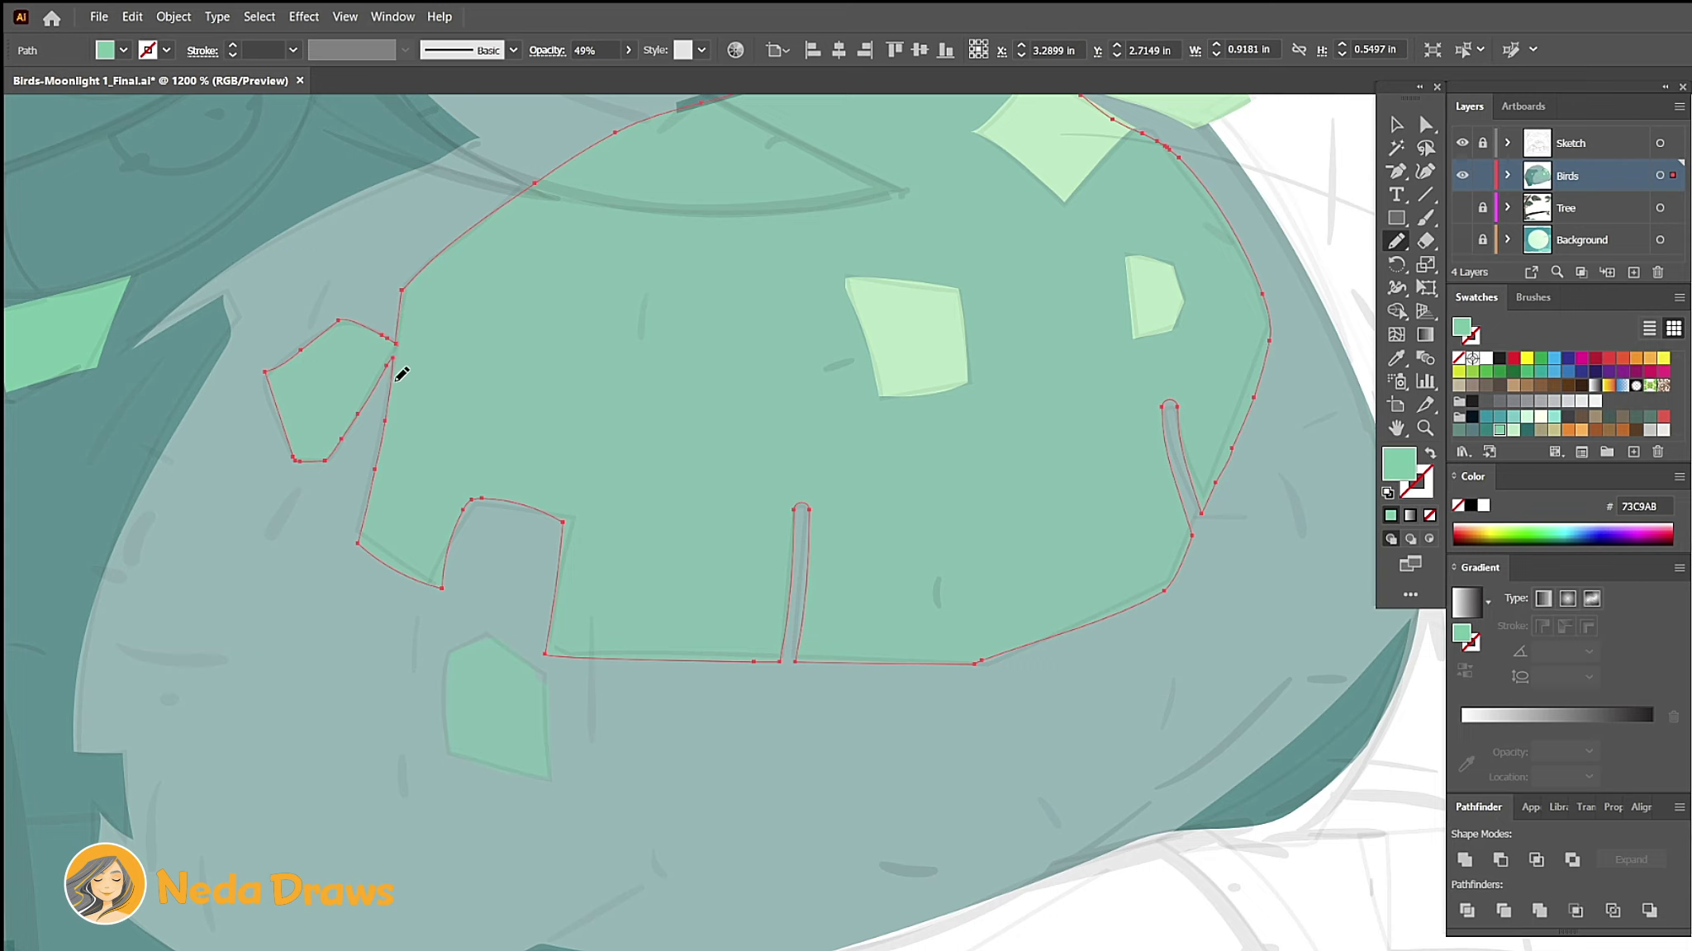
# Step: Redraw the belly highlight's lower-left edge and right notch, and draw a teal ellipse over the left bird
pyautogui.moveTo(362, 520); pyautogui.dragTo(424, 565)
pyautogui.moveTo(518, 500); pyautogui.dragTo(564, 517)
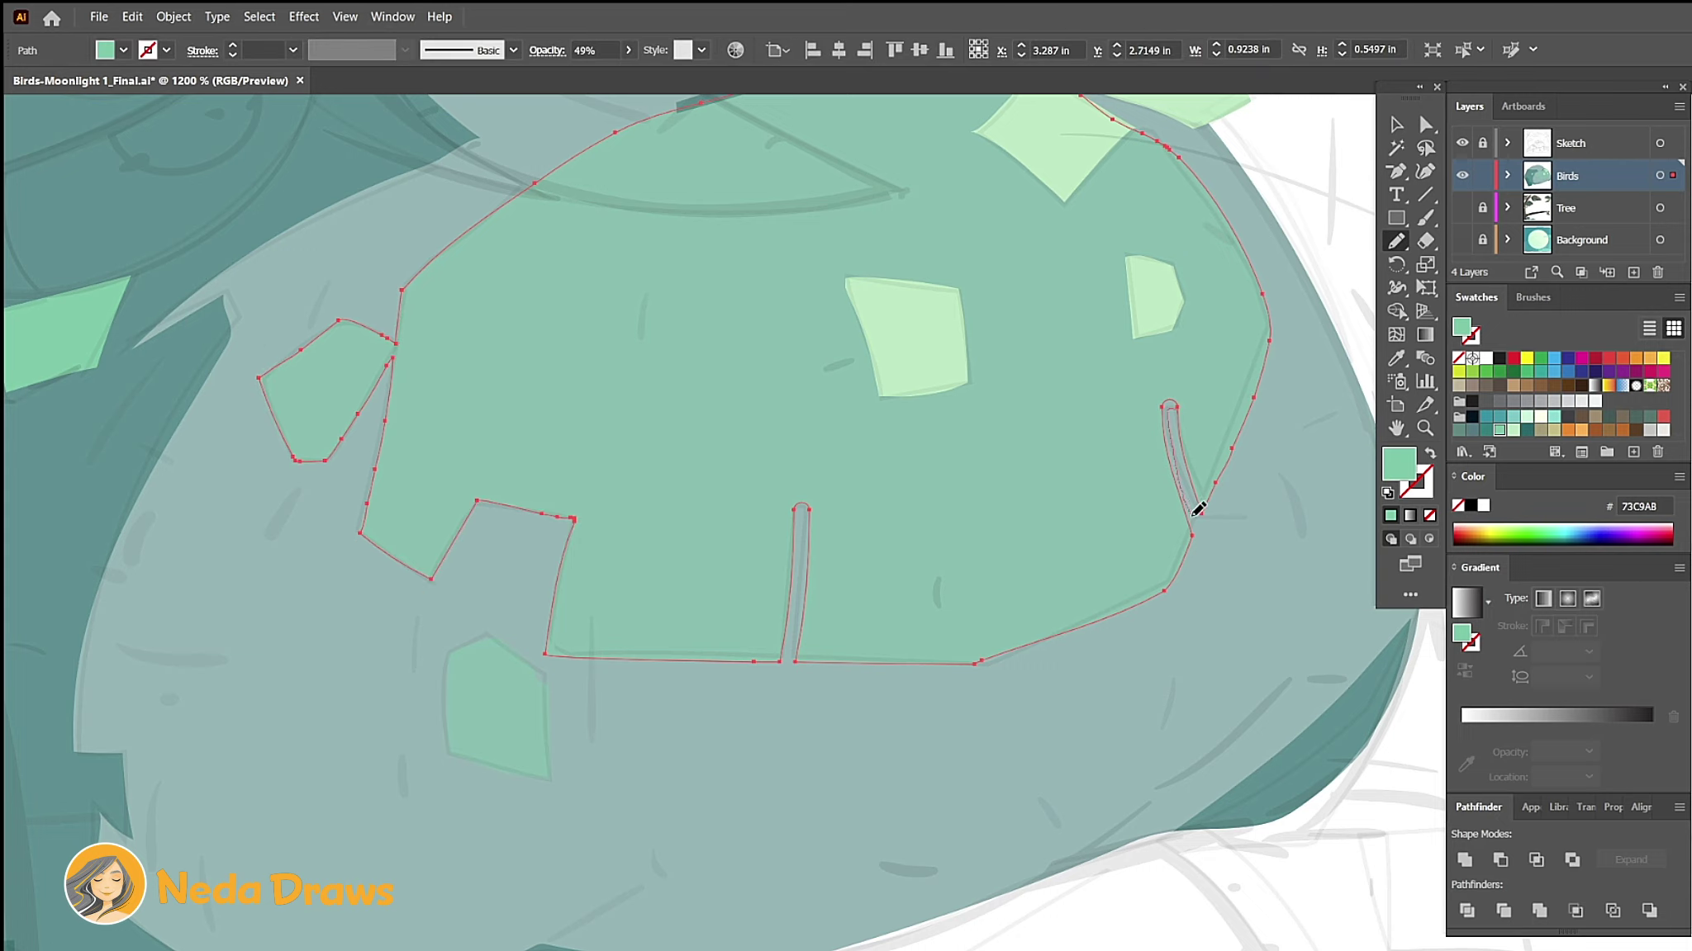
pyautogui.moveTo(1198, 510); pyautogui.dragTo(1200, 513)
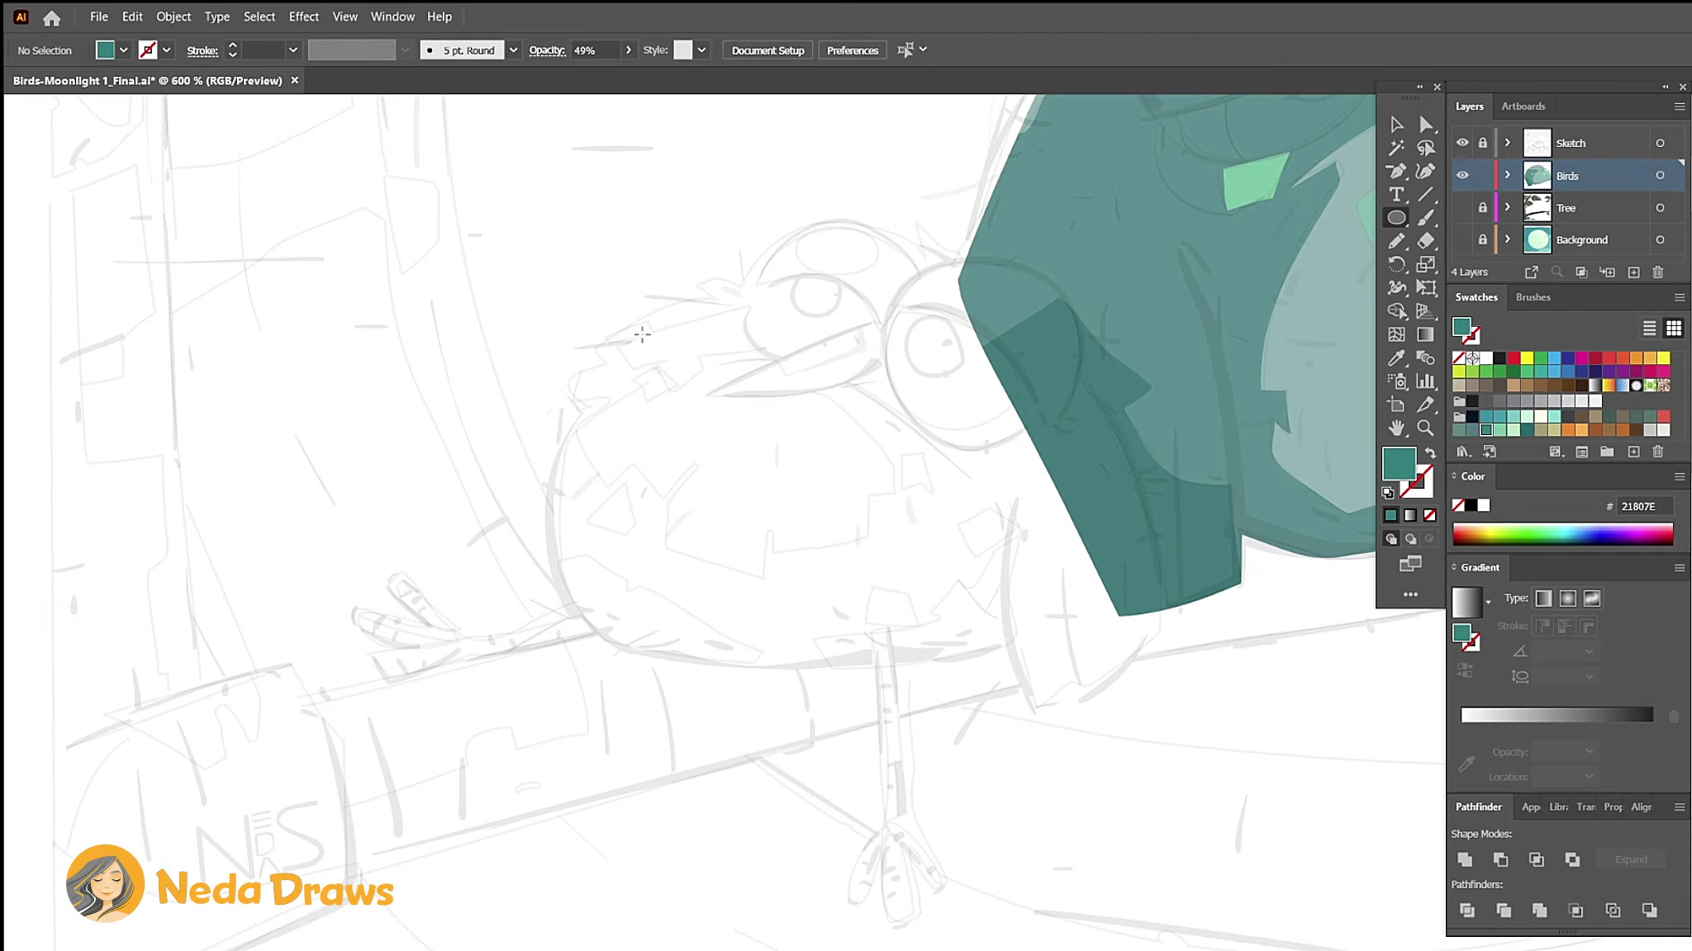
pyautogui.moveTo(642, 334); pyautogui.dragTo(969, 603)
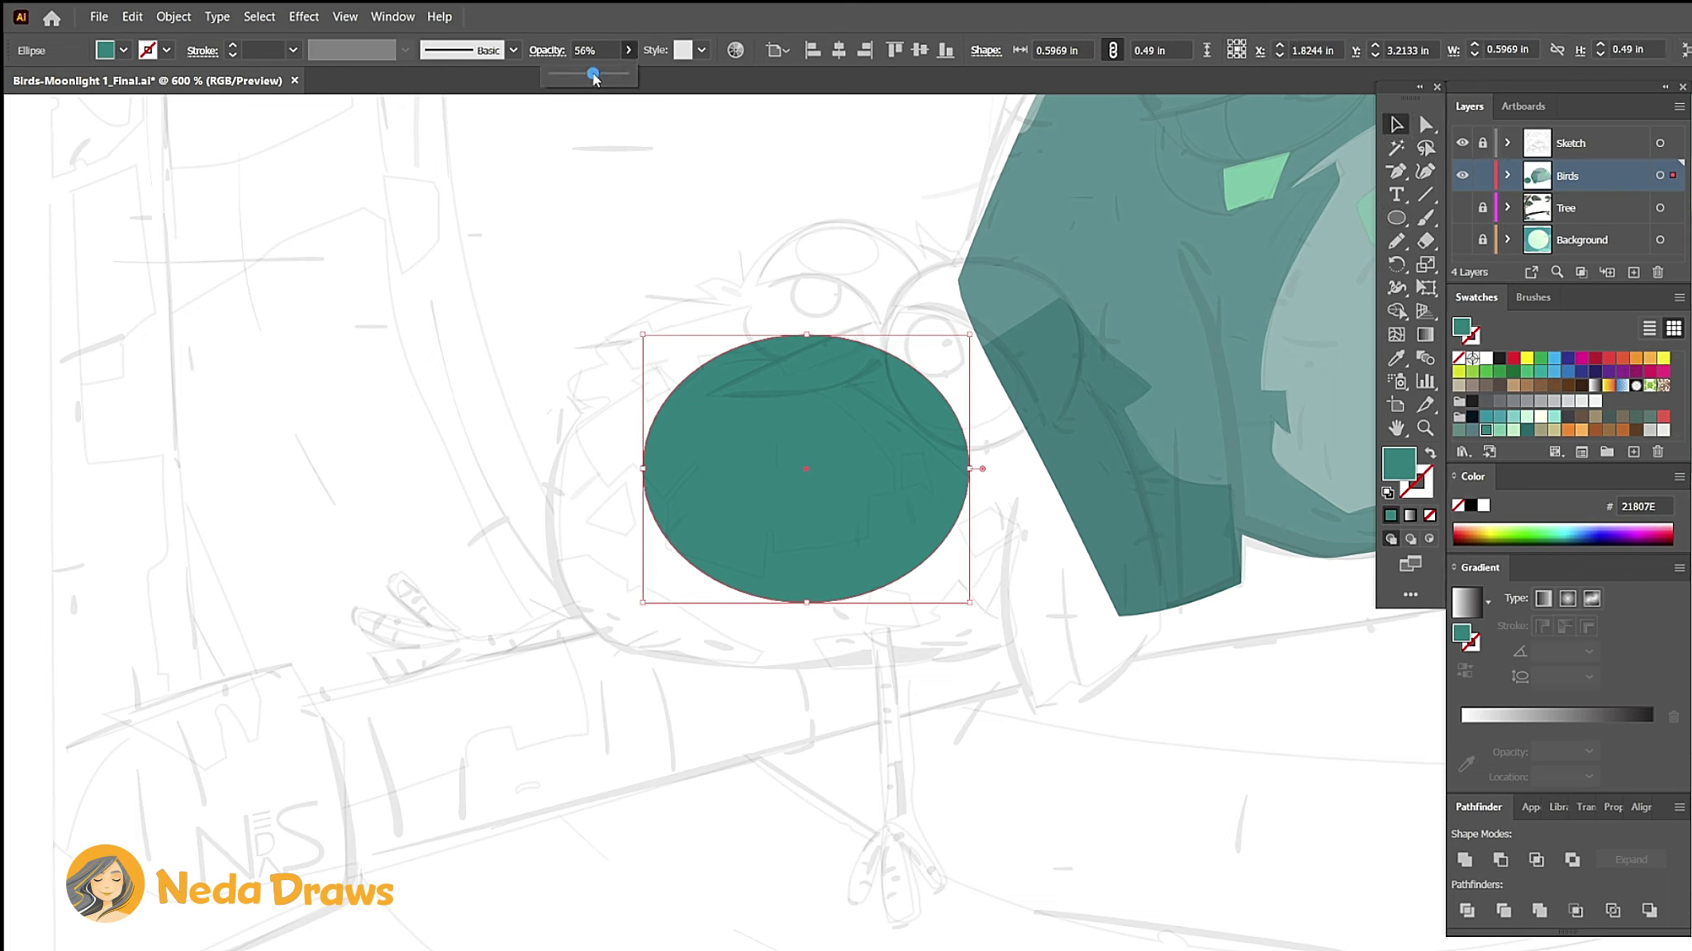
# Step: Set the teal ellipse to 55% opacity and stretch it over the left bird's body sketch
pyautogui.moveTo(594, 79); pyautogui.dragTo(592, 84)
pyautogui.moveTo(781, 409); pyautogui.dragTo(694, 378)
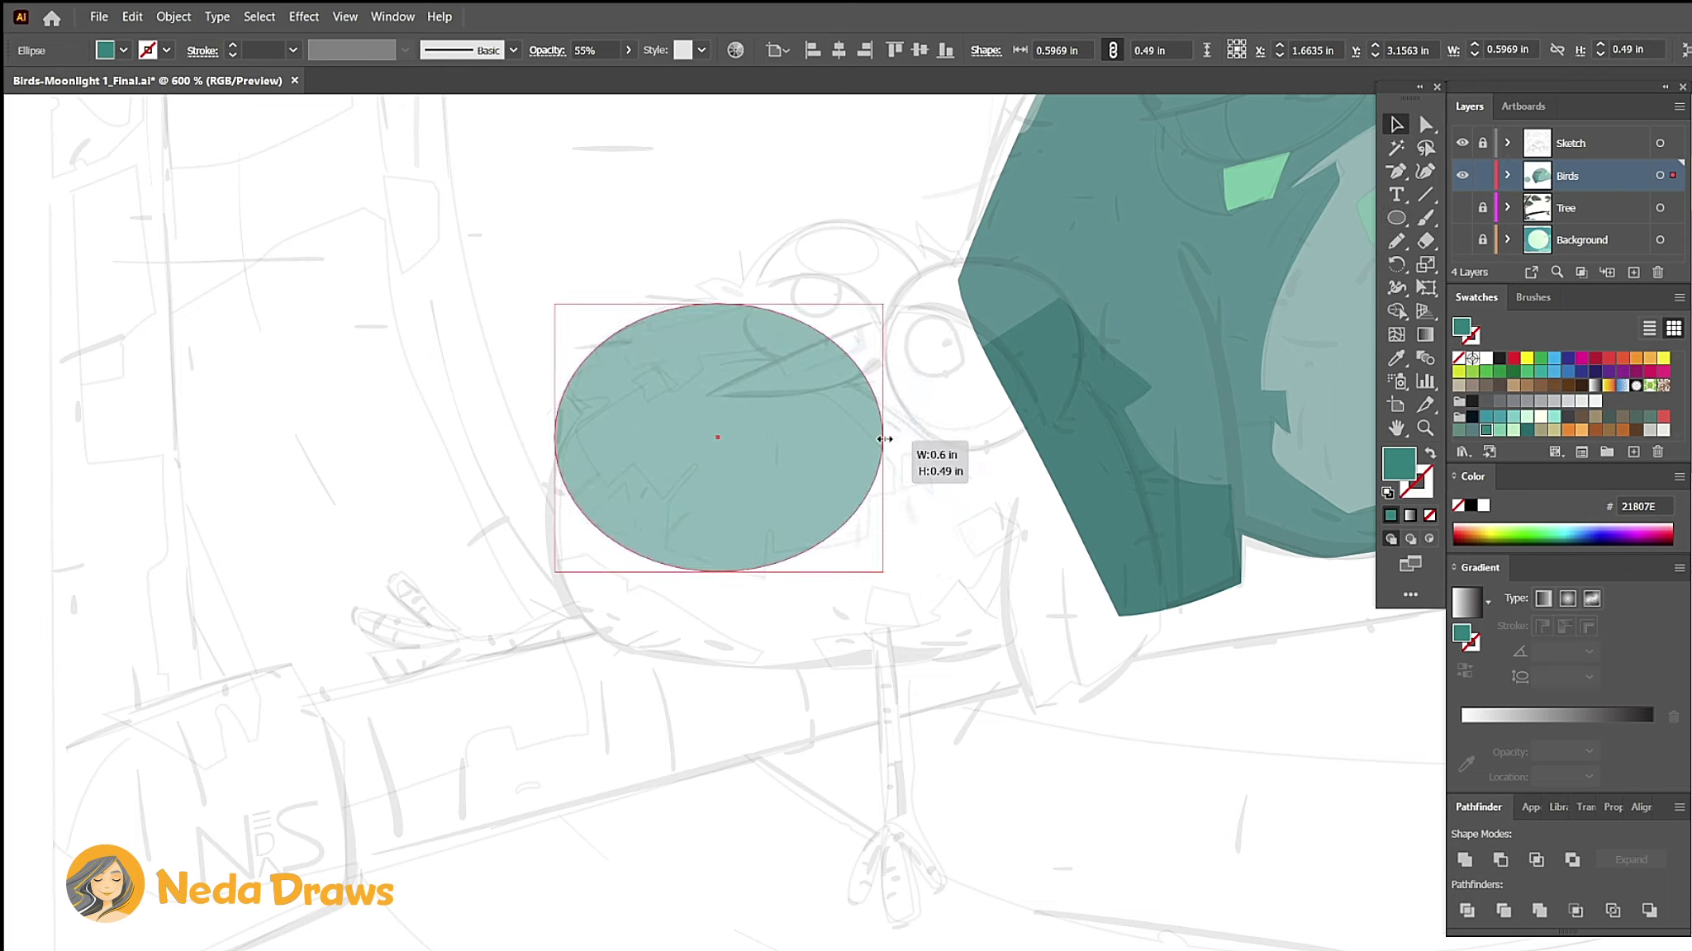
pyautogui.moveTo(884, 567); pyautogui.dragTo(1112, 667)
pyautogui.press('a')
pyautogui.click(830, 304)
pyautogui.moveTo(830, 304); pyautogui.dragTo(801, 303)
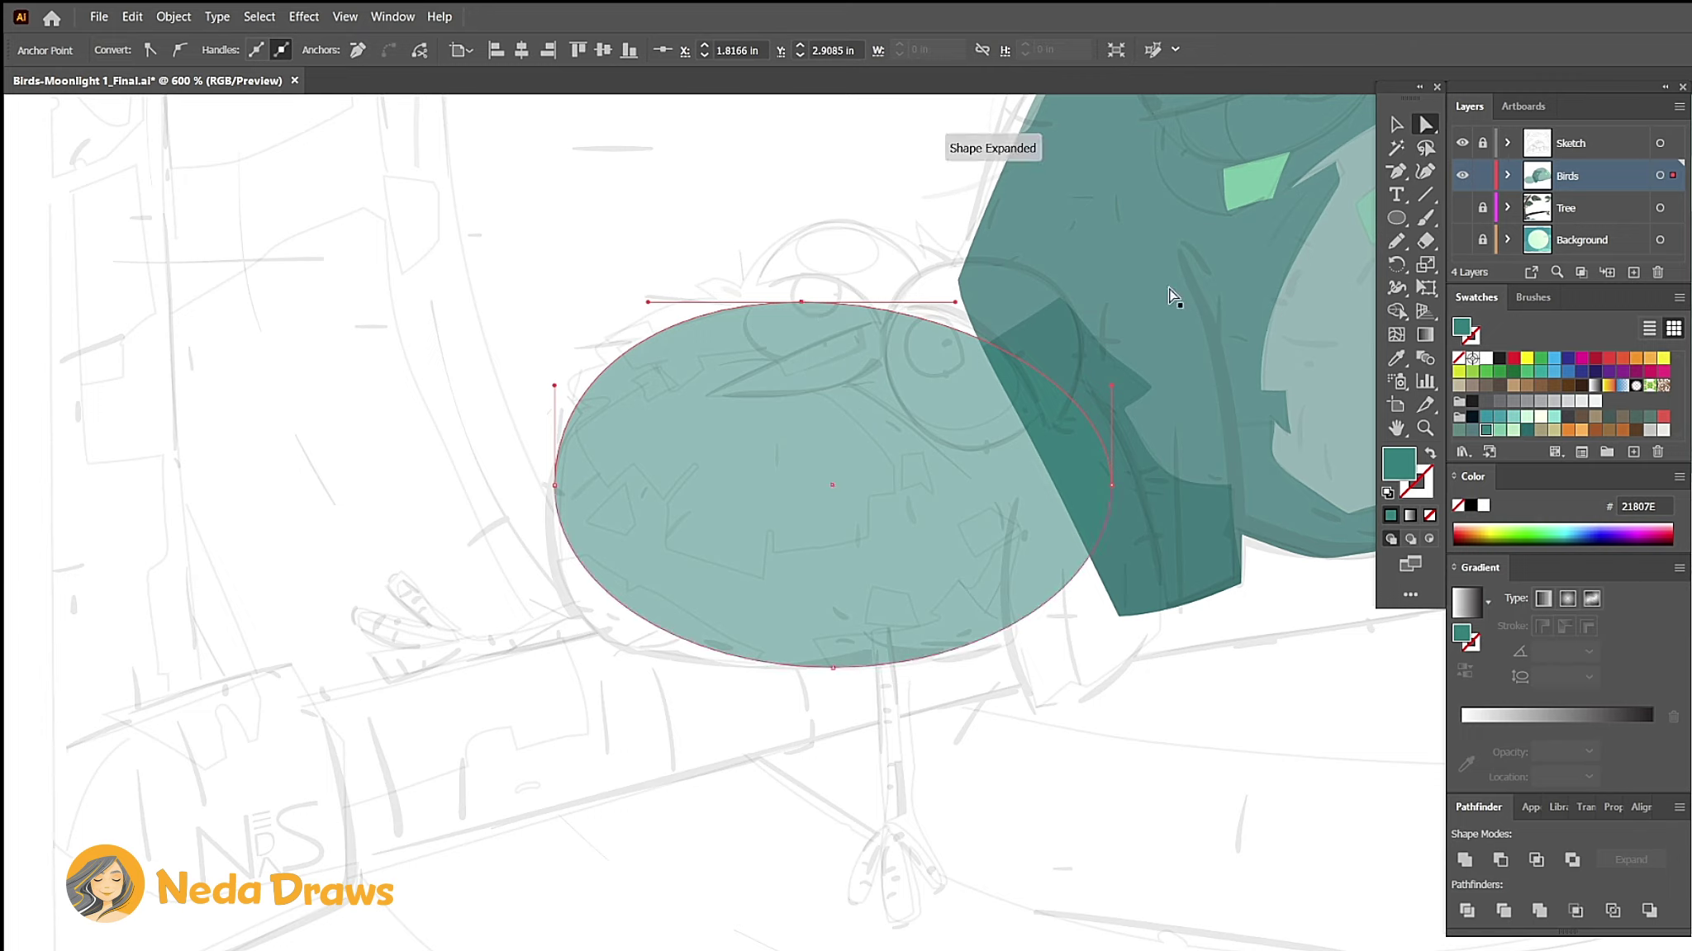
# Step: Add a jagged notch to the body's upper-left edge and push its right side outward
pyautogui.click(1395, 242)
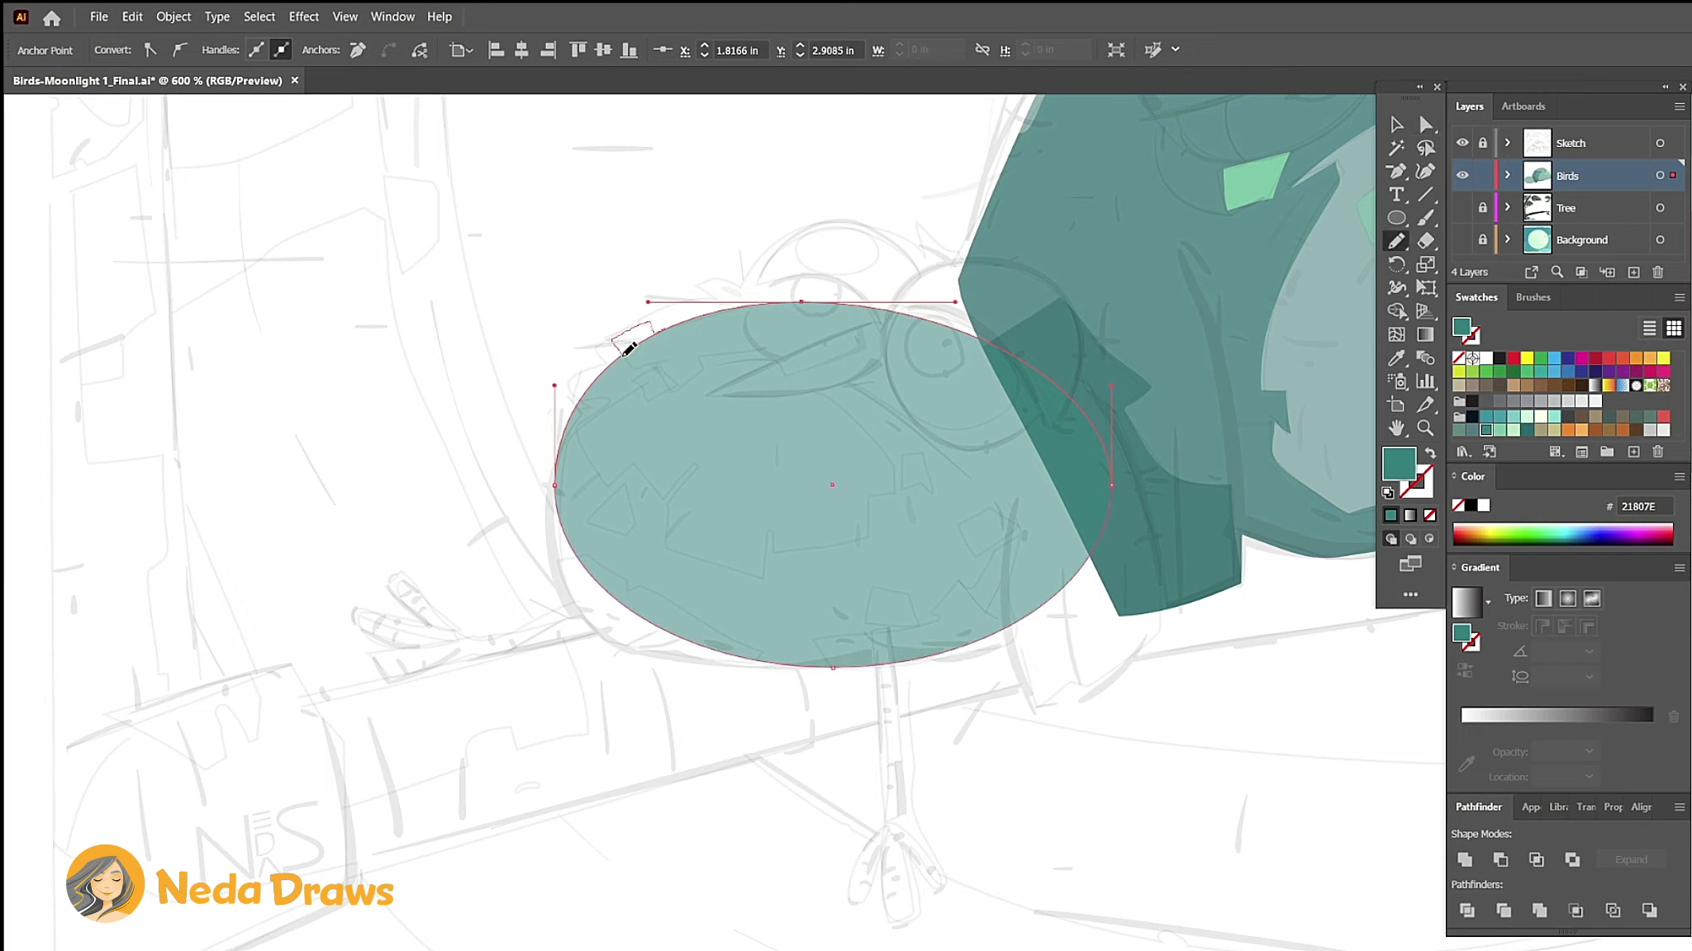
pyautogui.moveTo(628, 349); pyautogui.dragTo(573, 410)
pyautogui.press('a')
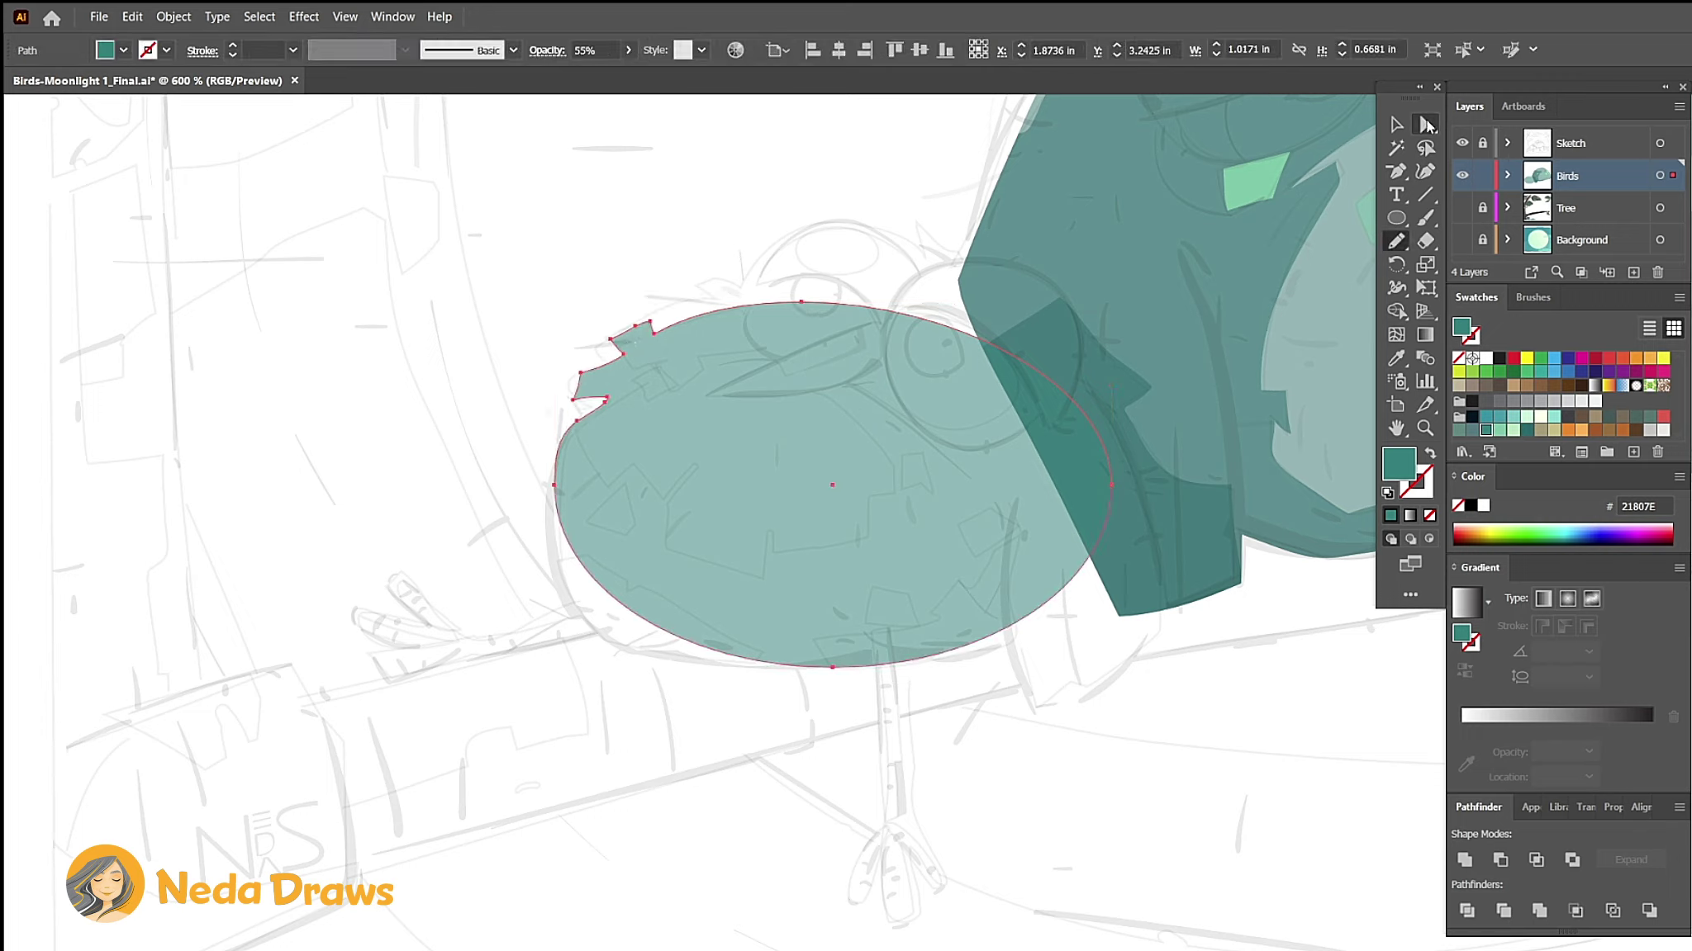
pyautogui.moveTo(1111, 485); pyautogui.dragTo(1128, 475)
pyautogui.moveTo(1130, 376); pyautogui.dragTo(1095, 309)
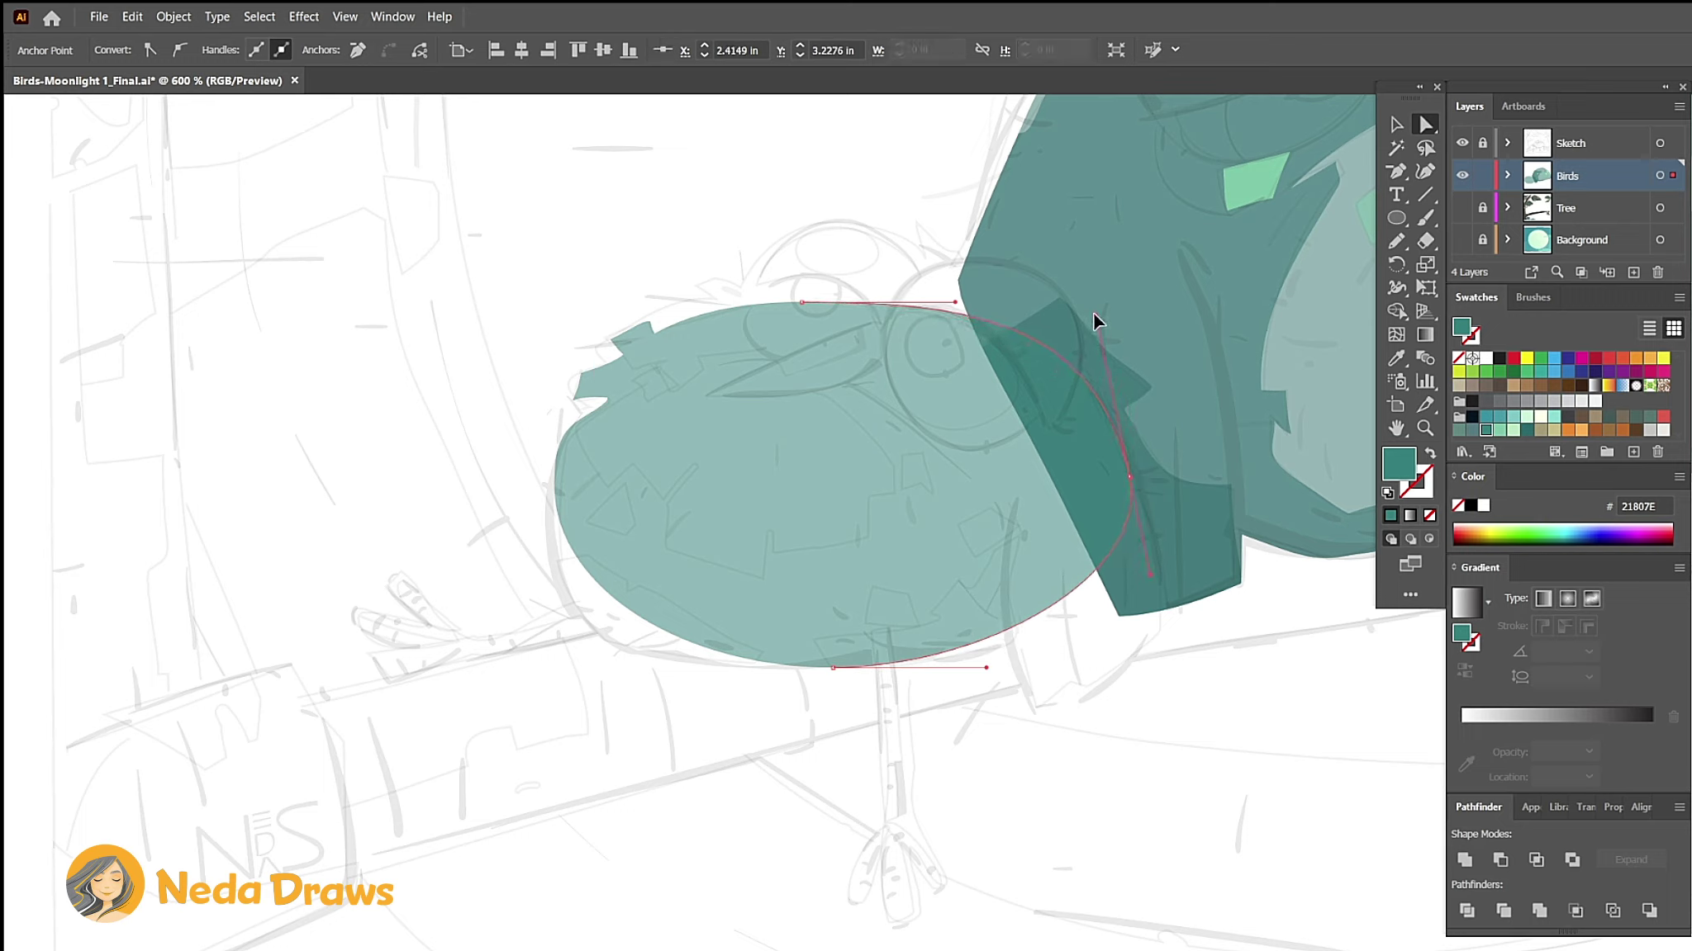
# Step: Reshape the body's bottom curves and lower-right flap, then select the whole body
pyautogui.click(1405, 240)
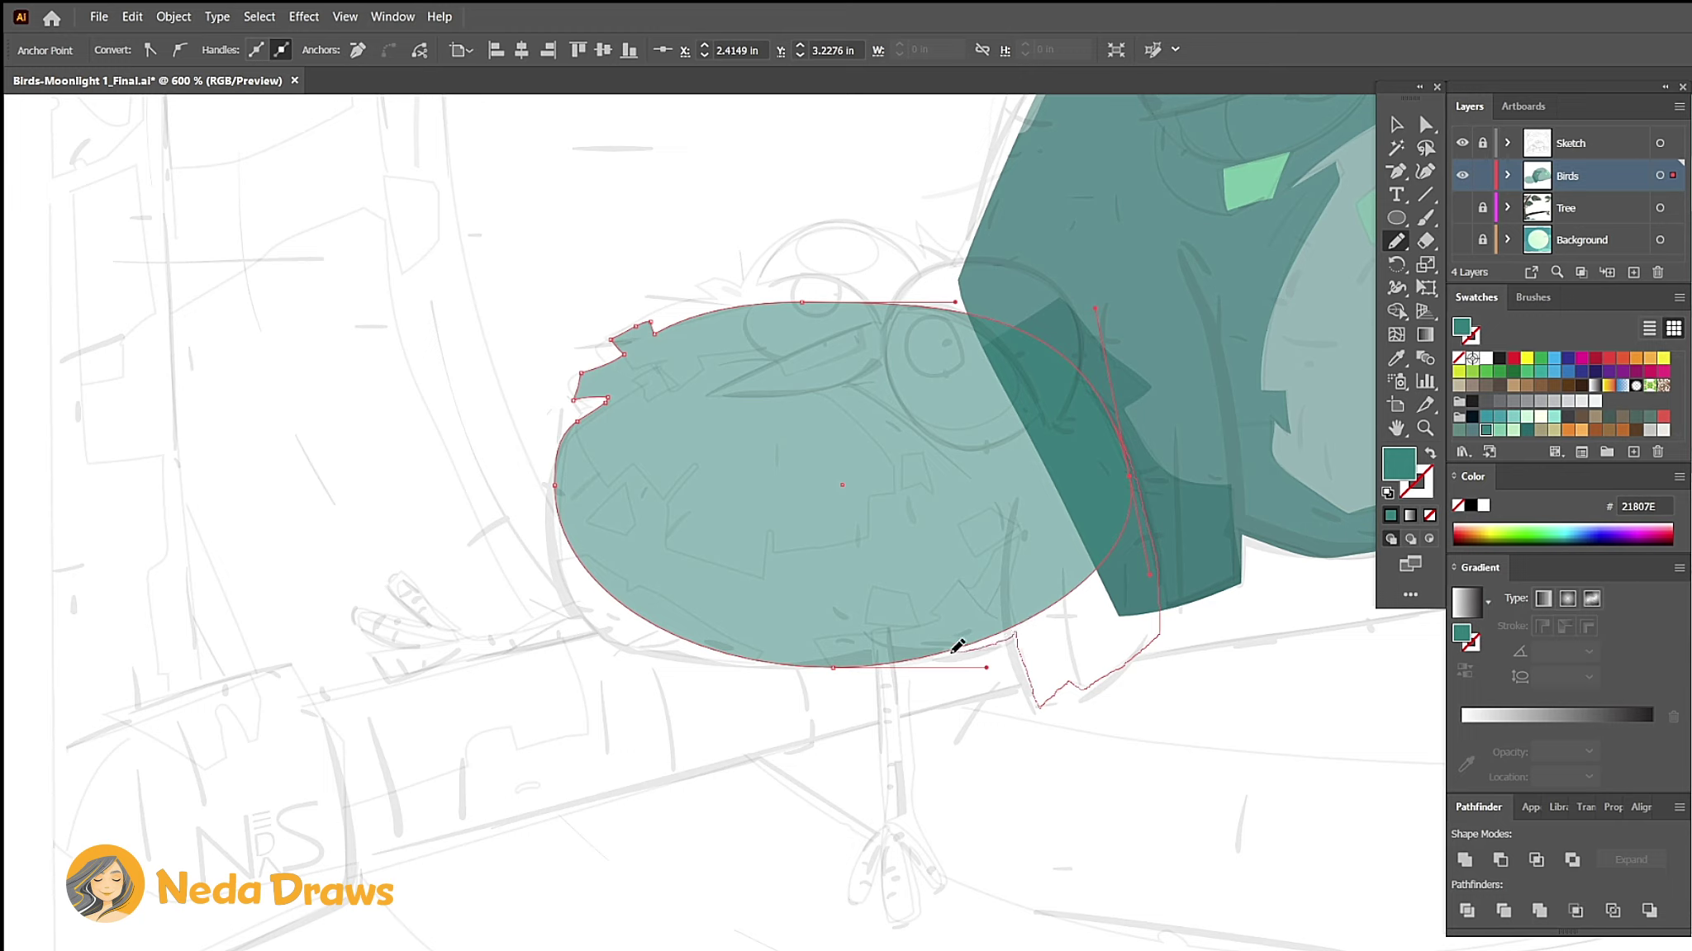
pyautogui.press('a')
pyautogui.moveTo(958, 646); pyautogui.dragTo(702, 667)
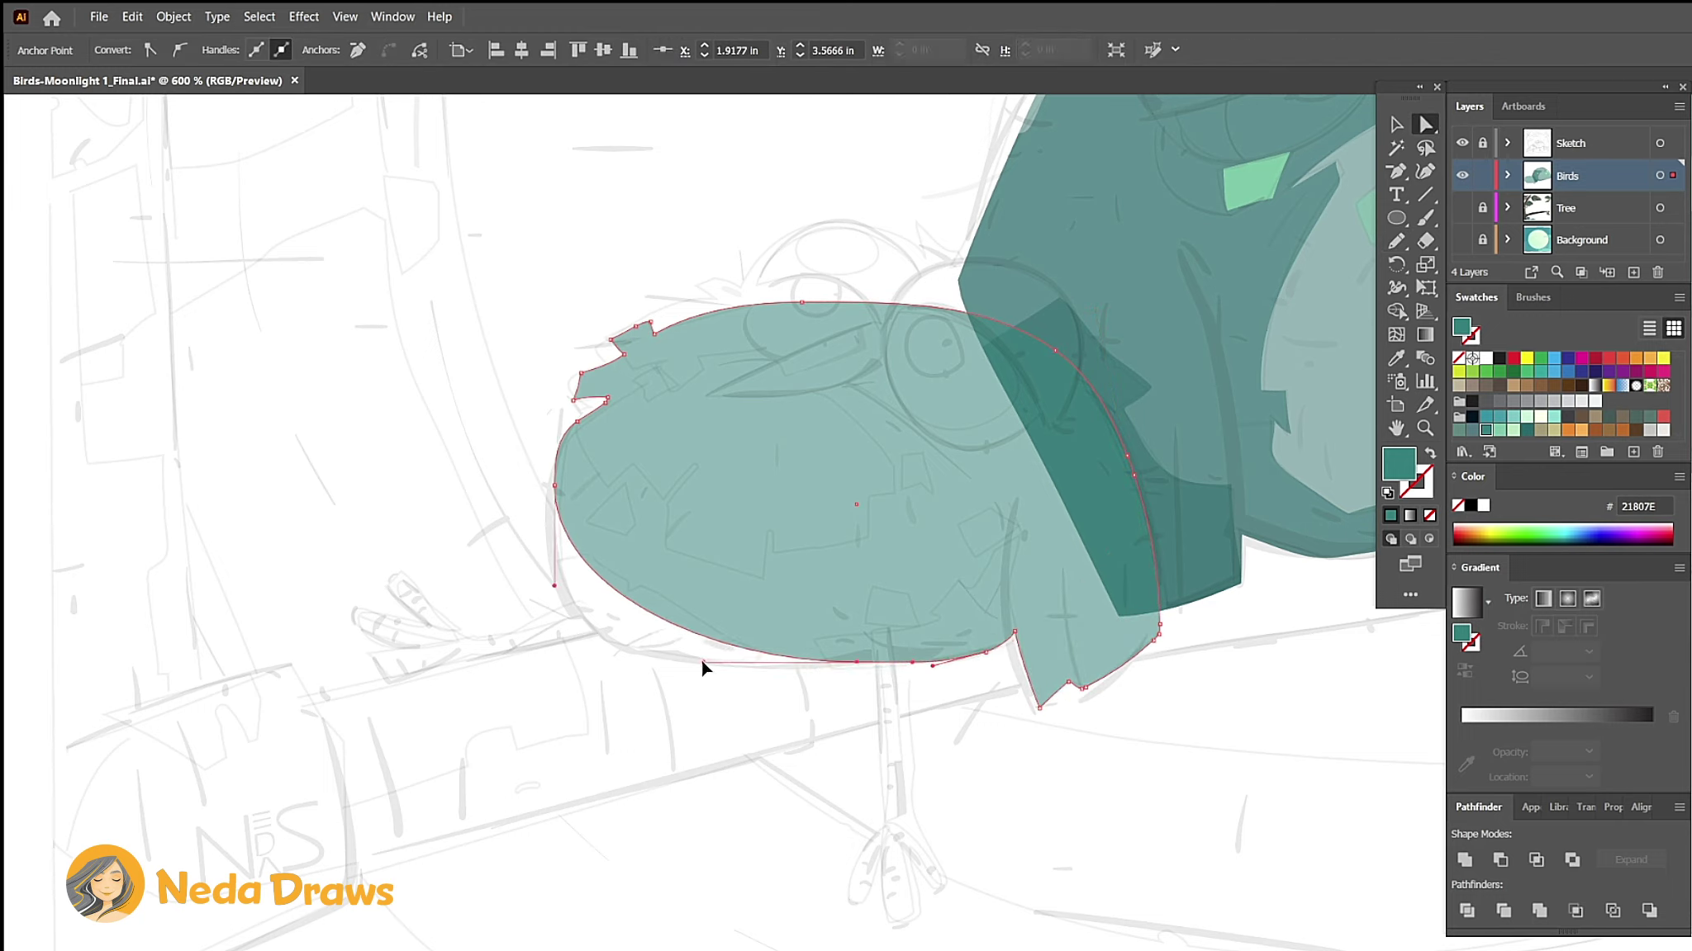
pyautogui.moveTo(553, 586); pyautogui.dragTo(548, 691)
pyautogui.click(1034, 704)
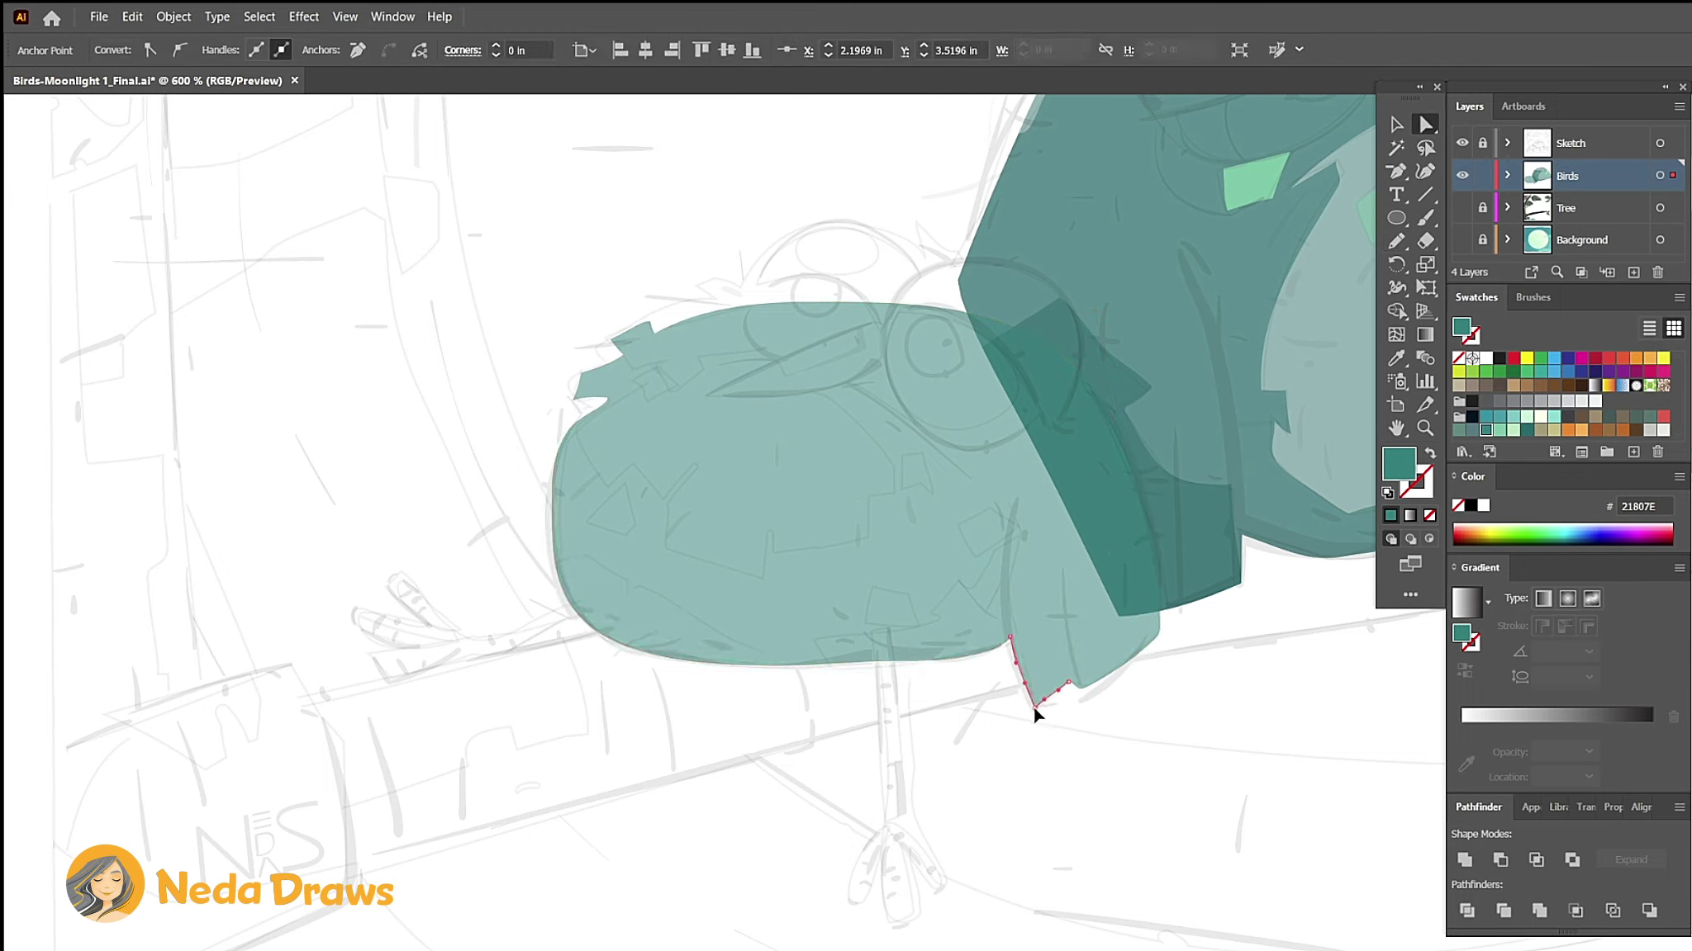
pyautogui.click(826, 487)
# Step: Paste a copy of the body in front, recolour it light green, and carve its edge with the Eraser
pyautogui.click(136, 16)
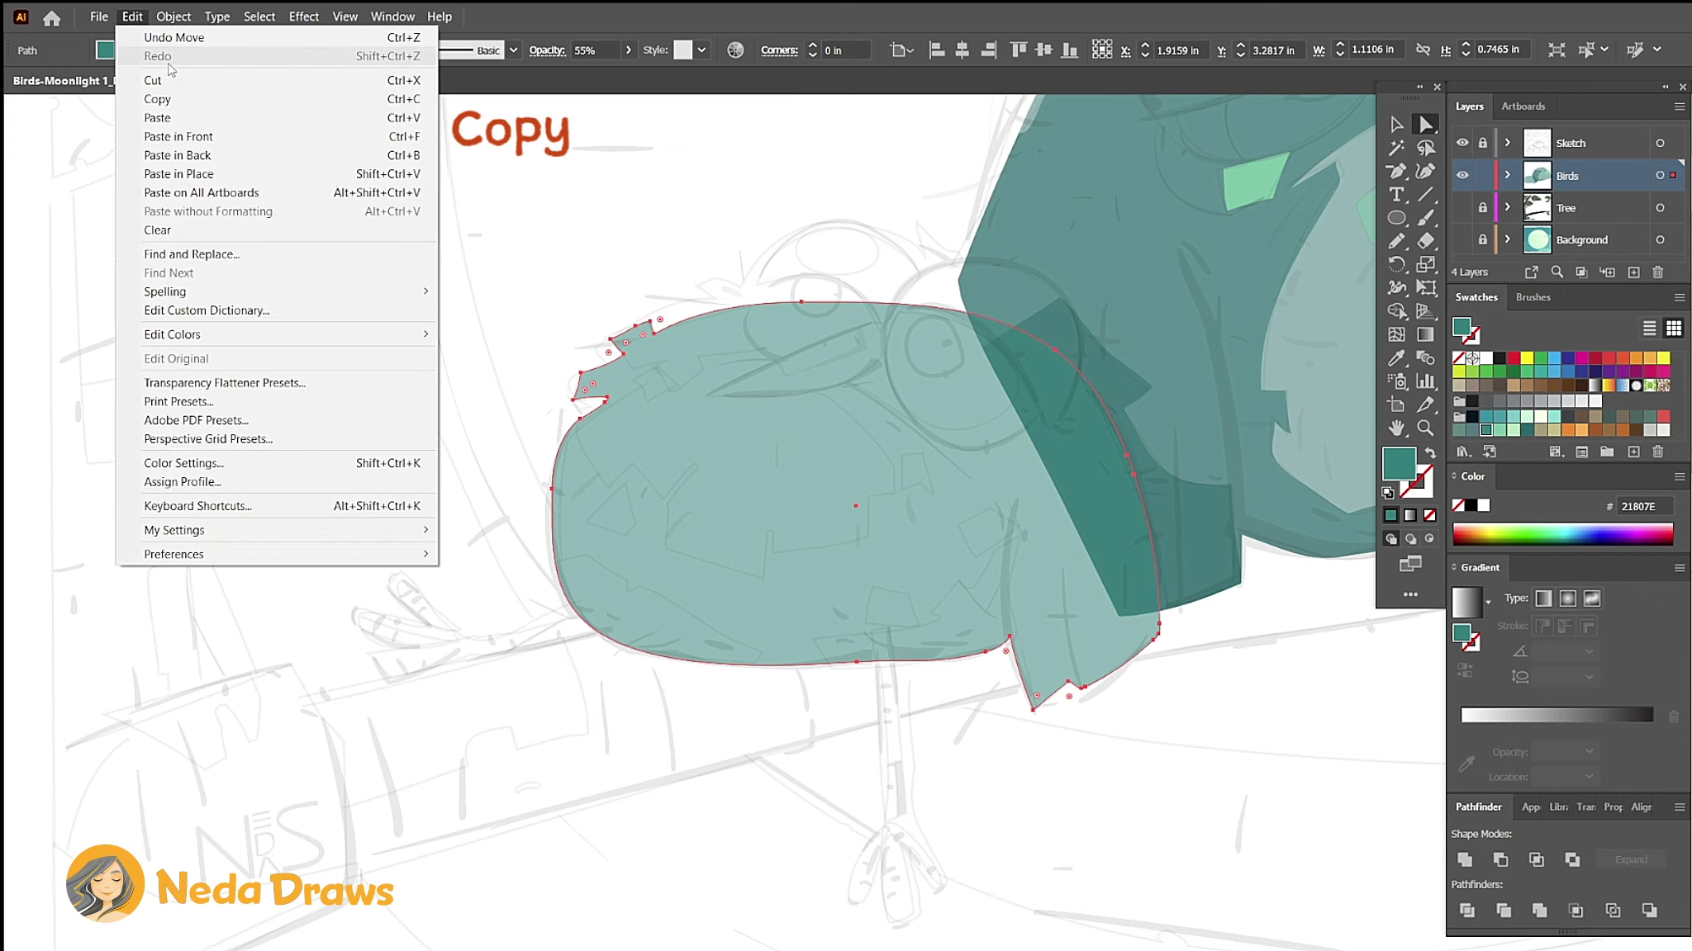
pyautogui.click(157, 99)
pyautogui.click(132, 17)
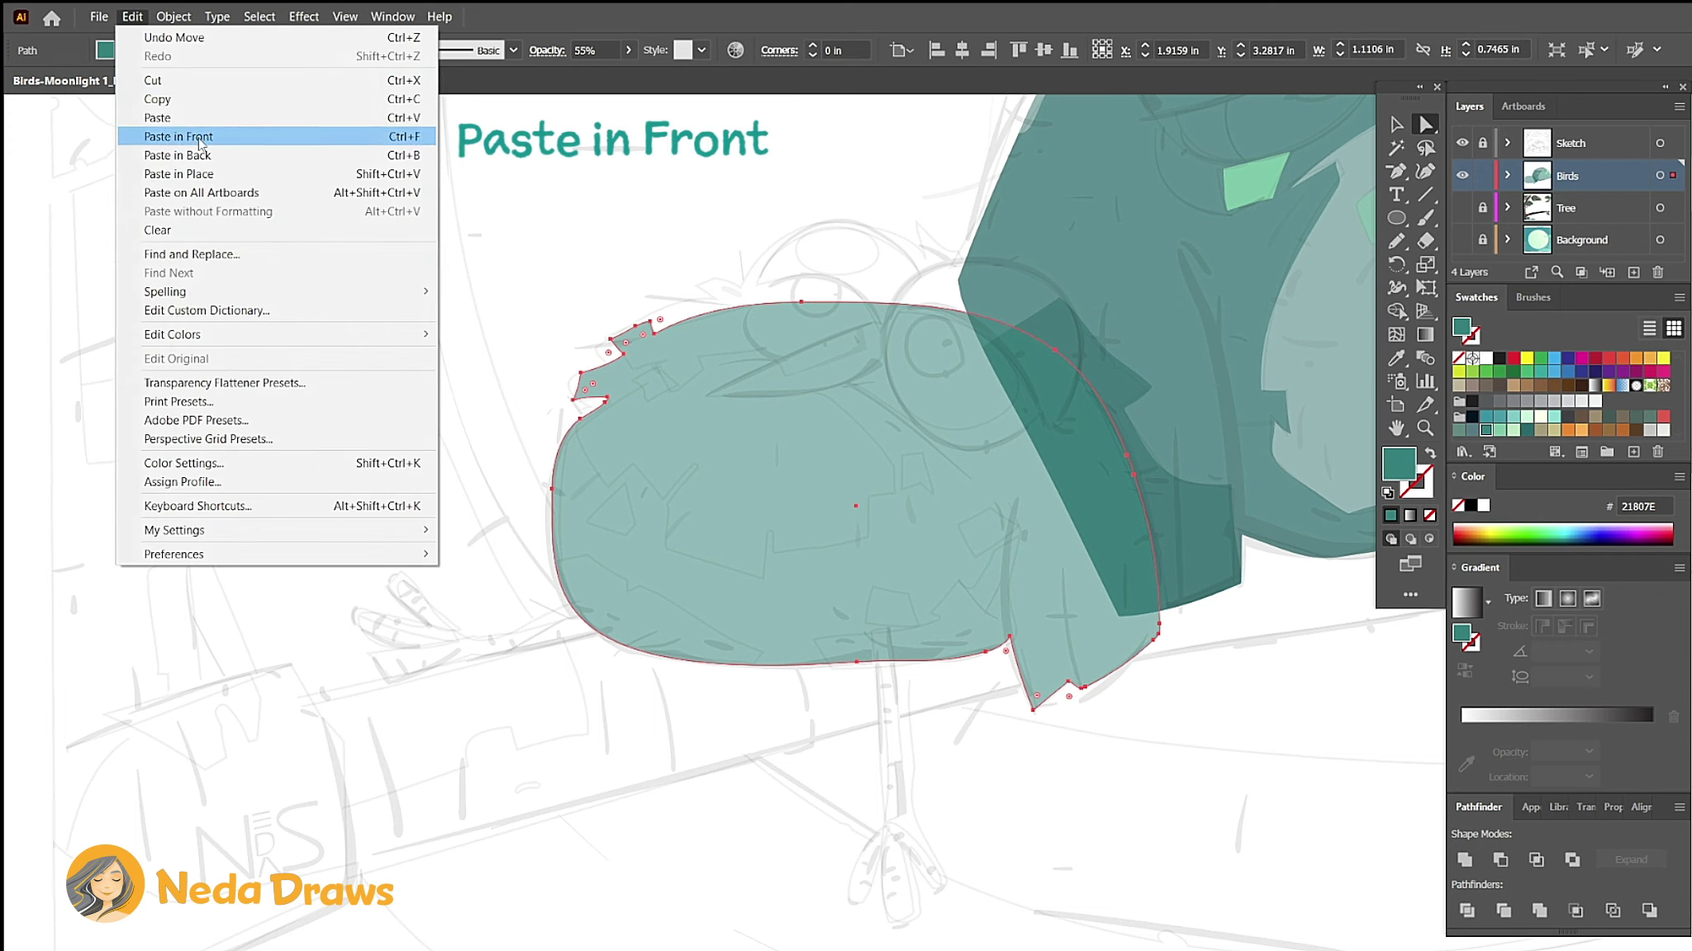
pyautogui.click(199, 138)
pyautogui.click(1498, 430)
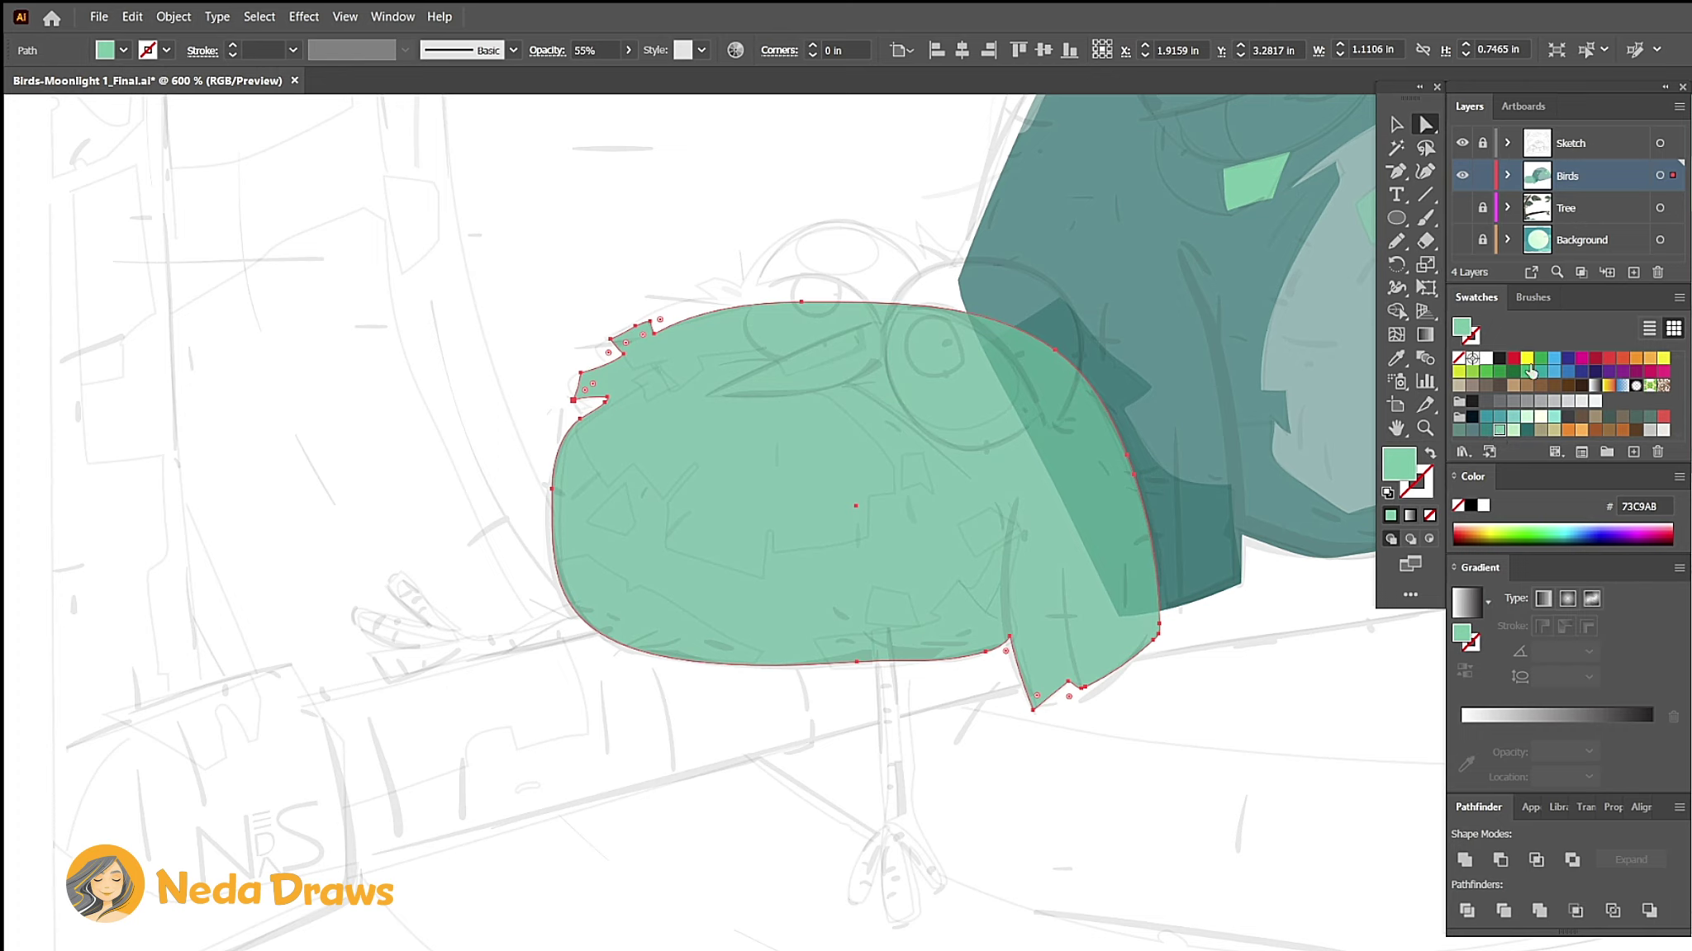
pyautogui.click(1431, 243)
pyautogui.moveTo(605, 492); pyautogui.dragTo(579, 531)
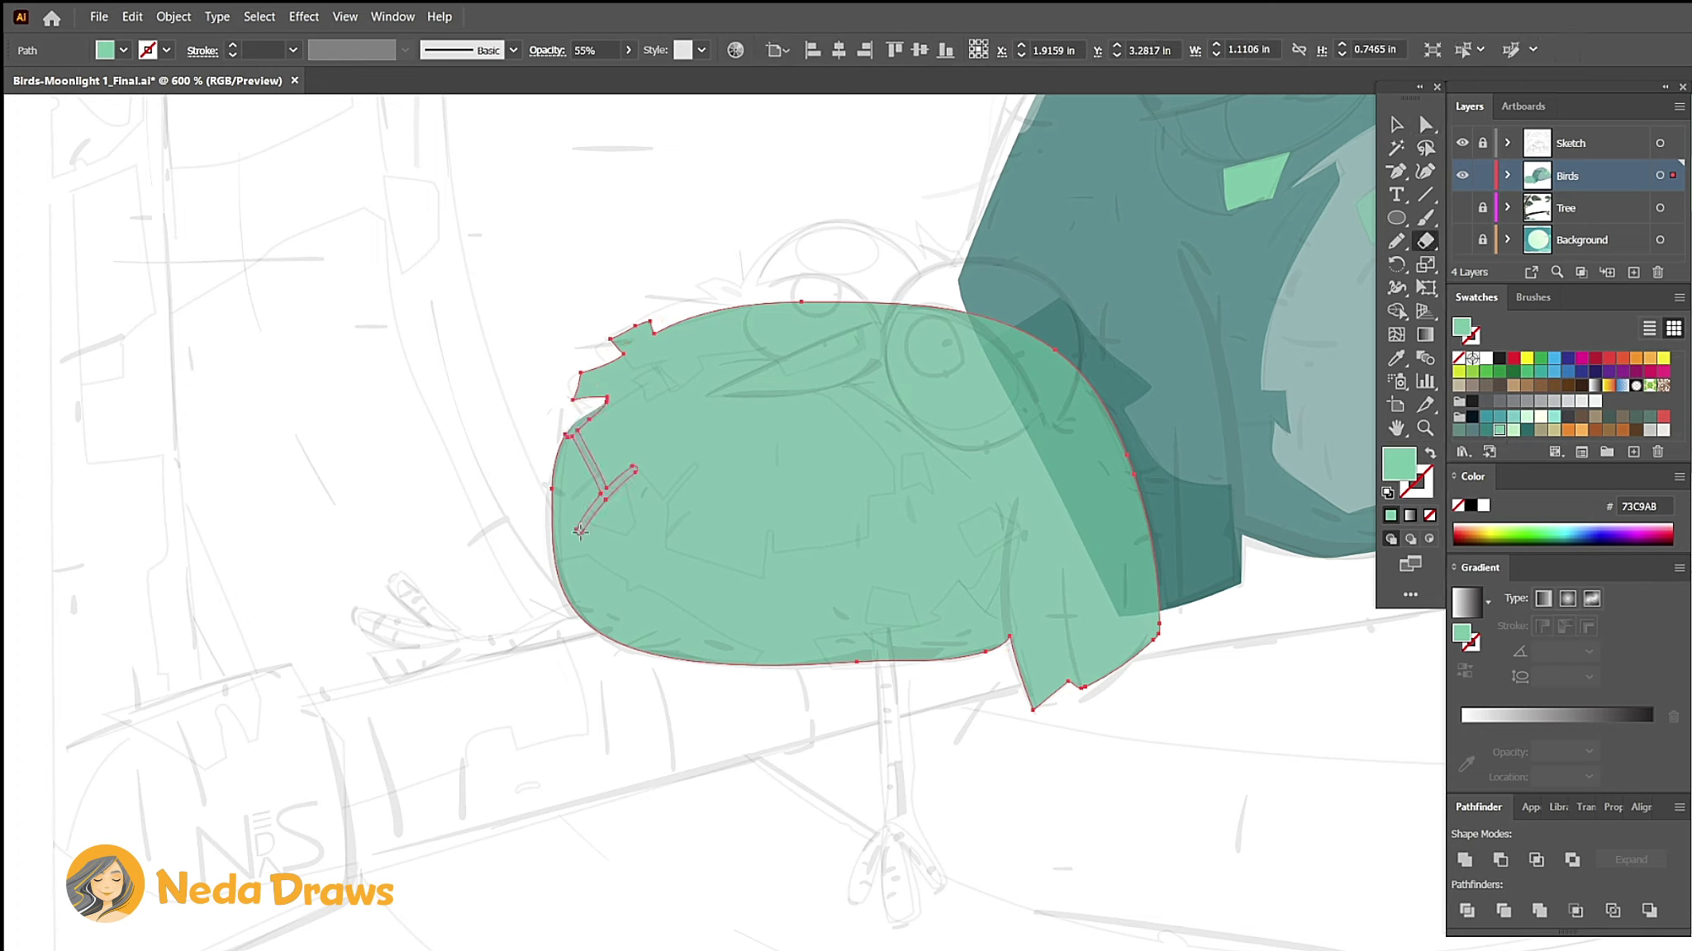
pyautogui.moveTo(636, 475)
pyautogui.mouseDown()
pyautogui.moveTo(773, 585)
pyautogui.moveTo(875, 499)
pyautogui.moveTo(774, 294)
pyautogui.mouseUp()
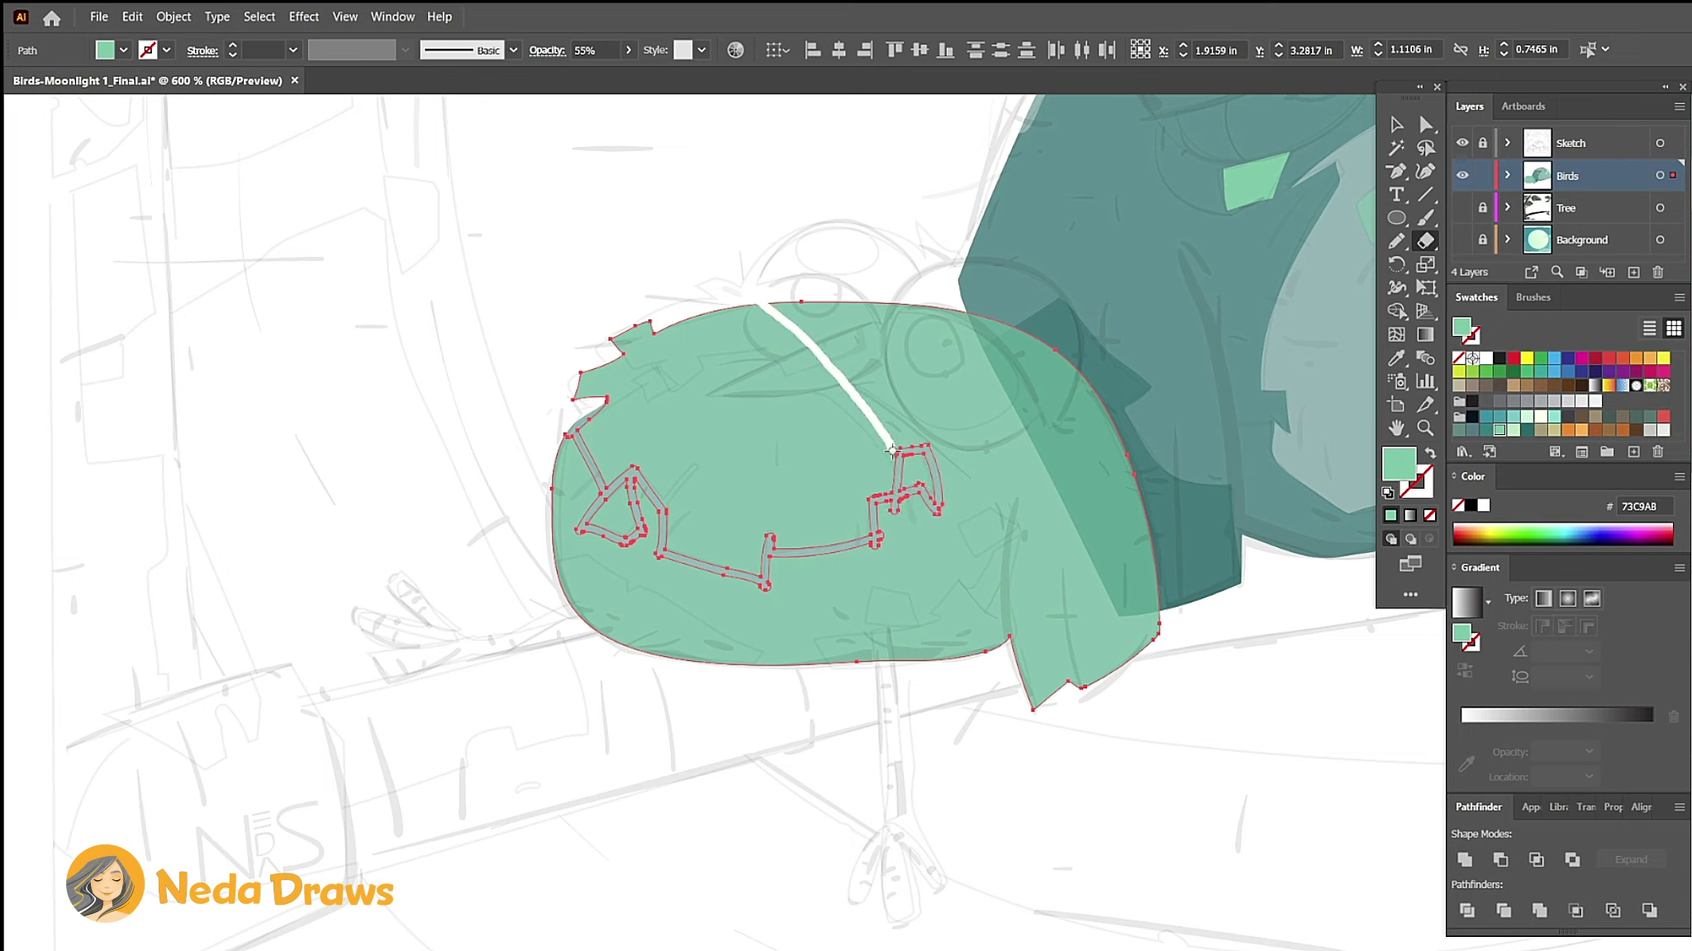
# Step: Delete the outer cut-off piece of the green highlight, keeping the inner piece
pyautogui.press('v')
pyautogui.hotkey('ctrl', 'shift', 'a')
pyautogui.click(958, 594)
pyautogui.press('Delete')
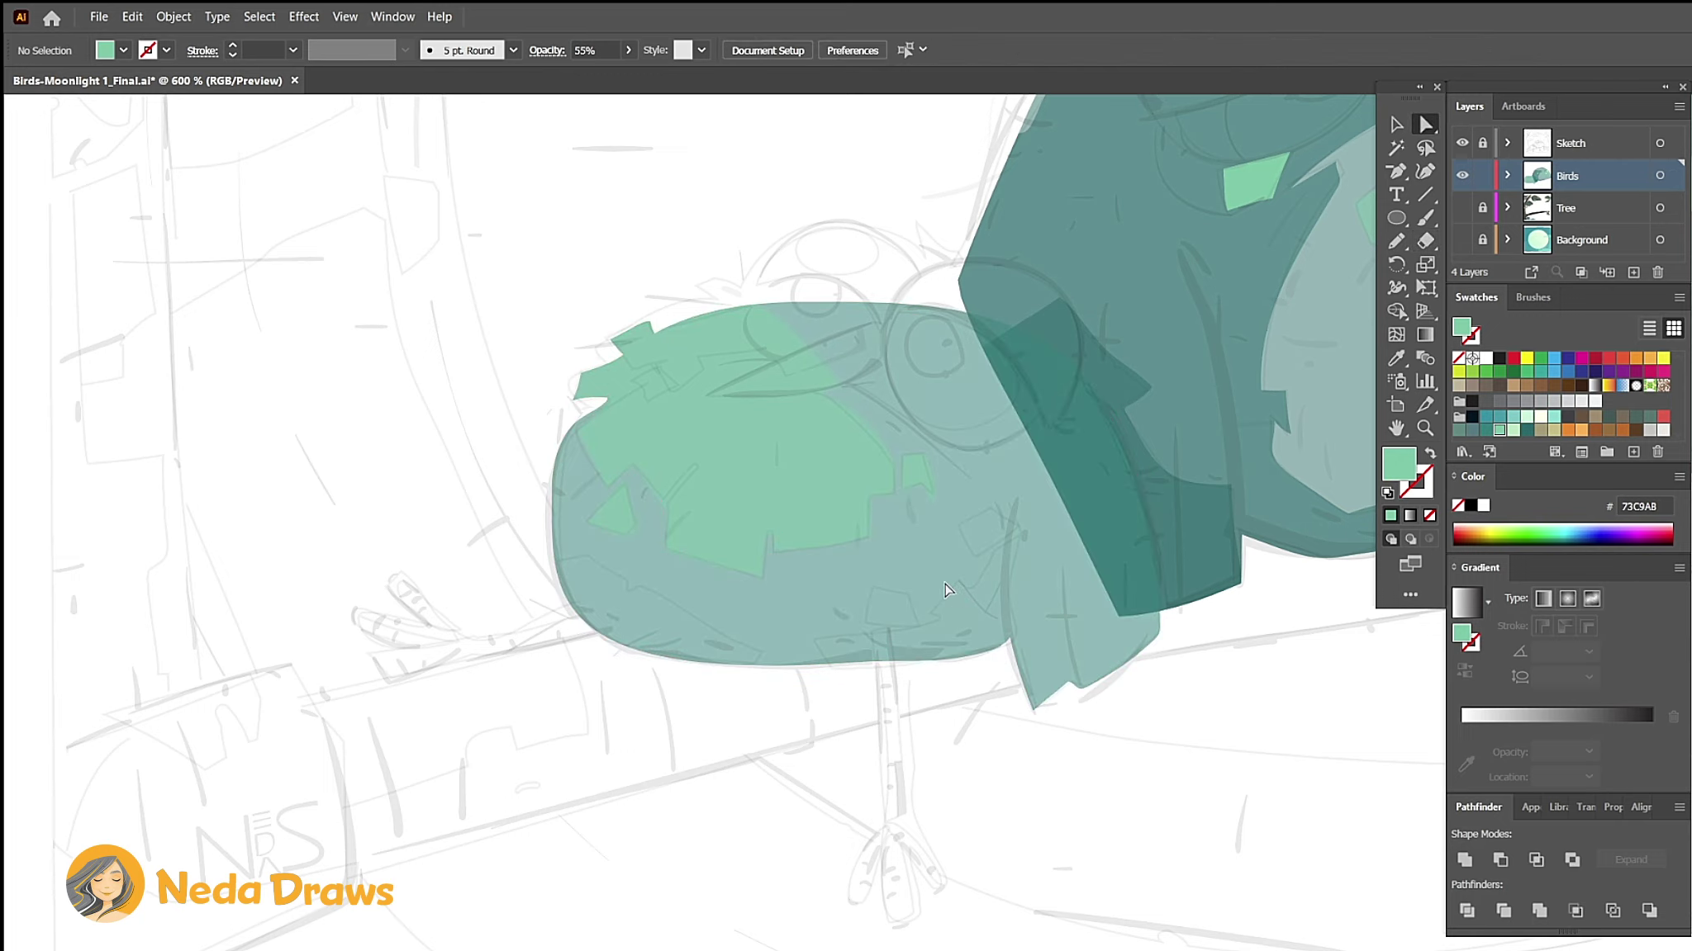
pyautogui.click(797, 438)
# Step: Paste a copy of the highlight in front, fill it B9E9C4, and erase it down to a smaller strip
pyautogui.click(133, 17)
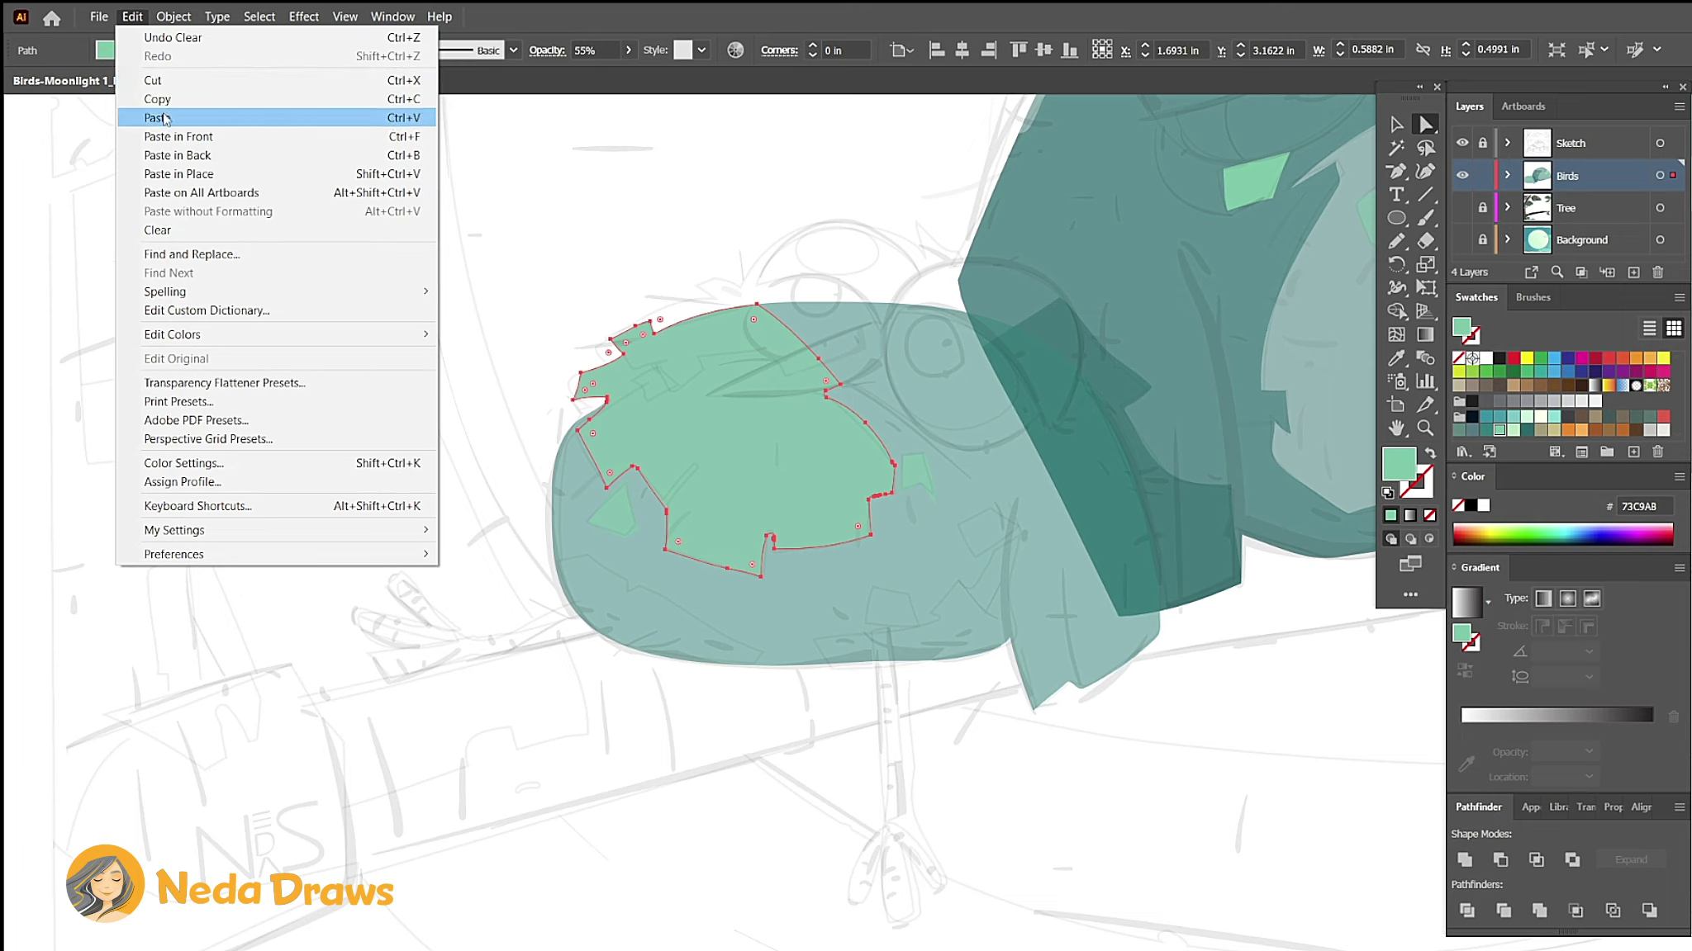
pyautogui.click(133, 17)
pyautogui.click(192, 137)
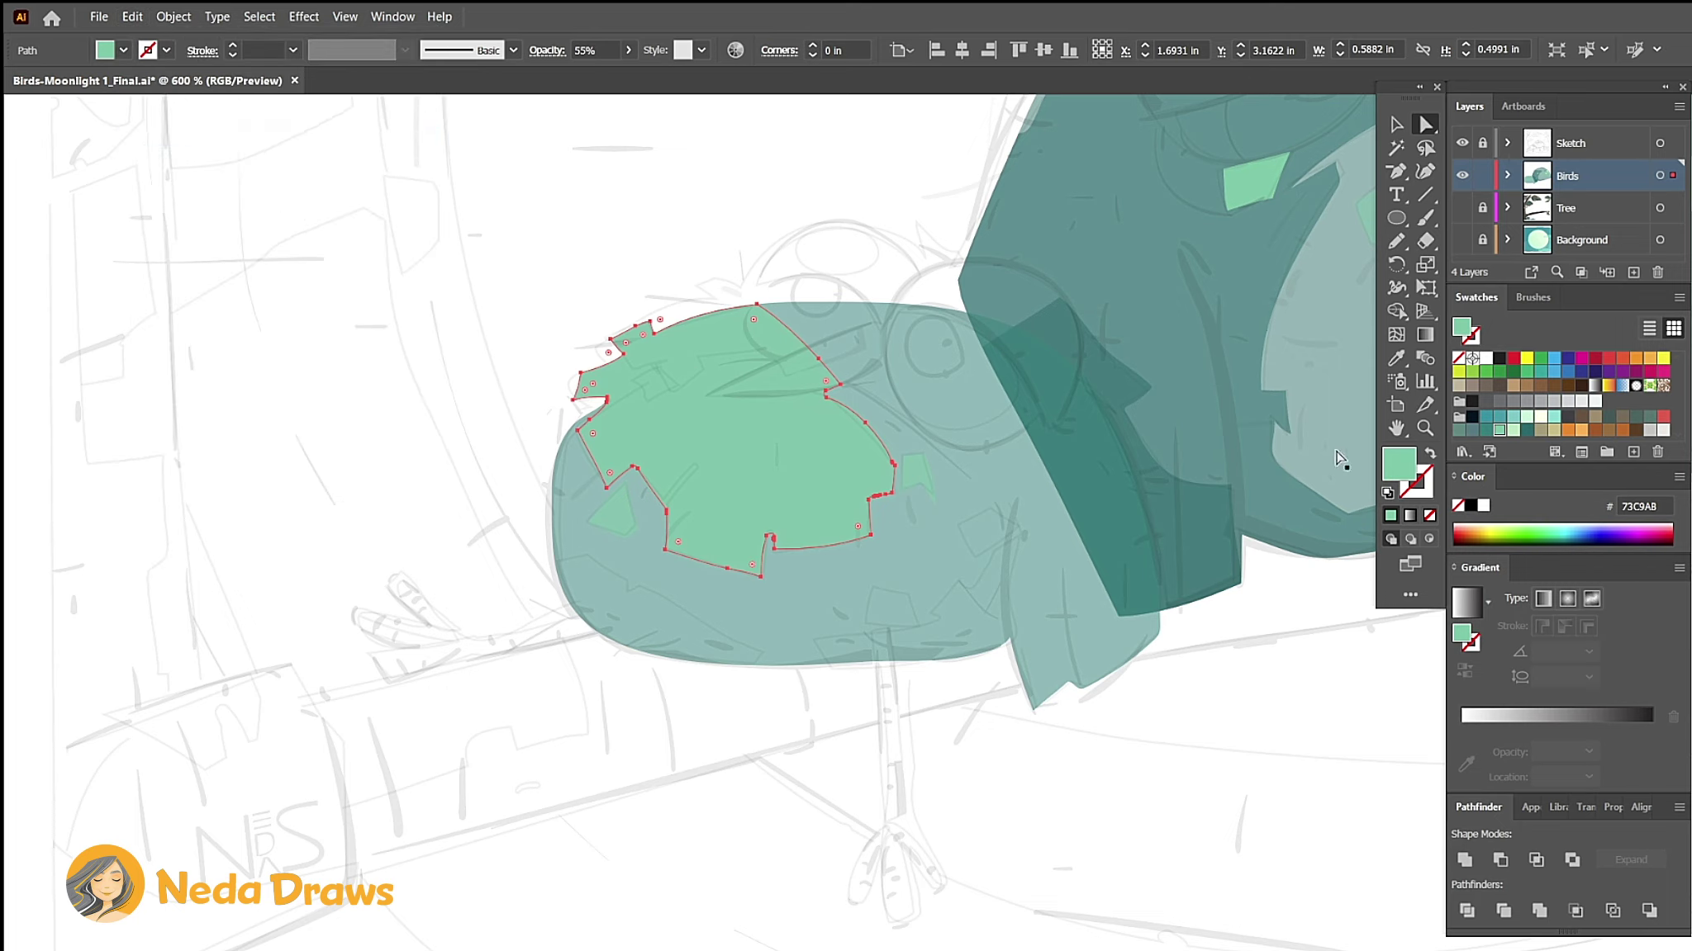
pyautogui.click(1513, 429)
pyautogui.click(1424, 242)
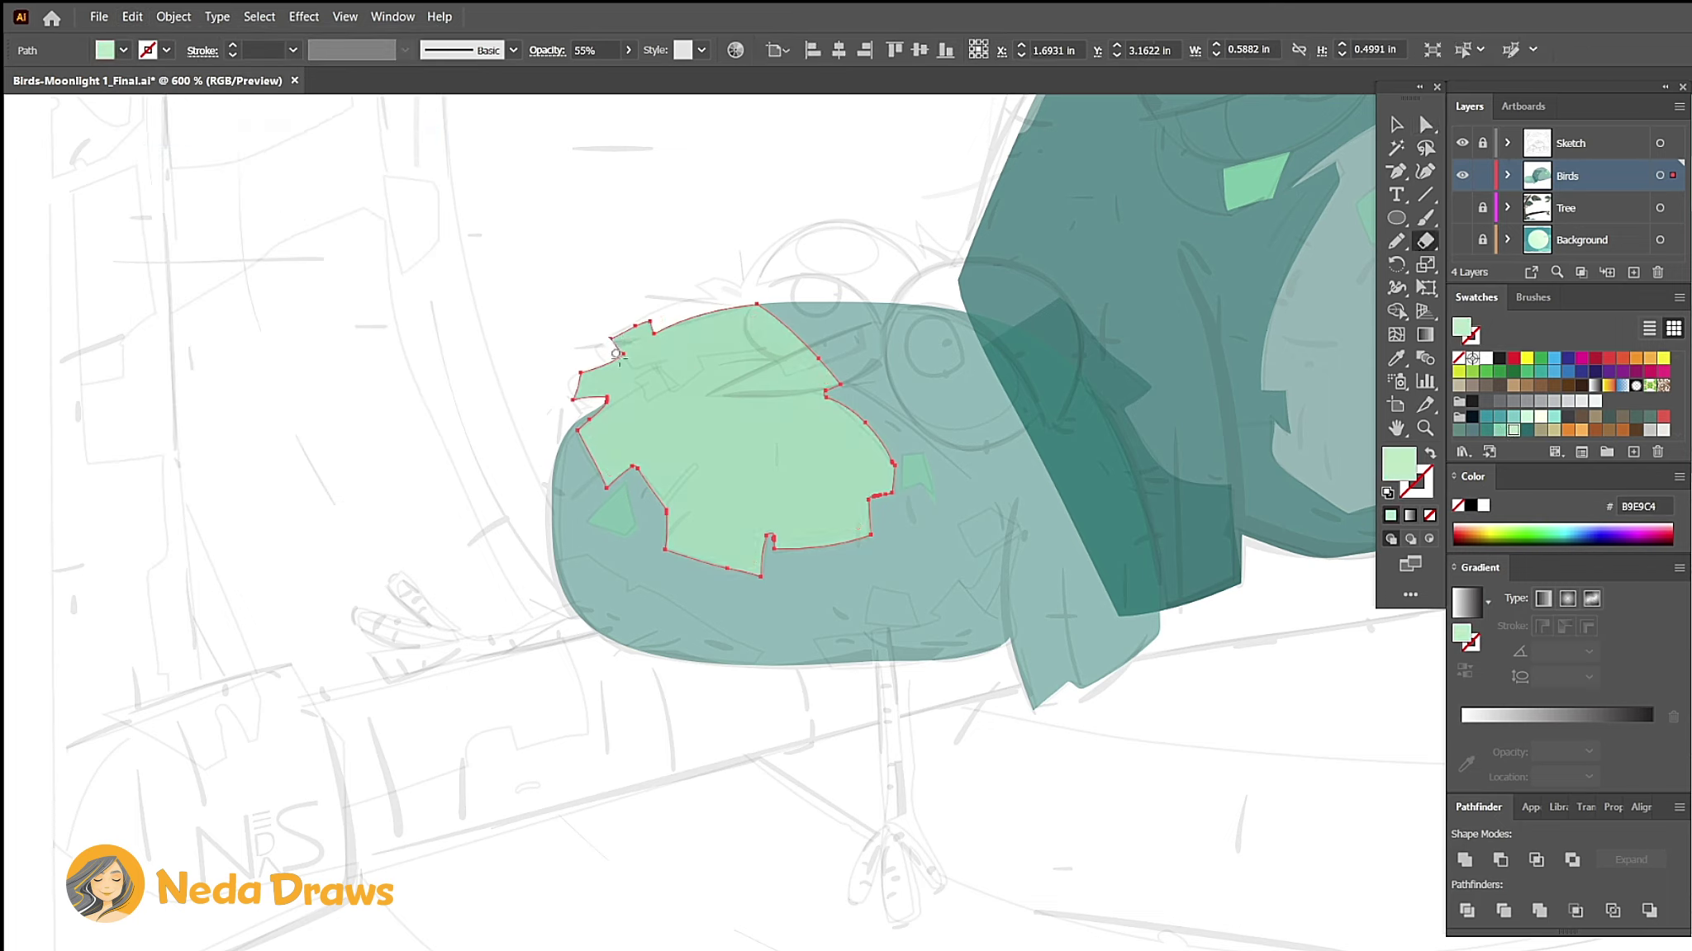
pyautogui.moveTo(701, 357); pyautogui.dragTo(766, 304)
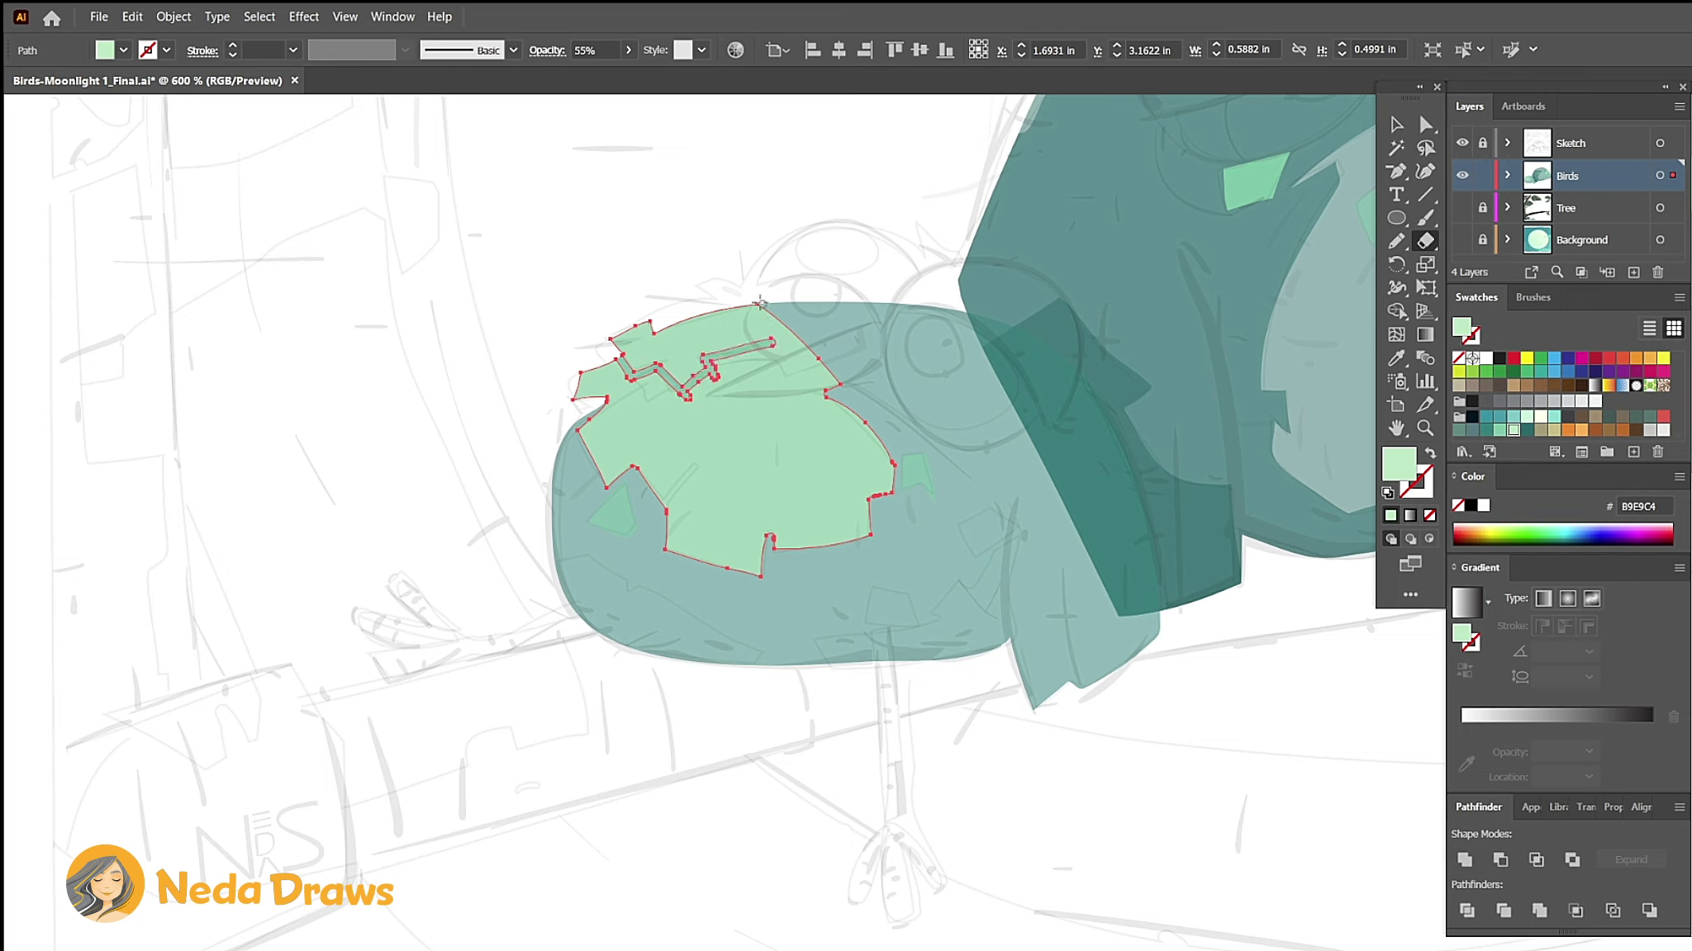
pyautogui.press('a')
pyautogui.press('Delete')
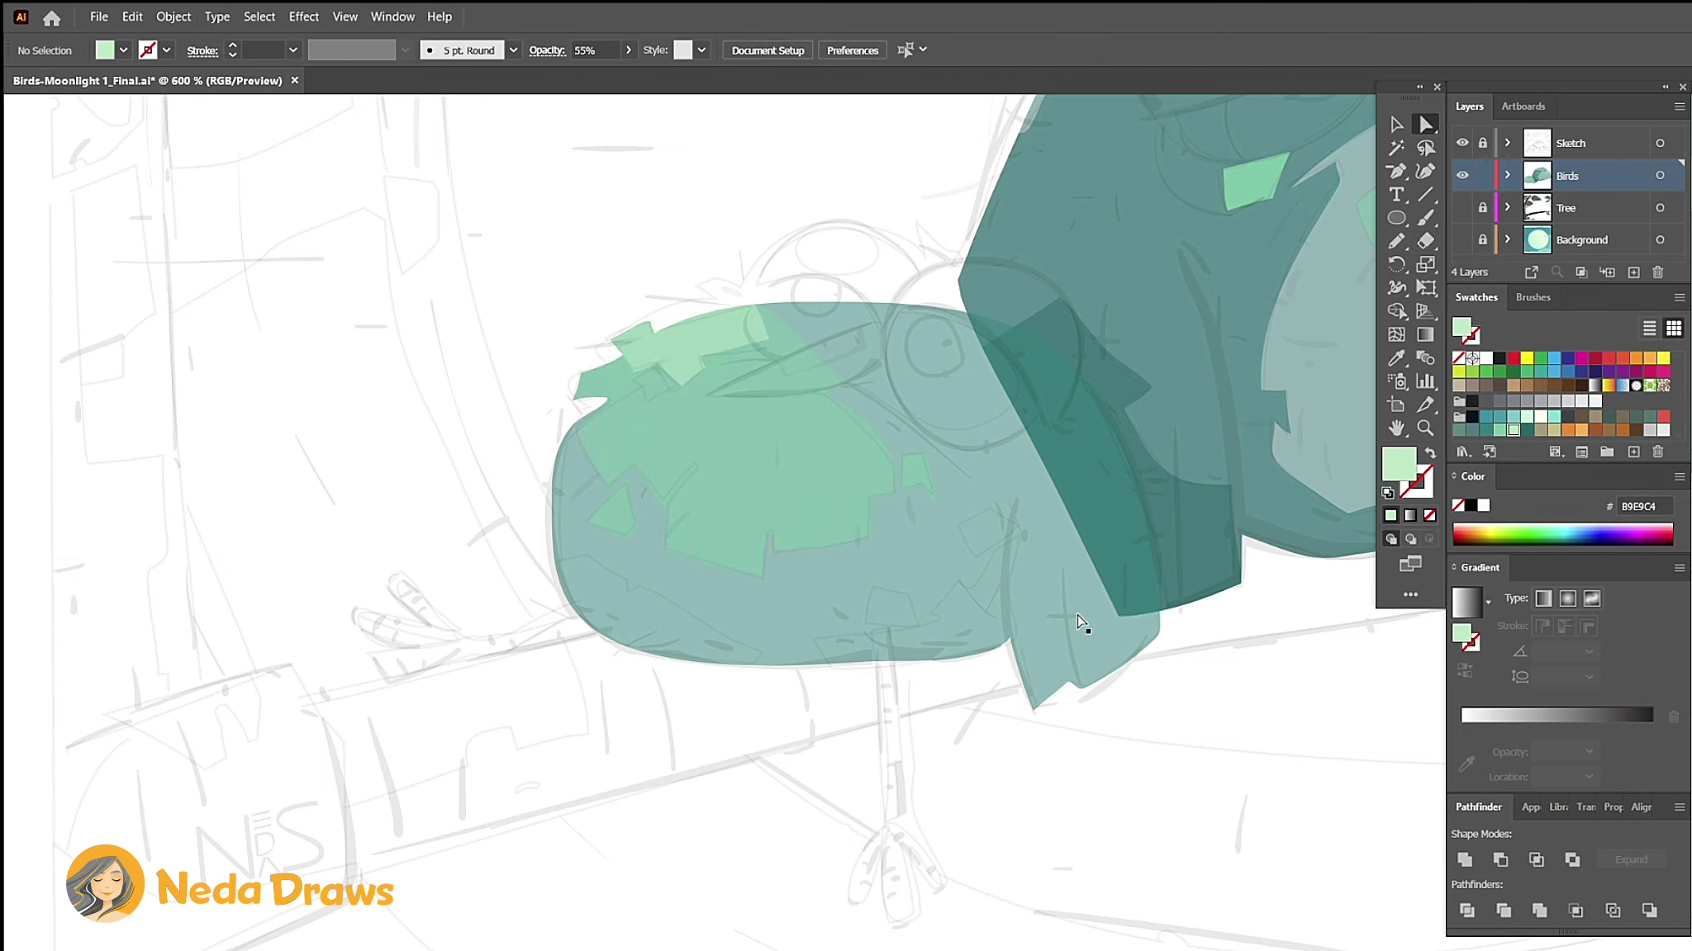
pyautogui.click(1084, 627)
pyautogui.click(132, 17)
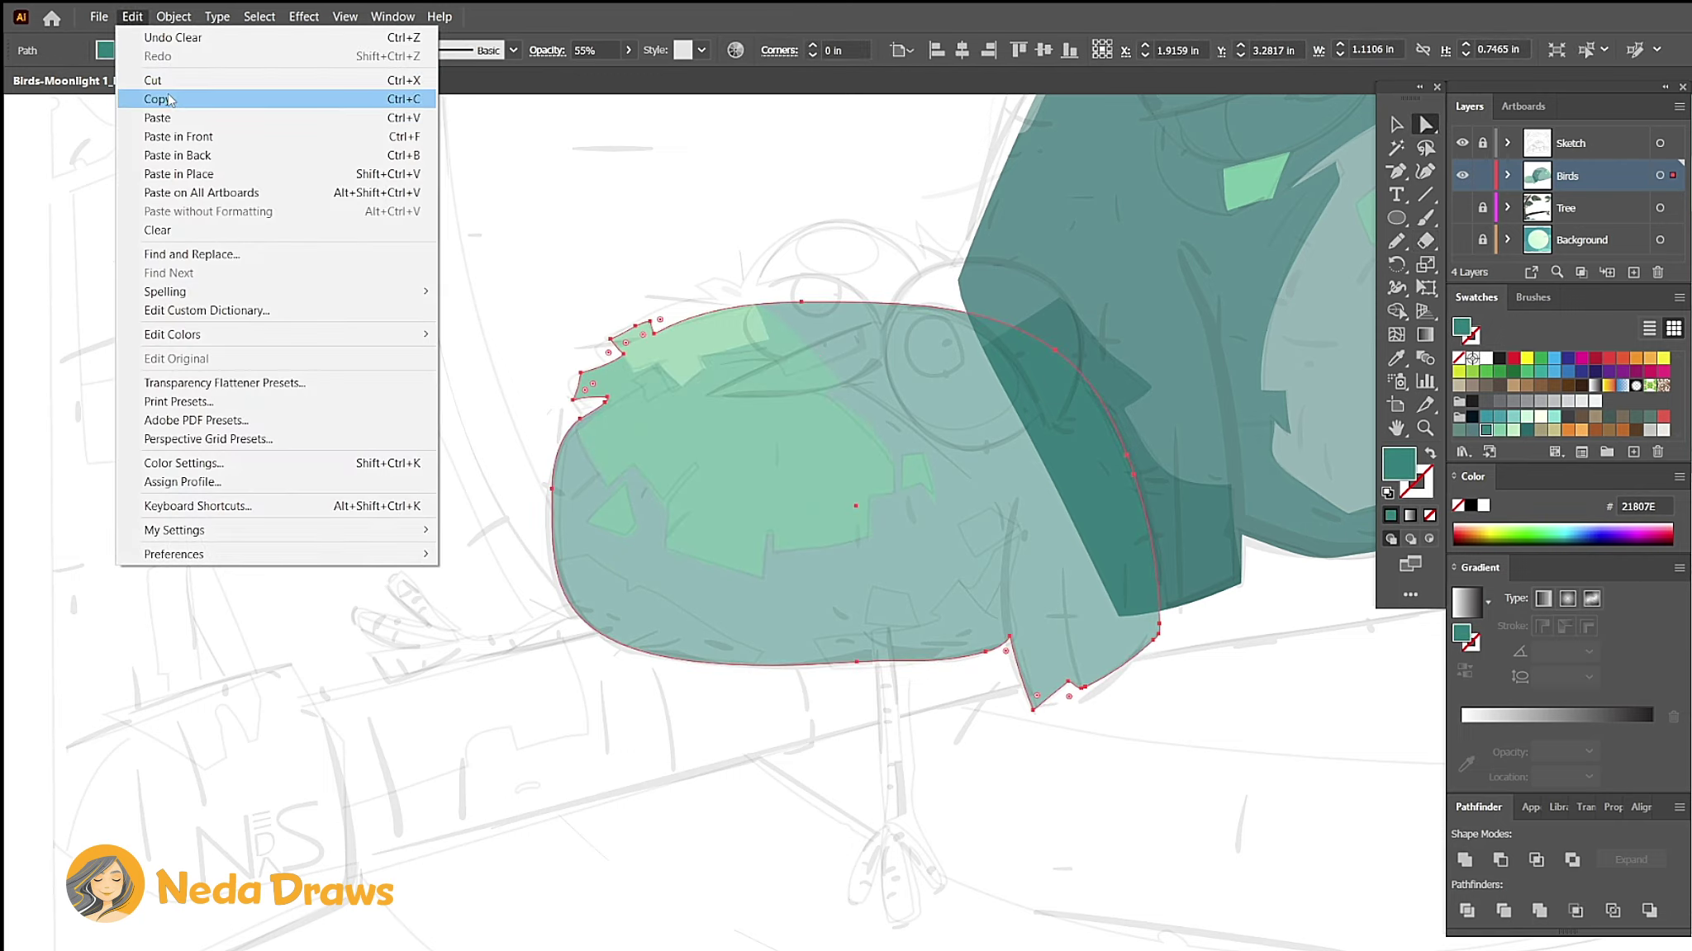
# Step: Paste a duplicate of the dark teal body in front and erase a hole and jagged lower cut into it
pyautogui.click(157, 99)
pyautogui.click(132, 16)
pyautogui.click(178, 136)
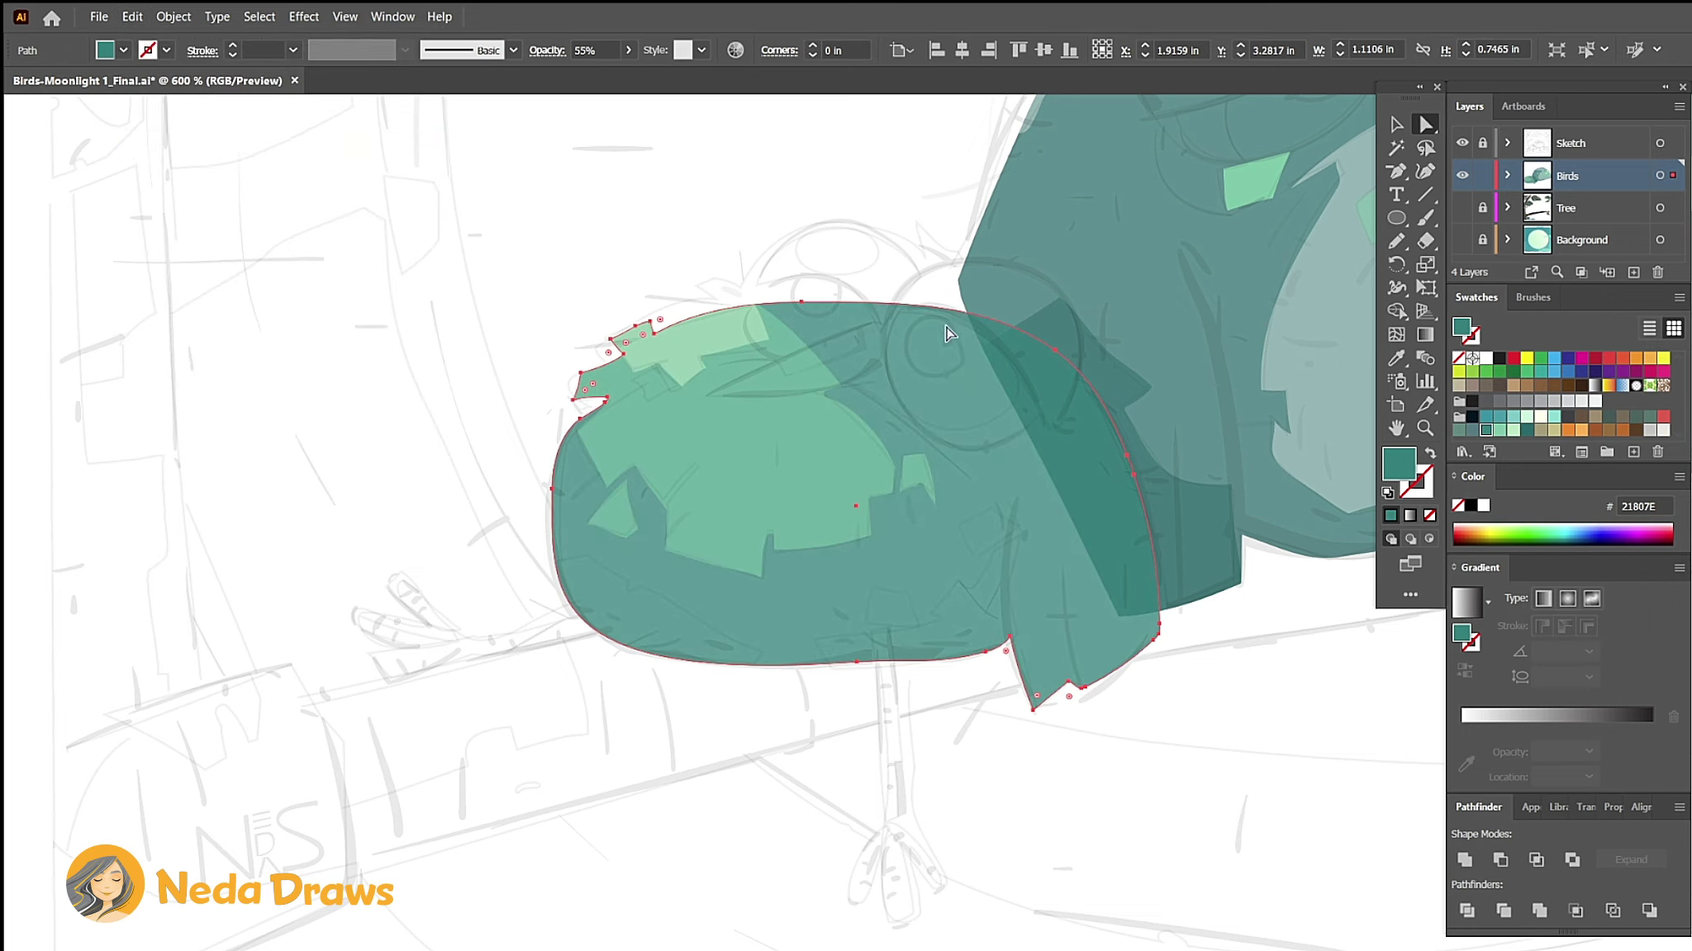
pyautogui.hotkey('shift', 'e')
pyautogui.moveTo(954, 519); pyautogui.dragTo(988, 552)
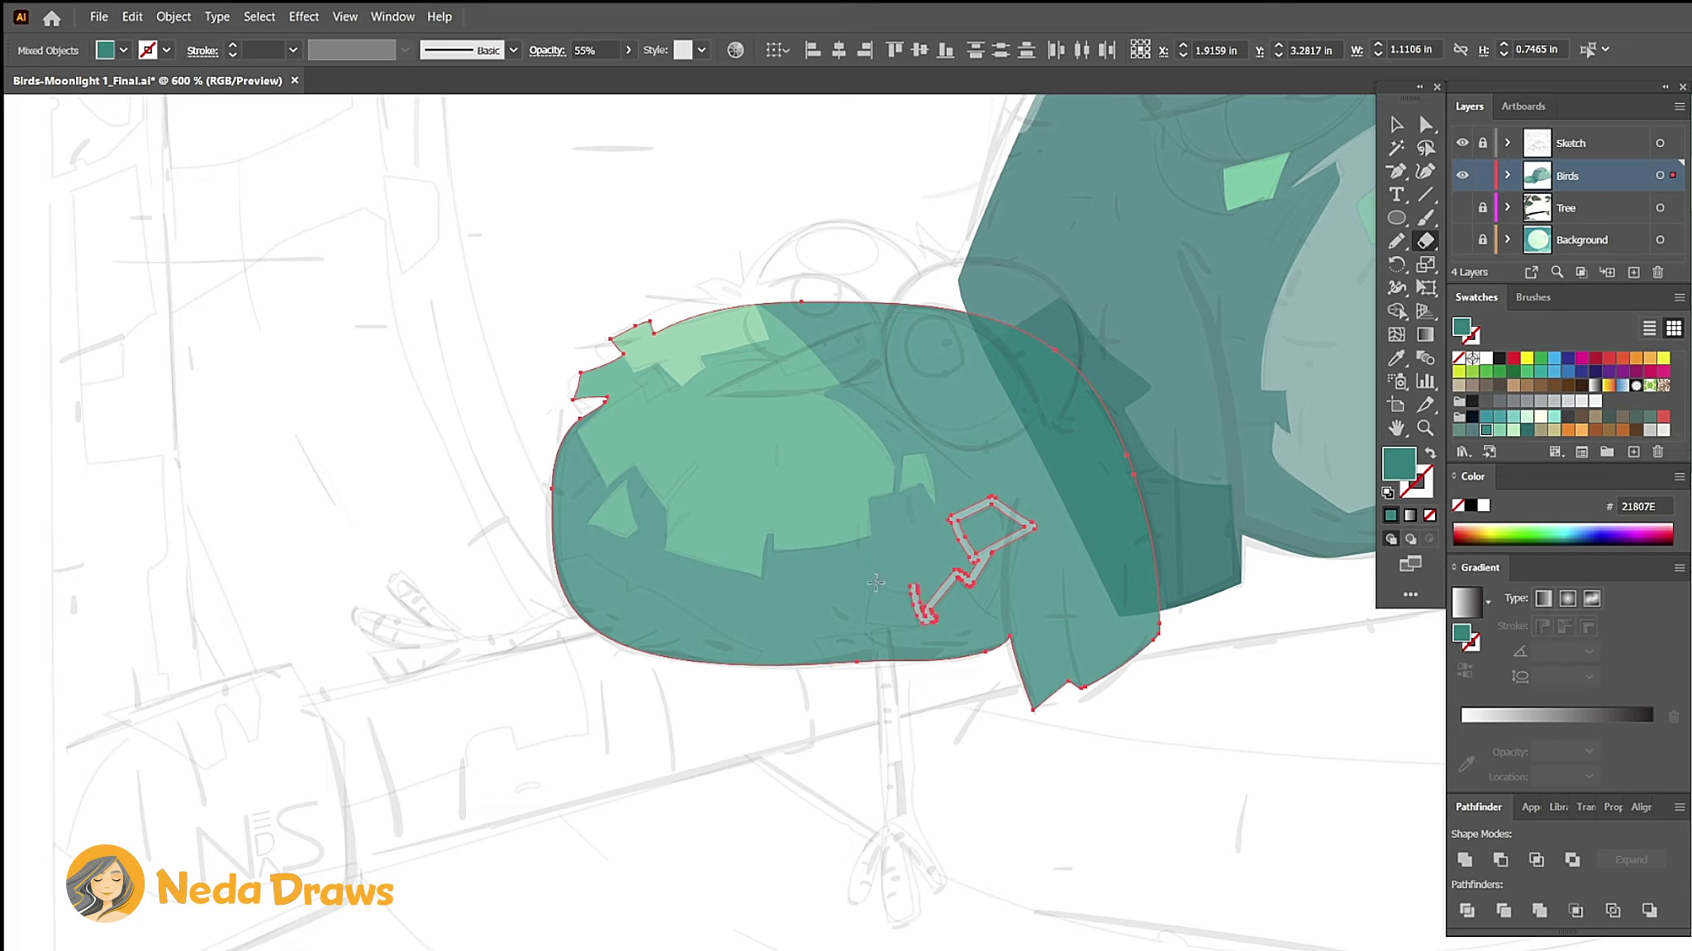
pyautogui.moveTo(806, 636)
pyautogui.mouseDown()
pyautogui.moveTo(548, 560)
pyautogui.moveTo(771, 643)
pyautogui.mouseUp()
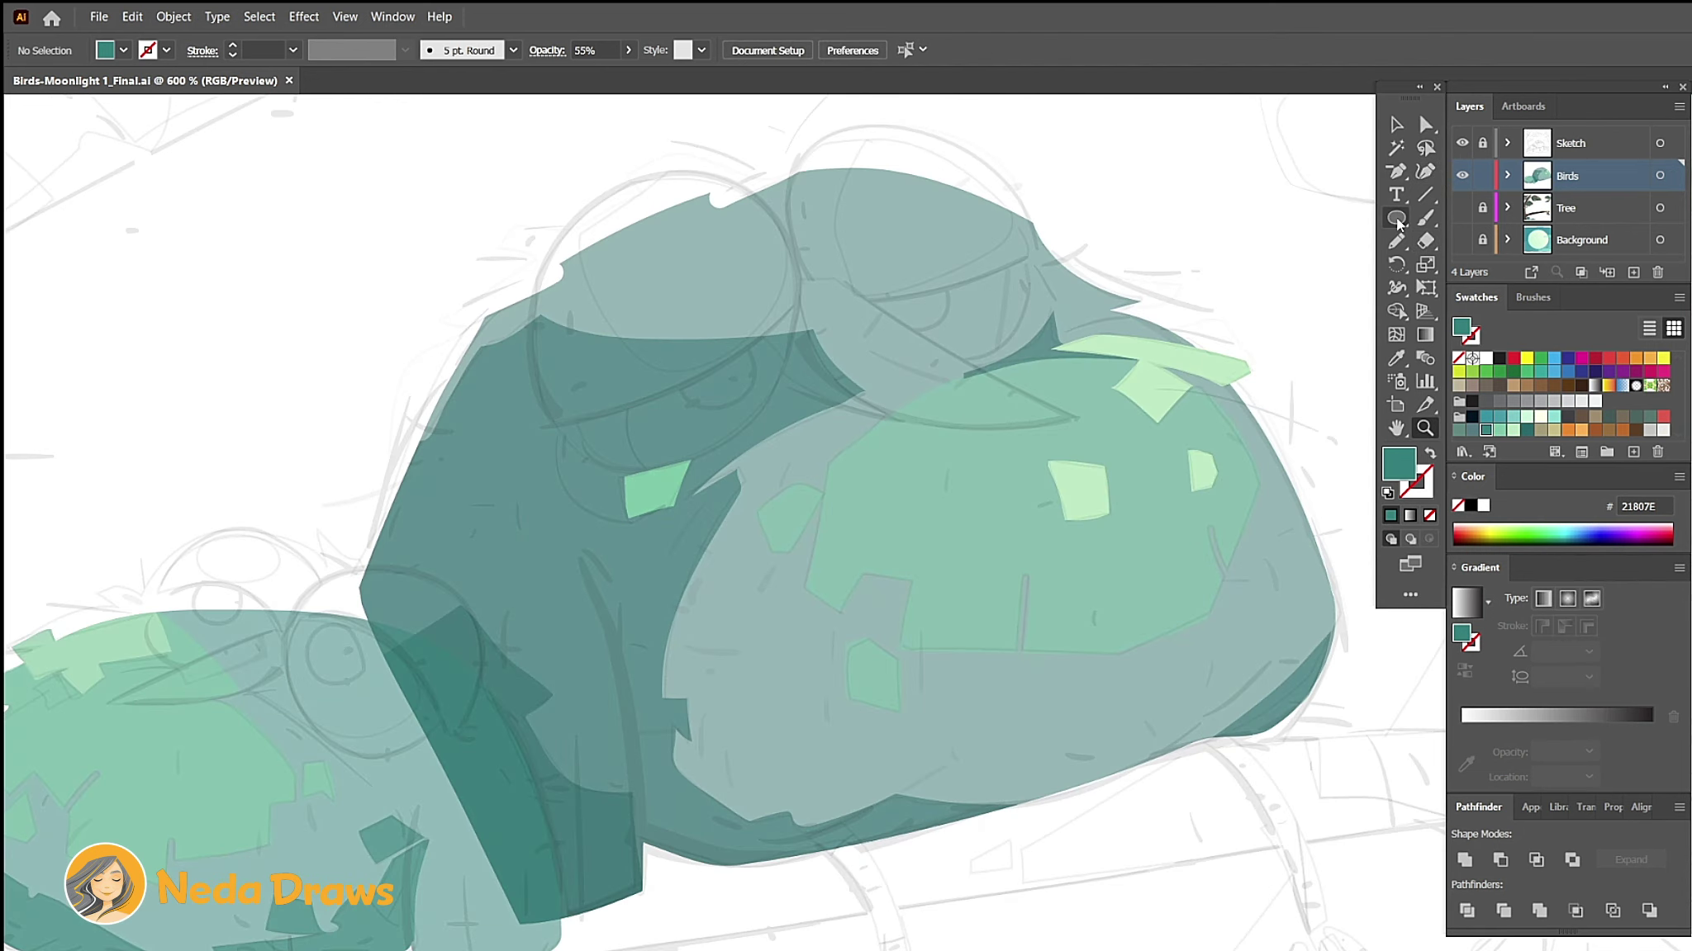
# Step: Draw two light-grey eye ellipses and tilt the left one about 20° counter-clockwise
pyautogui.click(1397, 218)
pyautogui.click(1650, 430)
pyautogui.moveTo(854, 246); pyautogui.dragTo(1035, 361)
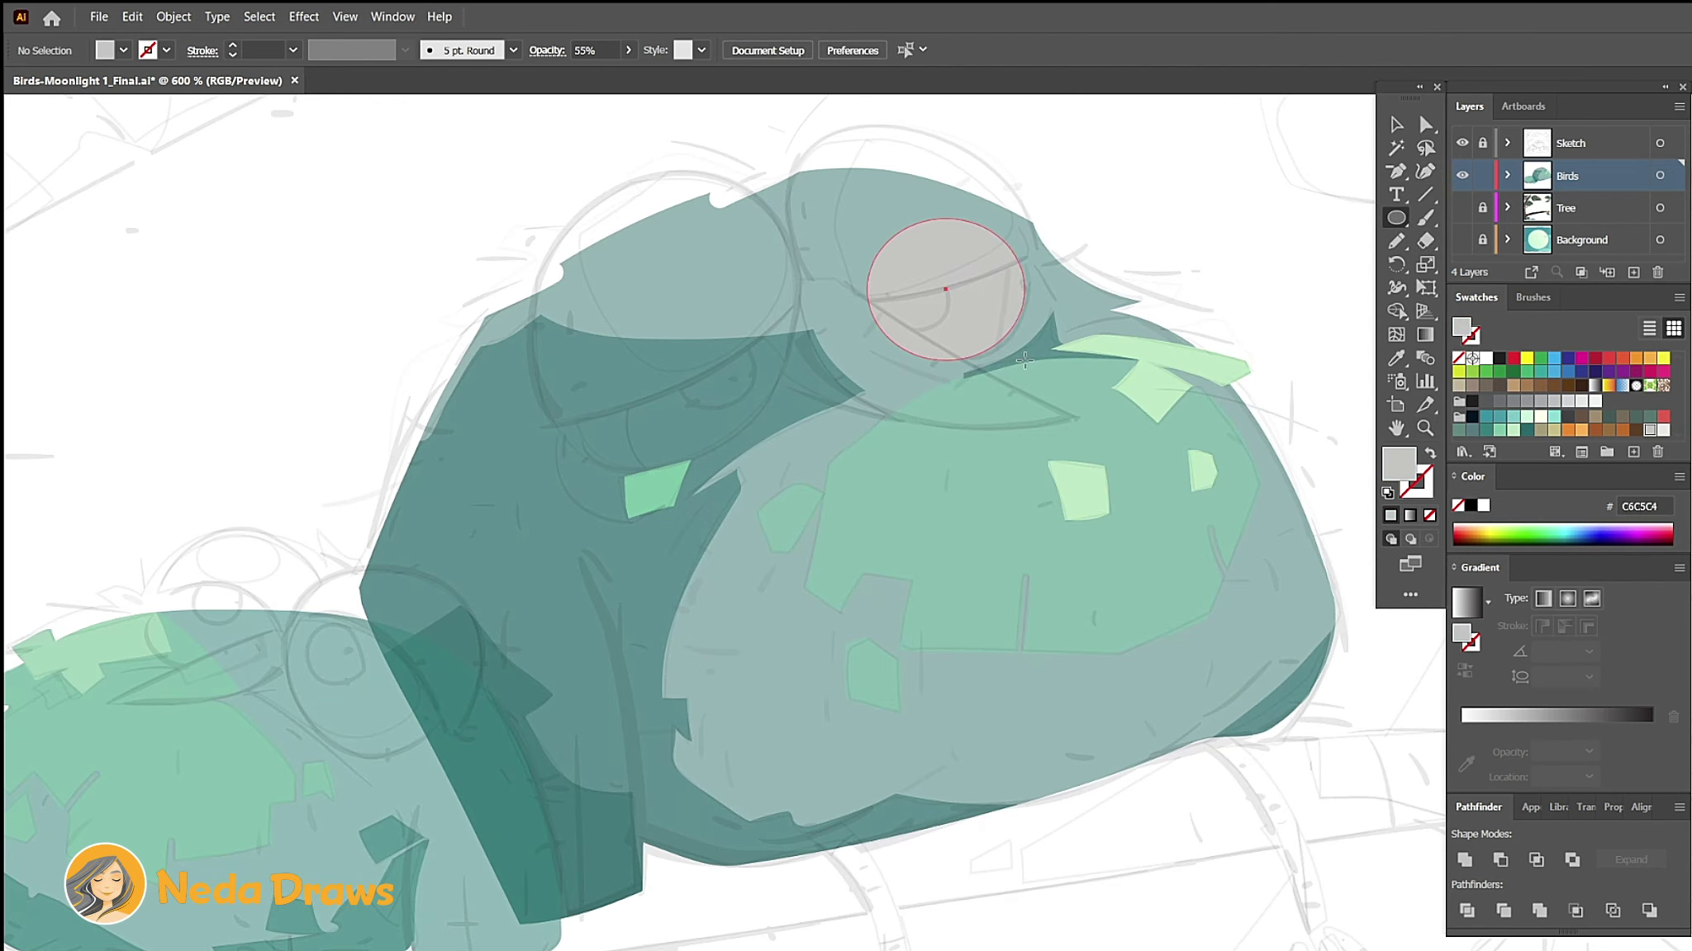
pyautogui.moveTo(564, 312); pyautogui.dragTo(754, 463)
pyautogui.press('v')
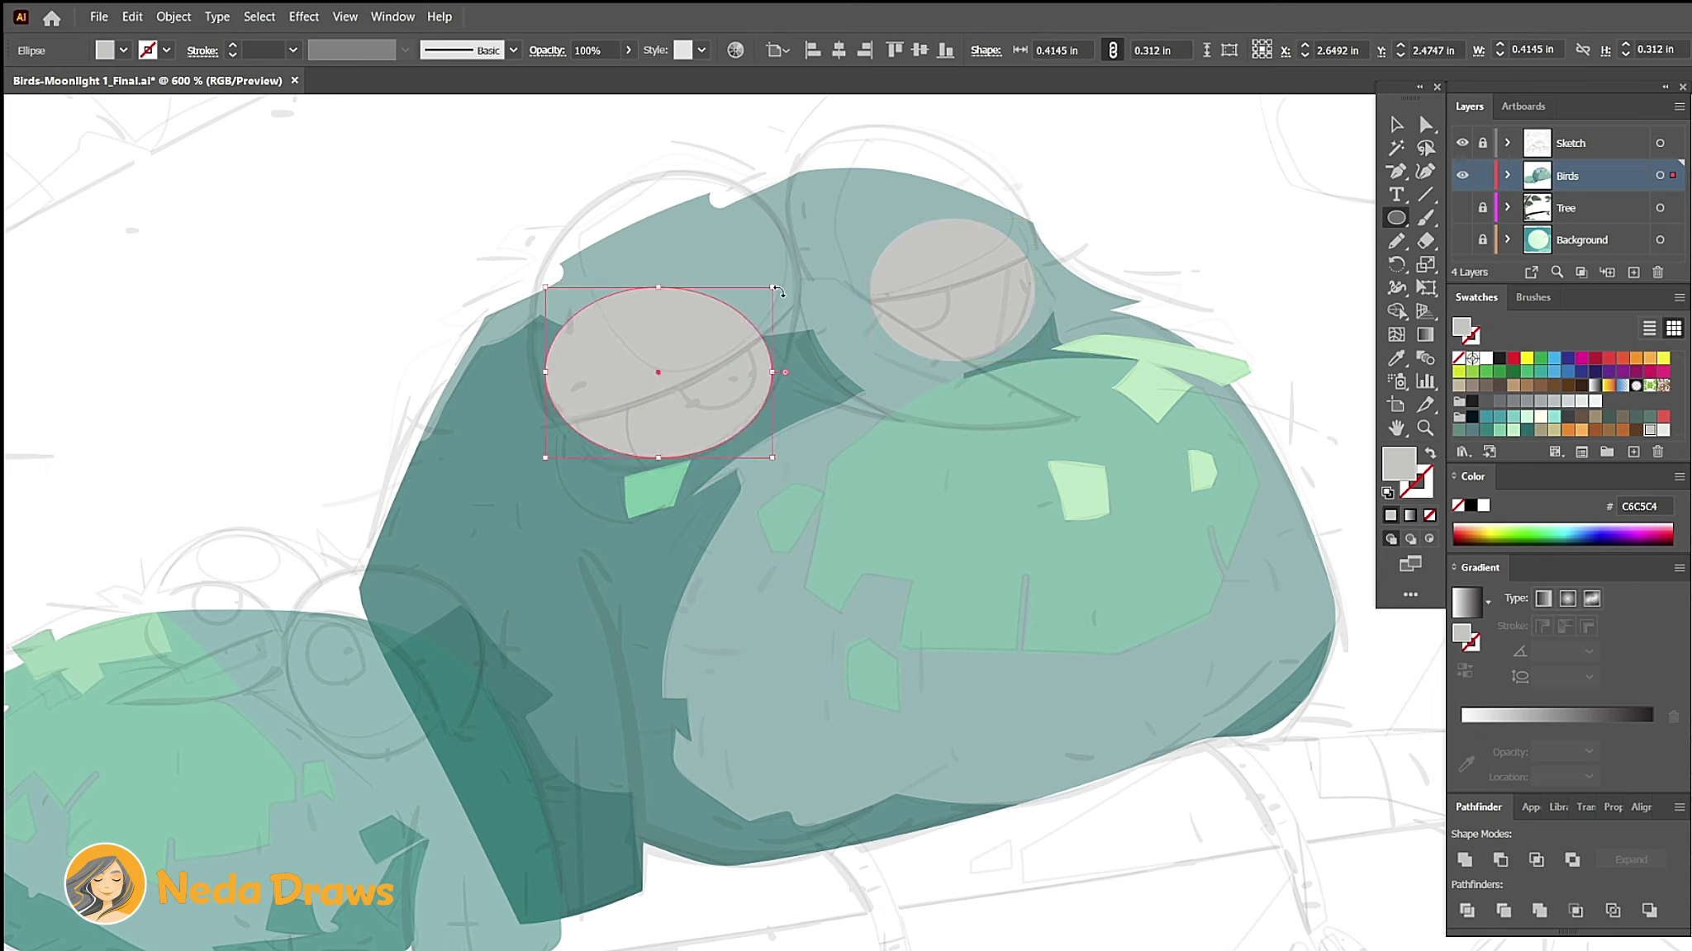
pyautogui.moveTo(761, 305); pyautogui.dragTo(739, 248)
# Step: Pull the left eye's right side up and out, and trim the right eye's right edge
pyautogui.press('a')
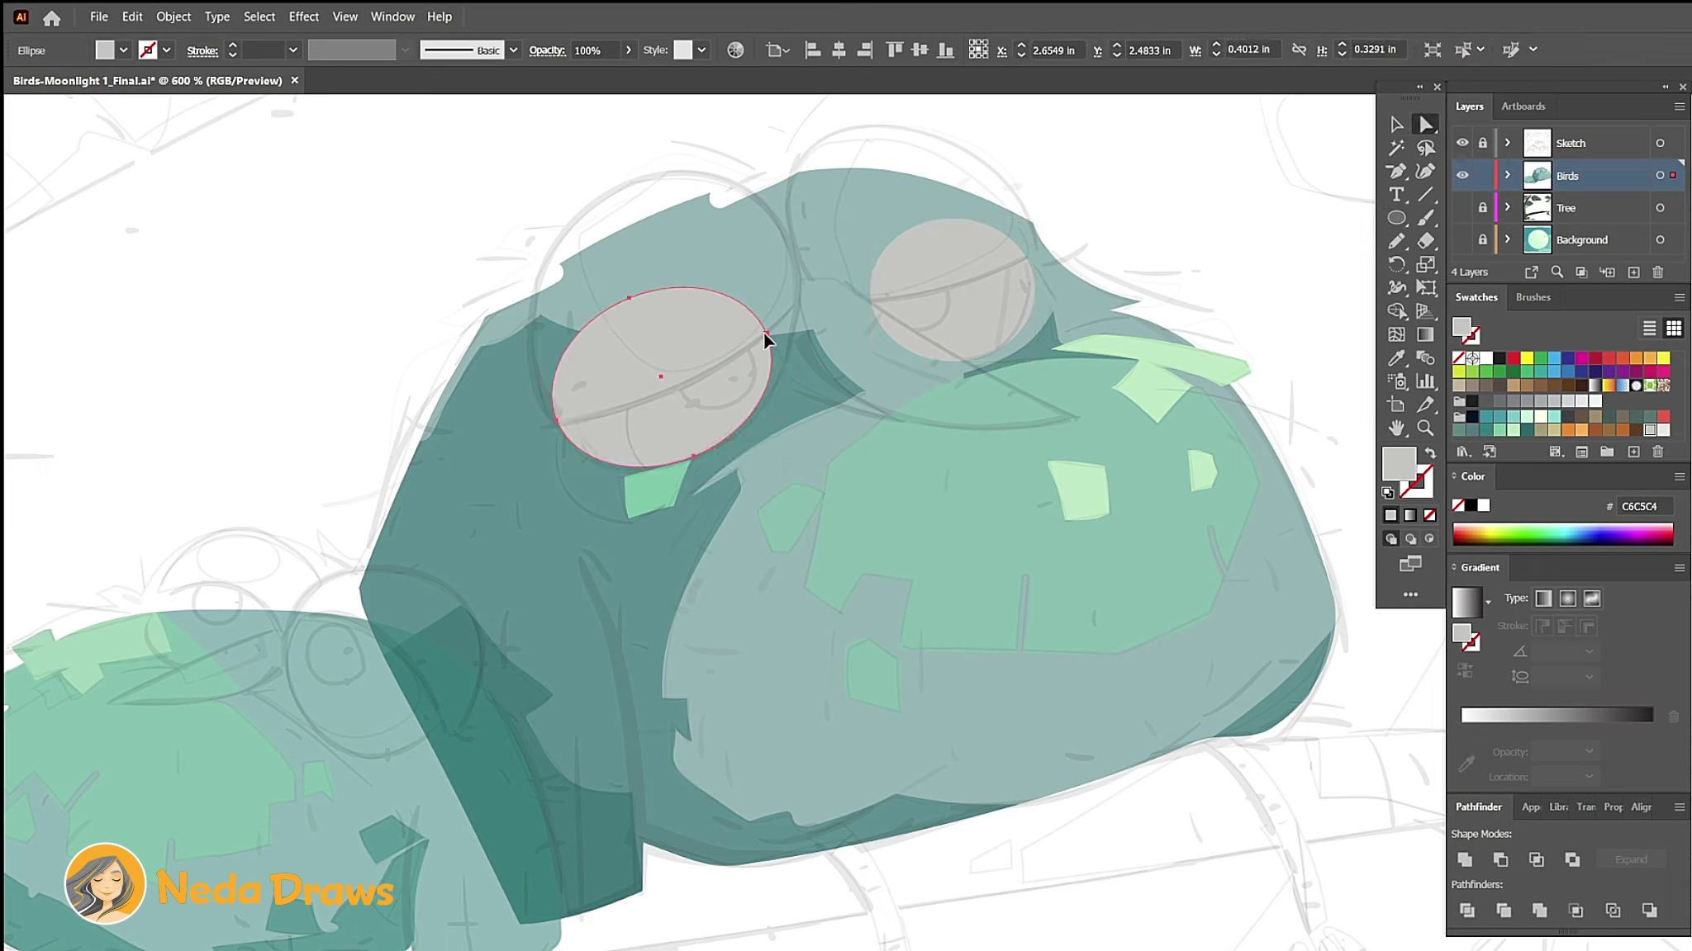
pyautogui.moveTo(768, 334); pyautogui.dragTo(790, 300)
pyautogui.hotkey('shift', 'e')
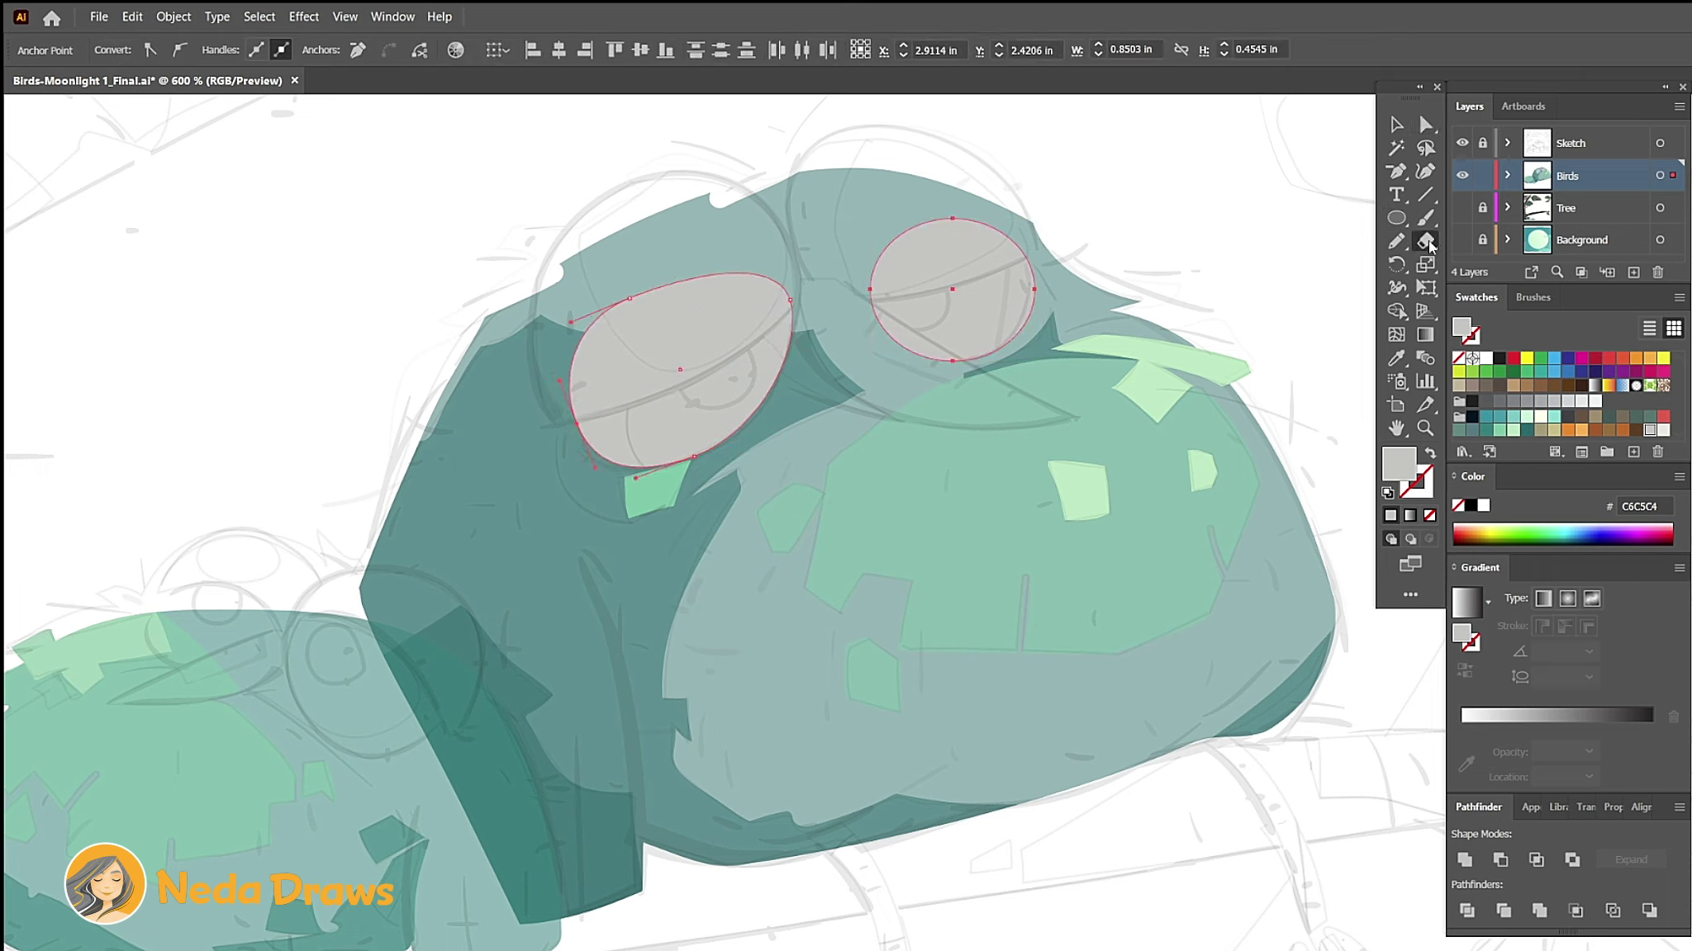
pyautogui.moveTo(1039, 316); pyautogui.dragTo(1026, 307)
pyautogui.press('a')
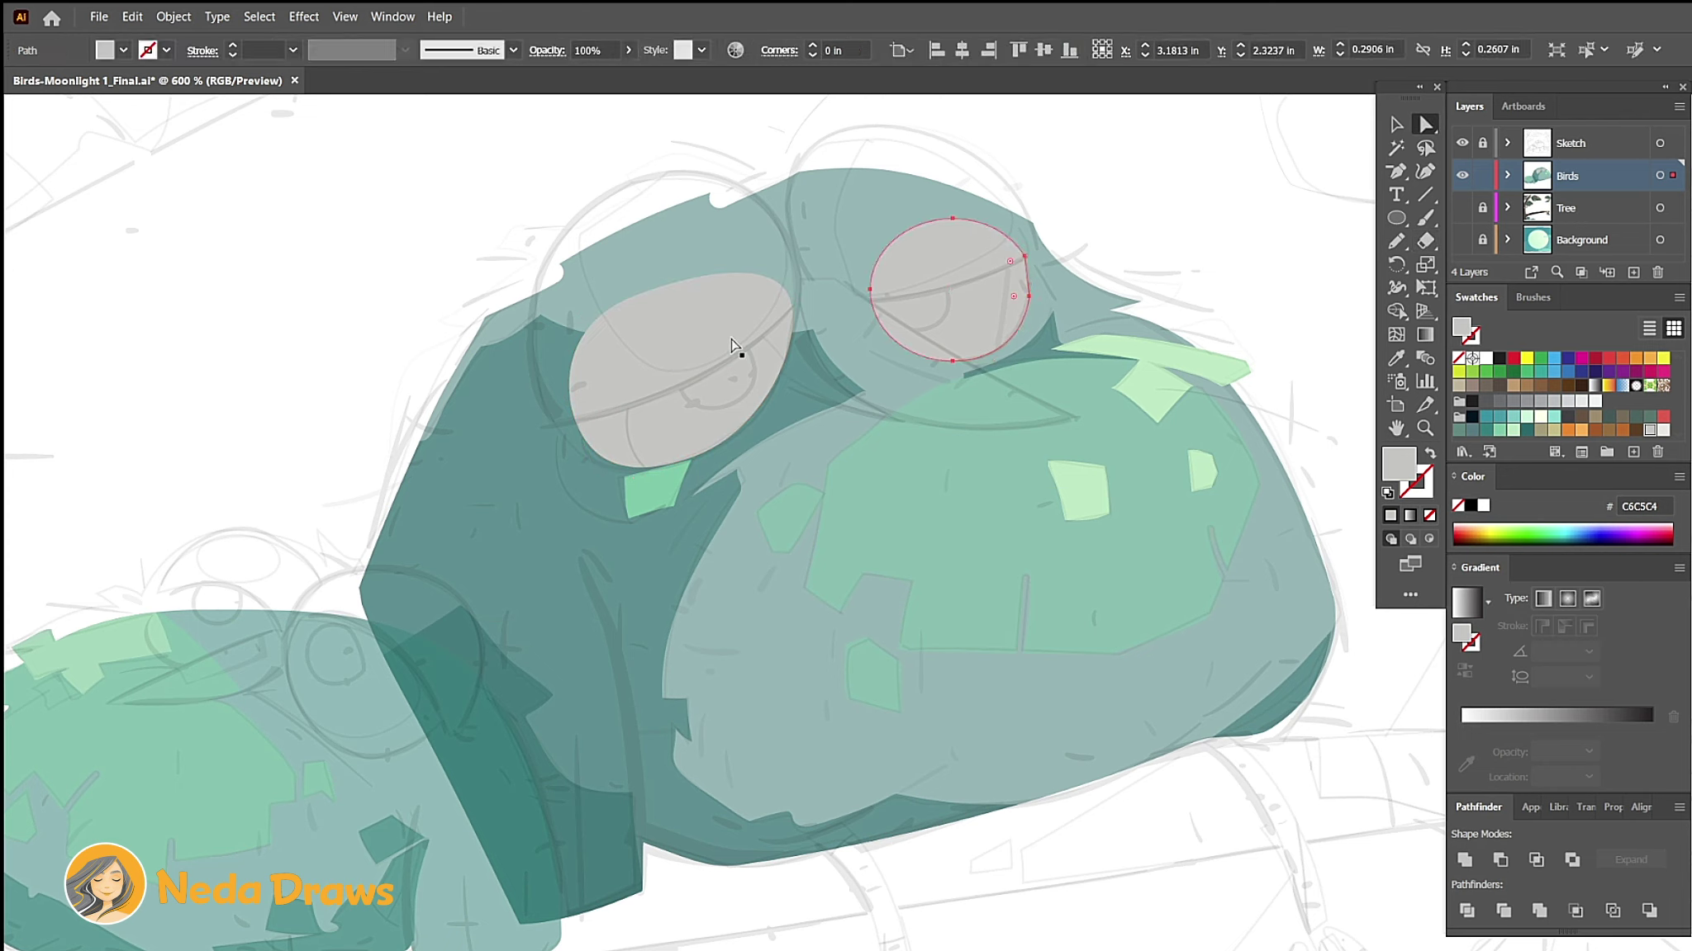
# Step: Paste copies of both eyes in front and fill them off-white EAE9E4
pyautogui.click(130, 18)
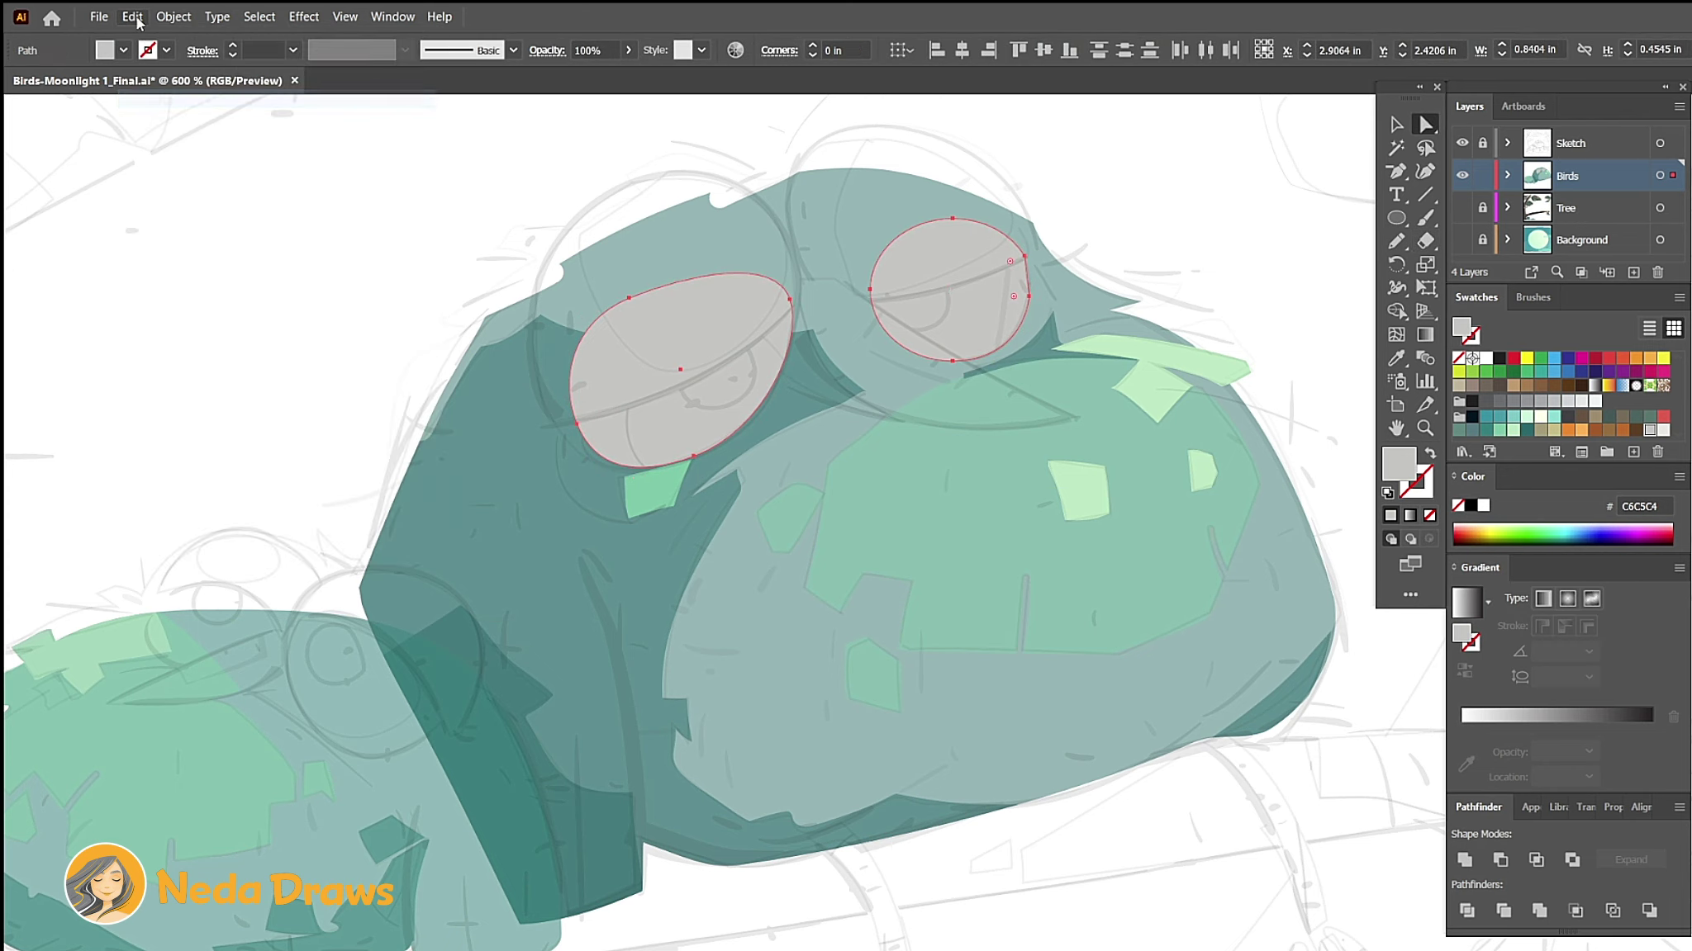
pyautogui.click(130, 17)
pyautogui.click(201, 139)
pyautogui.click(1662, 430)
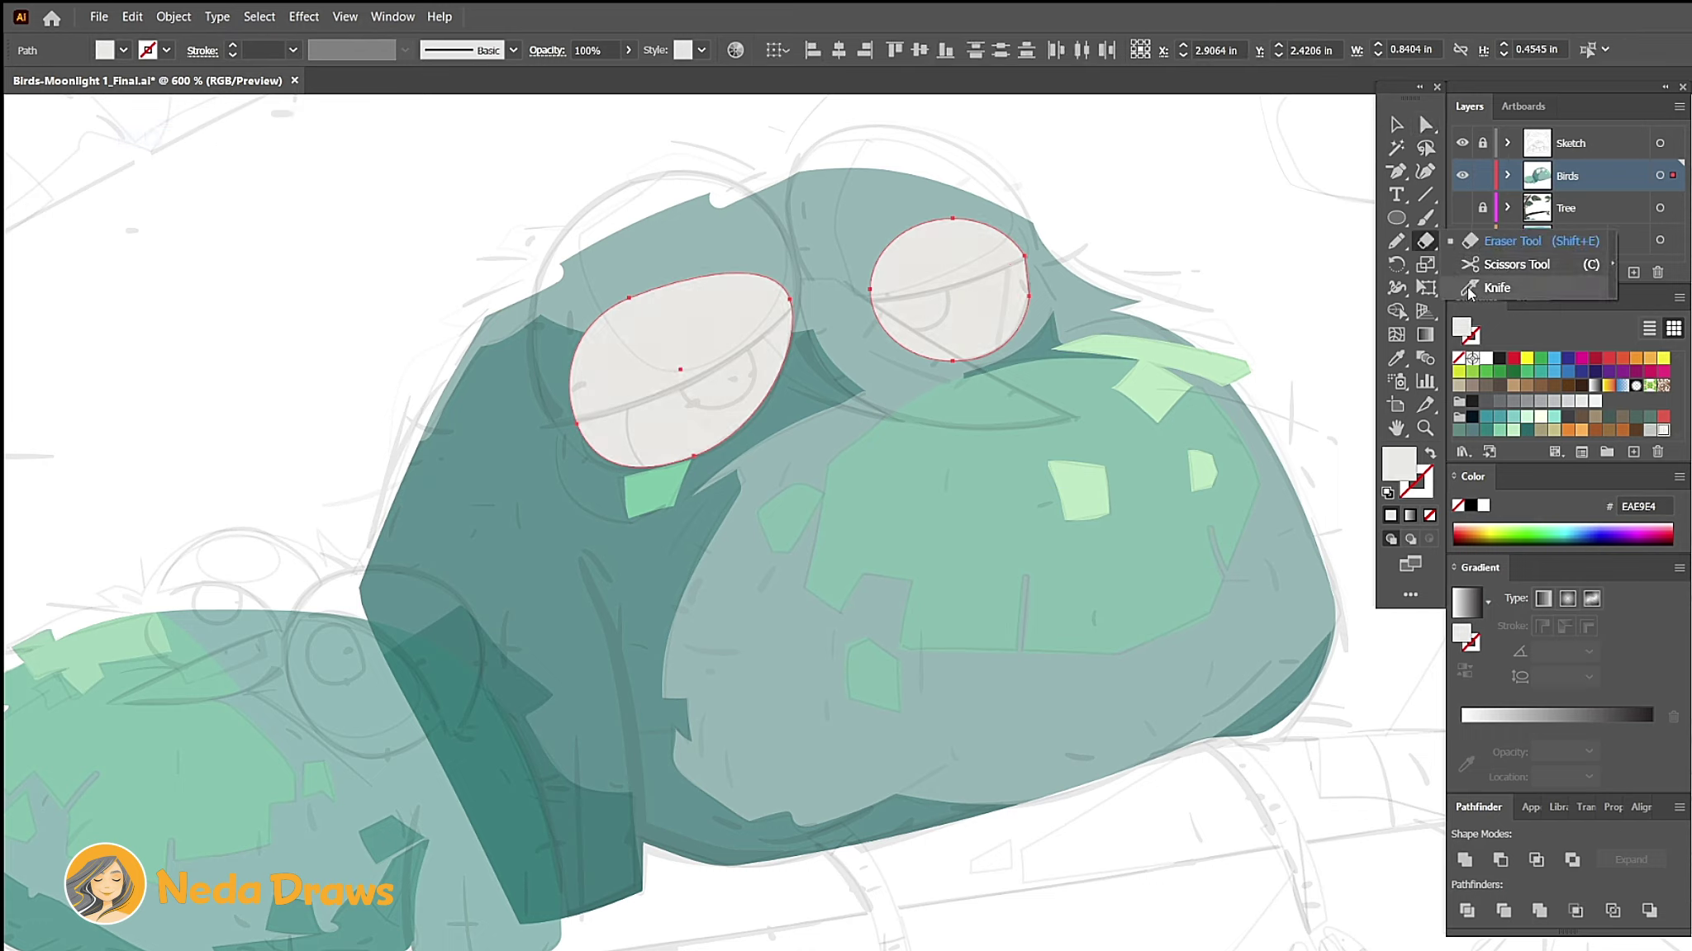
# Step: Slice the off-white eye copies with the Knife into bright and shaded parts
pyautogui.click(1493, 288)
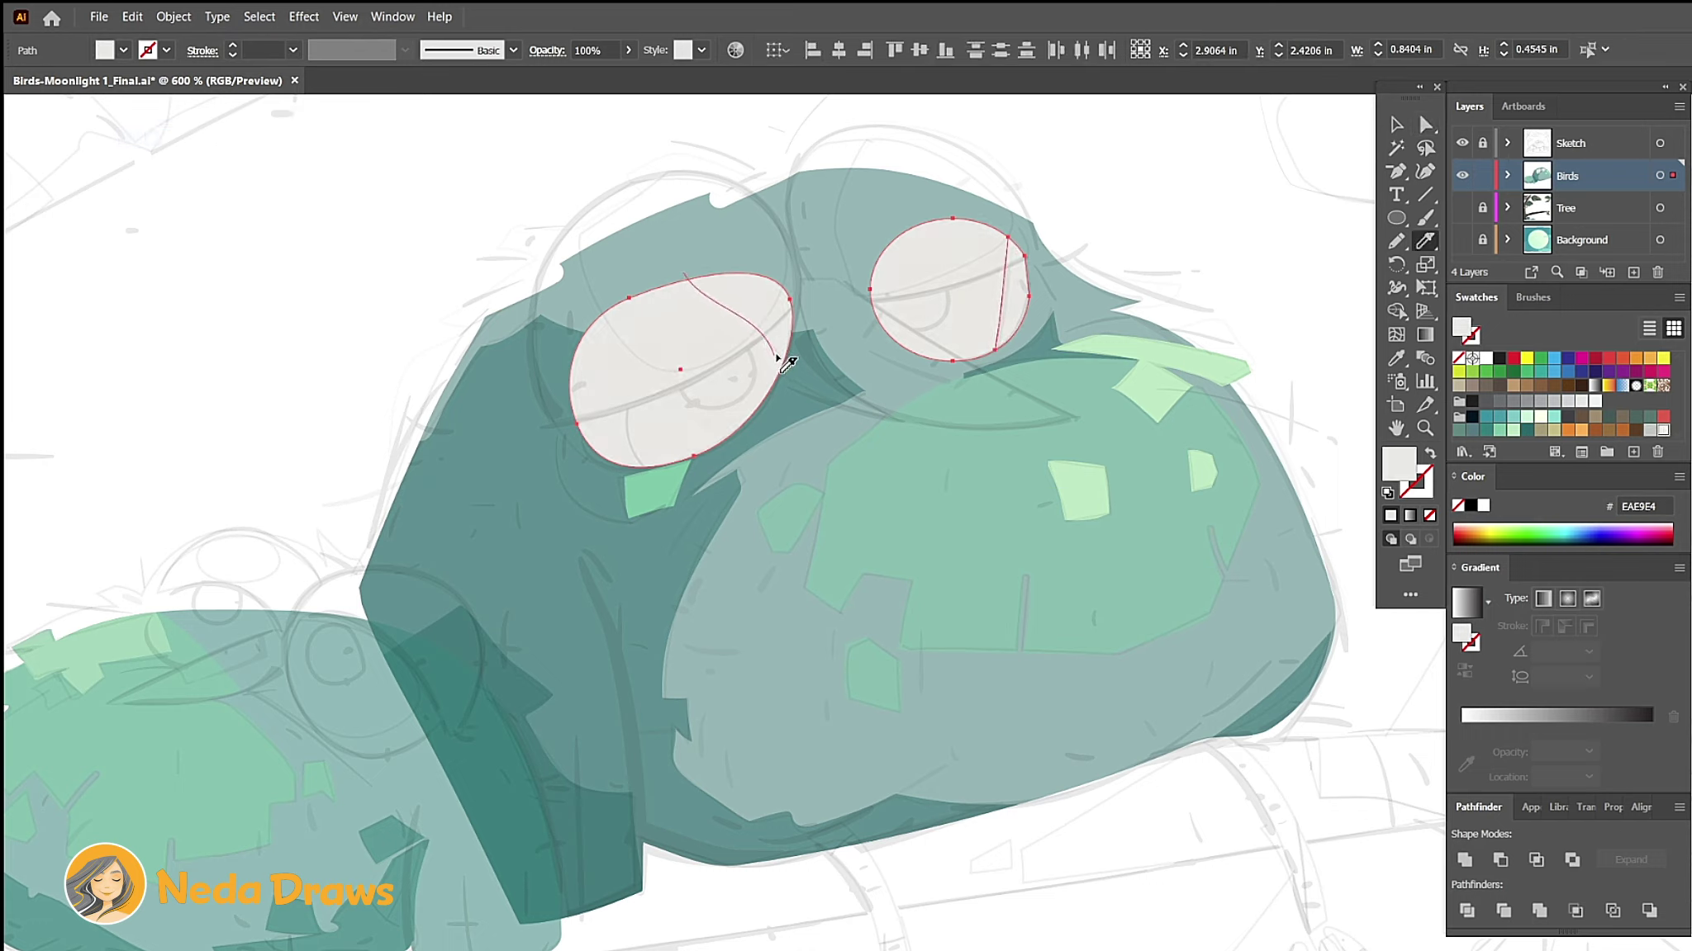
pyautogui.press('a')
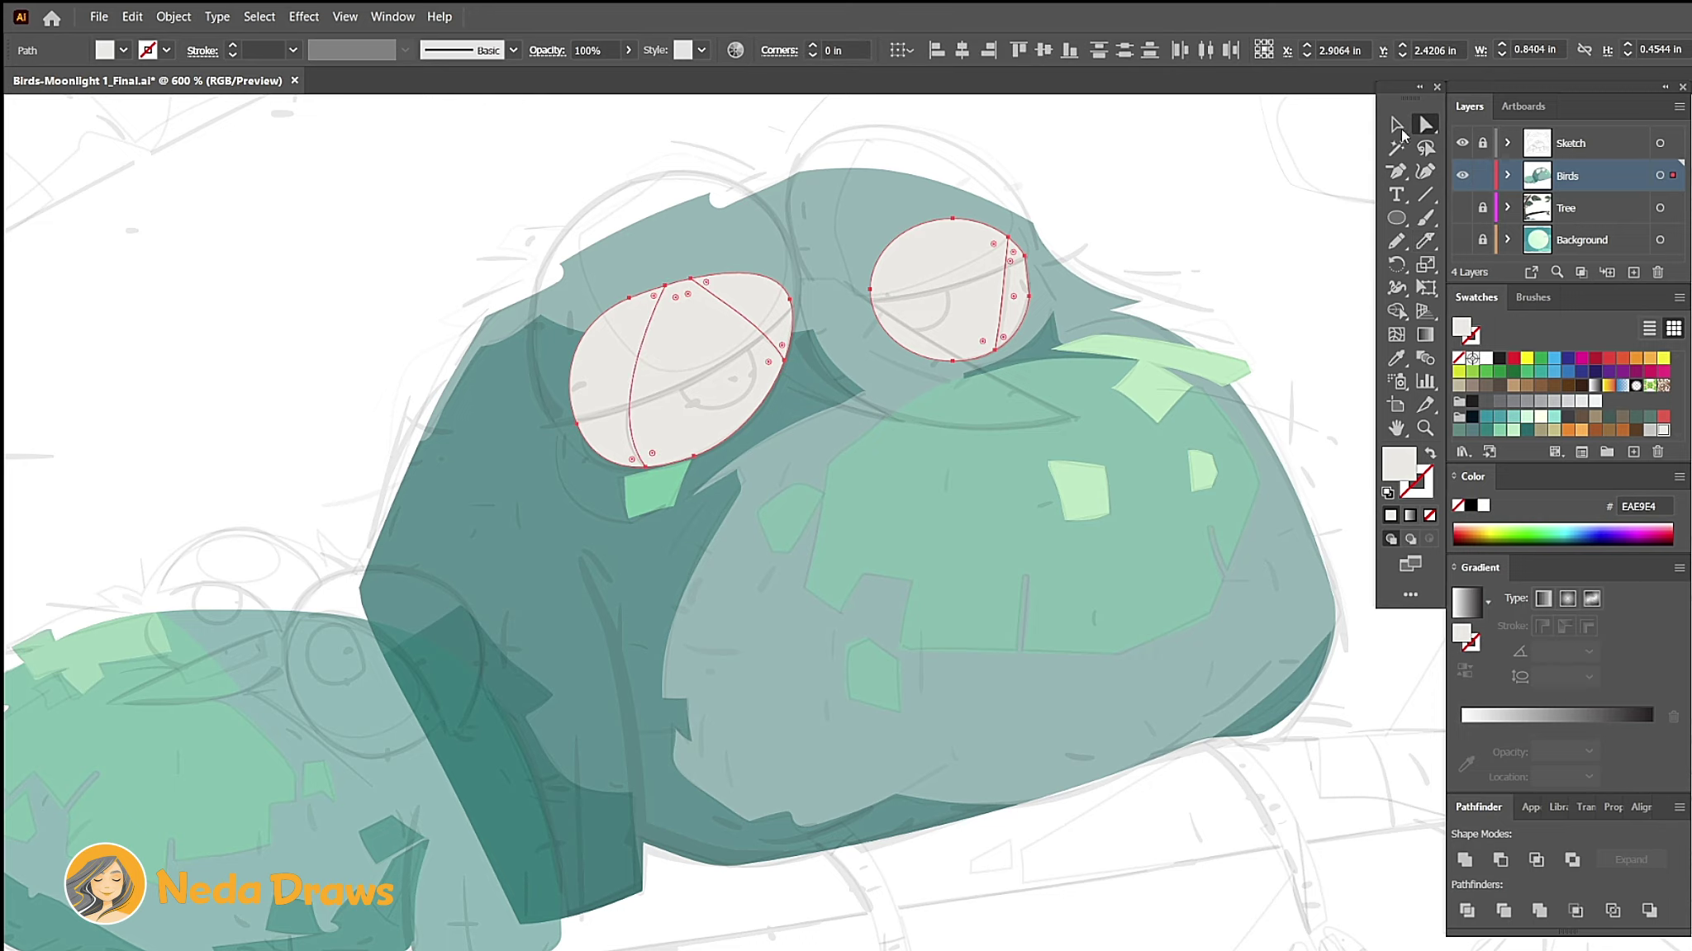
pyautogui.click(785, 343)
pyautogui.keyDown('shift'); pyautogui.click(1020, 314); pyautogui.keyUp('shift')
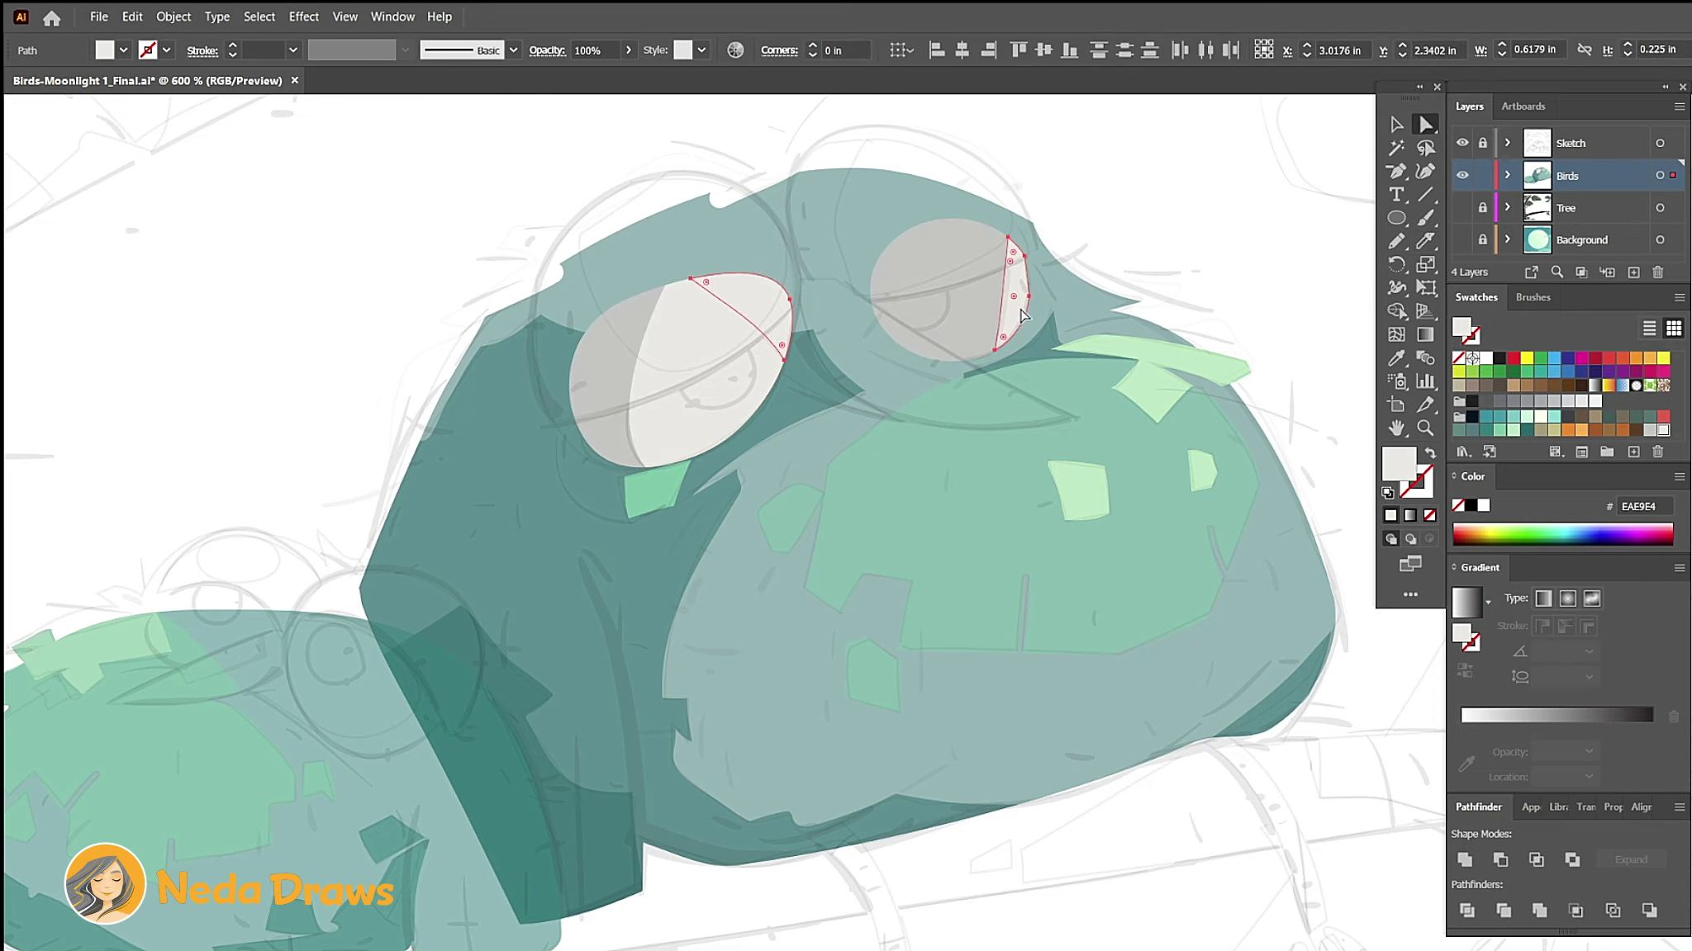
pyautogui.hotkey('ctrl', 'shift', 'a')
pyautogui.scroll(2, 1148, 361)
pyautogui.click(1541, 429)
# Step: Draw tan ellipses over both eyes
pyautogui.press('l')
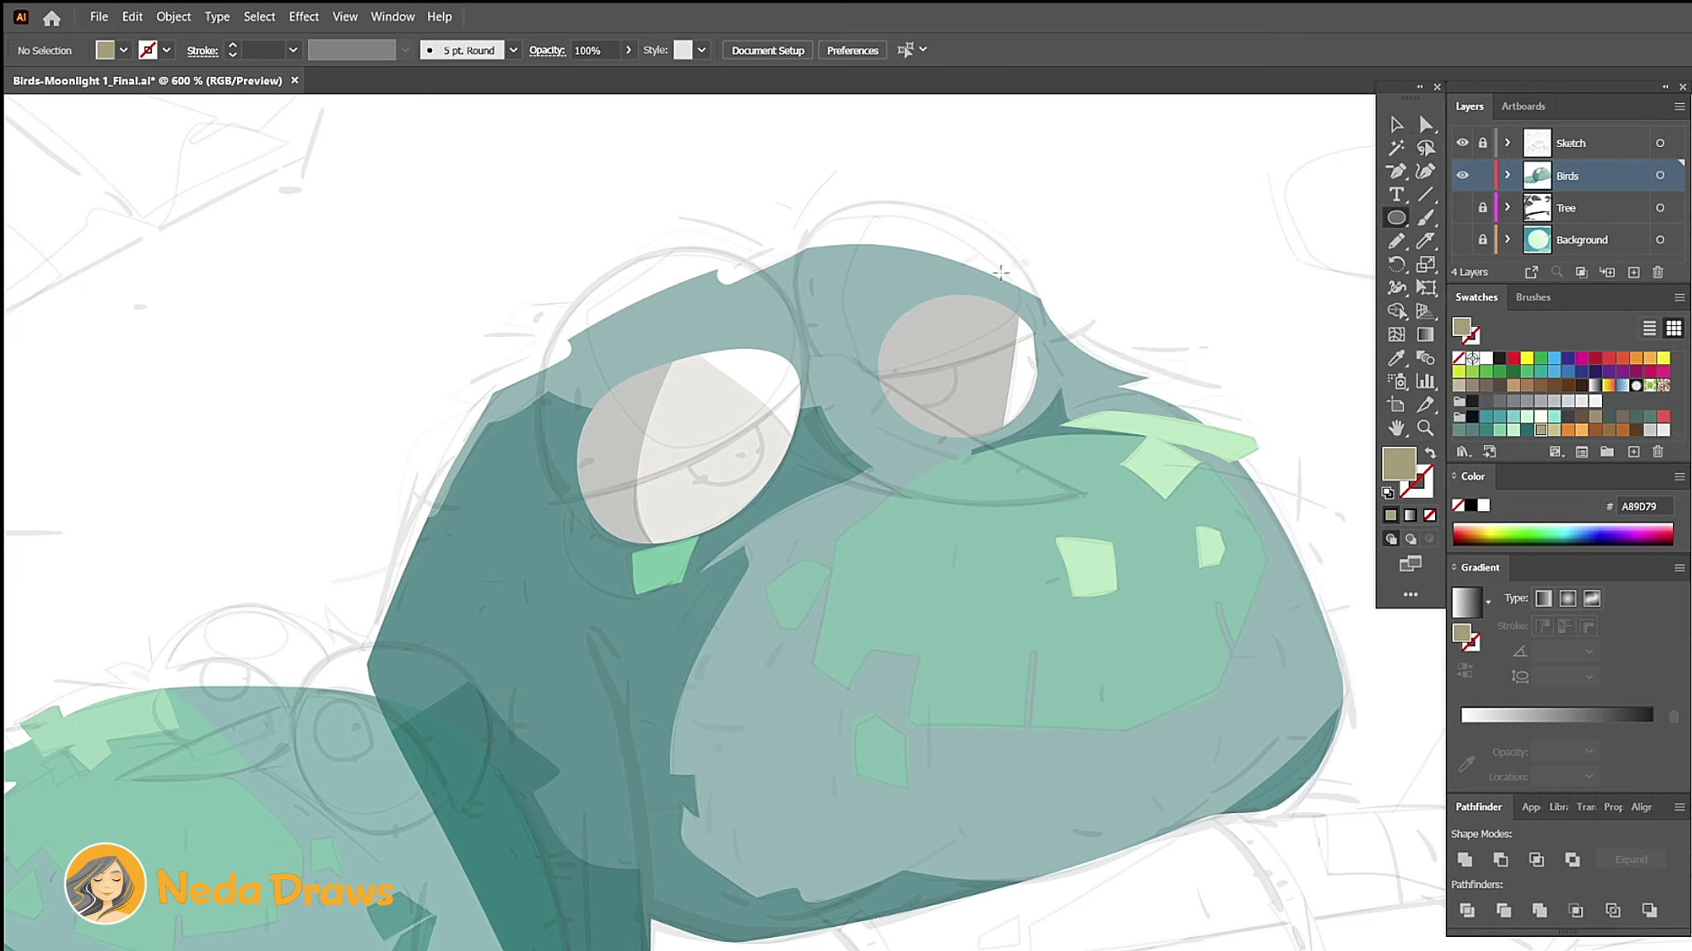
pyautogui.moveTo(797, 207); pyautogui.dragTo(1015, 406)
pyautogui.moveTo(567, 264); pyautogui.dragTo(806, 481)
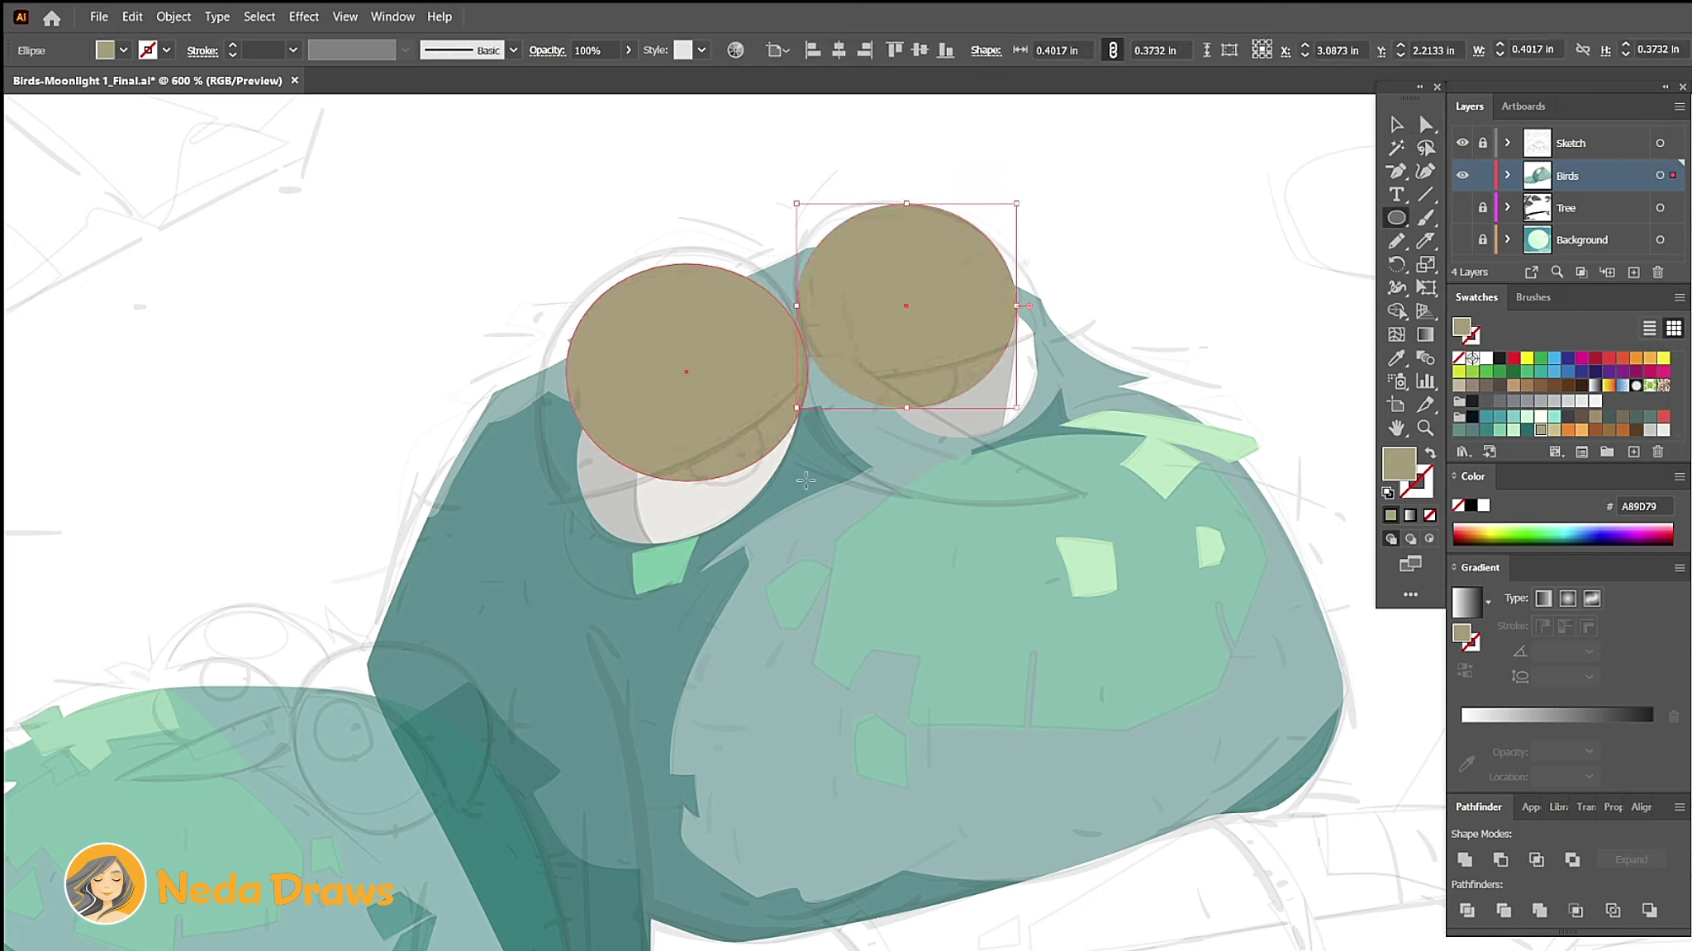
pyautogui.press('a')
pyautogui.click(797, 310)
# Step: Stretch both eyelids outward and erase their bottoms so they cover only the upper halves
pyautogui.moveTo(1015, 306); pyautogui.dragTo(1041, 329)
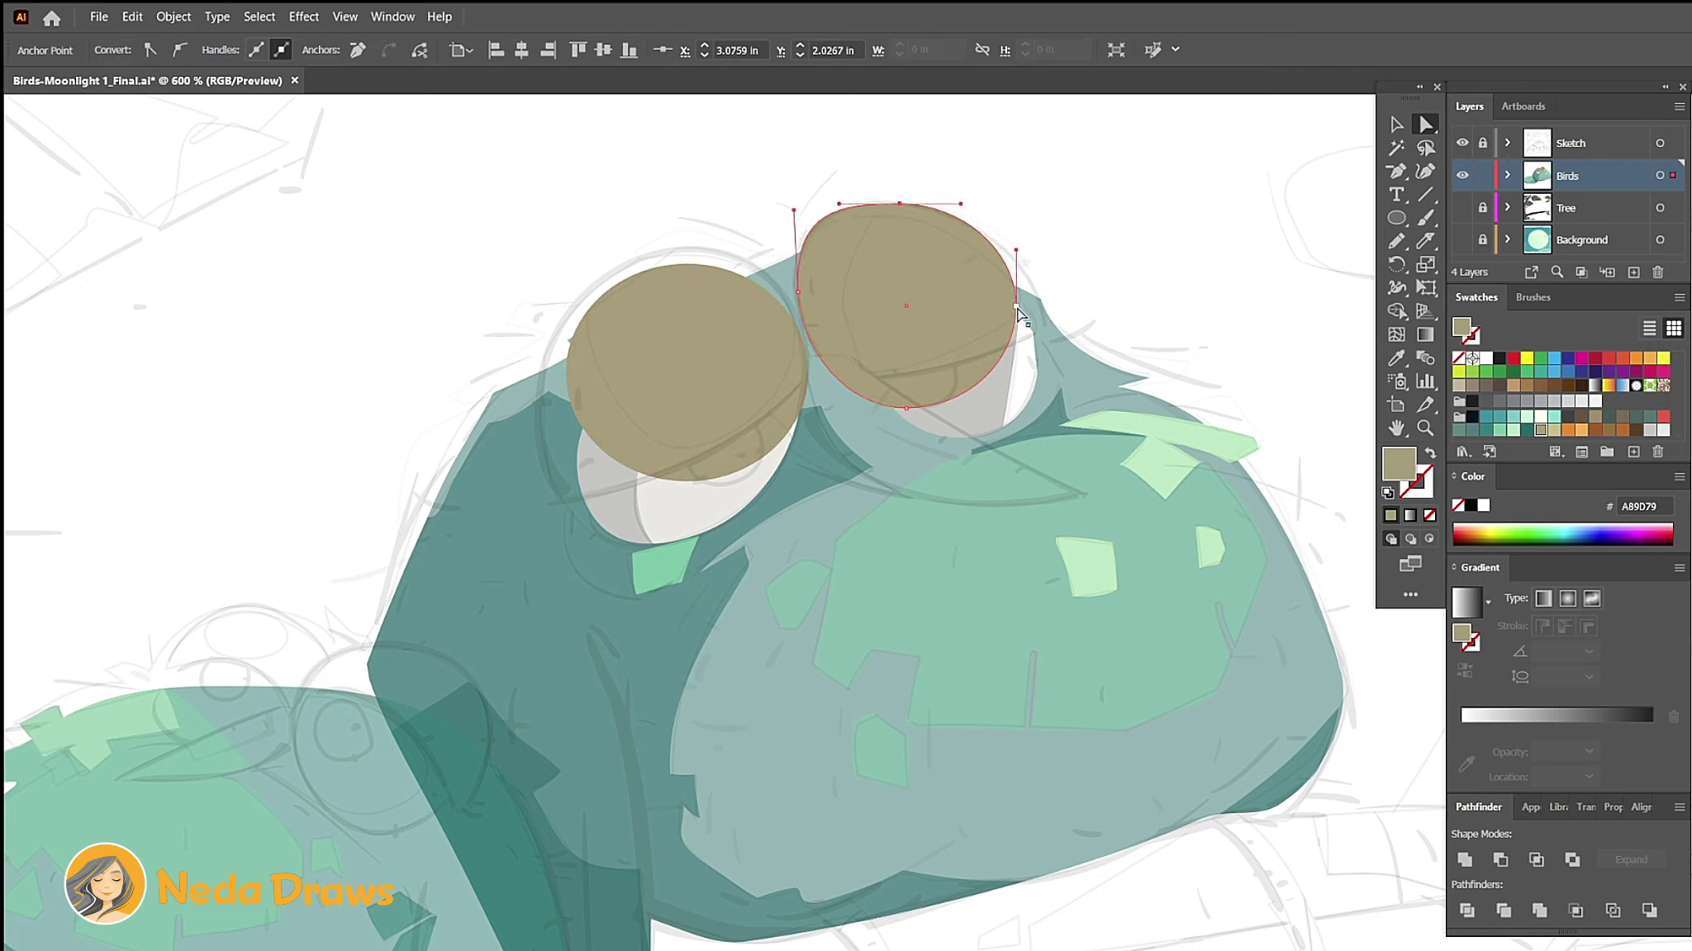
pyautogui.moveTo(686, 265); pyautogui.dragTo(685, 246)
pyautogui.moveTo(566, 373); pyautogui.dragTo(545, 372)
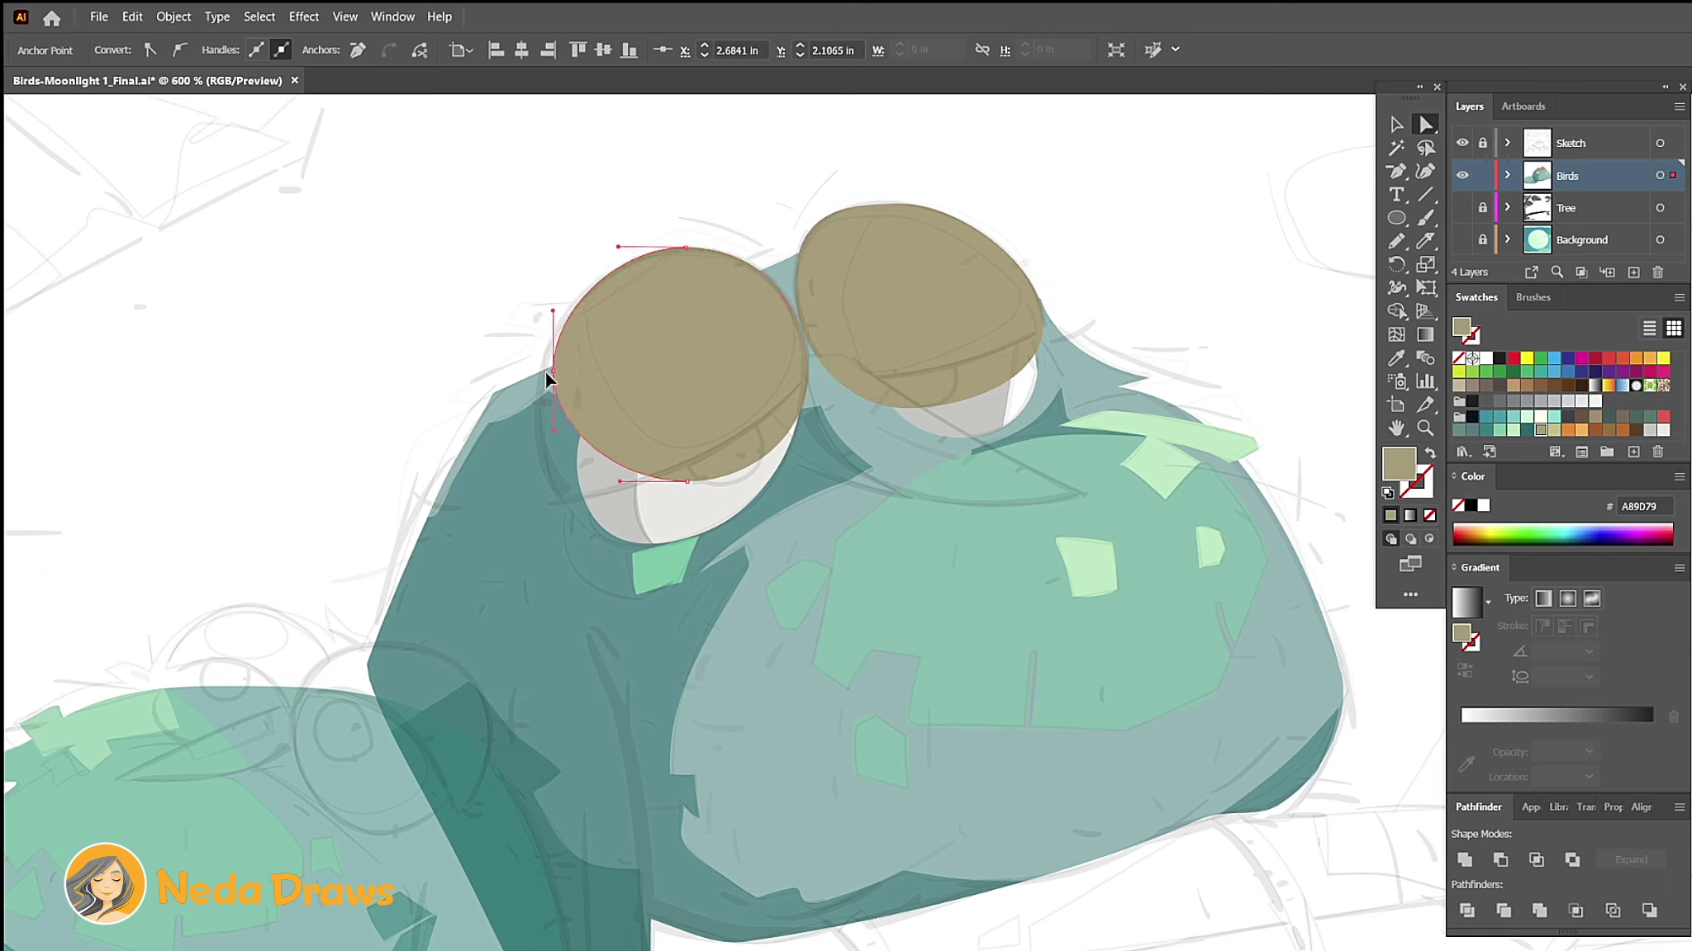
pyautogui.moveTo(683, 480); pyautogui.dragTo(608, 523)
pyautogui.keyDown('shift'); pyautogui.click(917, 313); pyautogui.keyUp('shift')
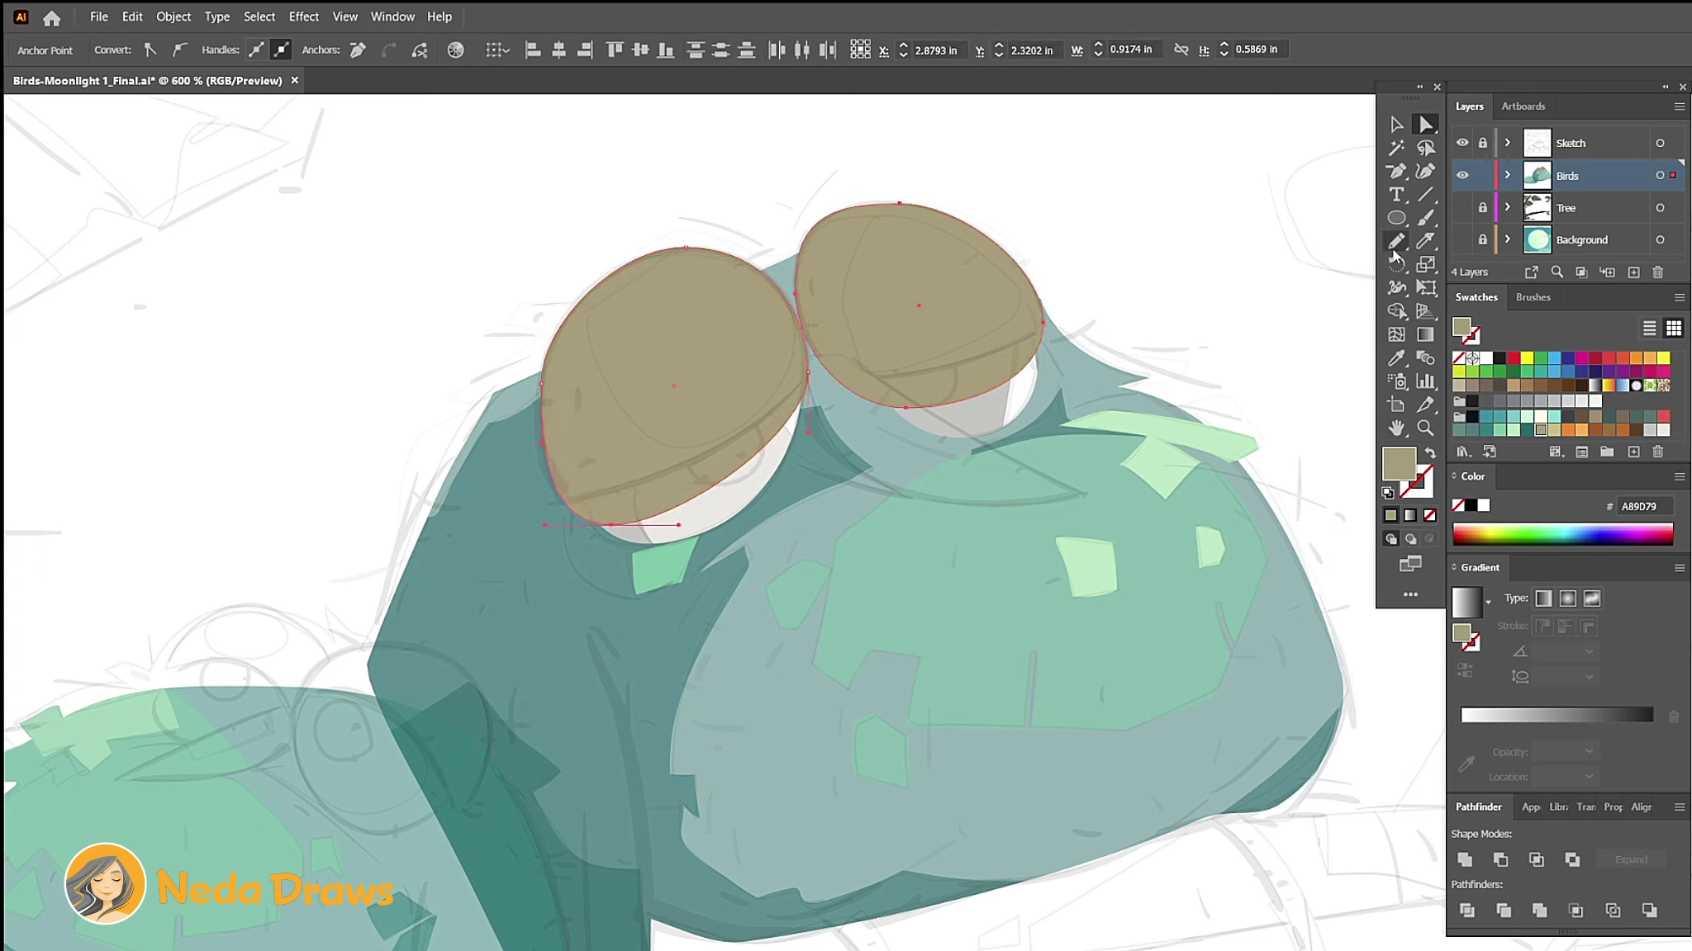
pyautogui.moveTo(1422, 248); pyautogui.dragTo(1487, 257)
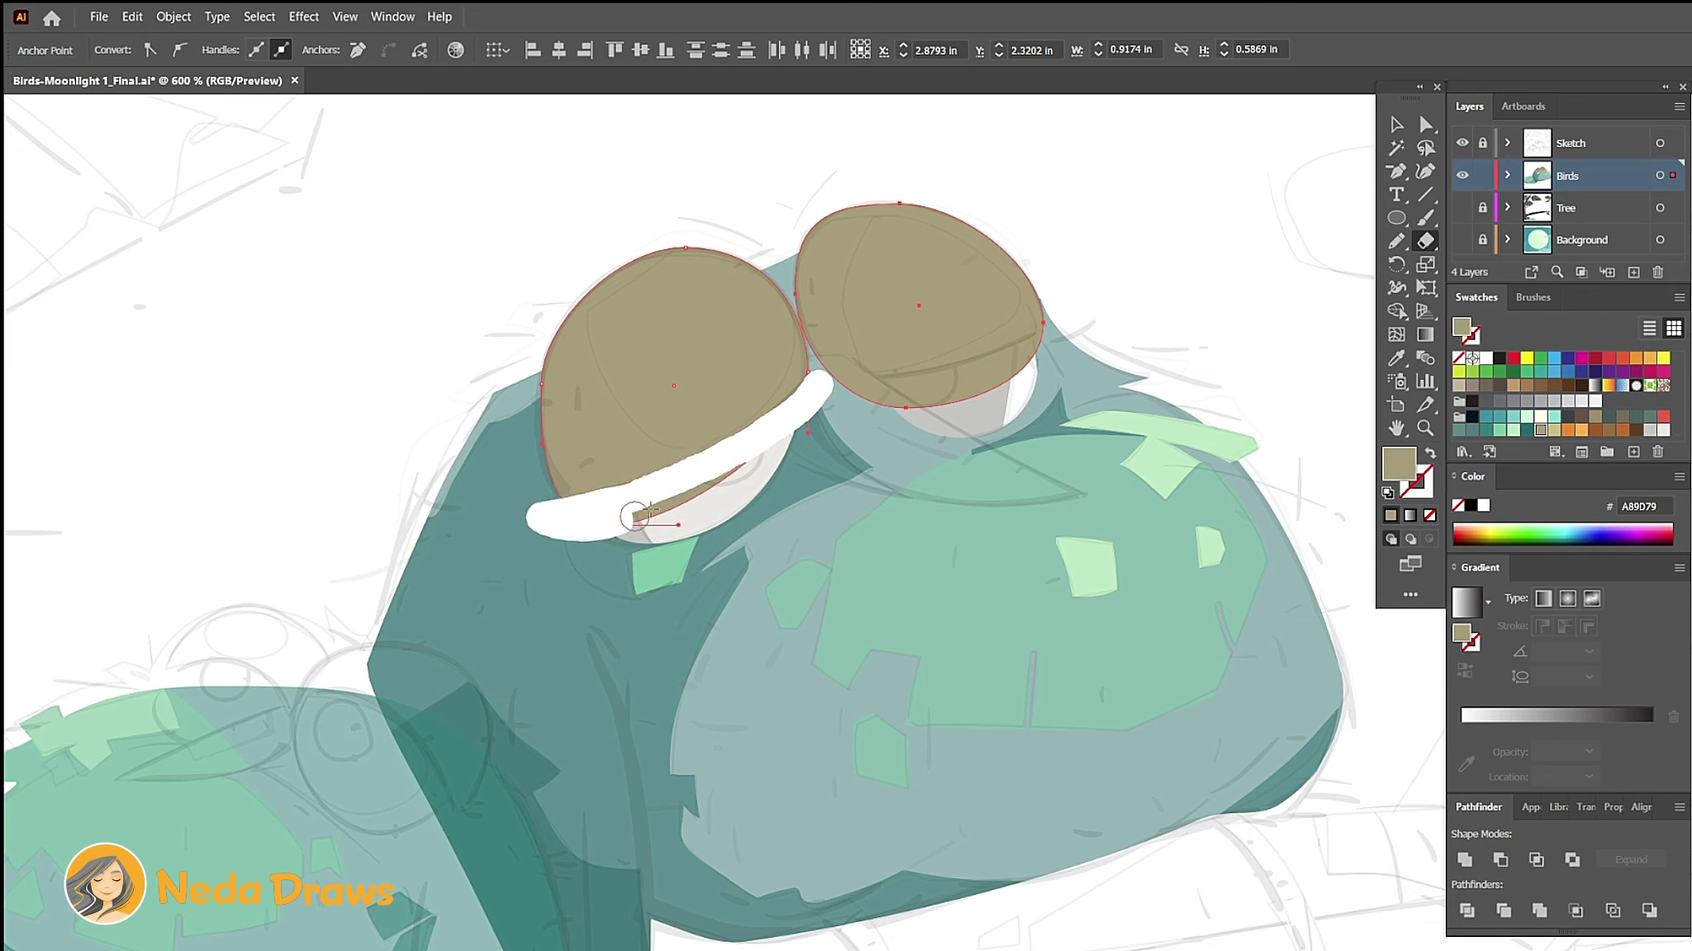
pyautogui.moveTo(814, 384); pyautogui.dragTo(537, 529)
pyautogui.moveTo(830, 390); pyautogui.dragTo(977, 371)
# Step: Paste copies of the eyelids in front and fill them paler tan CCBE87
pyautogui.click(132, 17)
pyautogui.click(157, 100)
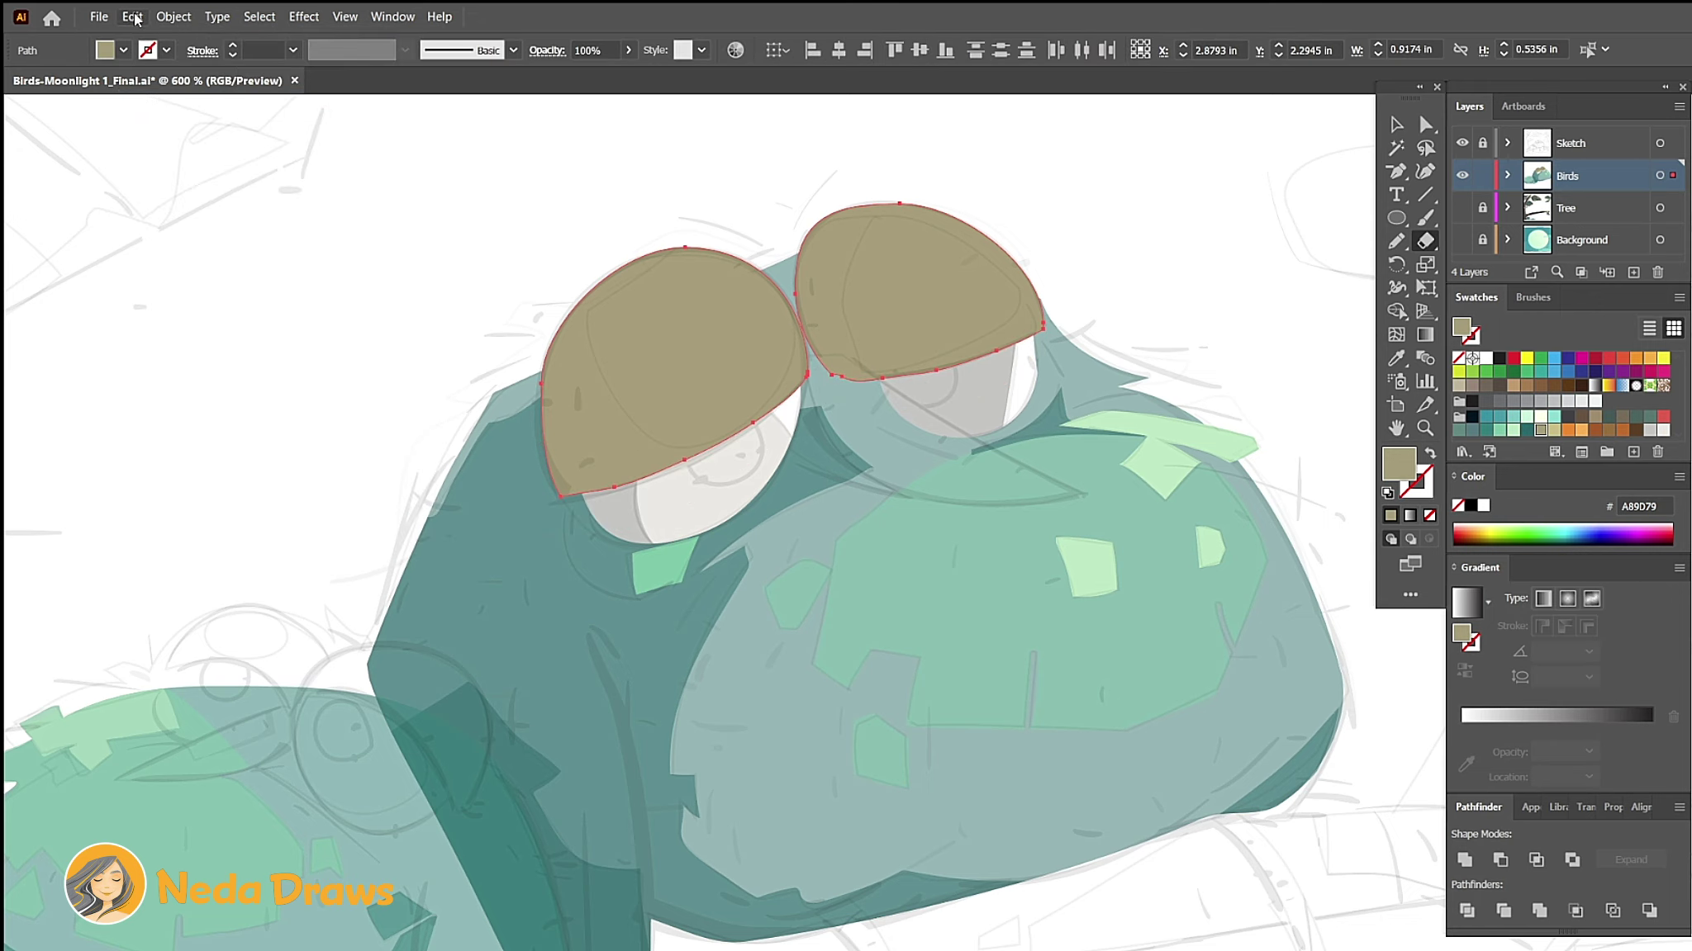
pyautogui.click(132, 17)
pyautogui.click(197, 139)
pyautogui.click(1552, 431)
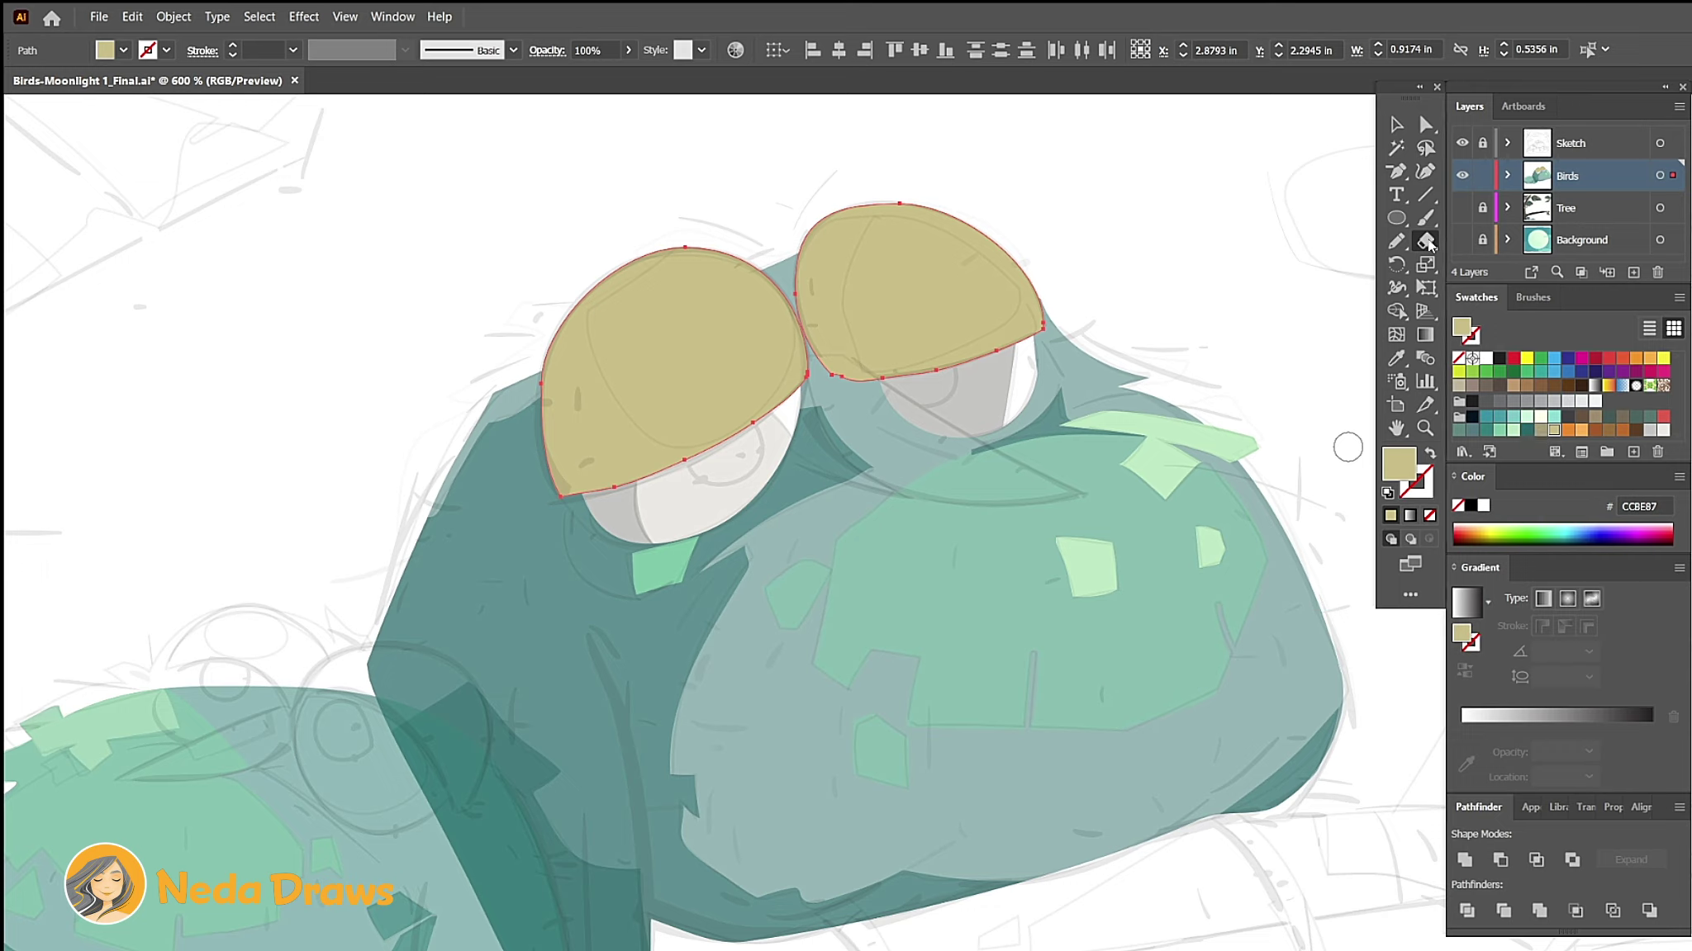
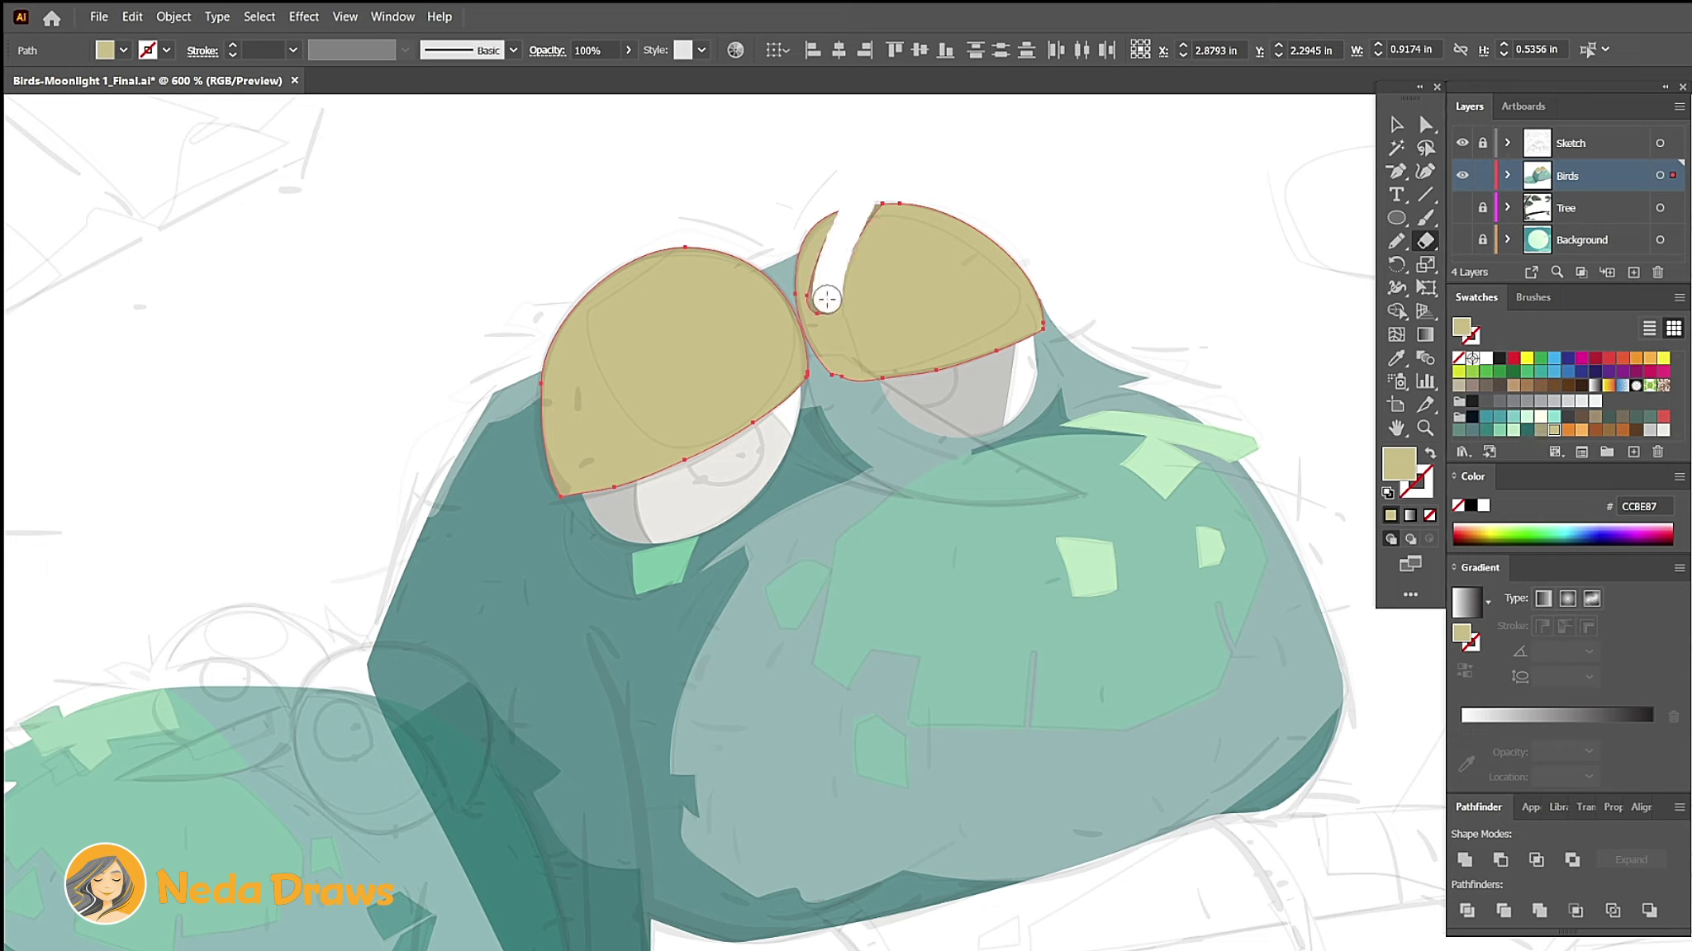
# Step: Cut a diagonal strip through the right tan eyelid and flatten its top
pyautogui.moveTo(870, 197); pyautogui.dragTo(855, 380)
pyautogui.click(1426, 124)
pyautogui.hotkey('ctrl', 'shift', 'a')
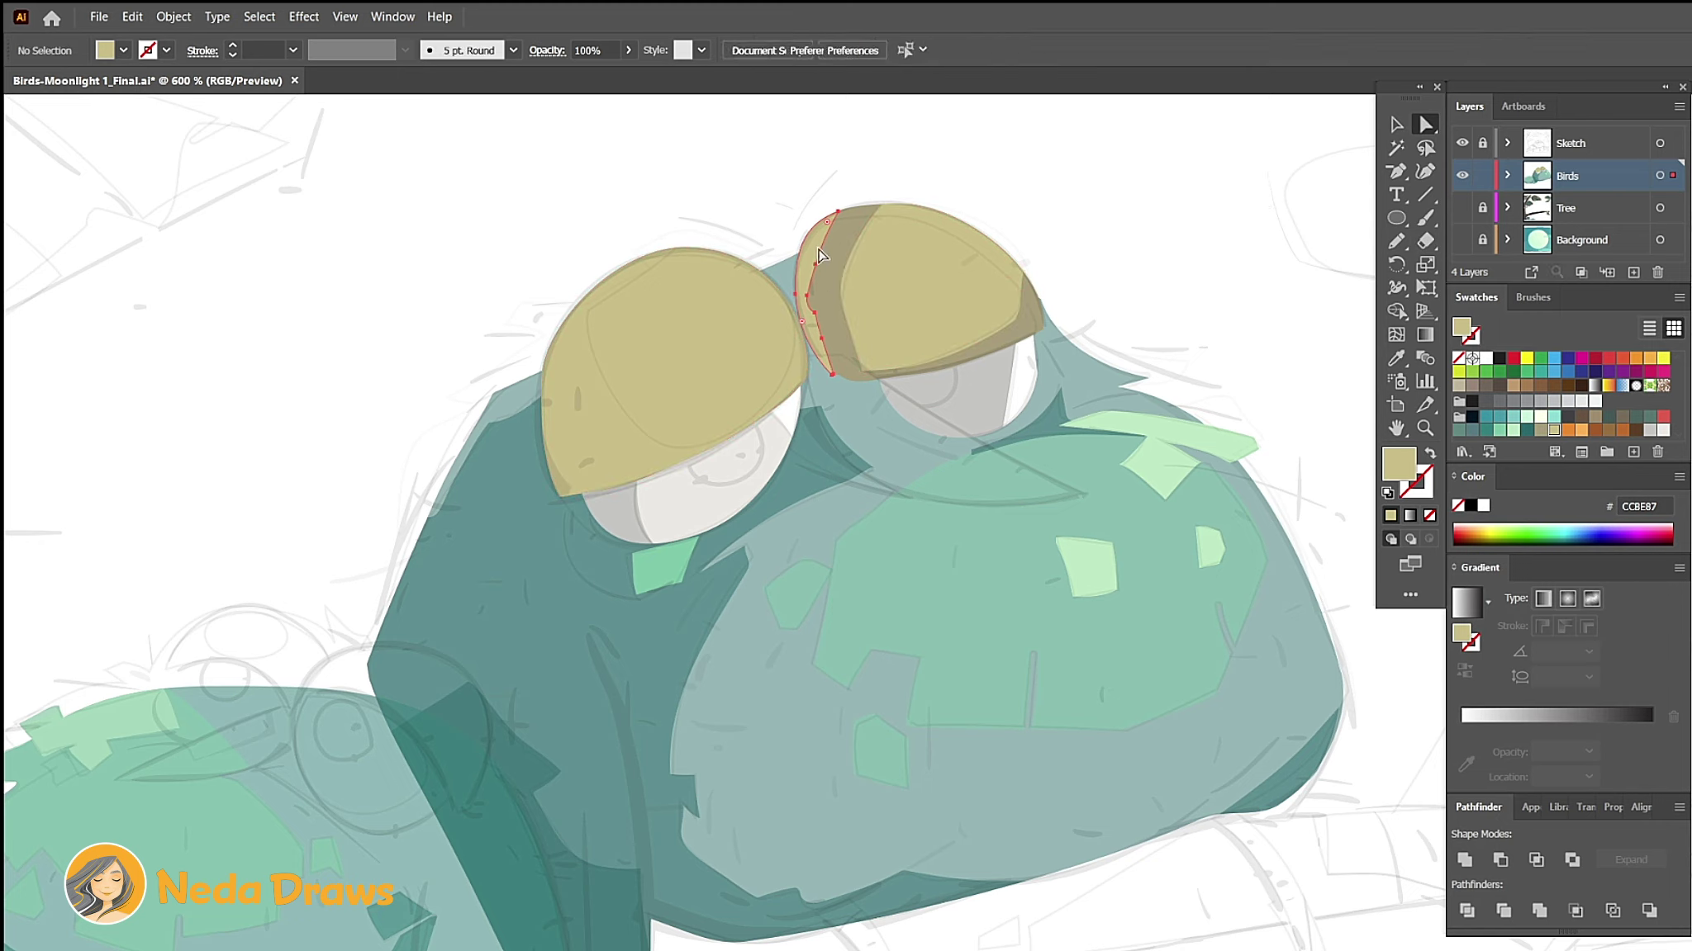
pyautogui.click(868, 267)
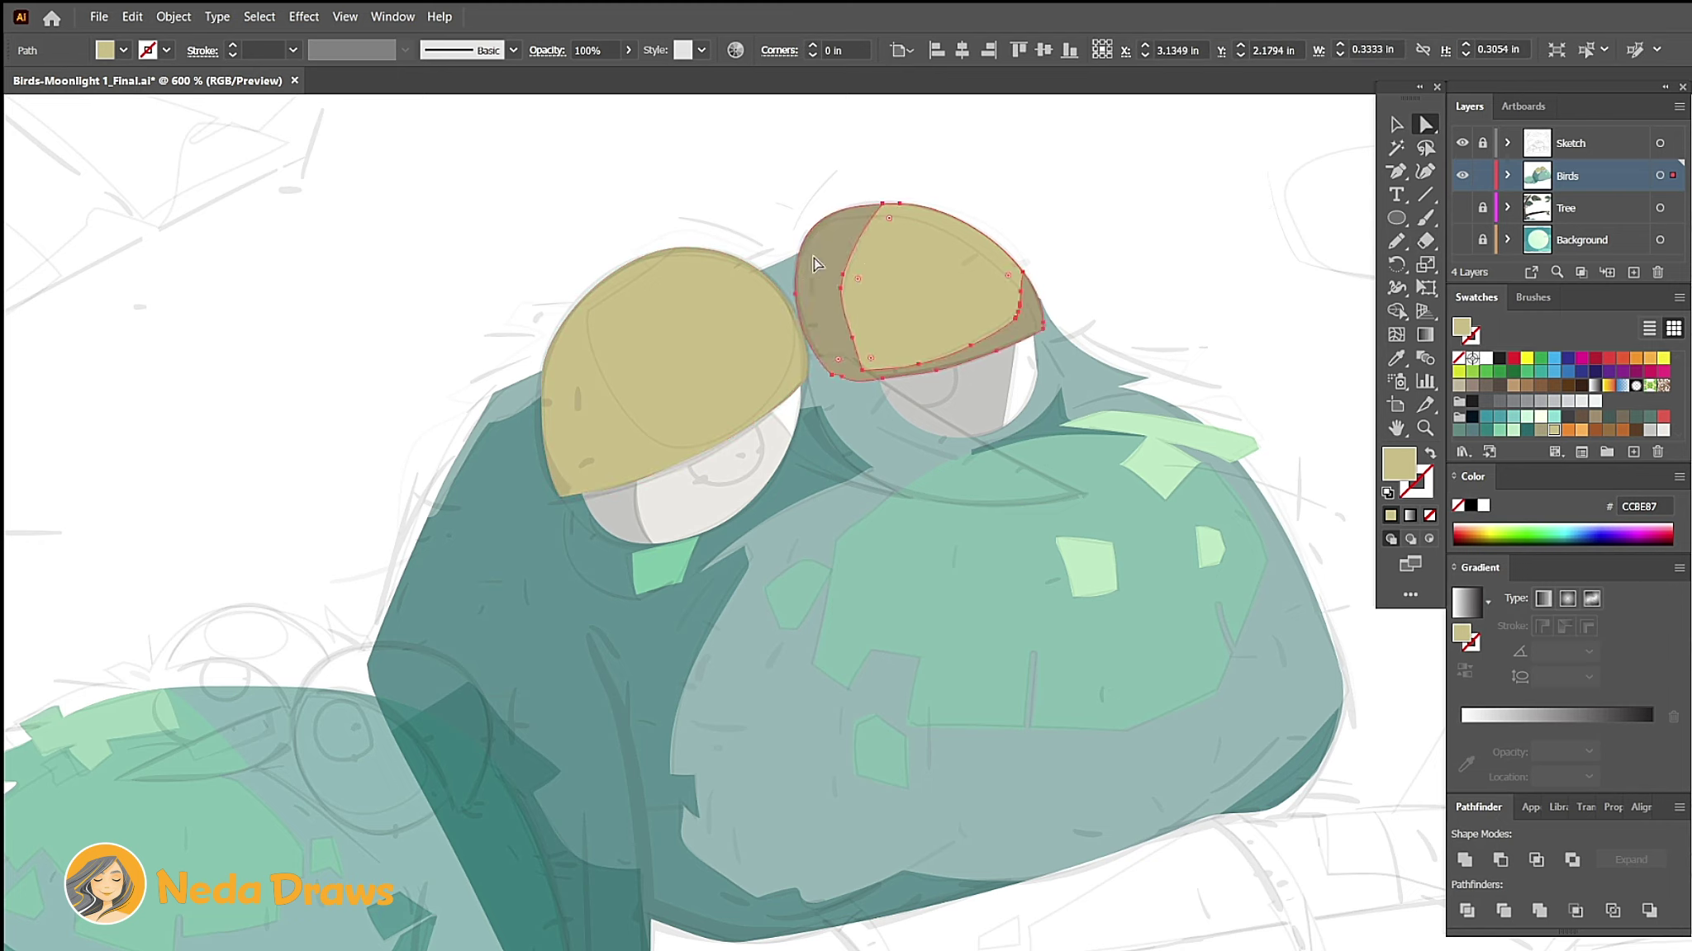
pyautogui.moveTo(962, 214); pyautogui.dragTo(906, 196)
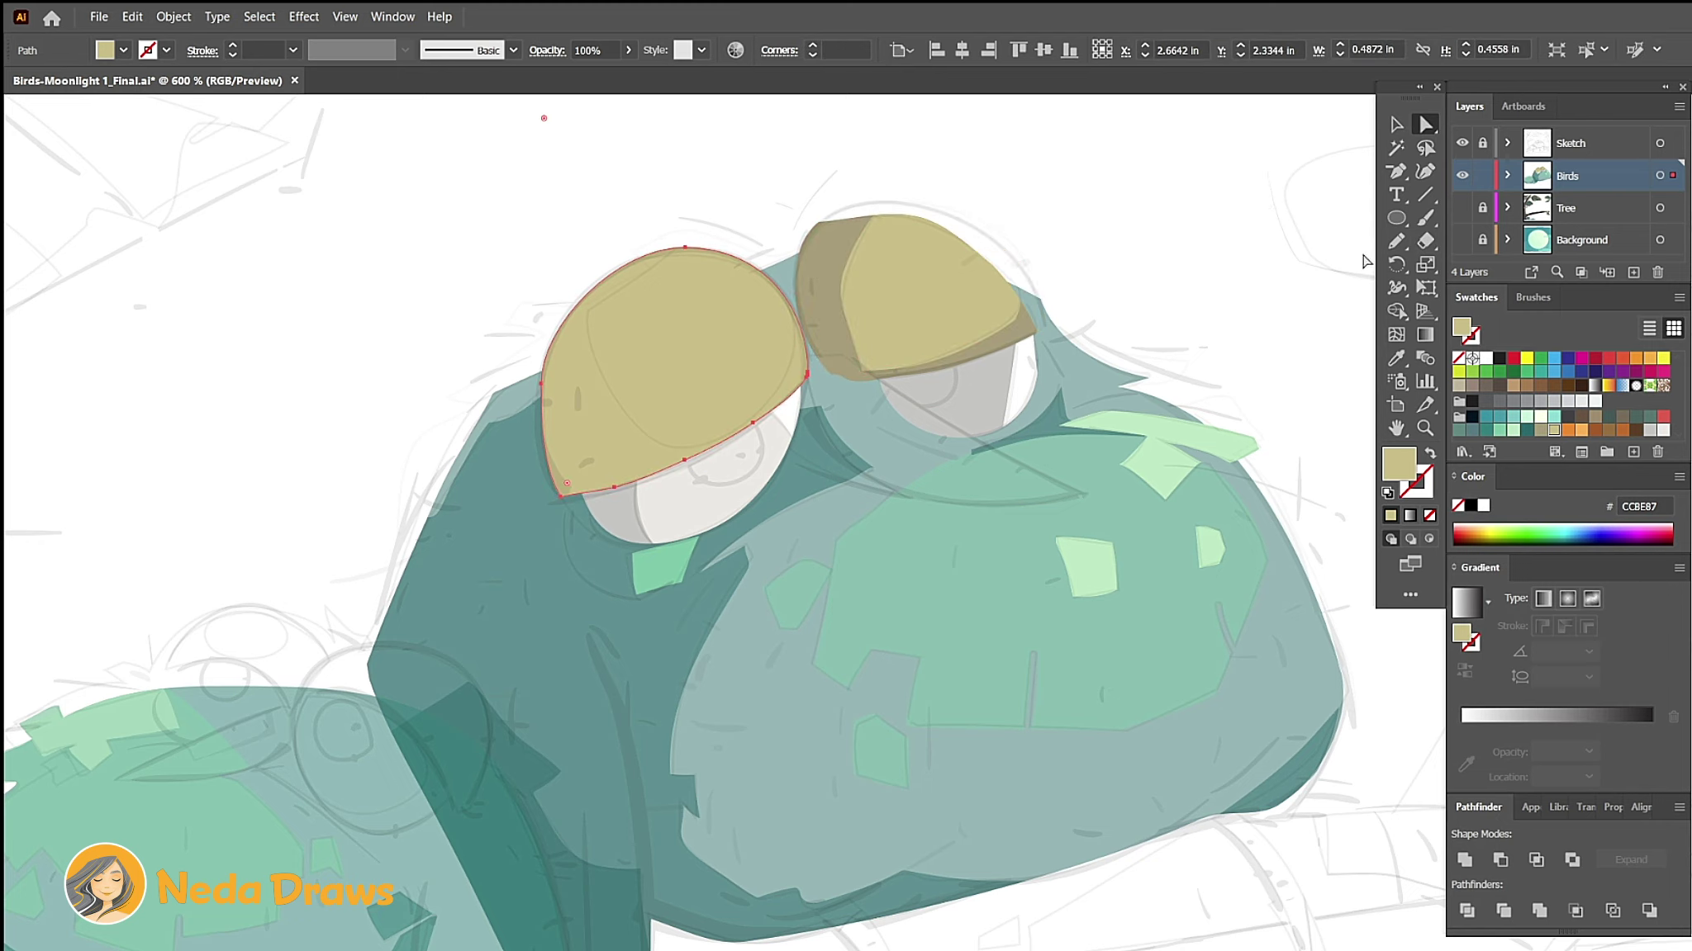
# Step: Erase the left eyelid's lower-right edge and a strip down its side
pyautogui.hotkey('shift', 'e')
pyautogui.moveTo(783, 408); pyautogui.dragTo(635, 459)
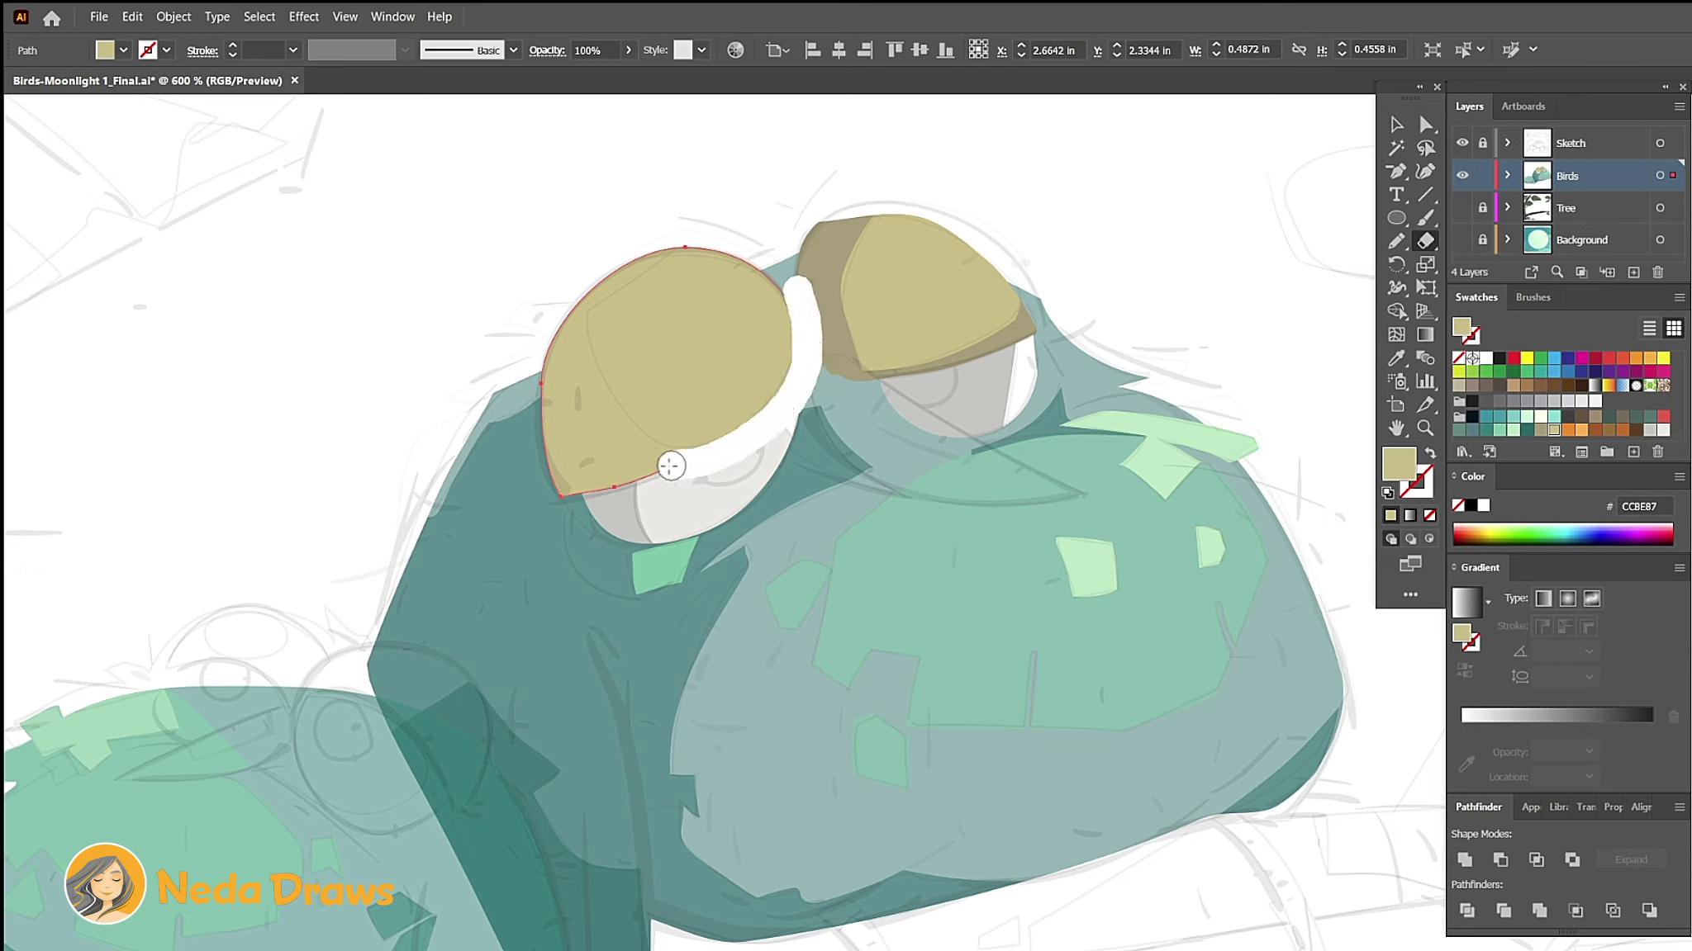
pyautogui.moveTo(665, 235); pyautogui.dragTo(609, 424)
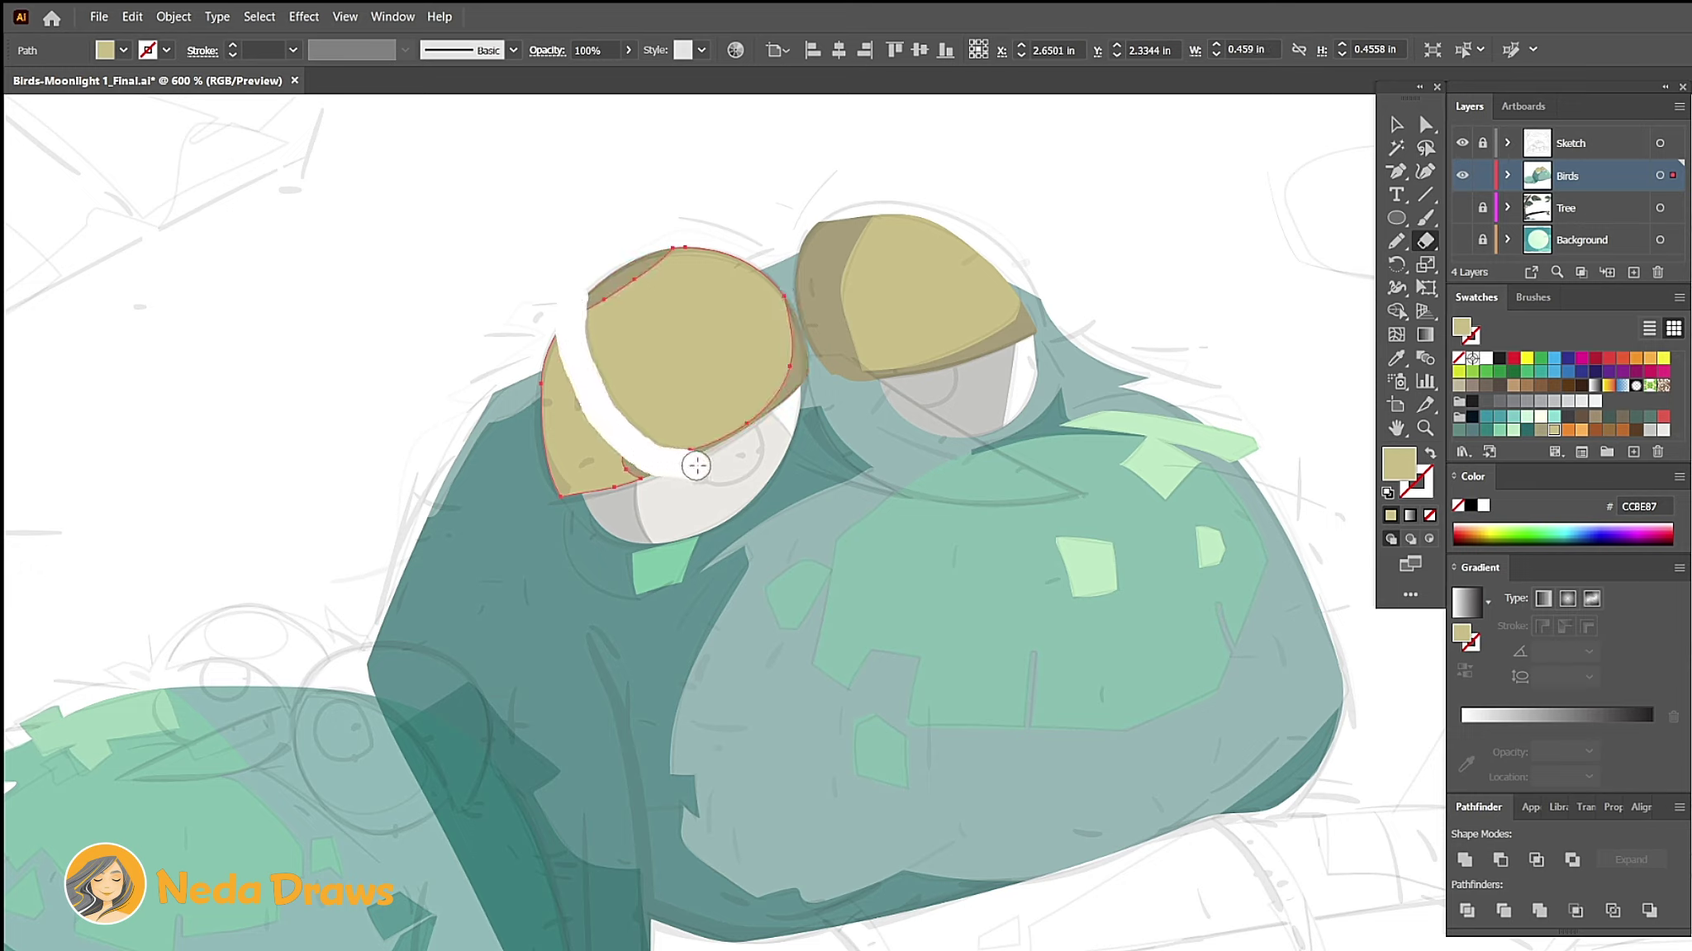
pyautogui.moveTo(697, 466); pyautogui.dragTo(698, 467)
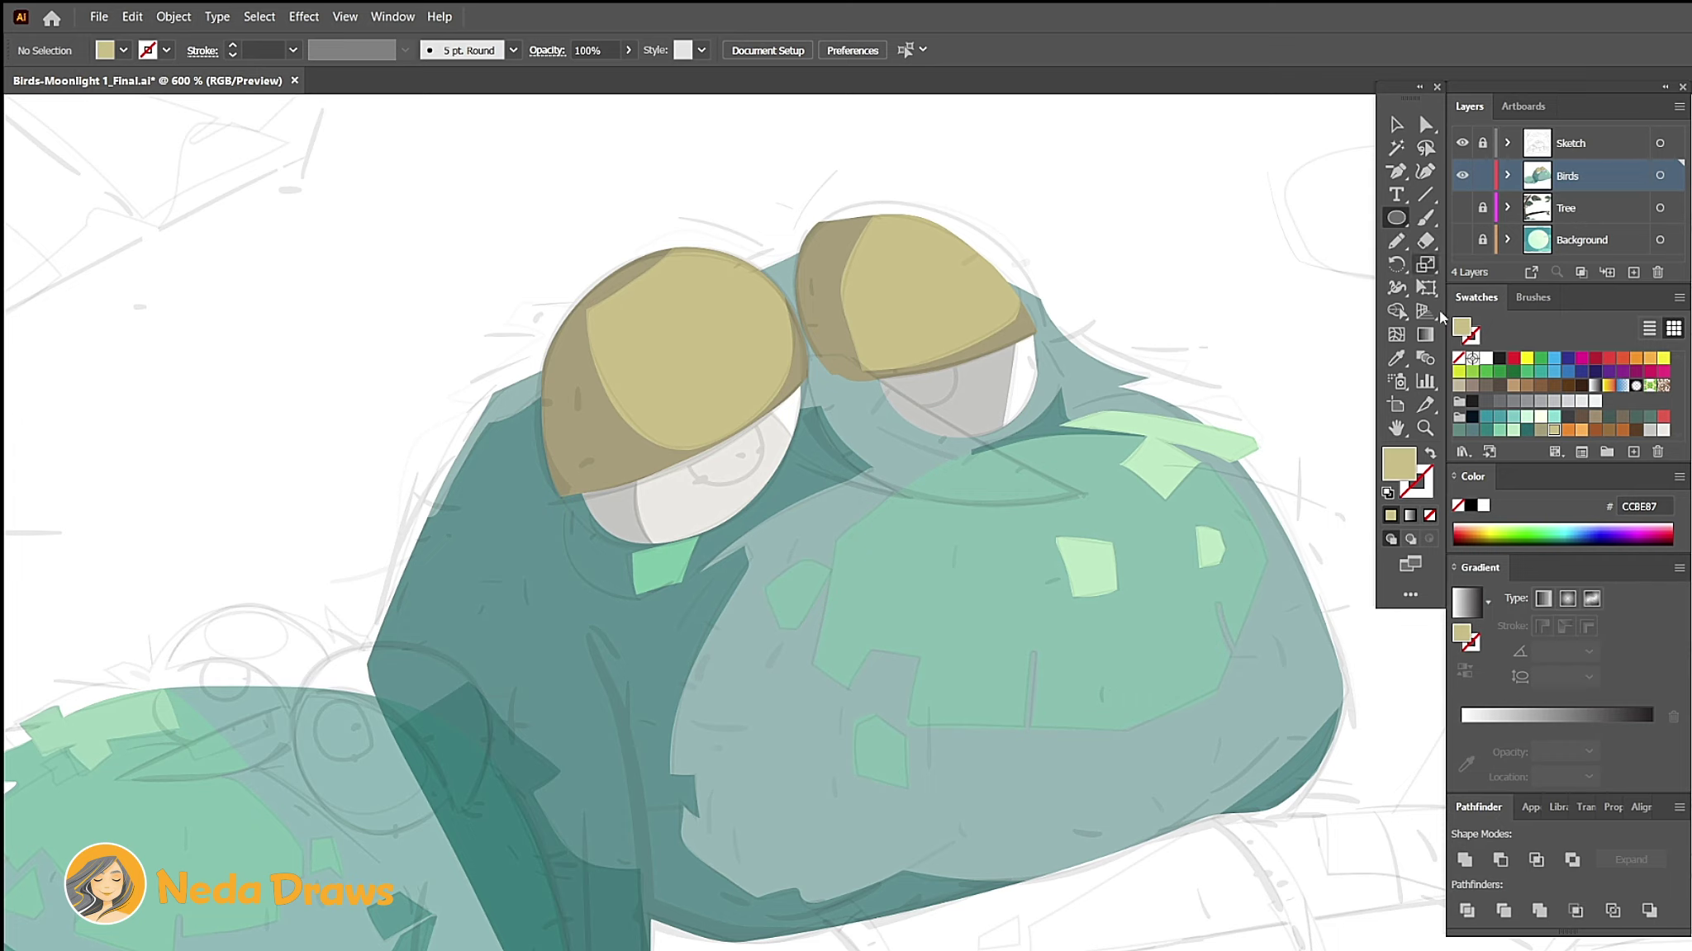
# Step: Draw two navy 001521 pupils in the eyes and set them to 50% opacity
pyautogui.click(1472, 416)
pyautogui.moveTo(892, 358); pyautogui.dragTo(955, 412)
pyautogui.moveTo(677, 397); pyautogui.dragTo(763, 485)
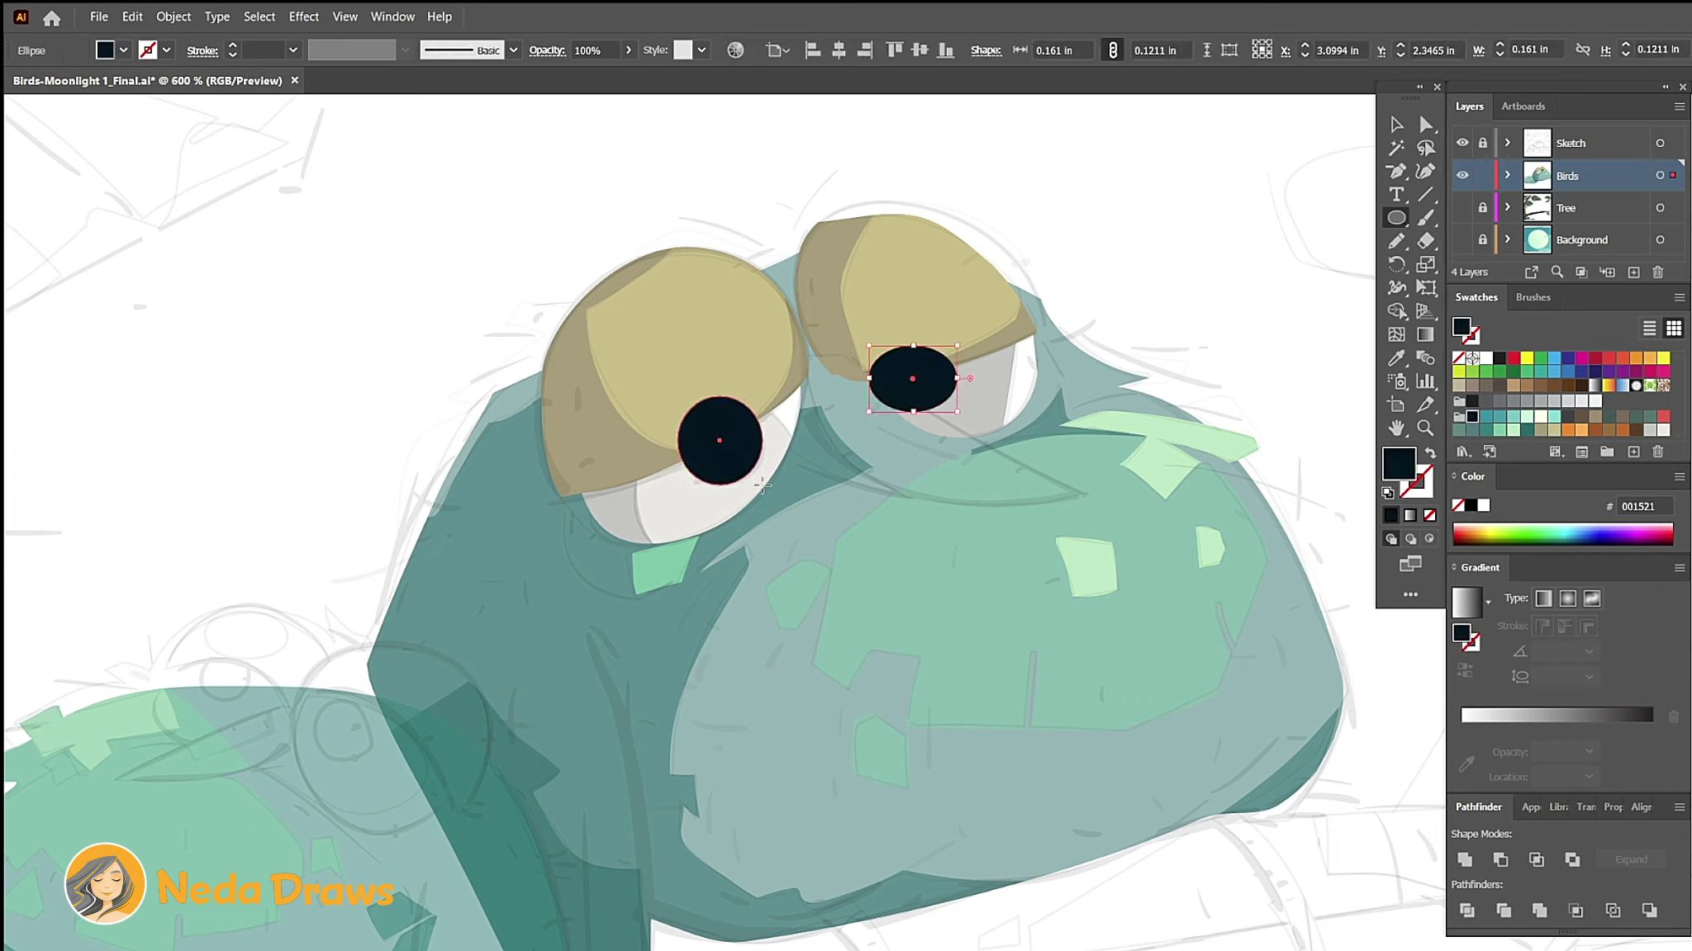
pyautogui.click(1425, 124)
pyautogui.keyDown('shift'); pyautogui.click(912, 378); pyautogui.keyUp('shift')
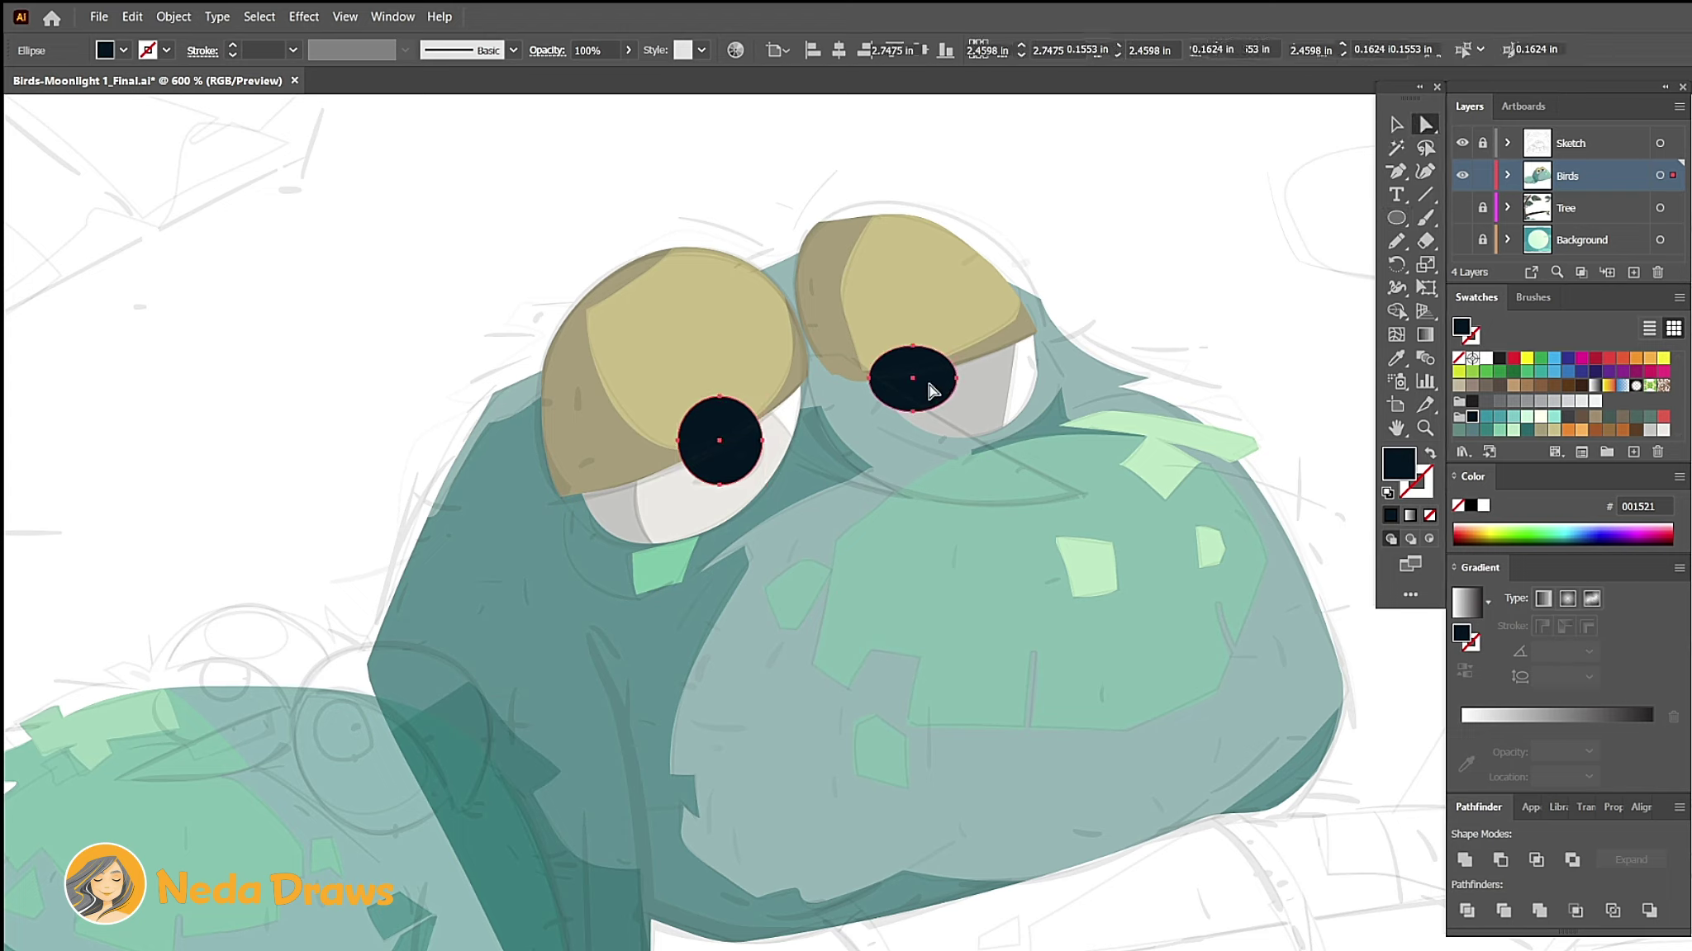
pyautogui.click(628, 50)
pyautogui.moveTo(626, 73); pyautogui.dragTo(588, 73)
# Step: Erase the left pupil's top along the eyelid, then set the fill to orange F48725
pyautogui.hotkey('shift', 'e')
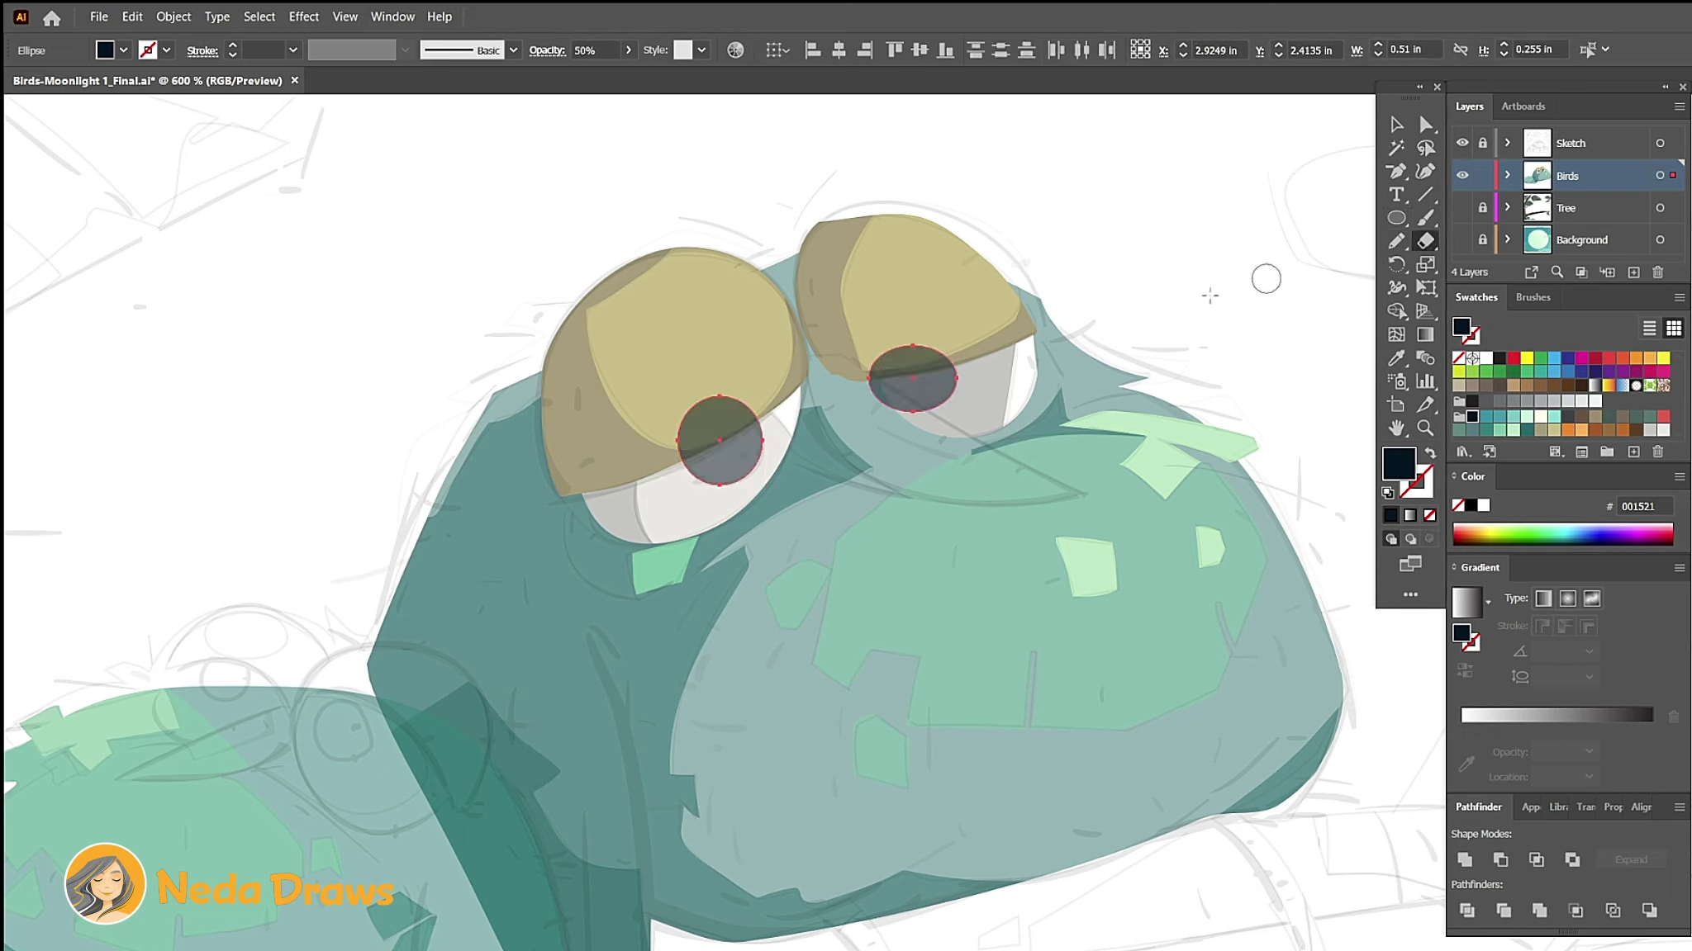
pyautogui.moveTo(749, 395); pyautogui.dragTo(684, 446)
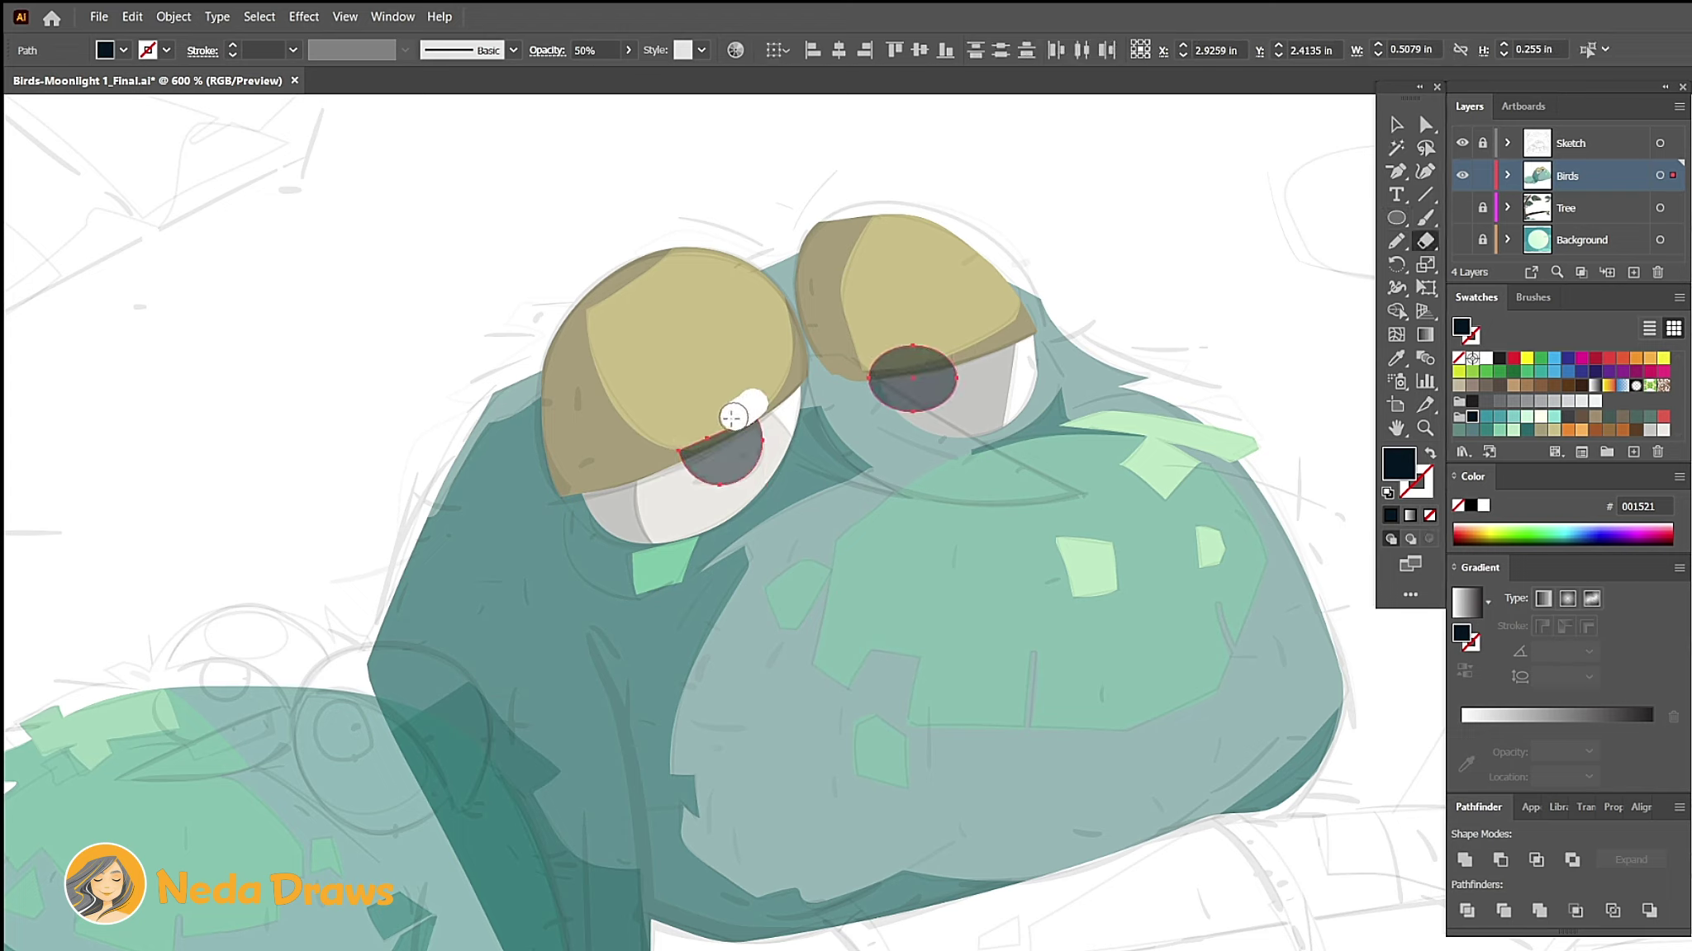
pyautogui.press('a')
pyautogui.click(764, 451)
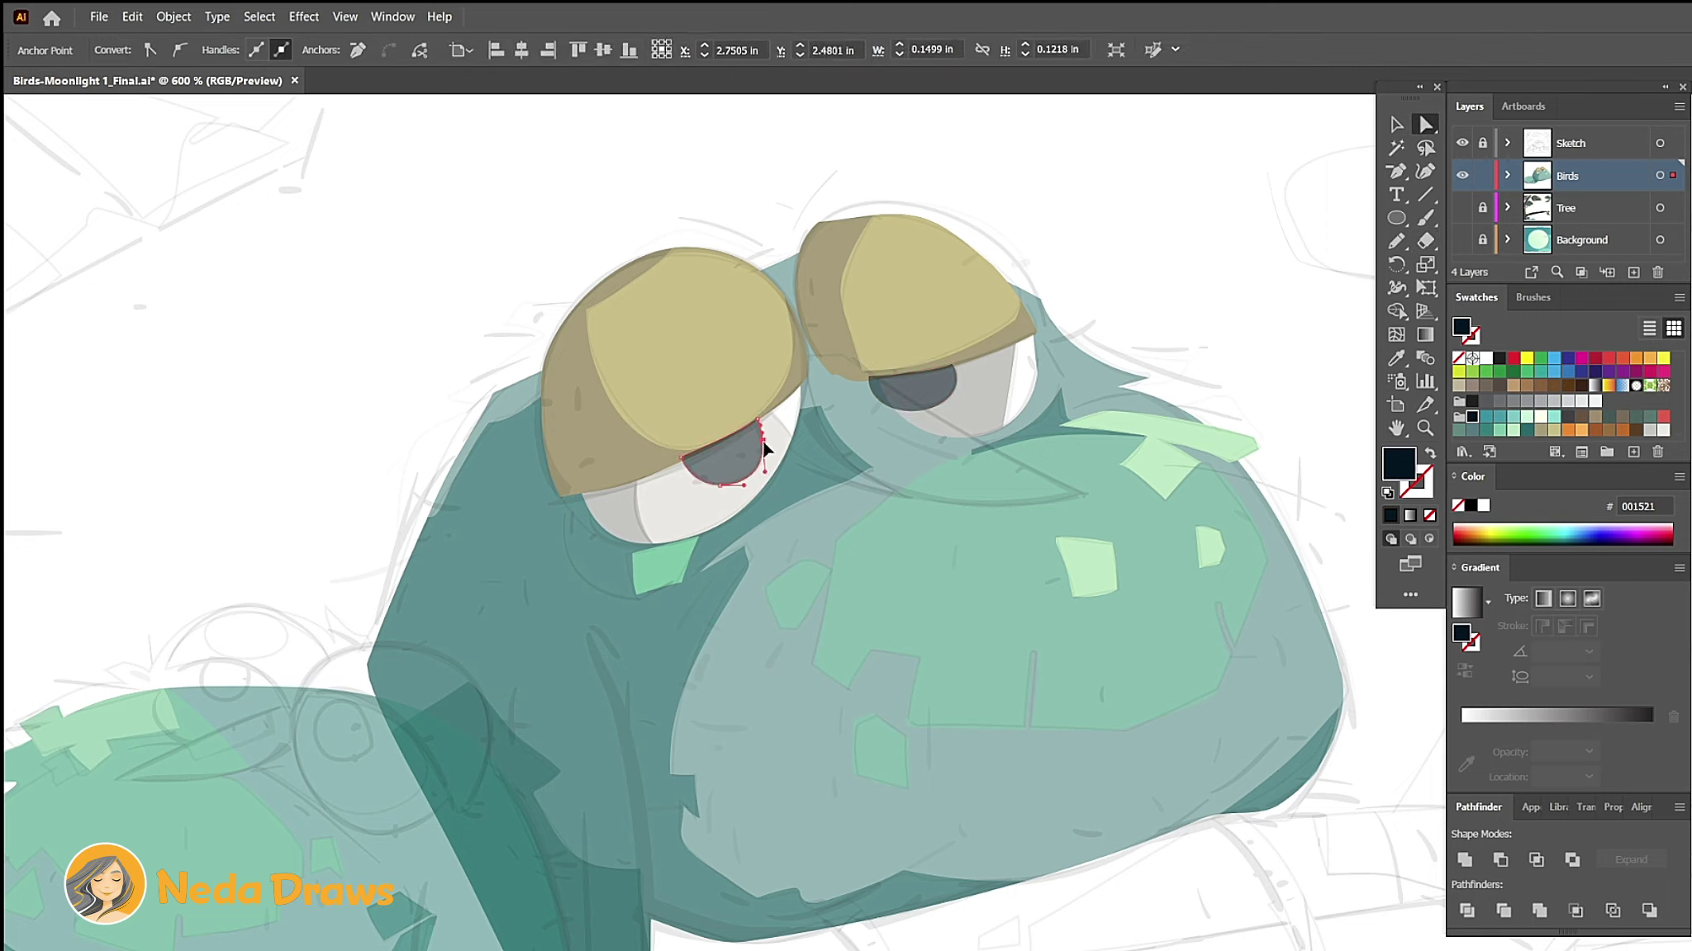
pyautogui.hotkey('ctrl', 'shift', 'a')
pyautogui.click(1567, 429)
pyautogui.click(1396, 218)
# Step: Draw a large orange ellipse, cut it diagonally and delete the upper piece
pyautogui.moveTo(803, 356); pyautogui.dragTo(1140, 499)
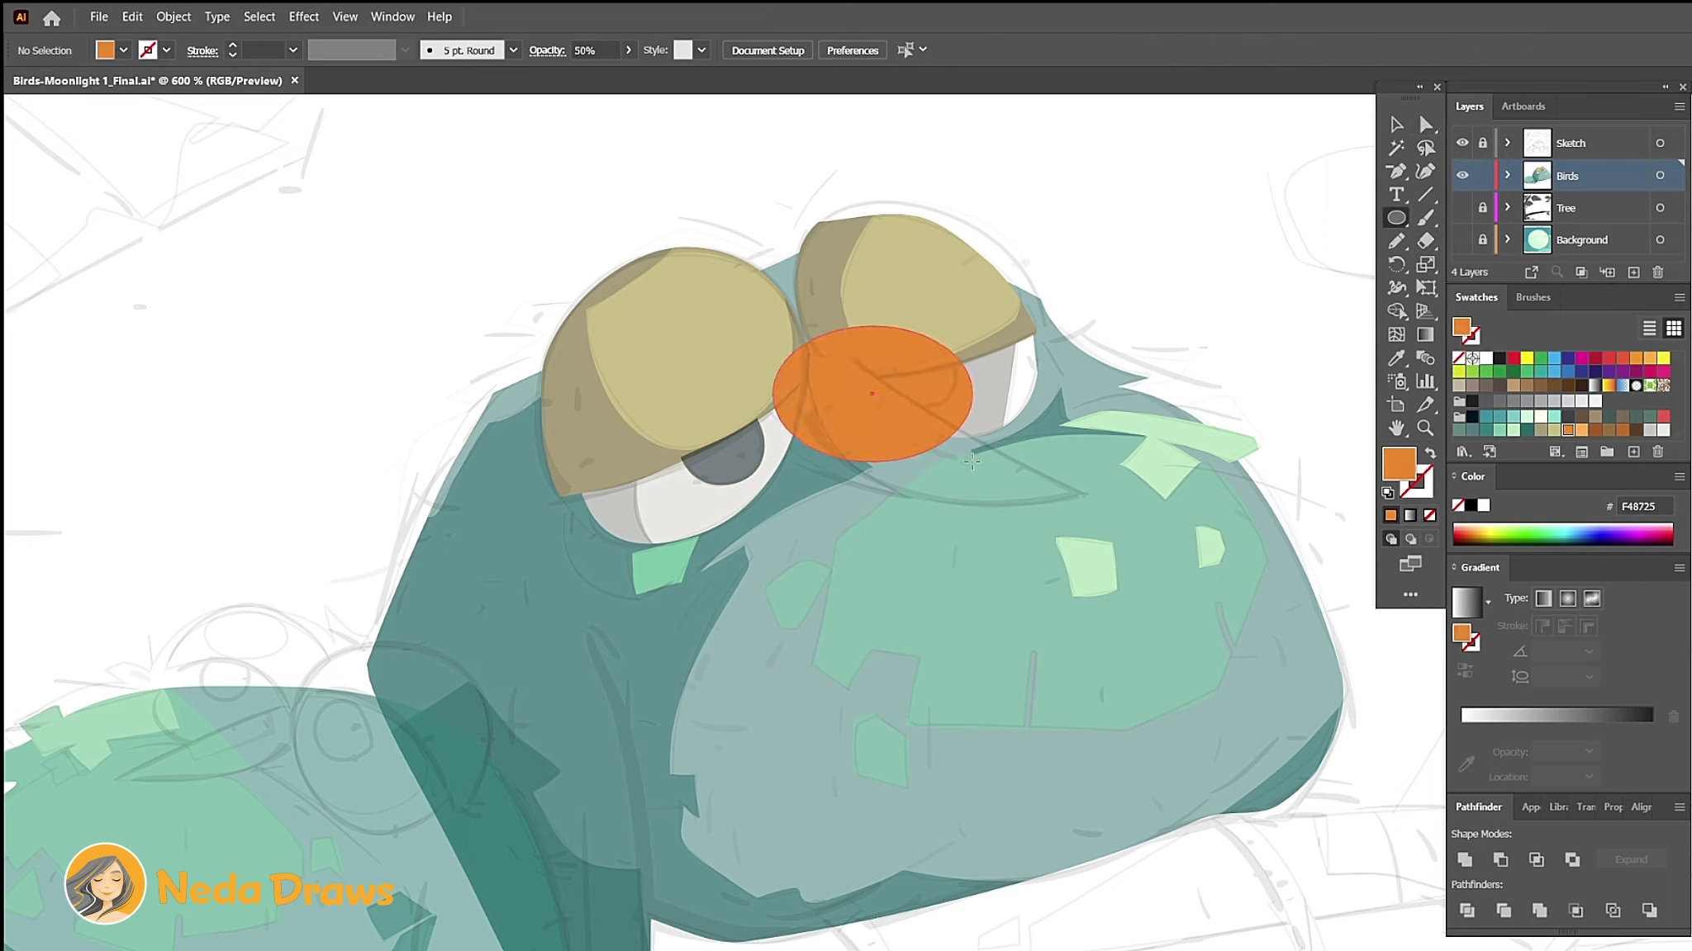
pyautogui.hotkey('shift', 'e')
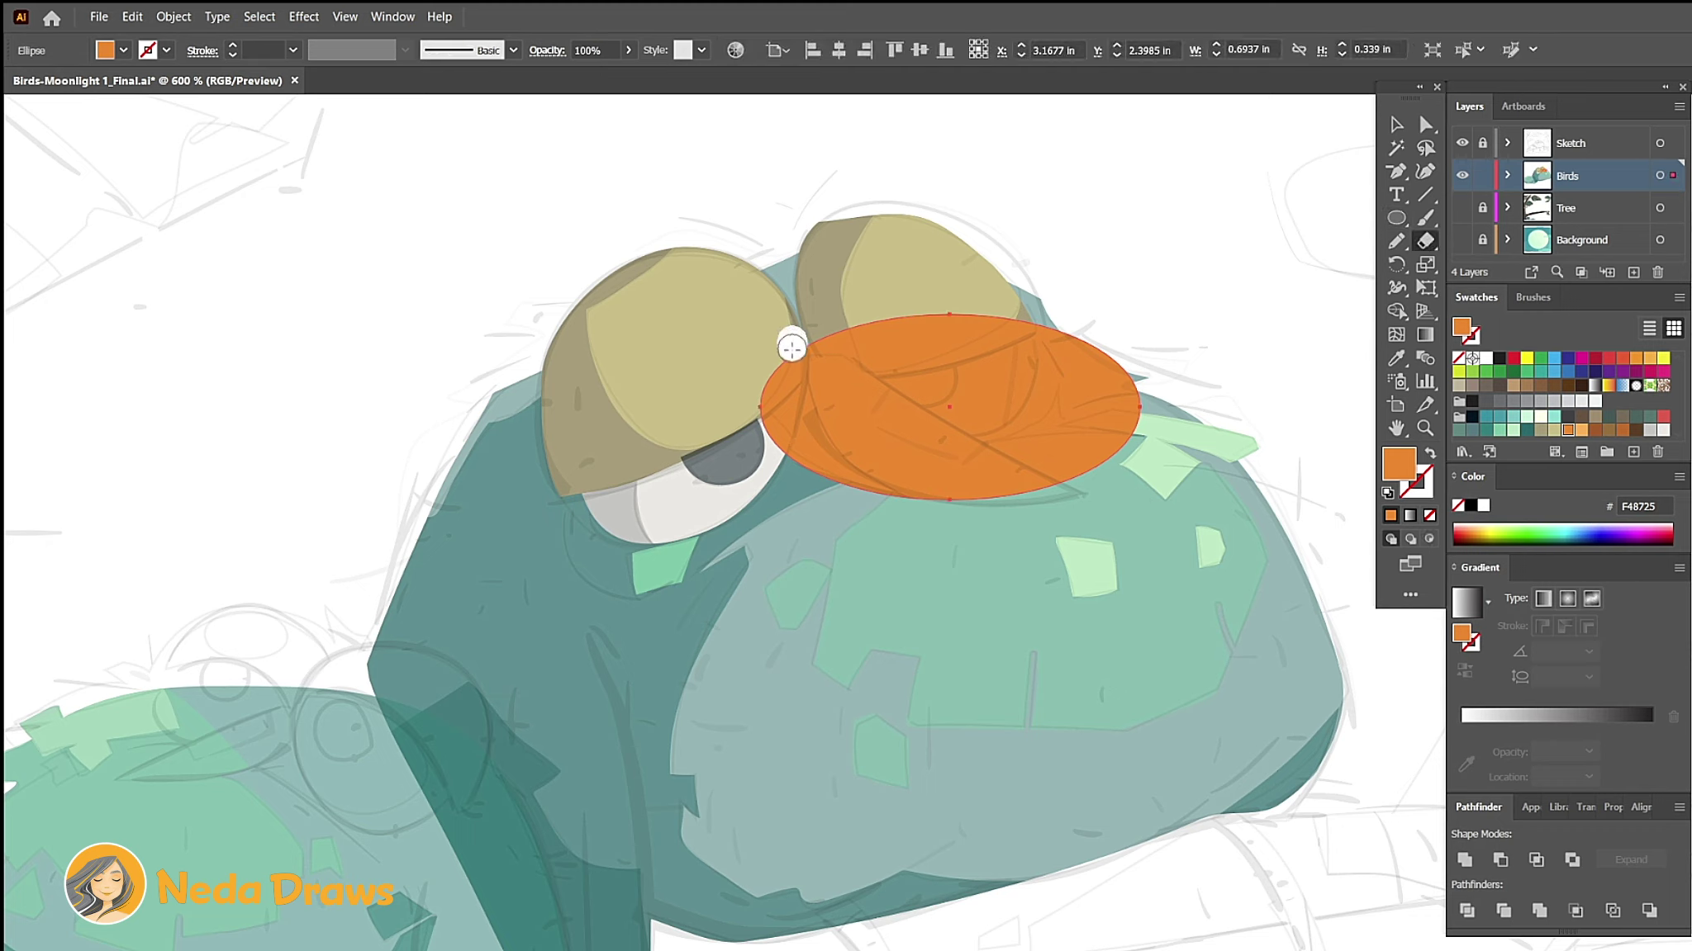
pyautogui.moveTo(797, 334); pyautogui.dragTo(1083, 494)
pyautogui.click(1425, 124)
pyautogui.click(1049, 388)
pyautogui.press('Delete')
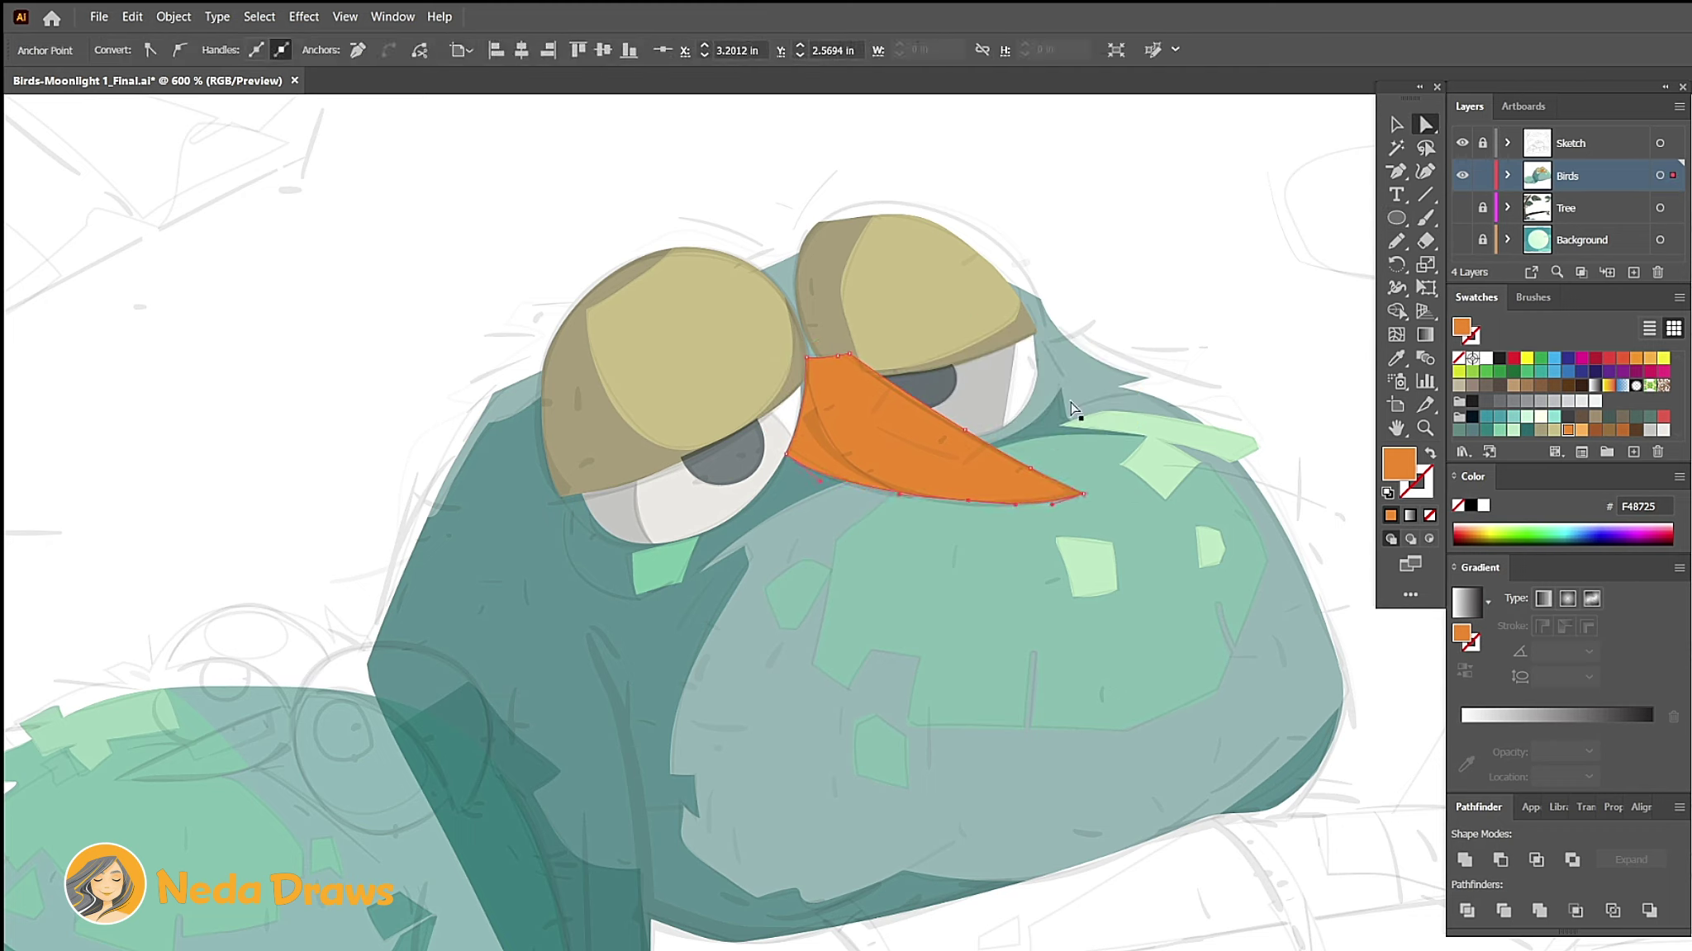
# Step: Split the beak with the Knife; darken the lower half and make the upper FF8052
pyautogui.moveTo(1427, 240); pyautogui.dragTo(1478, 289)
pyautogui.moveTo(948, 514); pyautogui.dragTo(1019, 453)
pyautogui.click(1424, 124)
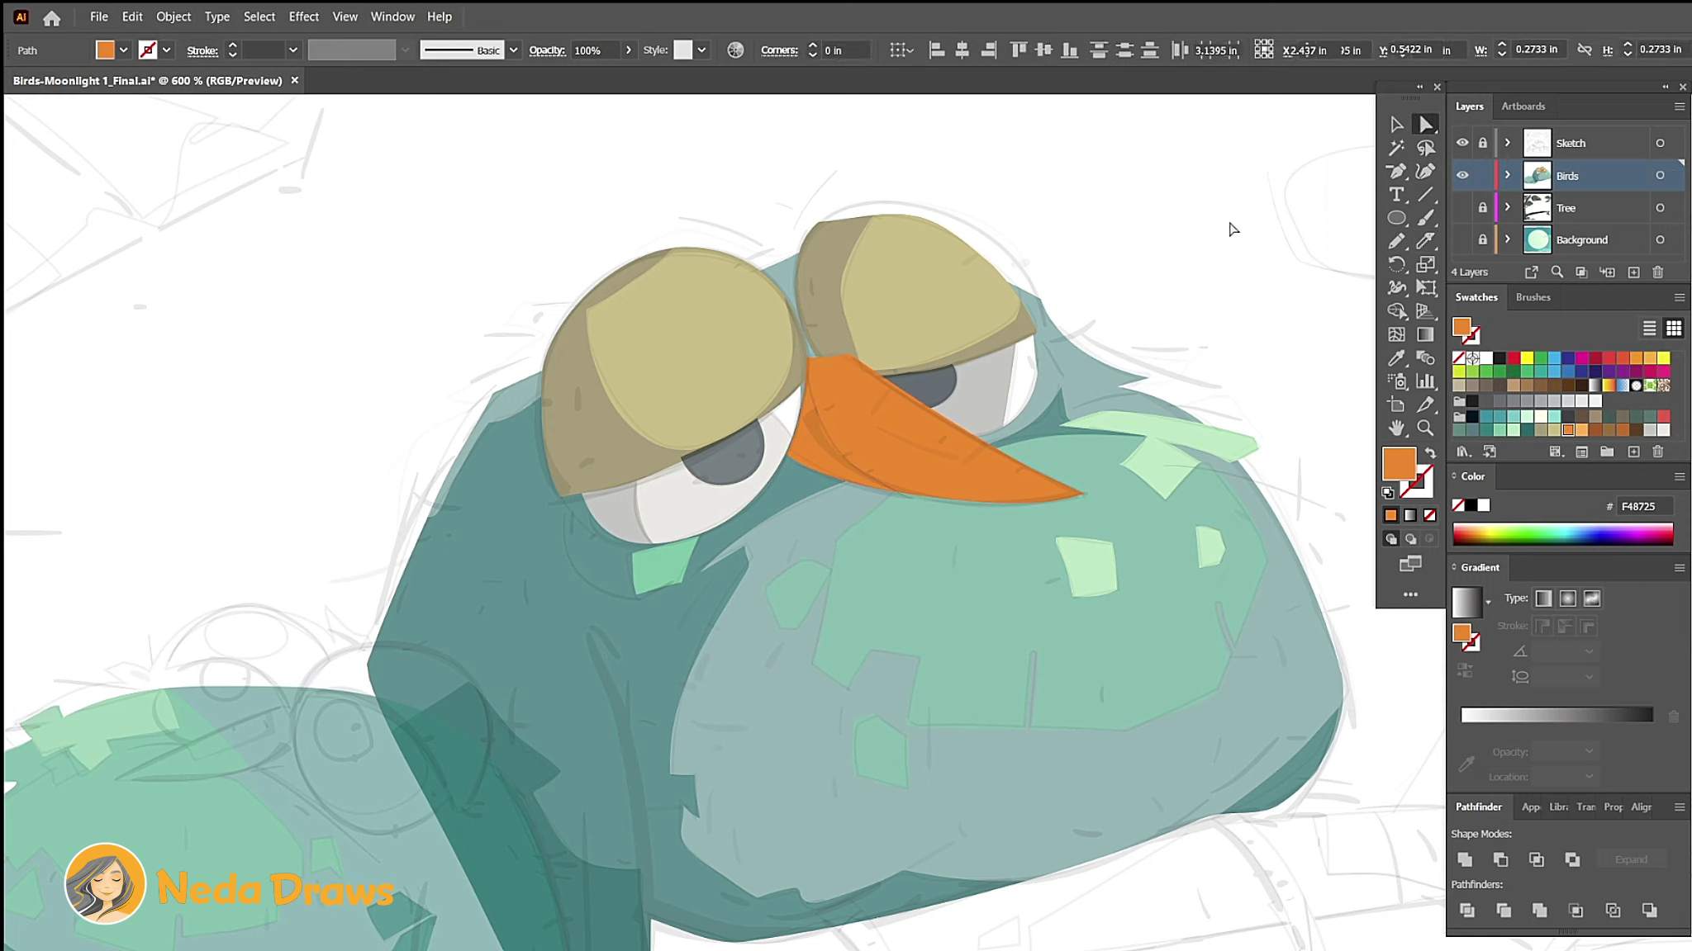
pyautogui.click(813, 453)
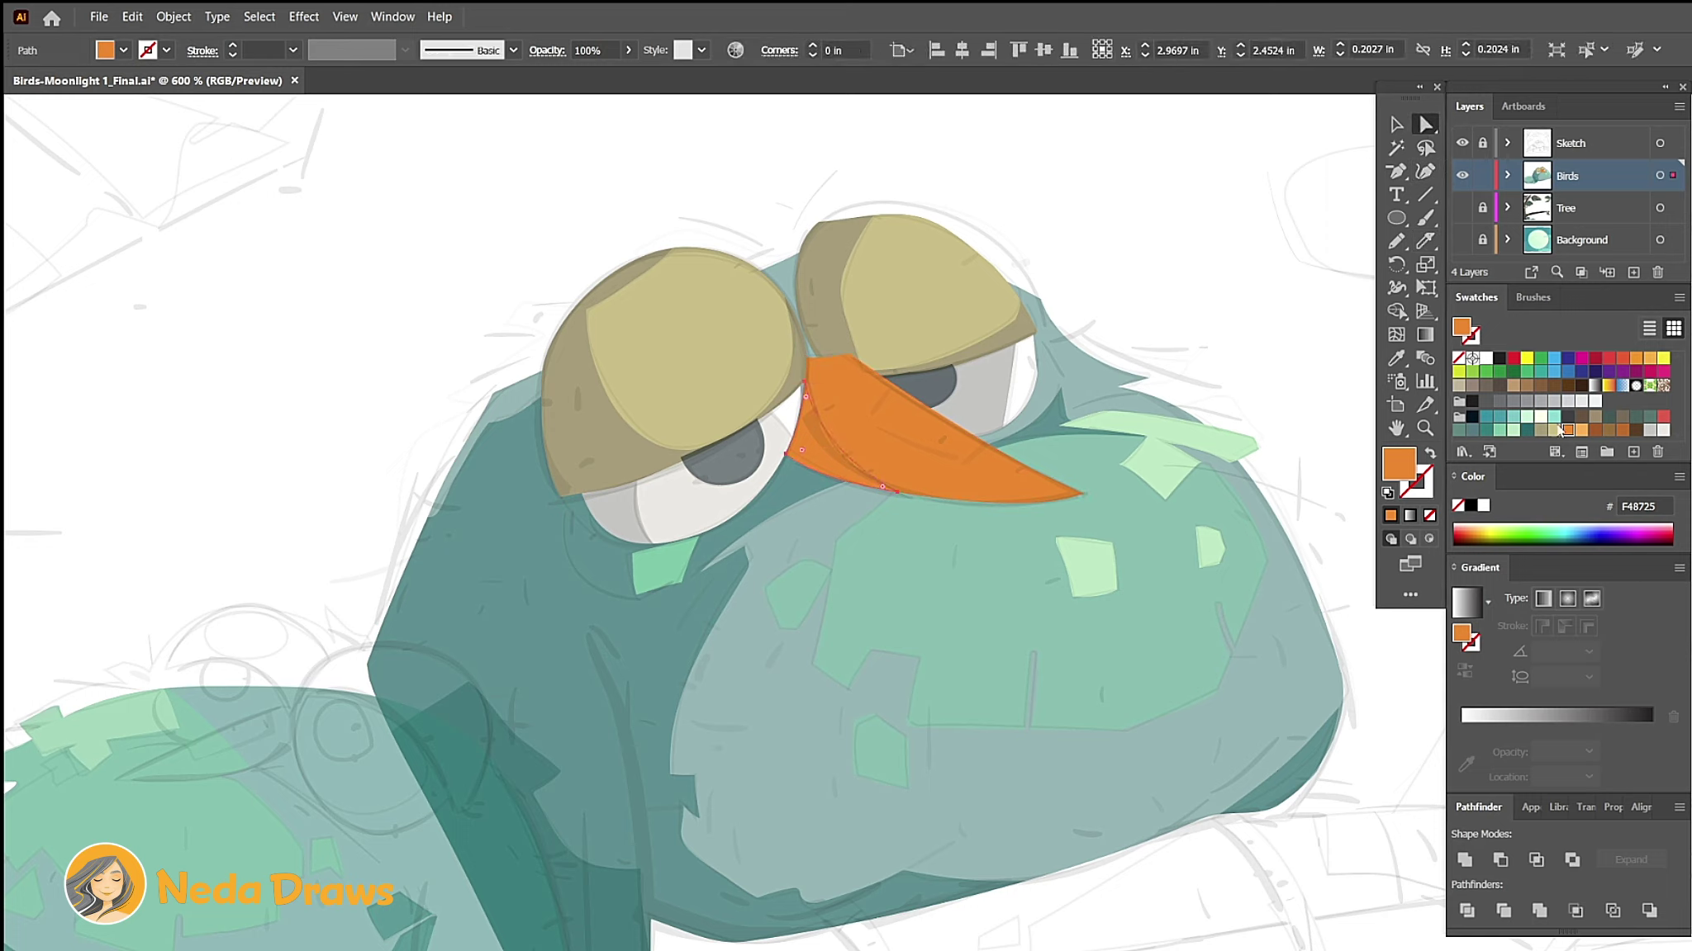
pyautogui.click(1623, 435)
pyautogui.click(975, 463)
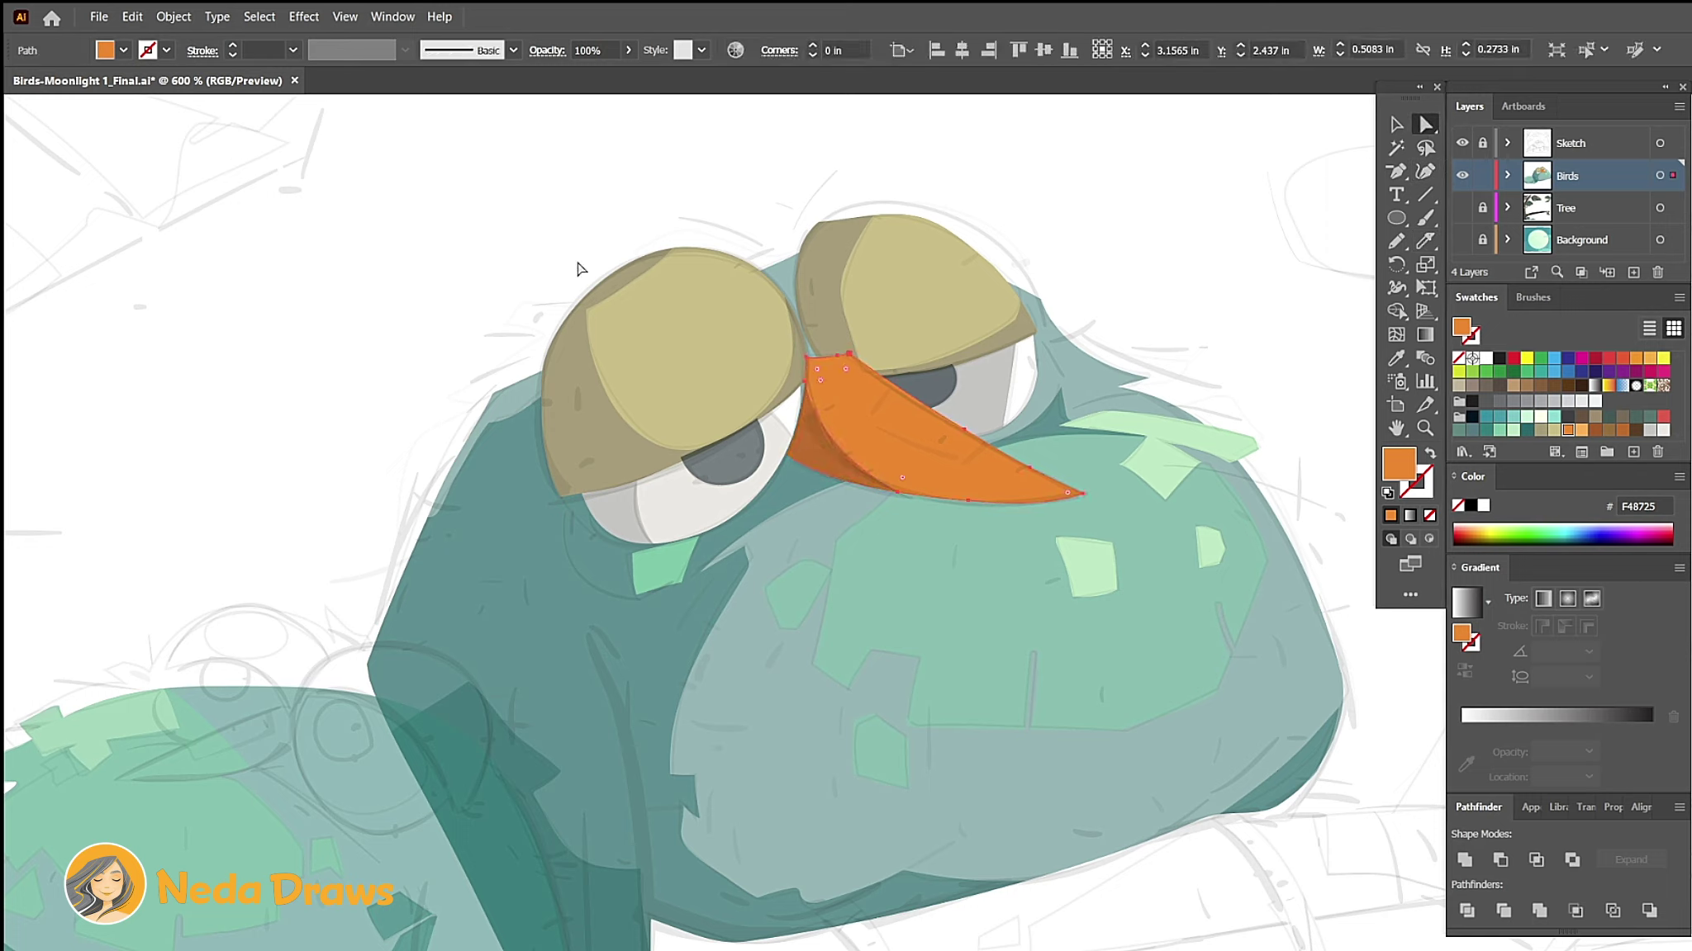
pyautogui.click(133, 17)
pyautogui.press('Escape')
pyautogui.click(1567, 422)
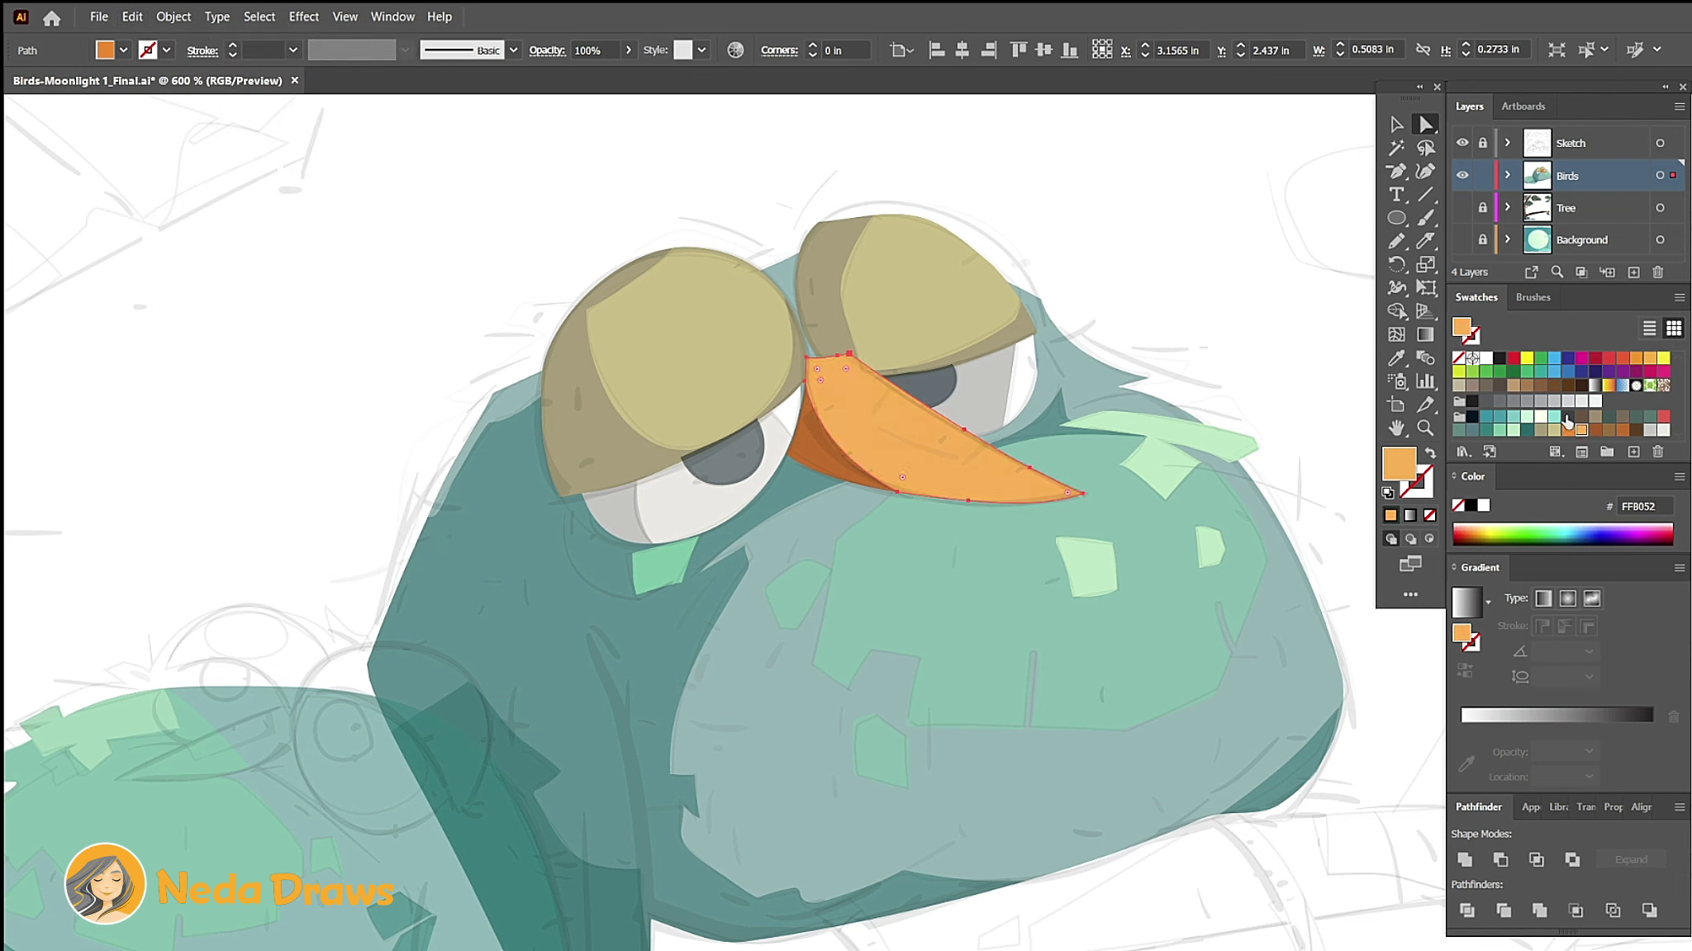
# Step: Erase a stripe through the light upper beak and set the fill to light grey C6C5C4
pyautogui.click(1427, 242)
pyautogui.moveTo(878, 383); pyautogui.dragTo(1007, 475)
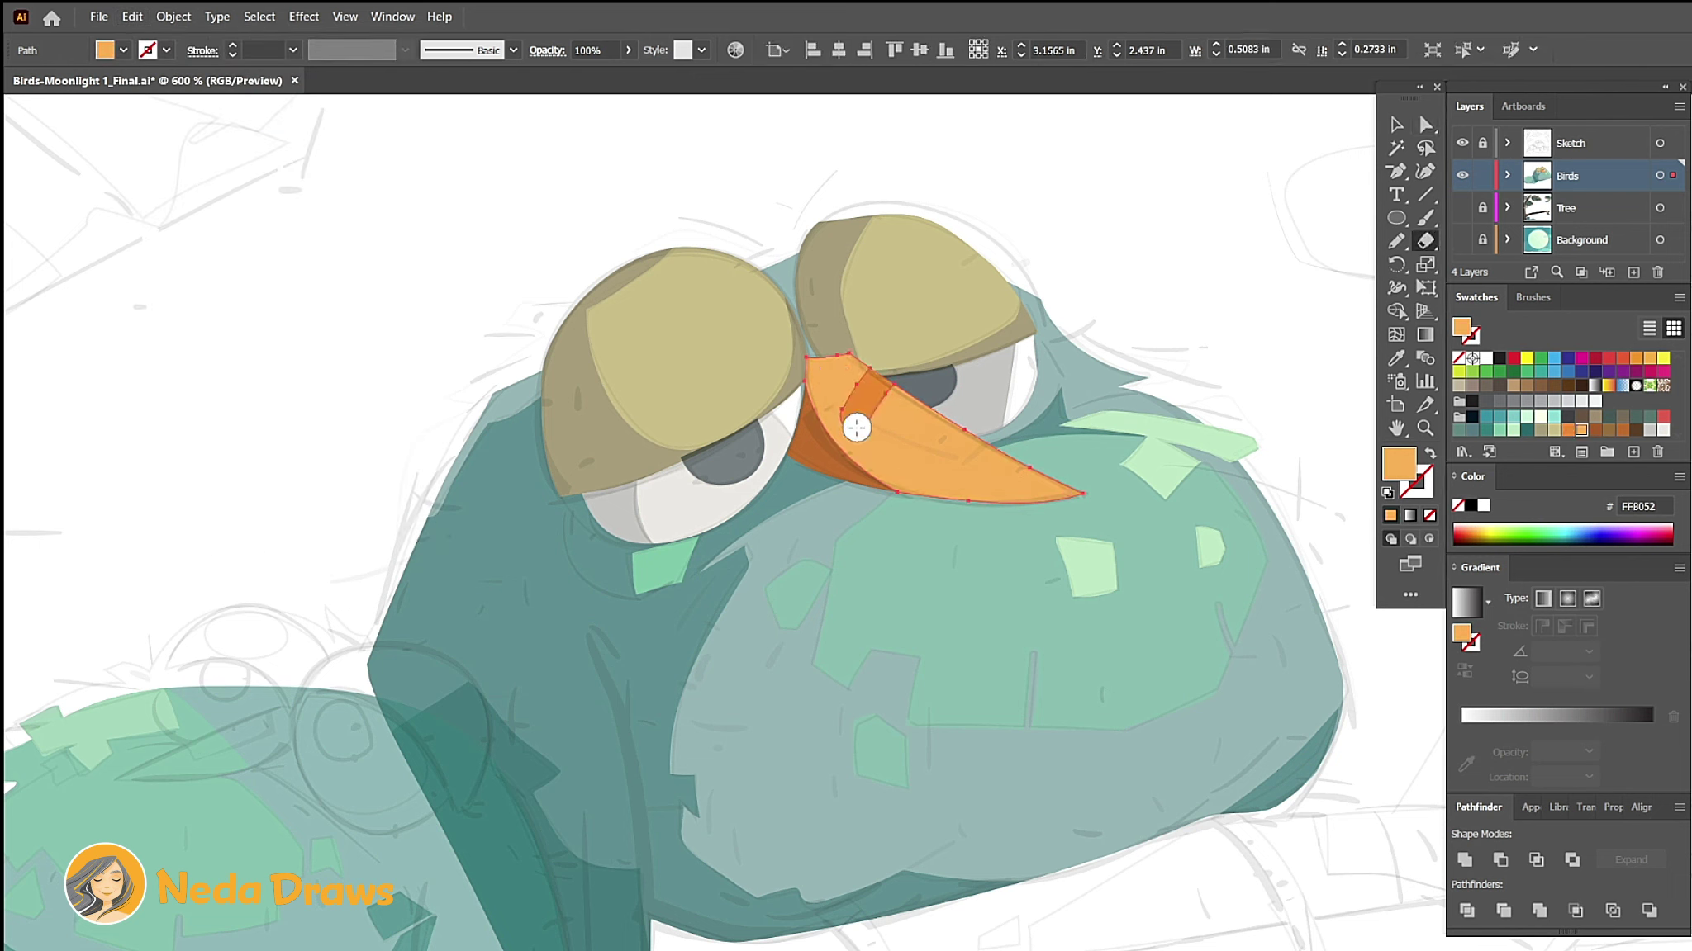
pyautogui.press('v')
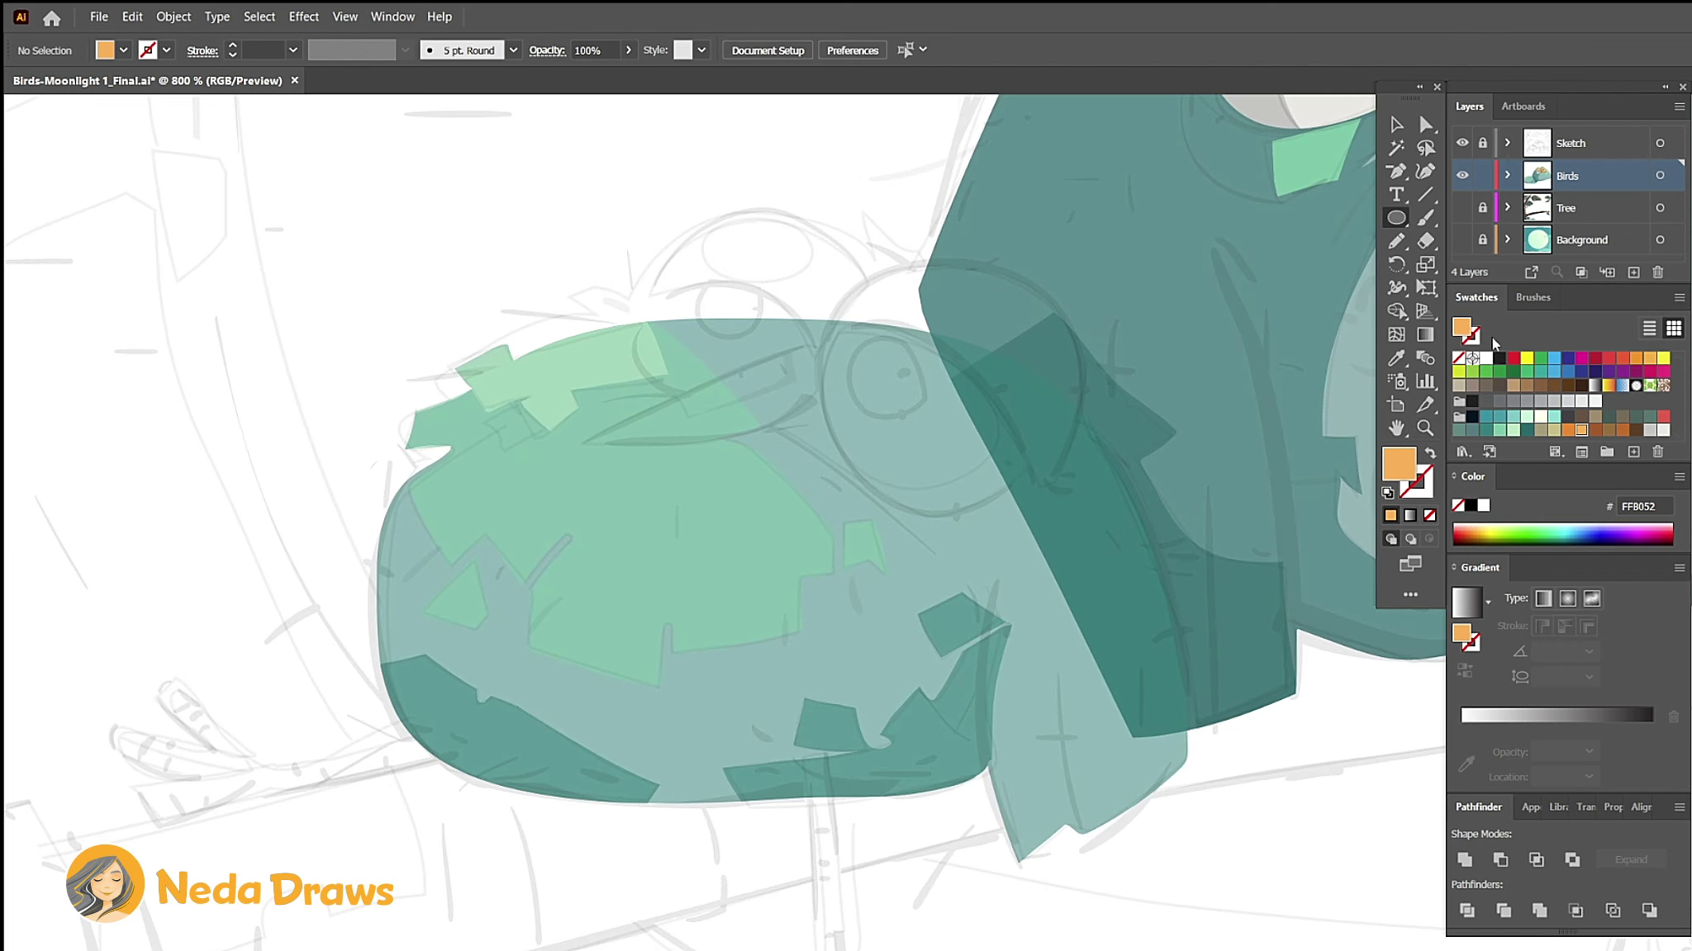
pyautogui.click(1650, 429)
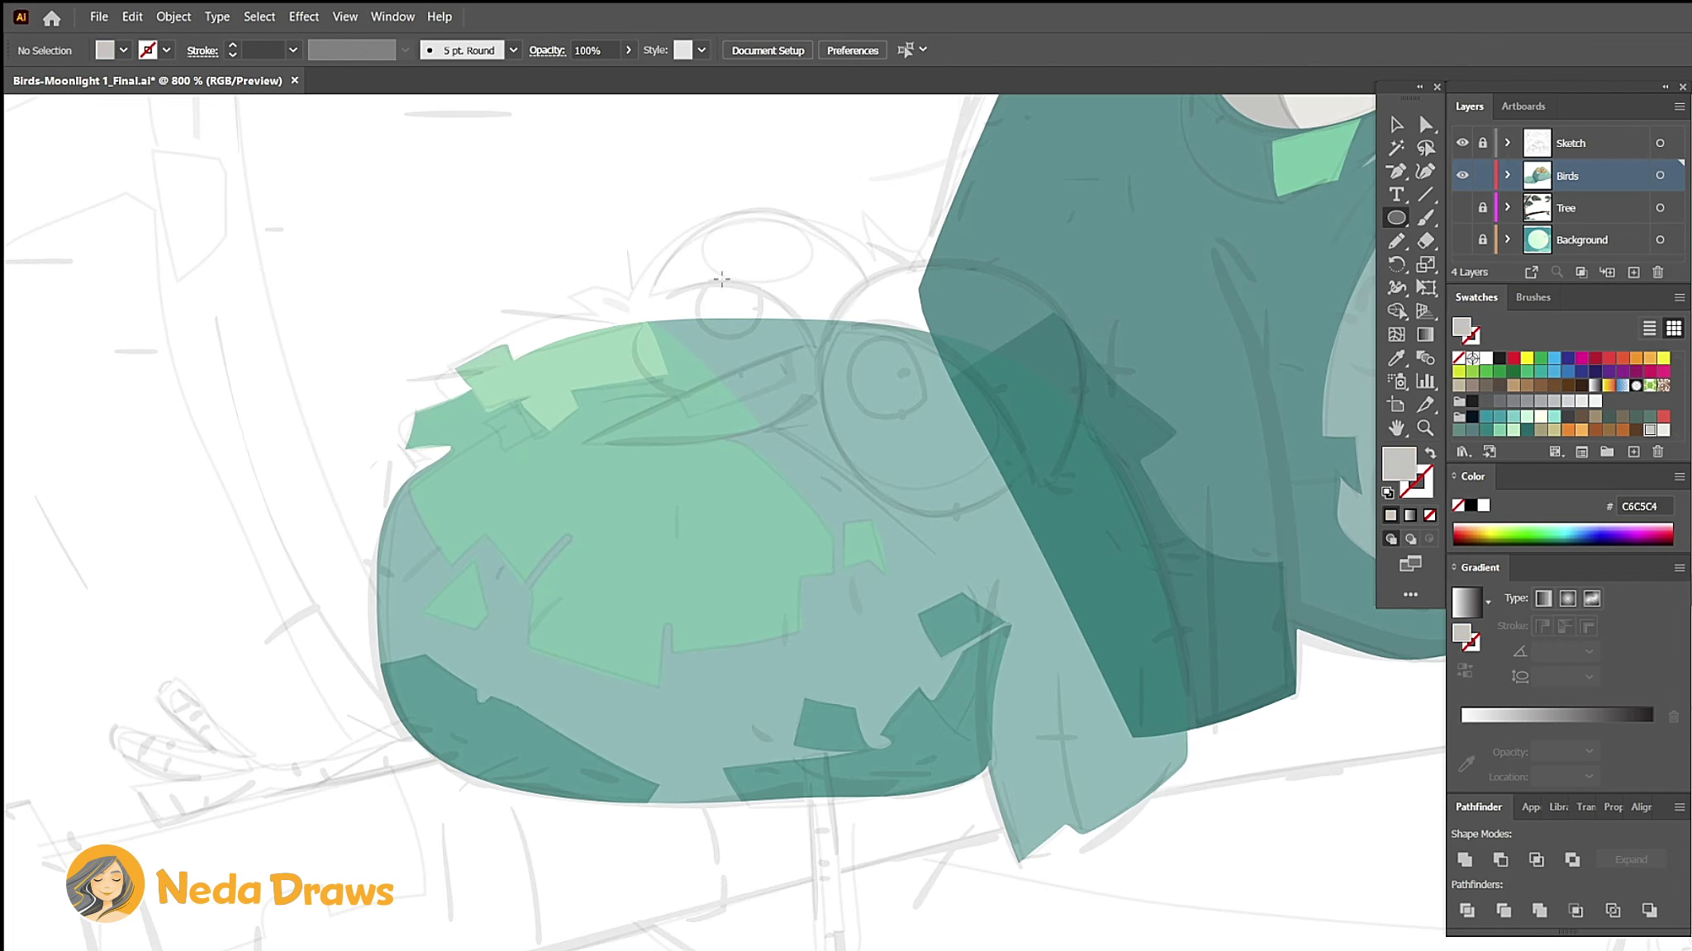
# Step: Draw two grey eye ellipses and tilt and reshape them by their anchors
pyautogui.moveTo(641, 255)
pyautogui.mouseDown()
pyautogui.moveTo(781, 402)
pyautogui.moveTo(822, 412)
pyautogui.mouseUp()
pyautogui.moveTo(854, 322); pyautogui.dragTo(1035, 516)
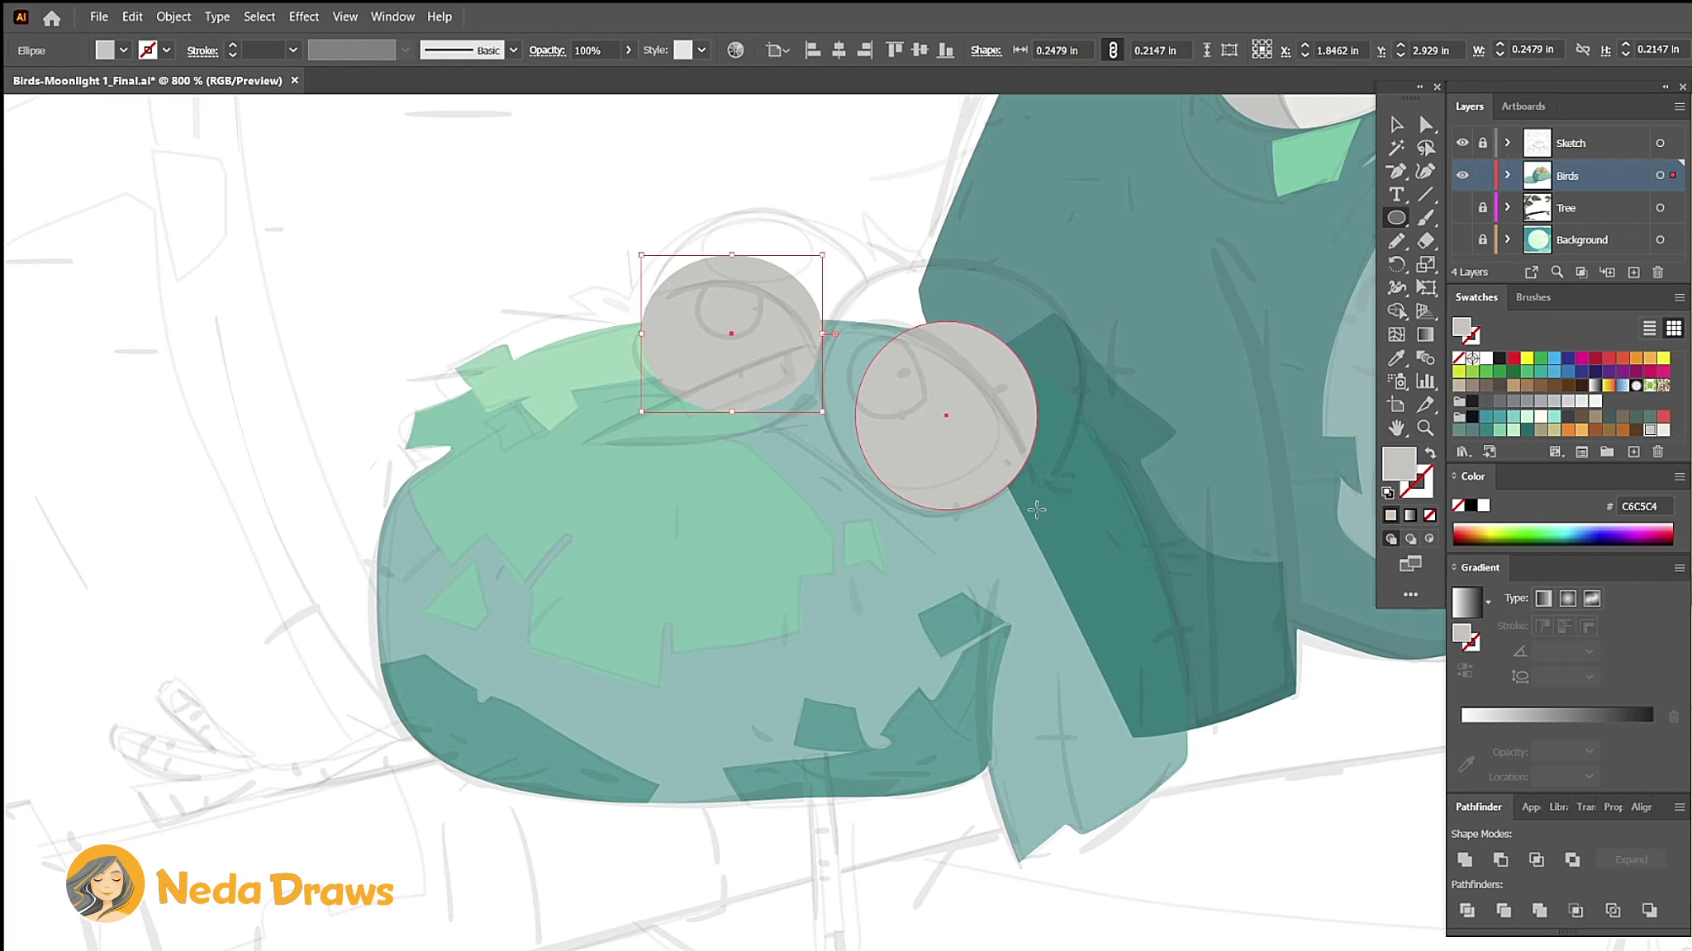
pyautogui.moveTo(854, 413); pyautogui.dragTo(836, 411)
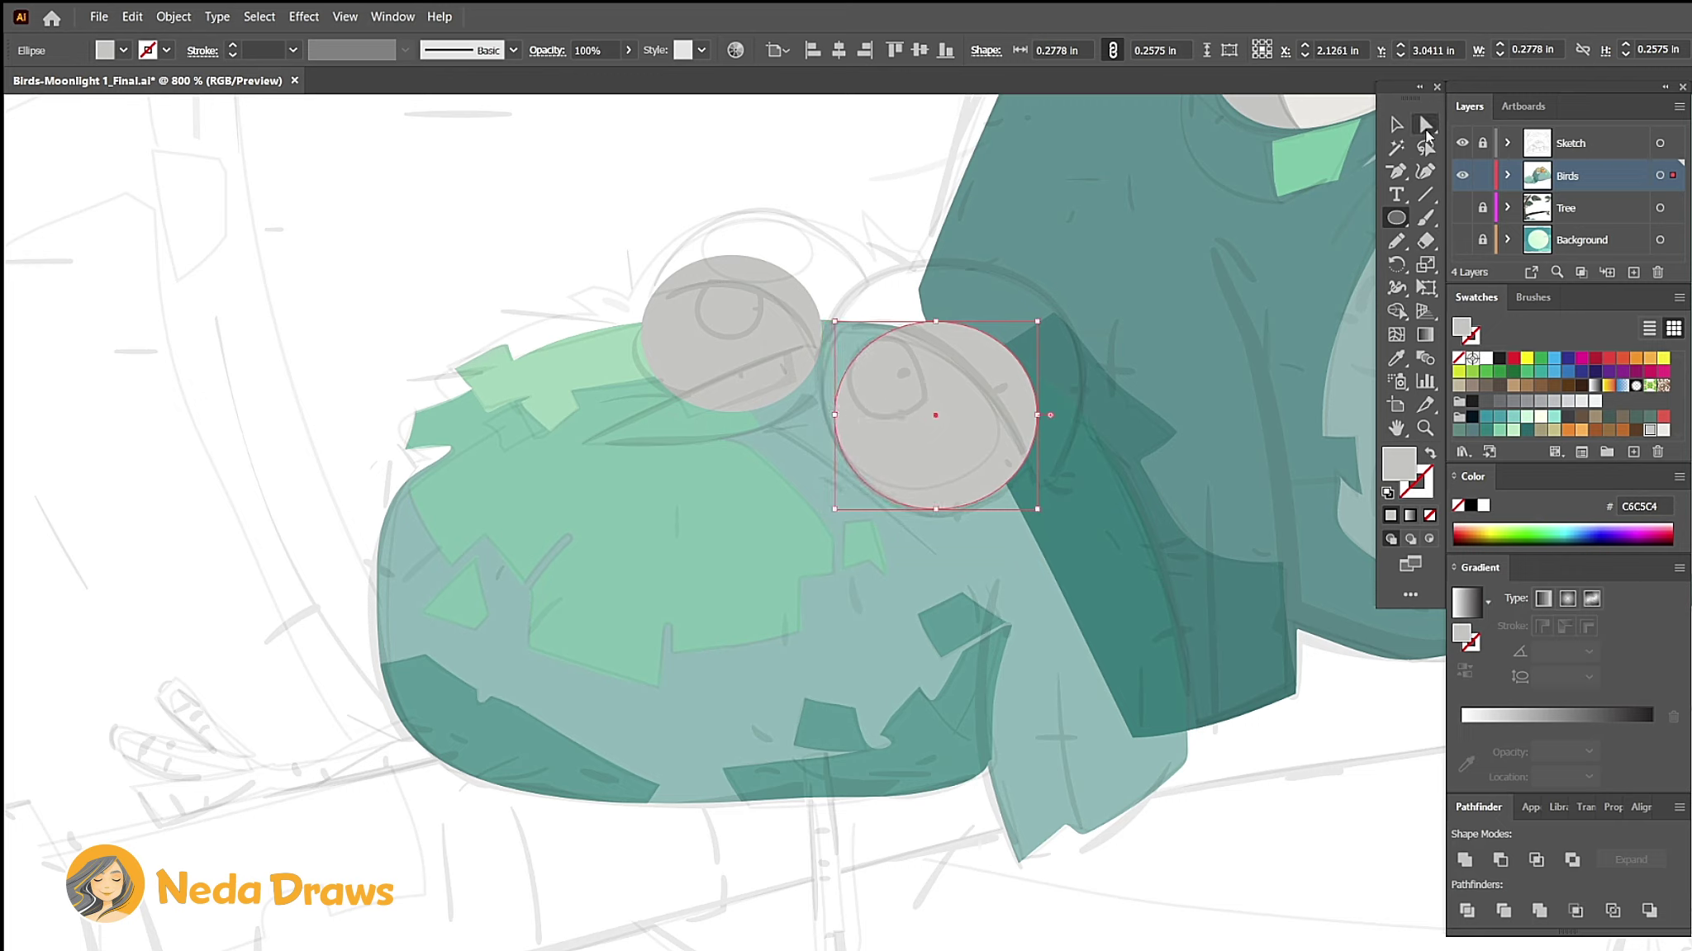
pyautogui.click(1426, 126)
pyautogui.moveTo(729, 252); pyautogui.dragTo(748, 263)
pyautogui.click(831, 411)
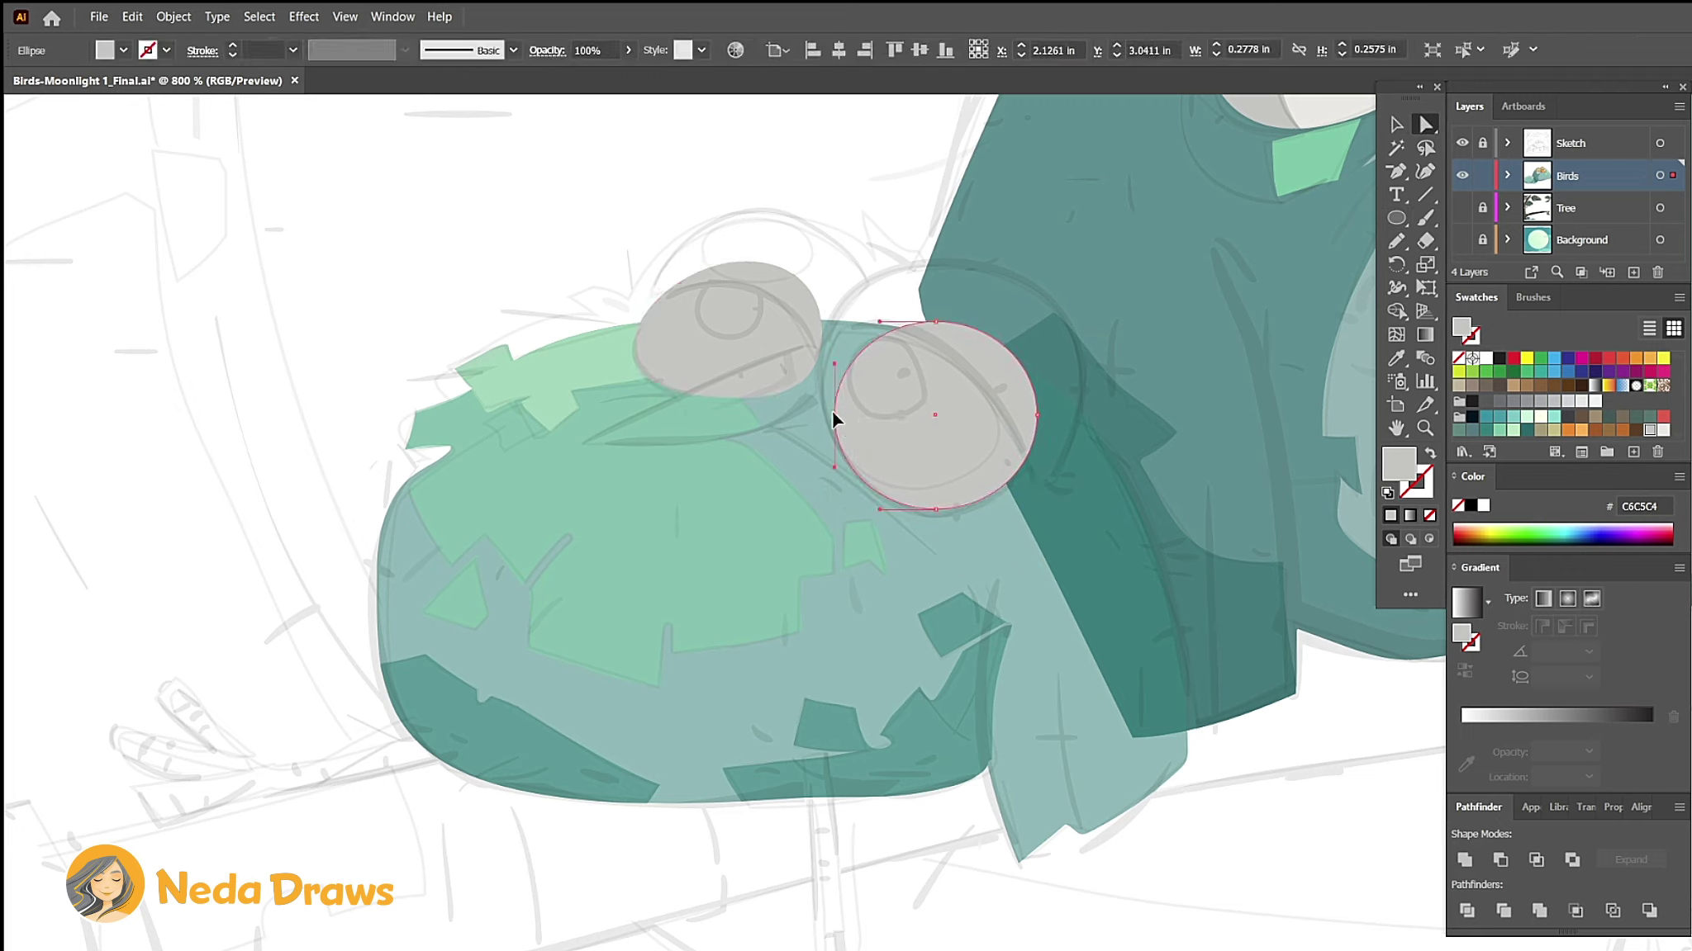
pyautogui.moveTo(833, 413); pyautogui.dragTo(822, 394)
pyautogui.moveTo(936, 322); pyautogui.dragTo(906, 307)
pyautogui.moveTo(936, 512); pyautogui.dragTo(934, 517)
pyautogui.click(929, 465)
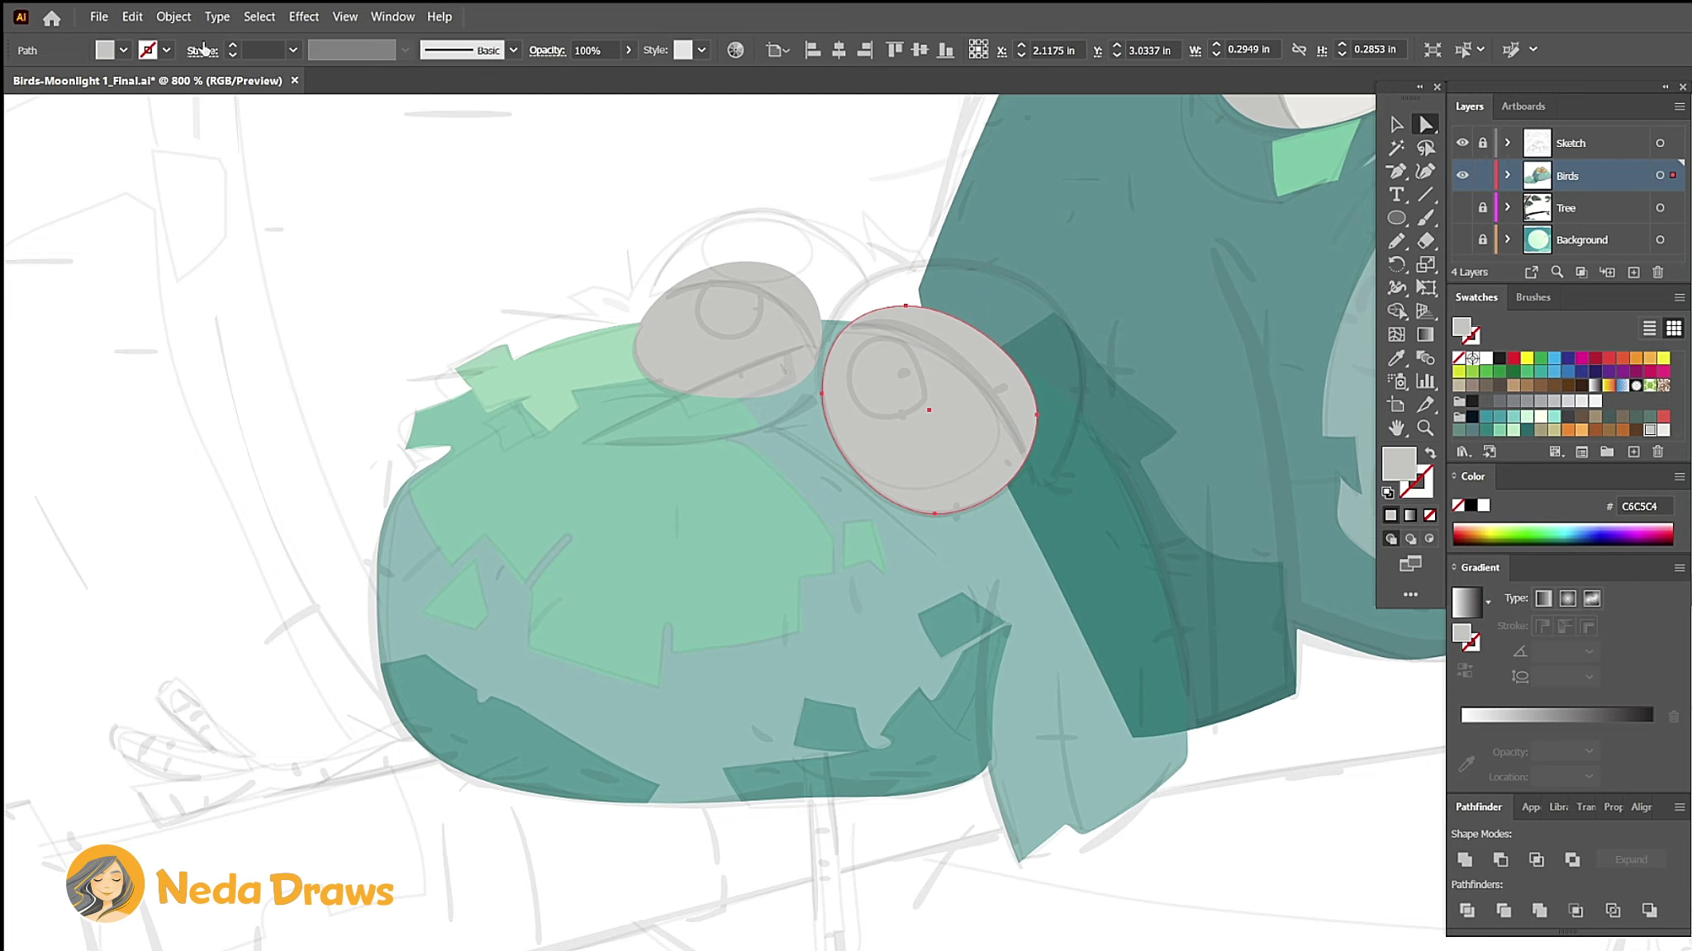
# Step: Paste a light EAE9E4 copy over the right eye, pulled inward and erased along the top
pyautogui.click(132, 17)
pyautogui.click(206, 99)
pyautogui.click(132, 17)
pyautogui.click(272, 136)
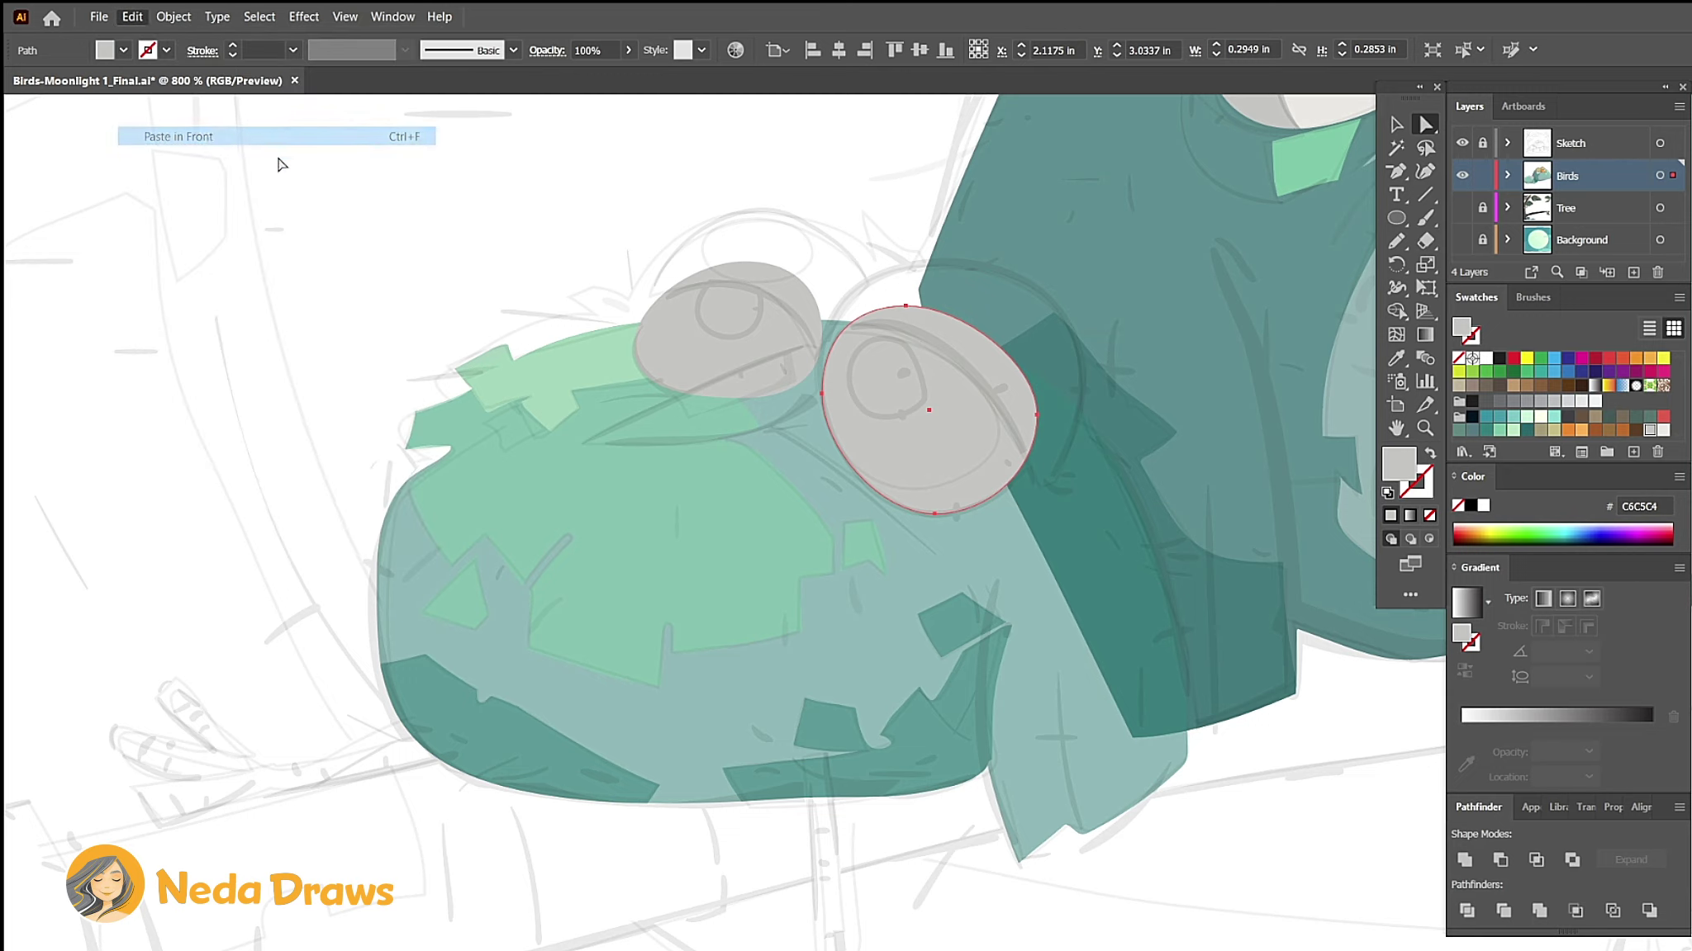
pyautogui.click(1656, 431)
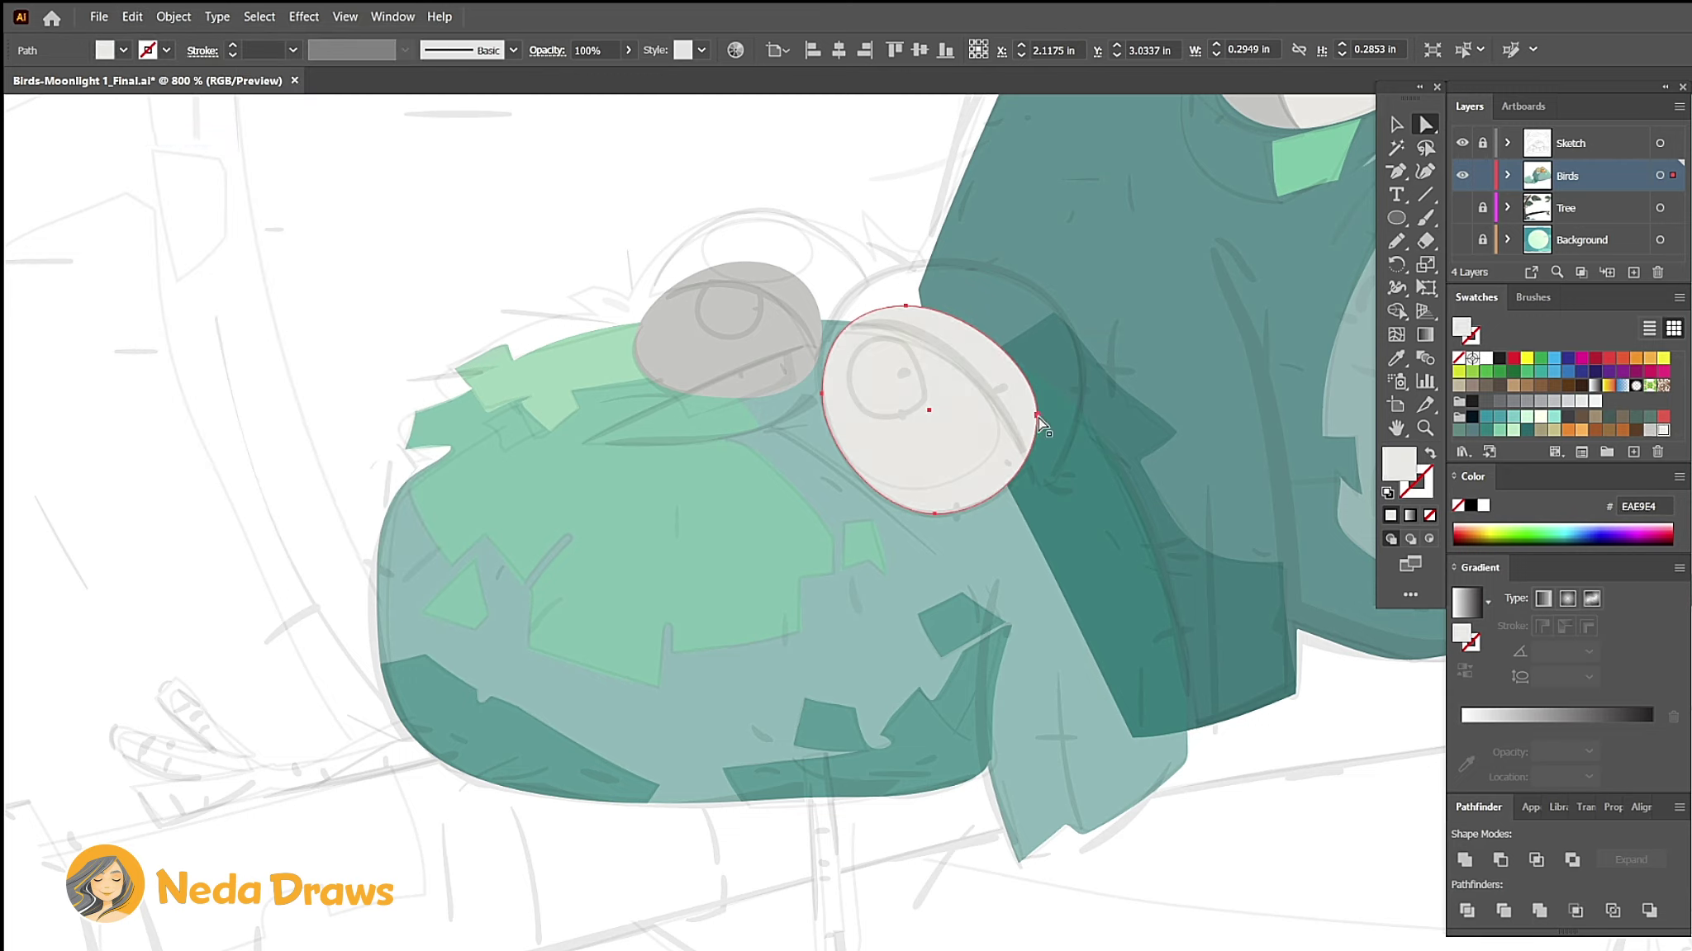
pyautogui.moveTo(1035, 415); pyautogui.dragTo(1000, 407)
pyautogui.moveTo(934, 513); pyautogui.dragTo(912, 486)
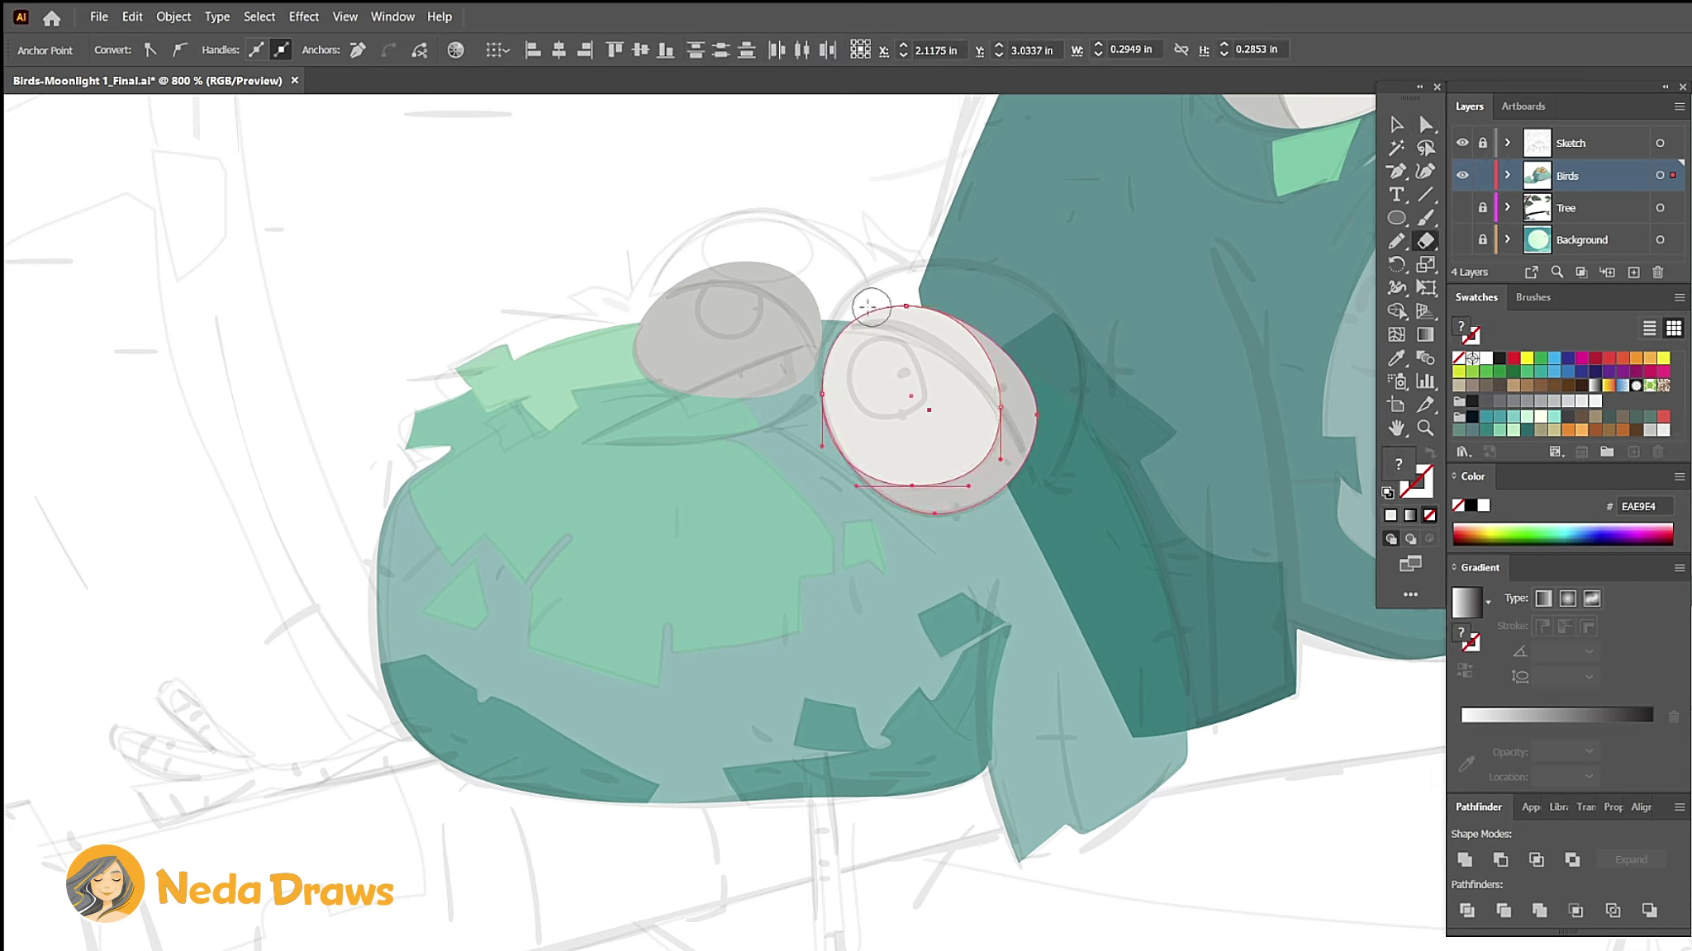
pyautogui.moveTo(864, 311); pyautogui.dragTo(1032, 417)
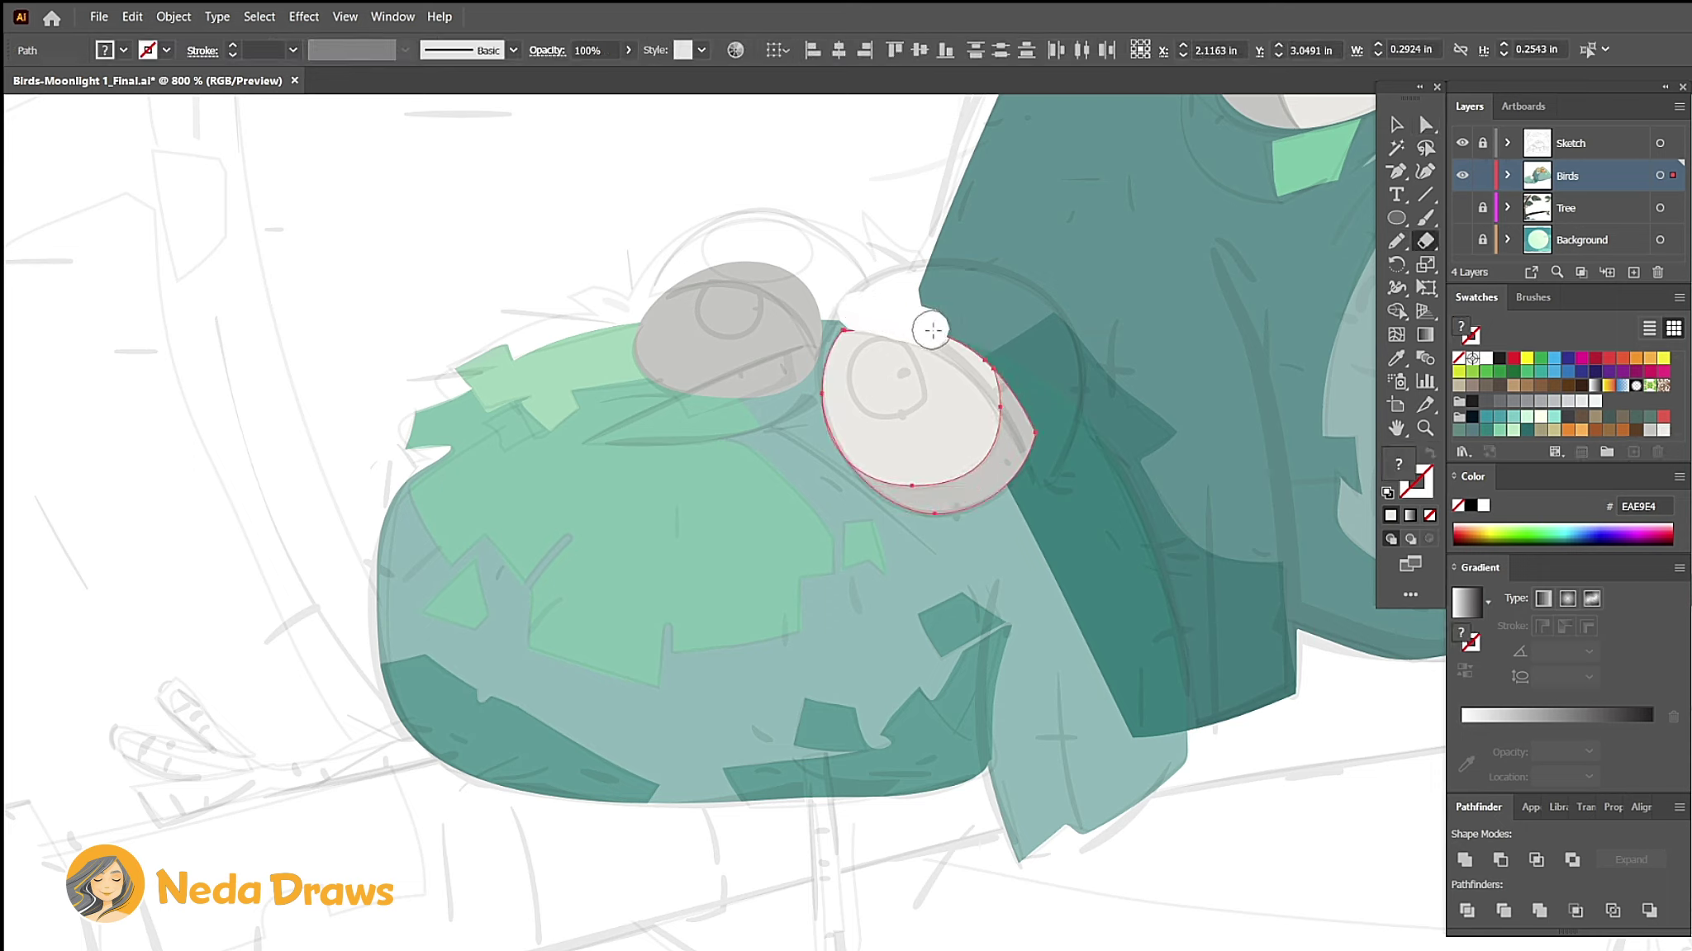
pyautogui.moveTo(859, 312); pyautogui.dragTo(1031, 421)
# Step: Draw tan ellipses over the top of the left and right eyes
pyautogui.press('l')
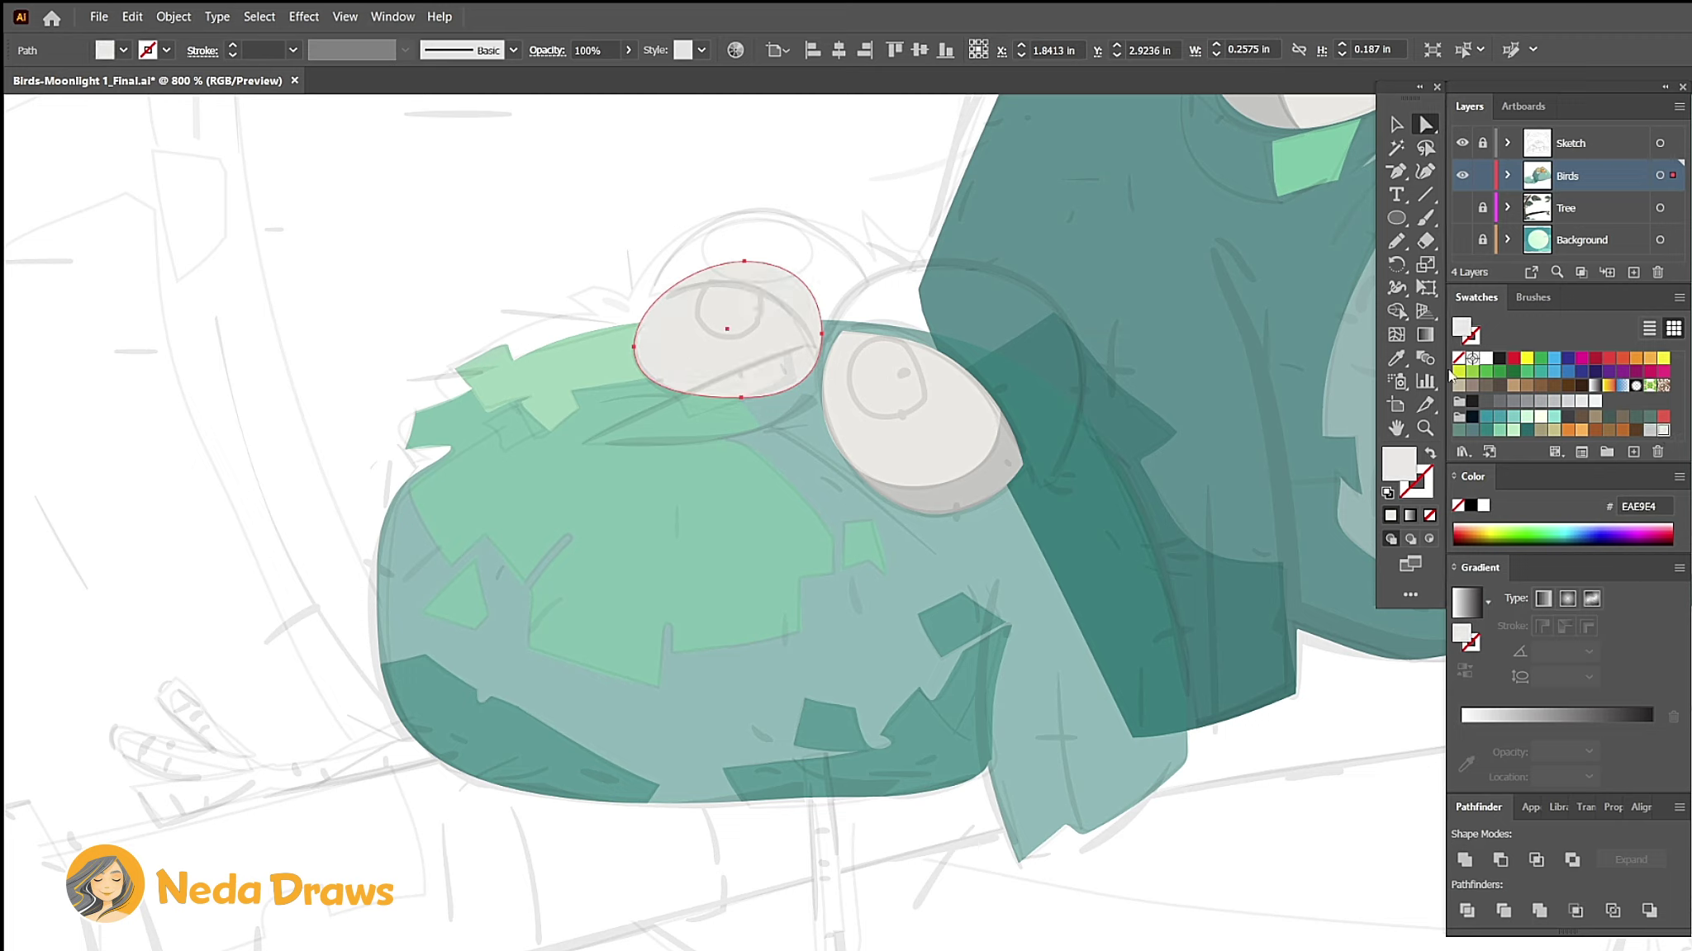
pyautogui.moveTo(725, 223); pyautogui.dragTo(869, 362)
pyautogui.moveTo(908, 273)
pyautogui.mouseDown()
pyautogui.moveTo(1066, 435)
pyautogui.moveTo(1084, 496)
pyautogui.mouseUp()
# Step: Reshape the right tan ellipse and erase the left one into a crescent eyelid
pyautogui.press('a')
pyautogui.moveTo(861, 378); pyautogui.dragTo(821, 347)
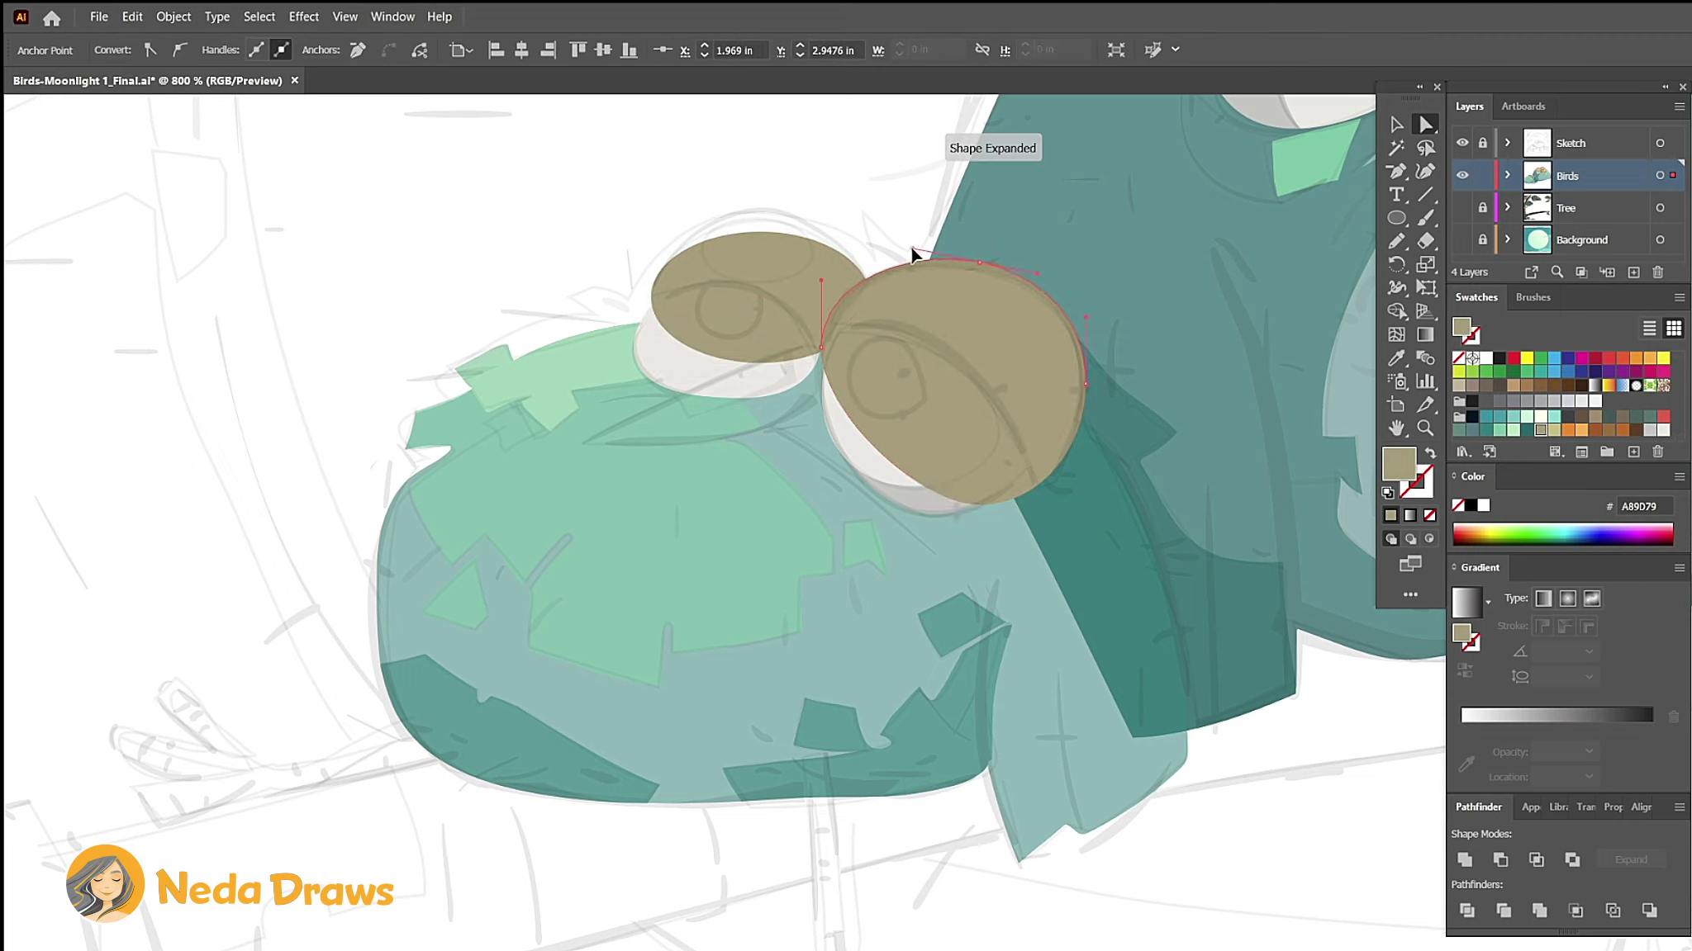
pyautogui.moveTo(979, 263); pyautogui.dragTo(977, 268)
pyautogui.click(825, 353)
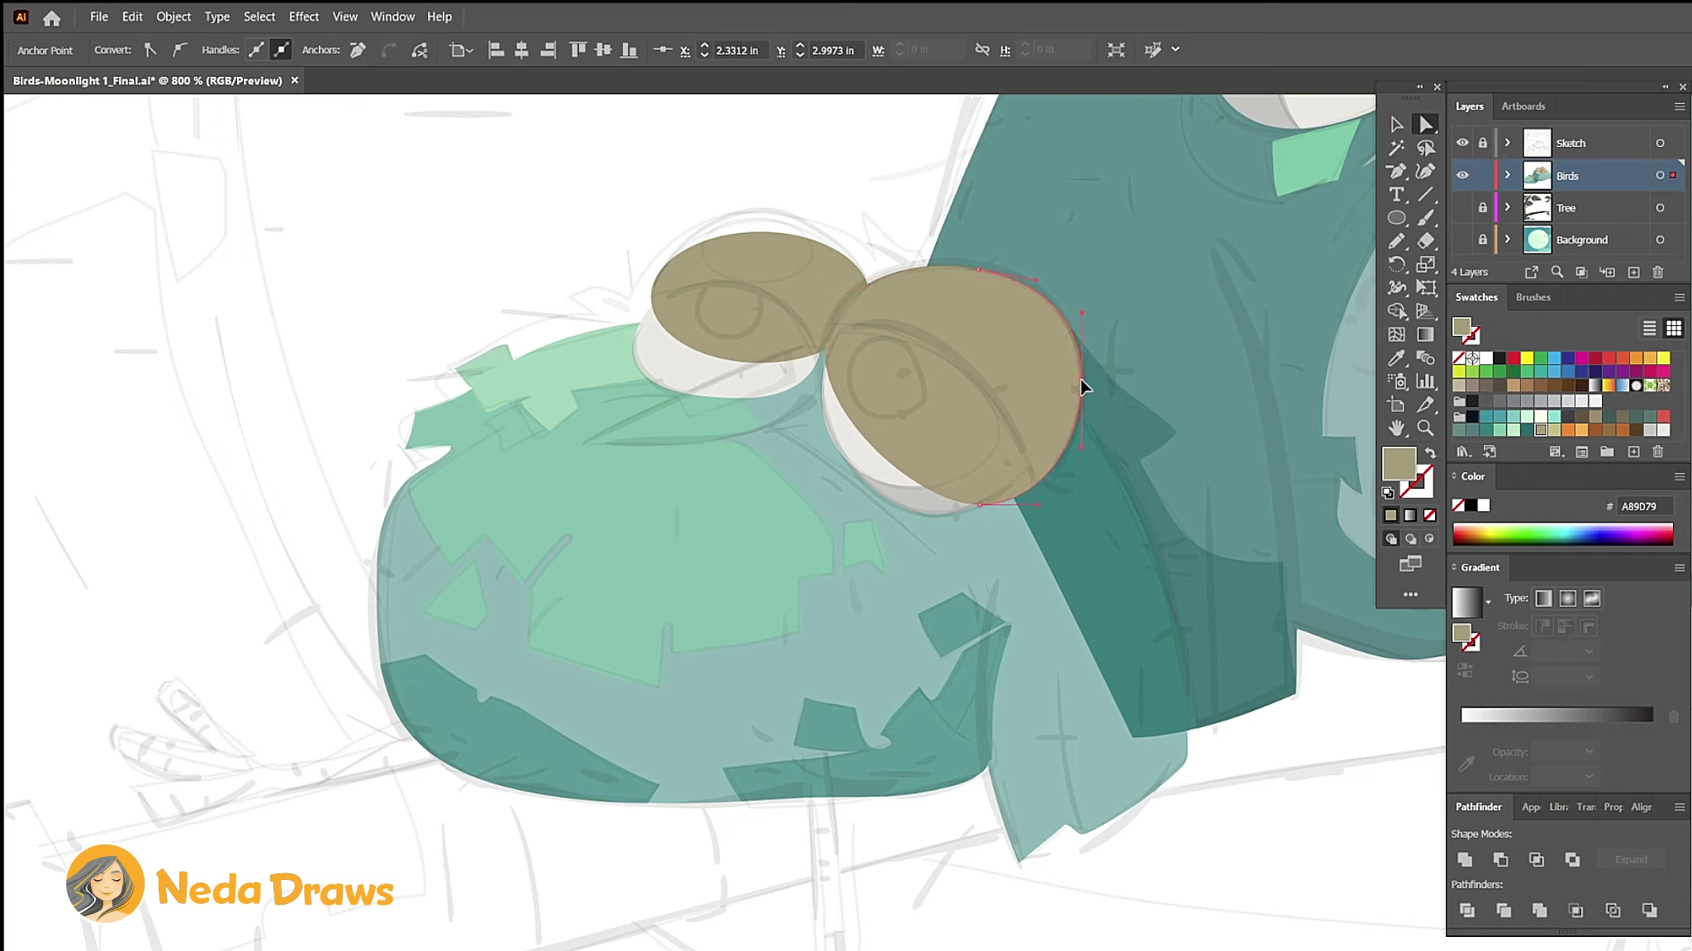
pyautogui.click(760, 209)
pyautogui.hotkey('shift', 'e')
pyautogui.moveTo(649, 312)
pyautogui.mouseDown()
pyautogui.moveTo(778, 324)
pyautogui.moveTo(1007, 469)
pyautogui.moveTo(834, 364)
pyautogui.mouseUp()
pyautogui.keyDown('ctrl'); pyautogui.click(892, 347); pyautogui.keyUp('ctrl')
# Step: Add a pale CCBE87 highlight ellipse on the left eyelid and trim it to fit
pyautogui.press('v')
pyautogui.click(851, 314)
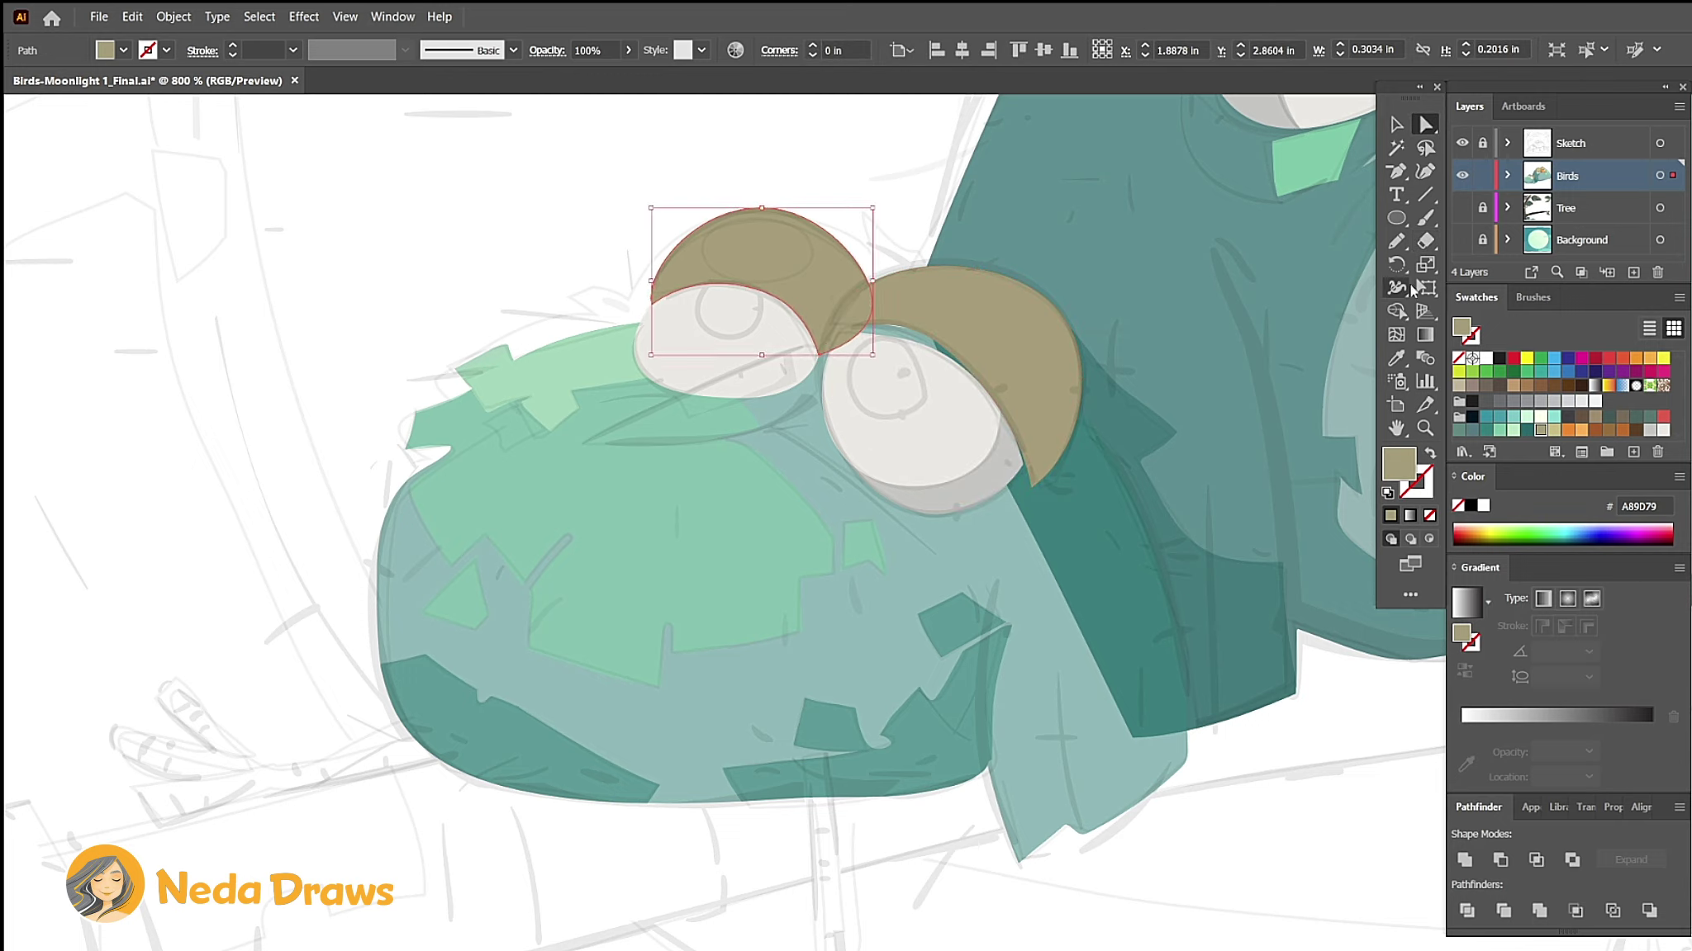
pyautogui.hotkey('ctrl', 'shift', 'a')
pyautogui.click(1553, 429)
pyautogui.press('l')
pyautogui.moveTo(706, 213); pyautogui.dragTo(814, 282)
pyautogui.click(1426, 241)
pyautogui.keyDown('ctrl'); pyautogui.keyDown('shift'); pyautogui.click(846, 265); pyautogui.keyUp('shift'); pyautogui.keyUp('ctrl')
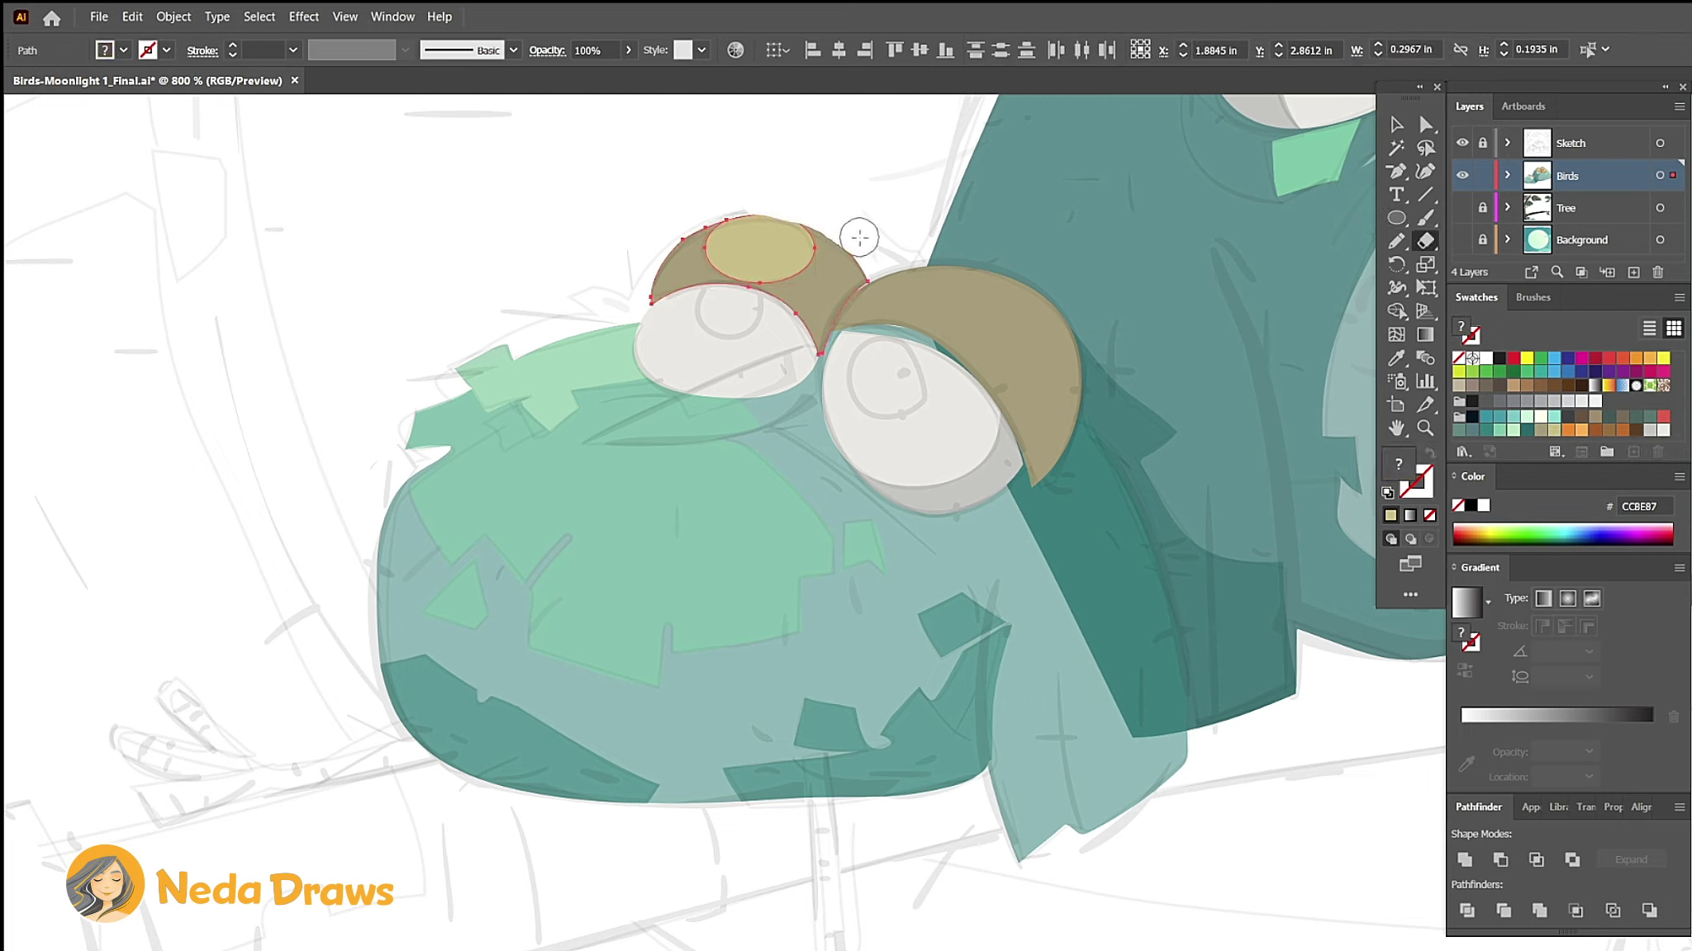
pyautogui.press('a')
pyautogui.click(905, 334)
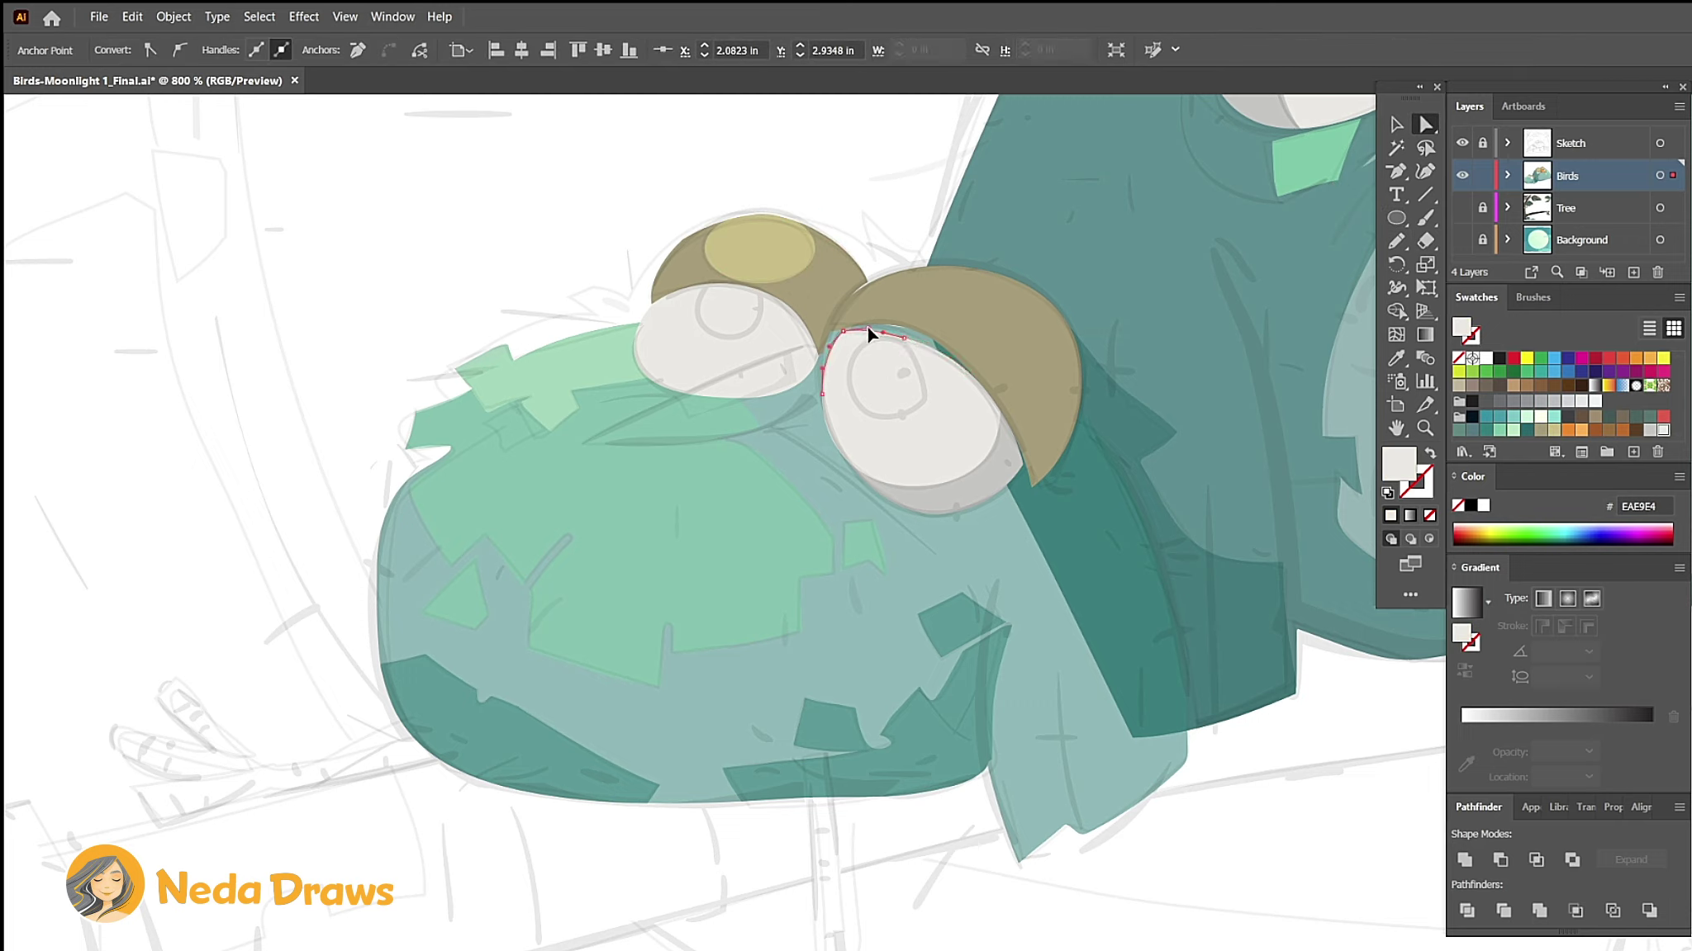
pyautogui.hotkey('ctrl', 'shift', 'a')
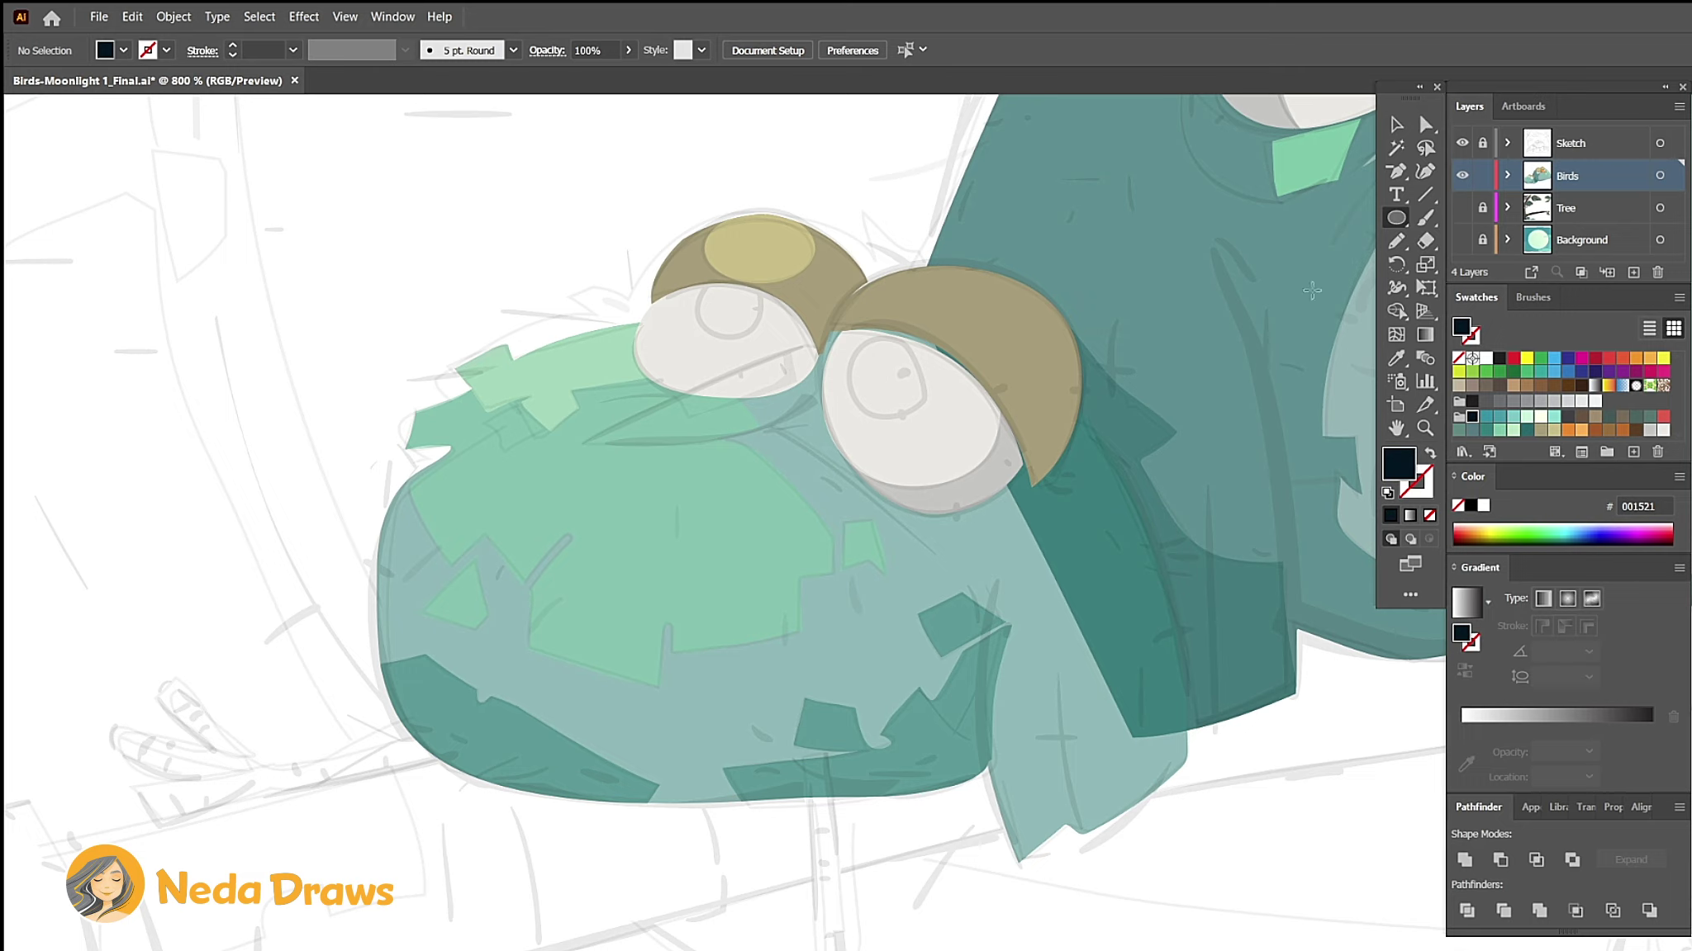
# Step: Draw a dark pupil in the right eye and set both pupils to 58% opacity
pyautogui.moveTo(754, 322); pyautogui.dragTo(933, 415)
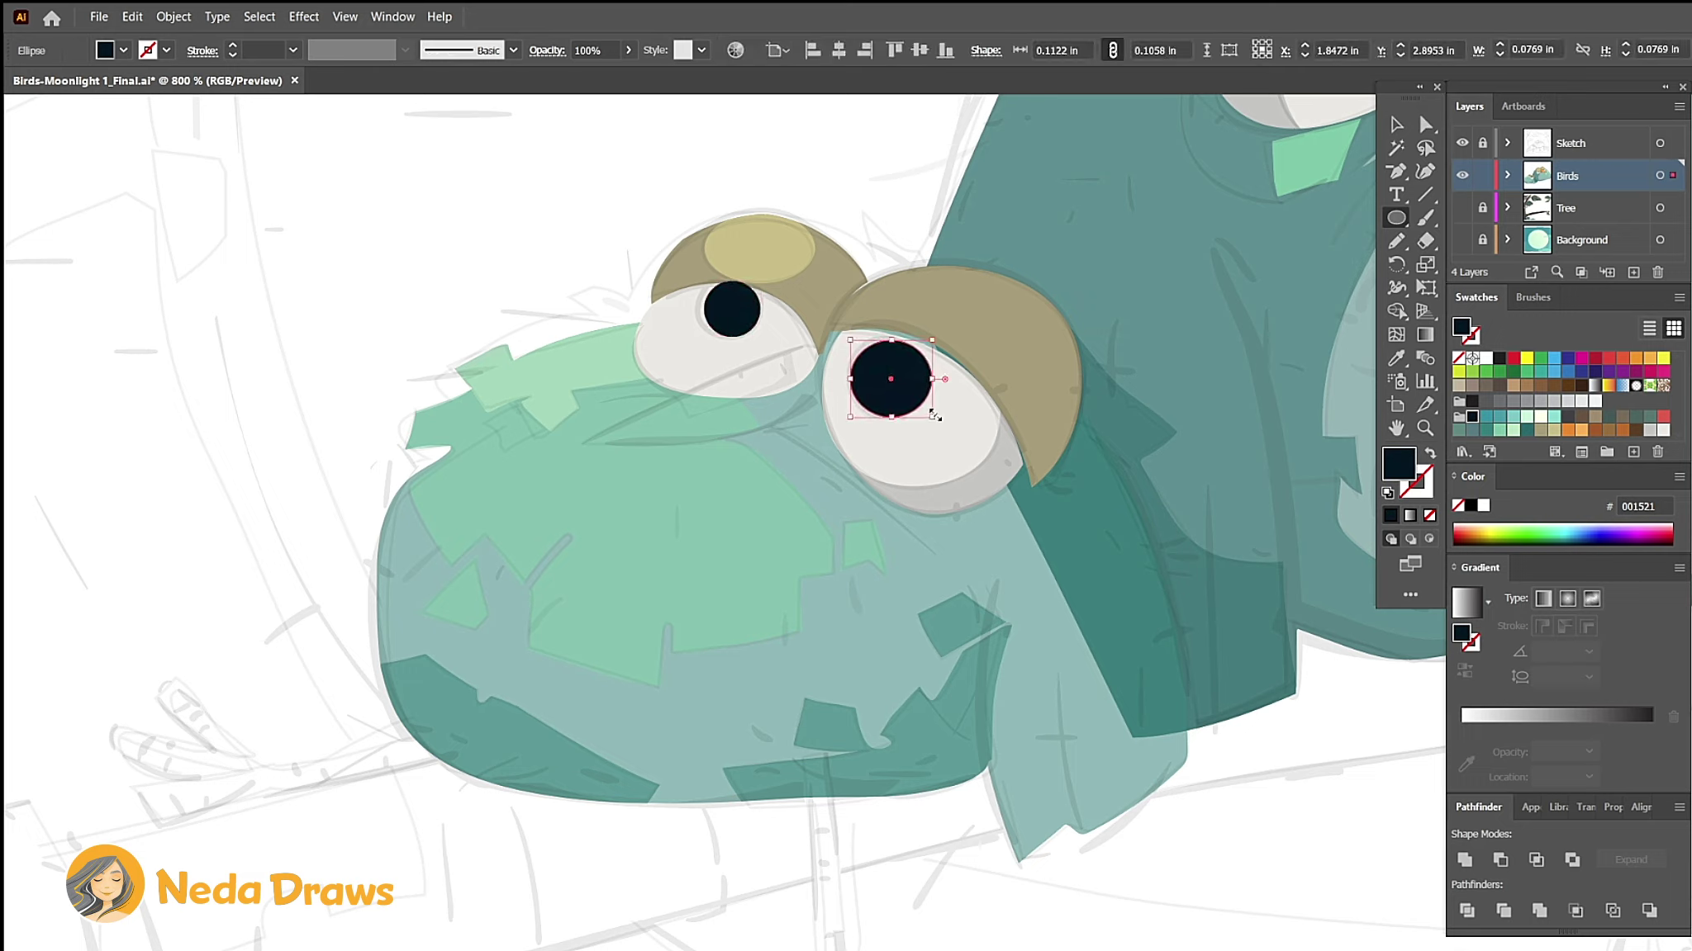
pyautogui.press('a')
pyautogui.keyDown('shift'); pyautogui.click(730, 318); pyautogui.keyUp('shift')
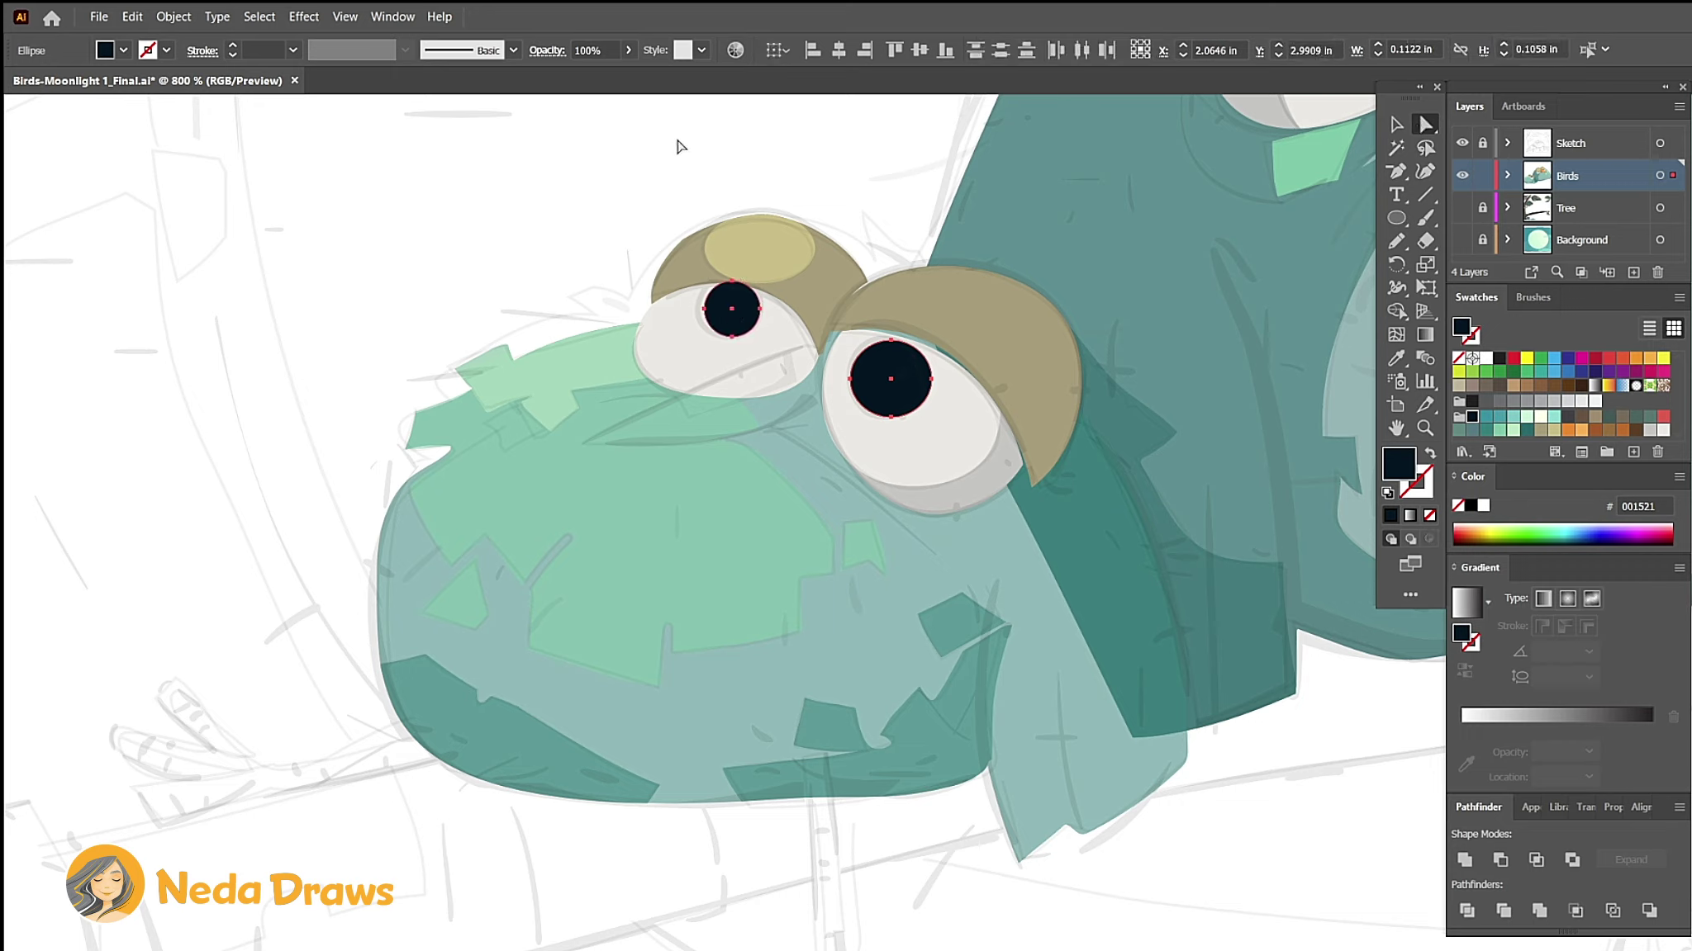
pyautogui.click(593, 74)
pyautogui.hotkey('ctrl', 'shift', 'a')
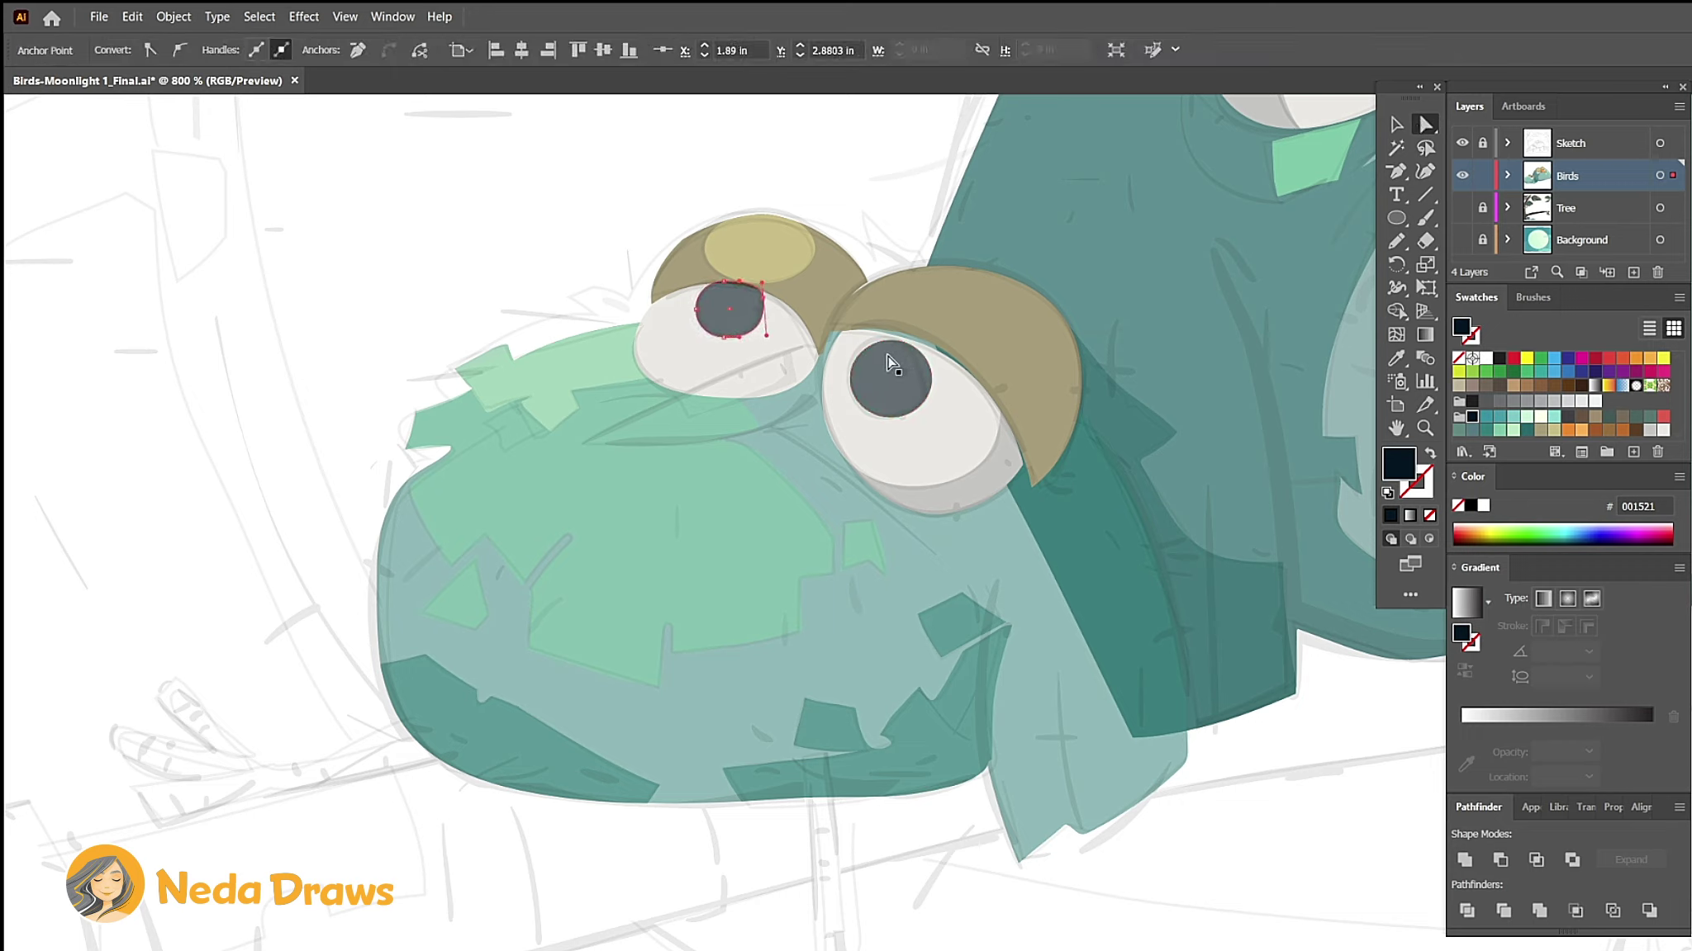
# Step: Erase a small nick from the right pupil's top-right edge
pyautogui.click(888, 417)
pyautogui.hotkey('shift', 'e')
pyautogui.moveTo(918, 318); pyautogui.dragTo(935, 353)
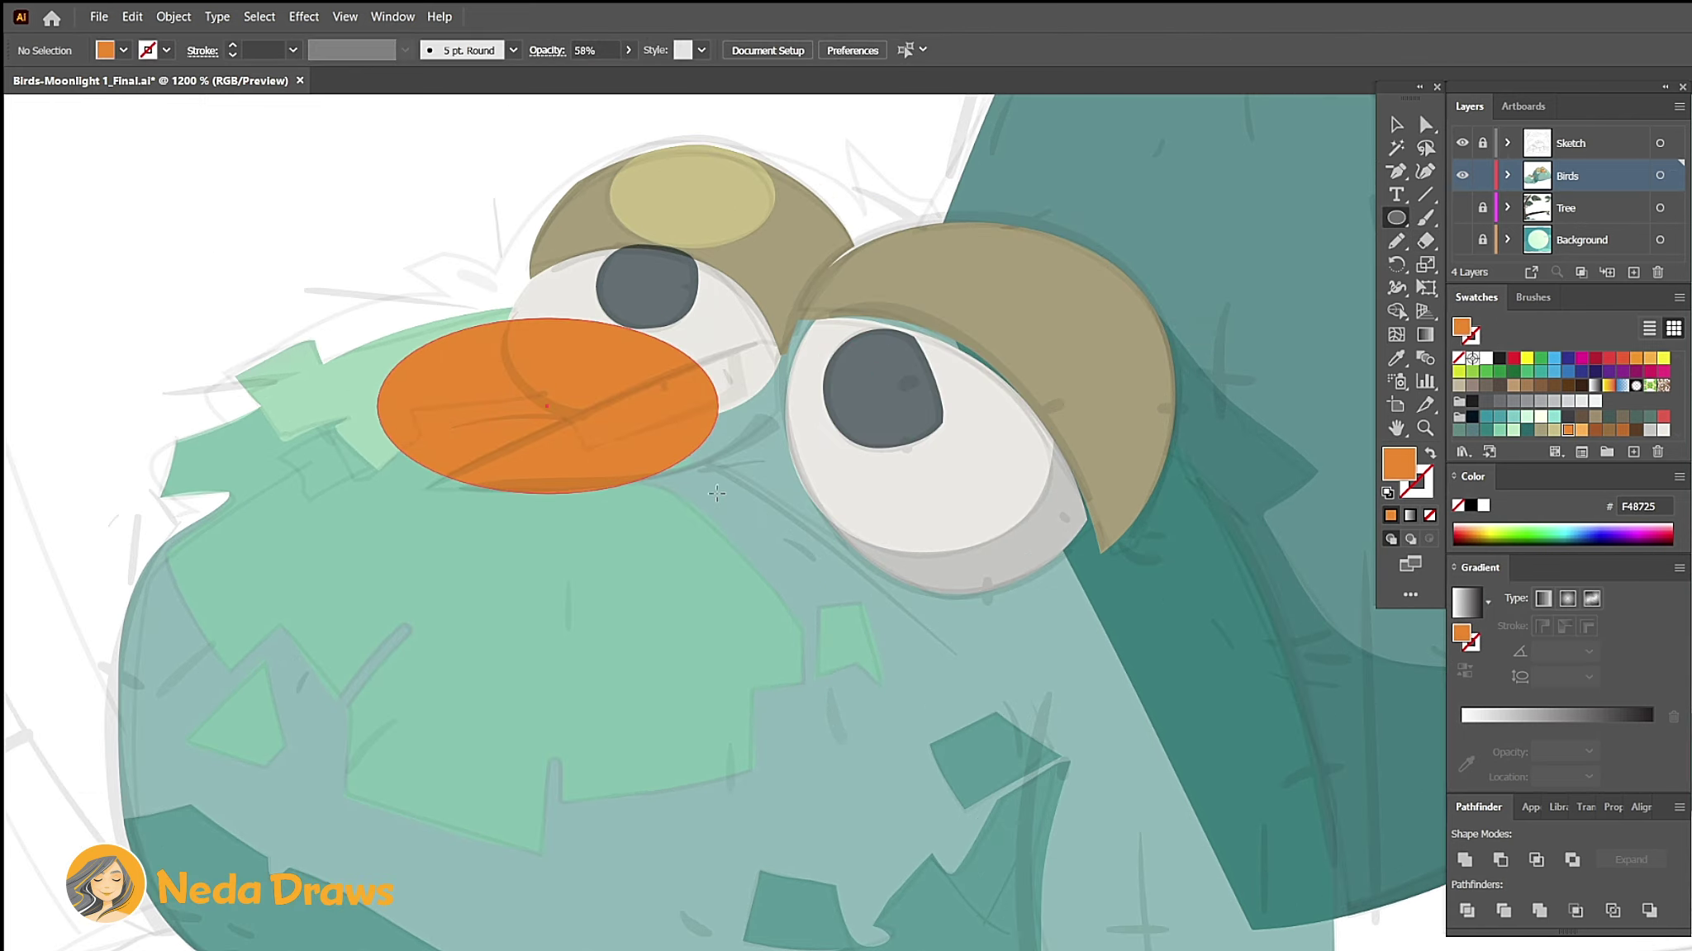
# Step: Draw an orange ellipse, pull it into a beak and delete the cut-off upper piece
pyautogui.moveTo(321, 306); pyautogui.dragTo(829, 509)
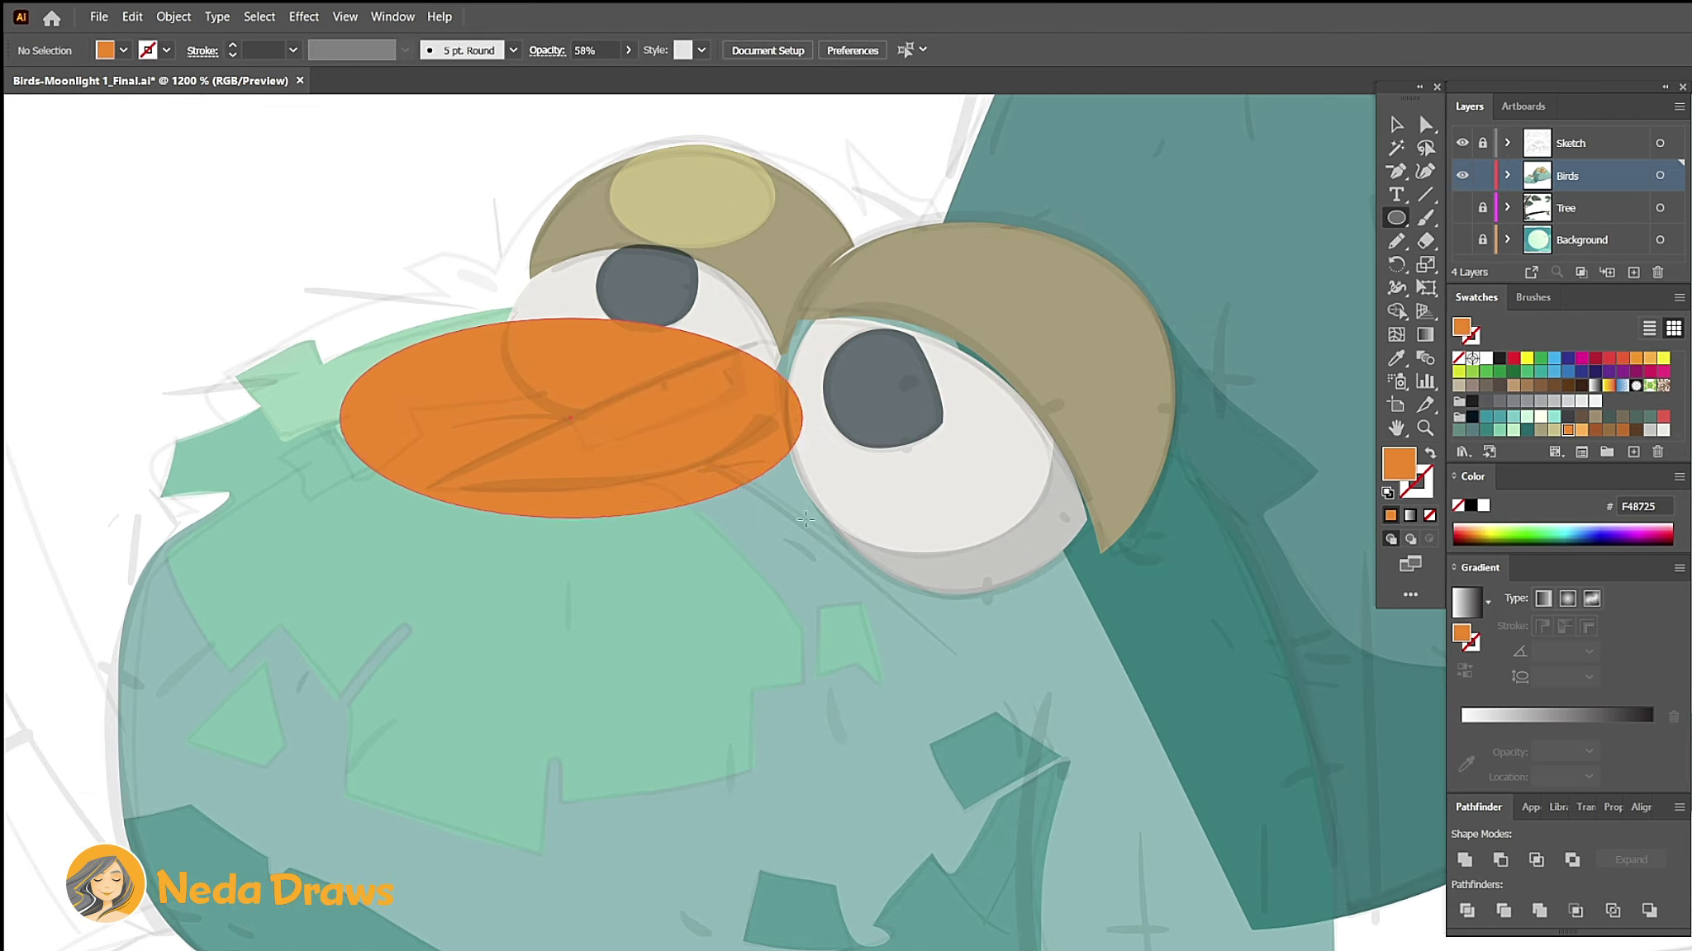
pyautogui.press('a')
pyautogui.moveTo(574, 509); pyautogui.dragTo(541, 493)
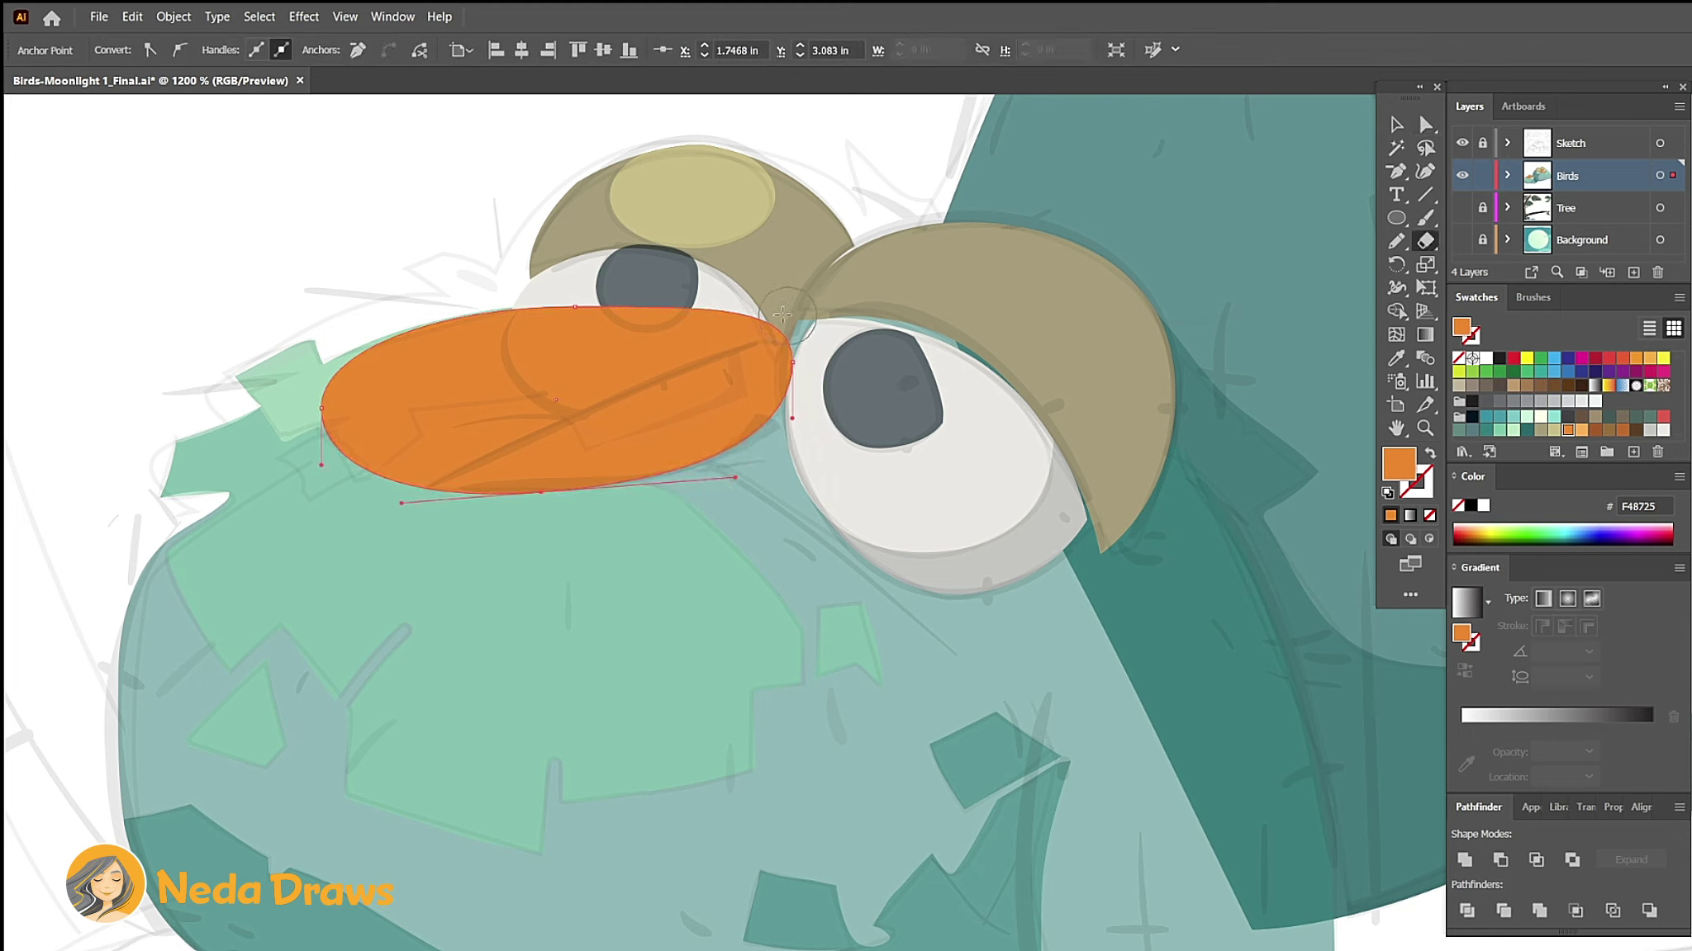
pyautogui.moveTo(783, 314); pyautogui.dragTo(517, 407)
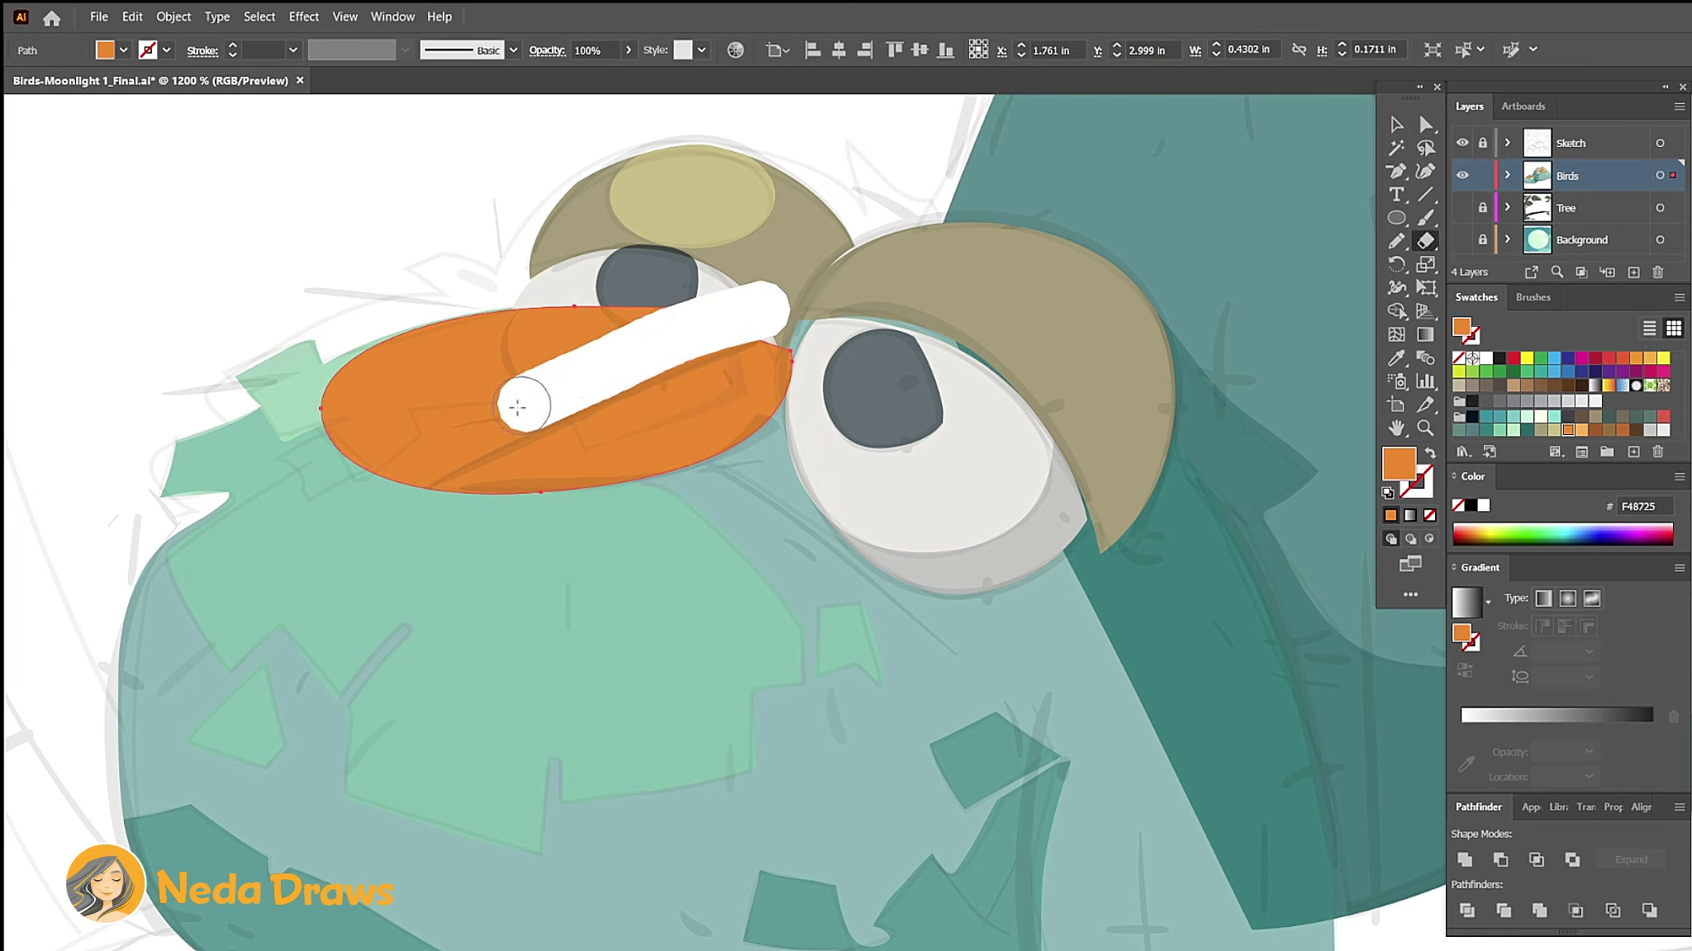
pyautogui.press('a')
pyautogui.click(517, 385)
pyautogui.press('Delete')
# Step: Refine the beak tip, erase its right bulge, and keep the fill orange F48725
pyautogui.click(789, 427)
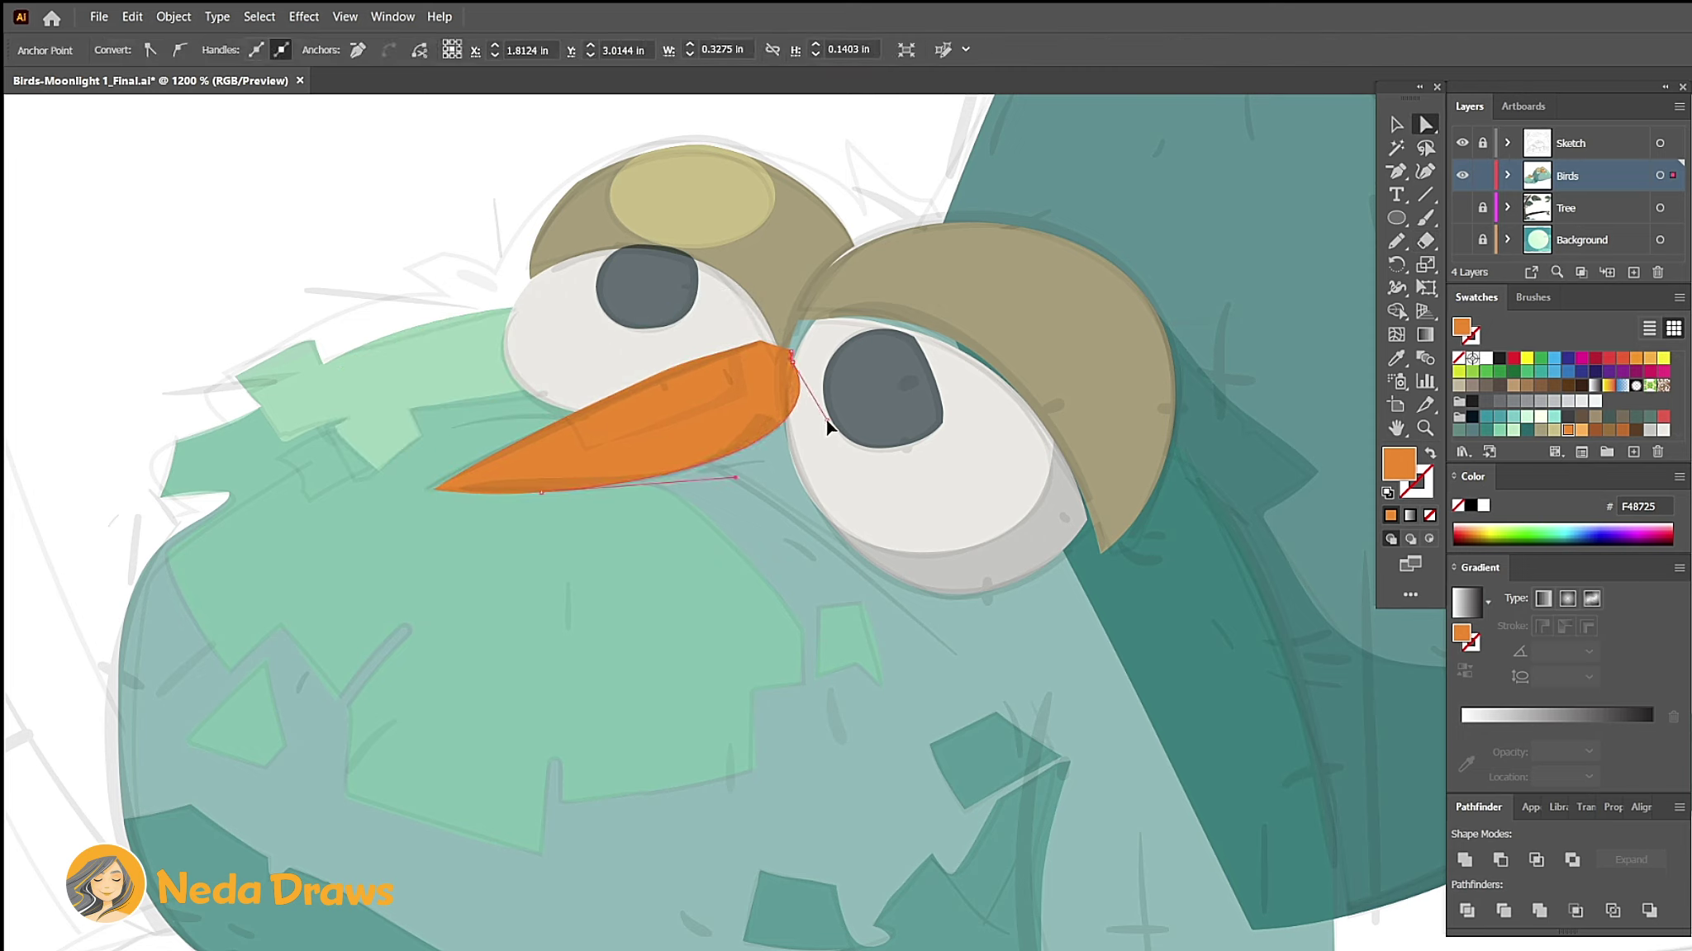
pyautogui.moveTo(433, 489); pyautogui.dragTo(425, 489)
pyautogui.click(654, 388)
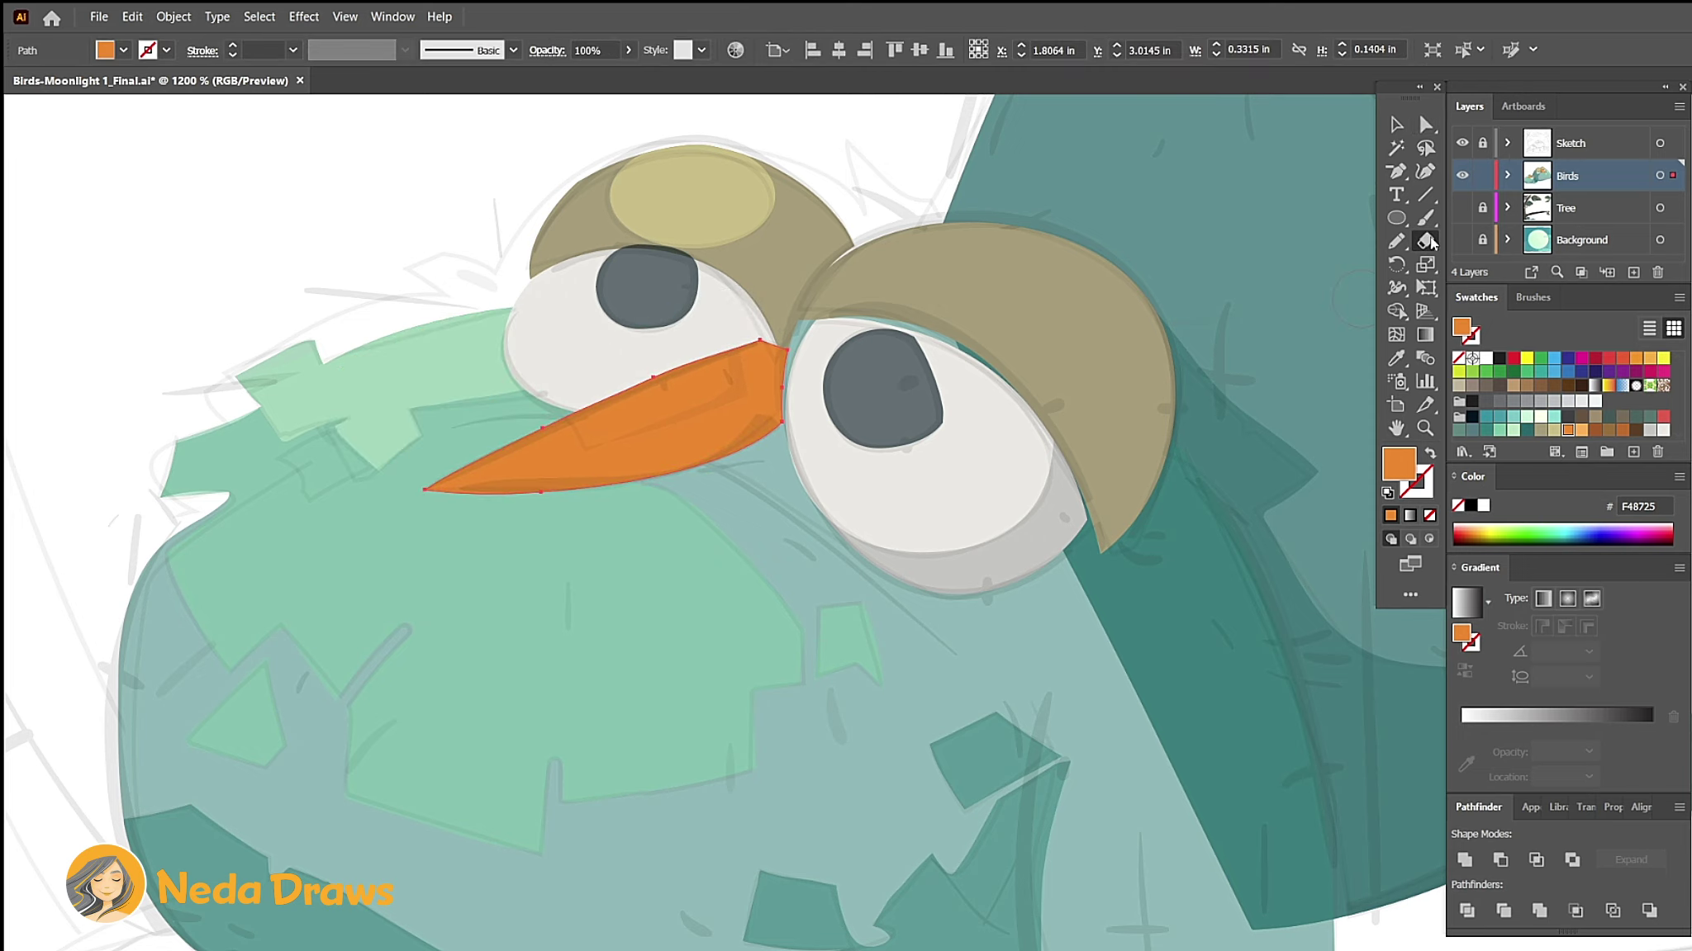
pyautogui.moveTo(815, 365); pyautogui.dragTo(783, 415)
pyautogui.press('a')
pyautogui.click(775, 430)
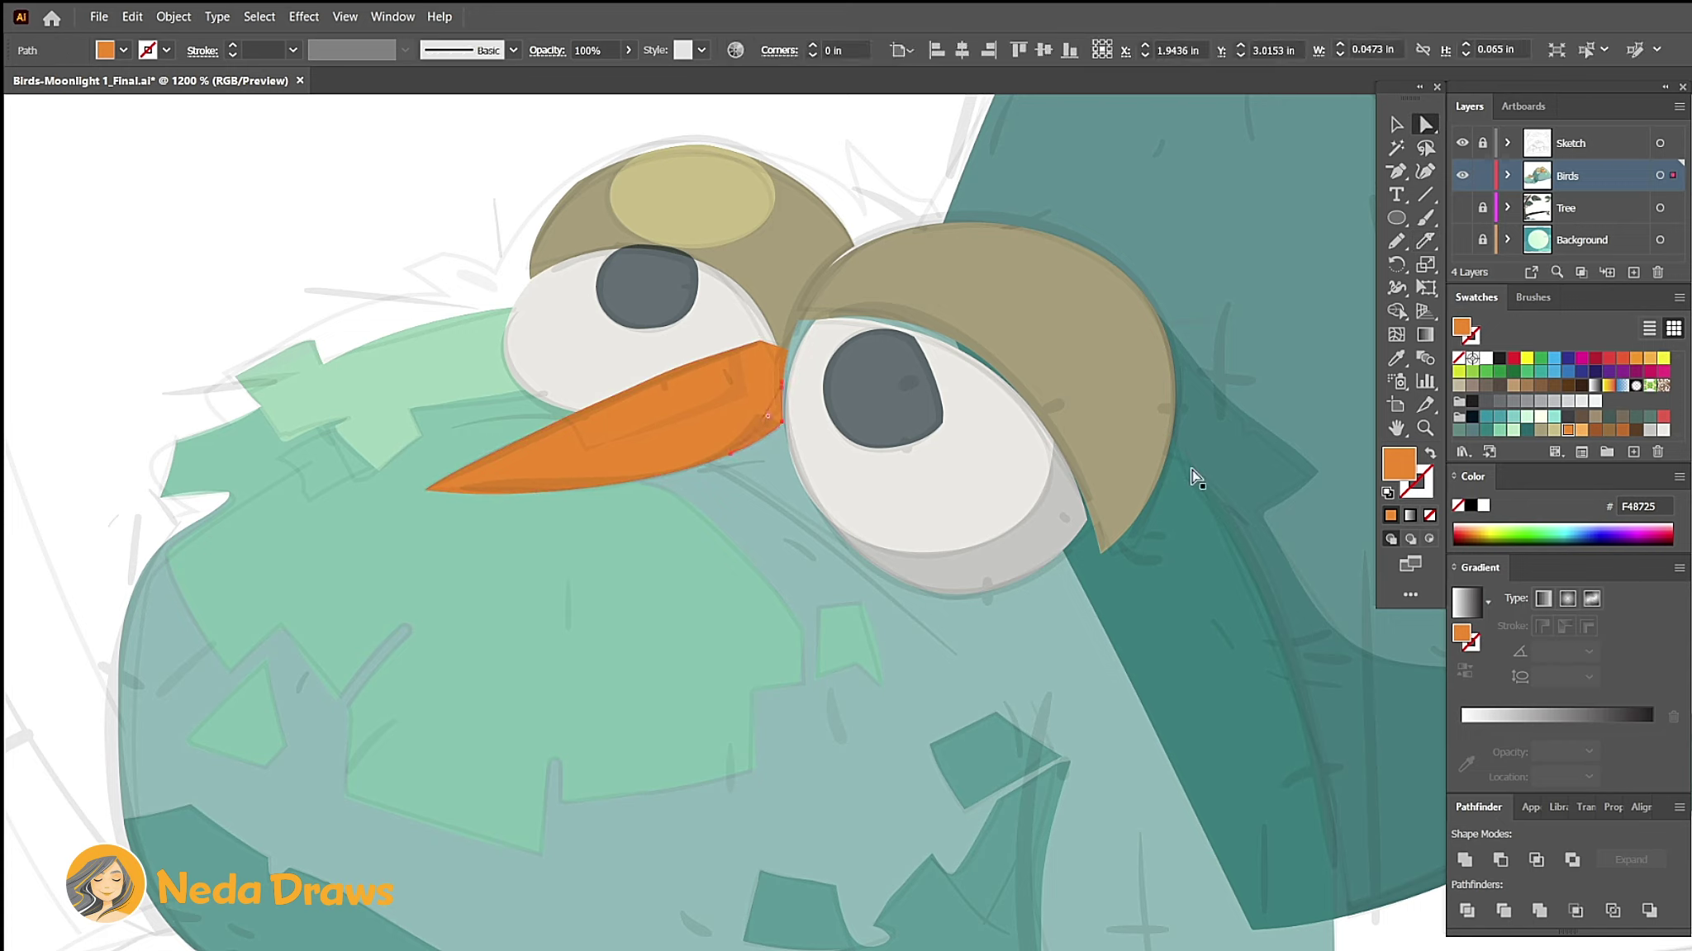
pyautogui.click(1621, 430)
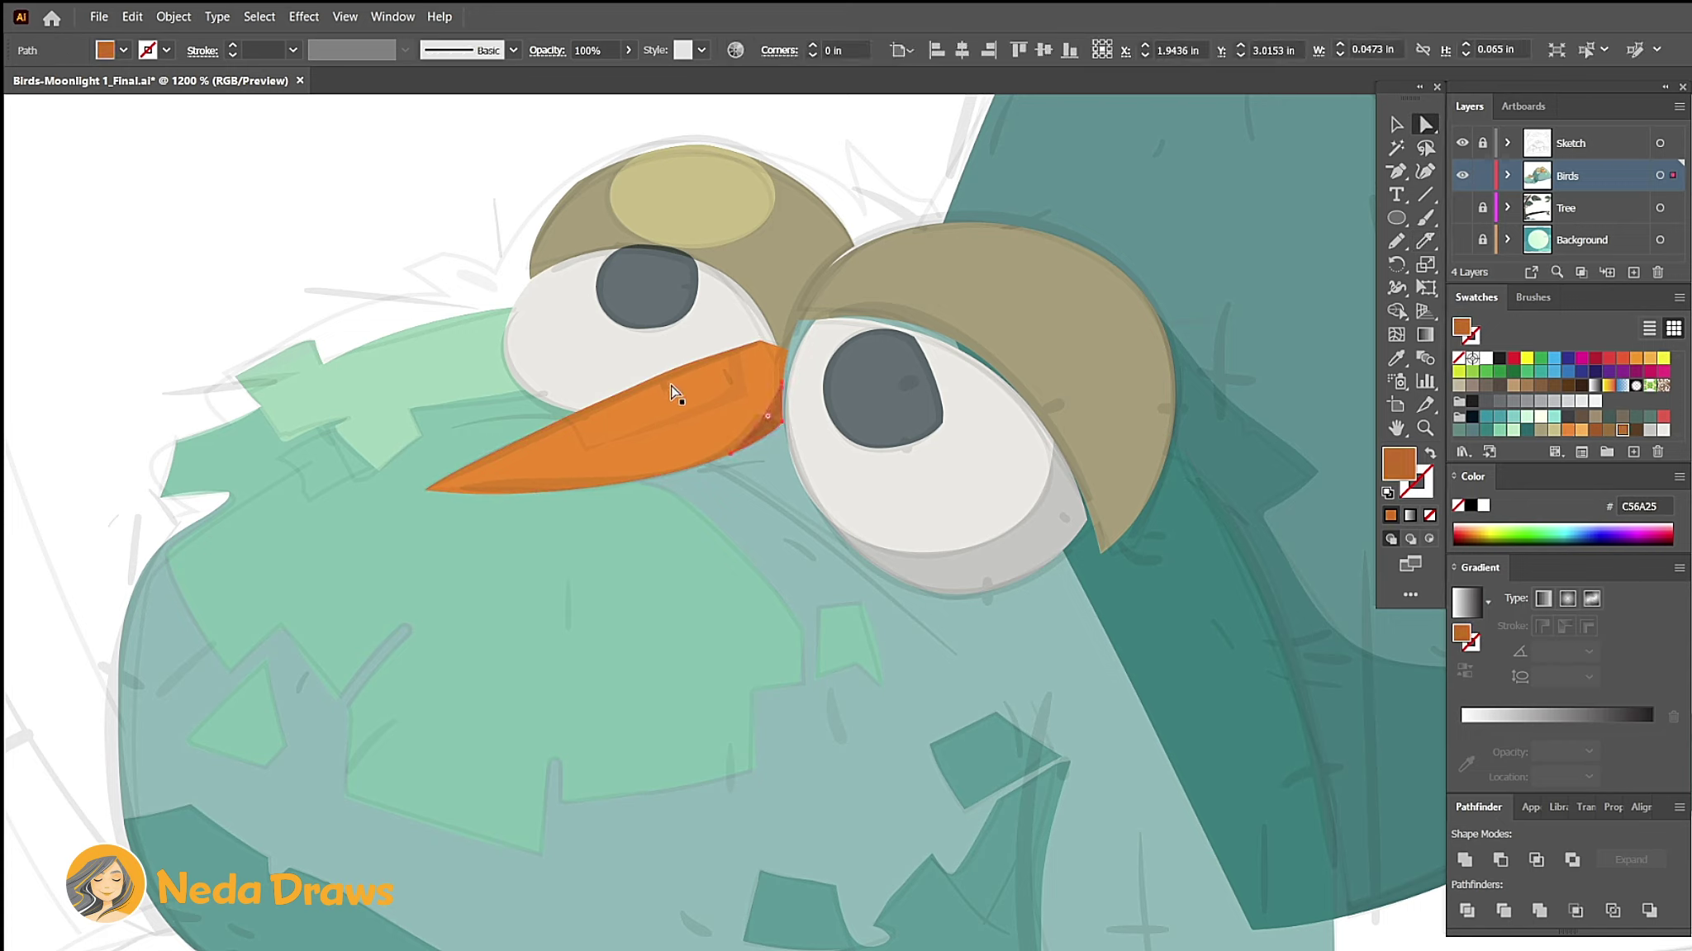
pyautogui.click(1566, 429)
# Step: Paste a light orange FF8052 beak copy in front and erase it to reveal darker shading
pyautogui.click(133, 17)
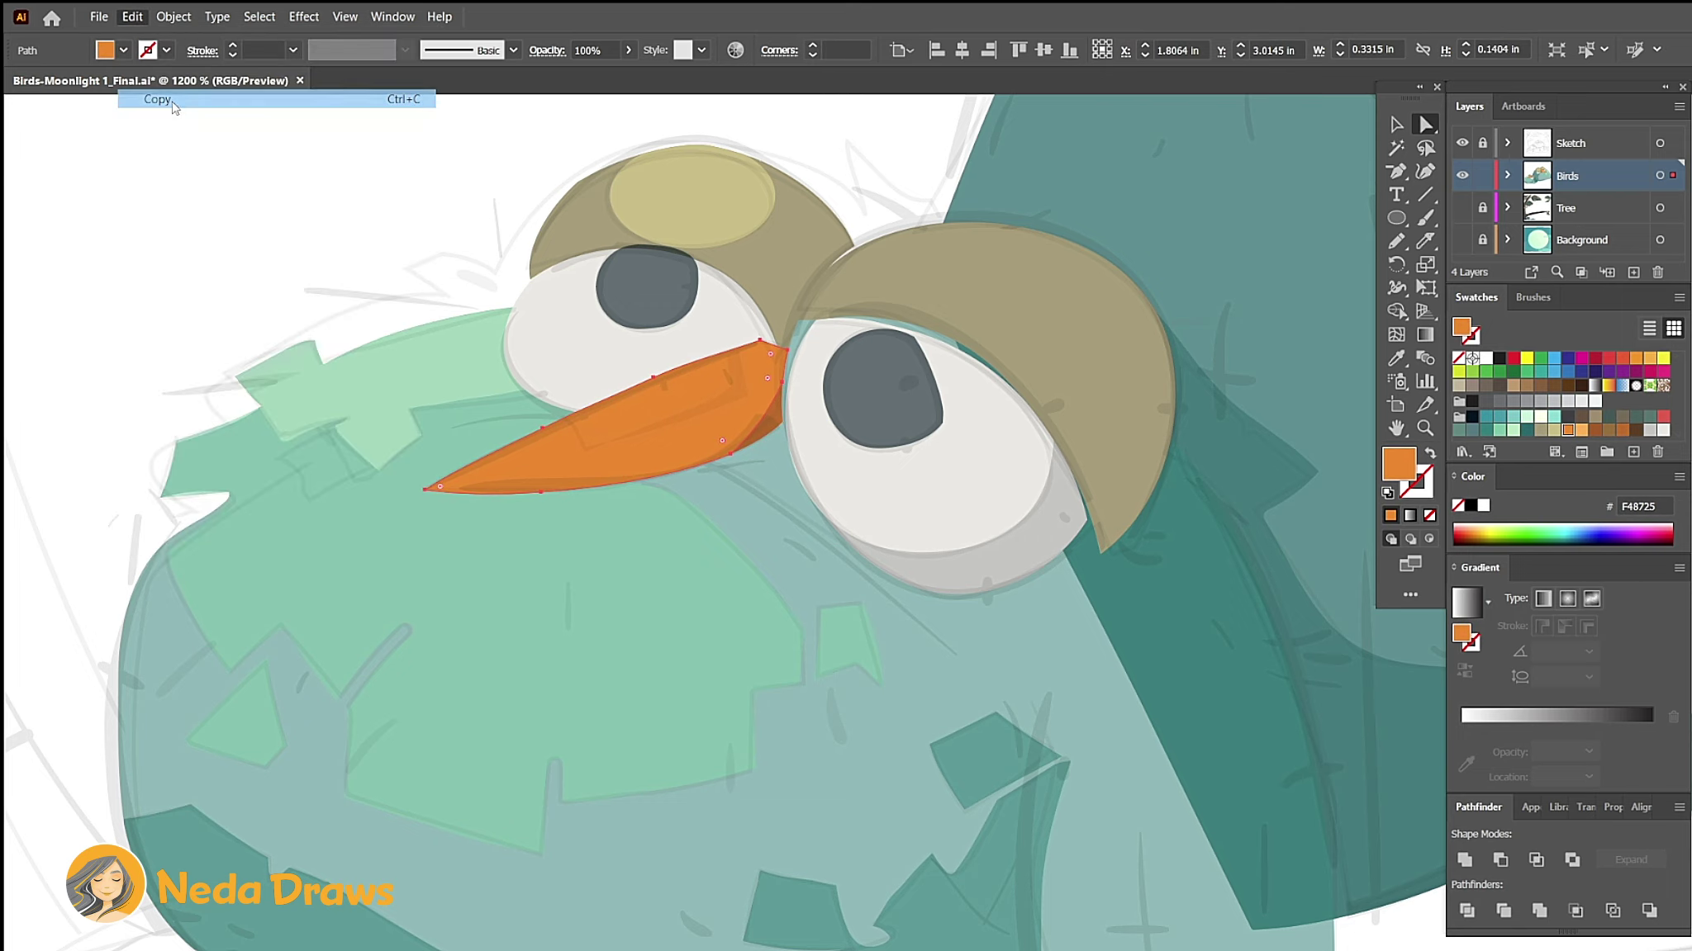
pyautogui.click(133, 17)
pyautogui.click(179, 136)
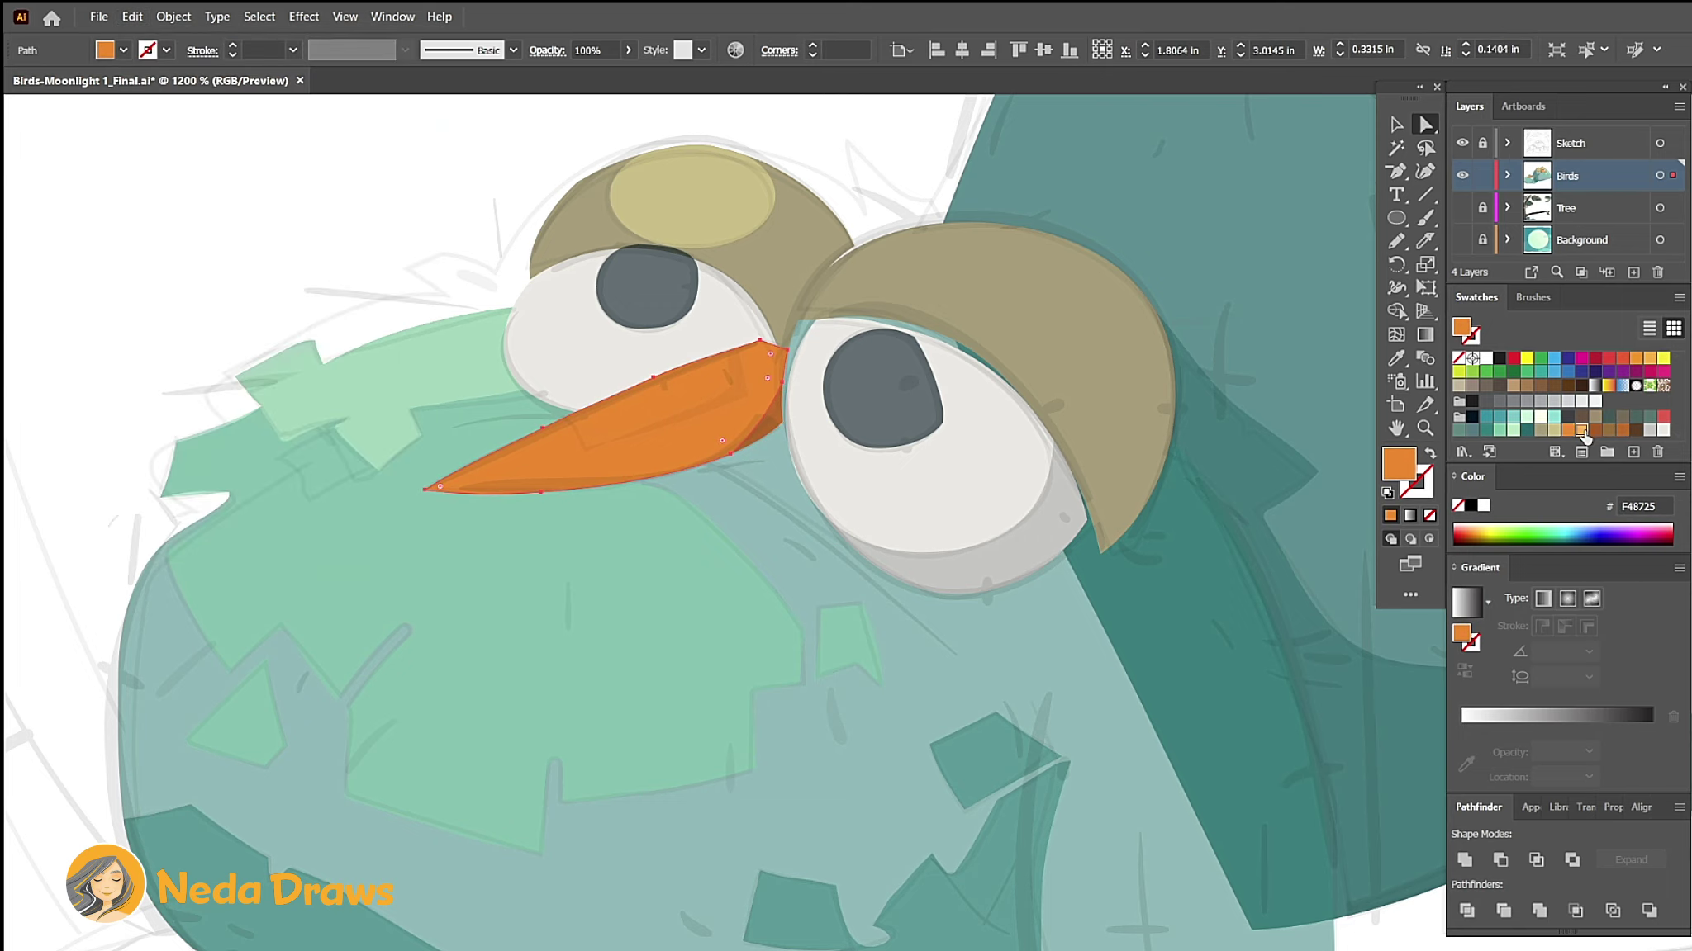
pyautogui.click(1581, 431)
pyautogui.click(1425, 241)
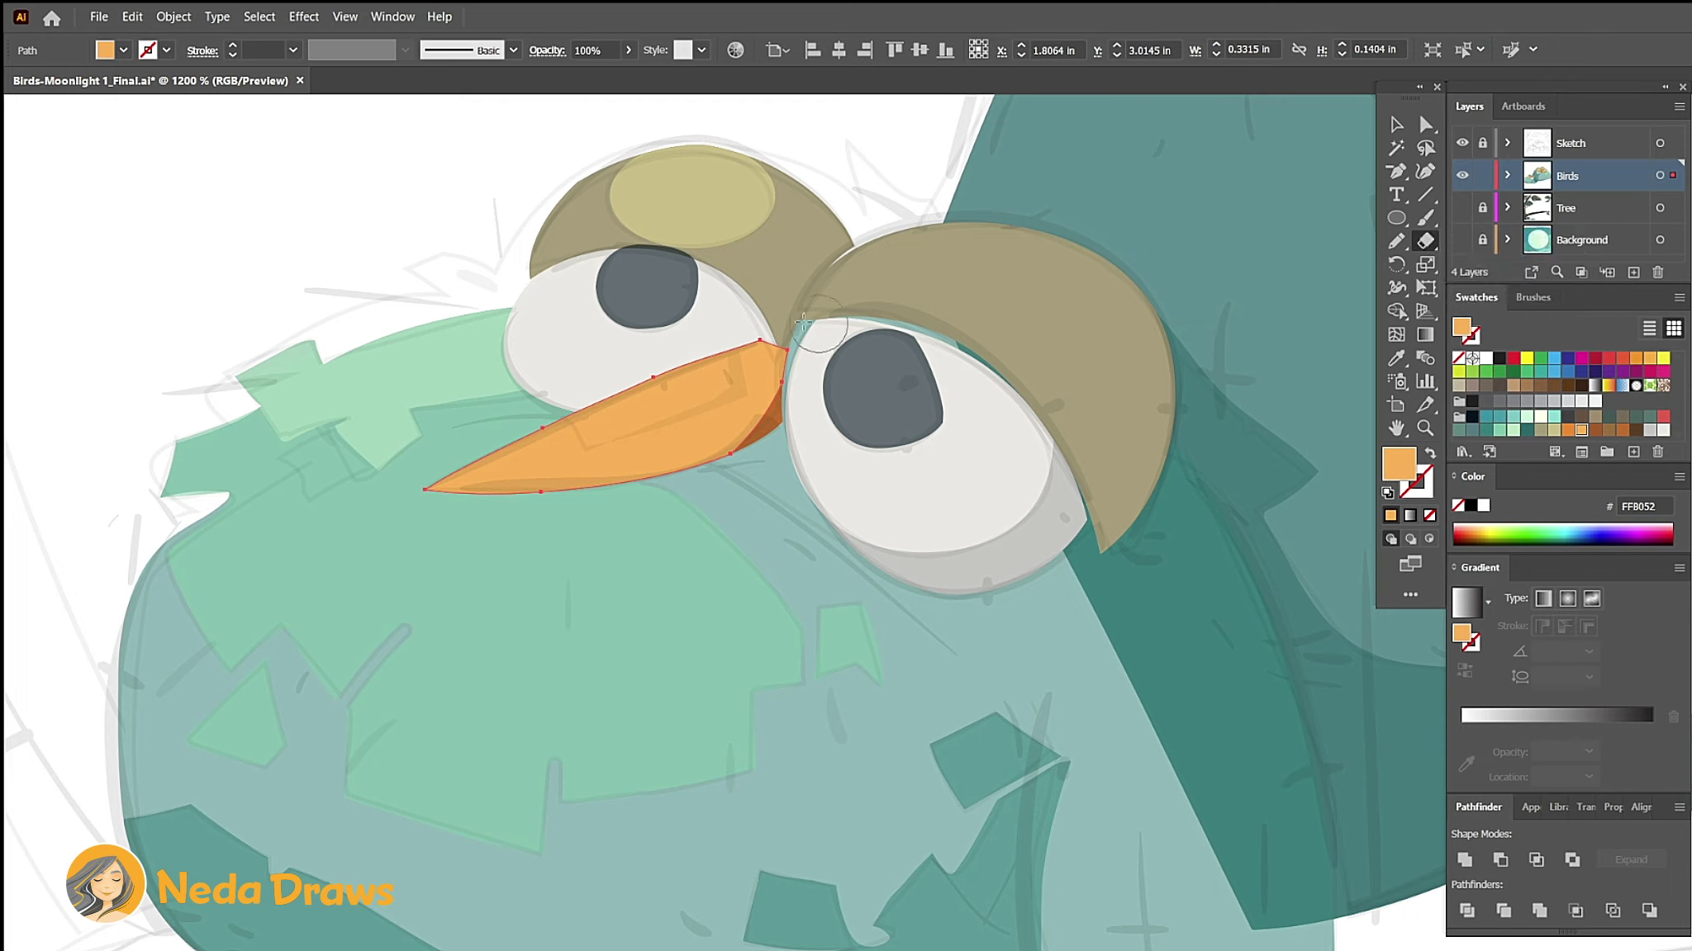
pyautogui.moveTo(760, 331)
pyautogui.mouseDown()
pyautogui.moveTo(758, 462)
pyautogui.moveTo(574, 481)
pyautogui.mouseUp()
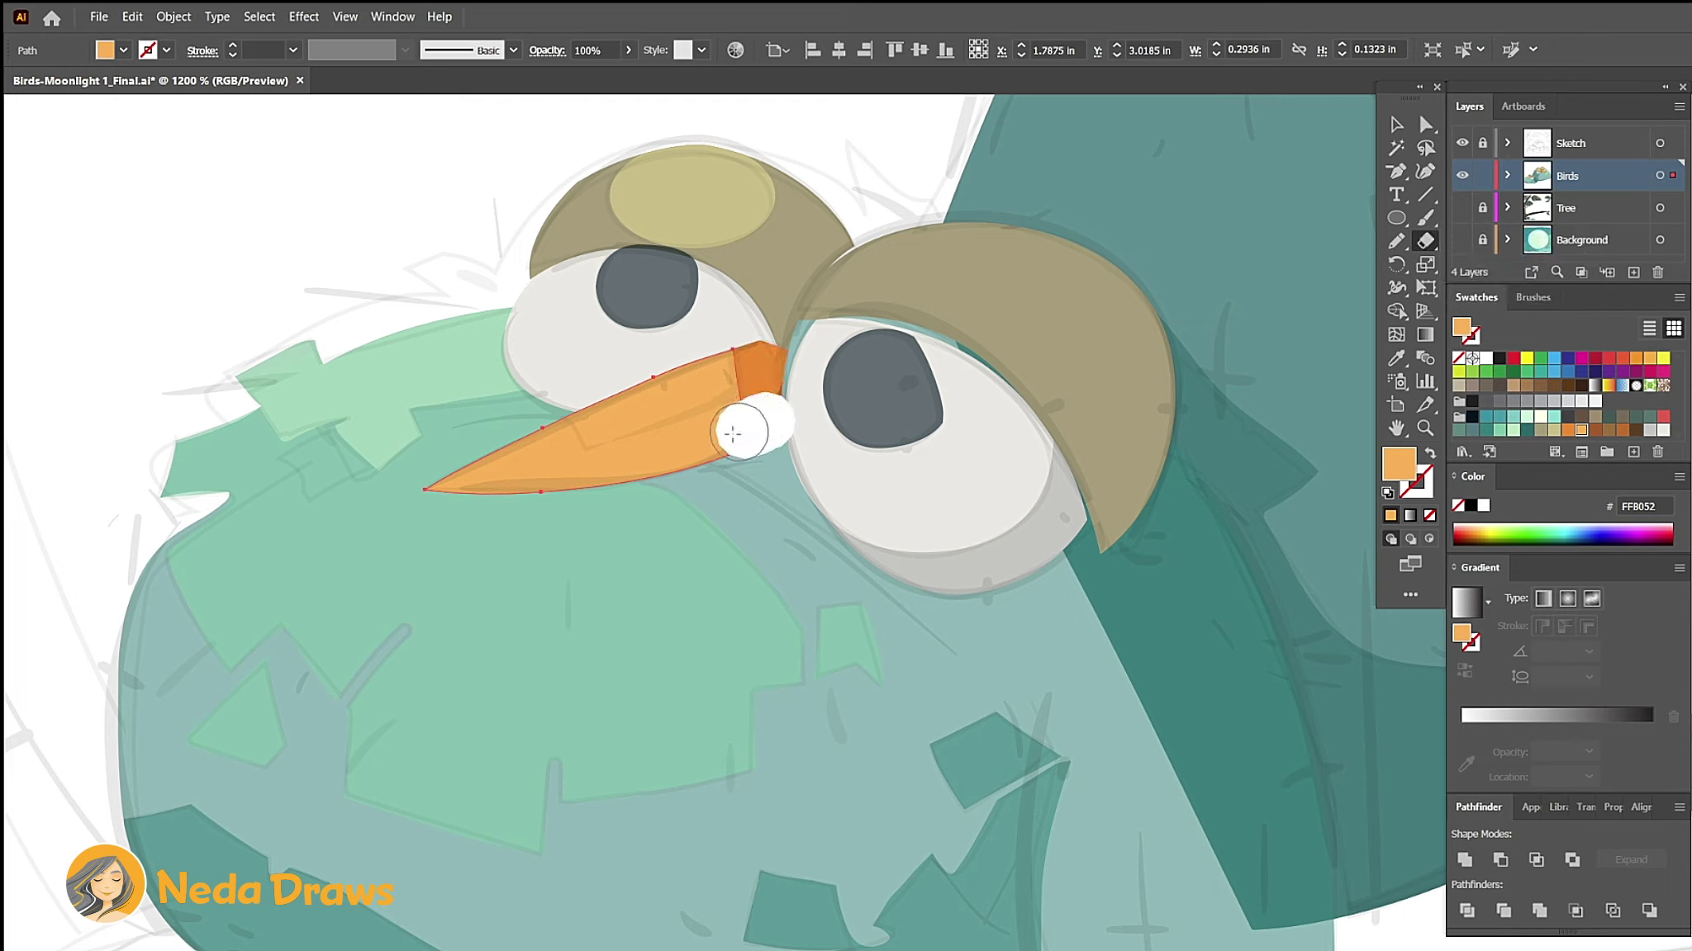
pyautogui.moveTo(541, 426); pyautogui.dragTo(414, 489)
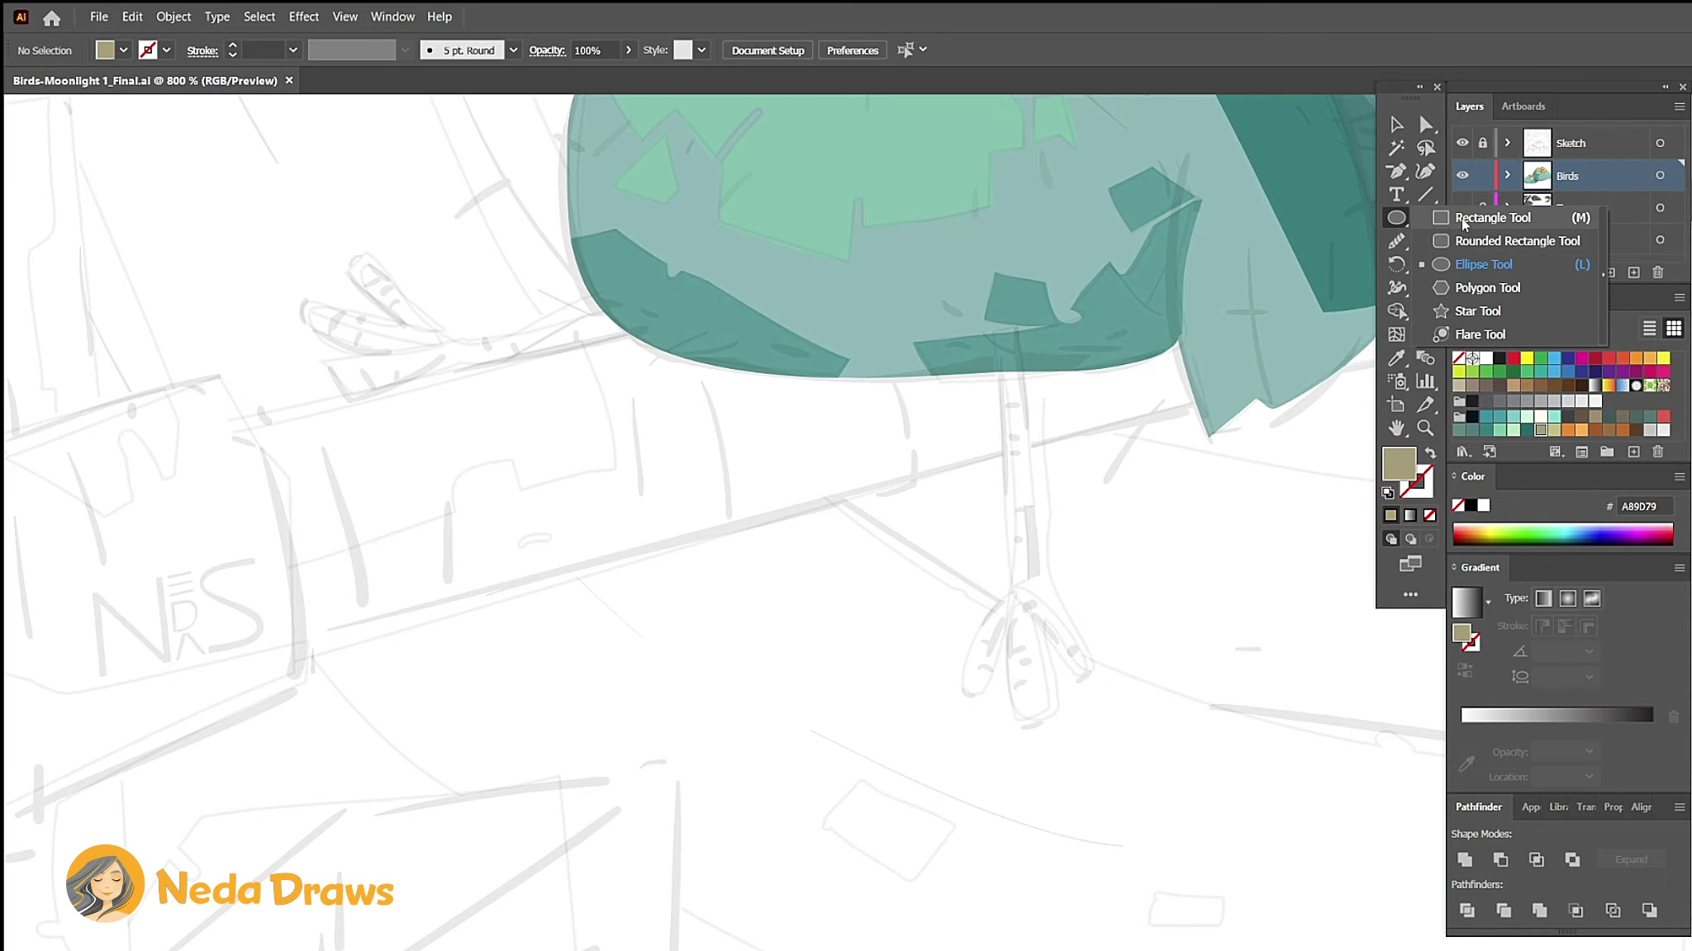
# Step: Draw a brown rectangle left of the body, slant it into a plank and shave its top
pyautogui.click(1479, 218)
pyautogui.click(1595, 429)
pyautogui.moveTo(331, 356)
pyautogui.mouseDown()
pyautogui.moveTo(635, 382)
pyautogui.moveTo(619, 306)
pyautogui.moveTo(320, 362)
pyautogui.moveTo(346, 399)
pyautogui.mouseUp()
pyautogui.click(1427, 125)
pyautogui.moveTo(634, 382); pyautogui.dragTo(629, 332)
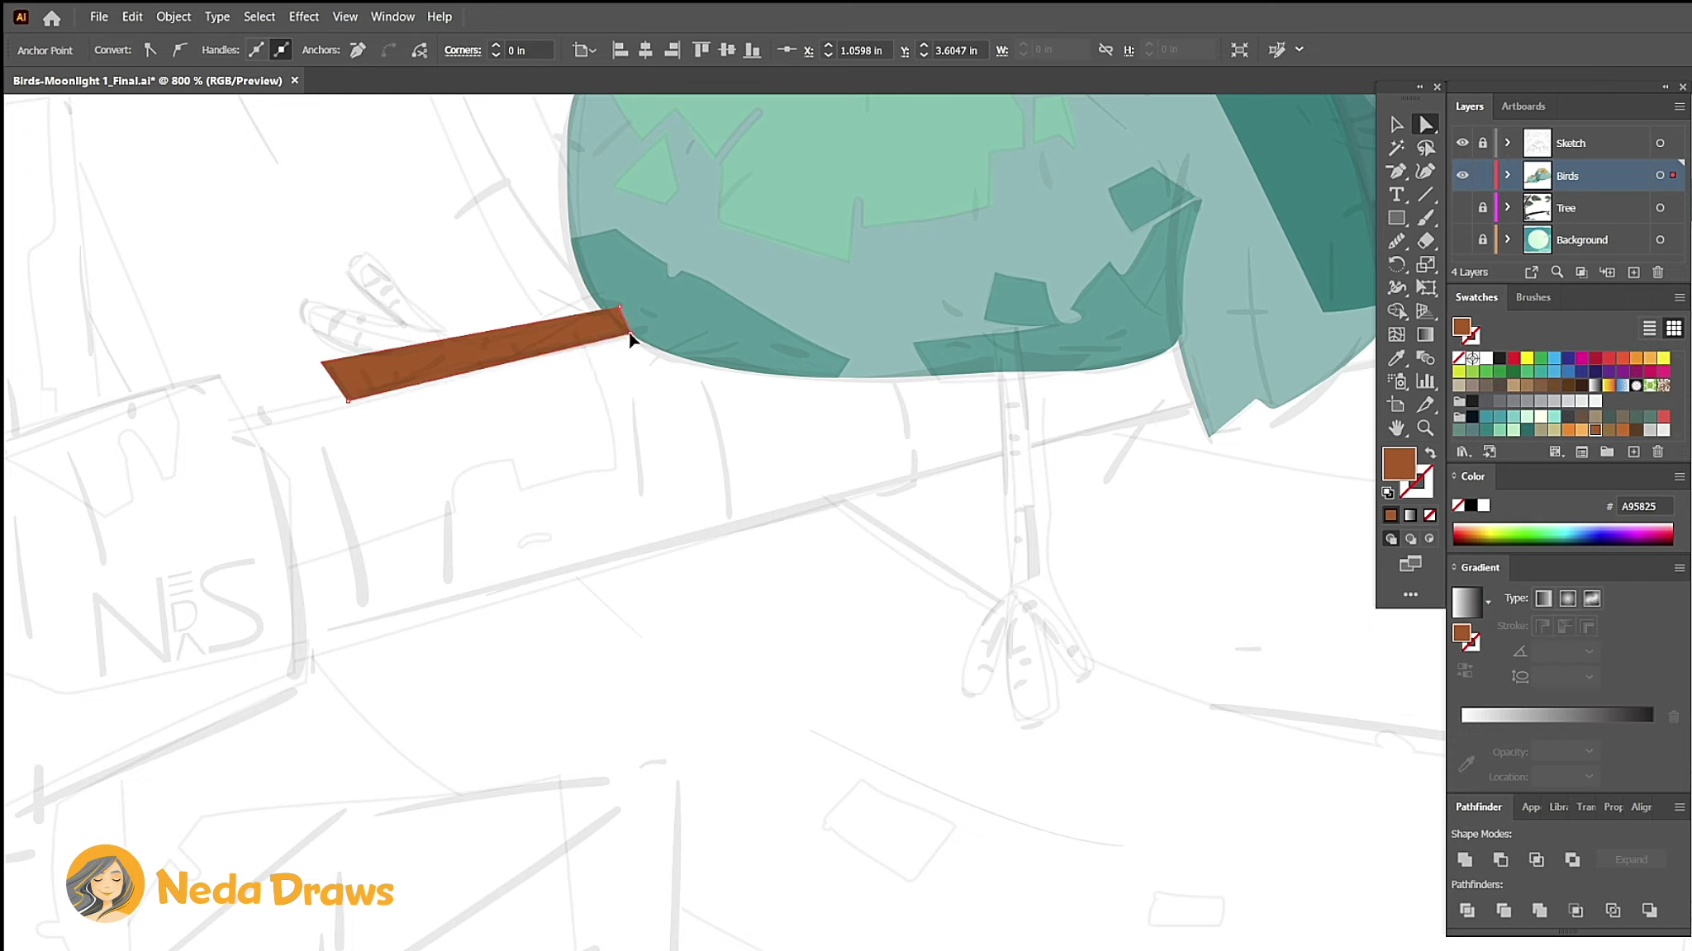
pyautogui.hotkey('shift', 'e')
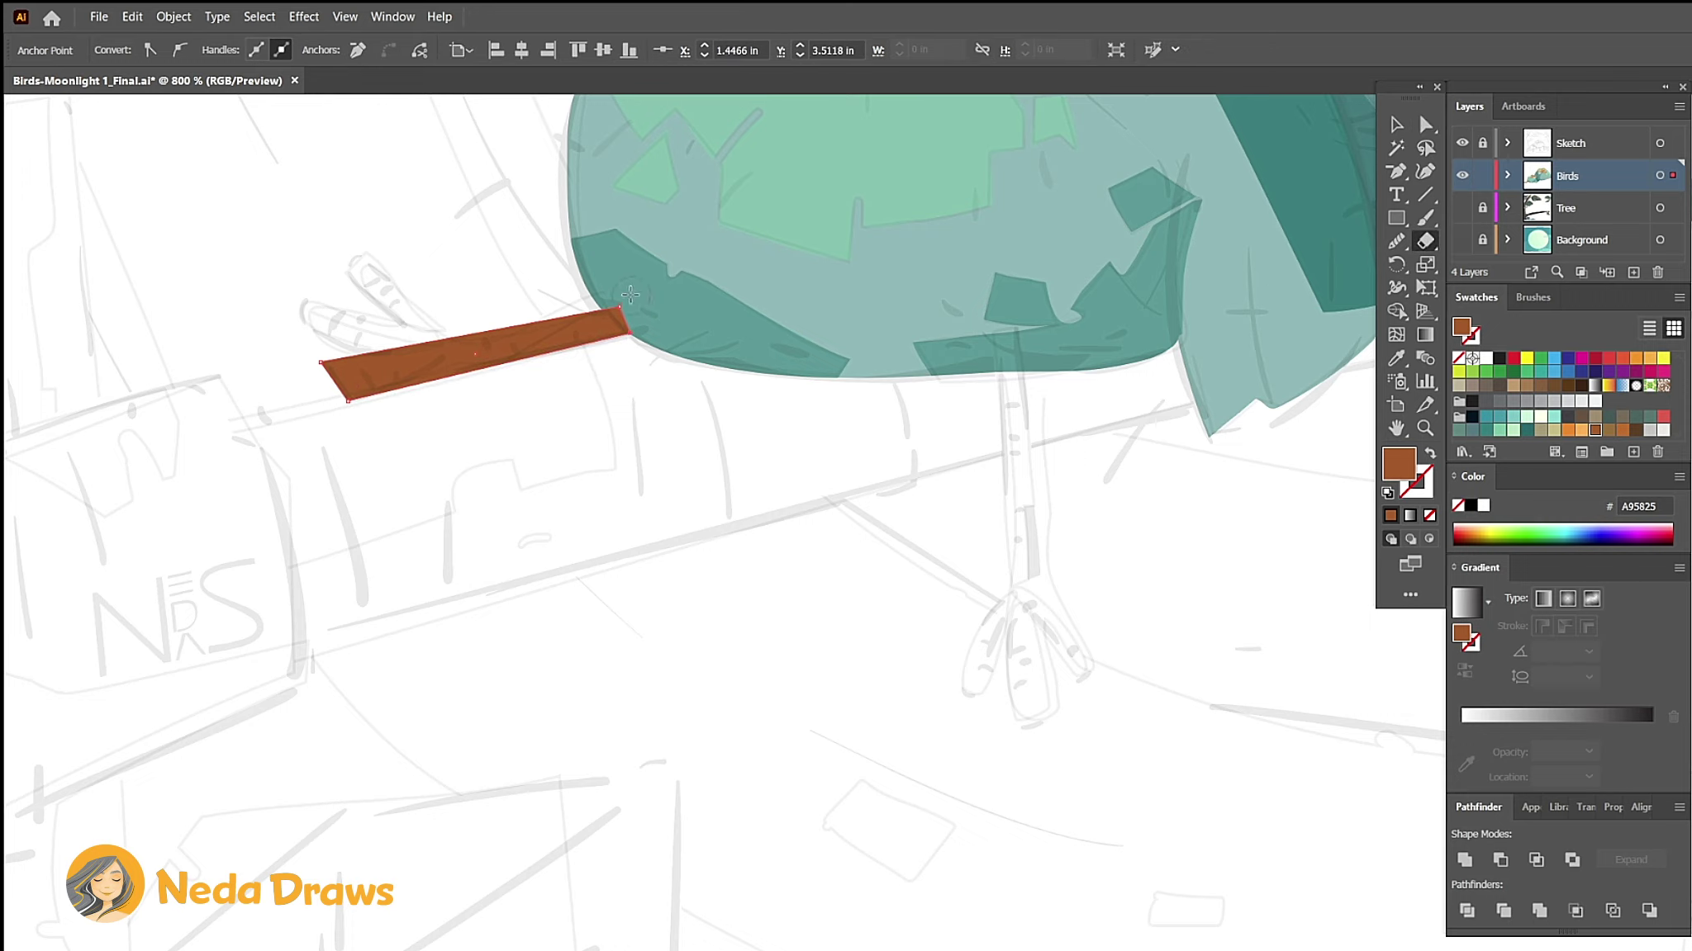
pyautogui.moveTo(616, 291); pyautogui.dragTo(446, 337)
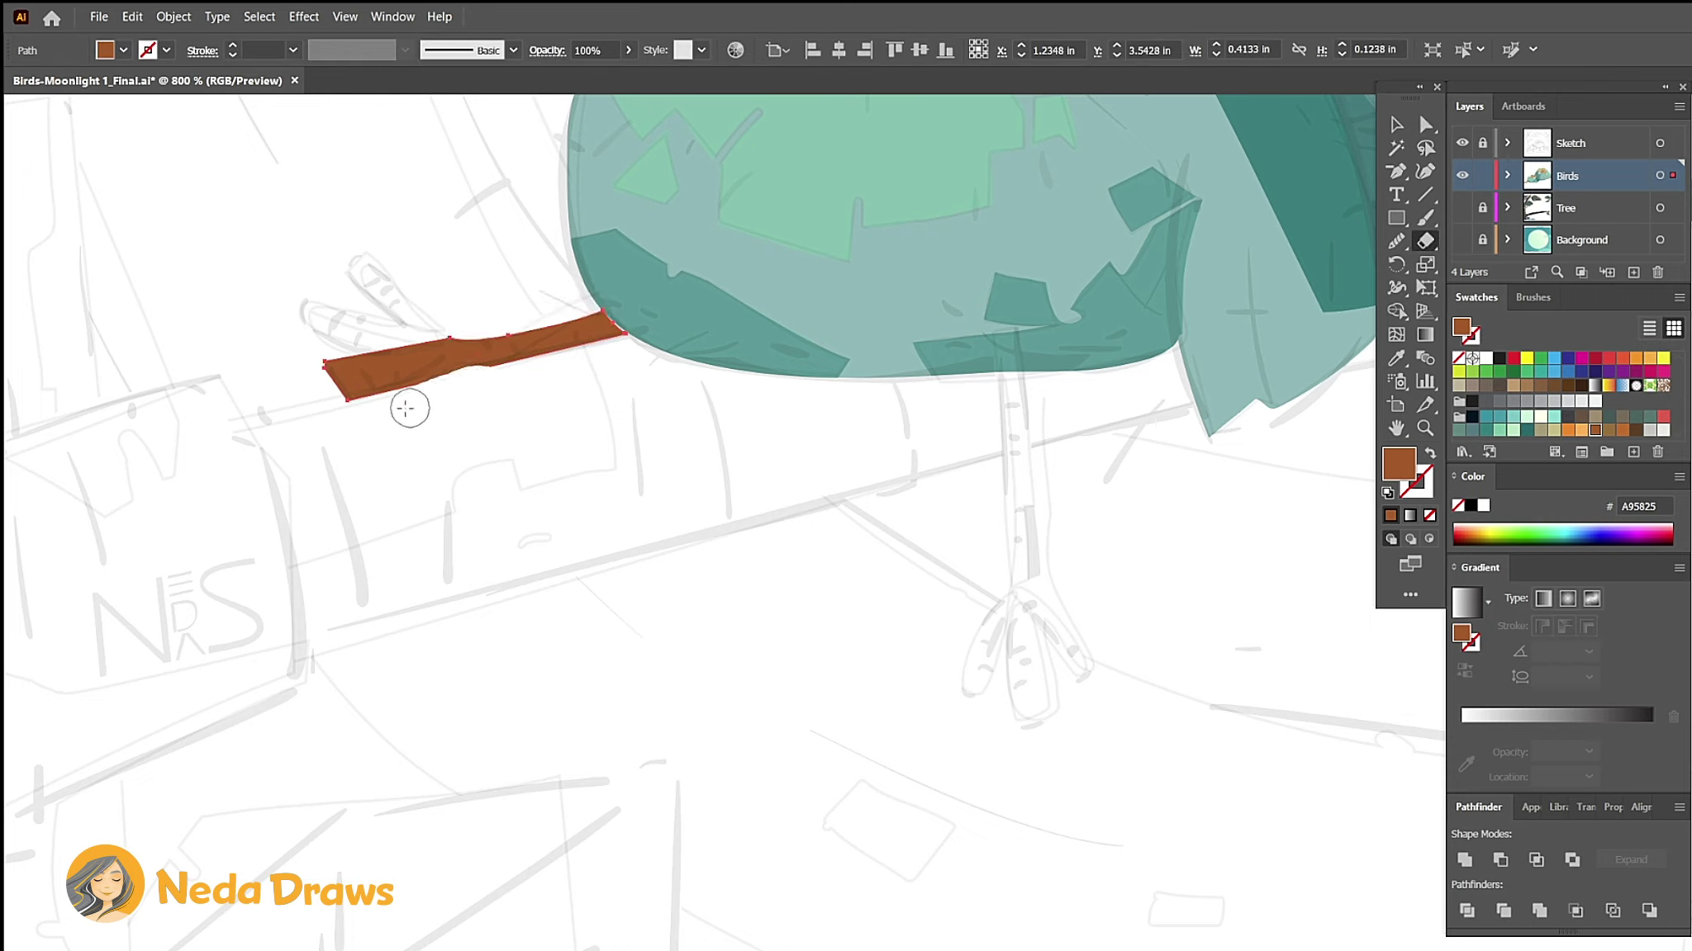
# Step: Redraw the plank's outline with the Pencil into a forked twig
pyautogui.moveTo(1396, 240); pyautogui.dragTo(1458, 264)
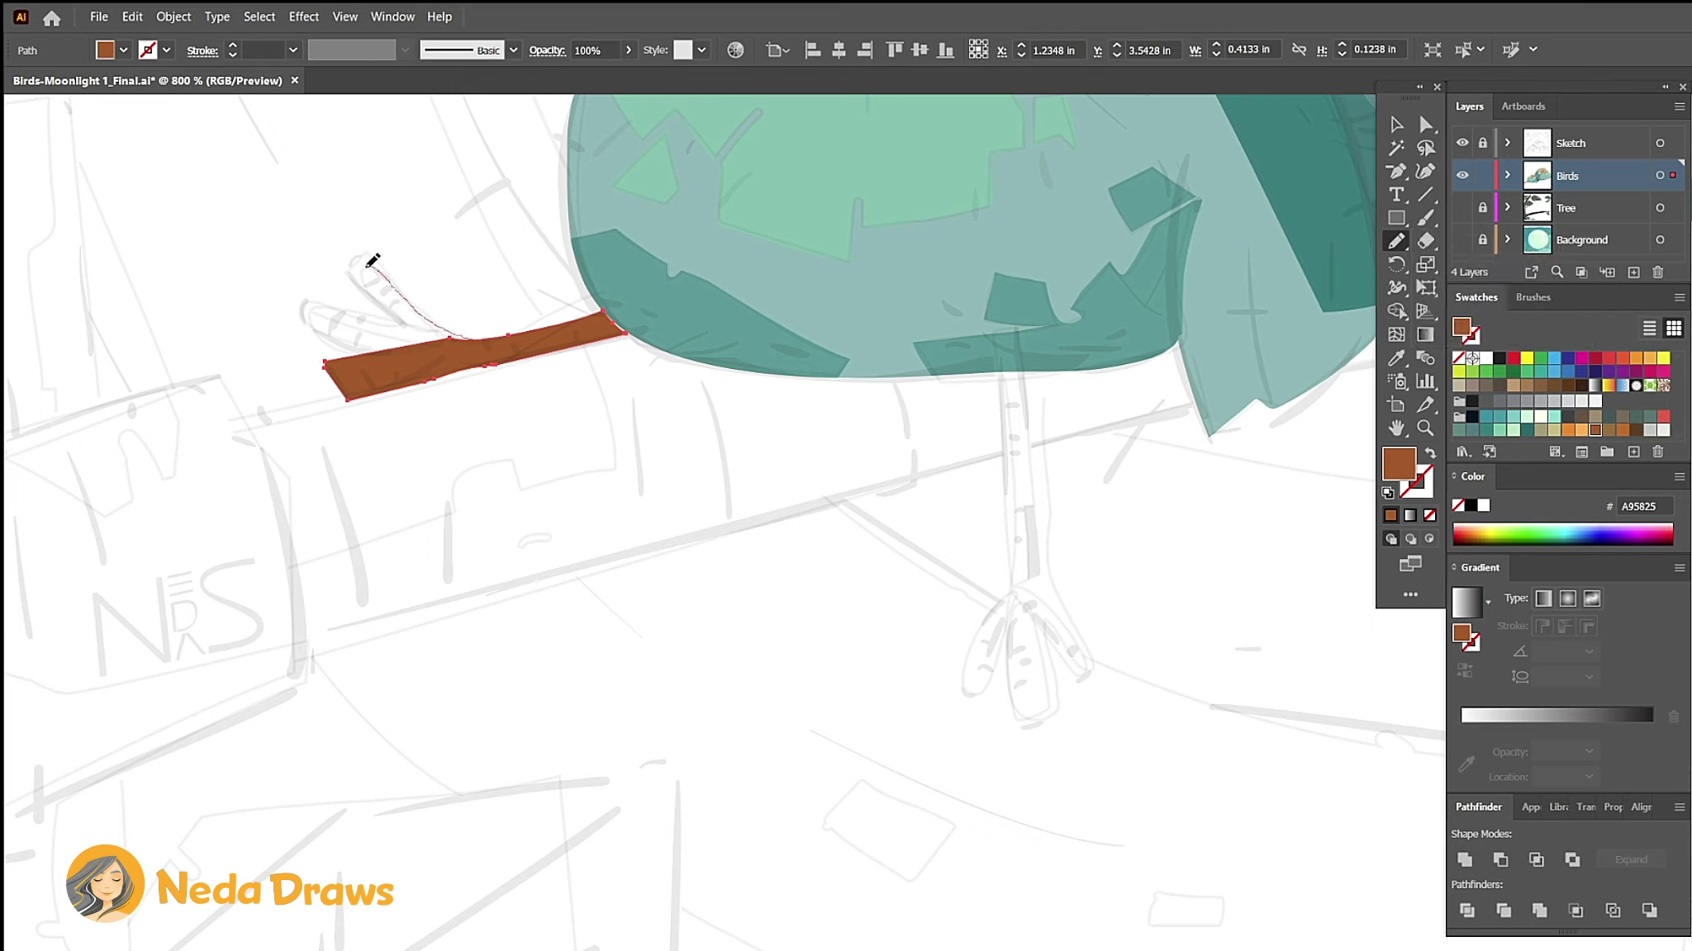
pyautogui.moveTo(367, 350); pyautogui.dragTo(361, 357)
pyautogui.press('a')
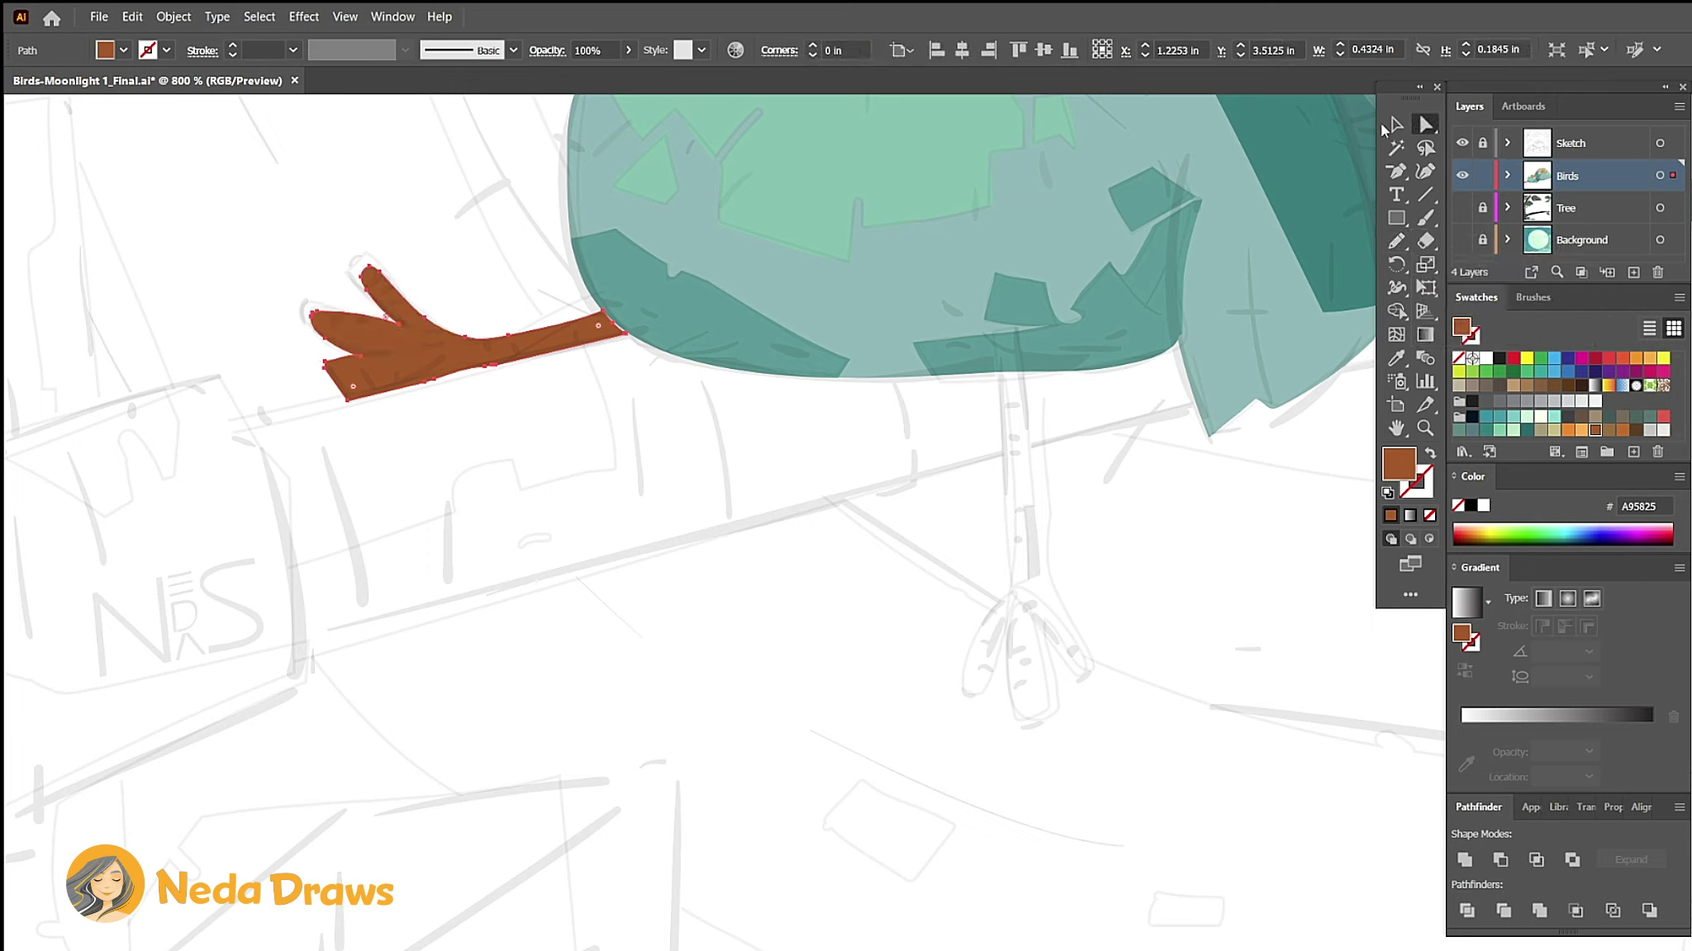
pyautogui.click(351, 318)
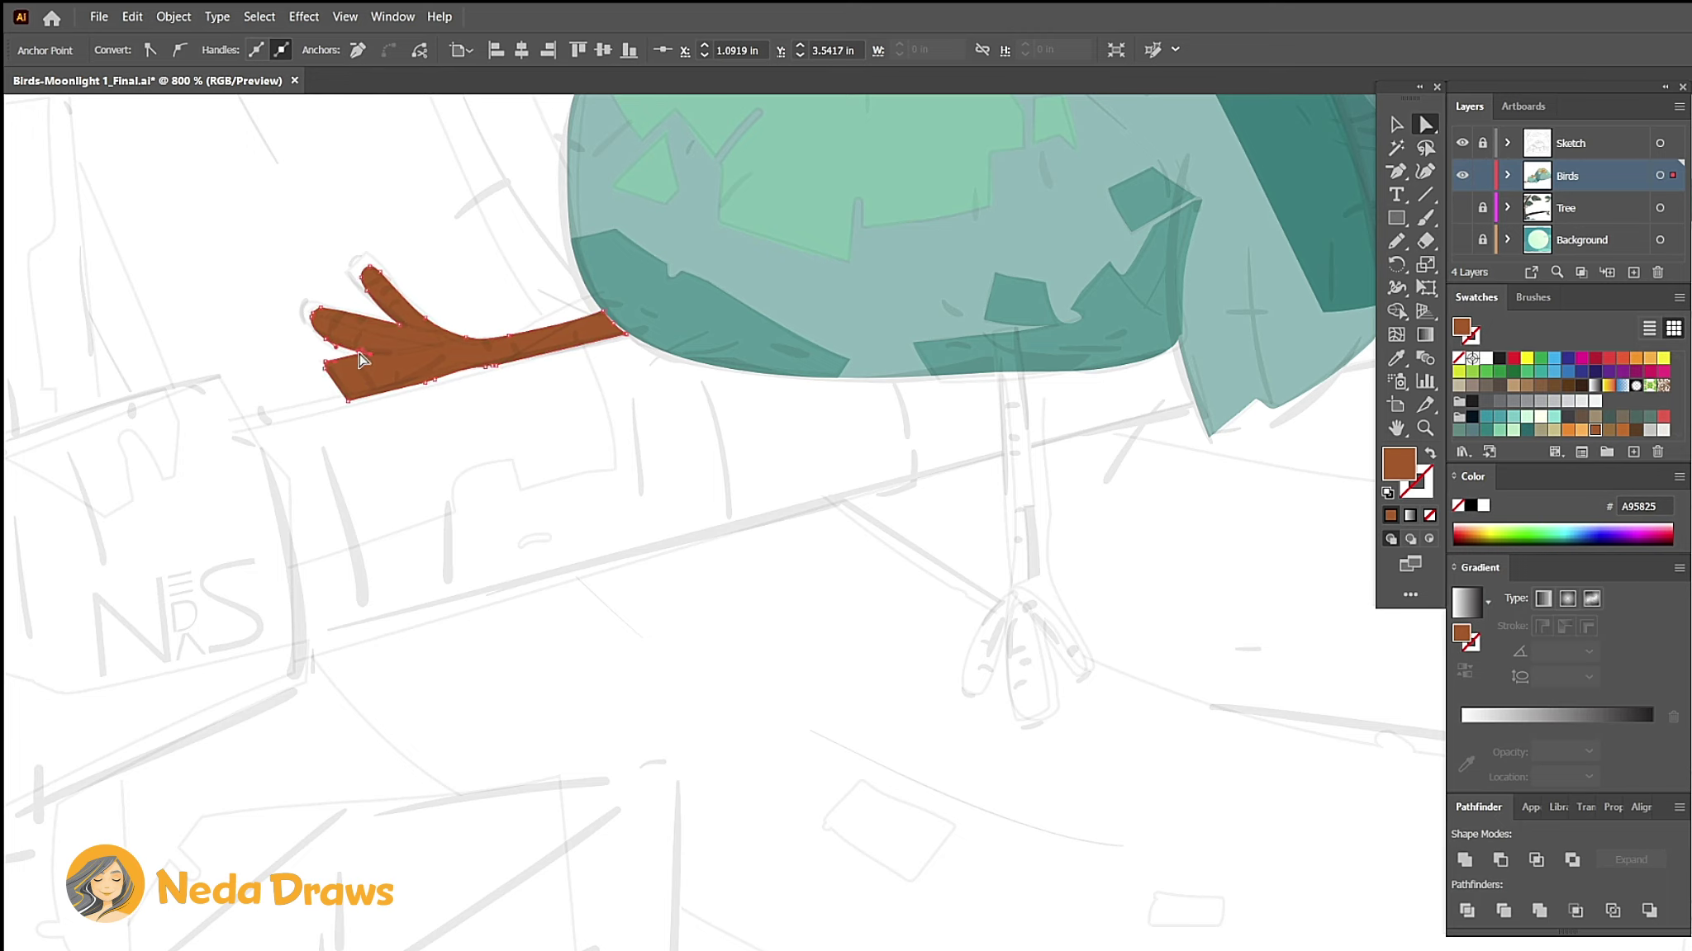
# Step: Draw a thin, tilted brown leg bar below the bird's body
pyautogui.moveTo(765, 251); pyautogui.dragTo(816, 506)
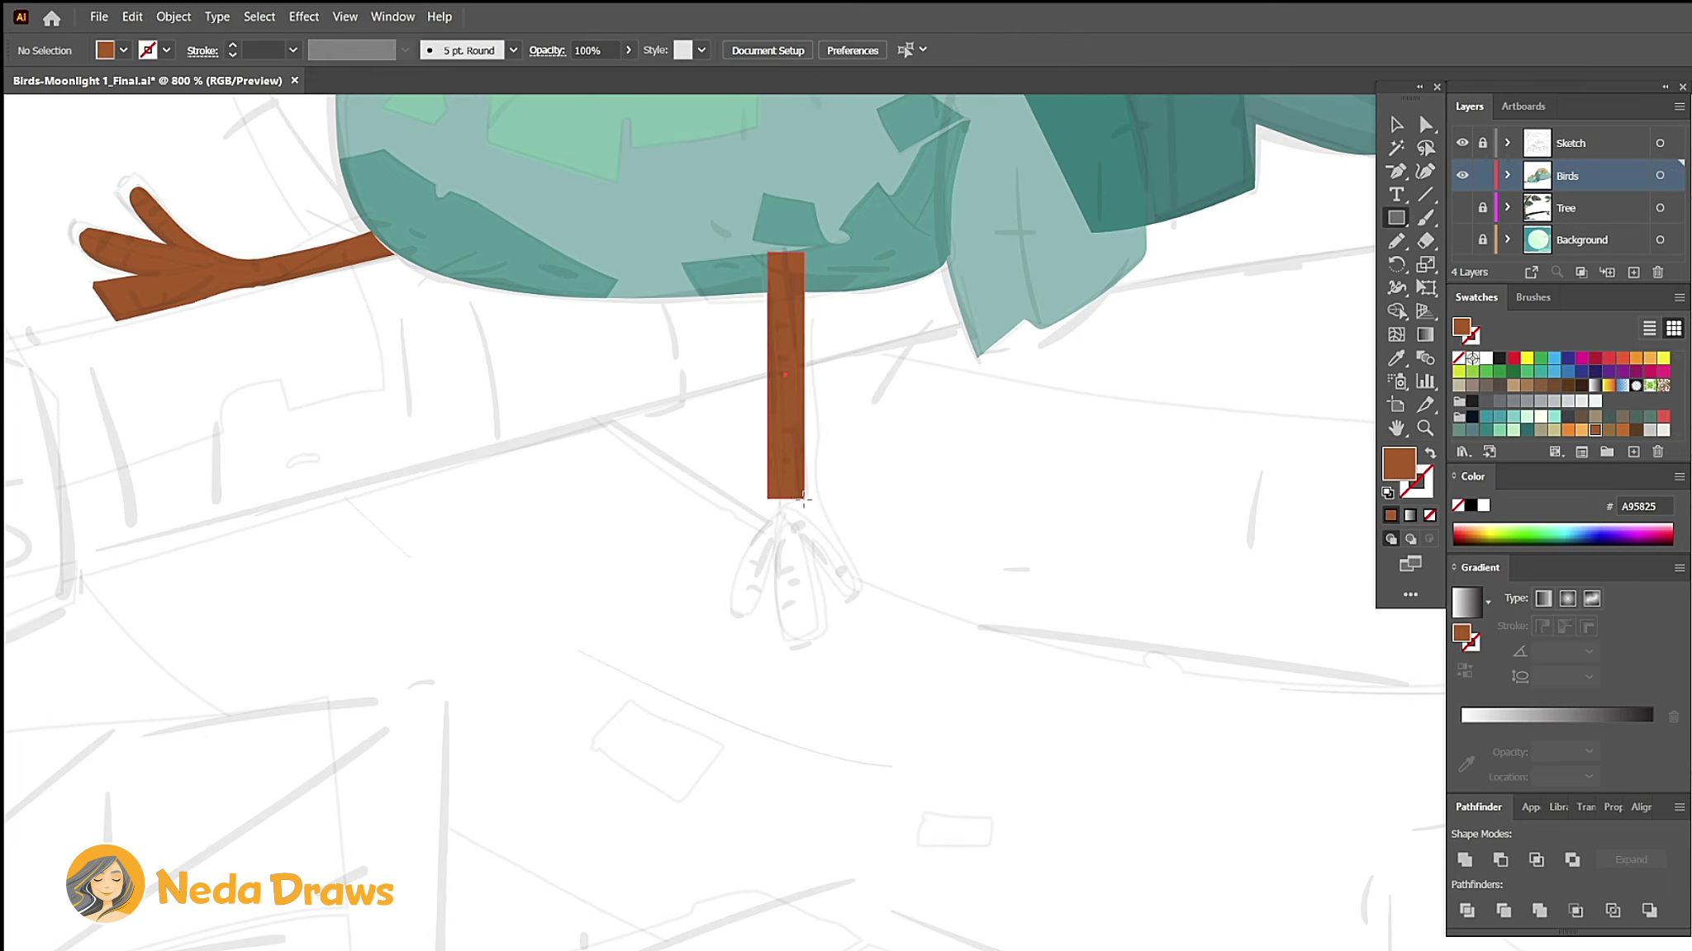
pyautogui.moveTo(809, 251); pyautogui.dragTo(791, 234)
pyautogui.click(1425, 124)
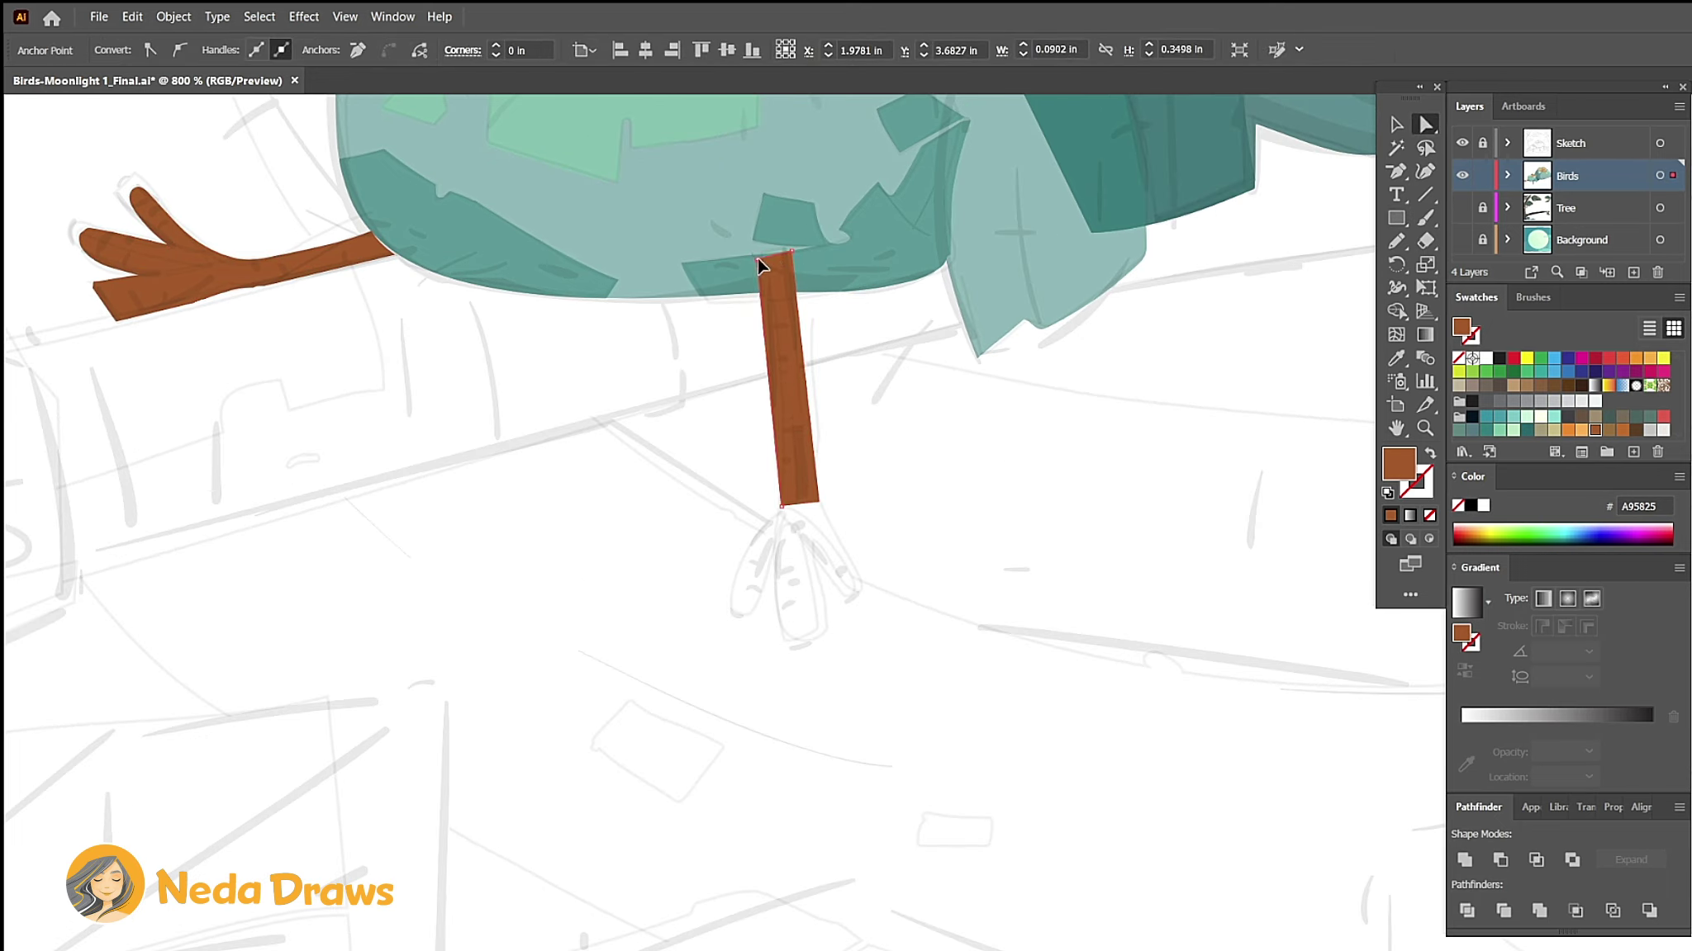
pyautogui.click(766, 253)
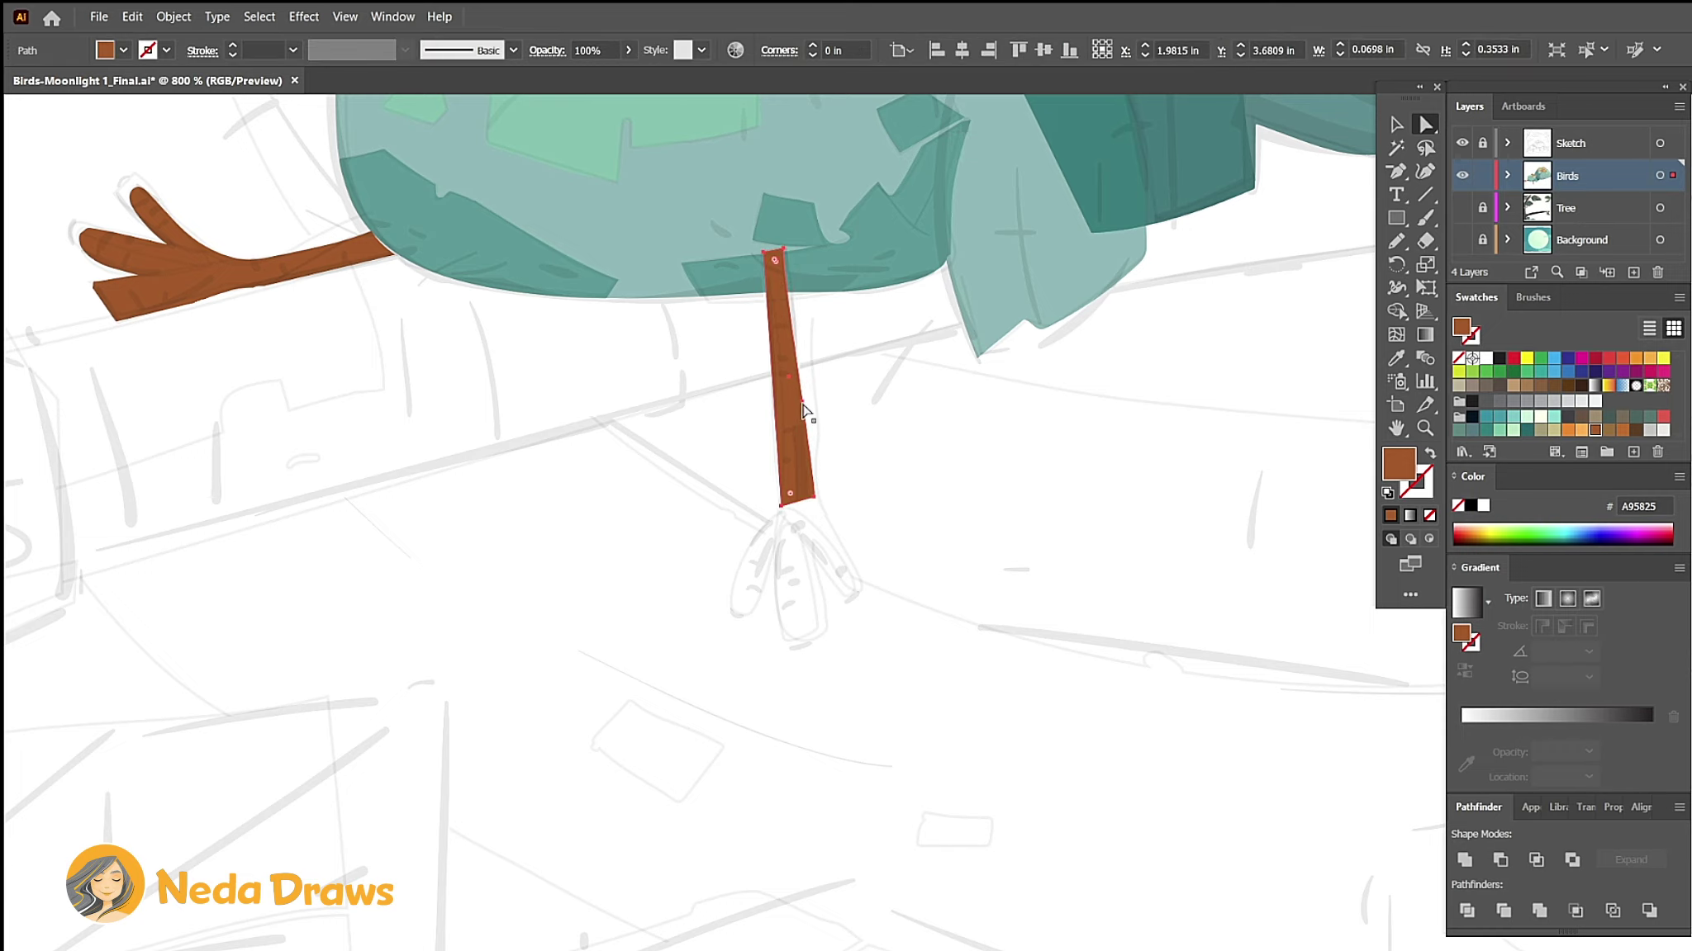
# Step: Draw a brown foot ellipse and reshape it into three separate toes
pyautogui.scroll(2, 774, 738)
pyautogui.press('l')
pyautogui.moveTo(752, 319); pyautogui.dragTo(947, 547)
pyautogui.press('a')
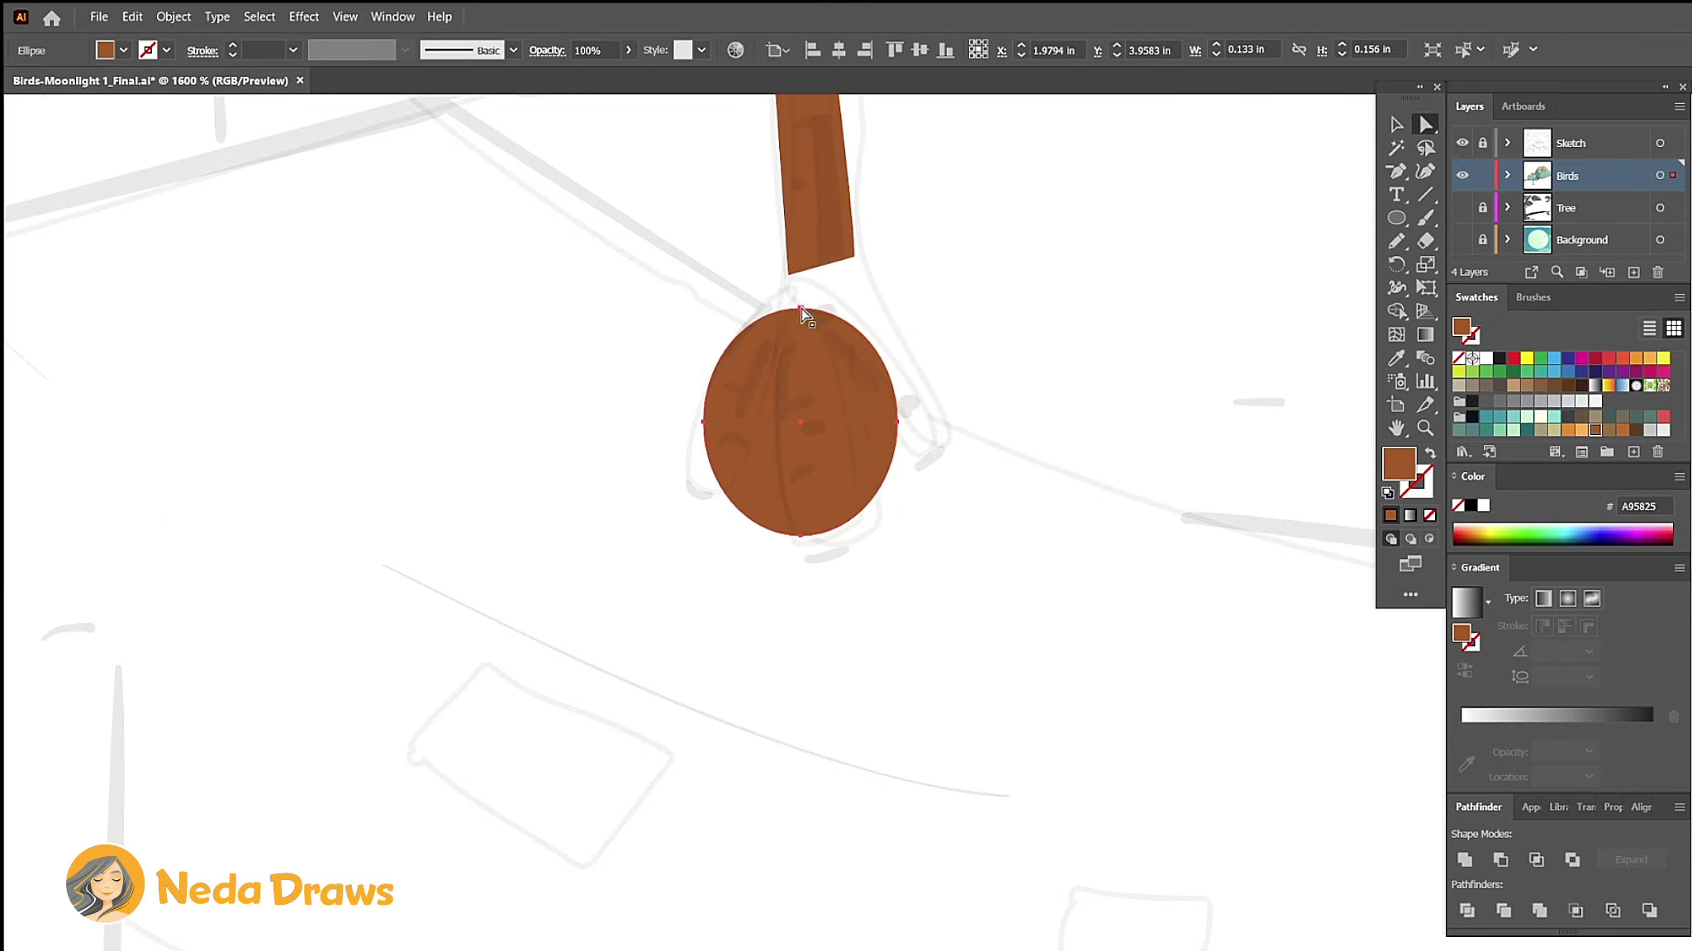
pyautogui.moveTo(849, 319); pyautogui.dragTo(800, 283)
pyautogui.moveTo(752, 433); pyautogui.dragTo(700, 446)
pyautogui.moveTo(946, 433); pyautogui.dragTo(941, 438)
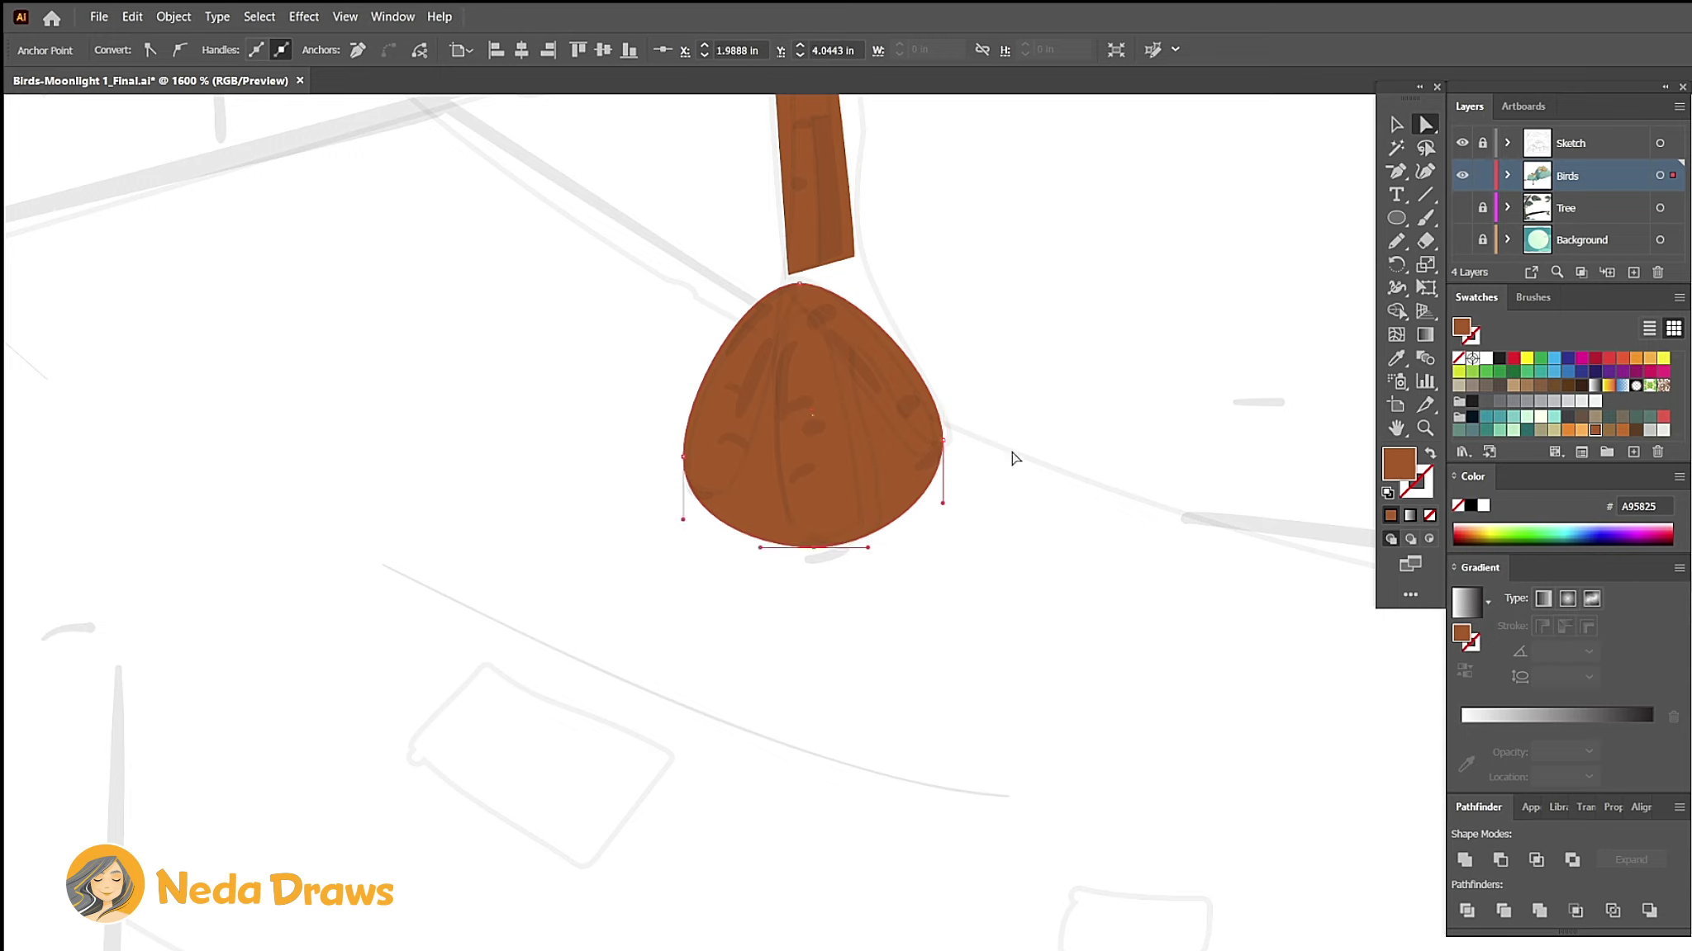
pyautogui.press('n')
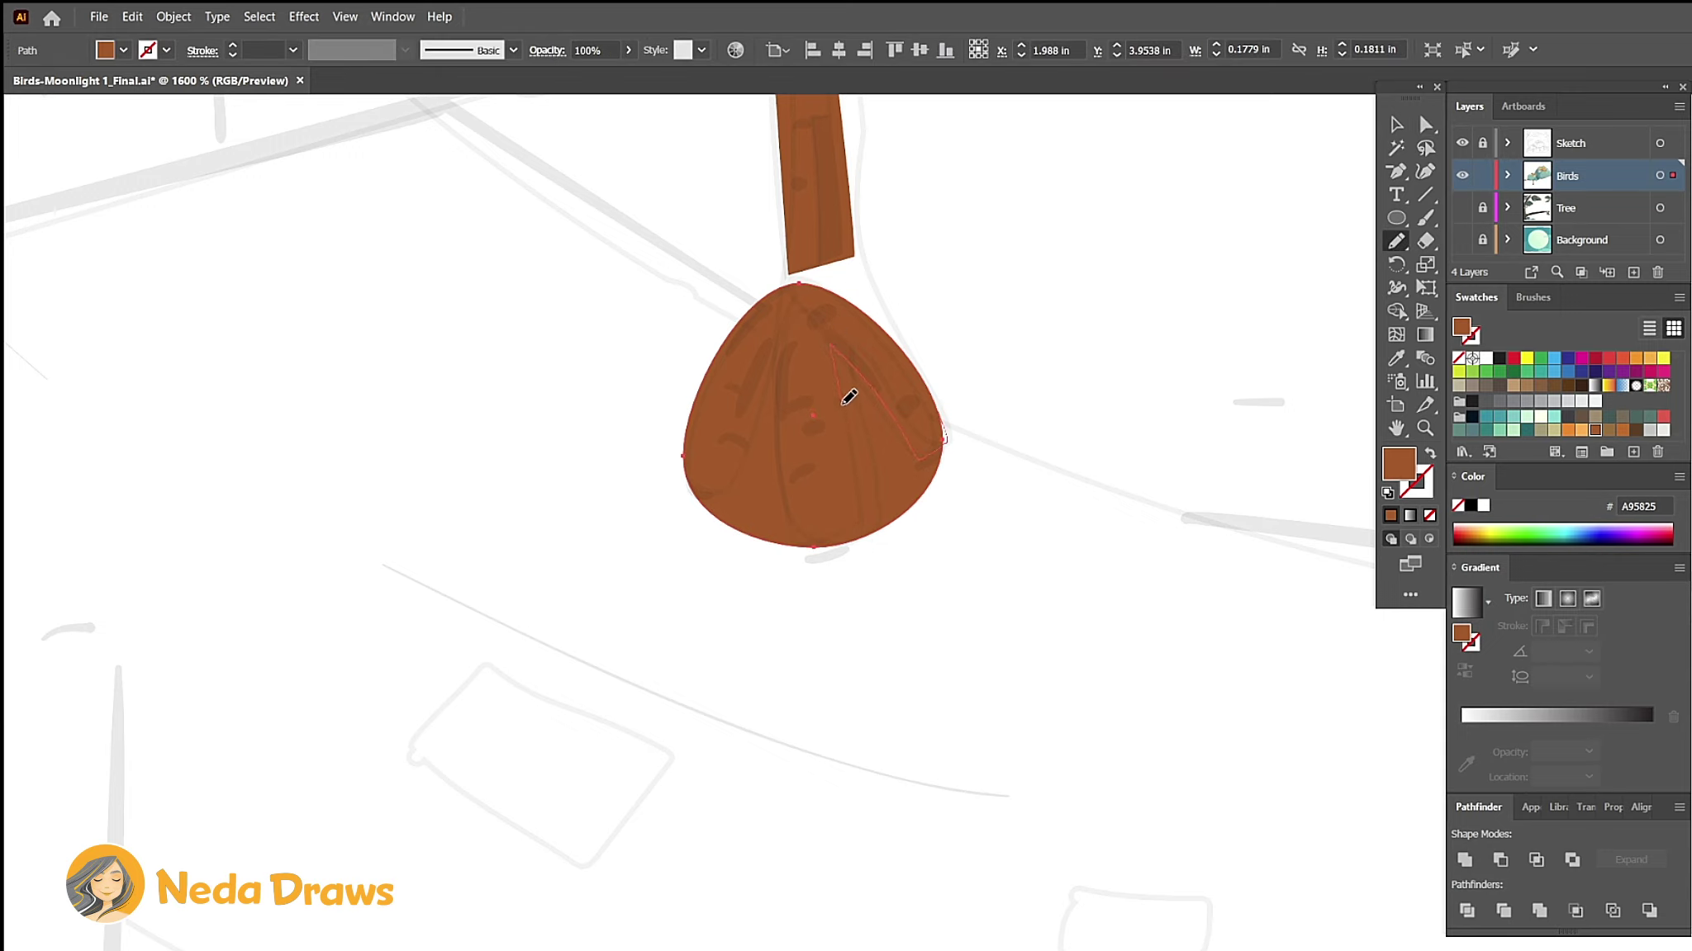
pyautogui.moveTo(848, 397); pyautogui.dragTo(795, 520)
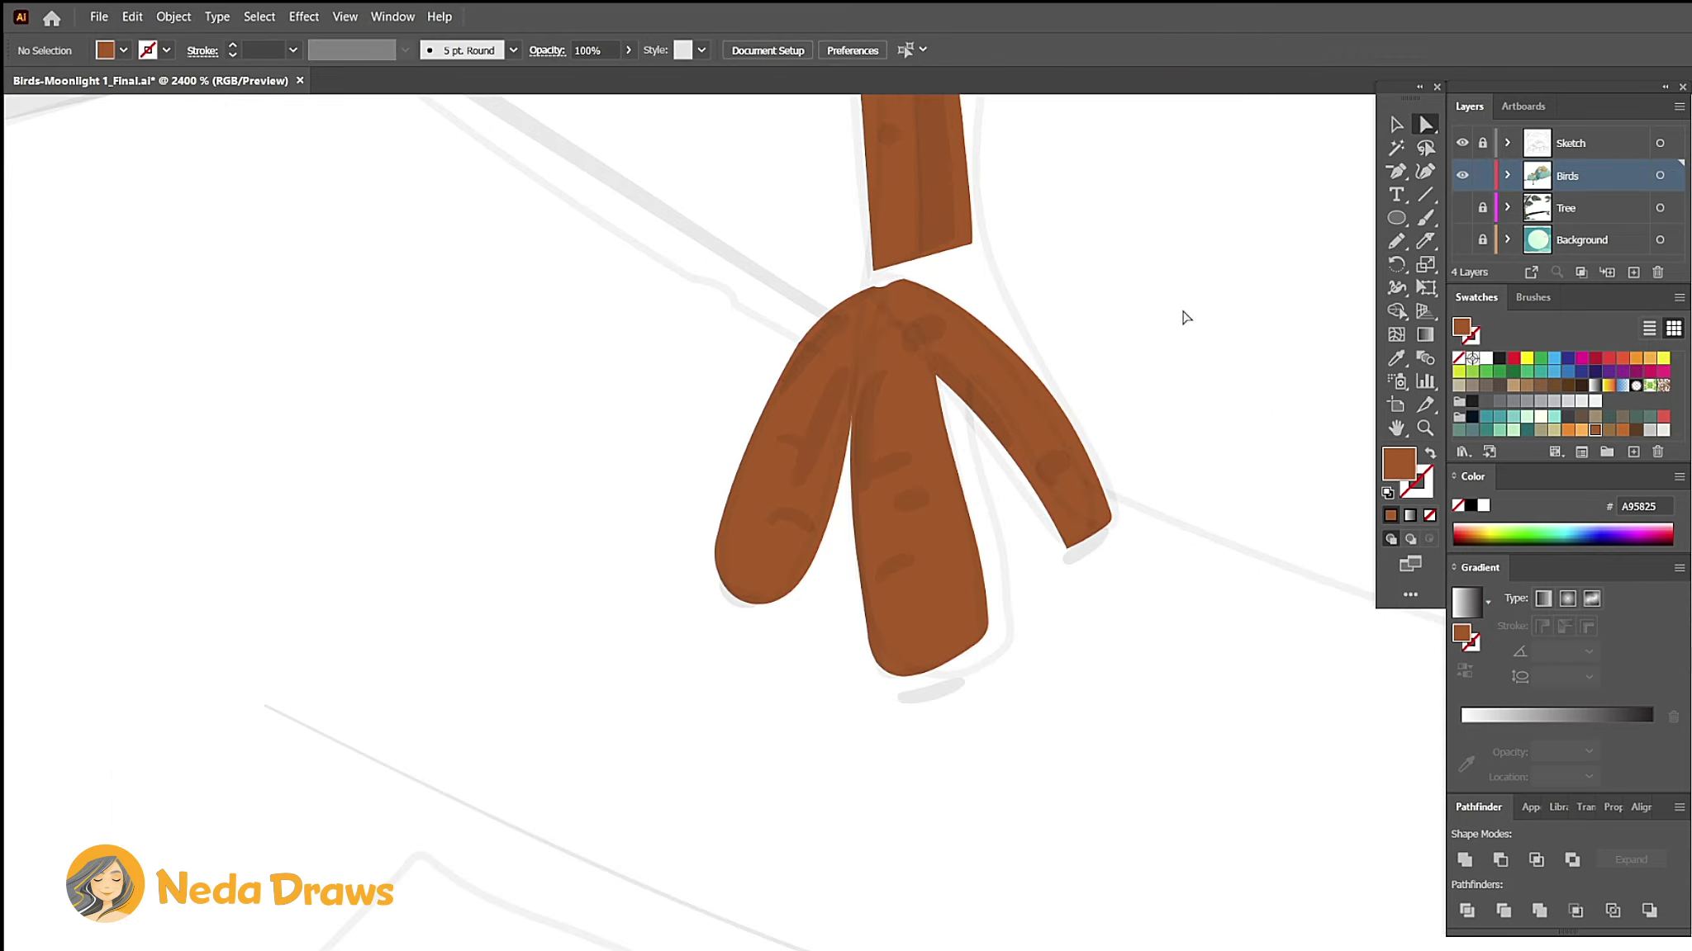
# Step: Layer a dark brown 685340 copy over the foot and erase a strip to reveal the colour beneath
pyautogui.click(809, 416)
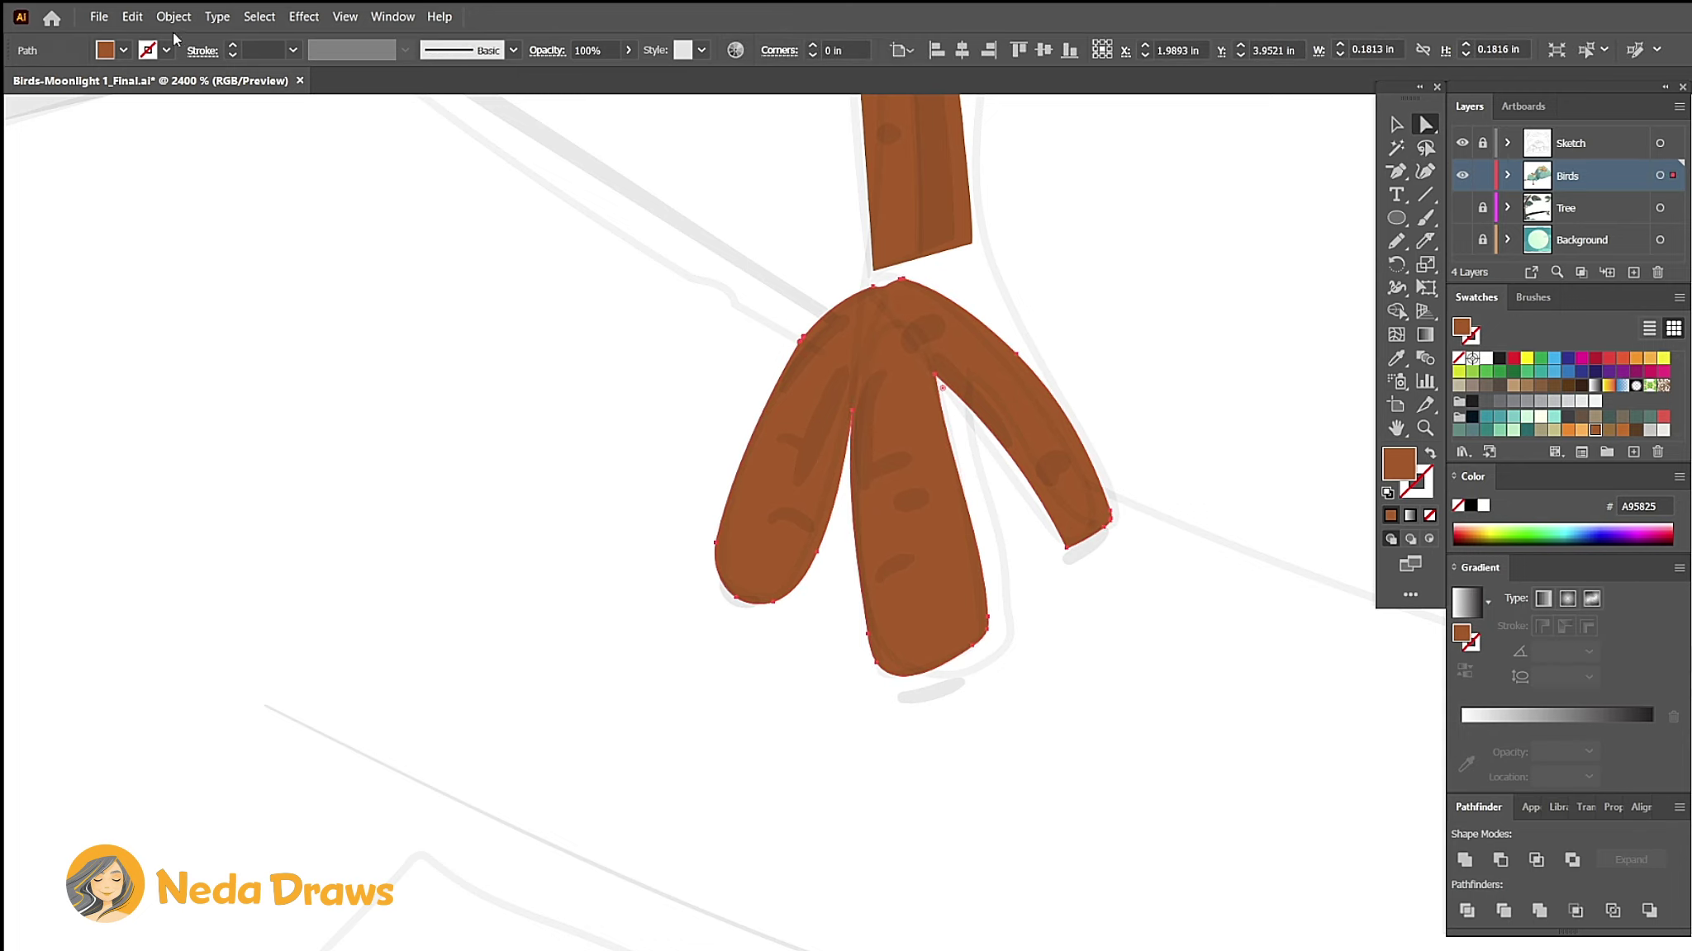
pyautogui.click(132, 16)
pyautogui.click(157, 99)
pyautogui.click(132, 16)
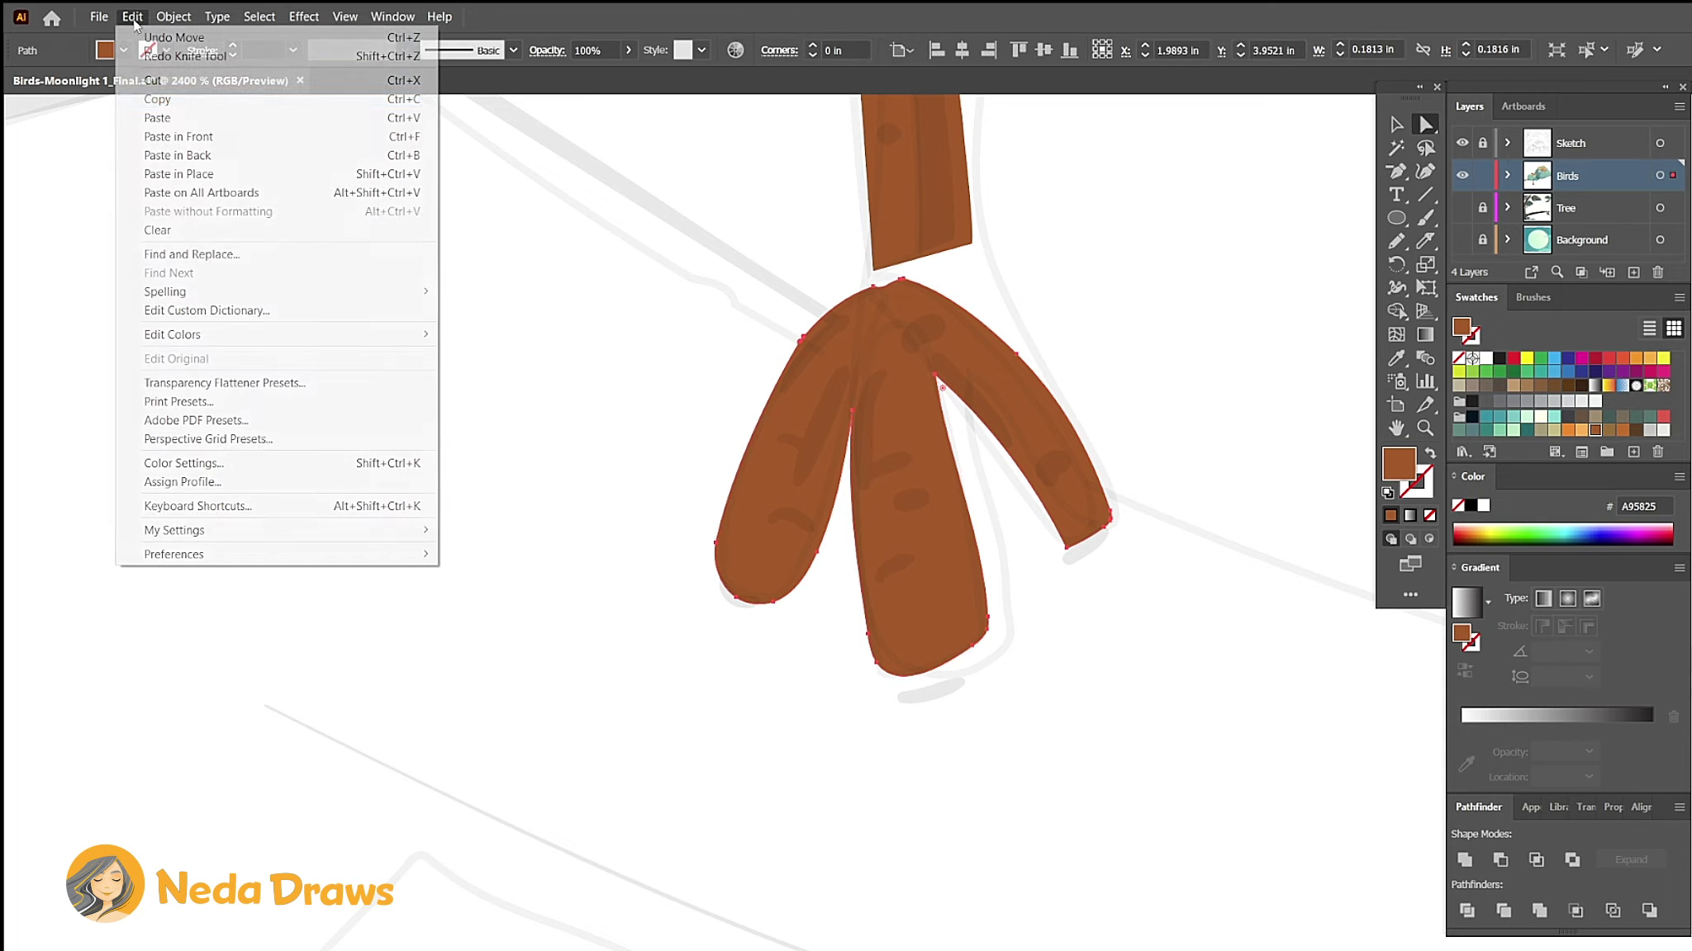
pyautogui.click(178, 136)
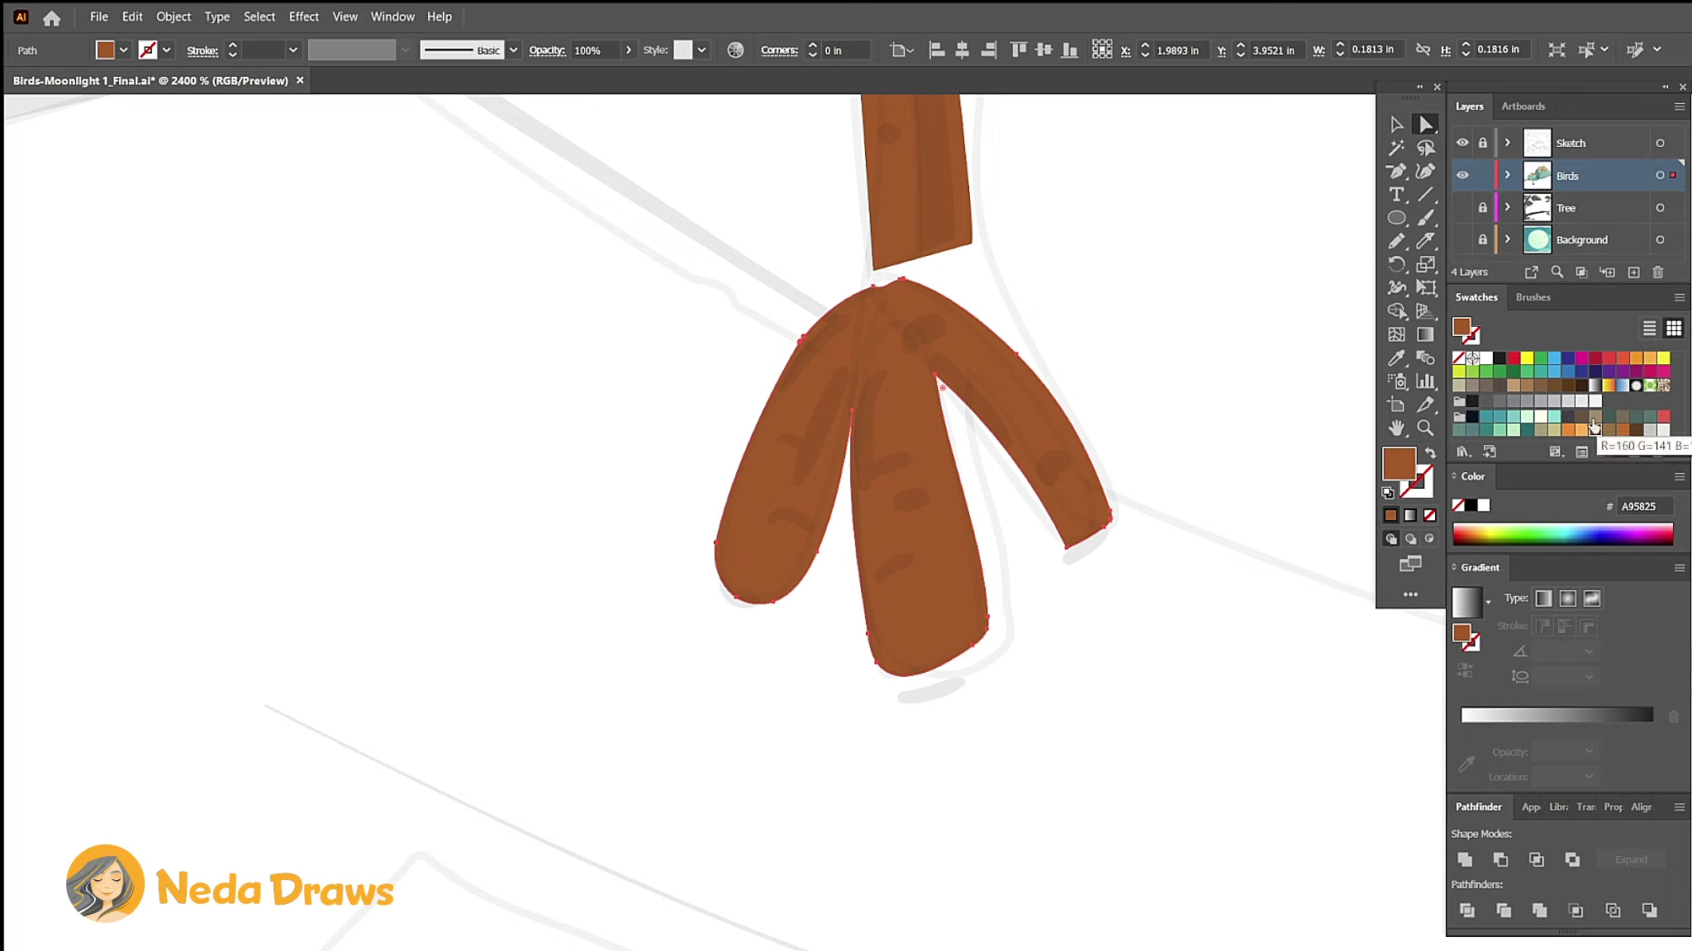
pyautogui.click(1567, 415)
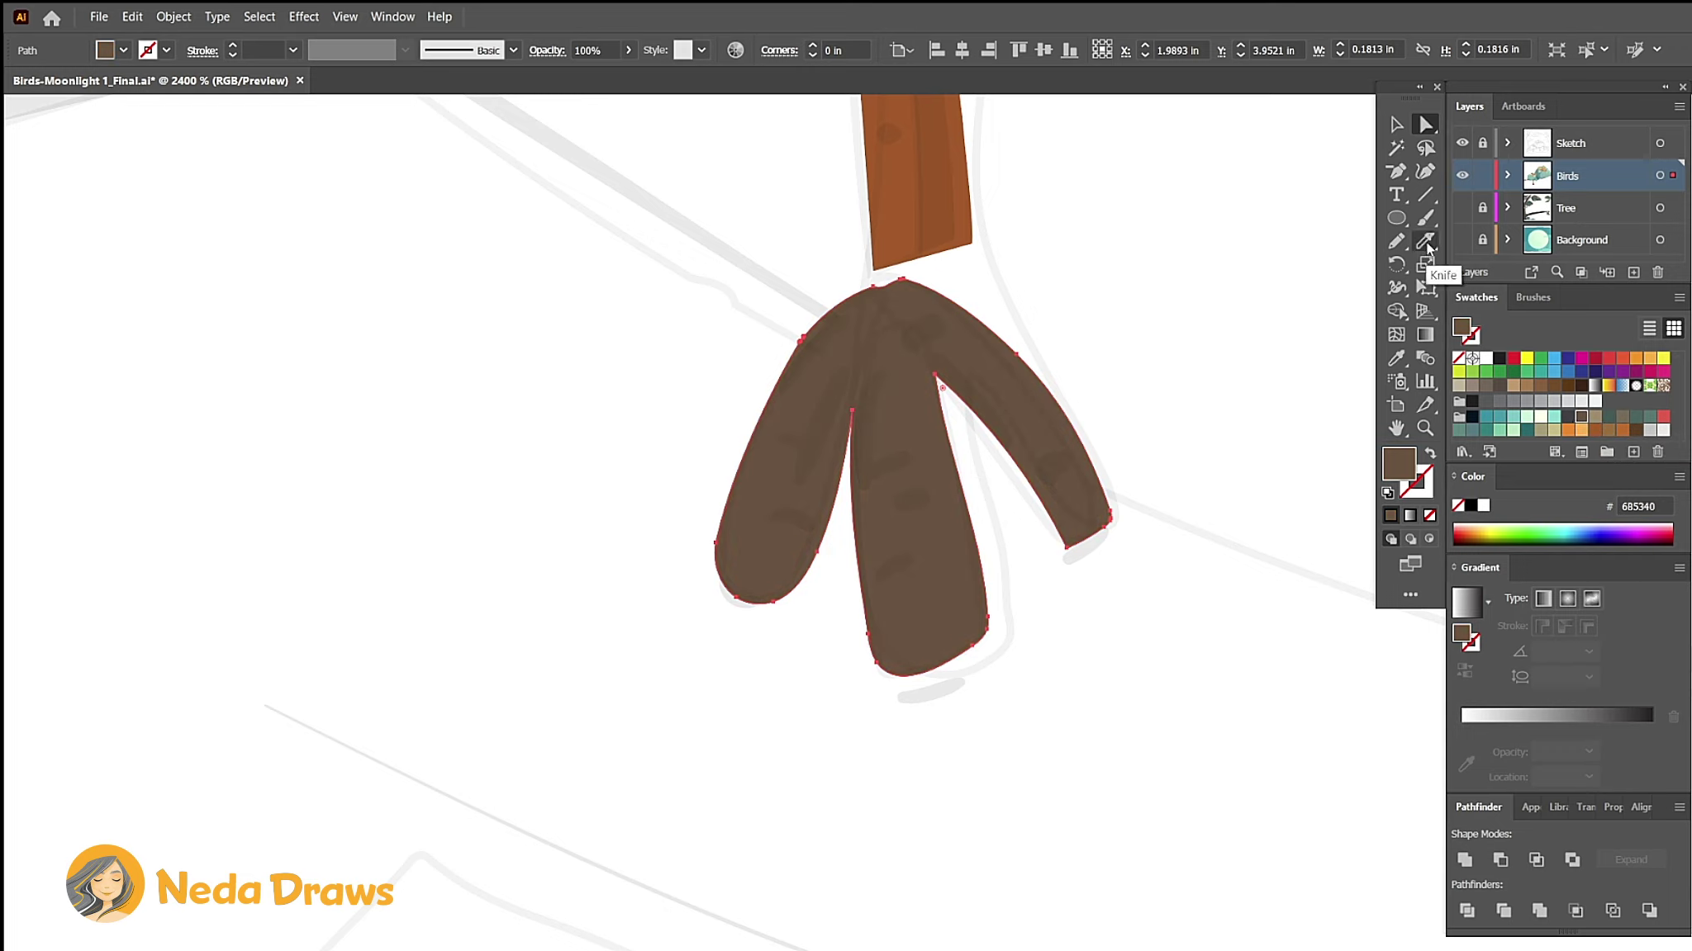
pyautogui.moveTo(1425, 240); pyautogui.dragTo(1463, 258)
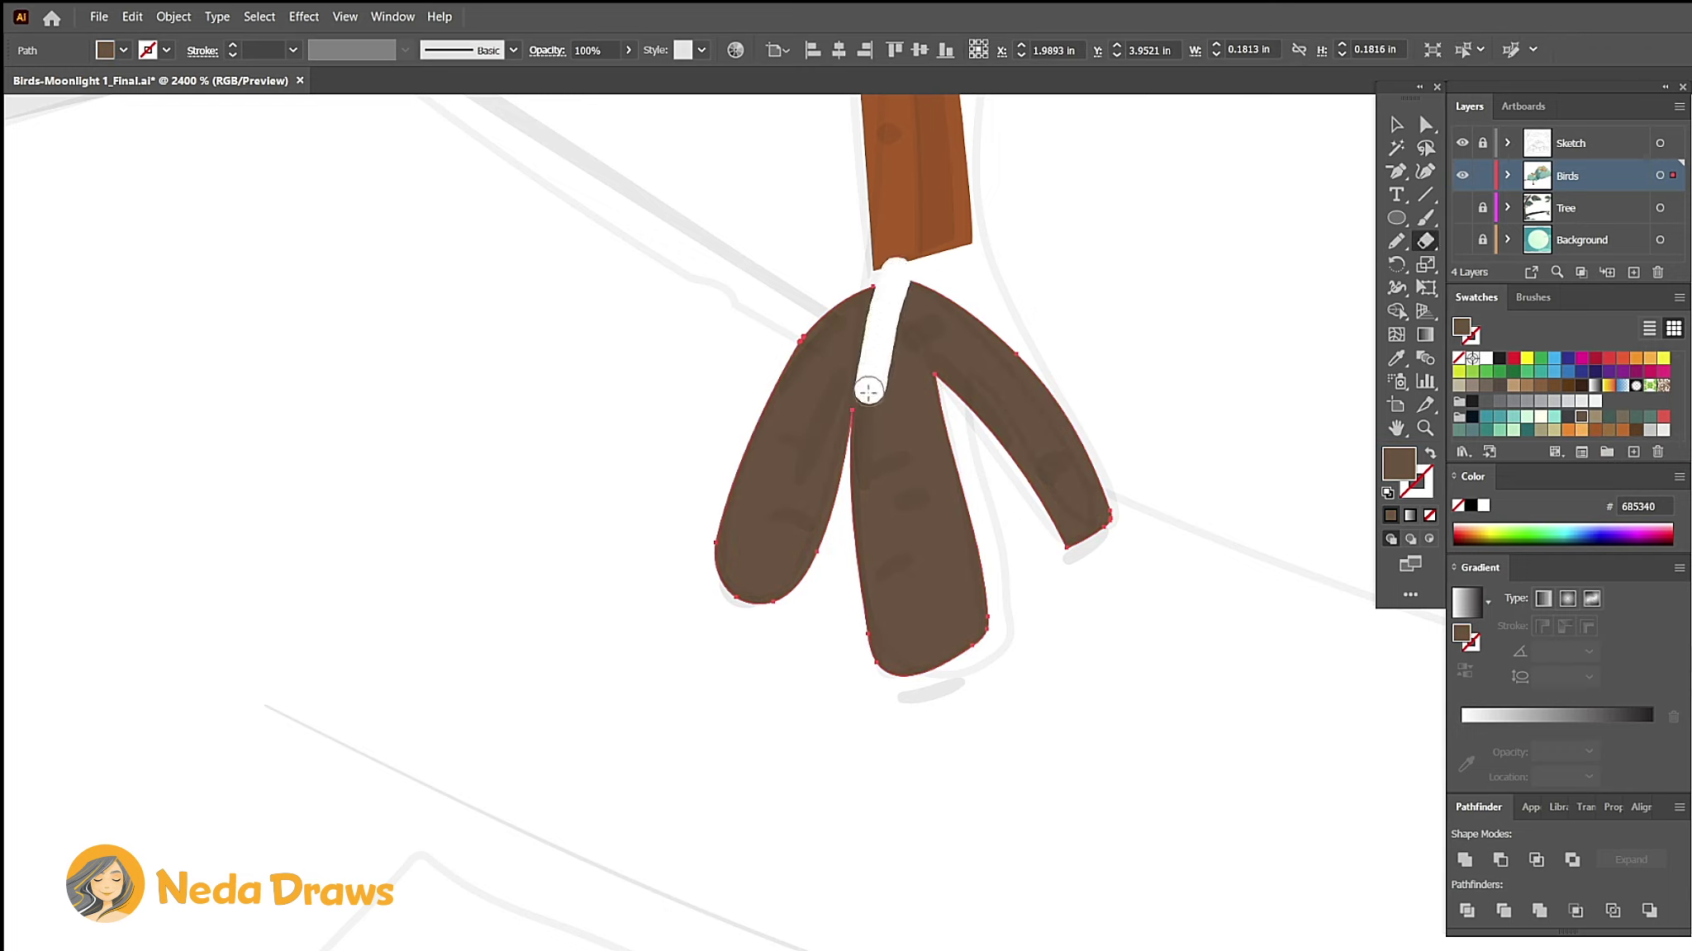
pyautogui.moveTo(906, 284); pyautogui.dragTo(859, 566)
# Step: Zoom out to view the whole leg and select the orange leg stick
pyautogui.click(1425, 123)
pyautogui.click(985, 384)
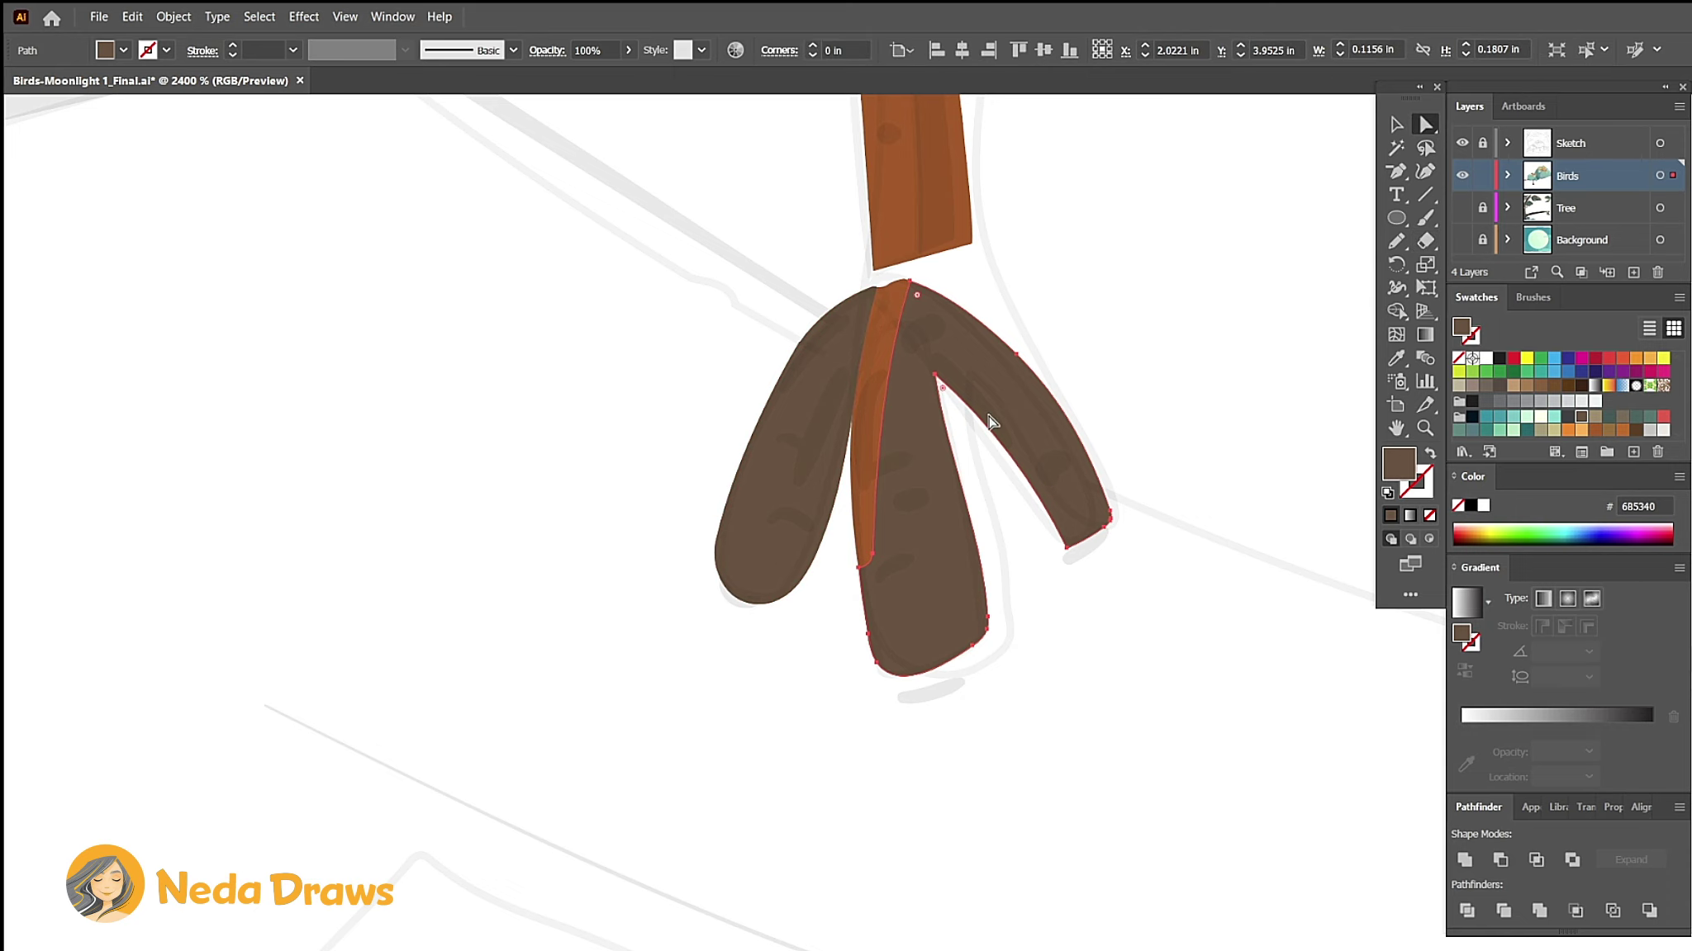
pyautogui.hotkey('ctrl', '-')
pyautogui.hotkey('ctrl', '-')
pyautogui.click(859, 539)
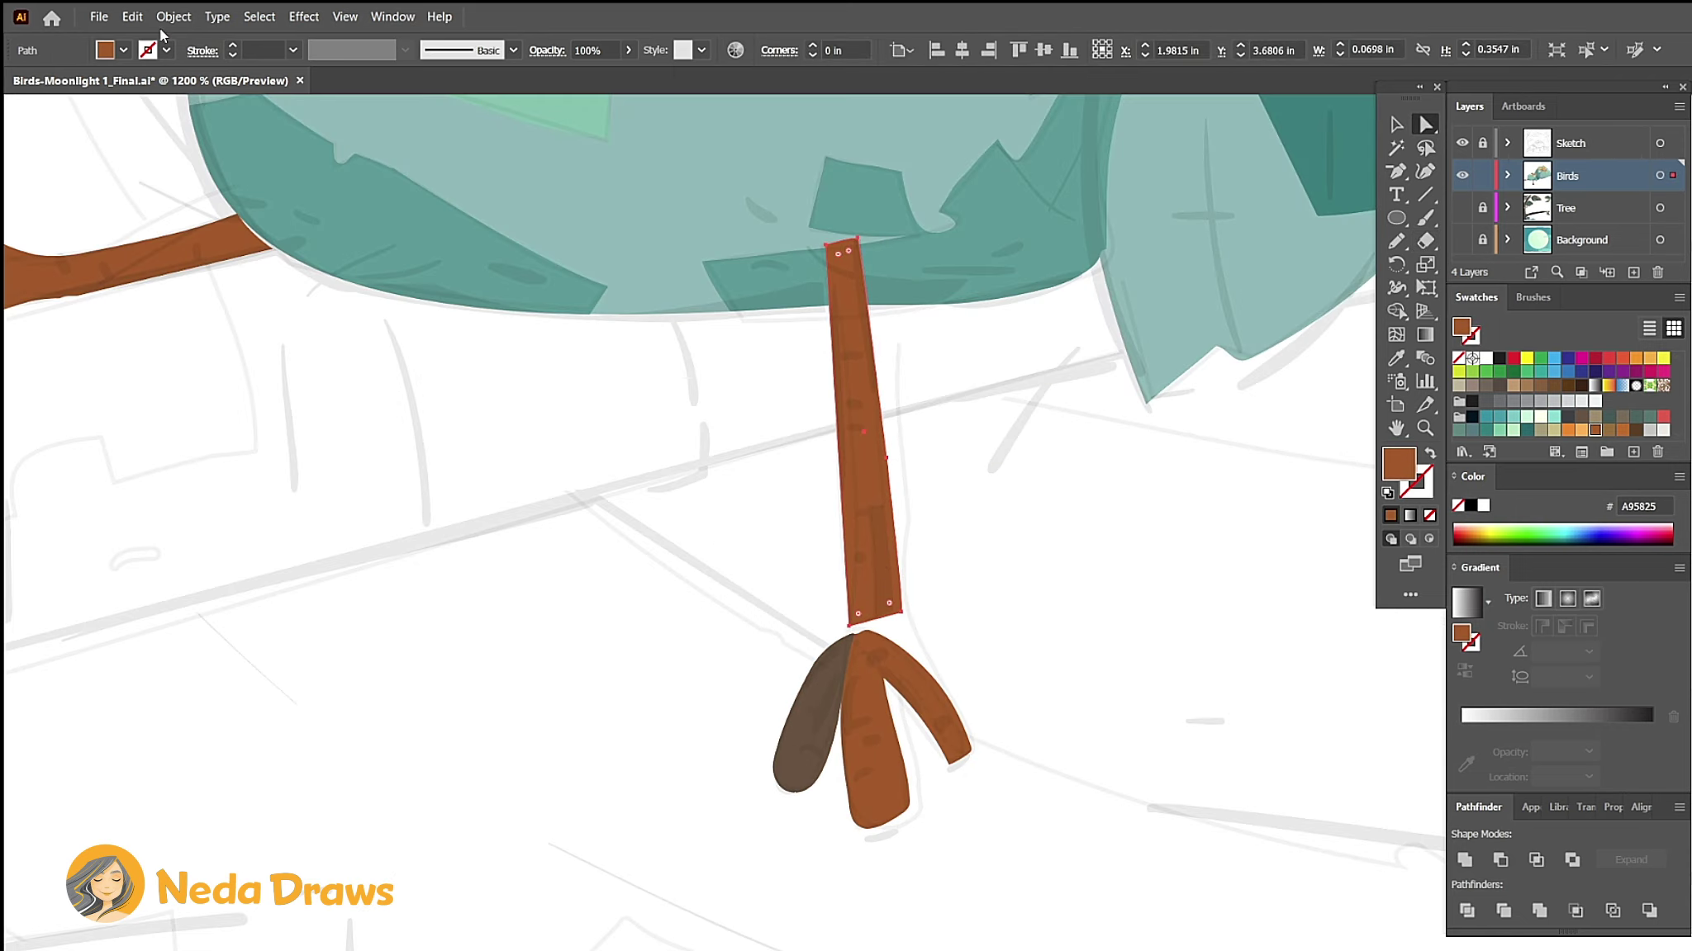
# Step: Recolour the hanging leg lighter brown 996E3C and erase a shading strip from it
pyautogui.click(132, 16)
pyautogui.click(157, 99)
pyautogui.click(1608, 431)
pyautogui.hotkey('shift', 'e')
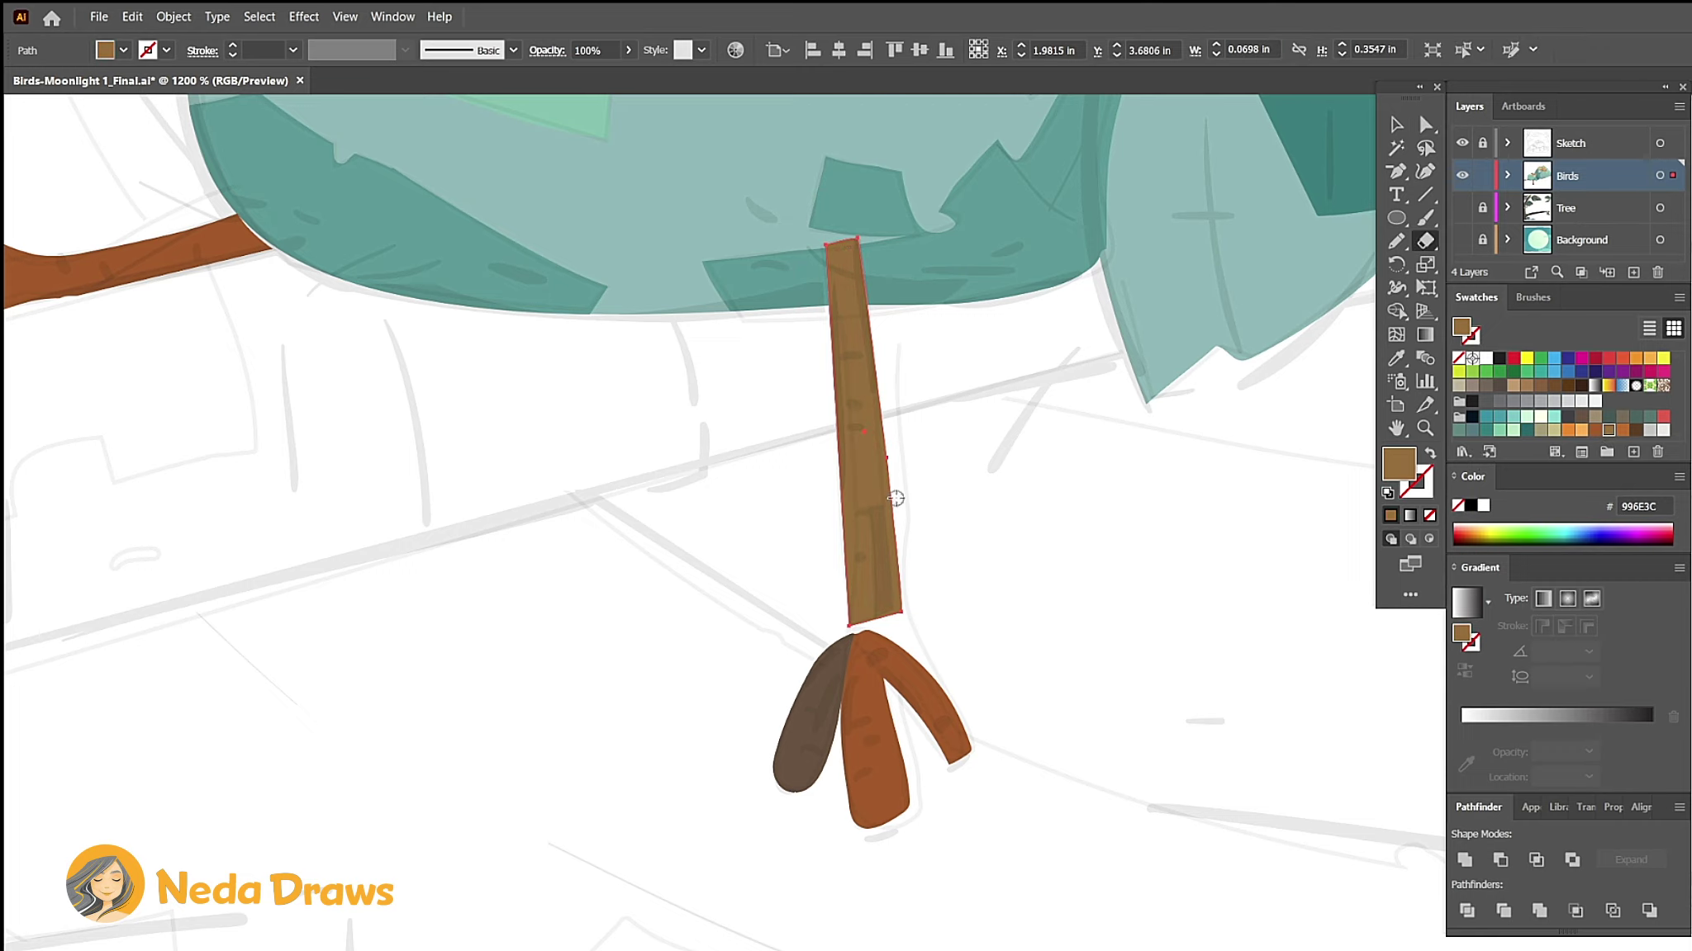
pyautogui.moveTo(881, 516); pyautogui.dragTo(884, 615)
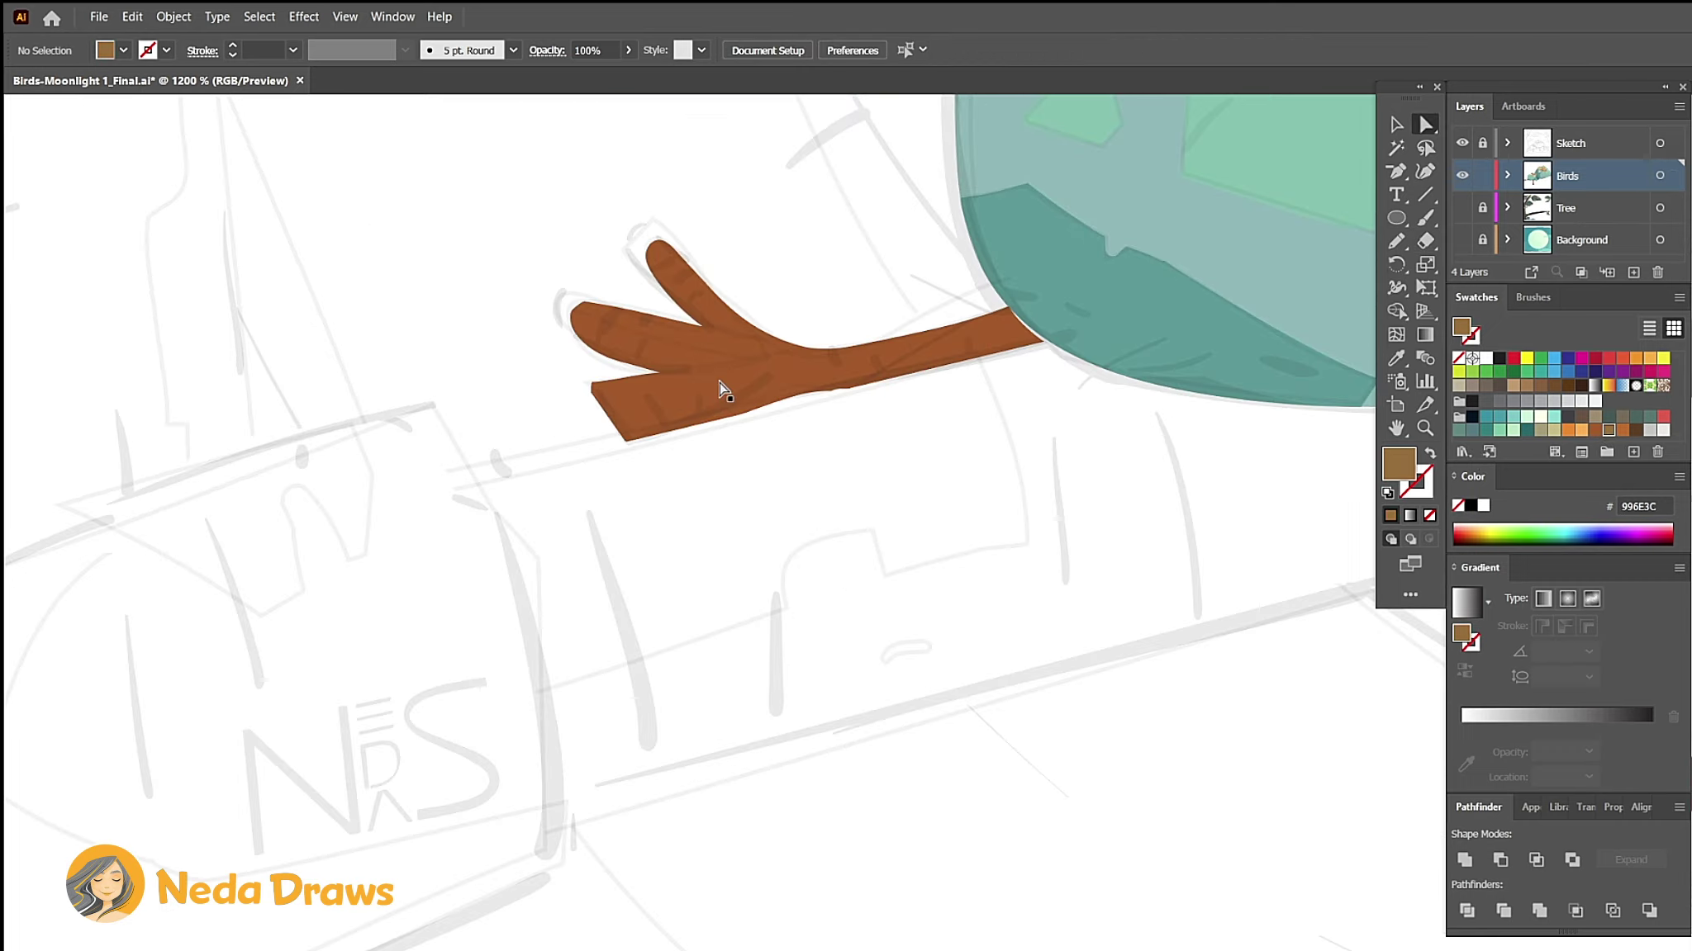
# Step: Paste a dark brown 685340 copy over the sideways leg and erase it from the toes and fork
pyautogui.click(719, 389)
pyautogui.click(132, 16)
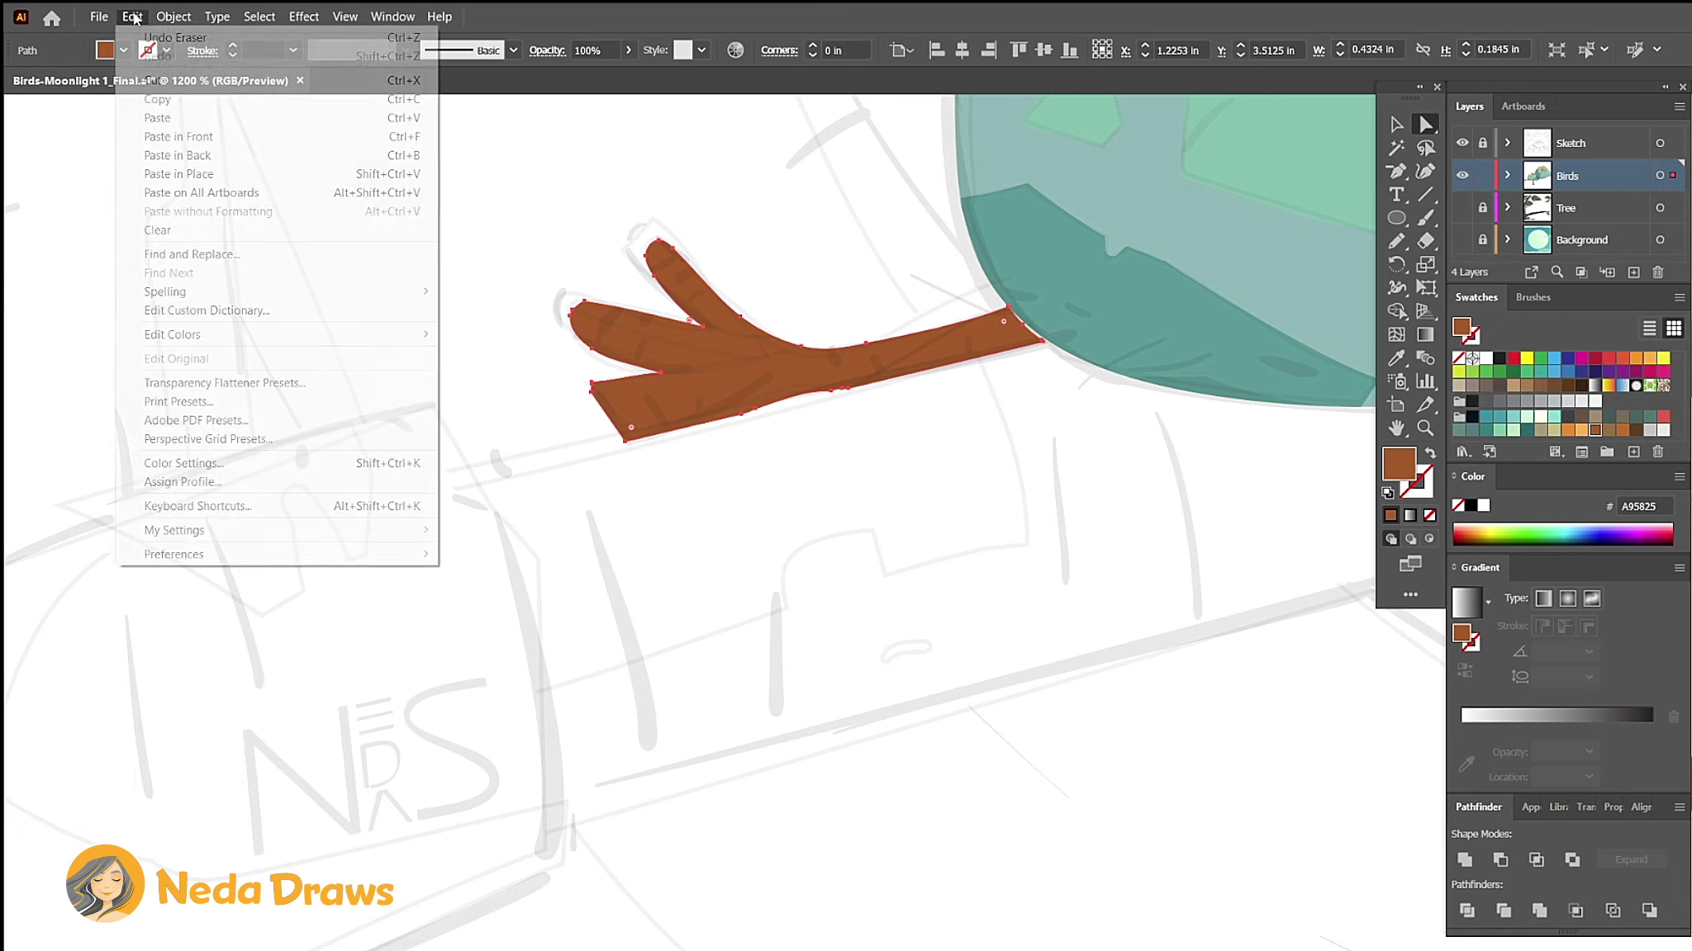
pyautogui.click(157, 99)
pyautogui.click(132, 17)
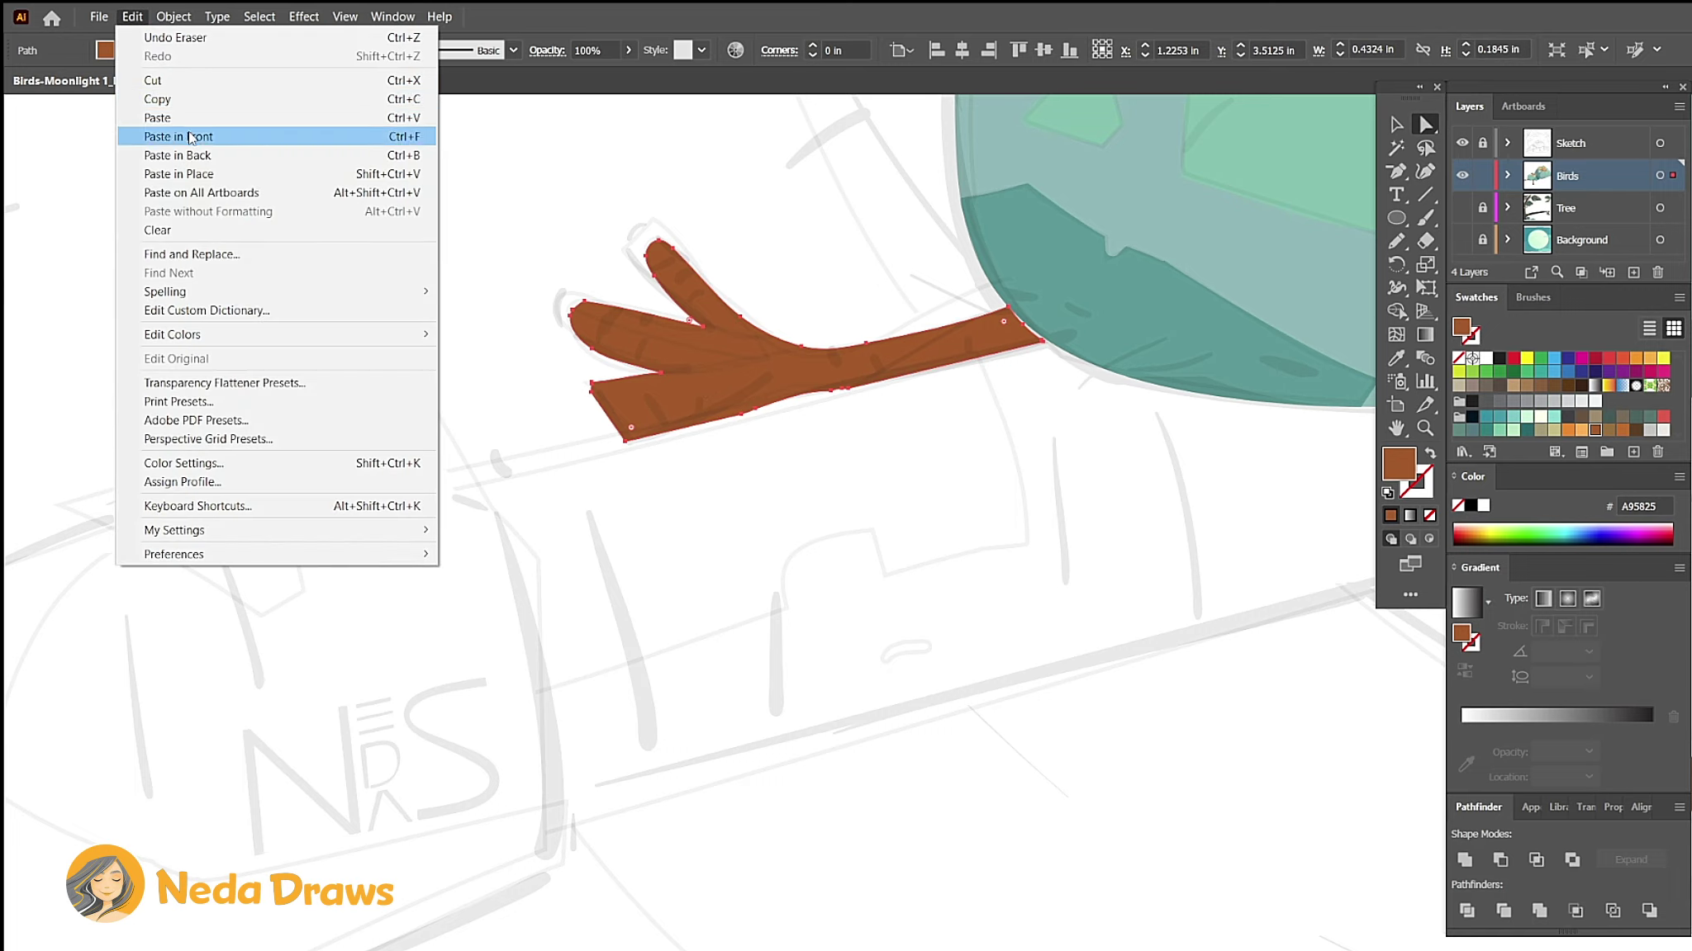
pyautogui.click(192, 136)
pyautogui.click(1580, 416)
pyautogui.hotkey('shift', 'e')
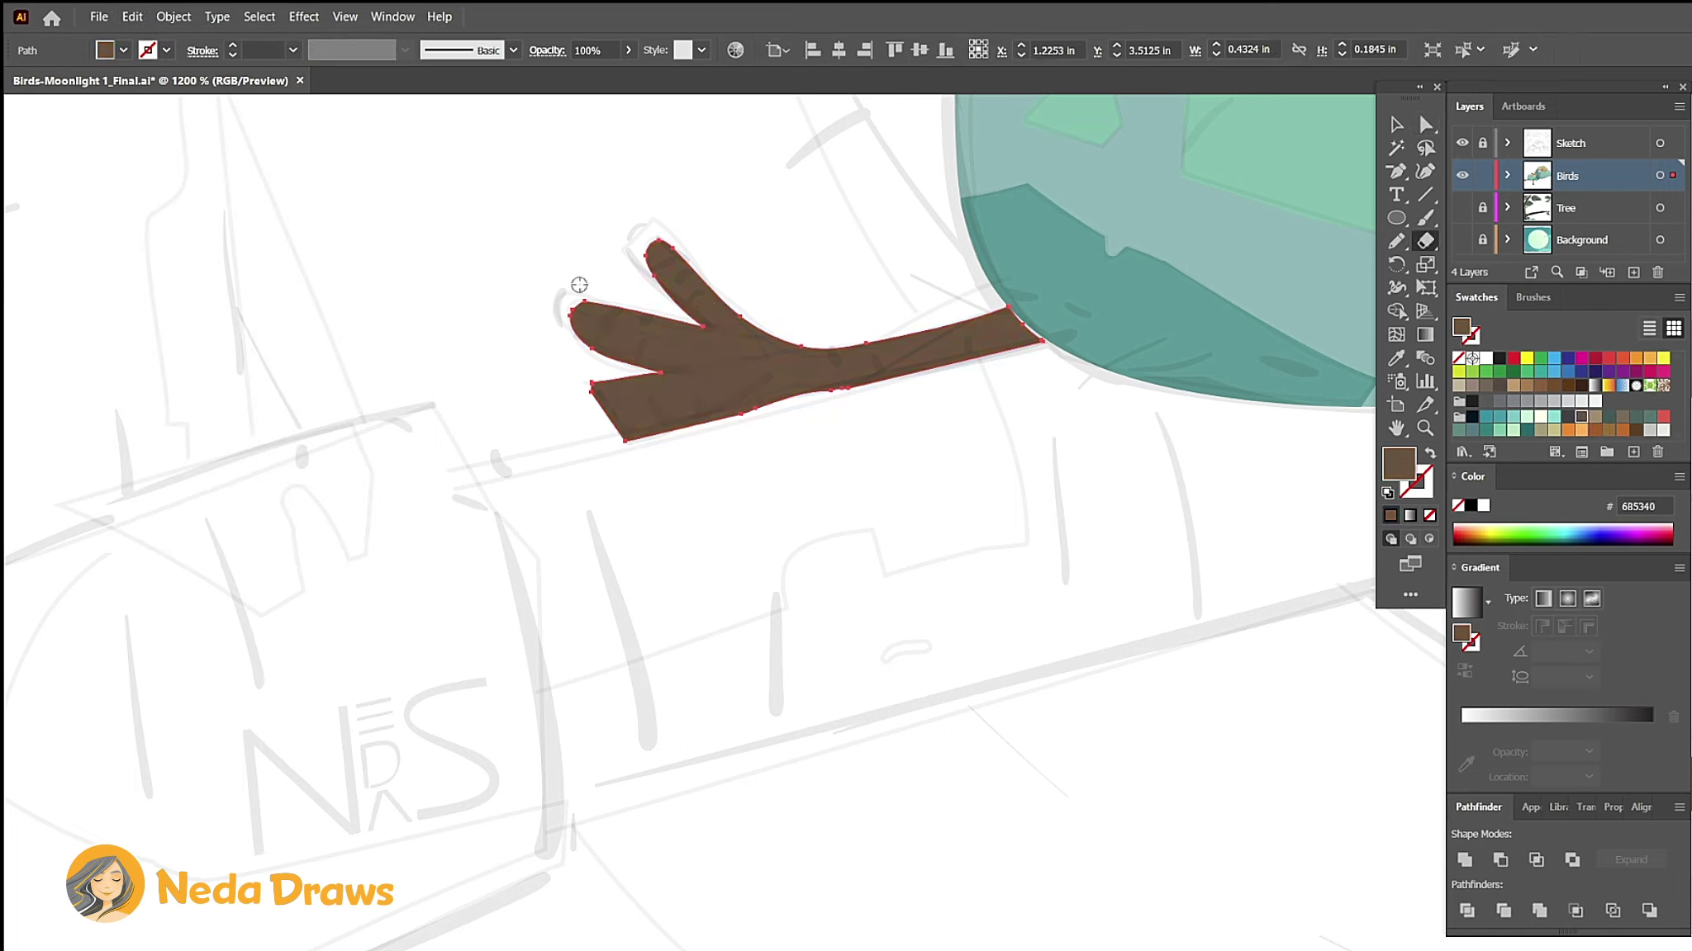
pyautogui.moveTo(589, 289); pyautogui.dragTo(793, 322)
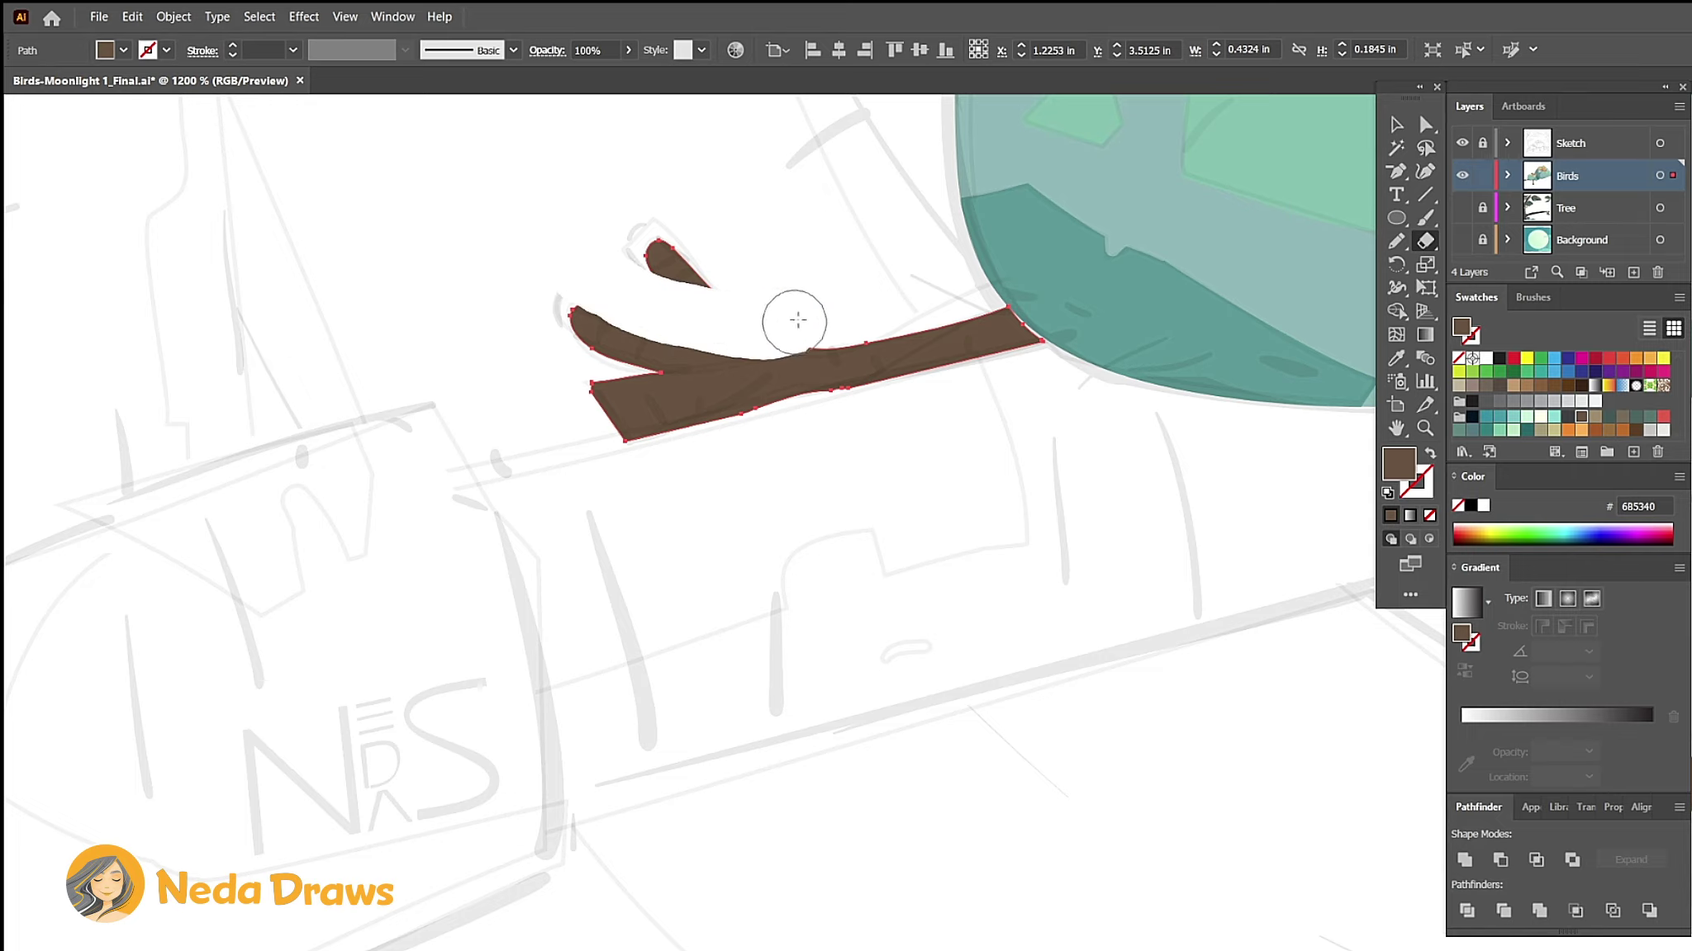
pyautogui.moveTo(595, 397); pyautogui.dragTo(793, 389)
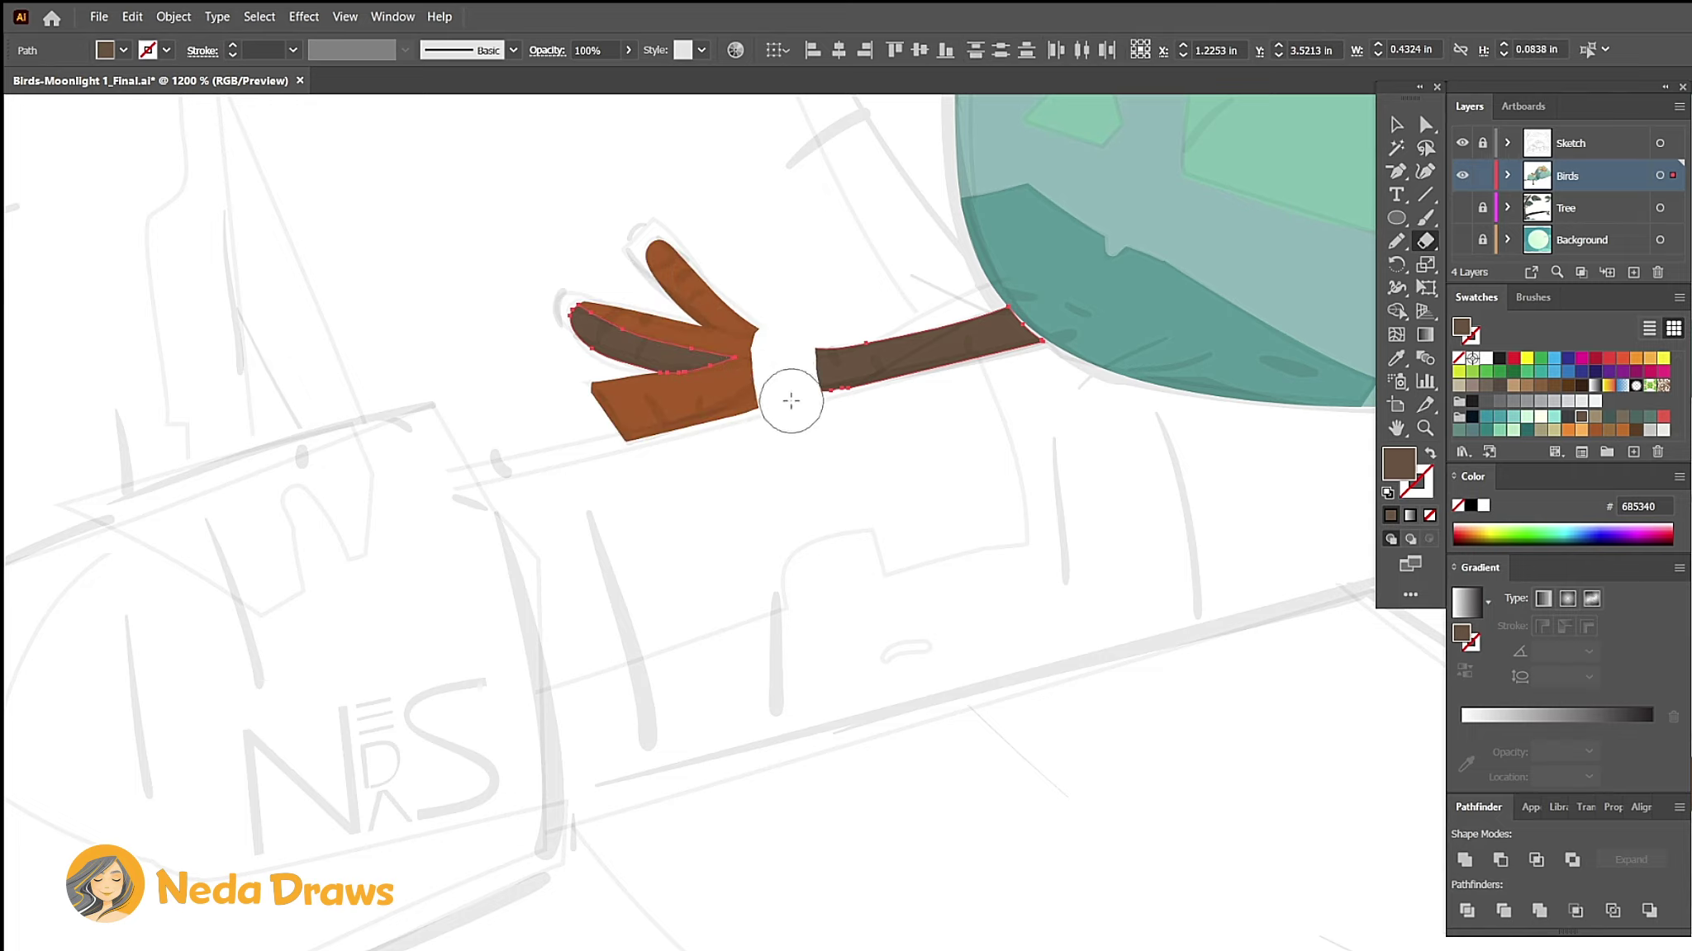
pyautogui.moveTo(992, 266); pyautogui.dragTo(854, 332)
# Step: Draw a tilted brown ellipse beneath the other bird for its next leg
pyautogui.hotkey('ctrl', '-')
pyautogui.press('l')
pyautogui.moveTo(830, 251)
pyautogui.mouseDown()
pyautogui.moveTo(1044, 639)
pyautogui.moveTo(972, 642)
pyautogui.mouseUp()
pyautogui.moveTo(1012, 247); pyautogui.dragTo(917, 219)
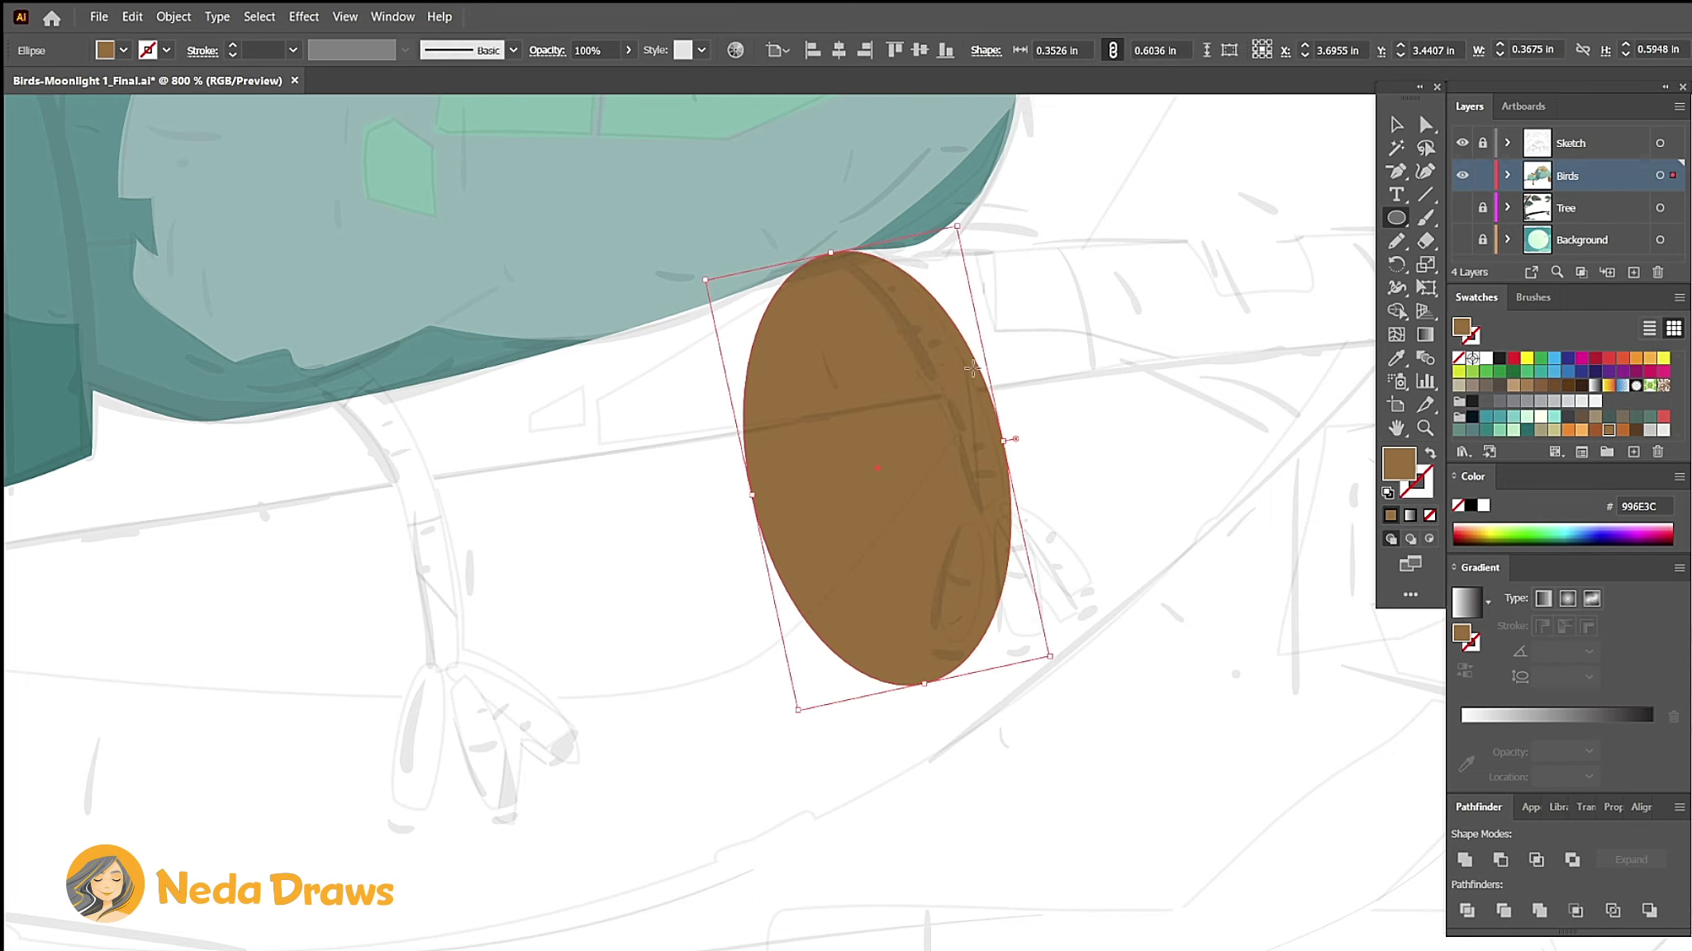
# Step: Reshape the first ellipse and cut it down to a thin, curved leg strip
pyautogui.press('v')
pyautogui.press('a')
pyautogui.moveTo(952, 392)
pyautogui.mouseDown()
pyautogui.moveTo(1007, 460)
pyautogui.moveTo(973, 332)
pyautogui.mouseUp()
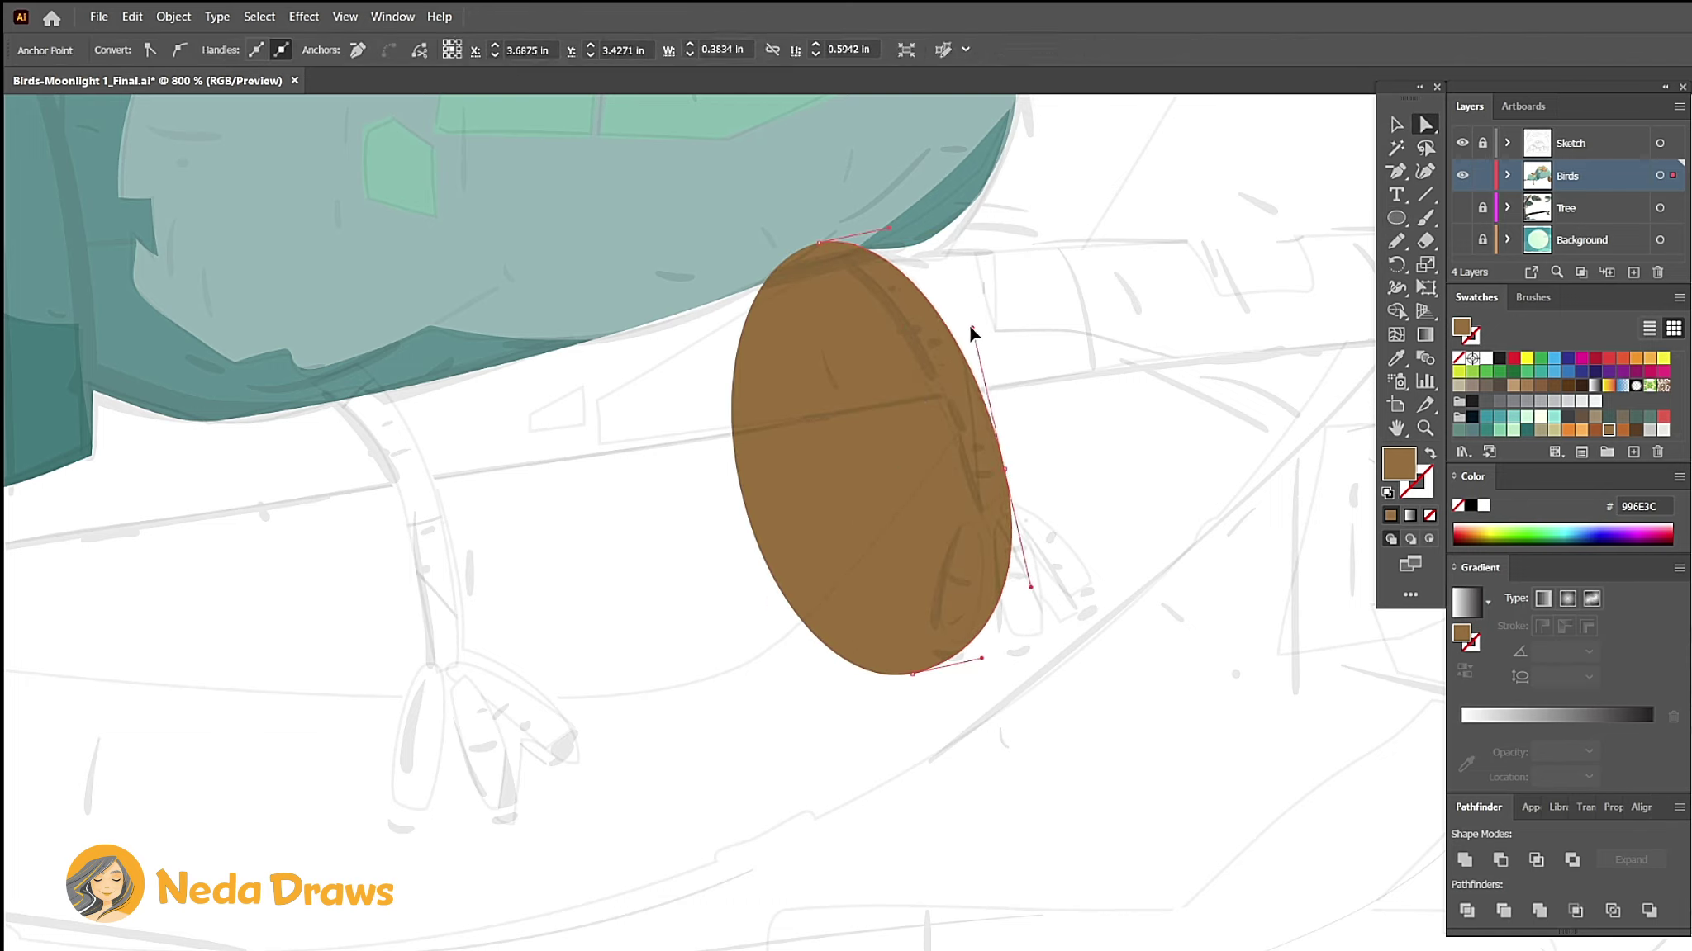
pyautogui.hotkey('shift', 'e')
pyautogui.moveTo(867, 235); pyautogui.dragTo(962, 550)
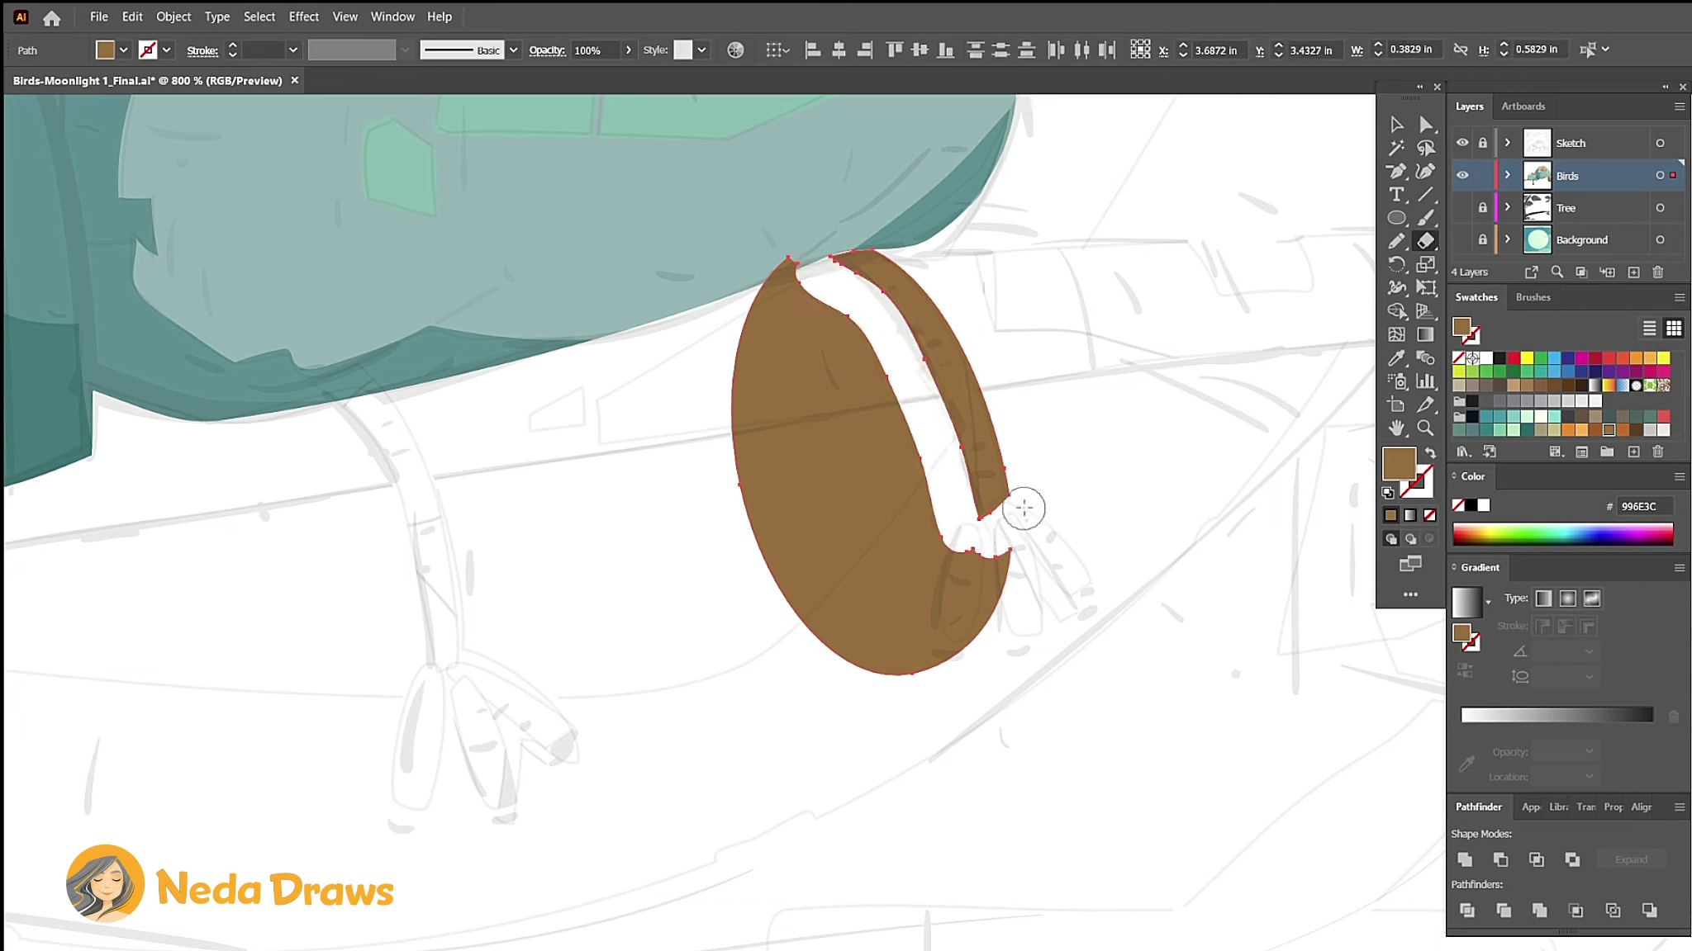
pyautogui.keyDown('ctrl'); pyautogui.click(918, 559); pyautogui.keyUp('ctrl')
pyautogui.press('Delete')
# Step: Draw a tilted ellipse over the left leg sketch, stretch it, and cut a thin leg from it
pyautogui.press('l')
pyautogui.moveTo(331, 381); pyautogui.dragTo(534, 716)
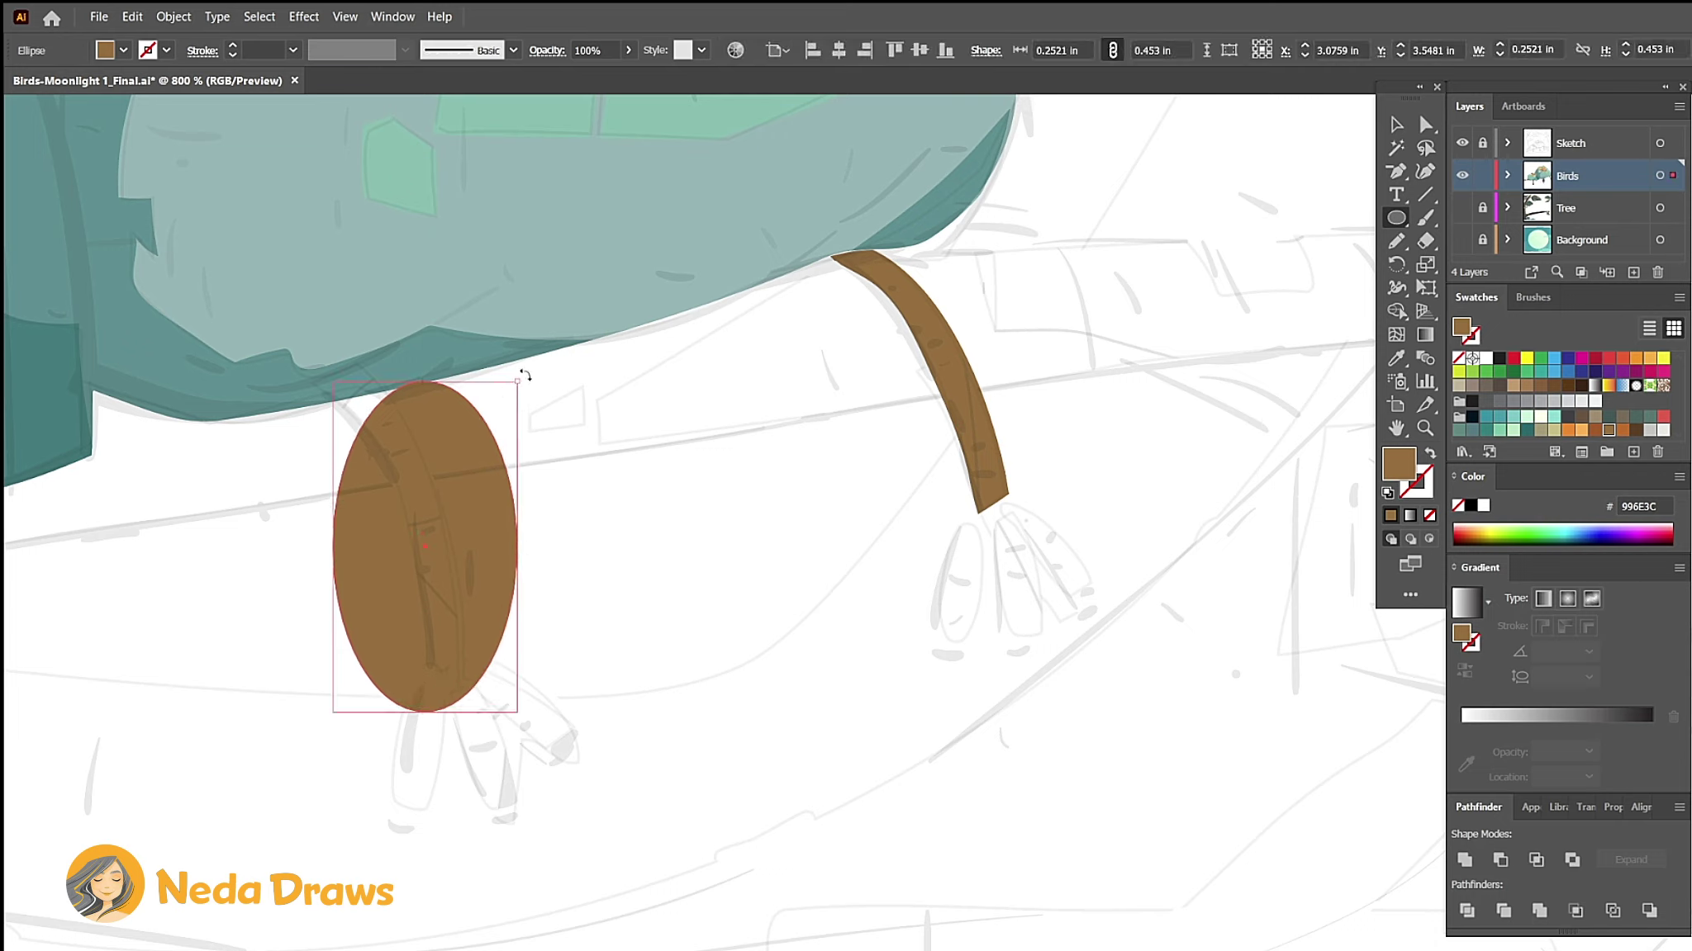
pyautogui.moveTo(529, 375); pyautogui.dragTo(475, 355)
pyautogui.press('a')
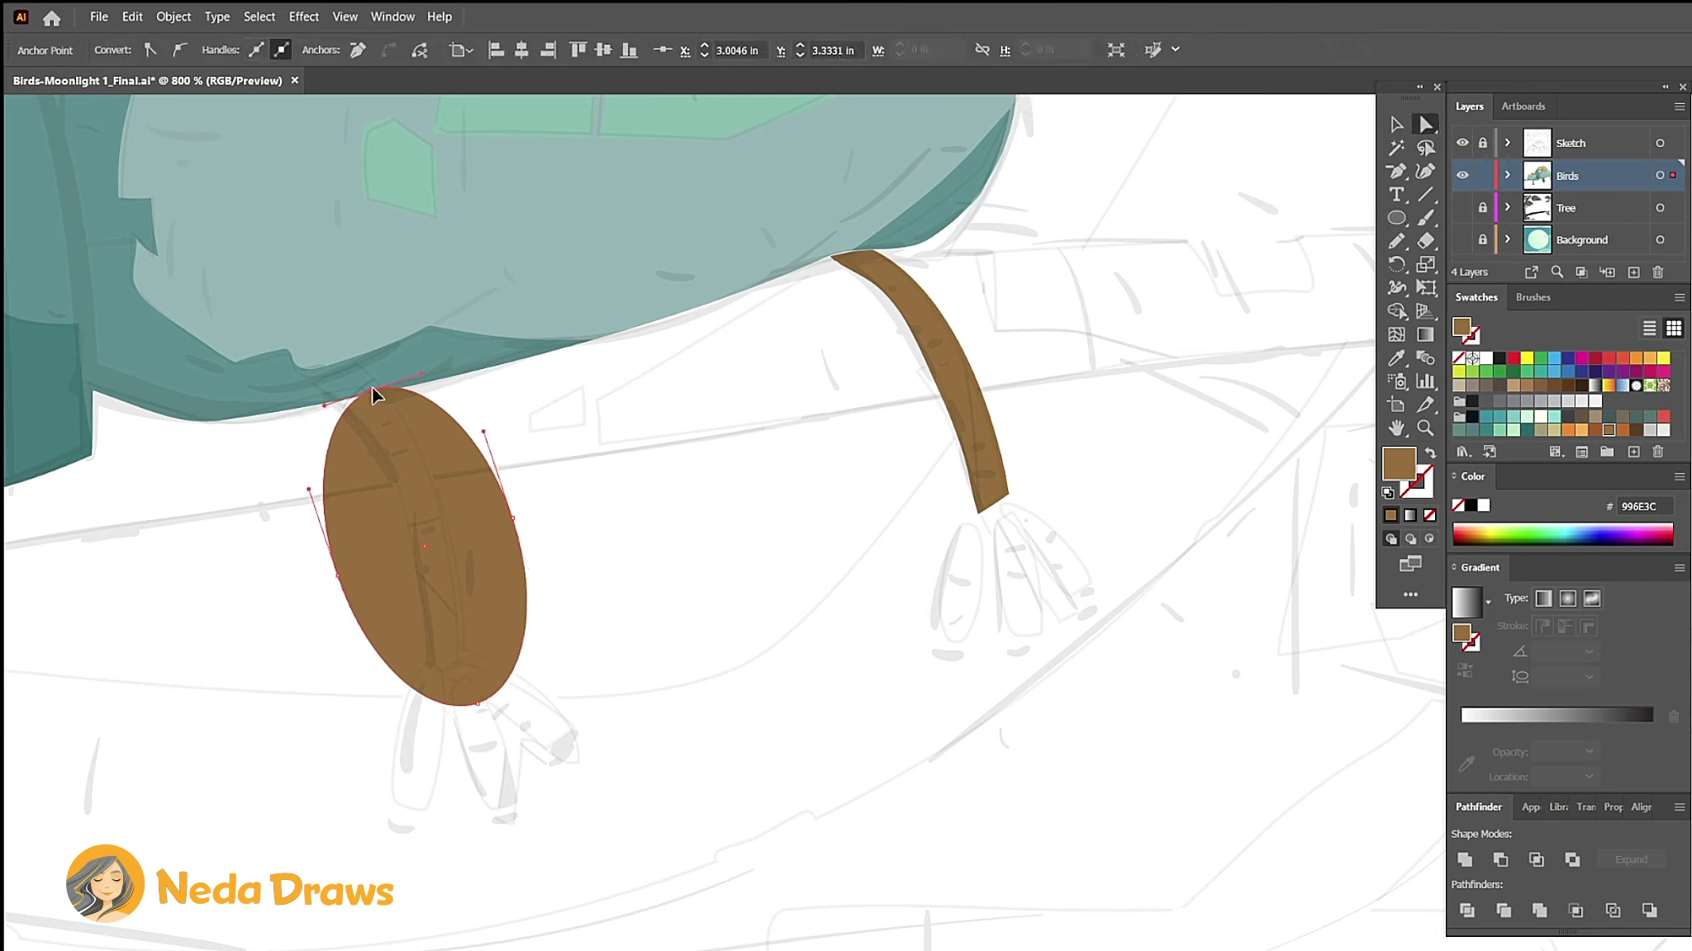
pyautogui.moveTo(373, 389); pyautogui.dragTo(318, 357)
pyautogui.moveTo(513, 518); pyautogui.dragTo(446, 514)
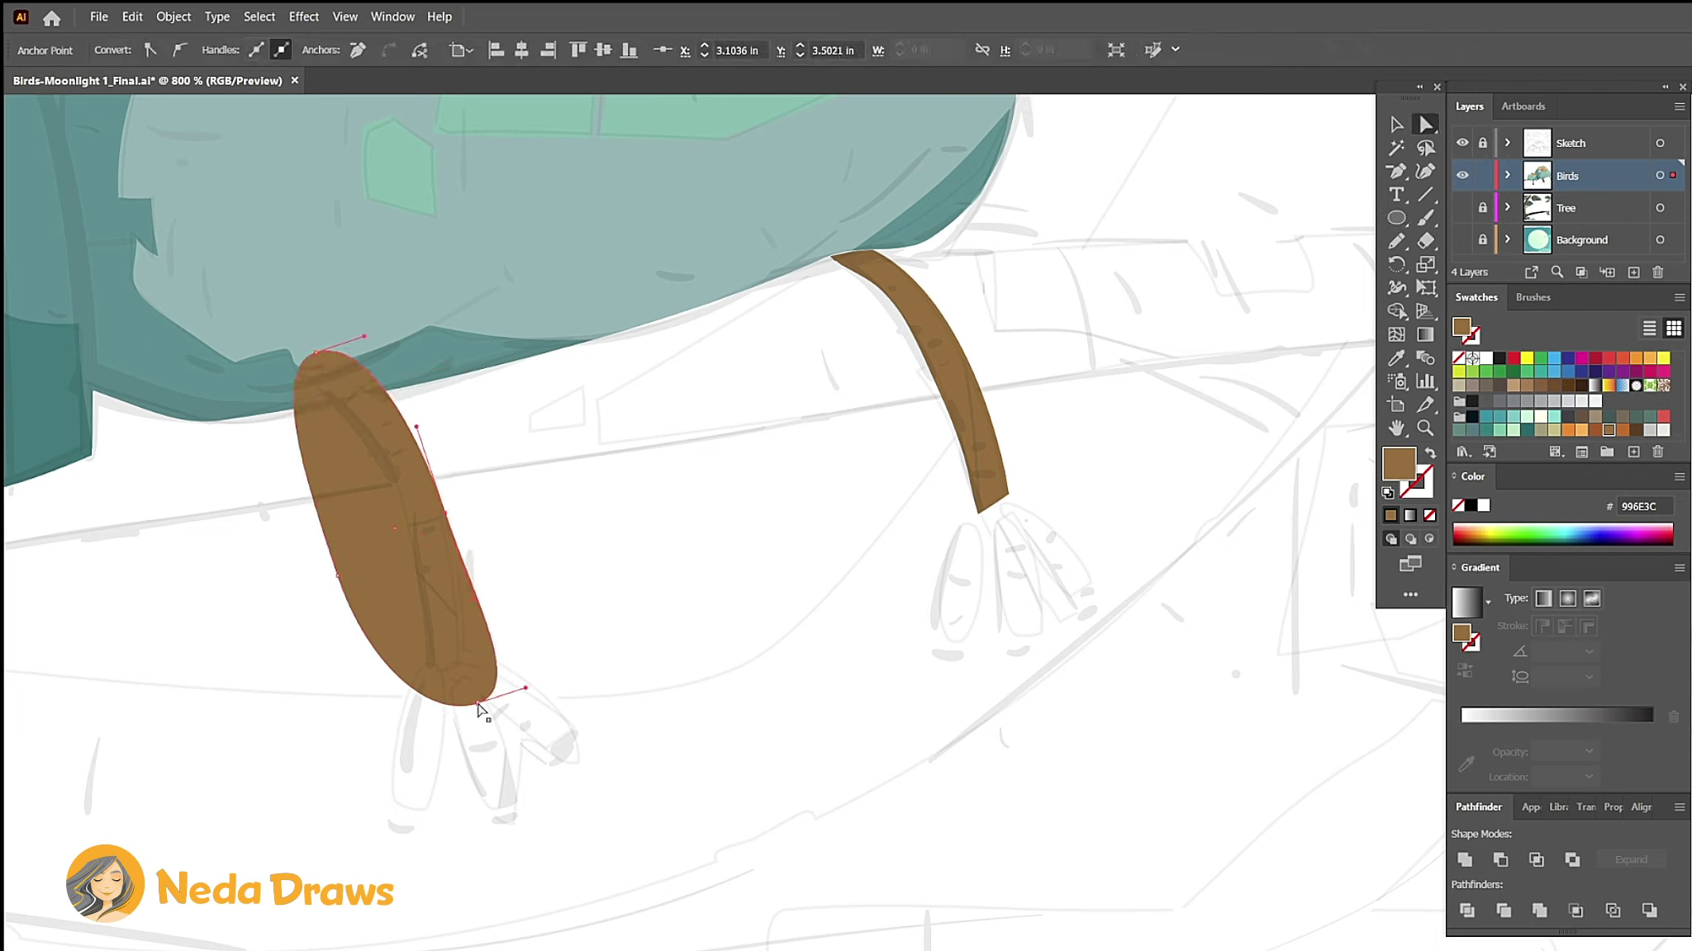
pyautogui.moveTo(463, 705)
pyautogui.mouseDown()
pyautogui.moveTo(424, 724)
pyautogui.moveTo(424, 771)
pyautogui.mouseUp()
pyautogui.hotkey('shift', 'e')
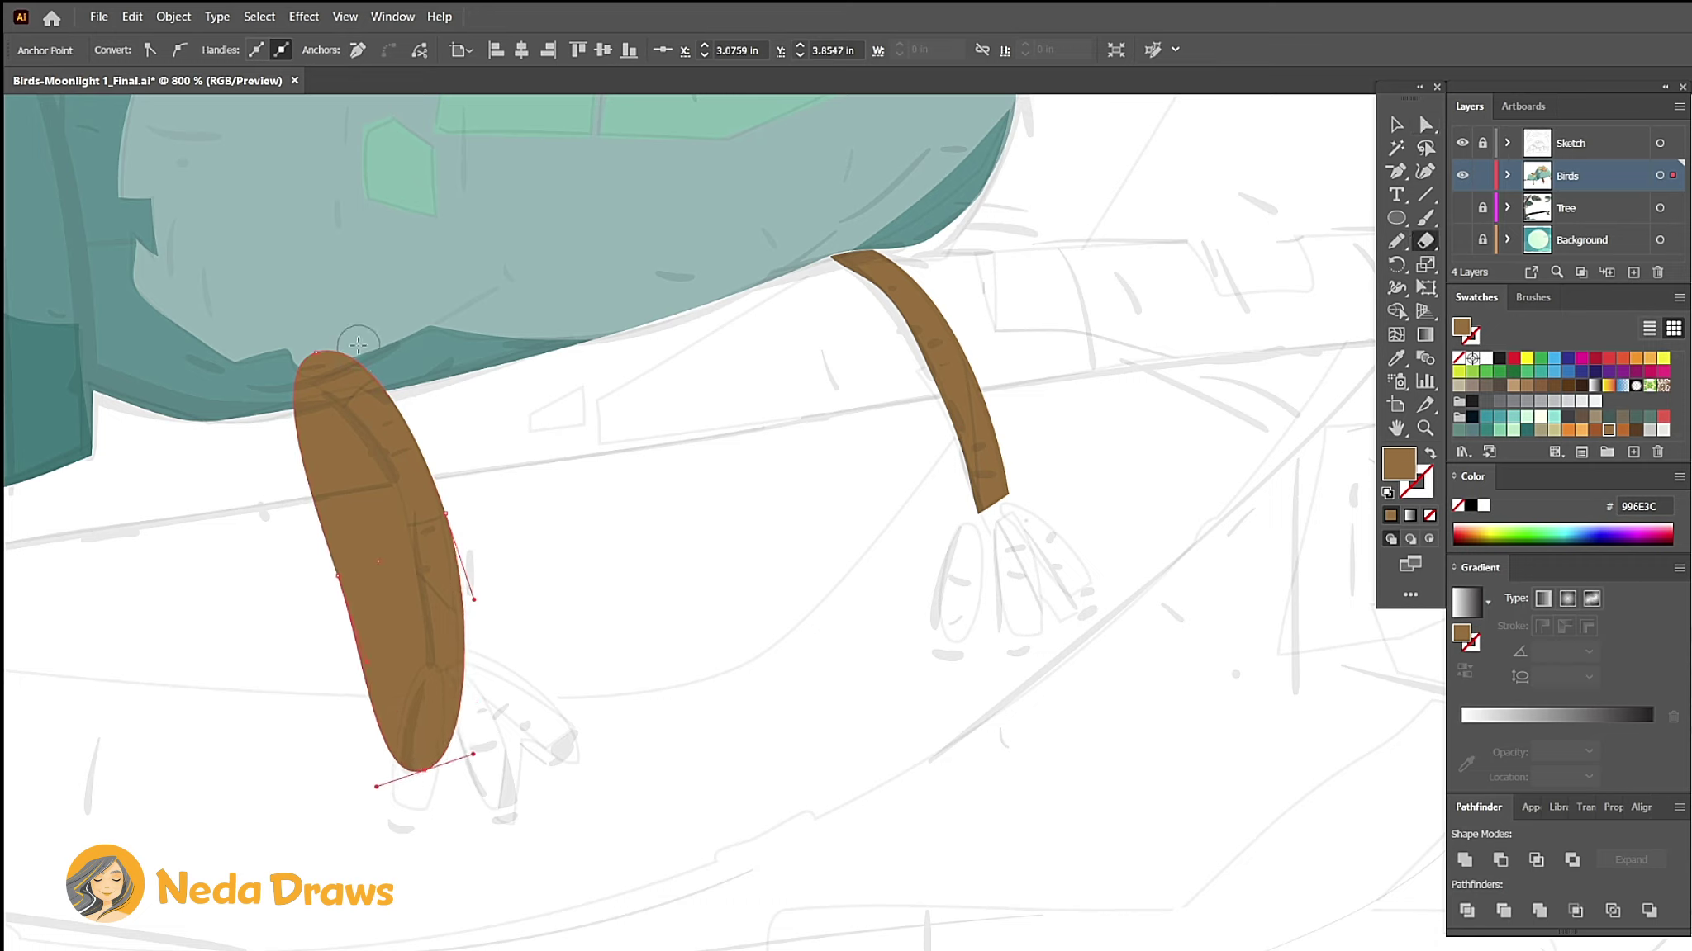
pyautogui.moveTo(312, 387); pyautogui.dragTo(408, 714)
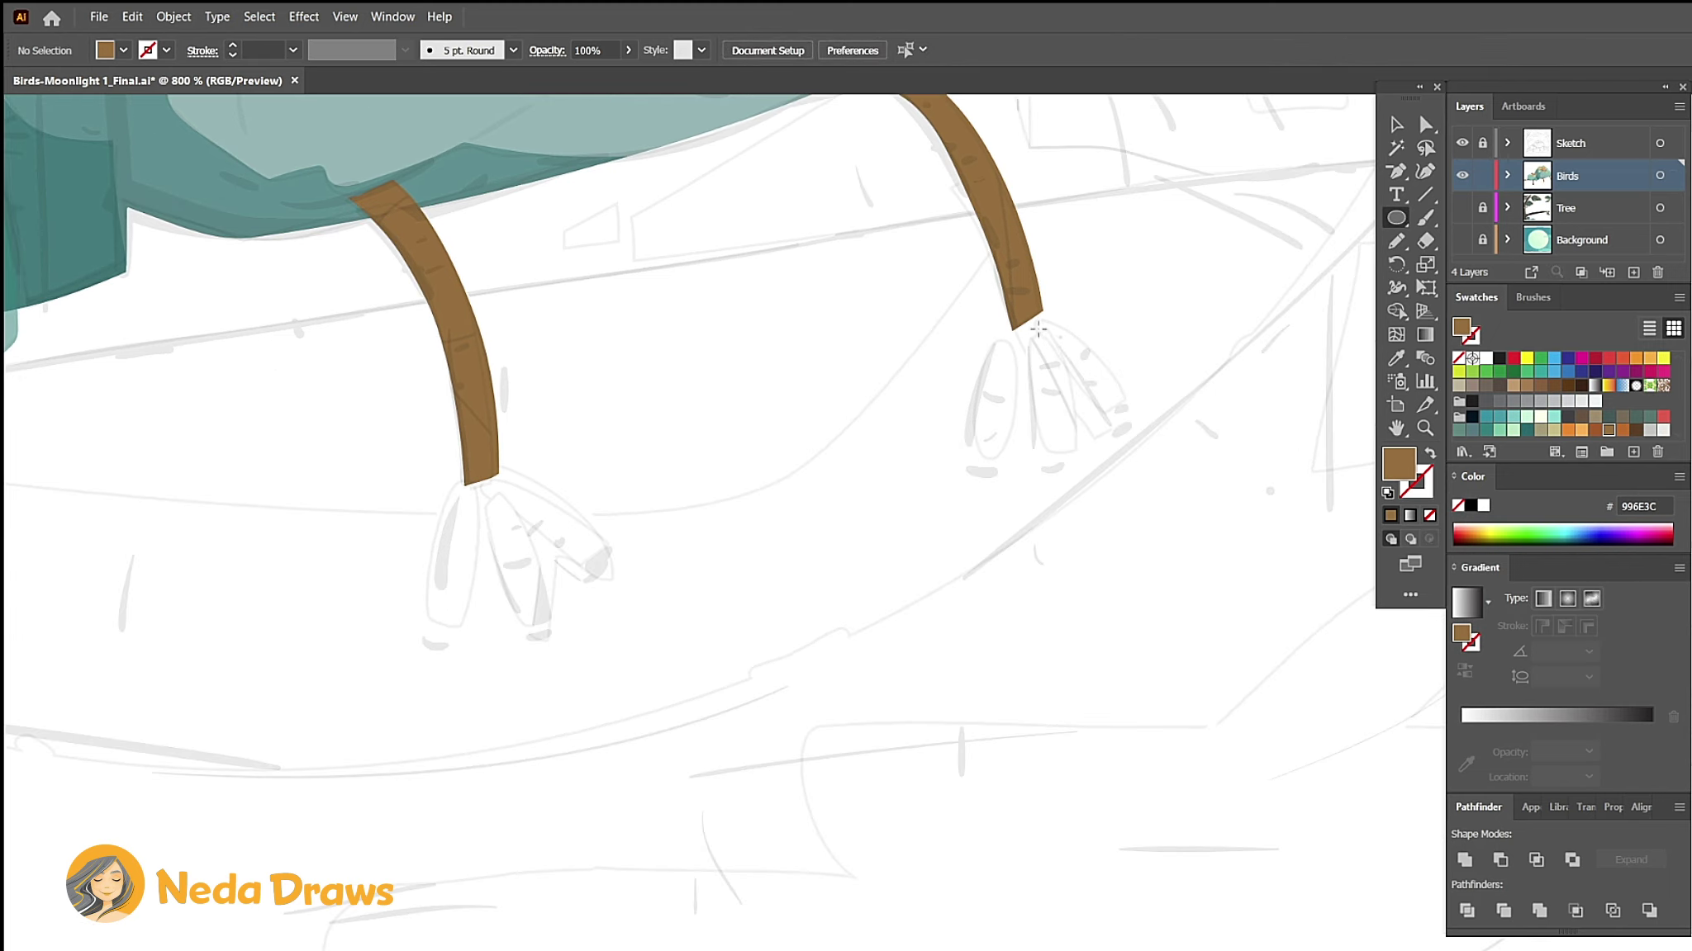
# Step: Draw two toe ellipses under each leg and flatten or taper them into teardrops
pyautogui.moveTo(1038, 329); pyautogui.dragTo(1144, 468)
pyautogui.moveTo(988, 343); pyautogui.dragTo(1027, 470)
pyautogui.moveTo(436, 495); pyautogui.dragTo(486, 641)
pyautogui.moveTo(509, 482)
pyautogui.mouseDown()
pyautogui.moveTo(622, 574)
pyautogui.moveTo(639, 522)
pyautogui.mouseUp()
pyautogui.press('a')
pyautogui.moveTo(987, 407); pyautogui.dragTo(971, 425)
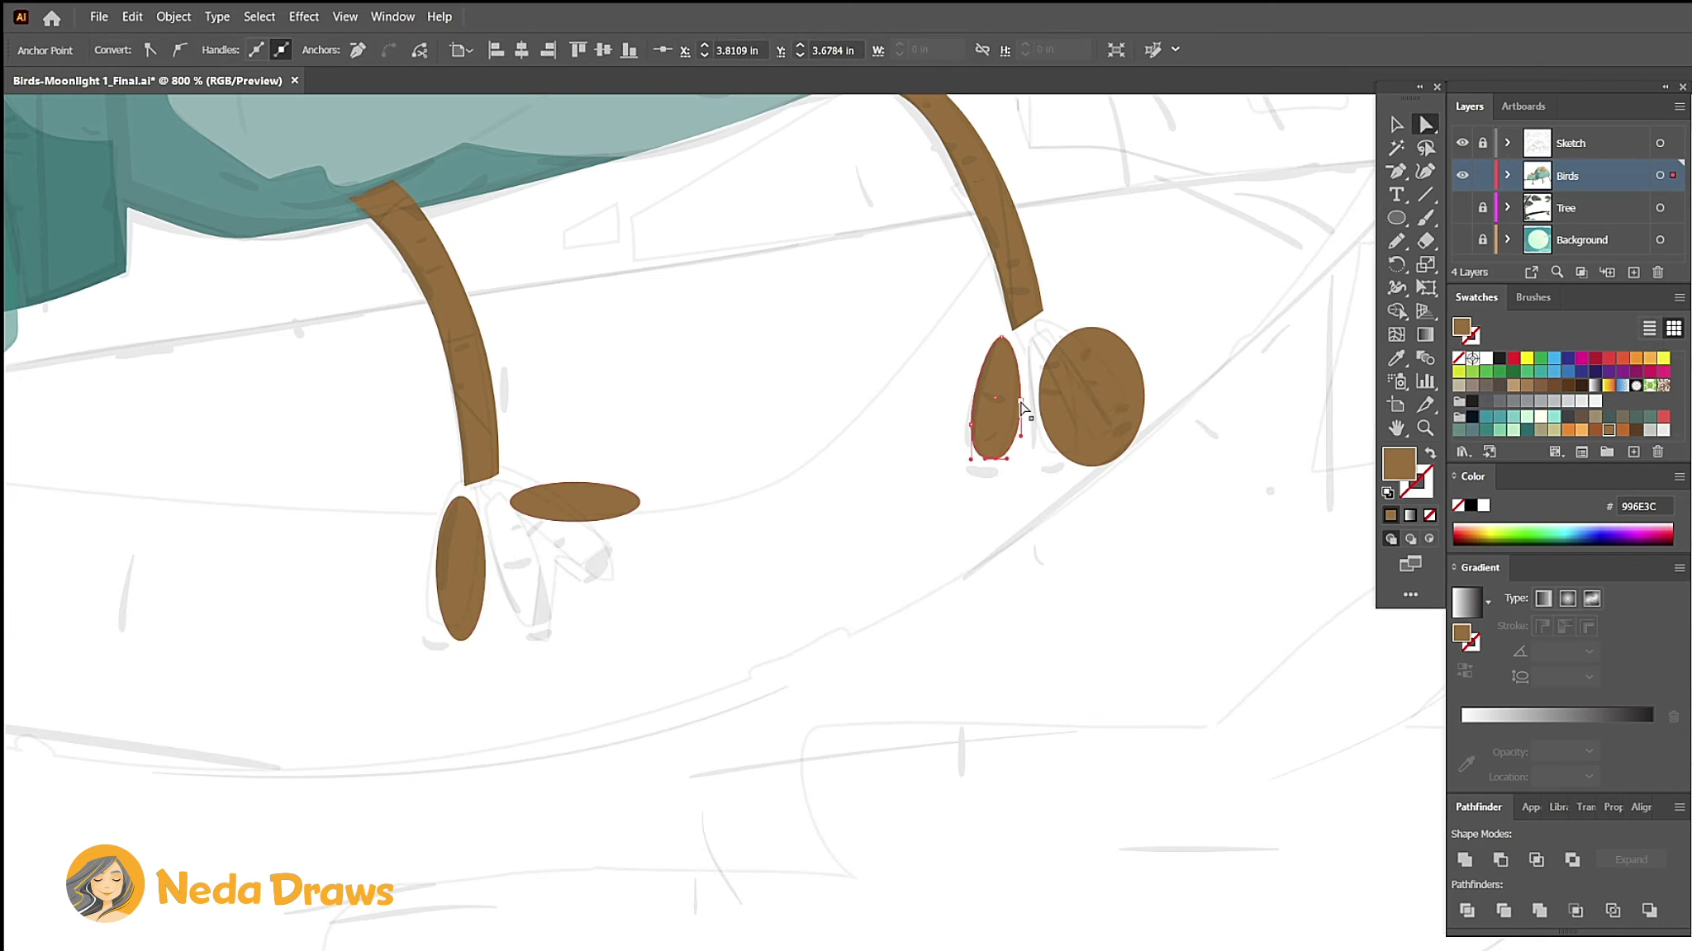
pyautogui.click(1057, 388)
pyautogui.moveTo(1091, 329); pyautogui.dragTo(1043, 320)
# Step: Redraw a toe as a V-shaped pair coloured orange, and turn the neighbouring toes dark brown
pyautogui.press('n')
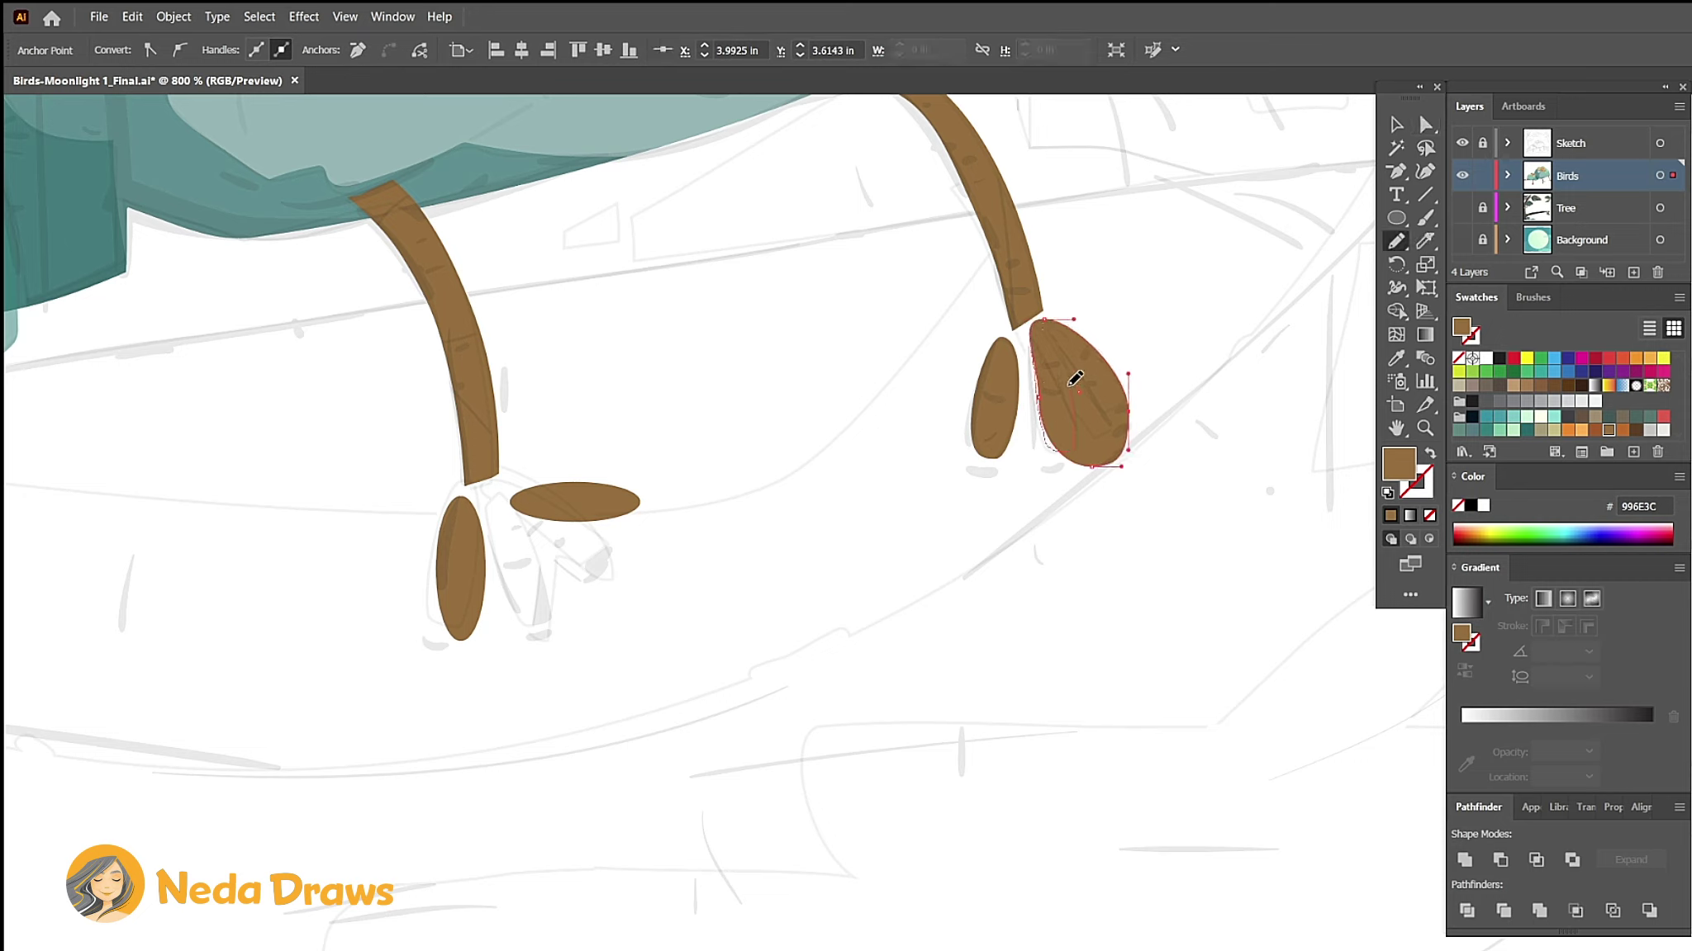
pyautogui.moveTo(1109, 418); pyautogui.dragTo(1125, 403)
pyautogui.press('alt')
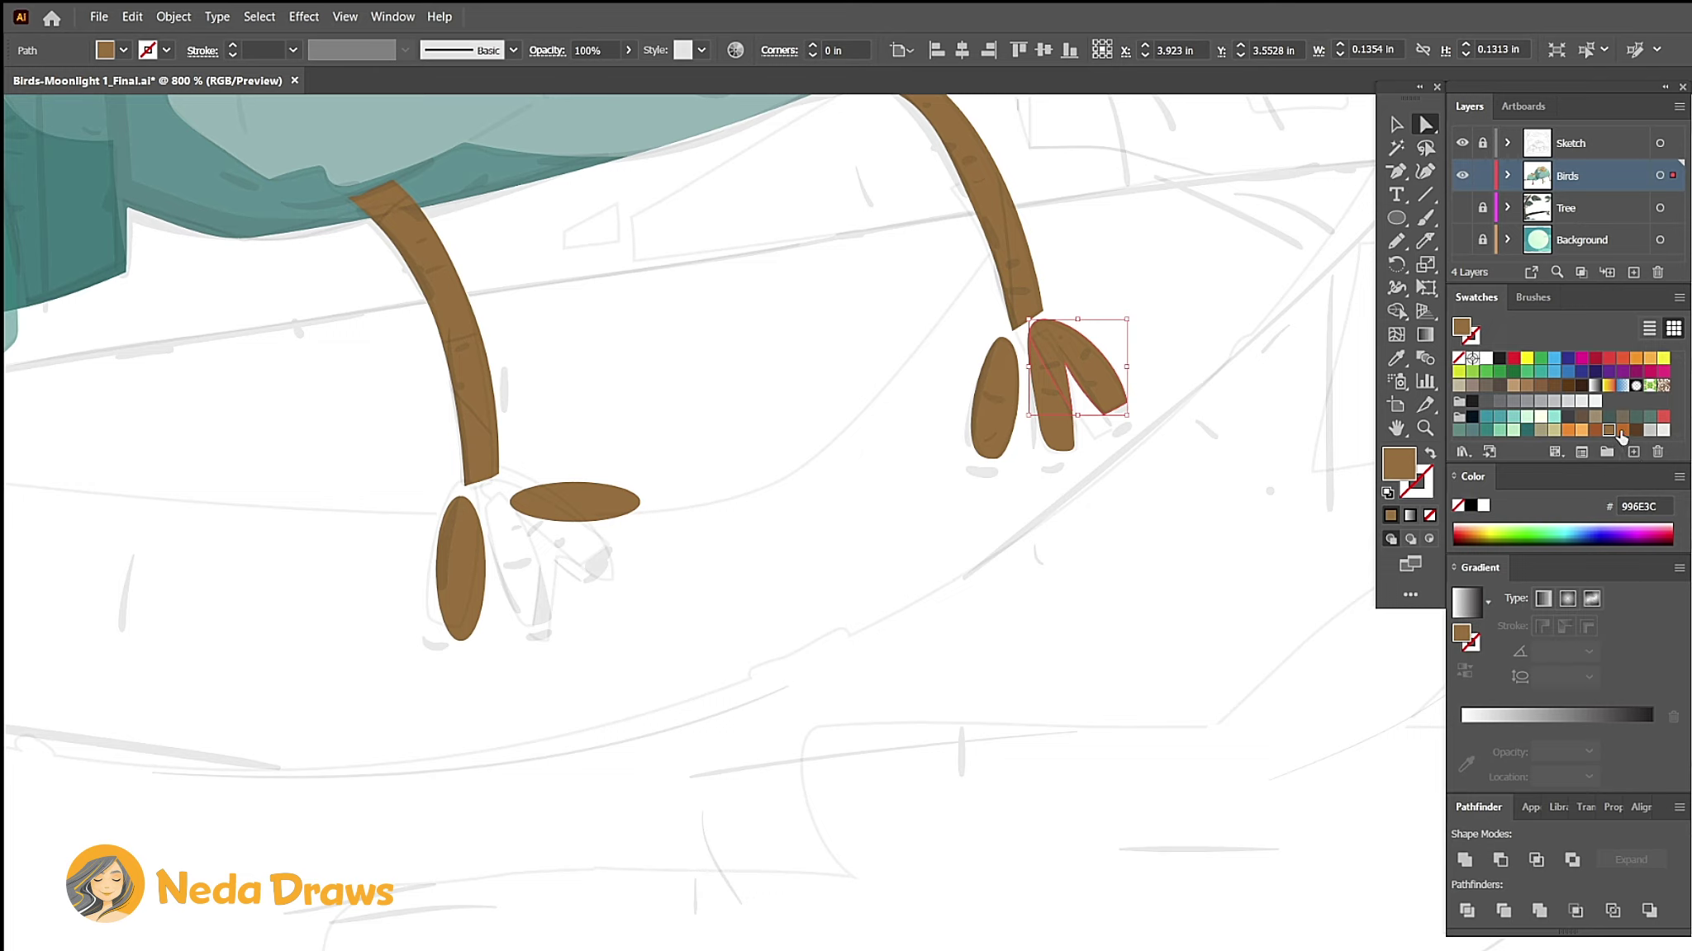
pyautogui.click(1621, 430)
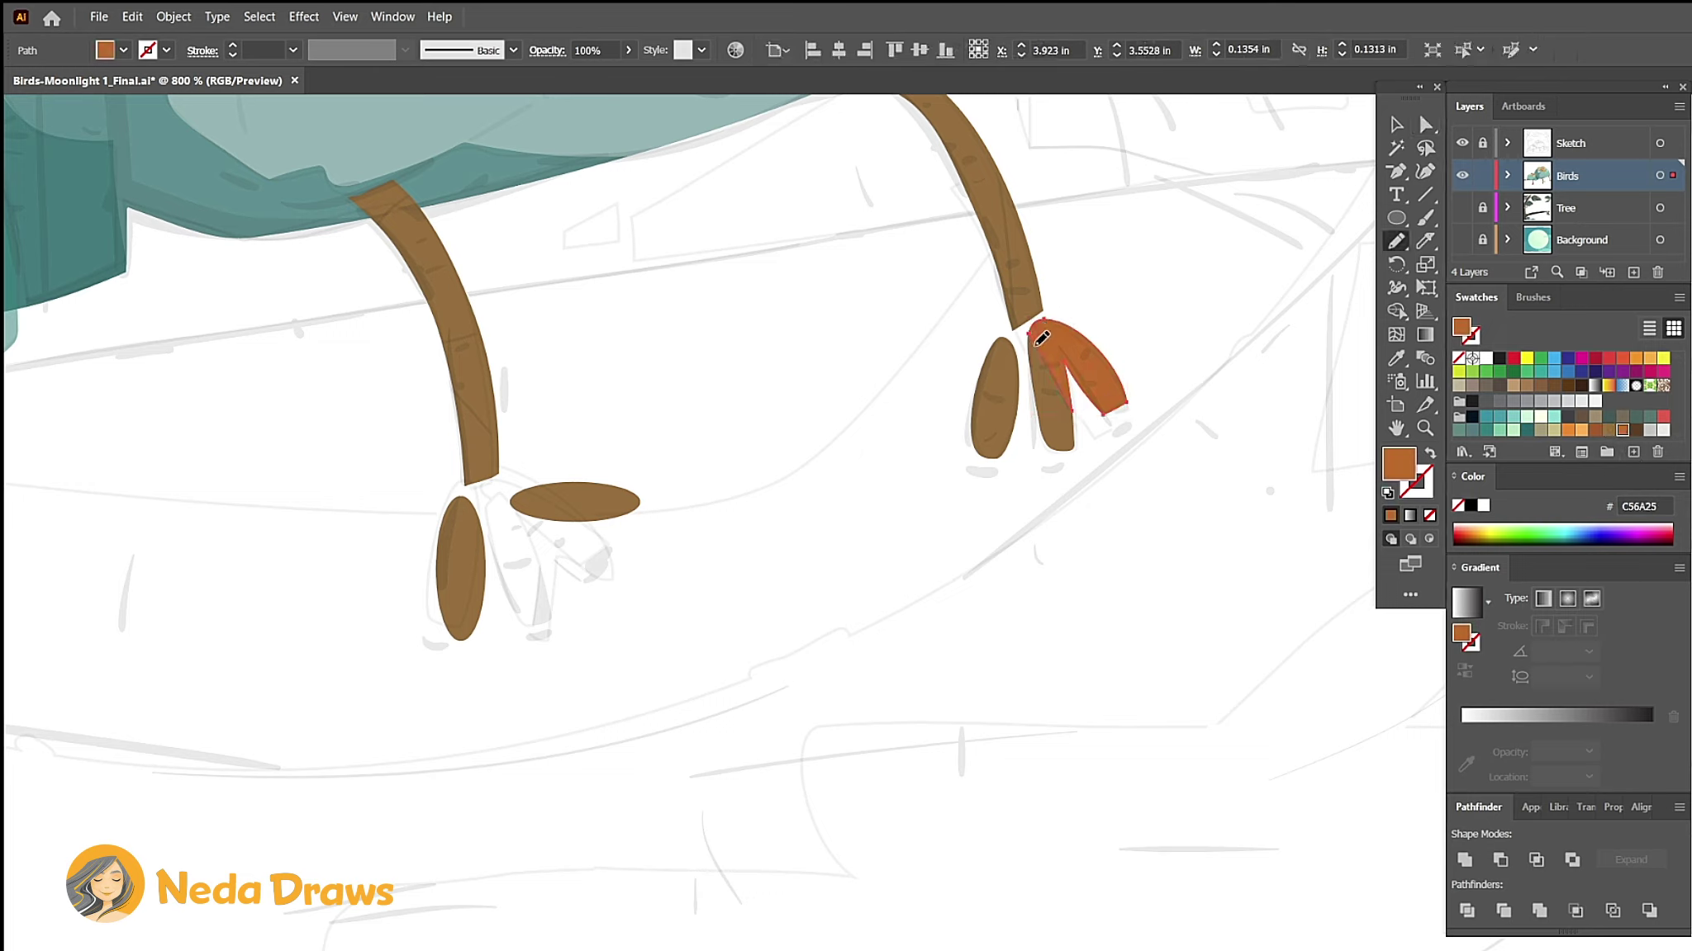
pyautogui.press('a')
pyautogui.click(1012, 426)
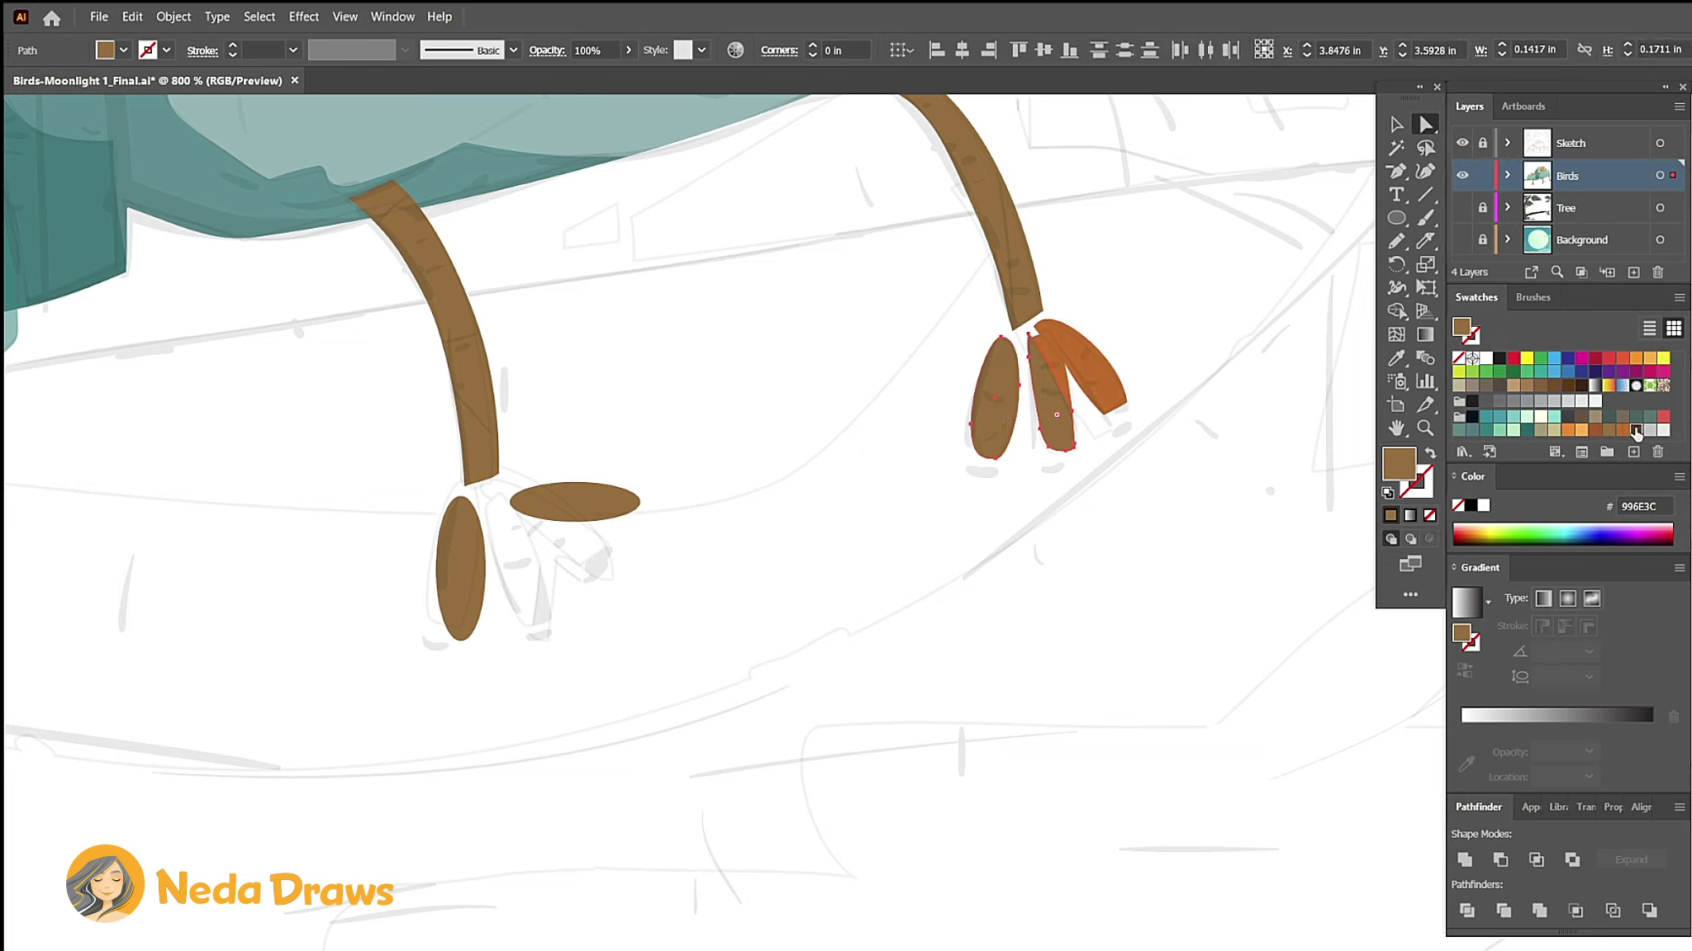
pyautogui.click(1635, 434)
# Step: Match the lower leg segment's colour to the leg using the Eyedropper
pyautogui.click(991, 215)
pyautogui.scroll(2, 1040, 263)
pyautogui.press('i')
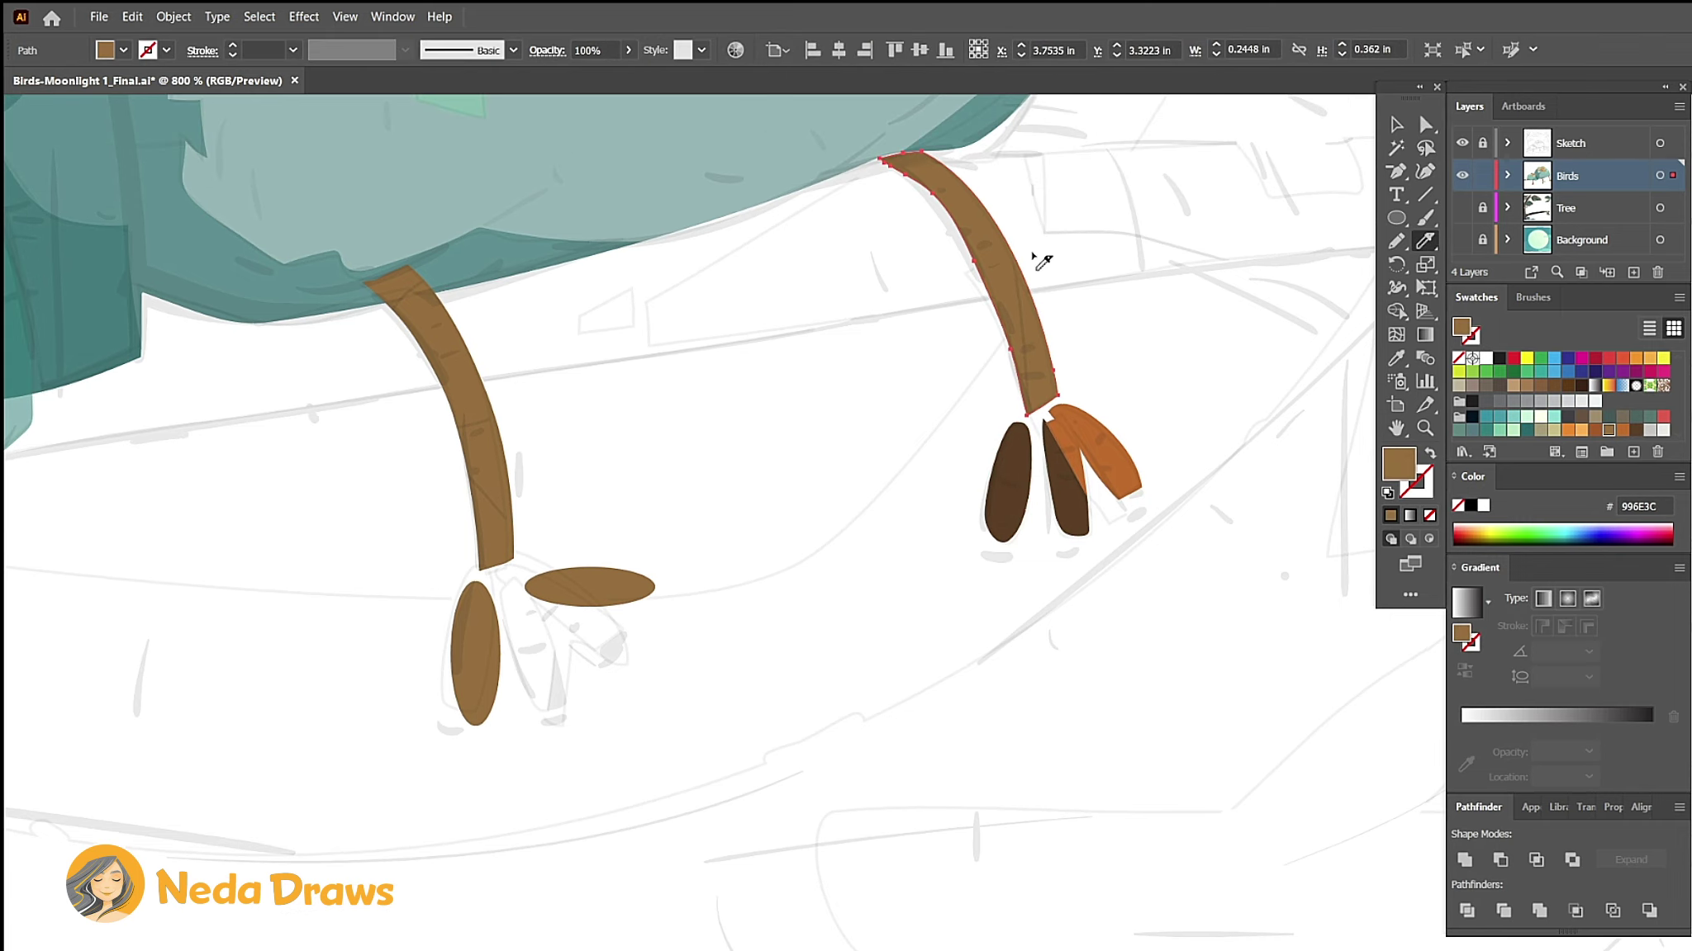
pyautogui.hscroll(-4, 1115, 339)
pyautogui.scroll(-2, 1115, 339)
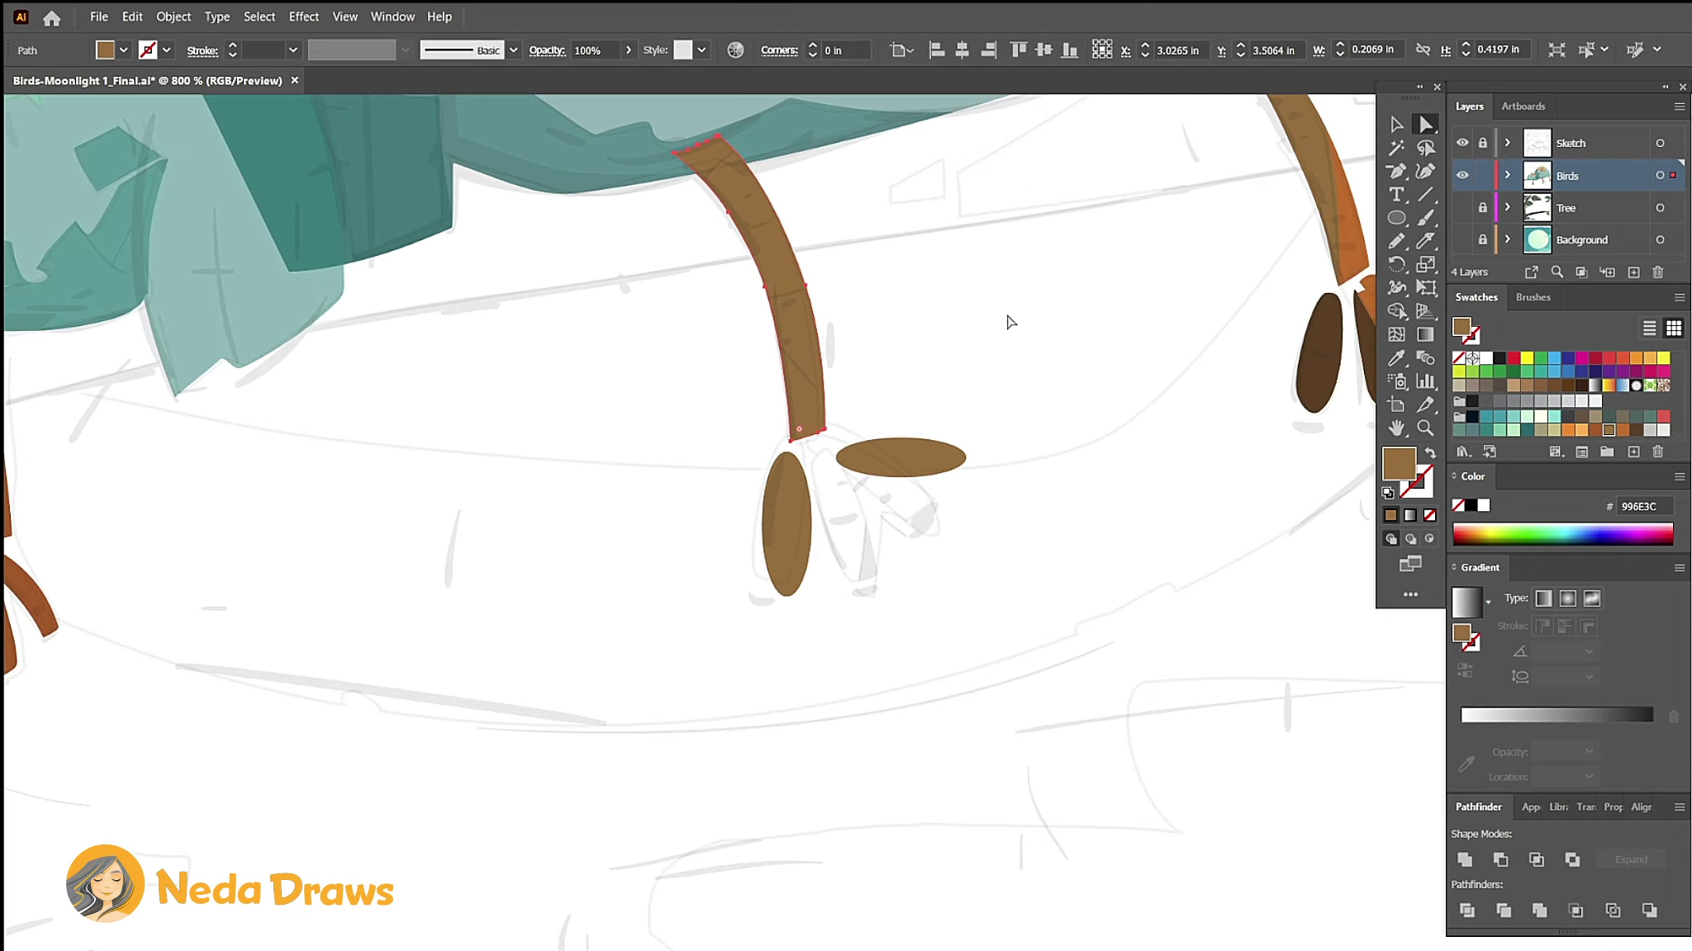
pyautogui.click(768, 337)
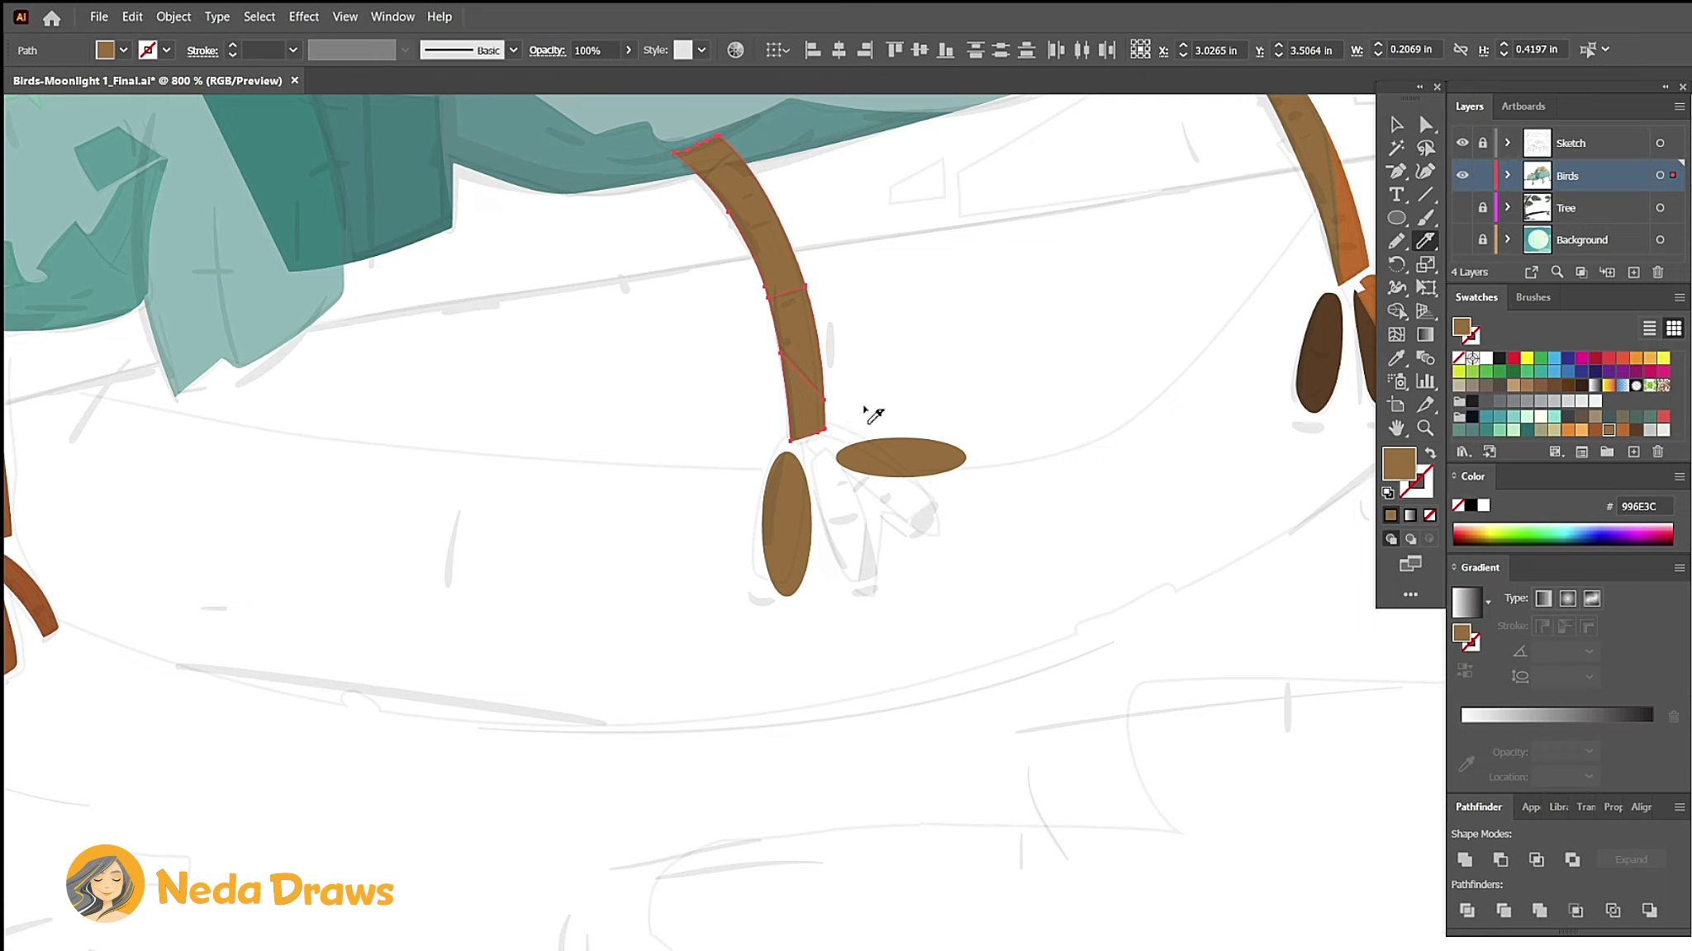
pyautogui.press('a')
pyautogui.hotkey('ctrl', 'shift', 'a')
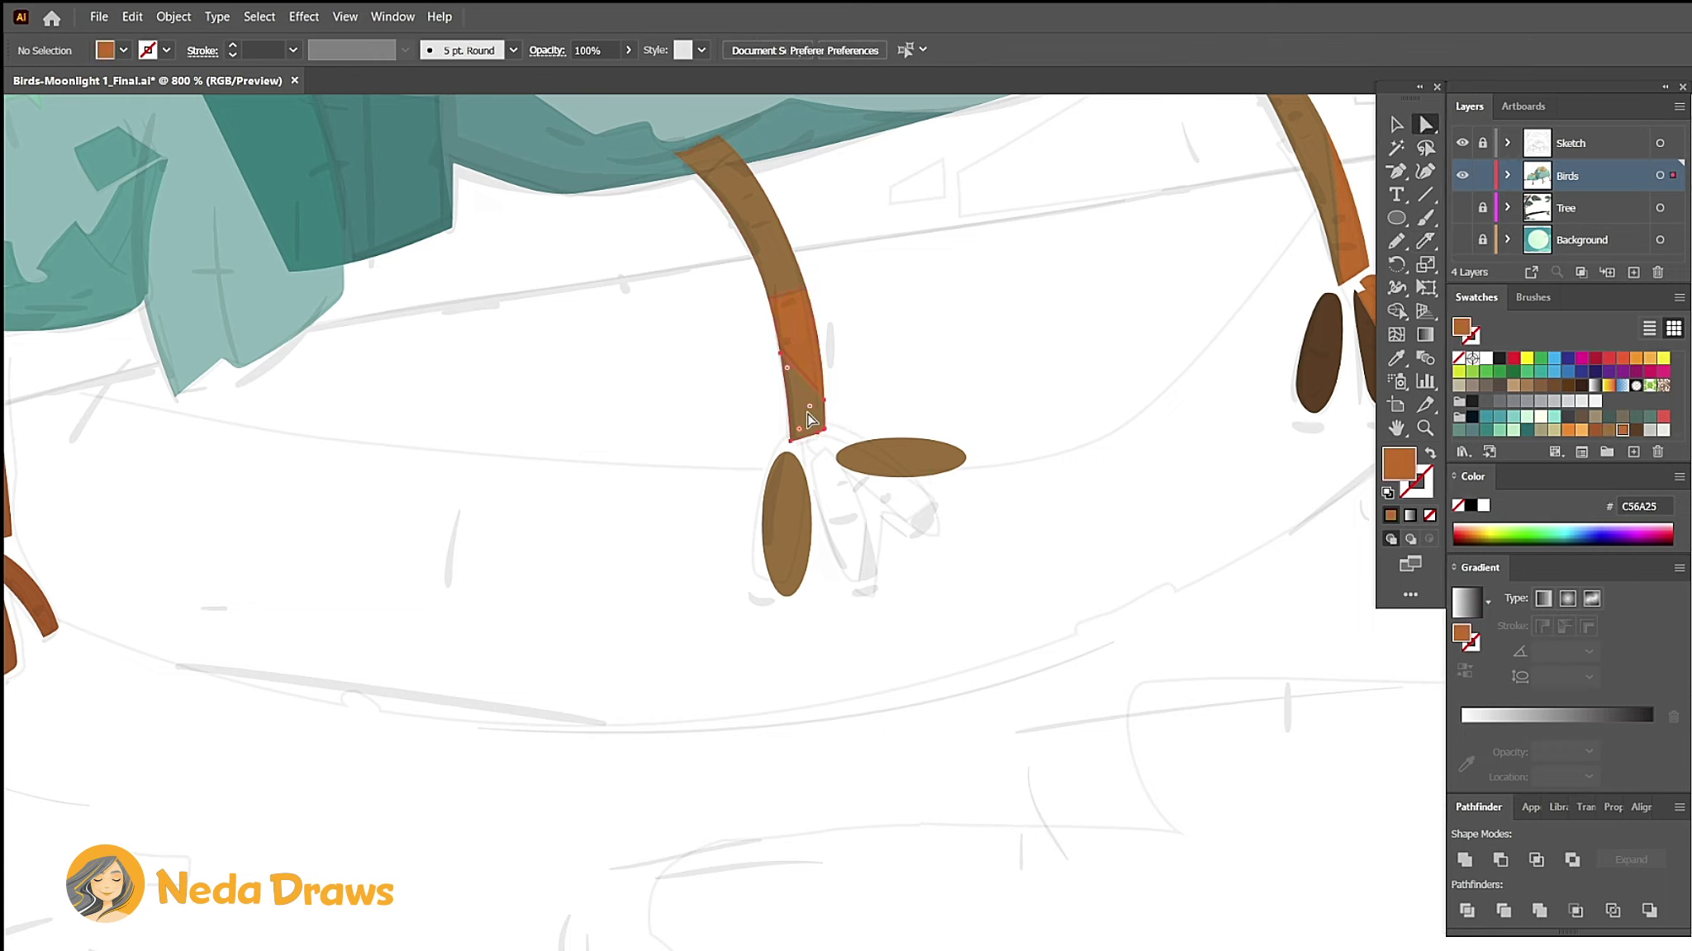
# Step: Reshape a foot ellipse into a dark brown toe, and make the second toe orange with a flattened tip
pyautogui.click(786, 521)
pyautogui.moveTo(811, 522); pyautogui.dragTo(782, 586)
pyautogui.hotkey('ctrl', 'shift', 'a')
pyautogui.moveTo(872, 458)
pyautogui.mouseDown()
pyautogui.moveTo(847, 445)
pyautogui.moveTo(946, 526)
pyautogui.mouseUp()
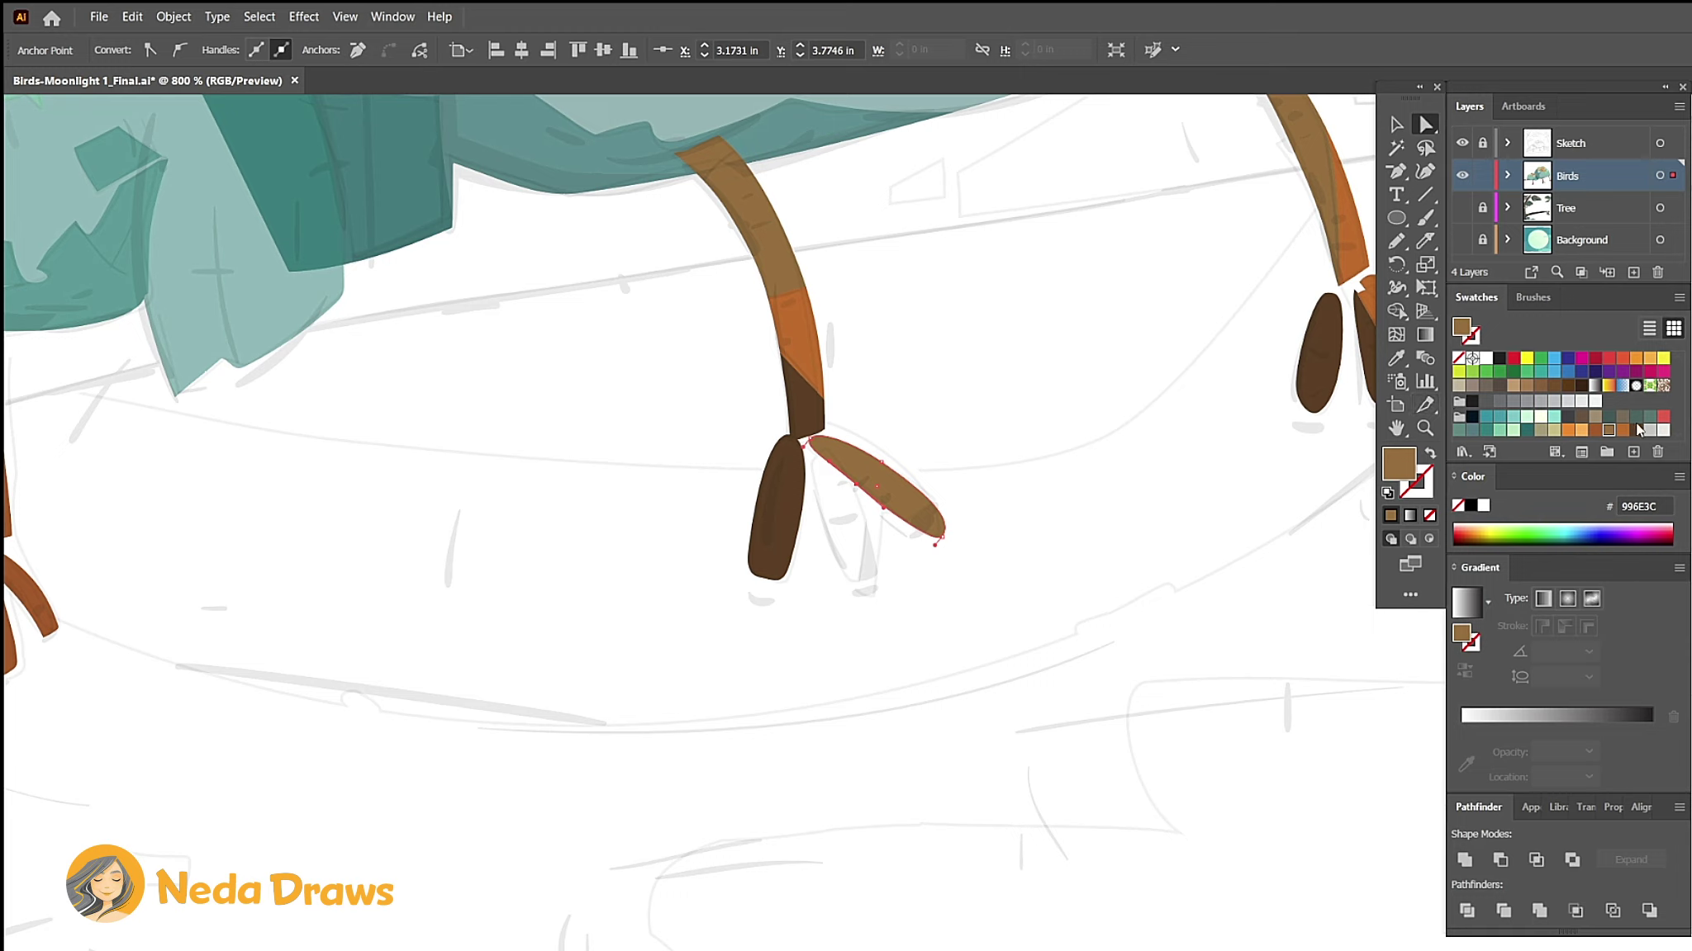
pyautogui.click(1622, 430)
pyautogui.hotkey('shift', 'e')
pyautogui.moveTo(945, 495); pyautogui.dragTo(896, 541)
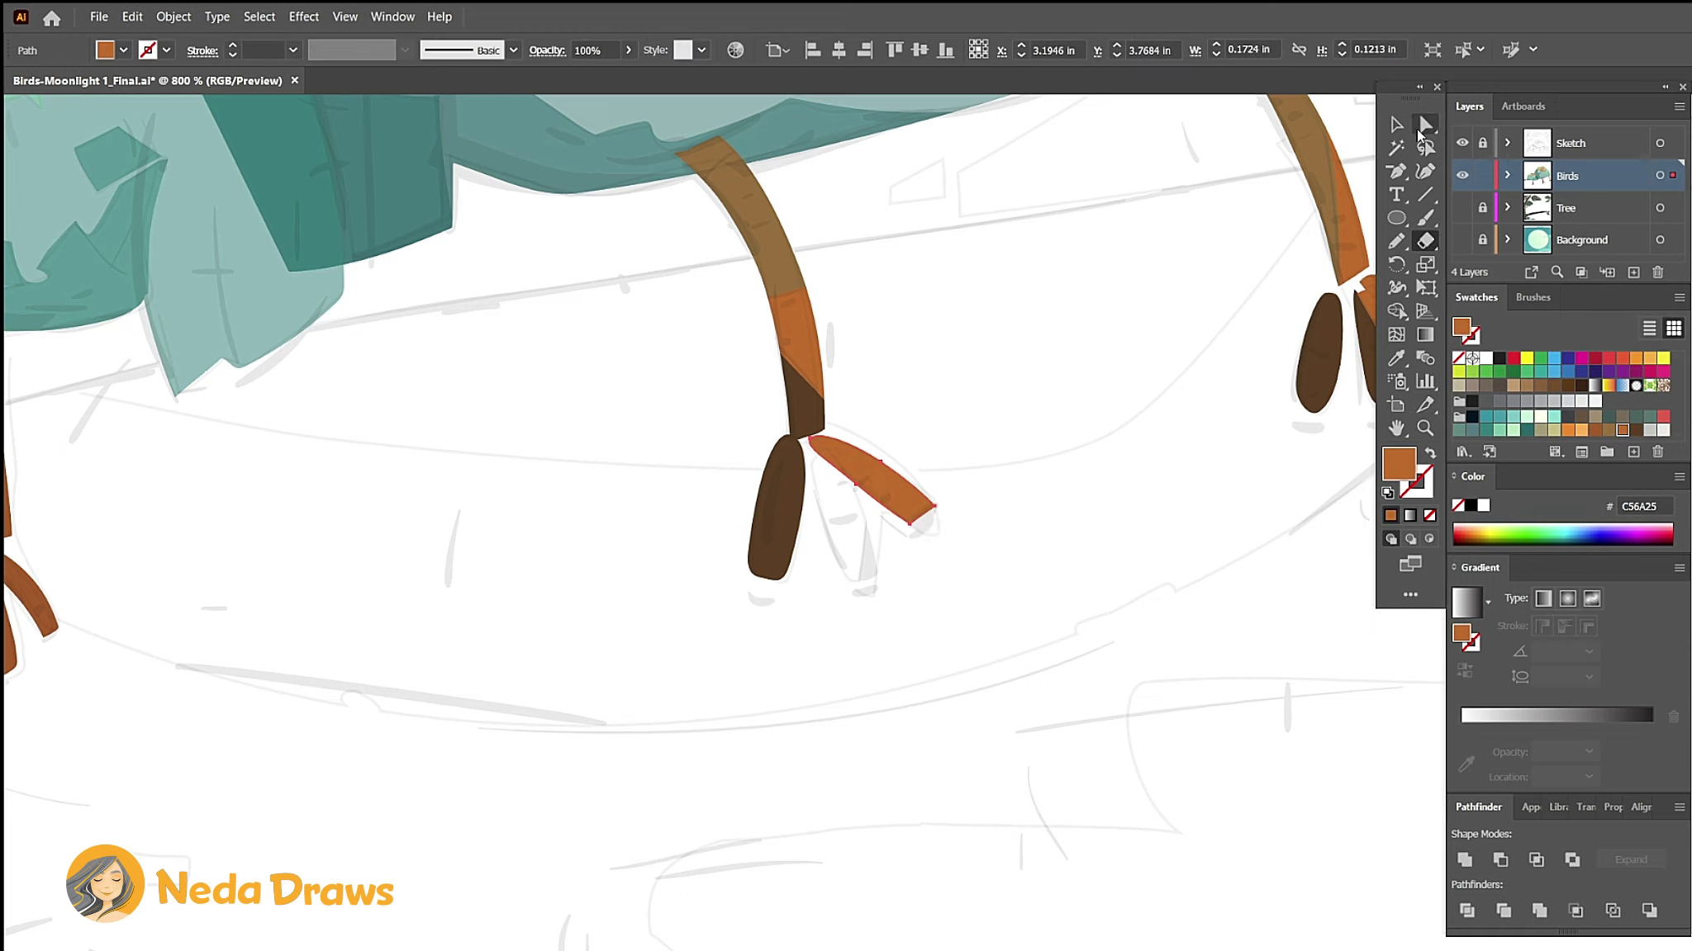
pyautogui.click(1424, 124)
pyautogui.hotkey('ctrl', 'shift', 'a')
# Step: Duplicate the orange toe, rotate the copy downward as a third toe, and colour it dark brown
pyautogui.press('v')
pyautogui.click(896, 508)
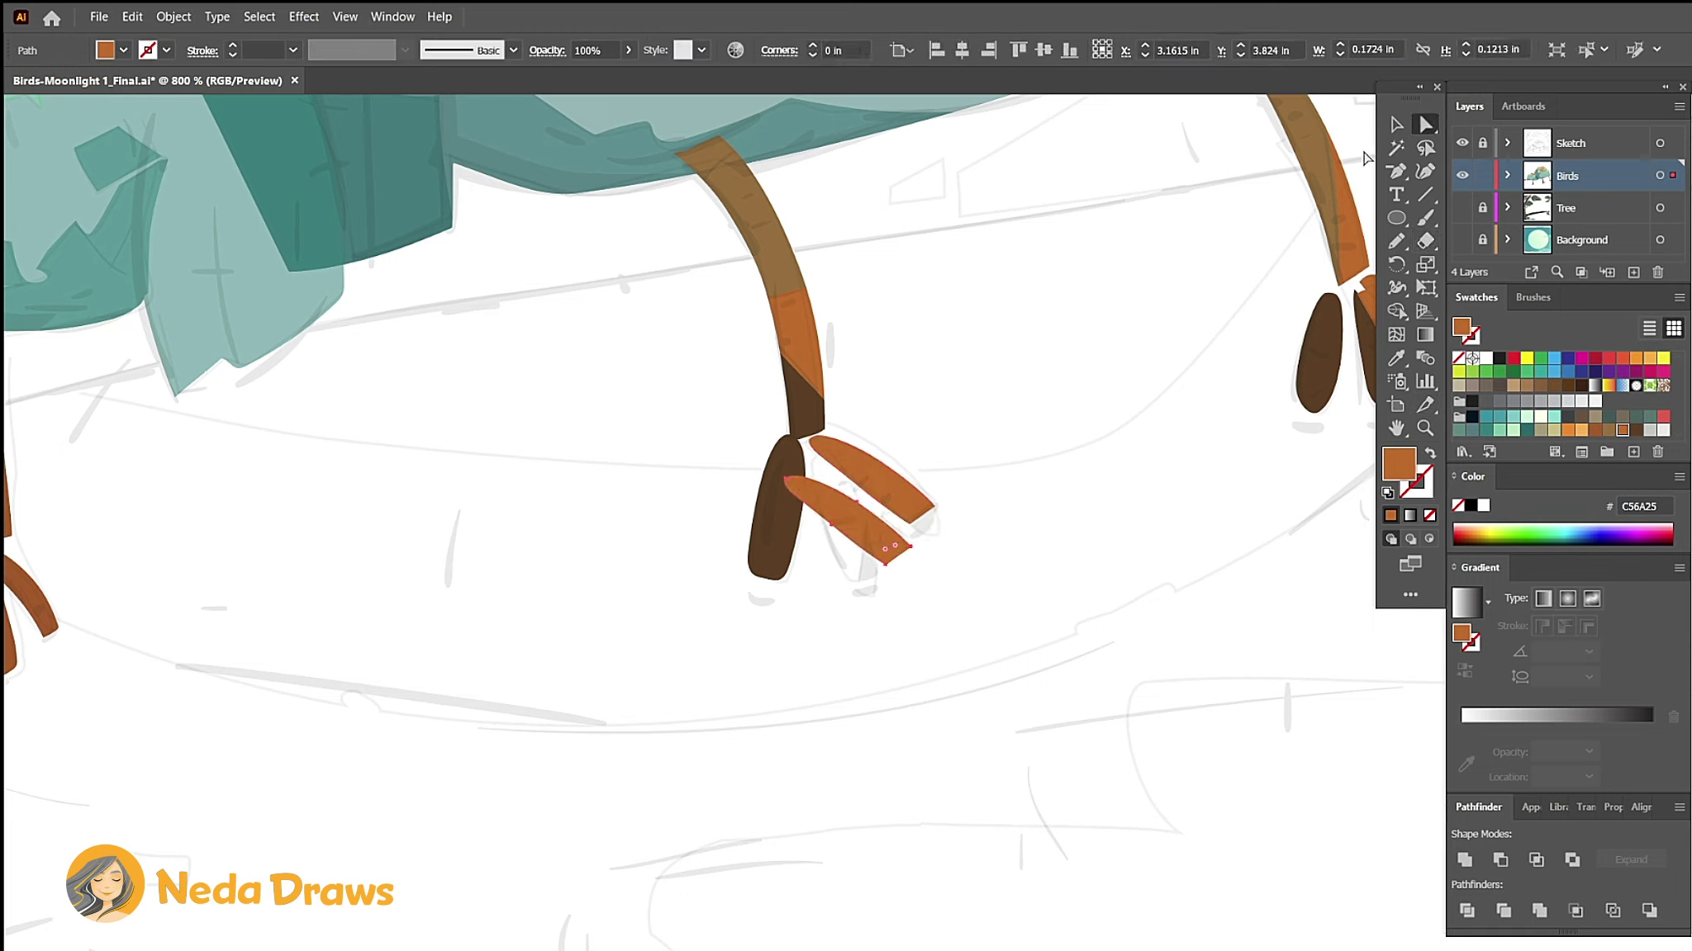
pyautogui.hotkey('ctrl', 'c')
pyautogui.hotkey('ctrl', 'f')
pyautogui.moveTo(949, 447); pyautogui.dragTo(854, 546)
pyautogui.press('i')
pyautogui.click(781, 508)
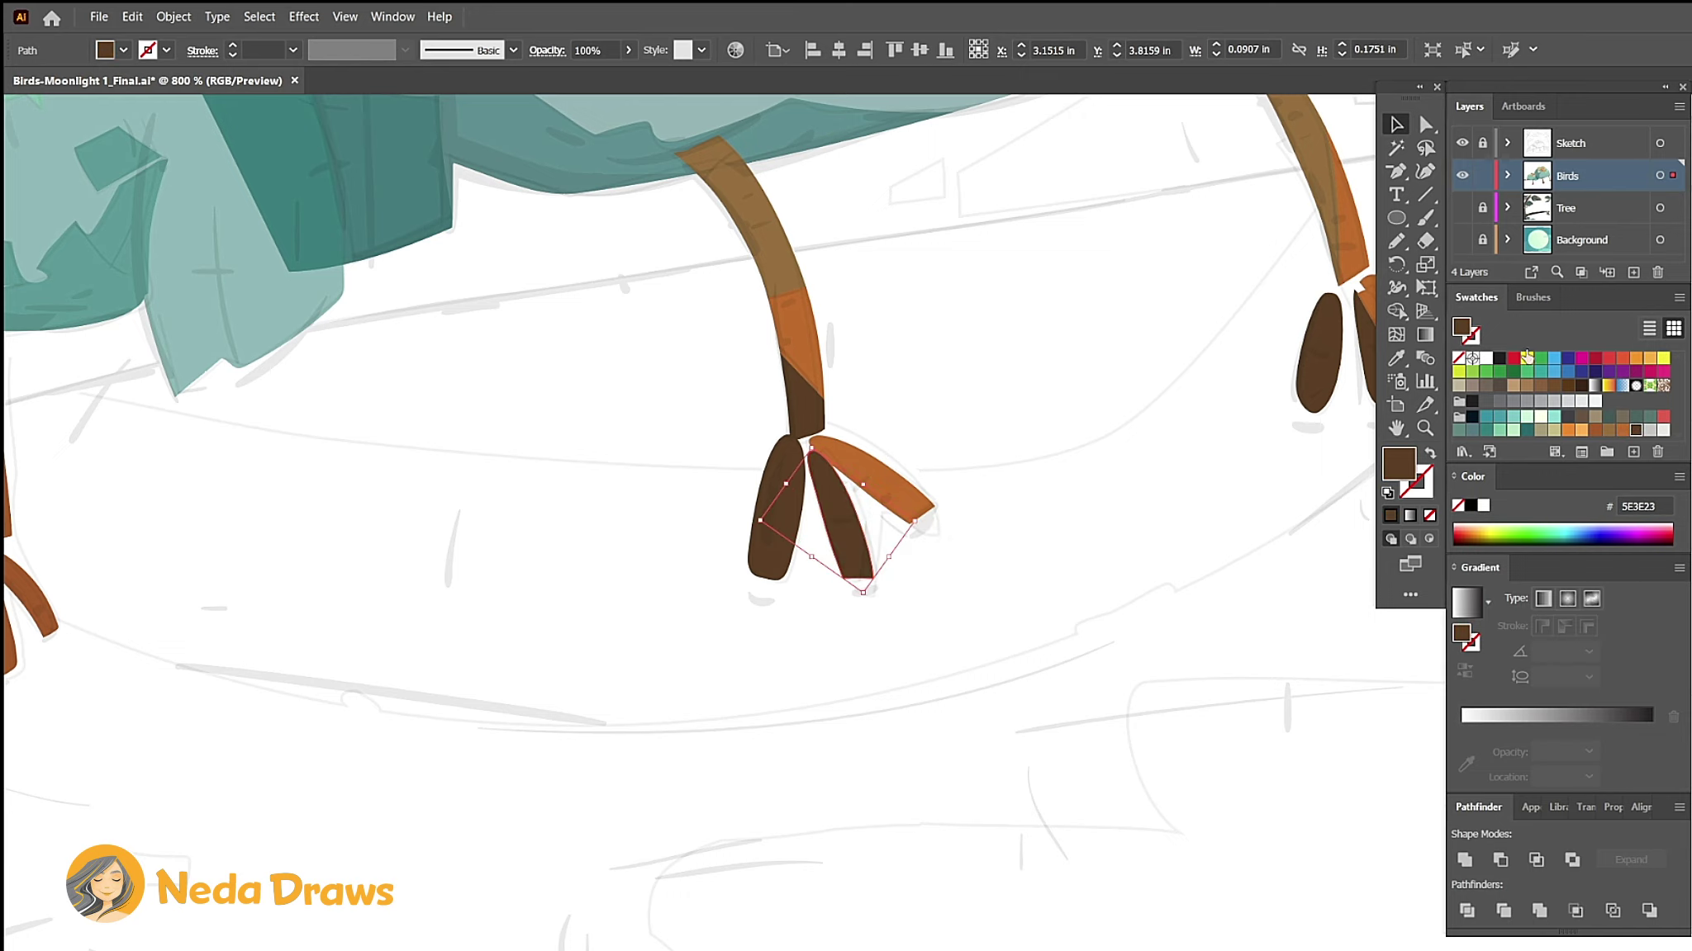
pyautogui.press('a')
pyautogui.click(845, 465)
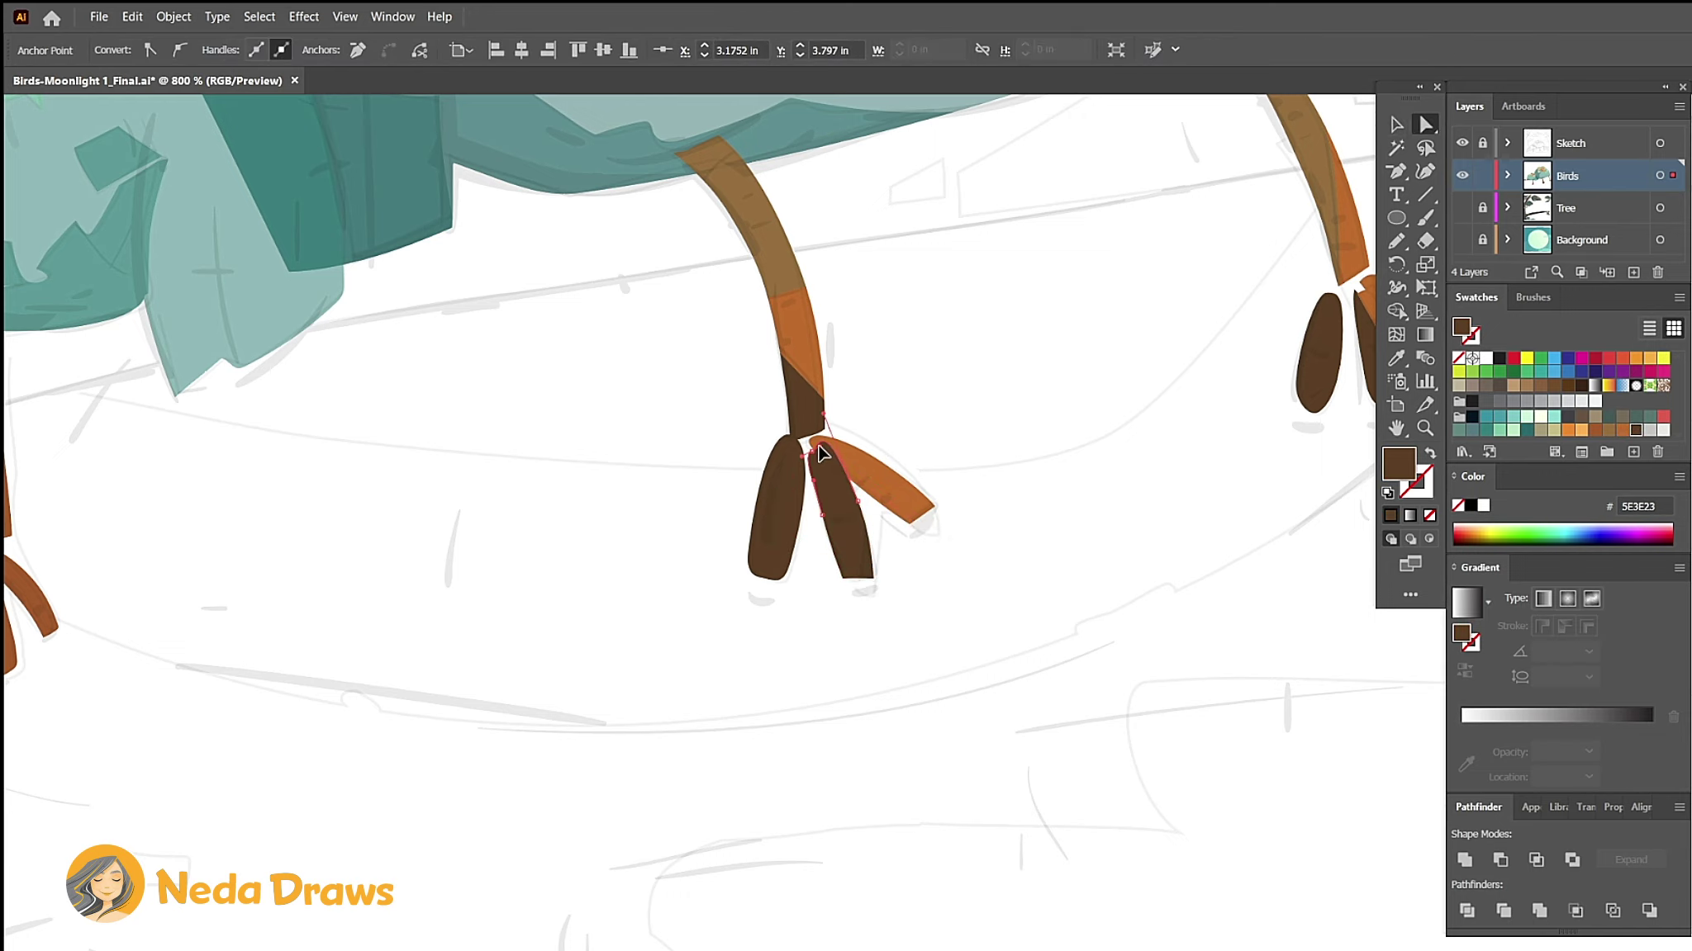
# Step: Save the illustration and fit the whole artboard in view
pyautogui.hotkey('ctrl', 's')
pyautogui.hotkey('ctrl', 'shift', 'a')
pyautogui.hotkey('ctrl', '0')
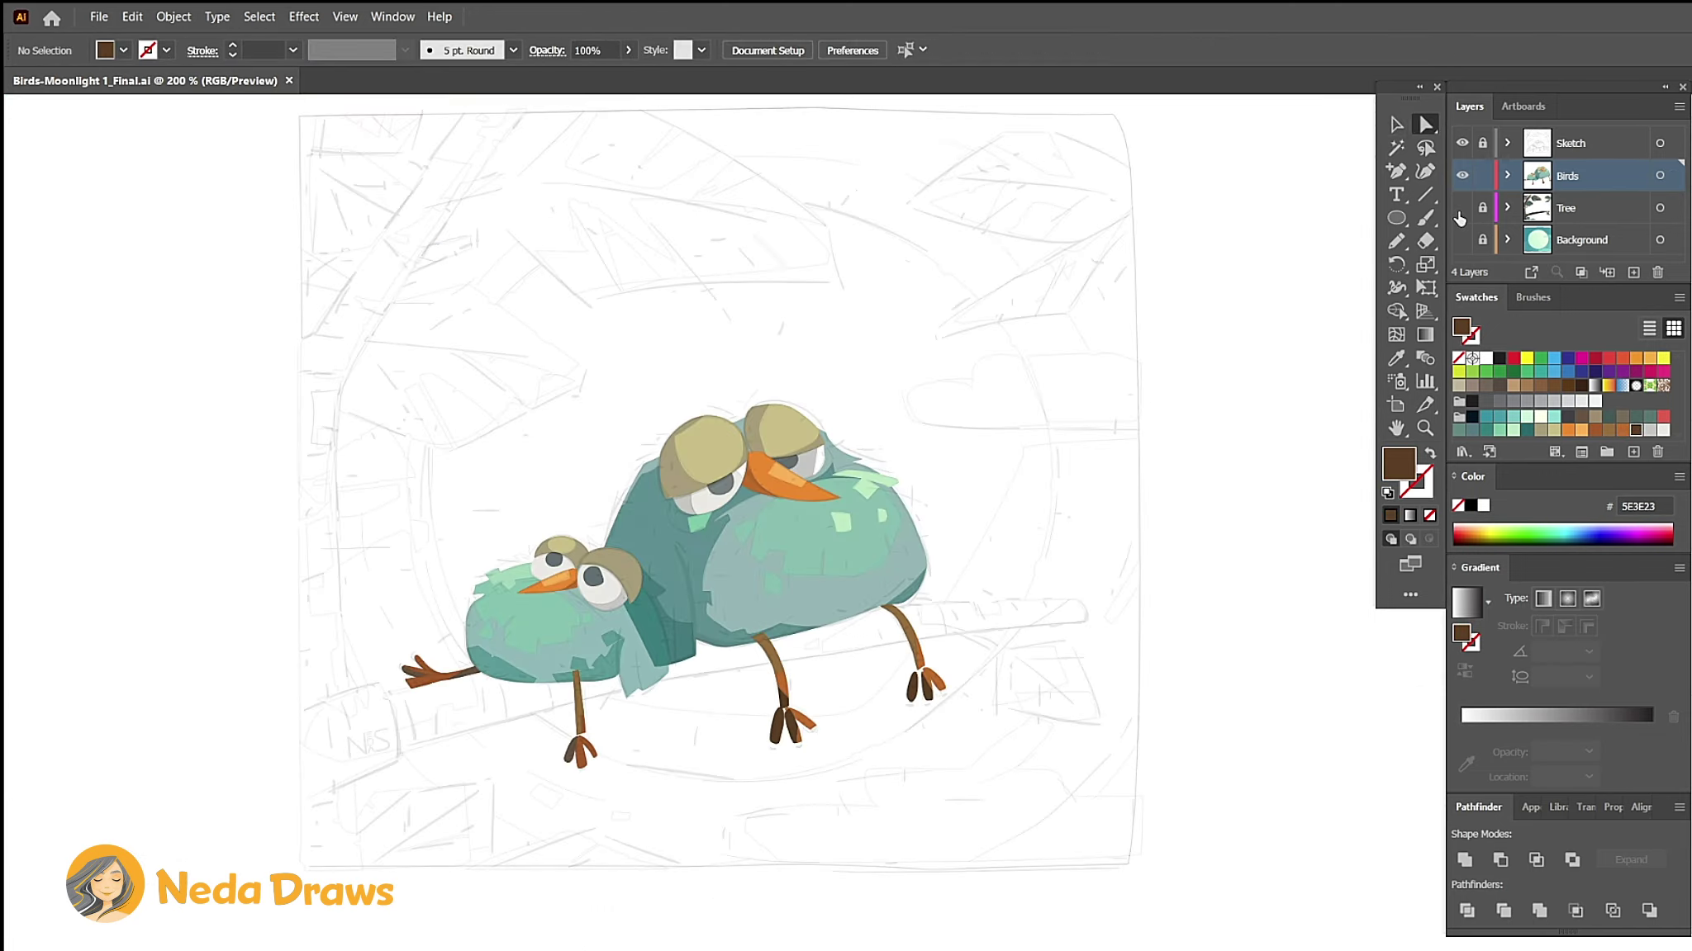
# Step: Show the background and tree layers and give the big bird's body an opaque teal-to-light-green gradient
pyautogui.click(1462, 239)
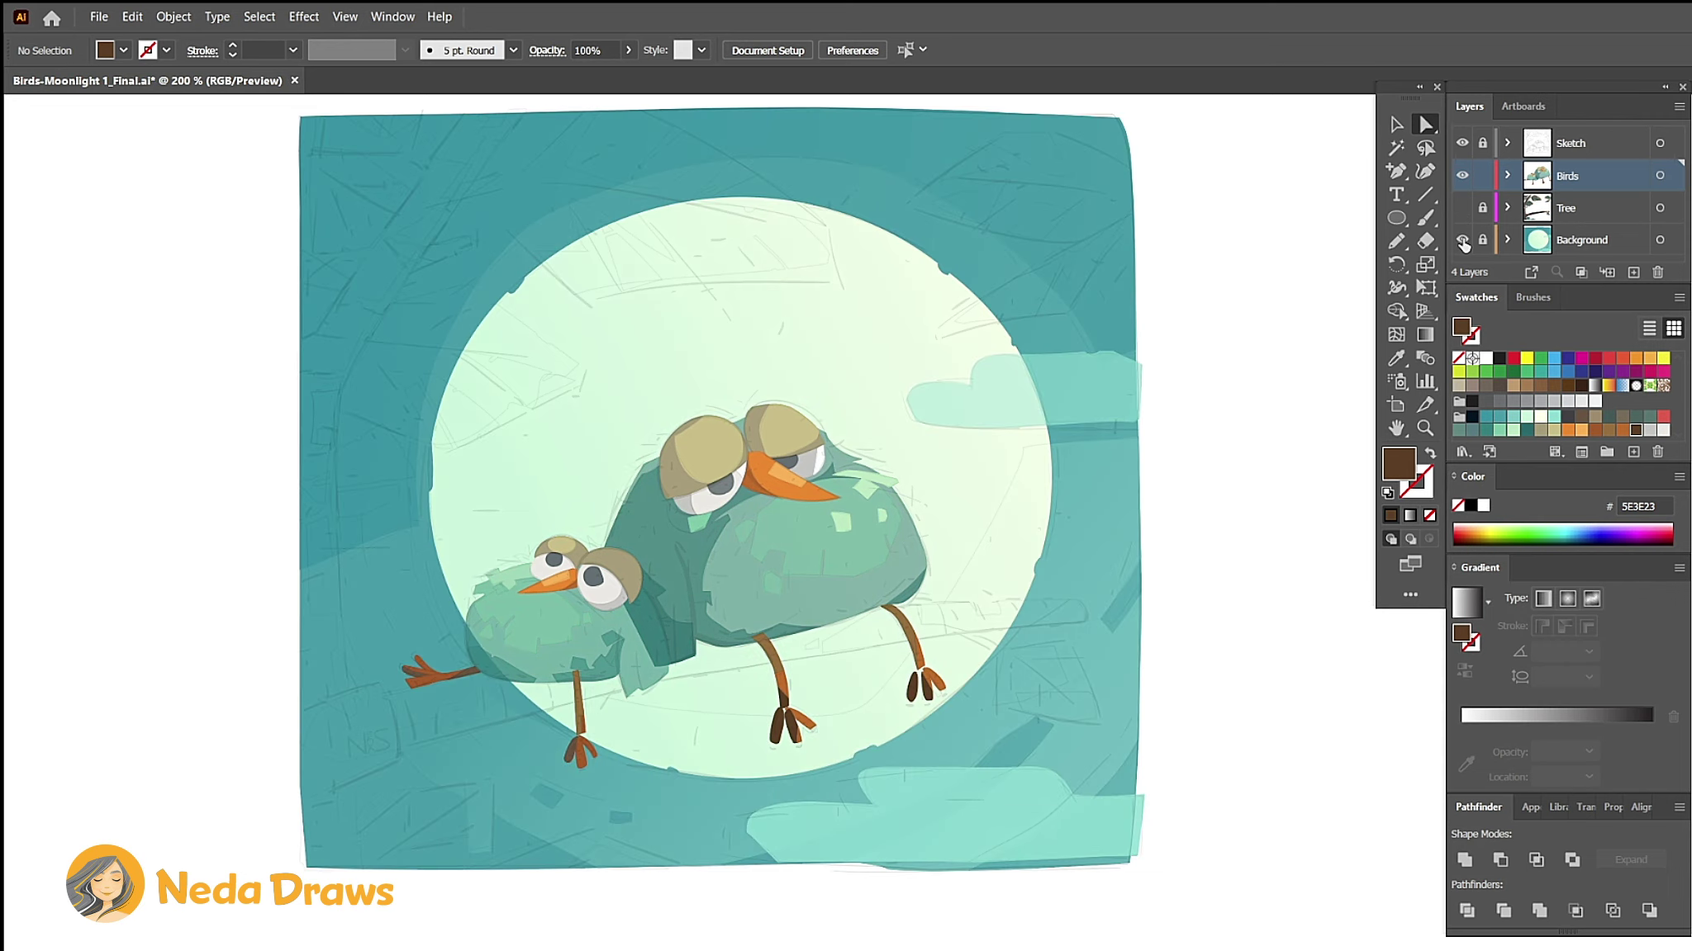
pyautogui.click(1462, 207)
pyautogui.click(747, 598)
pyautogui.click(627, 50)
pyautogui.moveTo(595, 73); pyautogui.dragTo(624, 73)
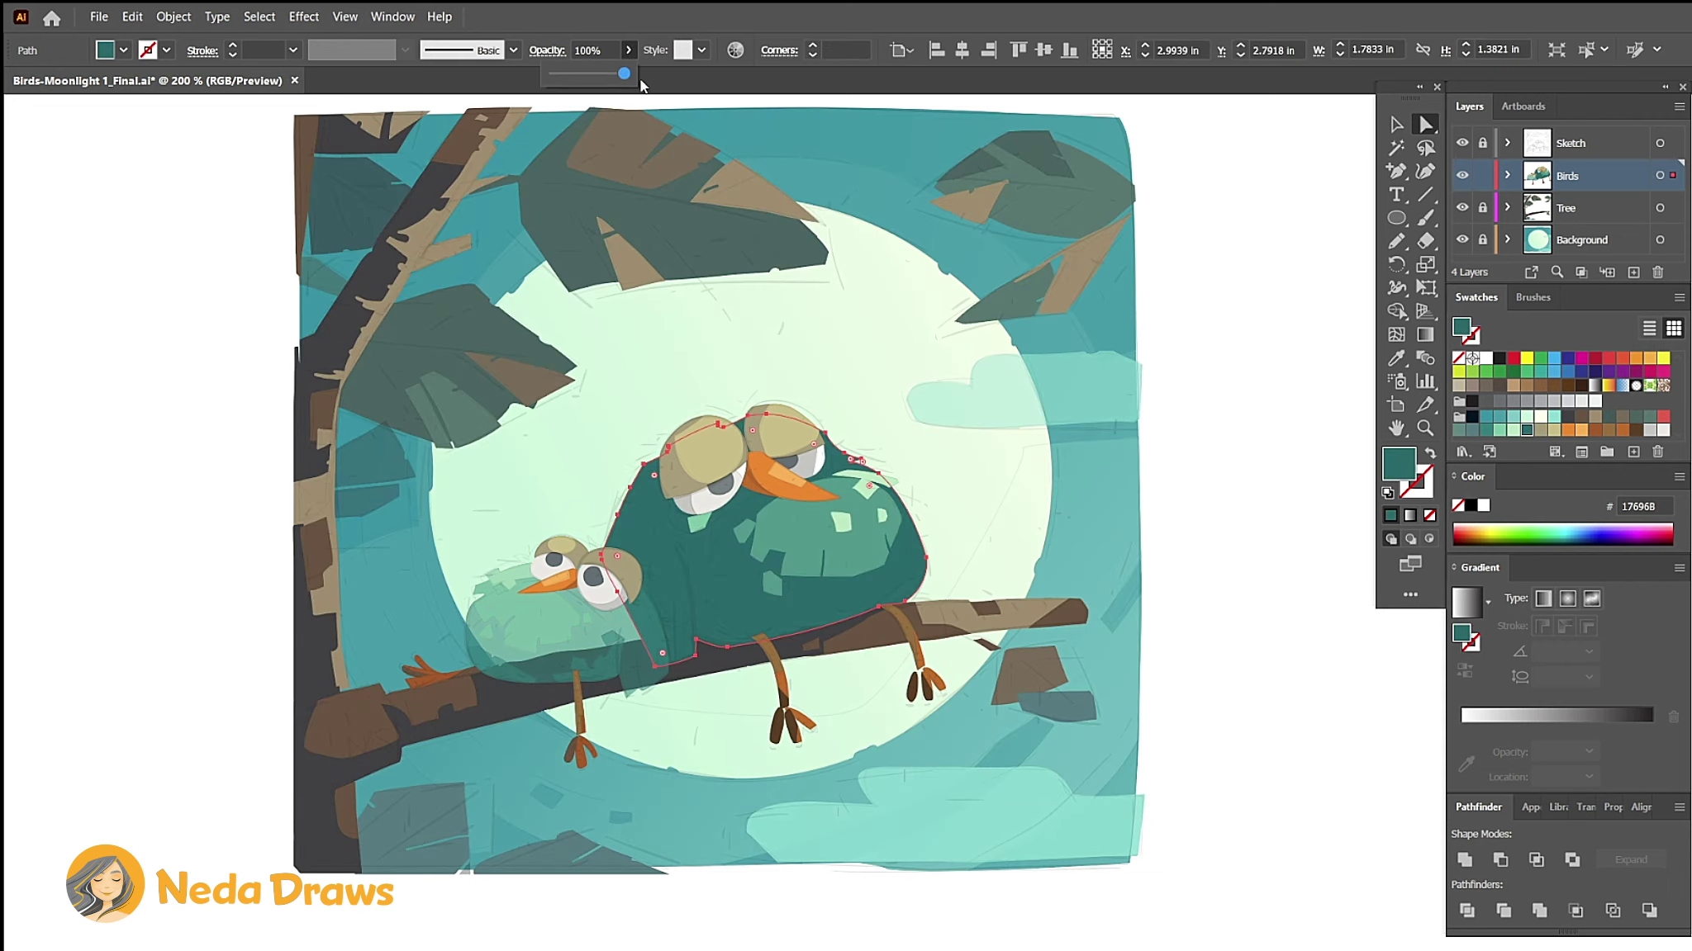
pyautogui.click(1486, 431)
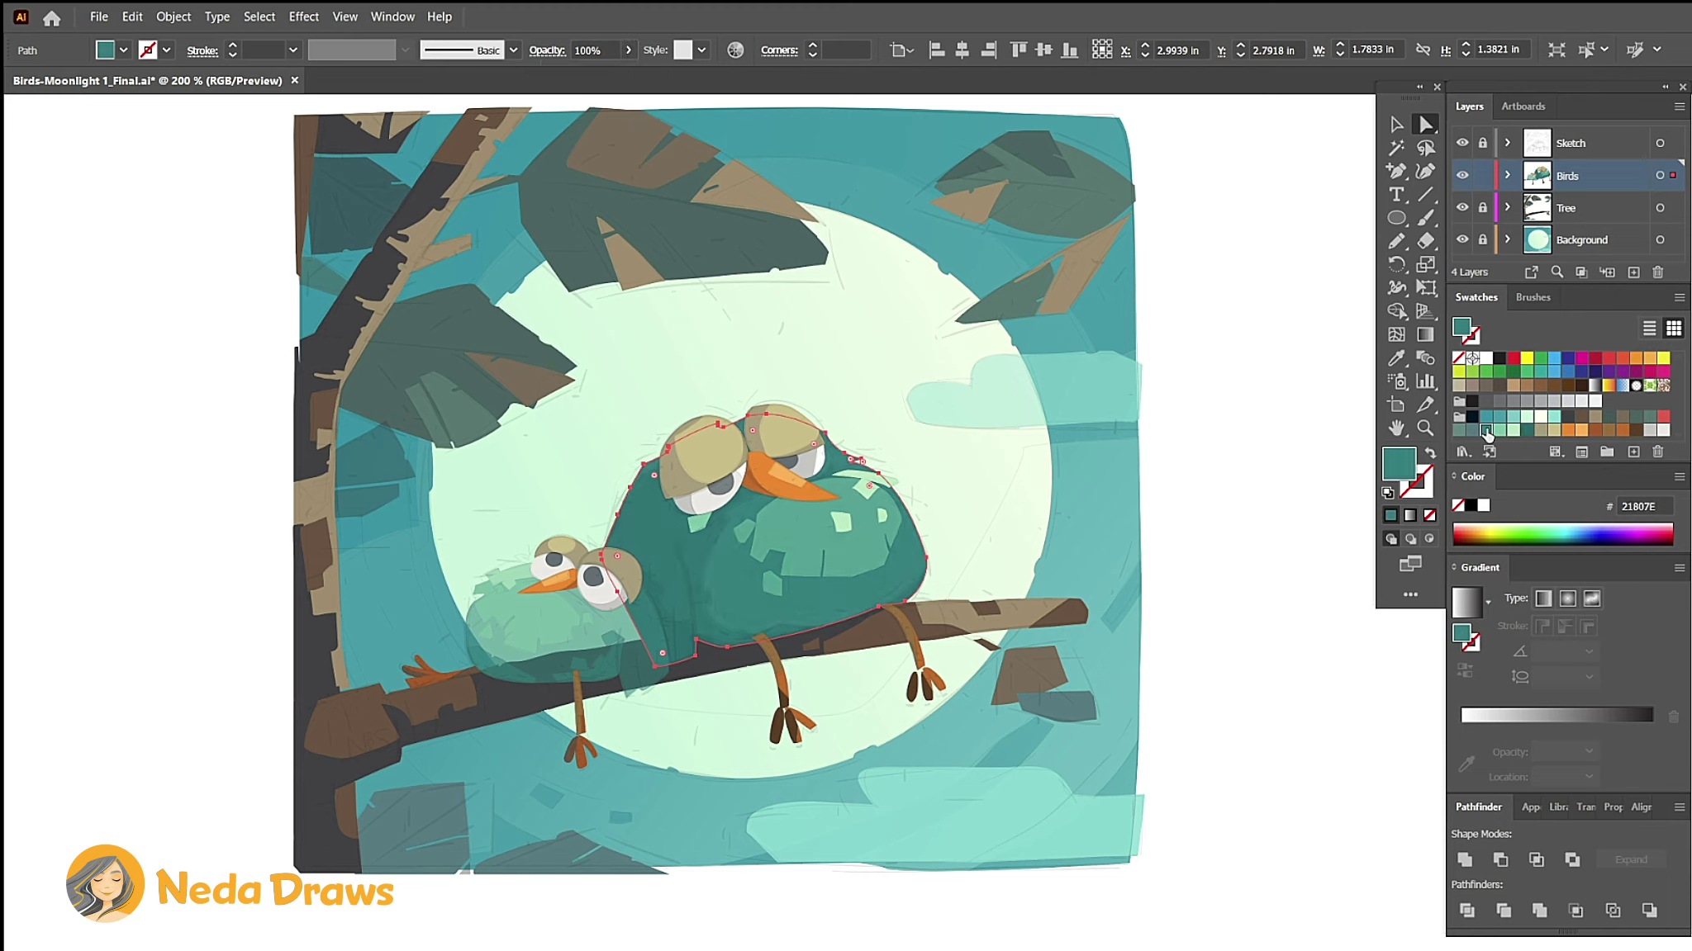
pyautogui.click(1496, 719)
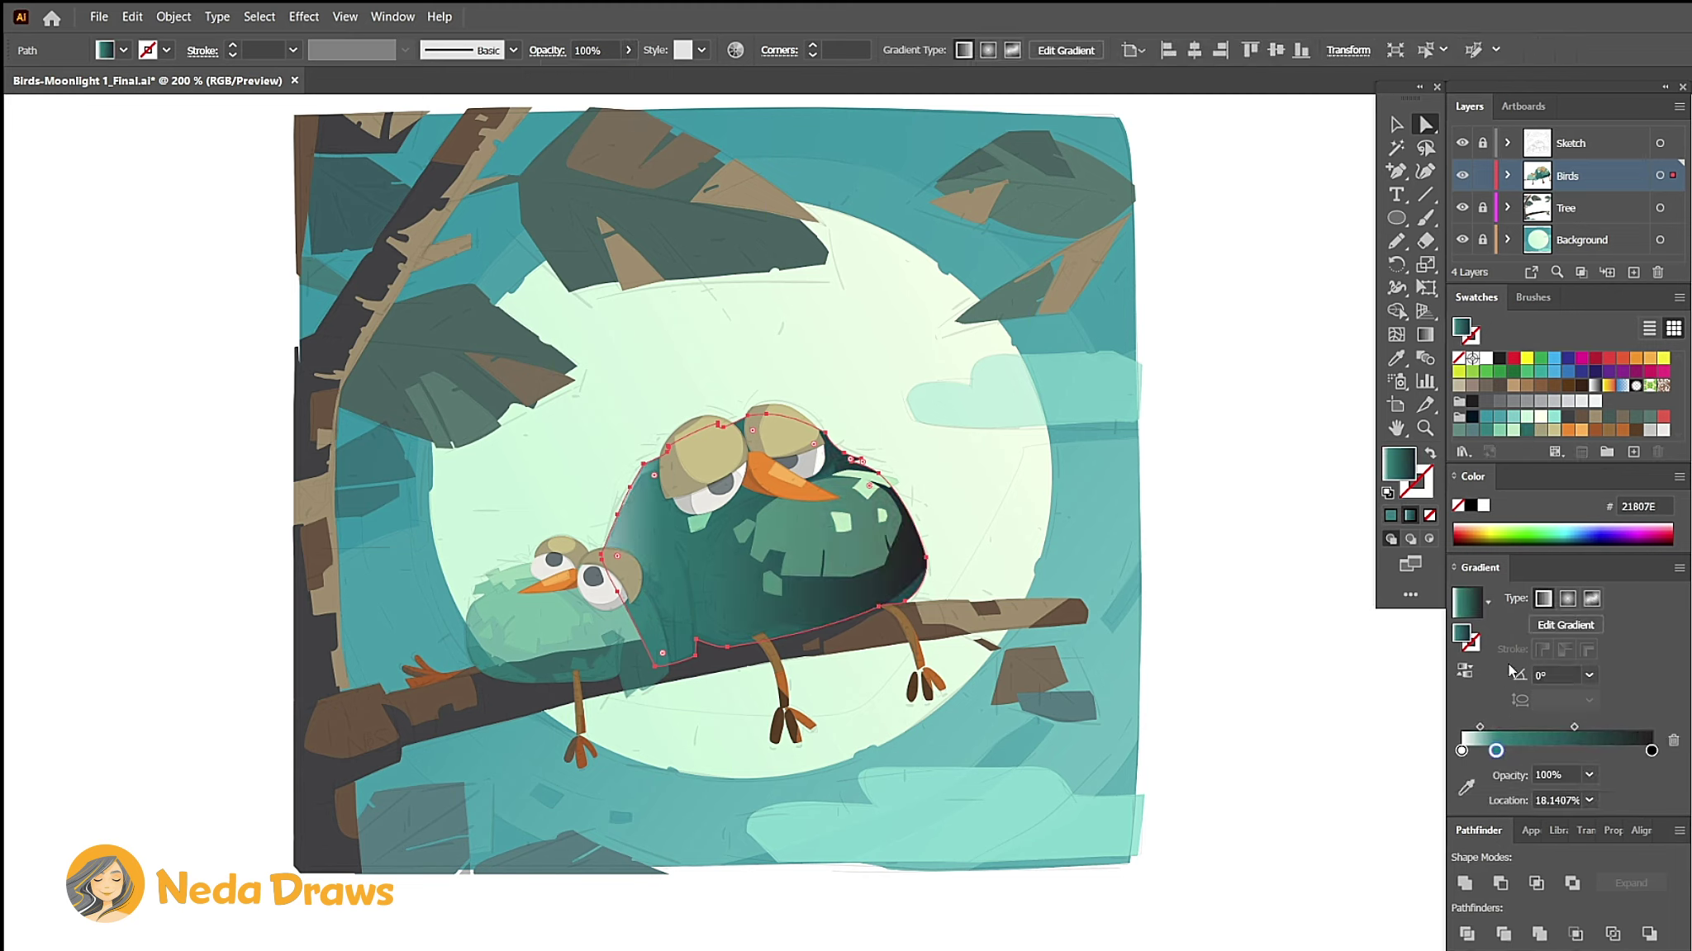
pyautogui.moveTo(1500, 431); pyautogui.dragTo(1651, 750)
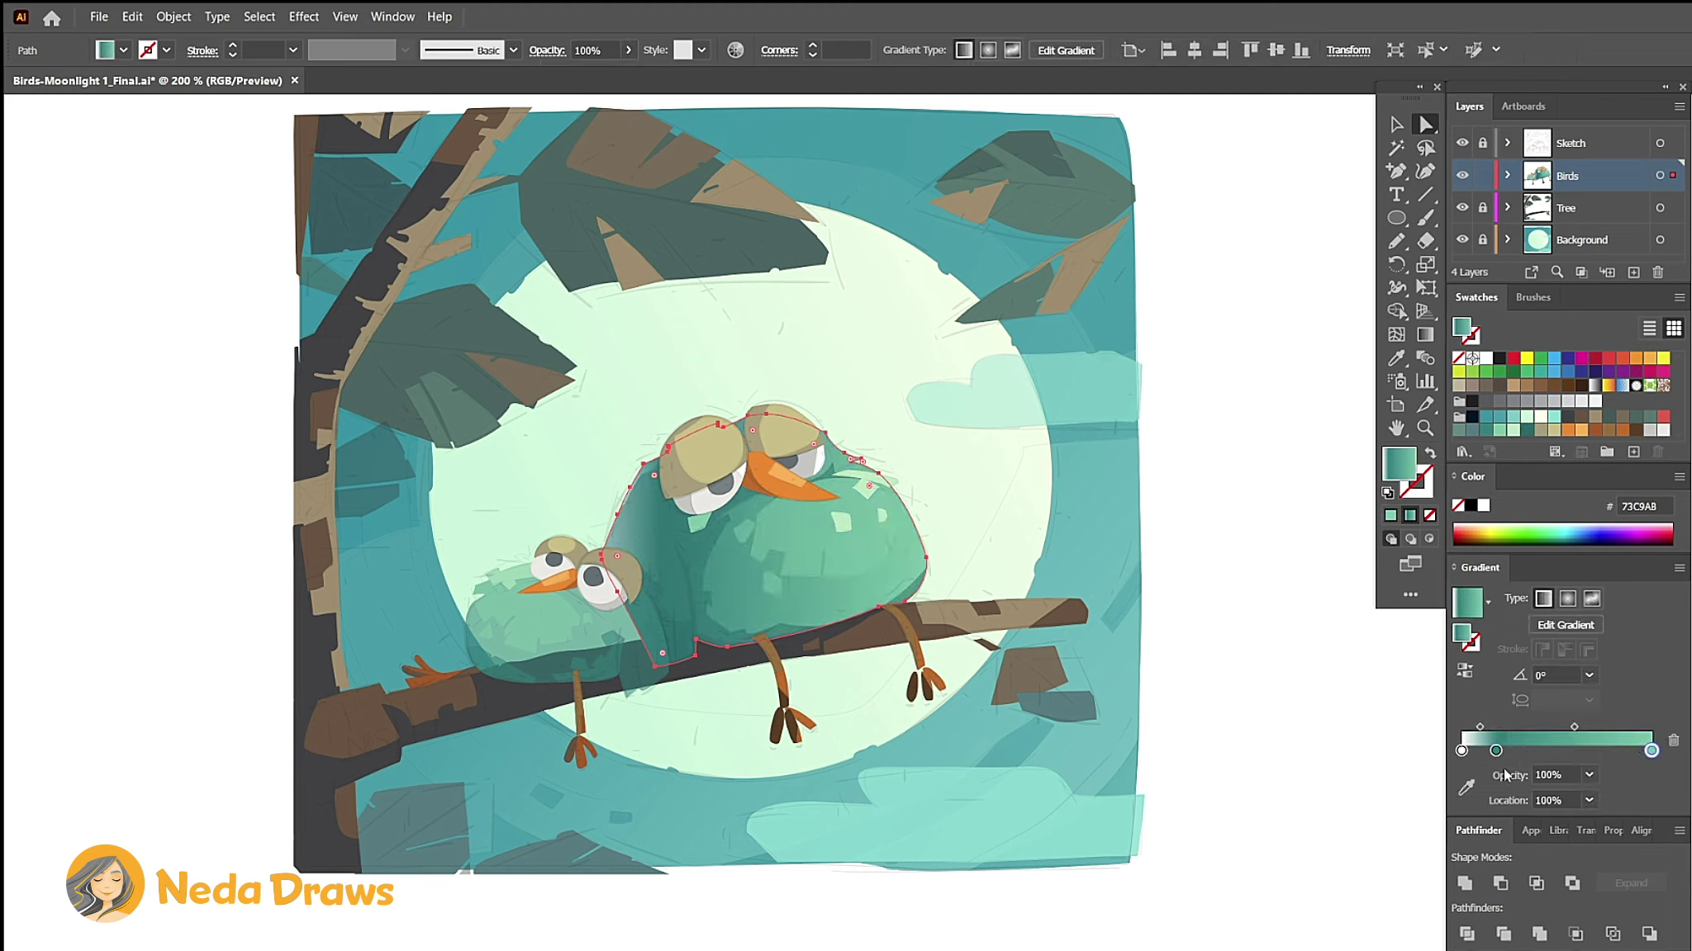
pyautogui.moveTo(1461, 750)
pyautogui.mouseDown()
pyautogui.moveTo(1463, 793)
pyautogui.moveTo(1445, 763)
pyautogui.mouseUp()
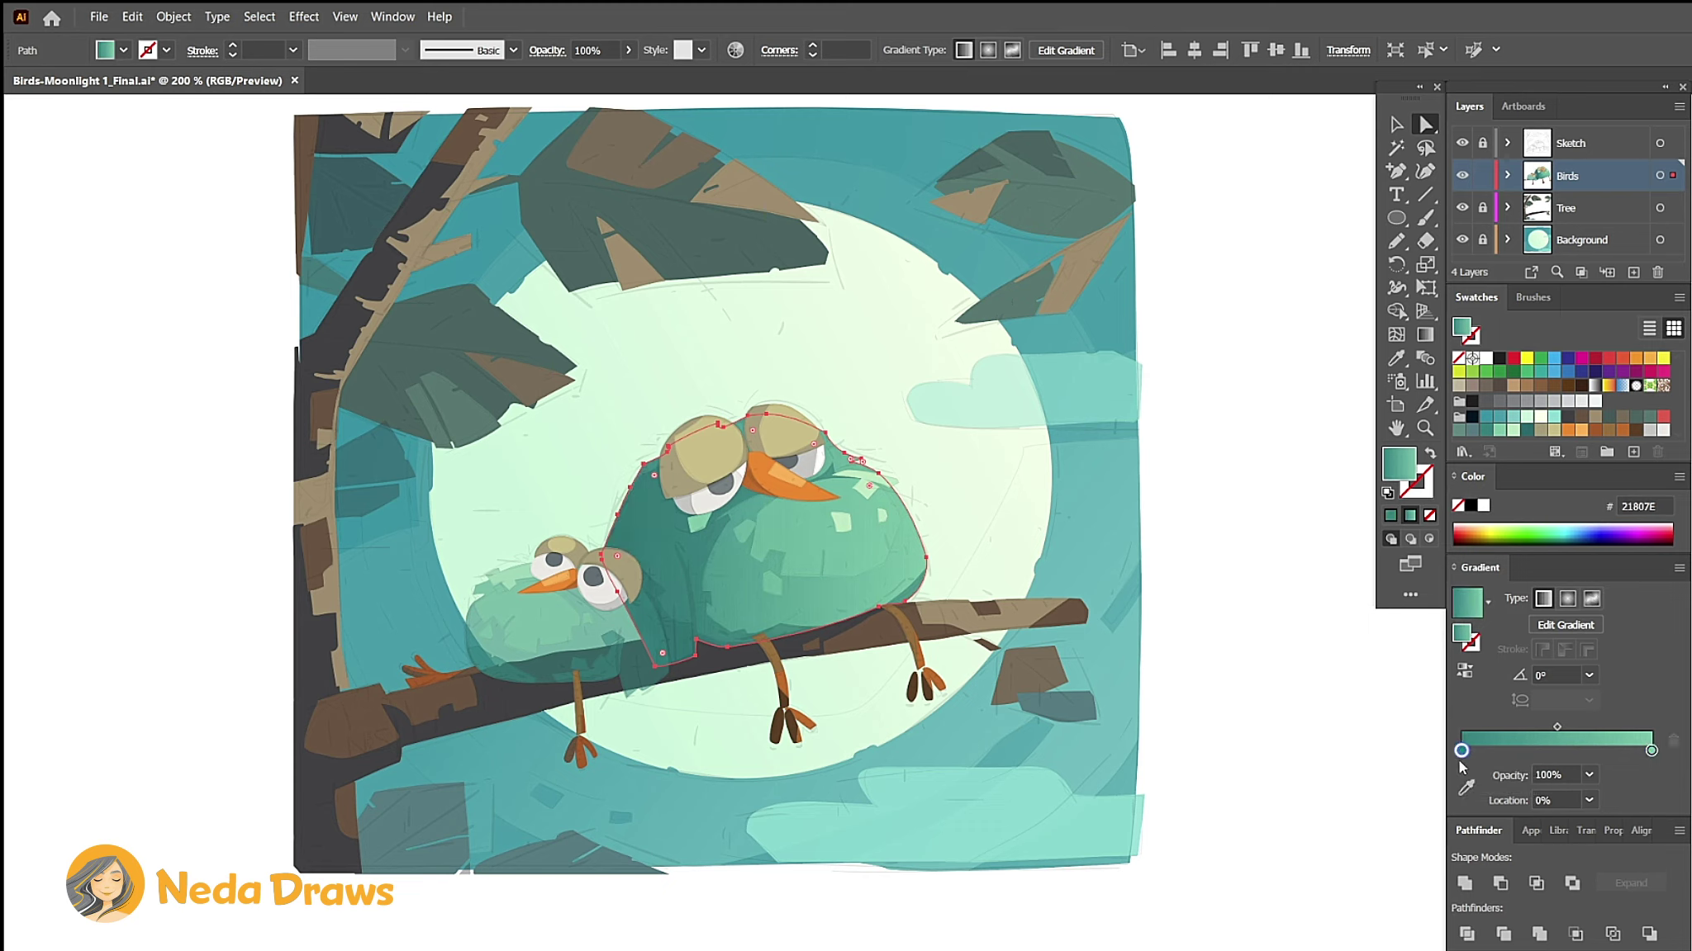
# Step: Move the big bird's gradient end stop to 96%, then 81%, across its body patches
pyautogui.press('g')
pyautogui.moveTo(988, 539); pyautogui.dragTo(871, 461)
pyautogui.press('a')
pyautogui.click(774, 588)
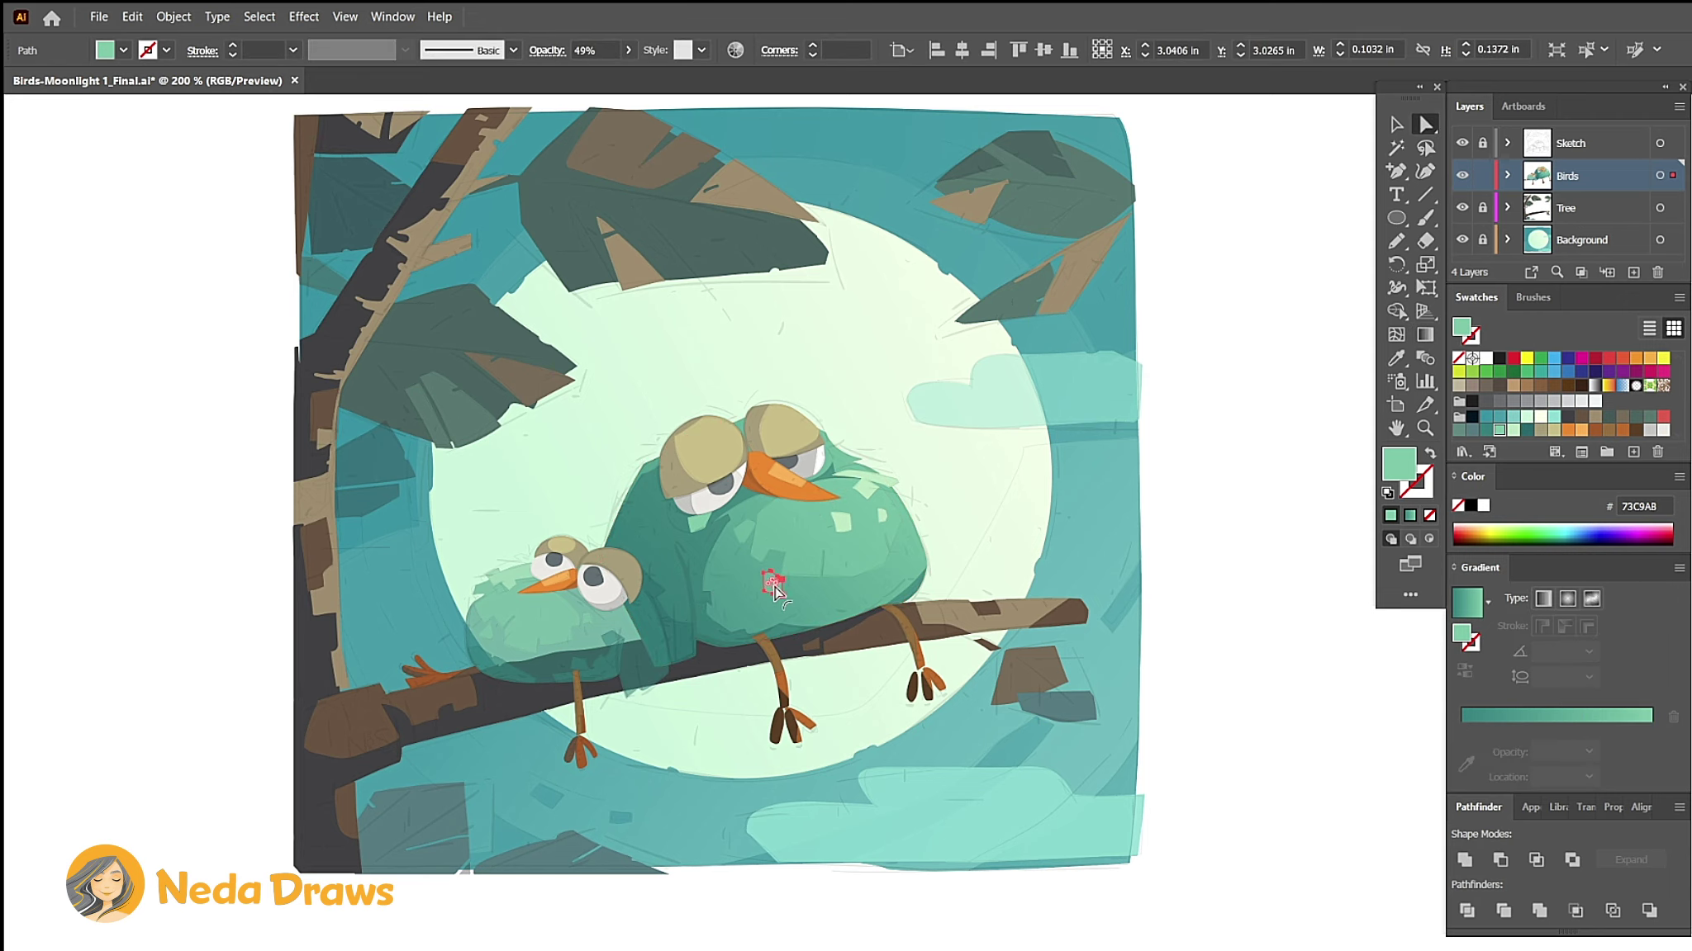
pyautogui.keyDown('shift'); pyautogui.click(799, 537); pyautogui.keyUp('shift')
pyautogui.click(626, 52)
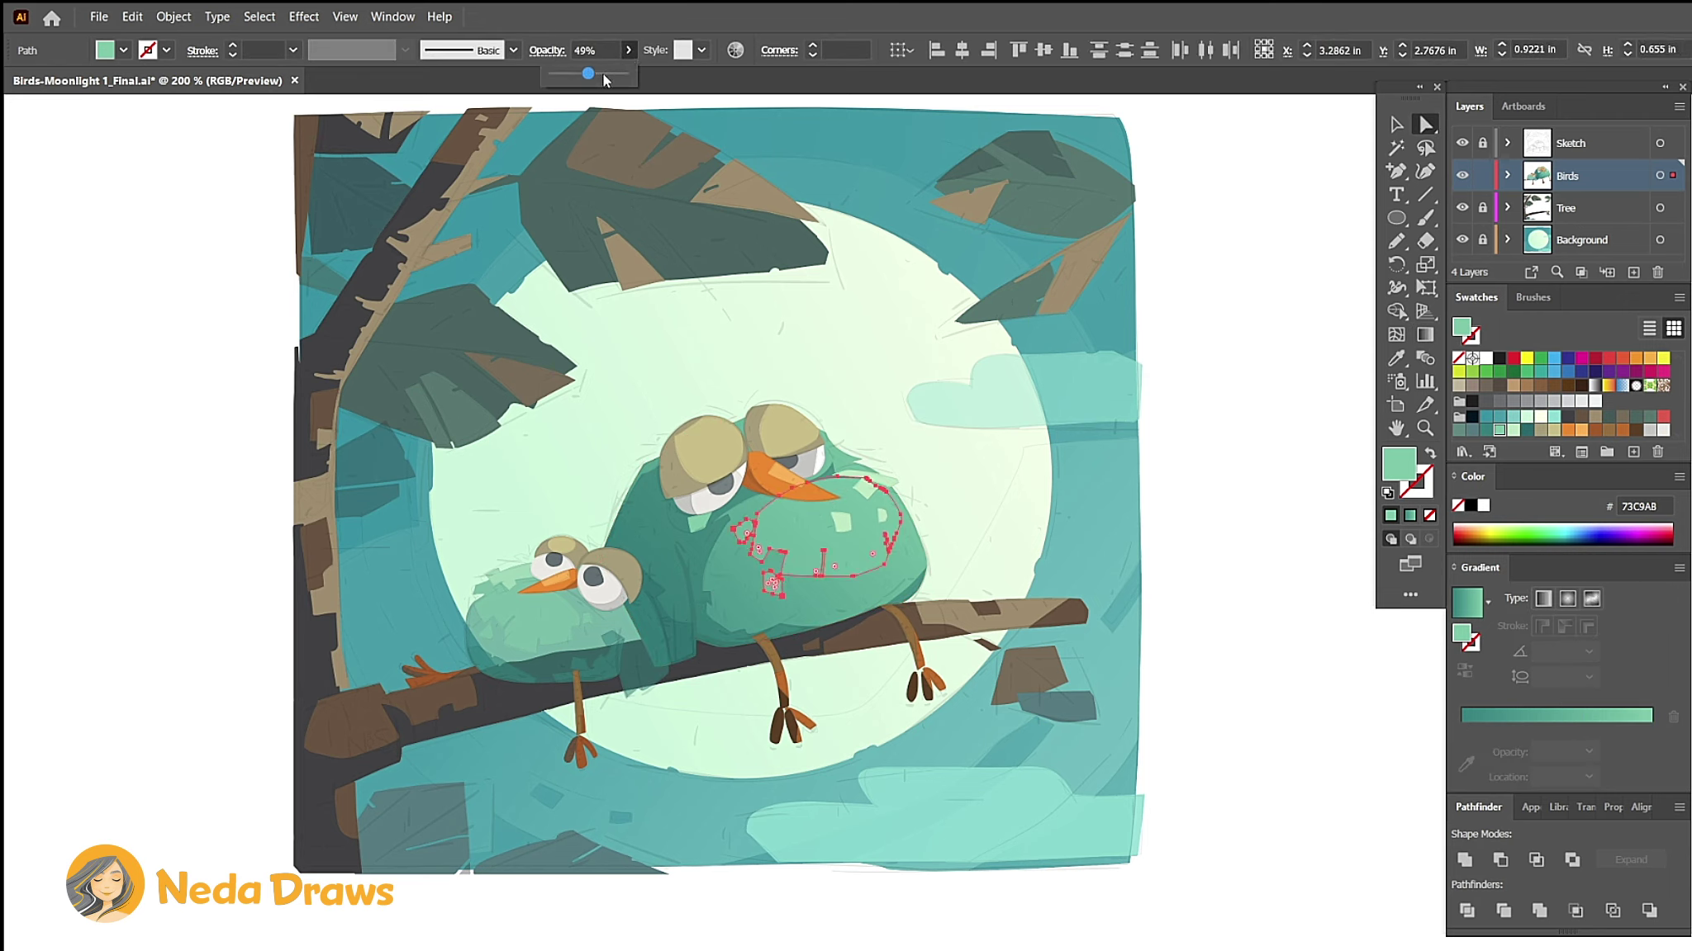
pyautogui.press('g')
pyautogui.click(874, 436)
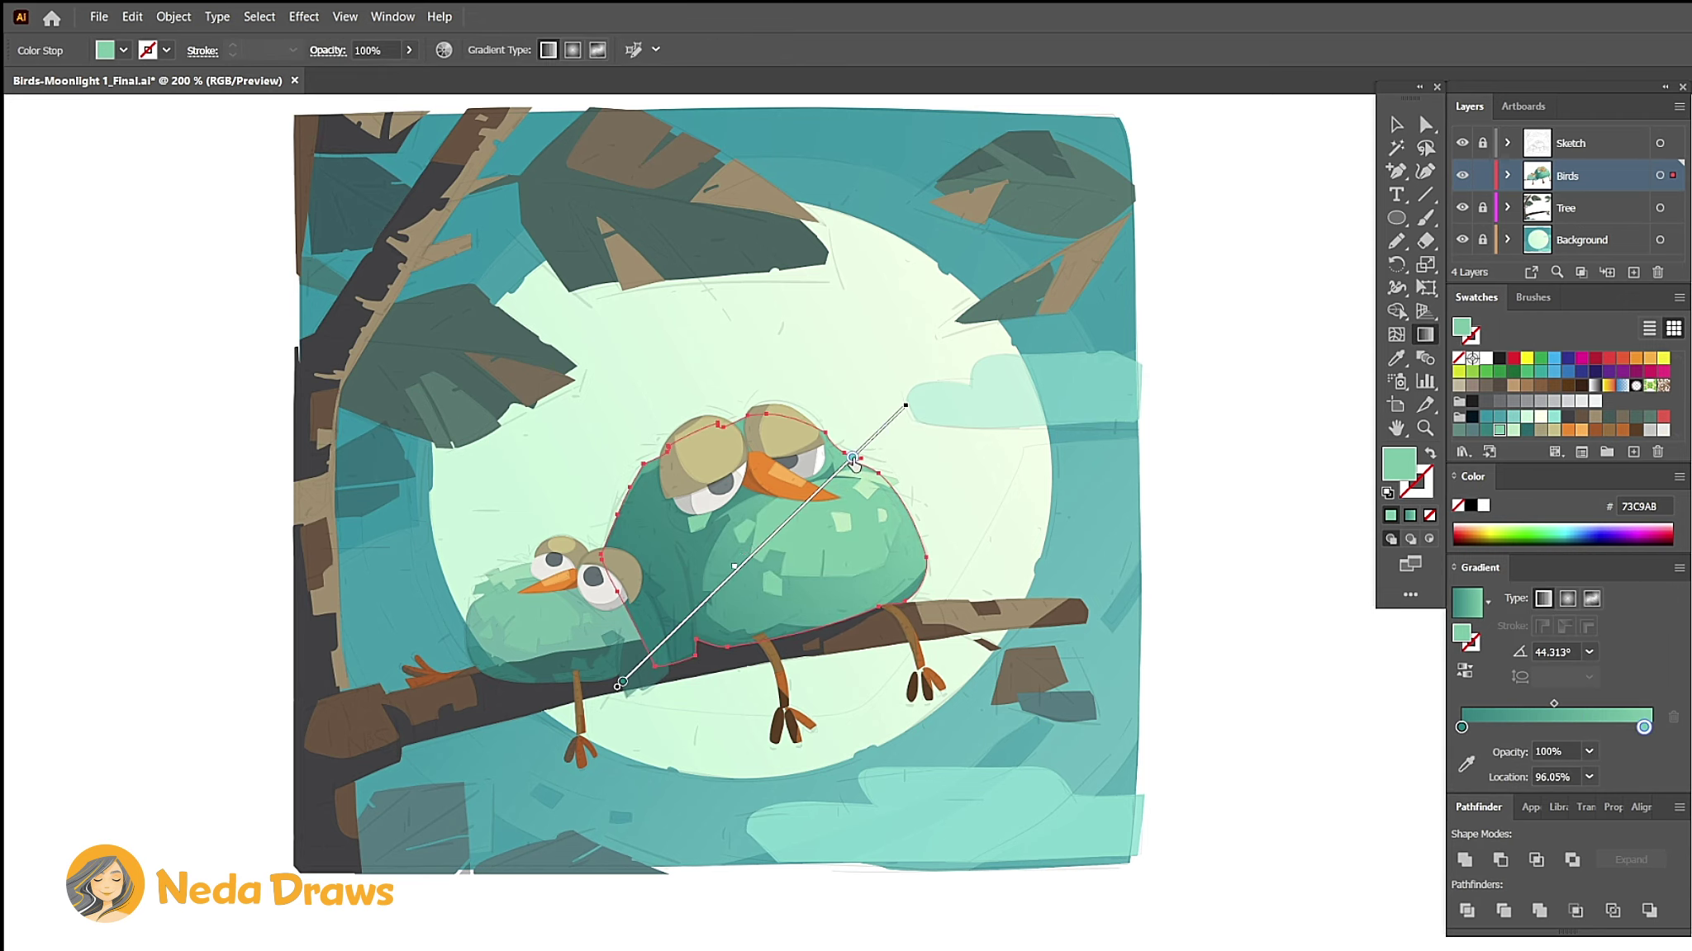
pyautogui.moveTo(854, 464); pyautogui.dragTo(850, 461)
pyautogui.press('a')
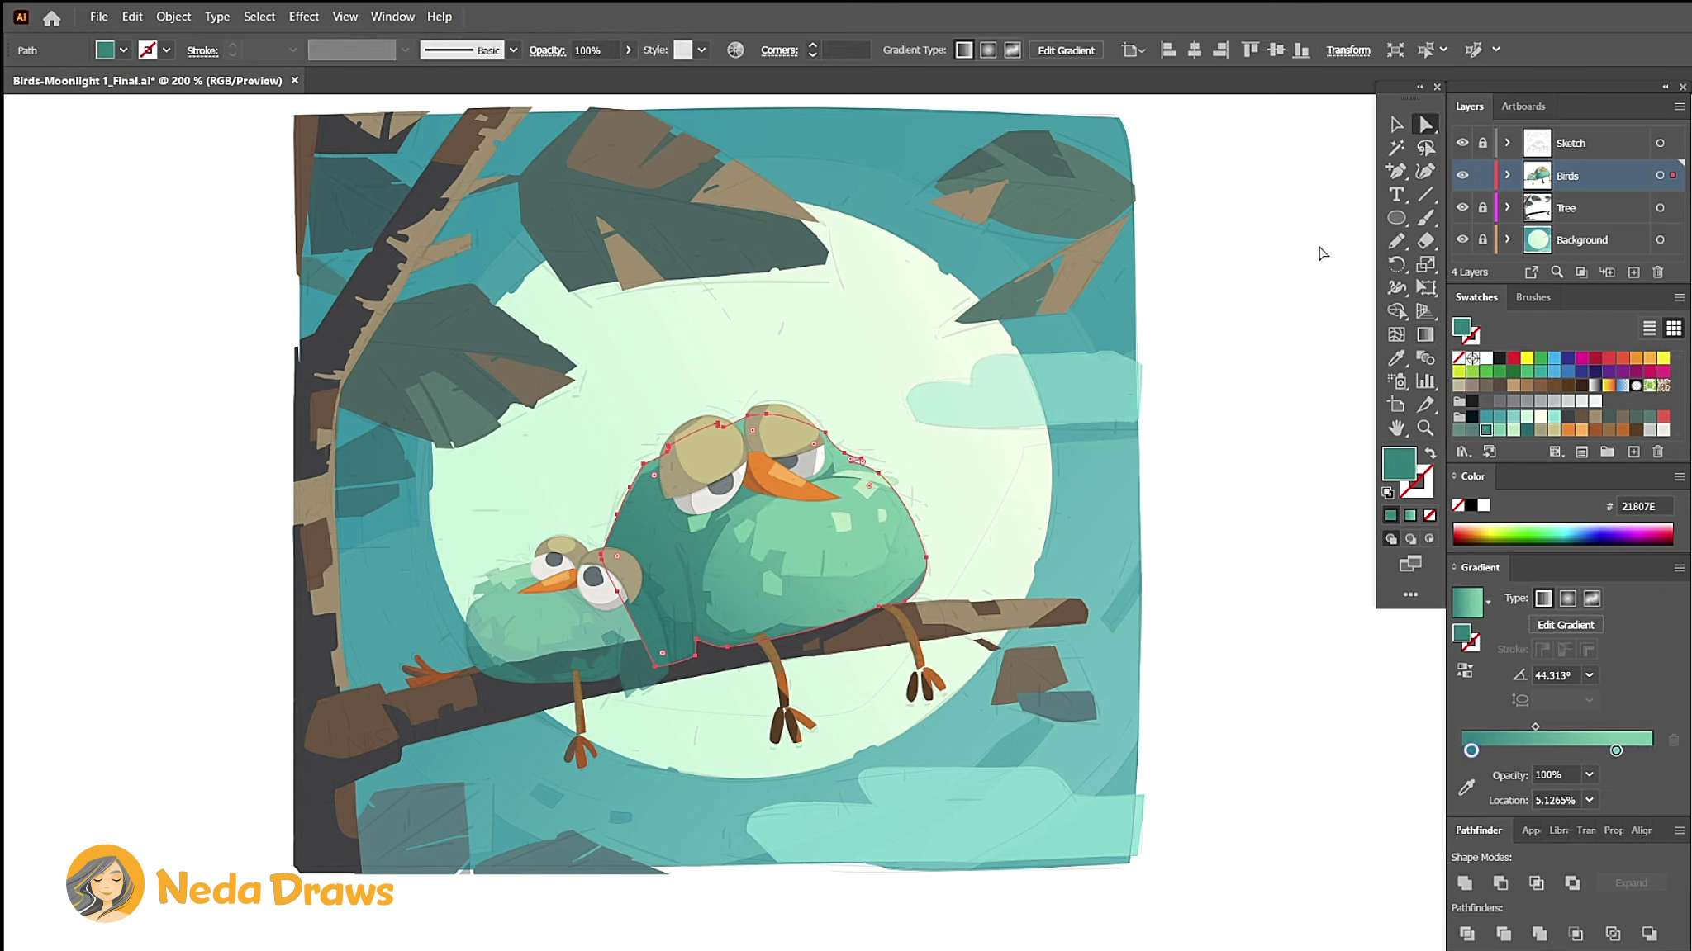
# Step: Copy the big bird's gradient onto the small bird, reversed and running diagonally
pyautogui.click(626, 631)
pyautogui.click(1393, 362)
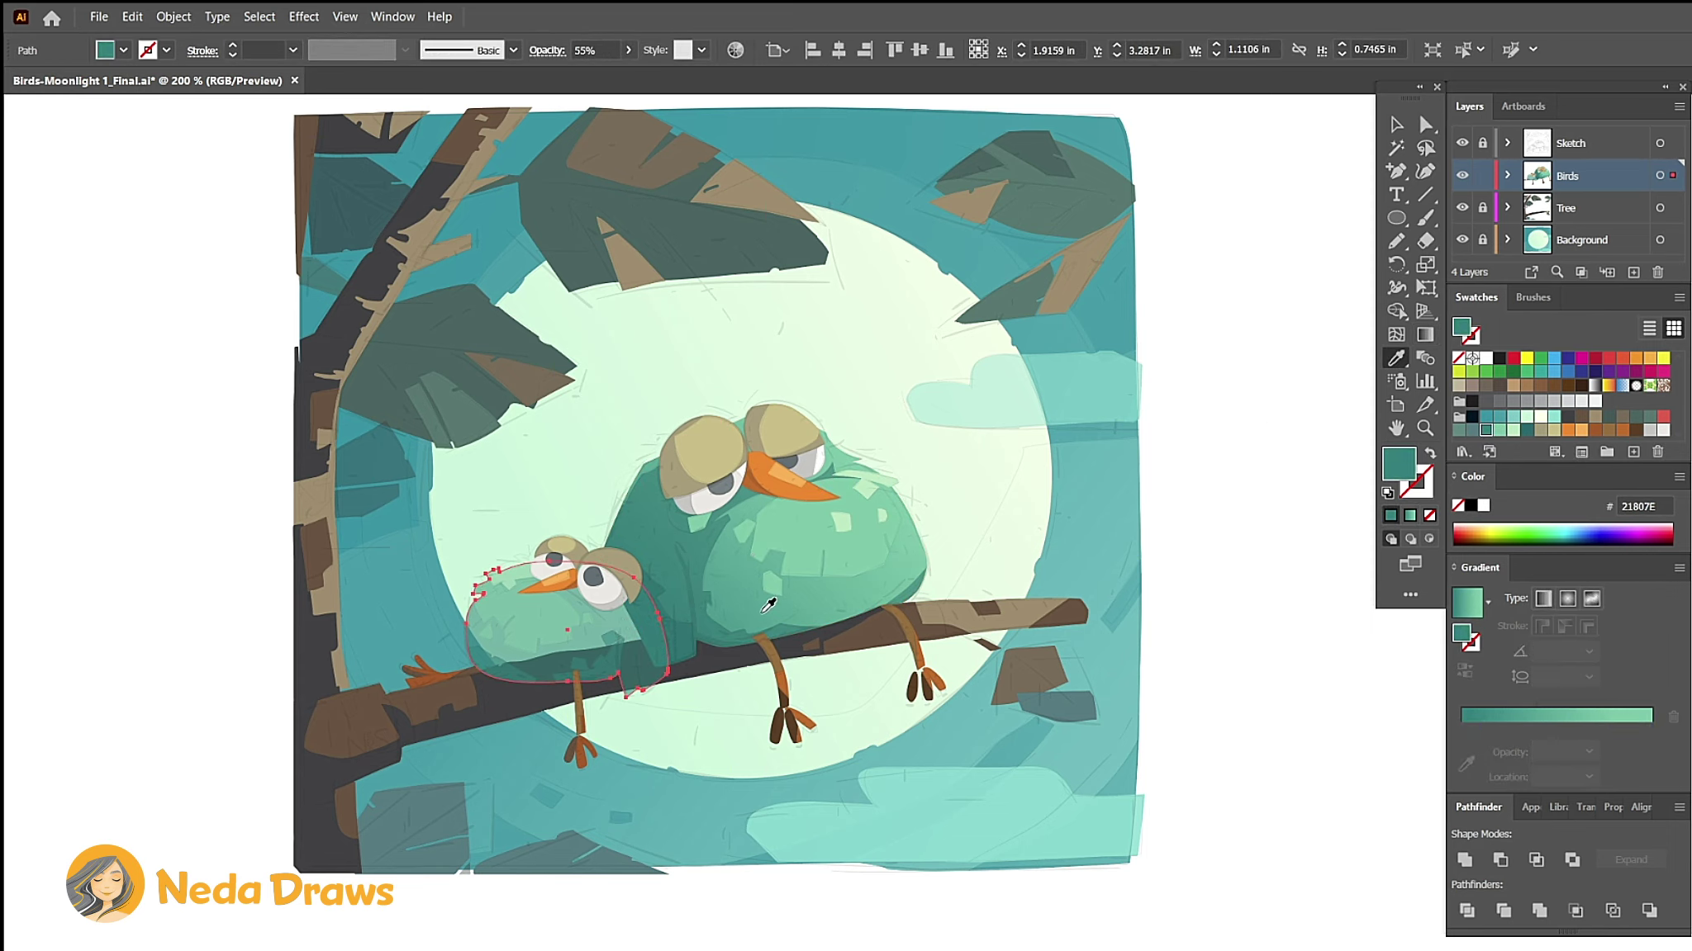
pyautogui.click(767, 602)
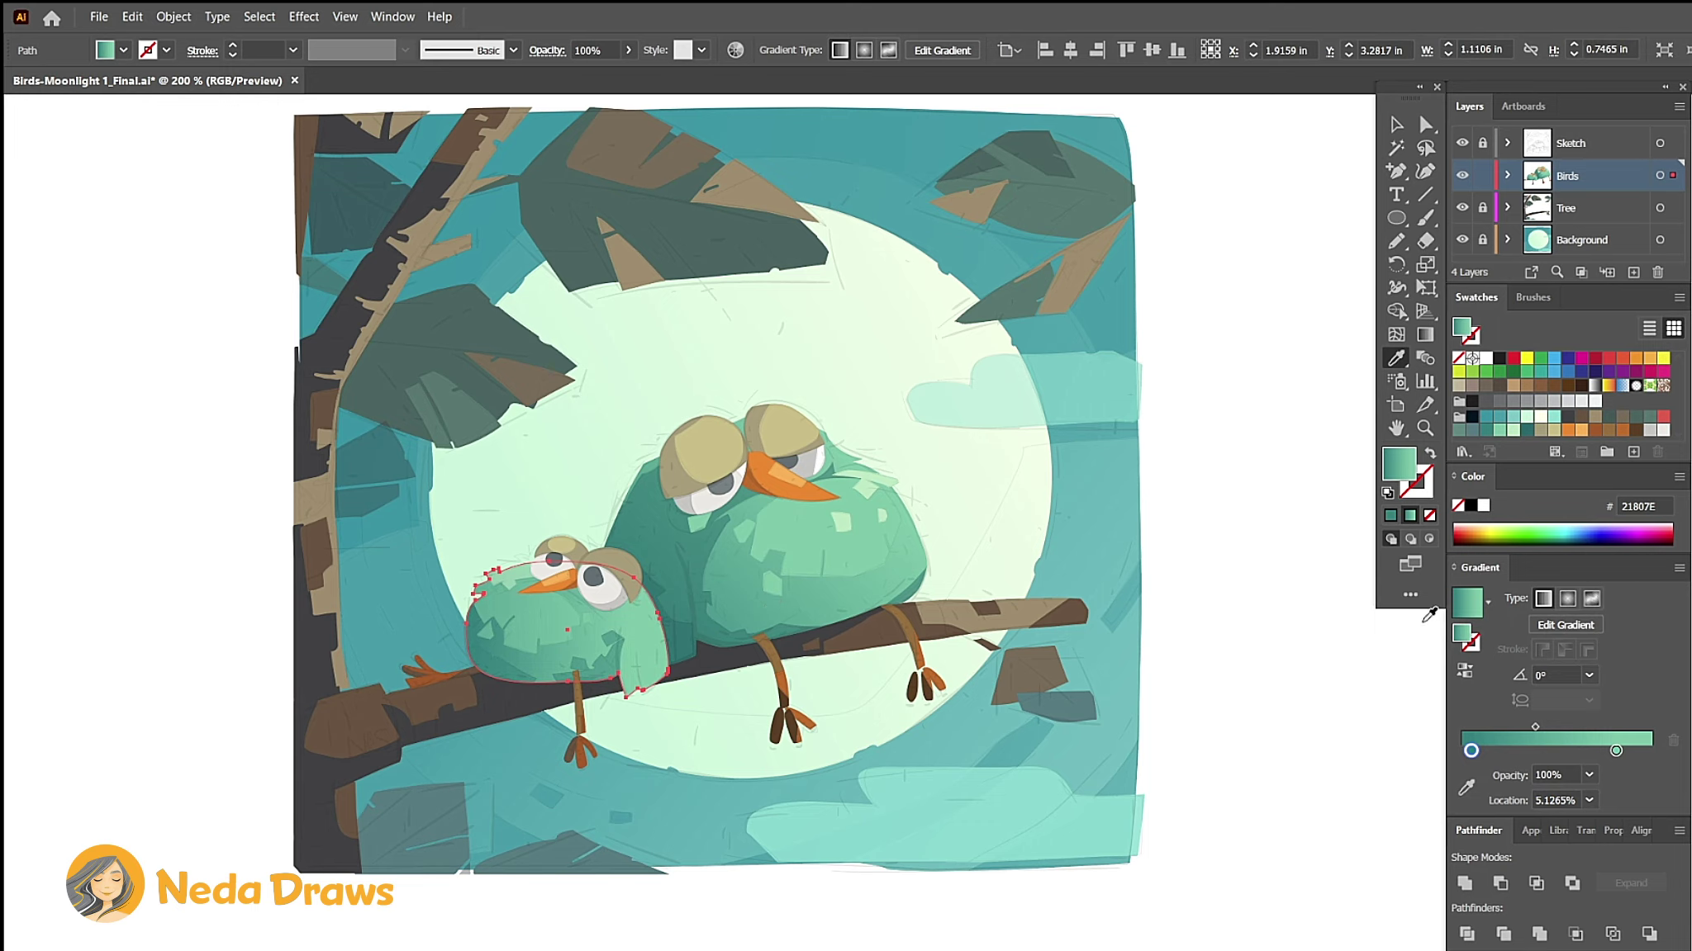
pyautogui.click(1465, 671)
pyautogui.press('g')
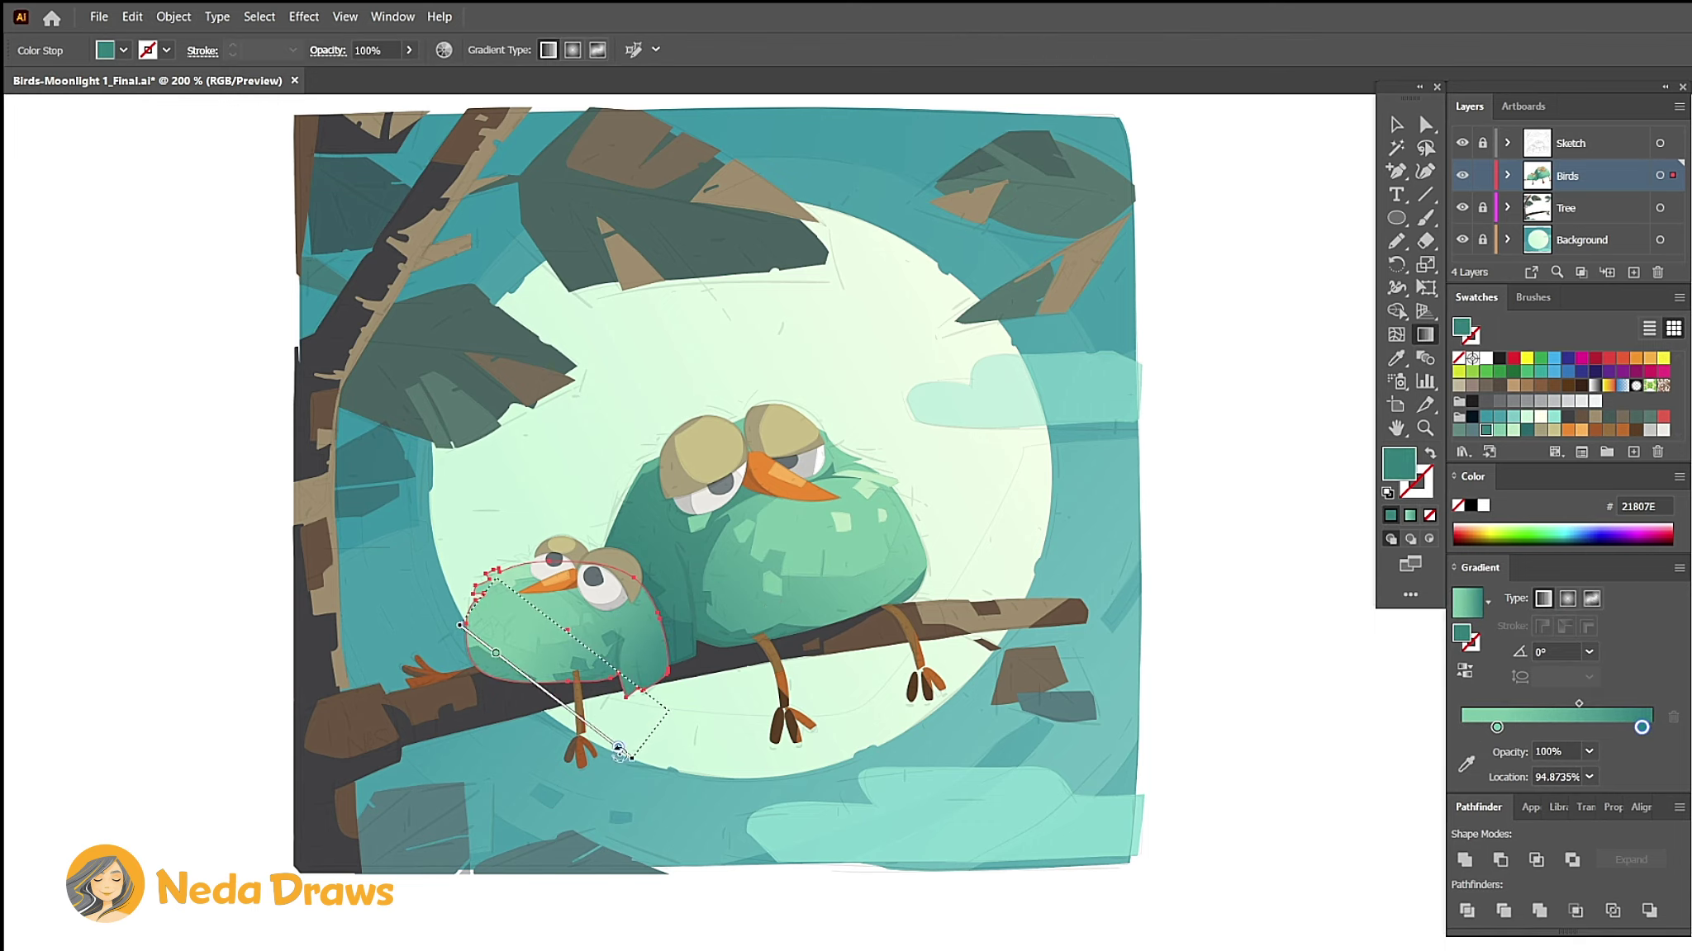
pyautogui.moveTo(460, 534); pyautogui.dragTo(665, 752)
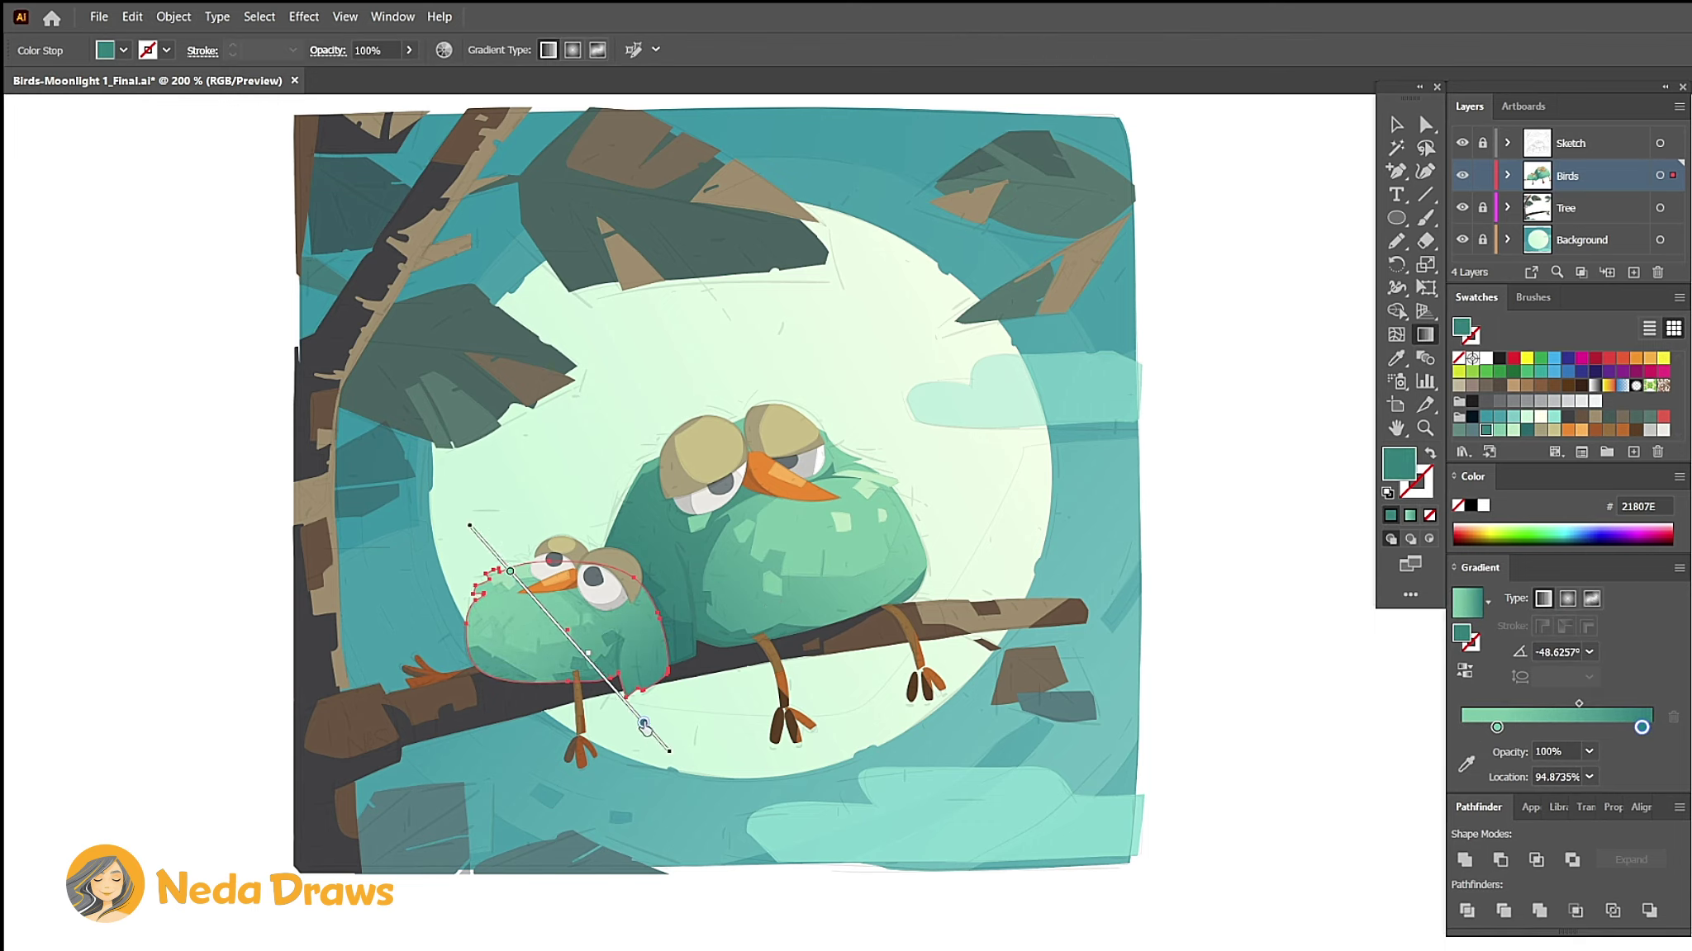
pyautogui.click(495, 556)
# Step: Adjust a small-bird patch's opacity and move the big bird's end stop to the gradient midpoint
pyautogui.press('a')
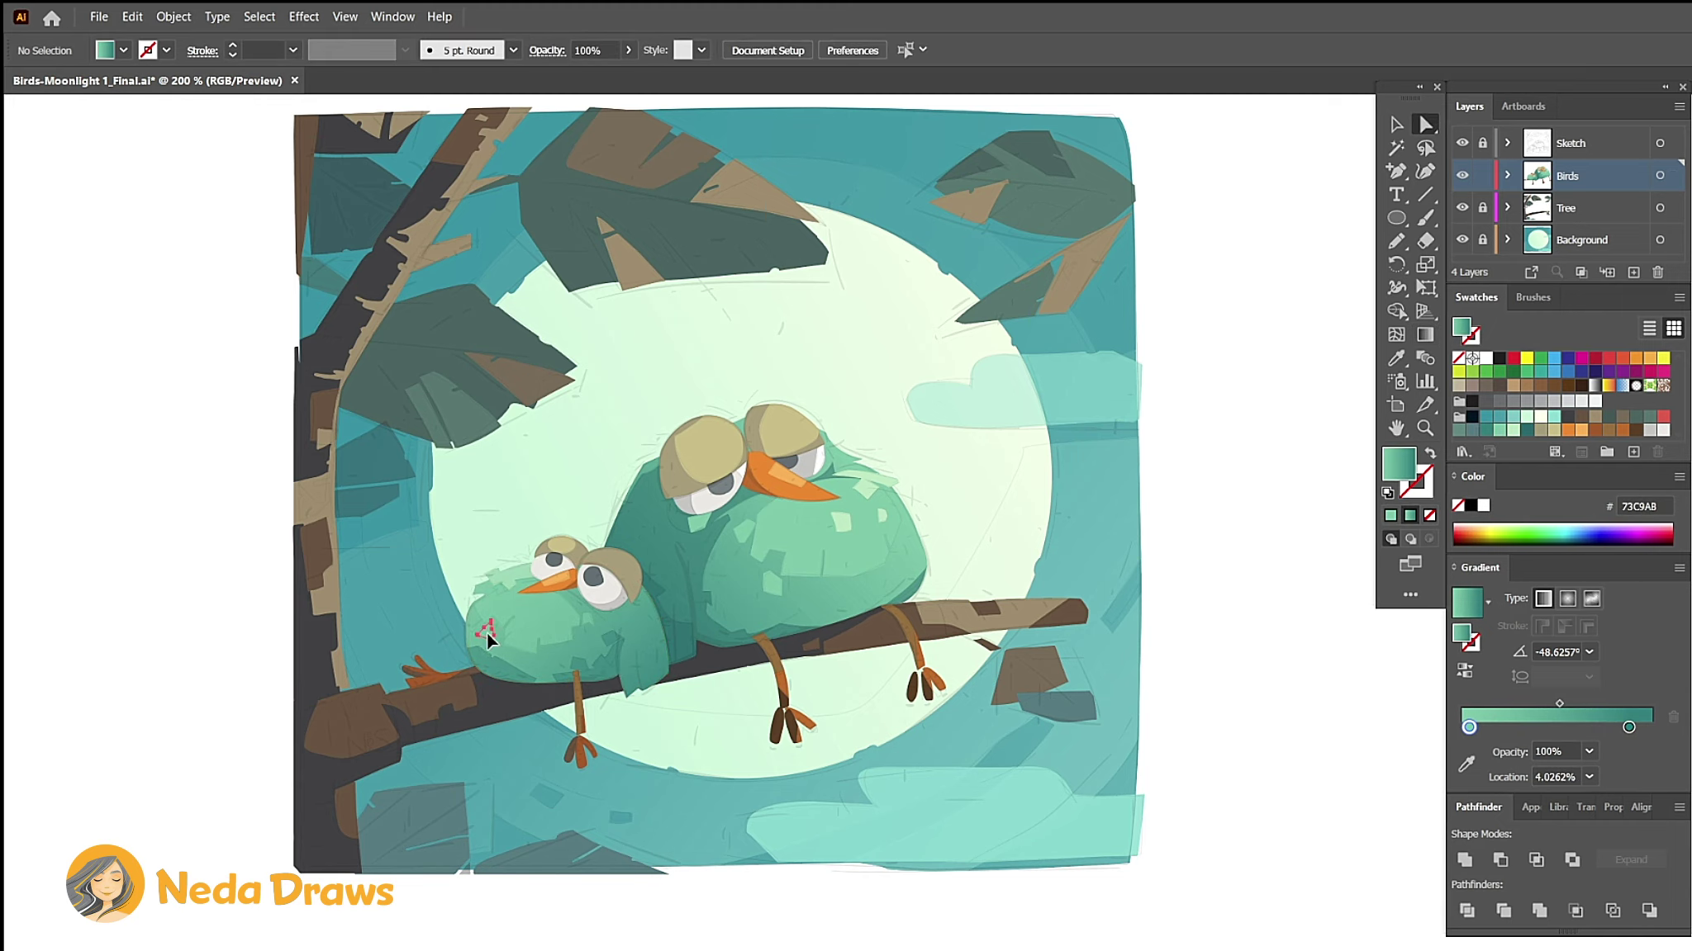
pyautogui.click(487, 629)
pyautogui.click(628, 51)
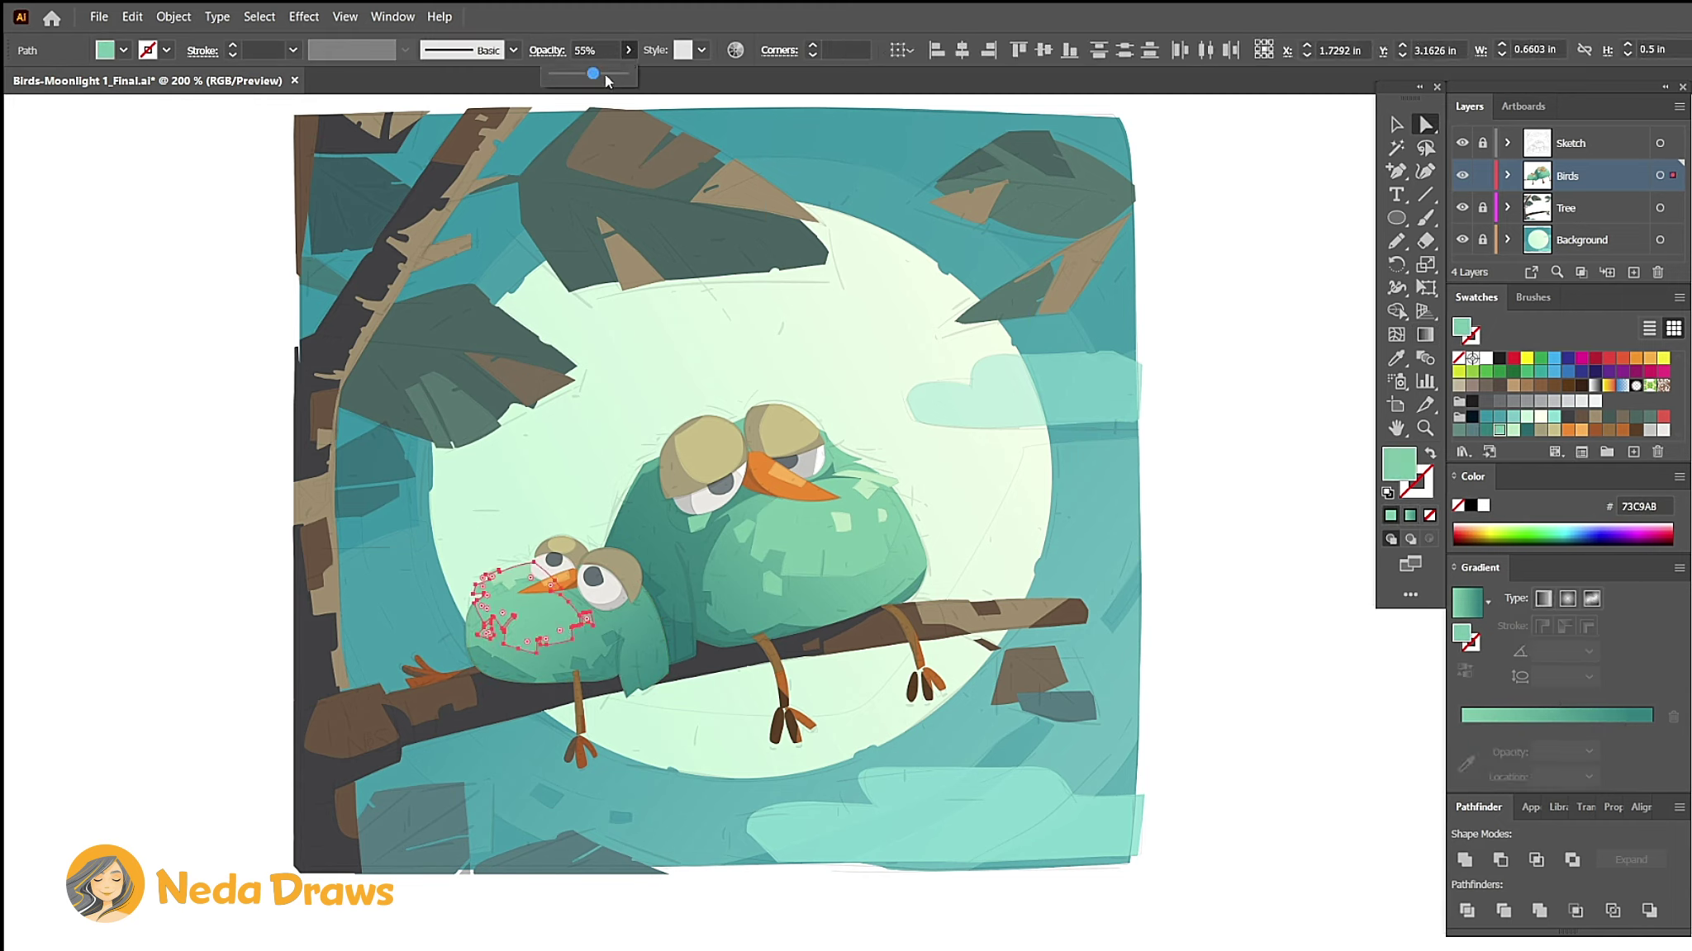
pyautogui.click(793, 536)
pyautogui.press('g')
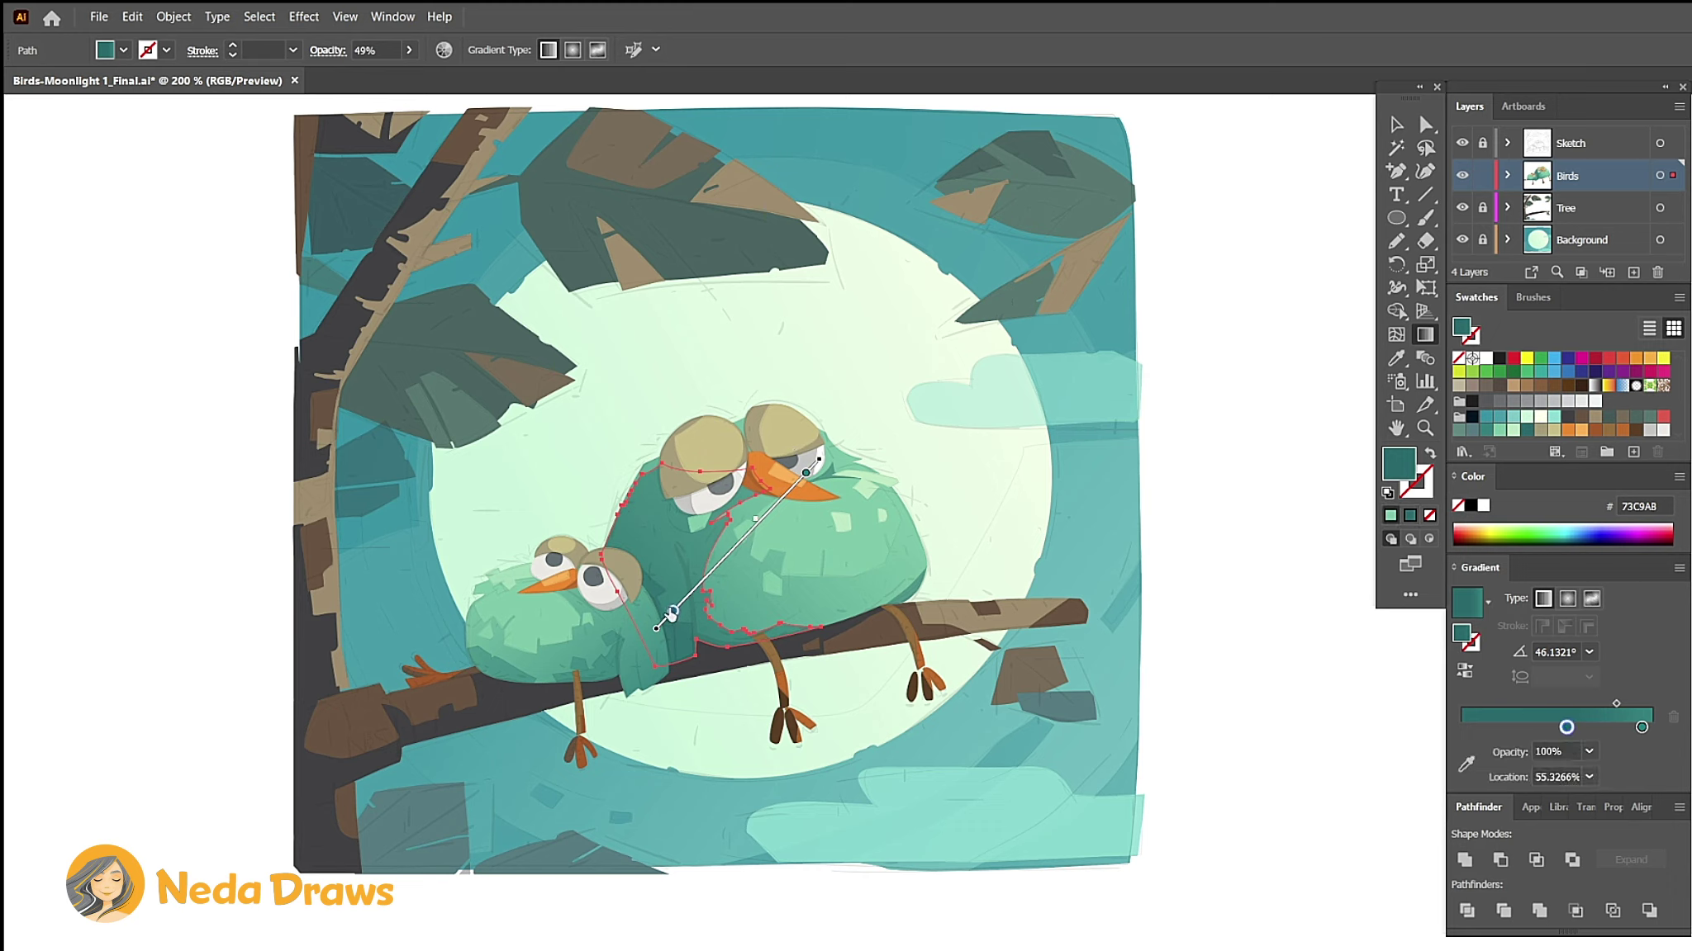
pyautogui.click(661, 623)
pyautogui.moveTo(807, 477); pyautogui.dragTo(735, 547)
# Step: Set the gradient direction across the shape near the big bird's beak
pyautogui.press('v')
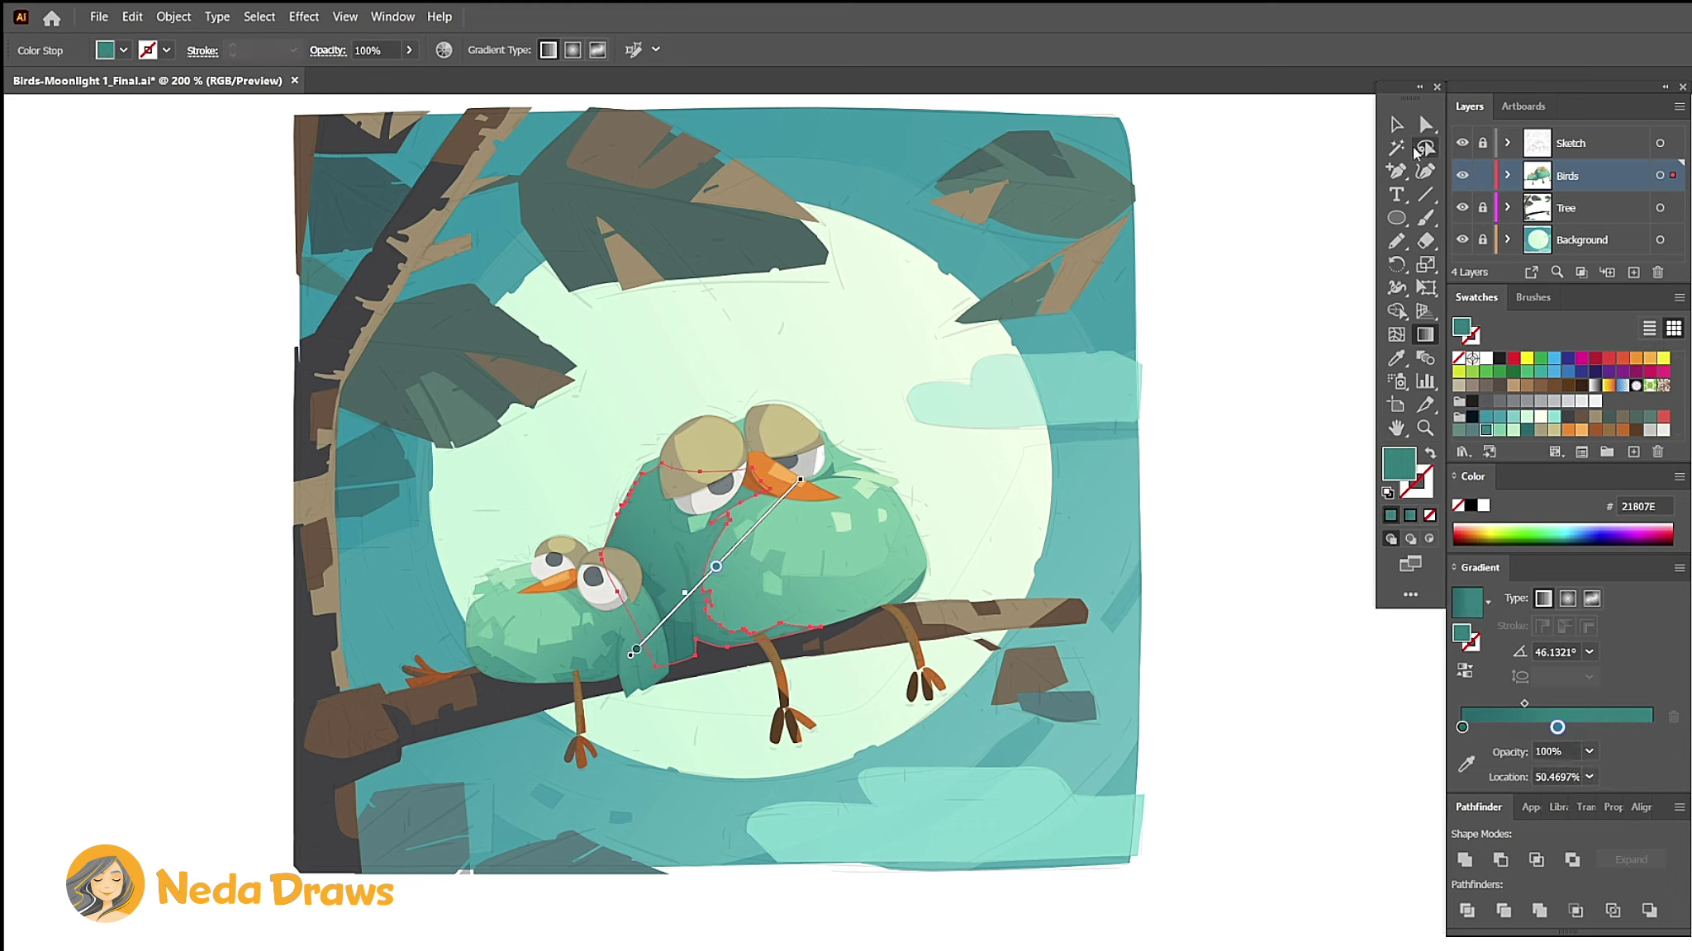
pyautogui.hotkey('ctrl', 'shift', 'a')
pyautogui.click(828, 487)
pyautogui.press('g')
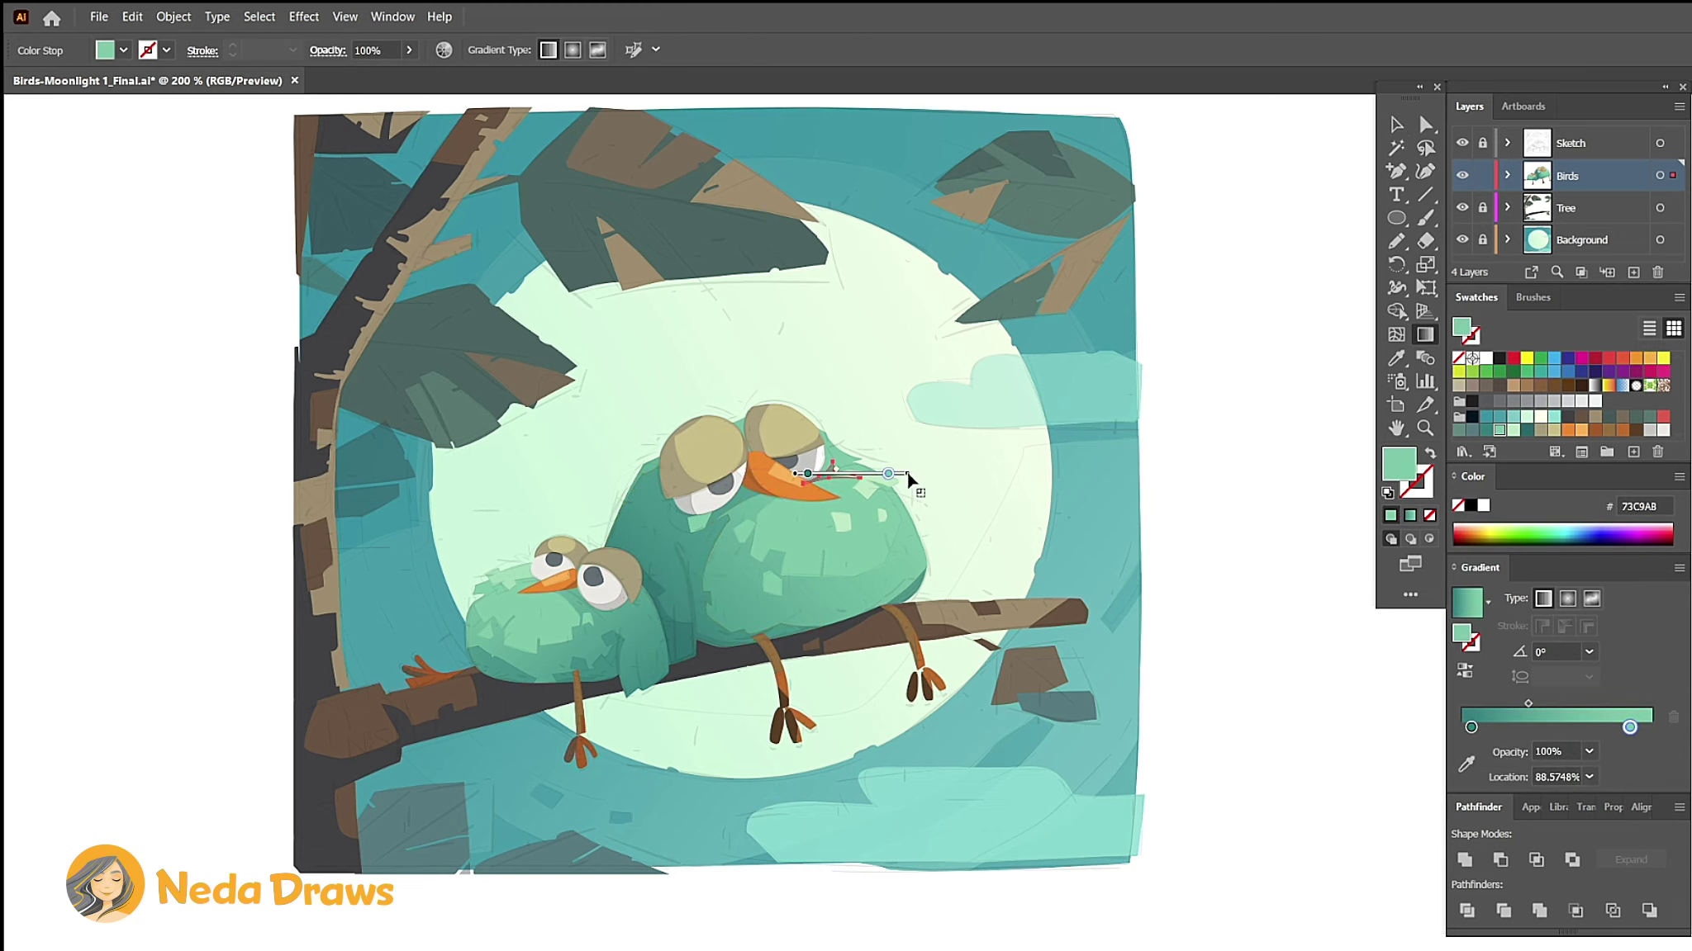
pyautogui.moveTo(808, 498); pyautogui.dragTo(899, 434)
pyautogui.hotkey('ctrl', '=')
# Step: Set all three bird pupils to 100% opacity
pyautogui.press('a')
pyautogui.click(859, 313)
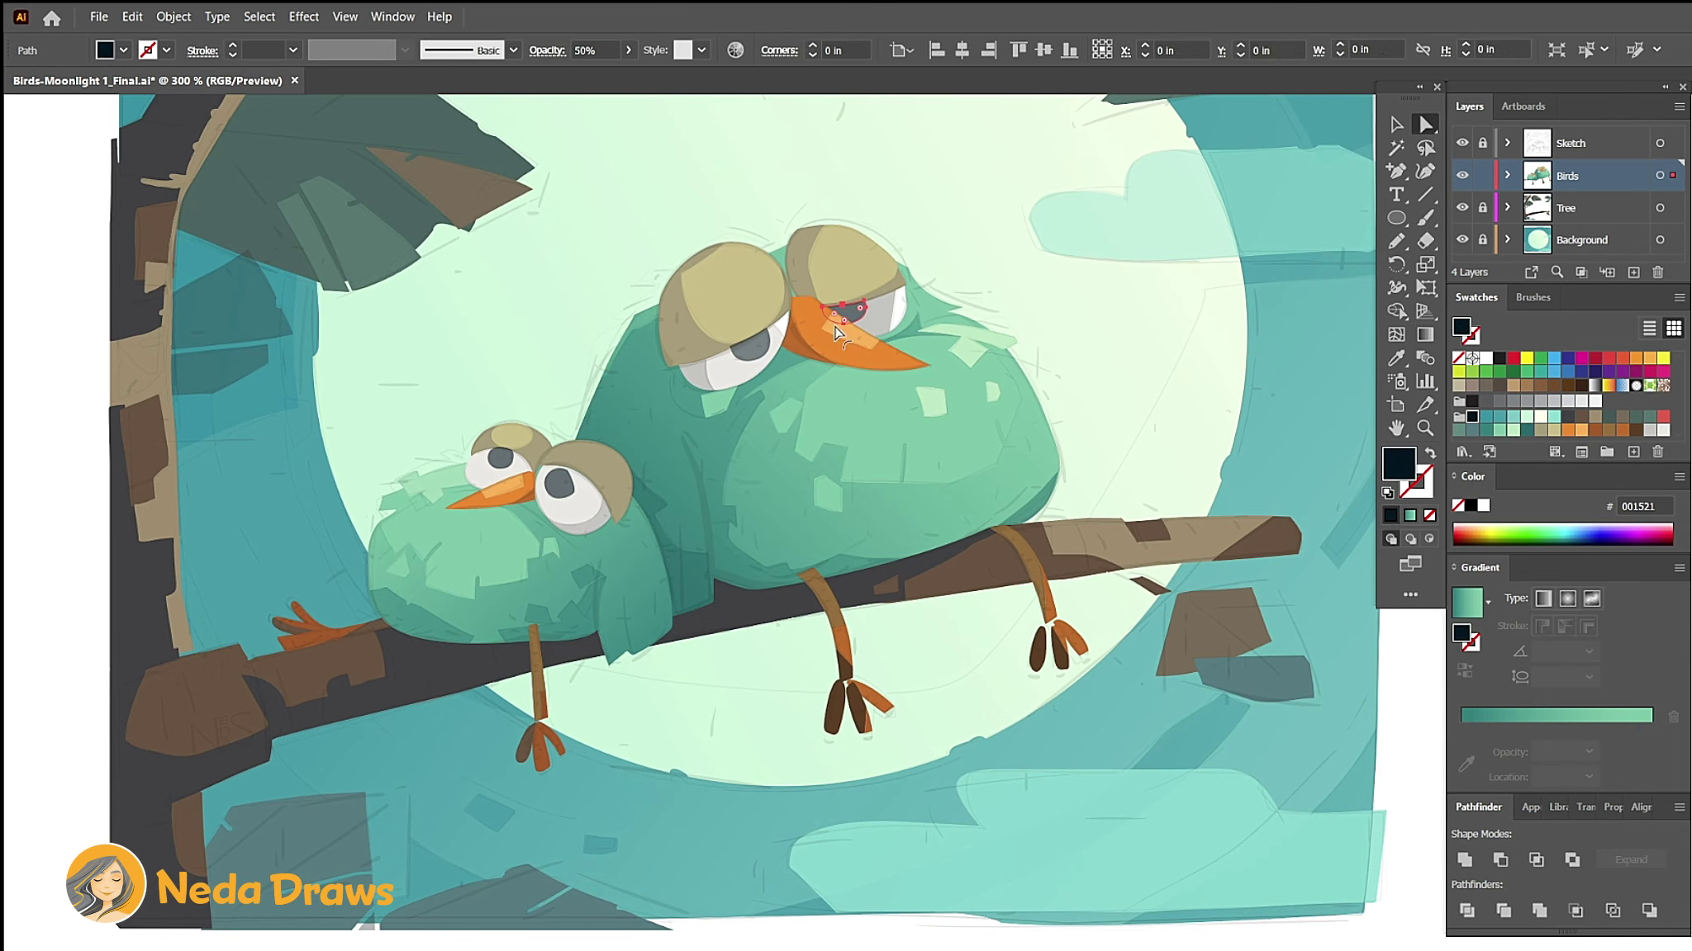
pyautogui.keyDown('shift'); pyautogui.click(764, 351); pyautogui.keyUp('shift')
pyautogui.keyDown('shift'); pyautogui.click(559, 482); pyautogui.keyUp('shift')
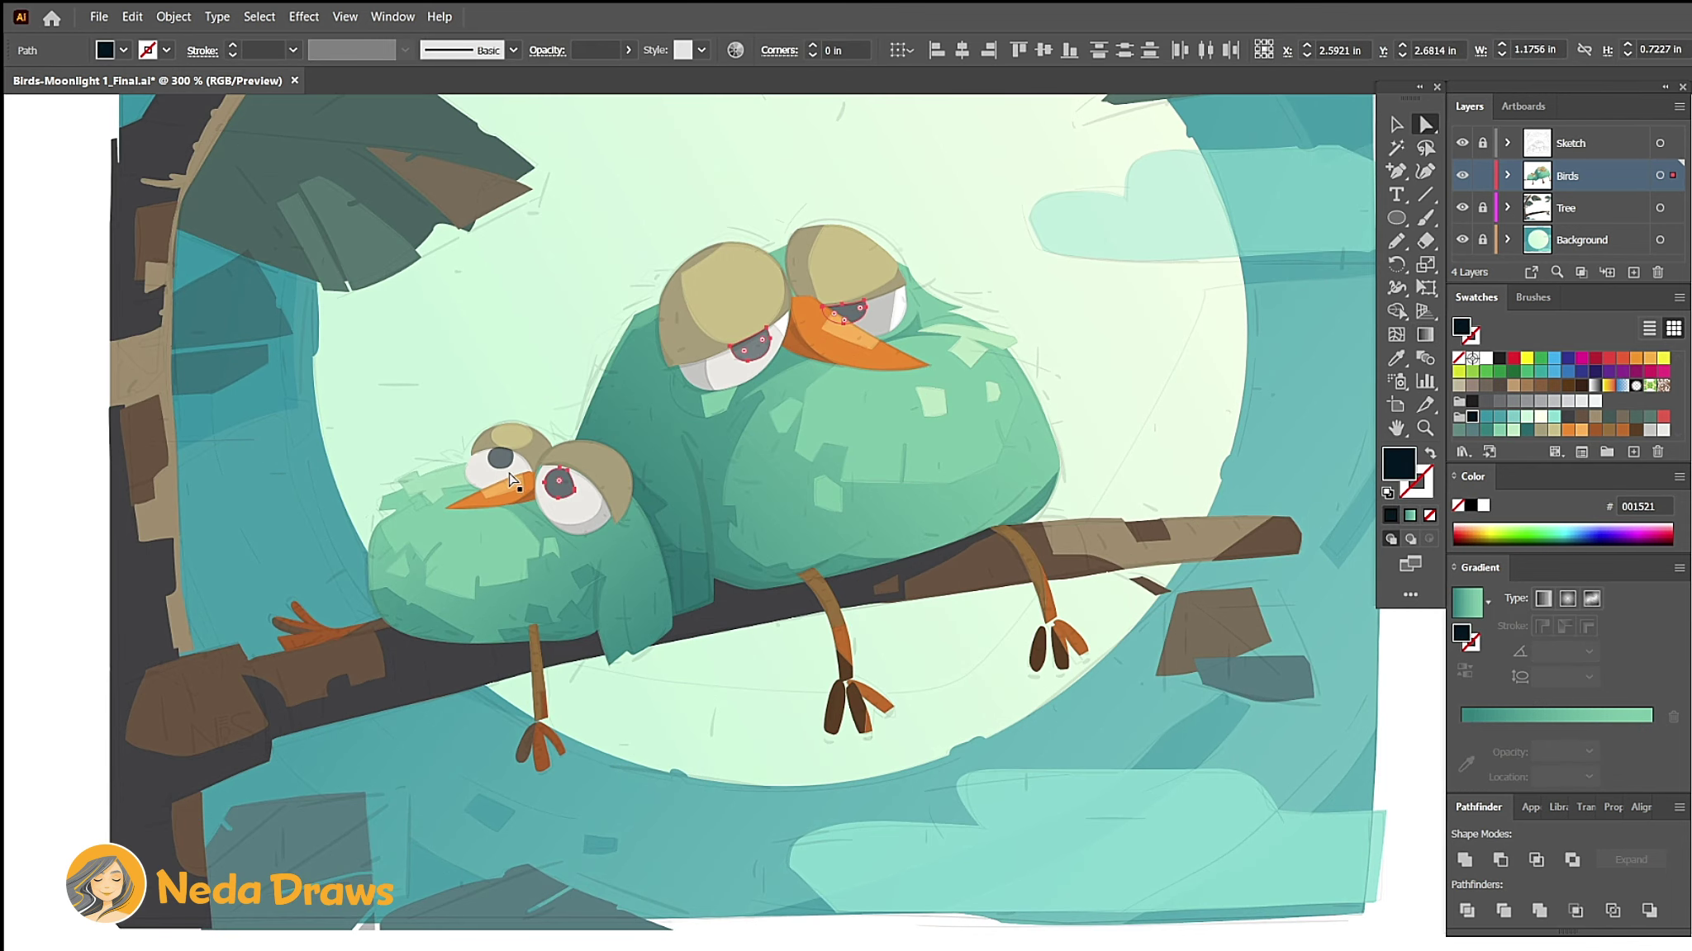
pyautogui.click(628, 49)
pyautogui.moveTo(588, 78); pyautogui.dragTo(634, 78)
# Step: Give the big bird's eye white a grey-to-white gradient and lock the Birds layer
pyautogui.click(880, 309)
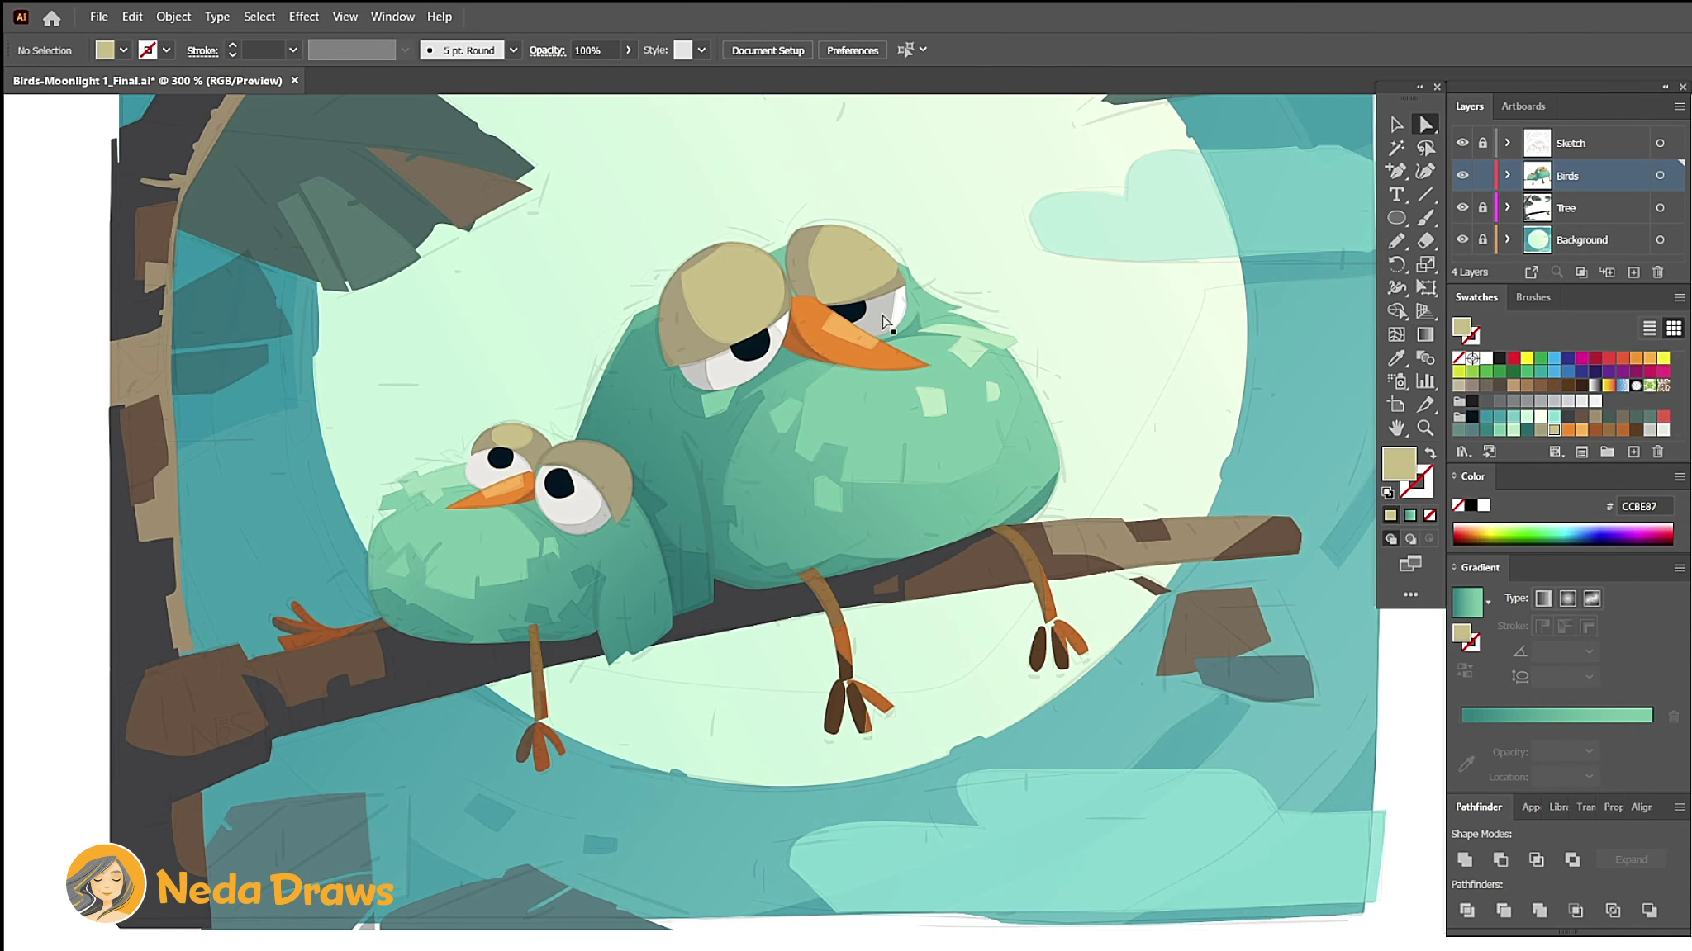
pyautogui.click(1522, 716)
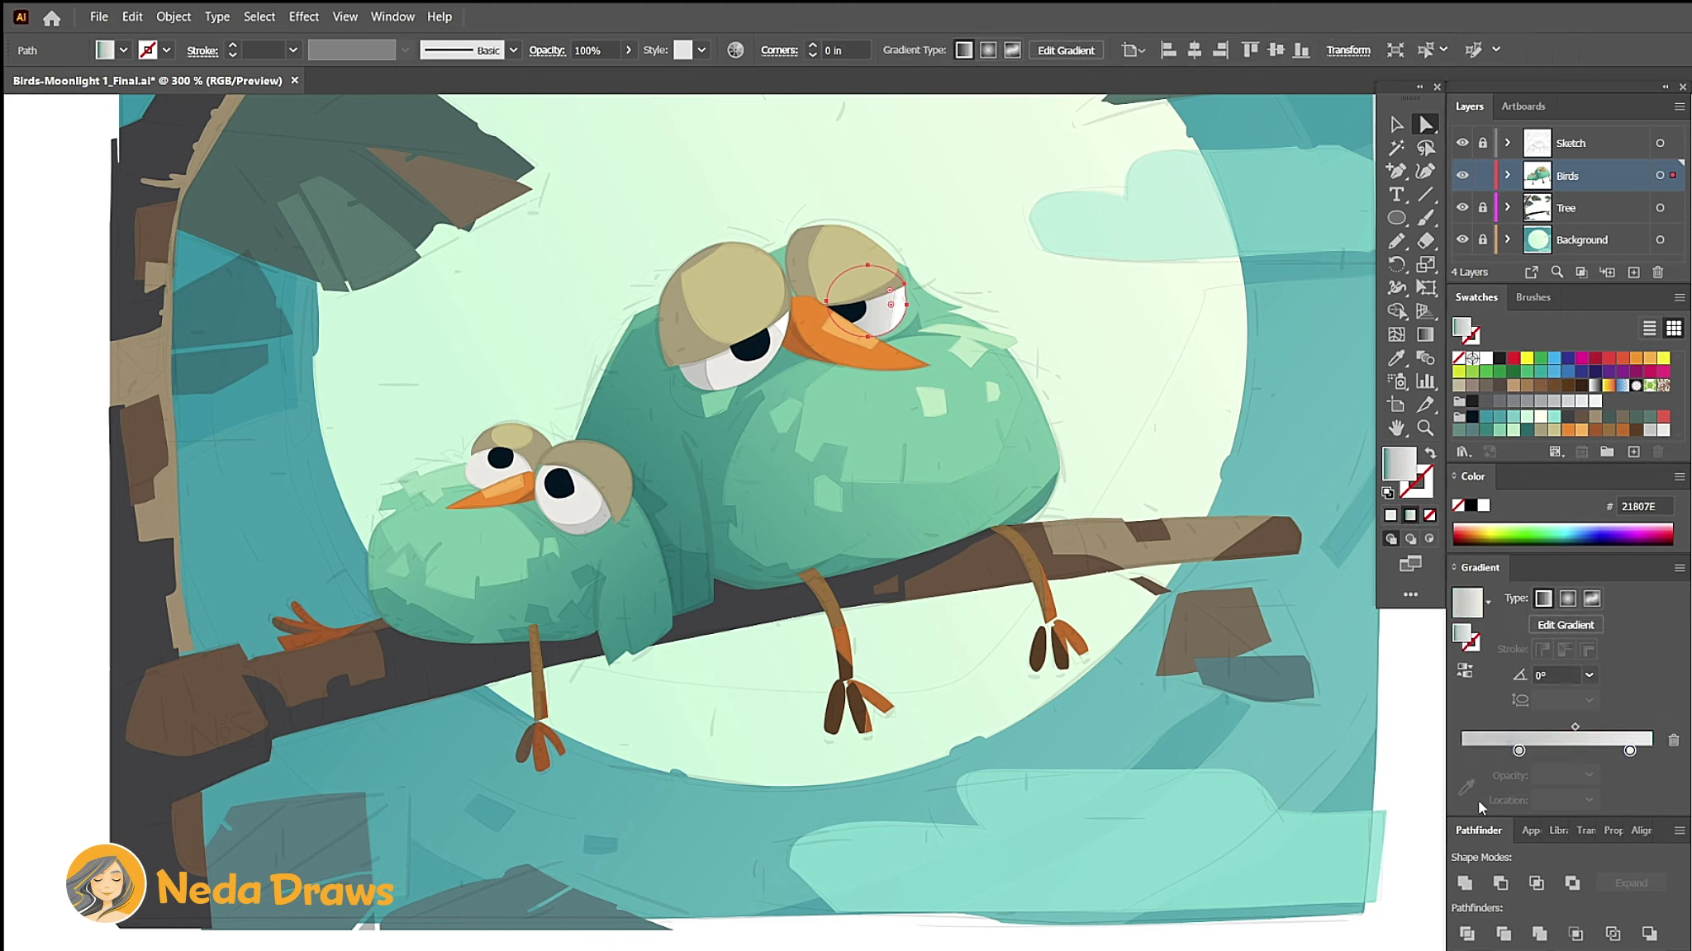
pyautogui.press('g')
pyautogui.moveTo(822, 307); pyautogui.dragTo(927, 194)
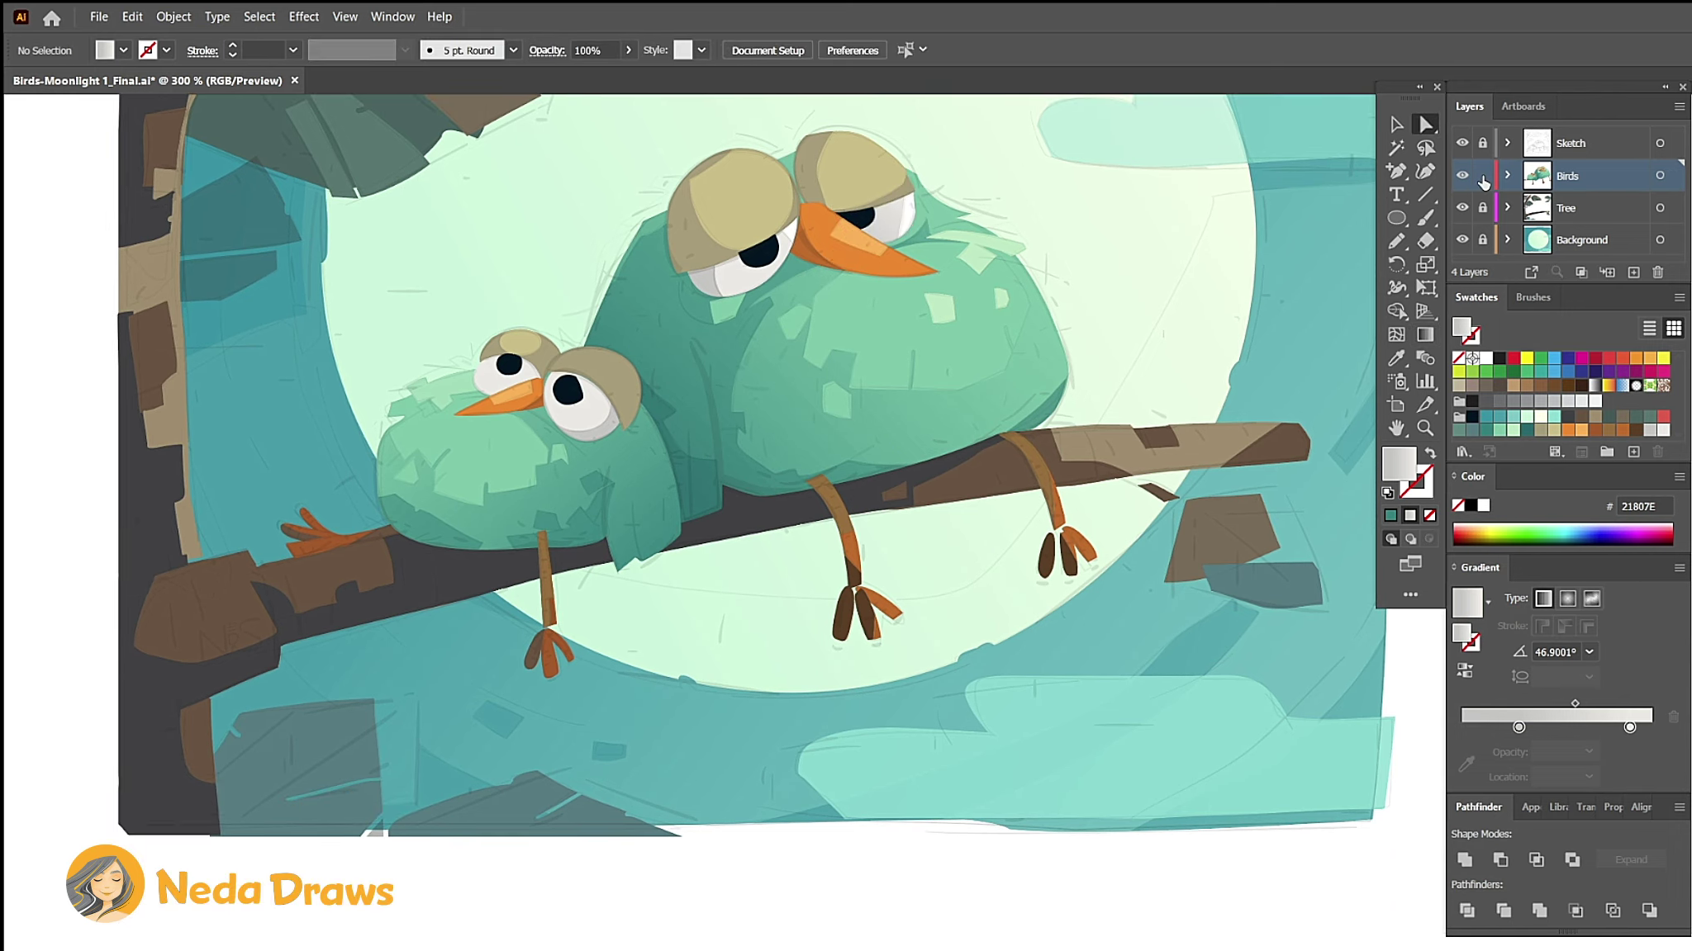
pyautogui.click(1483, 177)
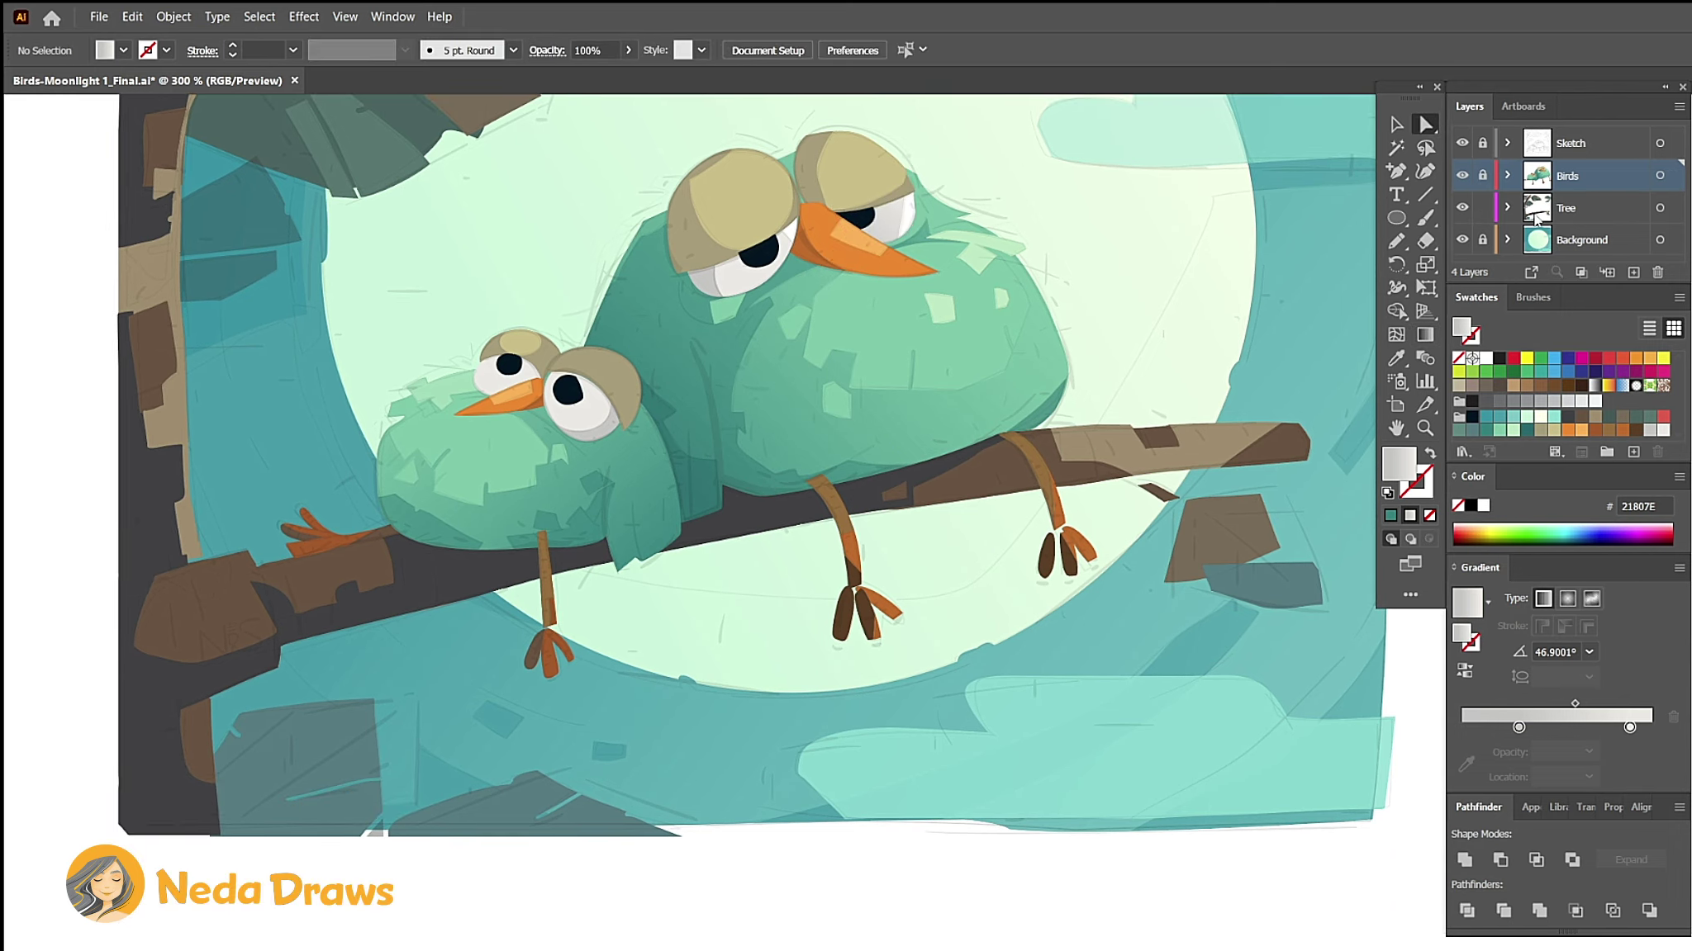
# Step: On the Tree layer, fill the branch under the birds with a stretched brown gradient
pyautogui.click(1570, 211)
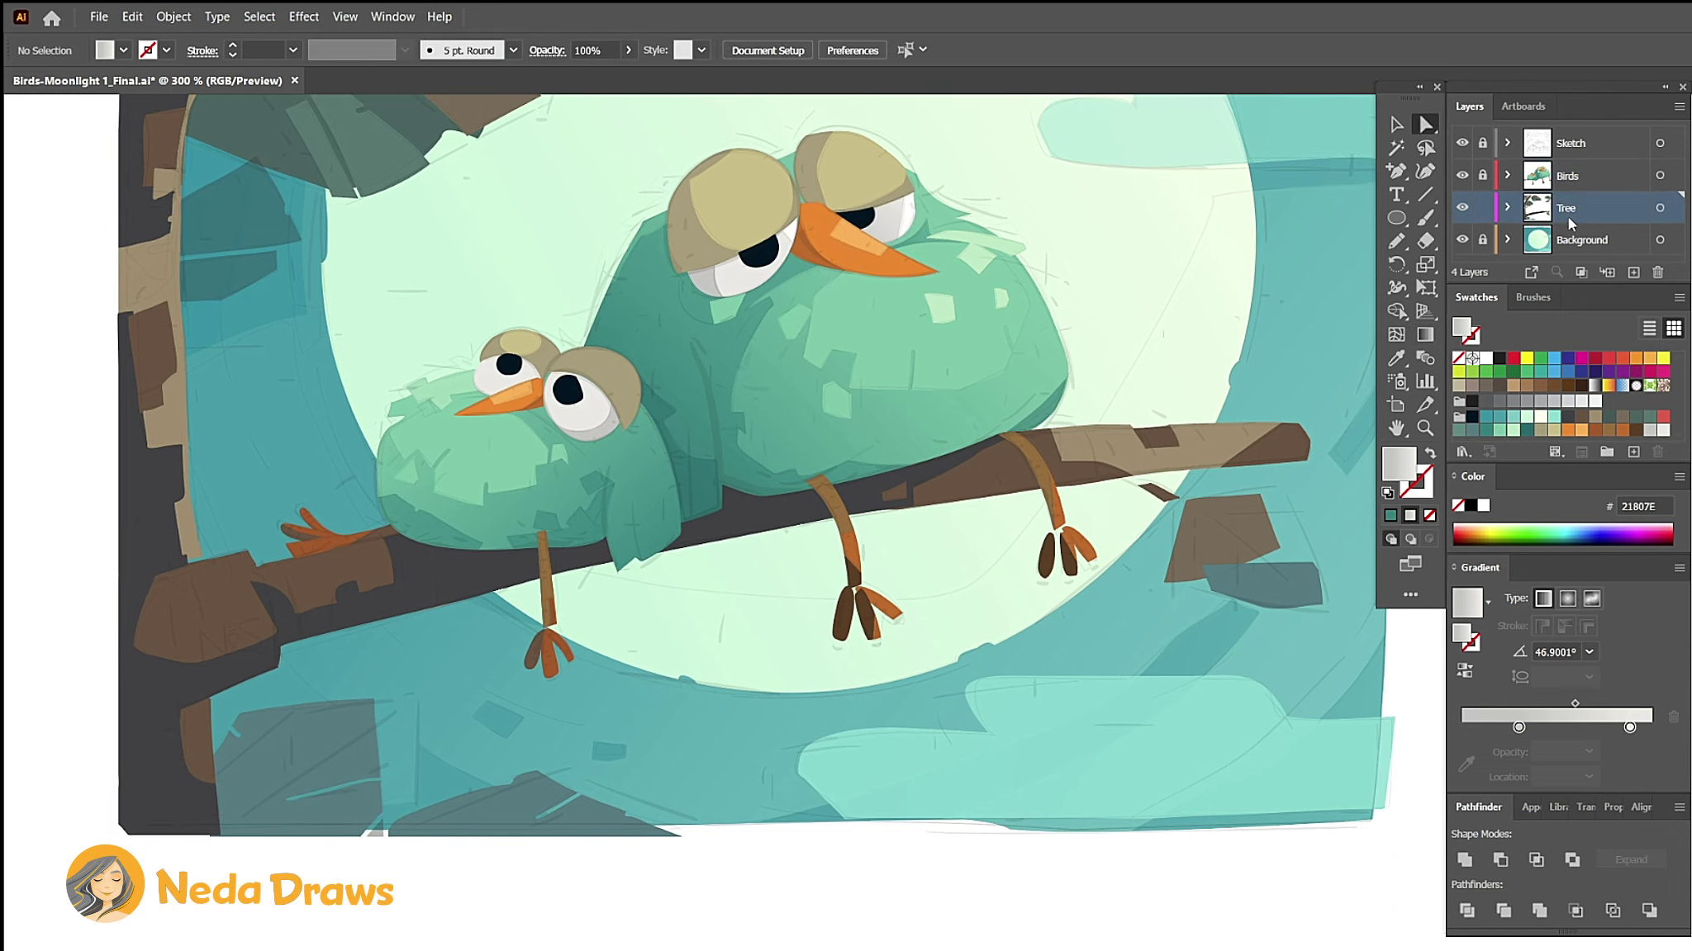
pyautogui.click(1016, 478)
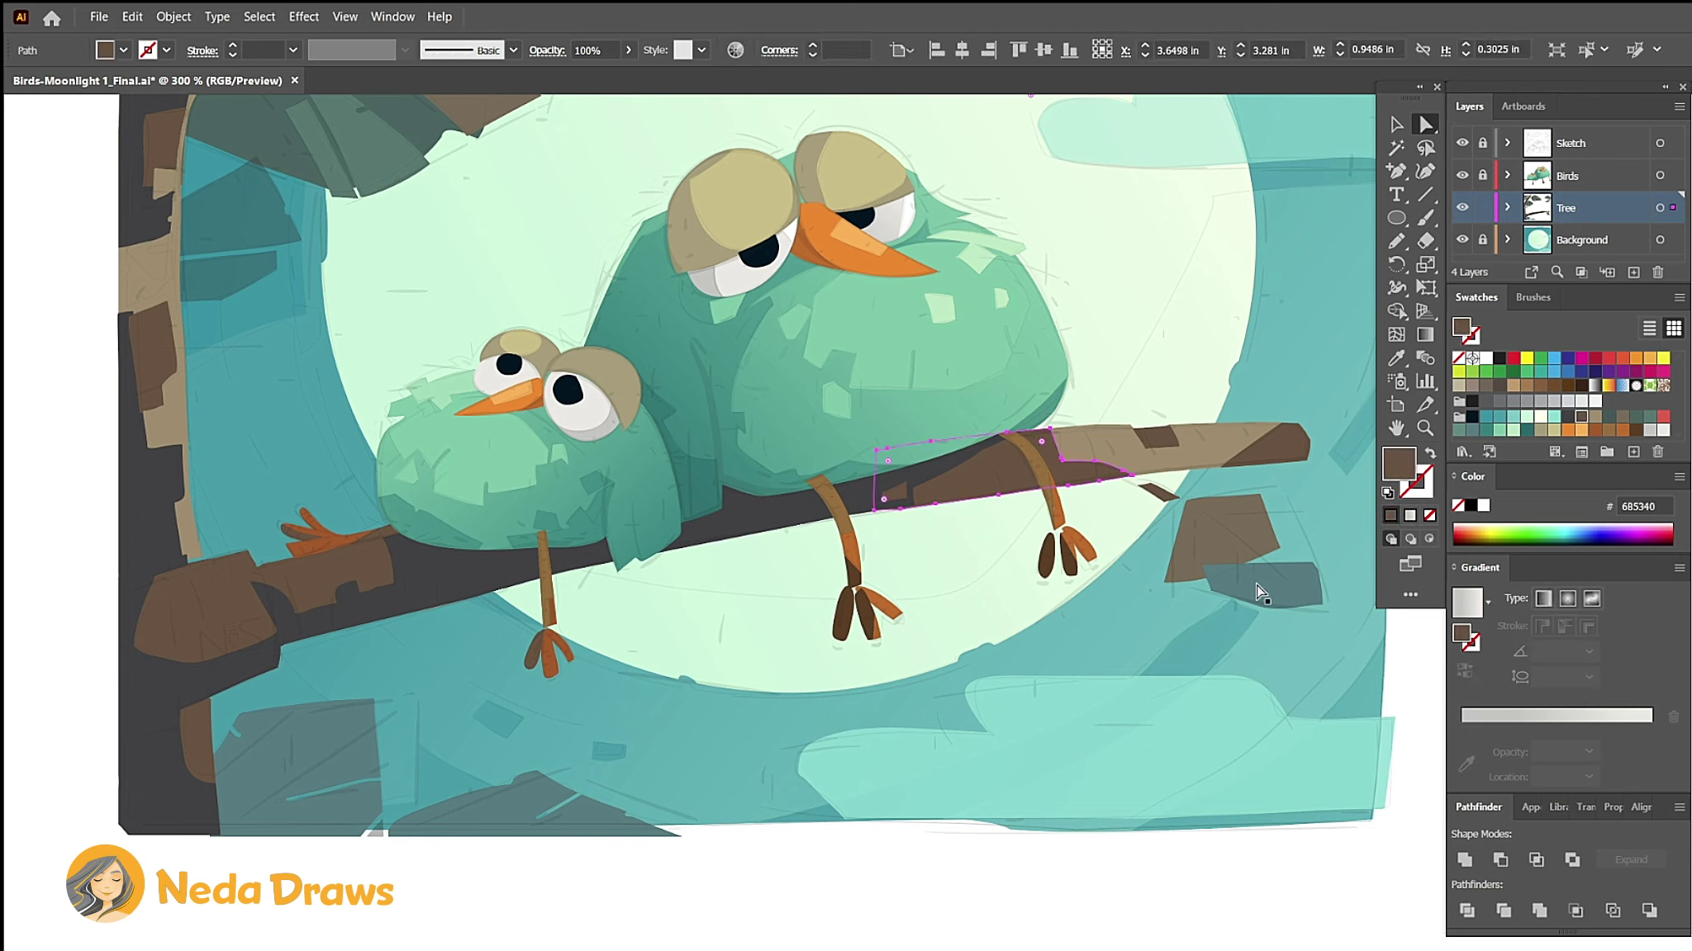
pyautogui.click(1491, 717)
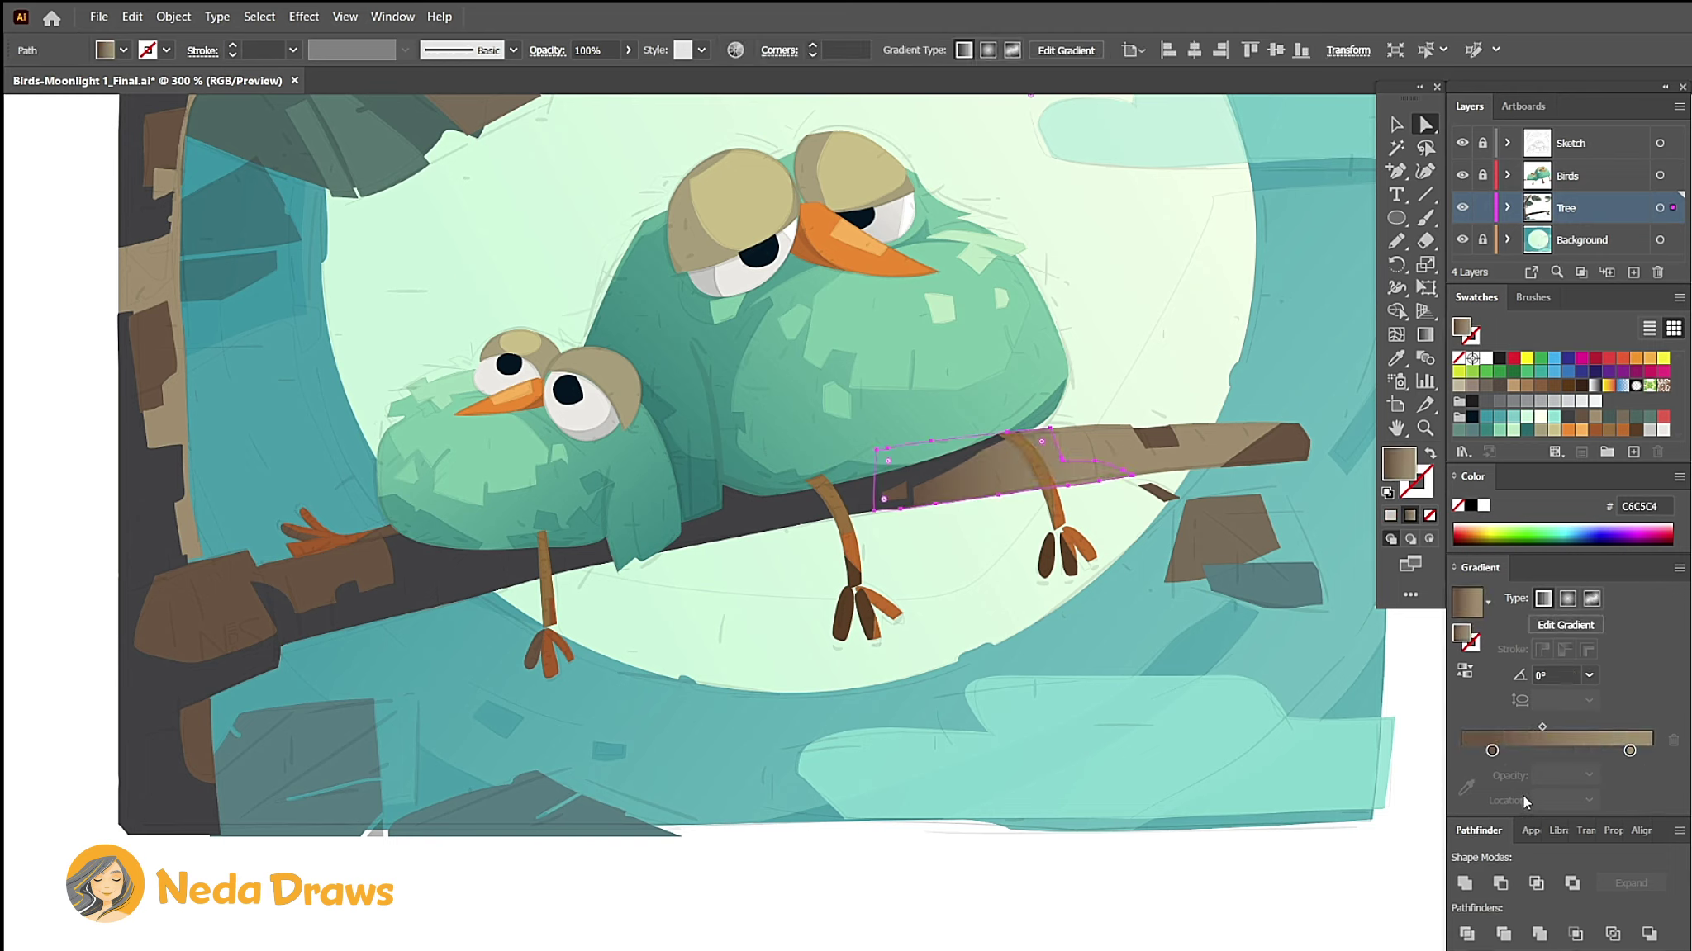
pyautogui.moveTo(1630, 750); pyautogui.dragTo(1679, 750)
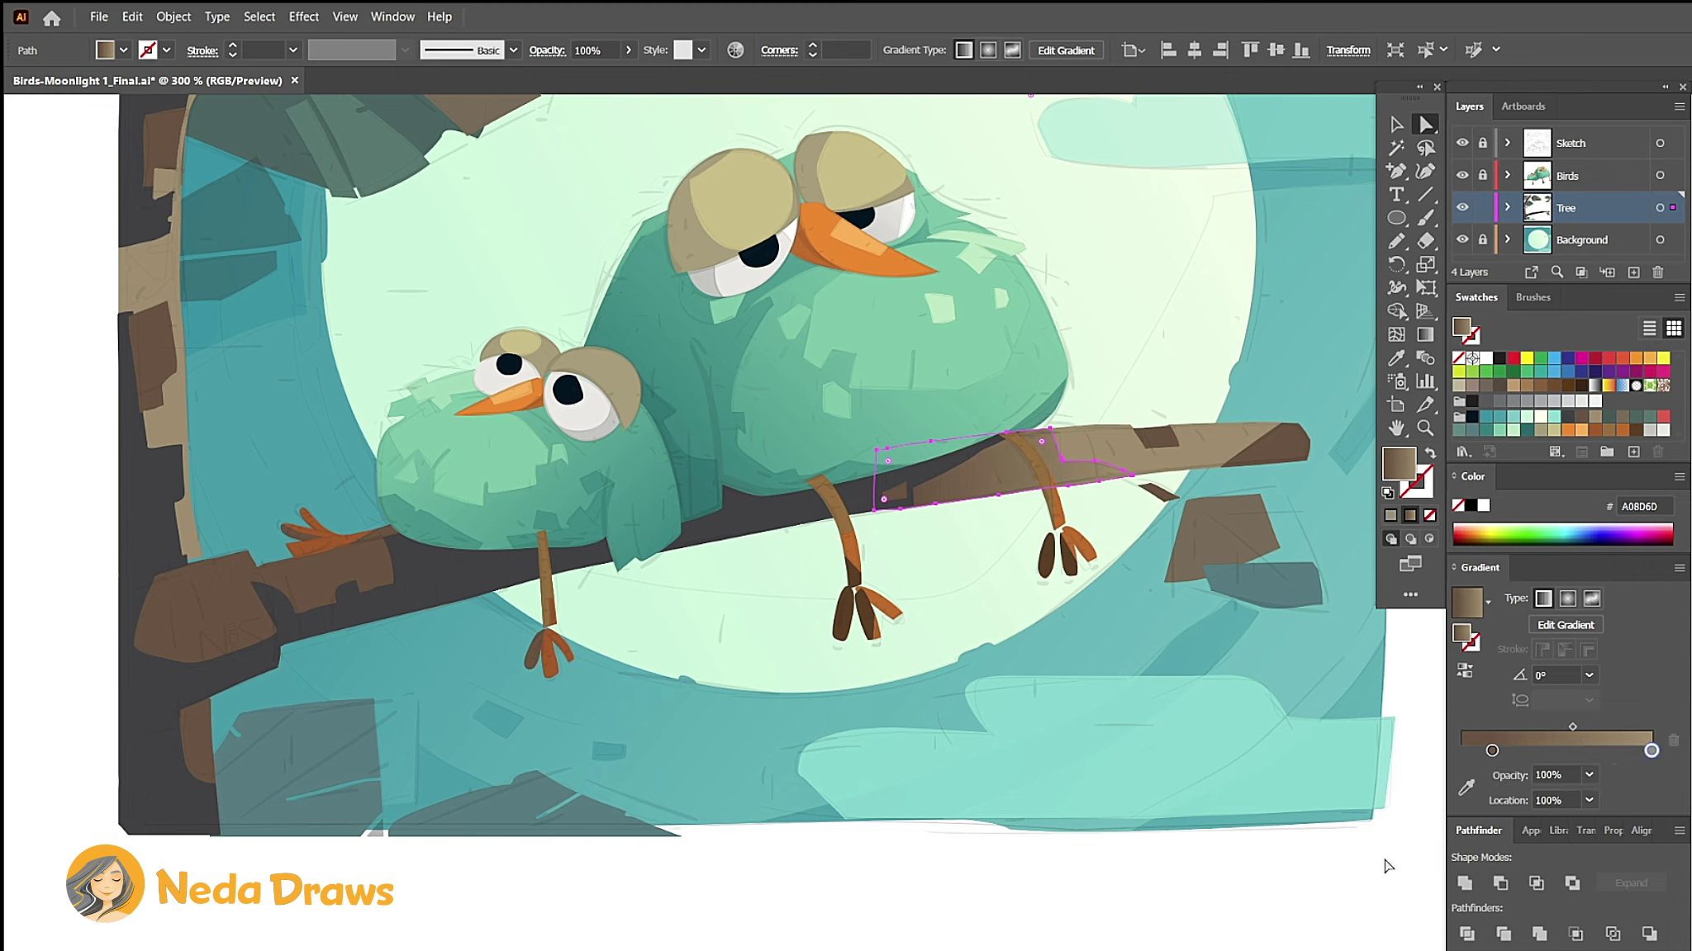
pyautogui.press('g')
pyautogui.moveTo(1196, 473); pyautogui.dragTo(1161, 473)
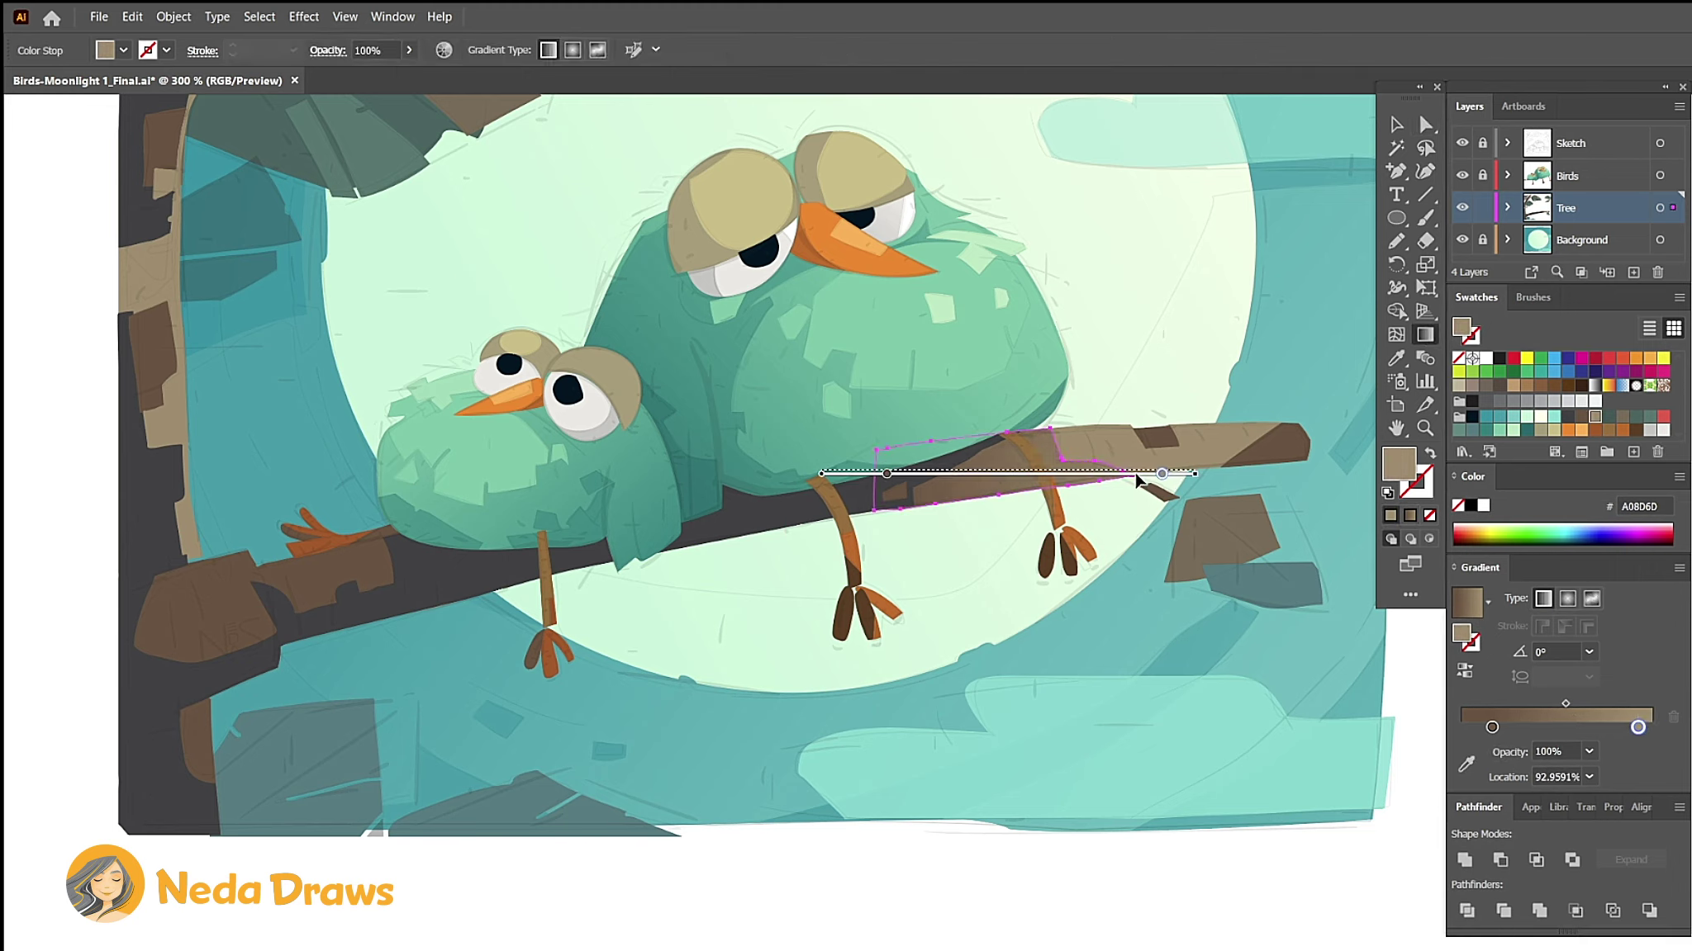
# Step: Apply the brown gradient to the lower-left branch, then unlock and activate the Birds layer
pyautogui.press('a')
pyautogui.click(355, 579)
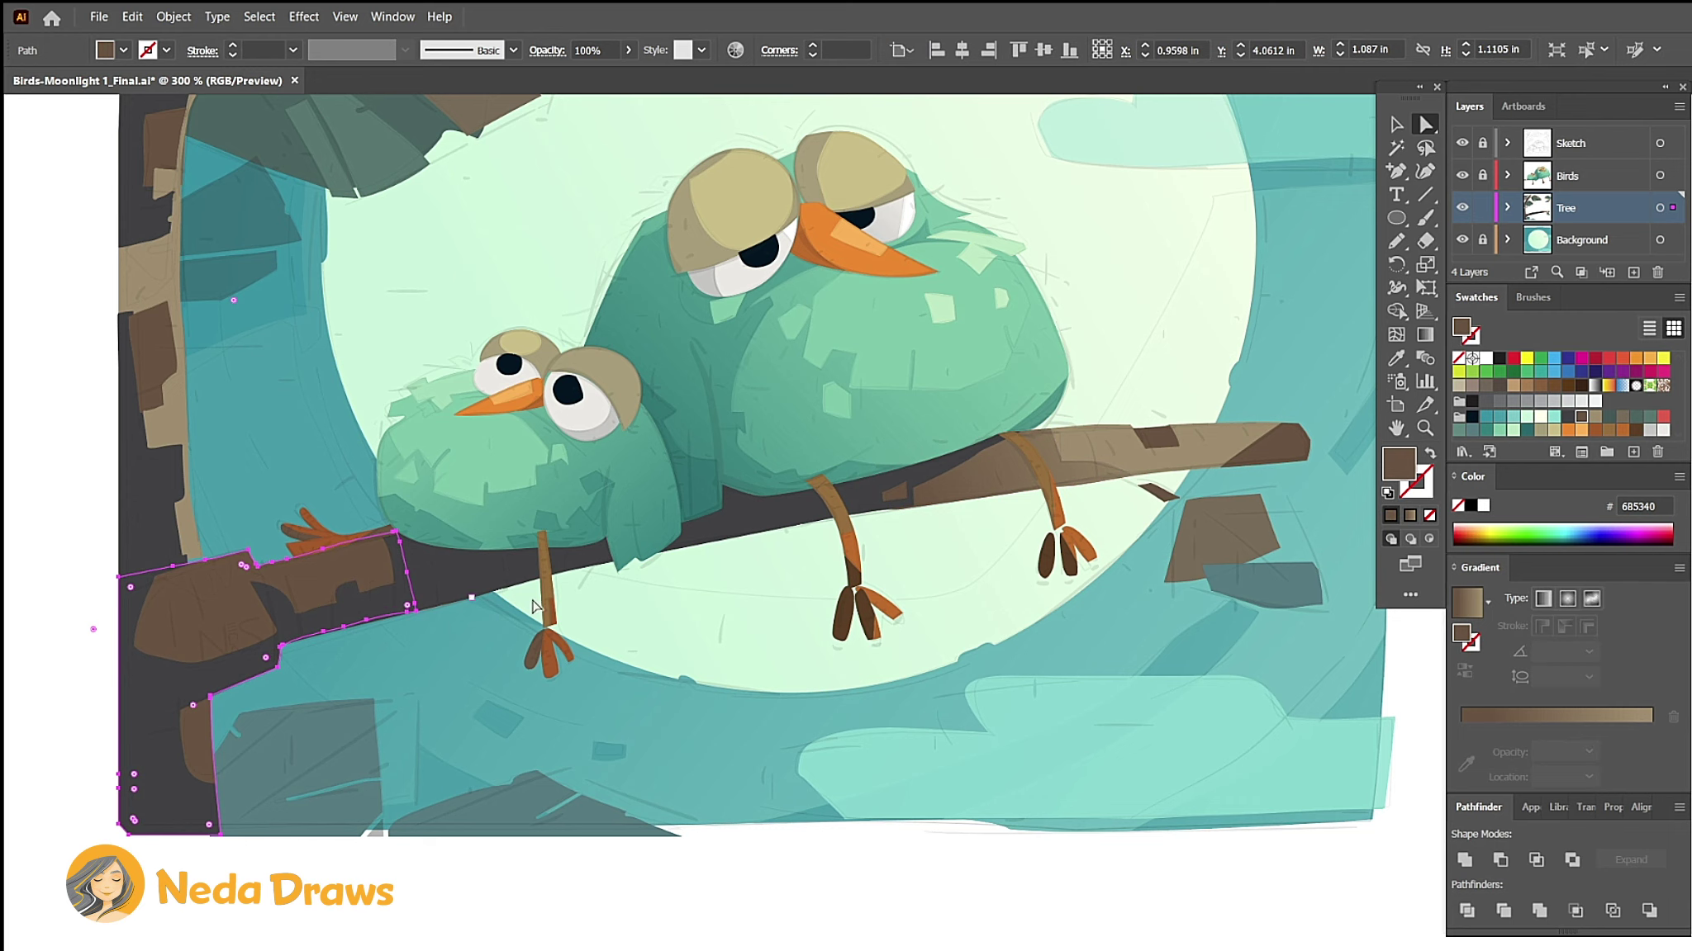
pyautogui.click(1115, 463)
pyautogui.press('g')
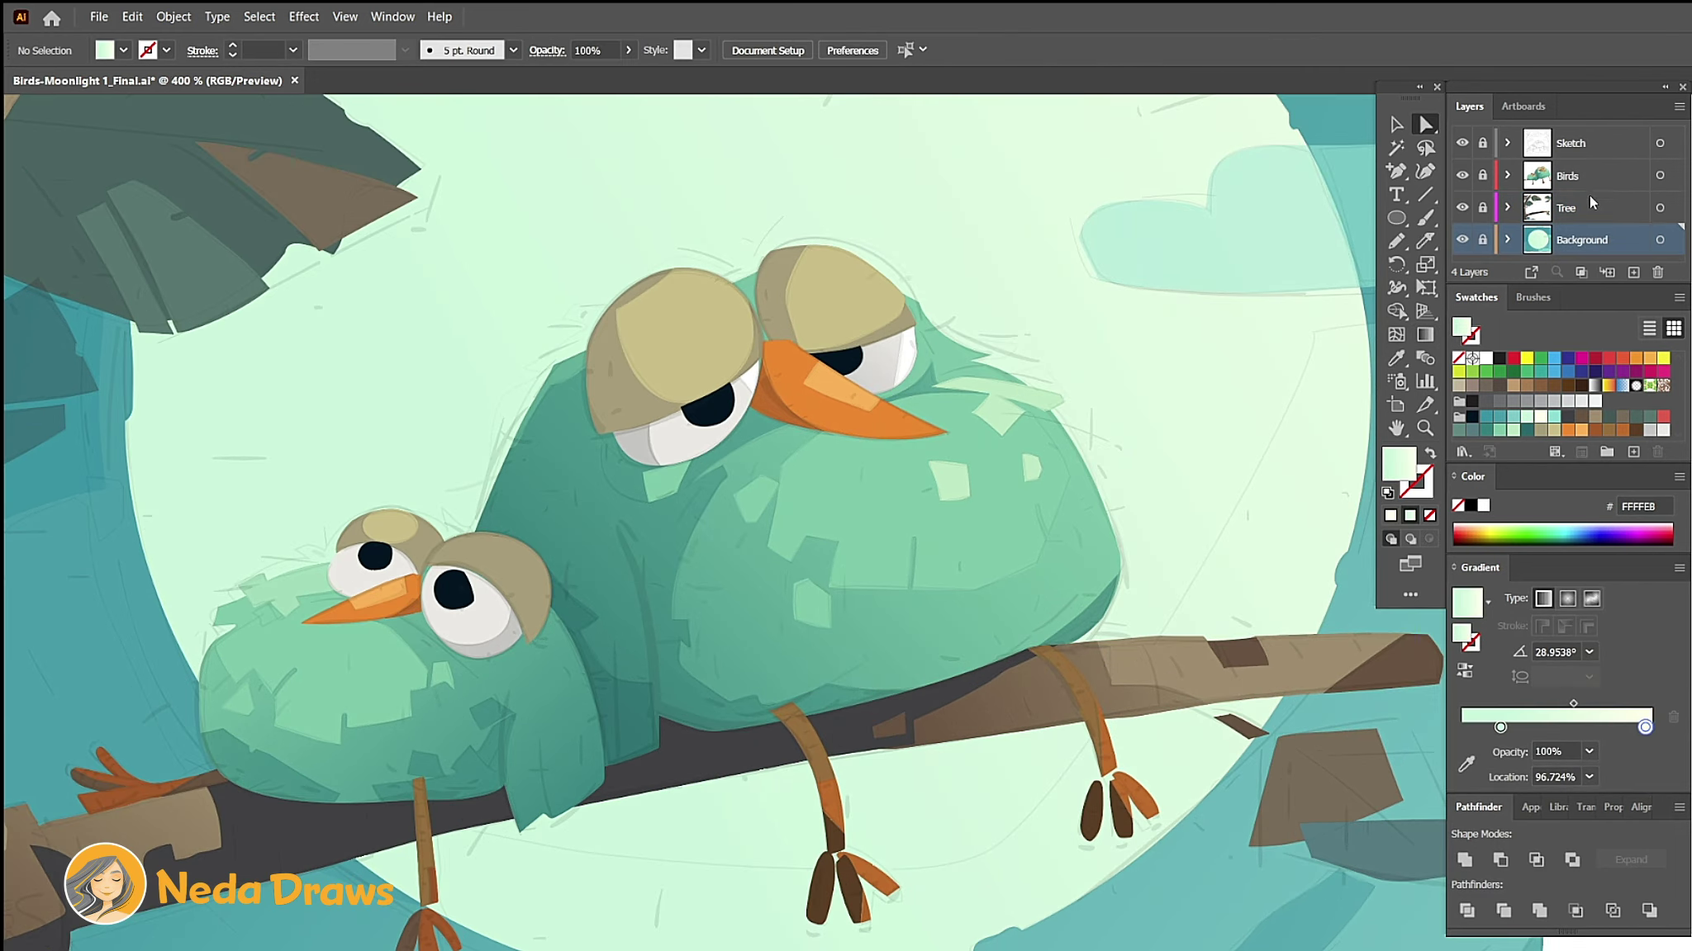
pyautogui.click(1482, 177)
pyautogui.click(1567, 180)
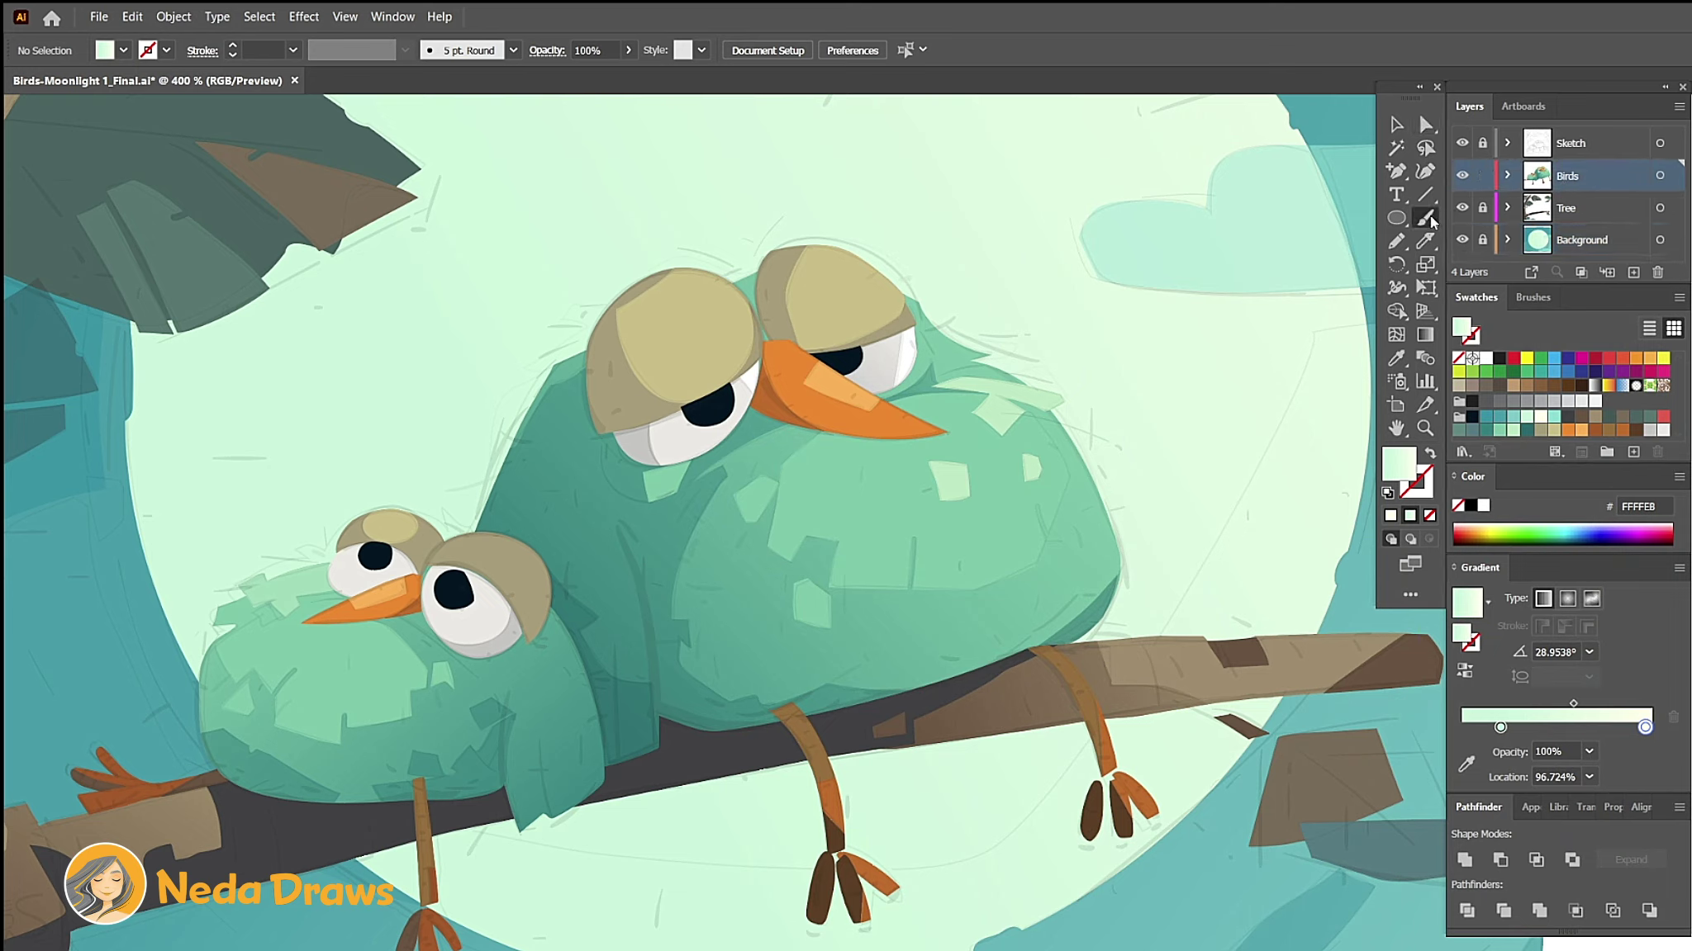
# Step: Paint a short orange ink mark above the big bird's head
pyautogui.moveTo(1431, 221); pyautogui.dragTo(1544, 236)
pyautogui.click(1569, 431)
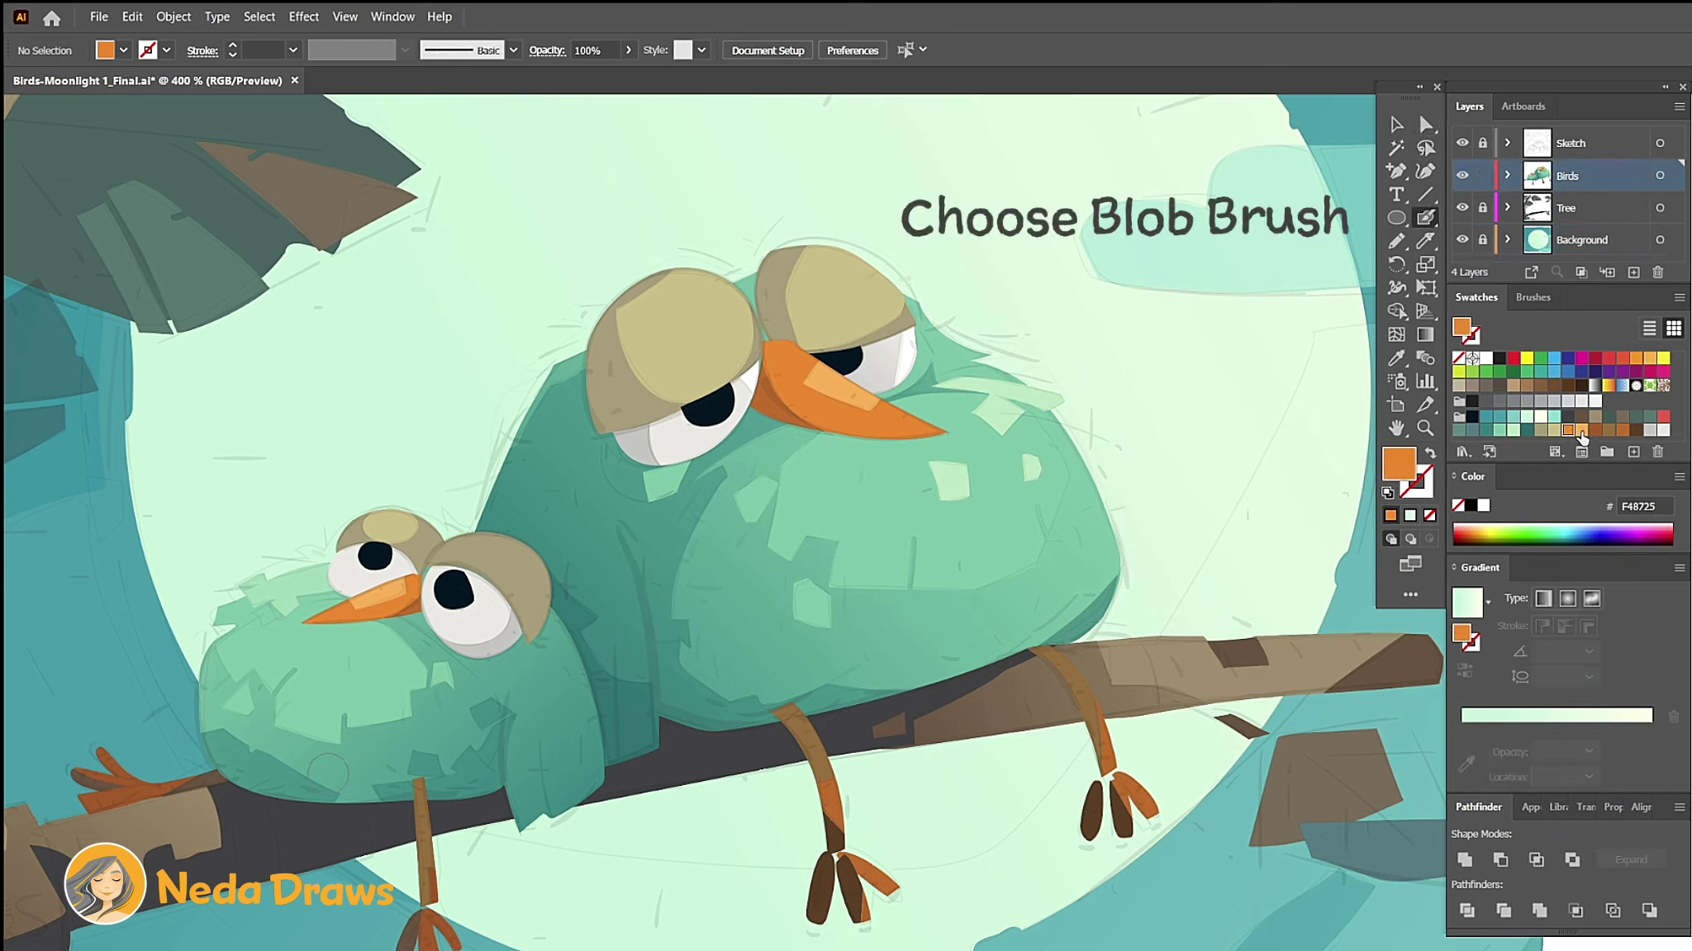
pyautogui.hotkey('shift', 'x')
pyautogui.hotkey('ctrl', '=')
pyautogui.moveTo(737, 229); pyautogui.dragTo(779, 175)
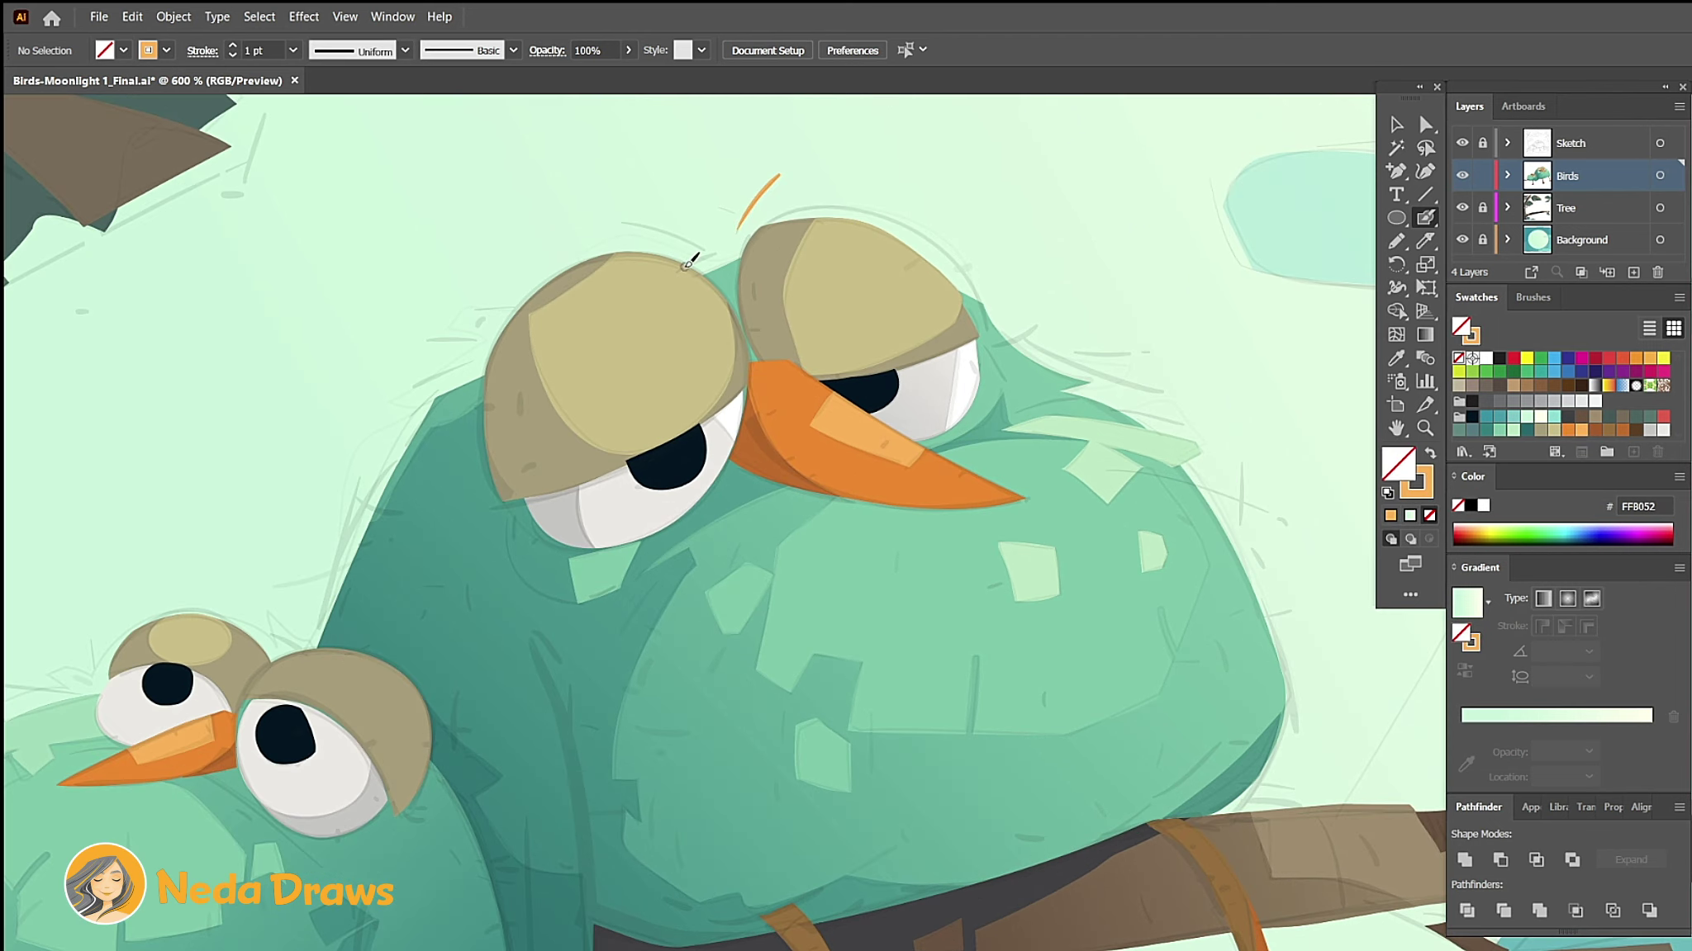
# Step: Add teal sketch lines by the eye, a black line between the eyes, and a teal arc over the right eye
pyautogui.click(1527, 430)
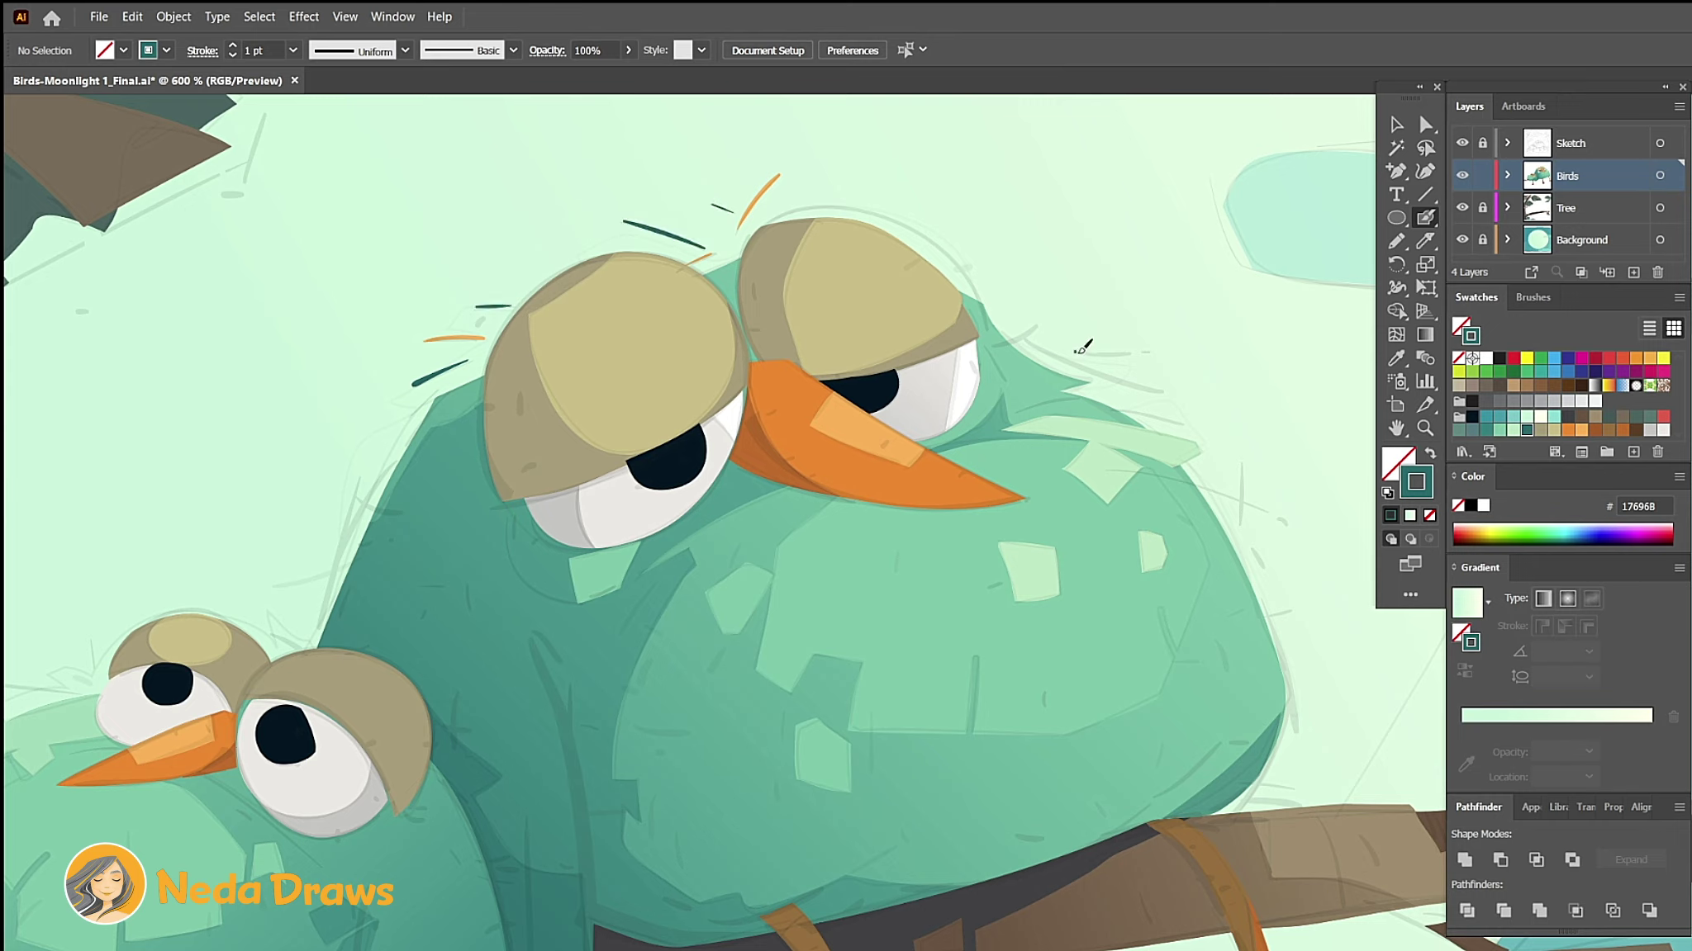
pyautogui.moveTo(1058, 351); pyautogui.dragTo(1156, 382)
pyautogui.click(1472, 416)
pyautogui.moveTo(762, 360); pyautogui.dragTo(754, 328)
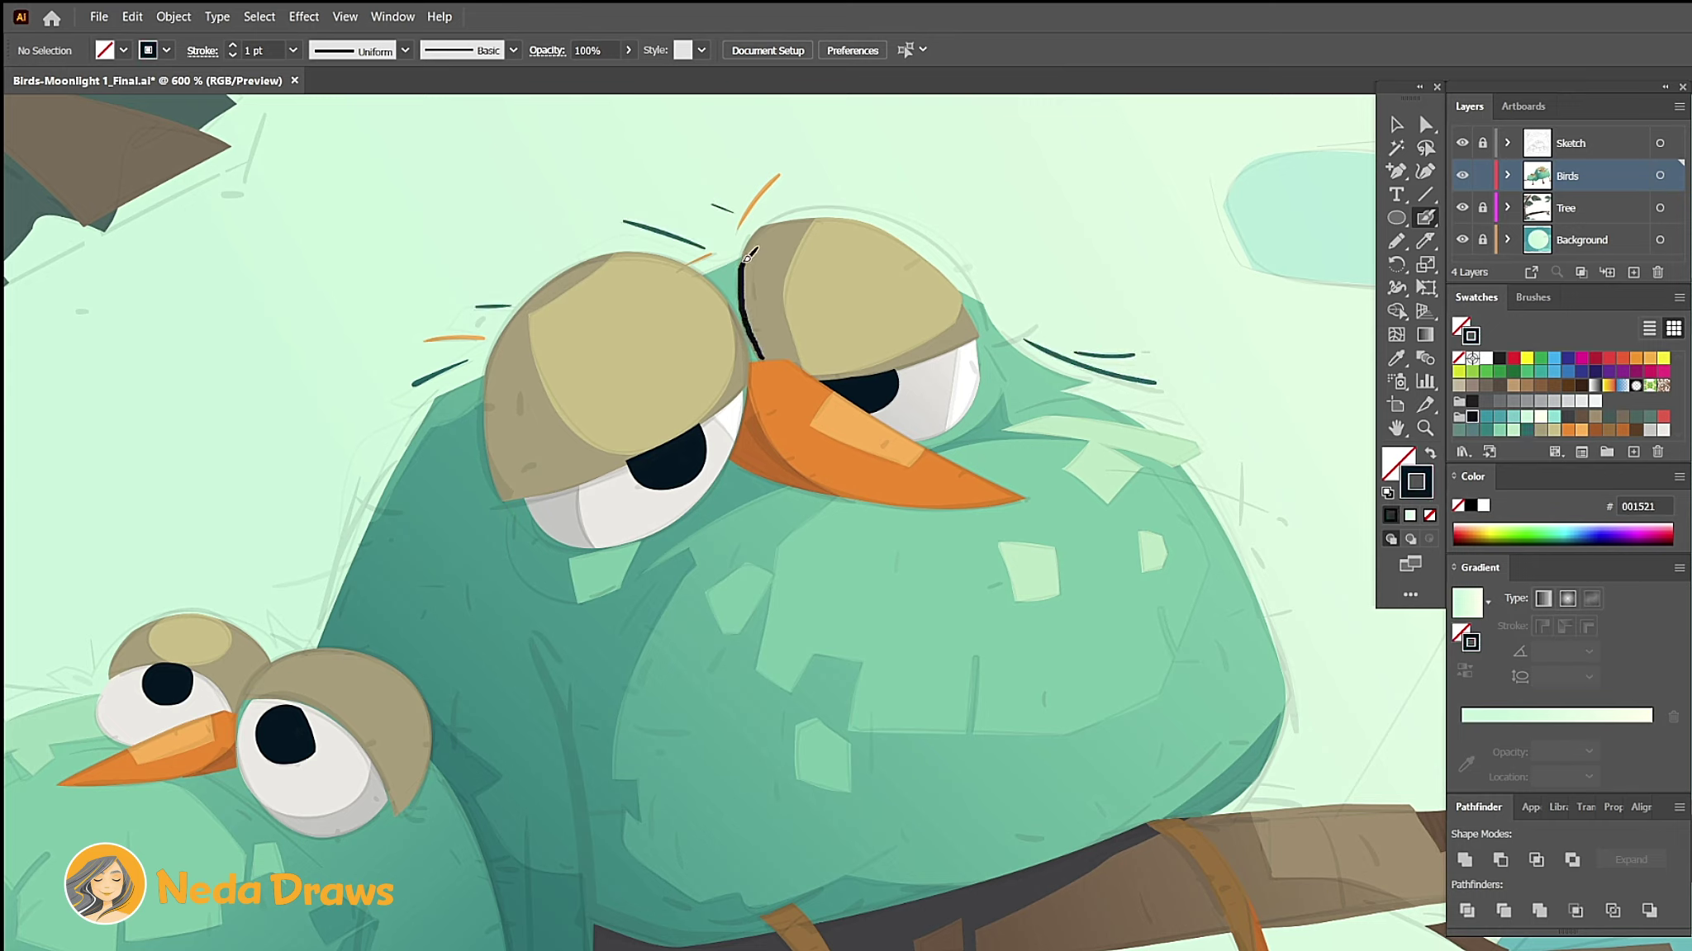
pyautogui.moveTo(748, 256); pyautogui.dragTo(783, 213)
pyautogui.click(1526, 430)
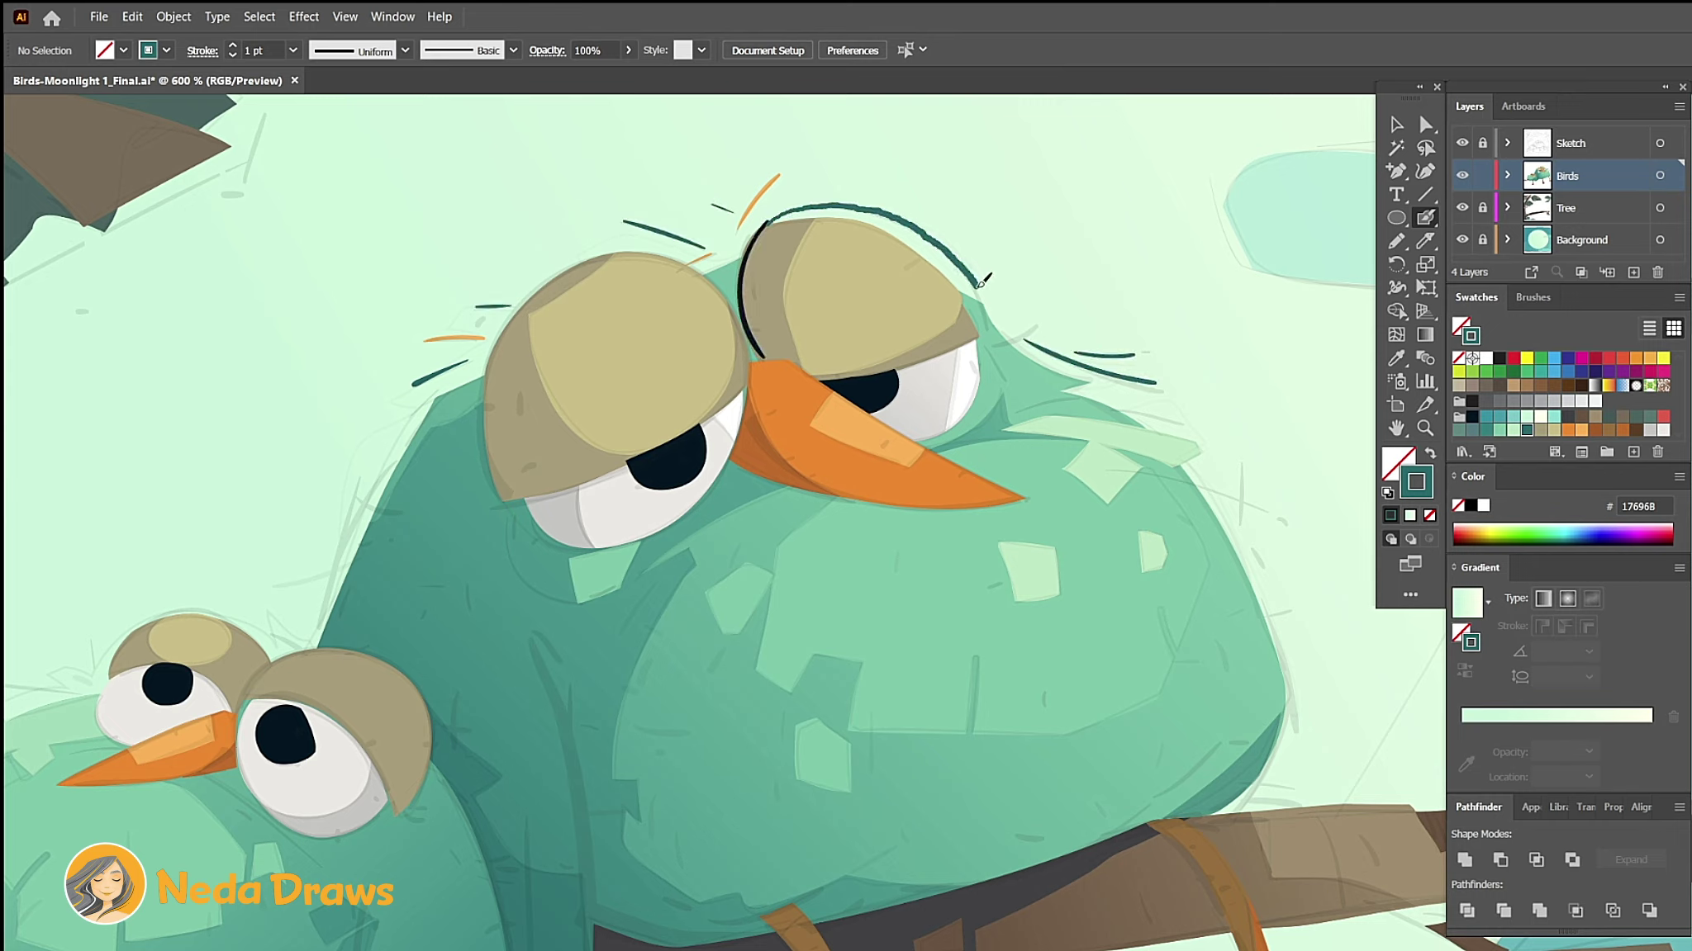
pyautogui.moveTo(984, 279); pyautogui.dragTo(991, 329)
# Step: Draw a brown arc over the left eye and a black line down its edge
pyautogui.press('a')
pyautogui.click(990, 327)
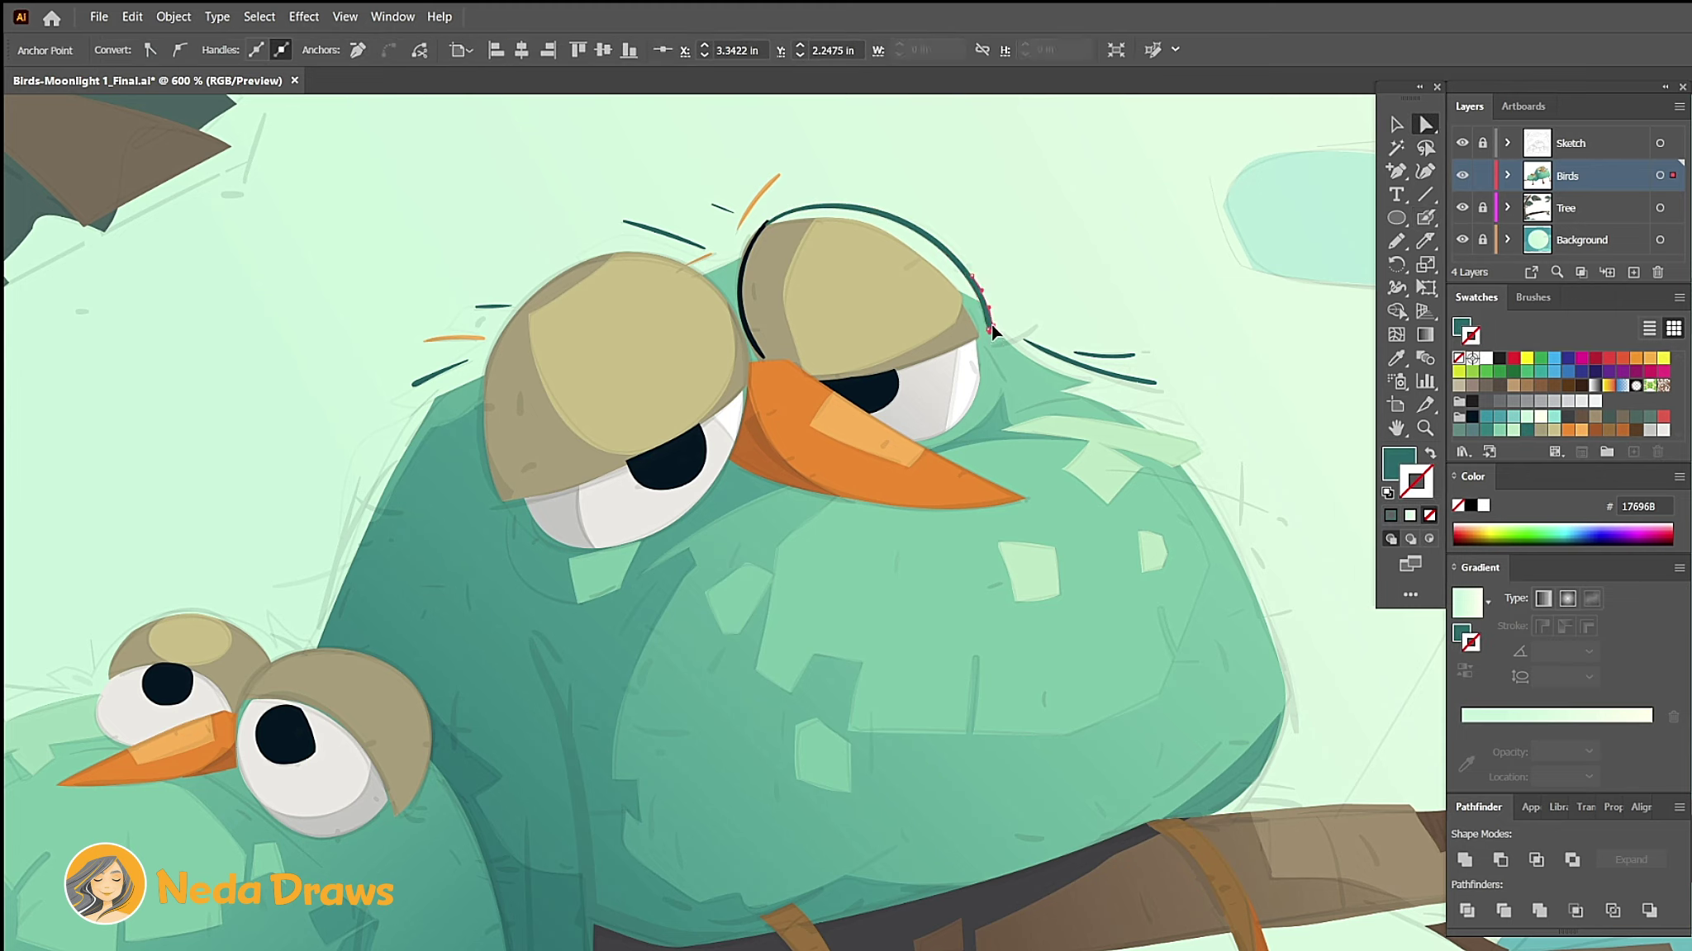
pyautogui.hotkey('ctrl', 'shift', 'a')
pyautogui.click(1595, 430)
pyautogui.hotkey('shift', 'b')
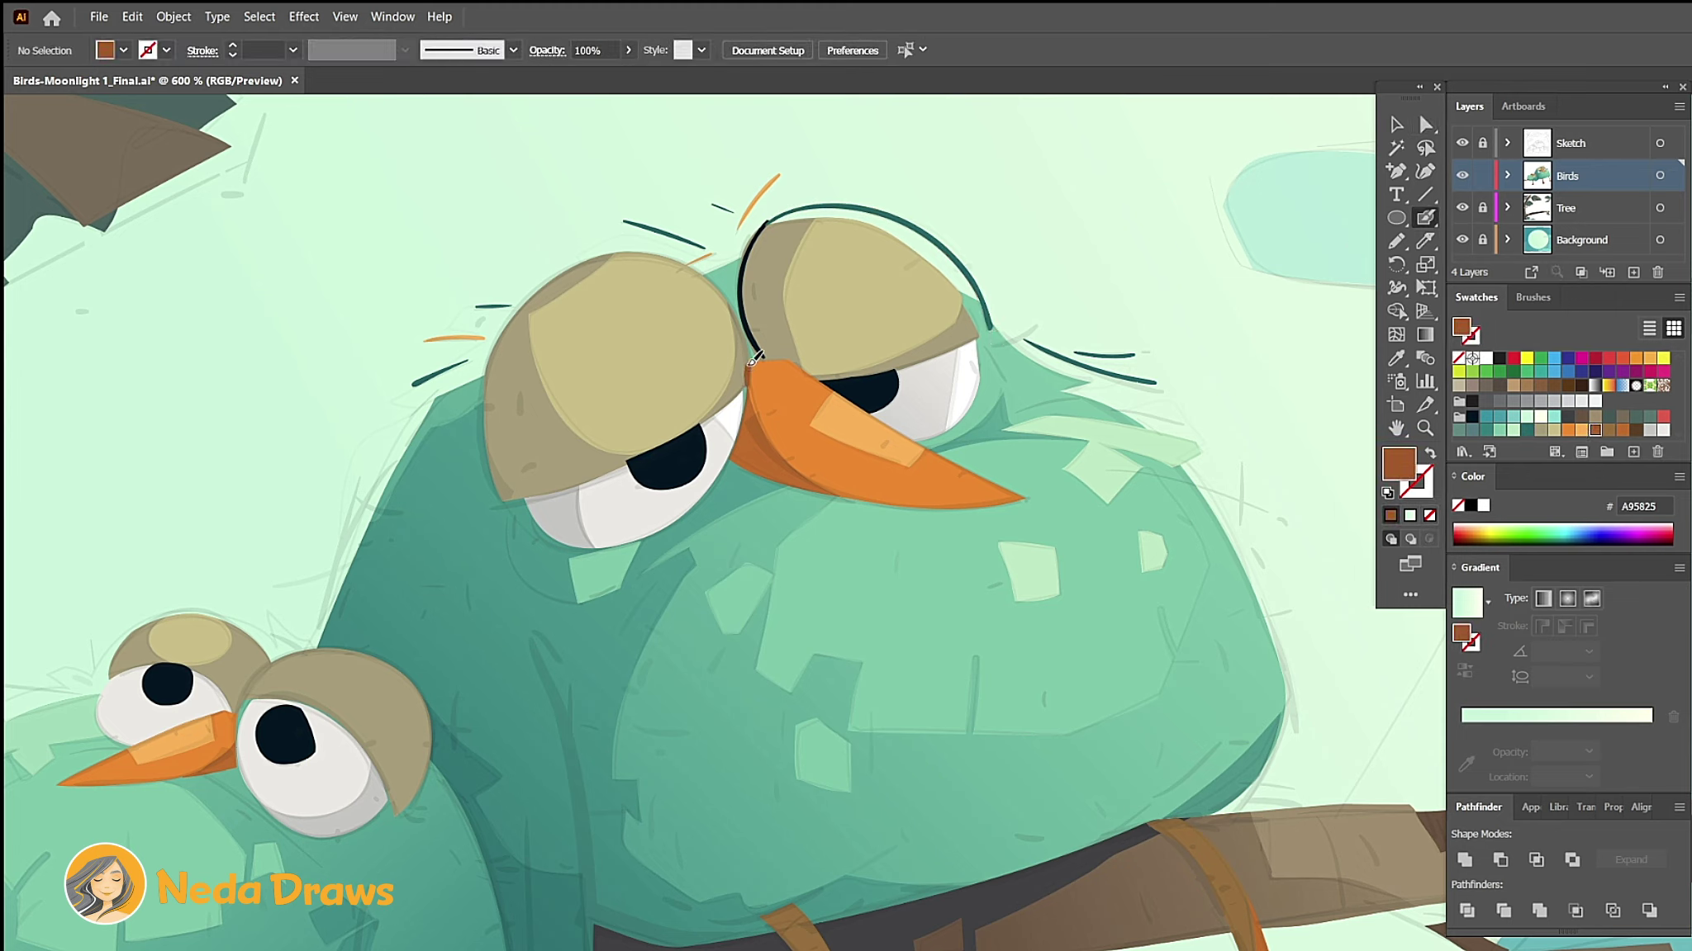
pyautogui.moveTo(542, 281); pyautogui.dragTo(487, 392)
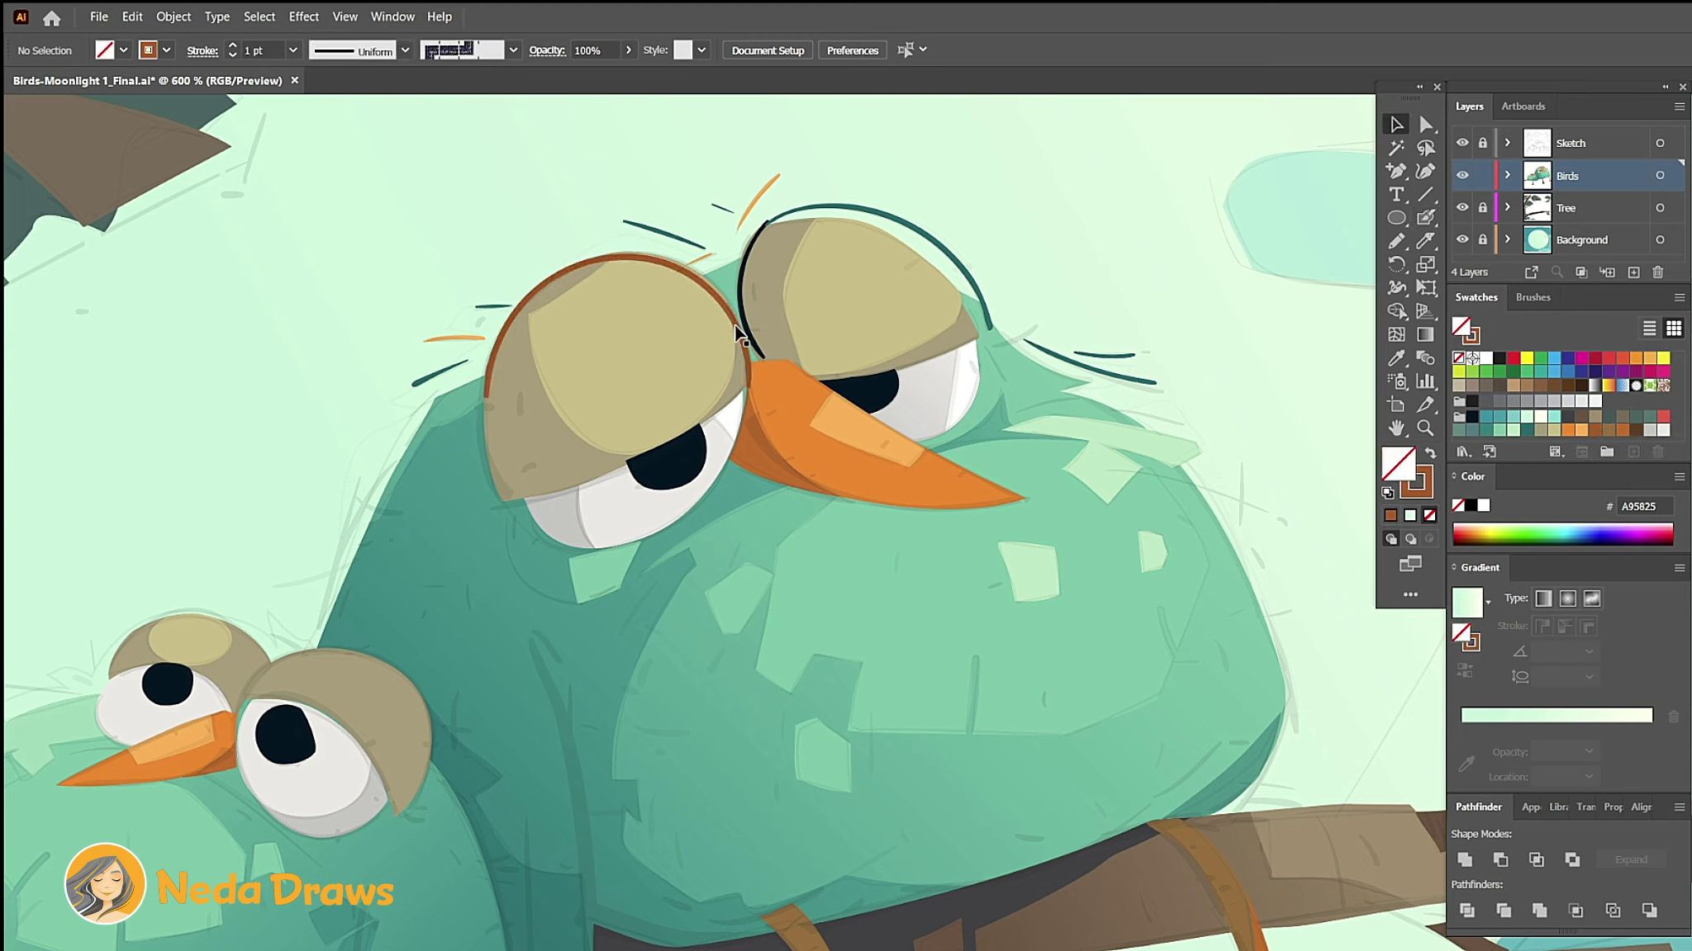
pyautogui.click(1472, 417)
pyautogui.moveTo(523, 299); pyautogui.dragTo(503, 499)
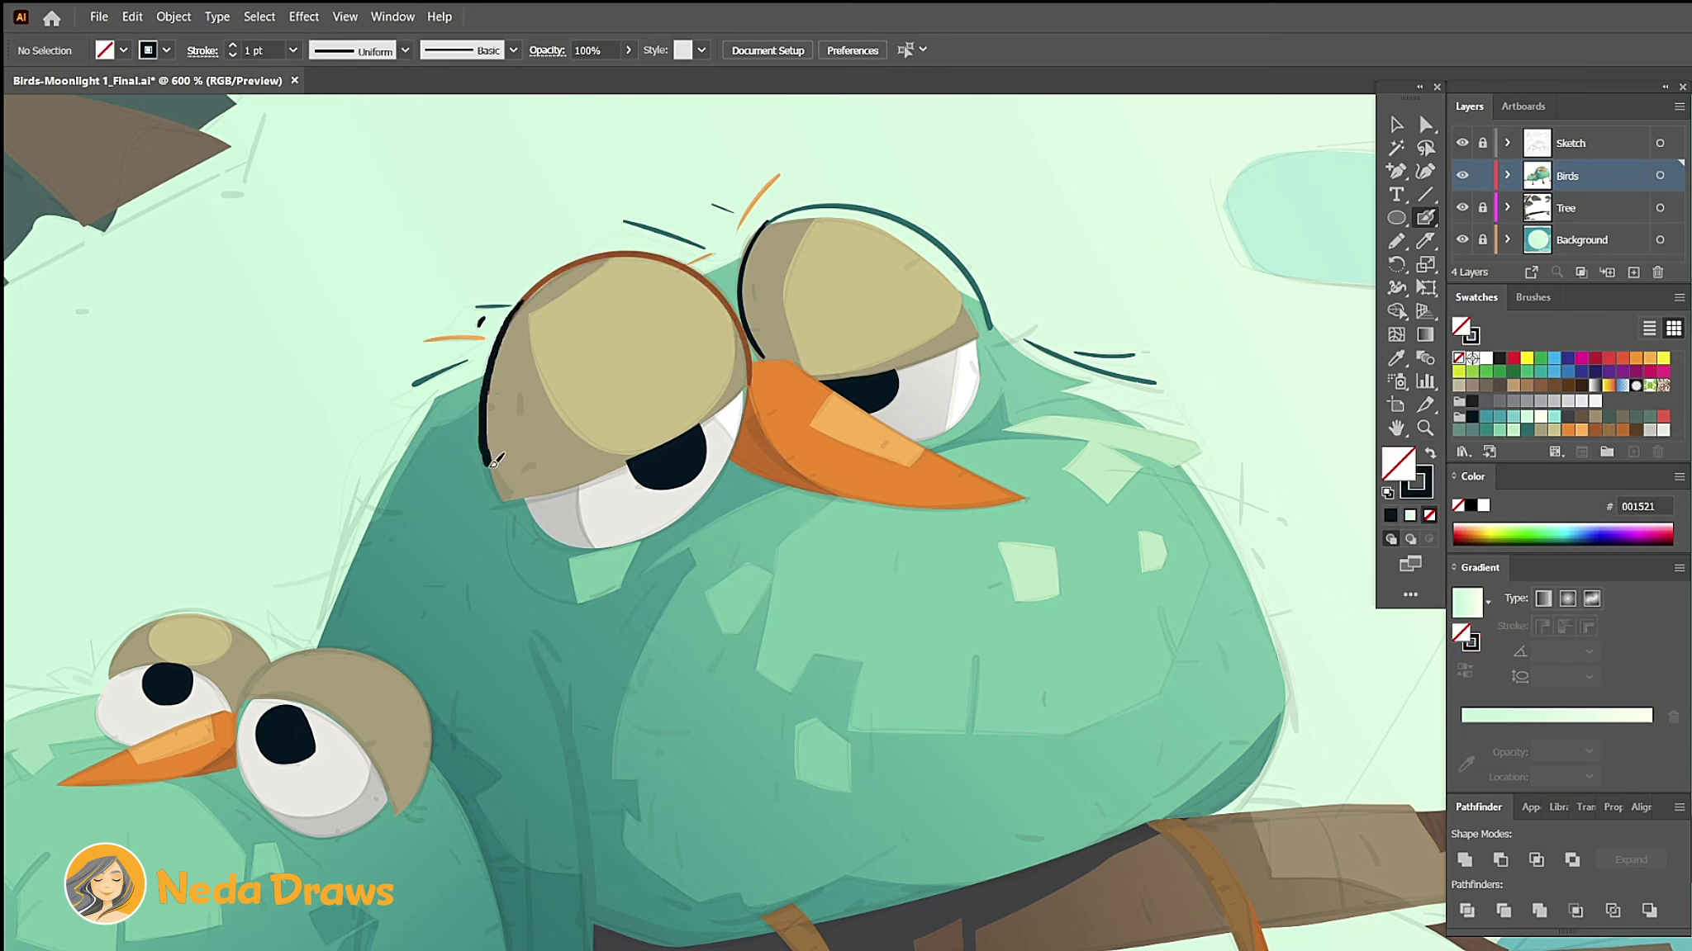
# Step: Trim the black line's lower end and add short black marks and an eyelid line on the right eye
pyautogui.press('a')
pyautogui.click(506, 500)
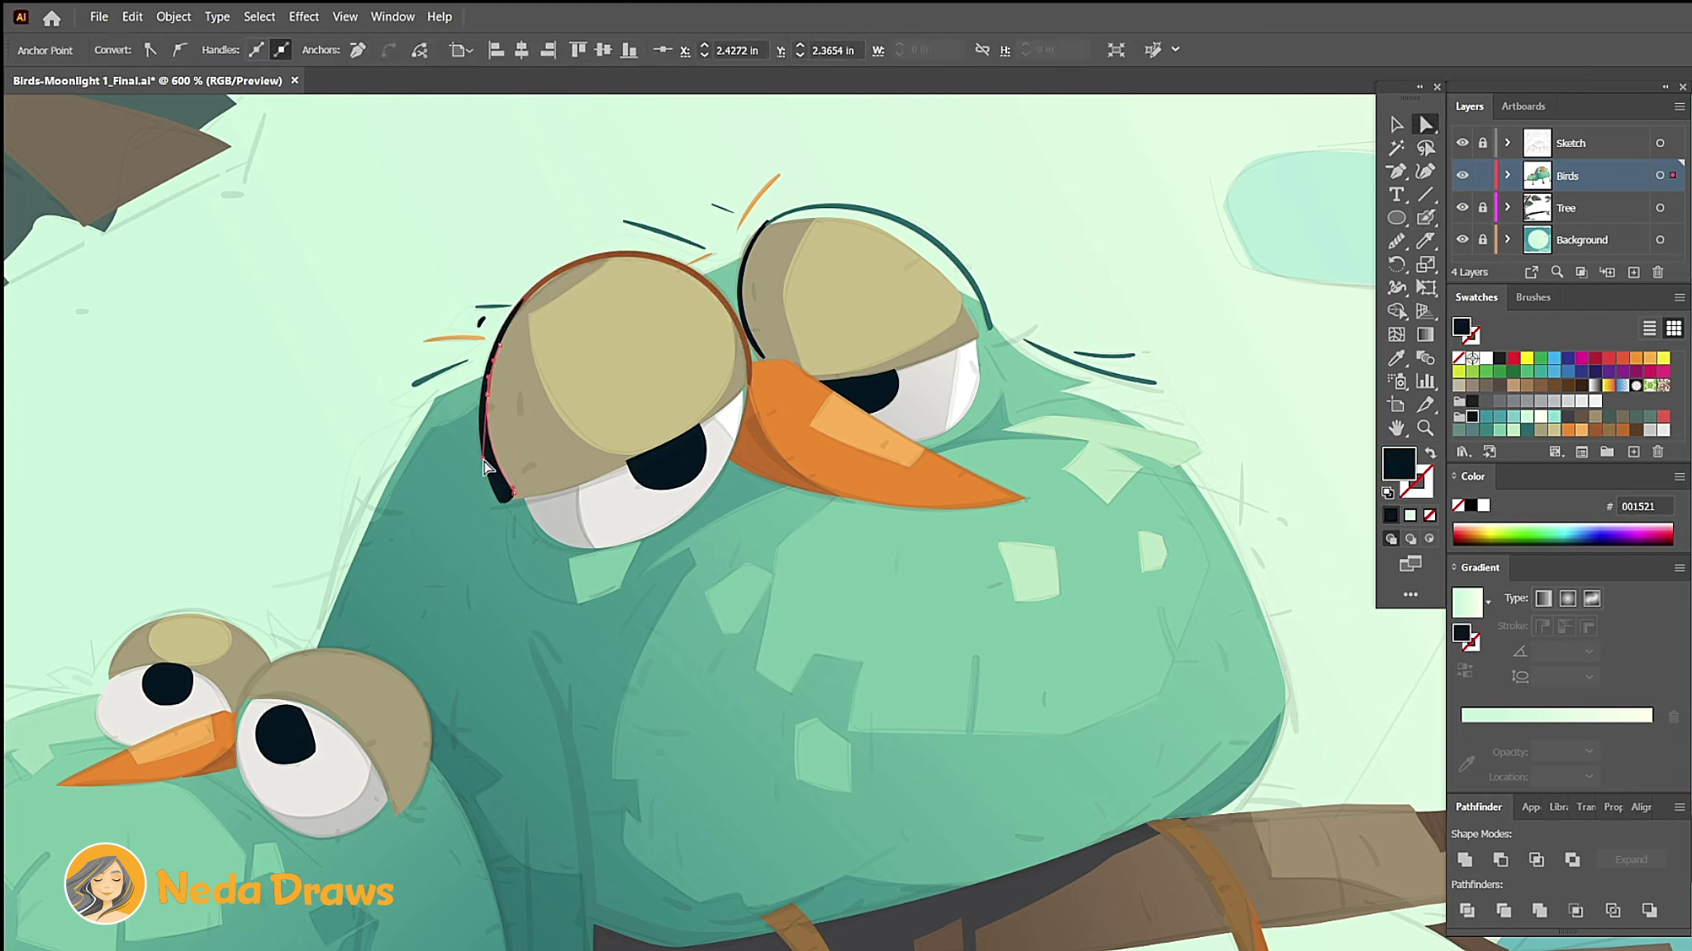
pyautogui.click(1425, 240)
pyautogui.hotkey('shift', 'b')
pyautogui.moveTo(755, 285); pyautogui.dragTo(767, 323)
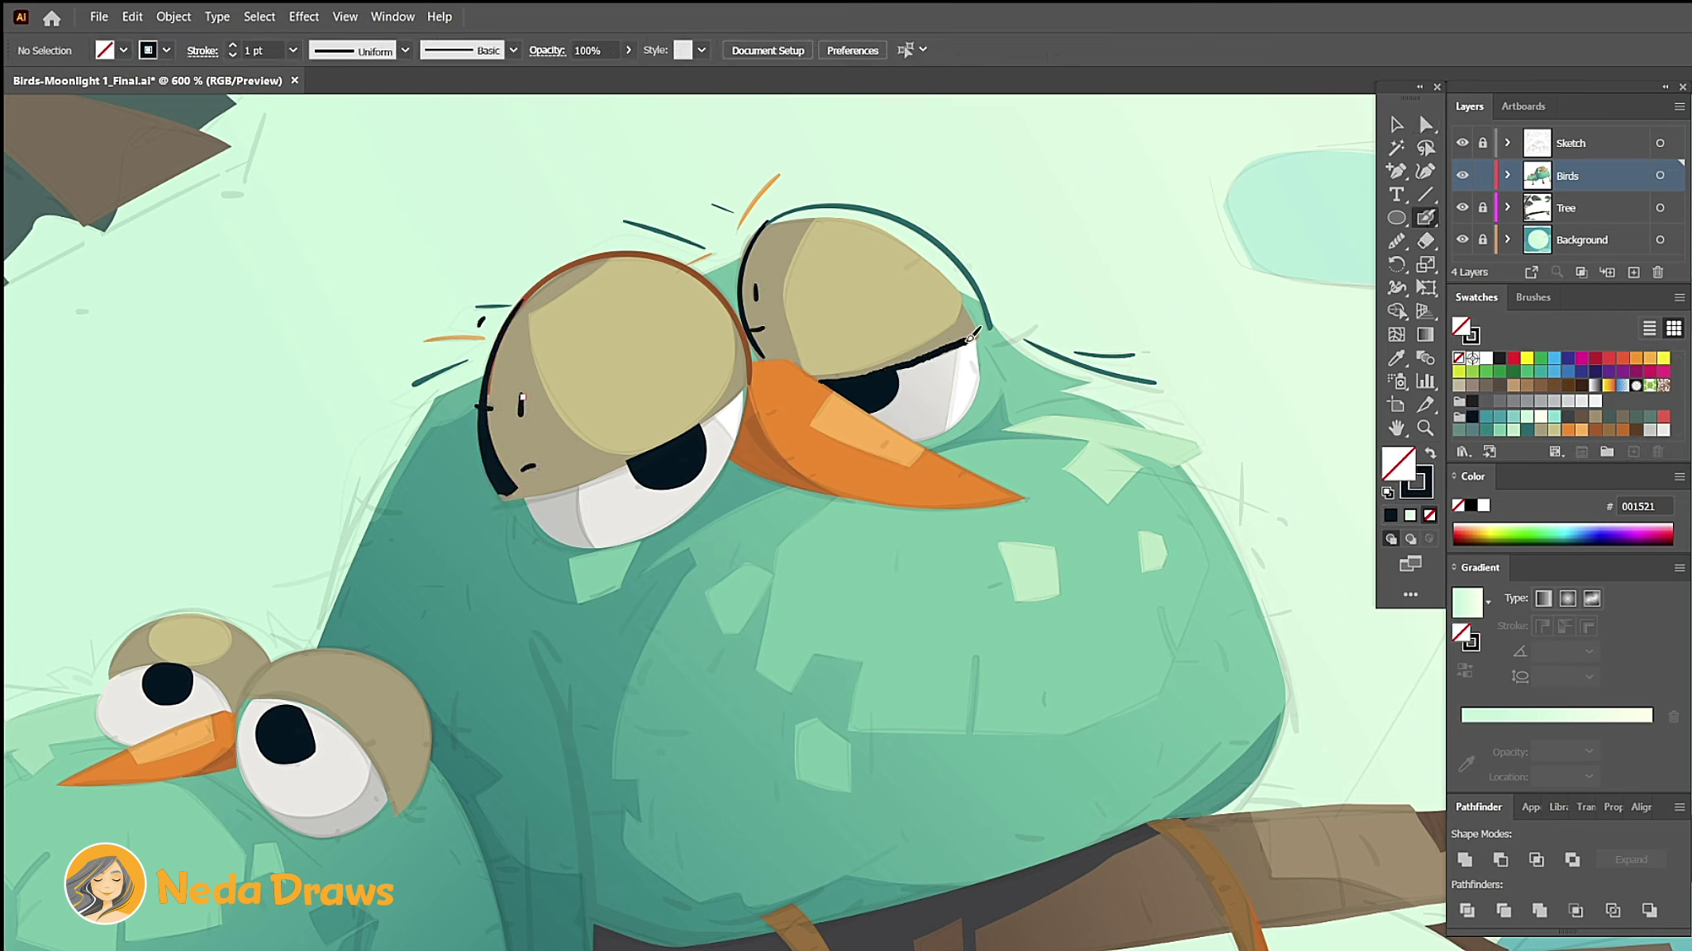
pyautogui.moveTo(1006, 381); pyautogui.dragTo(987, 350)
# Step: Draw a near-black line along the left eye's lower edge
pyautogui.press('v')
pyautogui.click(967, 395)
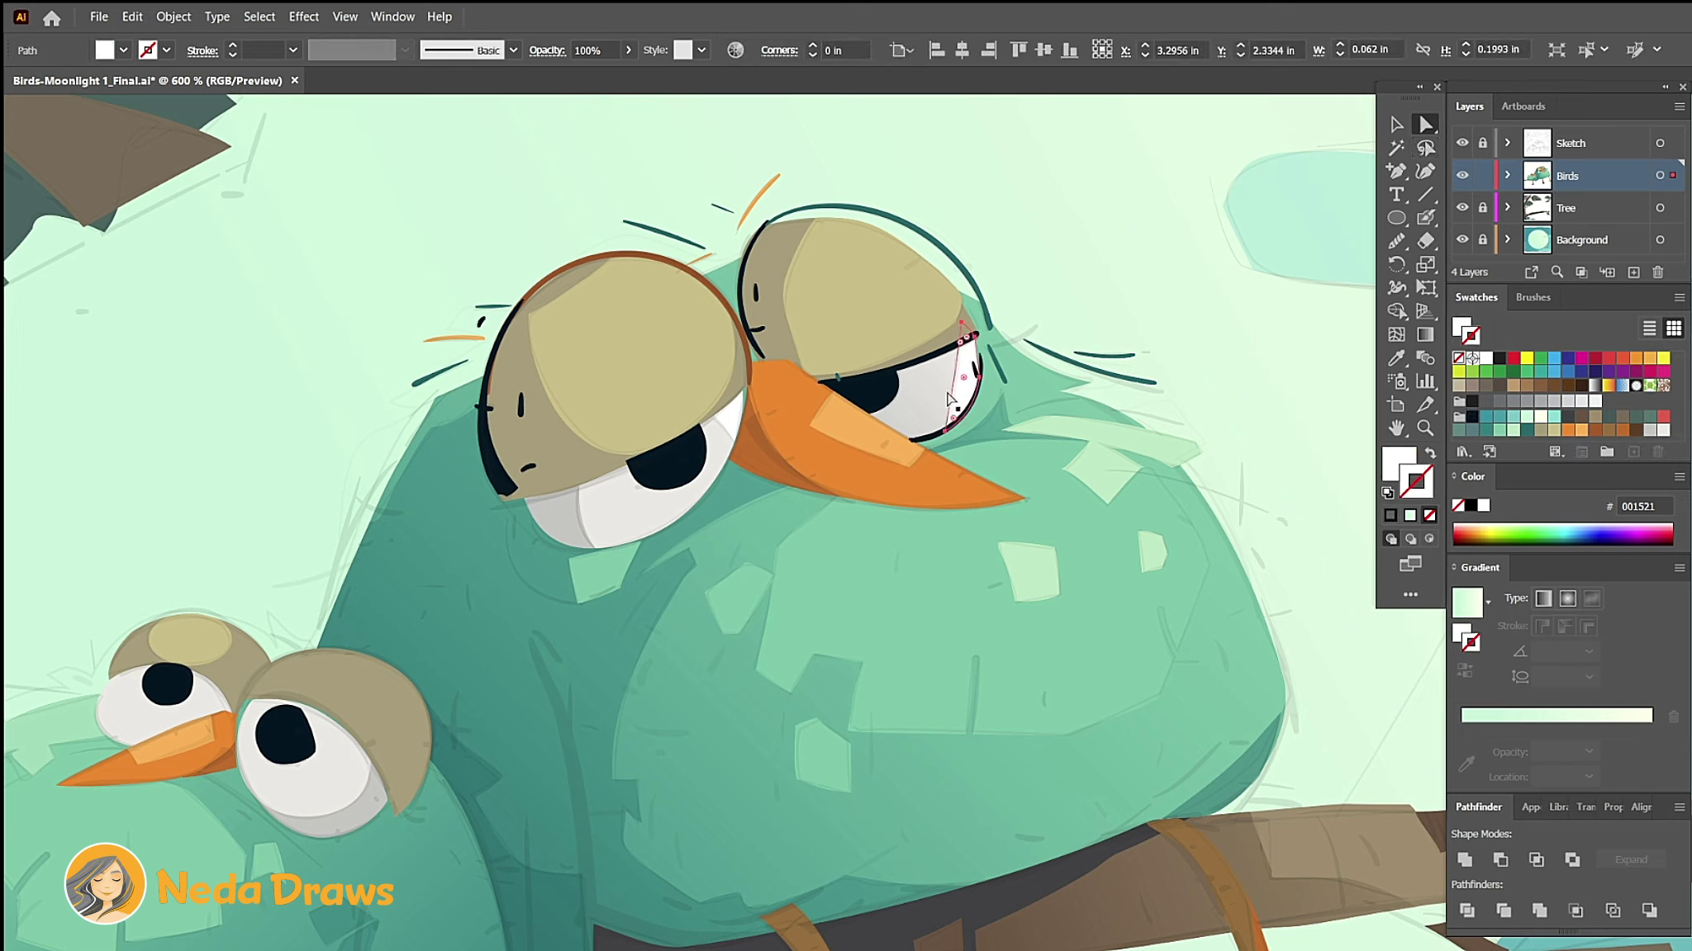
pyautogui.click(1284, 340)
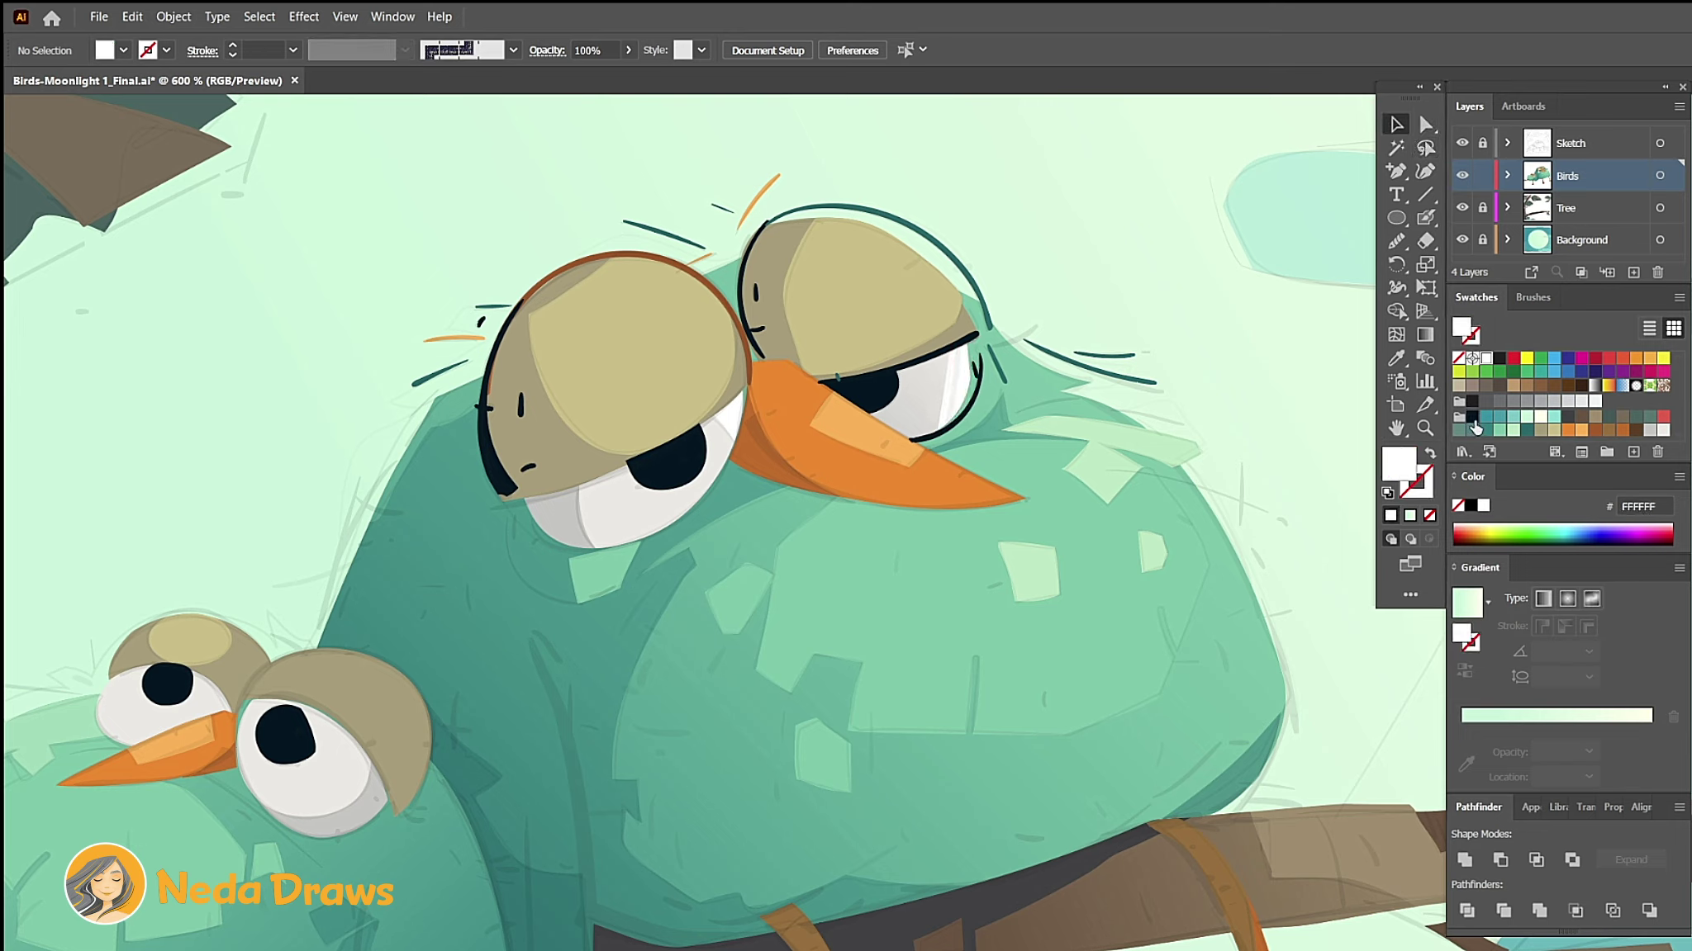
pyautogui.hotkey('shift', 'b')
pyautogui.moveTo(746, 413)
pyautogui.mouseDown()
pyautogui.moveTo(696, 505)
pyautogui.moveTo(521, 531)
pyautogui.mouseUp()
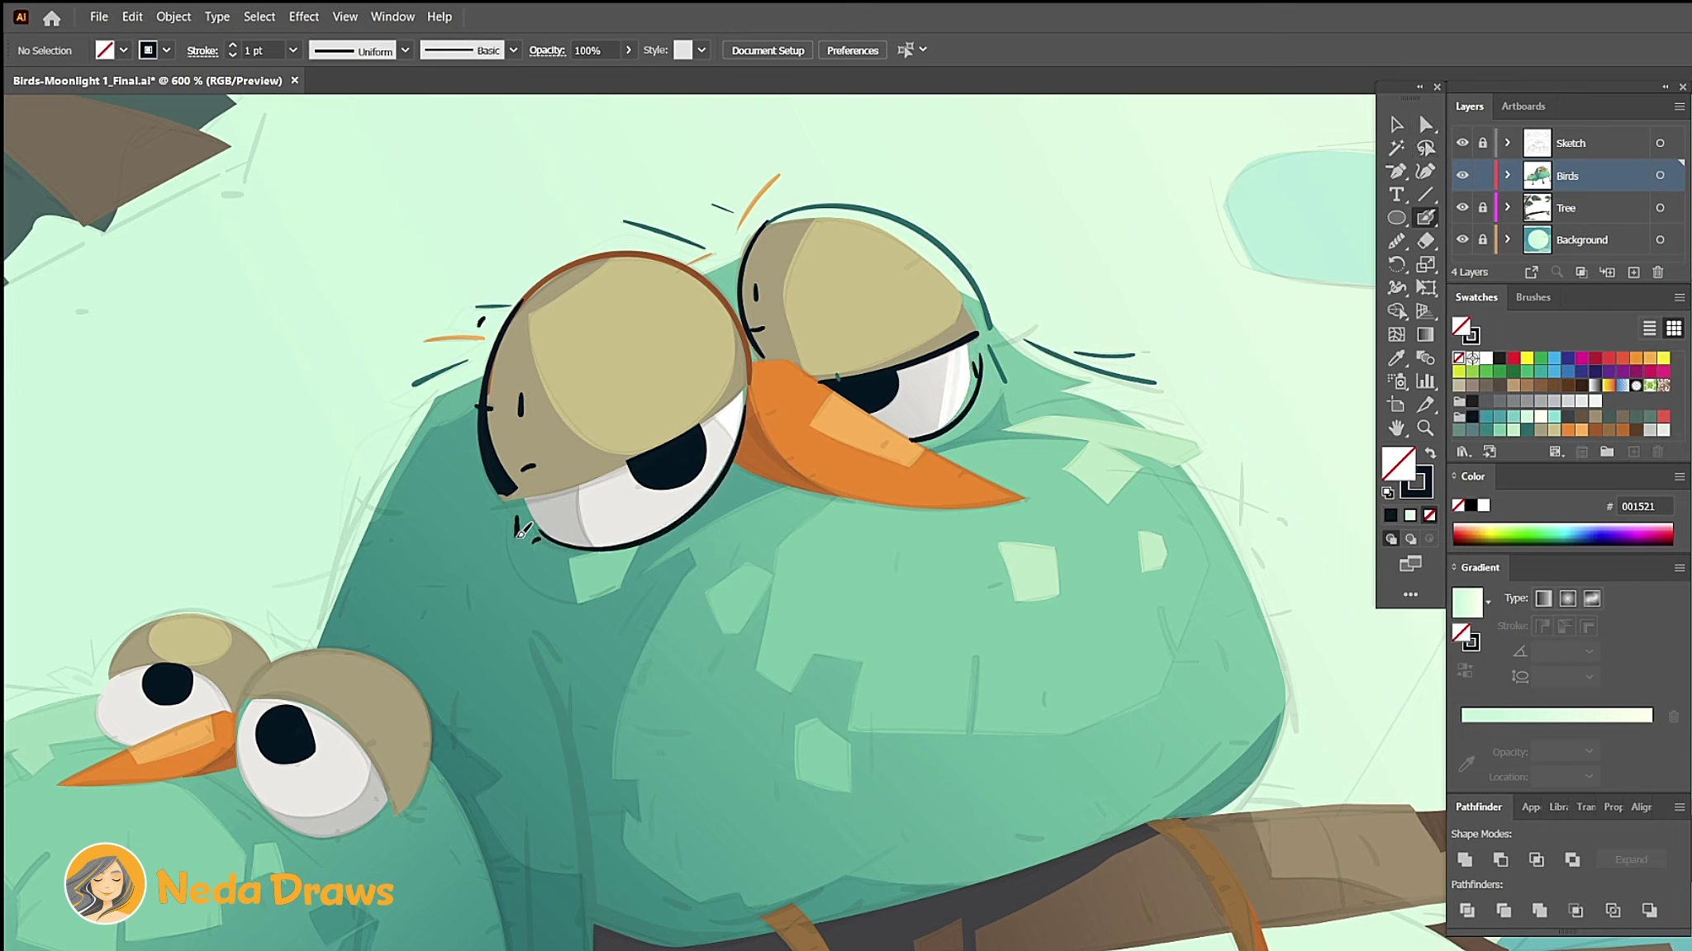
# Step: Add teal, dark and orange sketch strokes along the big bird's left side
pyautogui.click(1486, 430)
pyautogui.moveTo(365, 478); pyautogui.dragTo(312, 642)
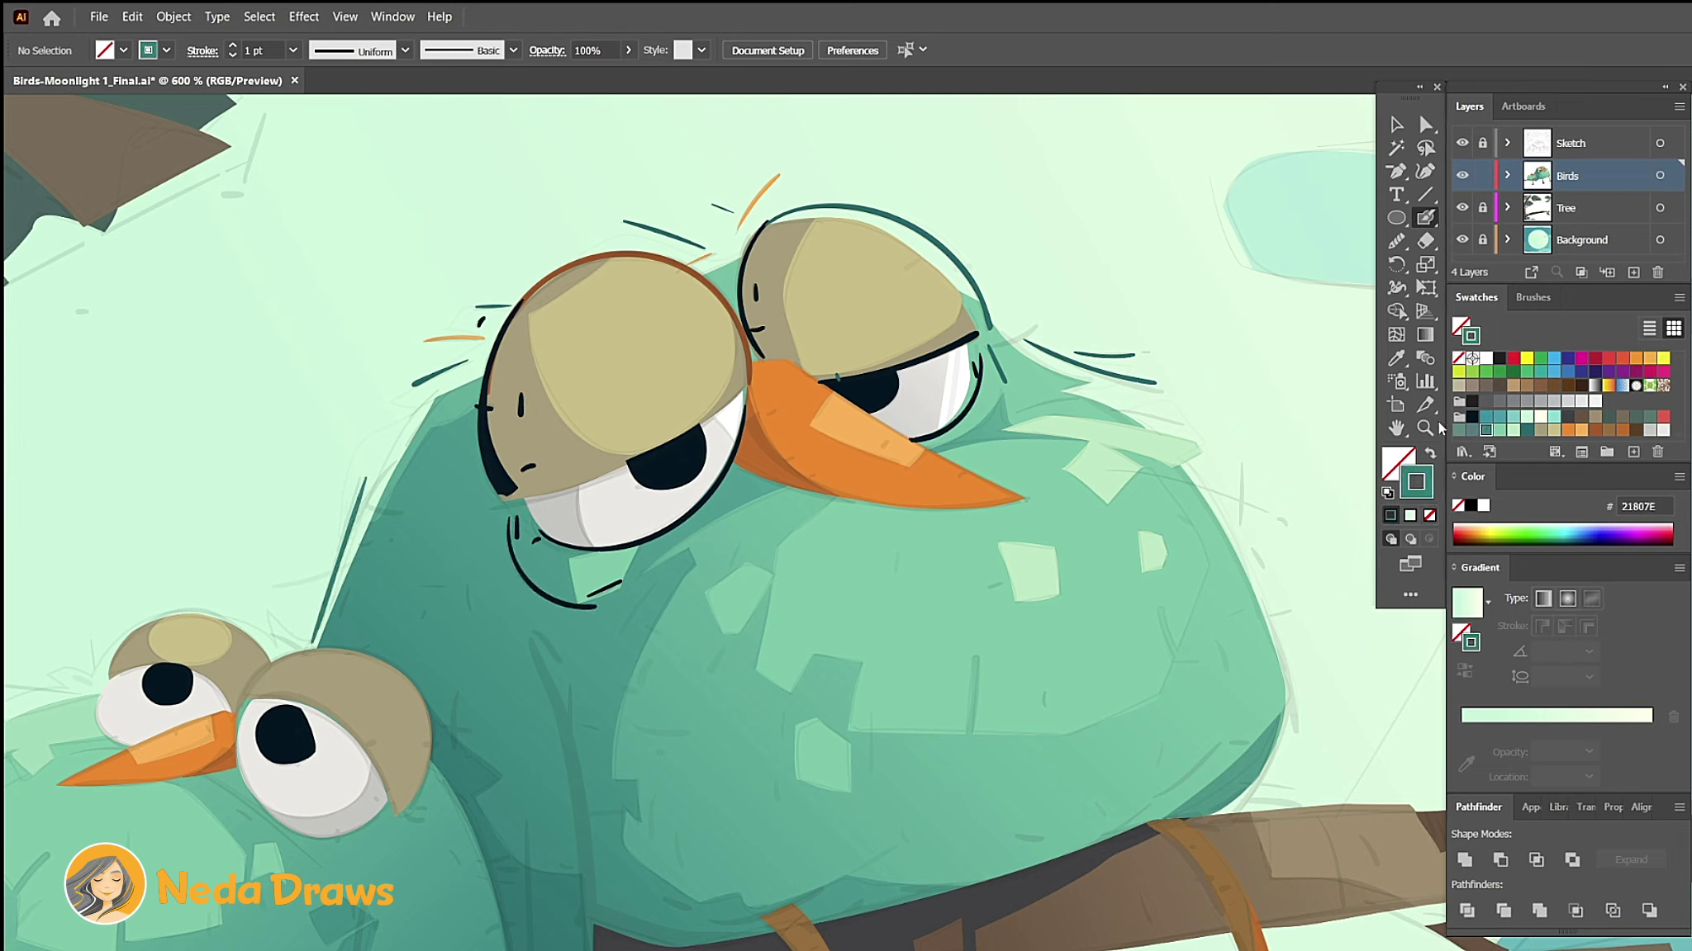
pyautogui.click(1472, 417)
pyautogui.moveTo(364, 497); pyautogui.dragTo(417, 513)
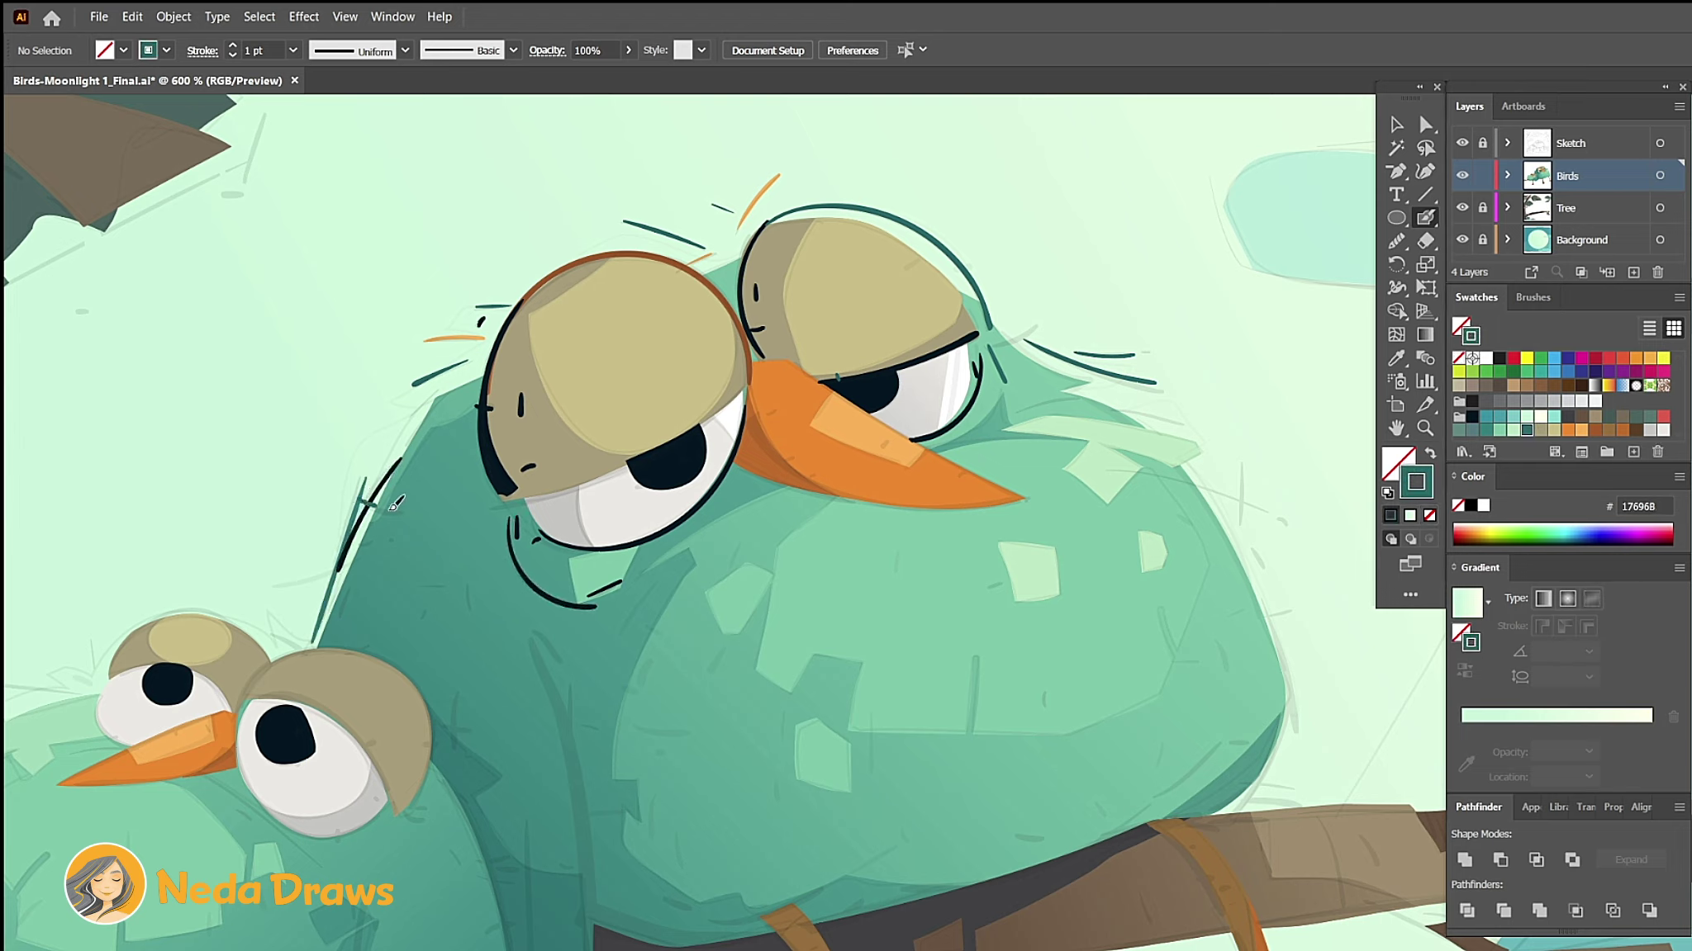
pyautogui.click(1580, 429)
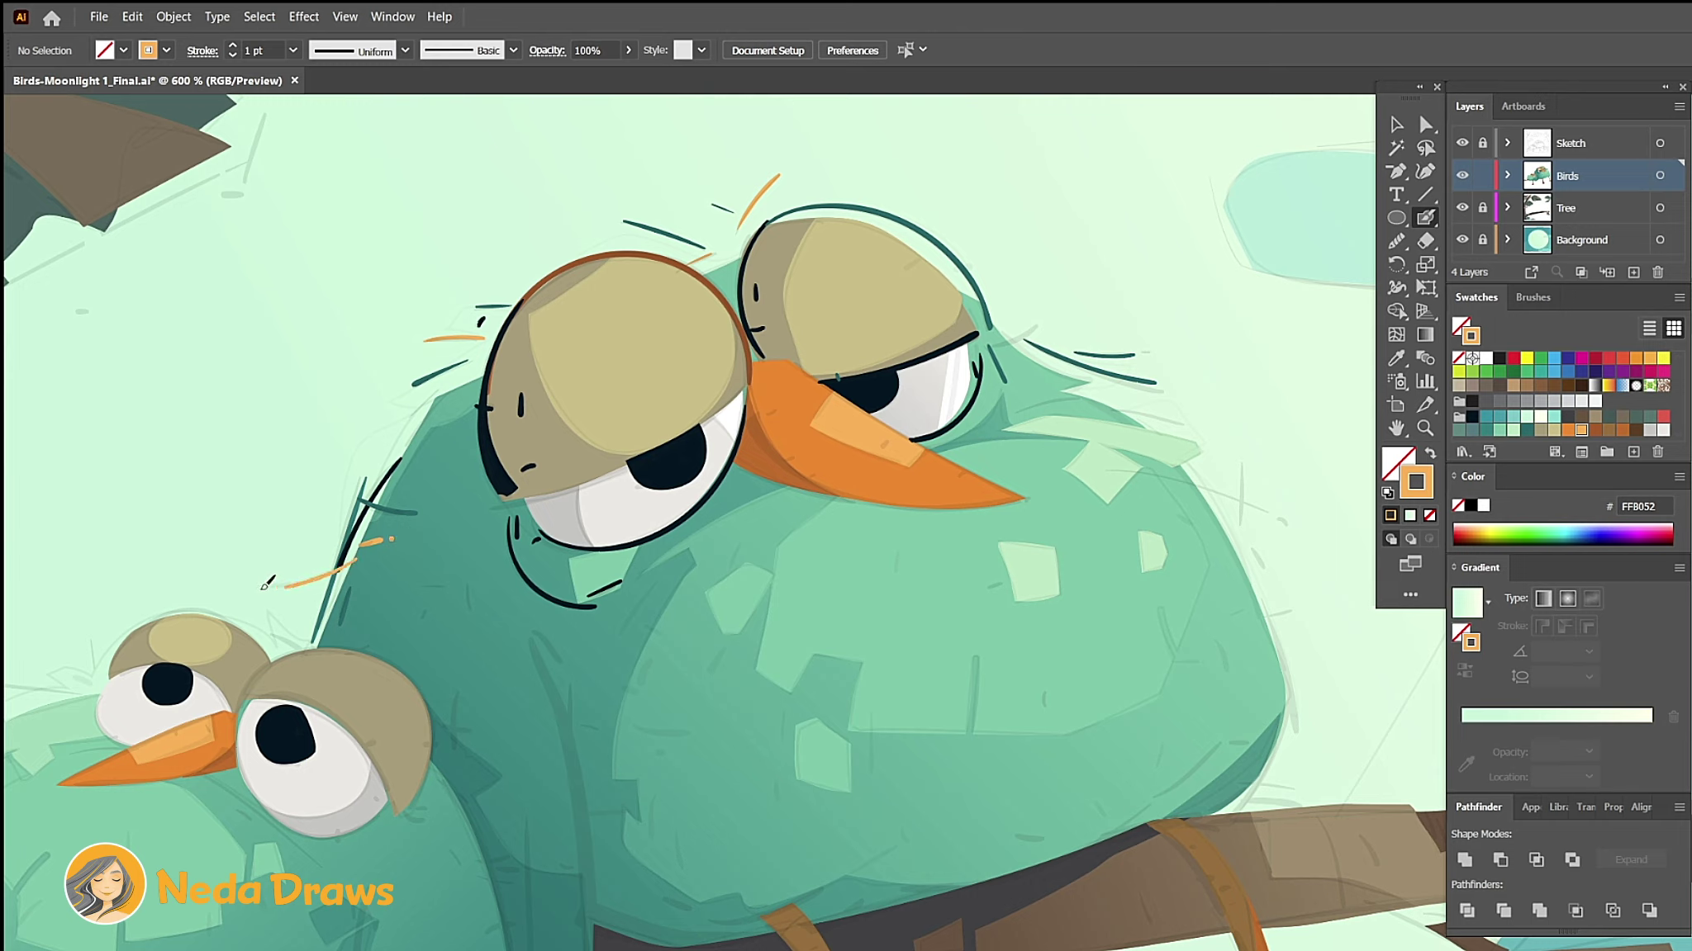
pyautogui.moveTo(428, 607); pyautogui.dragTo(422, 618)
# Step: Draw a dark eyelid line and a short orange dash near the head
pyautogui.hotkey('shift', 'x')
pyautogui.moveTo(743, 388); pyautogui.dragTo(496, 506)
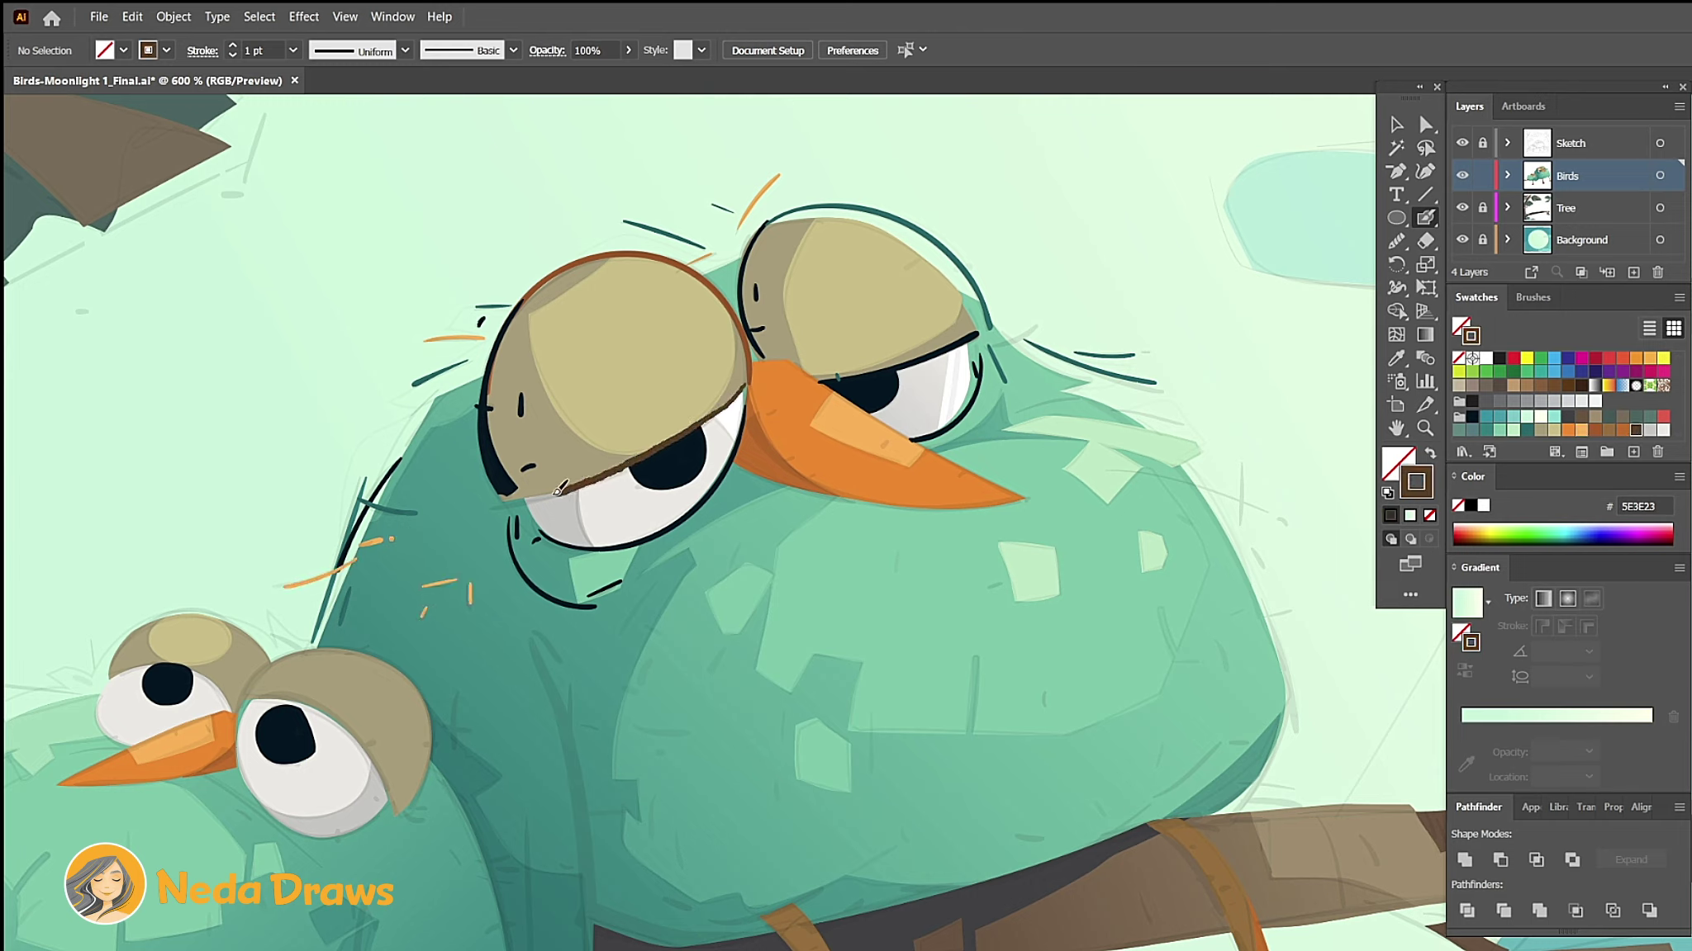
pyautogui.press('a')
pyautogui.press('n')
pyautogui.moveTo(907, 269); pyautogui.dragTo(922, 261)
pyautogui.hotkey('shift', 'x')
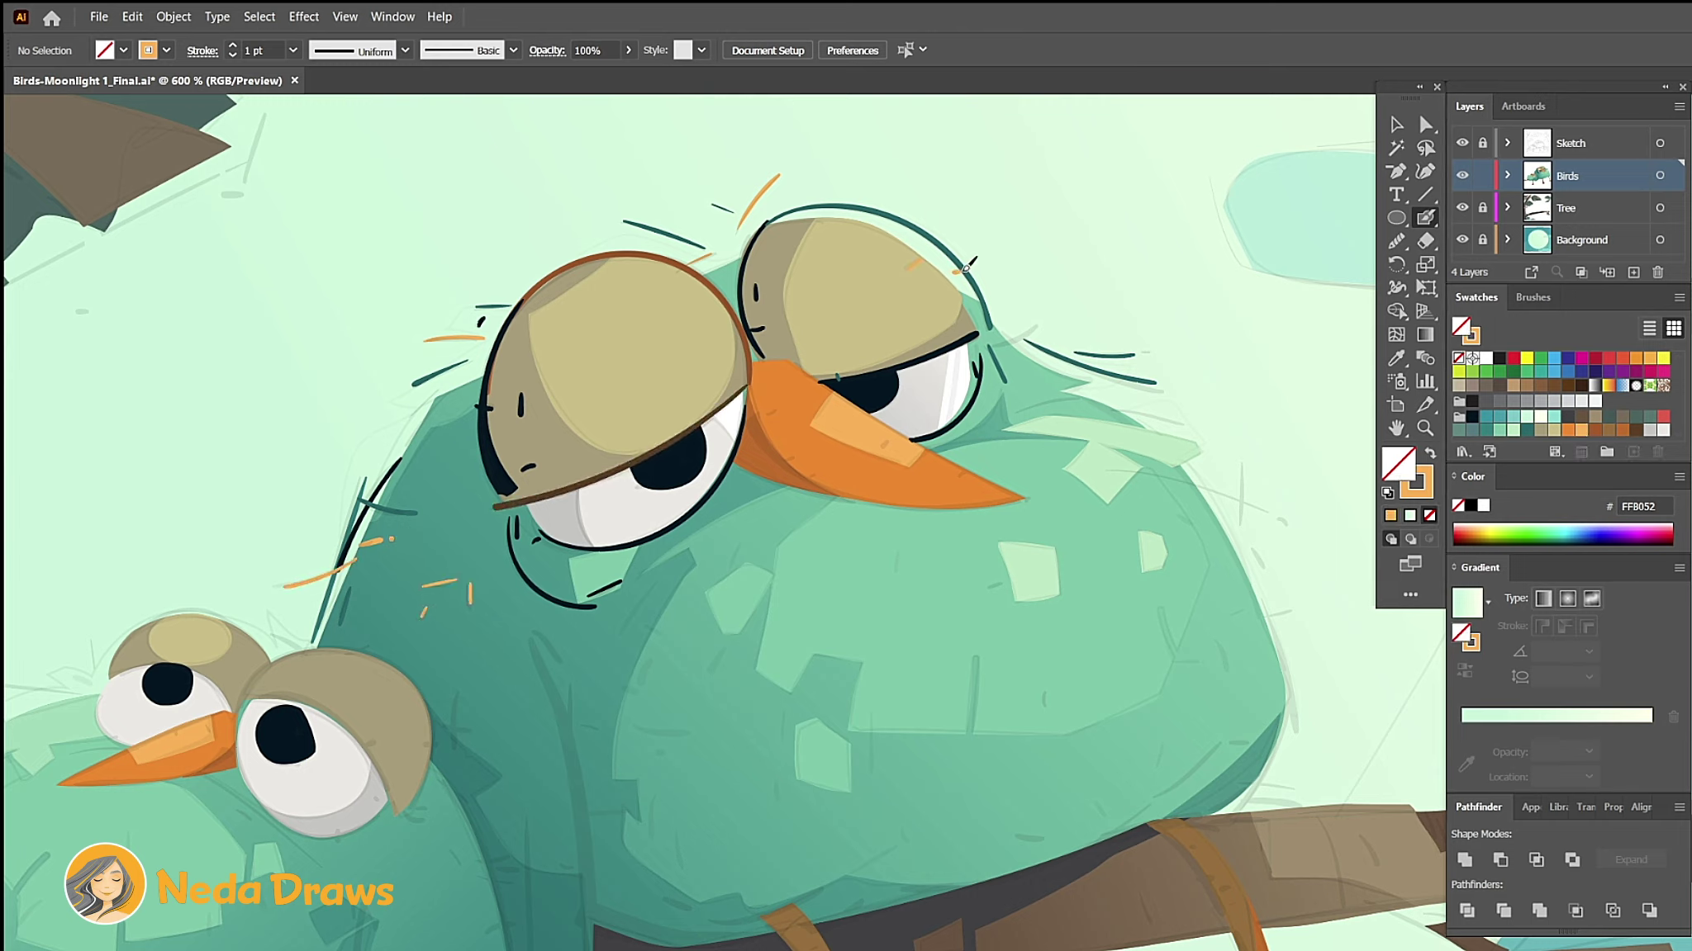
pyautogui.scroll(-2, 1285, 432)
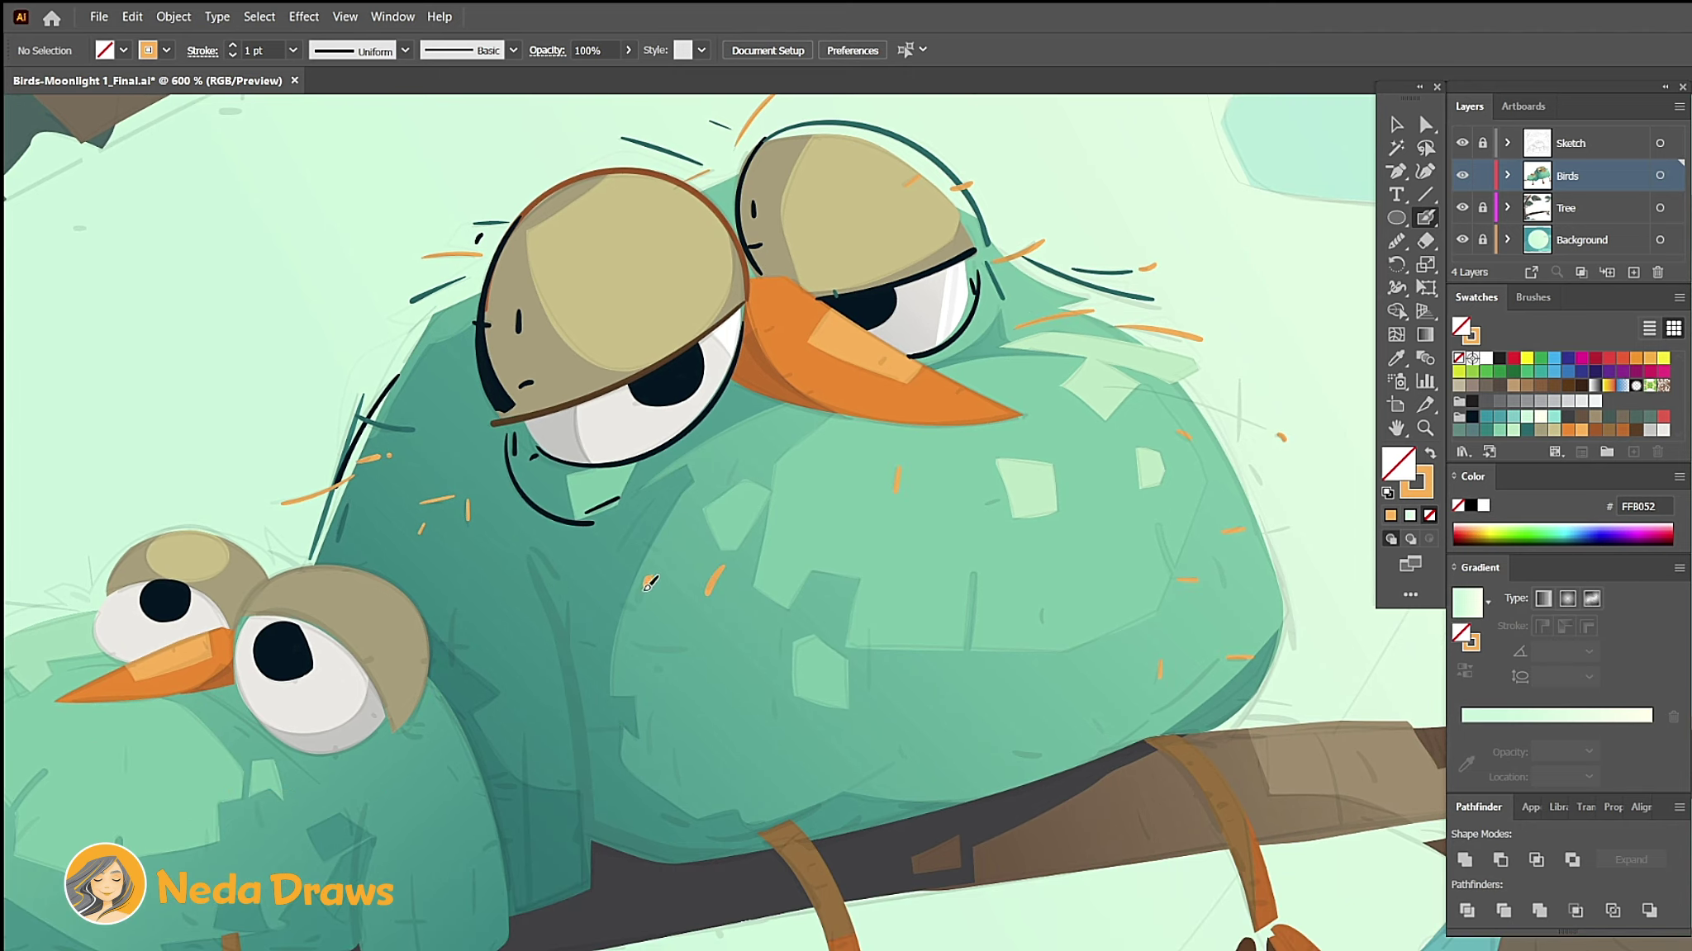
# Step: Sample the pupil's dark colour and outline the underside of the beak
pyautogui.hotkey('ctrl', '+')
pyautogui.press('i')
pyautogui.click(859, 368)
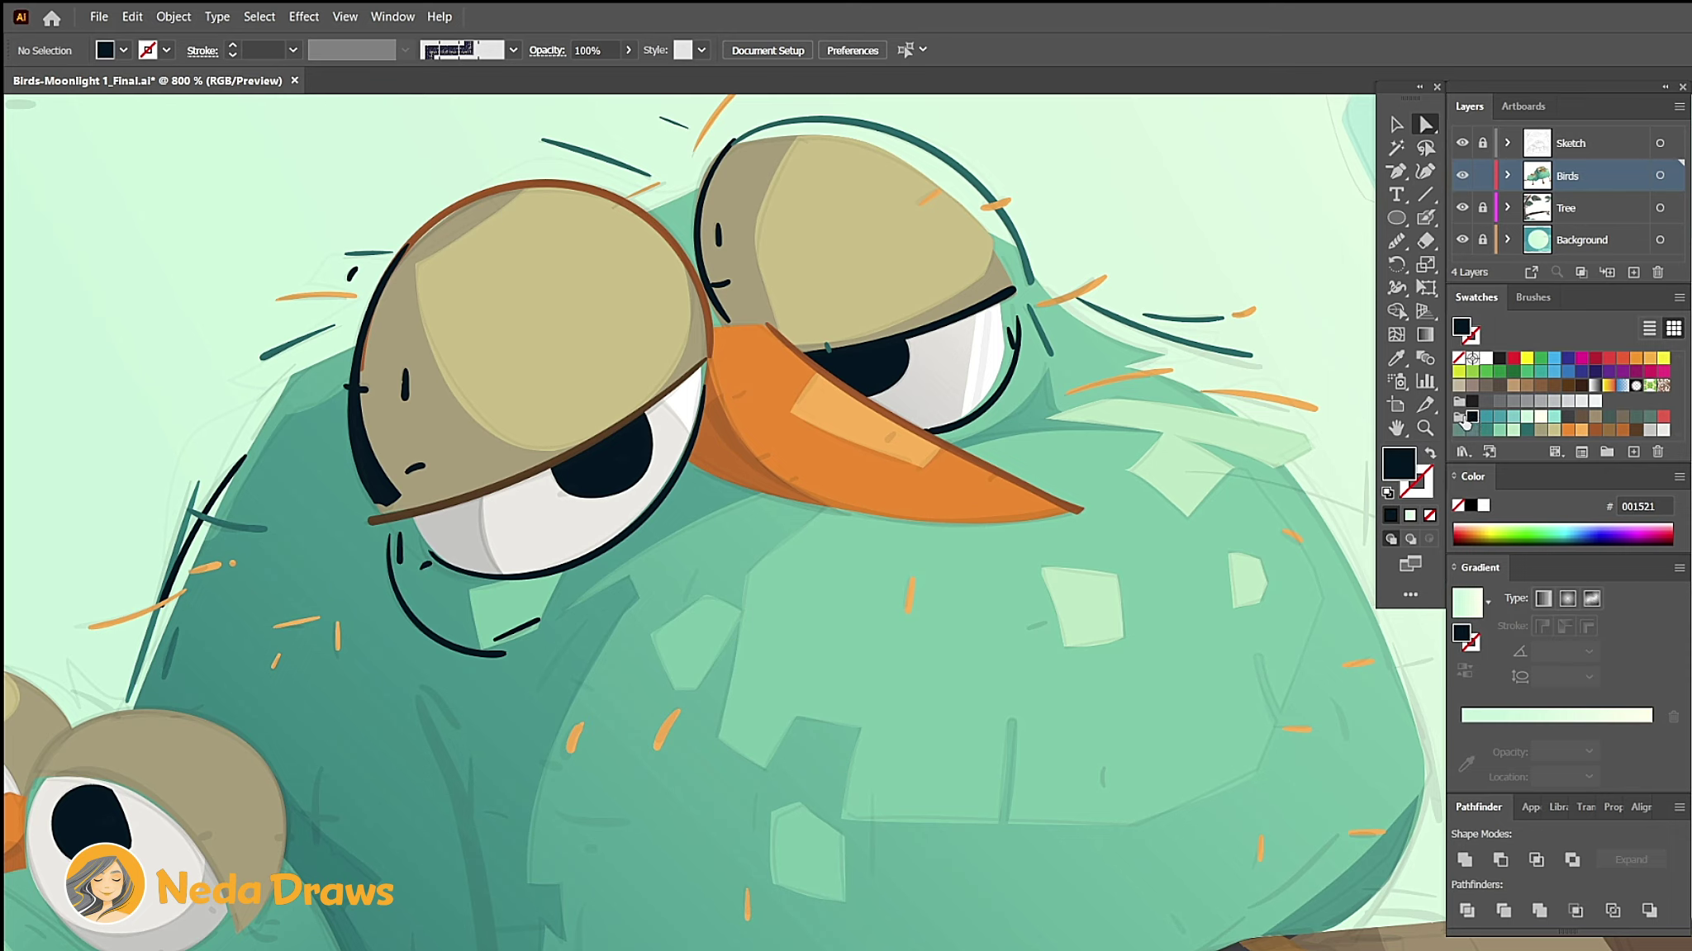
pyautogui.hotkey('shift', 'b')
pyautogui.moveTo(737, 397); pyautogui.dragTo(751, 391)
pyautogui.hotkey('shift', 'x')
pyautogui.moveTo(996, 473); pyautogui.dragTo(986, 483)
pyautogui.moveTo(715, 398); pyautogui.dragTo(1076, 514)
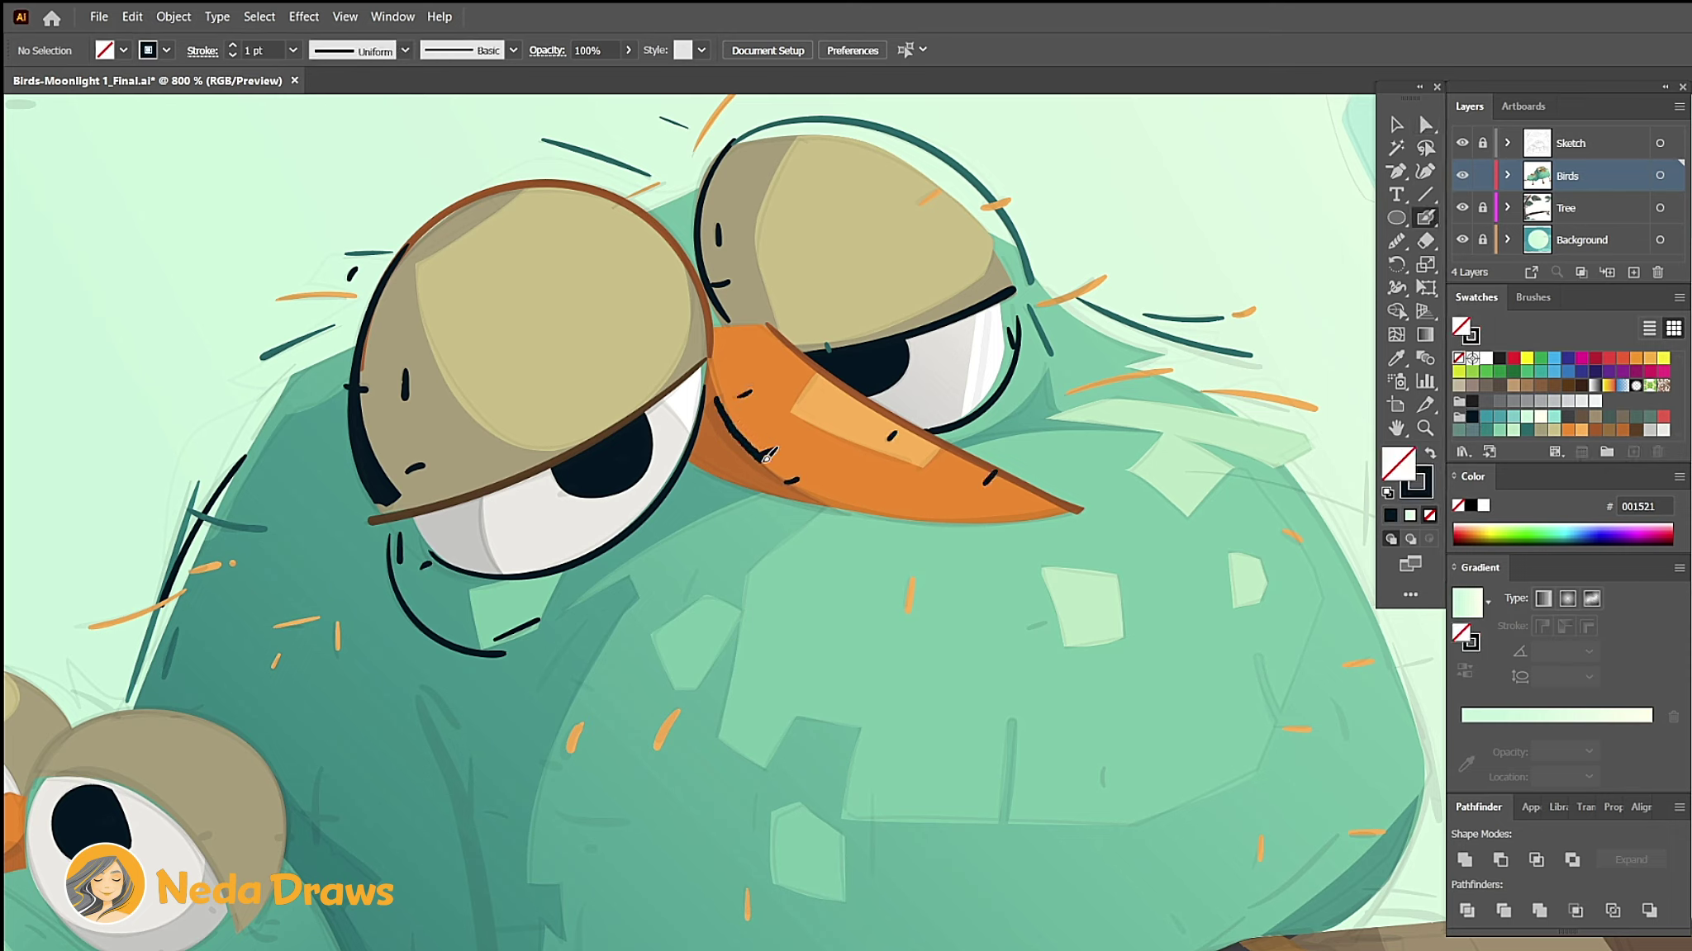
# Step: Clean up the beak outline stroke and add a short dark stroke on the bird's right
pyautogui.click(1426, 126)
pyautogui.click(717, 405)
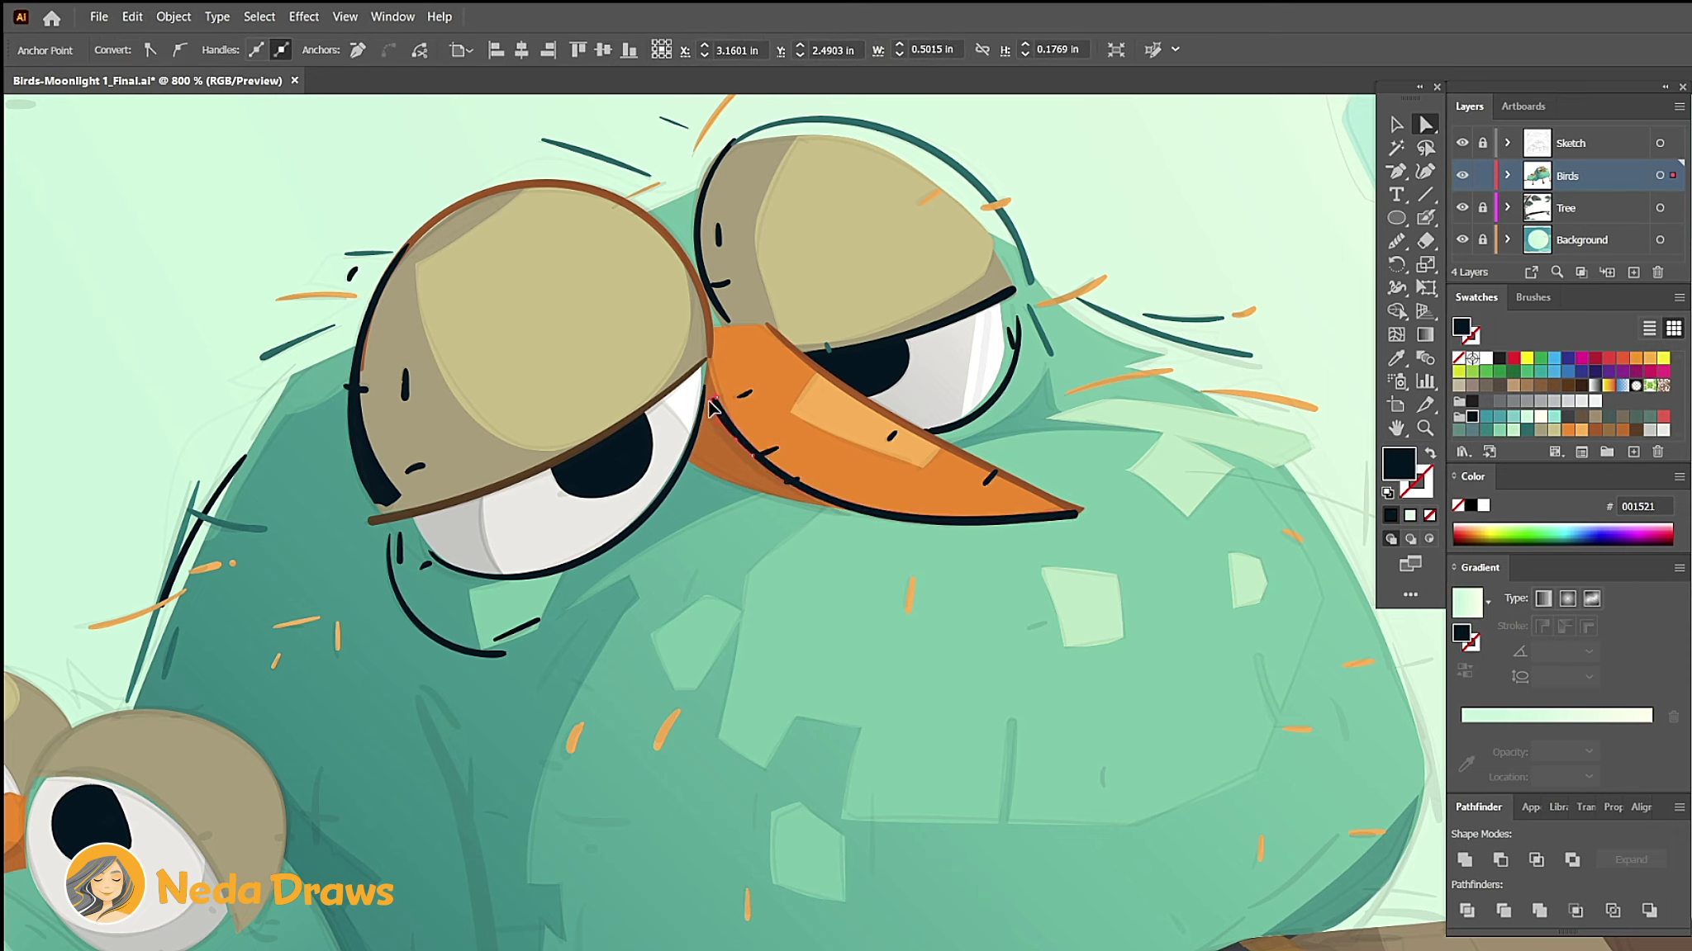
pyautogui.click(1426, 240)
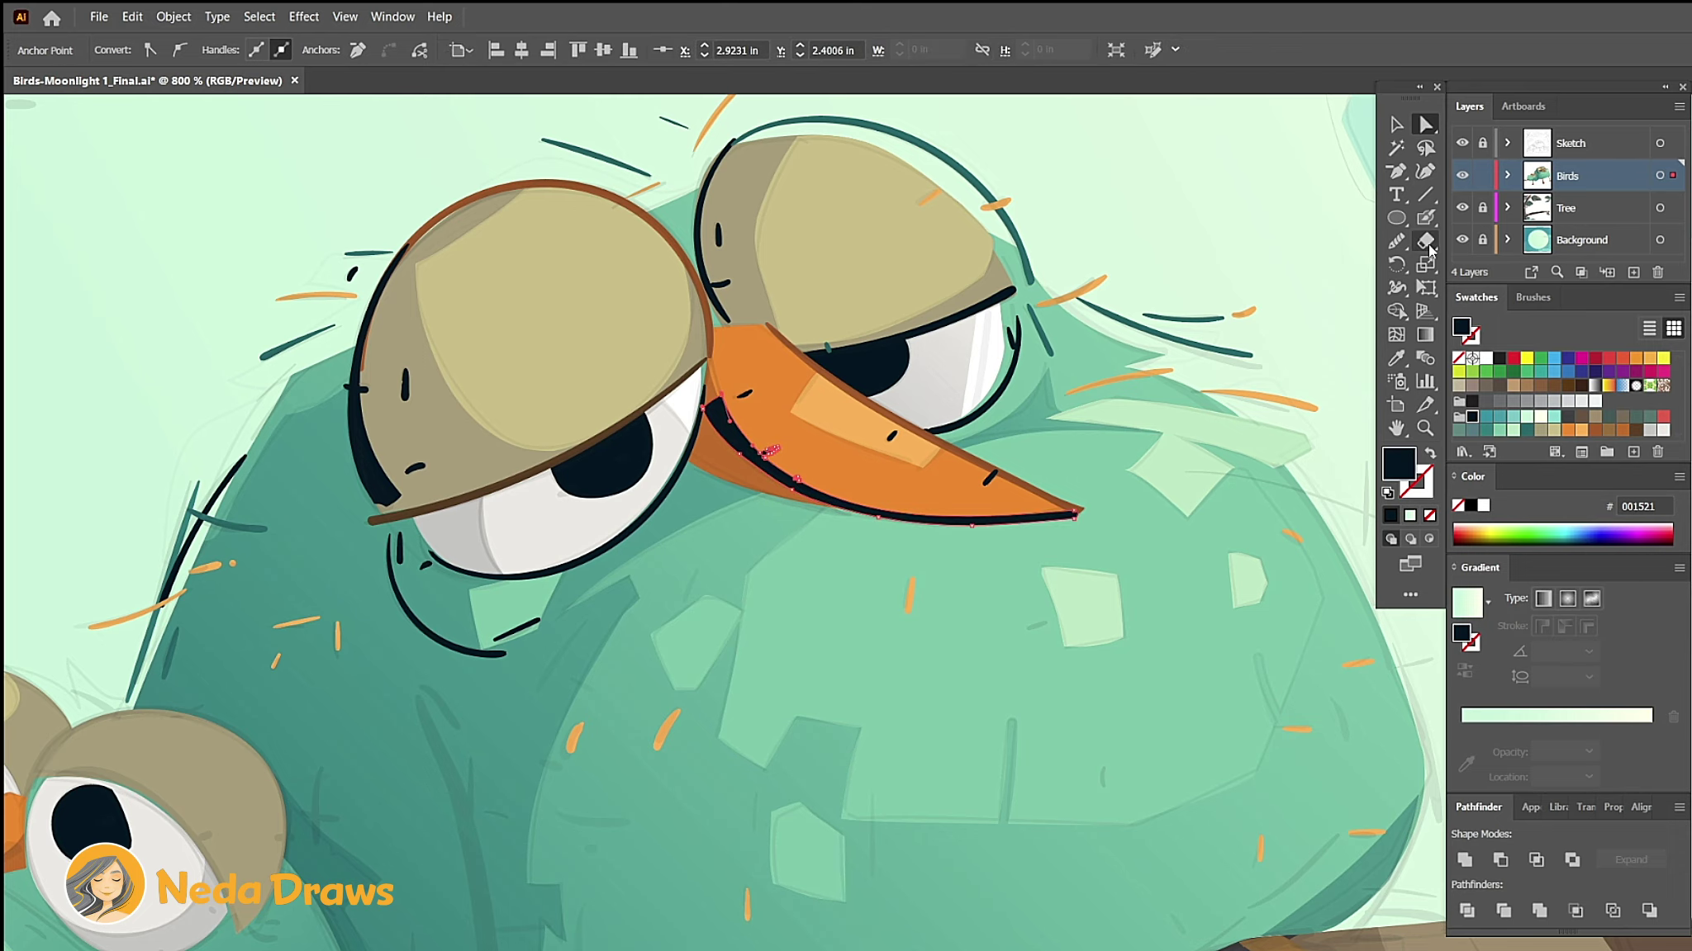
pyautogui.hotkey('ctrl', 'shift', 'a')
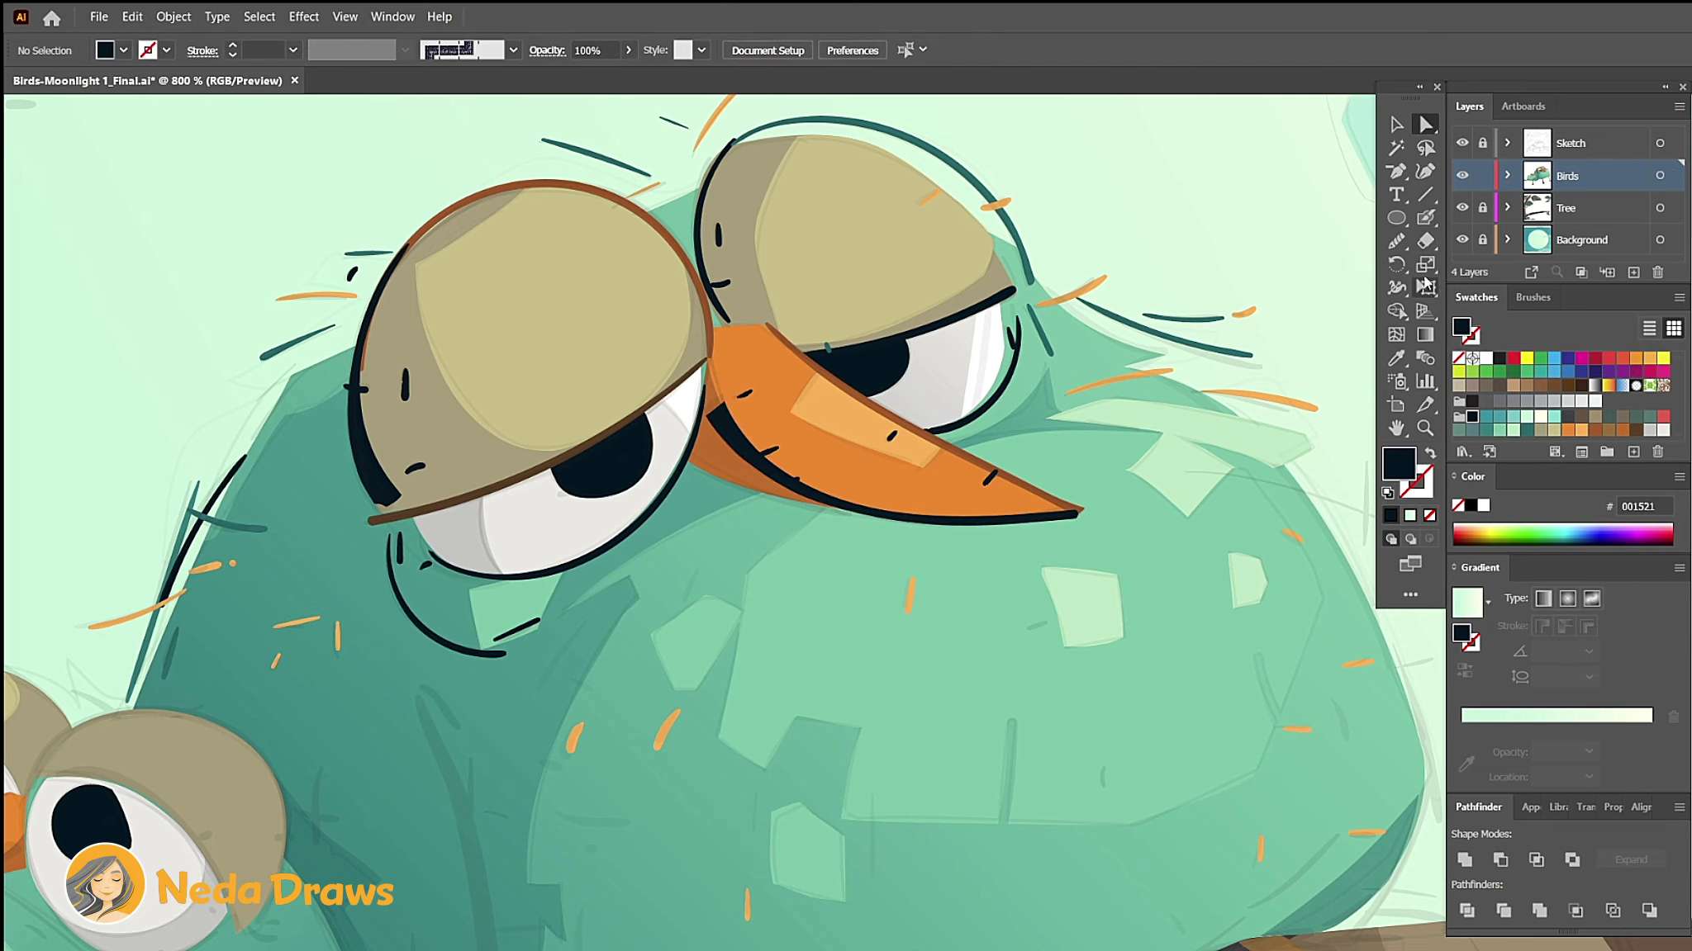
pyautogui.click(1426, 217)
pyautogui.hotkey('ctrl', '-')
pyautogui.moveTo(1121, 470)
pyautogui.mouseDown()
pyautogui.moveTo(1105, 520)
pyautogui.moveTo(817, 615)
pyautogui.moveTo(735, 621)
pyautogui.mouseUp()
# Step: Copy the big bird's right leg, try a dark fill on it, then erase it
pyautogui.press('a')
pyautogui.click(809, 656)
pyautogui.click(133, 16)
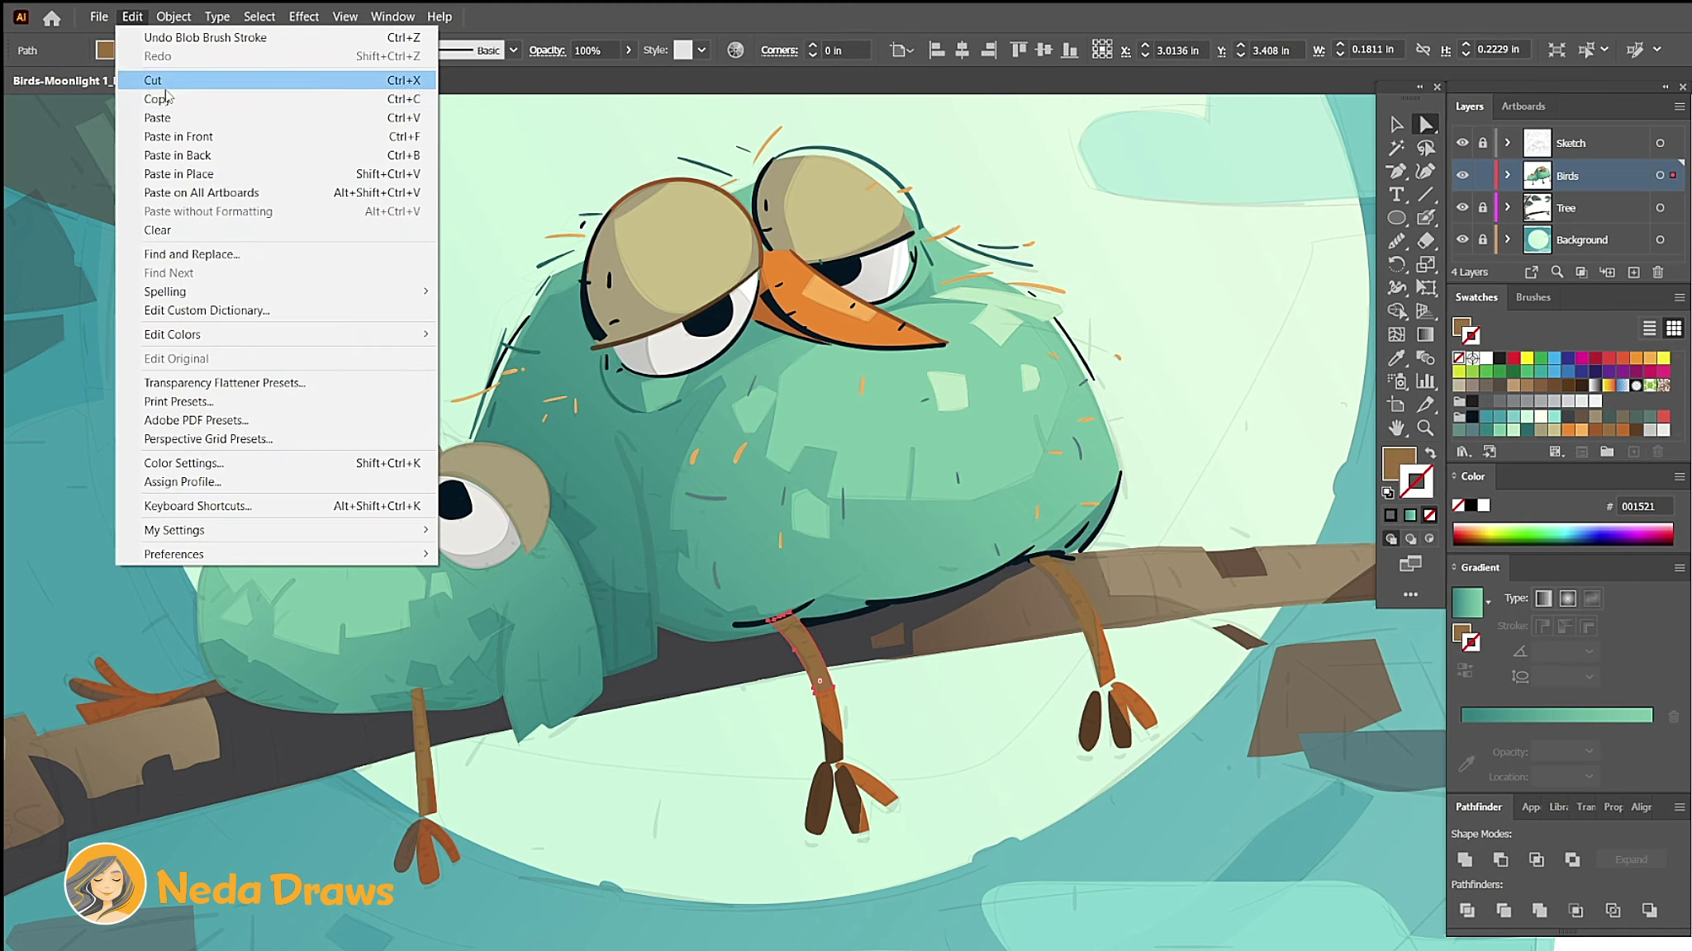
pyautogui.click(157, 99)
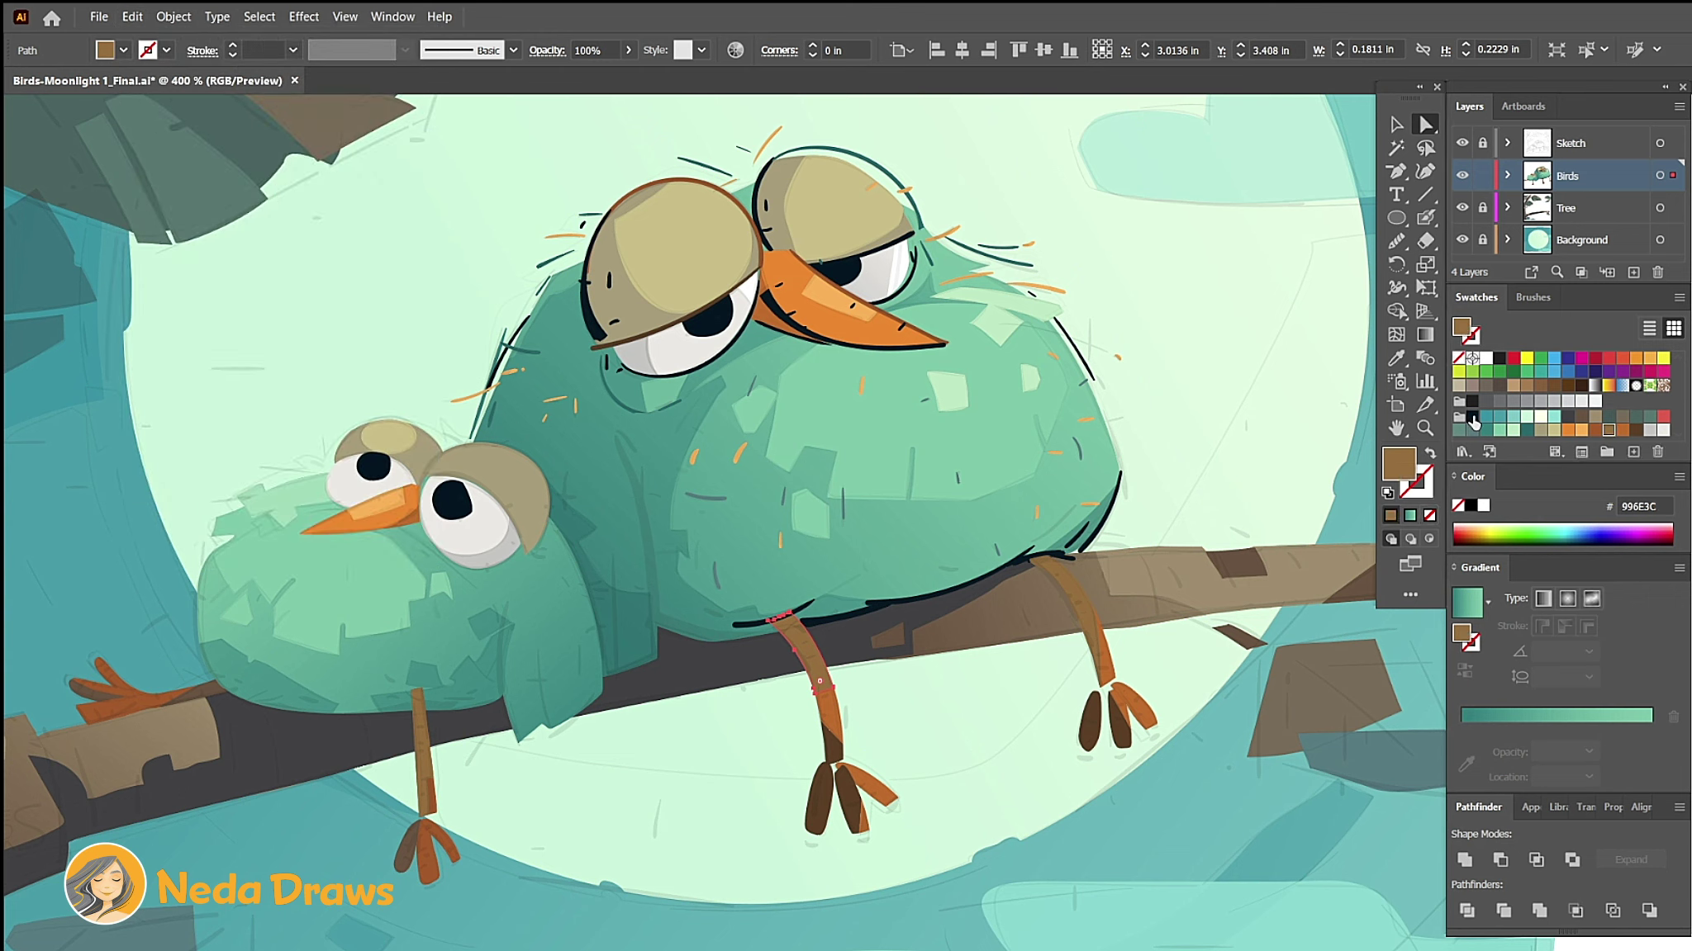
pyautogui.click(1471, 417)
pyautogui.hotkey('shift', 'e')
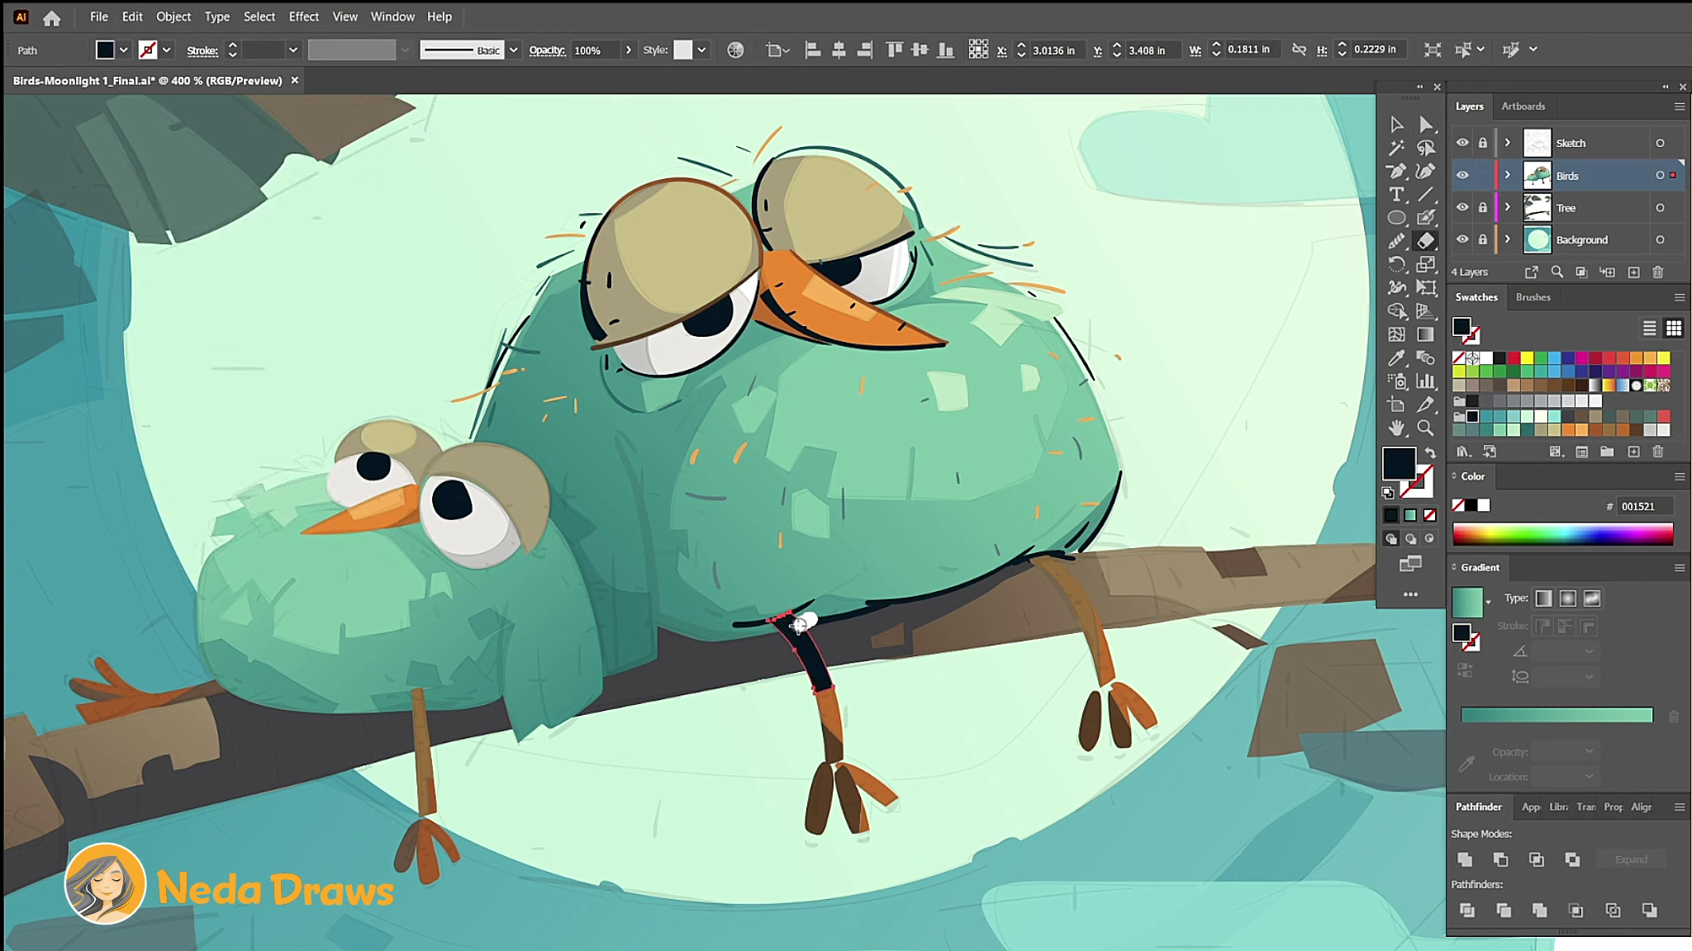
pyautogui.moveTo(795, 628)
pyautogui.mouseDown()
pyautogui.moveTo(817, 685)
pyautogui.moveTo(663, 621)
pyautogui.mouseUp()
# Step: Paint long dark Blob Brush strokes down the big bird's belly edge
pyautogui.hotkey('shift', 'x')
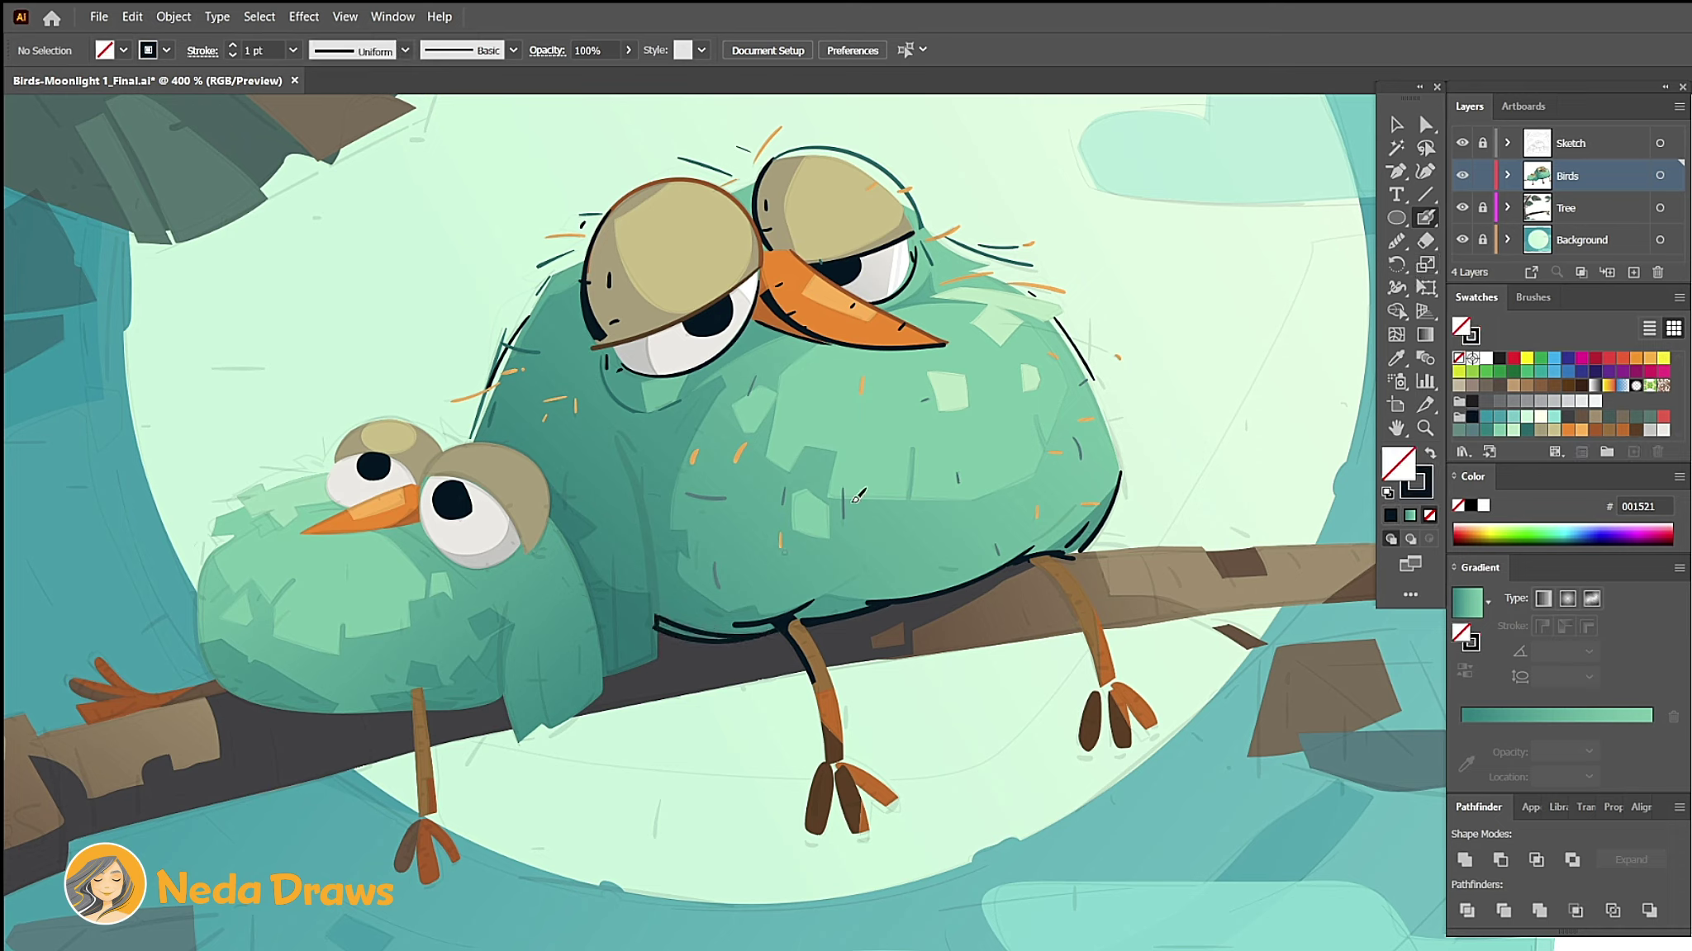
pyautogui.hotkey('shift', 'x')
pyautogui.hotkey('shift', 'x')
pyautogui.moveTo(620, 437); pyautogui.dragTo(653, 663)
pyautogui.moveTo(565, 471); pyautogui.dragTo(569, 495)
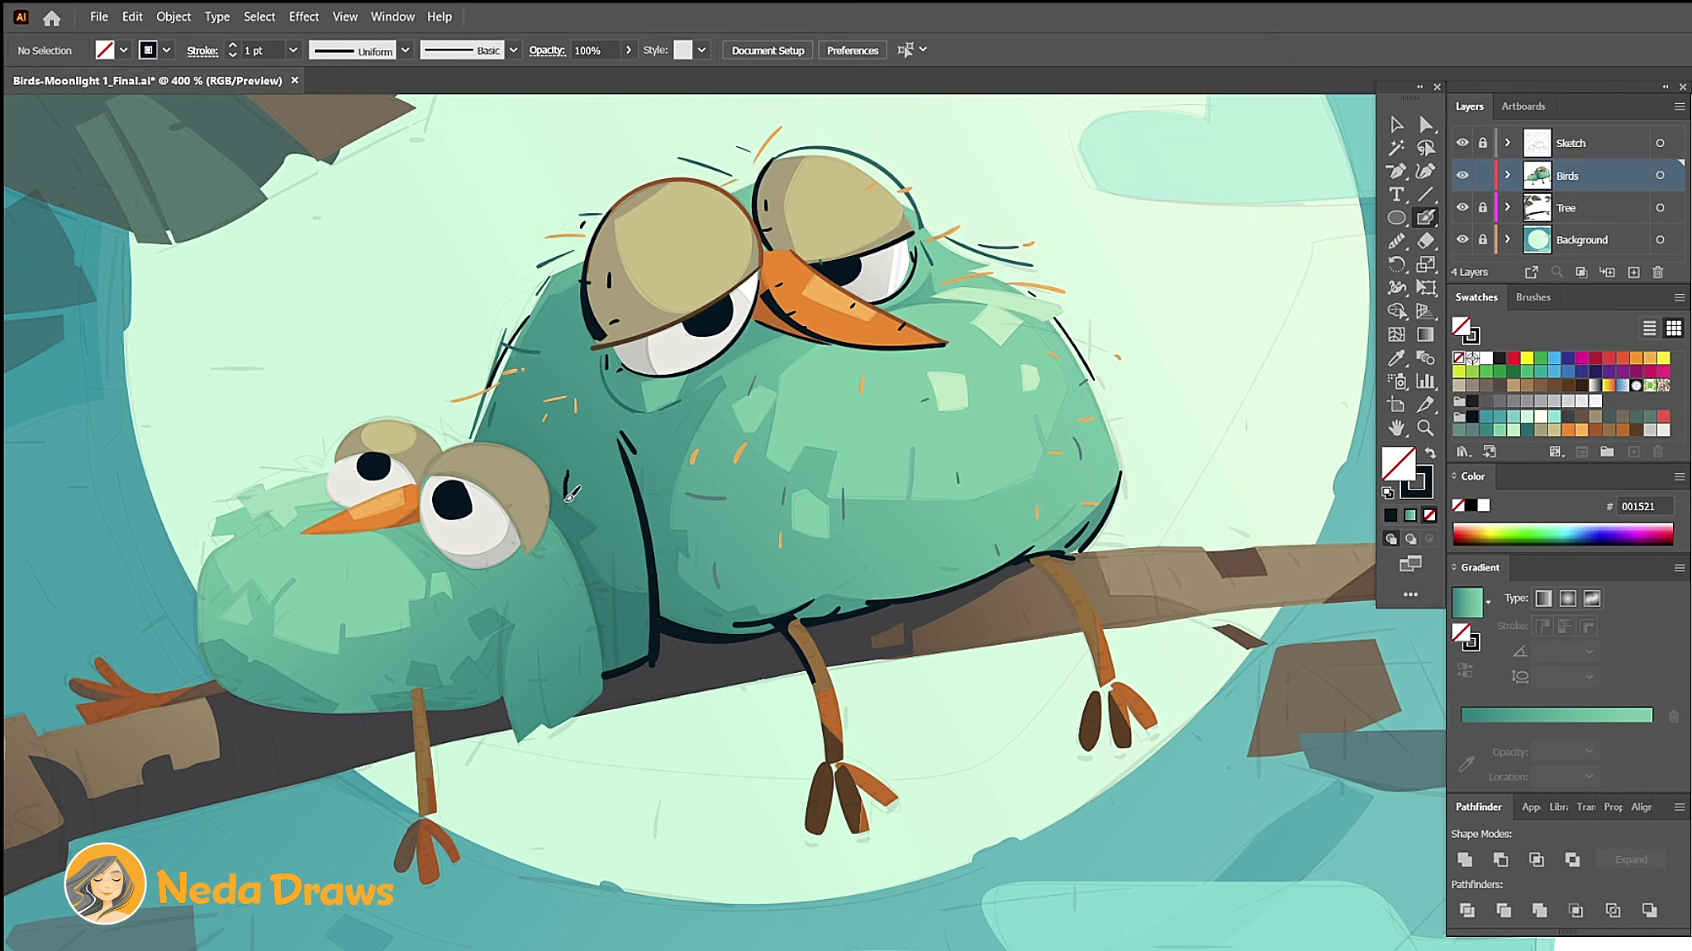
pyautogui.moveTo(624, 553); pyautogui.dragTo(626, 685)
pyautogui.hotkey('ctrl', '+')
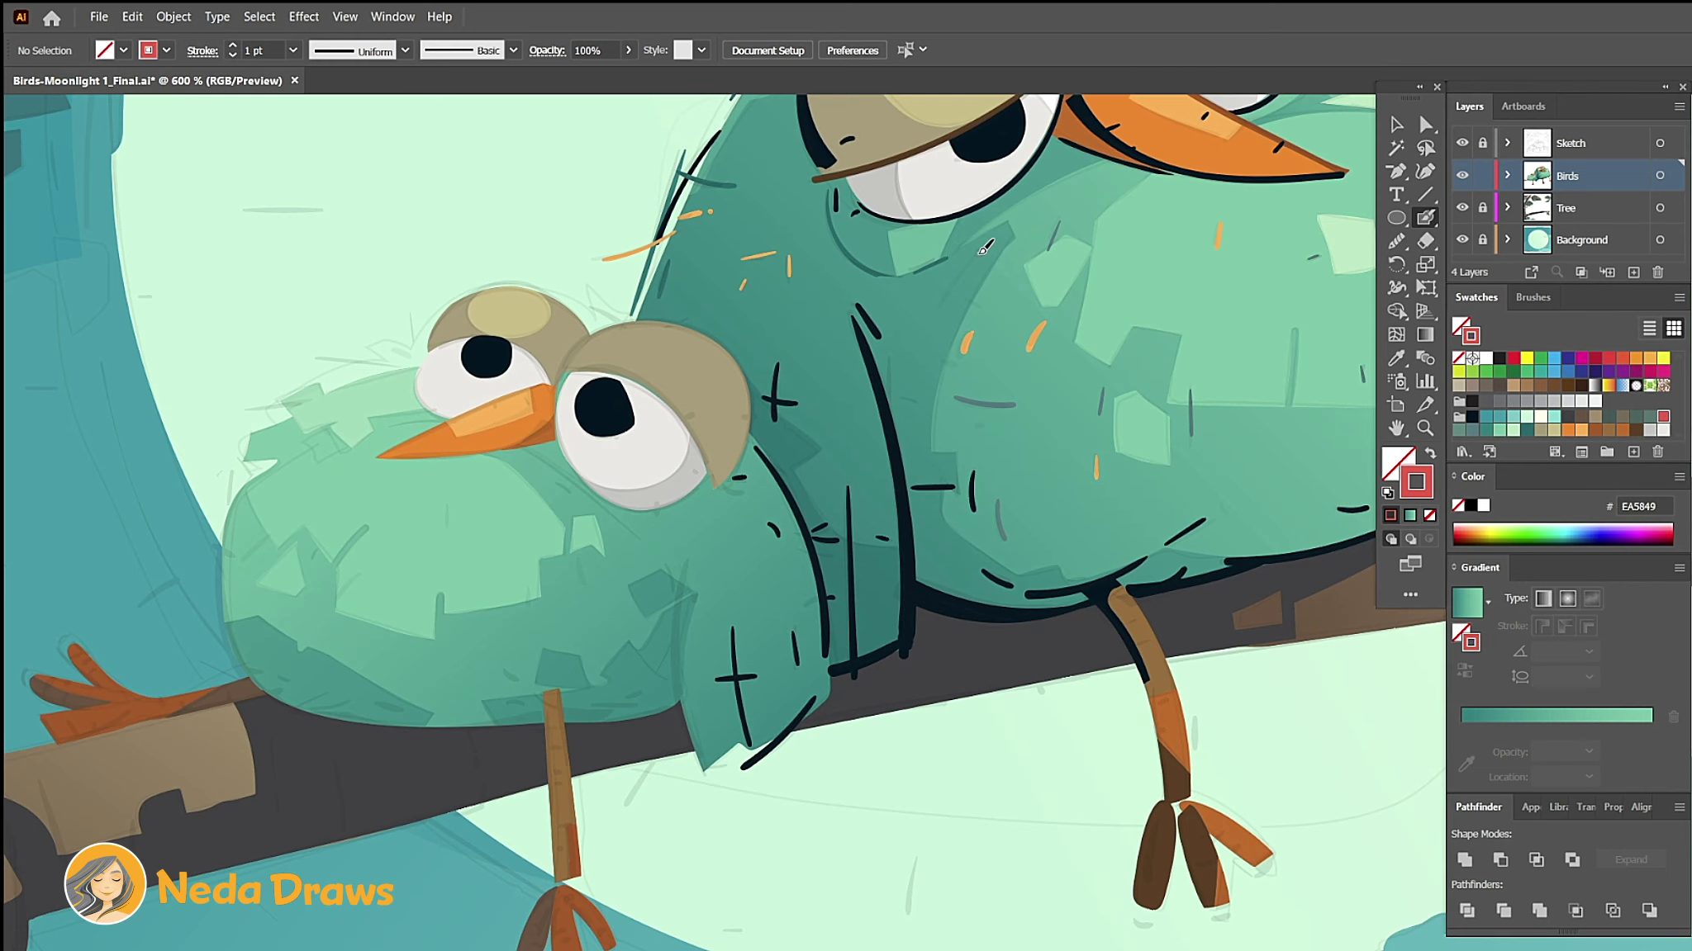
# Step: Sketch teal marks around the small bird's face, beak and body, with an arc over its head
pyautogui.click(1528, 429)
pyautogui.moveTo(421, 342); pyautogui.dragTo(727, 281)
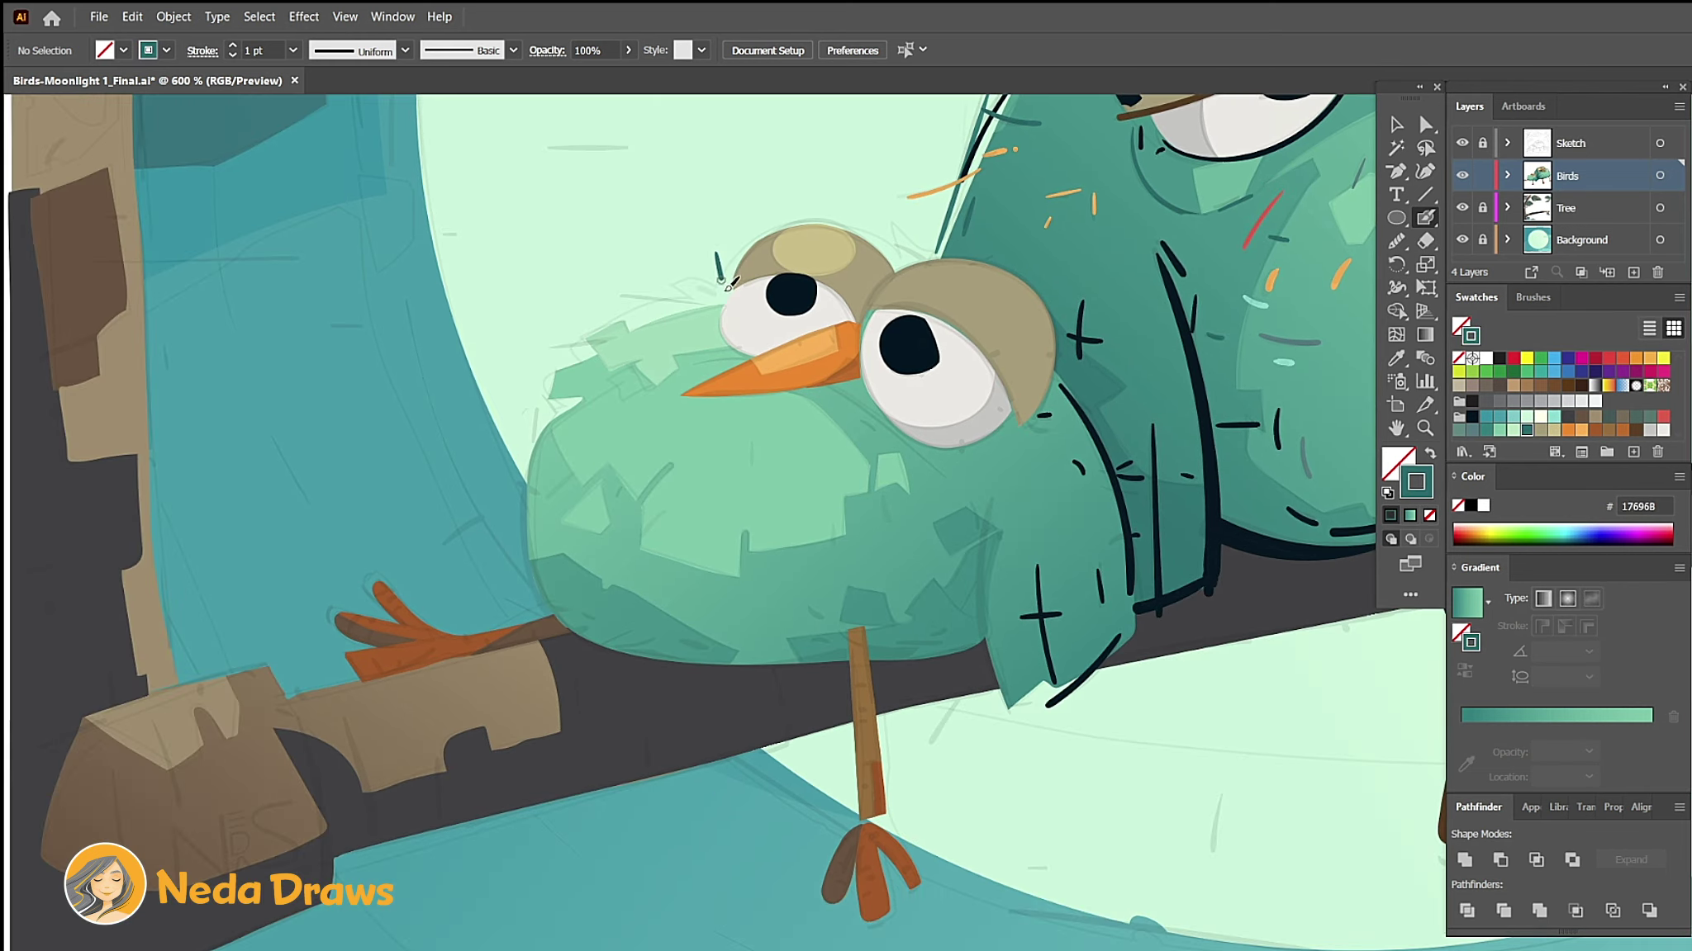
pyautogui.moveTo(612, 334); pyautogui.dragTo(541, 348)
pyautogui.moveTo(744, 357); pyautogui.dragTo(670, 368)
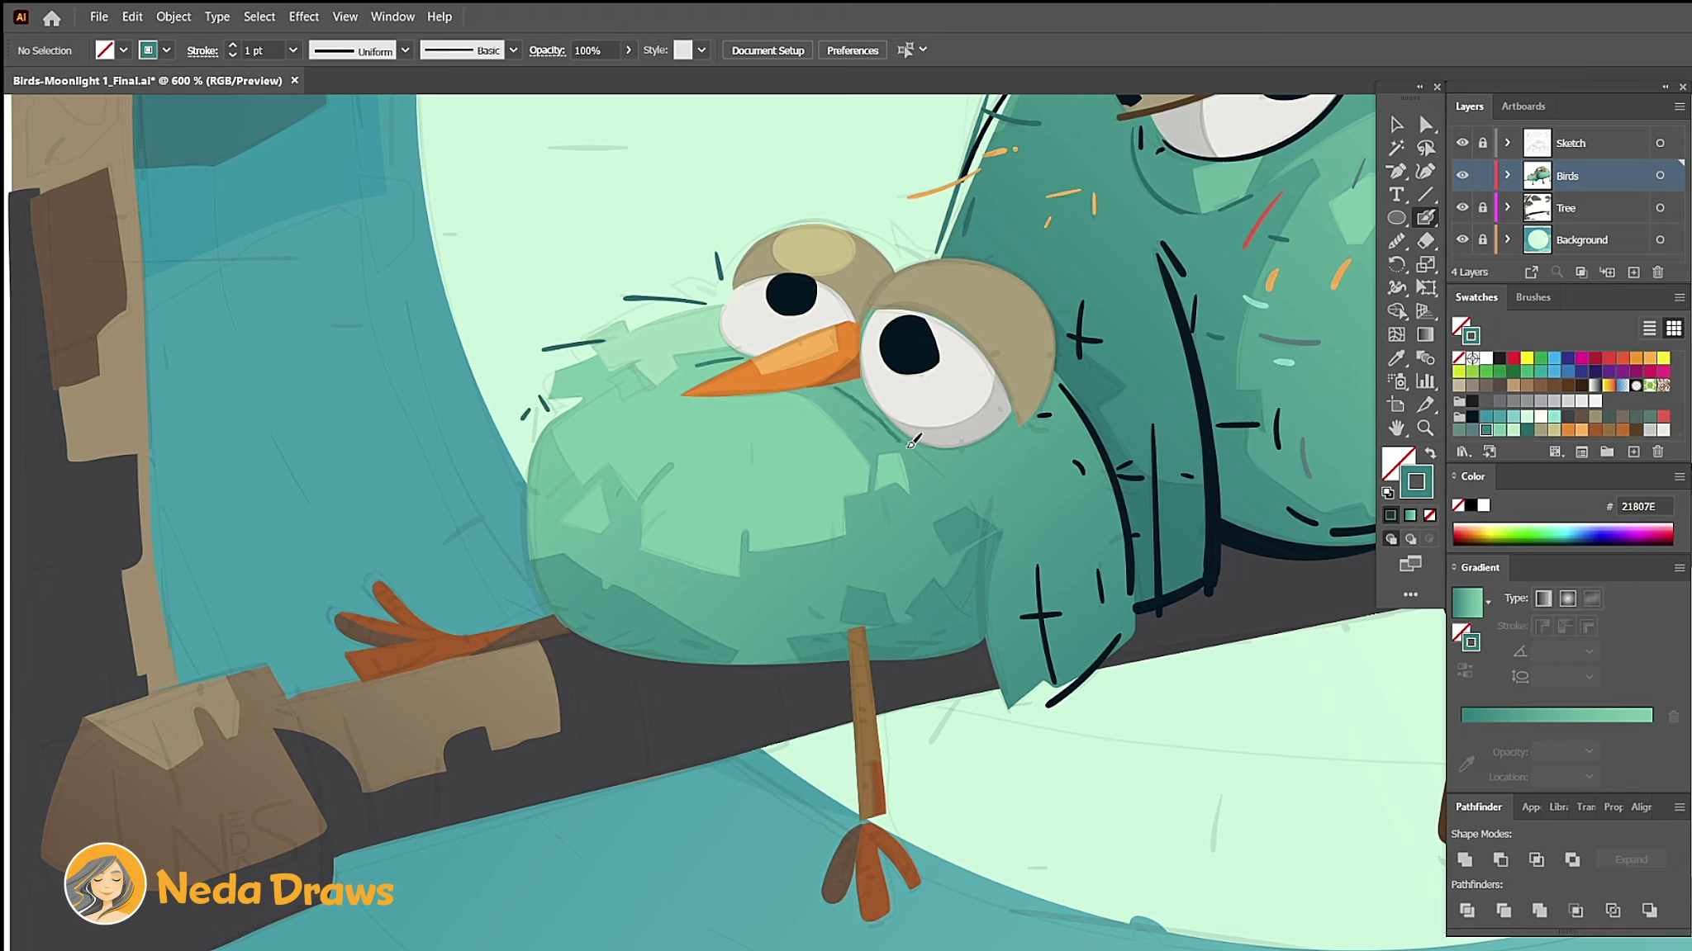
pyautogui.moveTo(755, 438); pyautogui.dragTo(751, 461)
pyautogui.moveTo(885, 500); pyautogui.dragTo(891, 529)
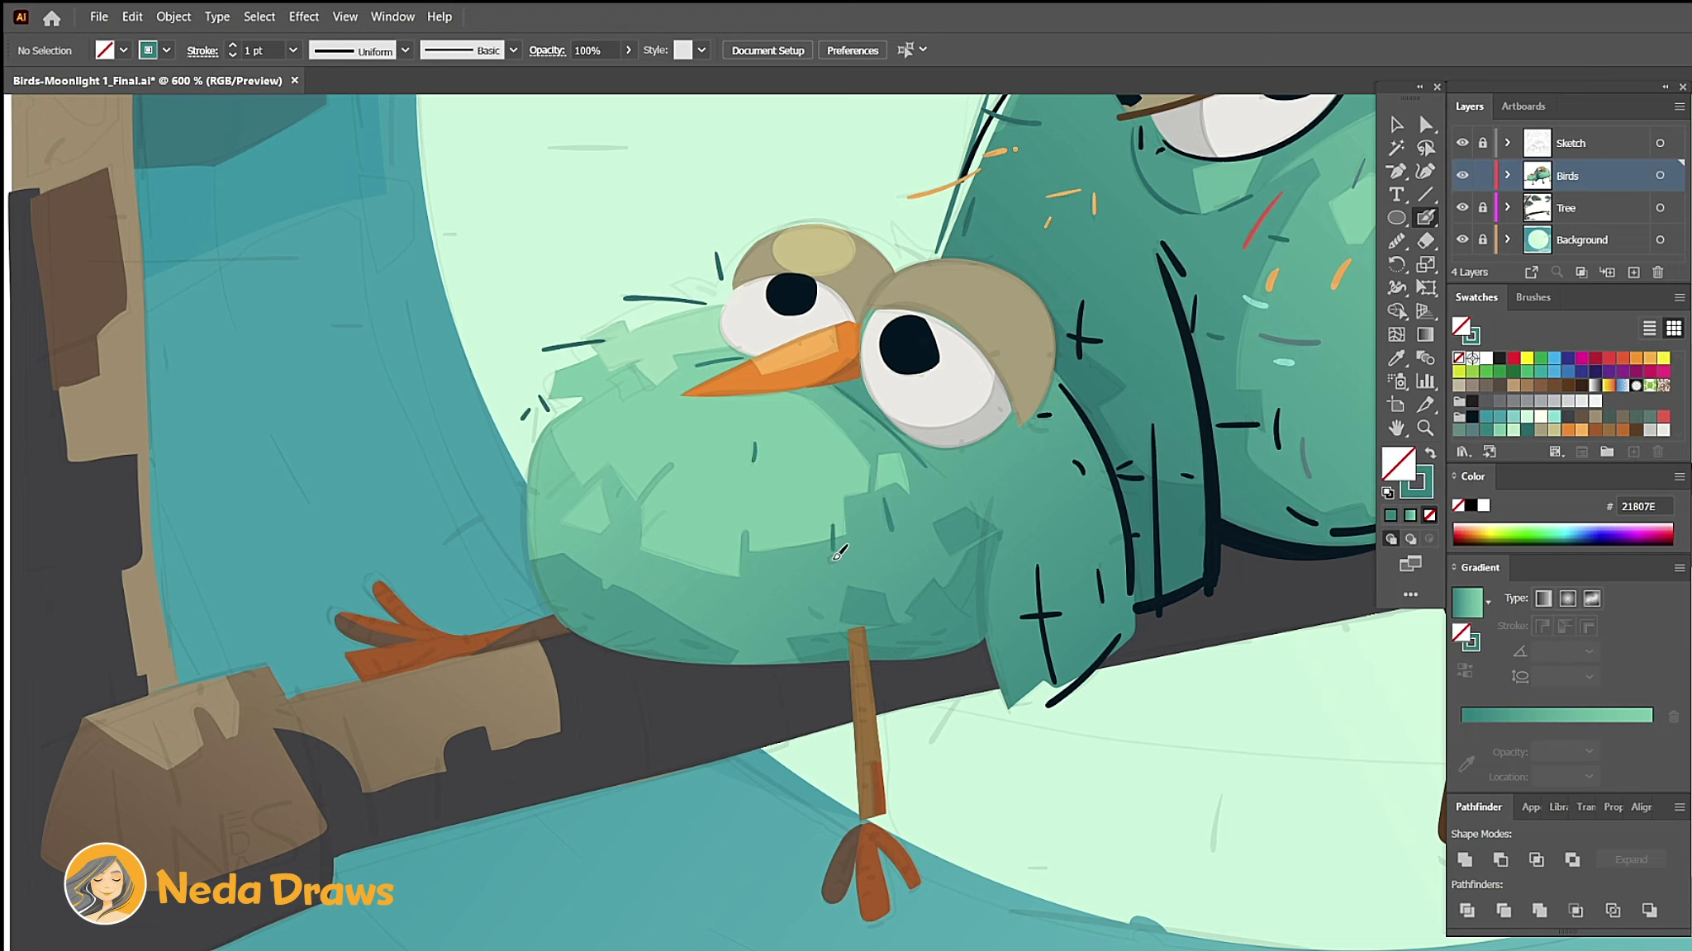
pyautogui.moveTo(661, 363); pyautogui.dragTo(882, 357)
pyautogui.moveTo(673, 376)
pyautogui.mouseDown()
pyautogui.moveTo(723, 355)
pyautogui.moveTo(826, 423)
pyautogui.mouseUp()
# Step: Outline the small bird's eyes and eyebrow in black, with a brown stroke over the right eye
pyautogui.hotkey('shift', 'x')
pyautogui.moveTo(653, 403); pyautogui.dragTo(709, 470)
pyautogui.moveTo(838, 413); pyautogui.dragTo(1032, 549)
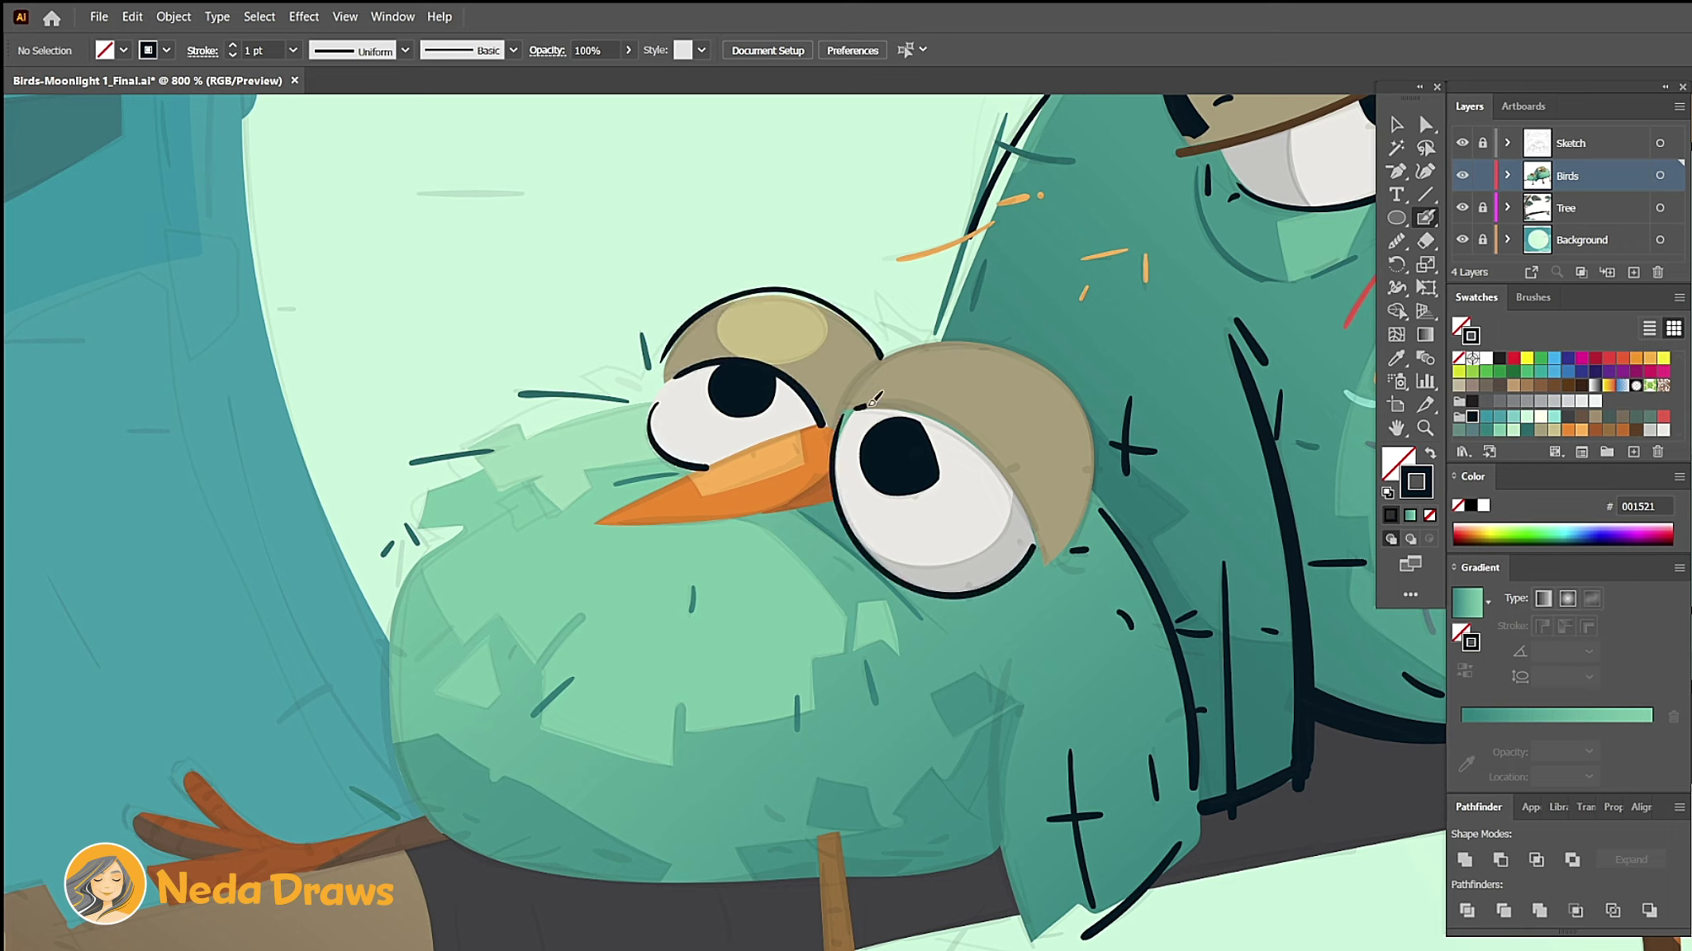
pyautogui.moveTo(873, 400); pyautogui.dragTo(1045, 537)
pyautogui.moveTo(1024, 351); pyautogui.dragTo(1049, 562)
pyautogui.click(1595, 430)
pyautogui.moveTo(840, 405)
pyautogui.mouseDown()
pyautogui.moveTo(932, 342)
pyautogui.moveTo(1016, 349)
pyautogui.moveTo(598, 522)
pyautogui.mouseUp()
# Step: Draw a black line under the beak and reshape it with Direct Selection
pyautogui.hotkey('ctrl', '+')
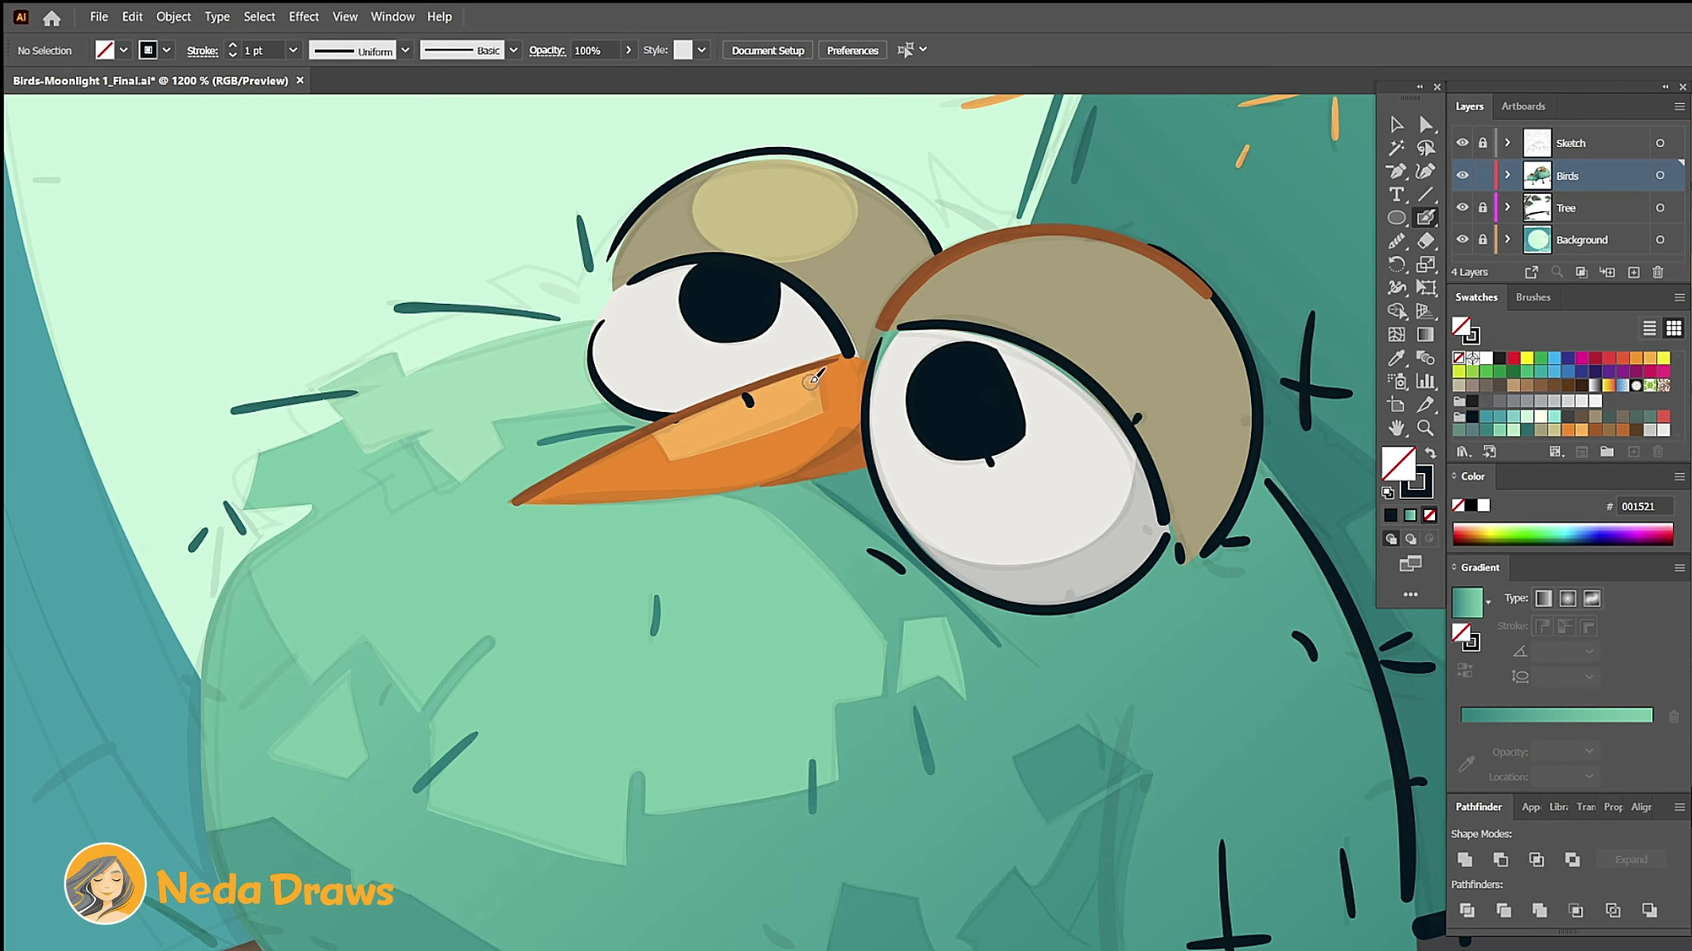
pyautogui.moveTo(847, 436); pyautogui.dragTo(528, 502)
pyautogui.hotkey('shift', 'e')
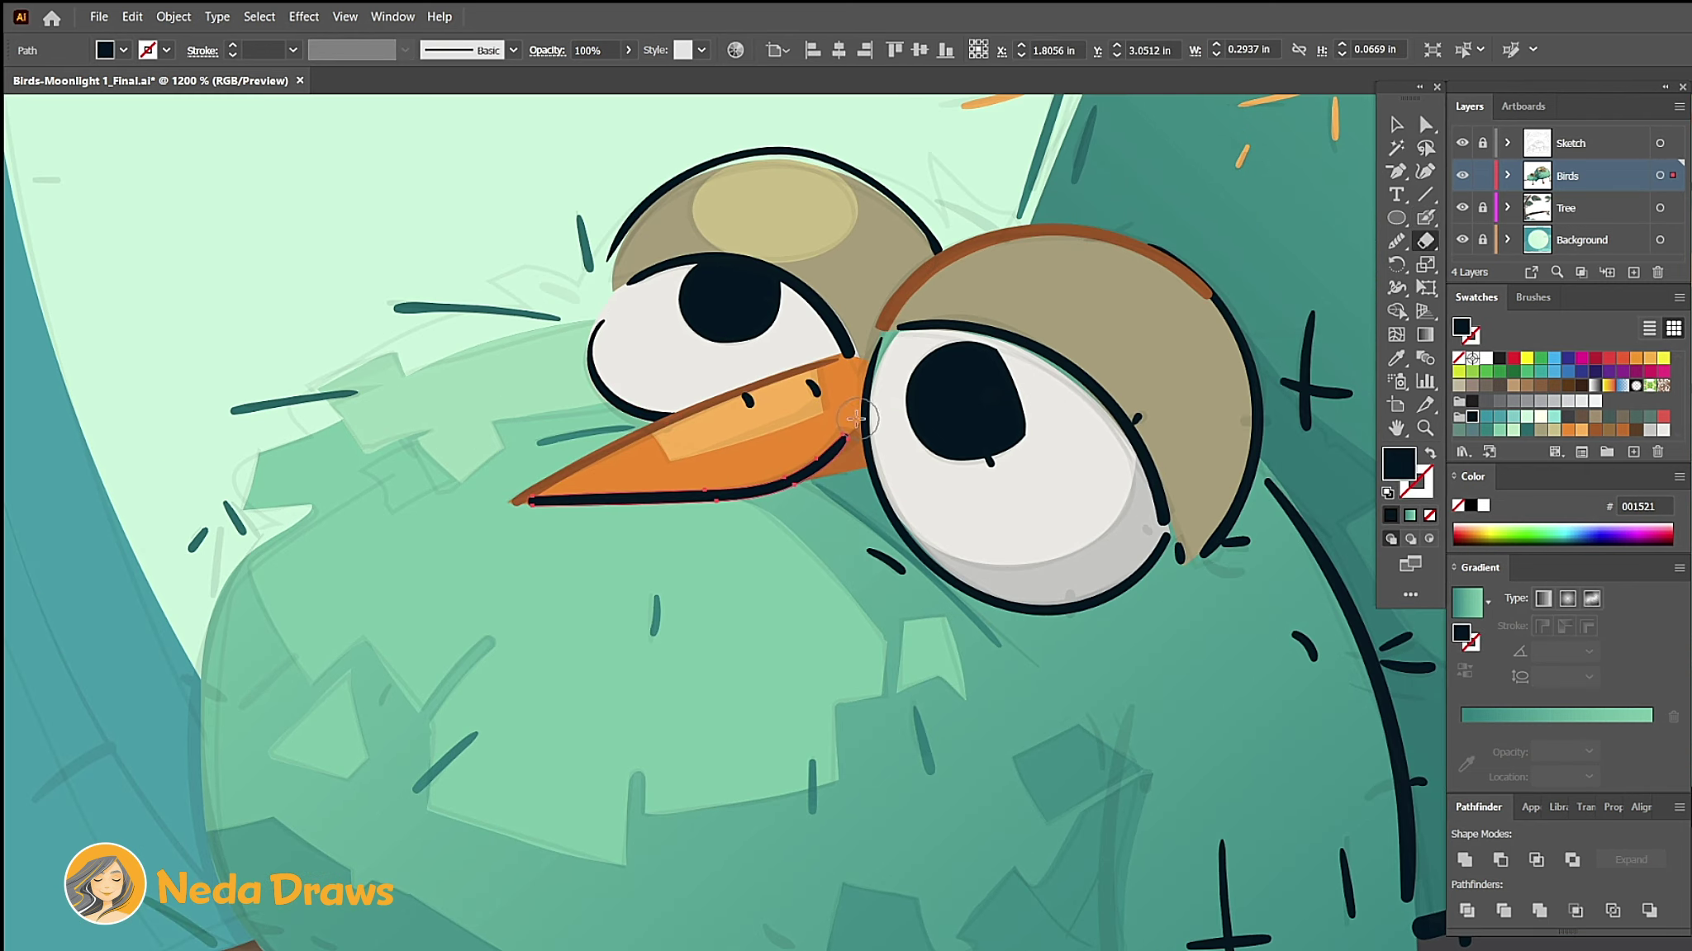
pyautogui.press('a')
pyautogui.click(817, 461)
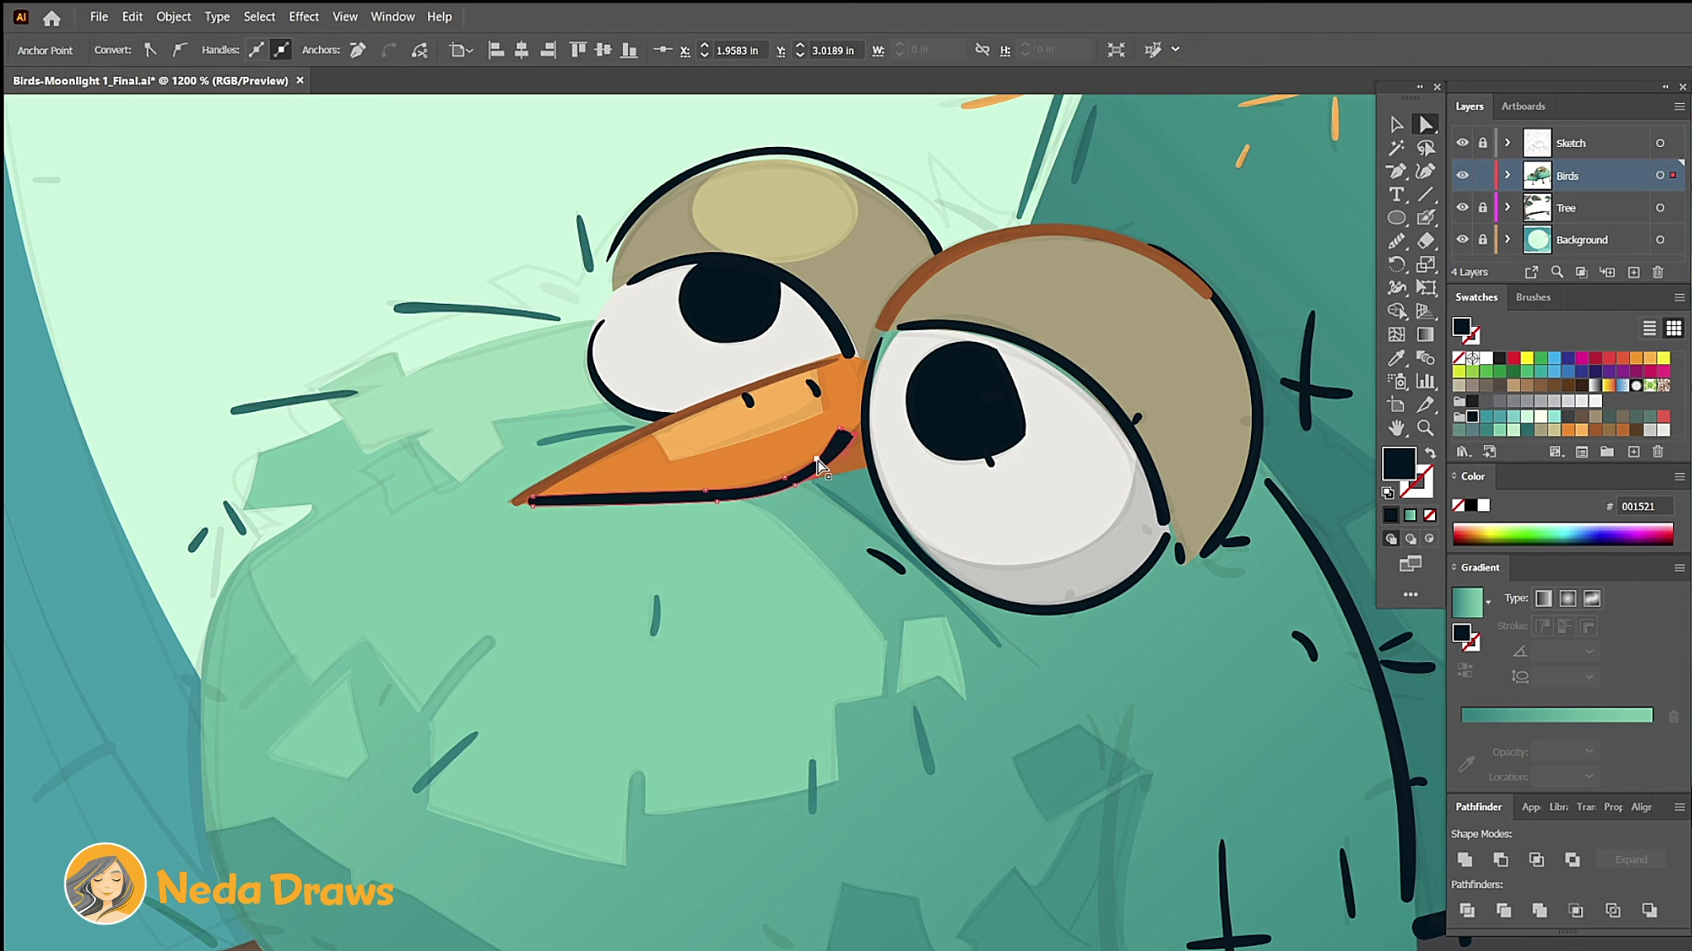
pyautogui.moveTo(818, 465); pyautogui.dragTo(708, 500)
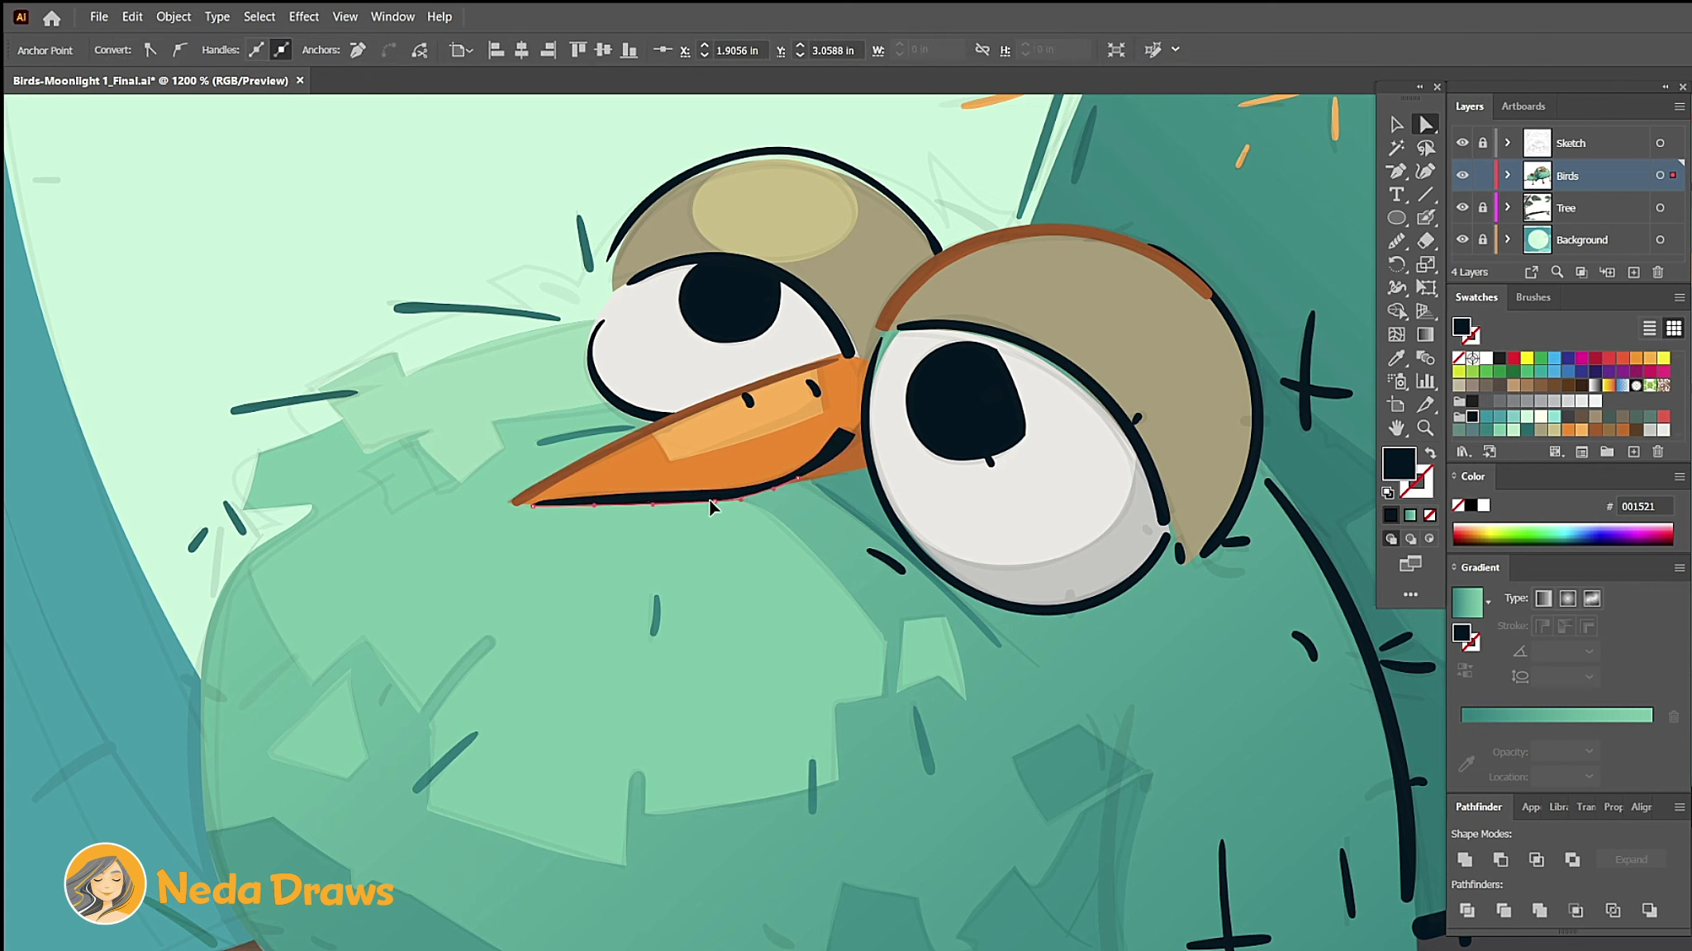
# Step: Ink the wing's left and bottom edges, belly marks and the bird's left edge in dark strokes
pyautogui.moveTo(1041, 376); pyautogui.dragTo(1062, 661)
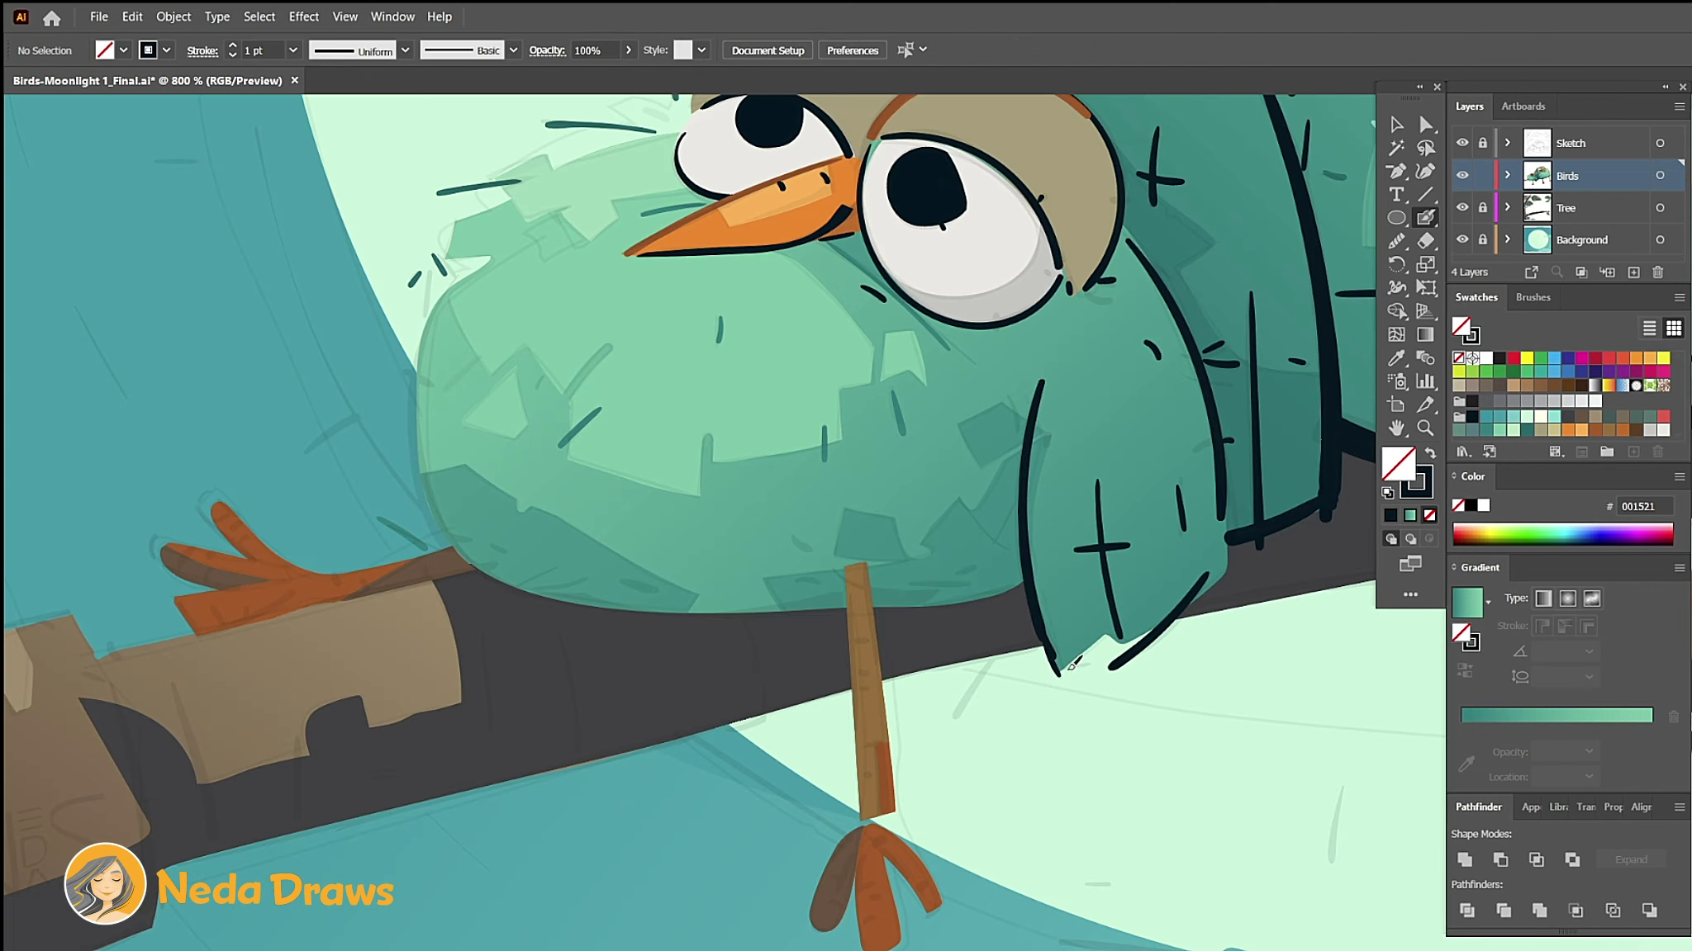
pyautogui.moveTo(912, 583); pyautogui.dragTo(968, 583)
pyautogui.moveTo(828, 568)
pyautogui.mouseDown()
pyautogui.moveTo(842, 578)
pyautogui.moveTo(814, 576)
pyautogui.mouseUp()
pyautogui.moveTo(623, 583); pyautogui.dragTo(659, 592)
pyautogui.moveTo(439, 545); pyautogui.dragTo(444, 291)
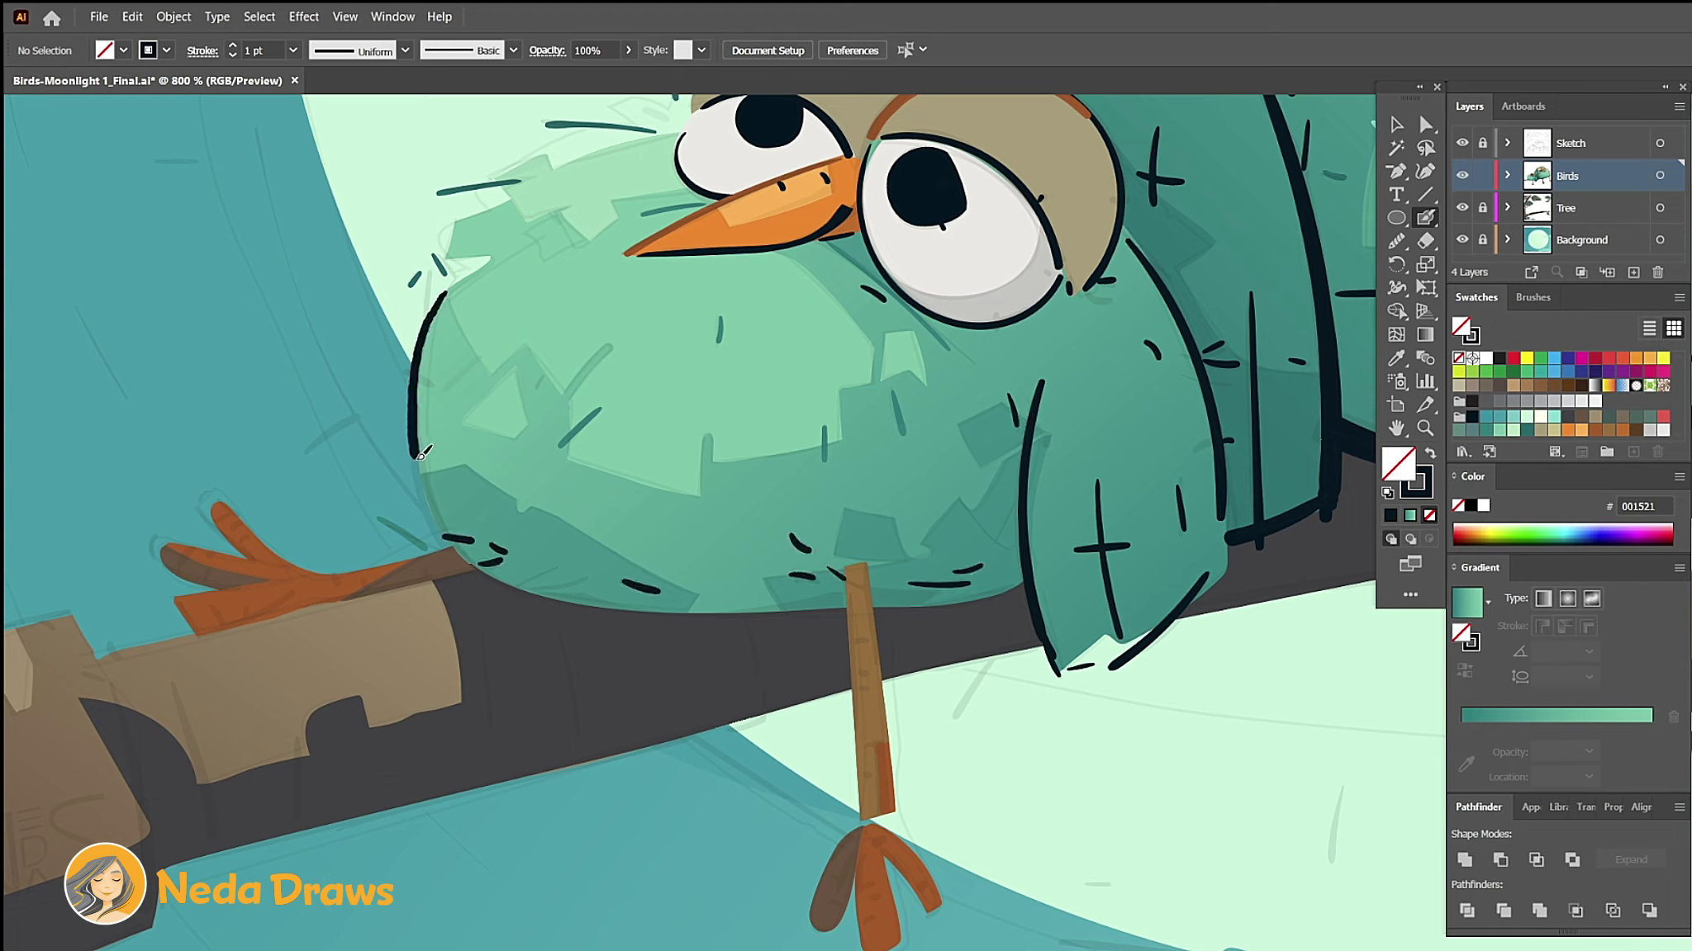
# Step: Ink the bird's bottom outline, the leg's left edge and the top of the foot
pyautogui.press('a')
pyautogui.hotkey('ctrl', 'shift', 'a')
pyautogui.press('n')
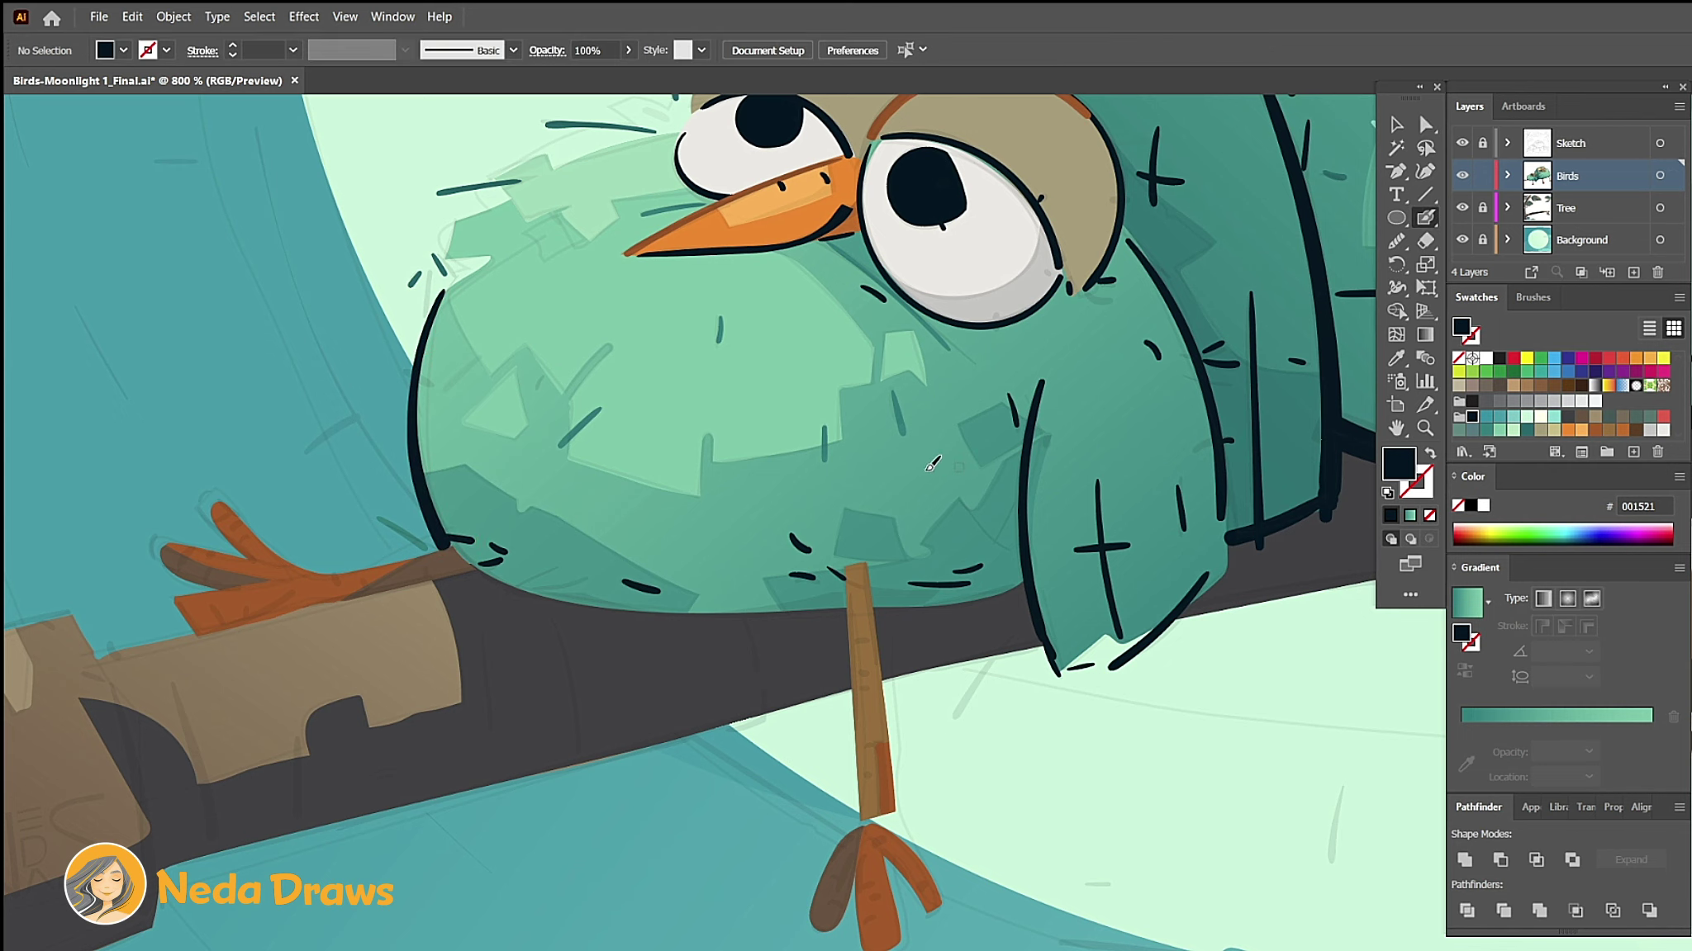
pyautogui.hotkey('shift', 'x')
pyautogui.moveTo(934, 599)
pyautogui.mouseDown()
pyautogui.moveTo(1045, 389)
pyautogui.moveTo(987, 386)
pyautogui.mouseUp()
pyautogui.moveTo(706, 395)
pyautogui.mouseDown()
pyautogui.moveTo(963, 391)
pyautogui.moveTo(979, 529)
pyautogui.mouseUp()
pyautogui.moveTo(958, 644); pyautogui.dragTo(913, 425)
pyautogui.moveTo(932, 241); pyautogui.dragTo(940, 246)
pyautogui.moveTo(929, 401)
pyautogui.mouseDown()
pyautogui.moveTo(908, 477)
pyautogui.moveTo(973, 525)
pyautogui.mouseUp()
# Step: Ink the toes, add orange highlights on the leg and foot, and lock the Birds layer
pyautogui.moveTo(962, 417); pyautogui.dragTo(991, 456)
pyautogui.click(1580, 429)
pyautogui.moveTo(935, 261); pyautogui.dragTo(949, 259)
pyautogui.moveTo(937, 318); pyautogui.dragTo(959, 314)
pyautogui.moveTo(944, 416); pyautogui.dragTo(951, 412)
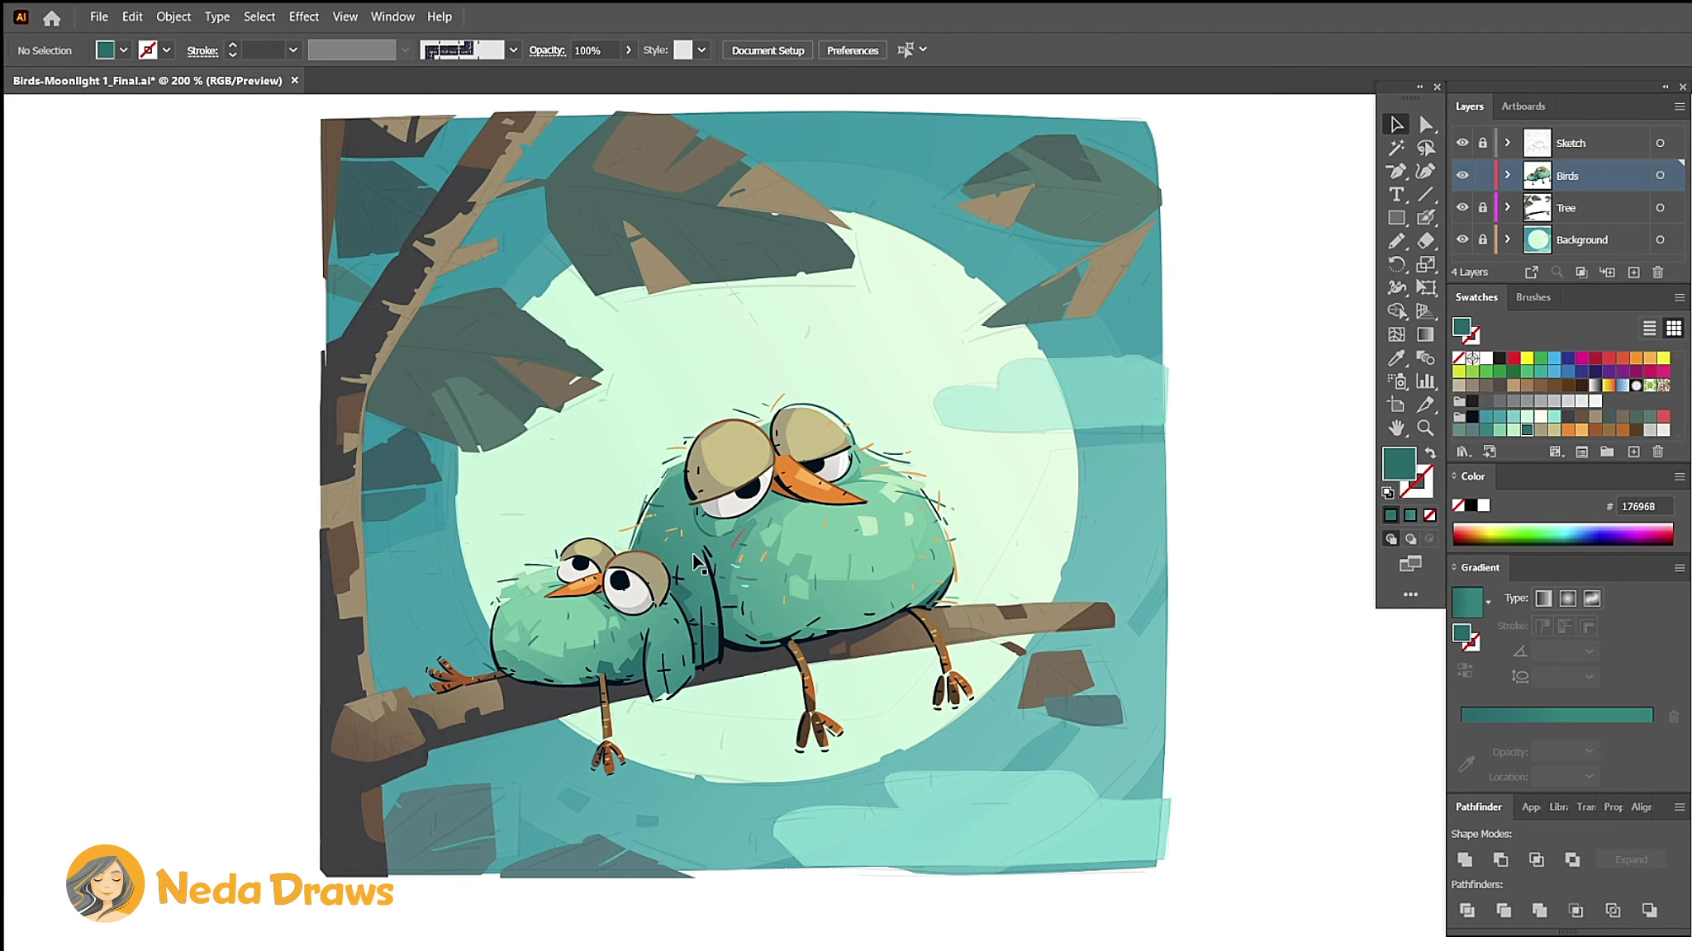
pyautogui.click(699, 564)
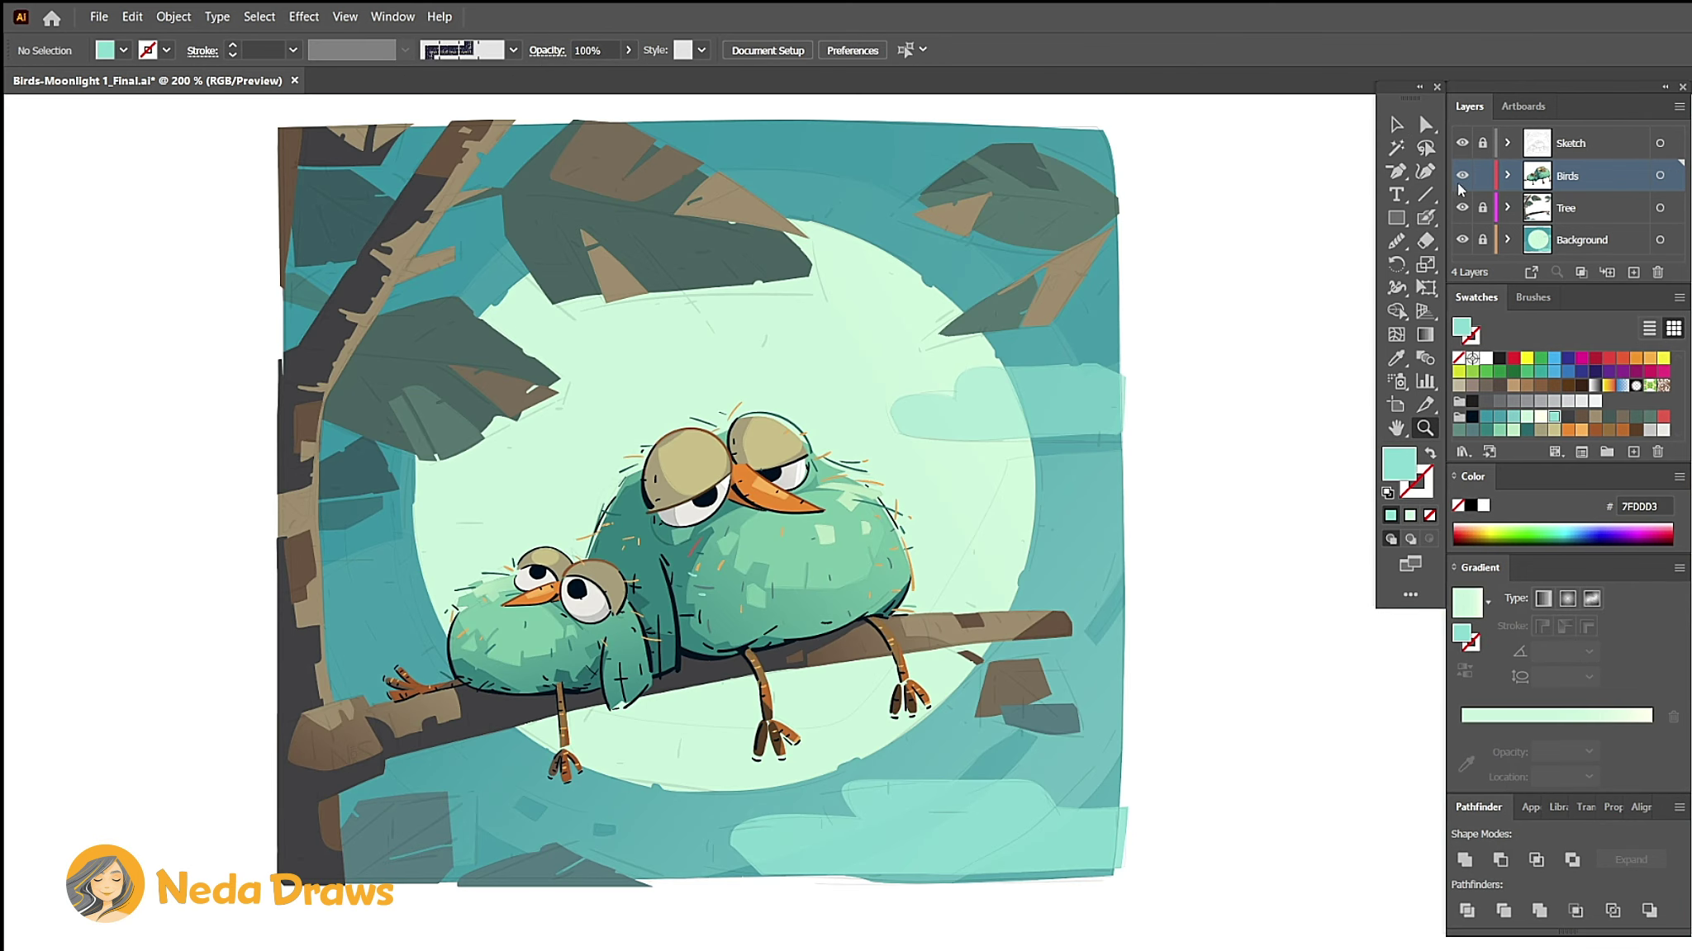
pyautogui.click(1482, 176)
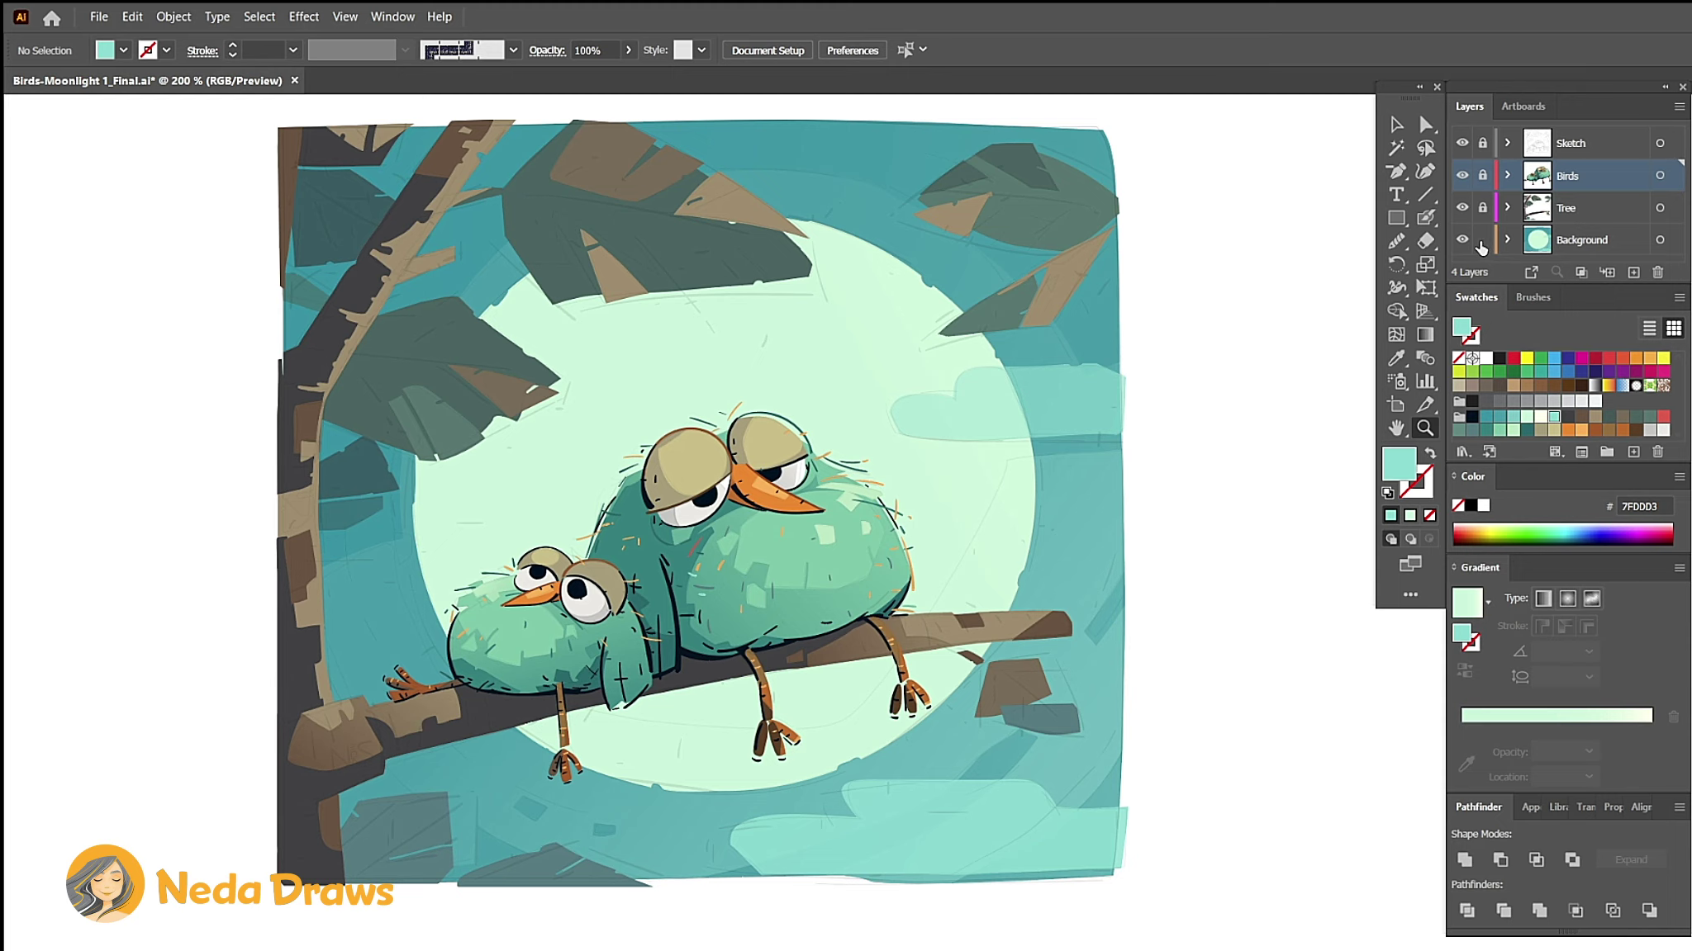
# Step: On the Background layer, paint thin light strokes across the lower teal area
pyautogui.click(1566, 242)
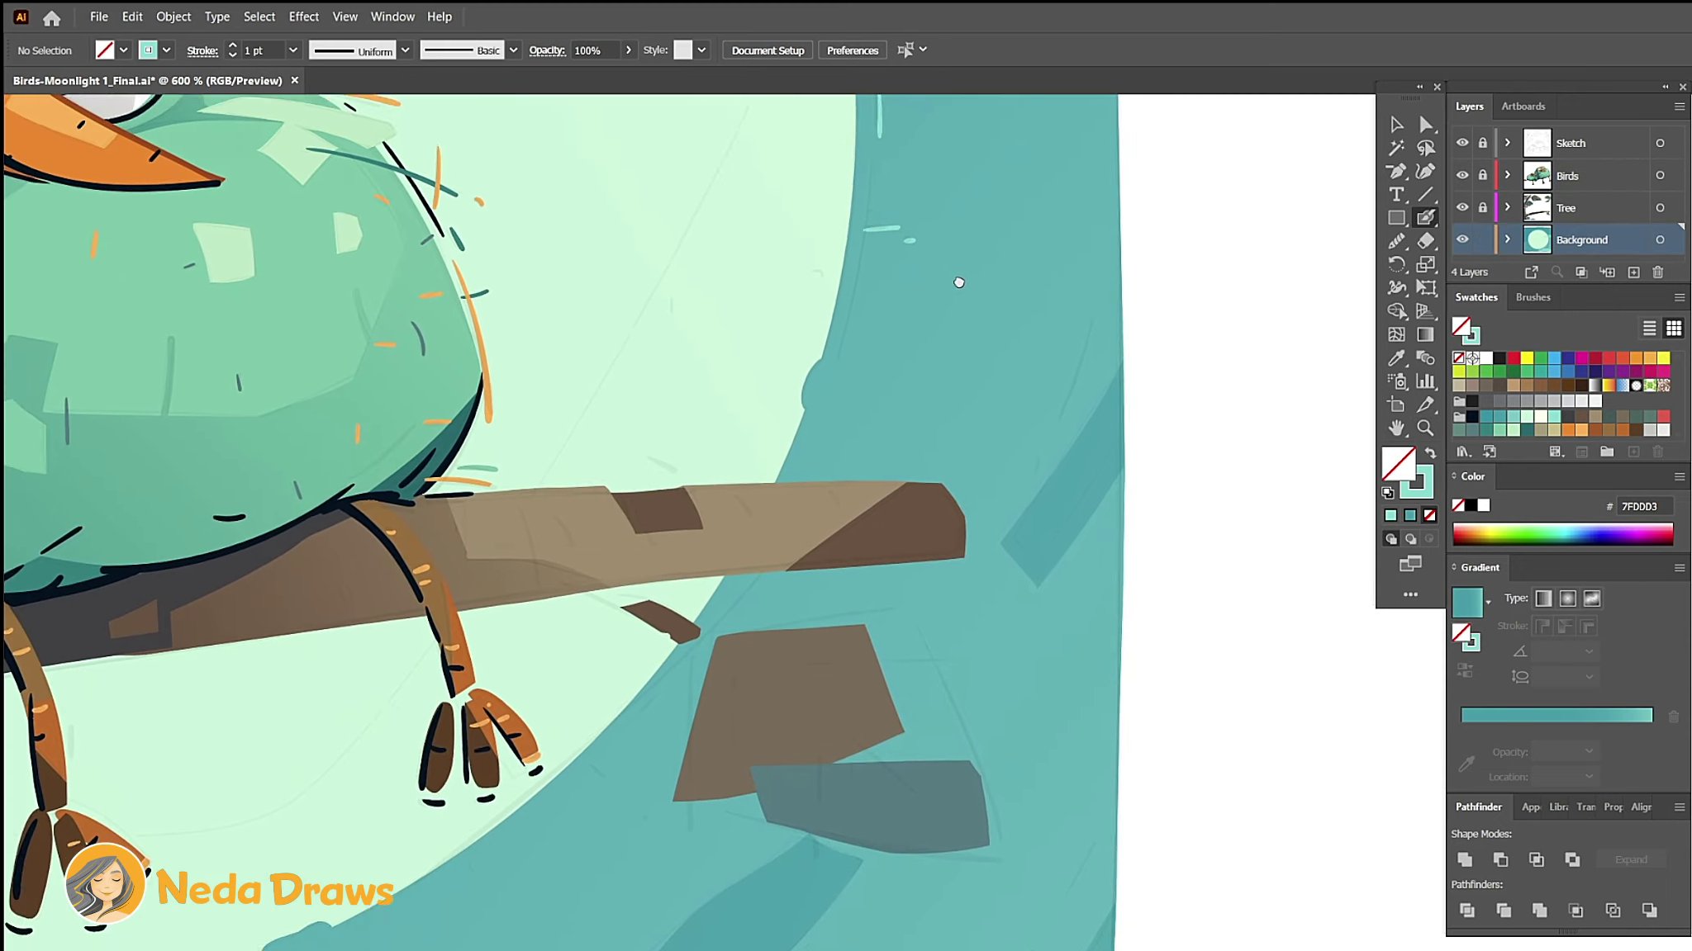
pyautogui.moveTo(1074, 248); pyautogui.dragTo(1037, 361)
pyautogui.moveTo(847, 323)
pyautogui.mouseDown()
pyautogui.moveTo(677, 578)
pyautogui.moveTo(450, 789)
pyautogui.mouseUp()
pyautogui.scroll(-2, 698, 582)
pyautogui.scroll(-4, 698, 582)
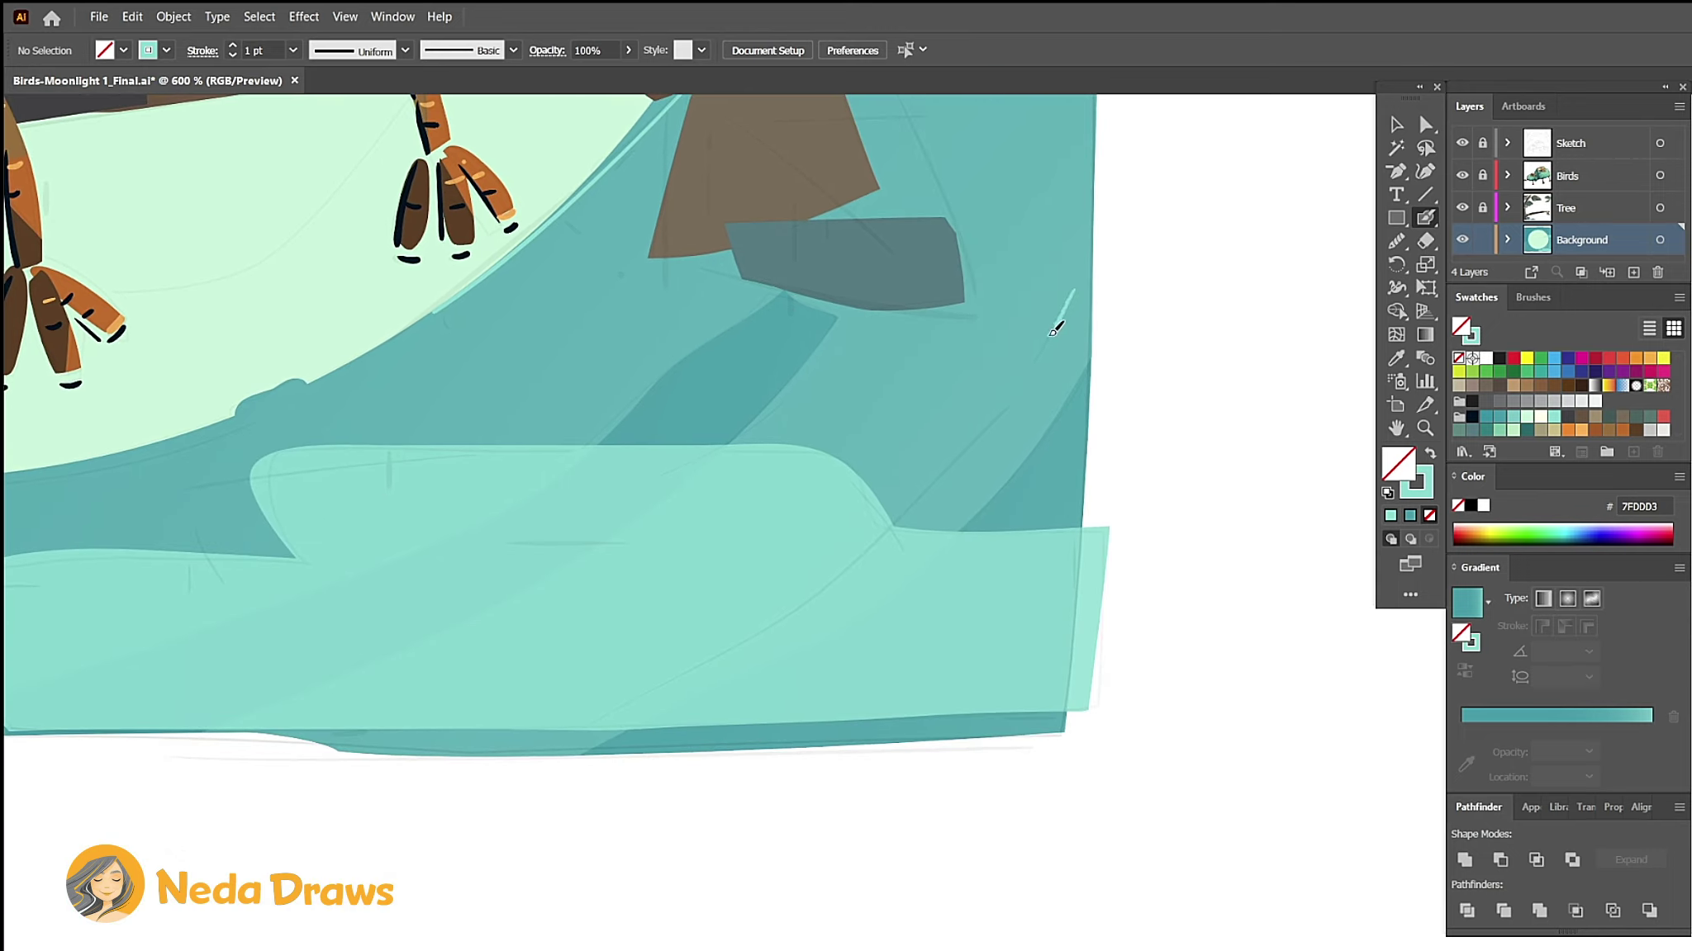
pyautogui.moveTo(1054, 329); pyautogui.dragTo(1020, 384)
pyautogui.moveTo(1006, 408)
pyautogui.mouseDown()
pyautogui.moveTo(785, 611)
pyautogui.moveTo(607, 712)
pyautogui.mouseUp()
pyautogui.moveTo(793, 392); pyautogui.dragTo(640, 496)
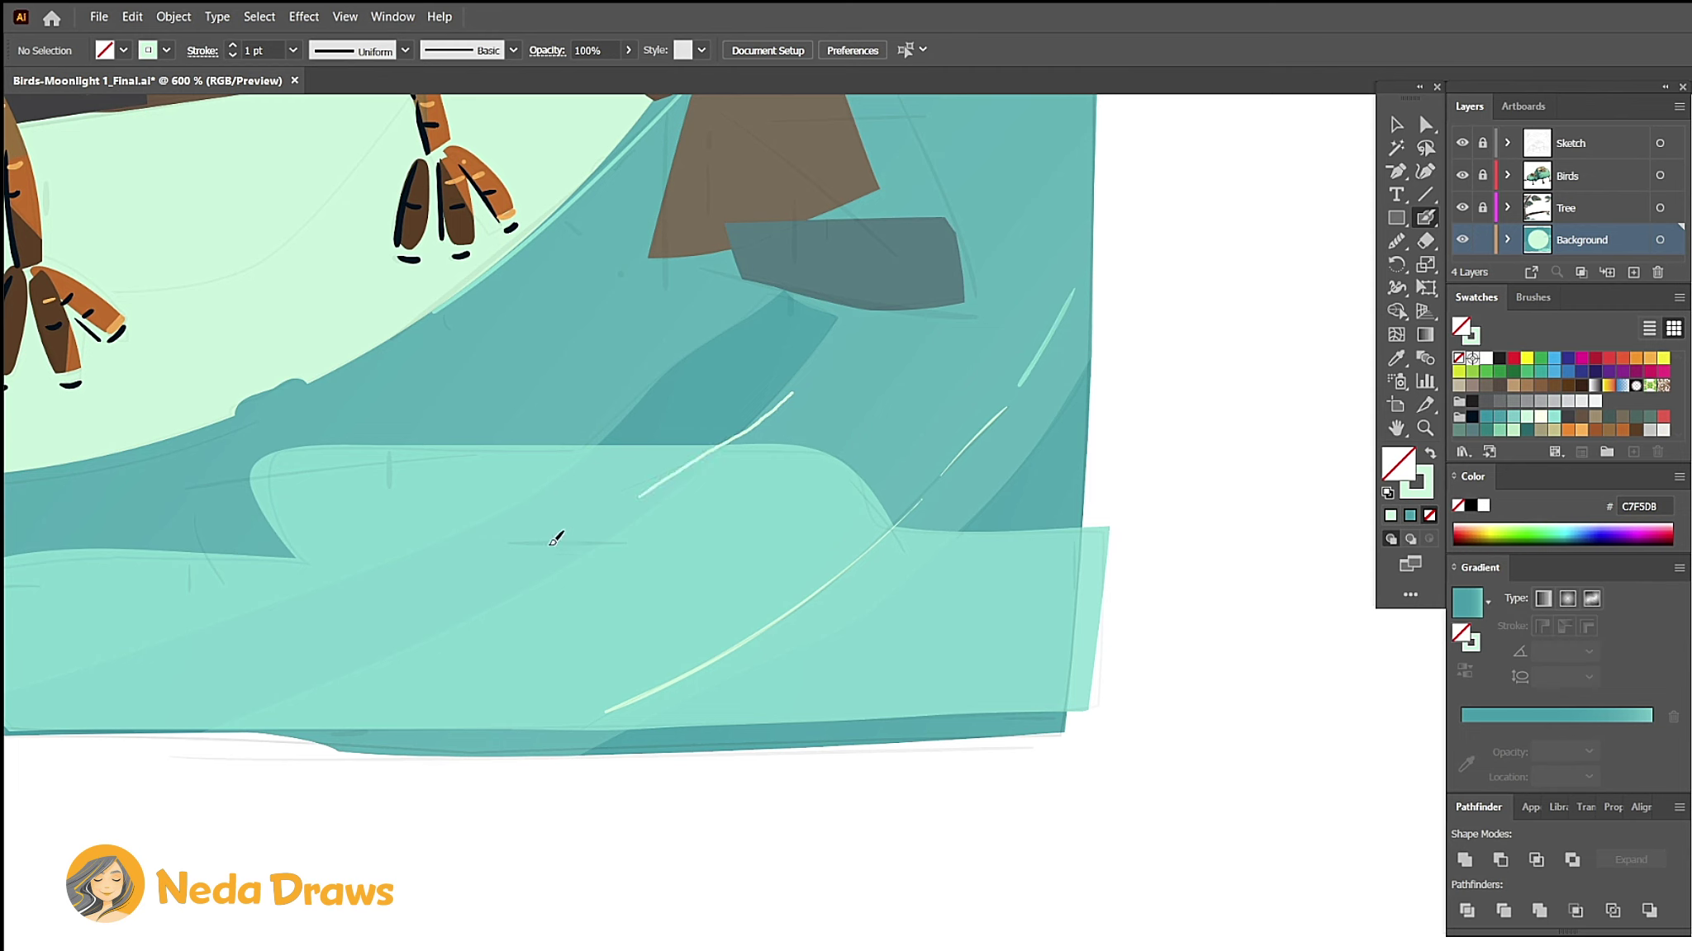
# Step: Add more short light strokes across the teal background near the tree and bird
pyautogui.hscroll(-6, 556, 539)
pyautogui.moveTo(991, 473); pyautogui.dragTo(657, 514)
pyautogui.moveTo(905, 511); pyautogui.dragTo(909, 469)
pyautogui.moveTo(1084, 238); pyautogui.dragTo(1102, 256)
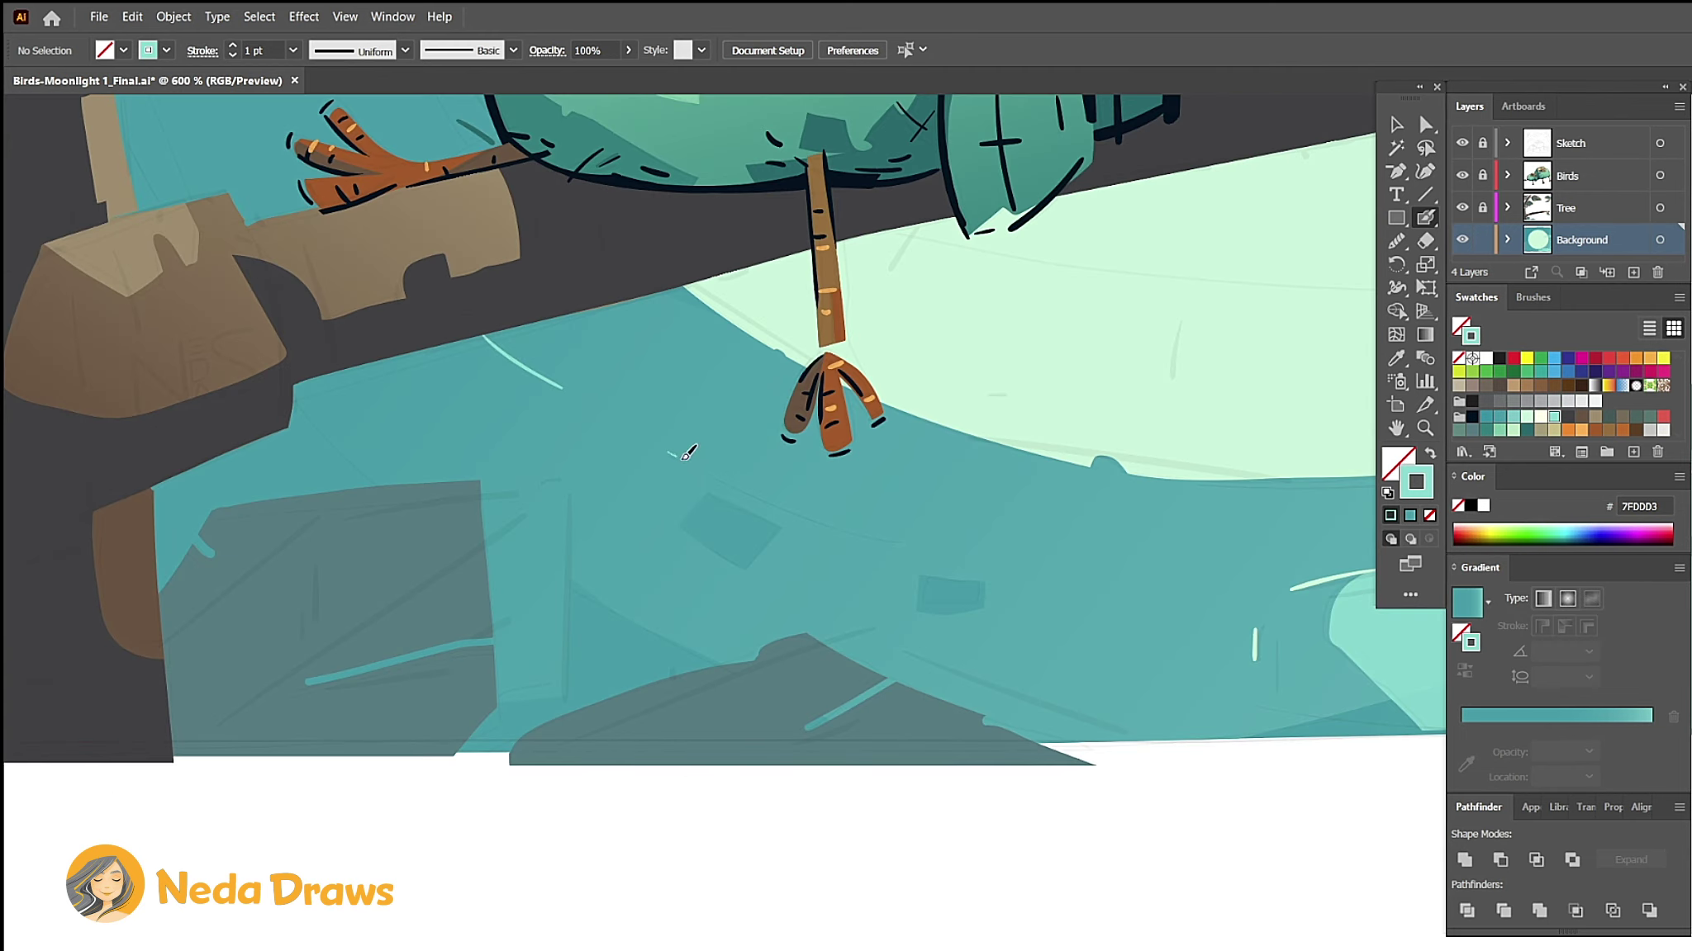
pyautogui.moveTo(669, 453); pyautogui.dragTo(967, 547)
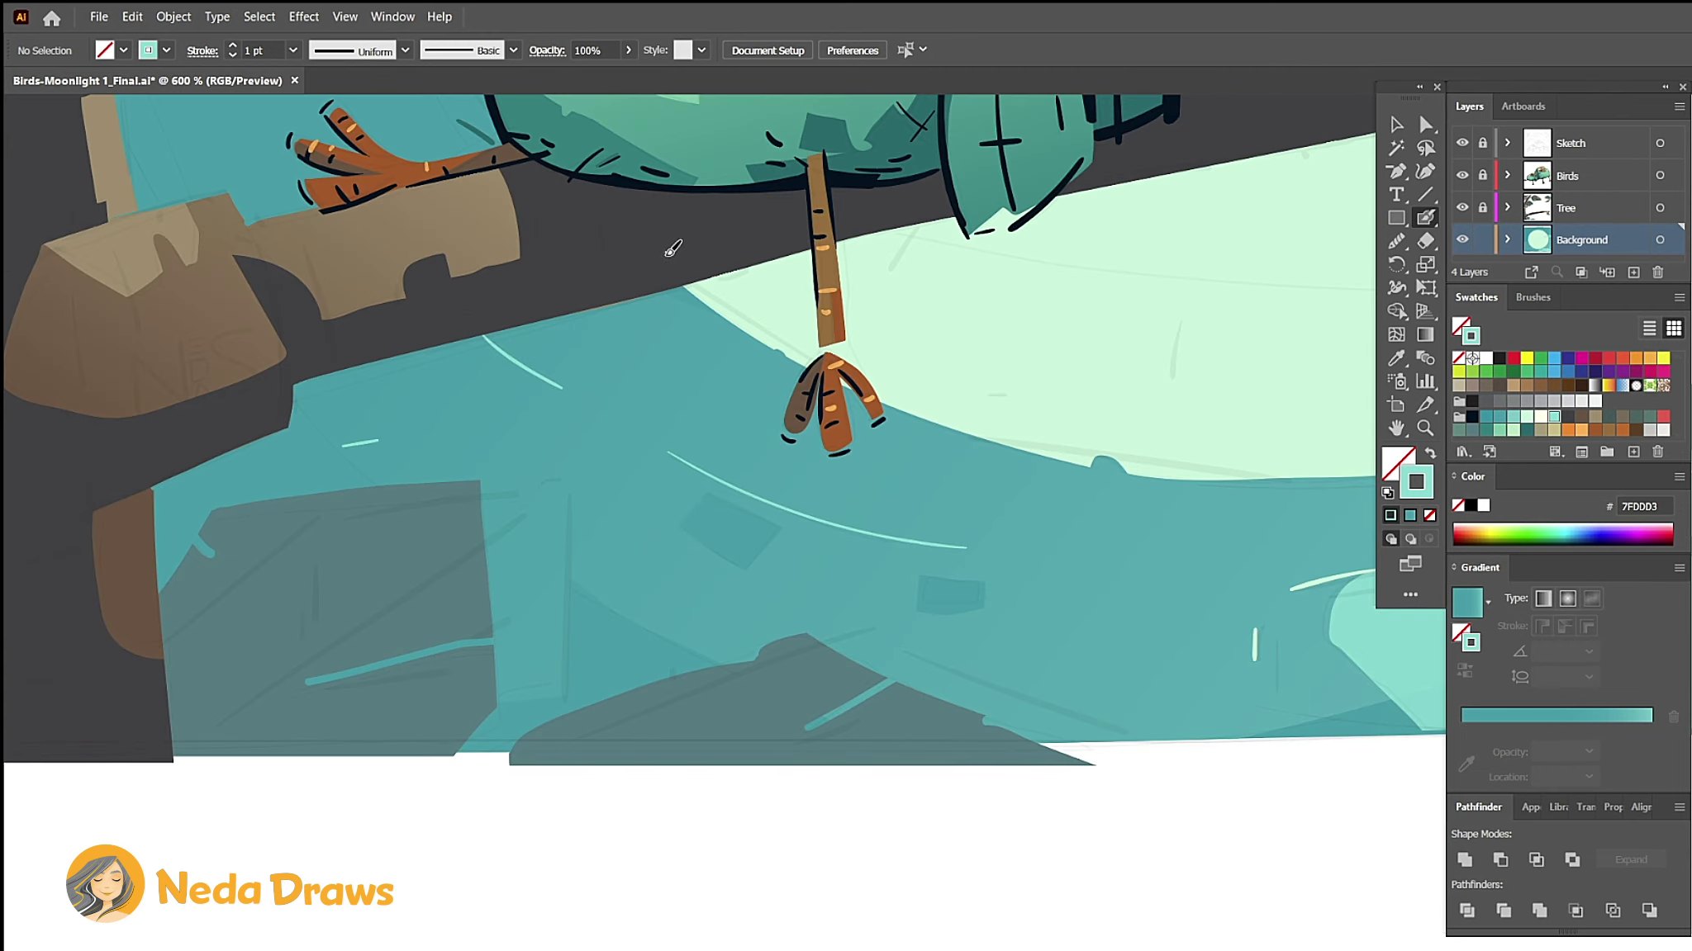
pyautogui.moveTo(685, 281); pyautogui.dragTo(785, 330)
pyautogui.moveTo(978, 438); pyautogui.dragTo(1297, 463)
pyautogui.scroll(5, 774, 471)
pyautogui.hscroll(-4, 774, 472)
pyautogui.moveTo(832, 599); pyautogui.dragTo(781, 628)
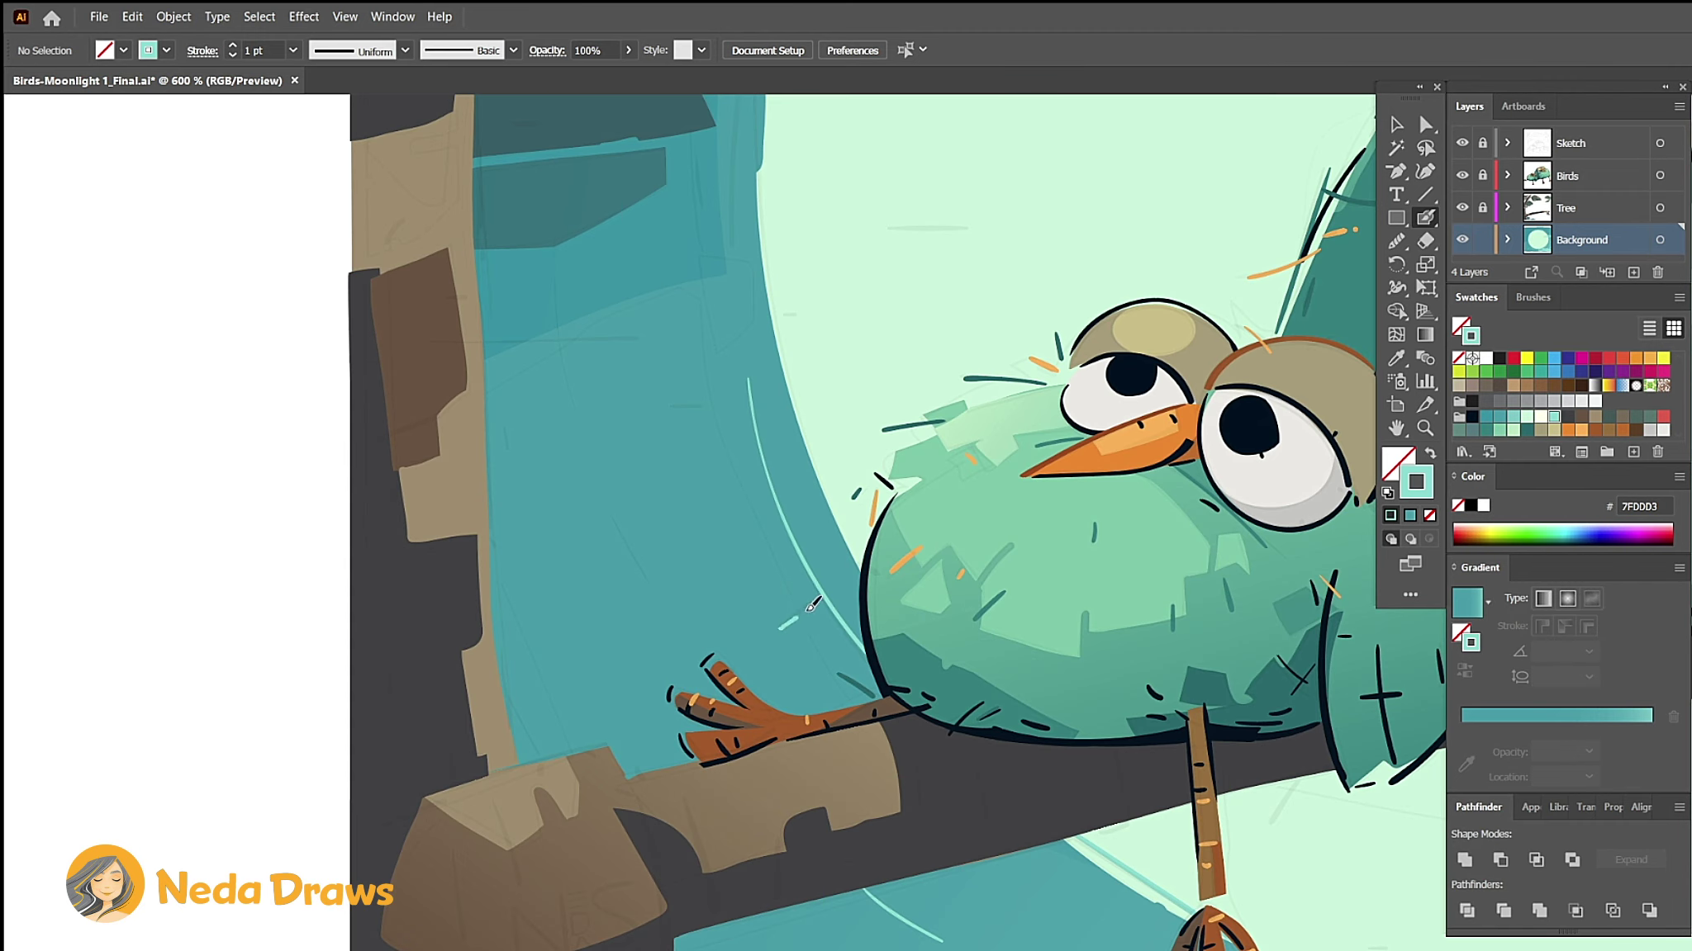
# Step: Draw a large white circle over the moon with the Ellipse Tool
pyautogui.hotkey('ctrl', '0')
pyautogui.click(1395, 217)
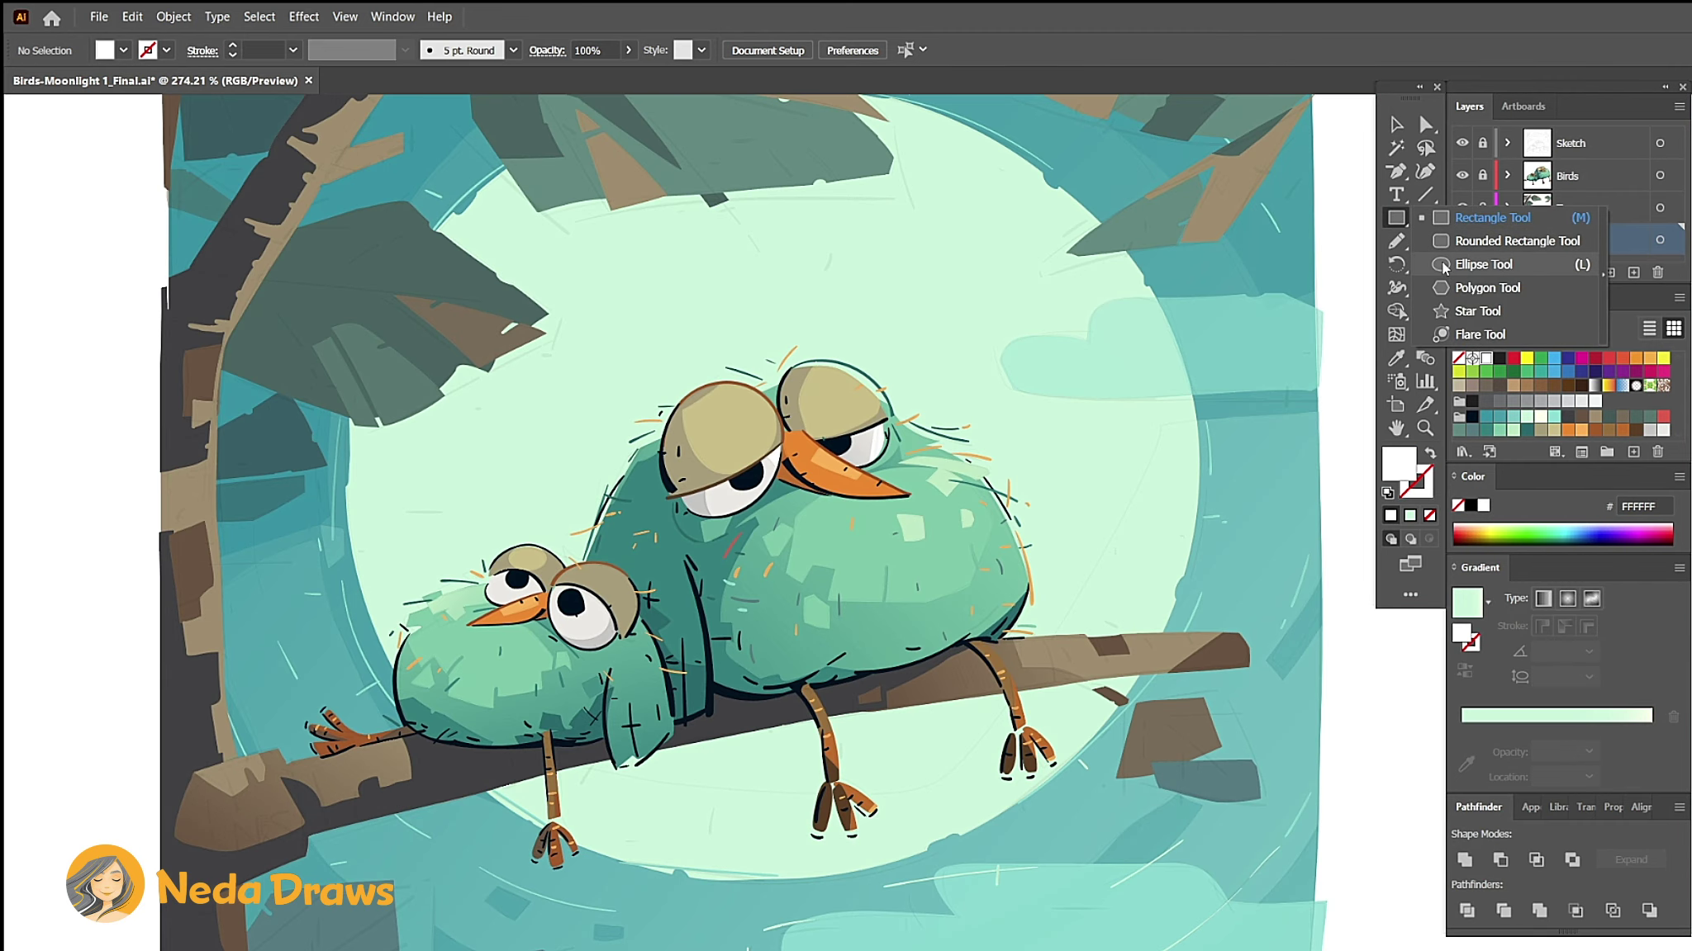
pyautogui.click(1442, 265)
pyautogui.moveTo(511, 225)
pyautogui.mouseDown()
pyautogui.moveTo(1039, 802)
pyautogui.moveTo(1107, 818)
pyautogui.mouseUp()
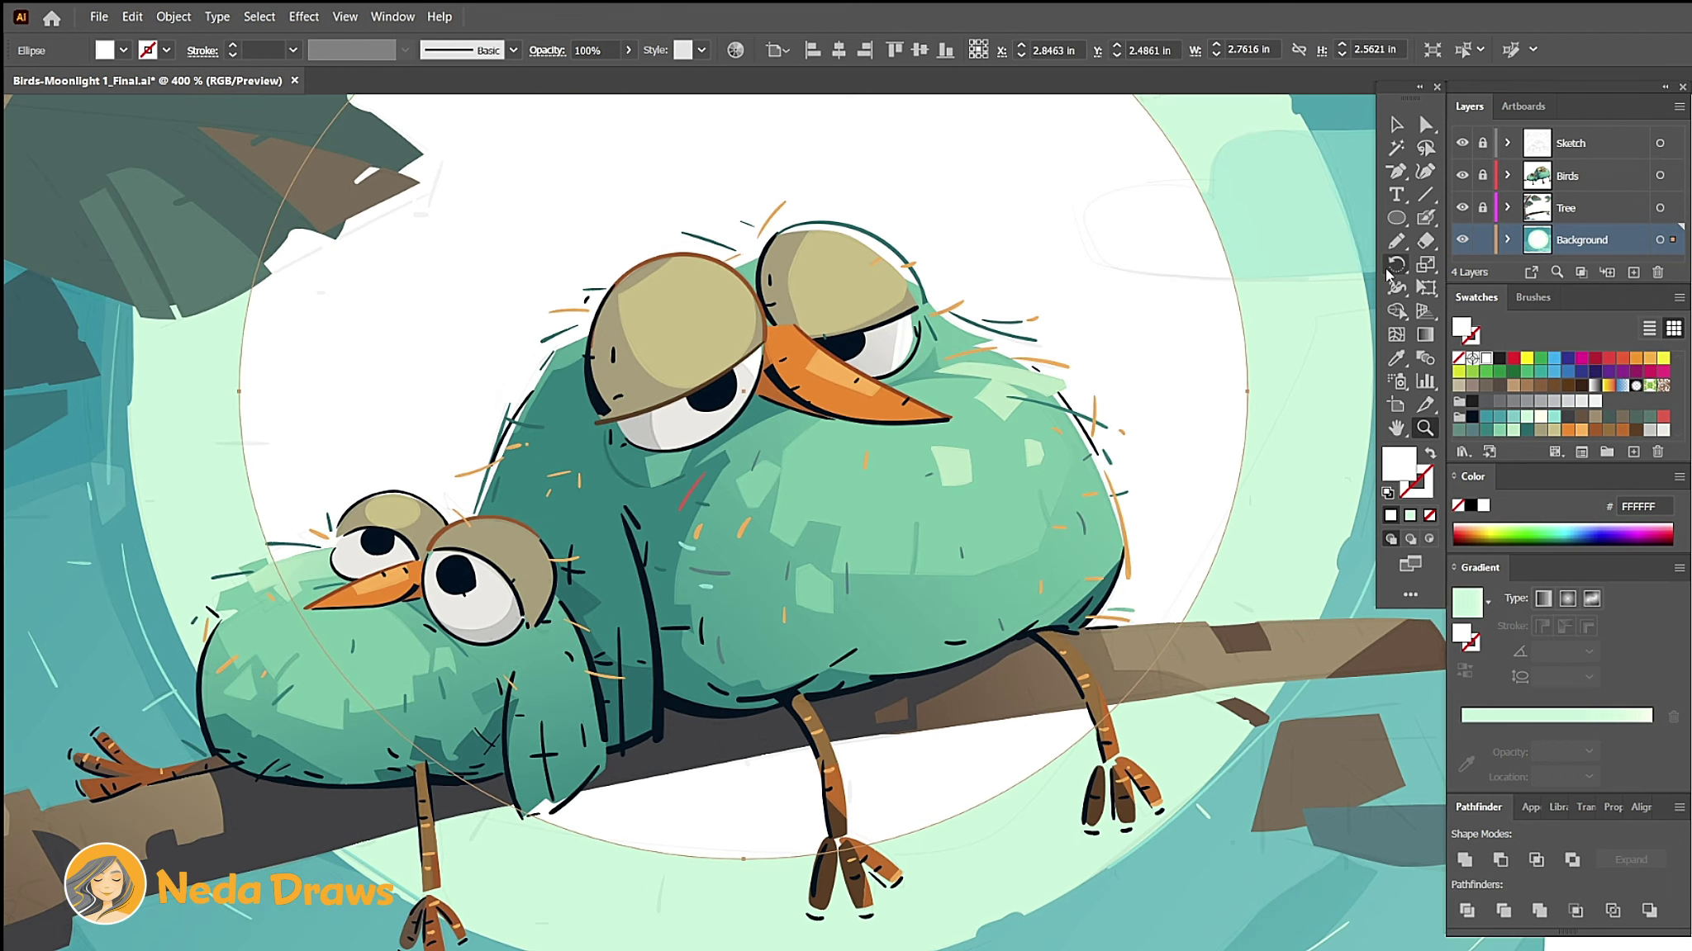
# Step: Erase the white circle along the big bird's outline, head and the circle's left edge
pyautogui.hotkey('ctrl', '+')
pyautogui.hotkey('ctrl', '+')
pyautogui.click(1427, 241)
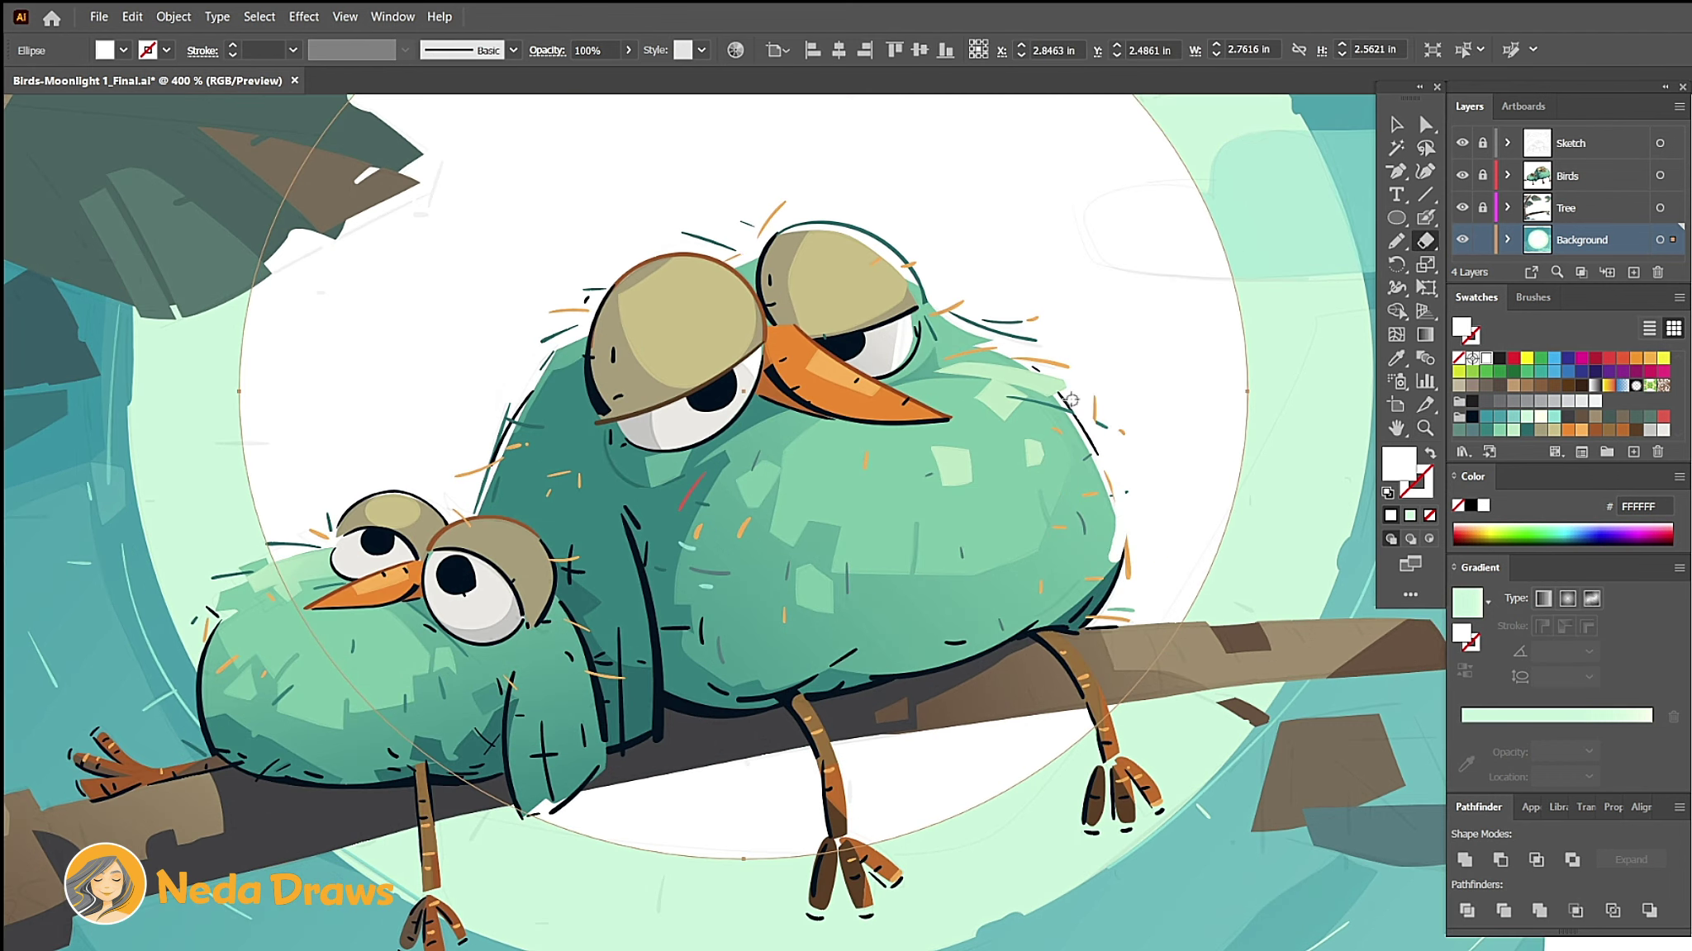
pyautogui.moveTo(1060, 361)
pyautogui.mouseDown()
pyautogui.moveTo(1065, 330)
pyautogui.moveTo(956, 303)
pyautogui.mouseUp()
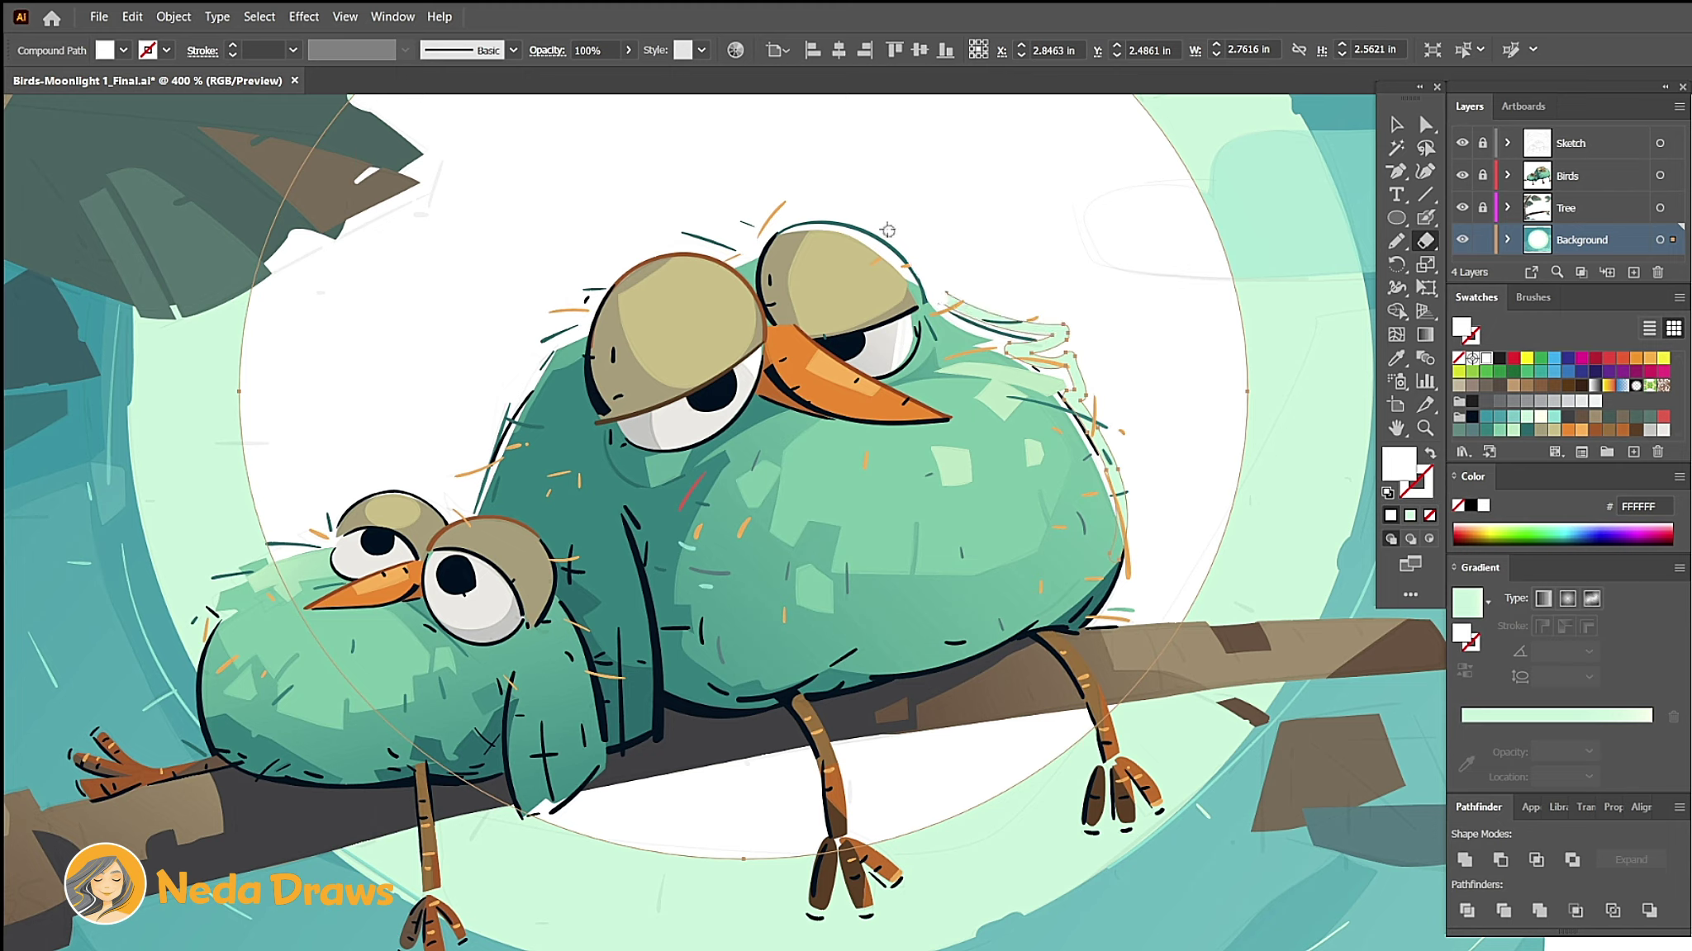
pyautogui.moveTo(888, 230)
pyautogui.mouseDown()
pyautogui.moveTo(615, 281)
pyautogui.moveTo(545, 318)
pyautogui.moveTo(492, 417)
pyautogui.moveTo(498, 516)
pyautogui.moveTo(423, 475)
pyautogui.moveTo(281, 537)
pyautogui.mouseUp()
pyautogui.hotkey('ctrl', '=')
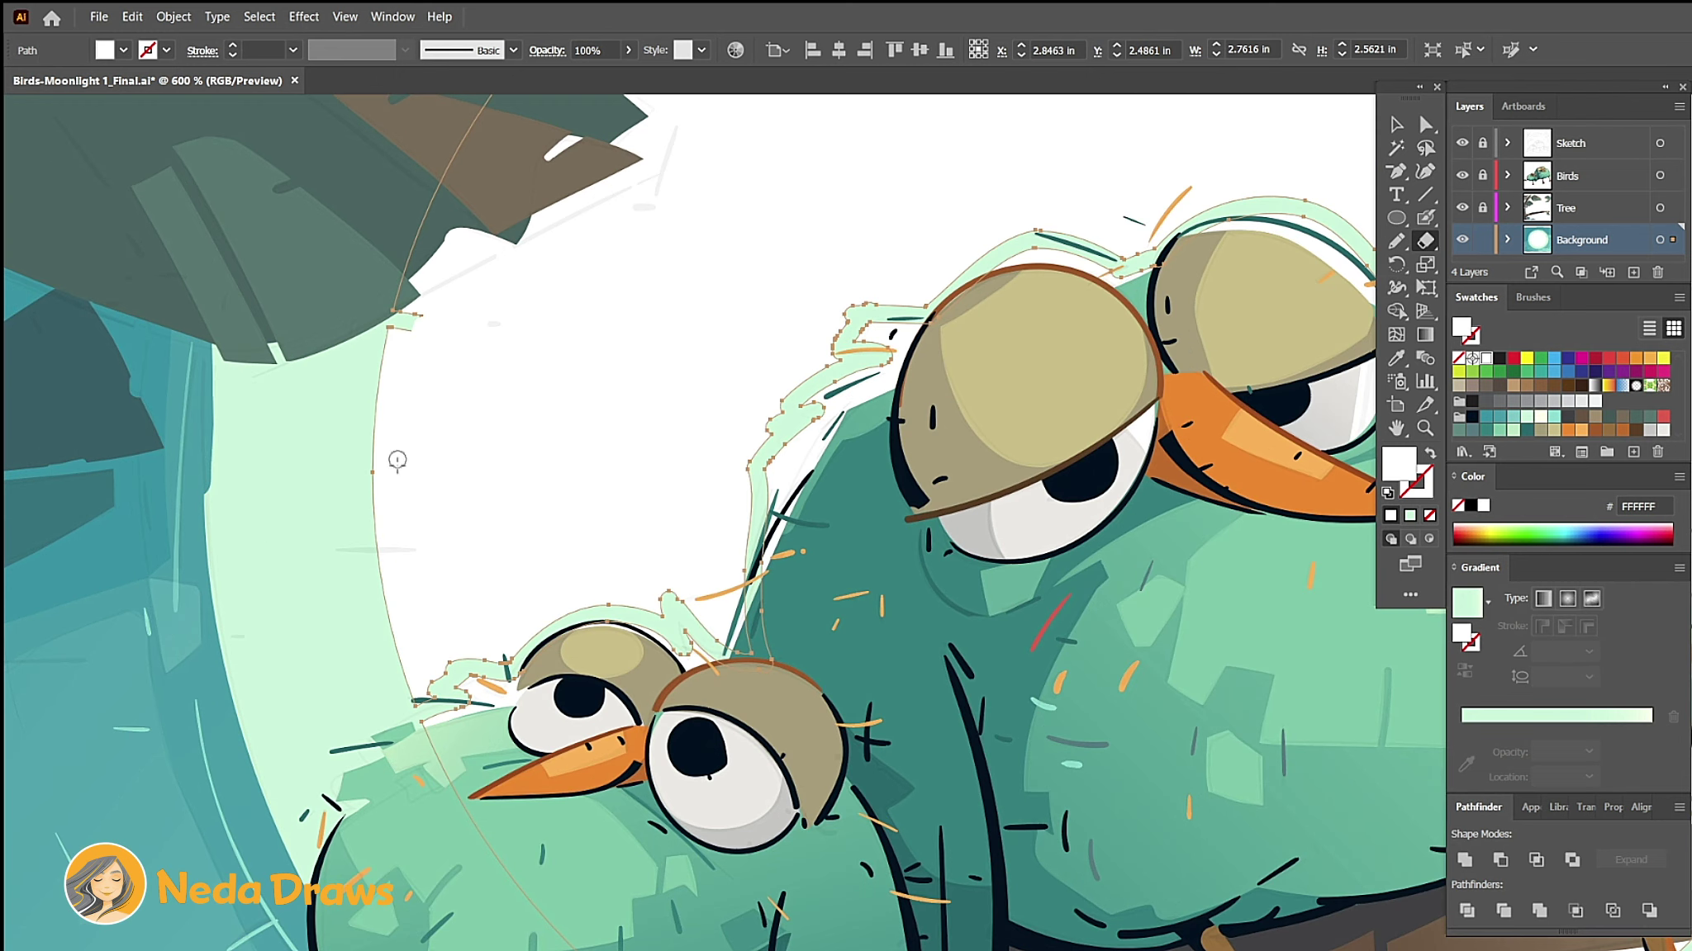
pyautogui.moveTo(406, 320); pyautogui.dragTo(420, 708)
pyautogui.moveTo(381, 647); pyautogui.dragTo(421, 715)
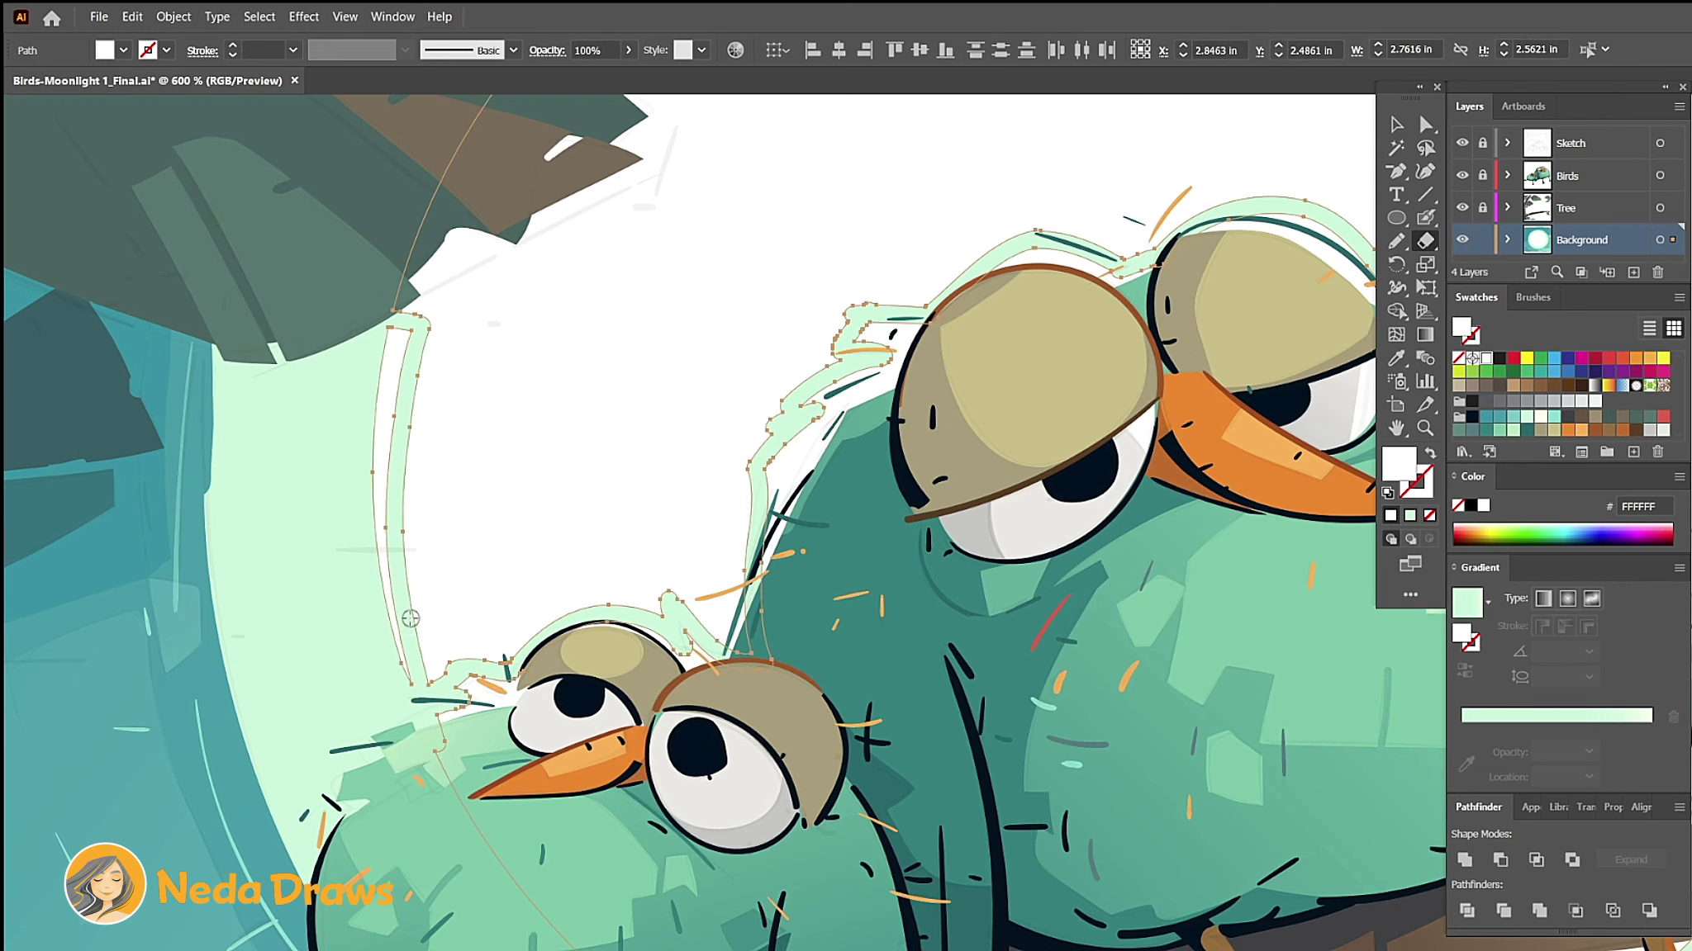
pyautogui.moveTo(381, 318)
pyautogui.mouseDown()
pyautogui.moveTo(365, 474)
pyautogui.moveTo(487, 330)
pyautogui.moveTo(433, 408)
pyautogui.moveTo(475, 397)
pyautogui.mouseUp()
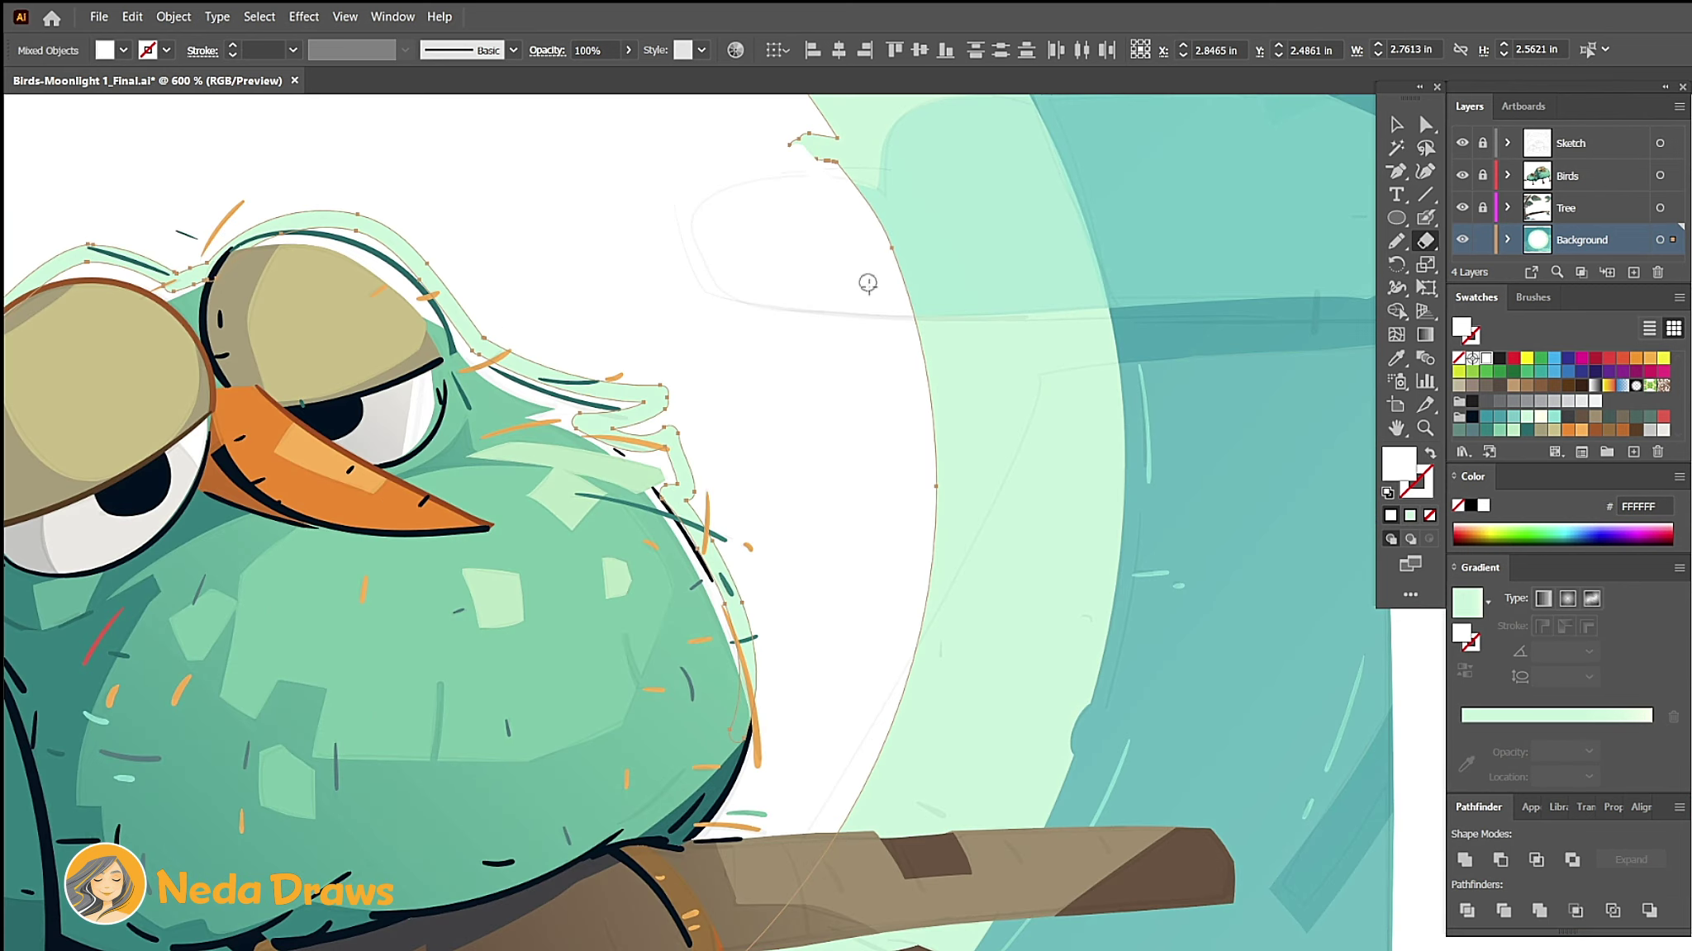
# Step: Cut the circle along the bird's right edge and branch, deleting the white piece between the legs
pyautogui.moveTo(867, 283)
pyautogui.mouseDown()
pyautogui.moveTo(890, 454)
pyautogui.moveTo(933, 500)
pyautogui.moveTo(915, 552)
pyautogui.mouseUp()
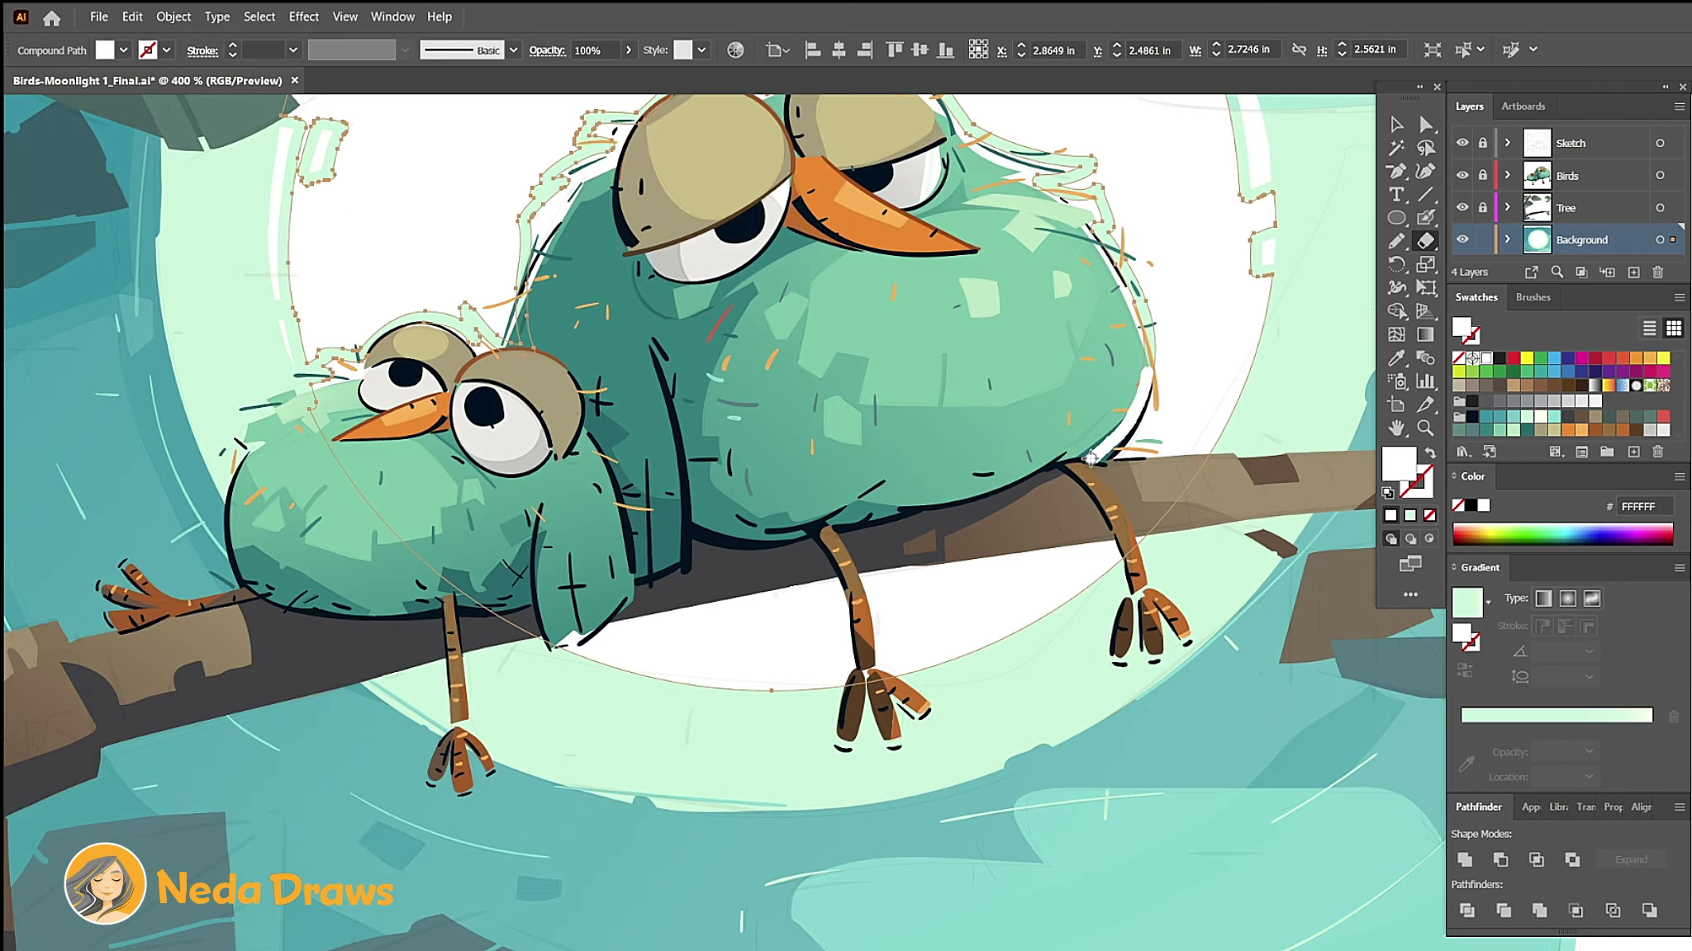
pyautogui.moveTo(1090, 458)
pyautogui.mouseDown()
pyautogui.moveTo(1144, 533)
pyautogui.moveTo(834, 693)
pyautogui.mouseUp()
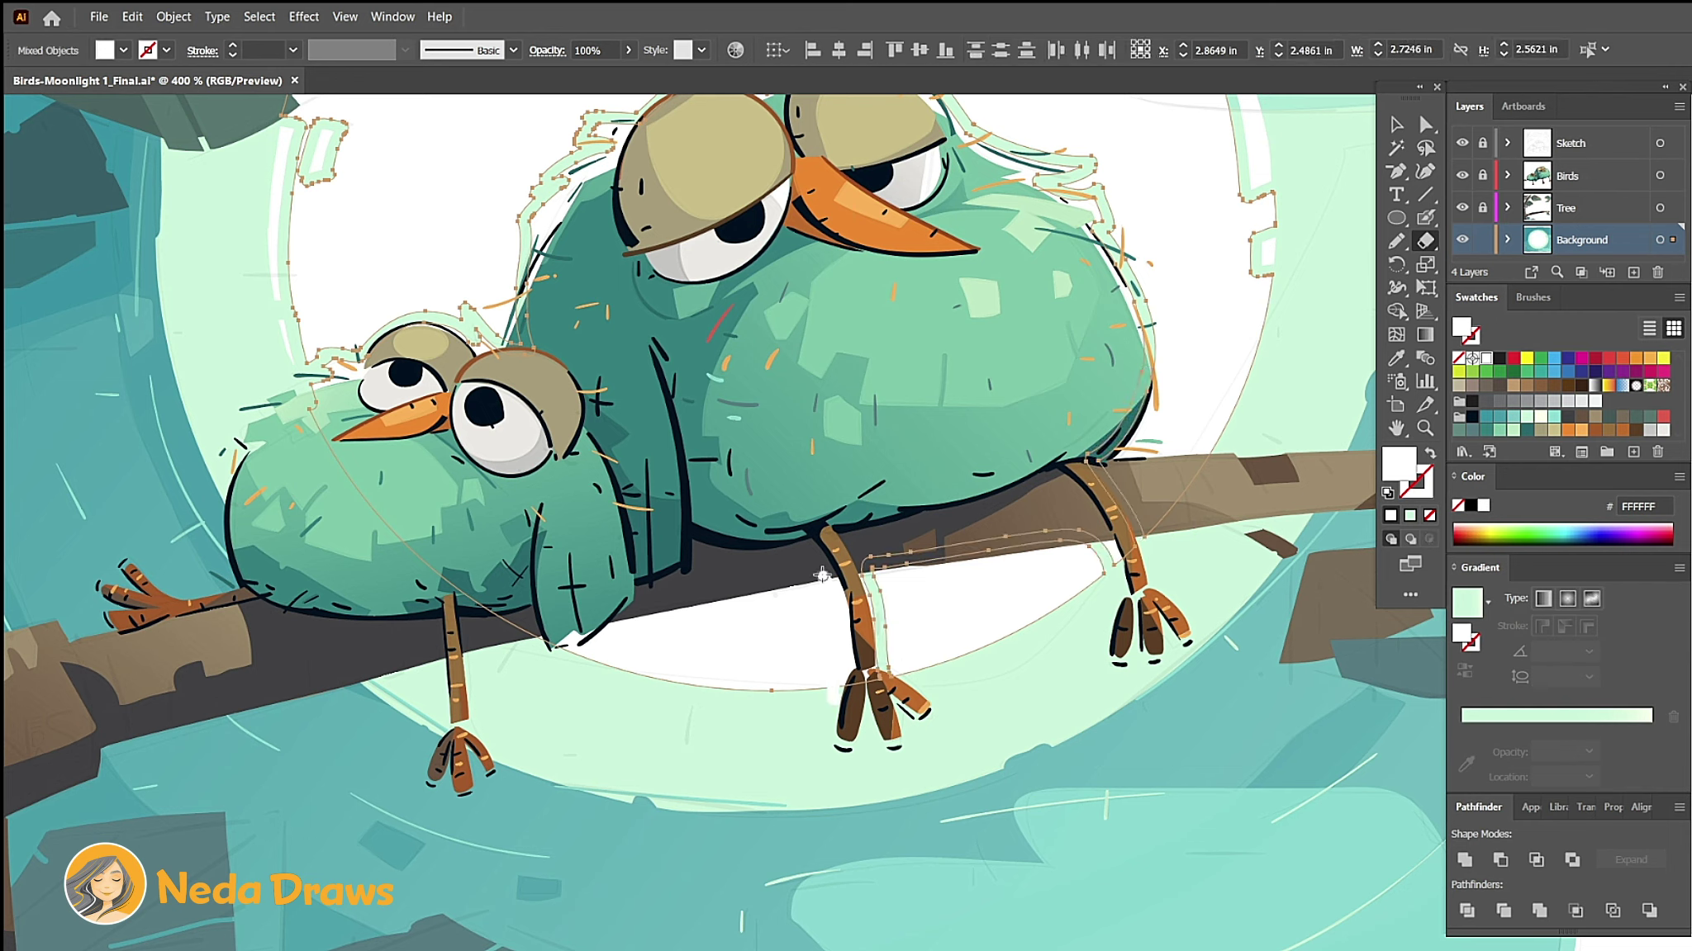
pyautogui.moveTo(822, 574); pyautogui.dragTo(529, 661)
pyautogui.click(1424, 124)
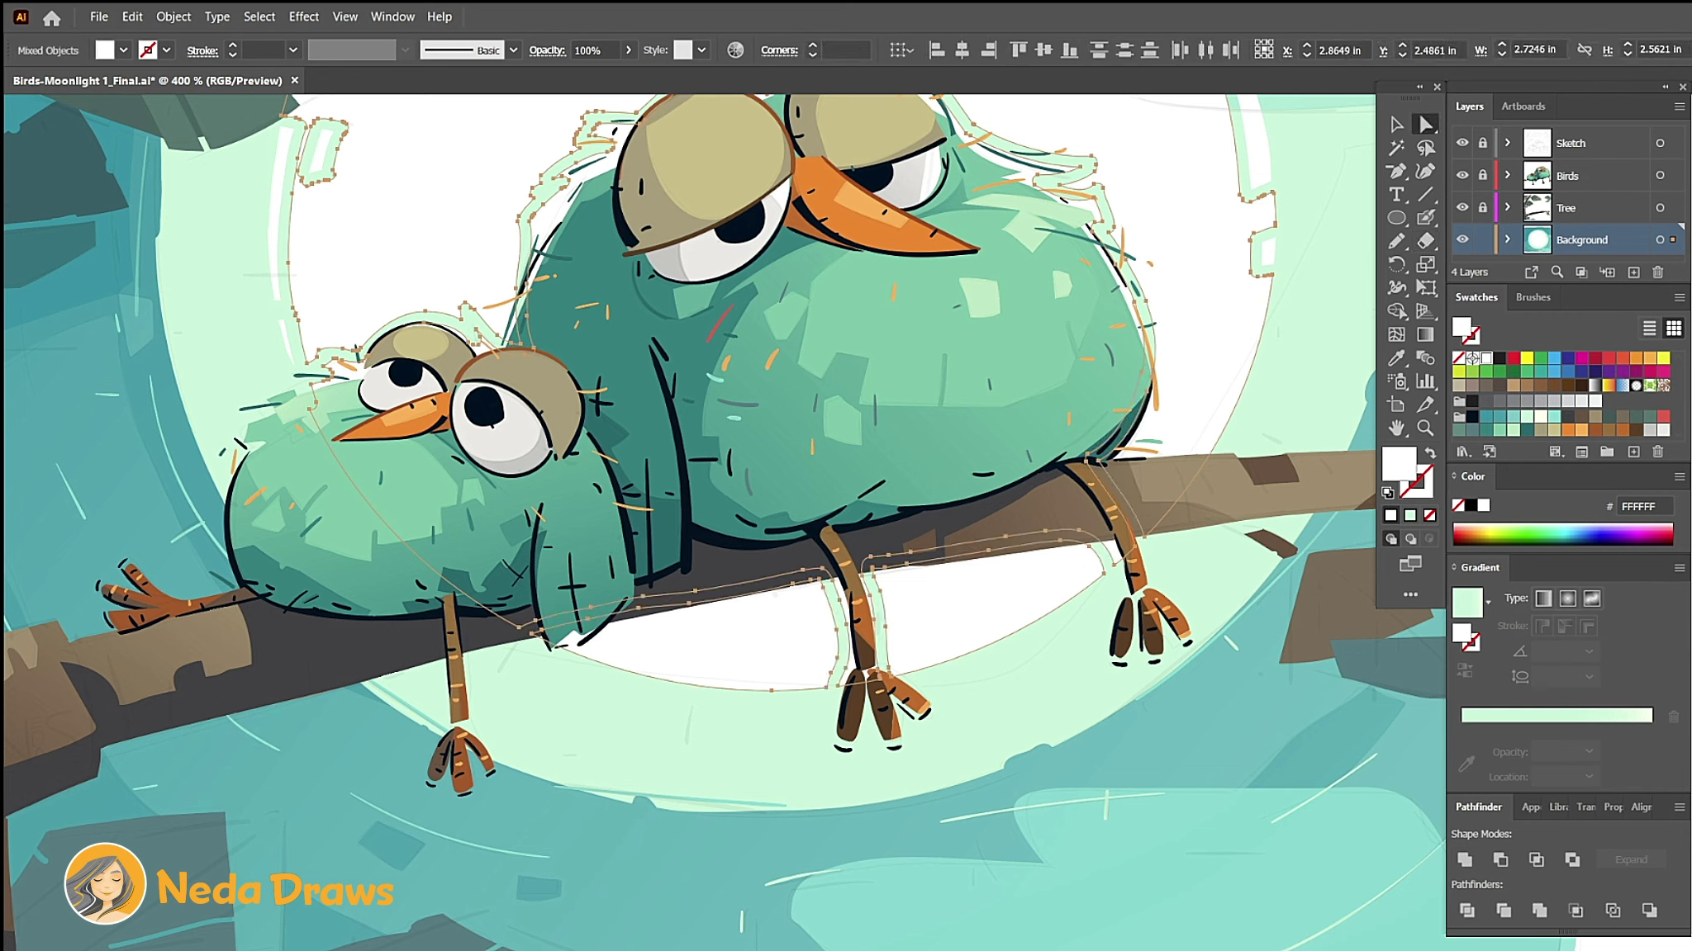
pyautogui.click(1087, 577)
pyautogui.press('Delete')
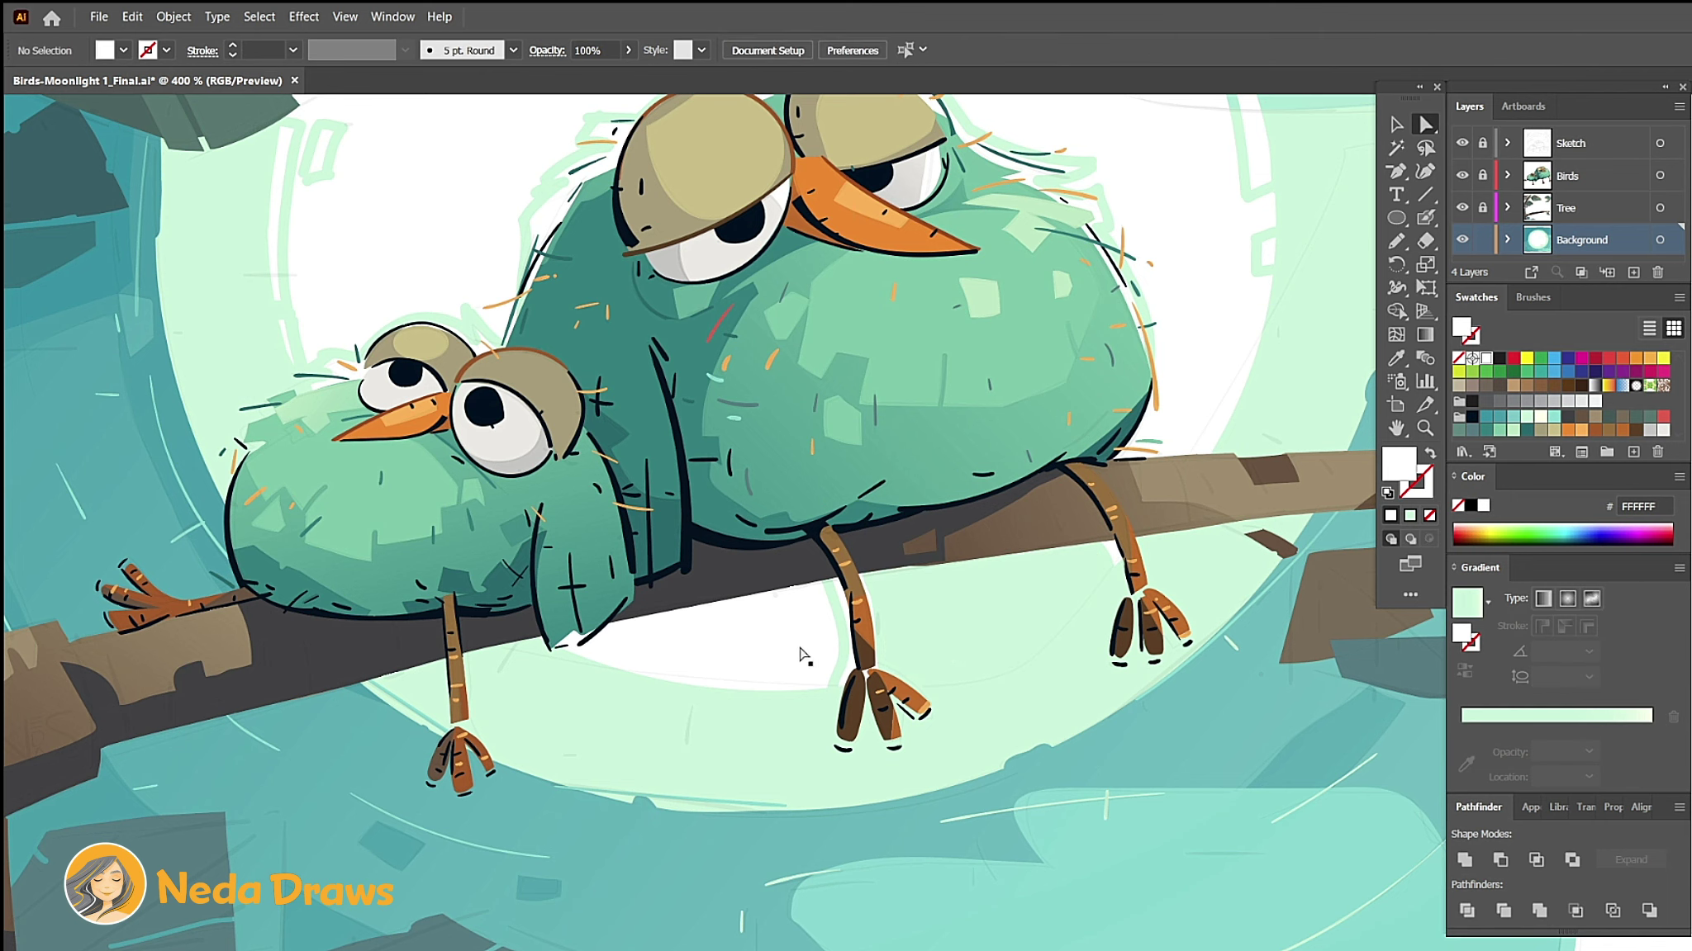
# Step: Redraw the white path's edge closely along the legs, toes and small bird's outline
pyautogui.hotkey('ctrl', '+')
pyautogui.click(887, 388)
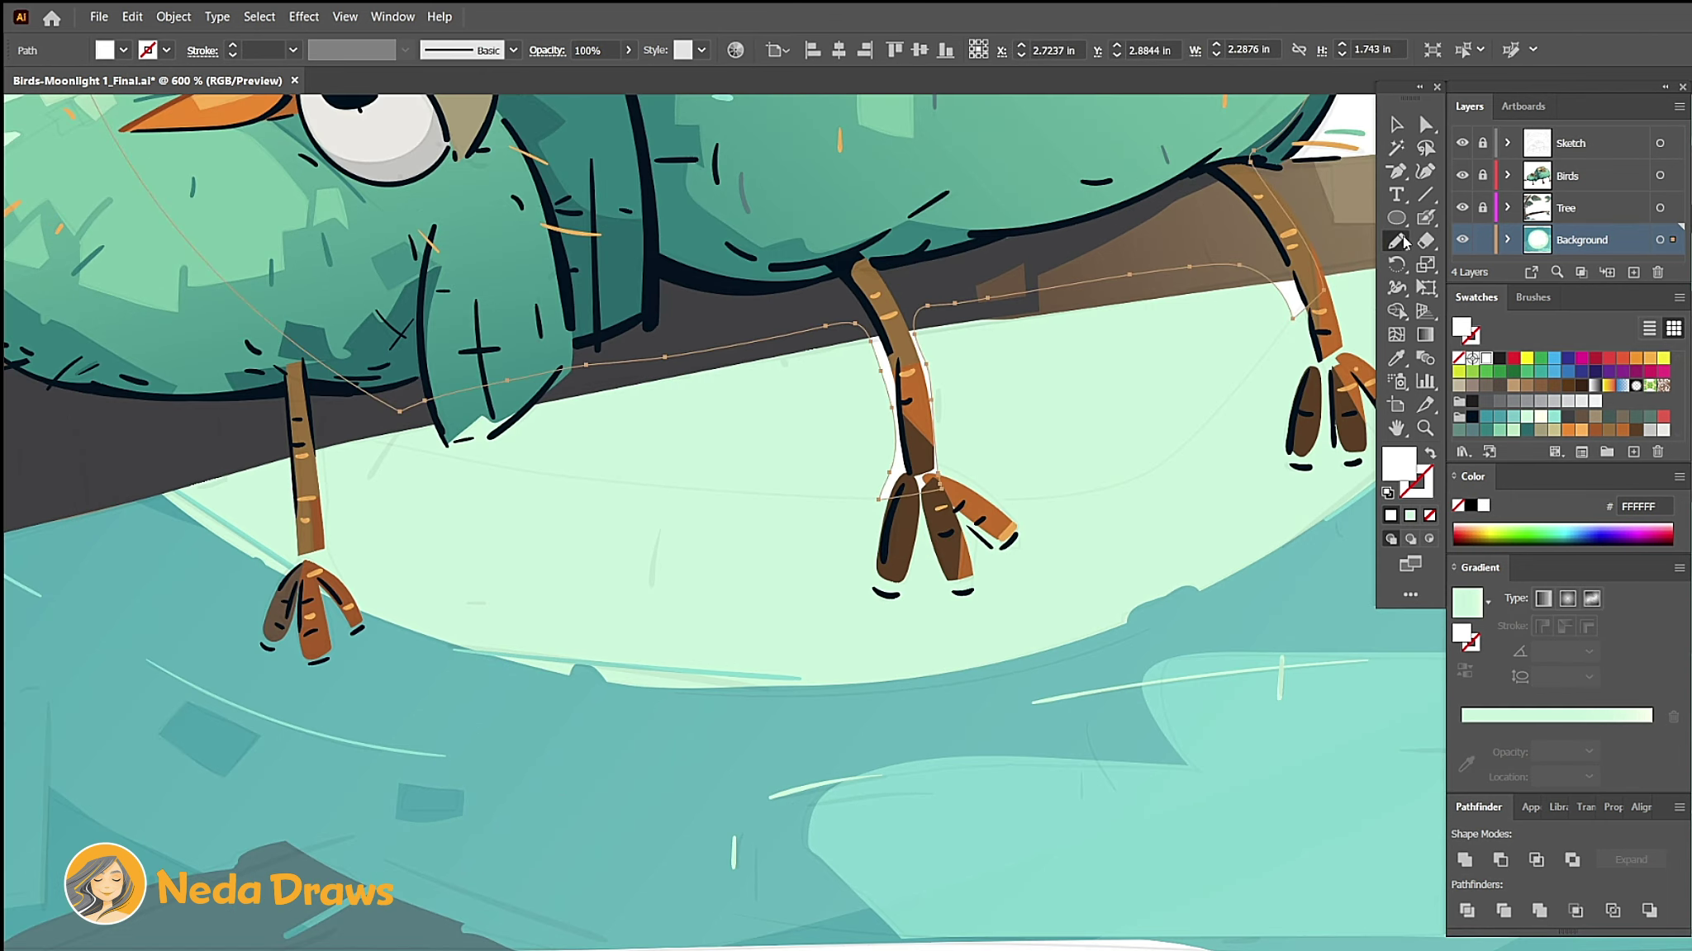
pyautogui.moveTo(904, 489)
pyautogui.mouseDown()
pyautogui.moveTo(1007, 499)
pyautogui.moveTo(960, 584)
pyautogui.mouseUp()
pyautogui.hscroll(6, 904, 484)
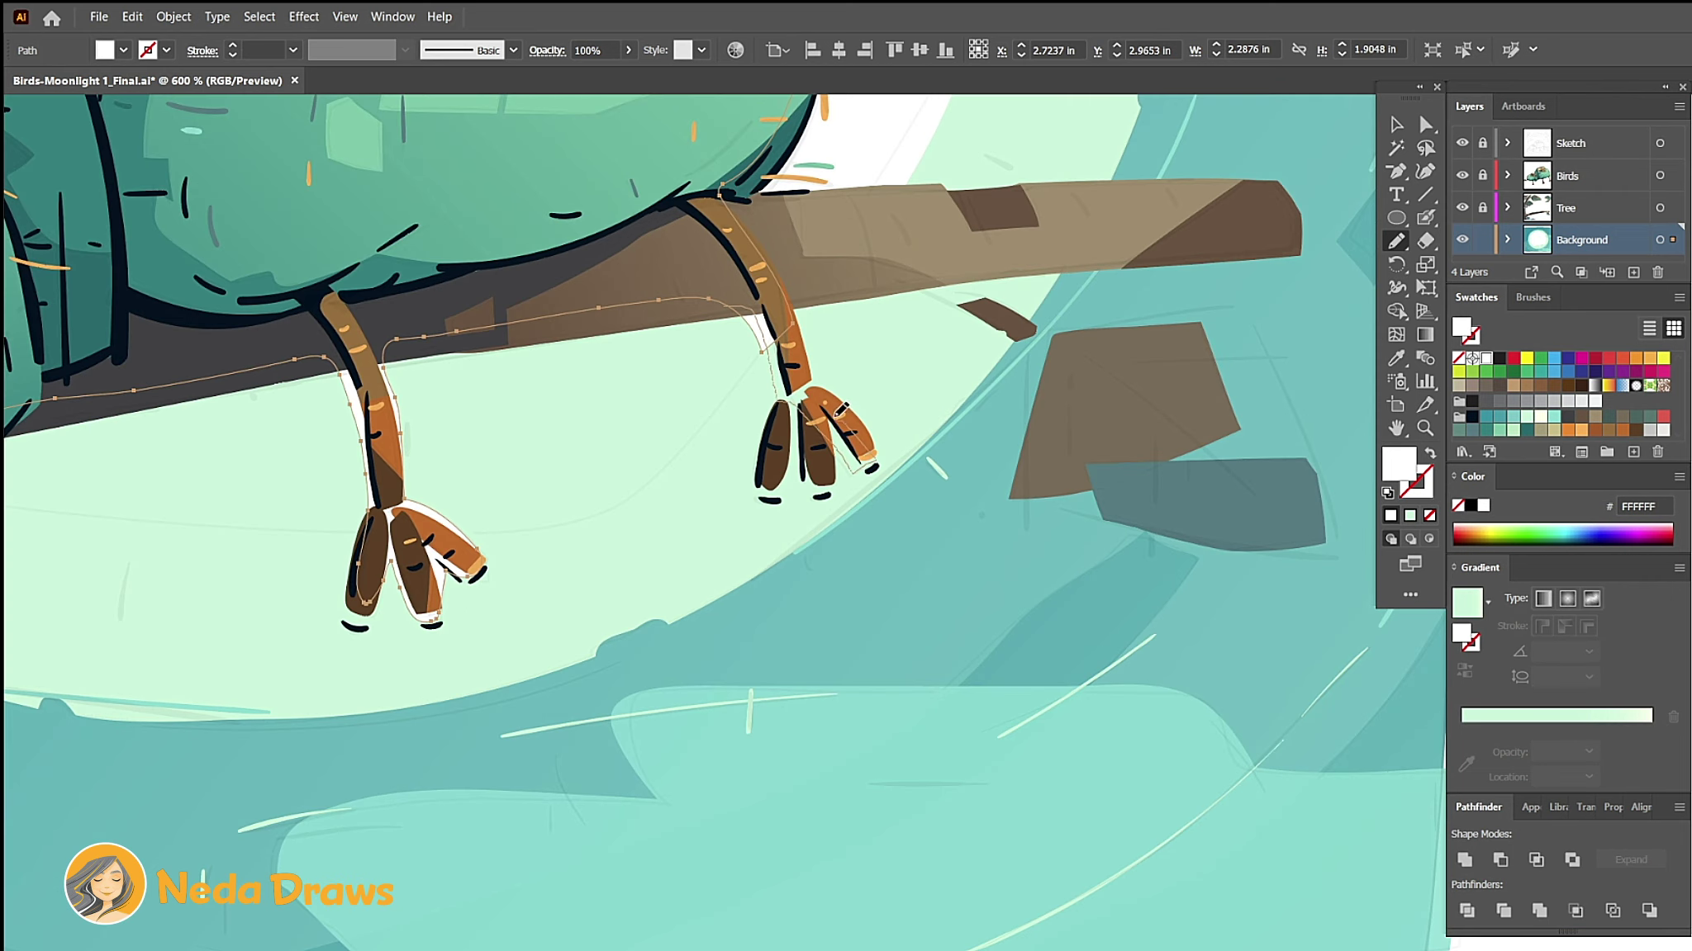
pyautogui.moveTo(841, 409)
pyautogui.mouseDown()
pyautogui.moveTo(801, 452)
pyautogui.moveTo(878, 541)
pyautogui.mouseUp()
pyautogui.hscroll(-6, 847, 444)
pyautogui.scroll(3, 869, 255)
pyautogui.hscroll(-4, 870, 256)
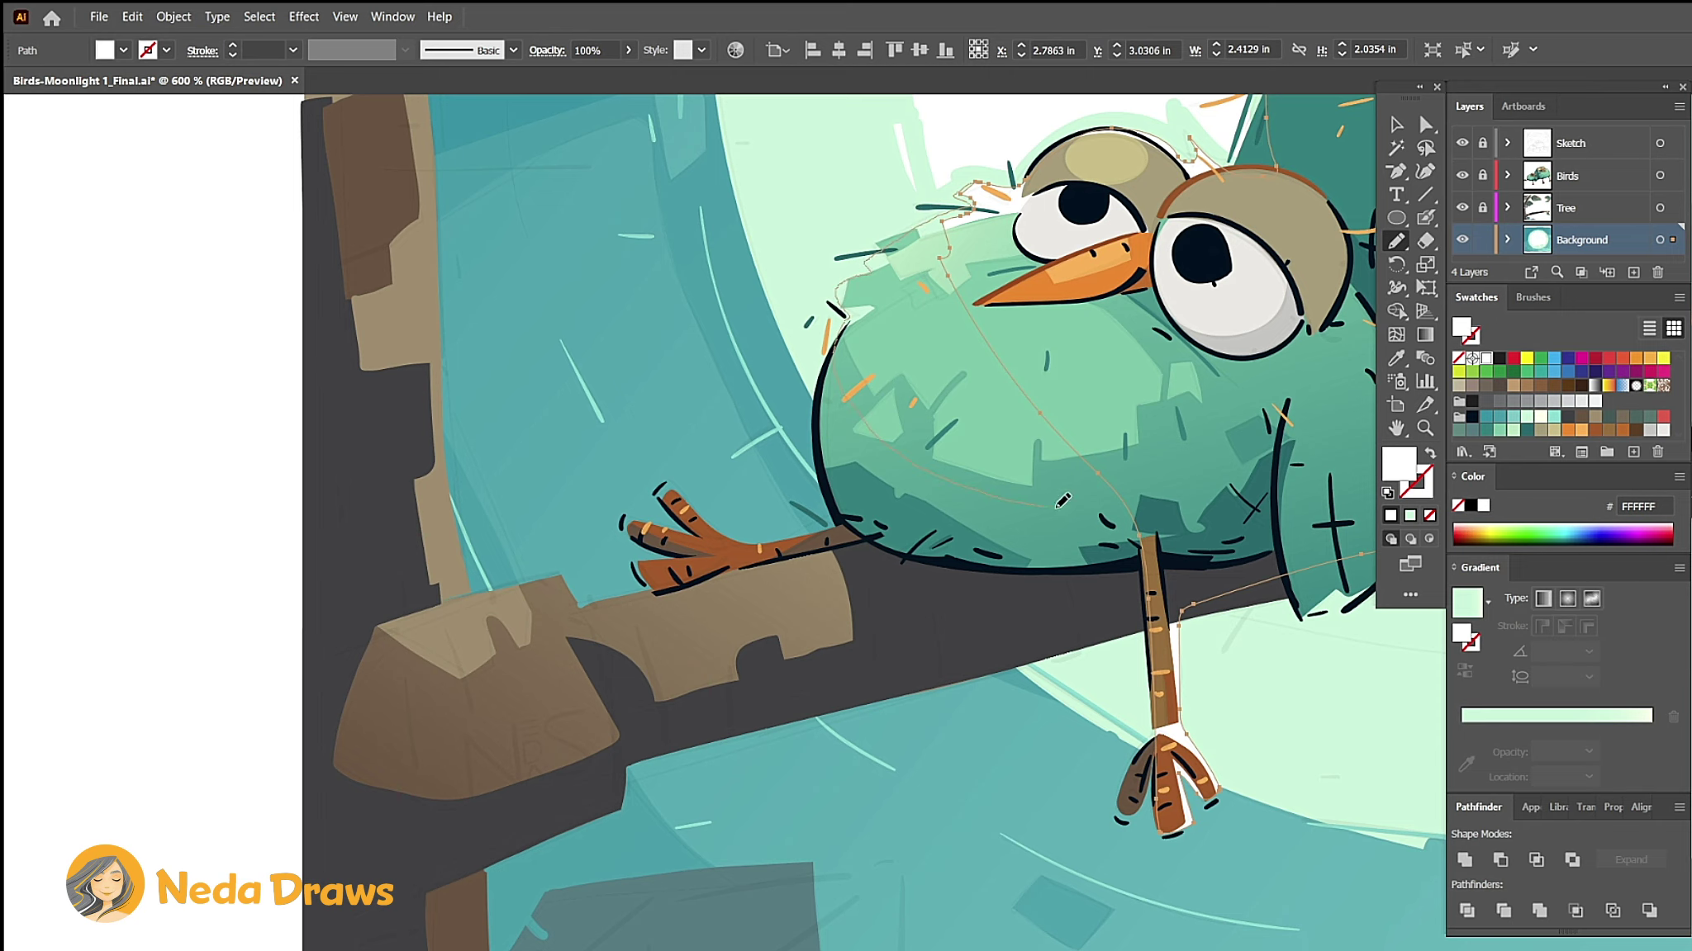
pyautogui.moveTo(979, 186); pyautogui.dragTo(813, 423)
pyautogui.moveTo(811, 517); pyautogui.dragTo(682, 483)
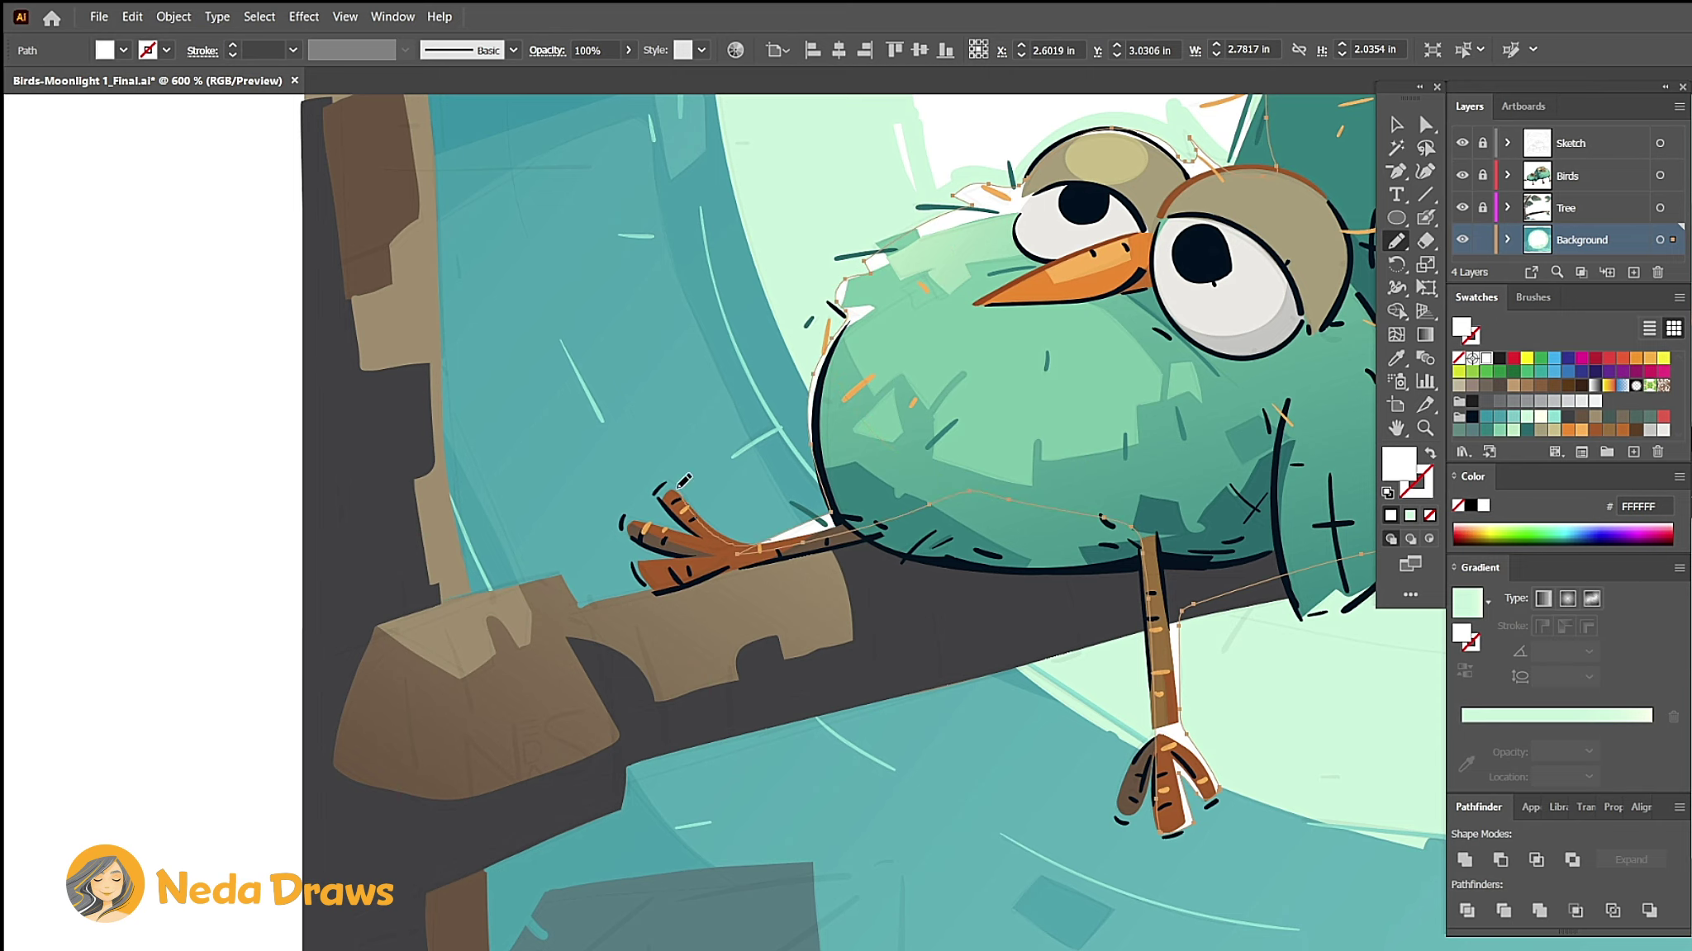
# Step: On the Birds layer, paint white highlights on the beak, right eye and body
pyautogui.hotkey('ctrl', '-')
pyautogui.hotkey('ctrl', '-')
pyautogui.press('a')
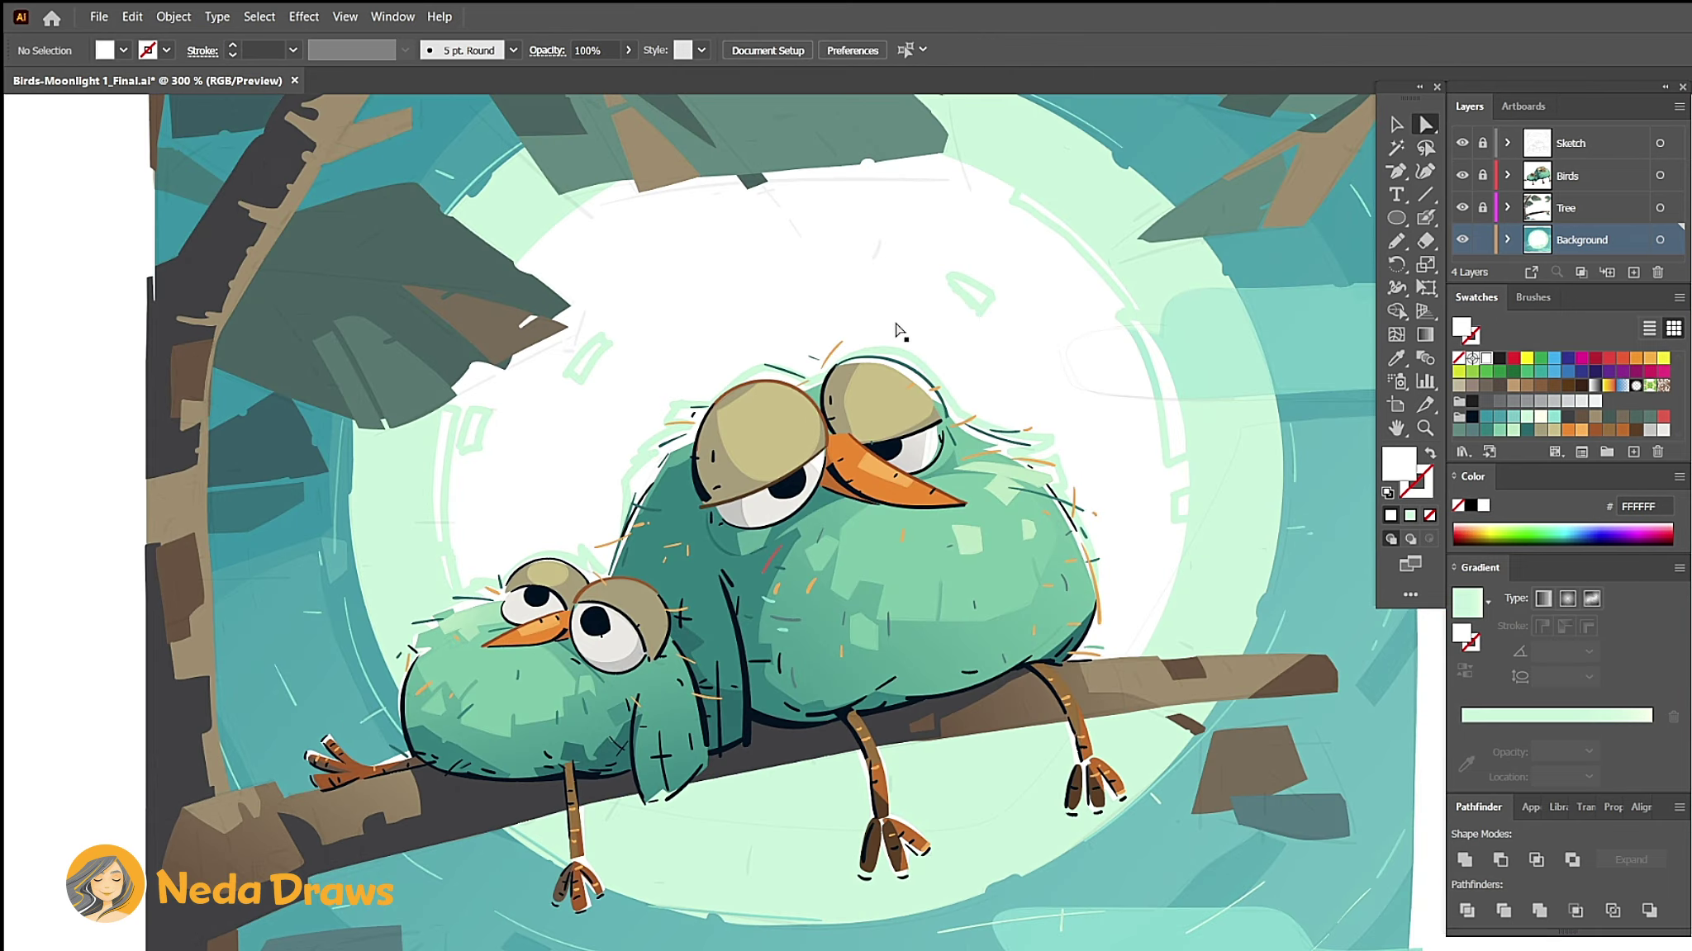
pyautogui.click(905, 339)
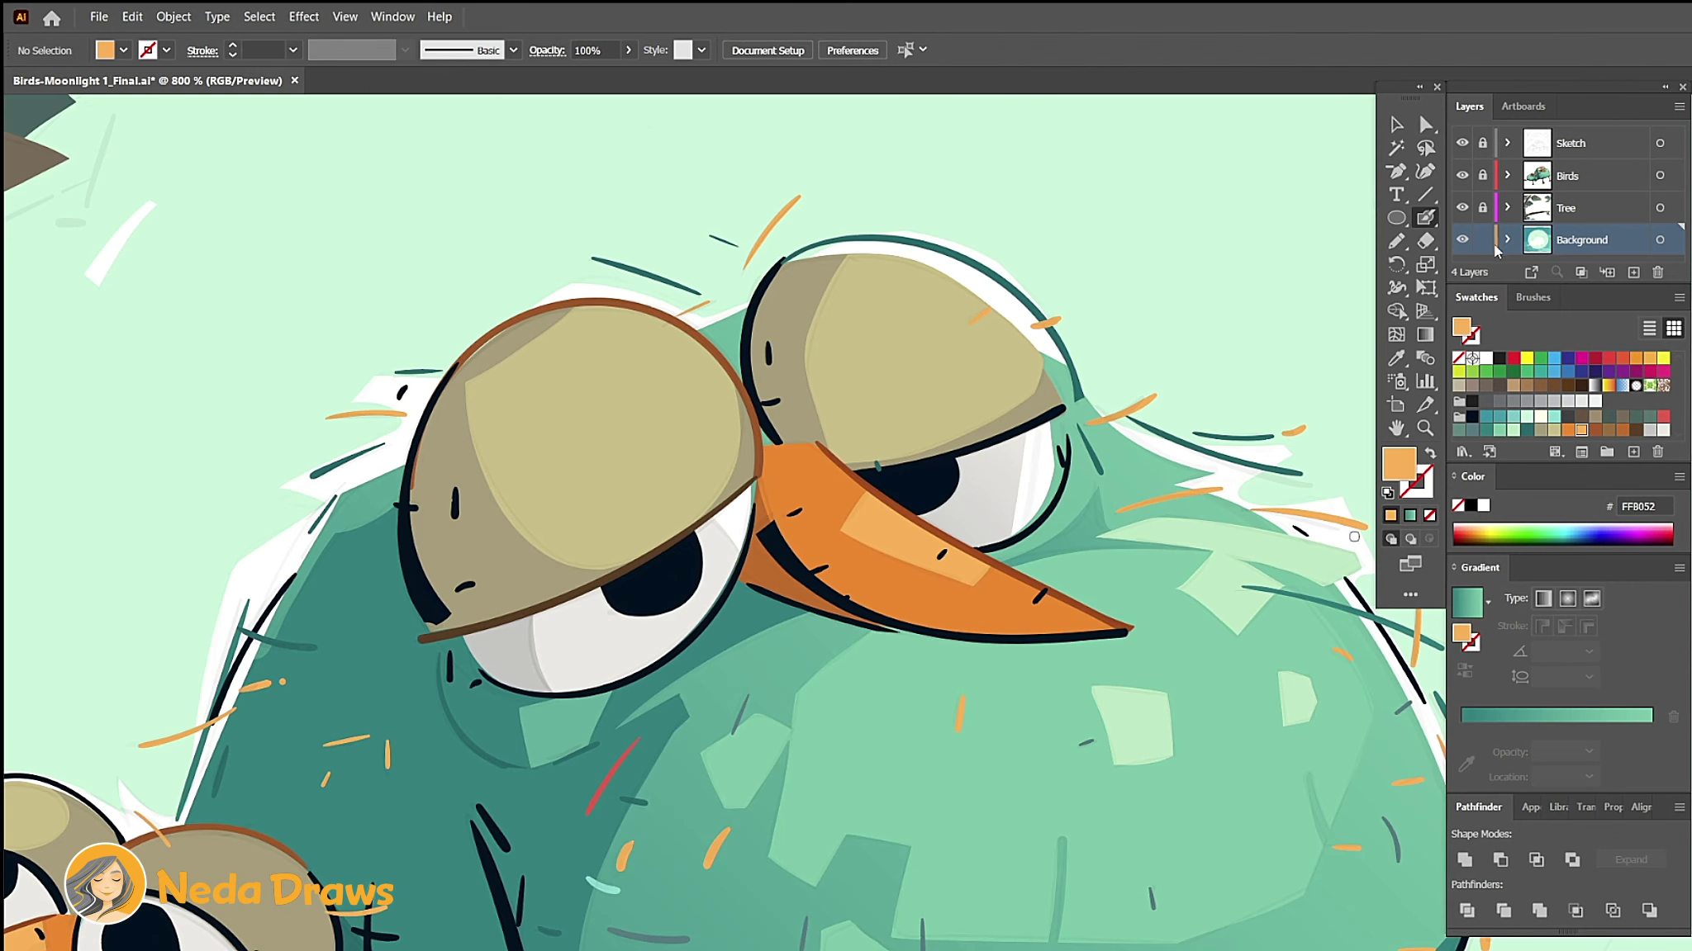
pyautogui.click(1573, 178)
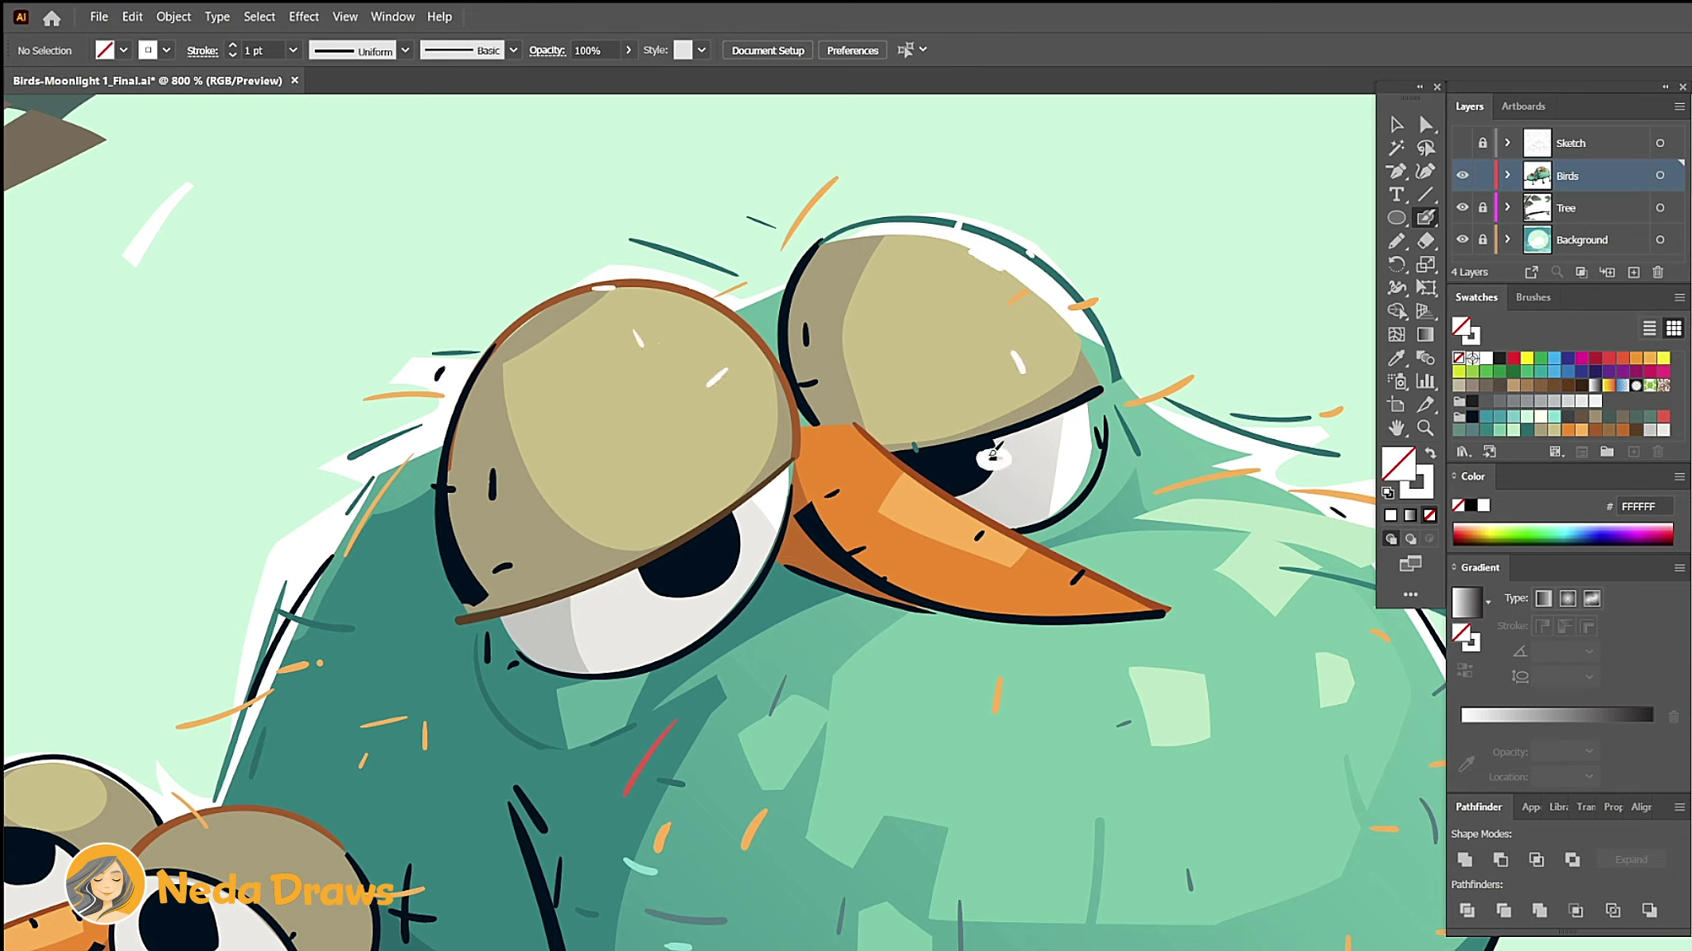
pyautogui.moveTo(922, 483); pyautogui.dragTo(967, 512)
pyautogui.moveTo(1166, 514); pyautogui.dragTo(1215, 503)
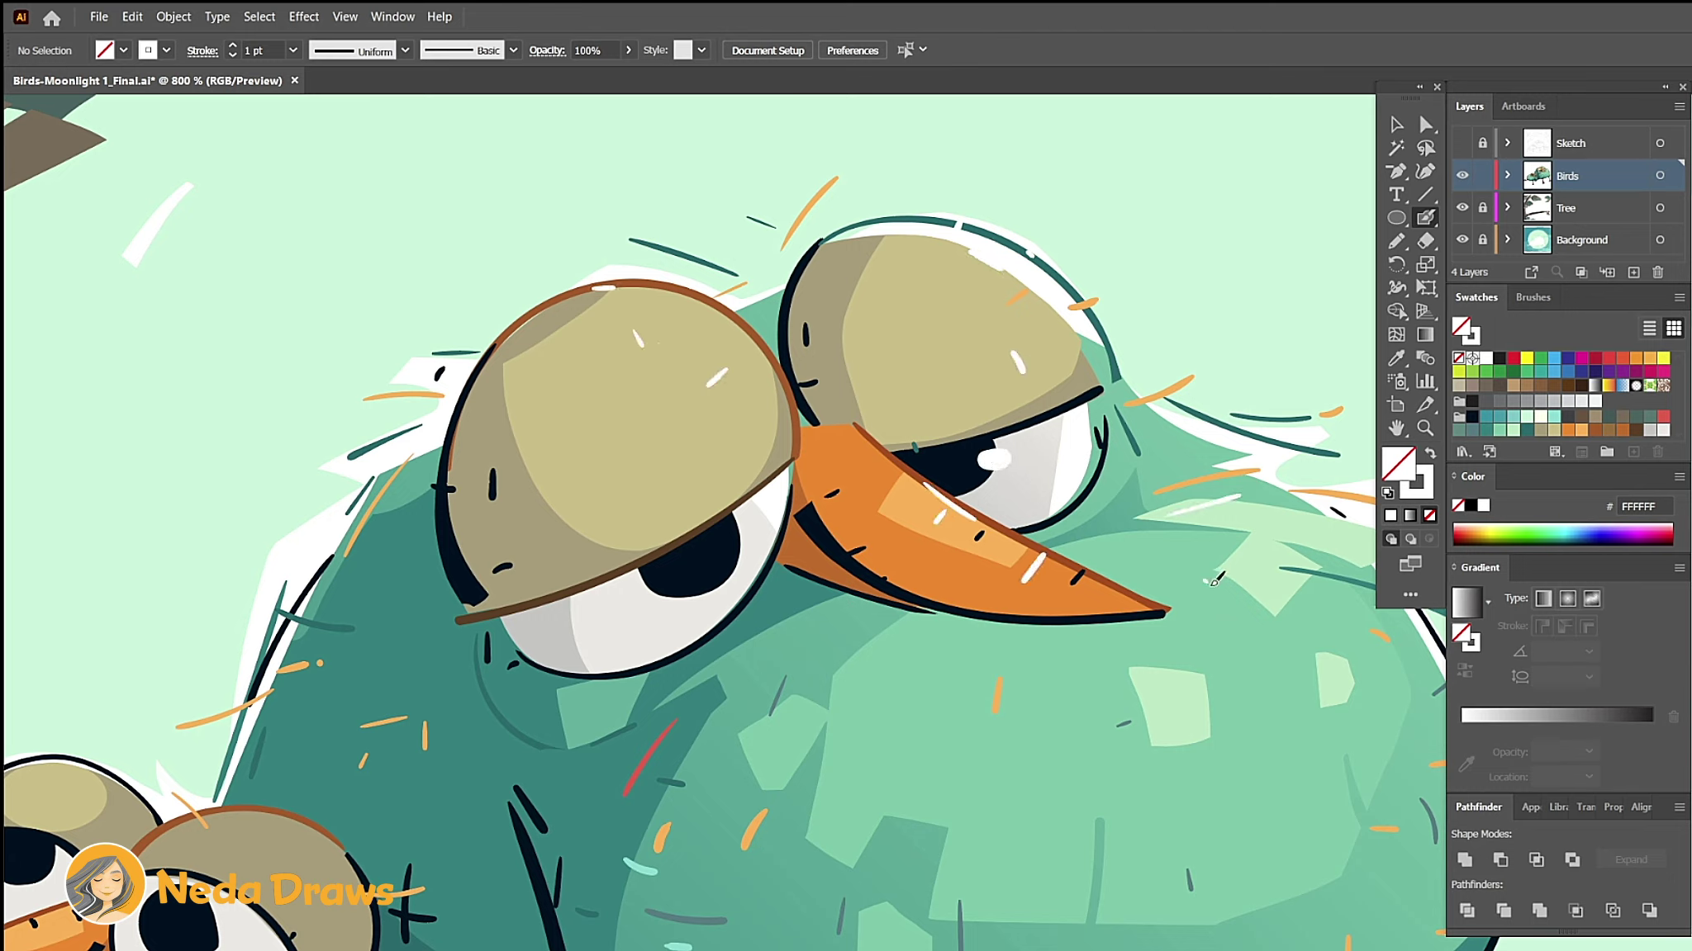
pyautogui.moveTo(1205, 579); pyautogui.dragTo(1237, 613)
pyautogui.moveTo(1200, 656); pyautogui.dragTo(1225, 675)
pyautogui.moveTo(1046, 731); pyautogui.dragTo(1049, 754)
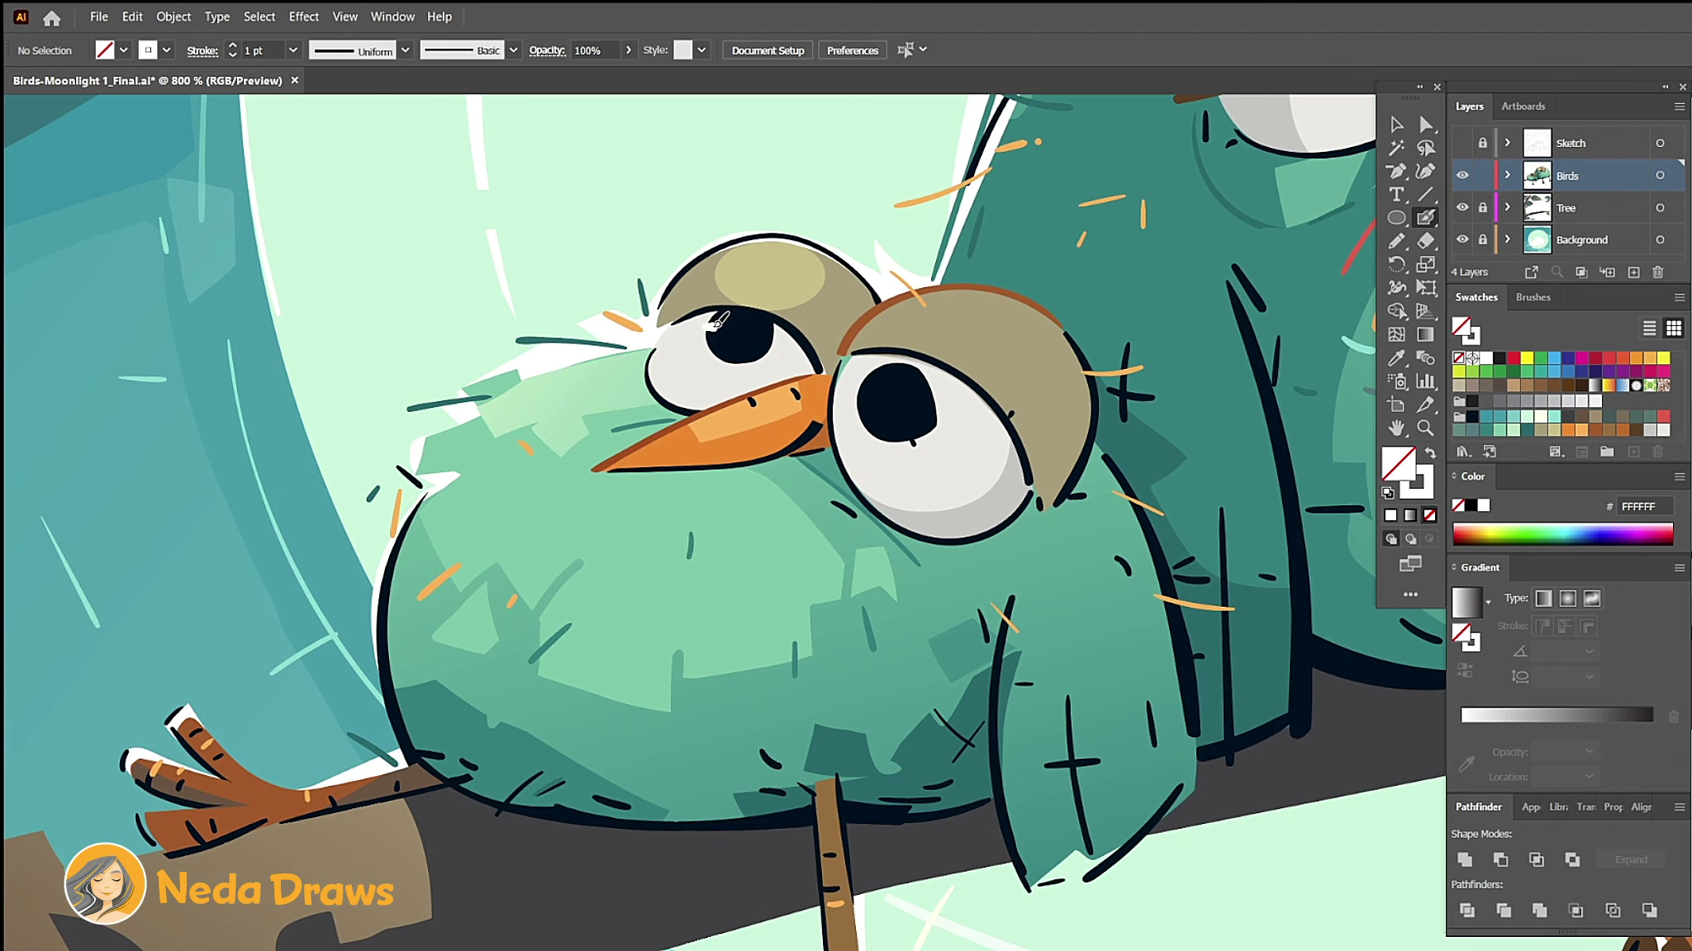
pyautogui.moveTo(948, 430); pyautogui.dragTo(971, 412)
pyautogui.moveTo(527, 508); pyautogui.dragTo(500, 520)
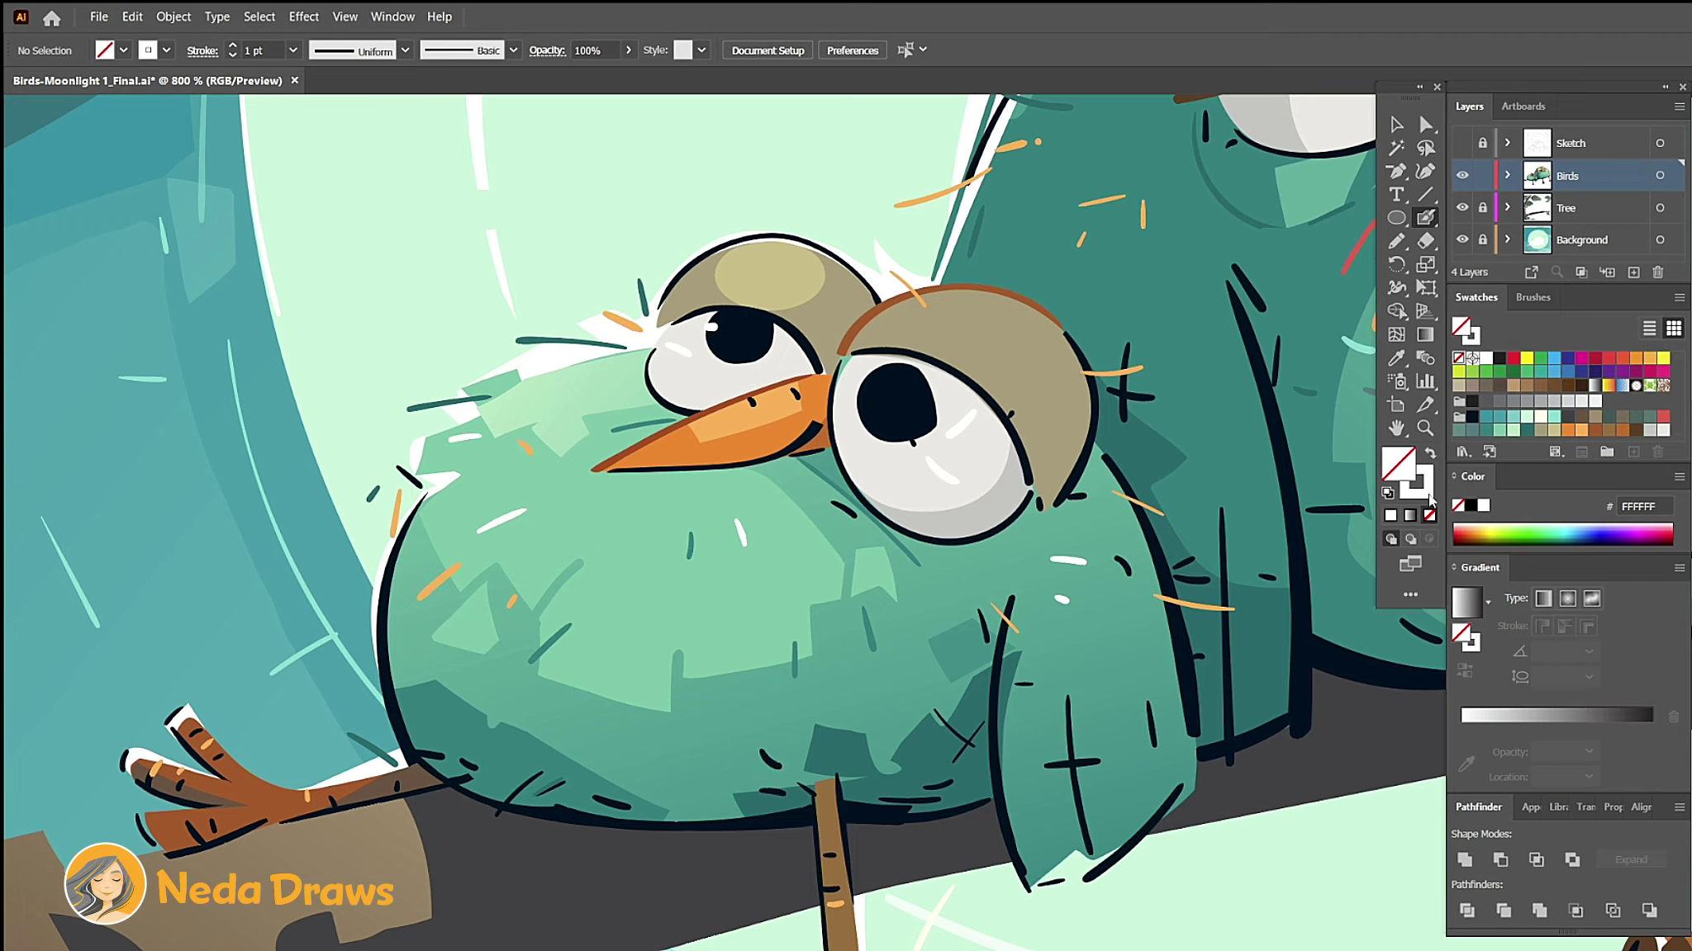
# Step: Lock Birds, then paint orange FF8052 sketch lines across the cloud on the Background layer
pyautogui.click(1423, 494)
pyautogui.click(1580, 430)
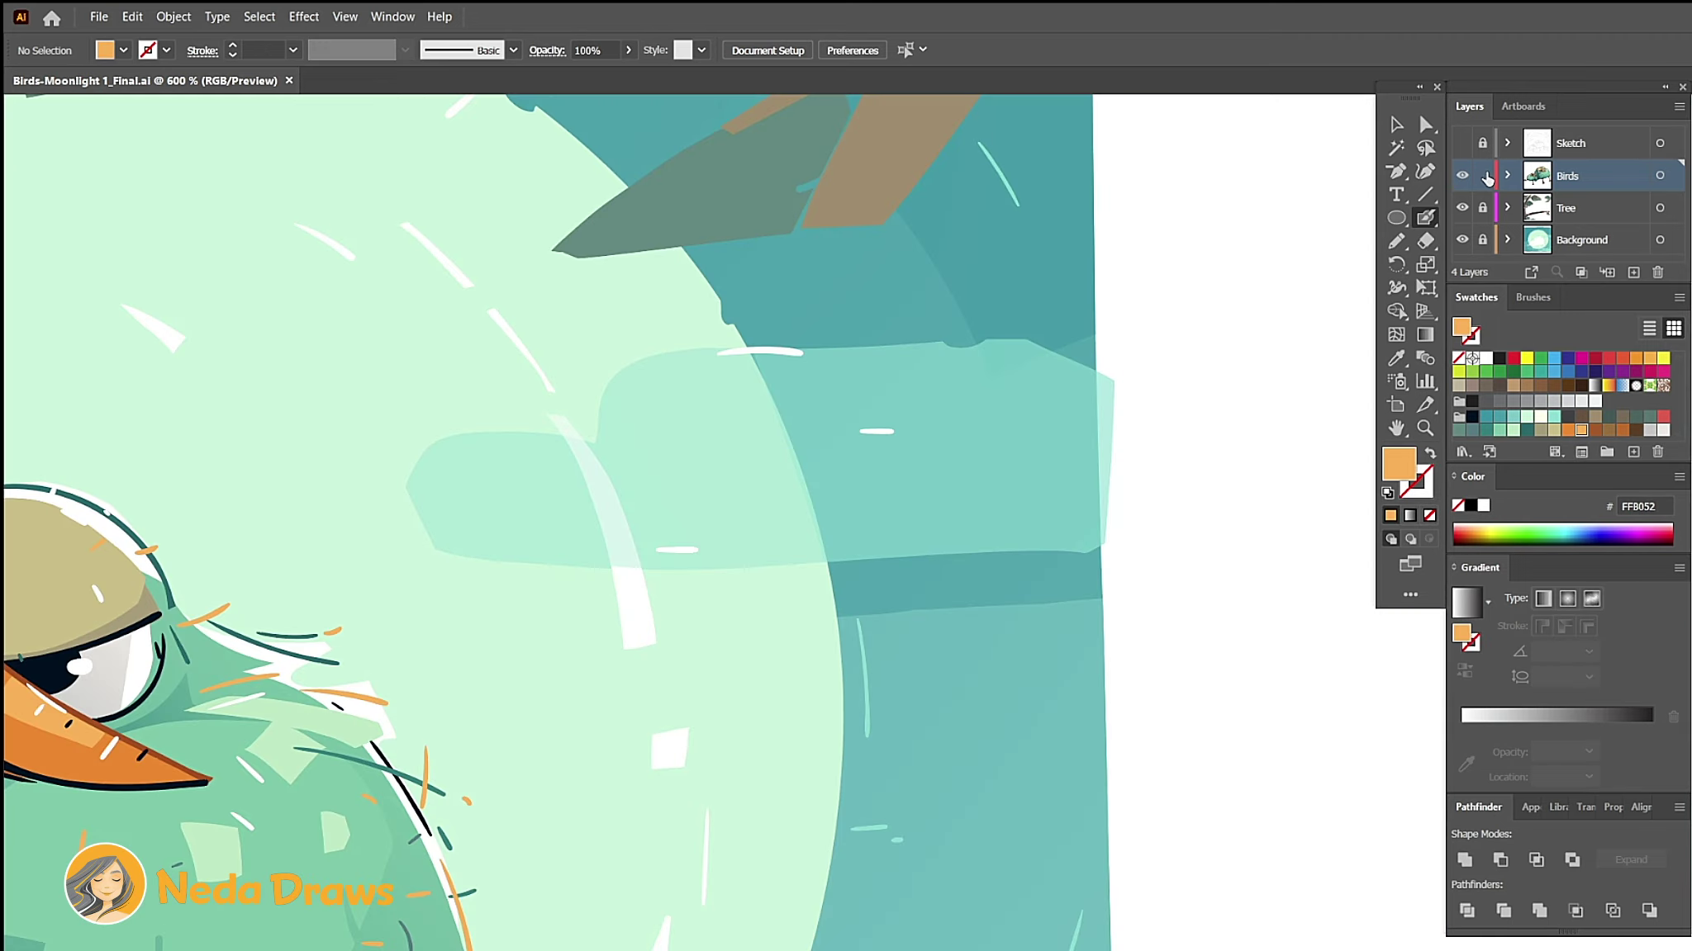
pyautogui.click(1483, 175)
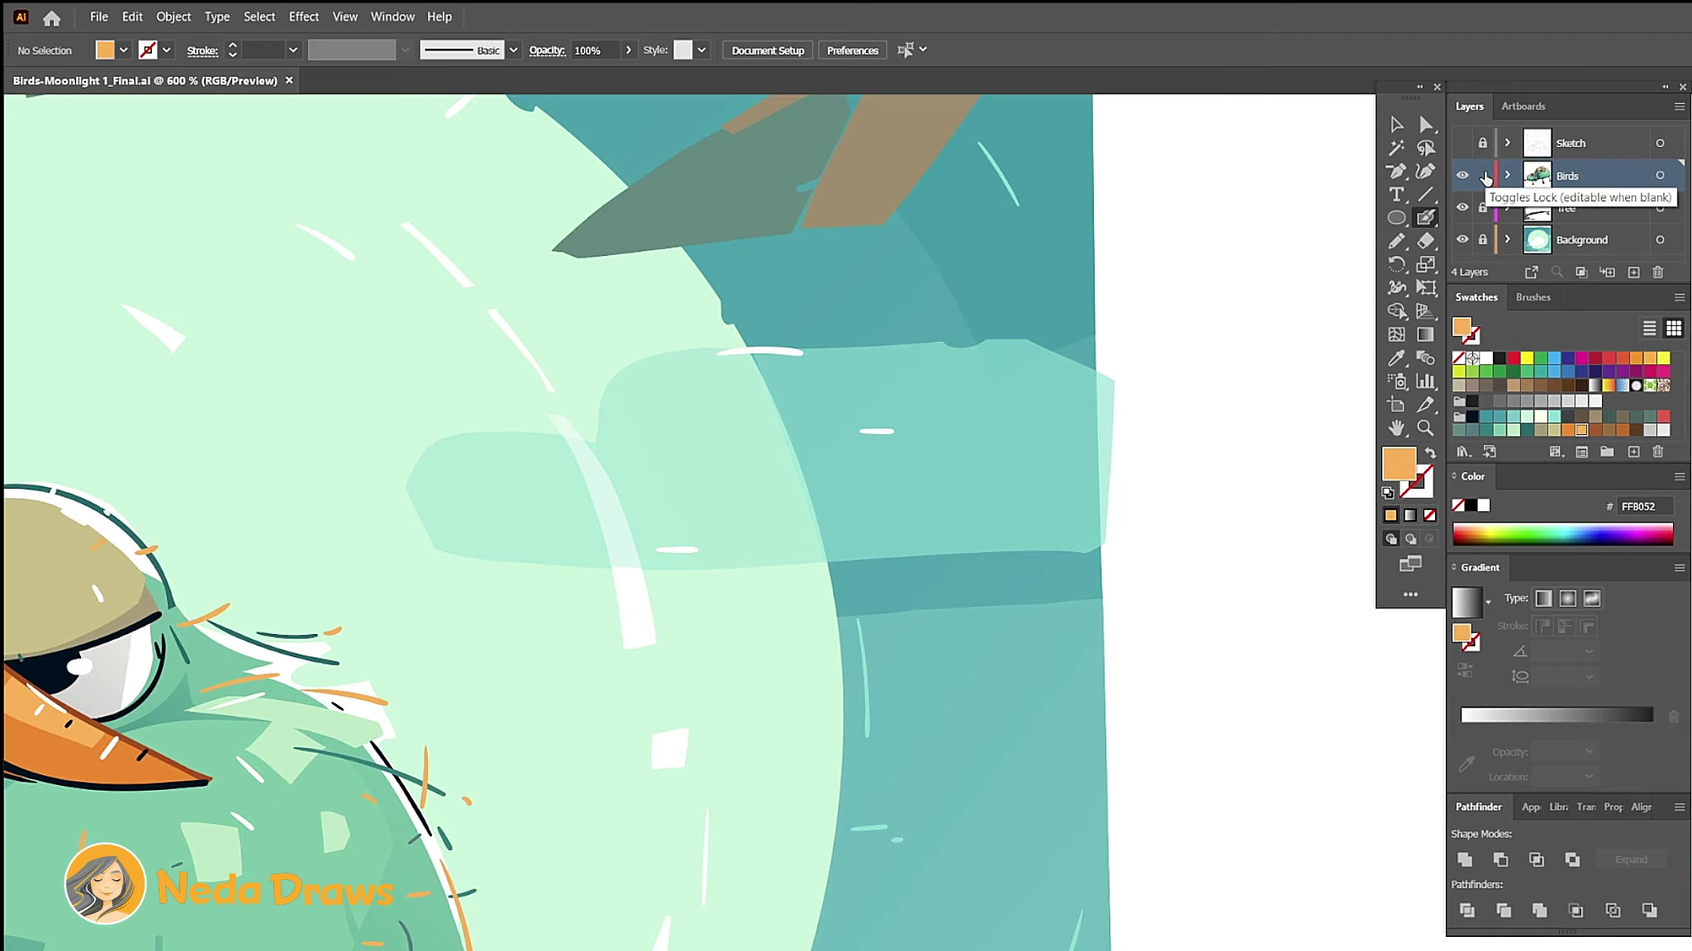
pyautogui.click(1581, 241)
pyautogui.hotkey('shift', 'x')
pyautogui.moveTo(473, 432); pyautogui.dragTo(592, 420)
pyautogui.moveTo(444, 554); pyautogui.dragTo(1128, 550)
pyautogui.moveTo(1024, 530); pyautogui.dragTo(1015, 583)
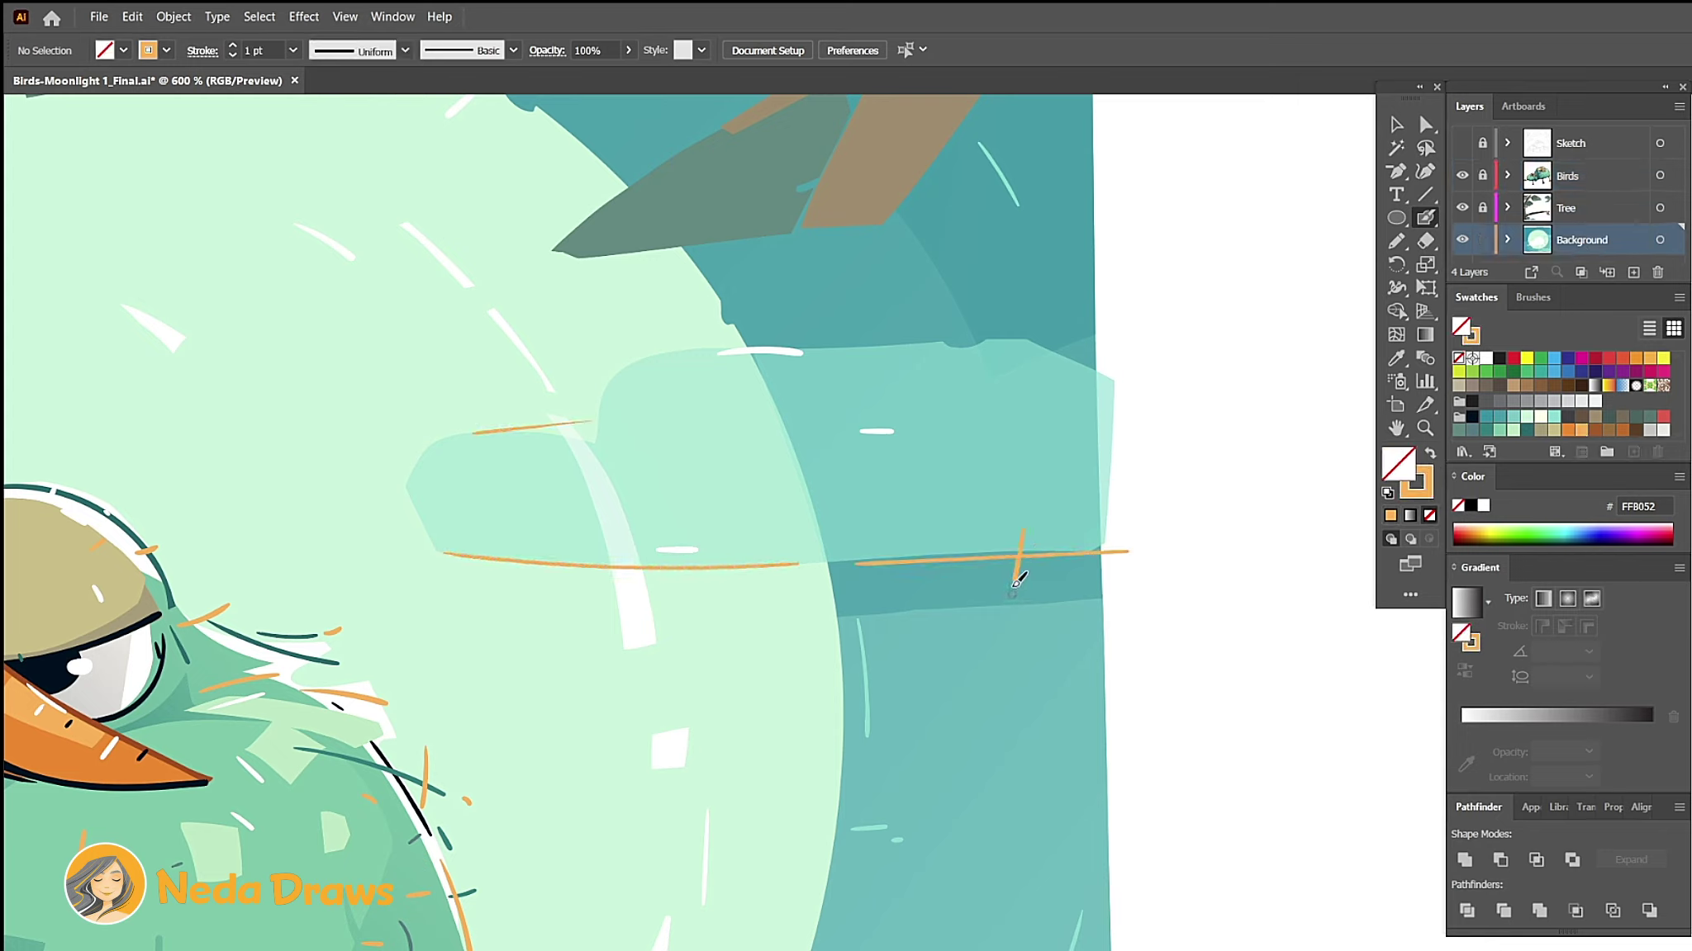
# Step: Paint dark teal sketch strokes along the bottom cloud shapes
pyautogui.click(1527, 430)
pyautogui.moveTo(446, 565); pyautogui.dragTo(1125, 547)
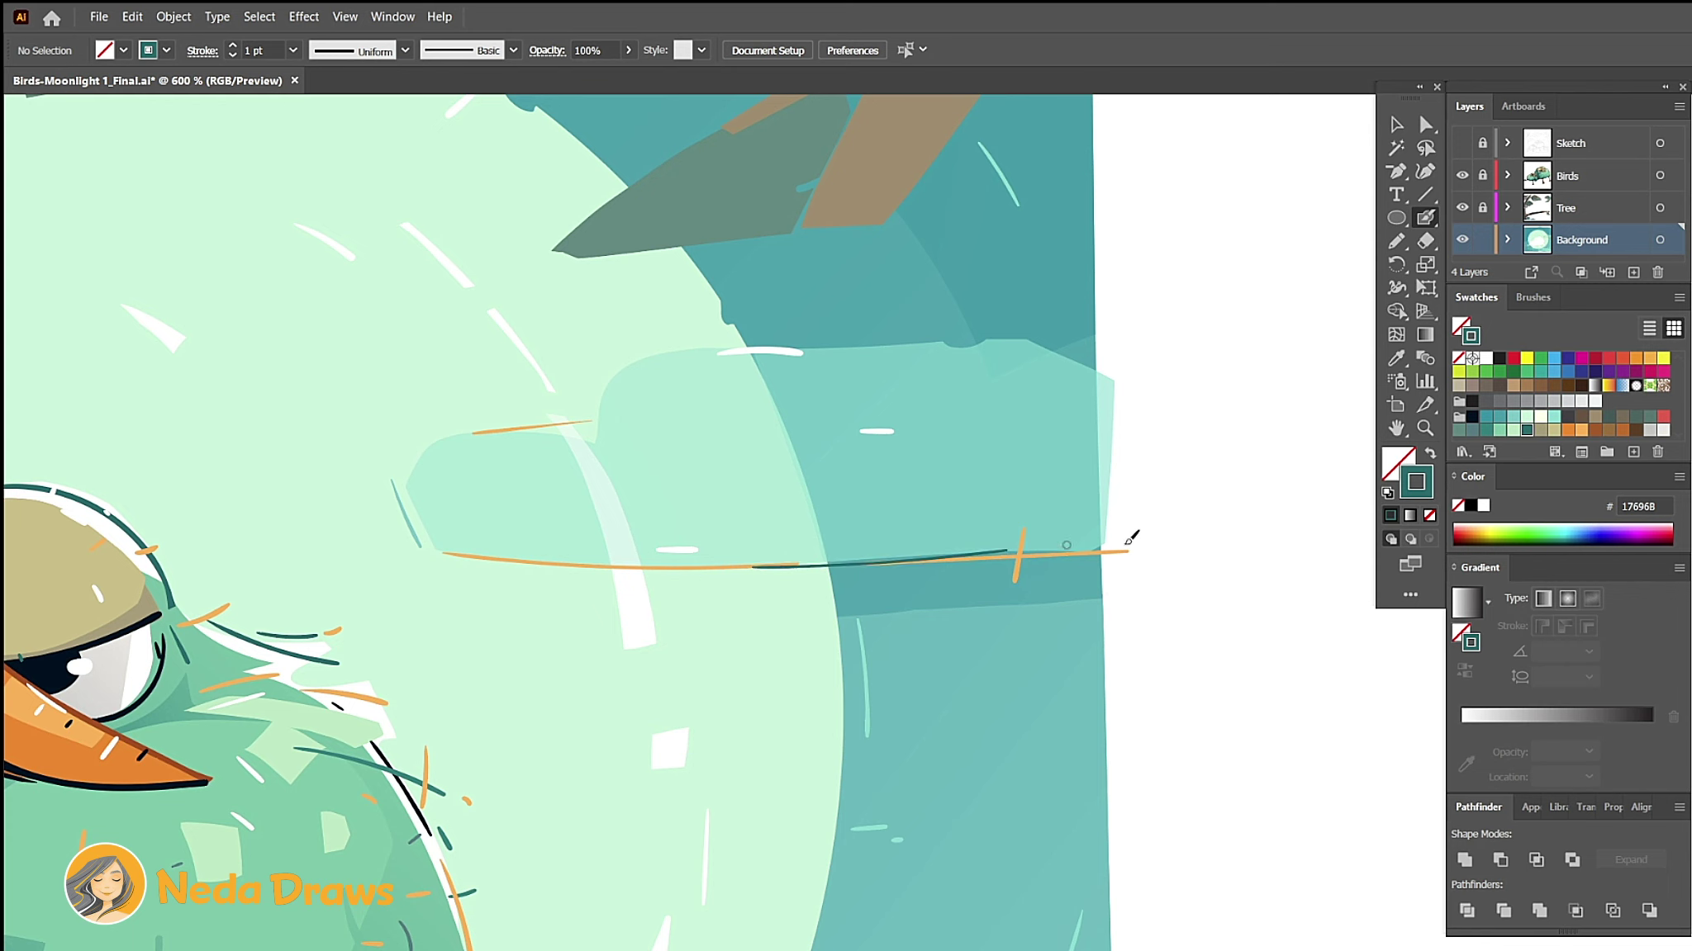
pyautogui.hotkey('ctrl', '-')
pyautogui.scroll(-5, 826, 528)
pyautogui.moveTo(1098, 446); pyautogui.dragTo(1074, 508)
pyautogui.moveTo(661, 475); pyautogui.dragTo(640, 537)
pyautogui.moveTo(431, 554); pyautogui.dragTo(430, 584)
pyautogui.moveTo(648, 607); pyautogui.dragTo(400, 624)
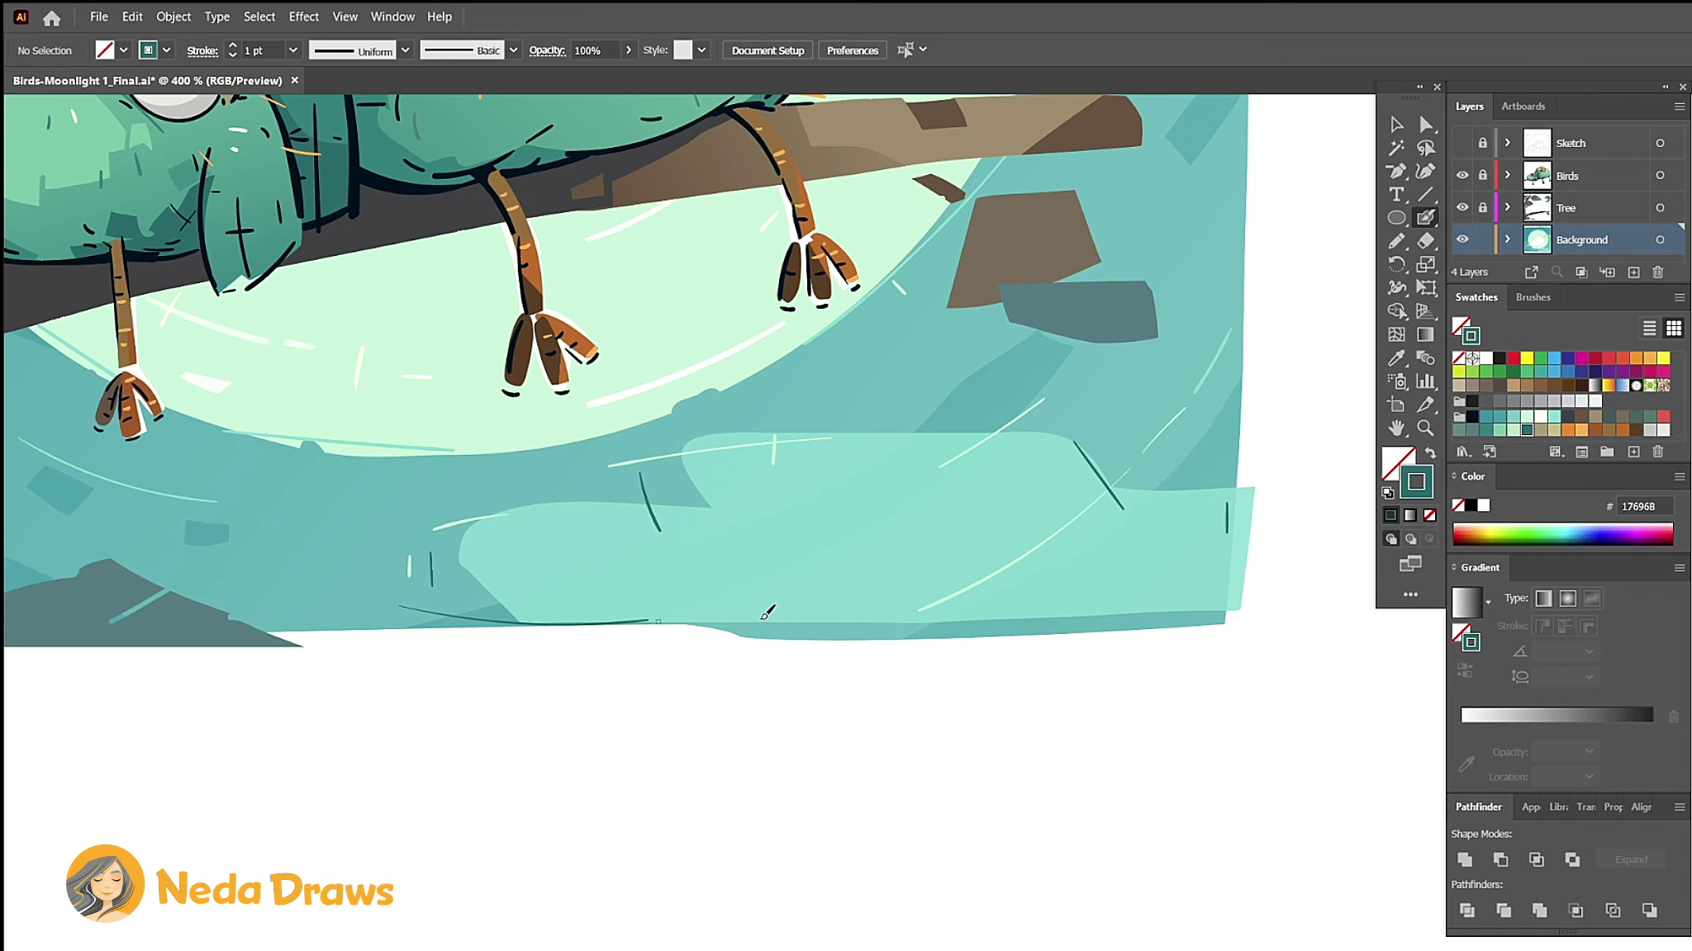
pyautogui.moveTo(776, 639); pyautogui.dragTo(691, 648)
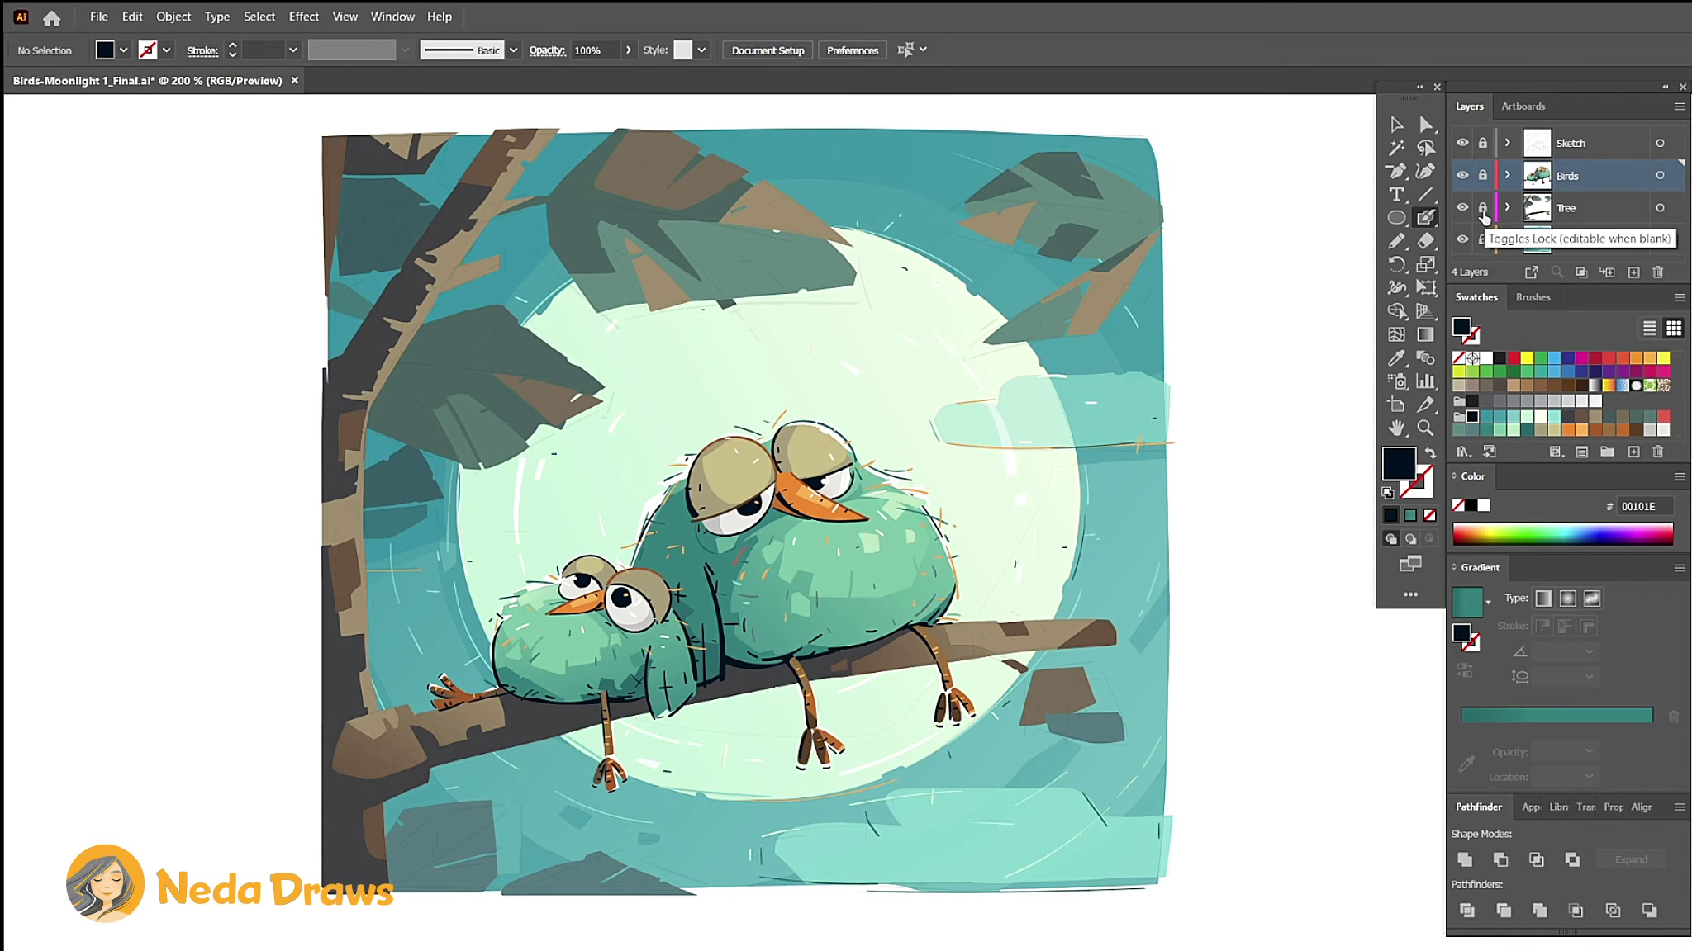
# Step: Unlock the Tree layer and make it the active layer for ink painting
pyautogui.click(1482, 207)
pyautogui.click(1569, 218)
pyautogui.press('6')
pyautogui.press('8')
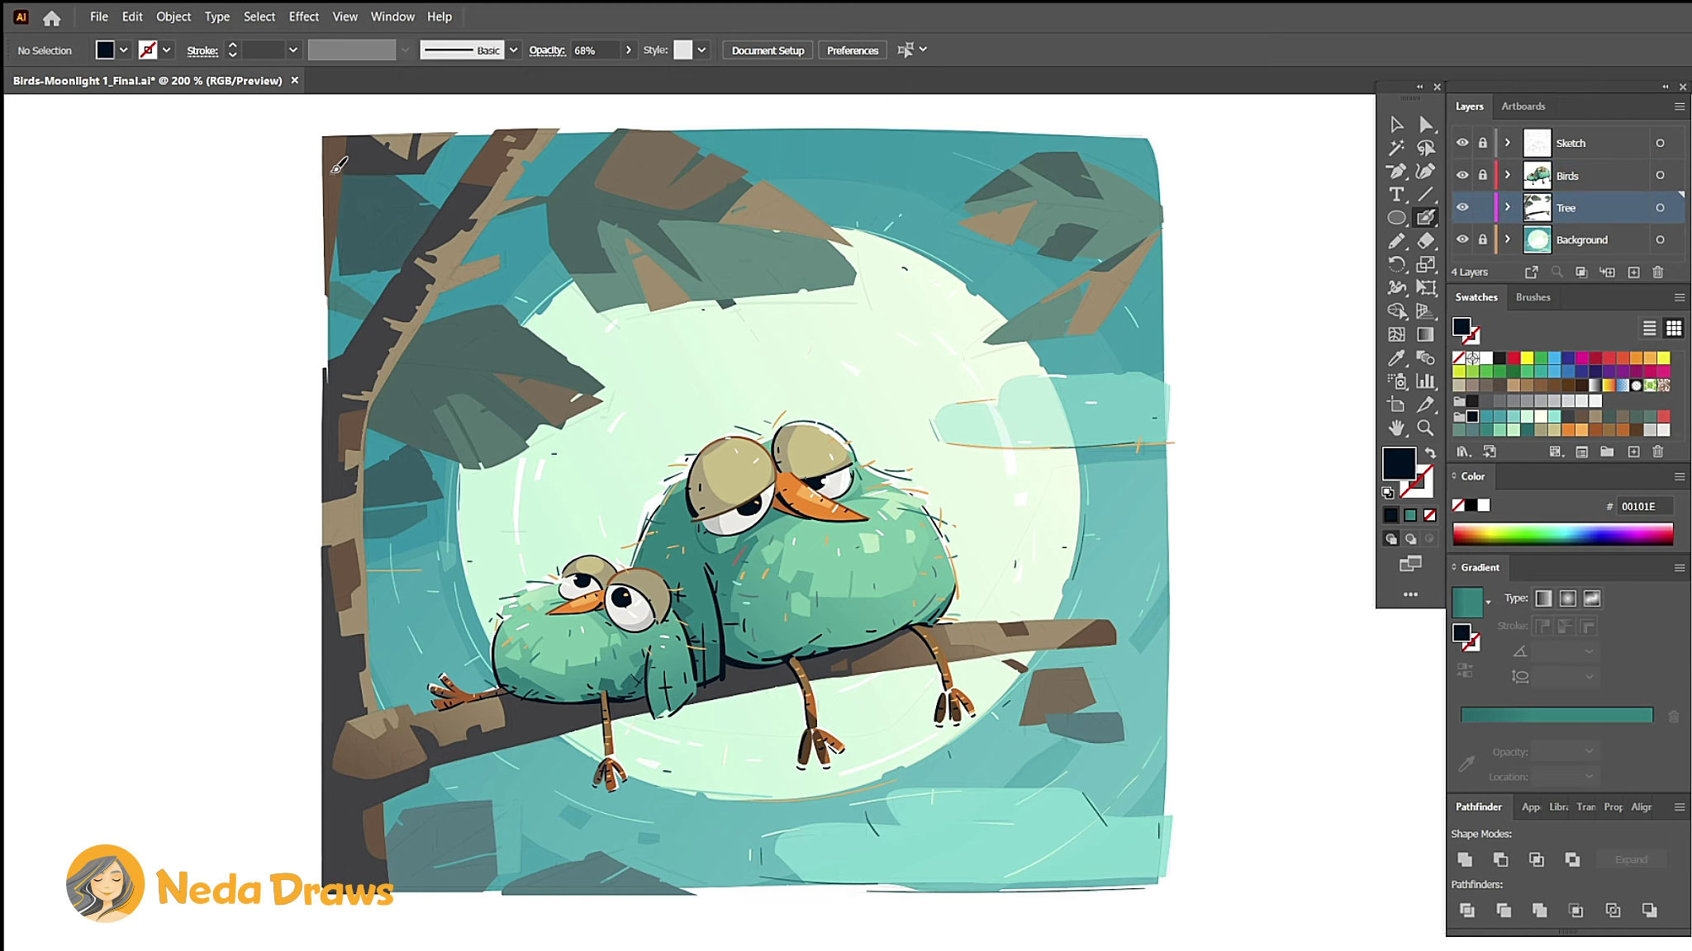
# Step: Paint dark ink strokes over the top-left leaf and along its left edge
pyautogui.moveTo(331, 168)
pyautogui.mouseDown()
pyautogui.moveTo(450, 164)
pyautogui.moveTo(461, 142)
pyautogui.mouseUp()
pyautogui.hotkey('ctrl', '+')
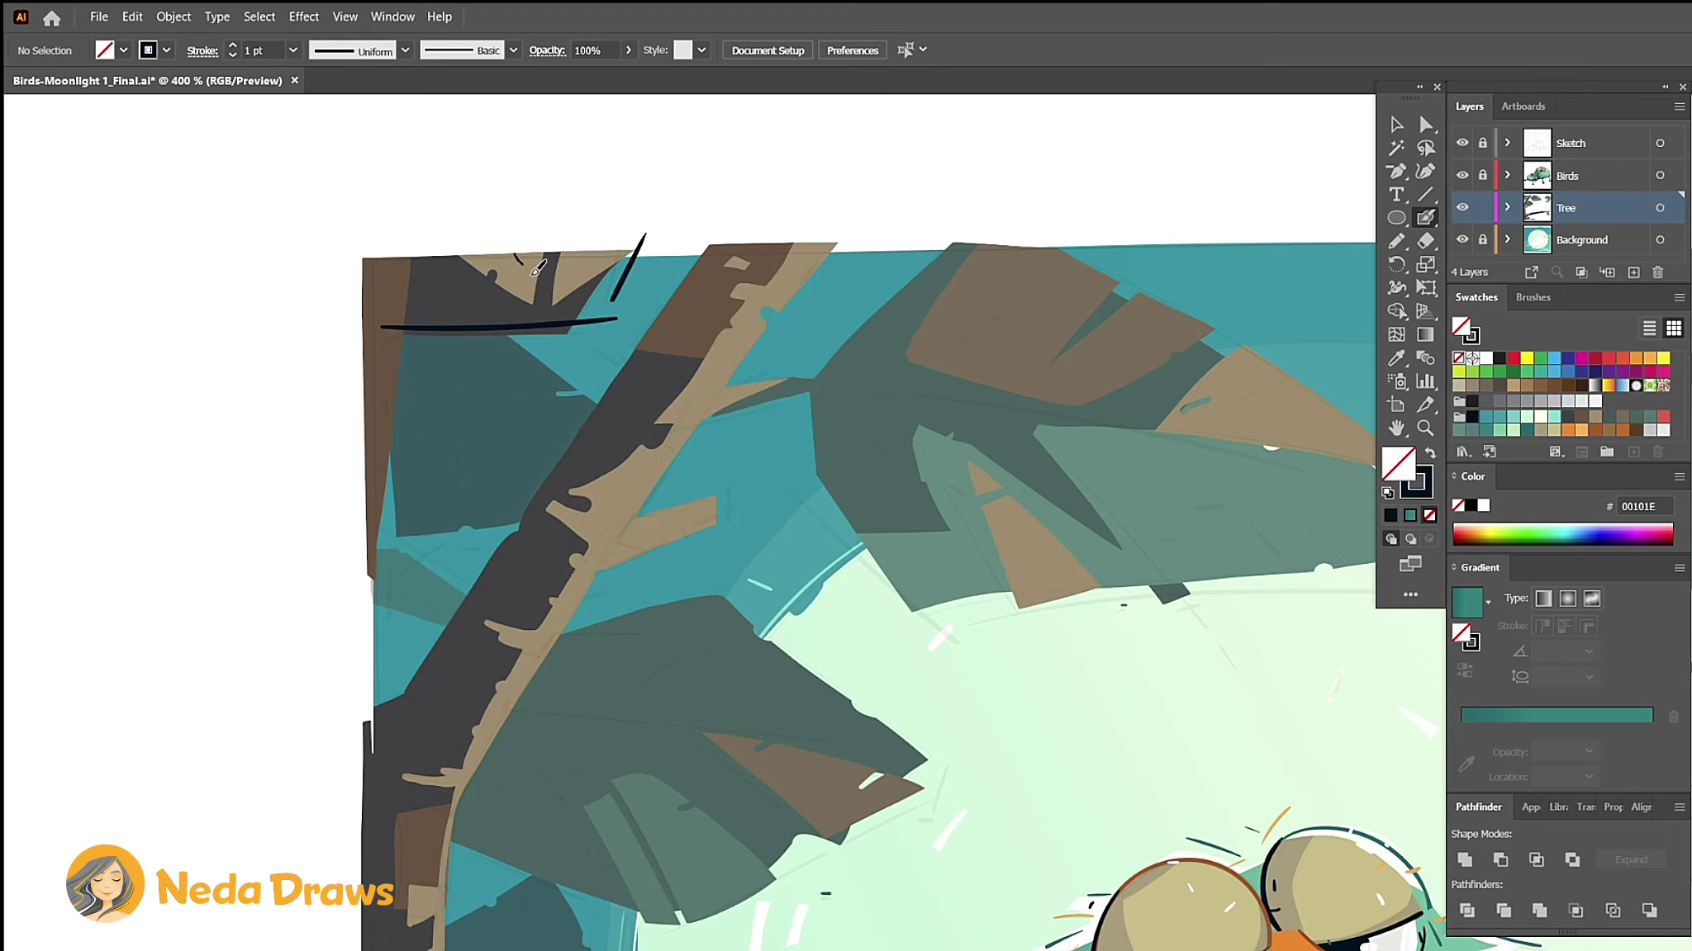
pyautogui.moveTo(512, 252); pyautogui.dragTo(570, 306)
pyautogui.moveTo(401, 403)
pyautogui.mouseDown()
pyautogui.moveTo(390, 640)
pyautogui.moveTo(453, 537)
pyautogui.mouseUp()
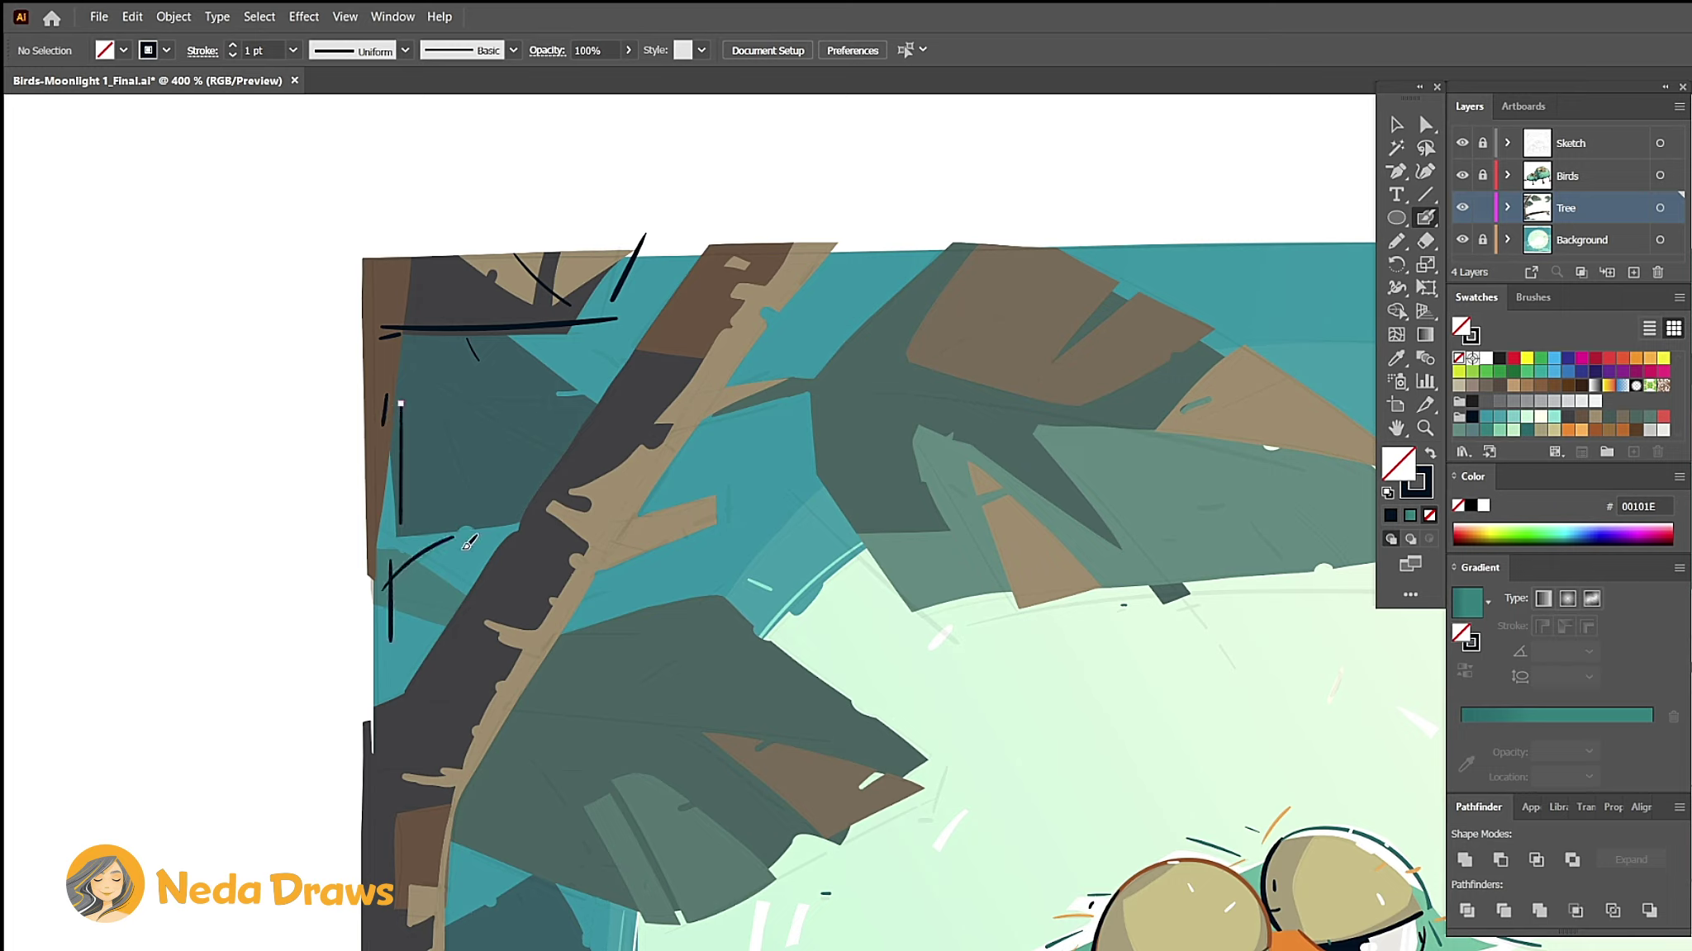
# Step: Switch the stroke to tan and add tan strokes across the top-left leaf
pyautogui.click(1431, 492)
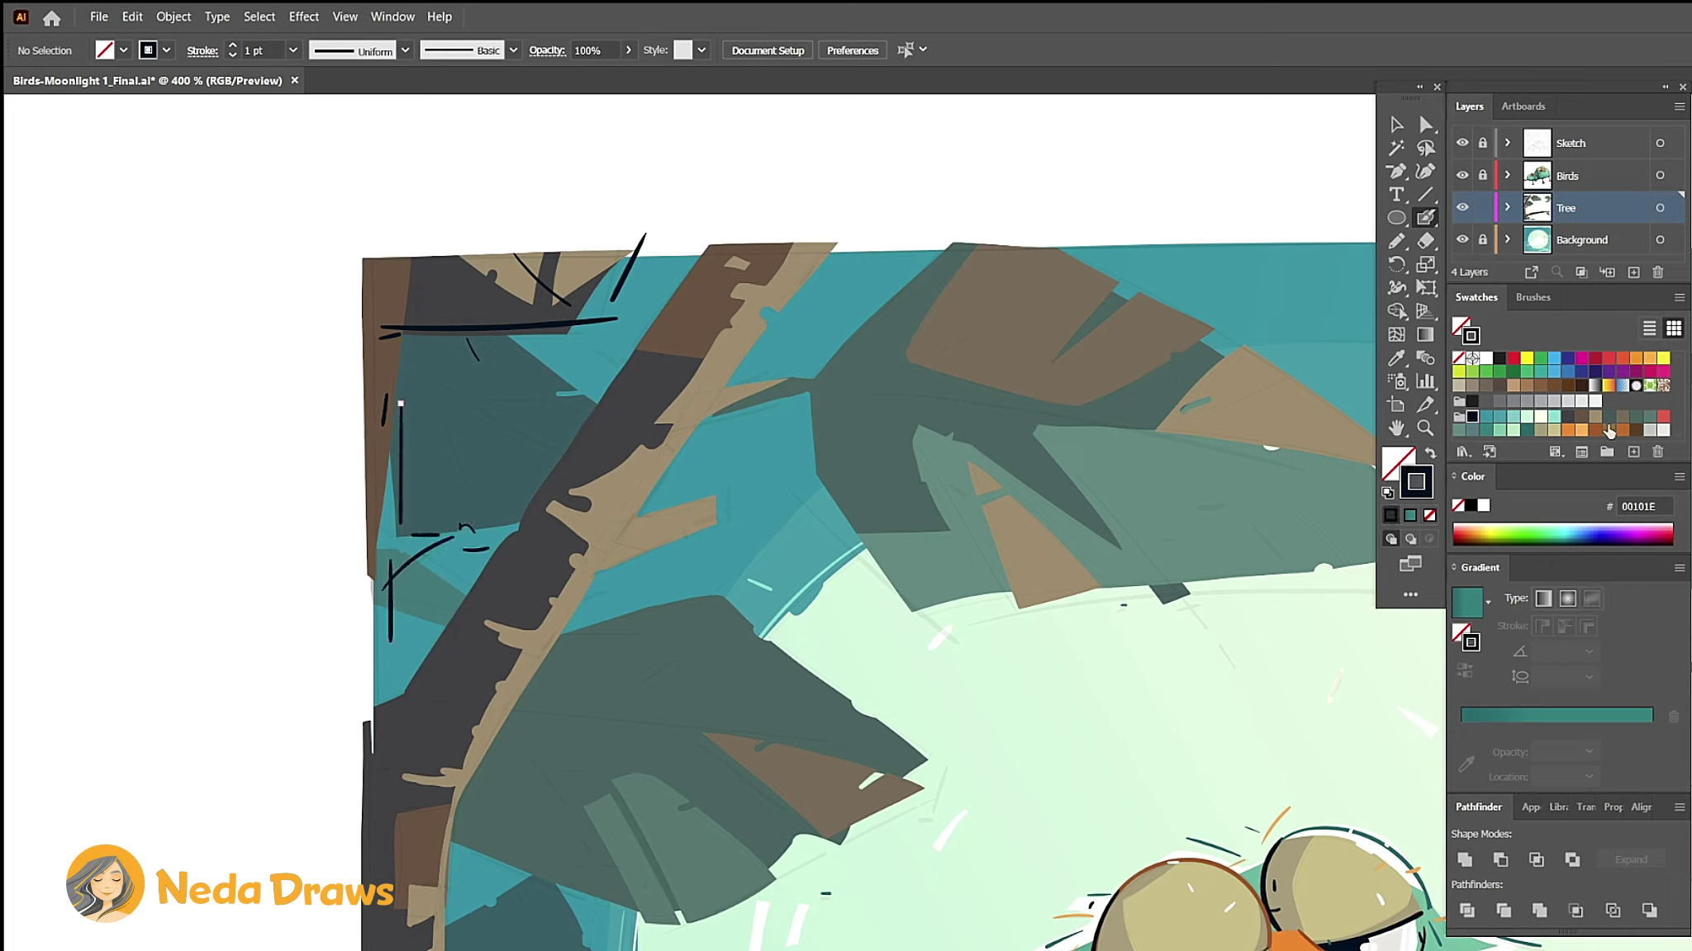
pyautogui.click(1560, 423)
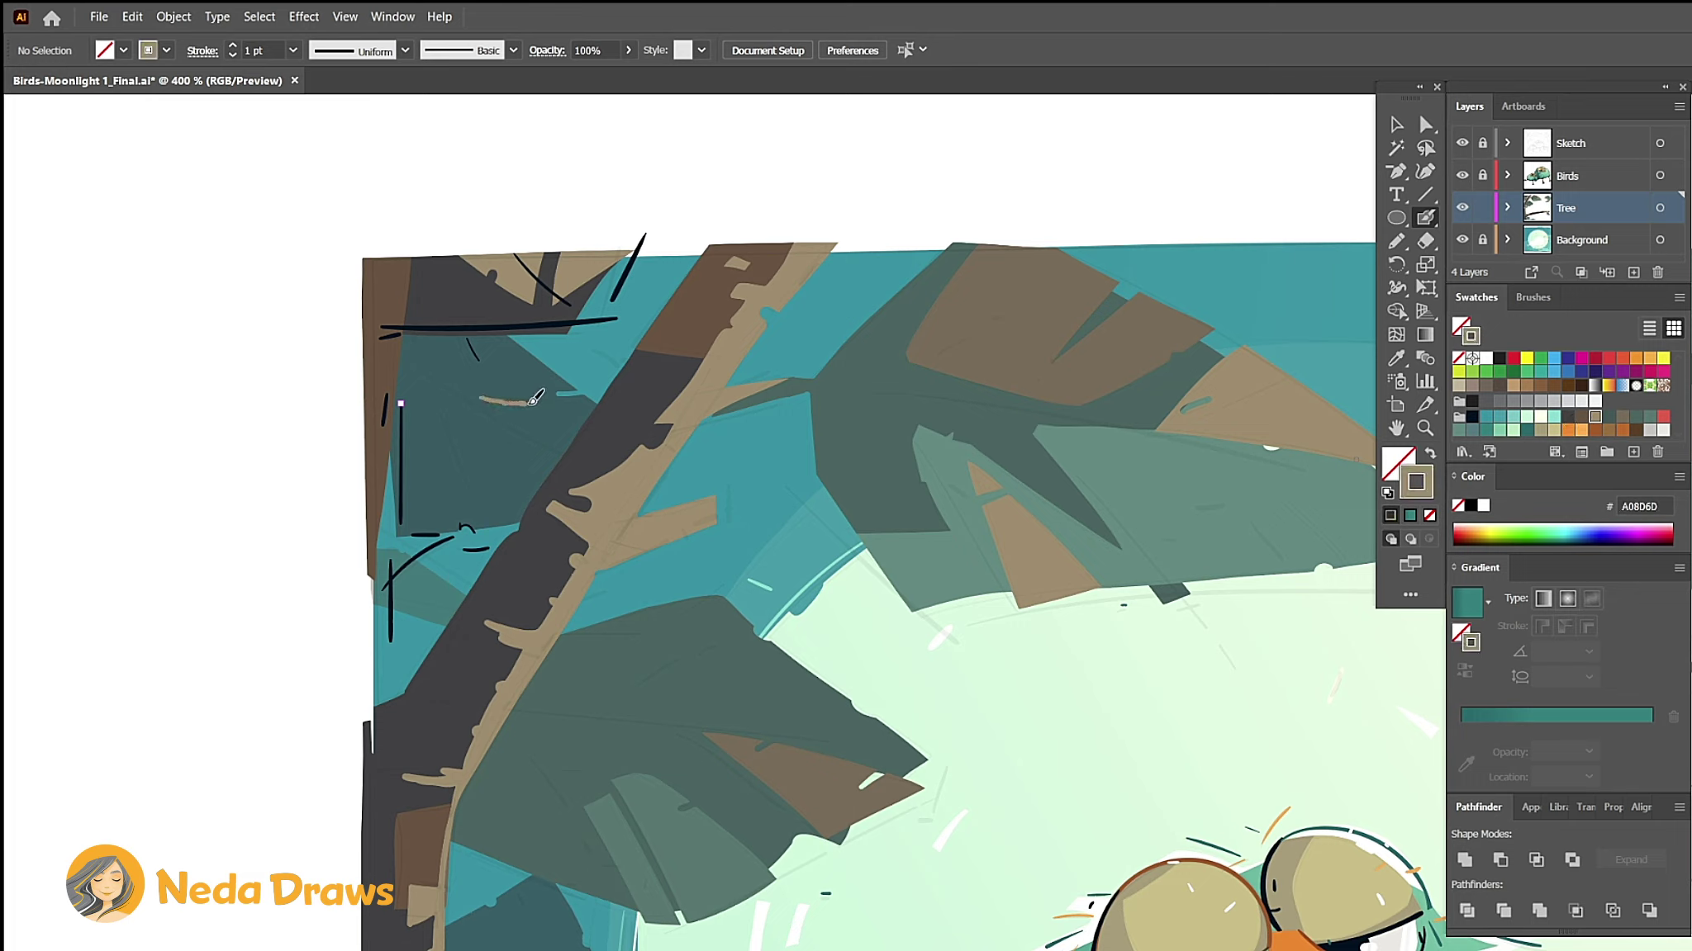
pyautogui.moveTo(535, 398); pyautogui.dragTo(559, 404)
pyautogui.moveTo(406, 359)
pyautogui.mouseDown()
pyautogui.moveTo(565, 450)
pyautogui.moveTo(514, 481)
pyautogui.mouseUp()
pyautogui.moveTo(439, 410); pyautogui.dragTo(478, 507)
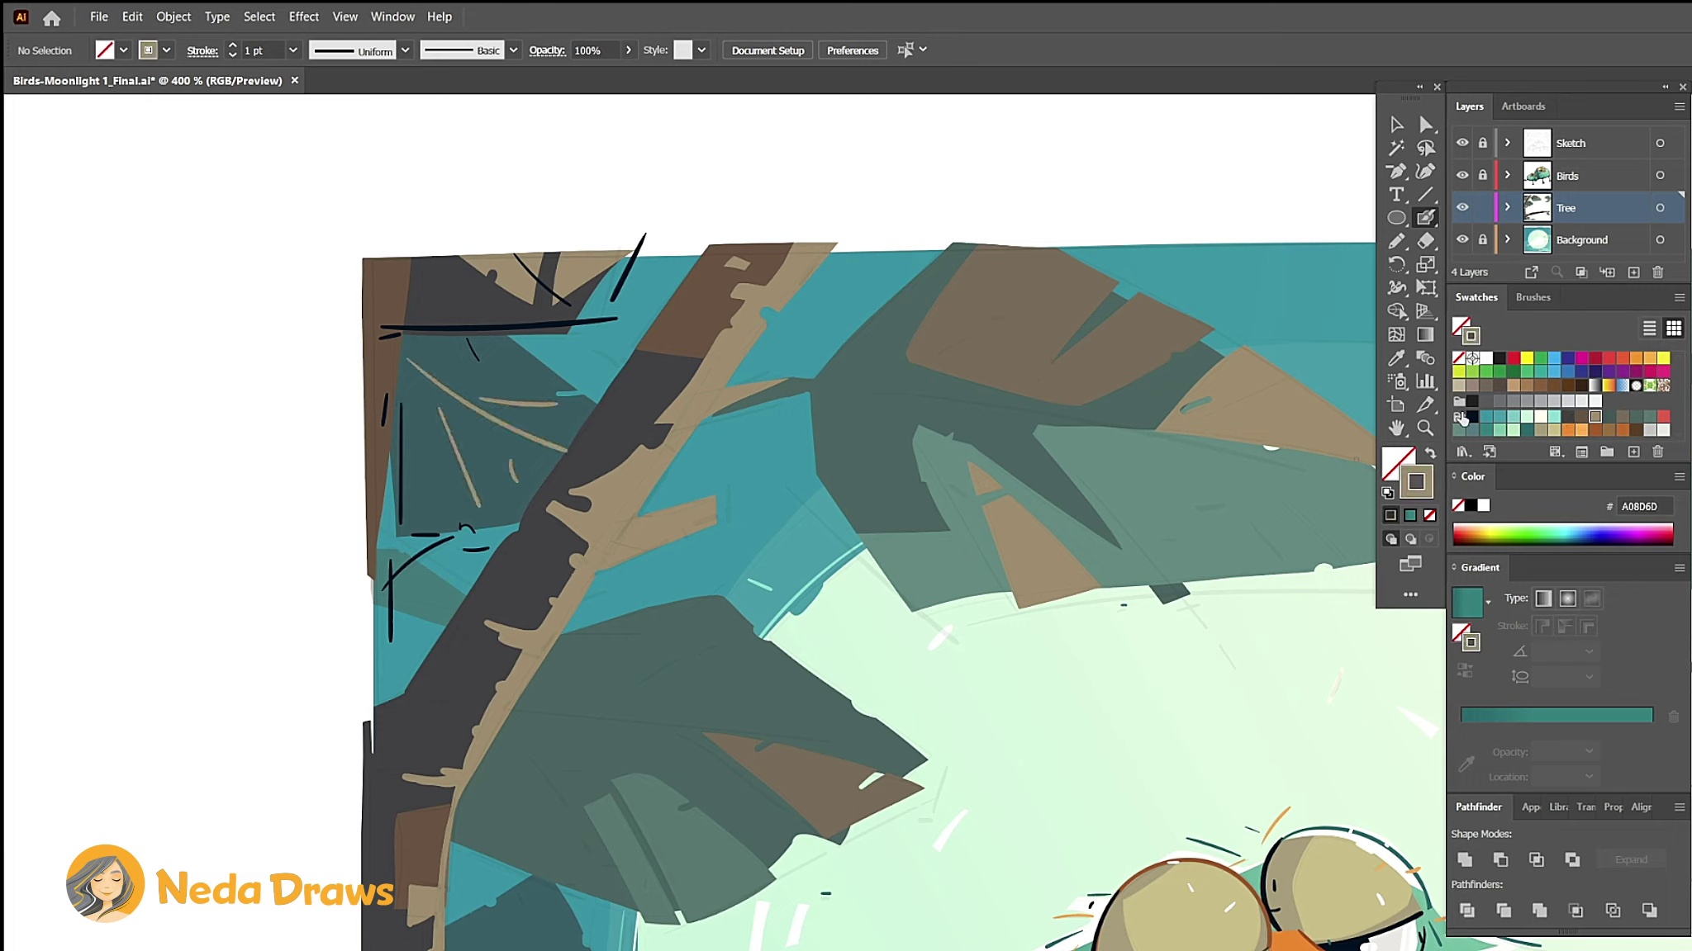
# Step: Return to dark ink and hatch the teal leaf, trunk and side branch
pyautogui.click(1471, 418)
pyautogui.moveTo(410, 359)
pyautogui.mouseDown()
pyautogui.moveTo(501, 426)
pyautogui.moveTo(459, 450)
pyautogui.mouseUp()
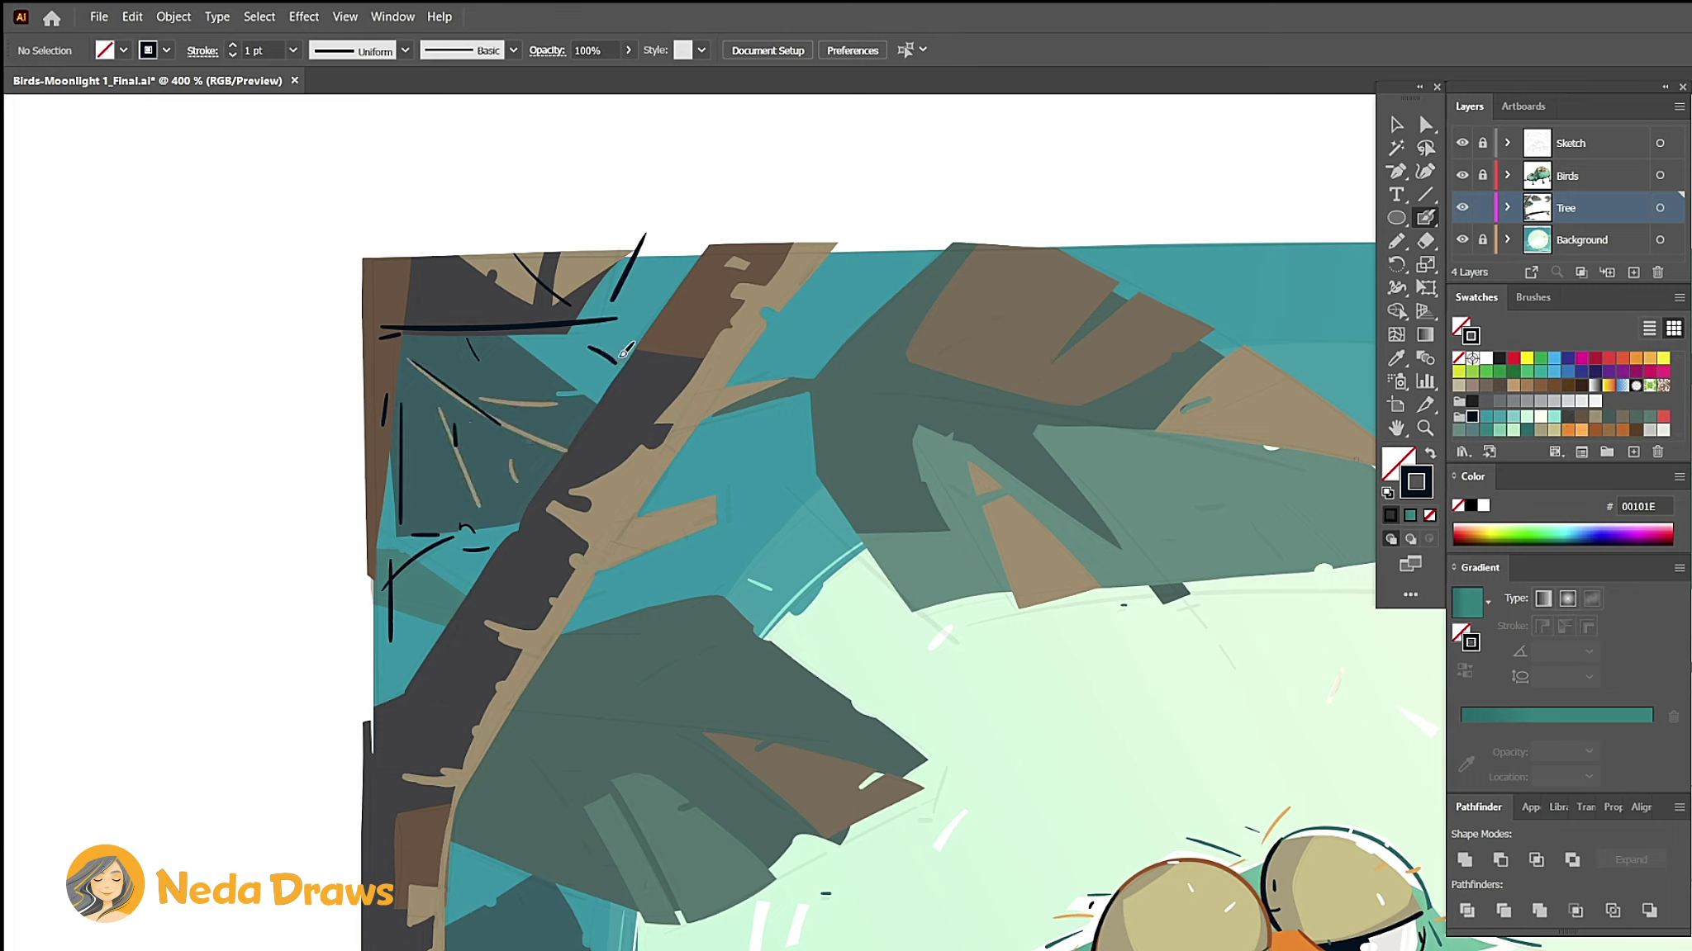
pyautogui.moveTo(683, 281)
pyautogui.mouseDown()
pyautogui.moveTo(519, 514)
pyautogui.moveTo(572, 539)
pyautogui.mouseUp()
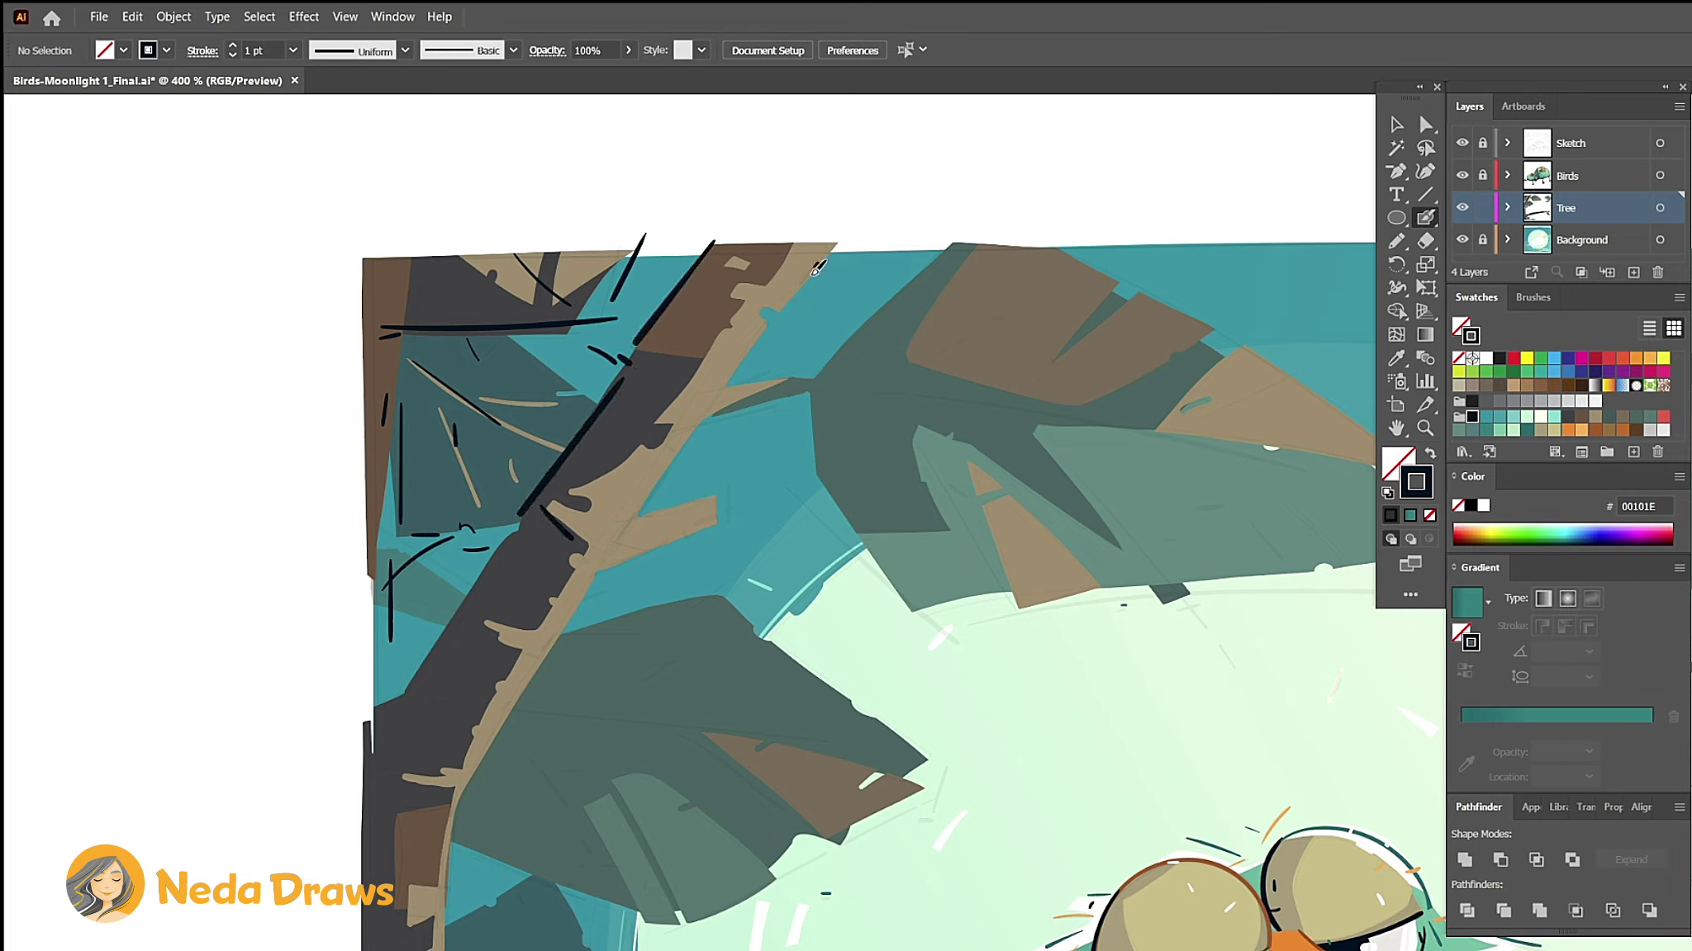
pyautogui.moveTo(750, 376); pyautogui.dragTo(779, 367)
pyautogui.moveTo(779, 410); pyautogui.dragTo(640, 446)
pyautogui.moveTo(654, 442); pyautogui.dragTo(666, 453)
pyautogui.moveTo(728, 487)
pyautogui.mouseDown()
pyautogui.moveTo(729, 527)
pyautogui.moveTo(682, 531)
pyautogui.mouseUp()
pyautogui.moveTo(679, 537); pyautogui.dragTo(680, 543)
pyautogui.moveTo(662, 548); pyautogui.dragTo(571, 581)
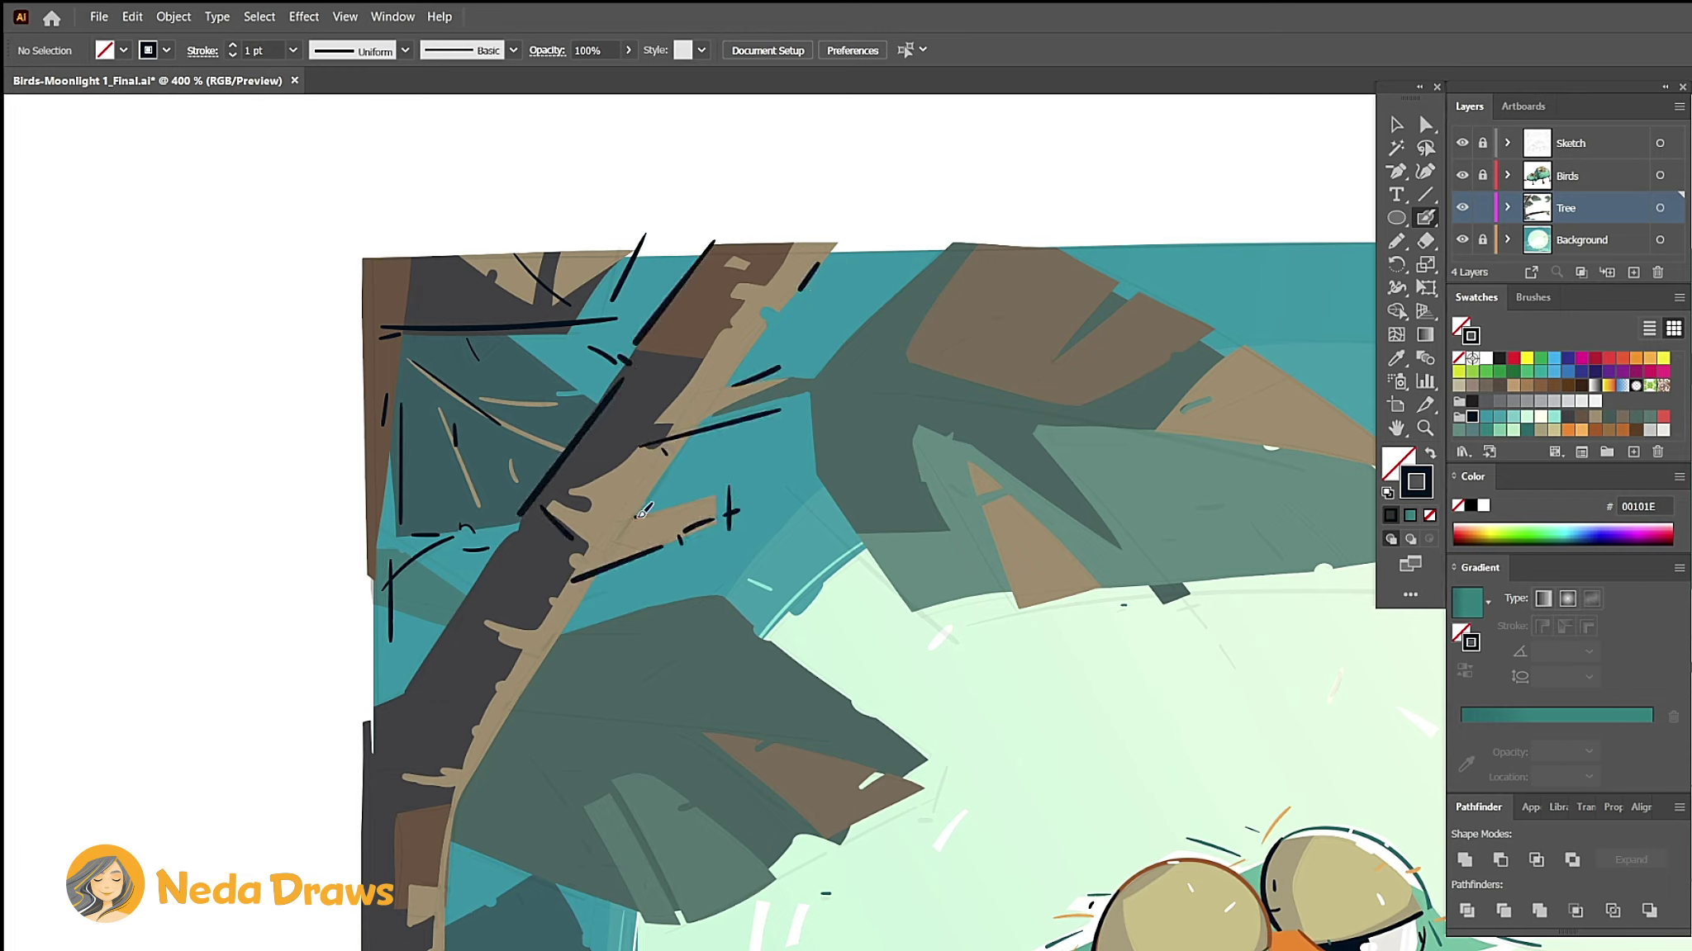
# Step: Add dark strokes over the lower leaf, near the birds and along its lower edge
pyautogui.scroll(-5, 596, 593)
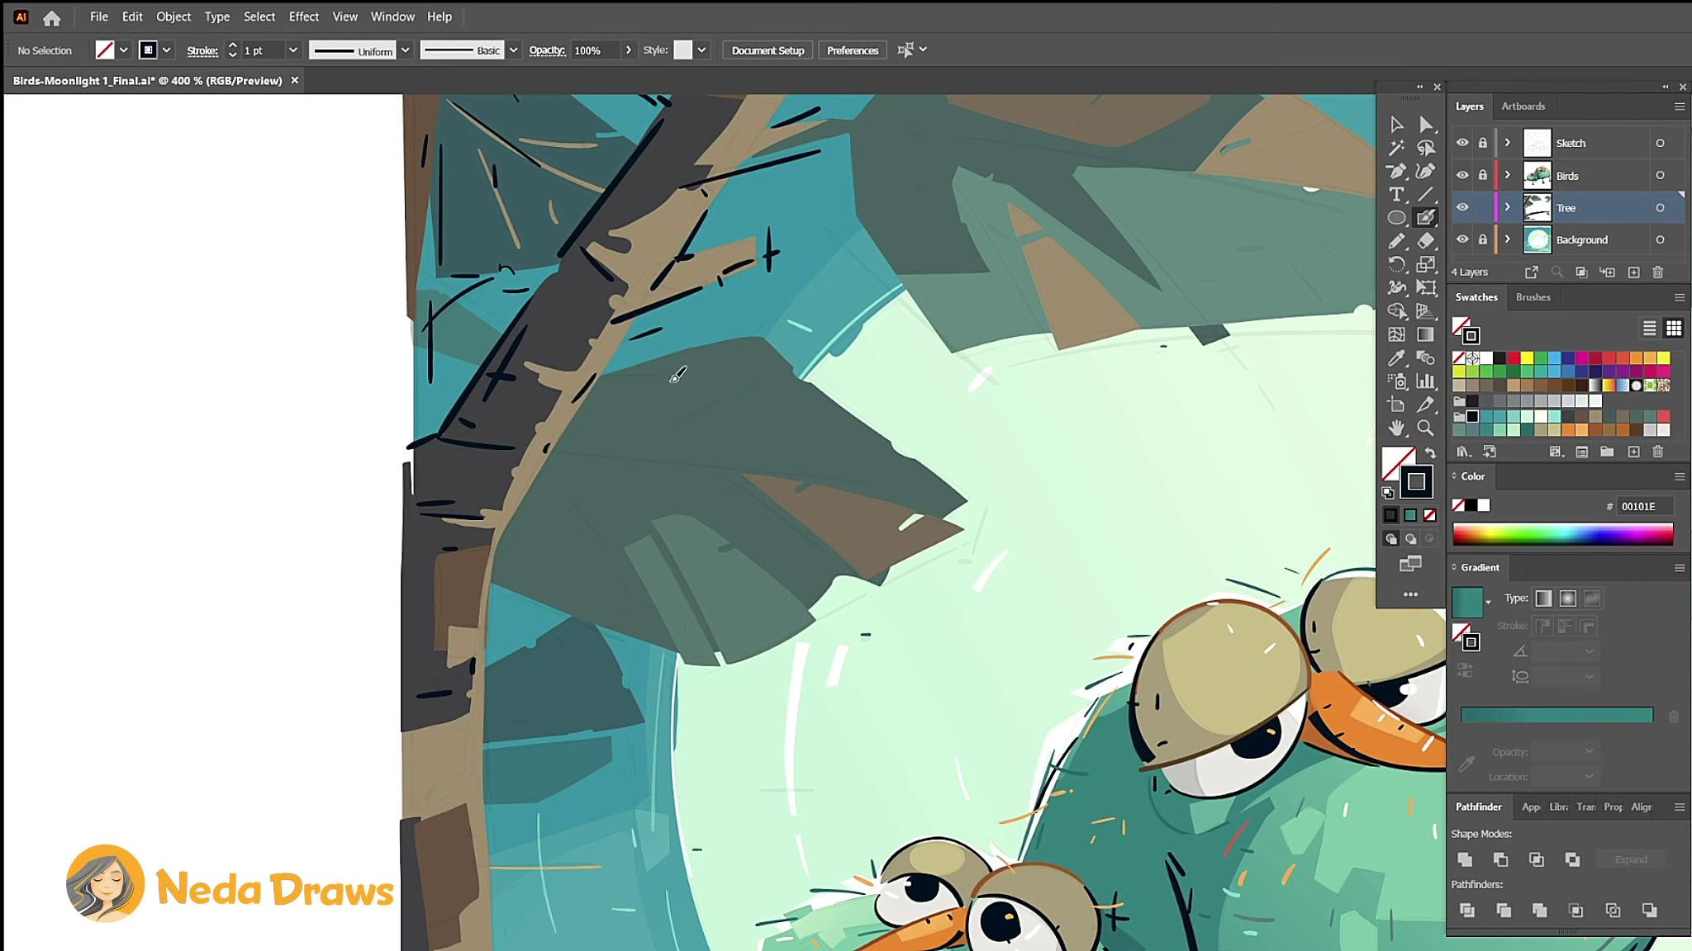
pyautogui.moveTo(665, 427); pyautogui.dragTo(729, 394)
pyautogui.moveTo(720, 474); pyautogui.dragTo(816, 545)
pyautogui.moveTo(834, 562); pyautogui.dragTo(859, 582)
pyautogui.moveTo(987, 508)
pyautogui.mouseDown()
pyautogui.moveTo(967, 556)
pyautogui.moveTo(693, 680)
pyautogui.mouseUp()
pyautogui.moveTo(493, 584); pyautogui.dragTo(657, 650)
# Step: Draw a tan vein across the leaf and a short red accent on the trunk
pyautogui.click(1595, 416)
pyautogui.moveTo(572, 451); pyautogui.dragTo(932, 489)
pyautogui.click(1662, 416)
pyautogui.moveTo(526, 390); pyautogui.dragTo(585, 402)
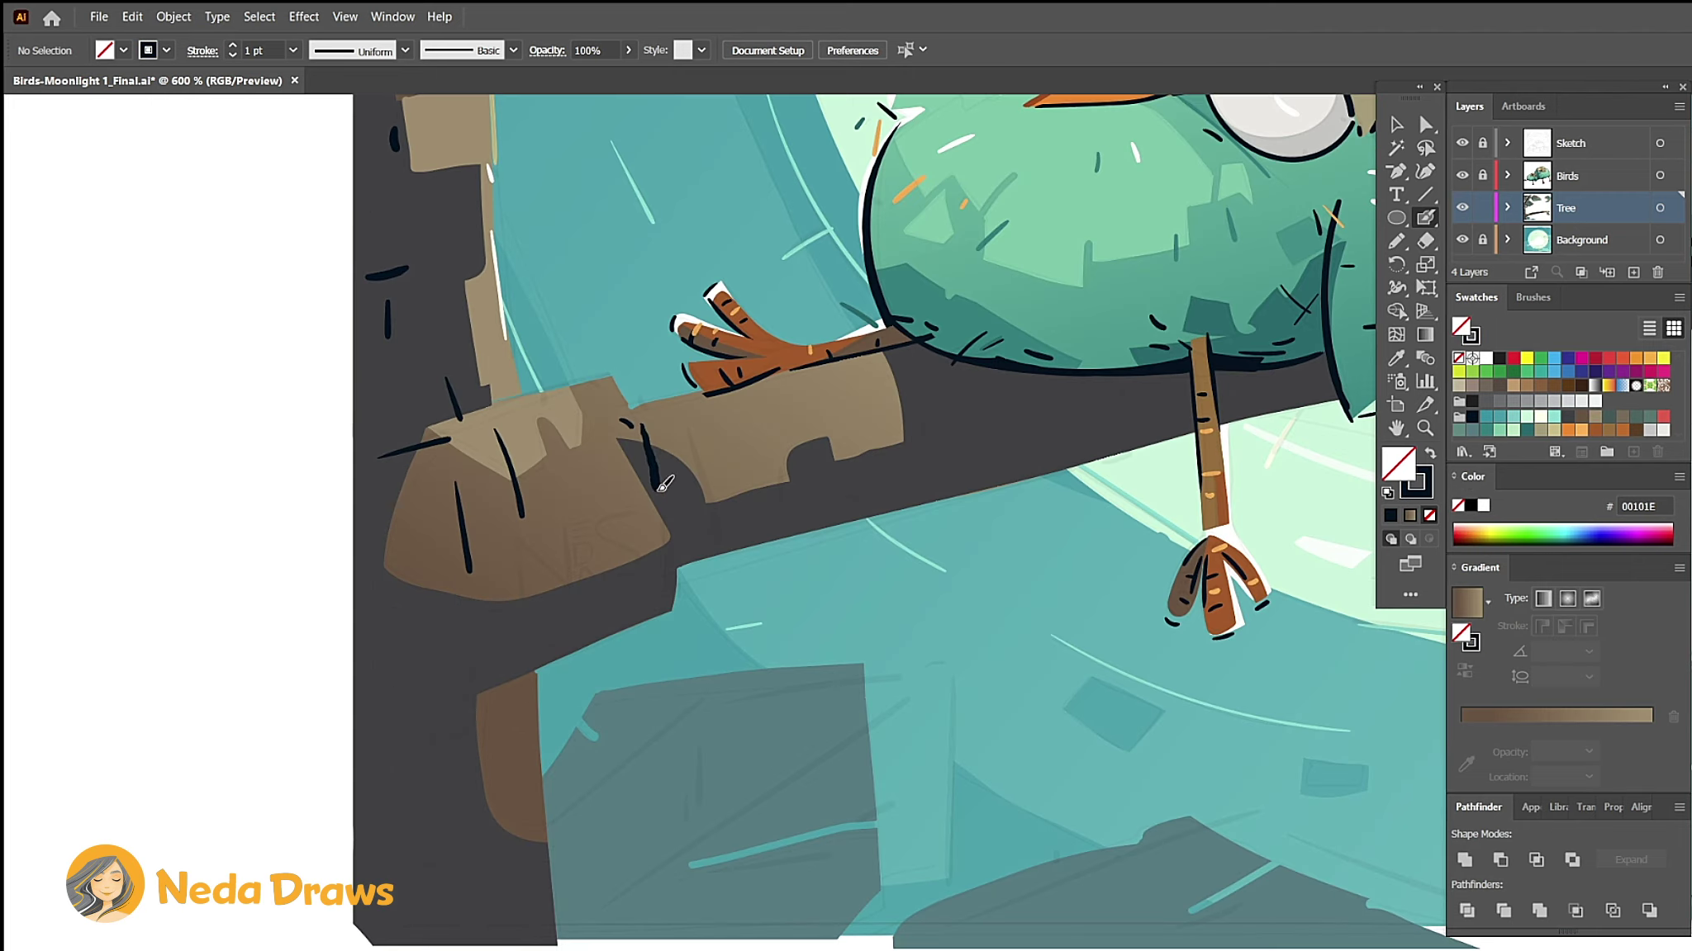
# Step: Hatch the branch end and the branch's lower edge with dark strokes
pyautogui.moveTo(644, 428)
pyautogui.mouseDown()
pyautogui.moveTo(665, 614)
pyautogui.moveTo(714, 538)
pyautogui.mouseUp()
pyautogui.moveTo(778, 469); pyautogui.dragTo(775, 525)
pyautogui.moveTo(644, 626); pyautogui.dragTo(427, 712)
pyautogui.moveTo(458, 681); pyautogui.dragTo(461, 698)
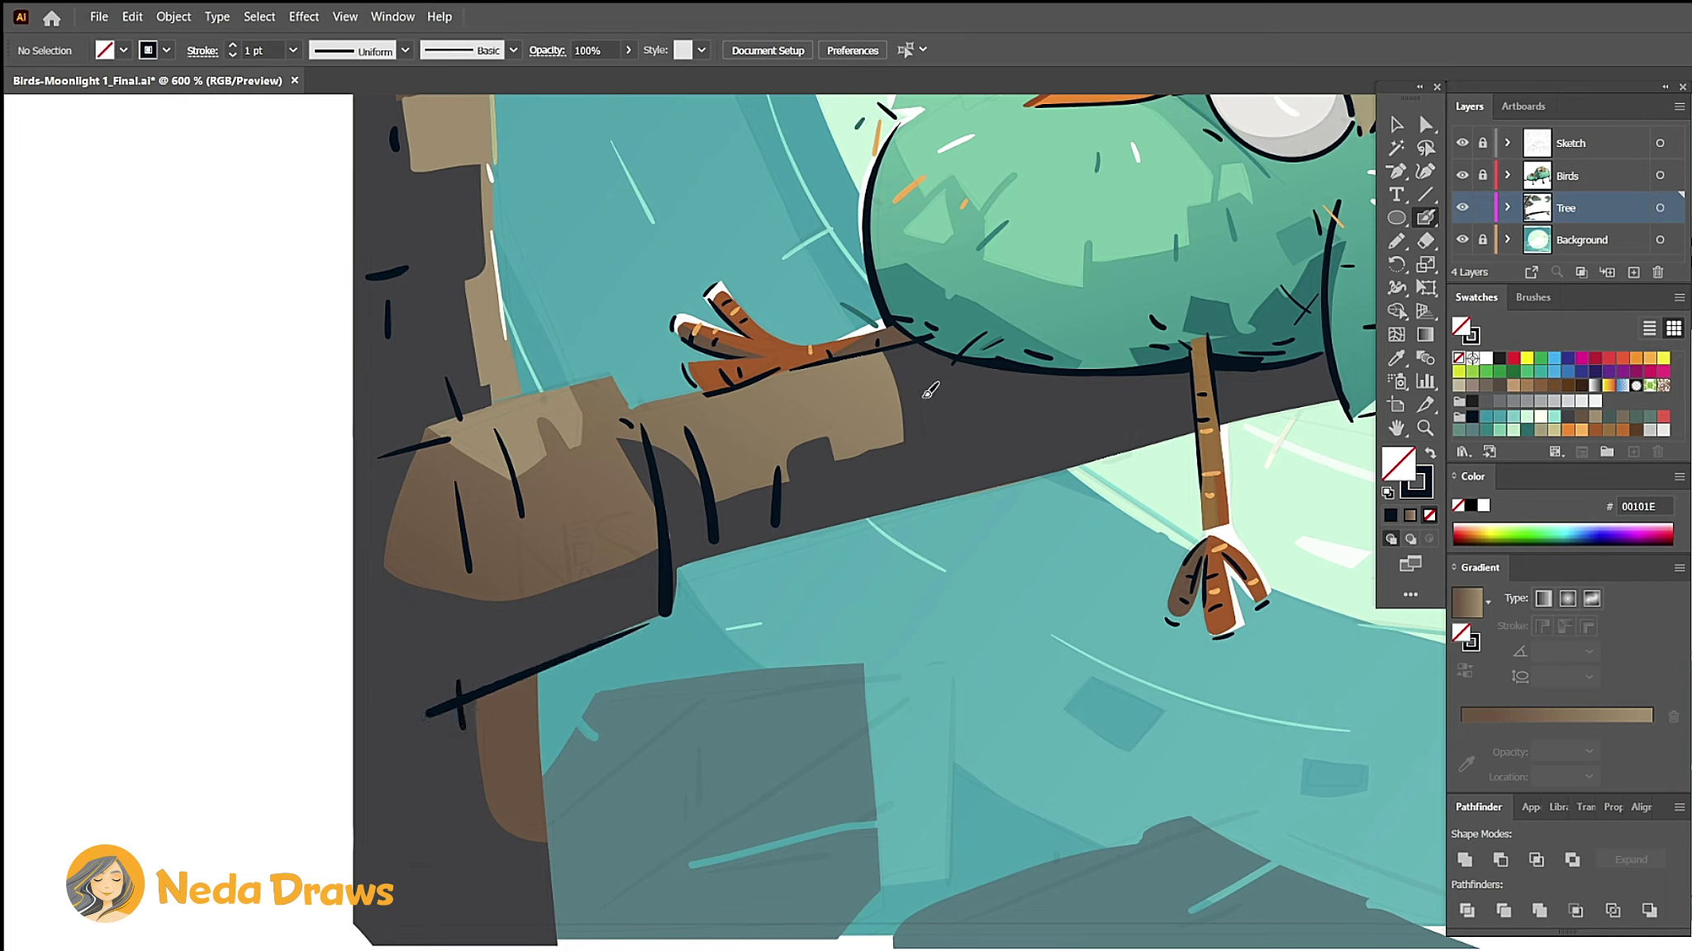
pyautogui.moveTo(1115, 377)
pyautogui.mouseDown()
pyautogui.moveTo(1124, 417)
pyautogui.moveTo(1094, 462)
pyautogui.moveTo(888, 502)
pyautogui.mouseUp()
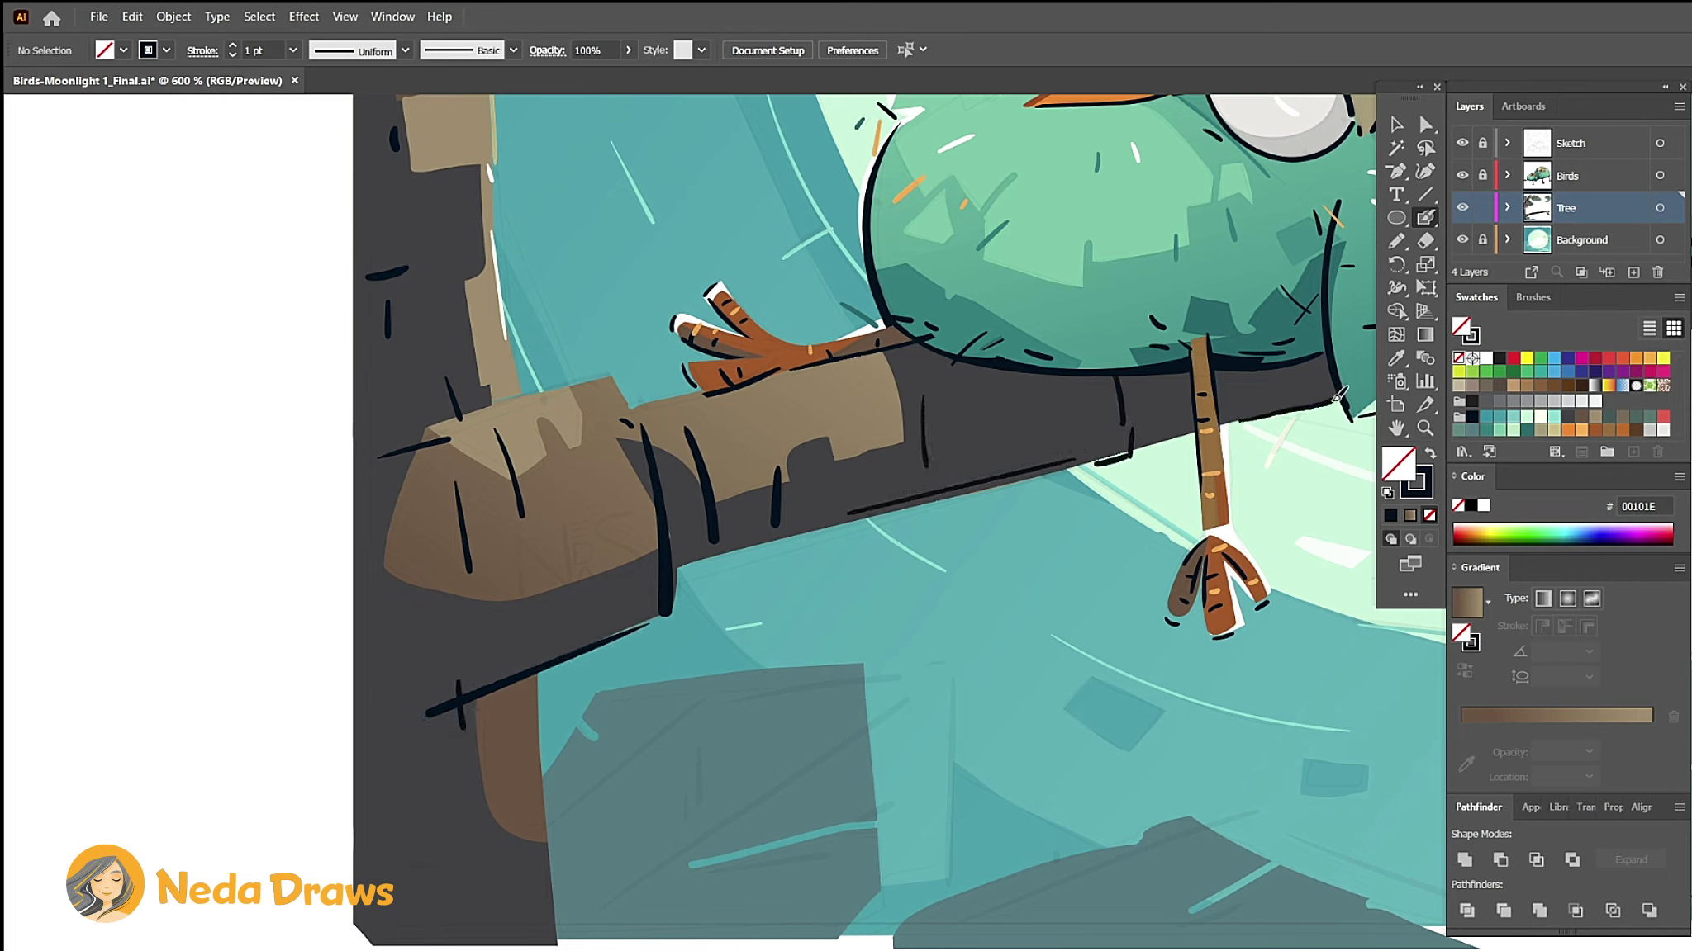
pyautogui.moveTo(981, 380); pyautogui.dragTo(999, 475)
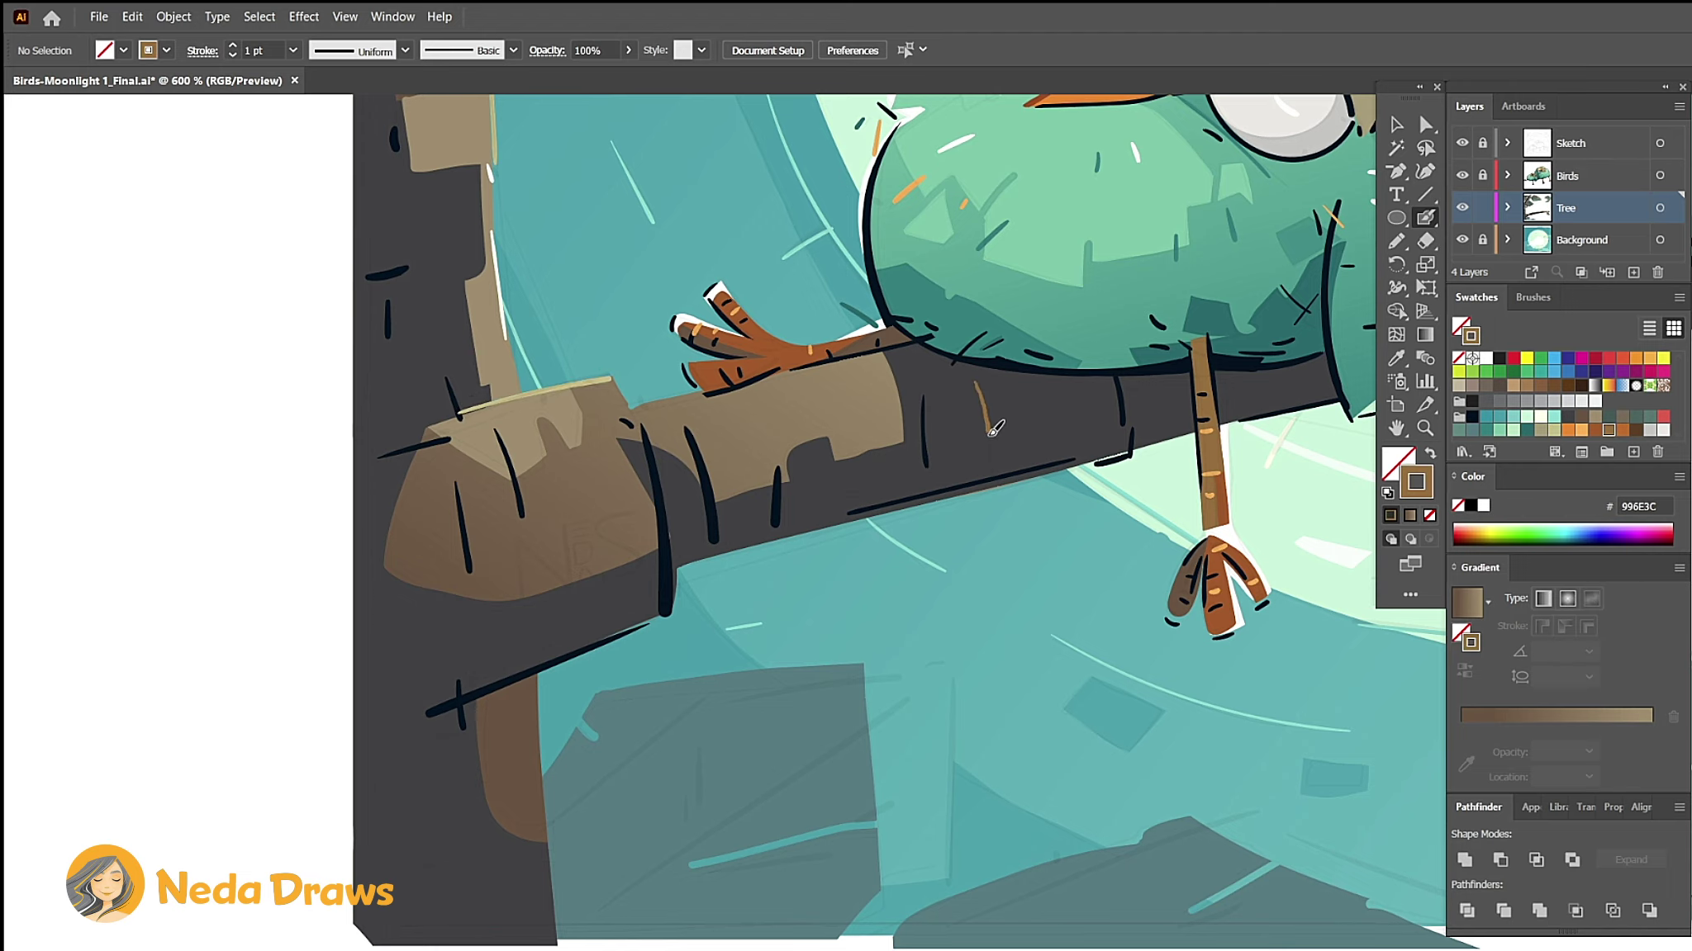
# Step: Add dark strokes on the shape below the branch, then pick red ink
pyautogui.scroll(-5, 712, 500)
pyautogui.moveTo(733, 465); pyautogui.dragTo(950, 426)
pyautogui.moveTo(960, 444)
pyautogui.mouseDown()
pyautogui.moveTo(953, 653)
pyautogui.moveTo(816, 519)
pyautogui.moveTo(607, 663)
pyautogui.moveTo(847, 615)
pyautogui.mouseUp()
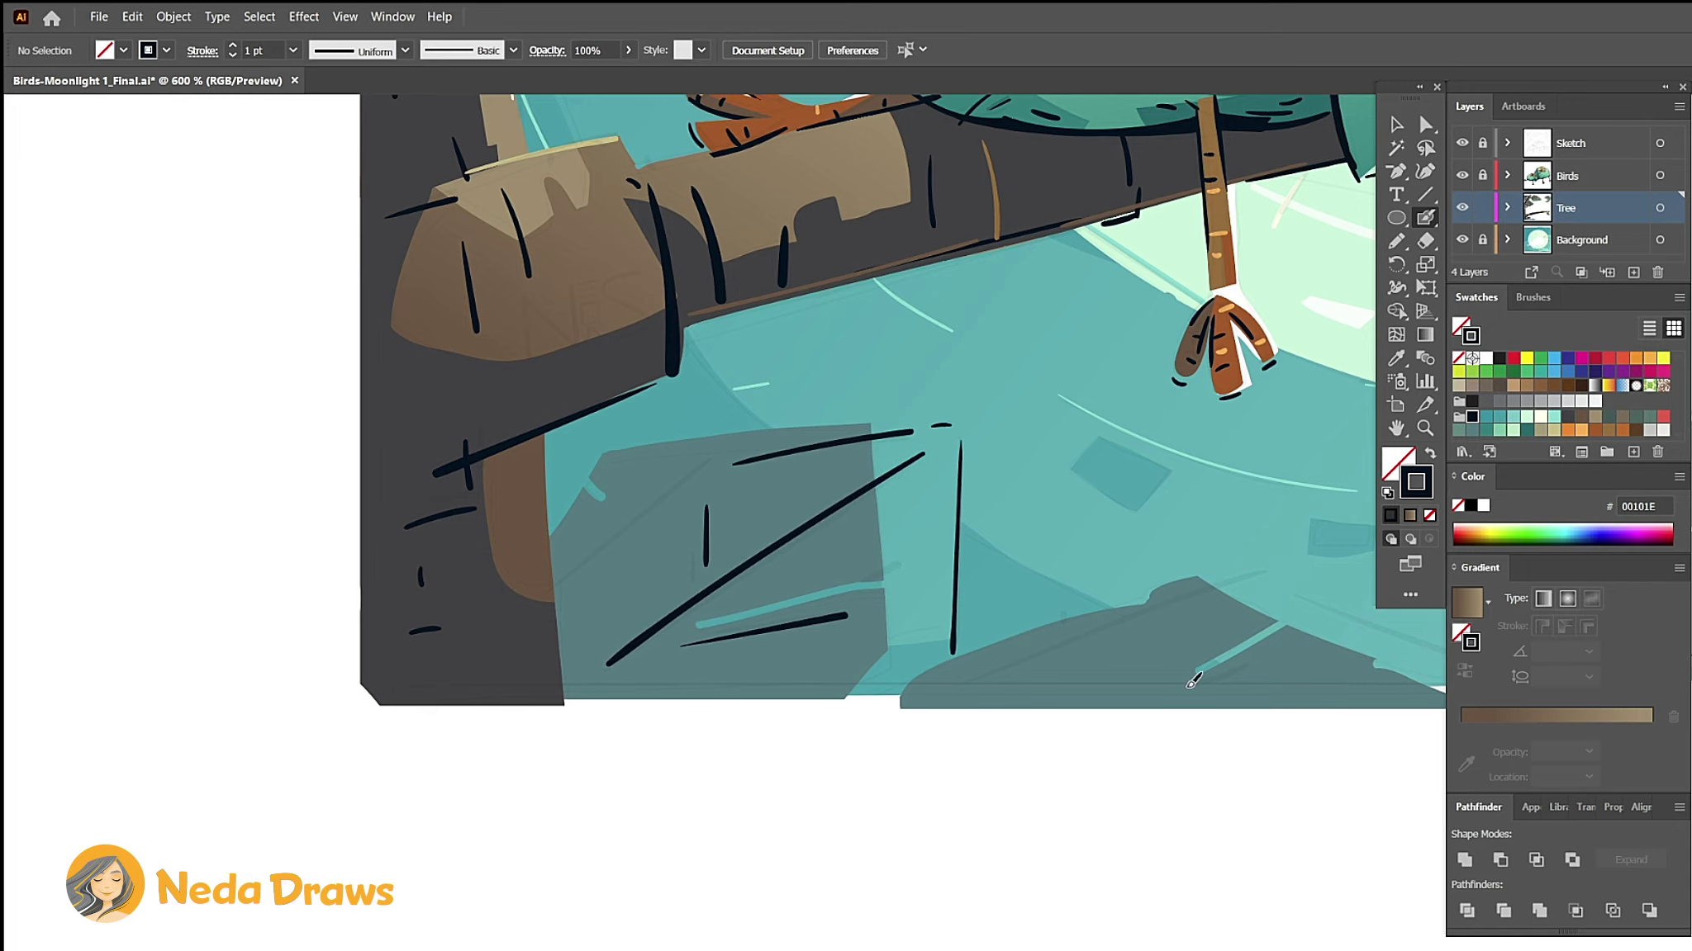
pyautogui.click(1663, 417)
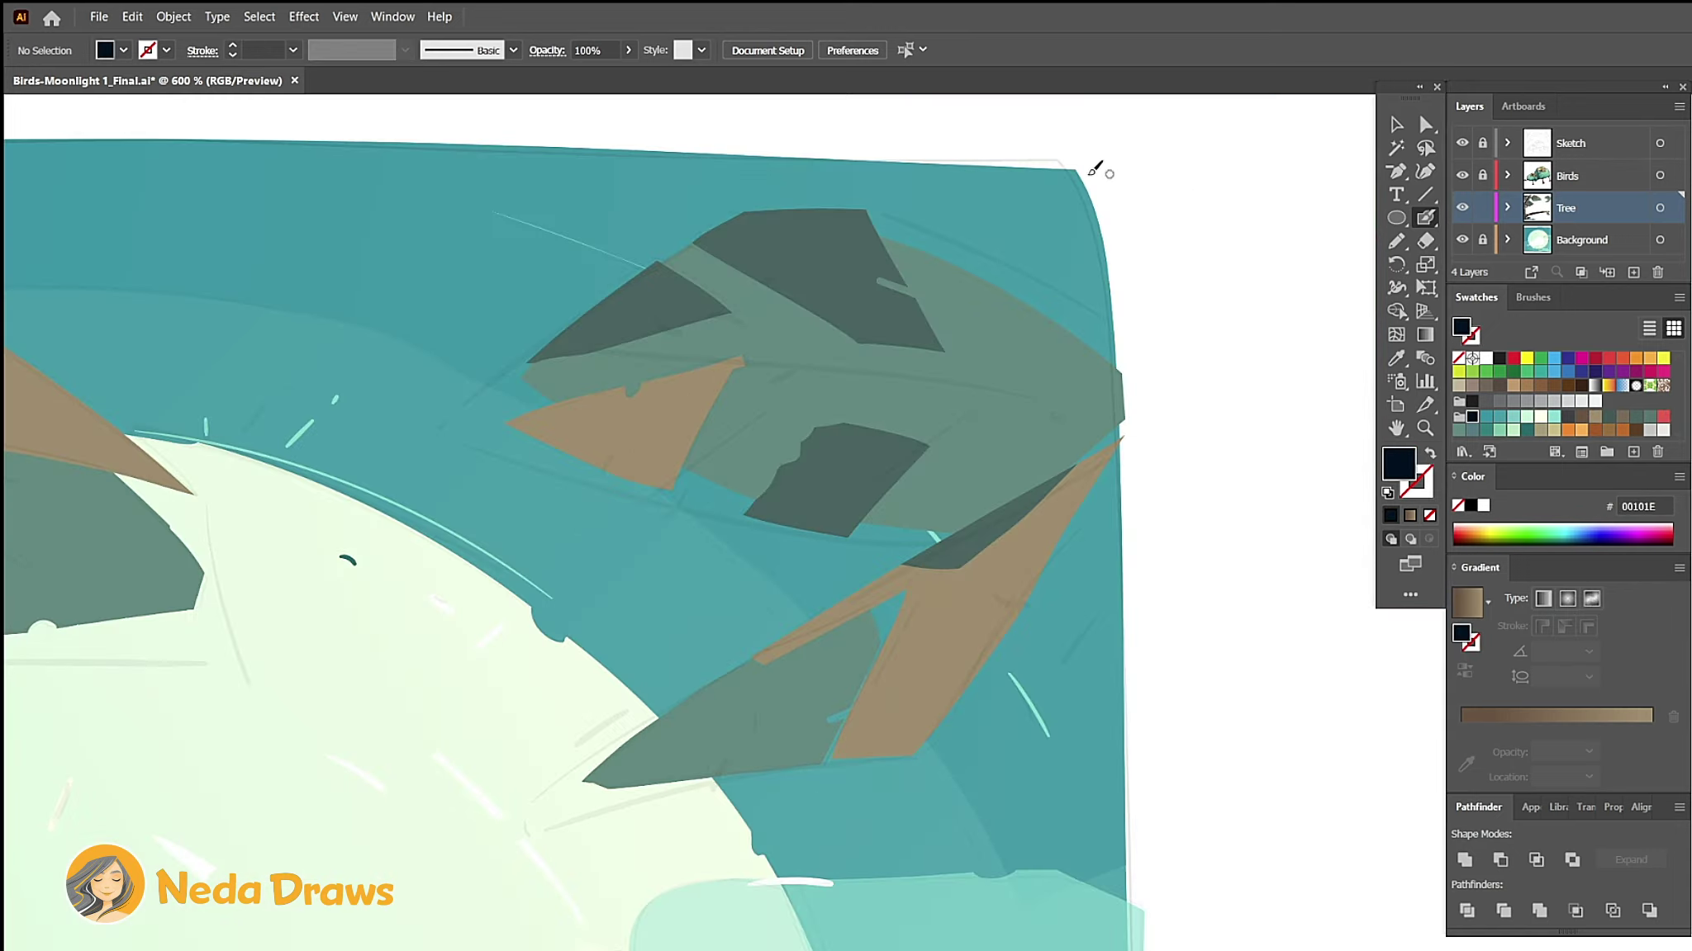
# Step: Draw a dark curved stroke on the top-right leaf and shorten it
pyautogui.moveTo(886, 206)
pyautogui.mouseDown()
pyautogui.moveTo(1154, 346)
pyautogui.moveTo(1113, 331)
pyautogui.mouseUp()
pyautogui.press('v')
pyautogui.click(1151, 347)
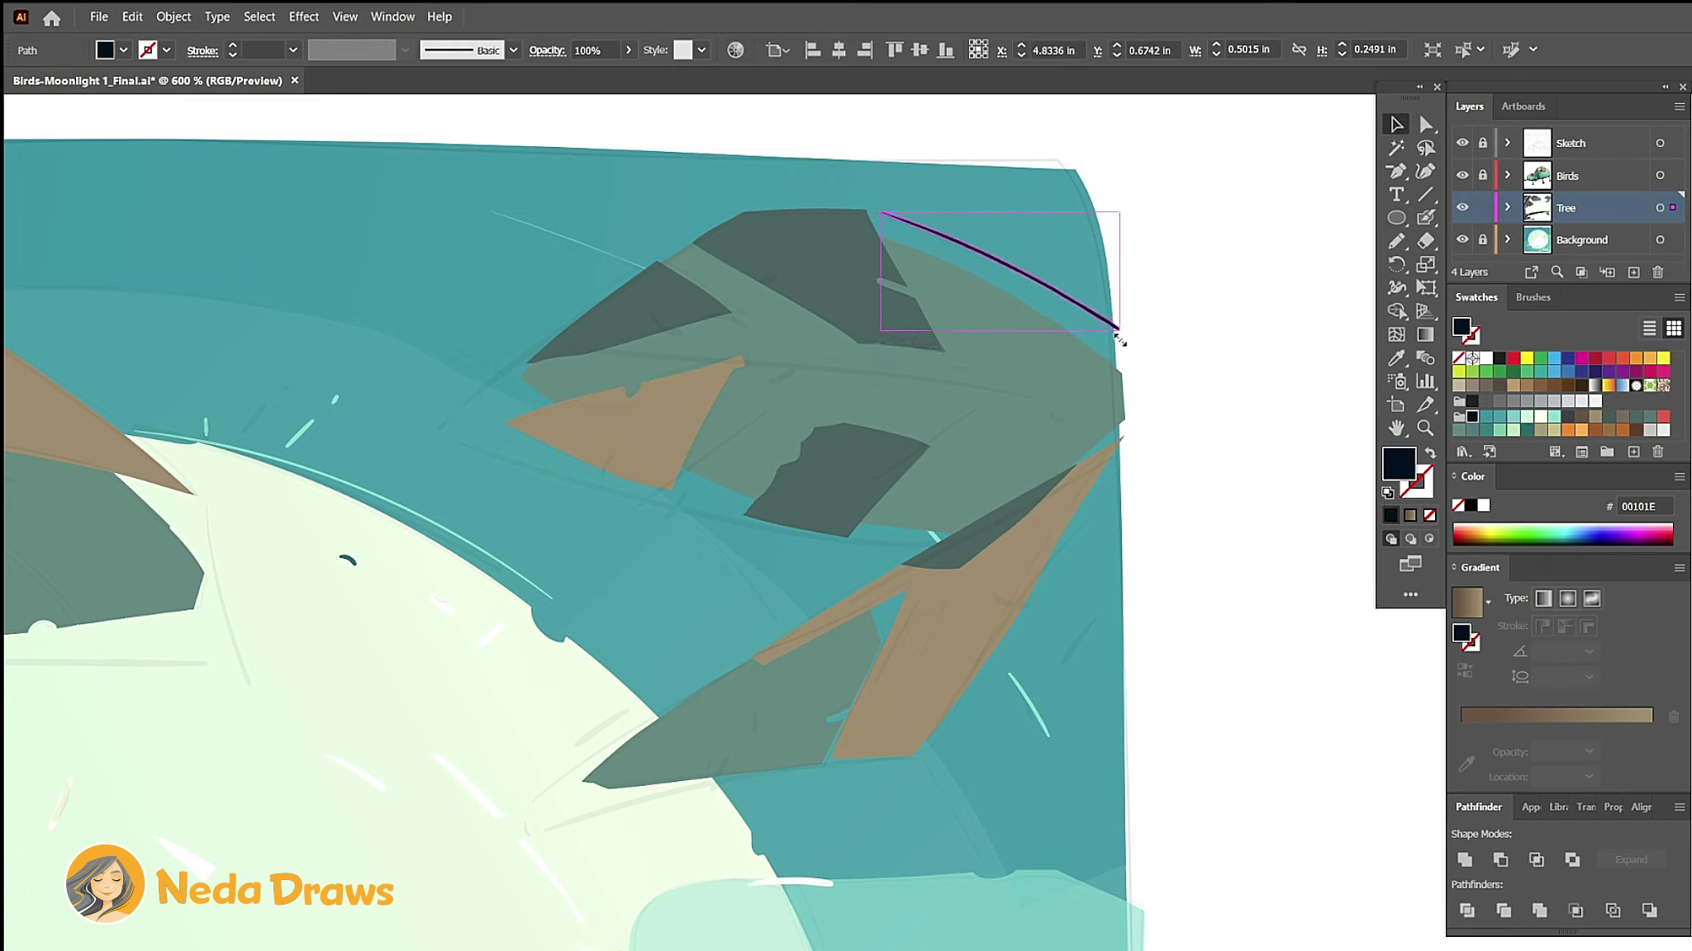
pyautogui.click(1200, 333)
pyautogui.hotkey('shift', 'b')
pyautogui.hotkey('shift', 'x')
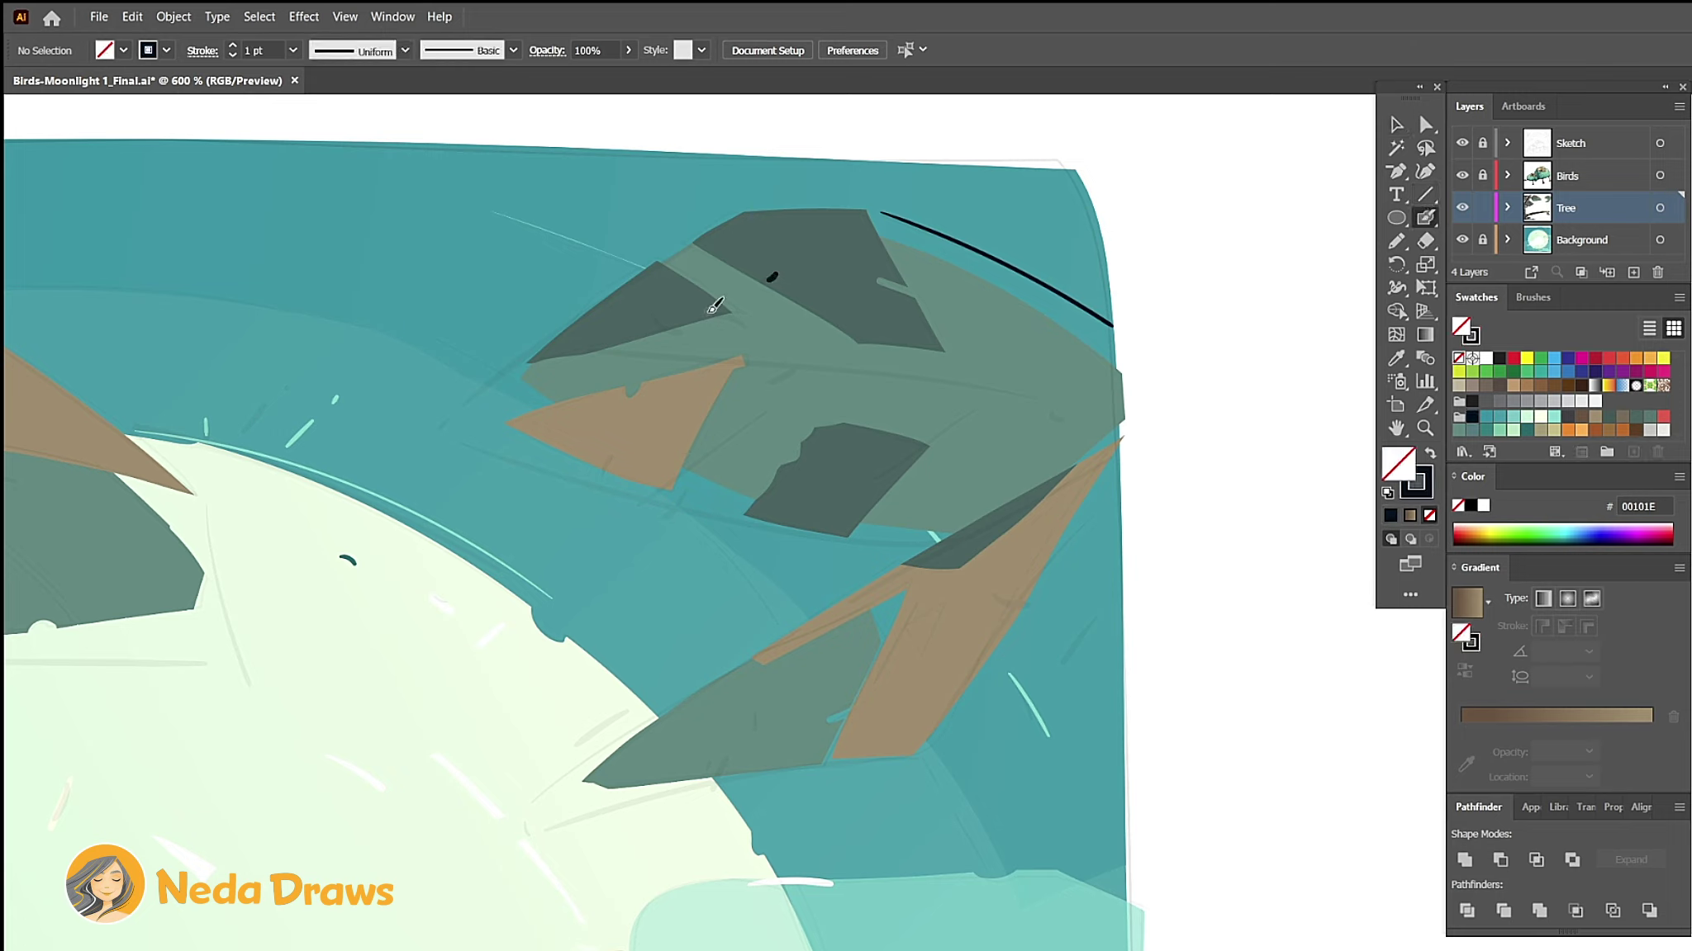
# Step: Sketch long dark diagonals and curves across the leaf and its right side
pyautogui.moveTo(750, 216); pyautogui.dragTo(456, 410)
pyautogui.moveTo(574, 350)
pyautogui.mouseDown()
pyautogui.moveTo(1042, 400)
pyautogui.moveTo(1069, 420)
pyautogui.moveTo(864, 495)
pyautogui.mouseUp()
pyautogui.moveTo(772, 410); pyautogui.dragTo(626, 519)
pyautogui.moveTo(682, 496); pyautogui.dragTo(667, 516)
pyautogui.moveTo(465, 440); pyautogui.dragTo(919, 537)
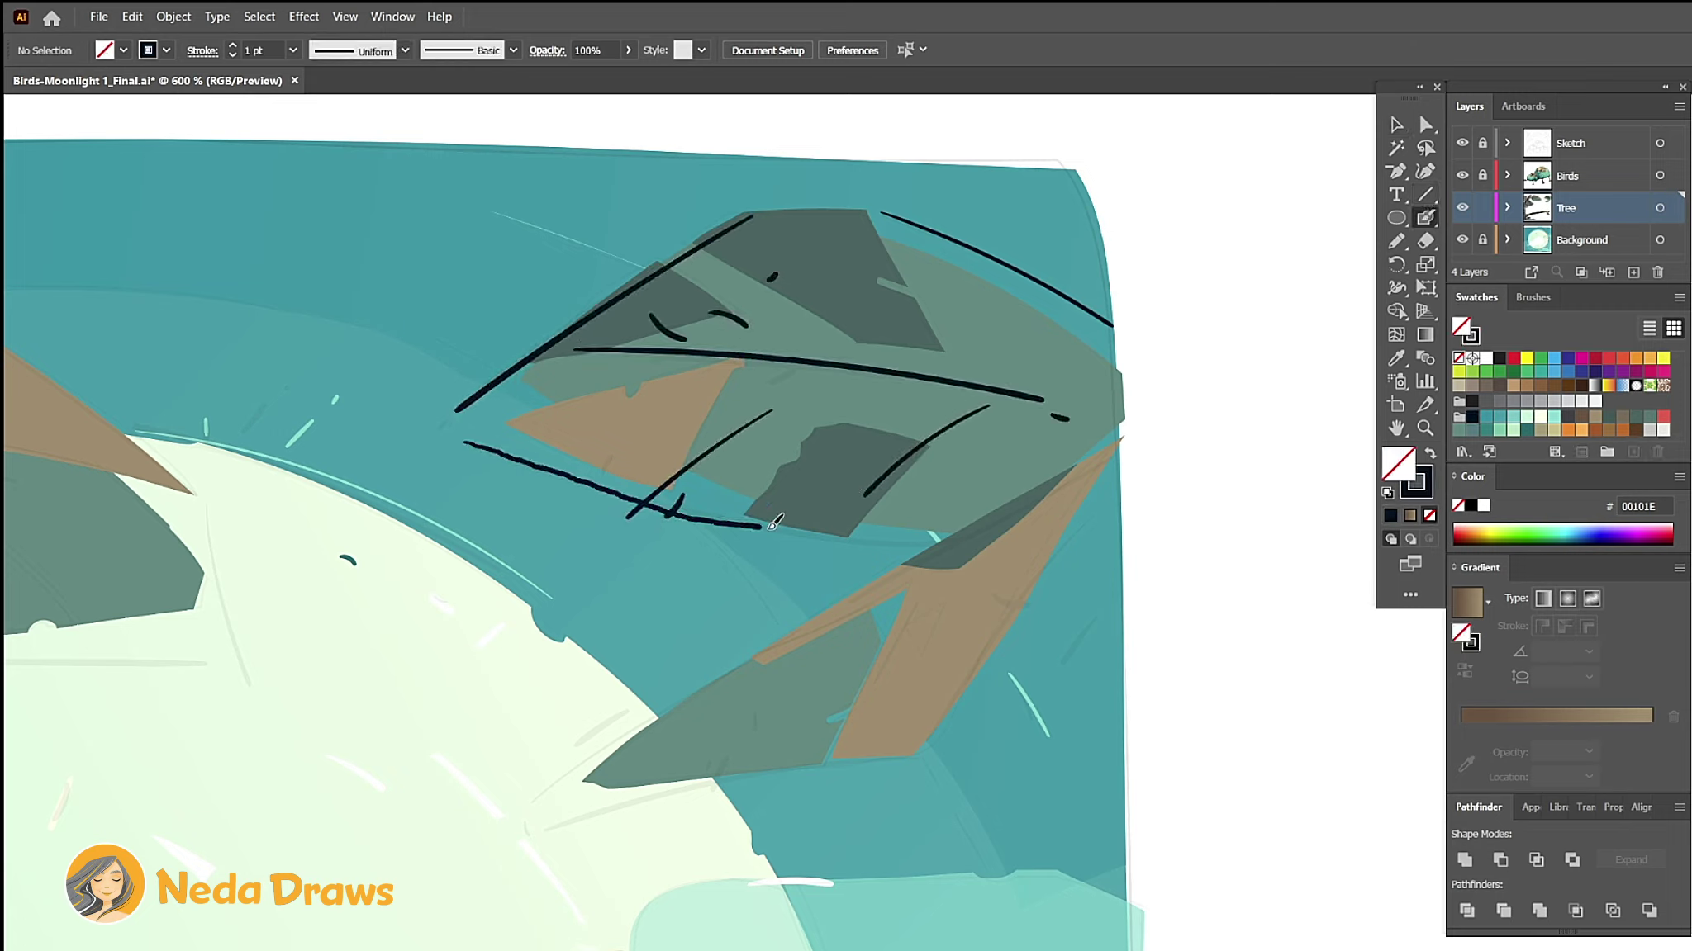
pyautogui.moveTo(1121, 447); pyautogui.dragTo(545, 796)
# Step: Add dark curves and diagonals along the lower leaf, then select red ink
pyautogui.moveTo(530, 820); pyautogui.dragTo(514, 835)
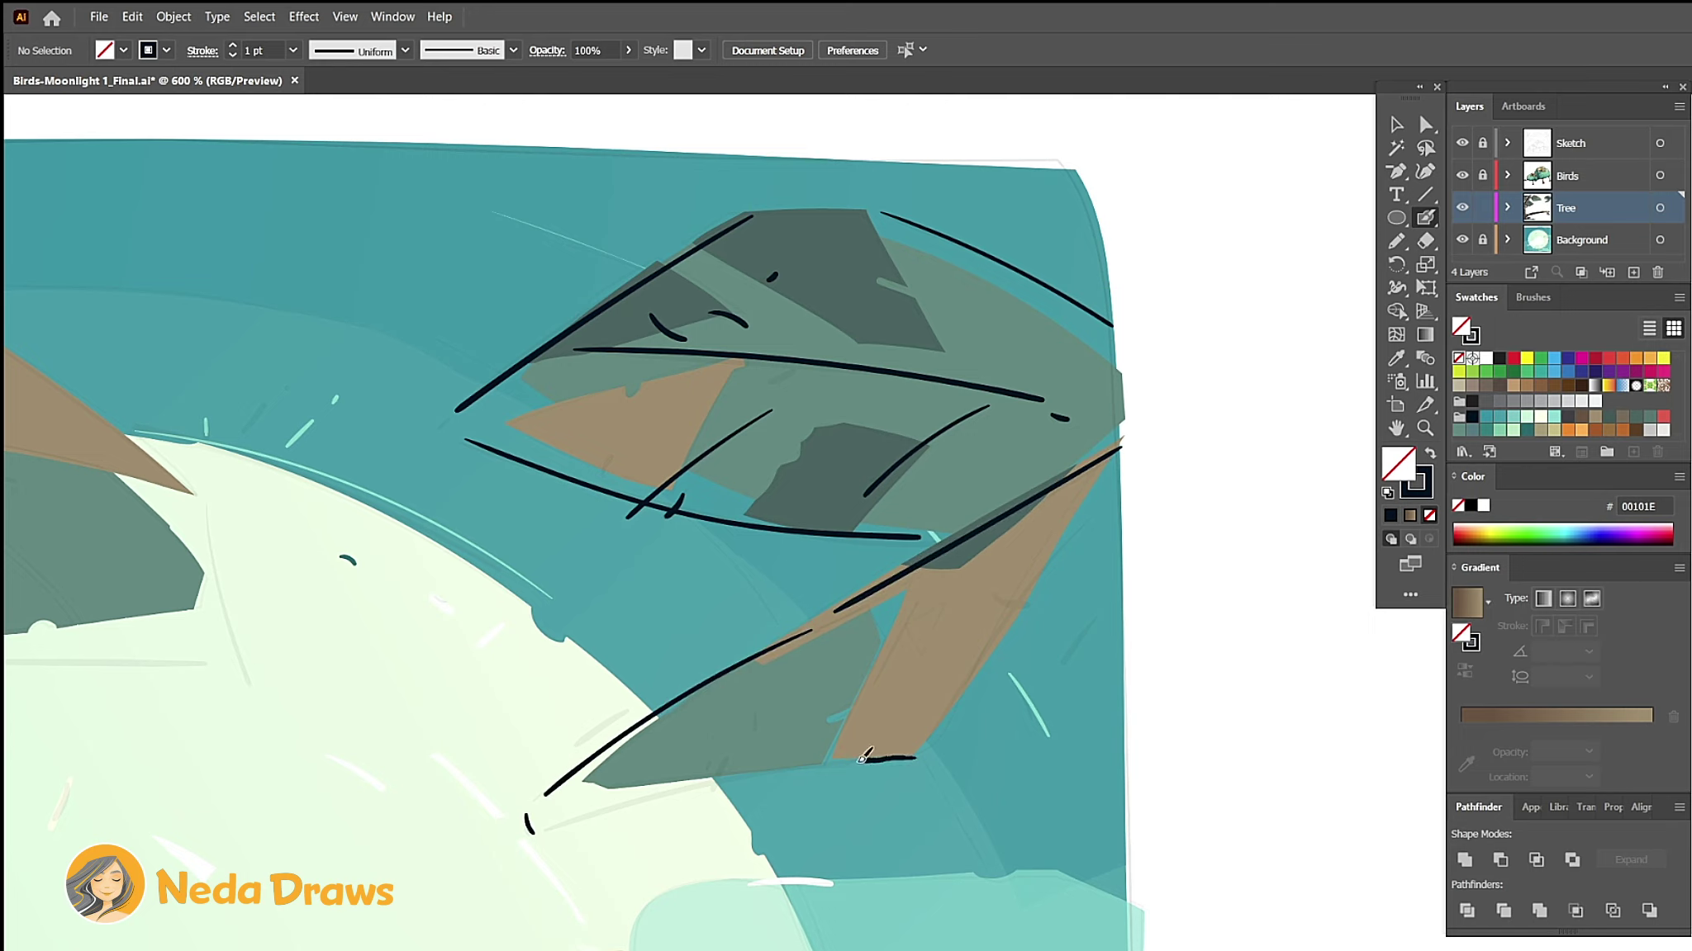
pyautogui.moveTo(863, 756); pyautogui.dragTo(551, 822)
pyautogui.moveTo(1098, 512); pyautogui.dragTo(929, 733)
pyautogui.moveTo(995, 596); pyautogui.dragTo(1036, 605)
pyautogui.moveTo(1099, 618); pyautogui.dragTo(1053, 673)
pyautogui.click(1662, 416)
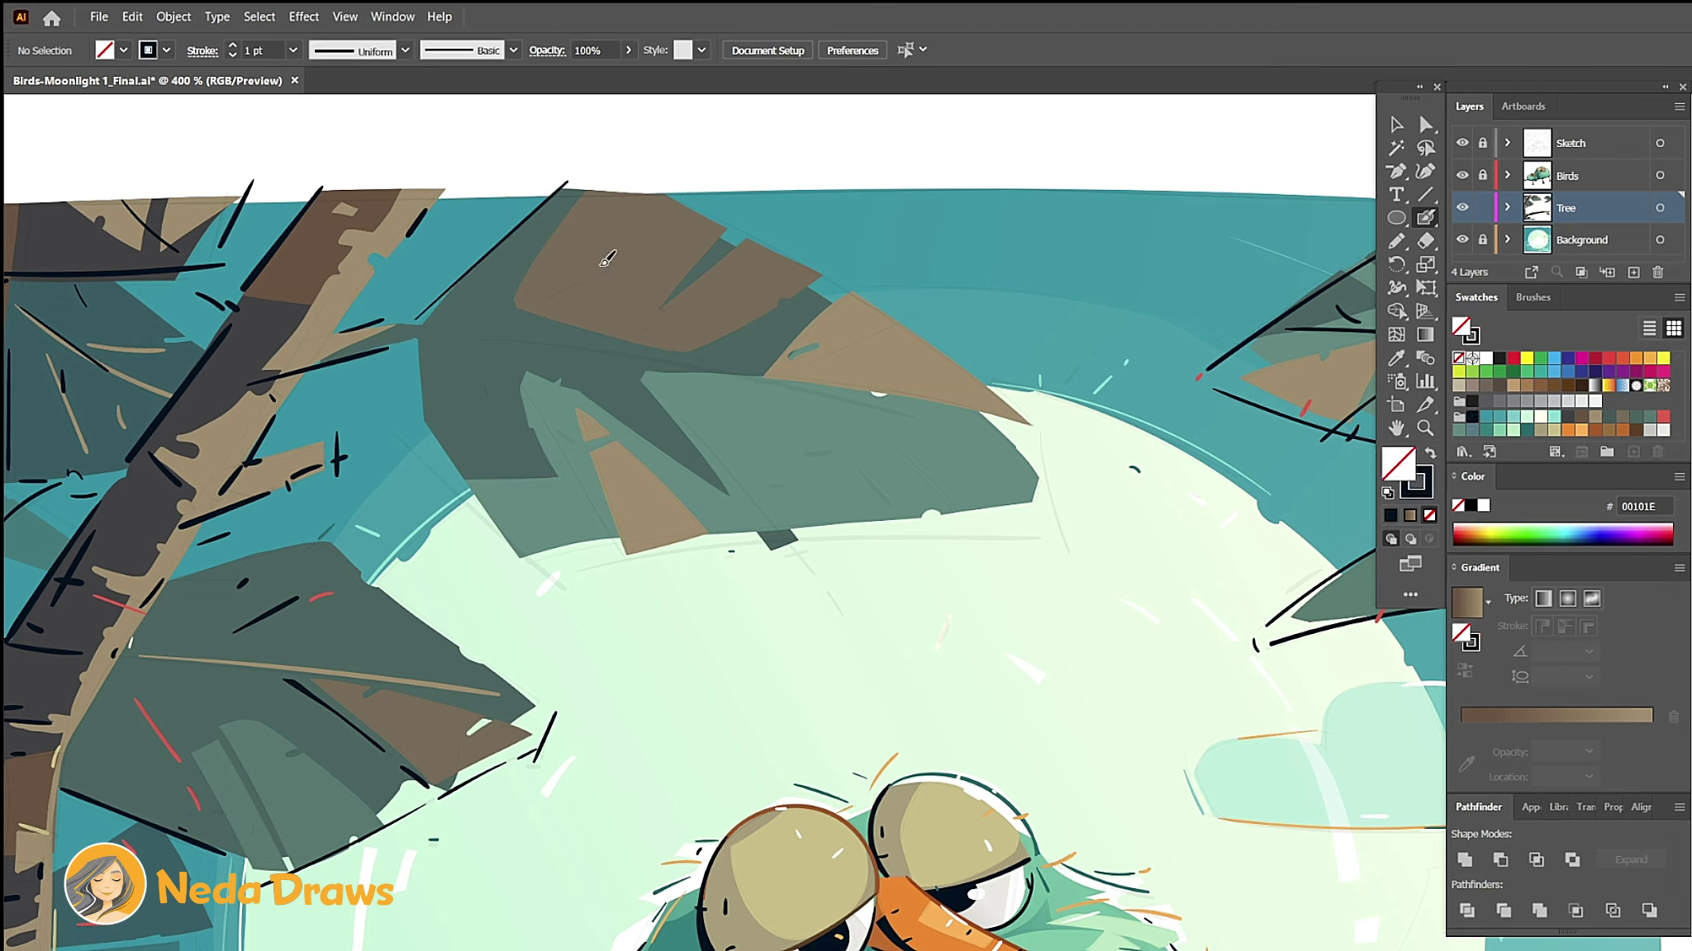
# Step: Sketch black curves and strokes over the top leaf's top and bottom
pyautogui.moveTo(467, 337); pyautogui.dragTo(950, 422)
pyautogui.moveTo(806, 364); pyautogui.dragTo(888, 330)
pyautogui.moveTo(658, 194)
pyautogui.mouseDown()
pyautogui.moveTo(1000, 388)
pyautogui.moveTo(1066, 558)
pyautogui.moveTo(565, 571)
pyautogui.mouseUp()
pyautogui.moveTo(683, 423); pyautogui.dragTo(816, 588)
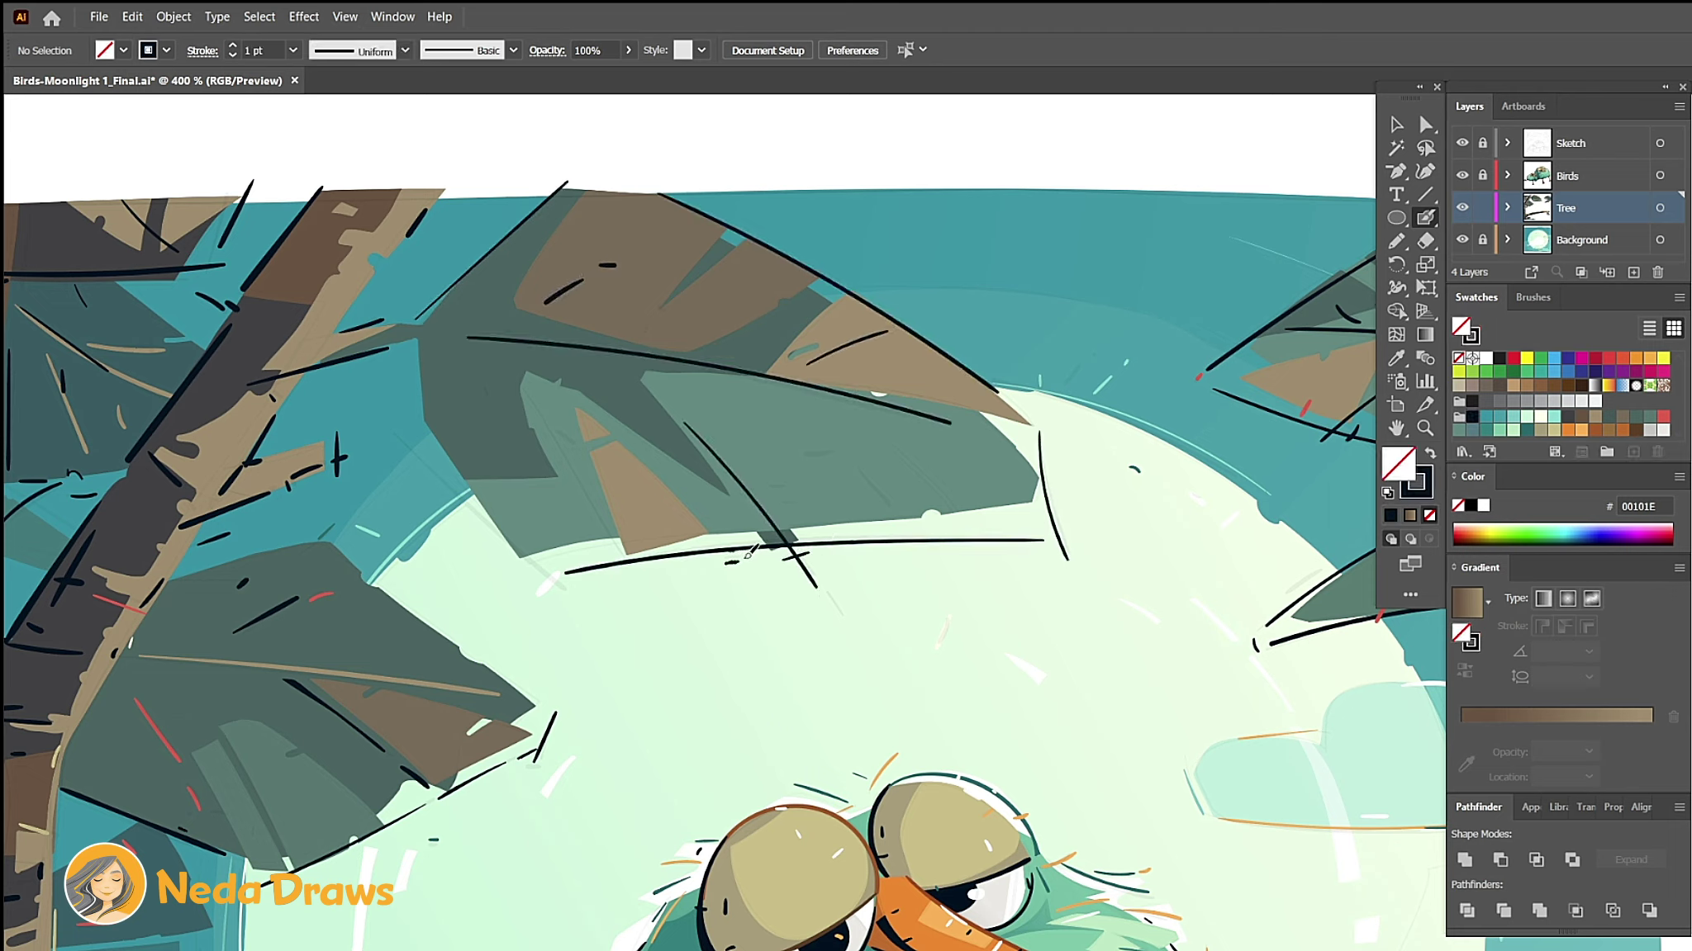
pyautogui.moveTo(520, 388); pyautogui.dragTo(630, 560)
pyautogui.moveTo(392, 435); pyautogui.dragTo(562, 591)
# Step: Set the stroke colour to red and lock the Background layer
pyautogui.press('x')
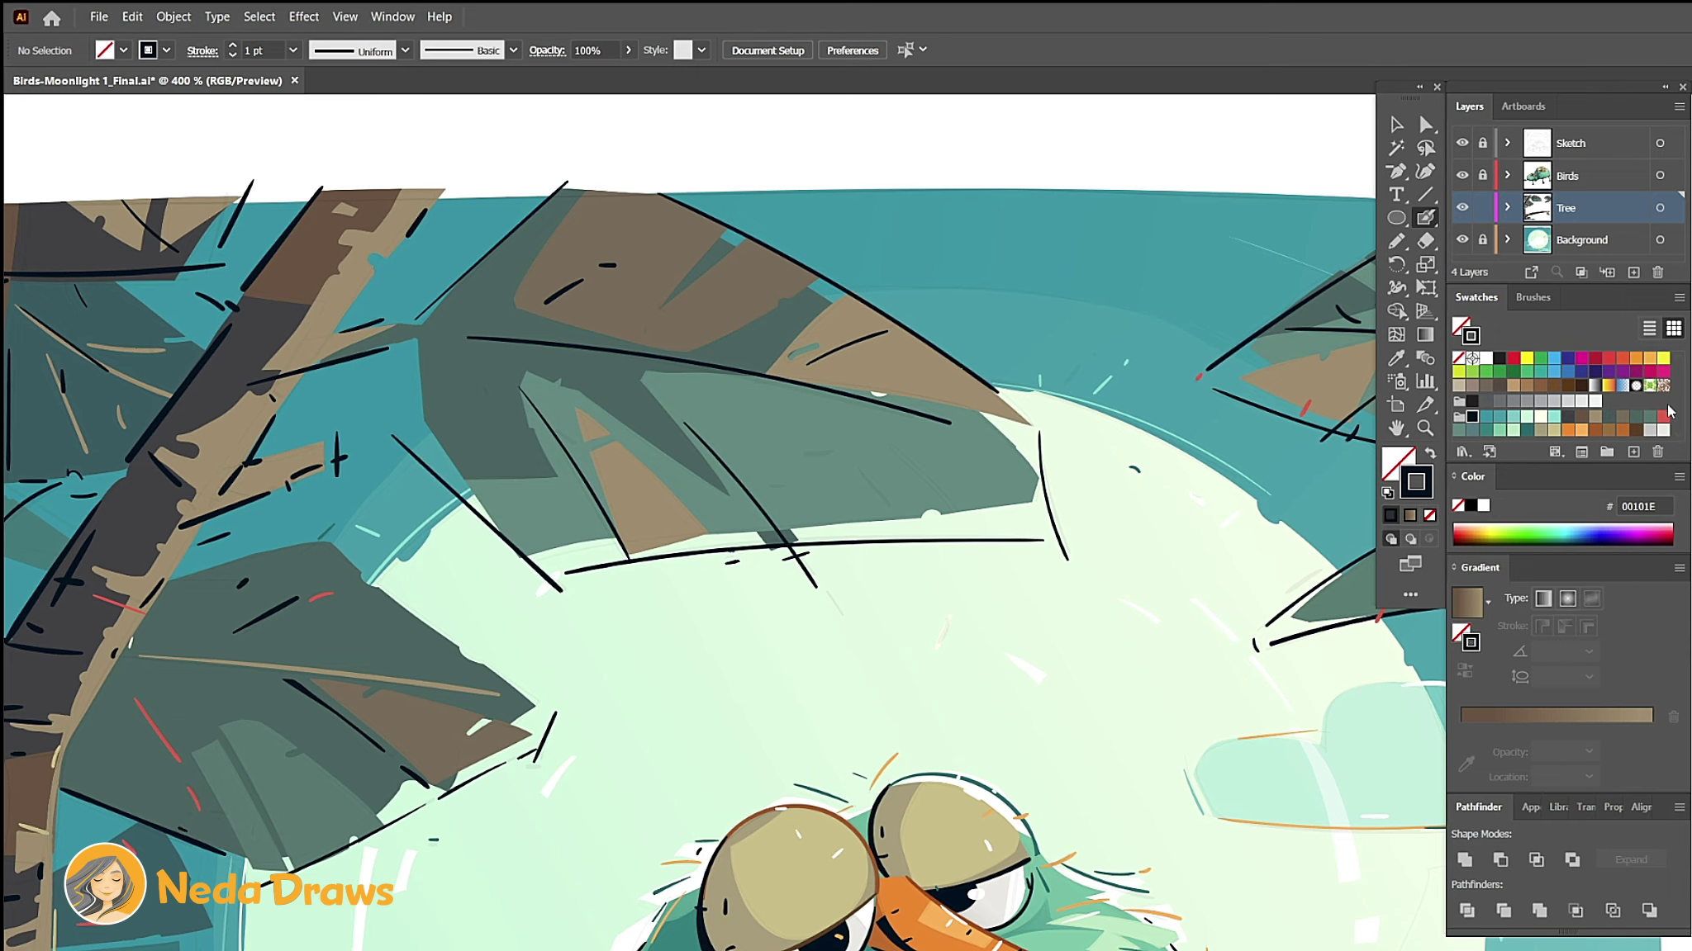
pyautogui.click(1658, 418)
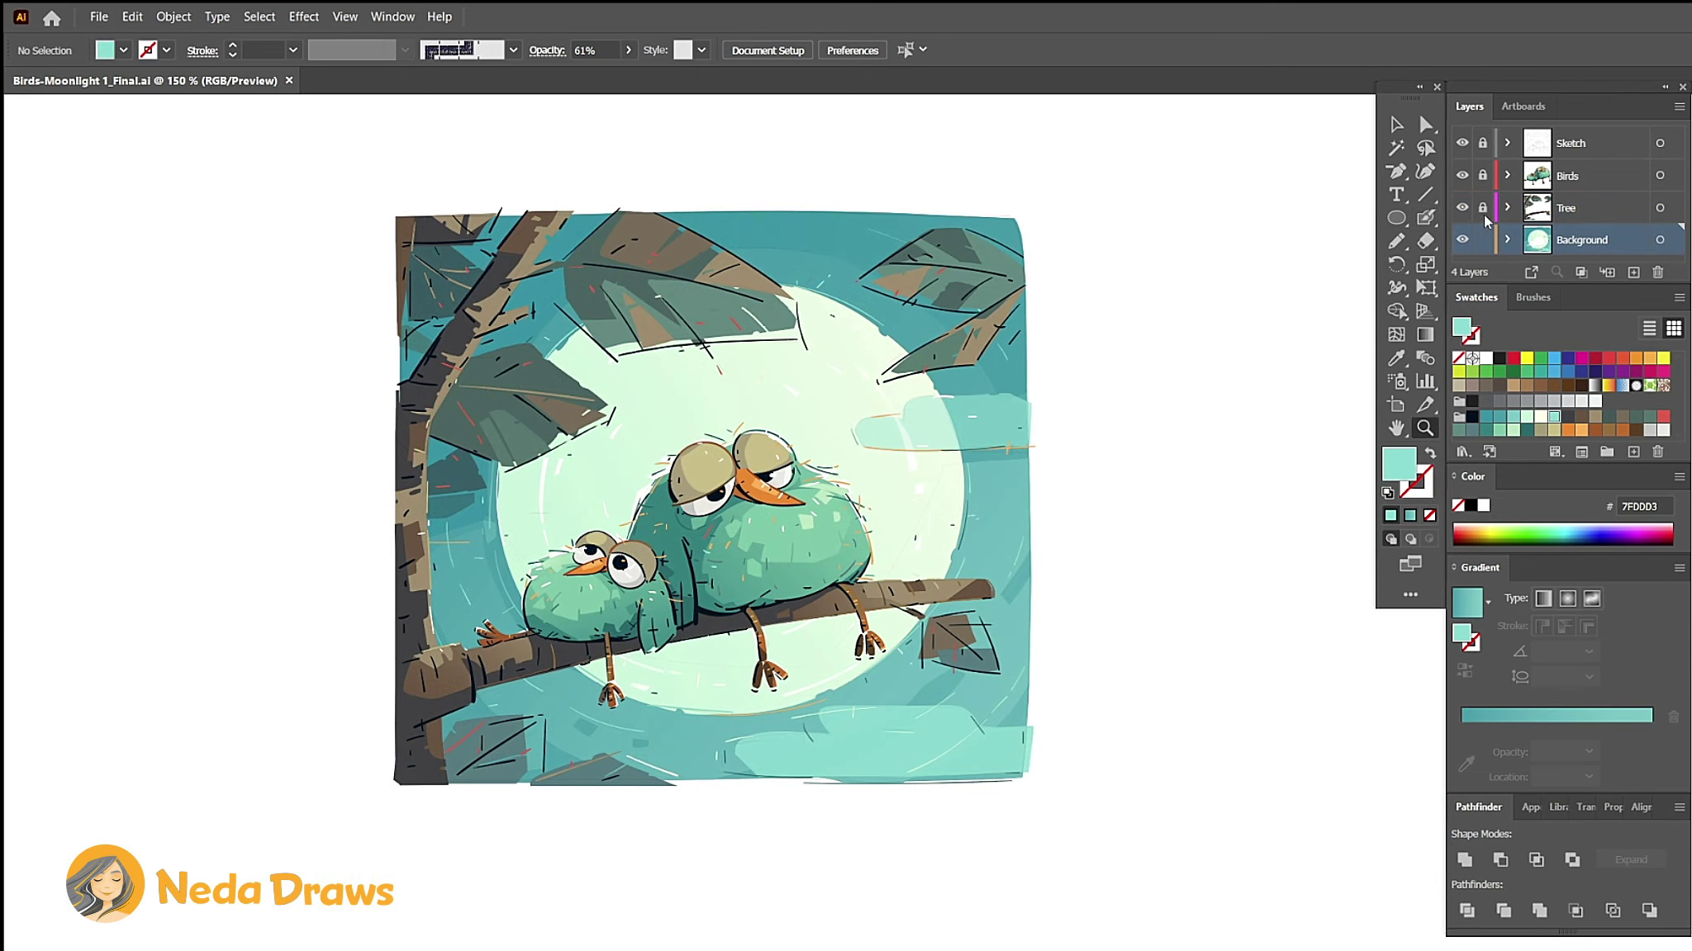
pyautogui.click(1483, 240)
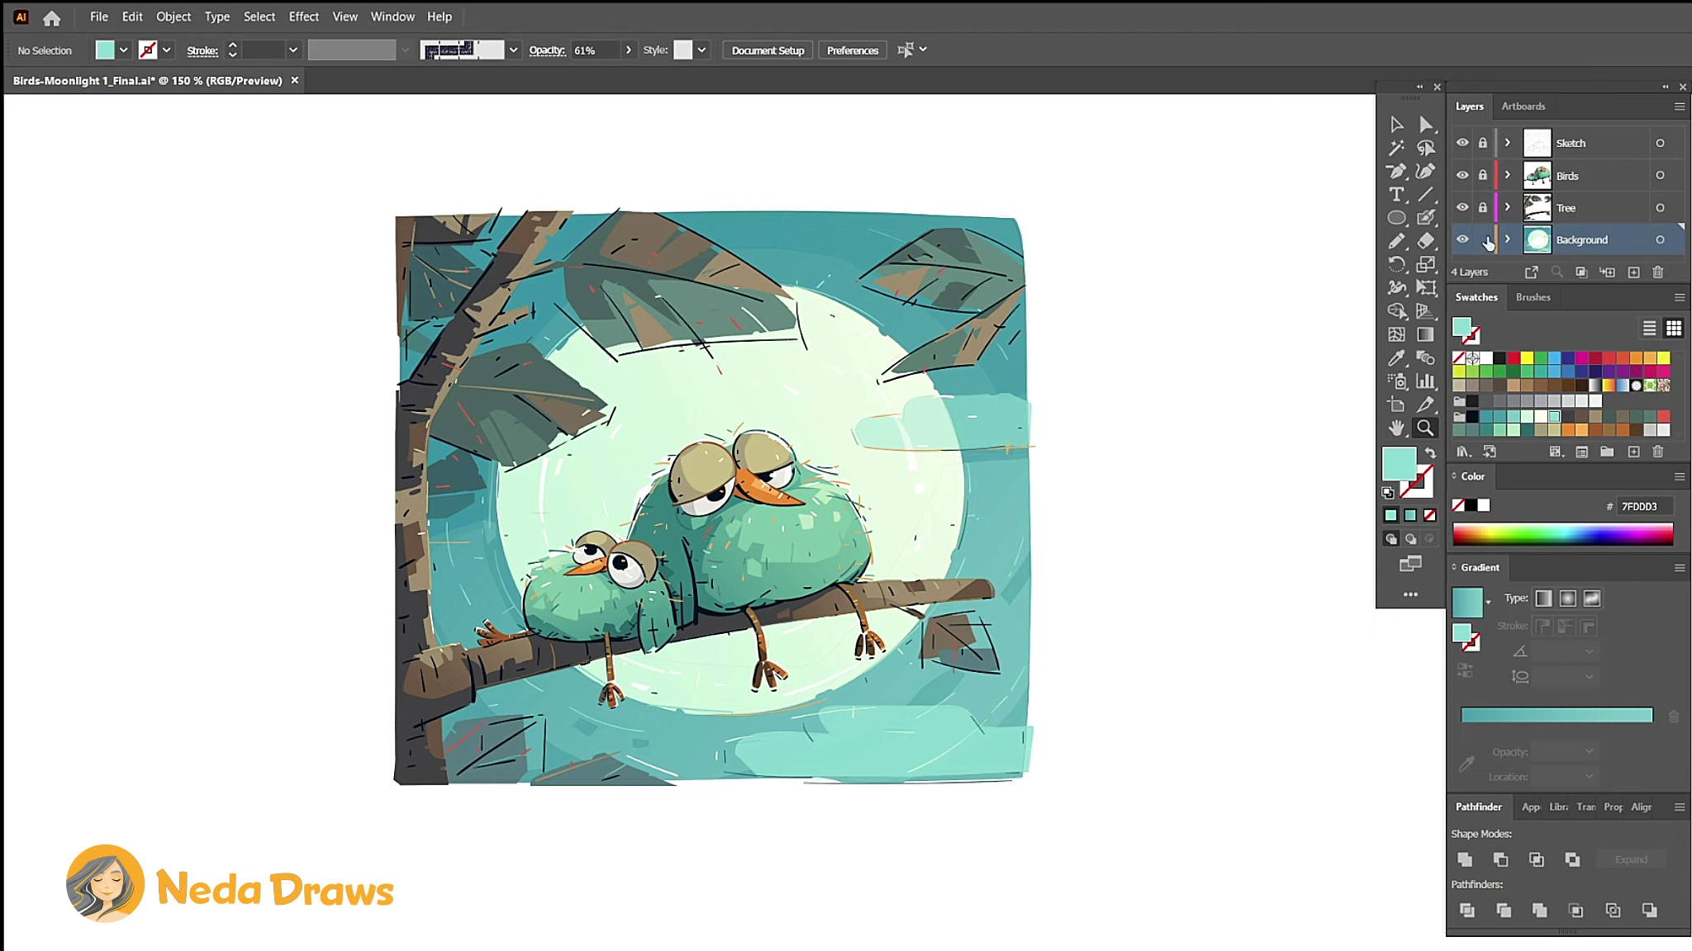